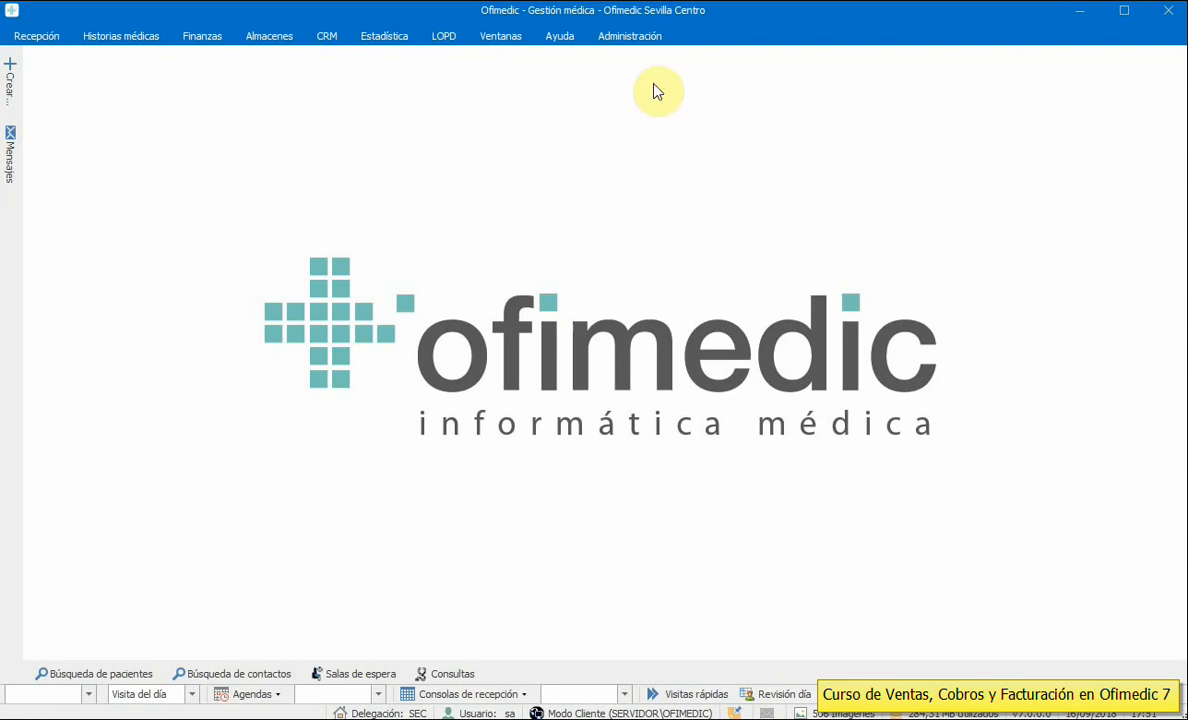
- Switch to the Administración tab to show the clinic's administration tools
click(615, 37)
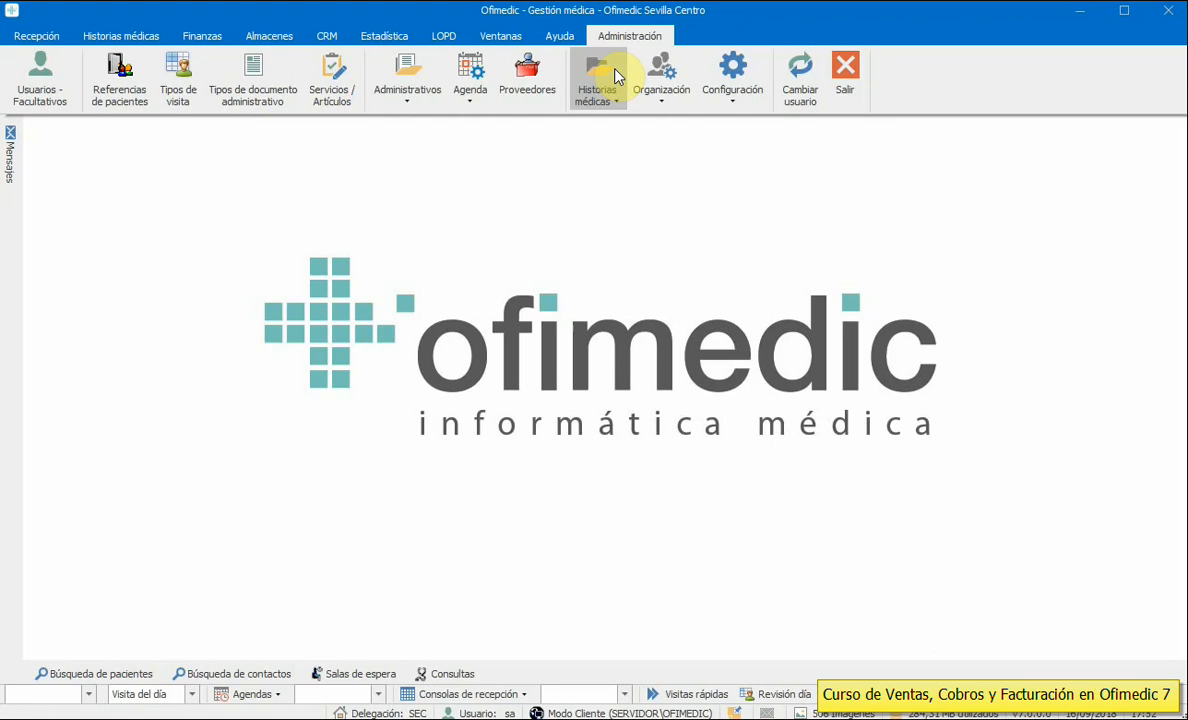
- Open the Baremos list of rates and insurers from the Administrativos options
click(396, 100)
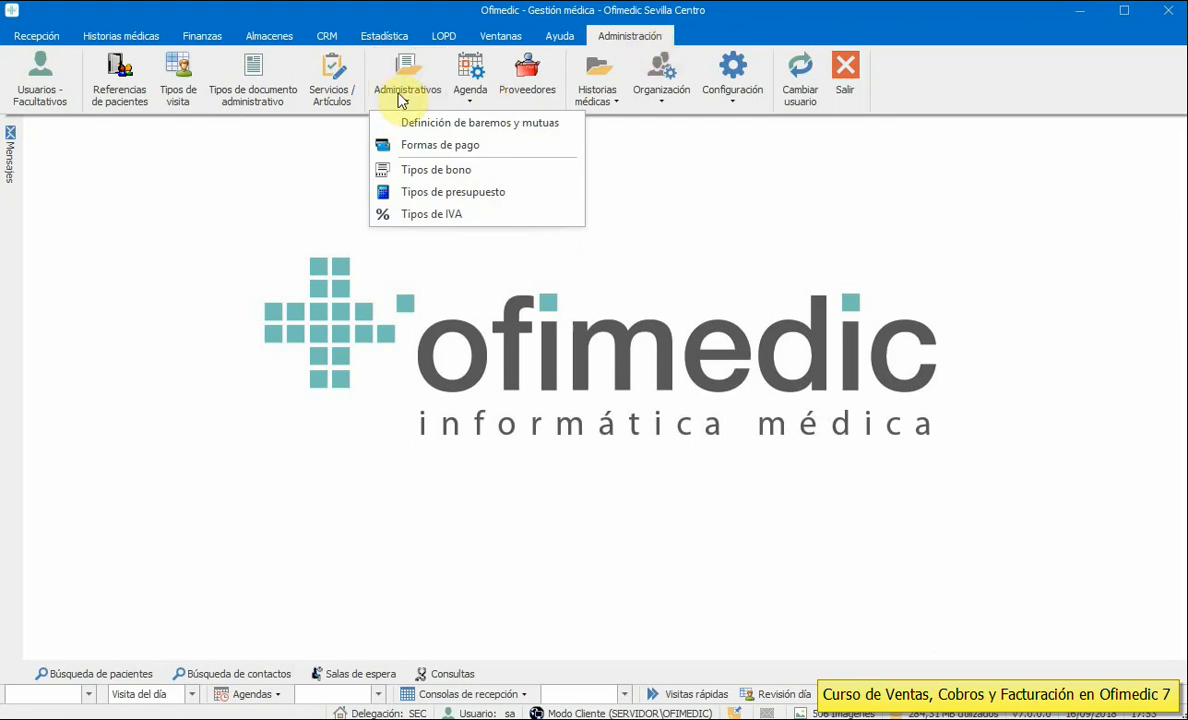
click(399, 97)
click(399, 97)
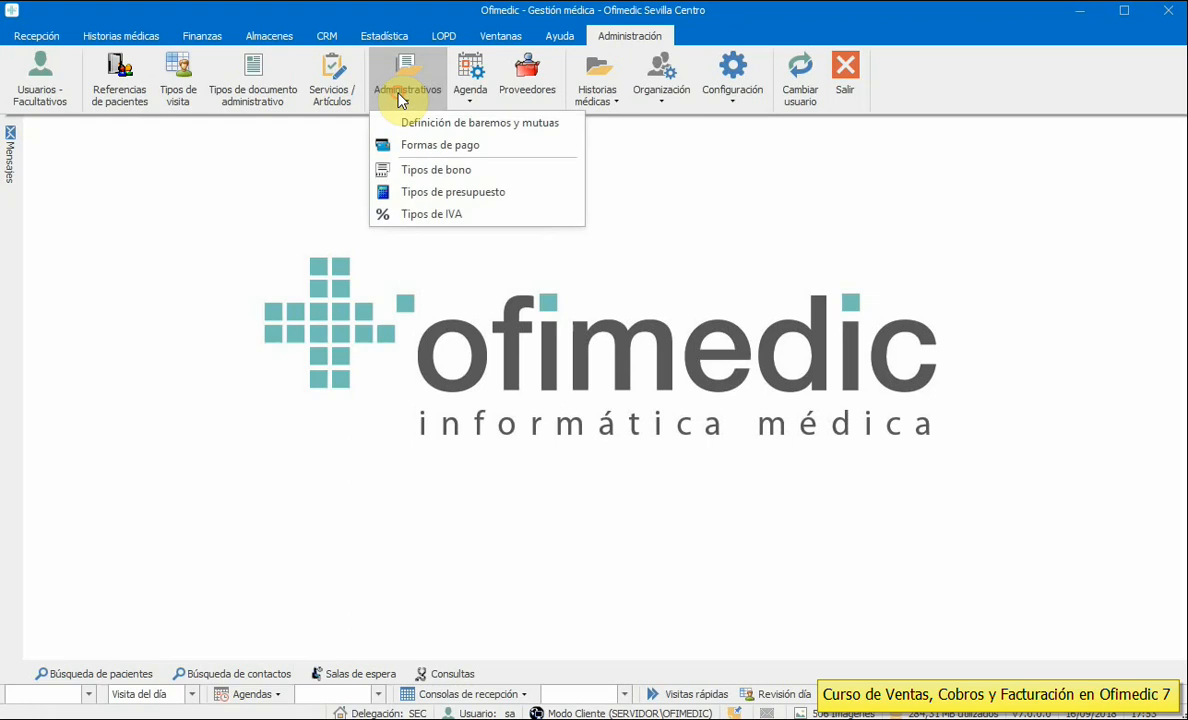
click(501, 124)
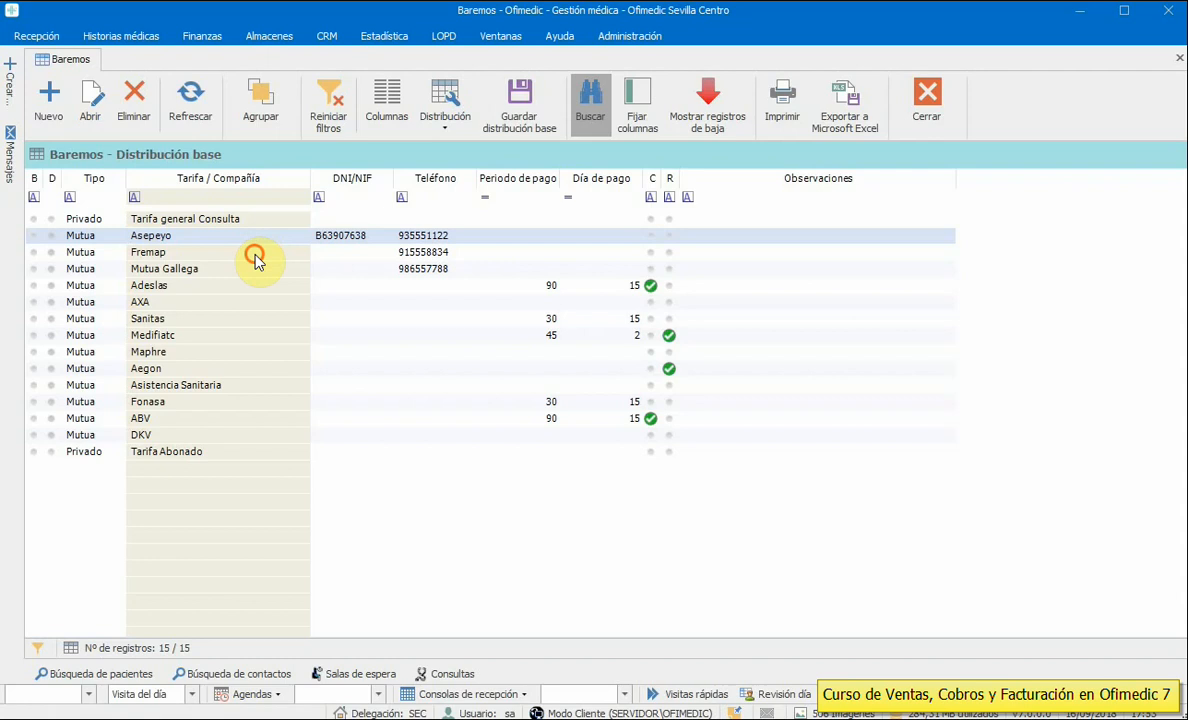
- Browse the Baremos rows from Maphre to AXA, then start a new rate and cancel it
click(260, 352)
click(266, 372)
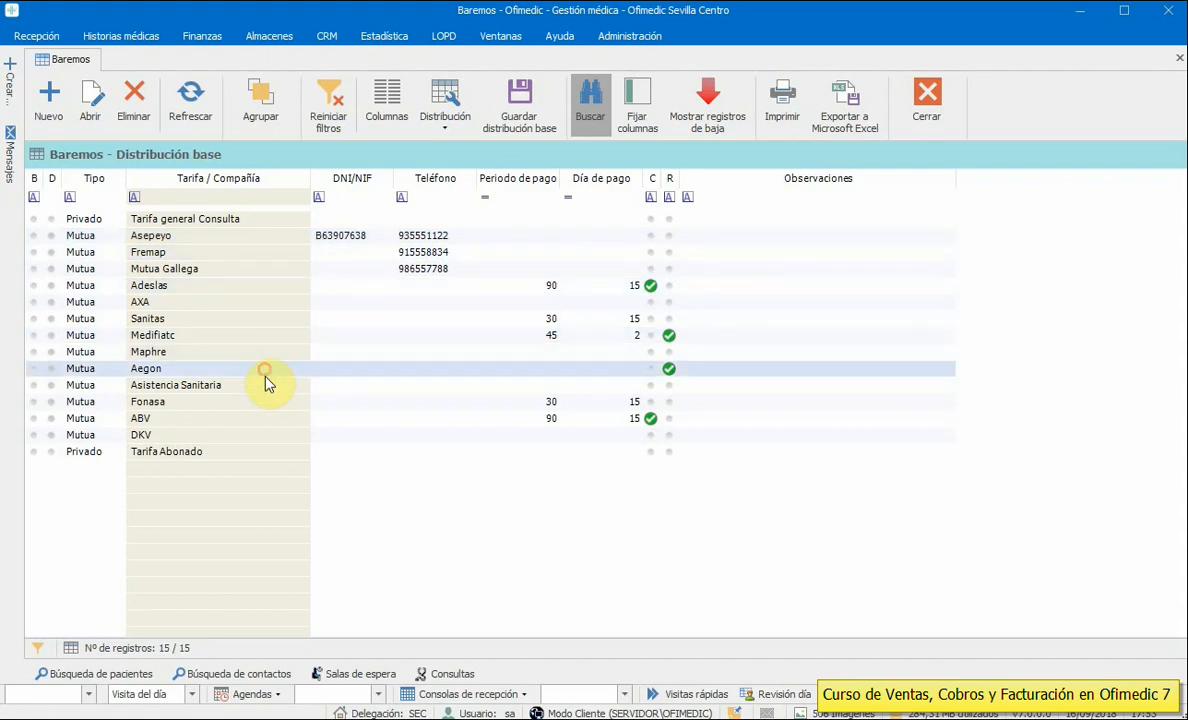
click(267, 389)
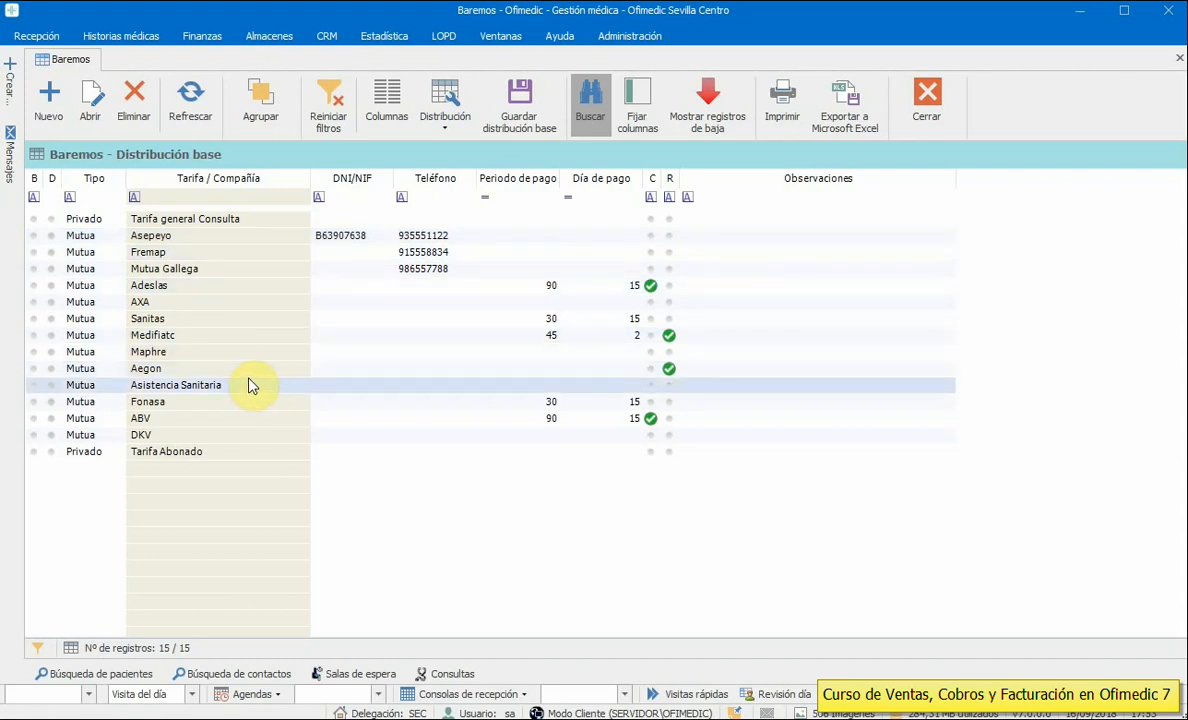
click(243, 219)
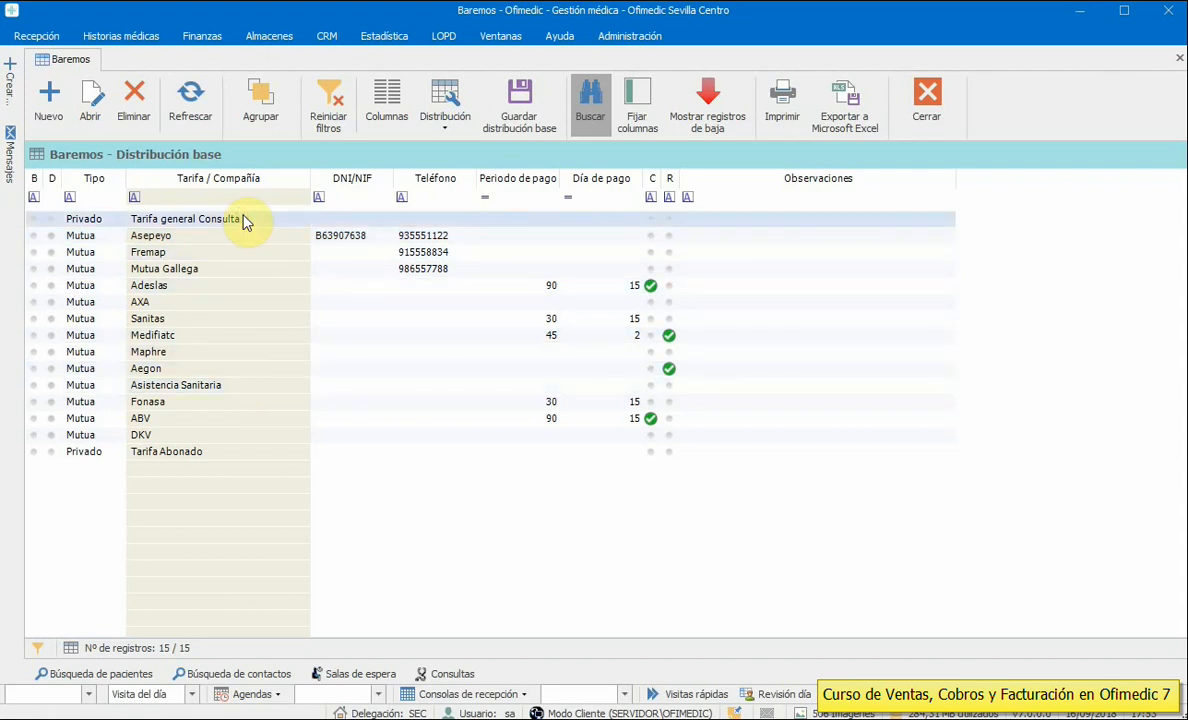
click(250, 241)
click(249, 256)
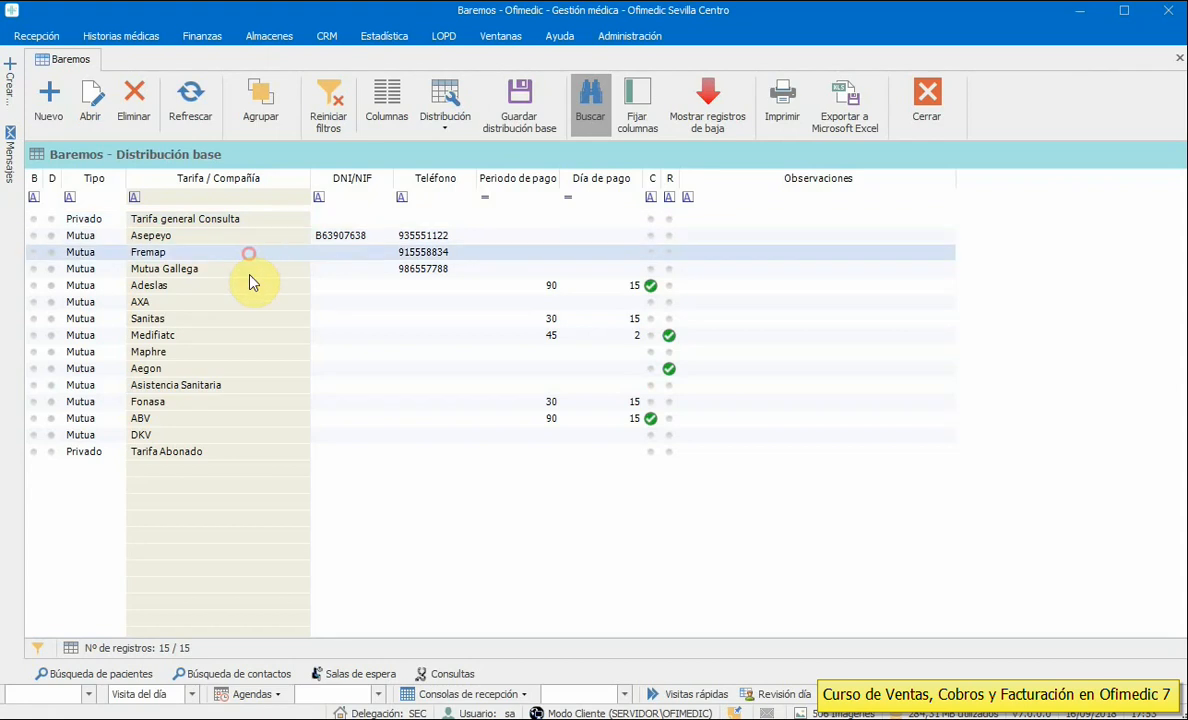
click(250, 287)
click(251, 302)
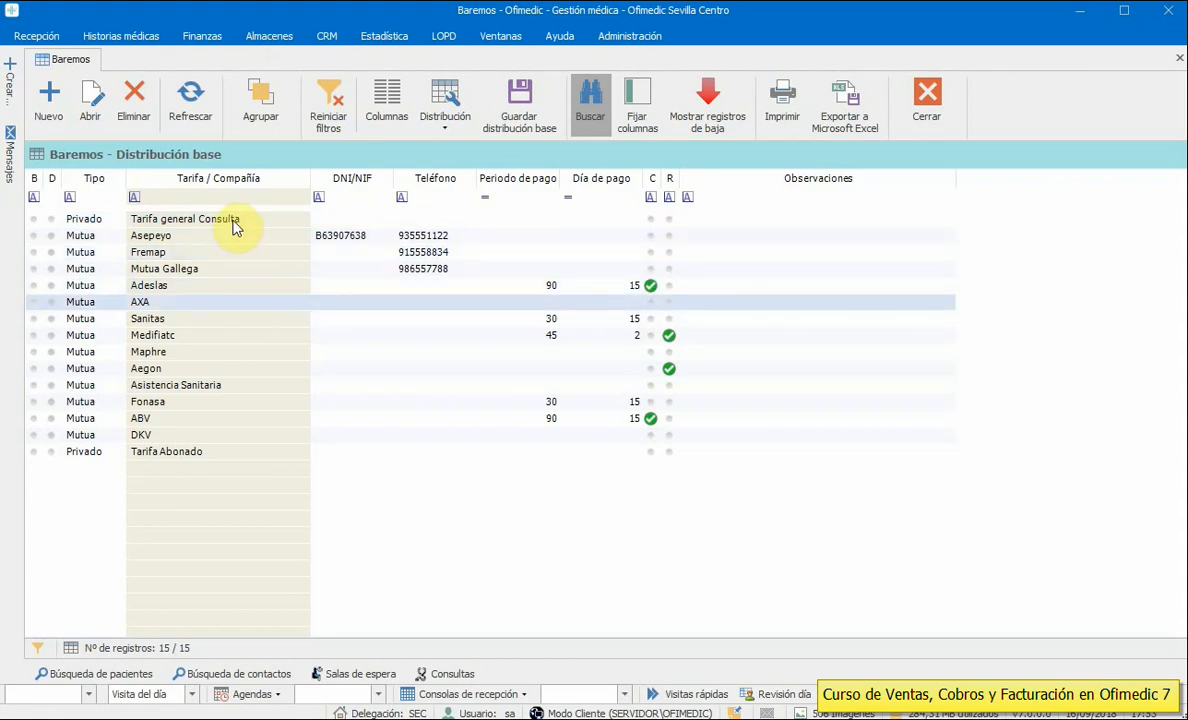
click(45, 114)
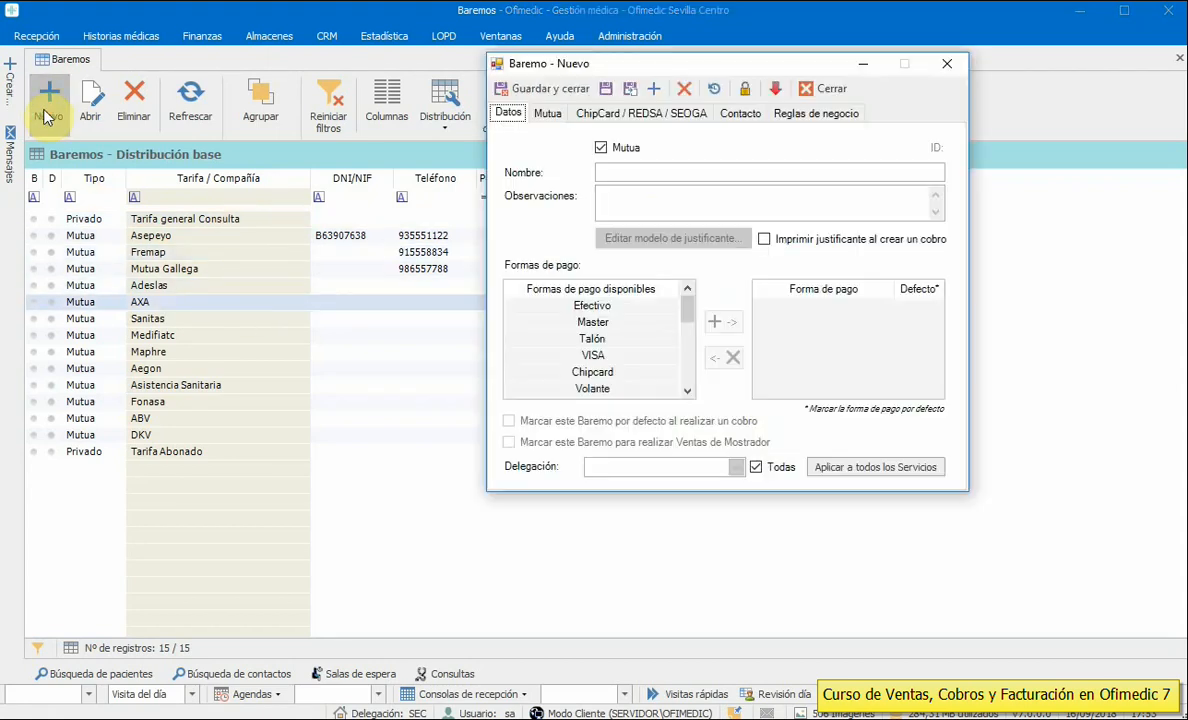
click(822, 90)
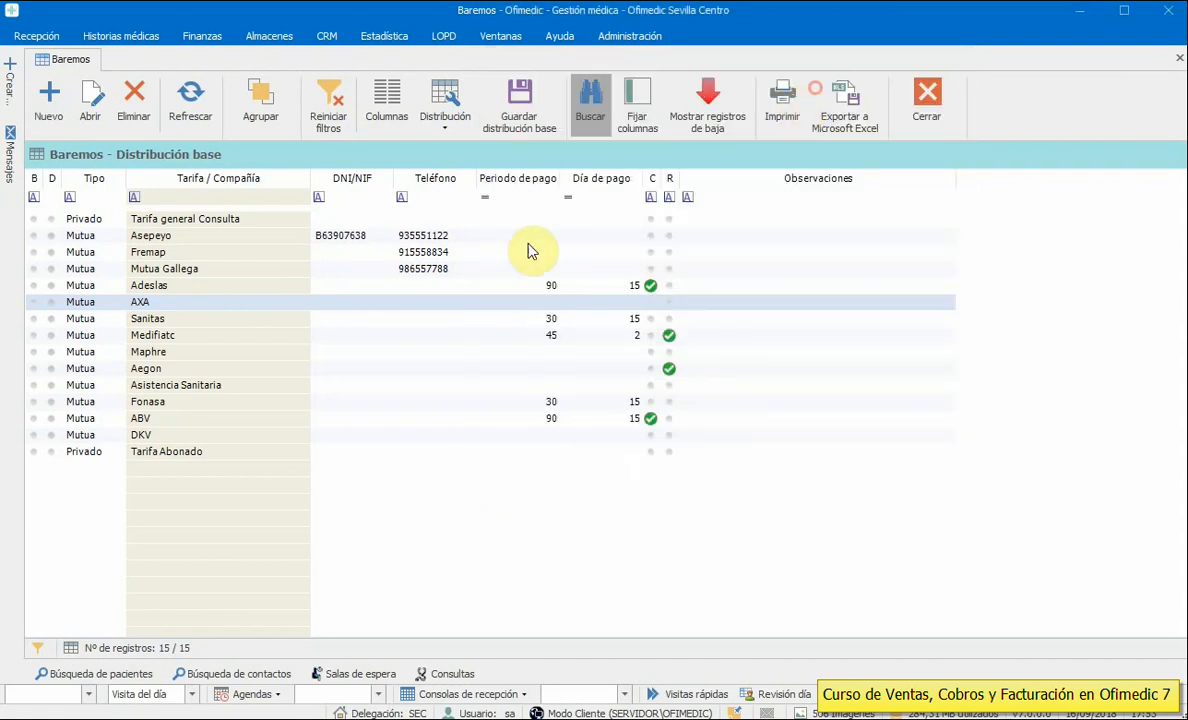
- Open Tarifa general Consulta and toggle its Mutua option on and off, leaving it private
double_click(220, 222)
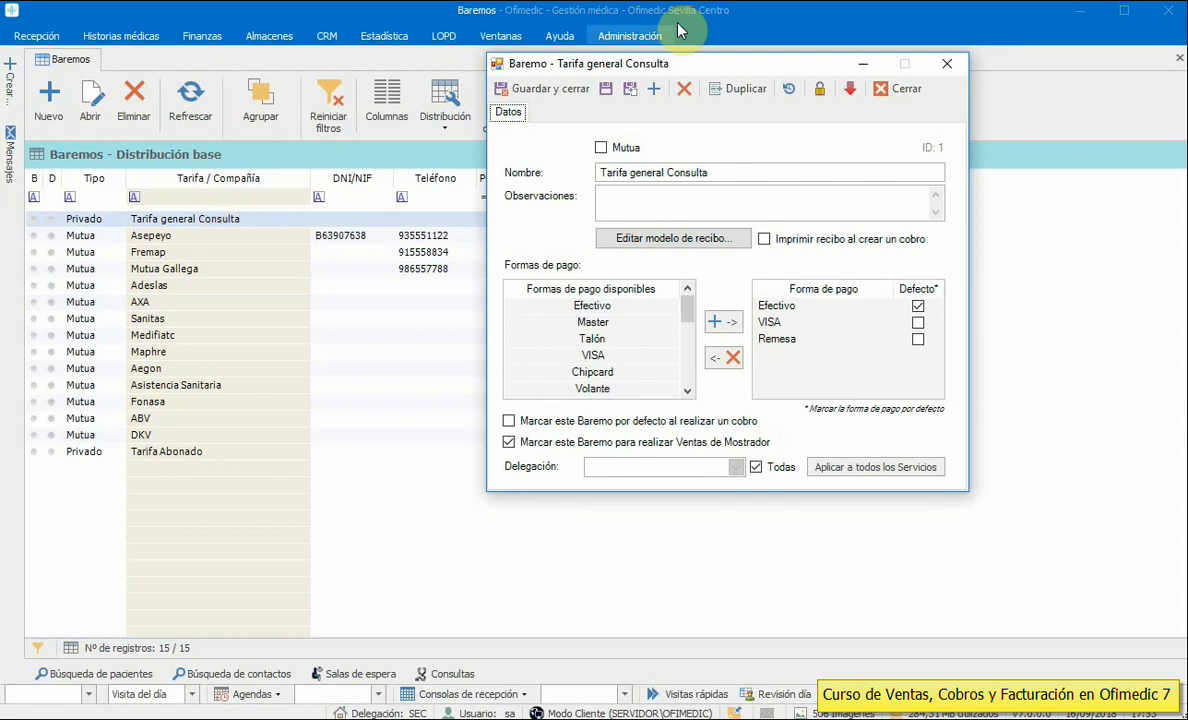
drag(690, 63, 491, 74)
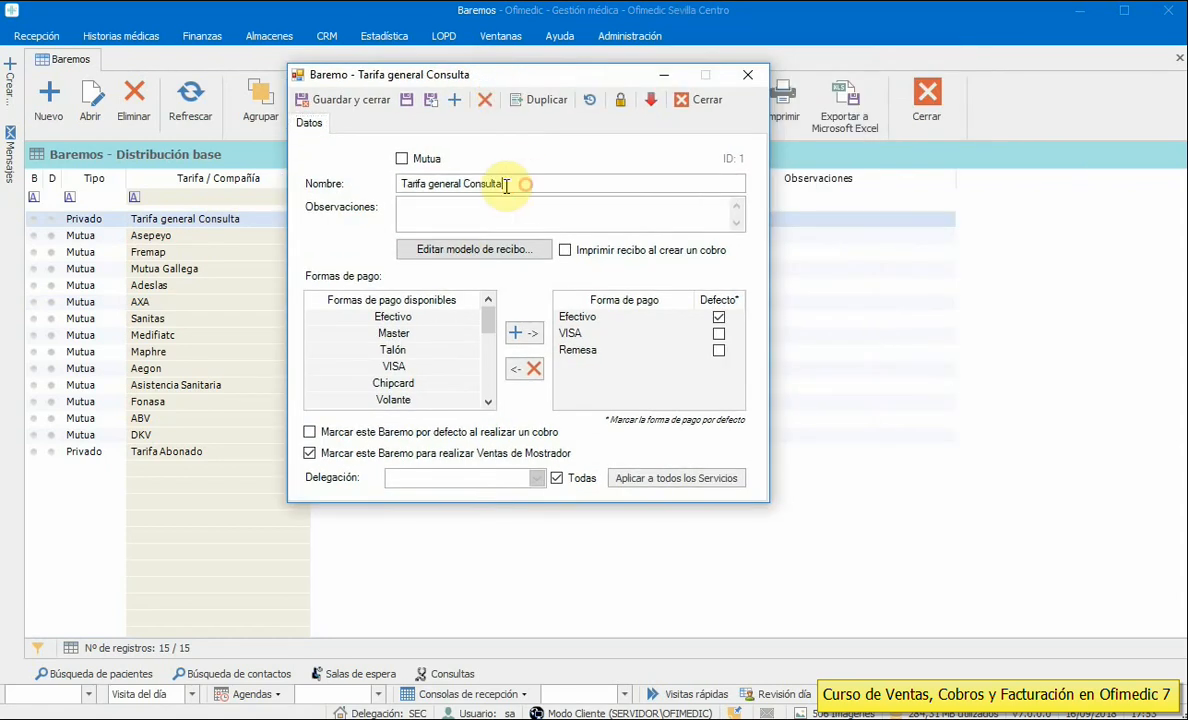
drag(522, 184, 353, 184)
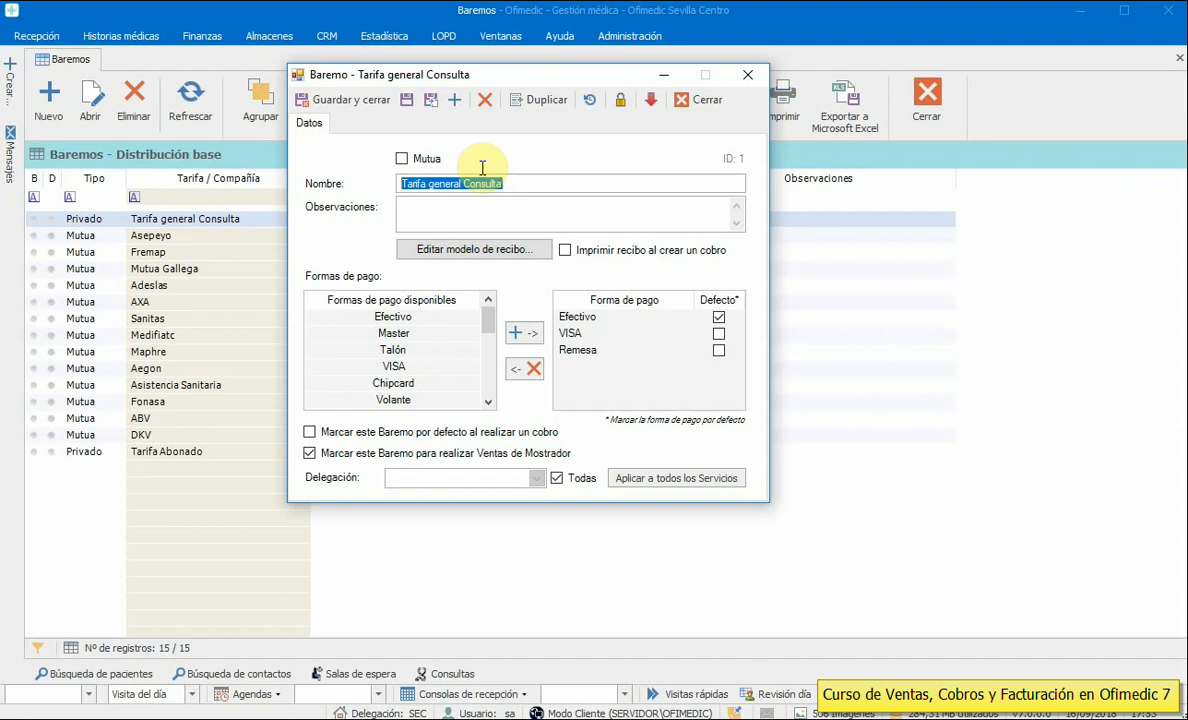
click(403, 160)
click(403, 160)
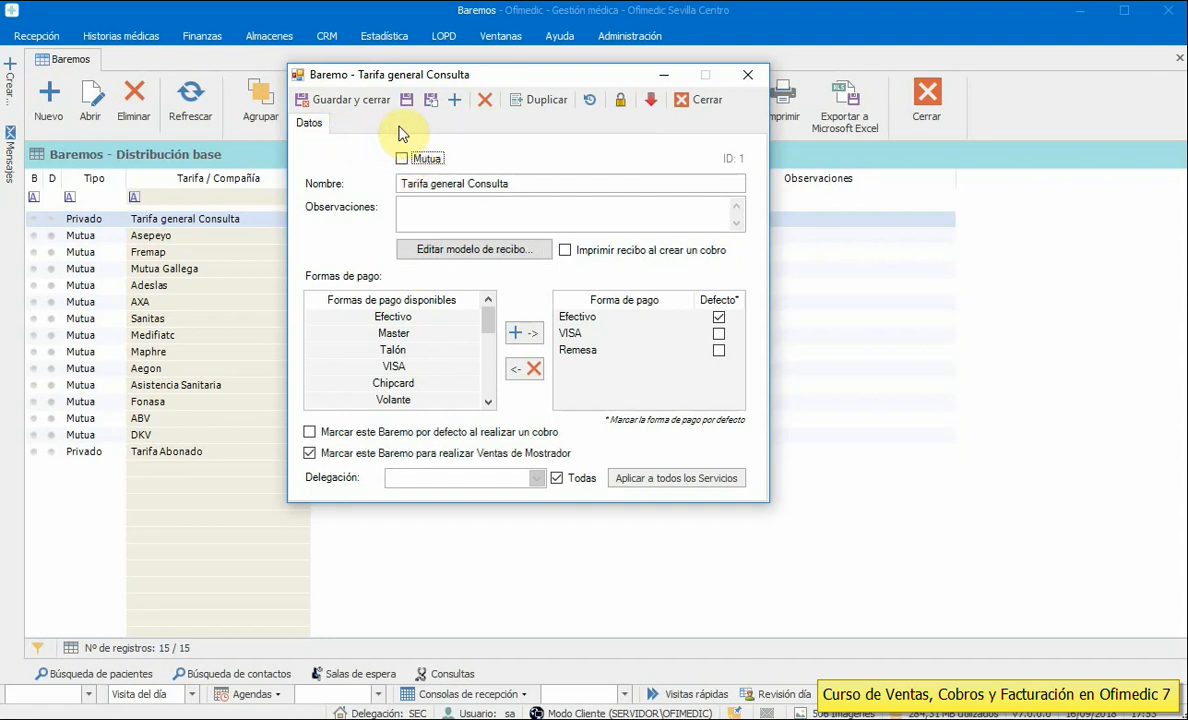
click(402, 159)
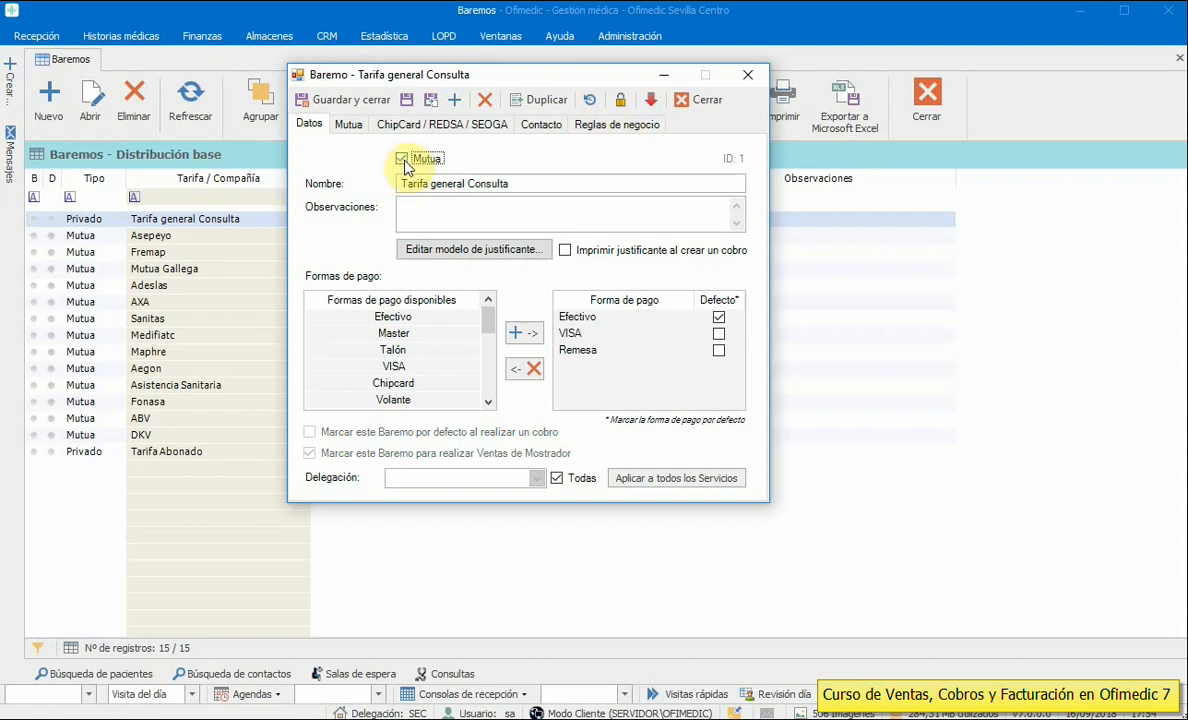
click(404, 160)
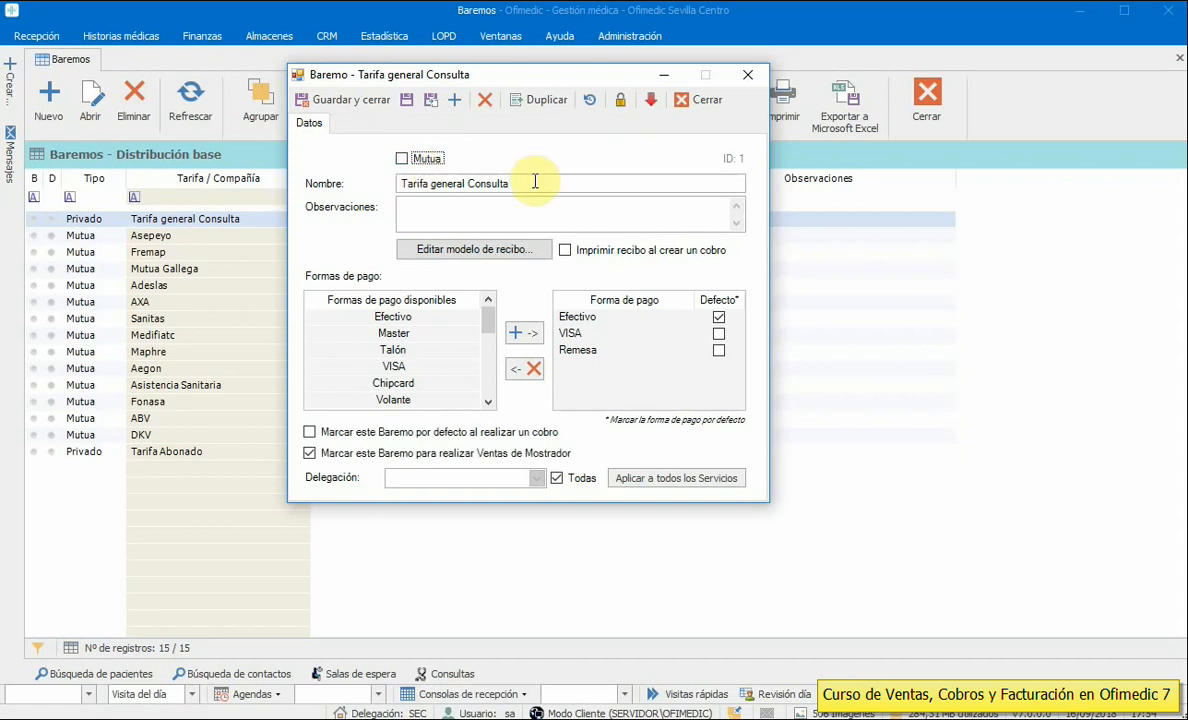
drag(533, 181, 397, 185)
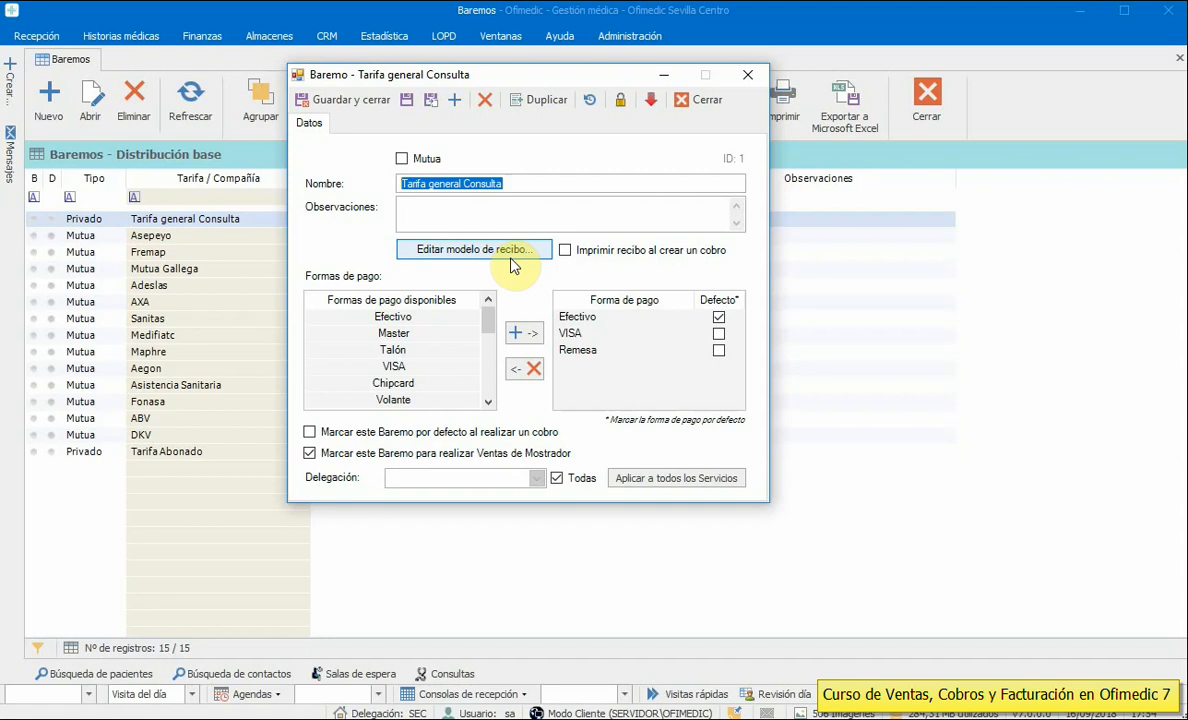
click(455, 258)
drag(720, 104, 284, 52)
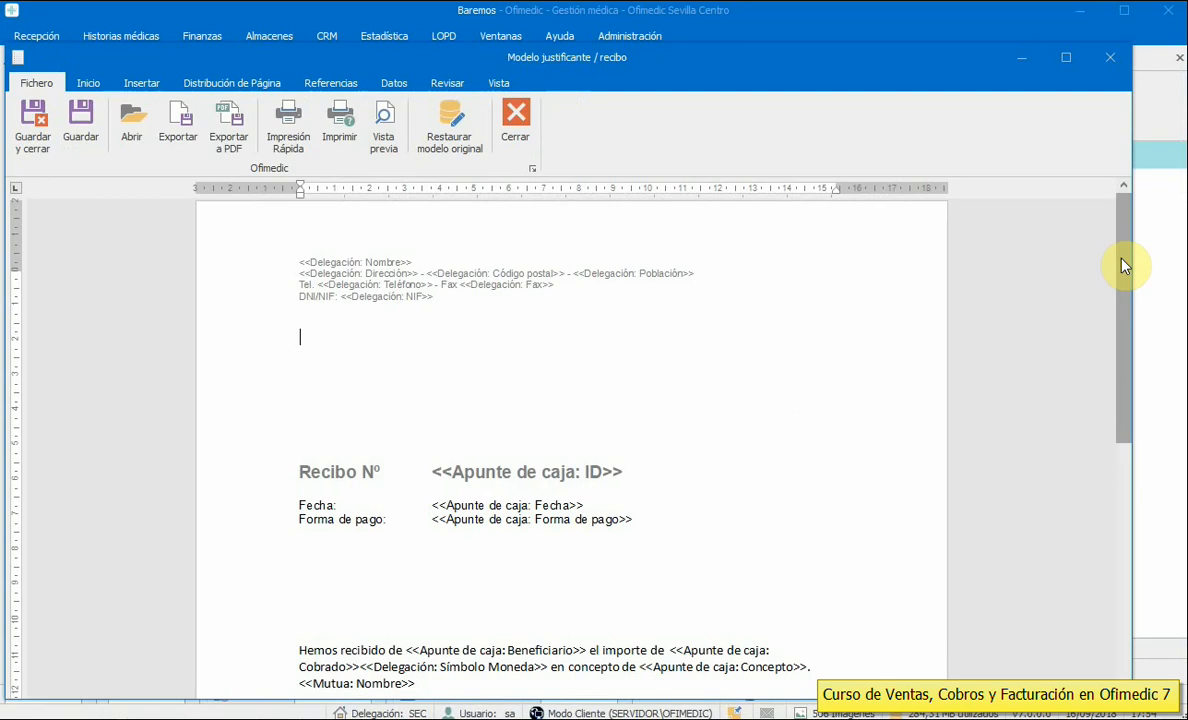
drag(1121, 262, 1112, 388)
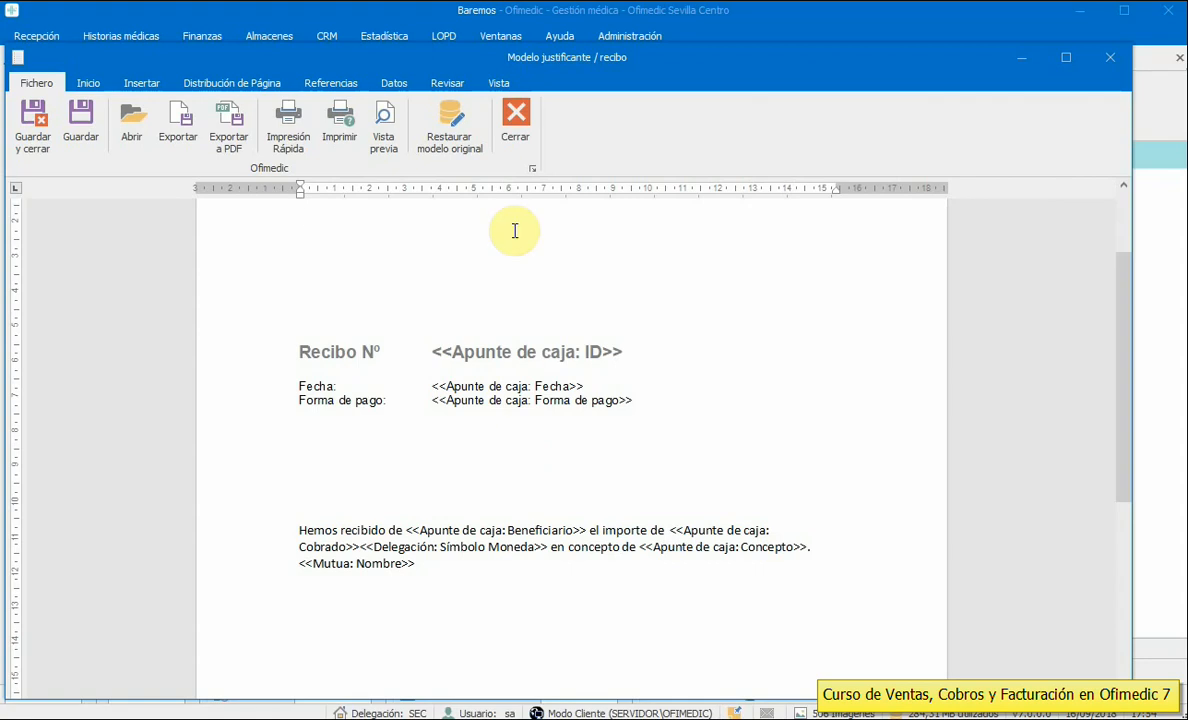
click(512, 125)
click(897, 532)
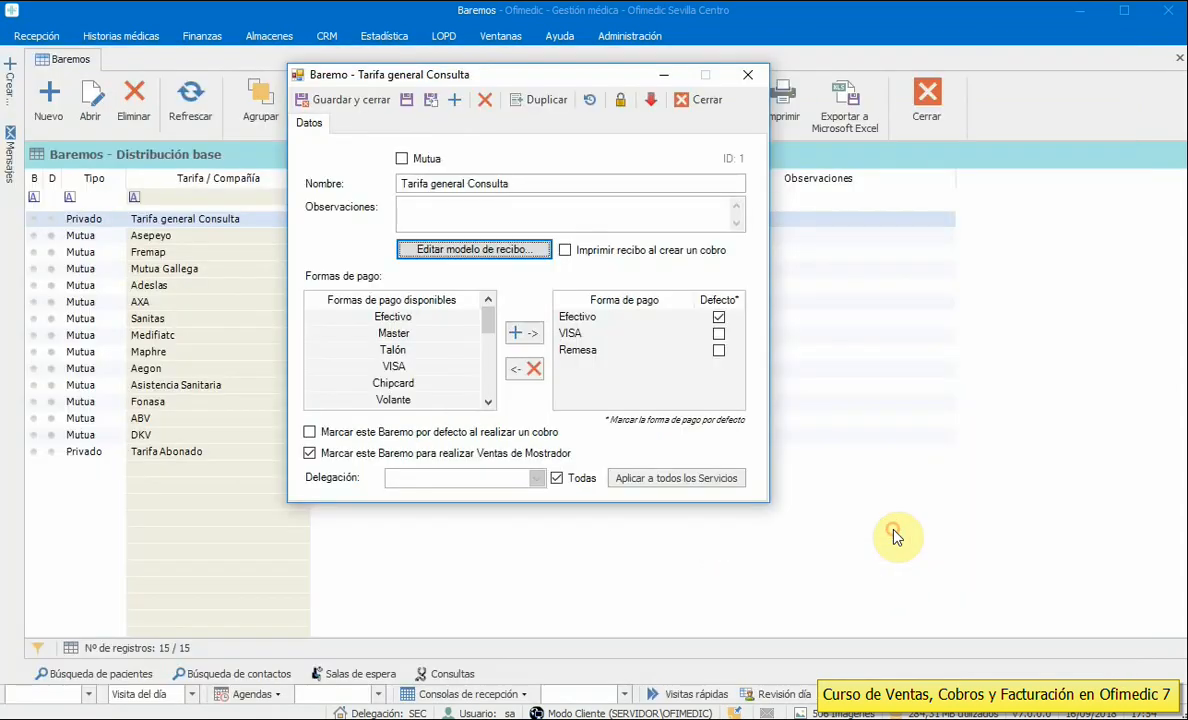
- Add Talón to the Tarifa general Consulta rate's accepted payment methods
mouse_move(486, 314)
mouse_down()
mouse_move(485, 379)
mouse_move(485, 310)
mouse_move(487, 326)
mouse_up()
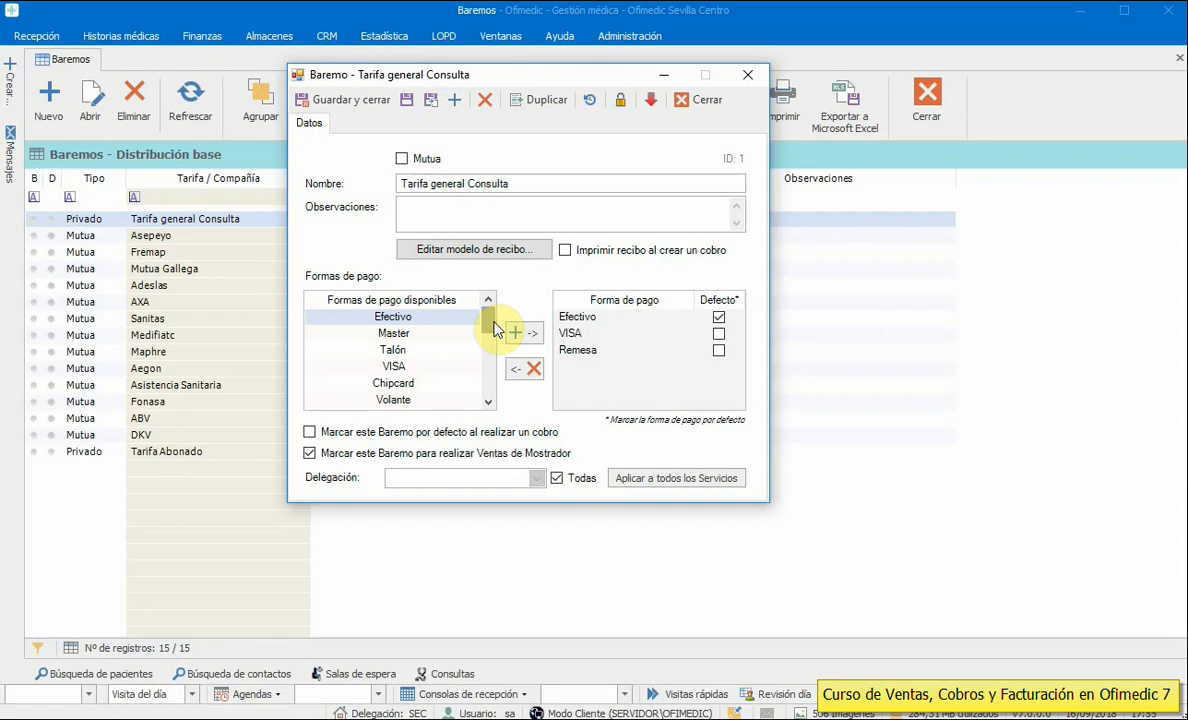
click(396, 335)
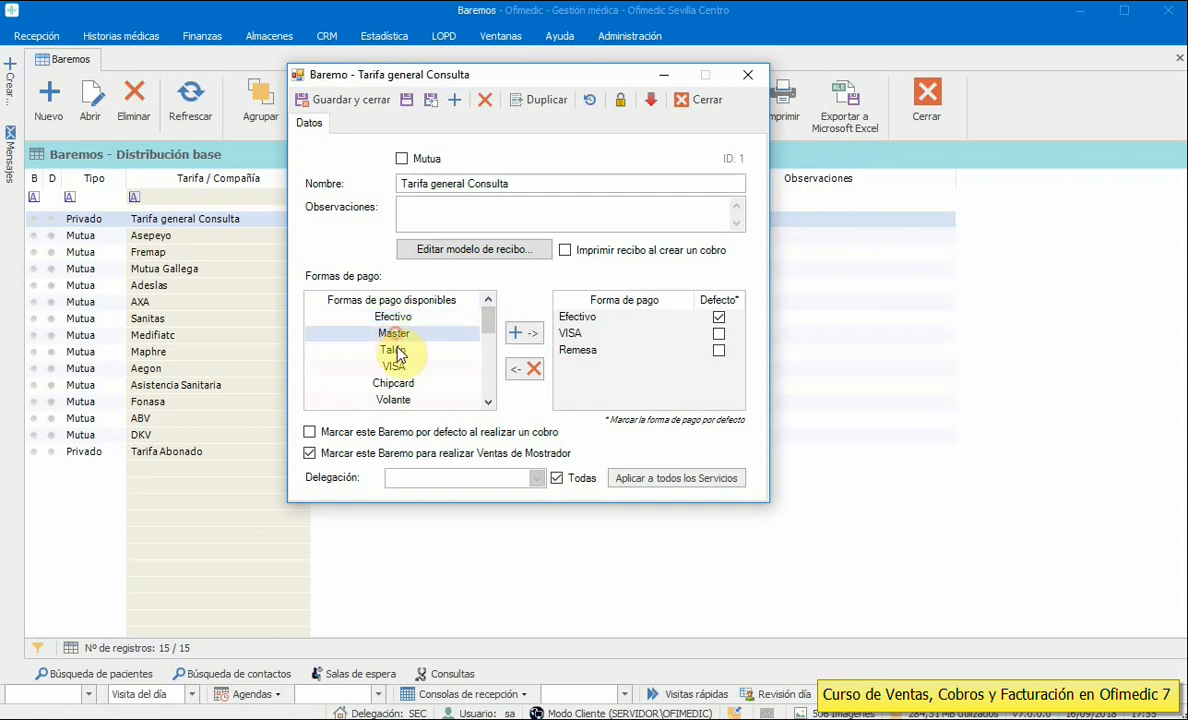
click(397, 350)
click(397, 368)
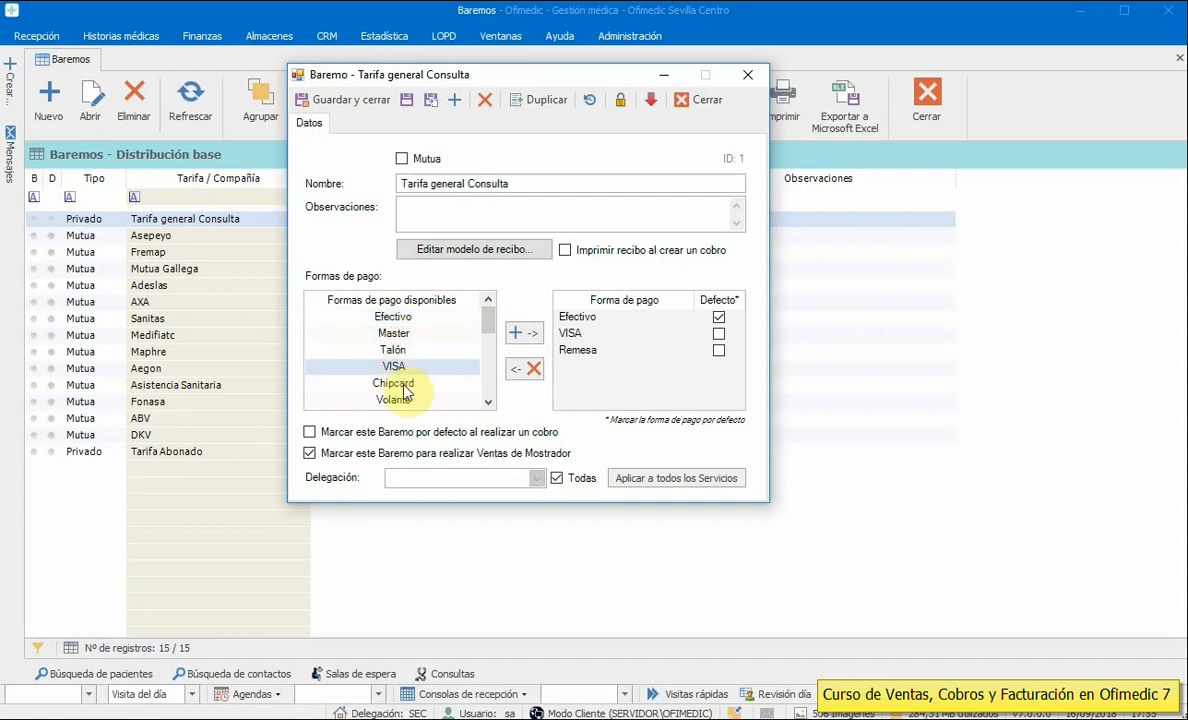
click(400, 385)
click(398, 367)
click(396, 350)
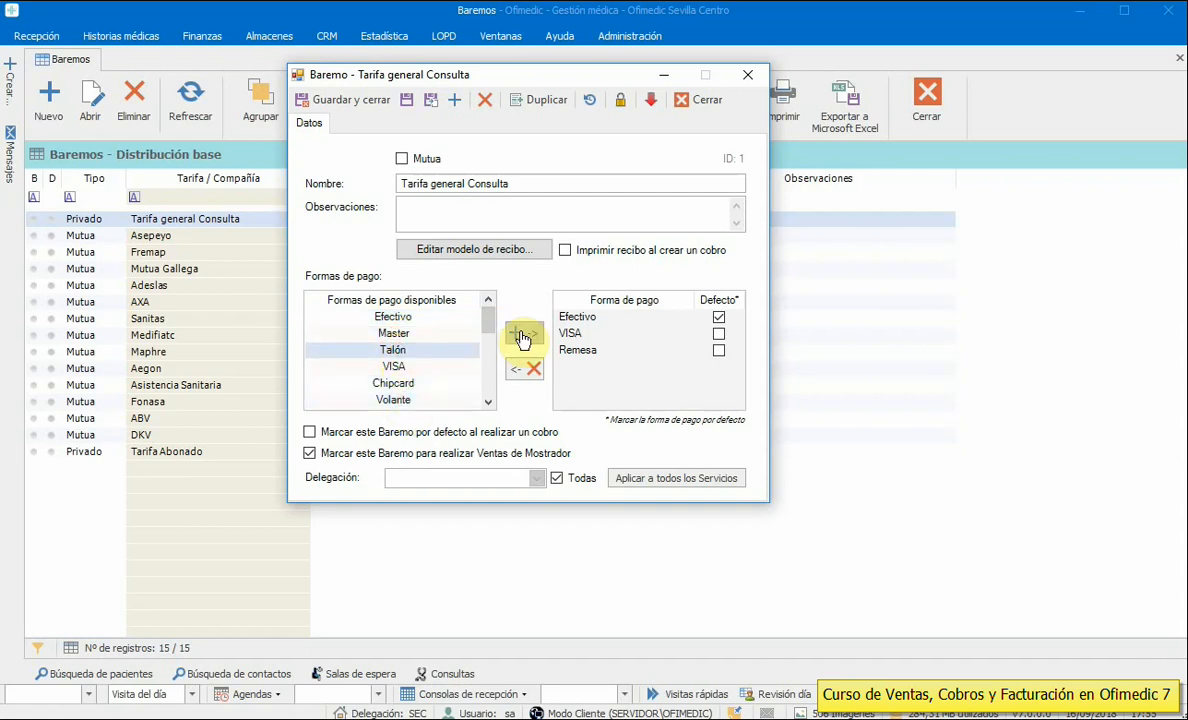
click(522, 336)
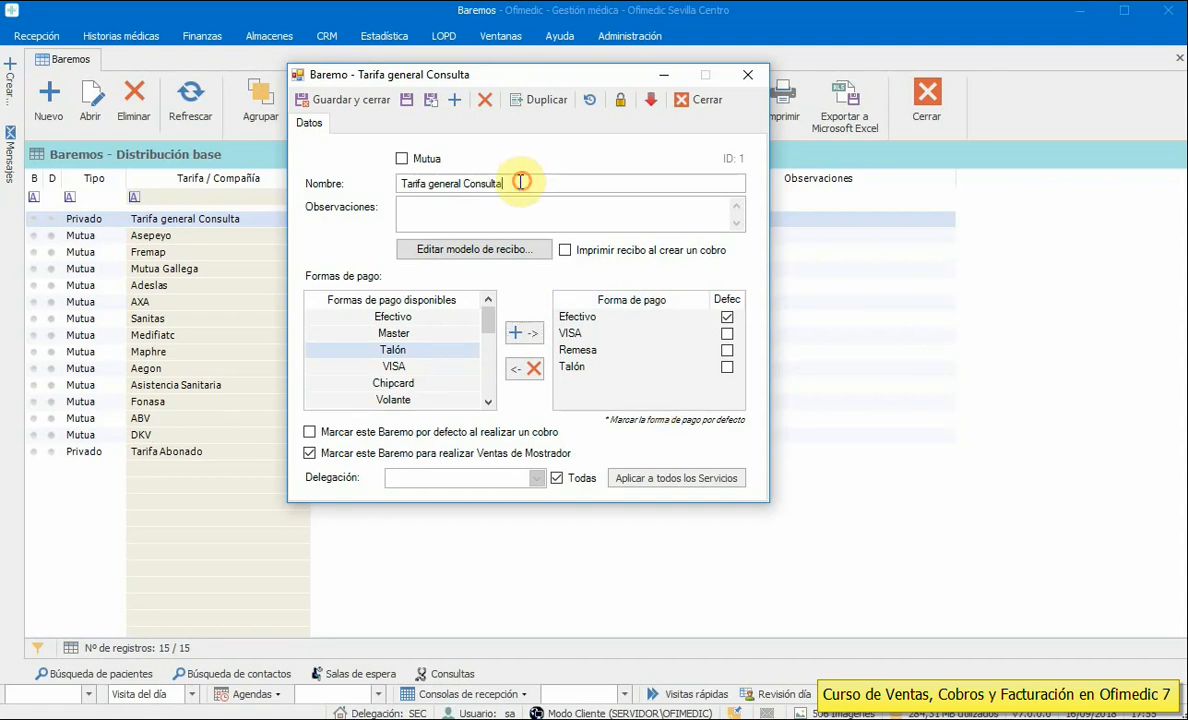
- Toggle Efectivo's default flag off and back on, keeping Efectivo as the default payment
drag(525, 183, 364, 187)
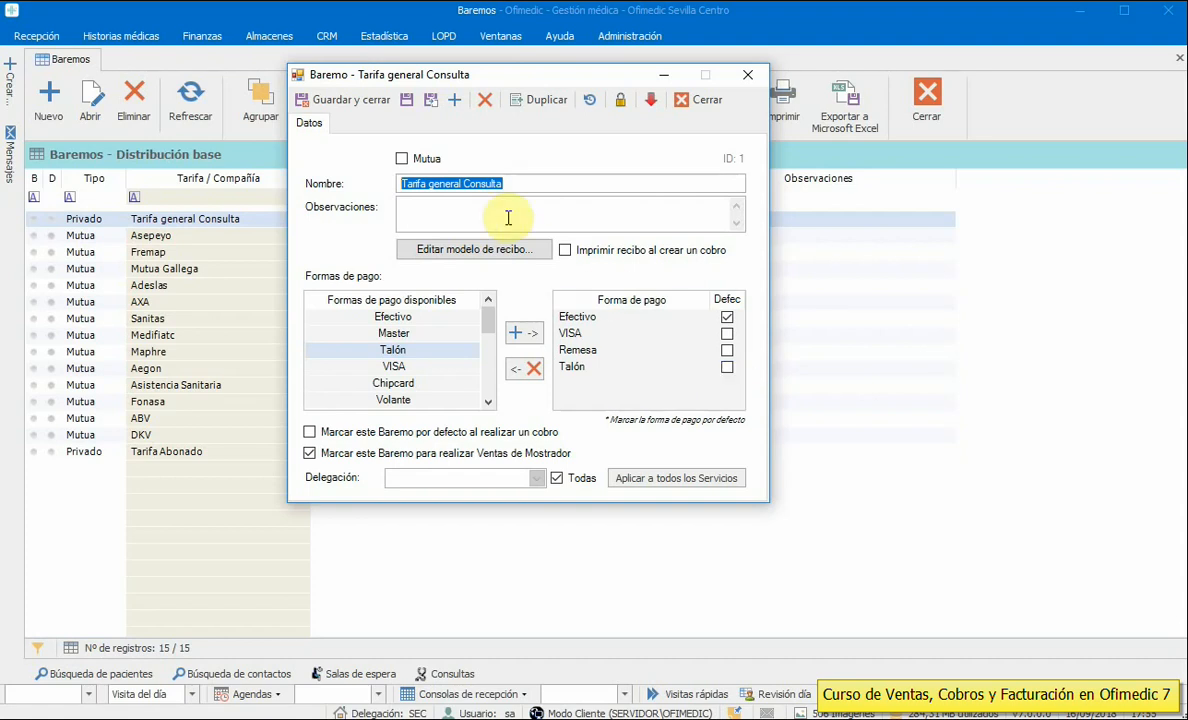
click(524, 186)
drag(496, 185, 363, 182)
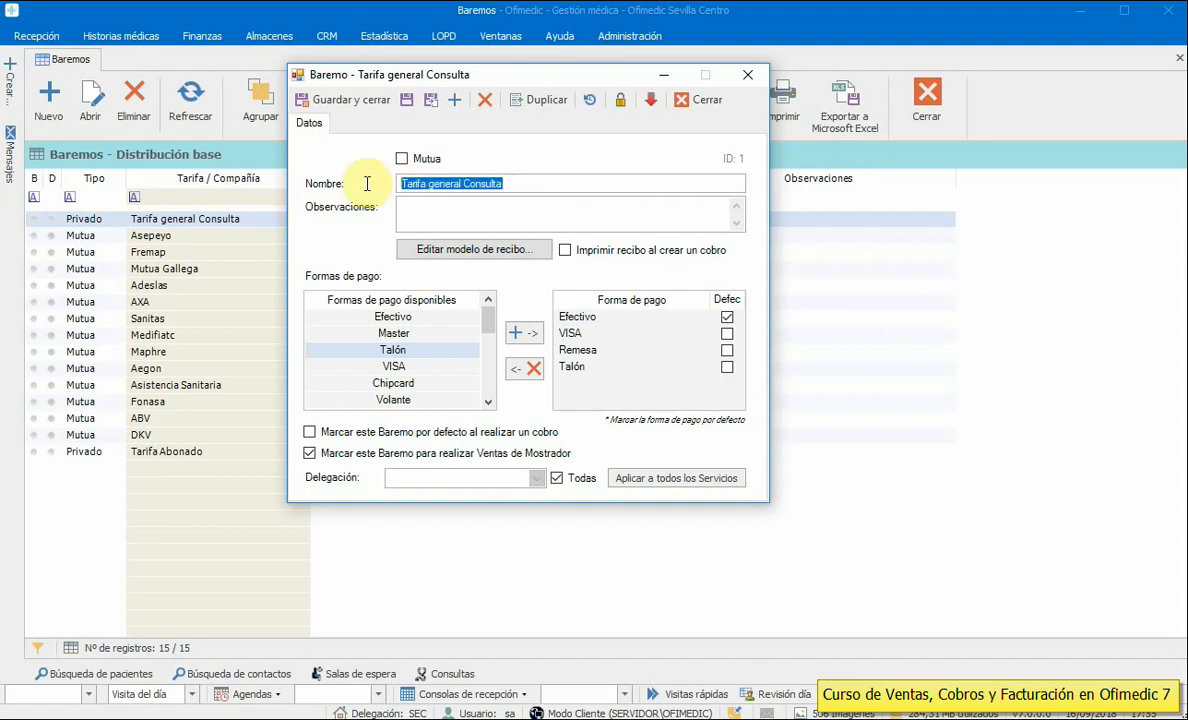
click(727, 318)
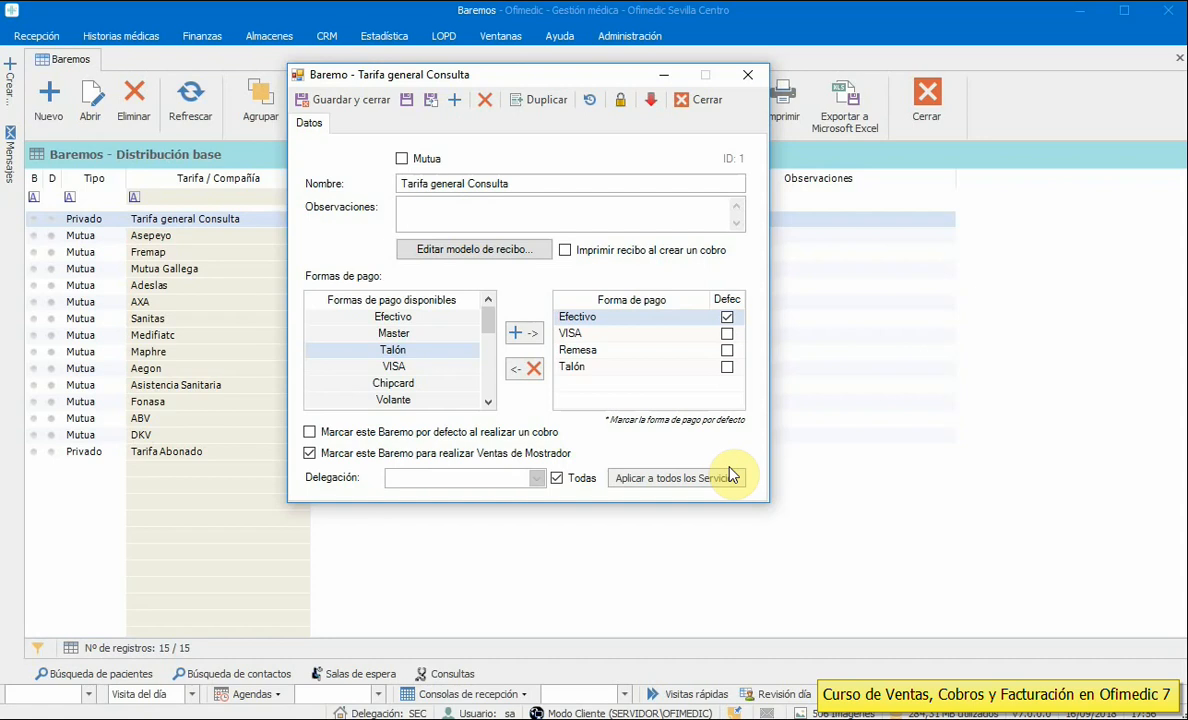
click(727, 317)
click(727, 318)
drag(503, 81, 818, 164)
click(627, 38)
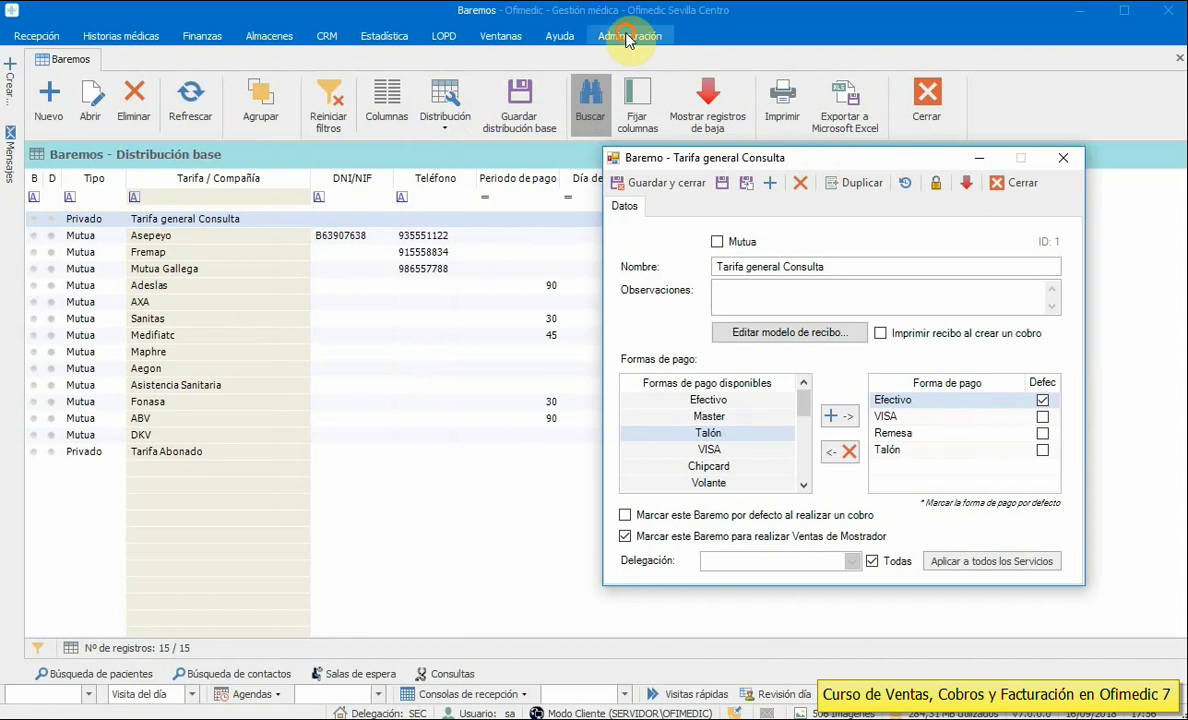
- Open the Formas de pago list of 13 payment methods and select Talón
click(406, 100)
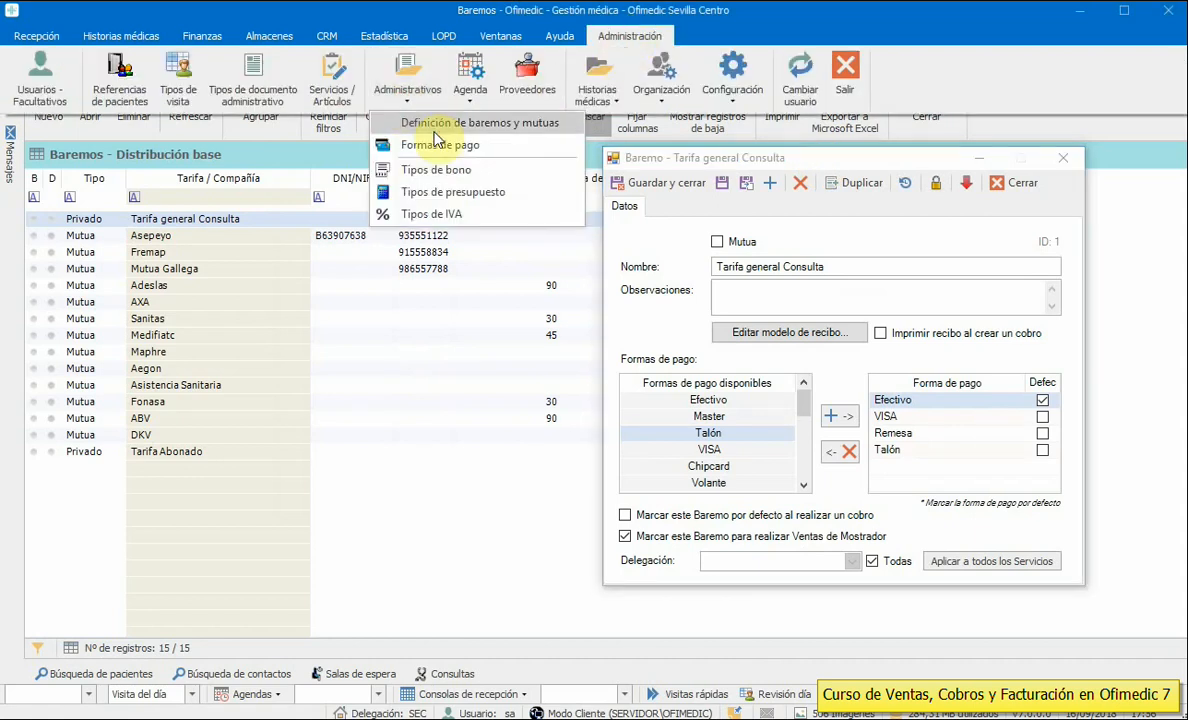
click(482, 147)
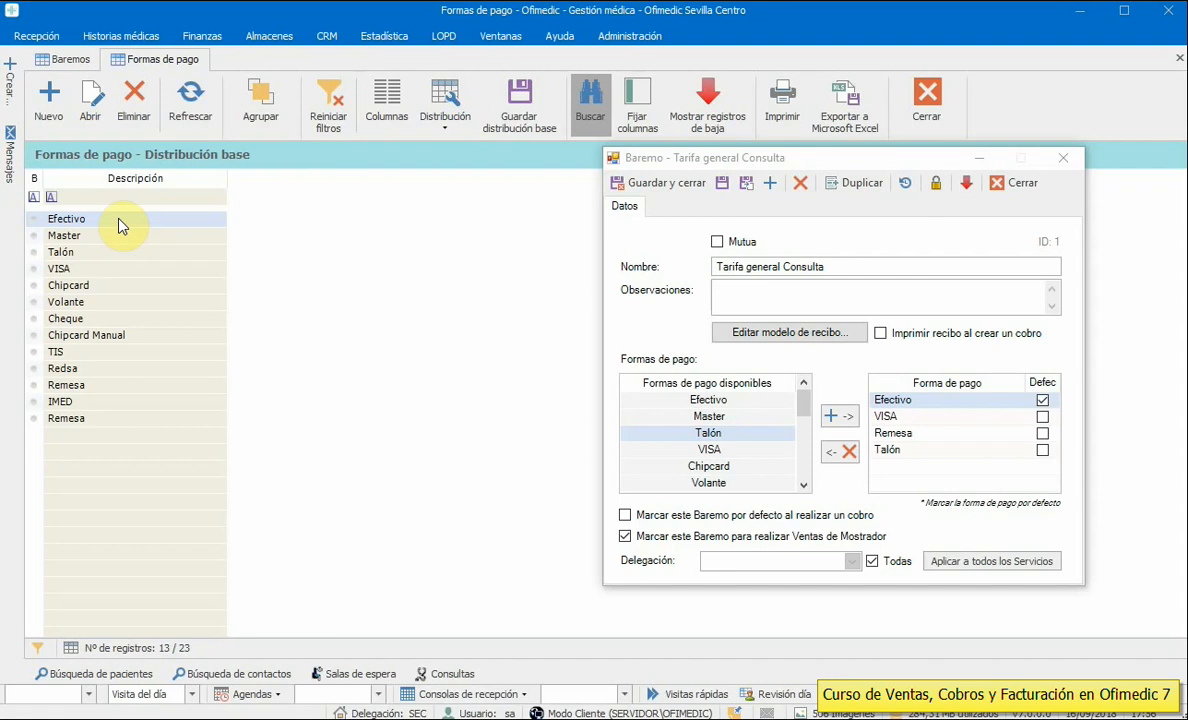
click(115, 253)
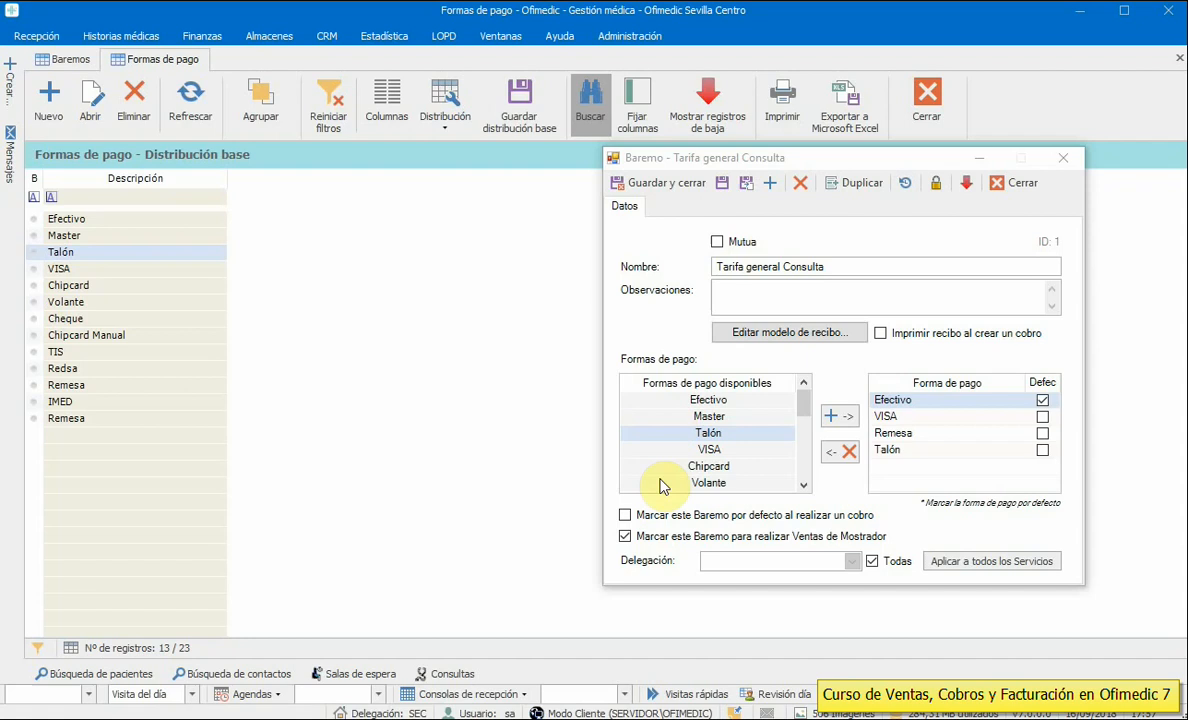
- Open the VISA payment method and tick then untick its ChipCard option
double_click(57, 268)
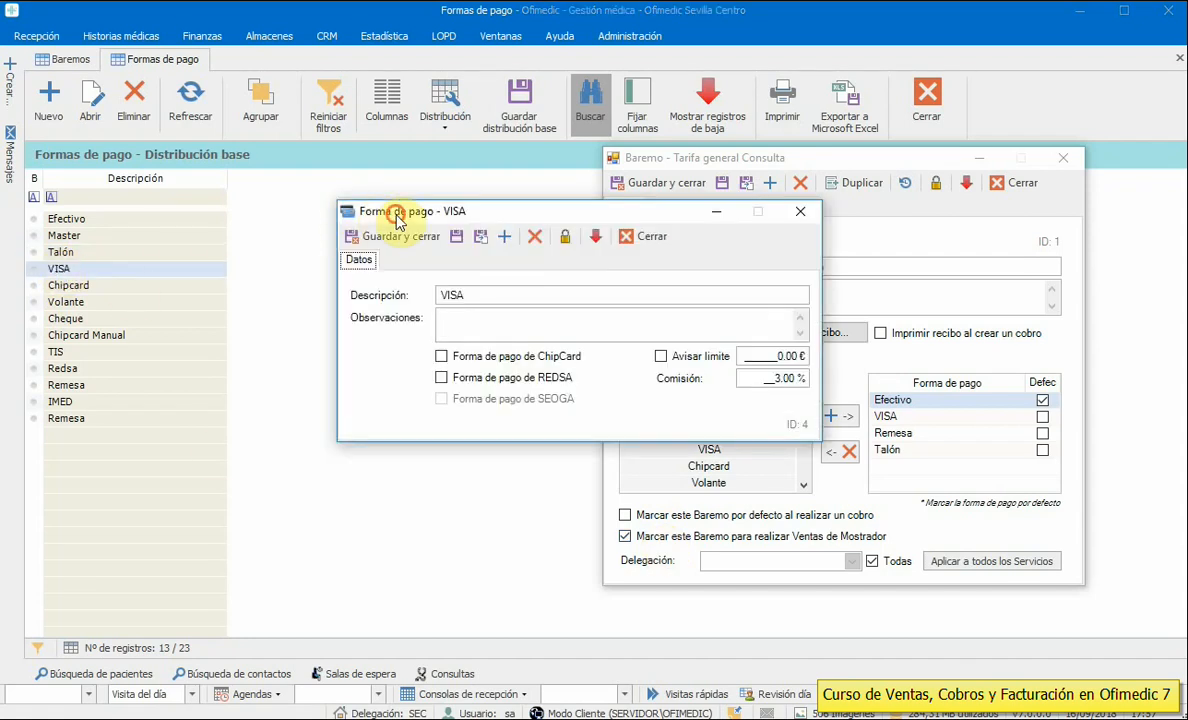
drag(398, 213, 197, 201)
drag(271, 277, 188, 256)
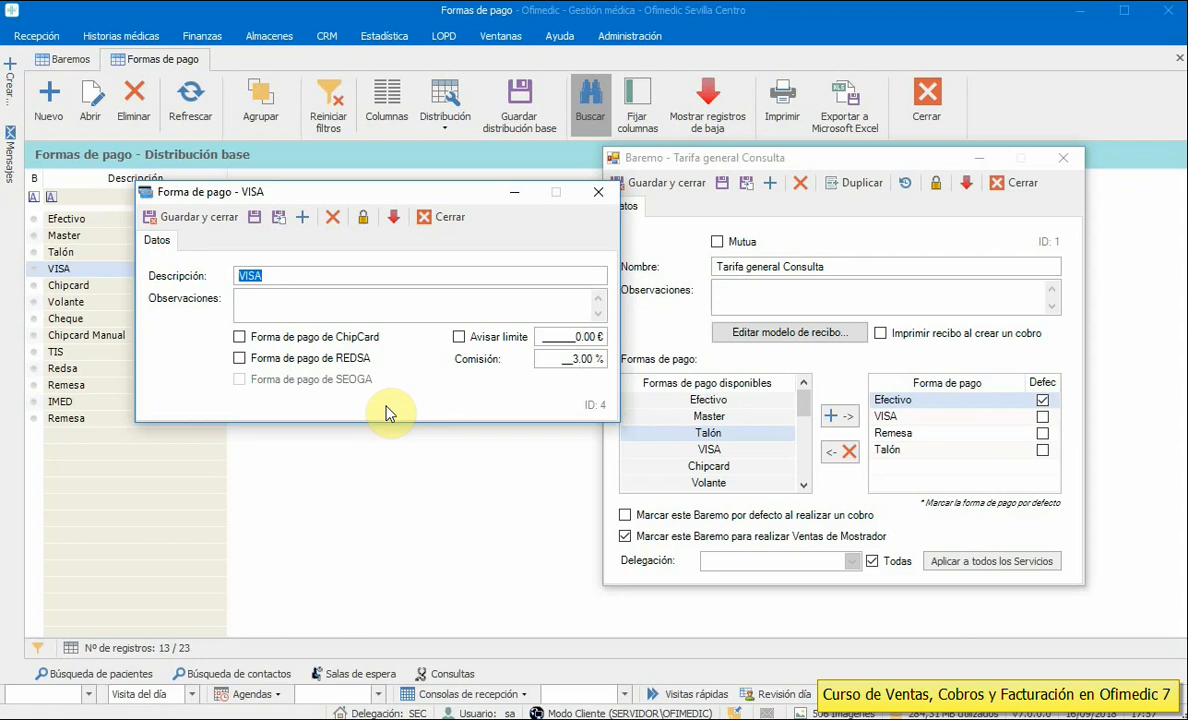
click(331, 341)
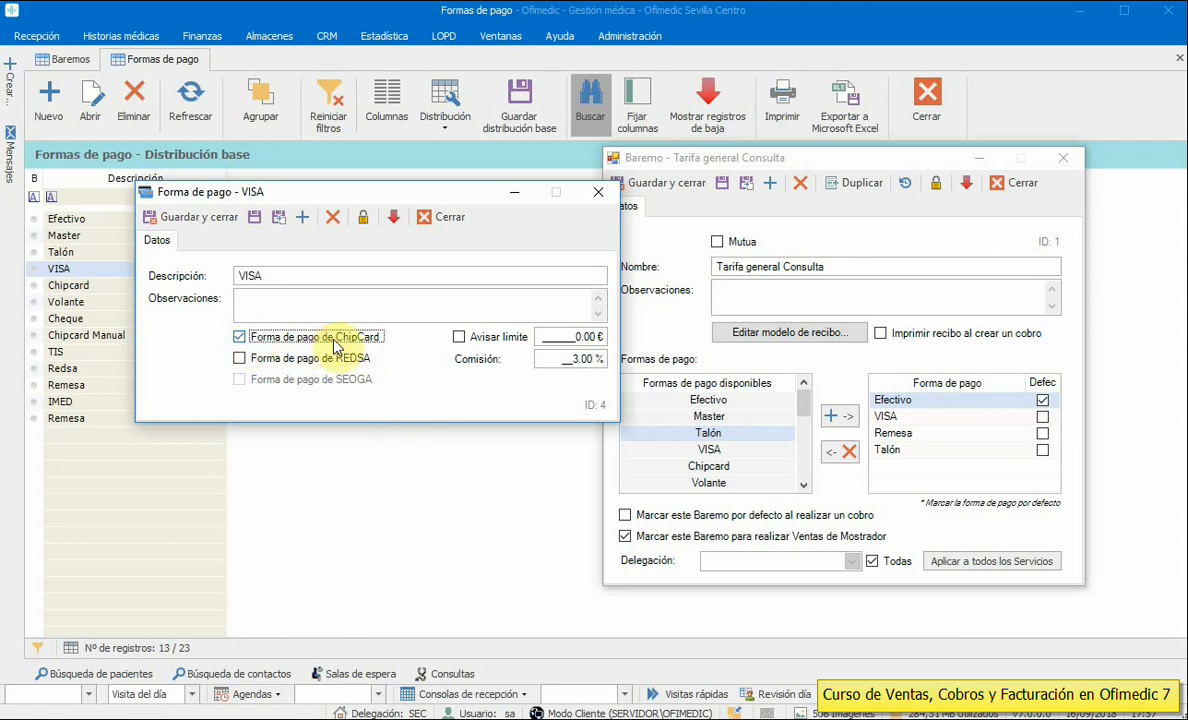
click(331, 360)
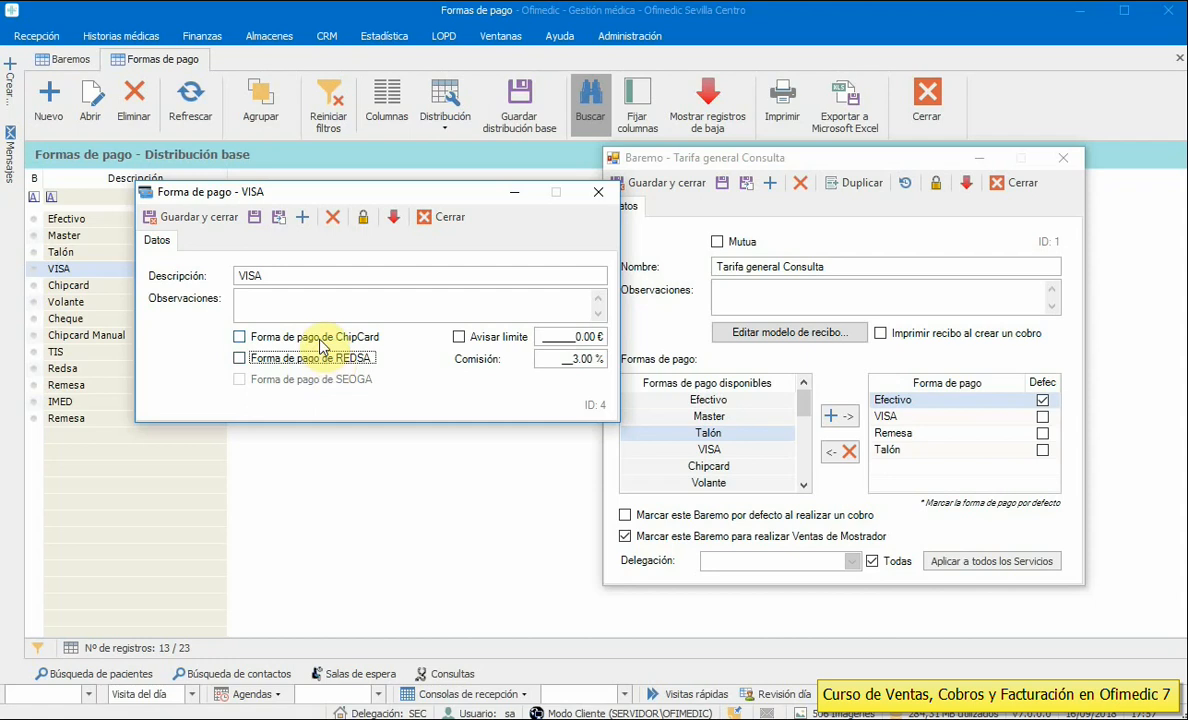
click(320, 345)
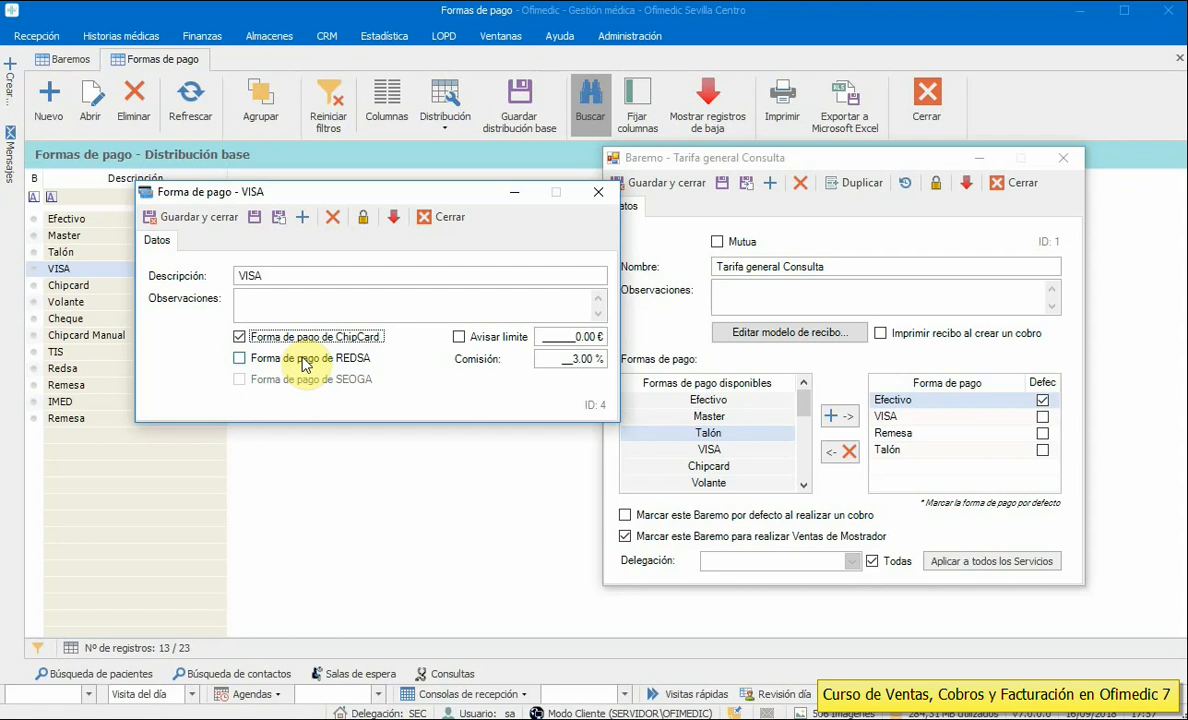
click(306, 339)
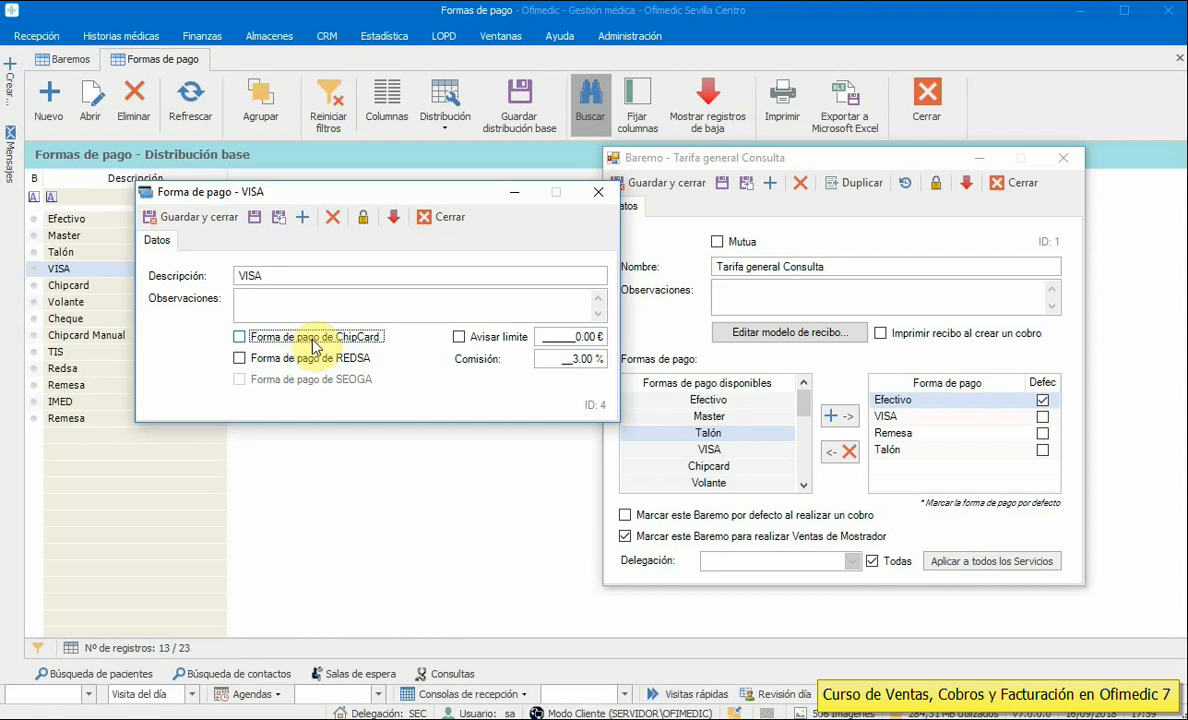
- Review VISA's limit warning and 3.00 % commission values, then close the VISA window
click(560, 337)
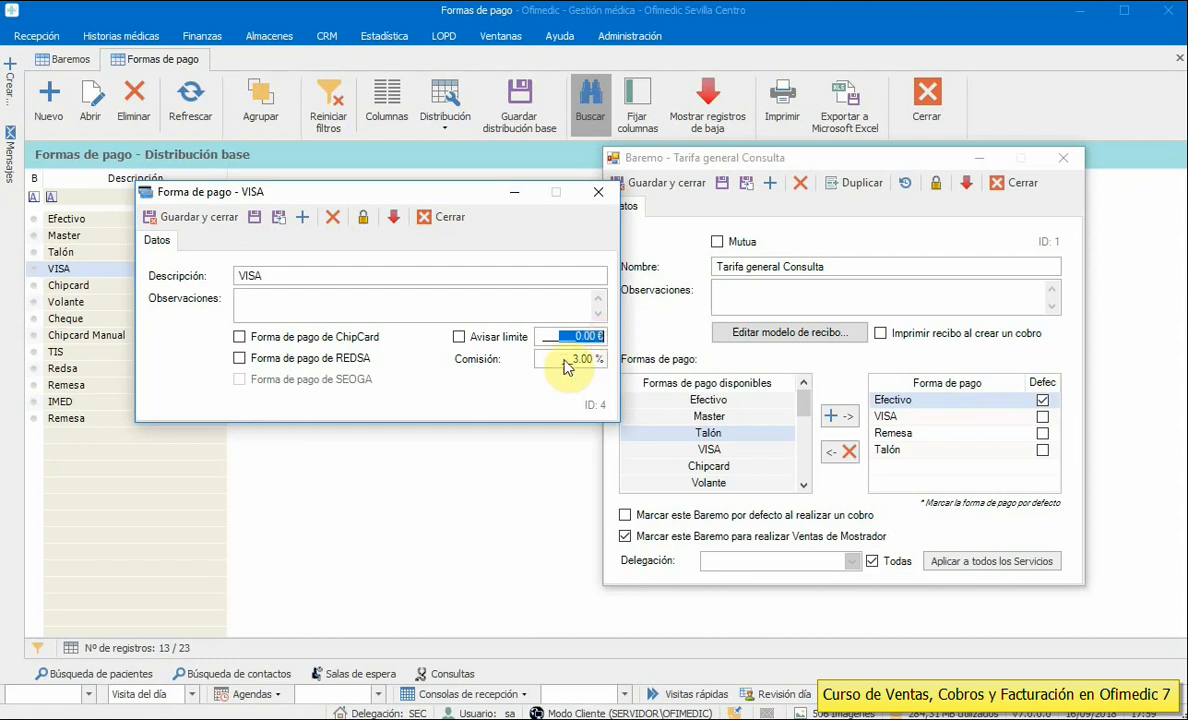
click(563, 359)
drag(563, 359, 612, 366)
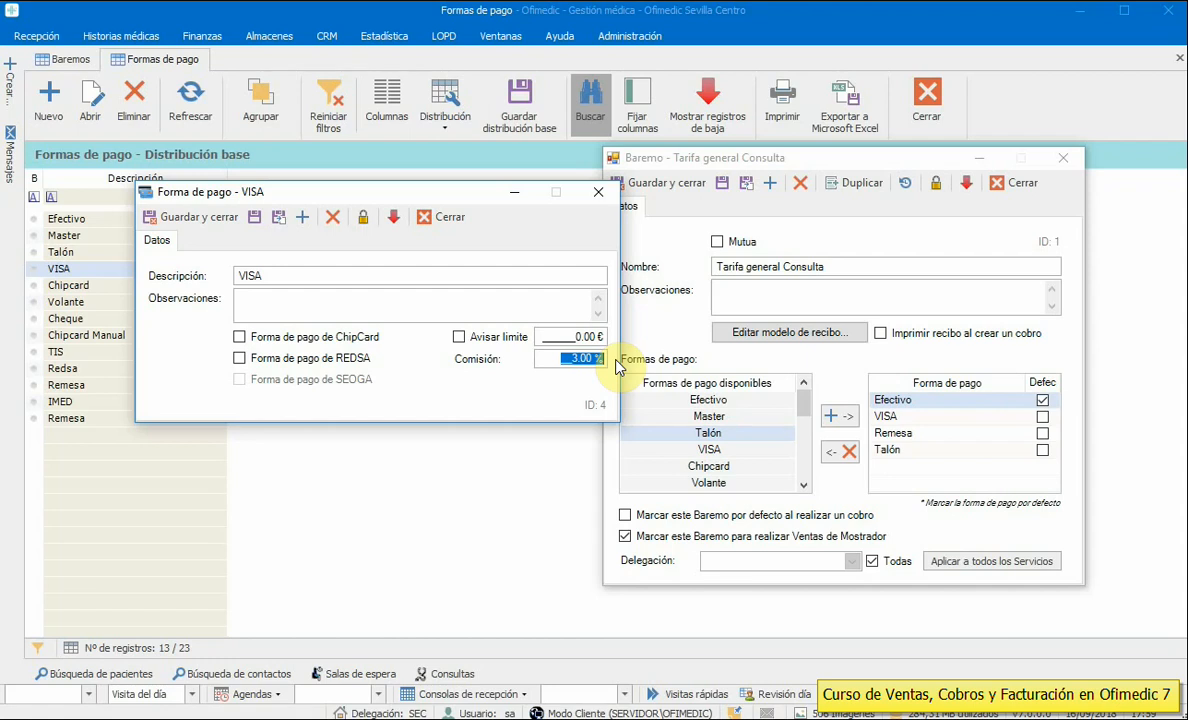
click(294, 275)
double_click(284, 274)
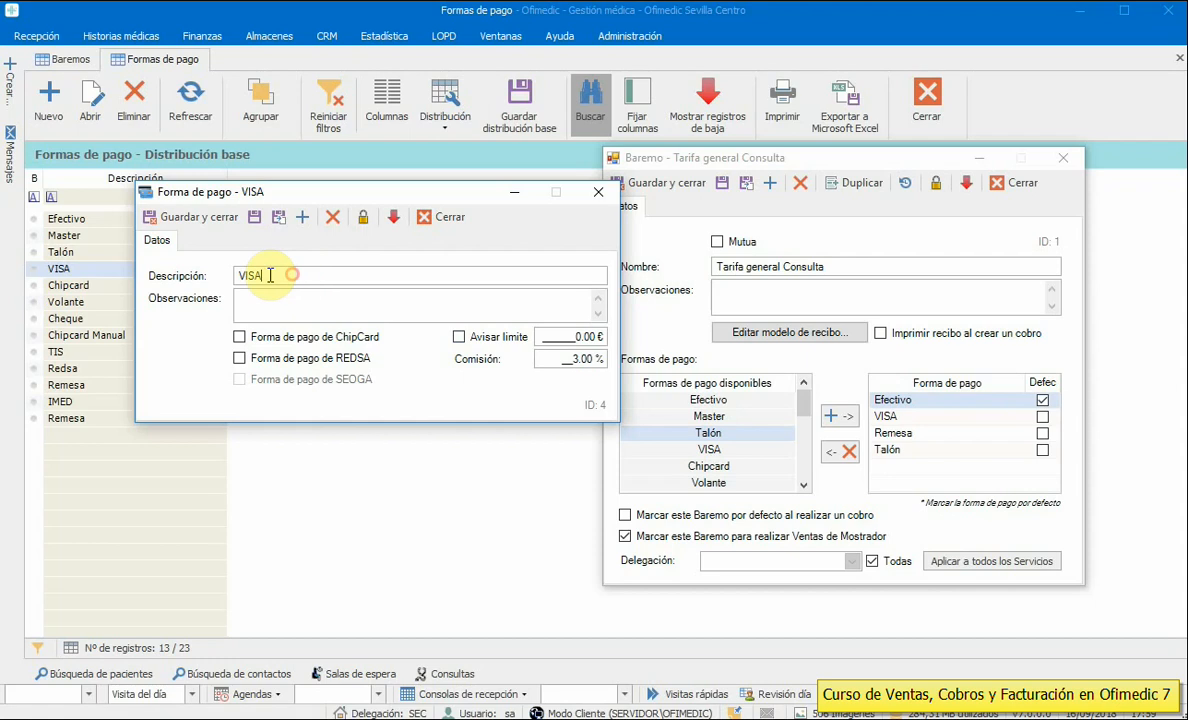
click(556, 359)
drag(556, 359, 615, 368)
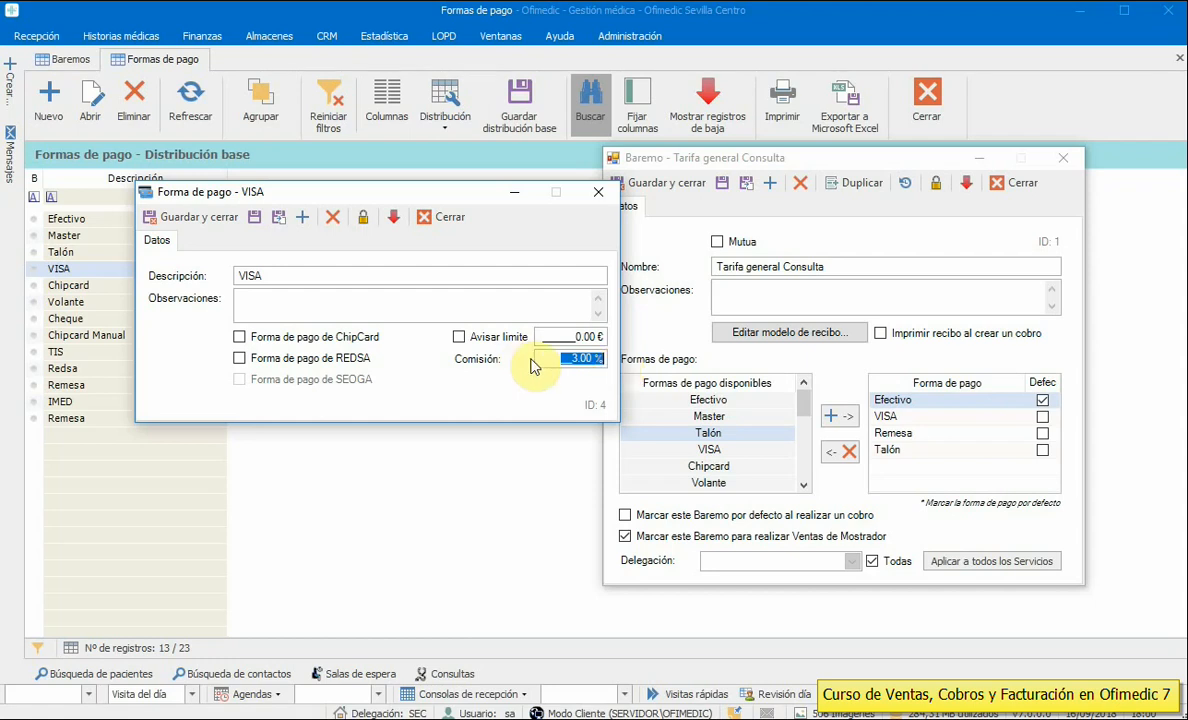
drag(551, 360, 601, 363)
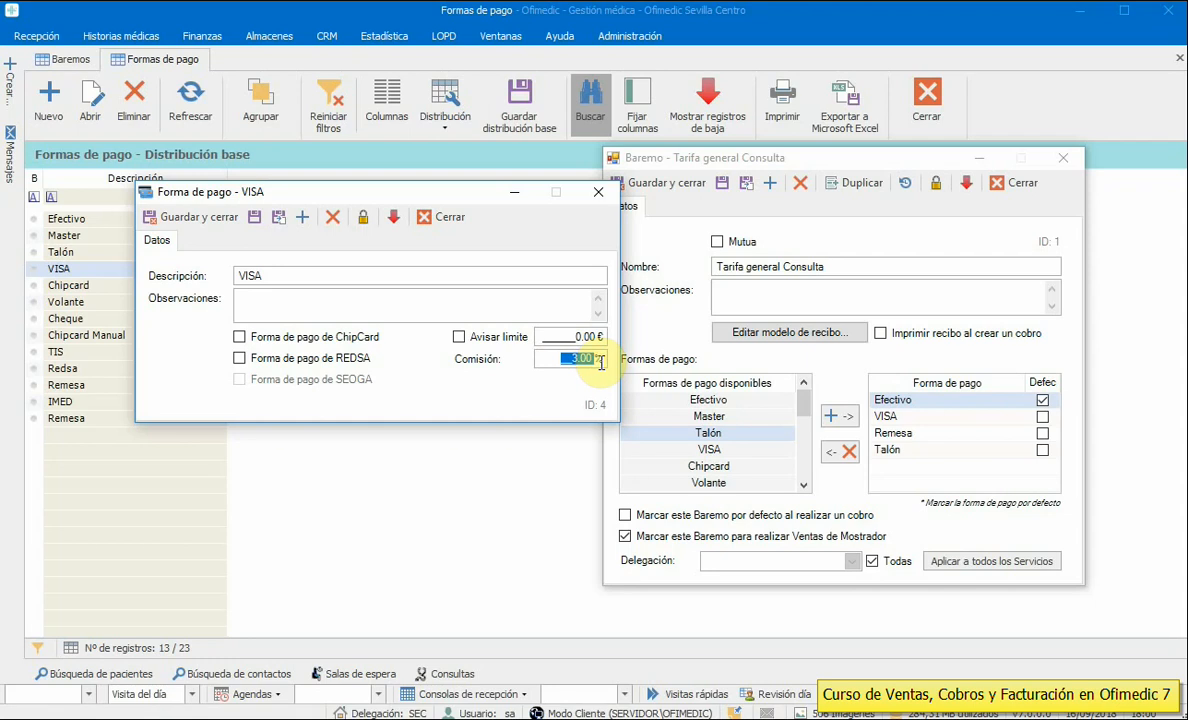
click(451, 222)
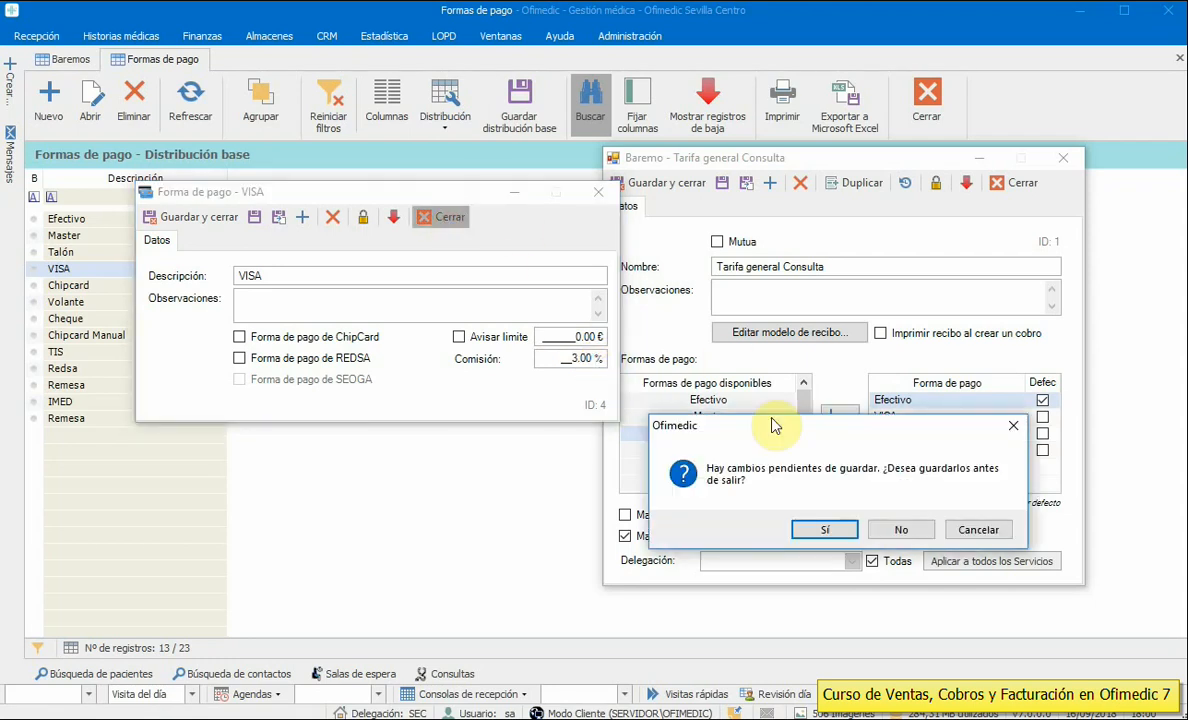
- Save the VISA changes and move the Tarifa general Consulta window to the centre
click(826, 532)
drag(777, 159, 537, 135)
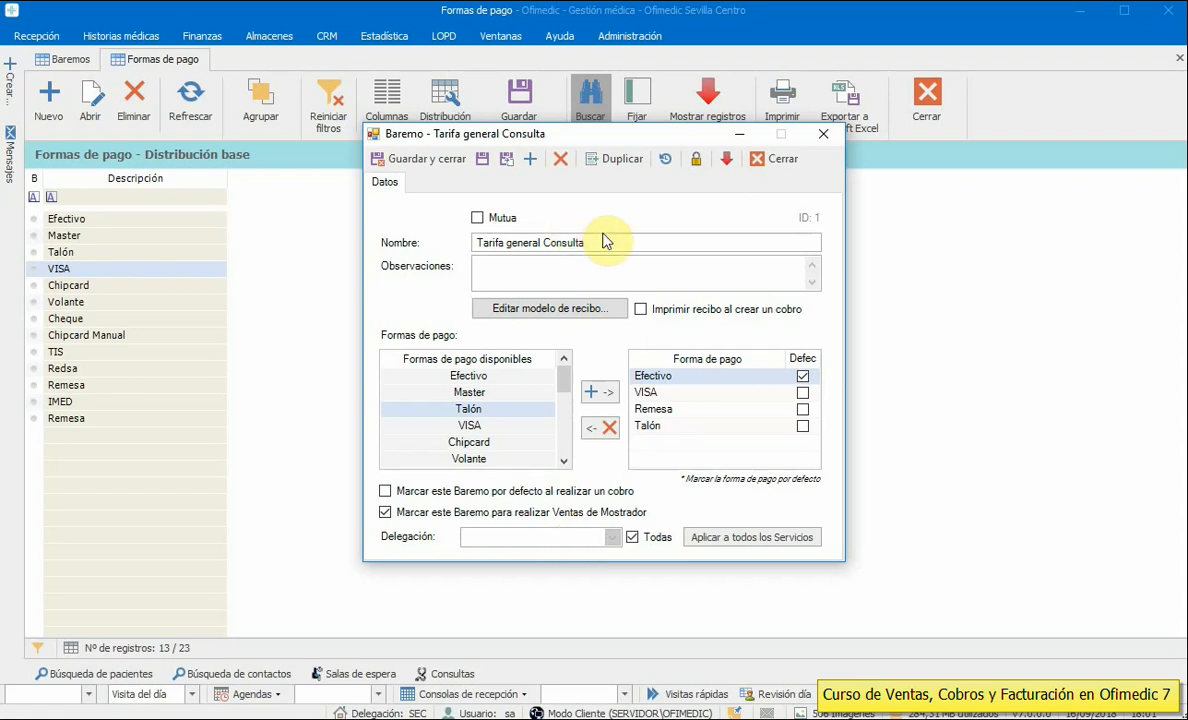
- Close the Tarifa general Consulta rate without saving its changes
drag(603, 240, 472, 242)
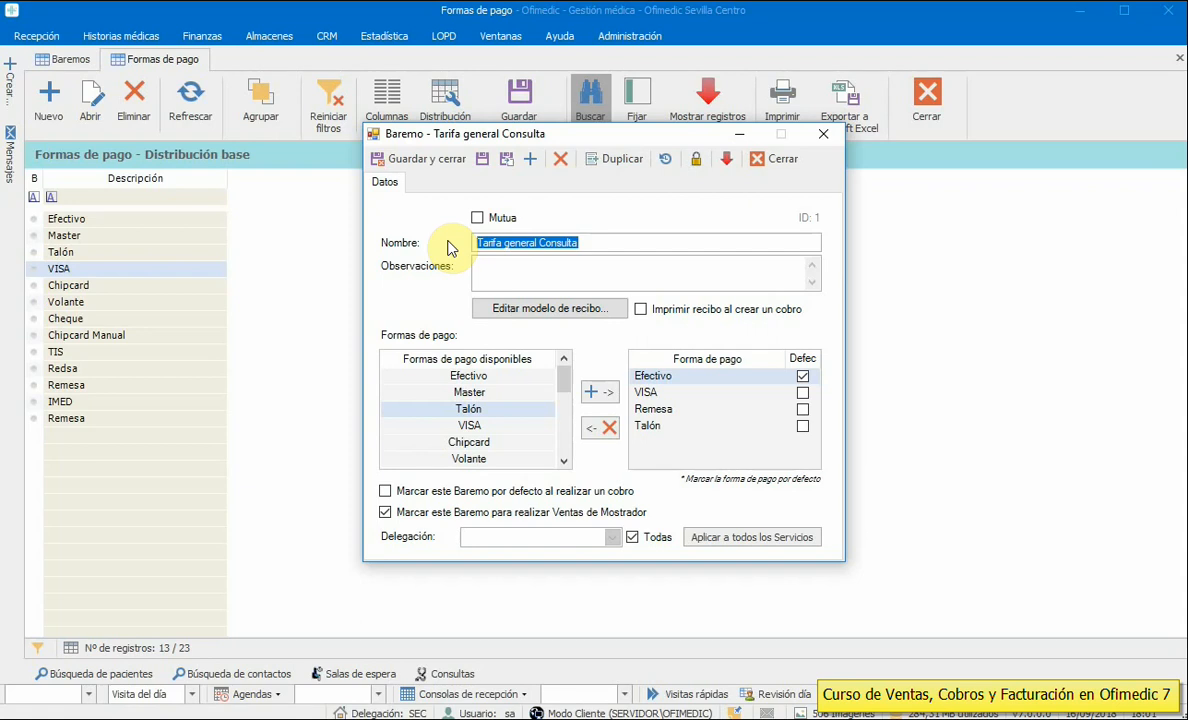
click(602, 242)
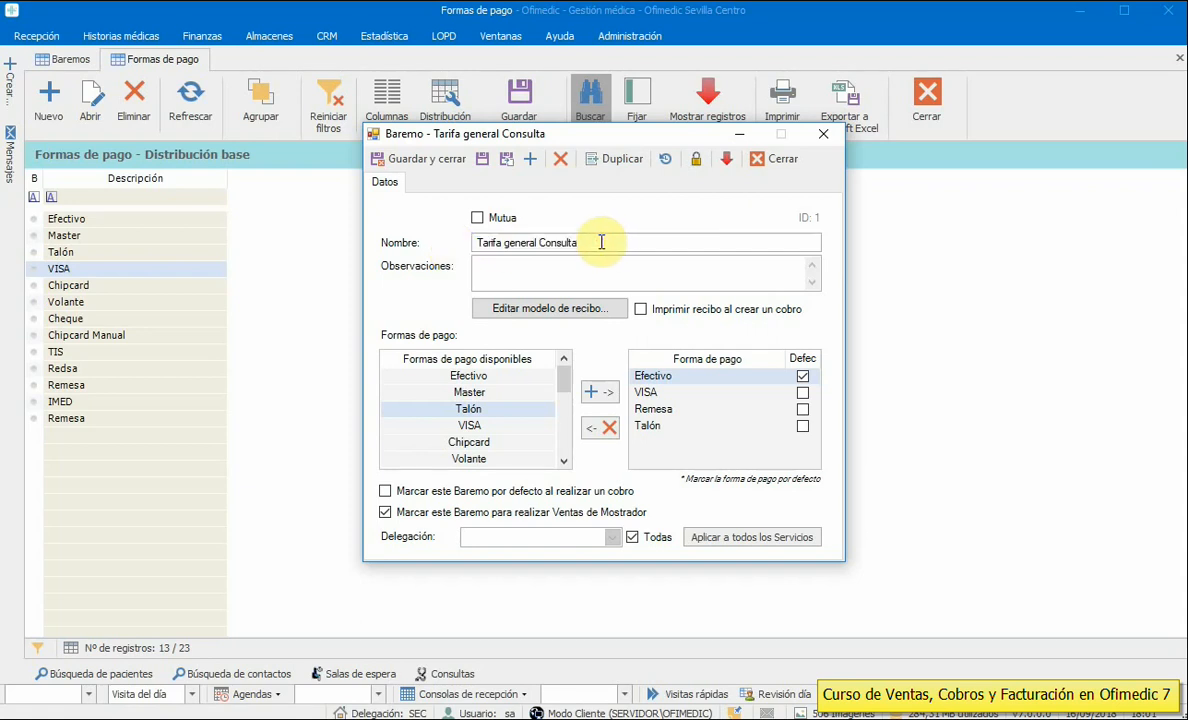
drag(602, 242, 437, 240)
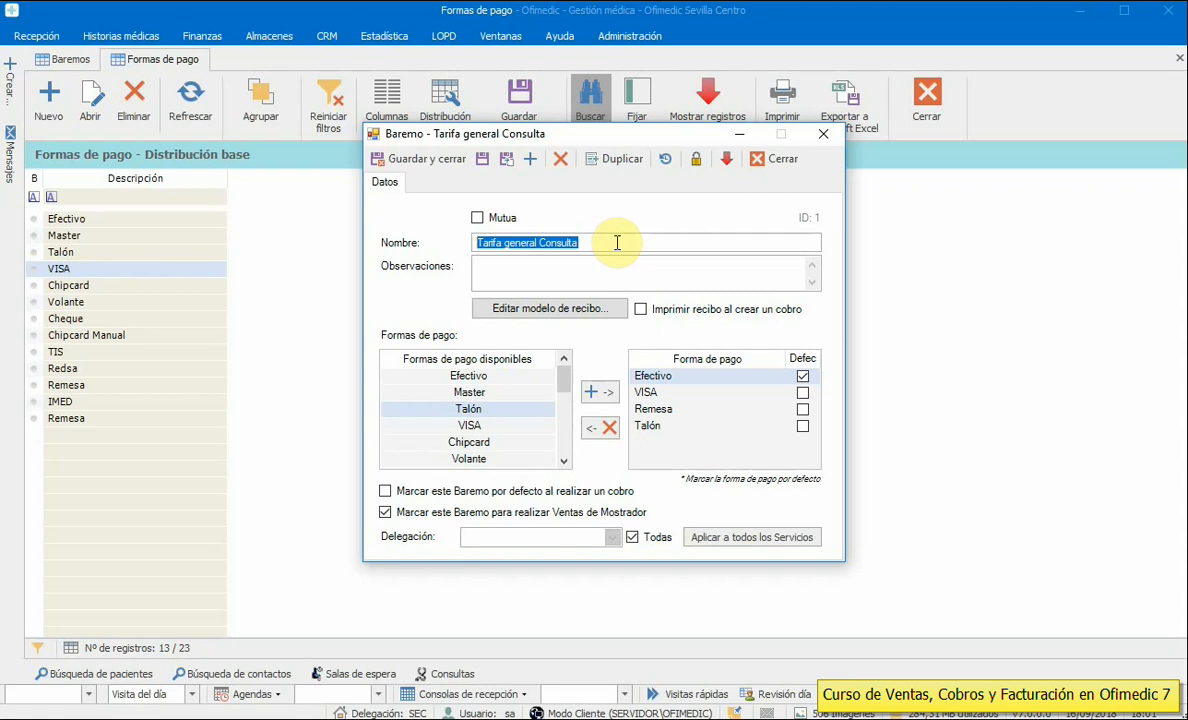
click(766, 160)
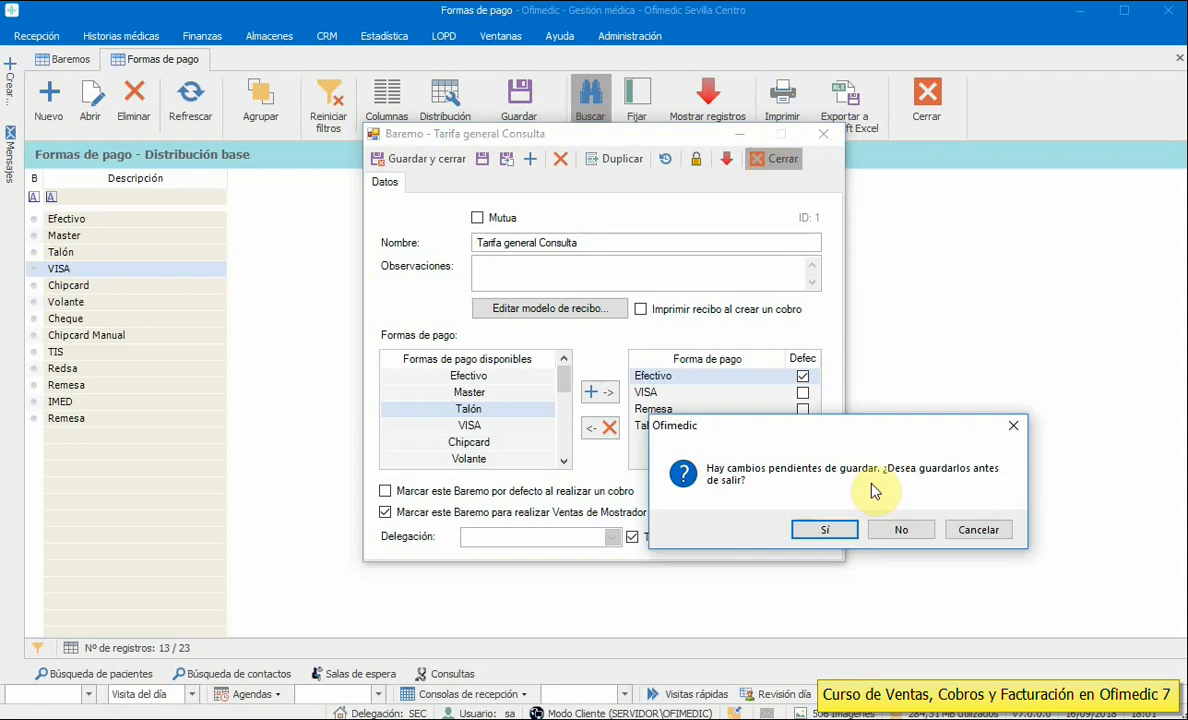
click(912, 533)
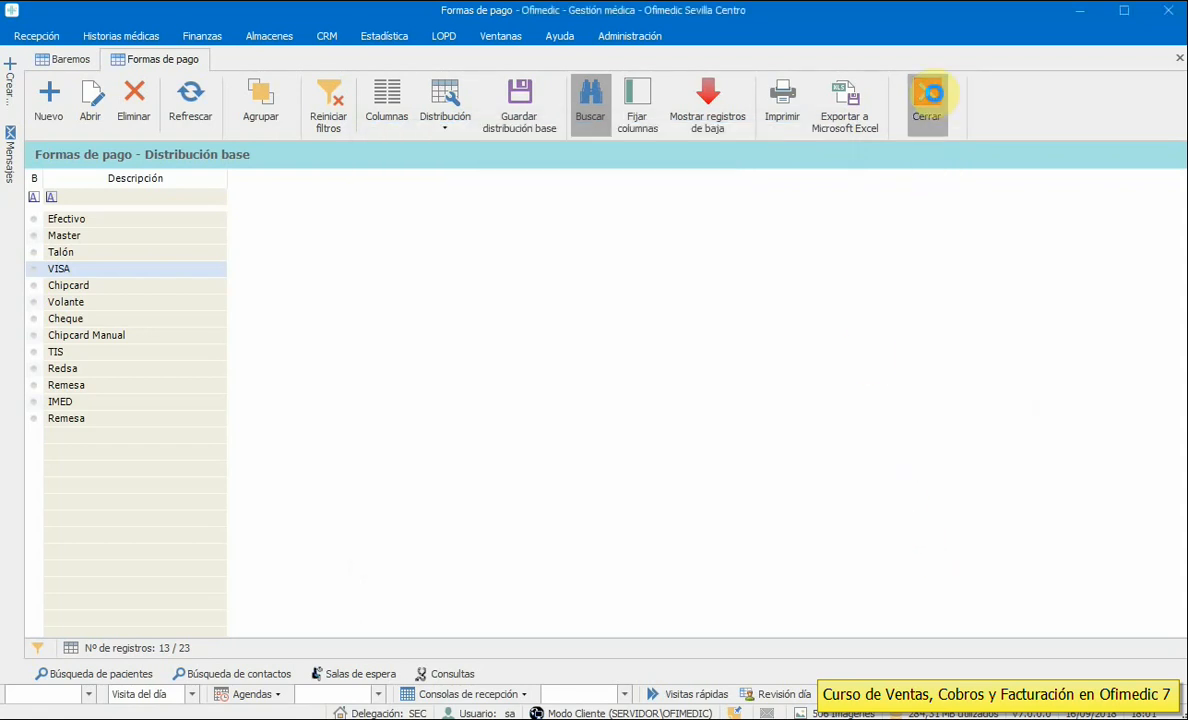
click(927, 98)
click(926, 98)
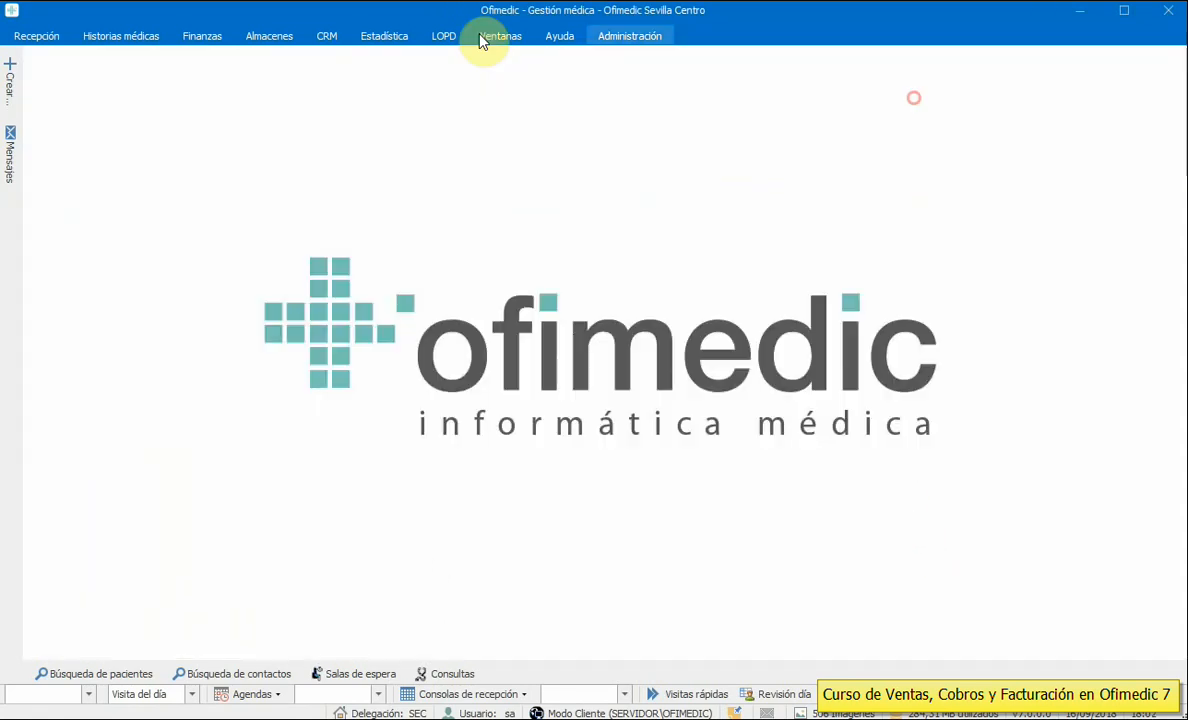
click(631, 36)
click(405, 90)
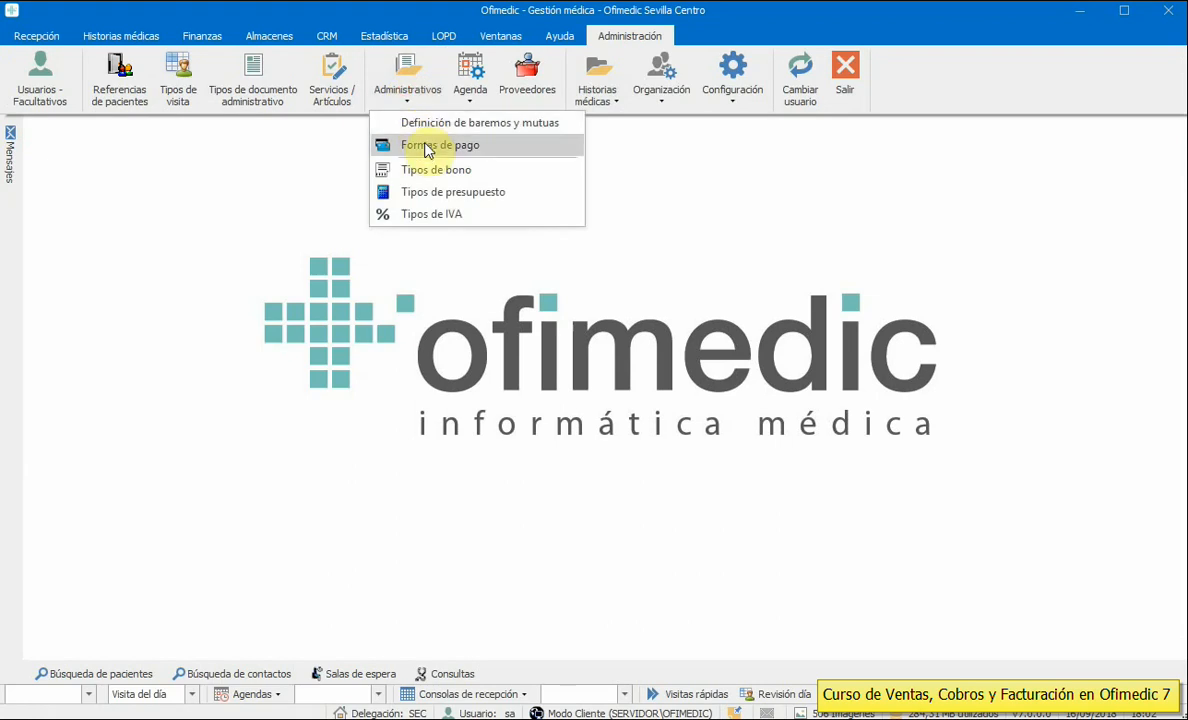
click(331, 88)
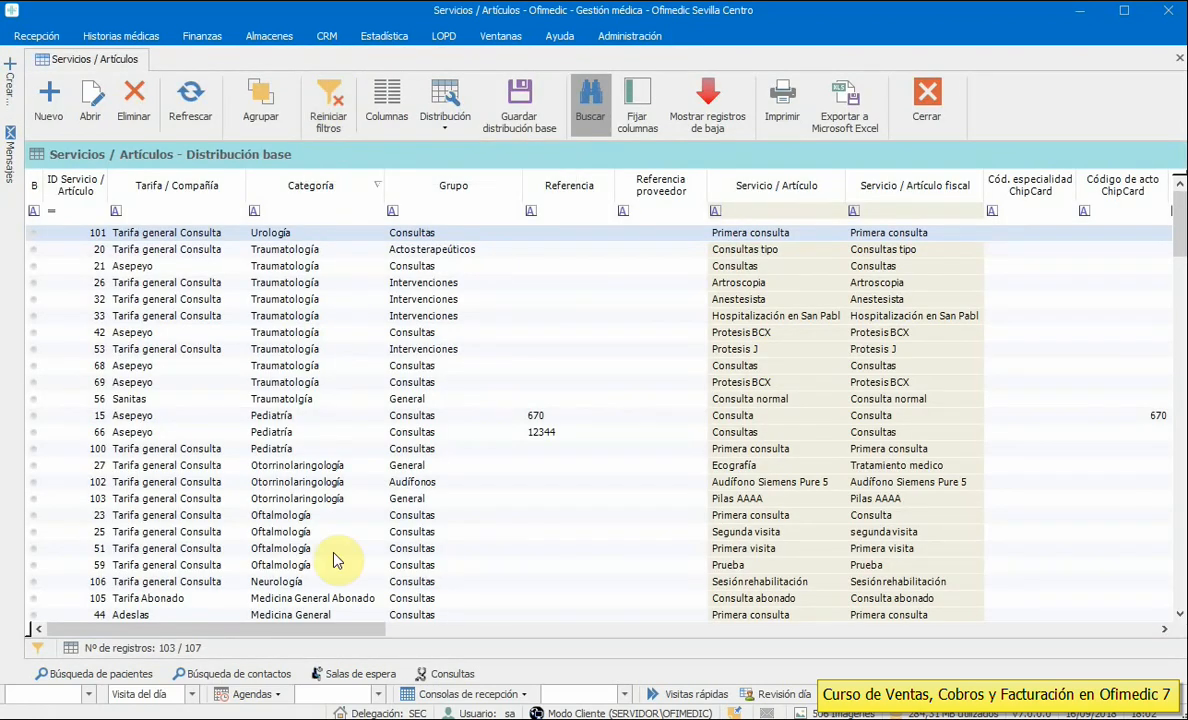
double_click(340, 234)
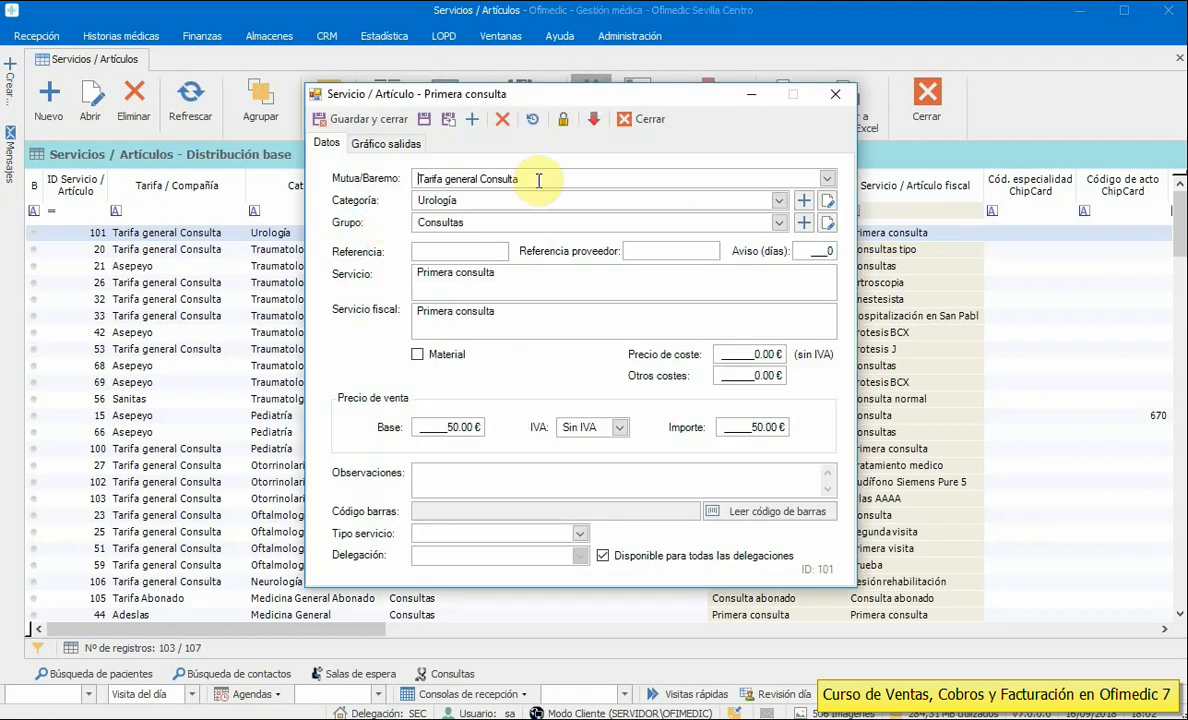
drag(538, 180, 385, 180)
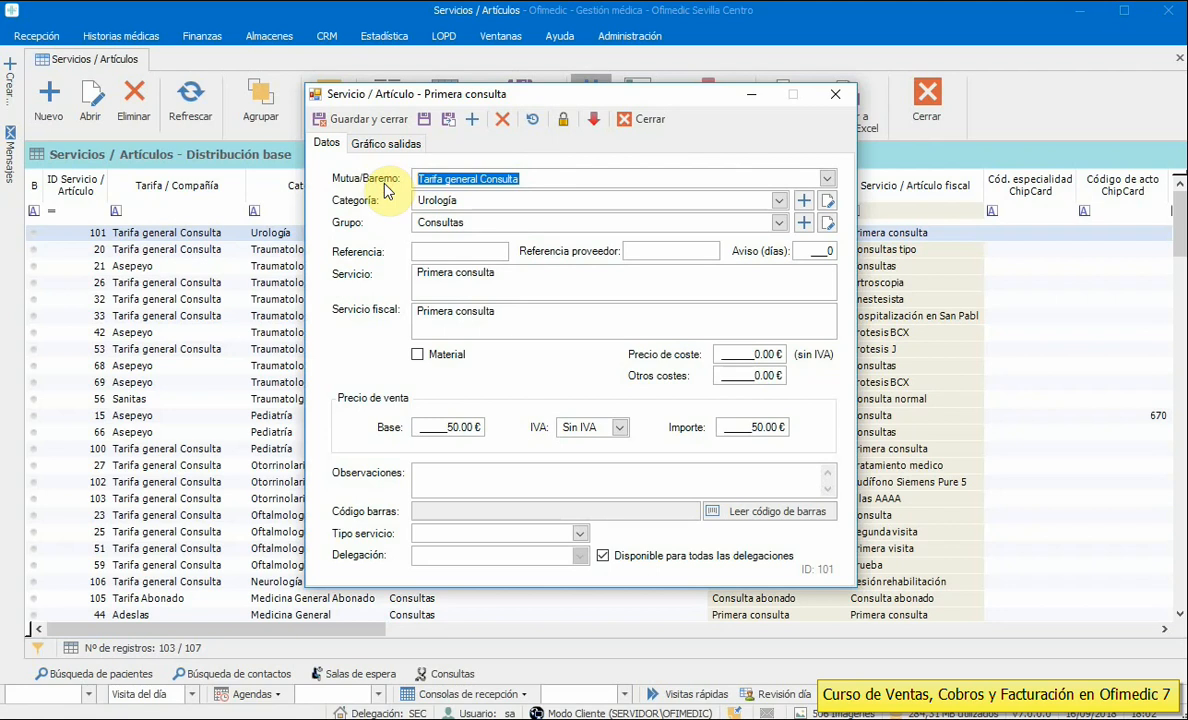
drag(469, 199, 388, 207)
drag(477, 223, 402, 225)
drag(517, 273, 395, 273)
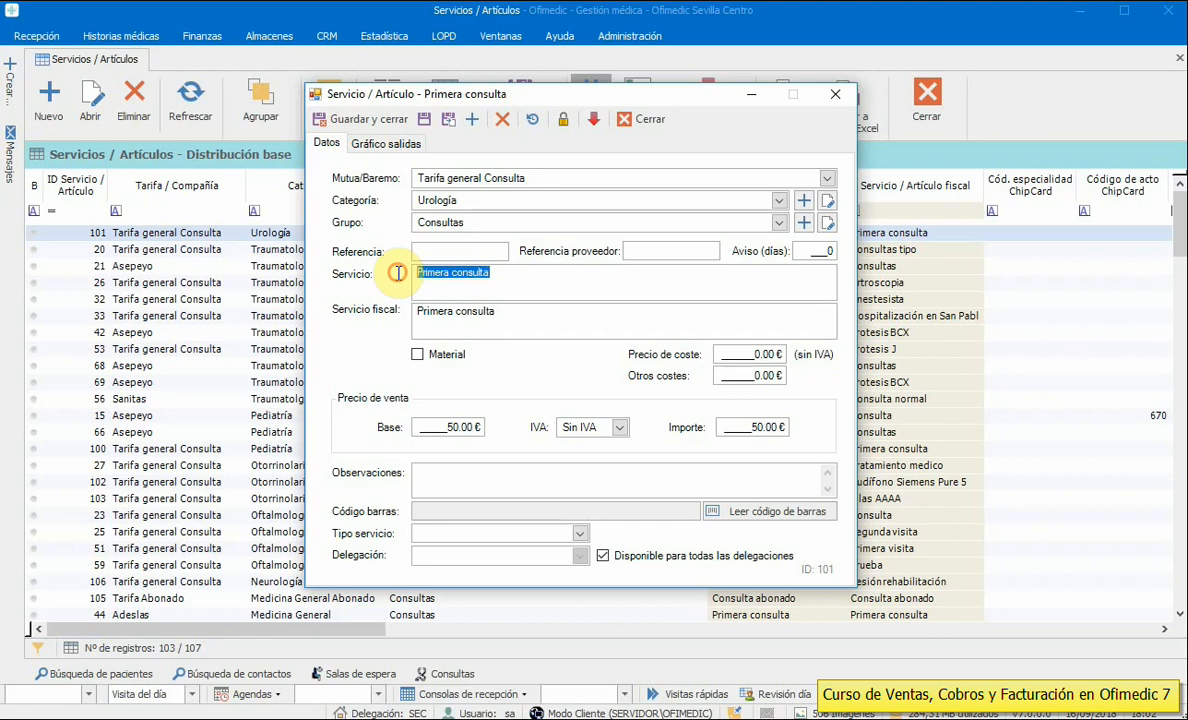
click(718, 356)
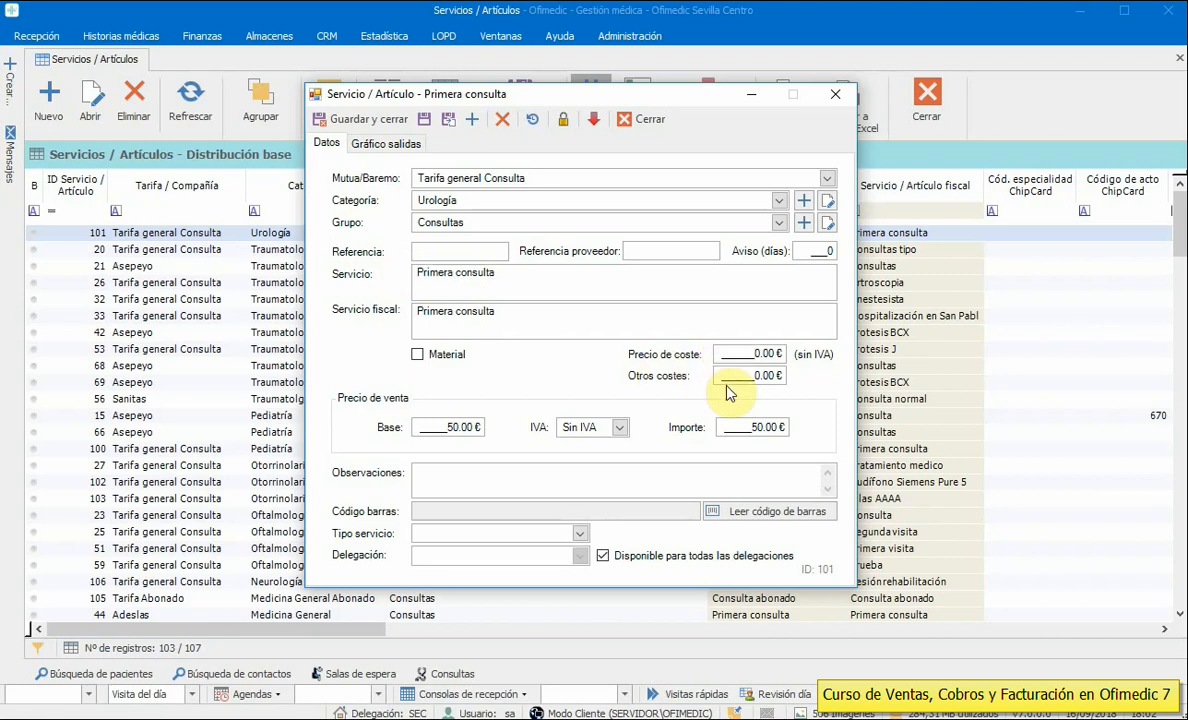
drag(430, 428, 504, 428)
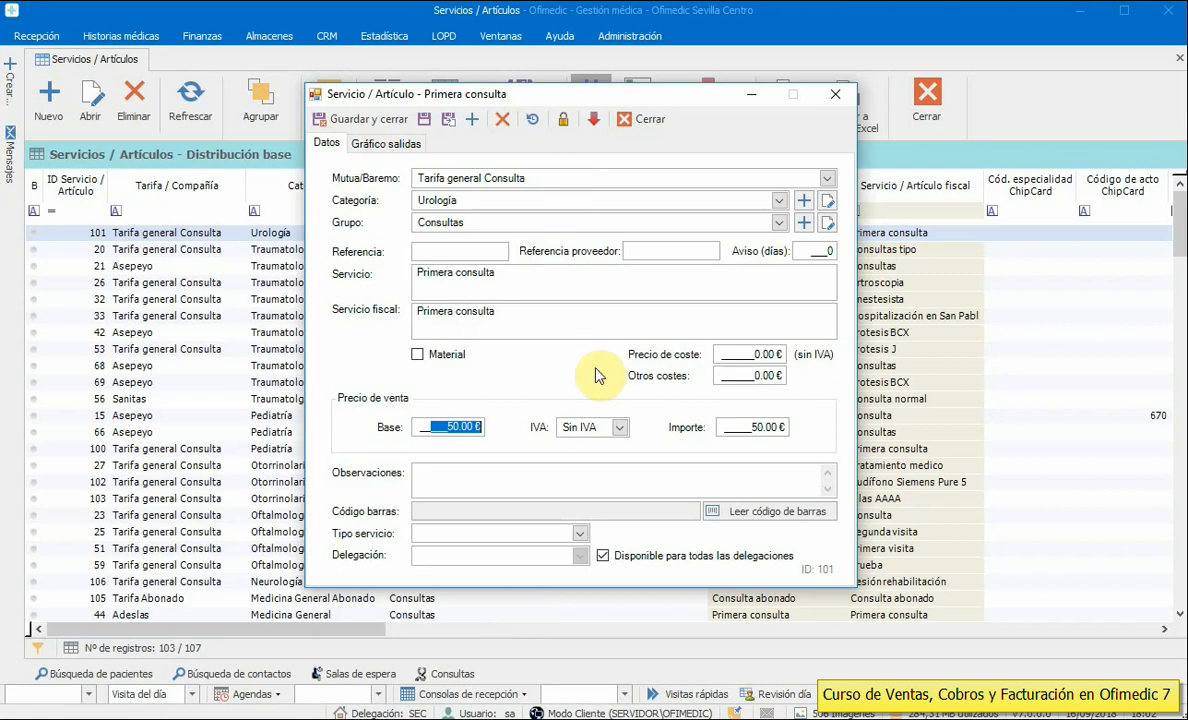
click(490, 201)
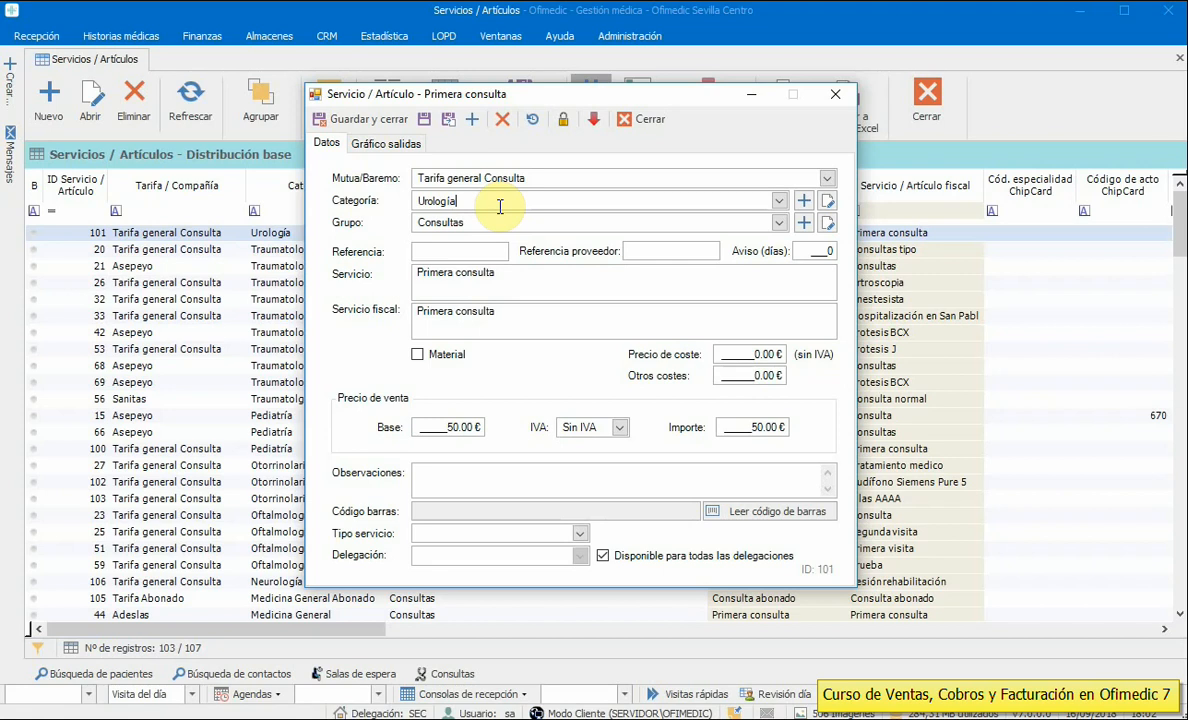
click(779, 201)
drag(779, 318, 782, 159)
click(778, 151)
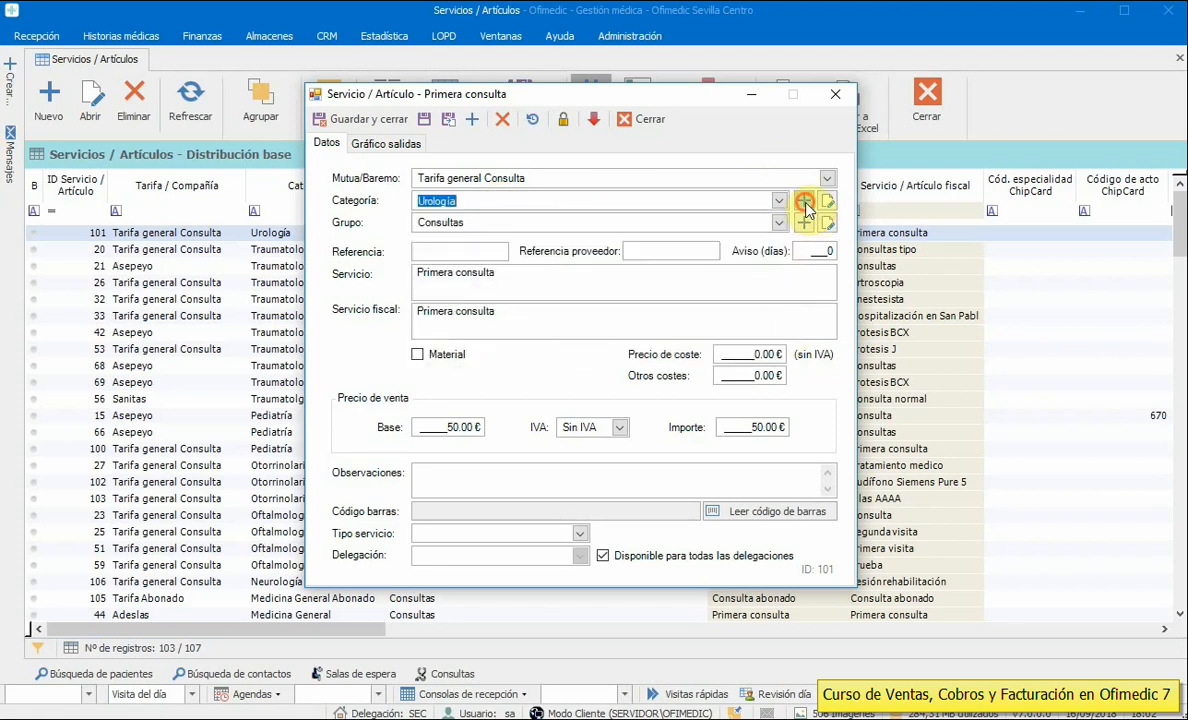
click(803, 201)
click(422, 208)
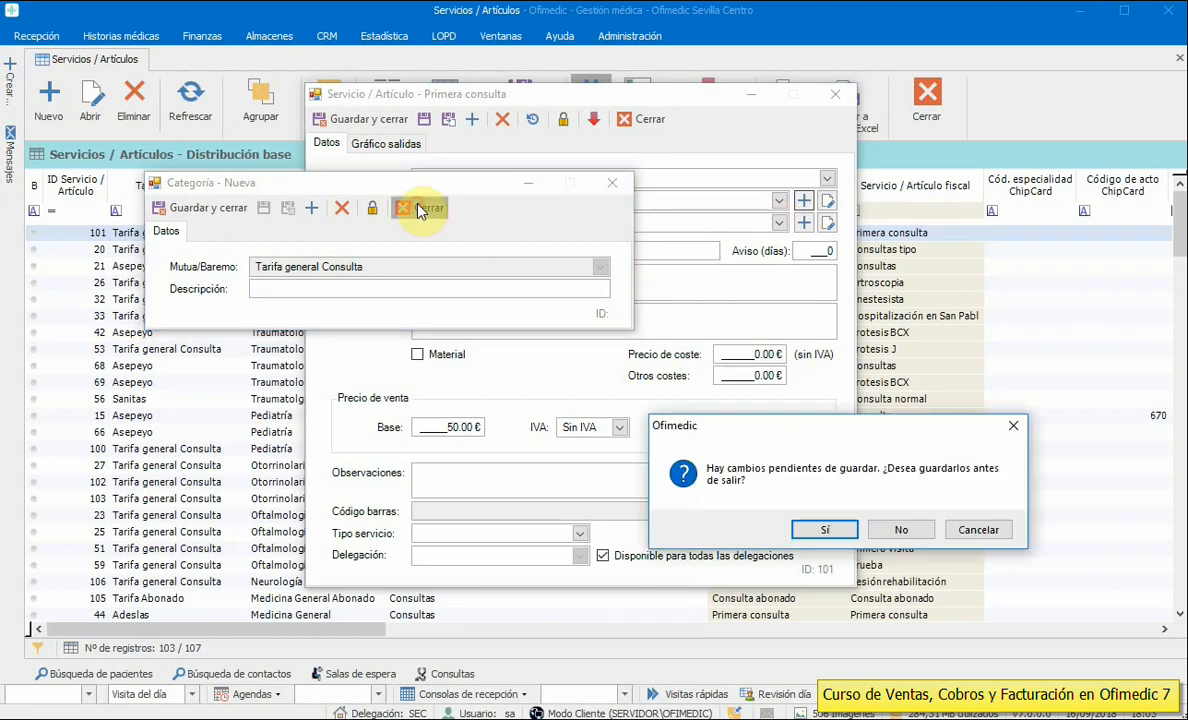
click(895, 530)
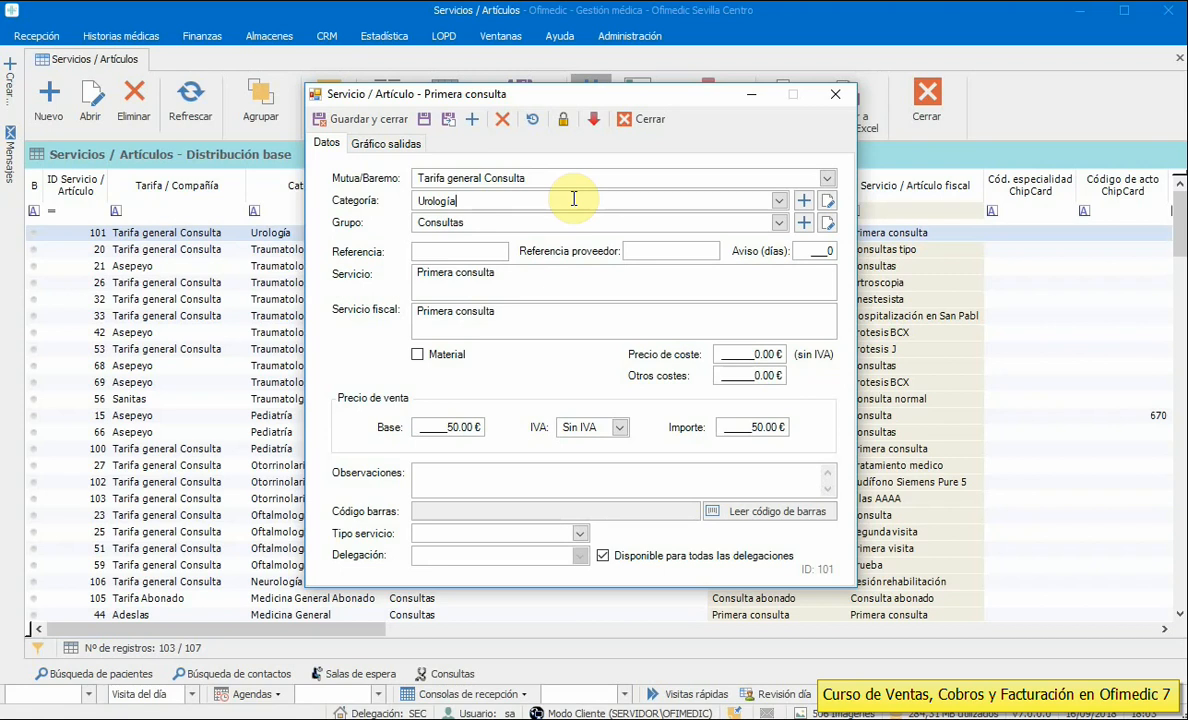
click(368, 203)
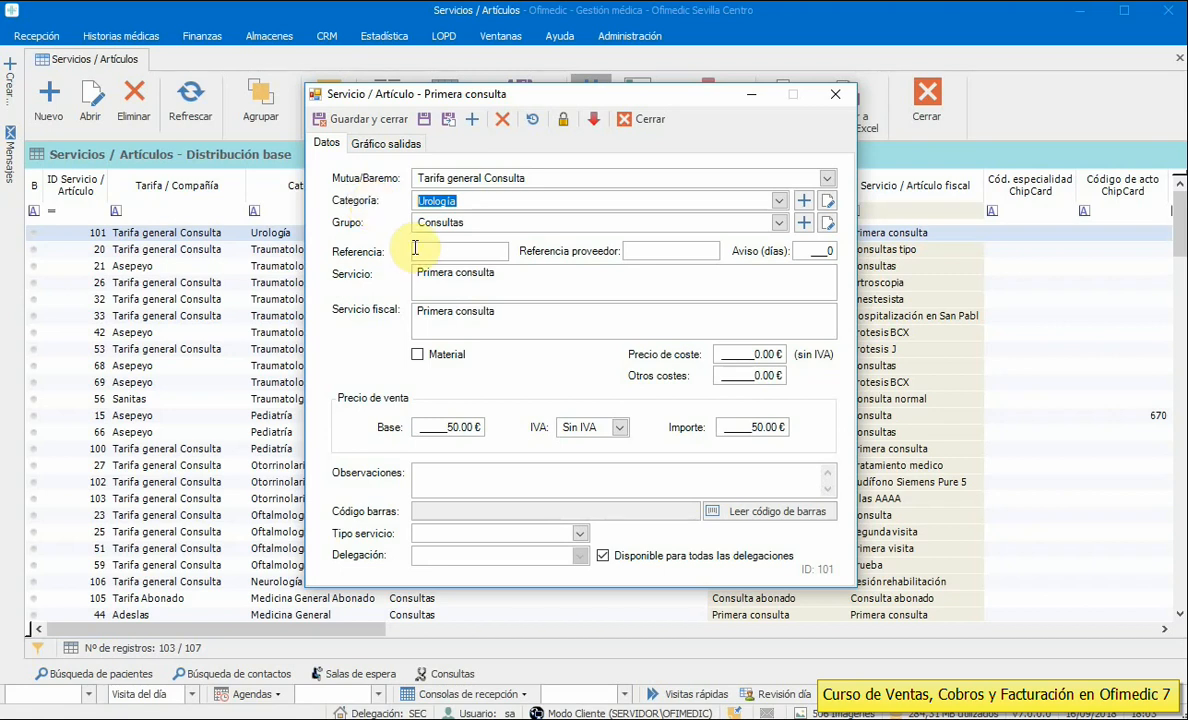
click(481, 223)
drag(491, 223, 331, 225)
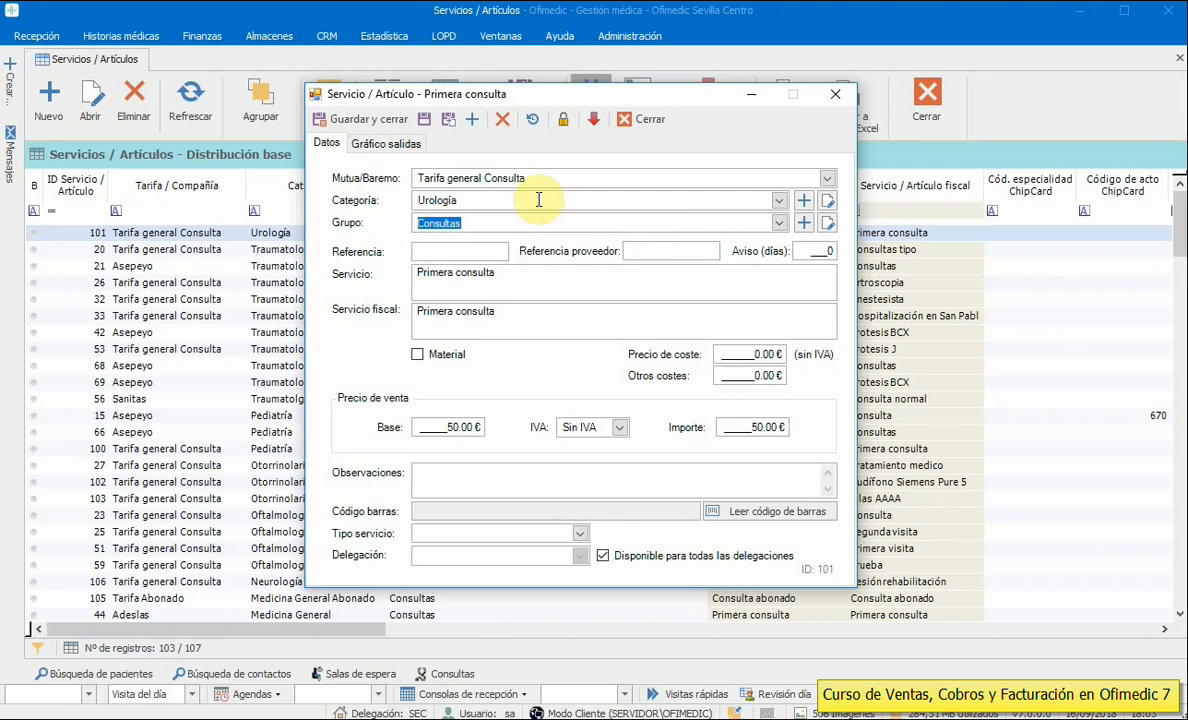
drag(538, 200, 392, 213)
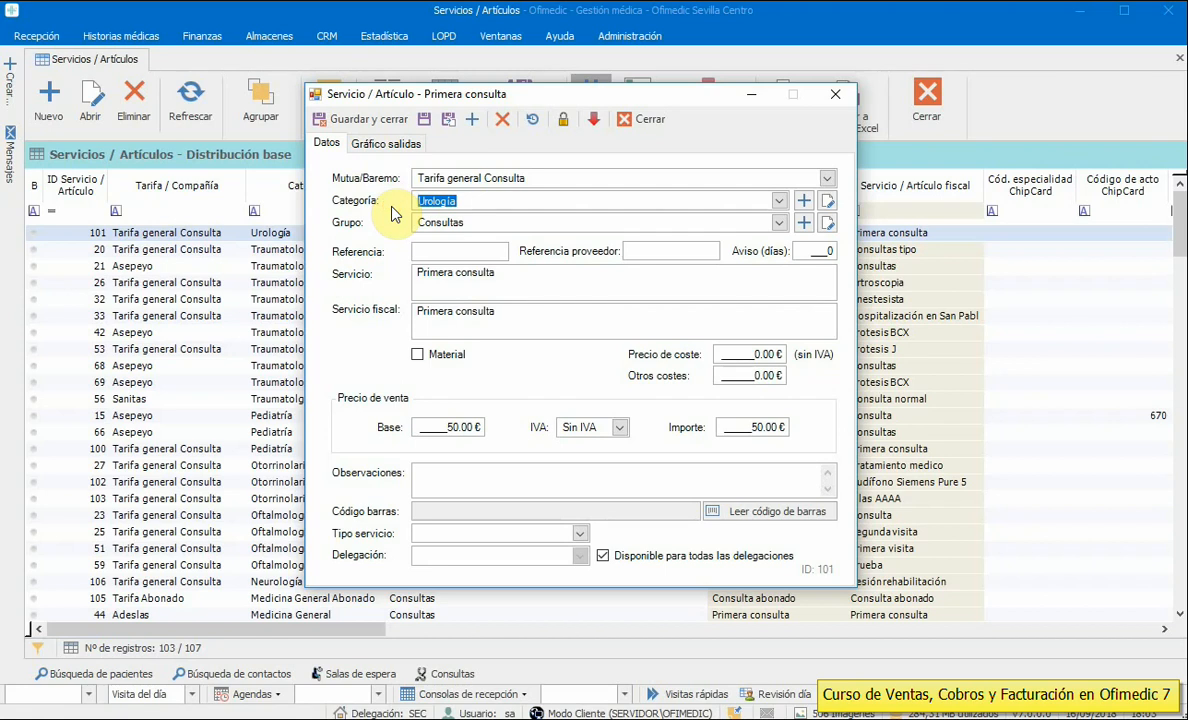
drag(536, 222, 362, 236)
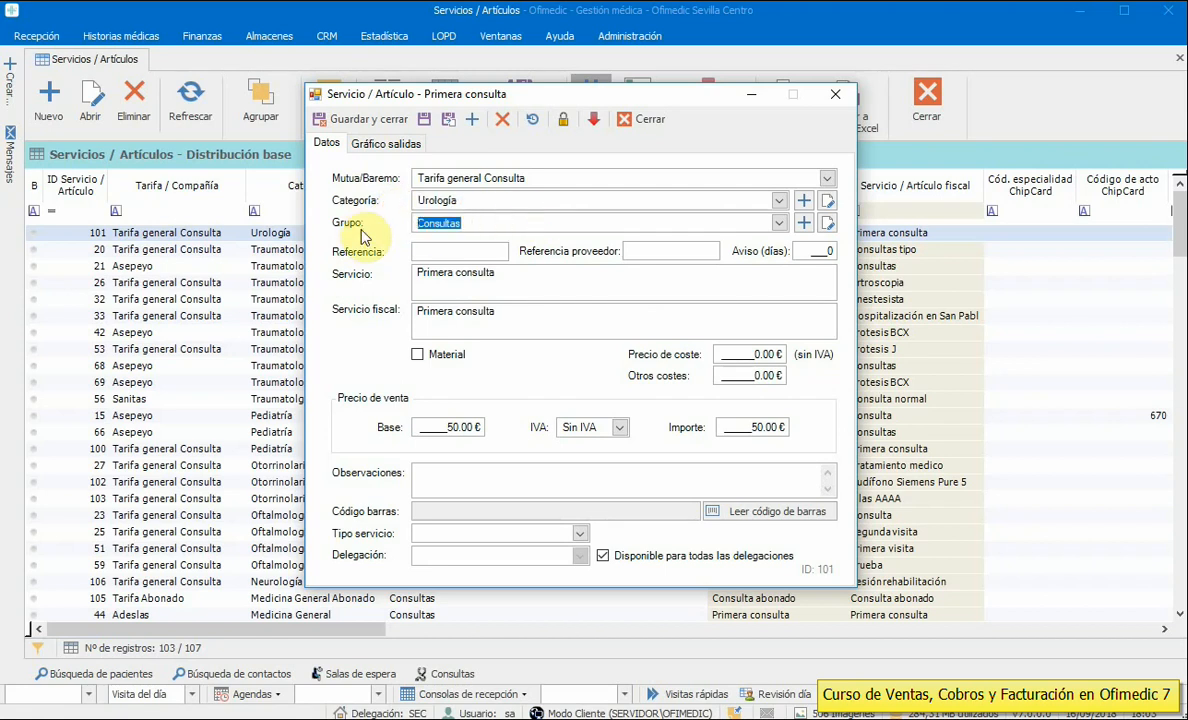
click(779, 223)
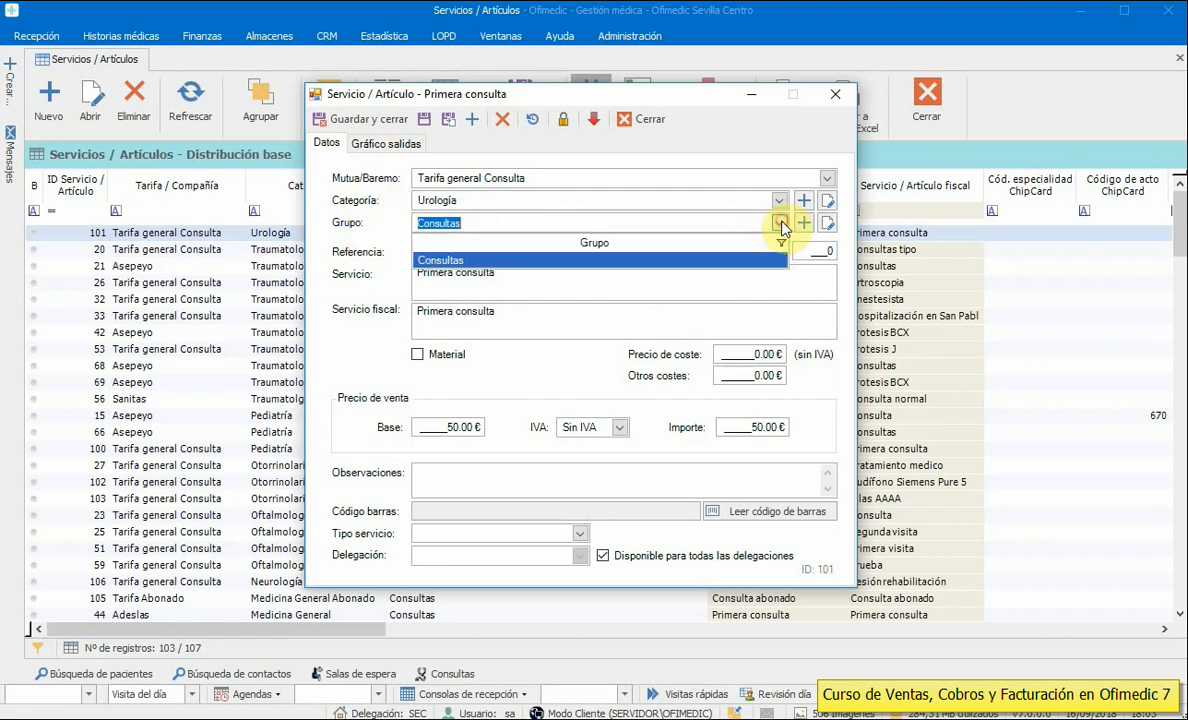
click(780, 224)
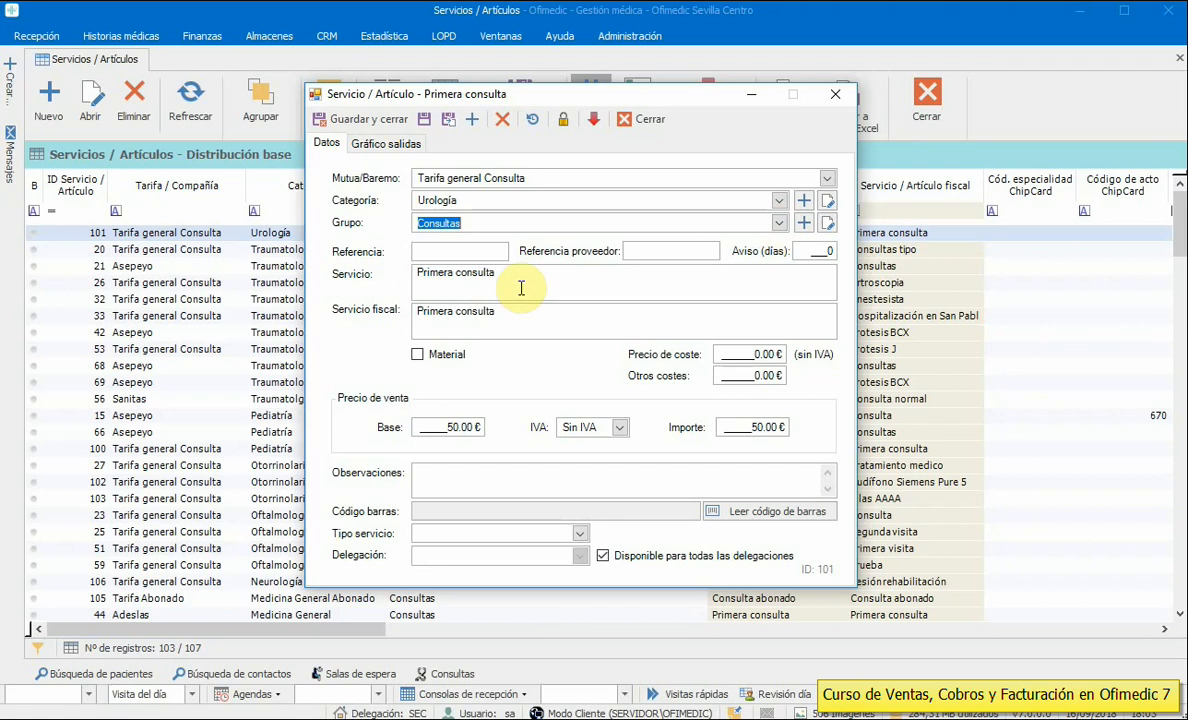
drag(512, 274, 414, 272)
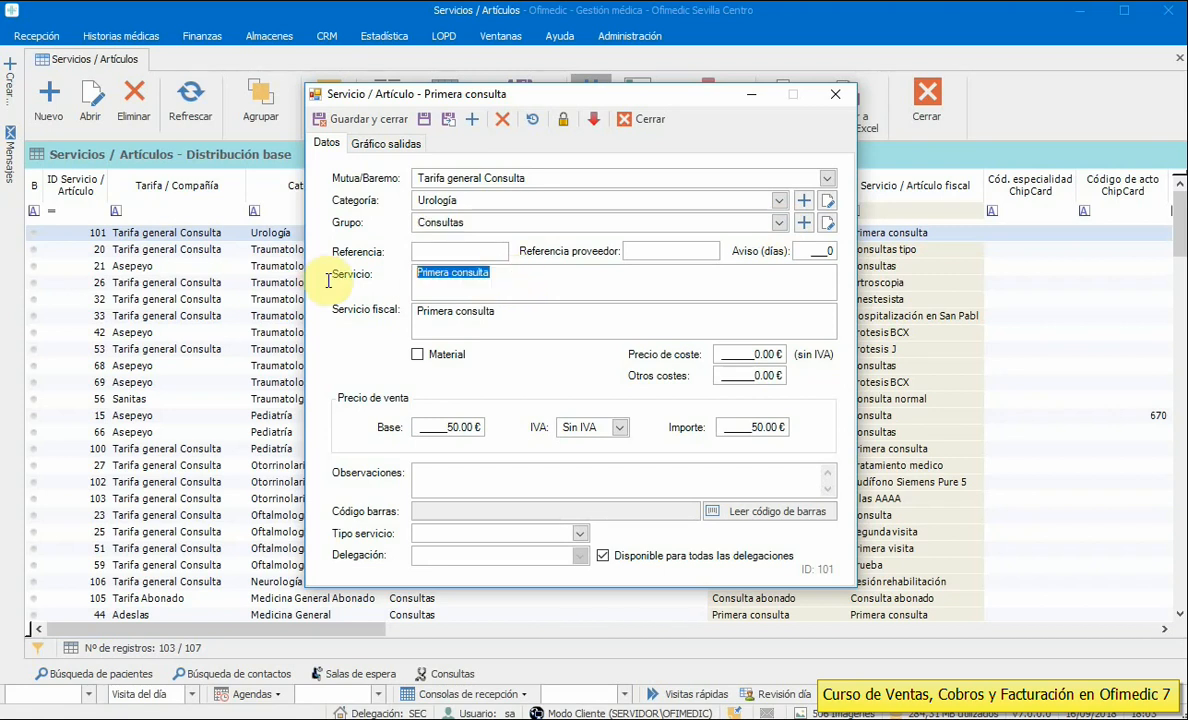
click(440, 251)
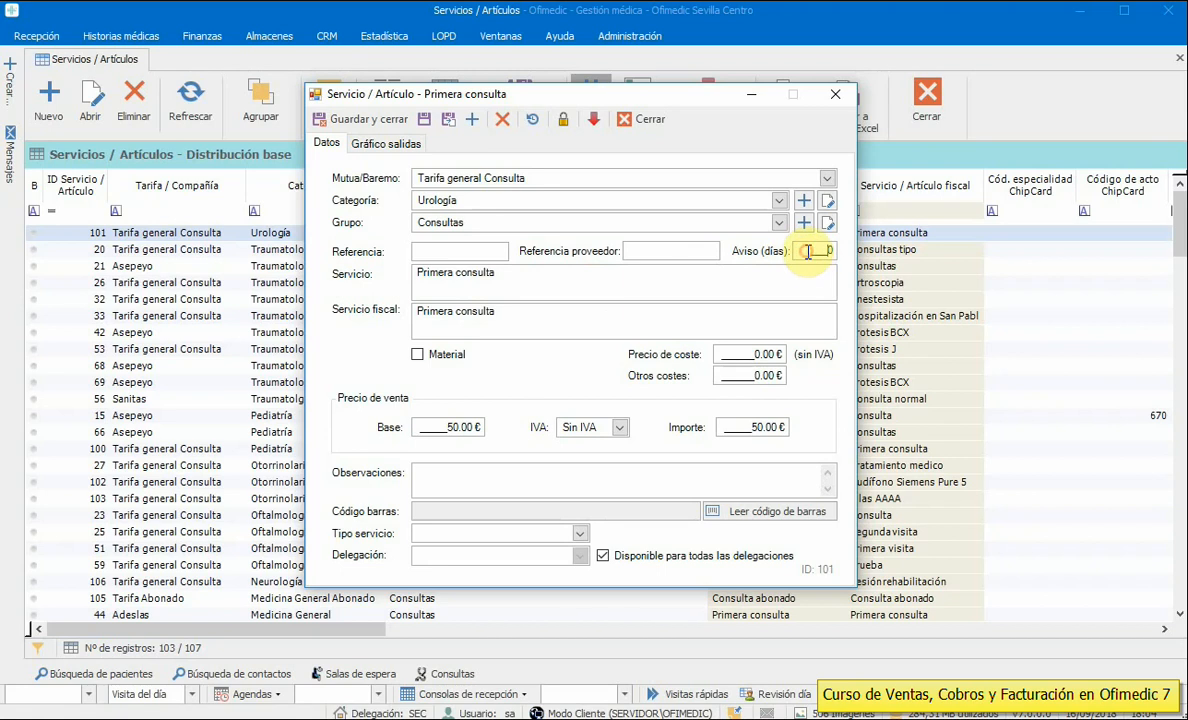
drag(556, 281, 366, 276)
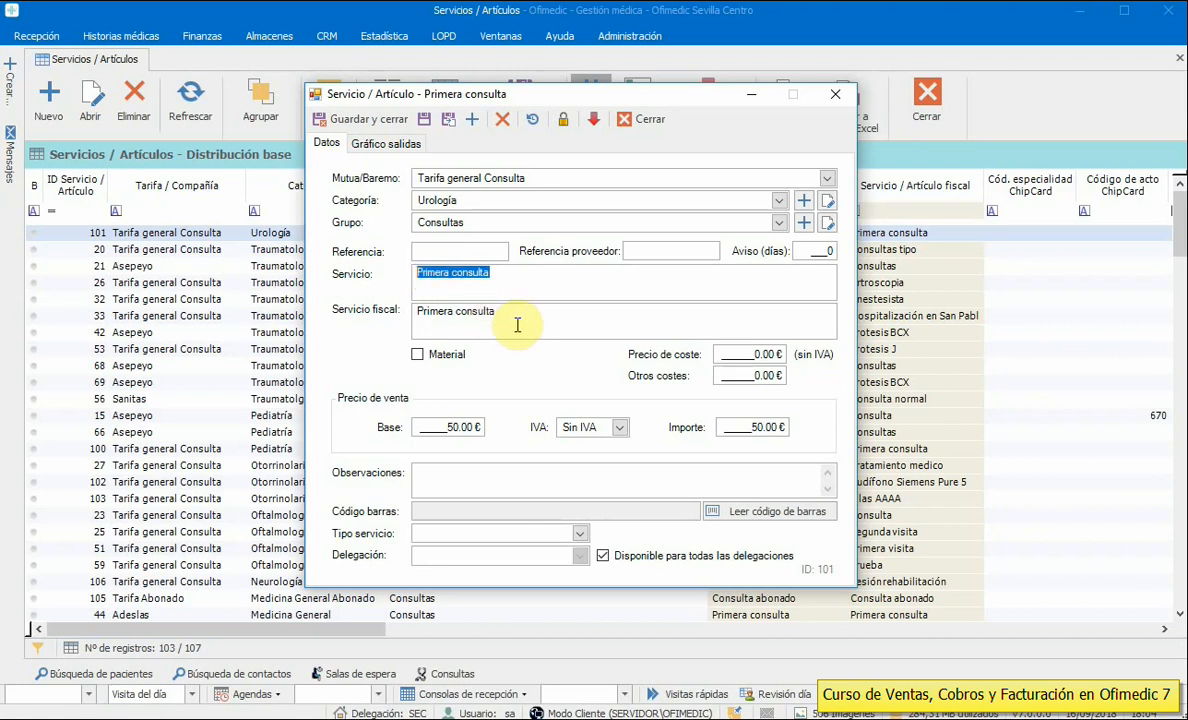
drag(513, 318, 390, 310)
click(456, 274)
click(500, 315)
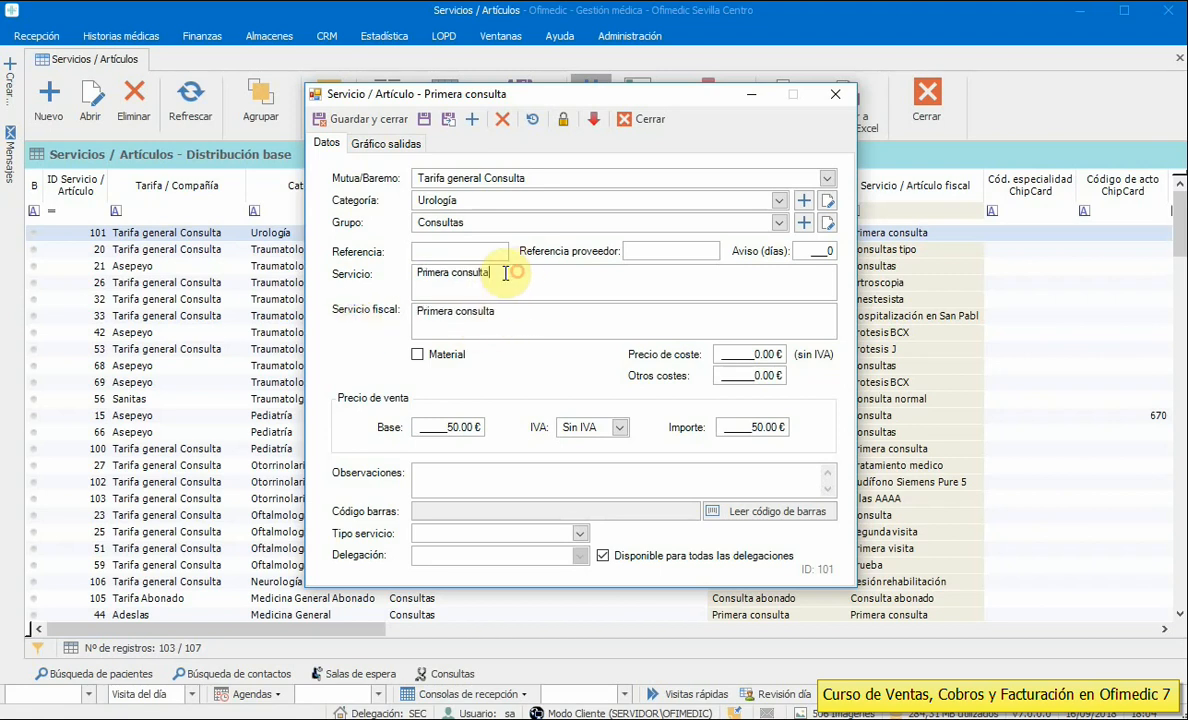
drag(504, 272, 400, 271)
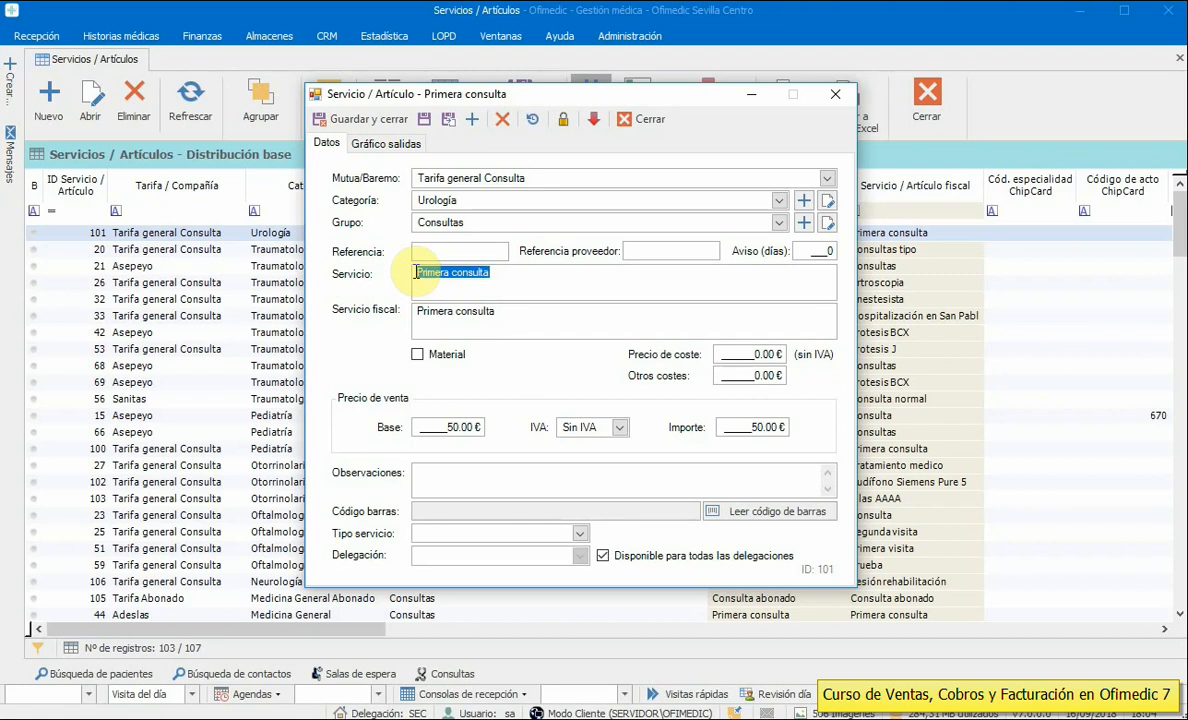
drag(505, 311, 372, 314)
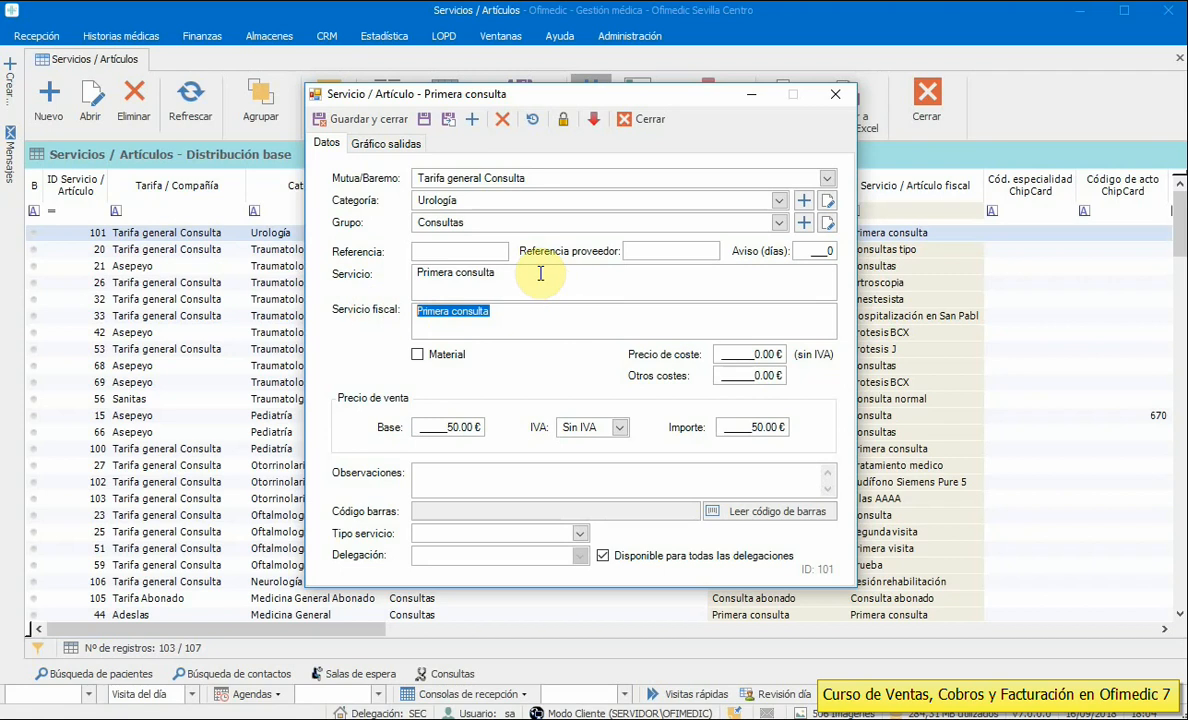
drag(540, 273, 405, 272)
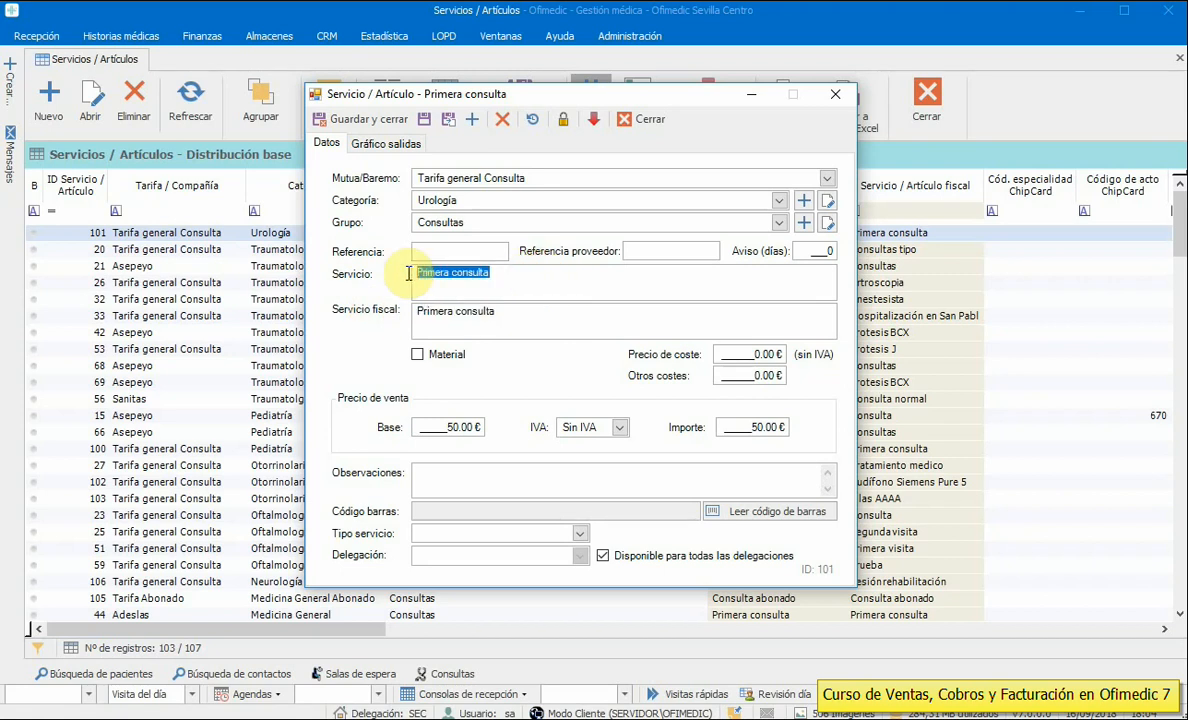
drag(504, 310, 362, 305)
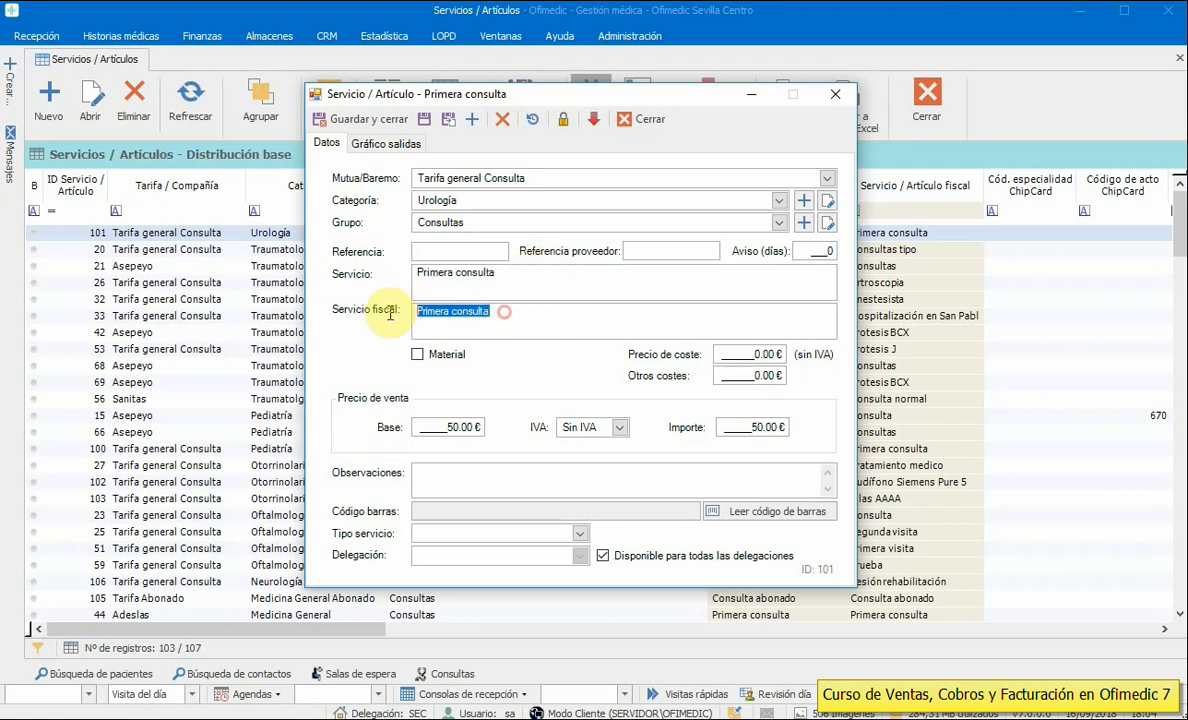
click(519, 315)
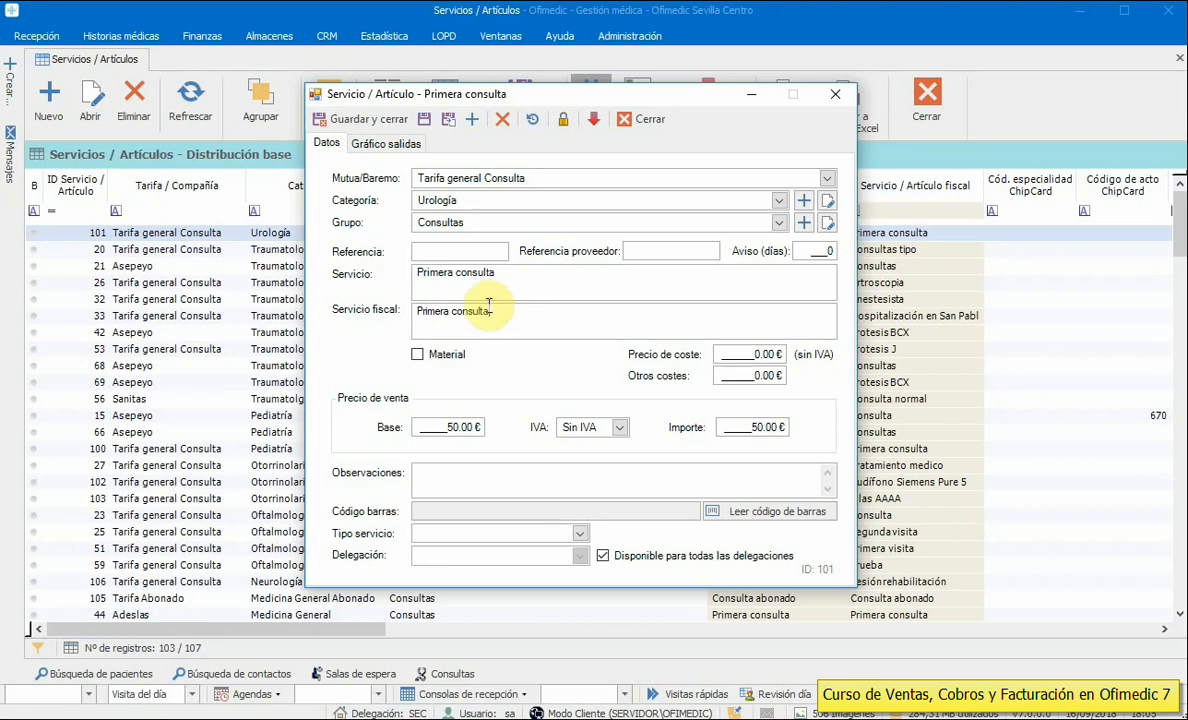
click(417, 354)
click(417, 354)
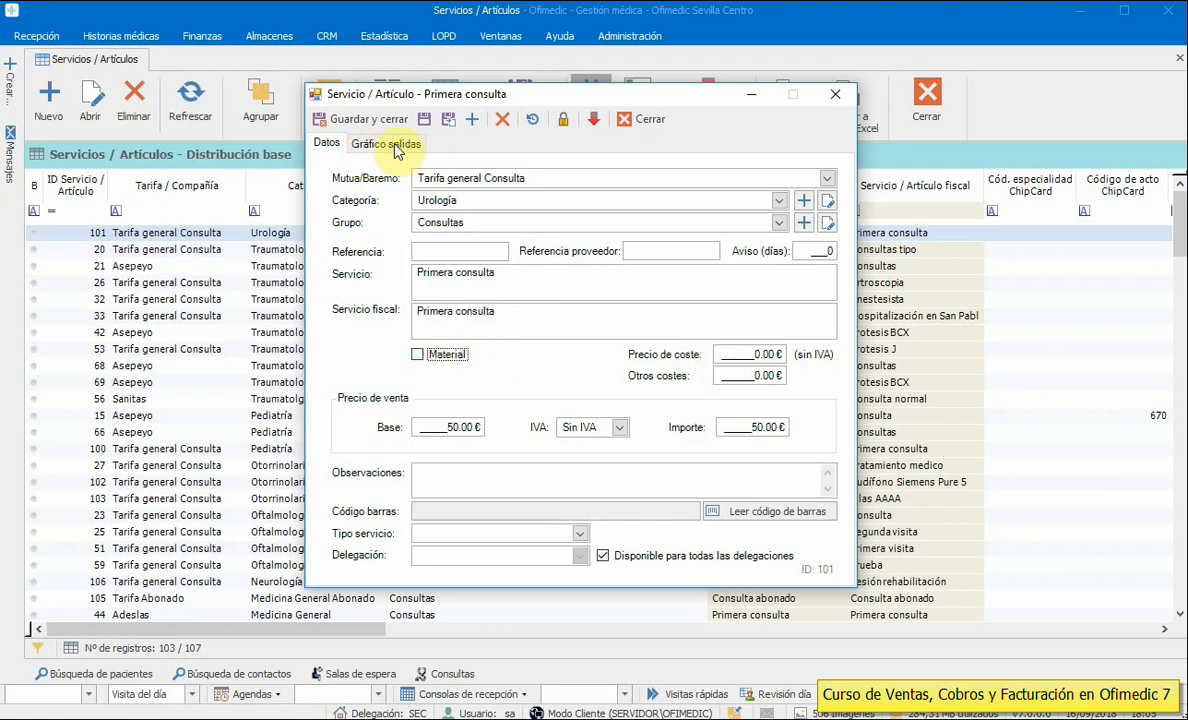
click(420, 354)
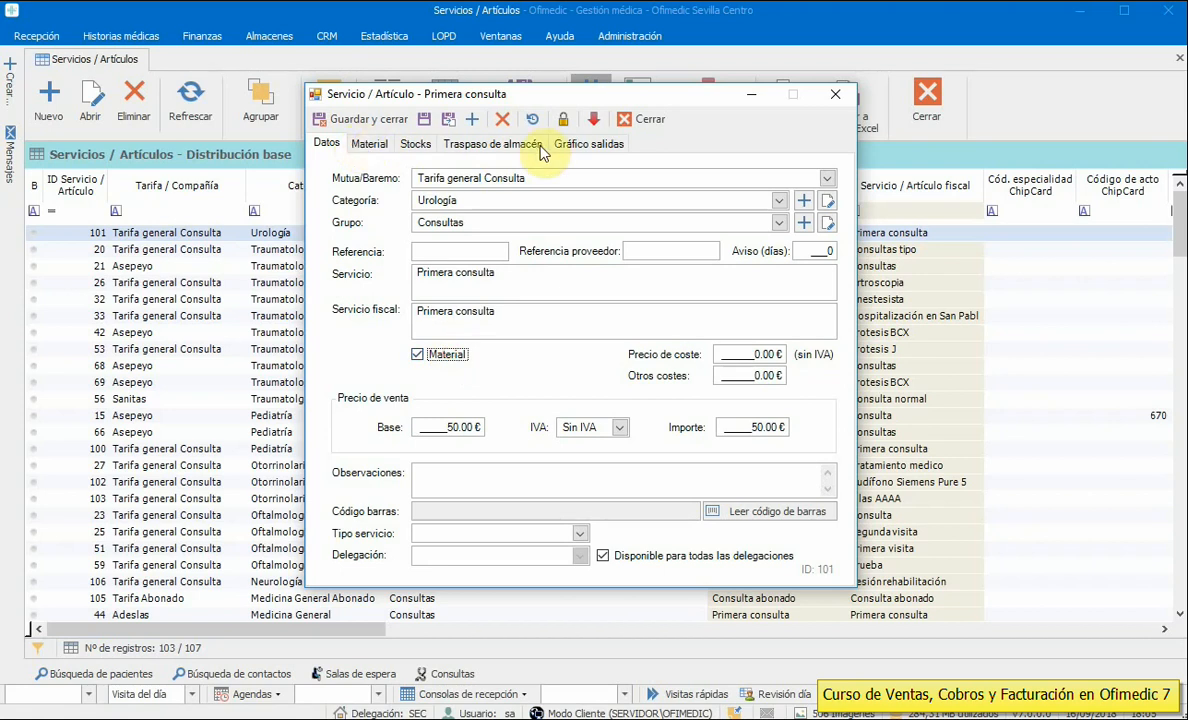
click(452, 362)
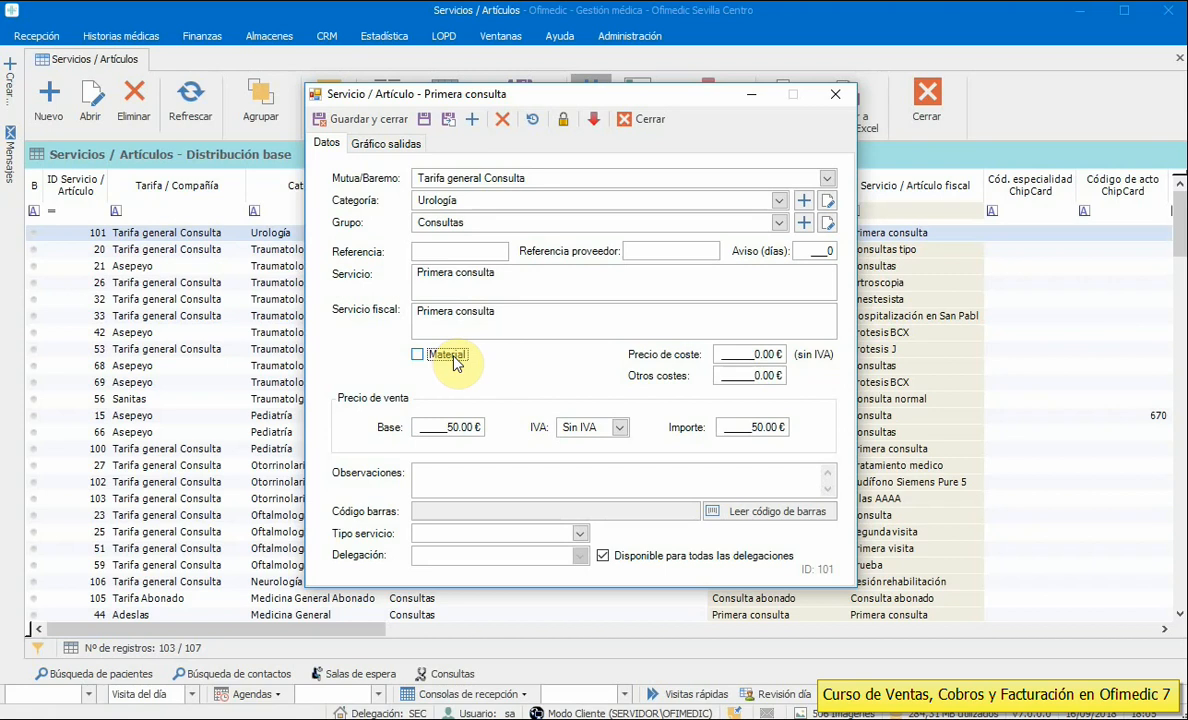
drag(727, 355, 795, 358)
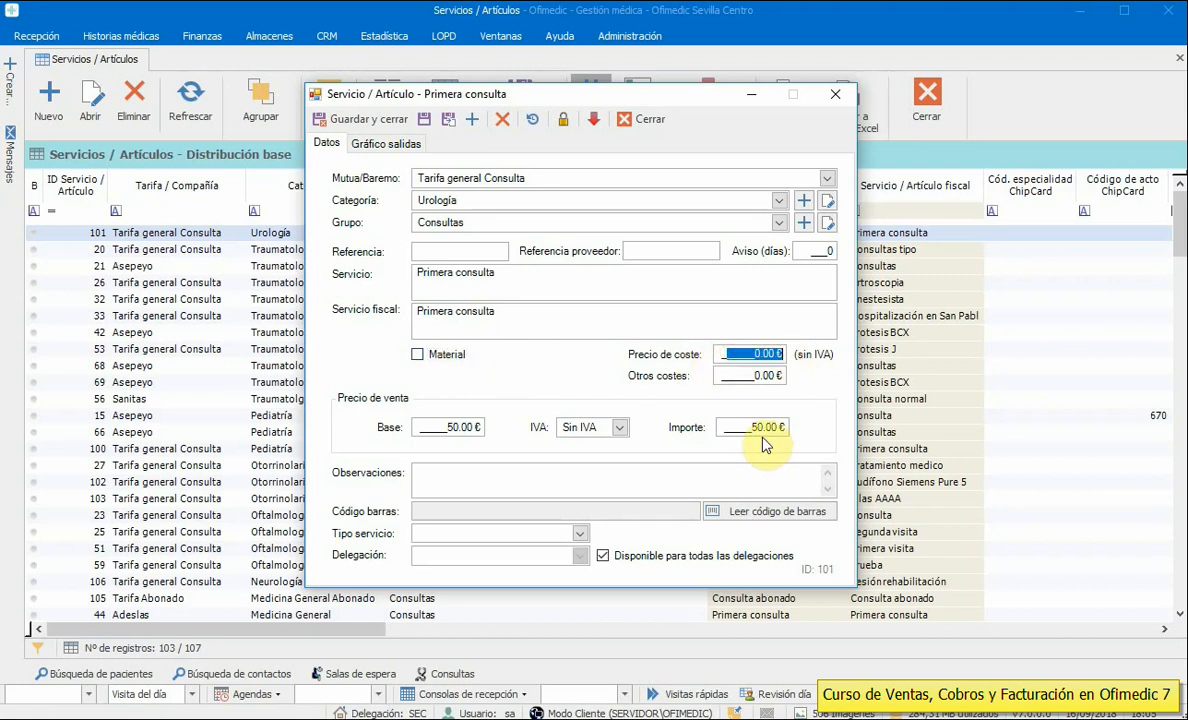
drag(728, 375, 803, 376)
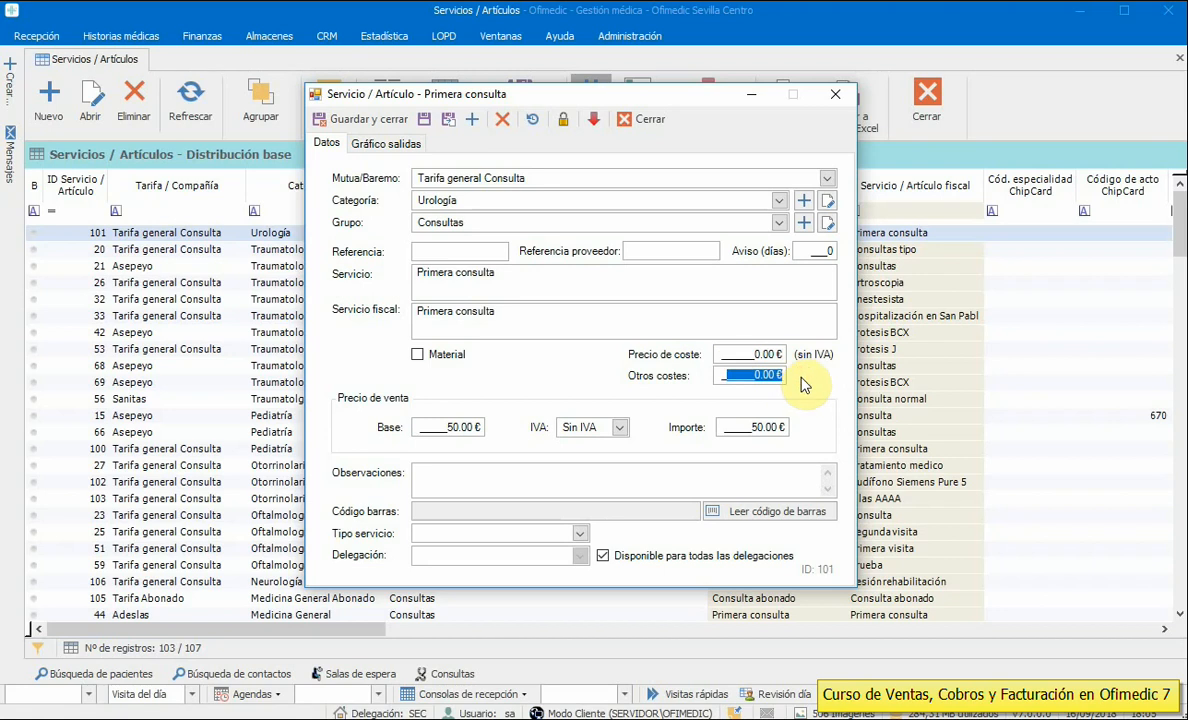
- Try the 21 % General VAT rate on the service and enter 50 as the total amount
click(437, 427)
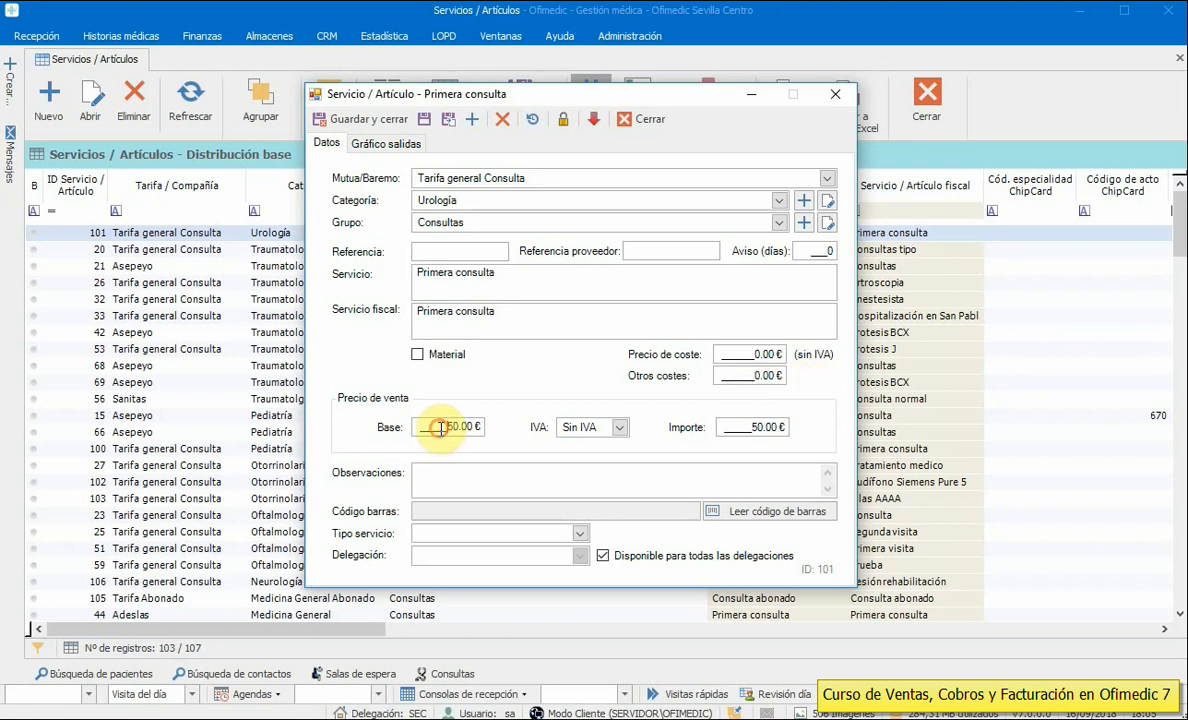
drag(437, 427, 493, 430)
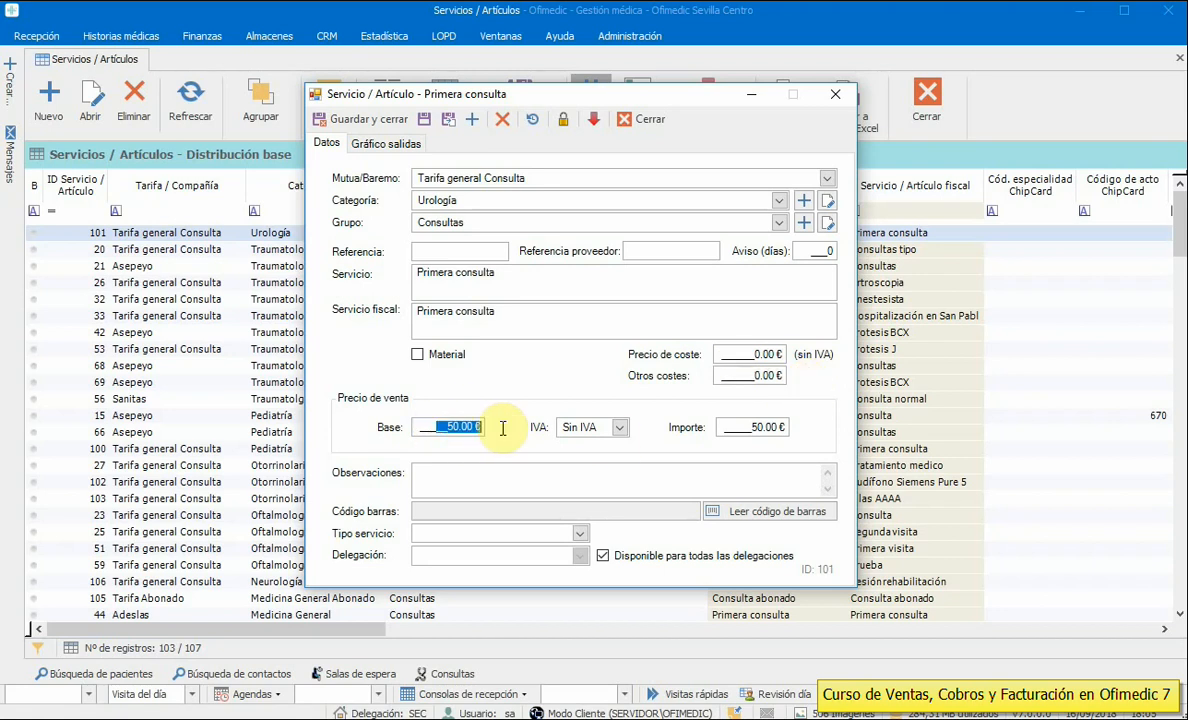
click(600, 427)
click(619, 427)
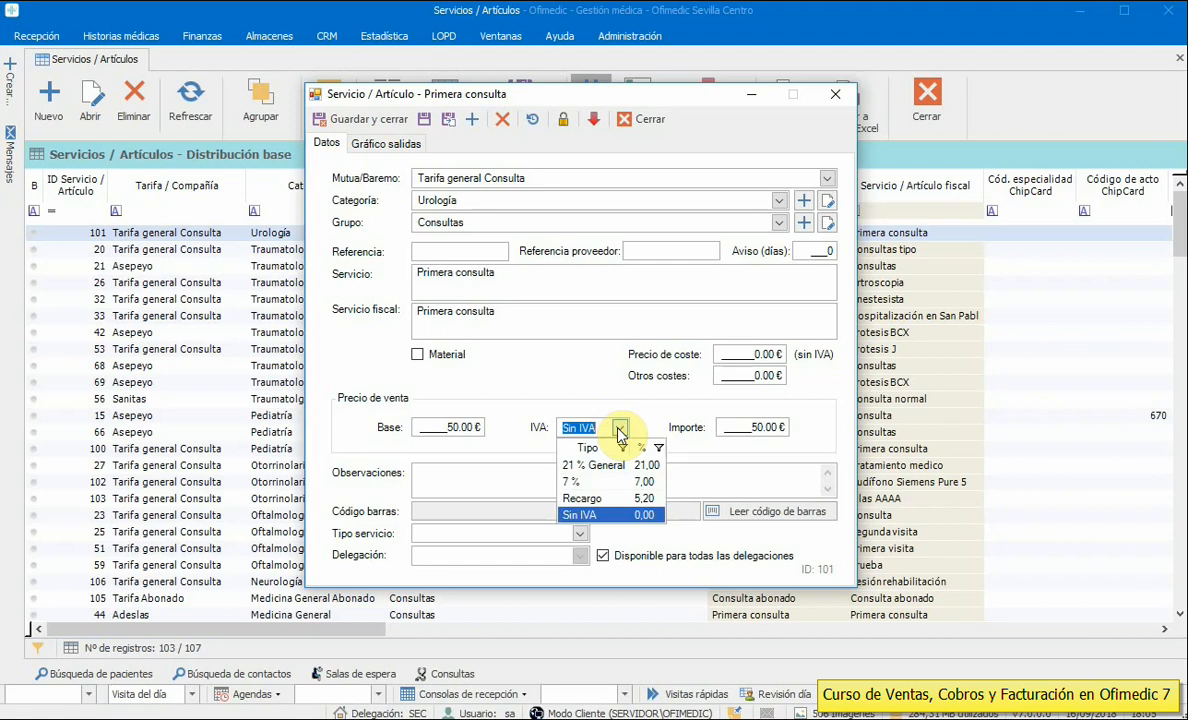
click(530, 365)
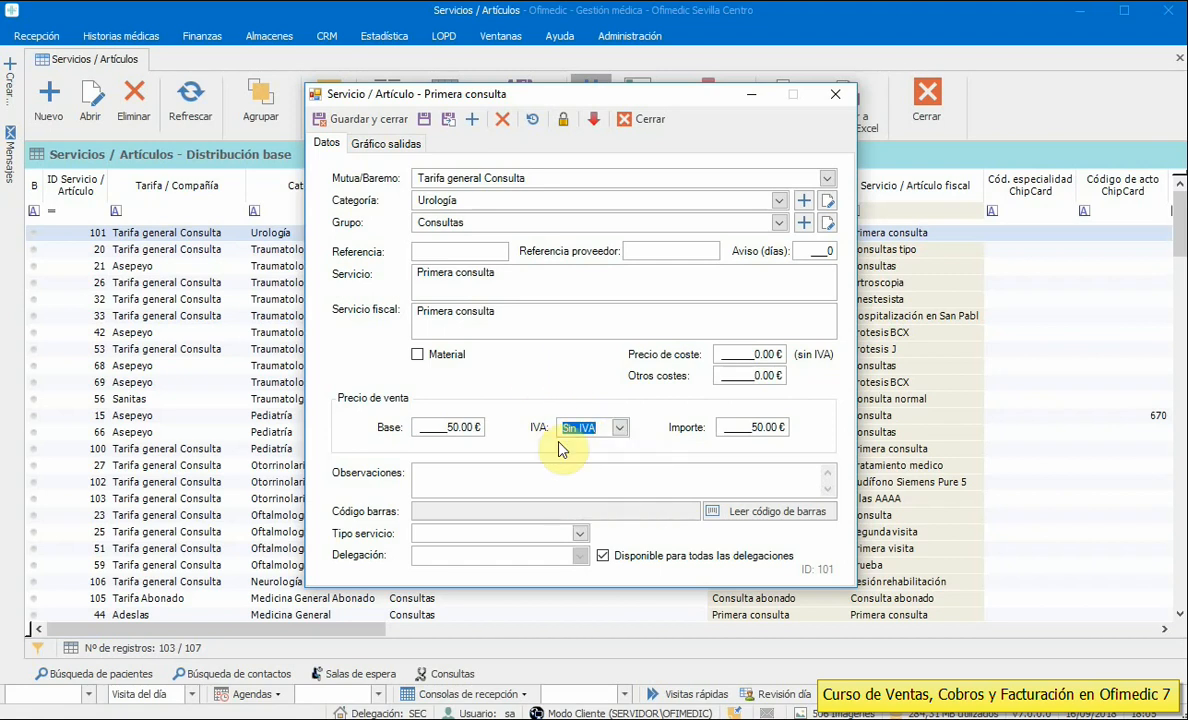
drag(724, 427, 781, 427)
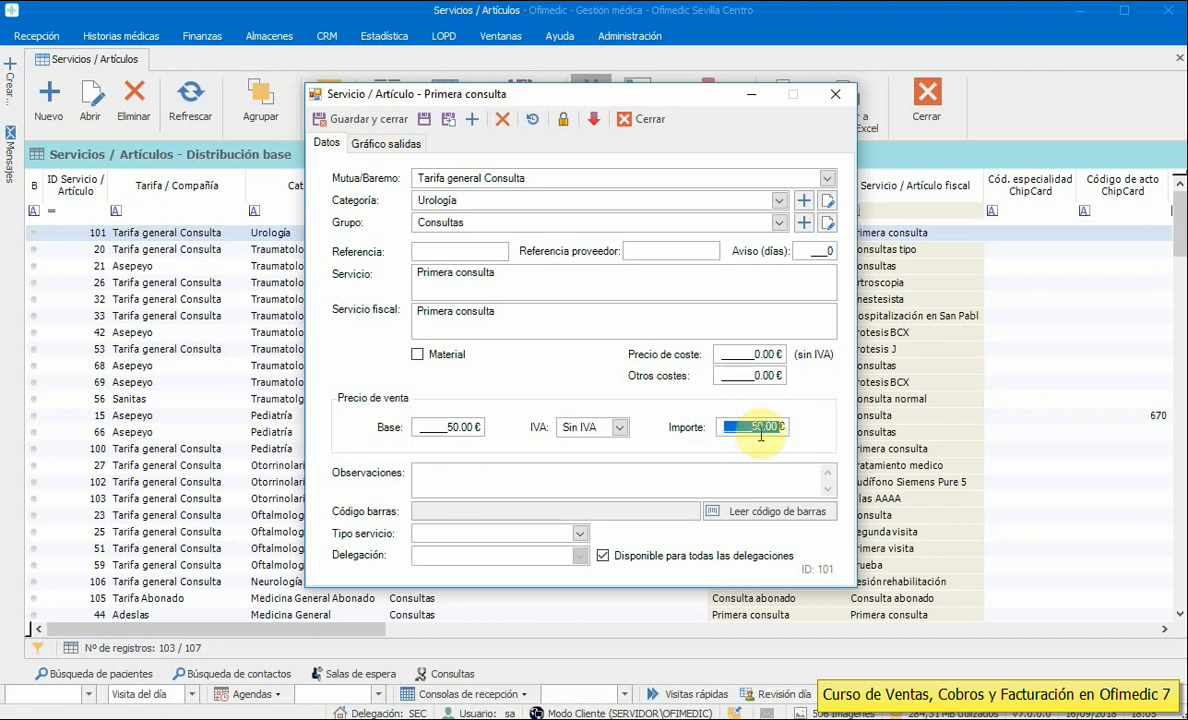
click(618, 427)
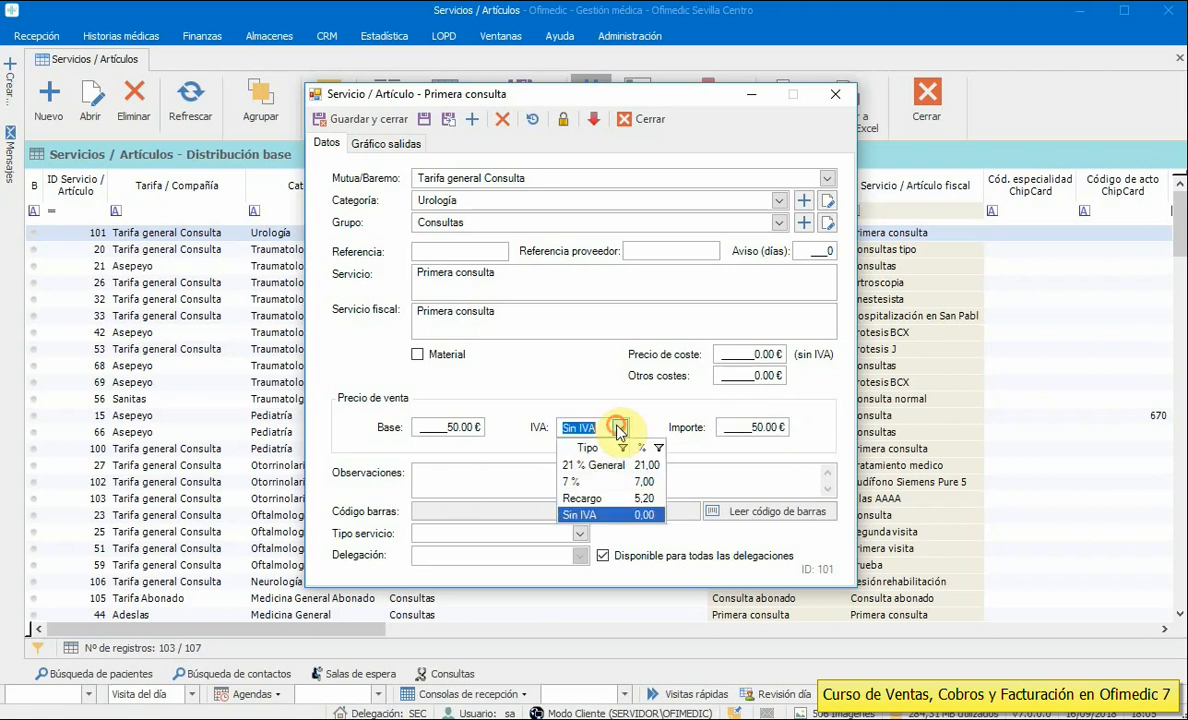
click(588, 467)
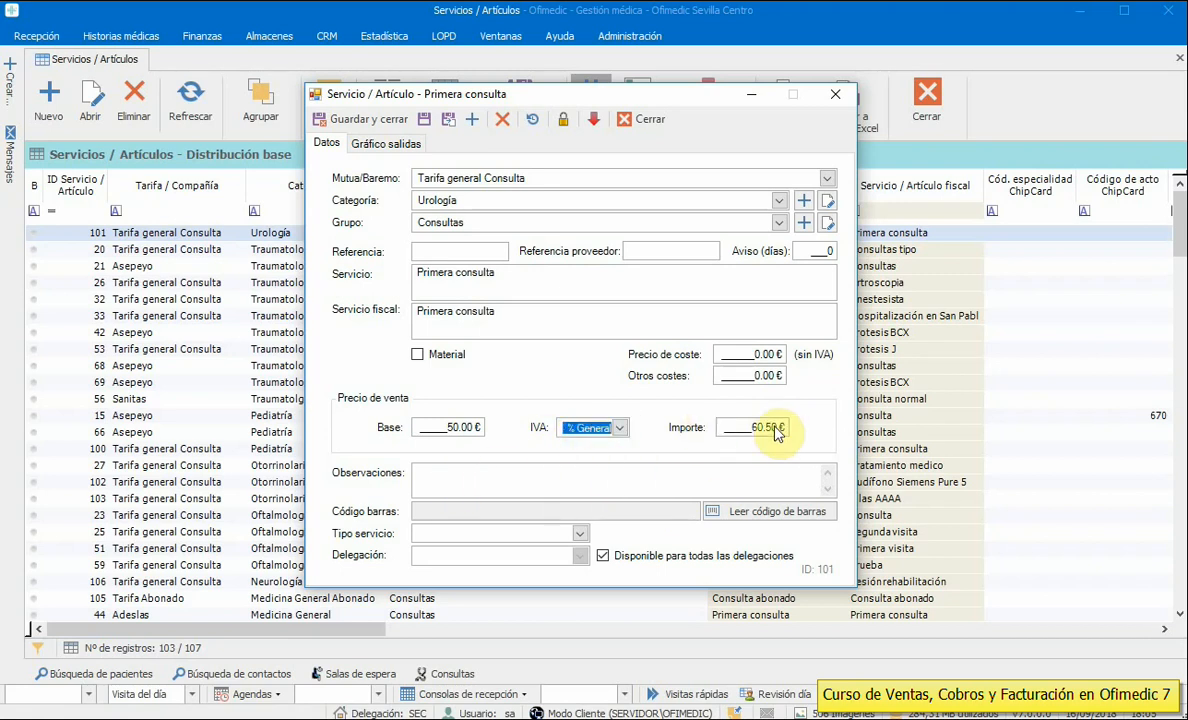
click(743, 430)
text(50)
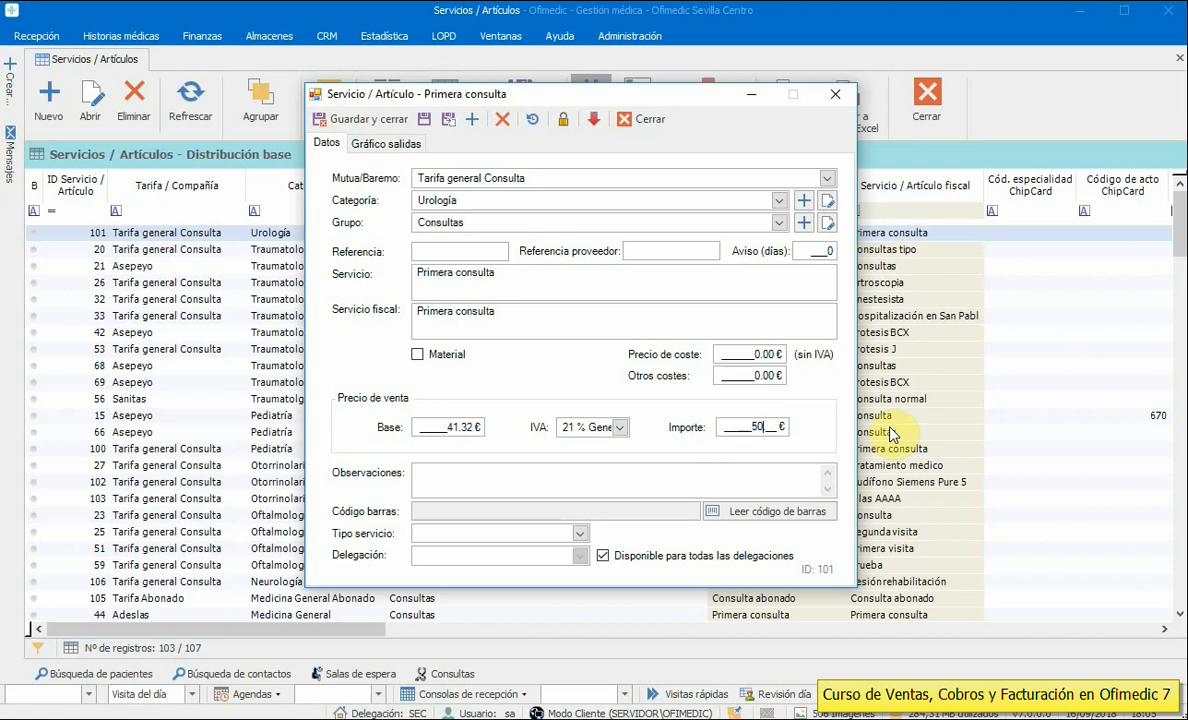
- Switch the service to Sin IVA and set its base price to 50 €
click(620, 428)
click(589, 516)
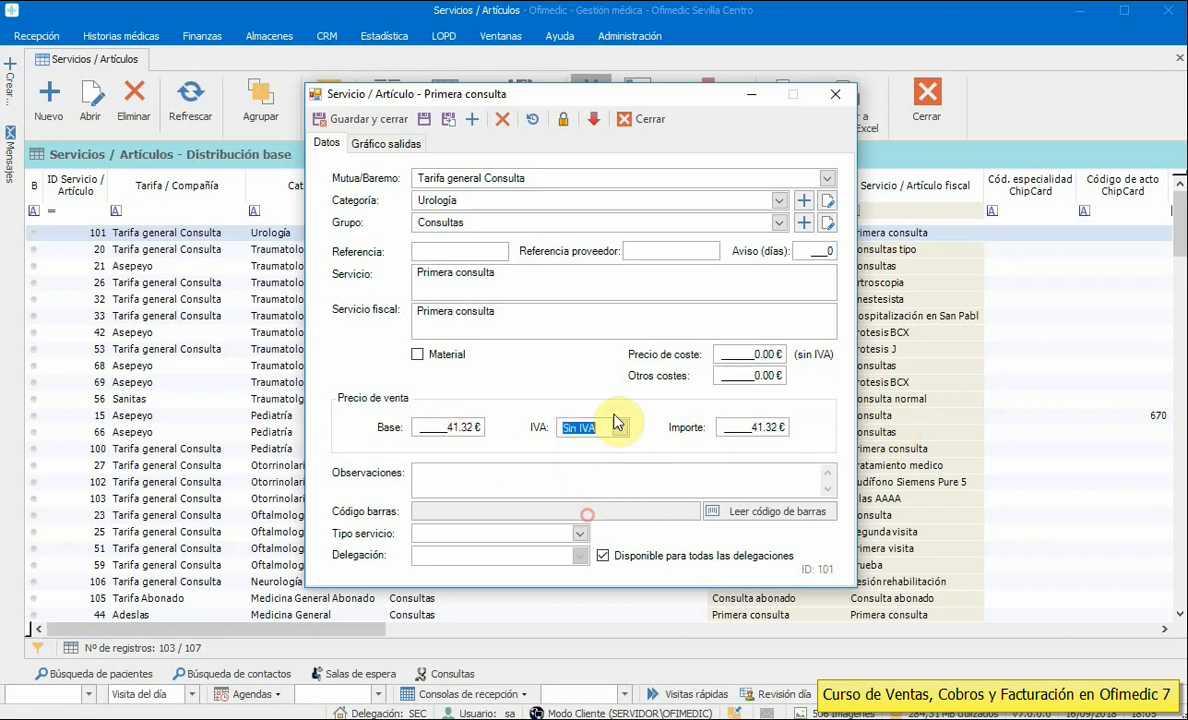
double_click(455, 428)
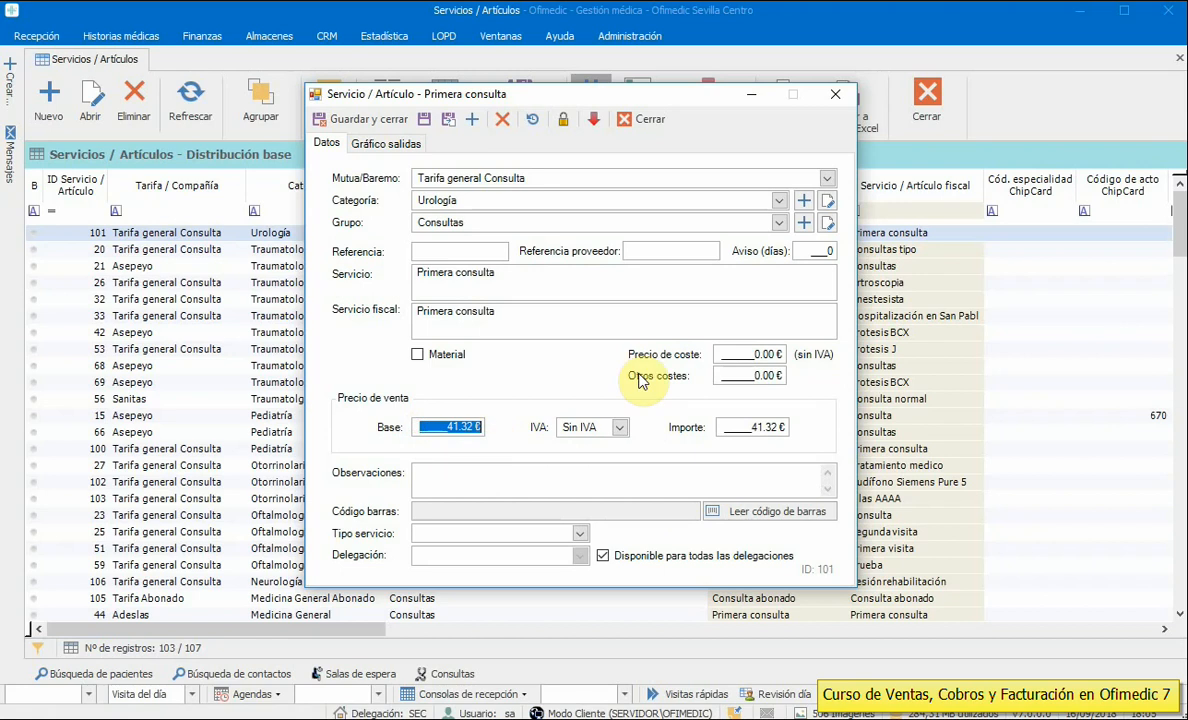
text(50)
click(517, 478)
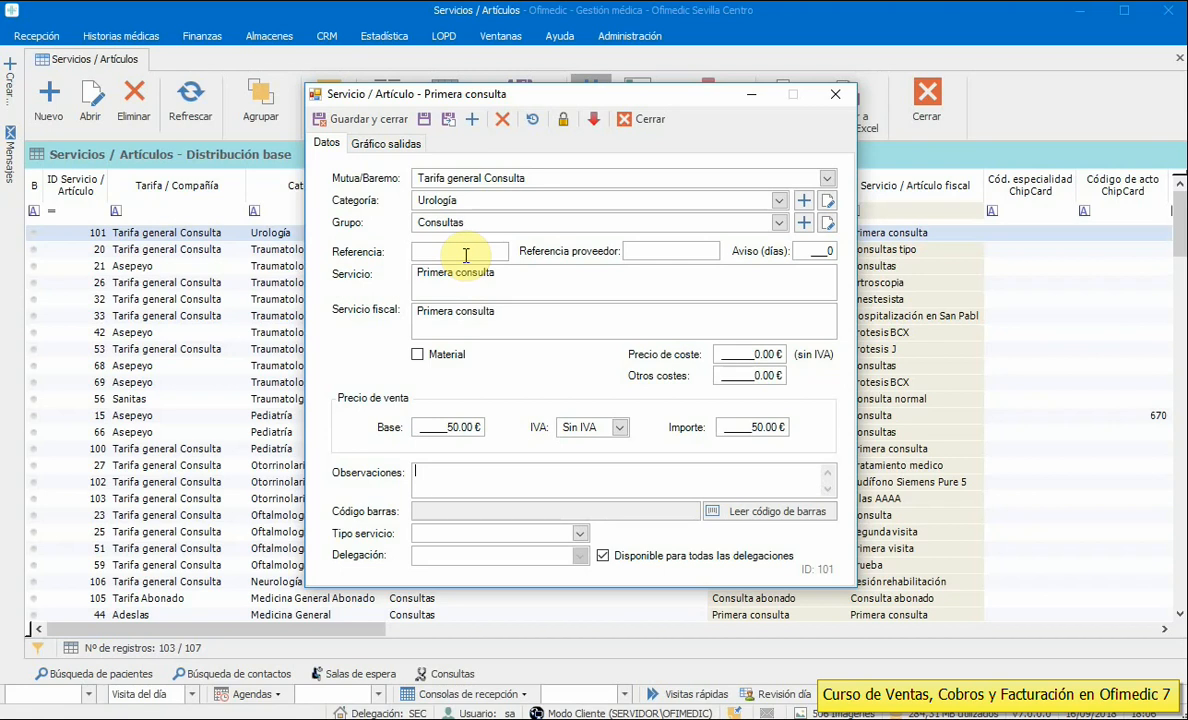
- Leave the Primera consulta service type empty, then save and close the service
click(580, 534)
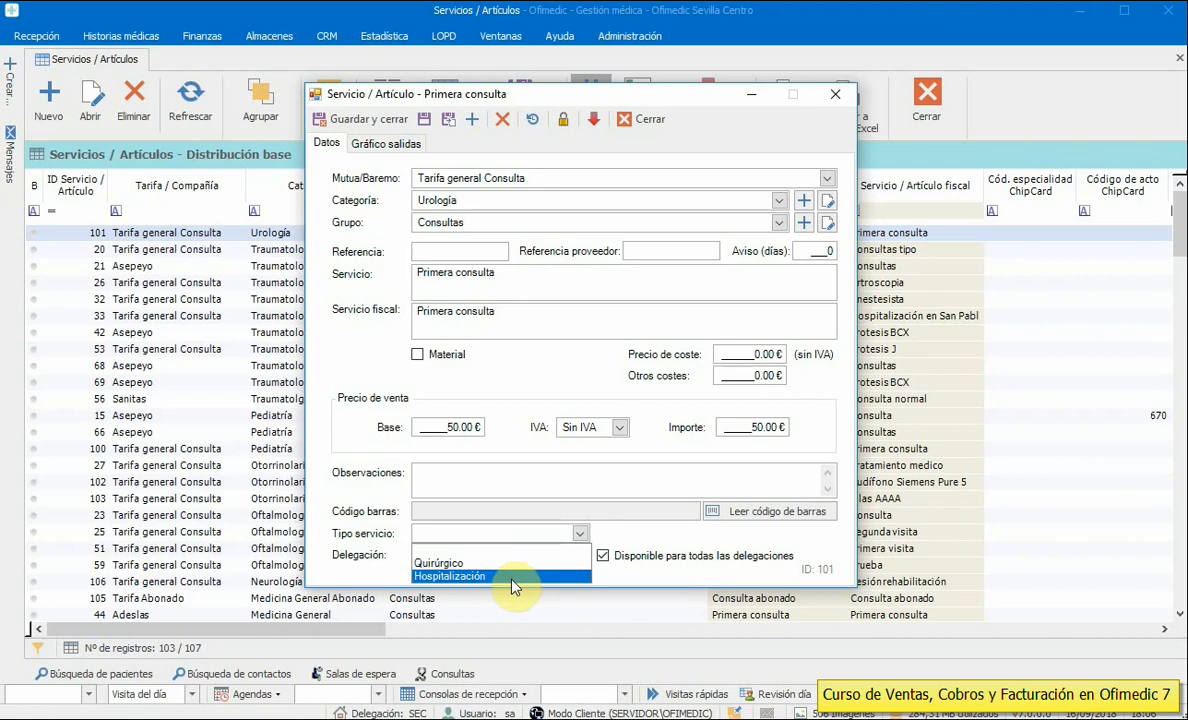
click(494, 535)
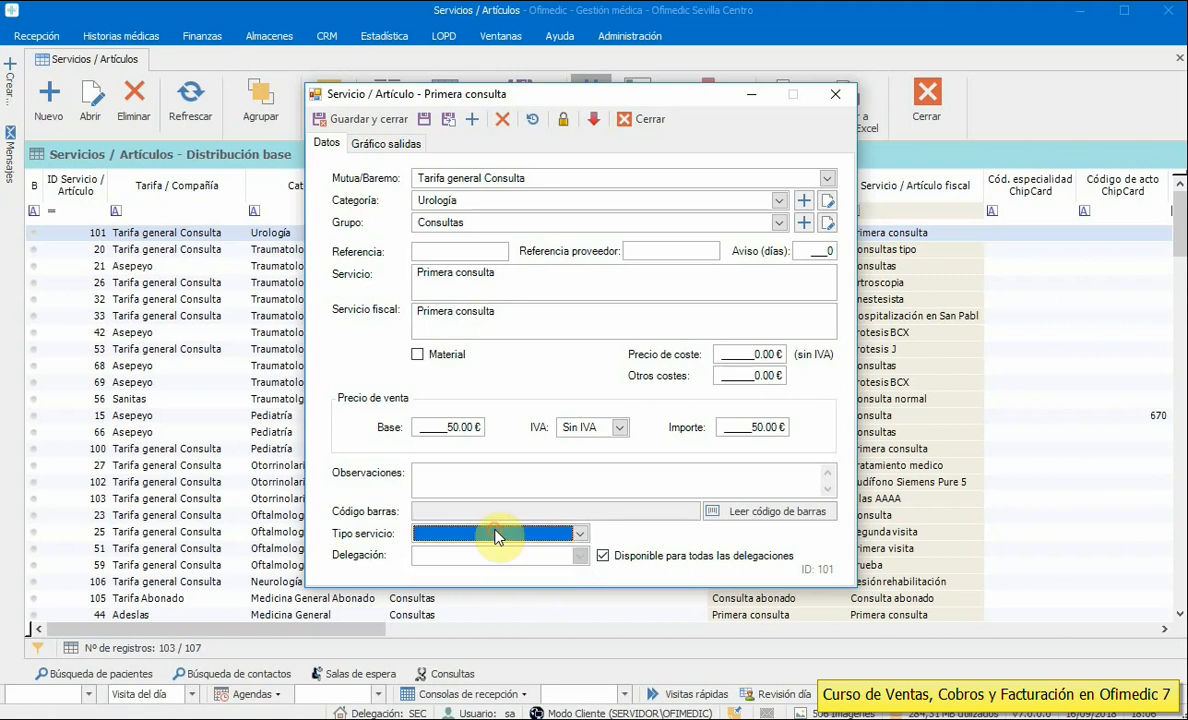
click(494, 535)
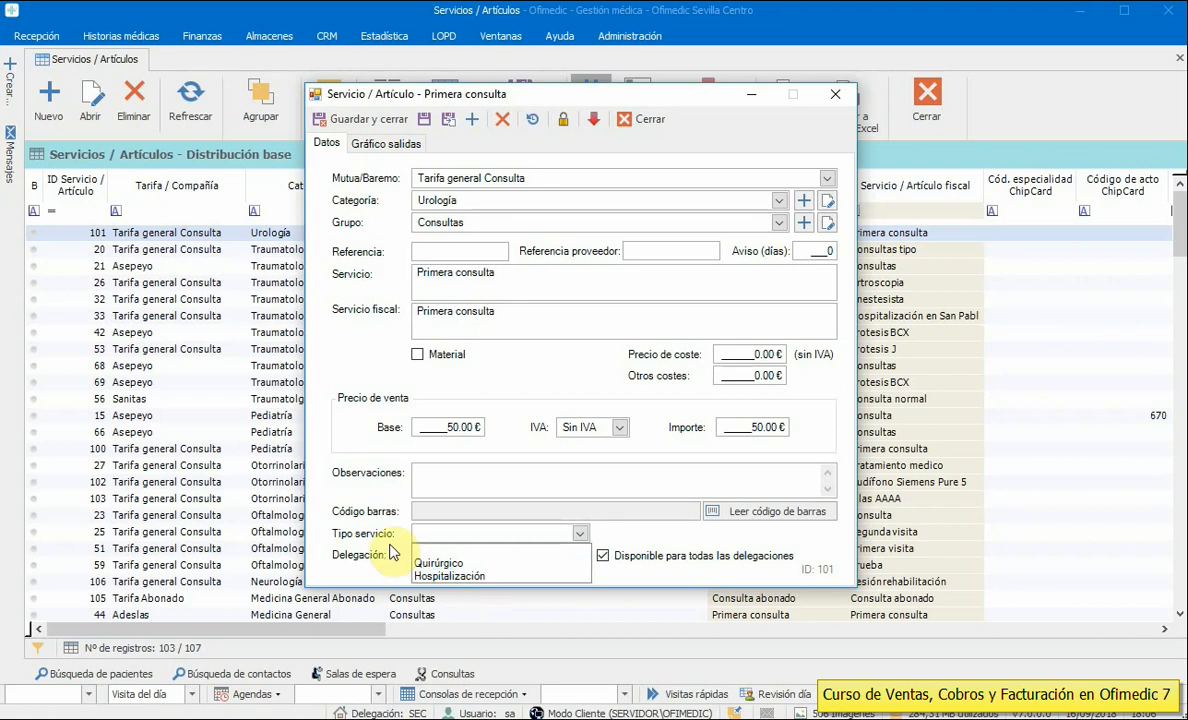
click(340, 537)
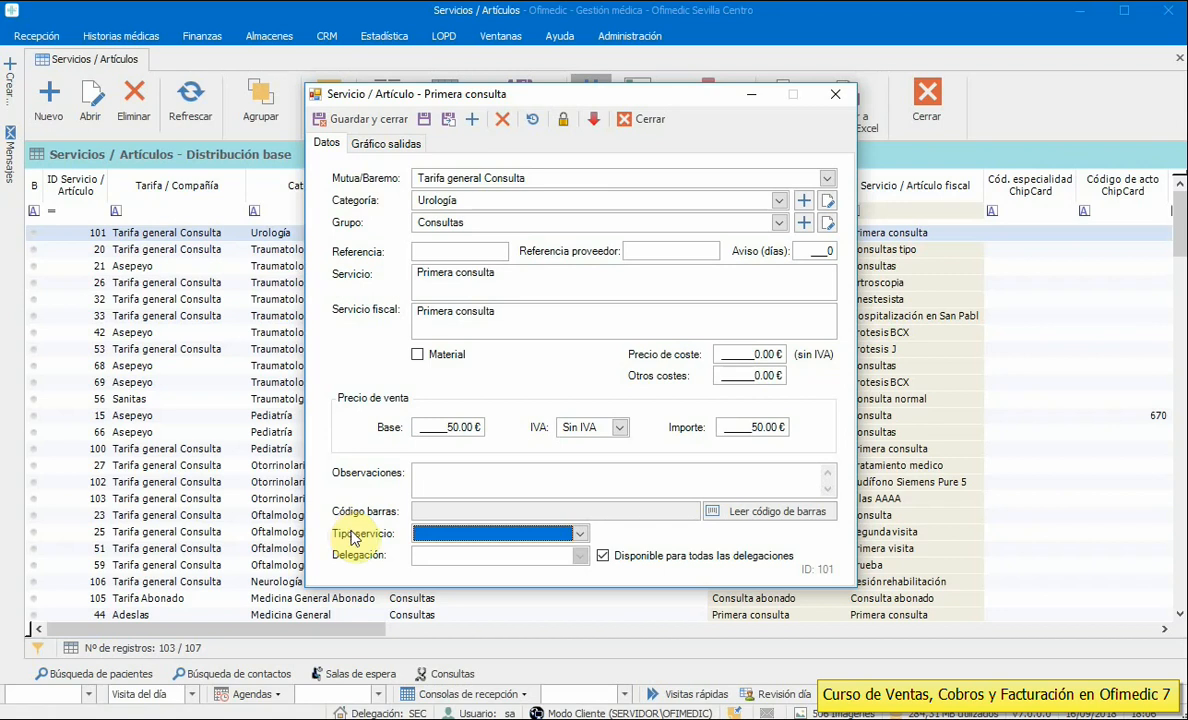
click(480, 535)
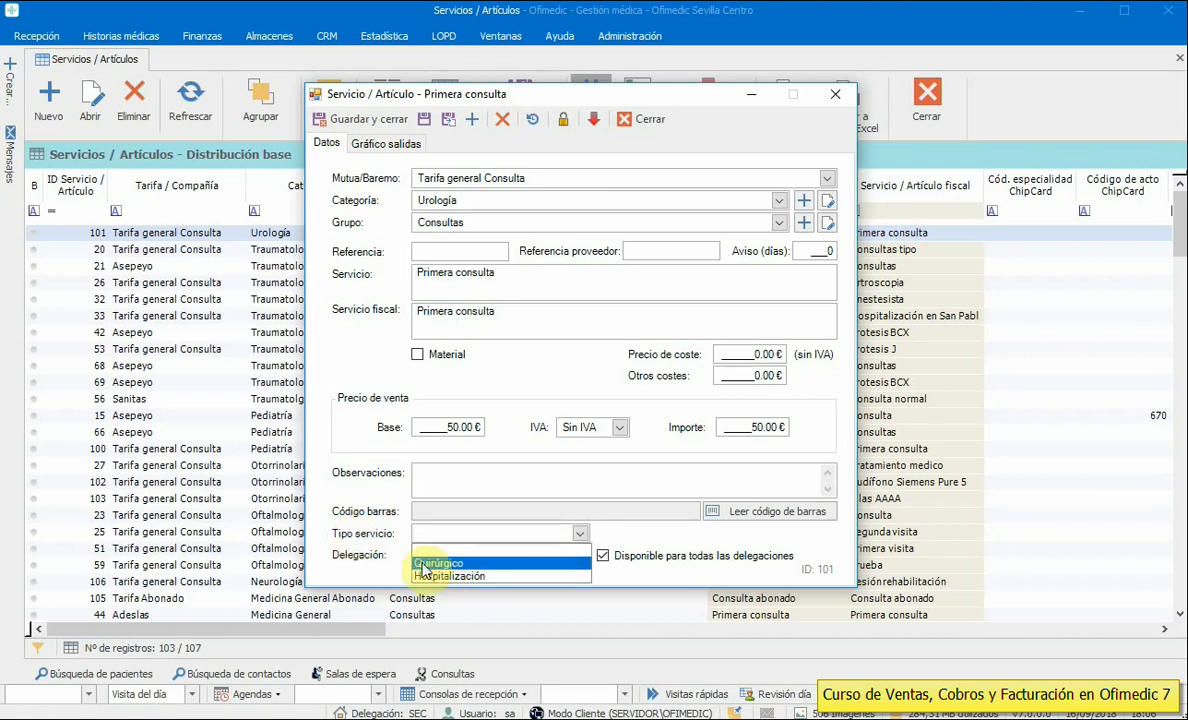
click(362, 544)
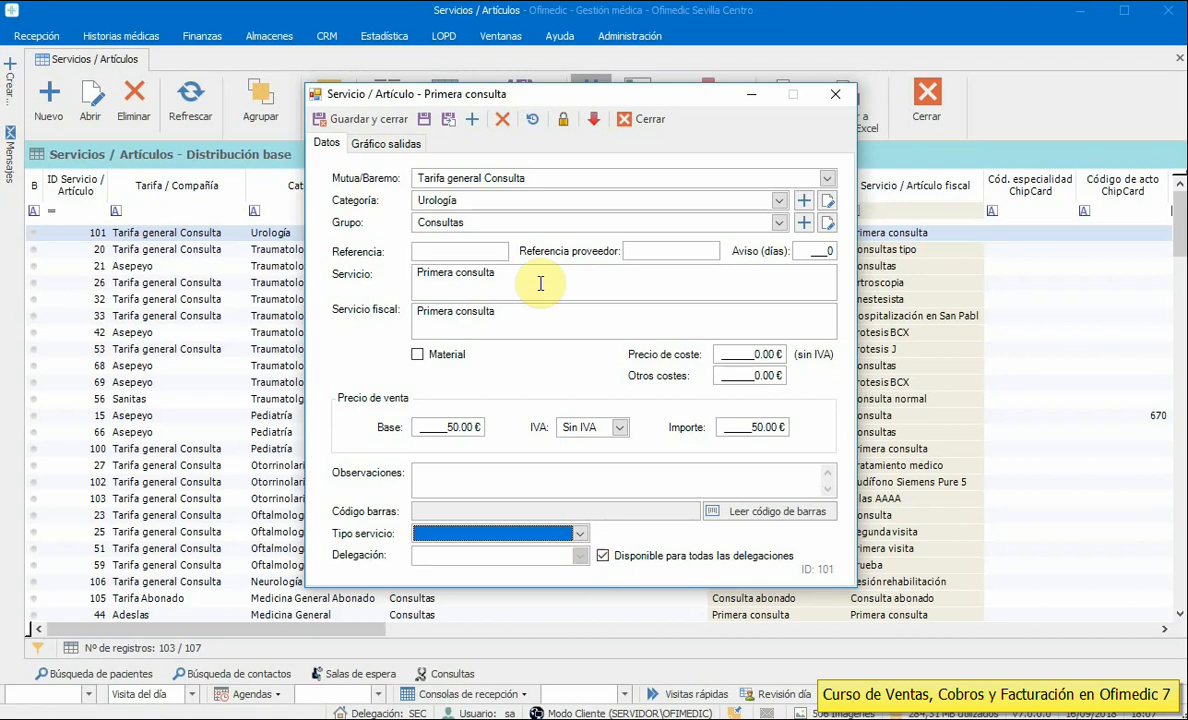
click(364, 120)
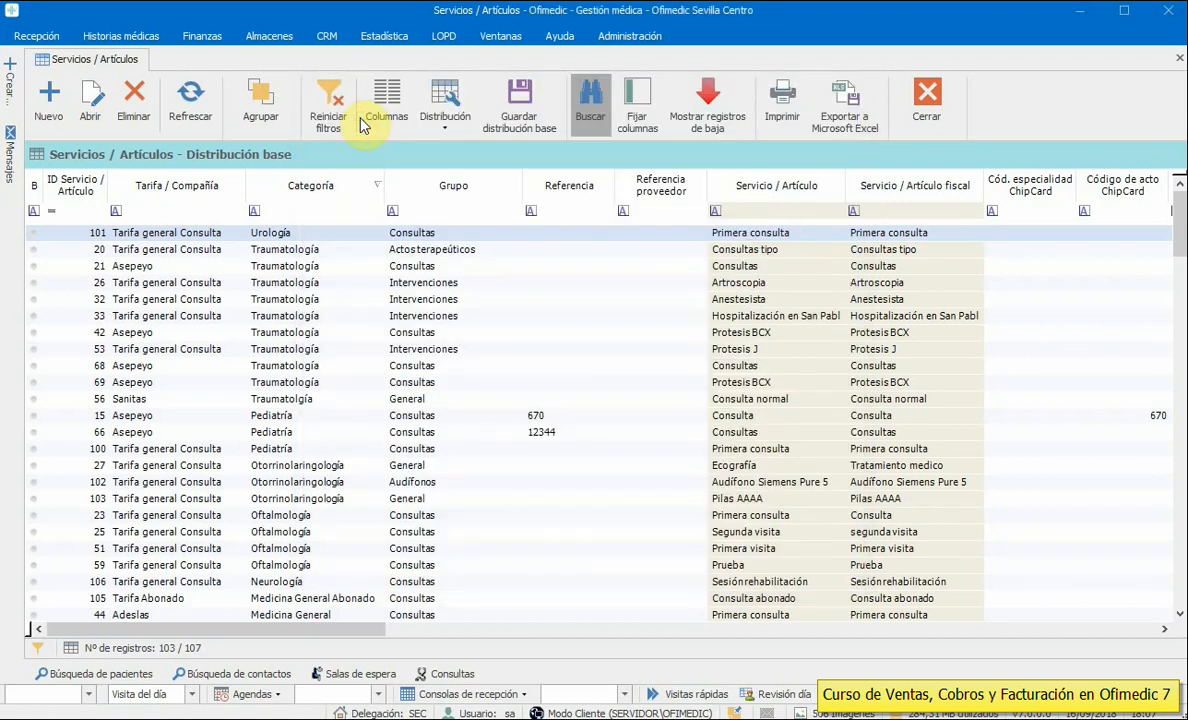
- Close the Servicios / Artículos list and open Administración > Usuarios - Facultativos
click(939, 112)
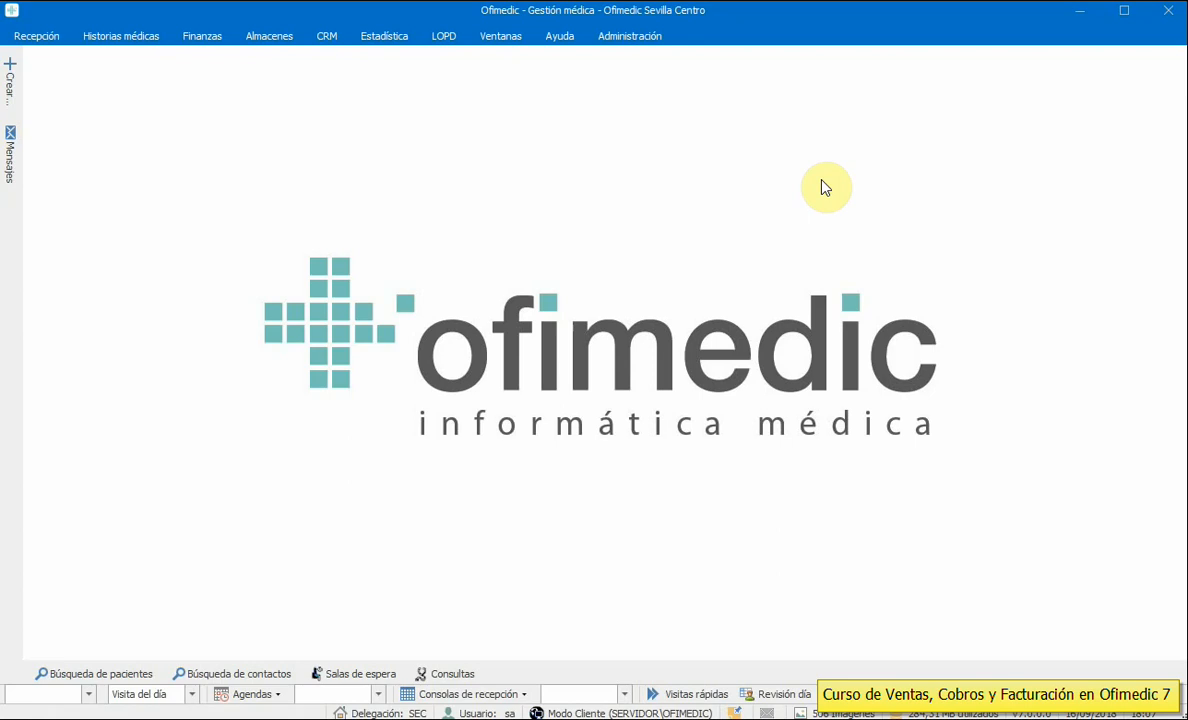
click(636, 38)
click(27, 93)
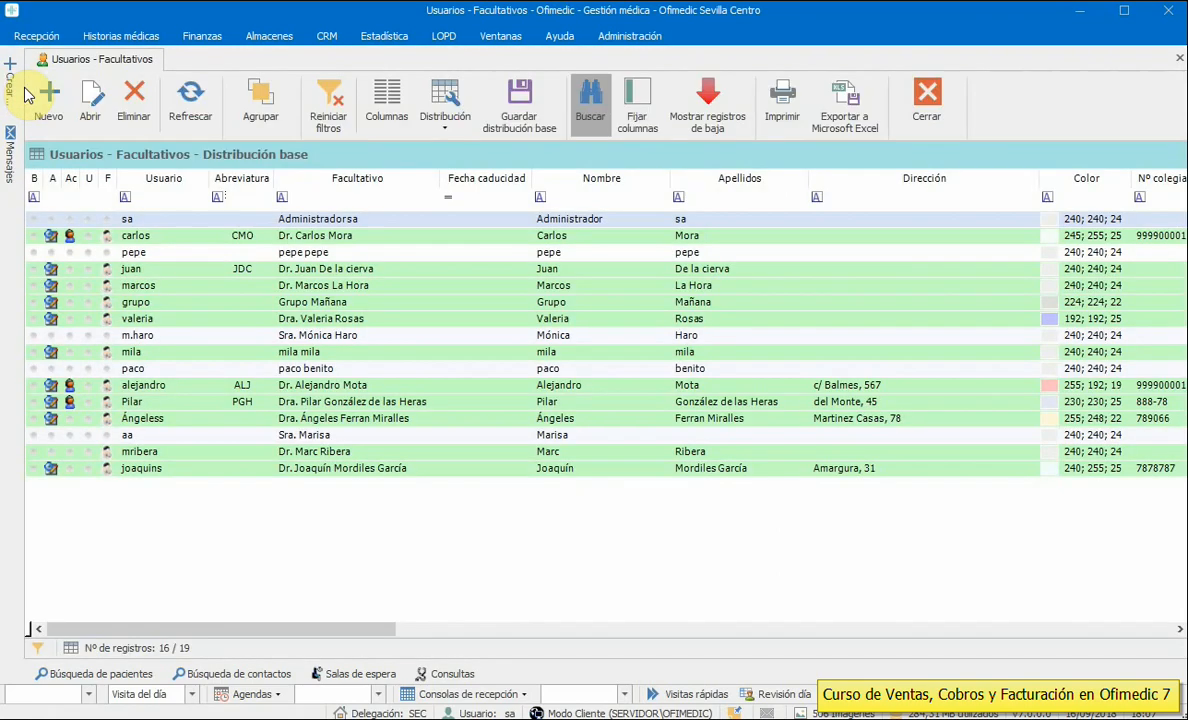
- Open the practitioner's record on its Servicios/Artículos list
click(329, 266)
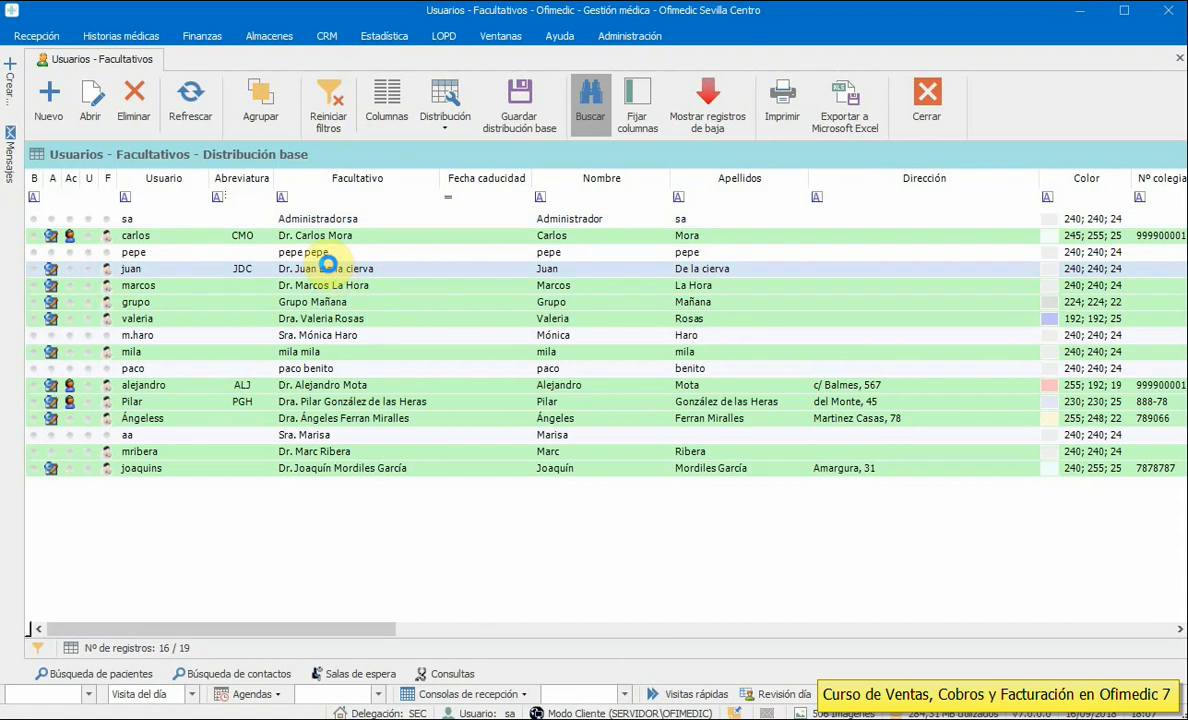
double_click(329, 266)
drag(331, 87, 387, 137)
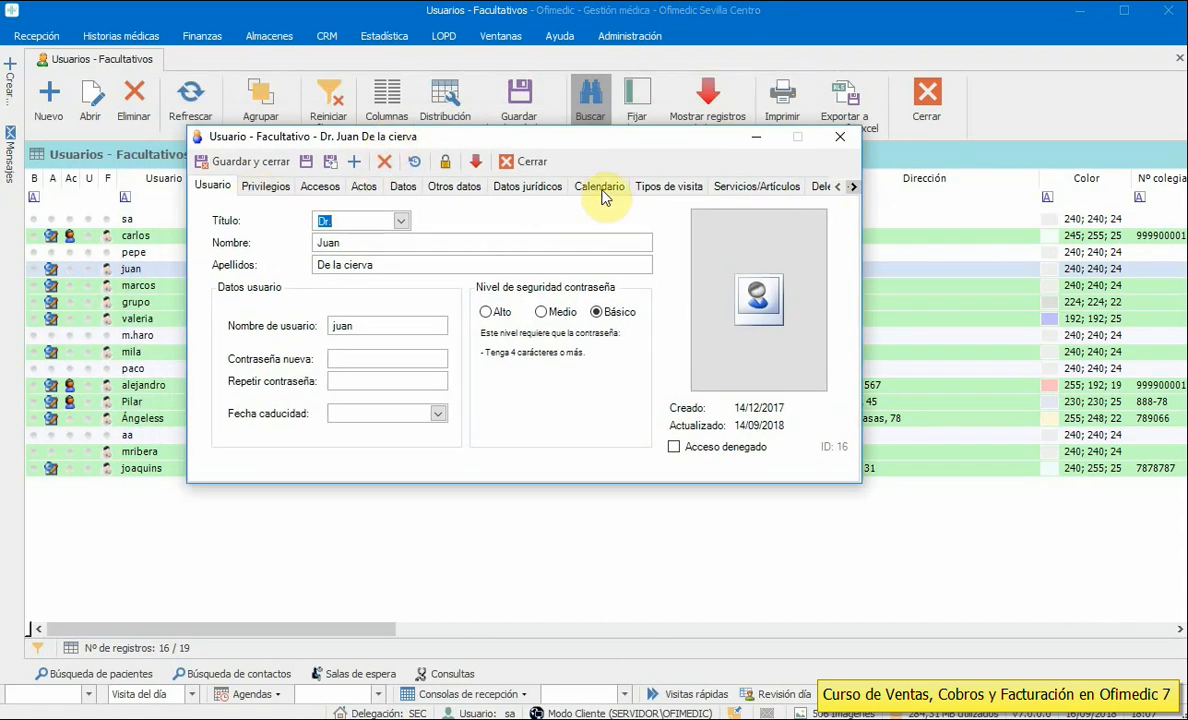
click(752, 188)
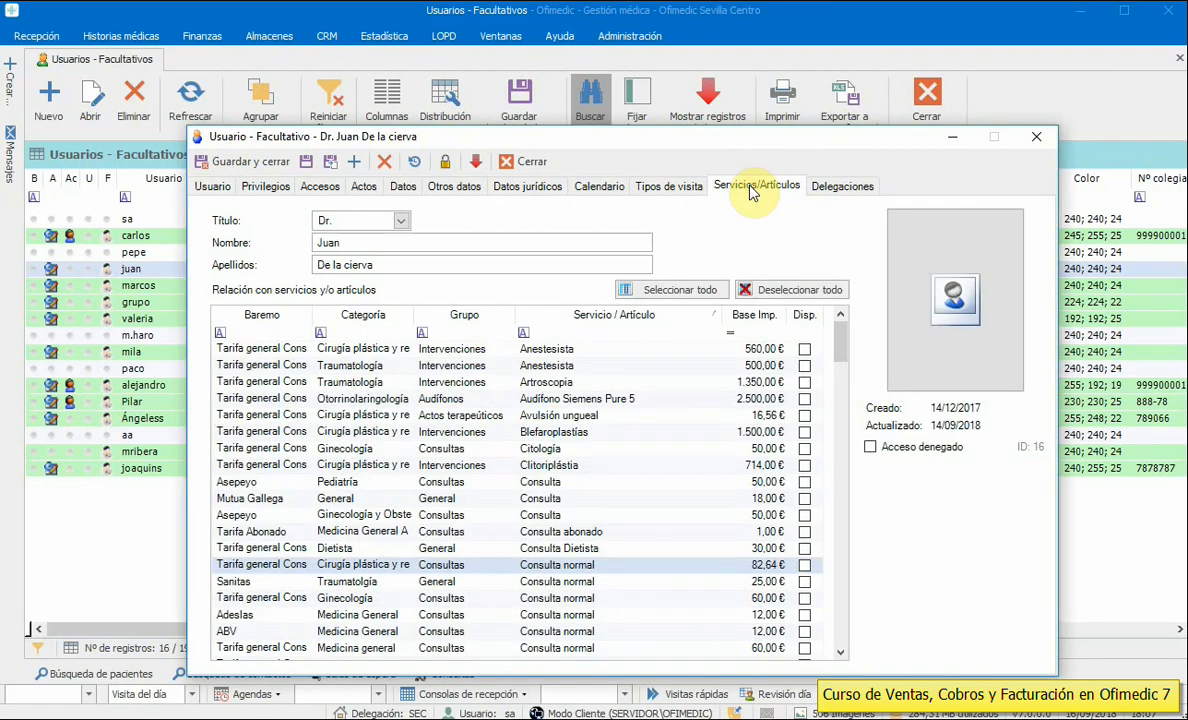
drag(727, 148, 703, 98)
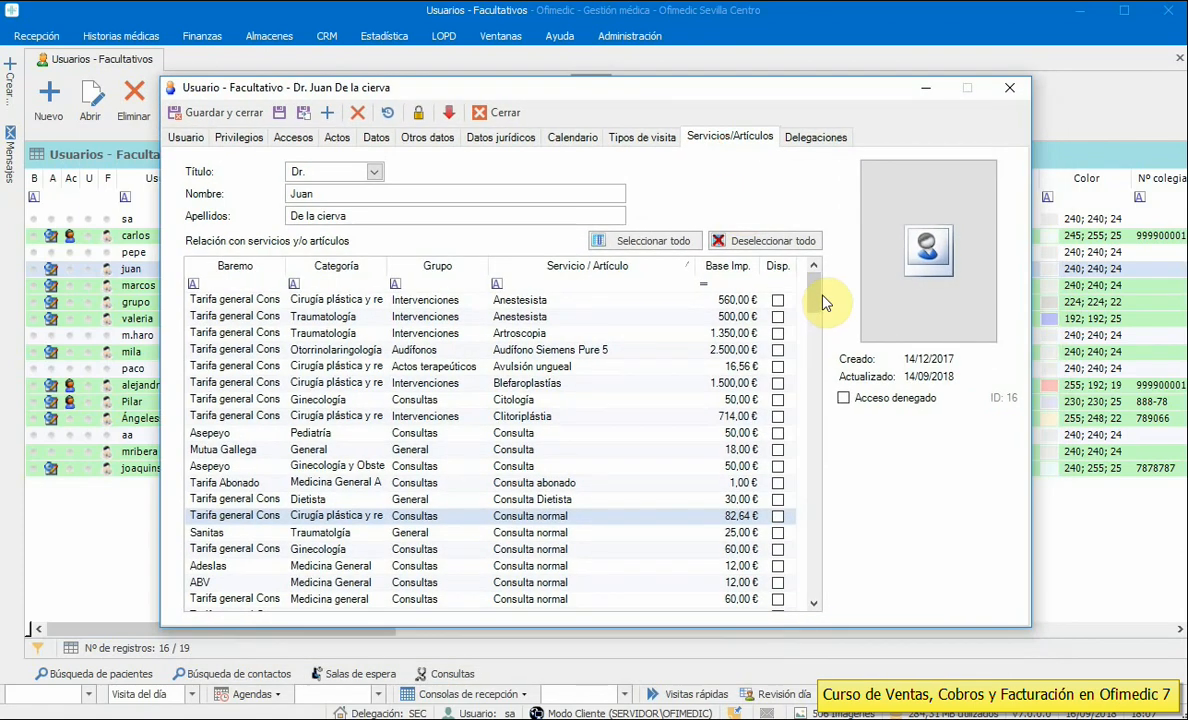
mouse_move(819, 304)
mouse_down()
mouse_move(819, 577)
mouse_move(816, 296)
mouse_move(812, 320)
mouse_up()
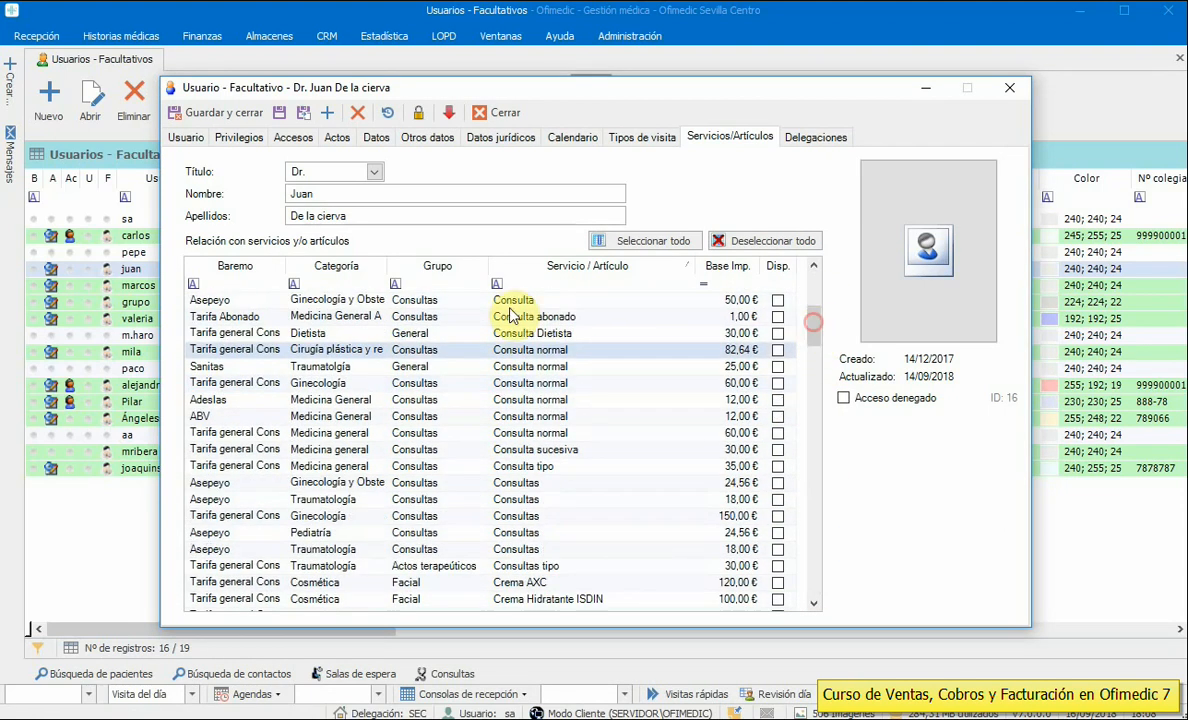
- Filter services by Ginecología category and make all of them available
click(345, 283)
click(365, 284)
drag(363, 325, 364, 354)
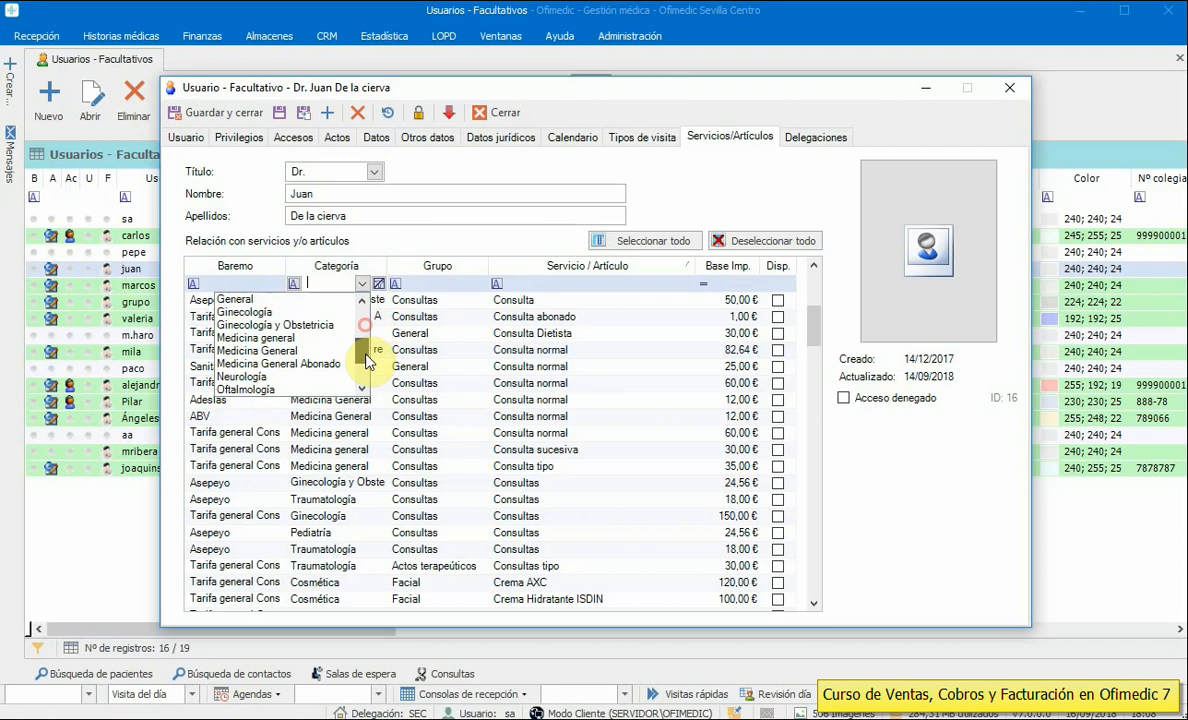
click(268, 314)
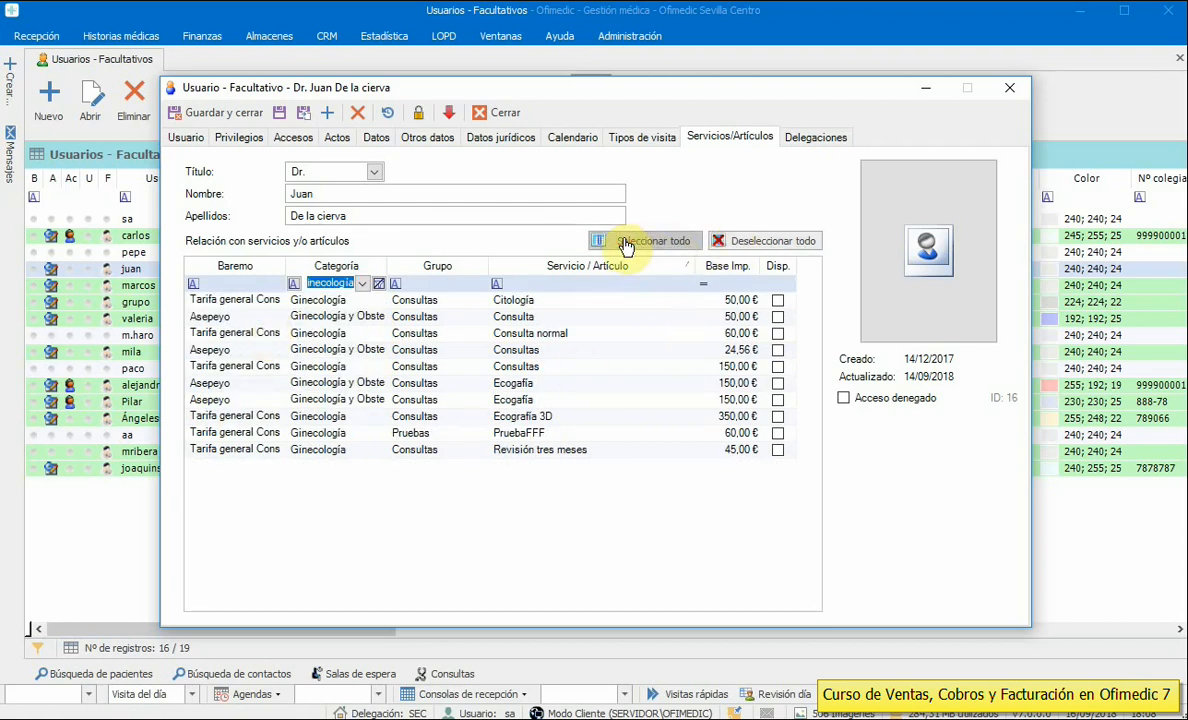
click(668, 242)
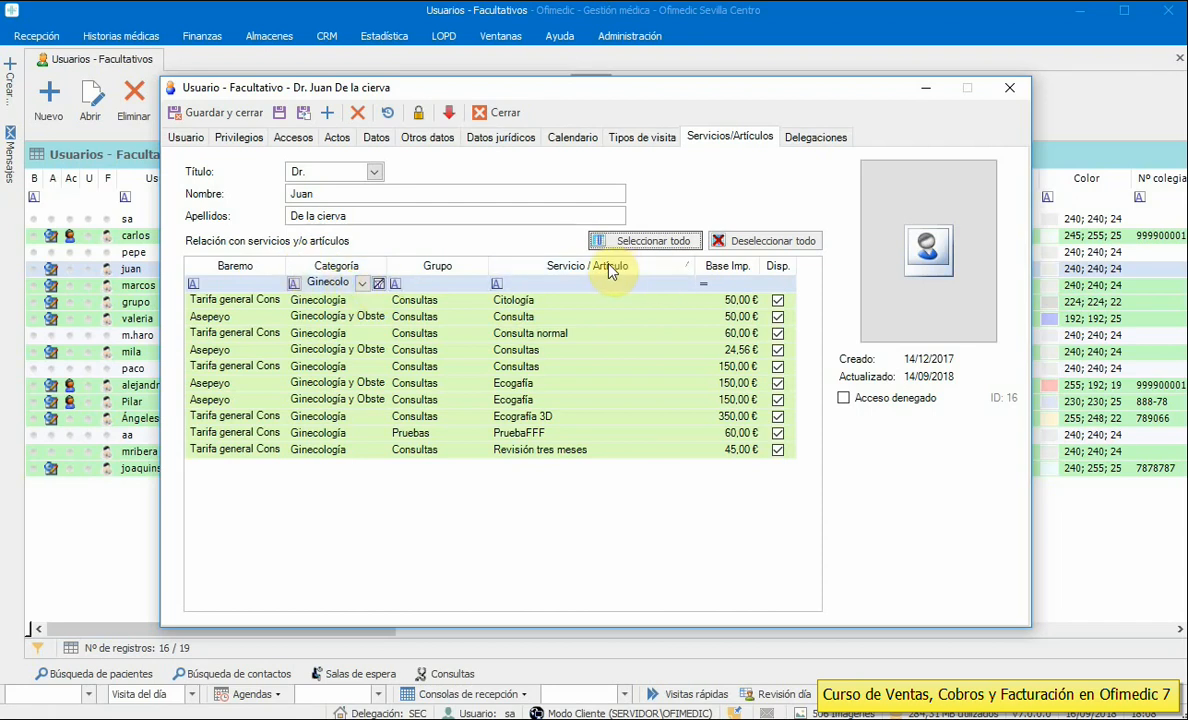
- Mark Oftalmología's Segunda visita available past commission warnings, then clear the filter and sort by availability
click(362, 284)
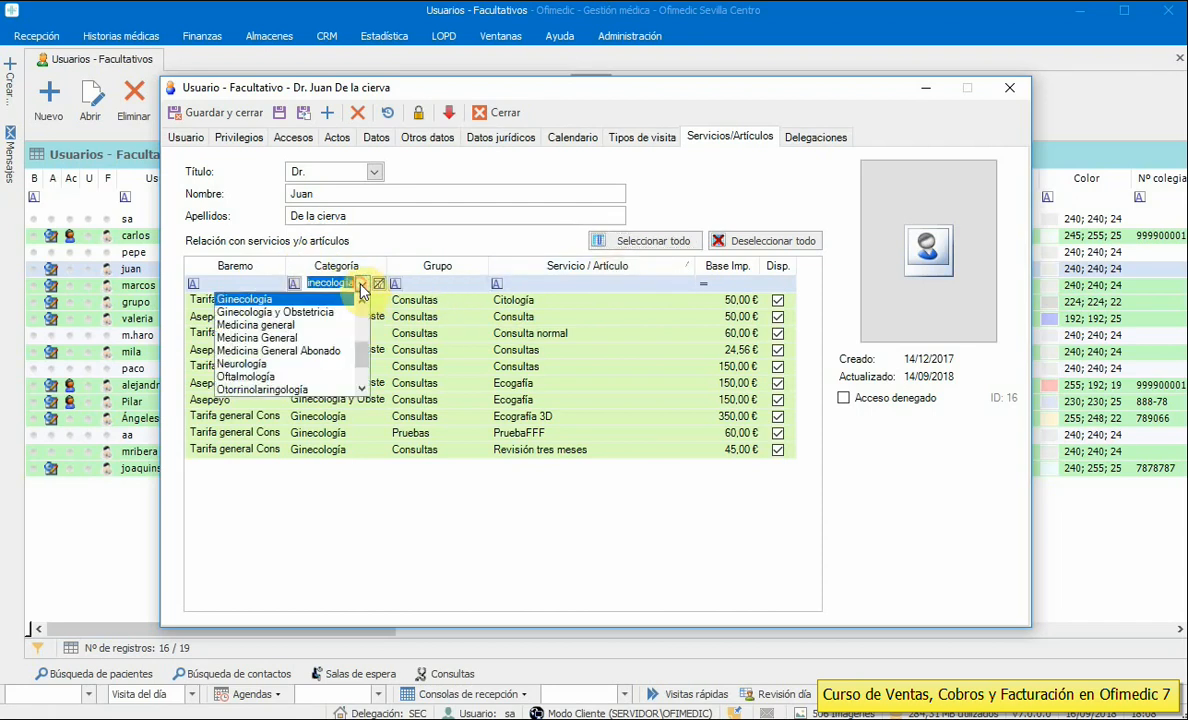
click(272, 377)
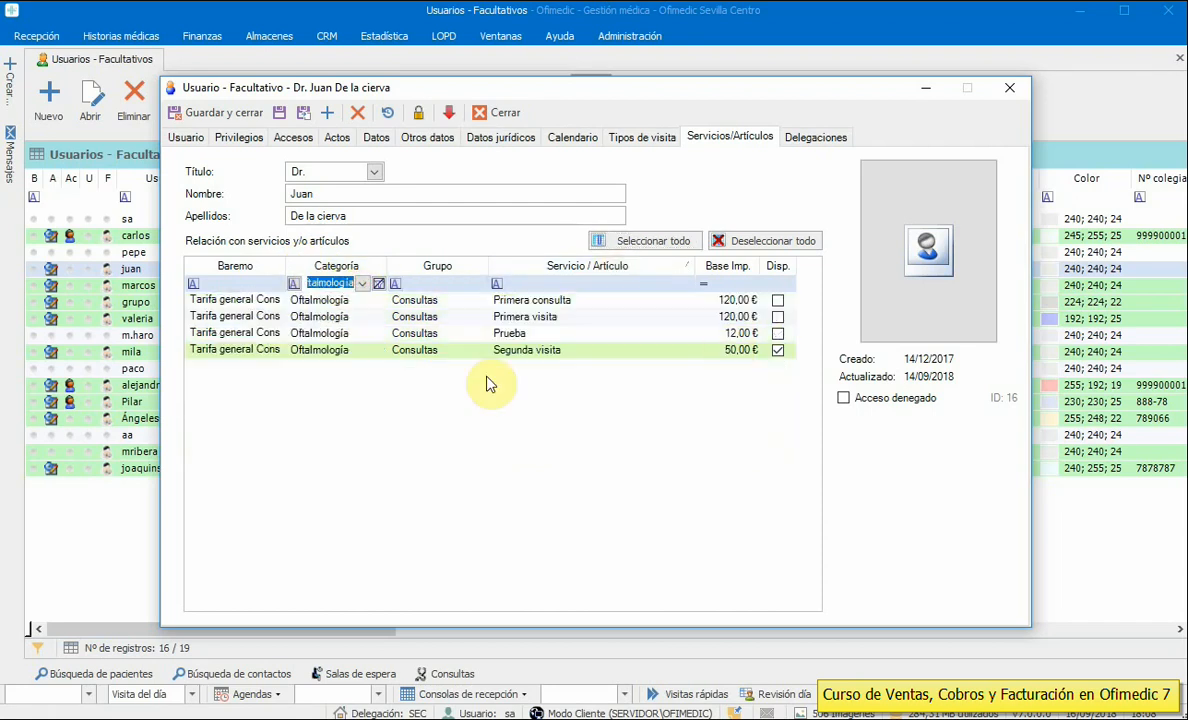
click(778, 350)
click(982, 532)
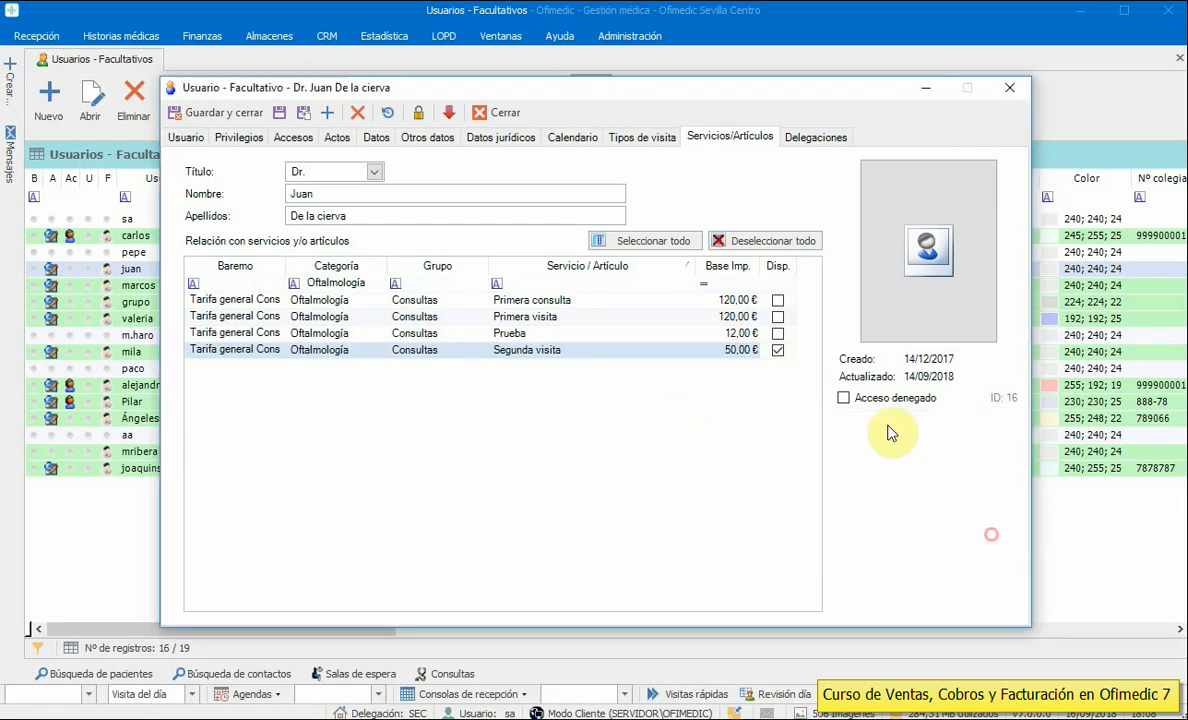
click(778, 350)
click(955, 530)
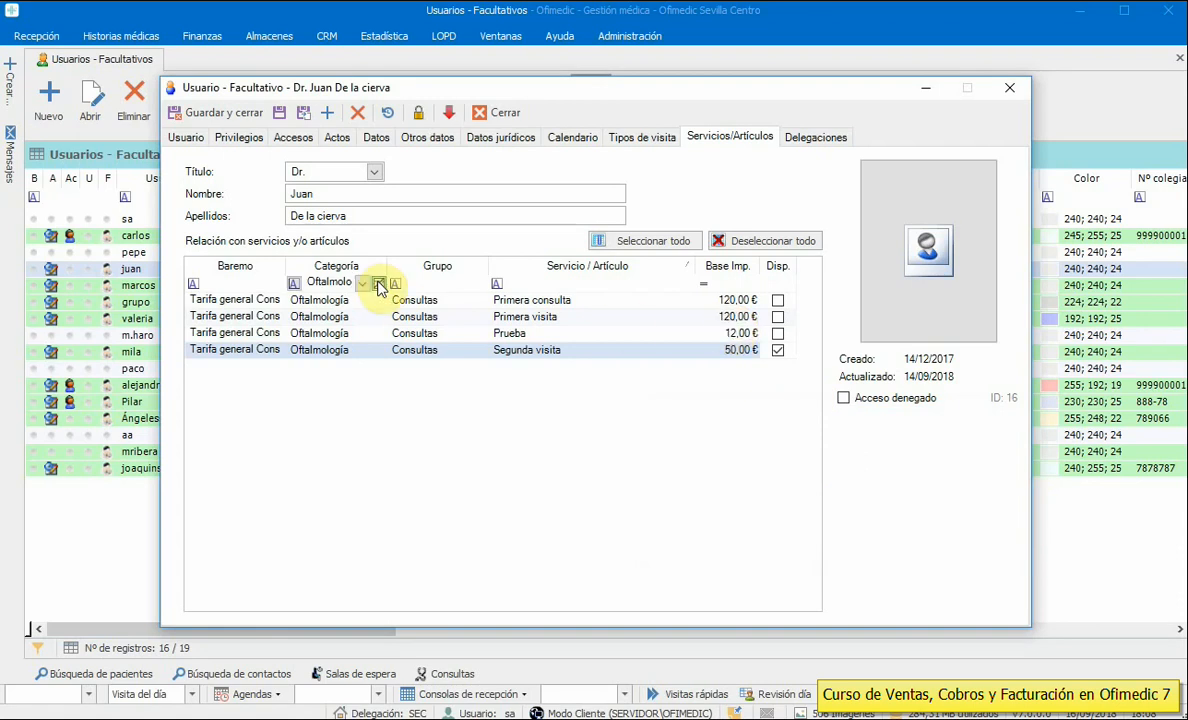
click(379, 285)
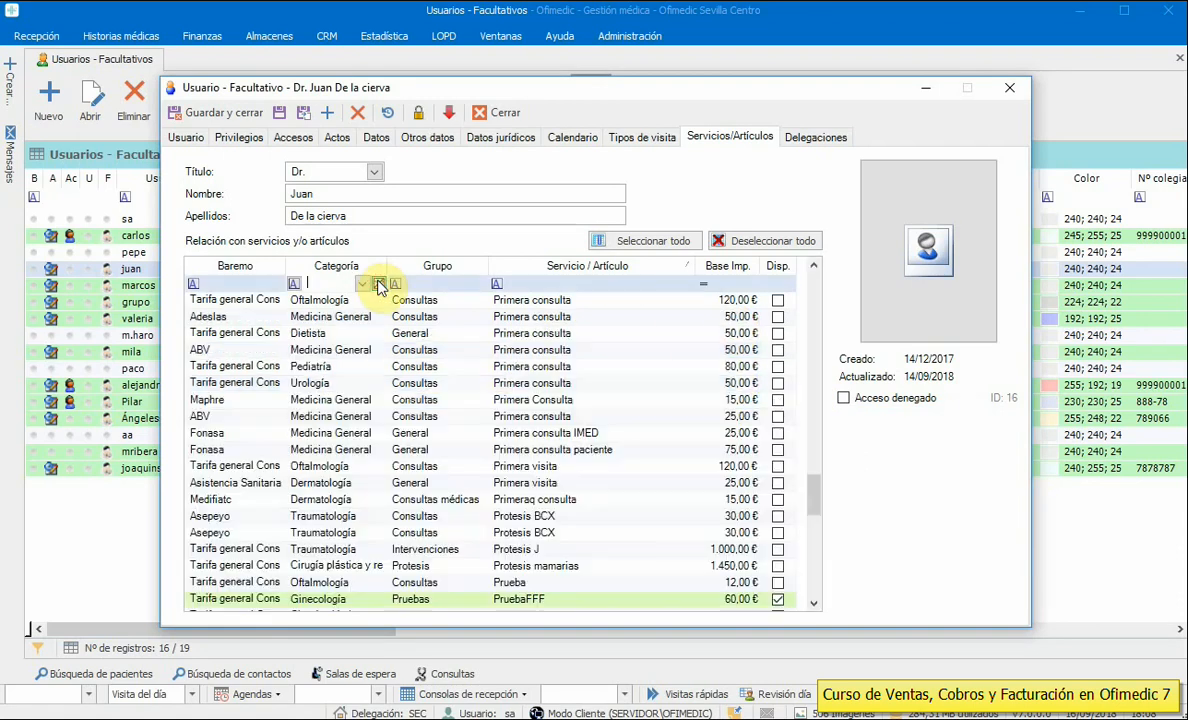
click(775, 267)
drag(820, 497, 814, 660)
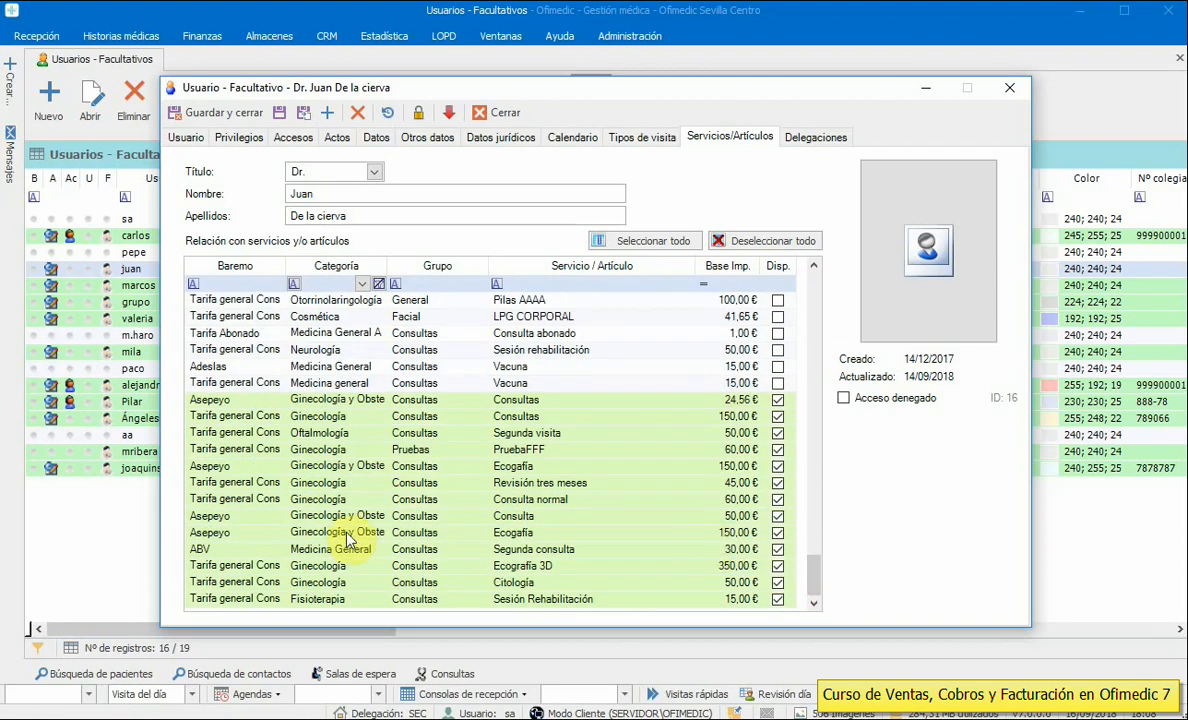
- Make all Adeslas services available, view Asistencia Sanitaria, clear the Baremo filter and close the record
click(260, 284)
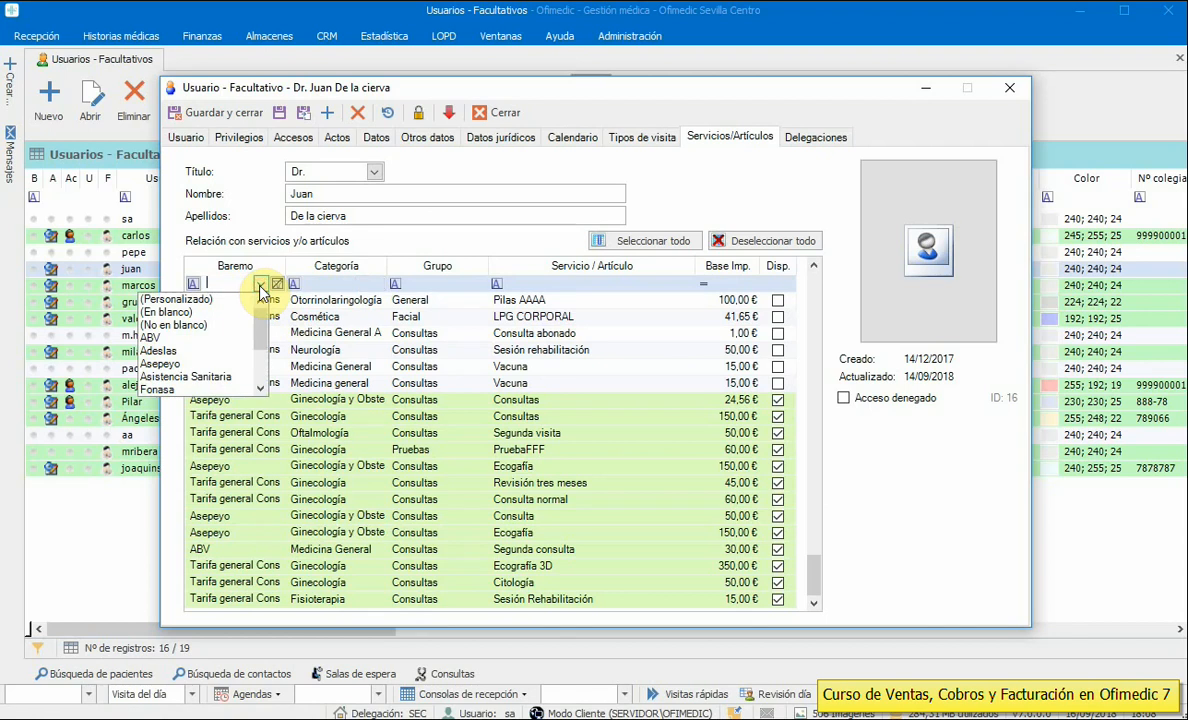
click(214, 348)
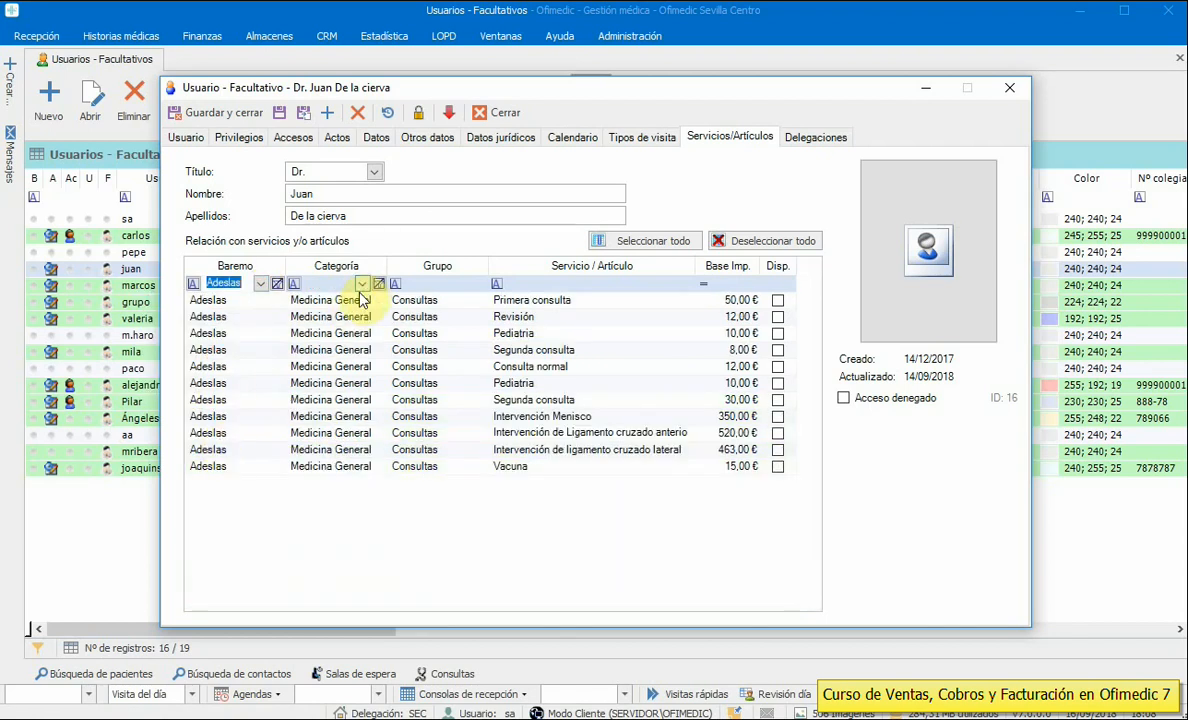
click(640, 241)
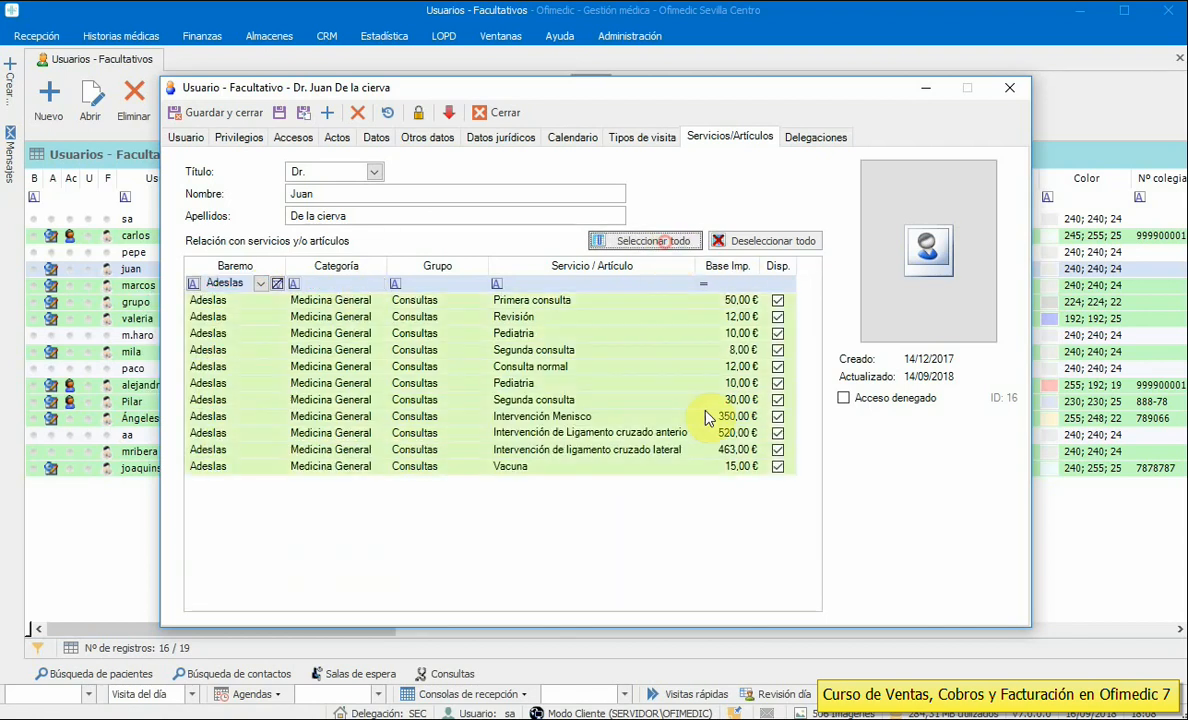
click(260, 285)
click(200, 324)
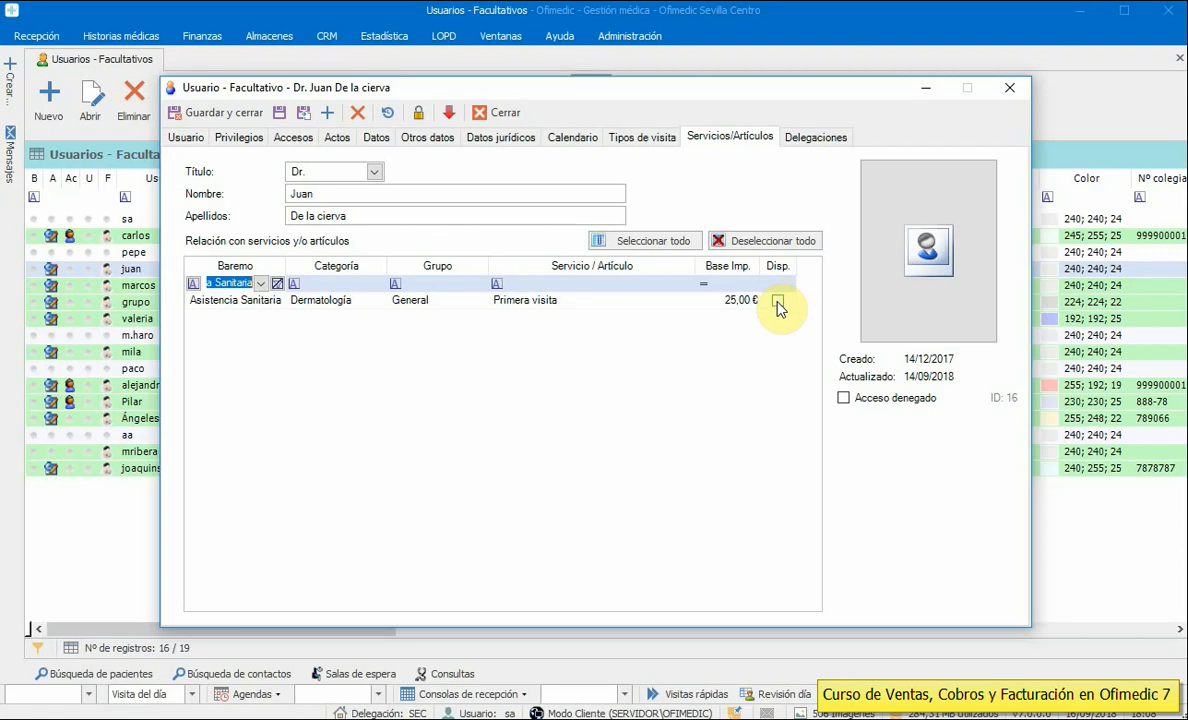
click(277, 284)
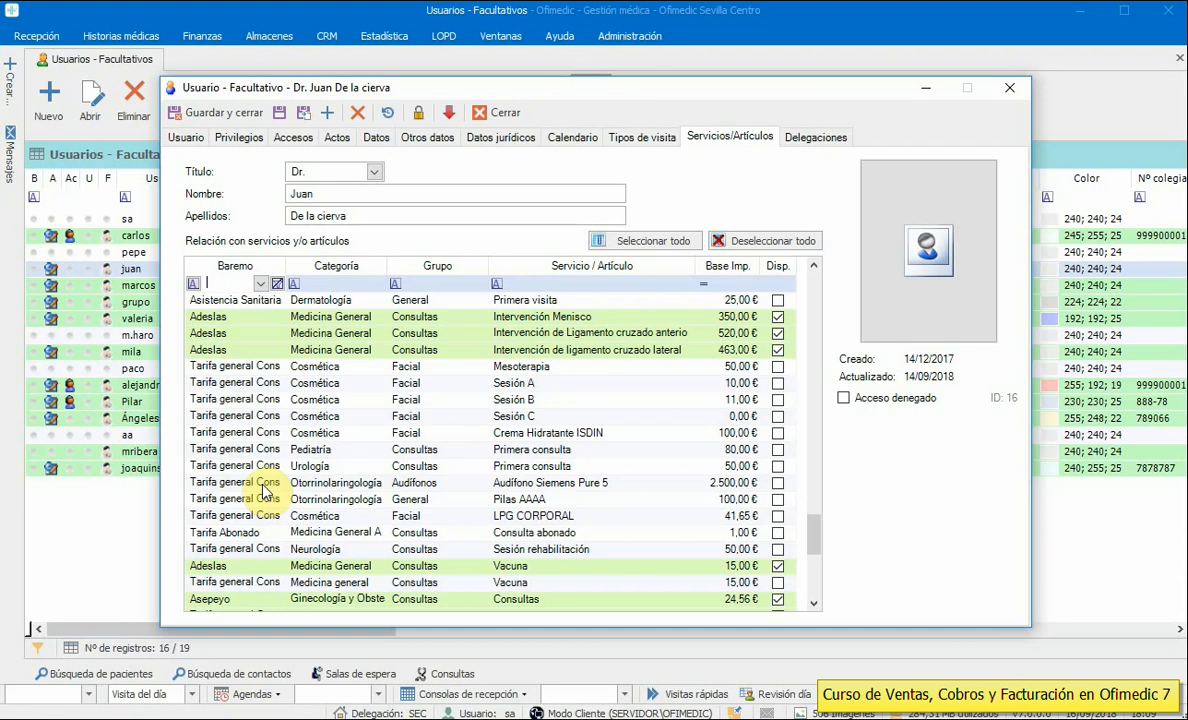
click(1010, 90)
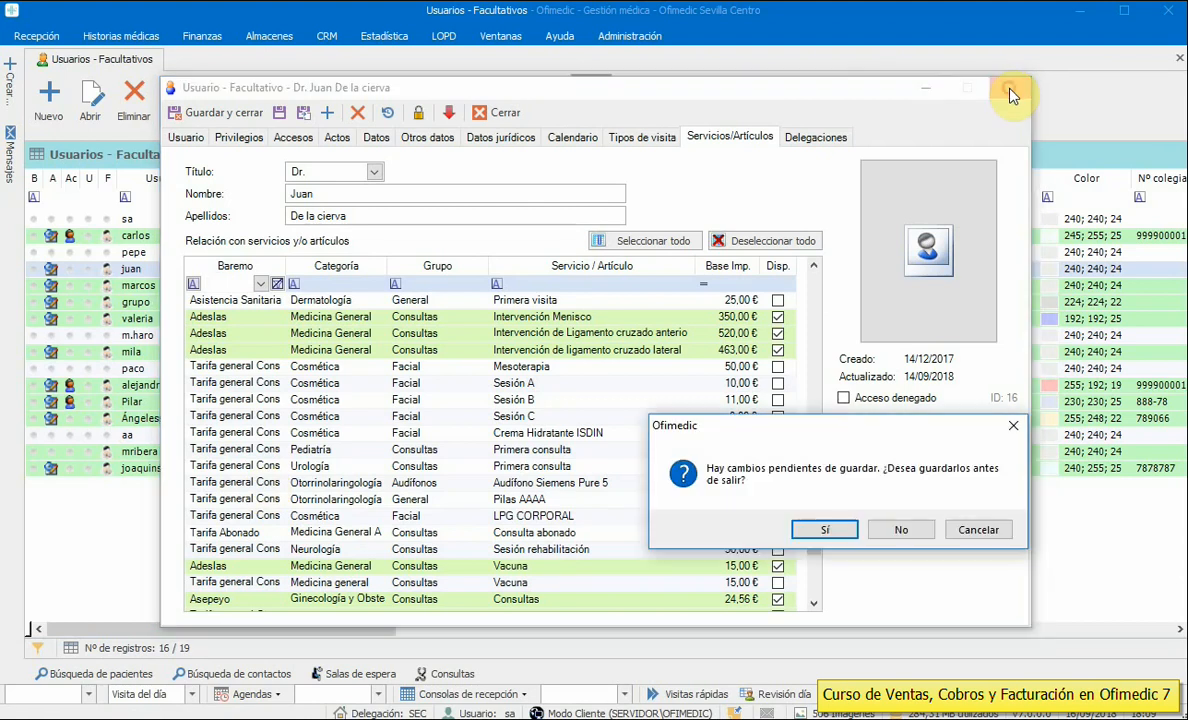
- Discard the record changes, close the users list, and open Administración > Configuración > Facturación
click(902, 530)
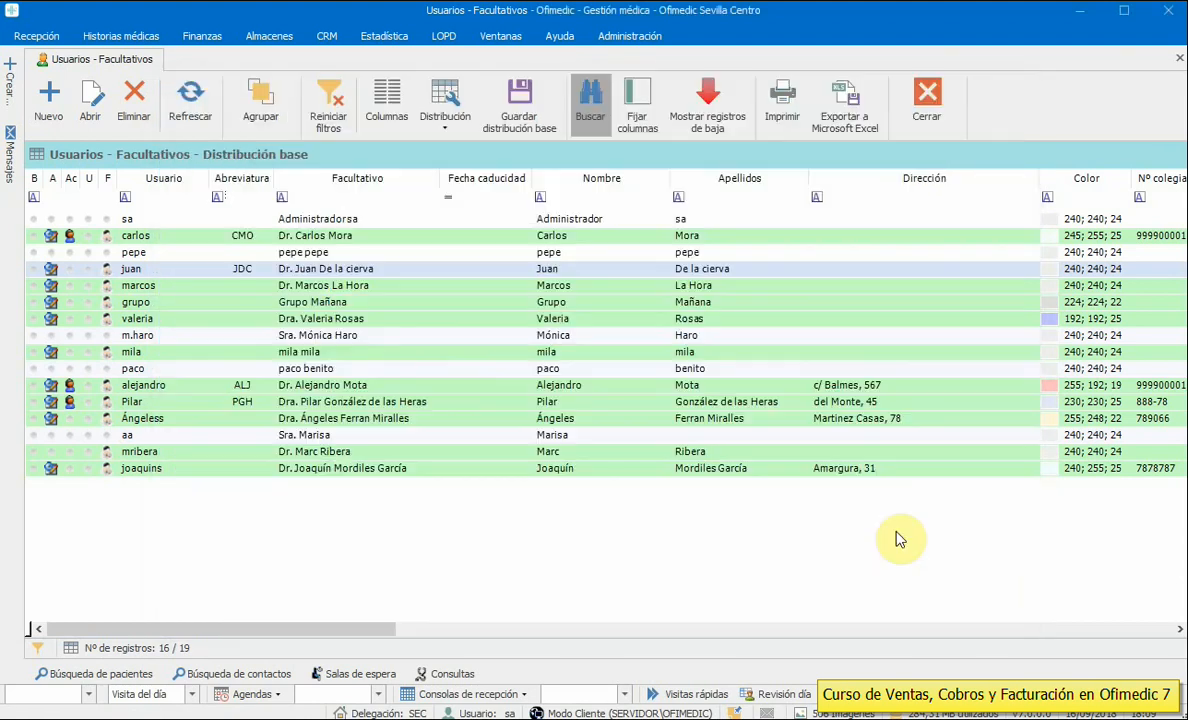
click(927, 98)
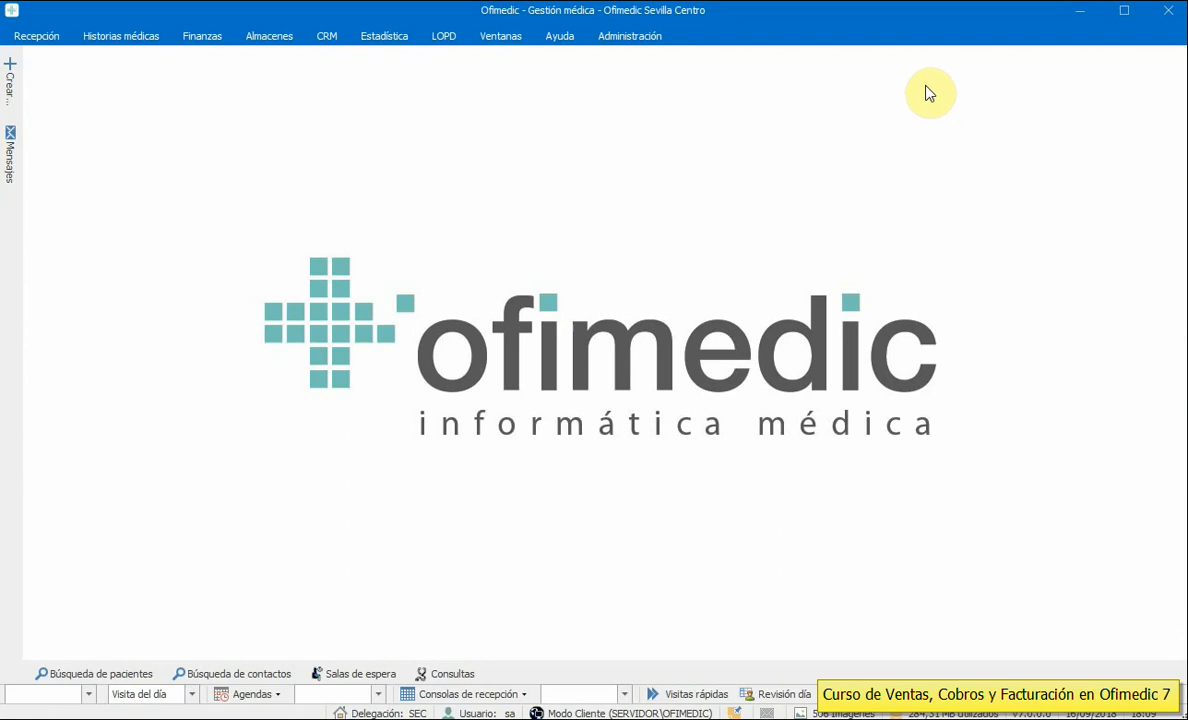
click(641, 39)
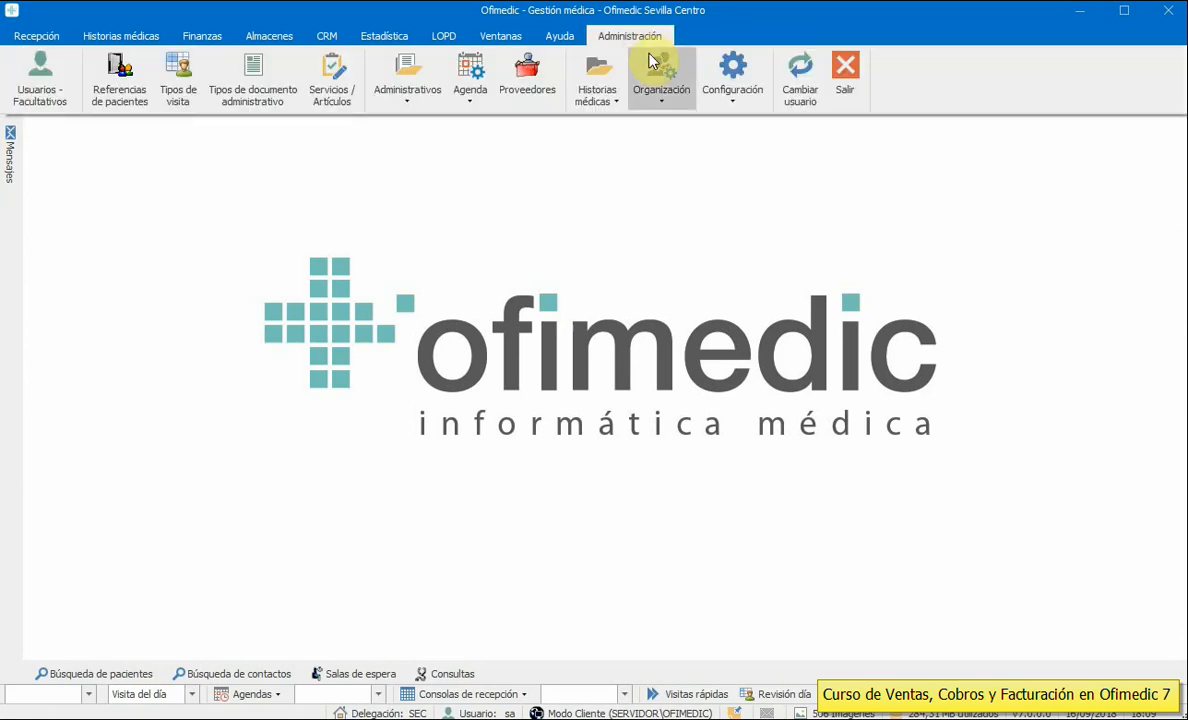
click(723, 96)
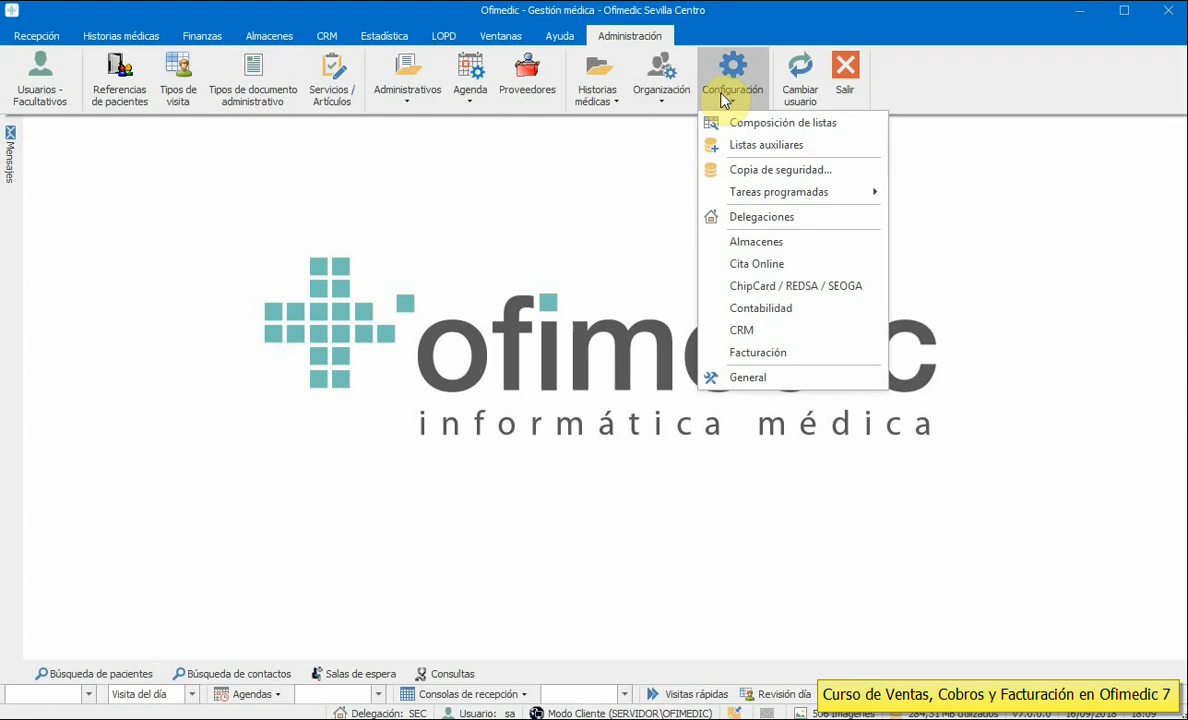
click(805, 357)
drag(788, 236, 394, 110)
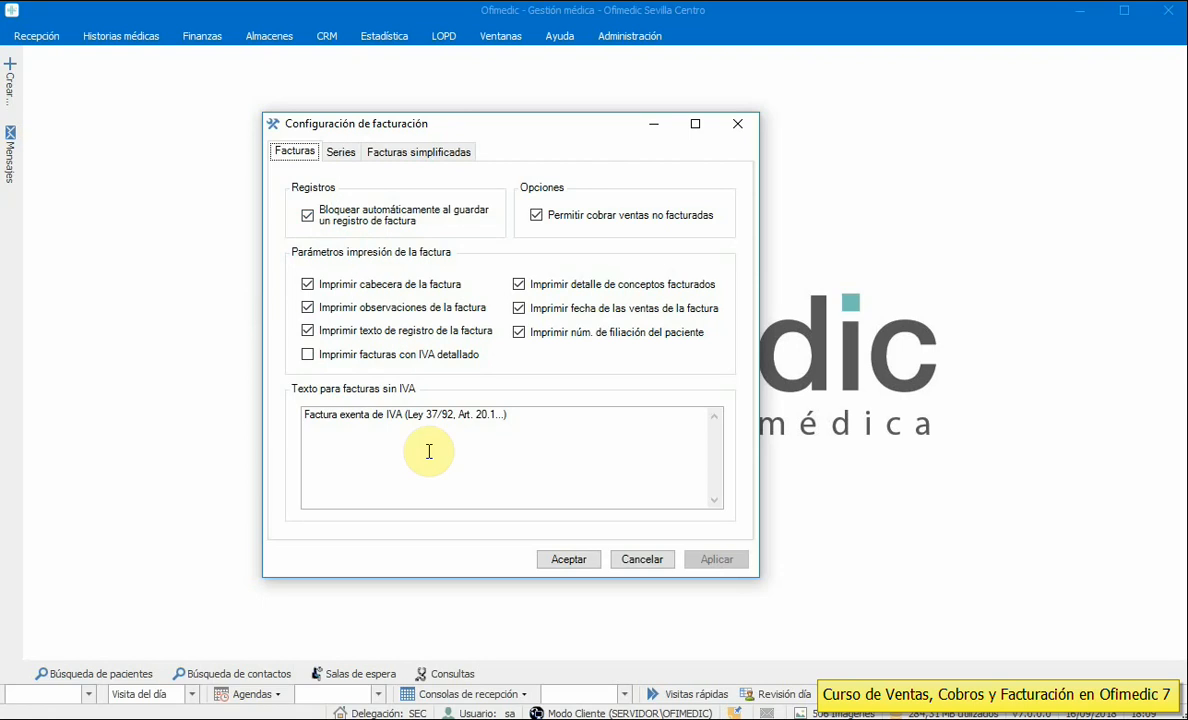
click(528, 418)
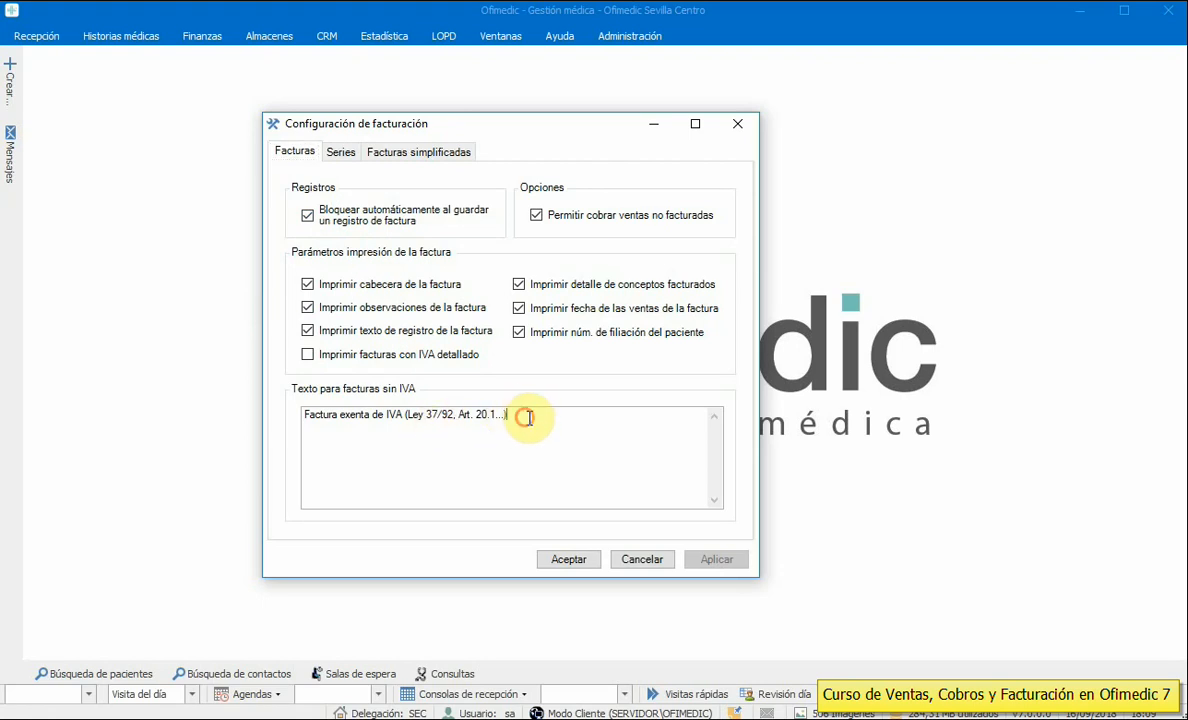
drag(528, 418, 210, 416)
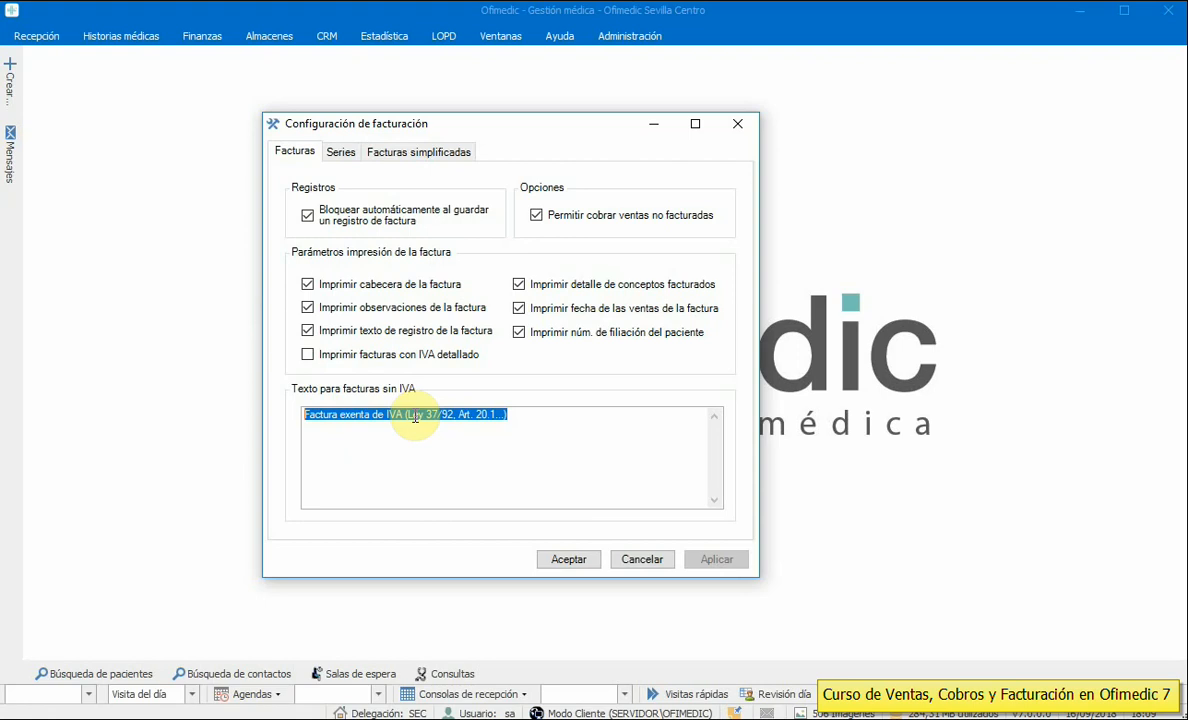
click(530, 416)
drag(530, 416, 285, 427)
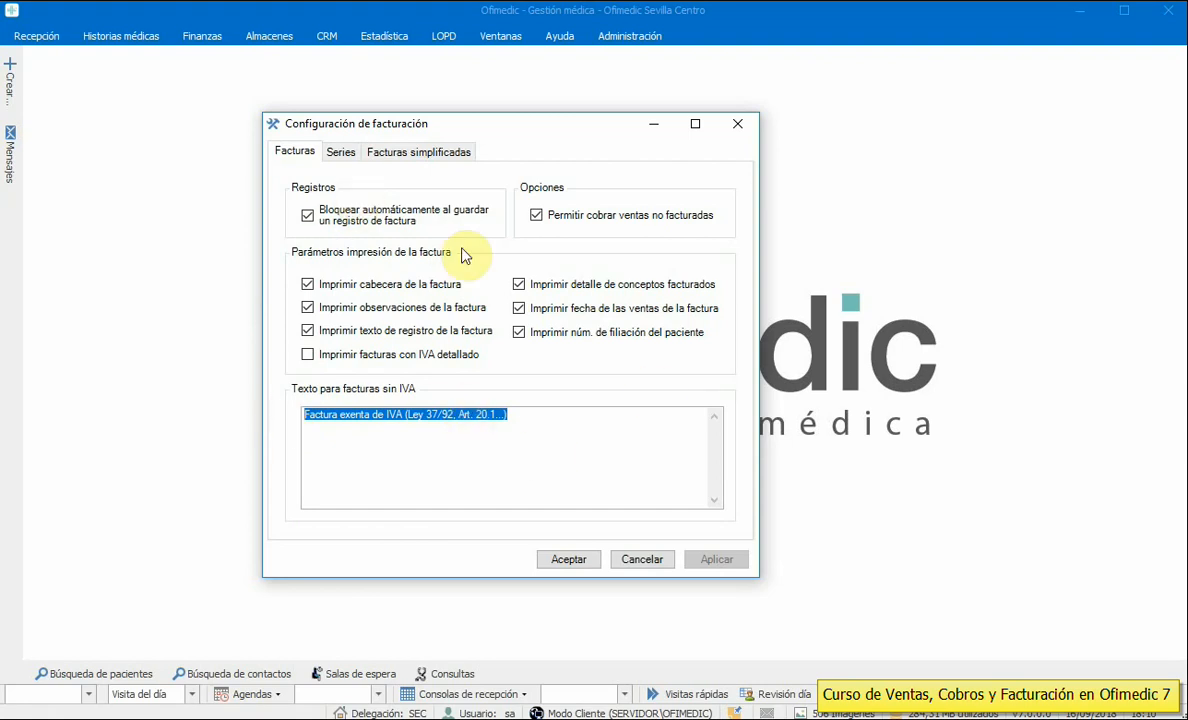
click(549, 422)
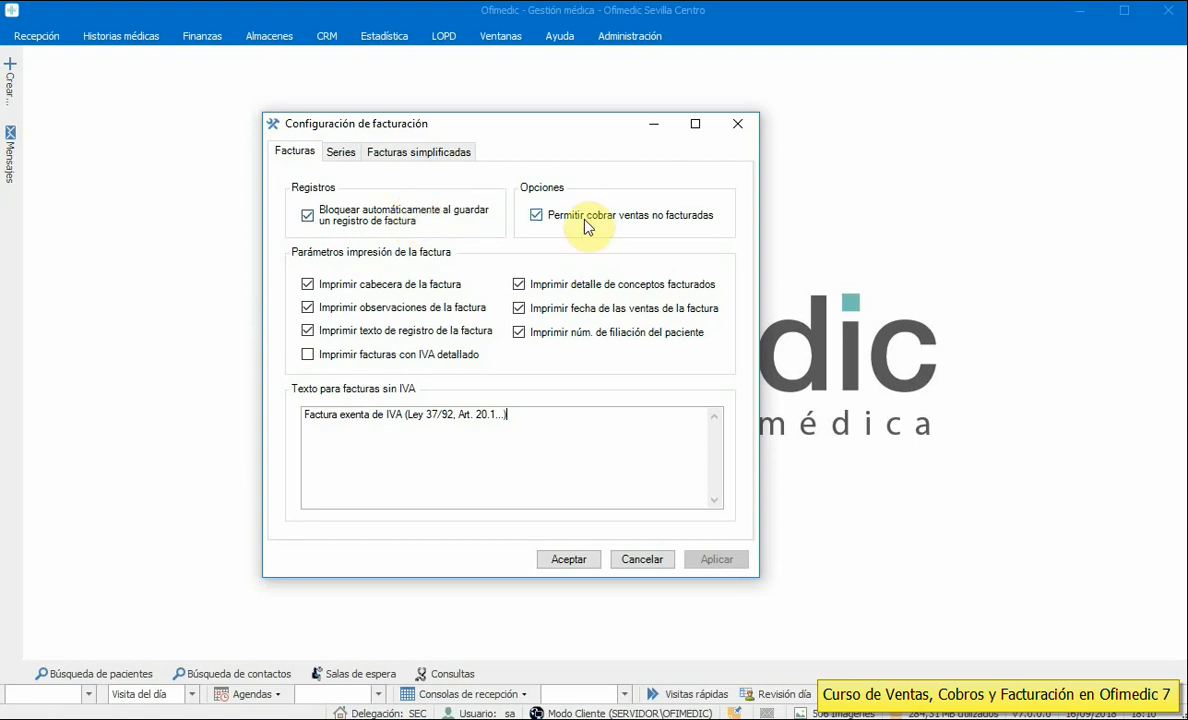
click(383, 289)
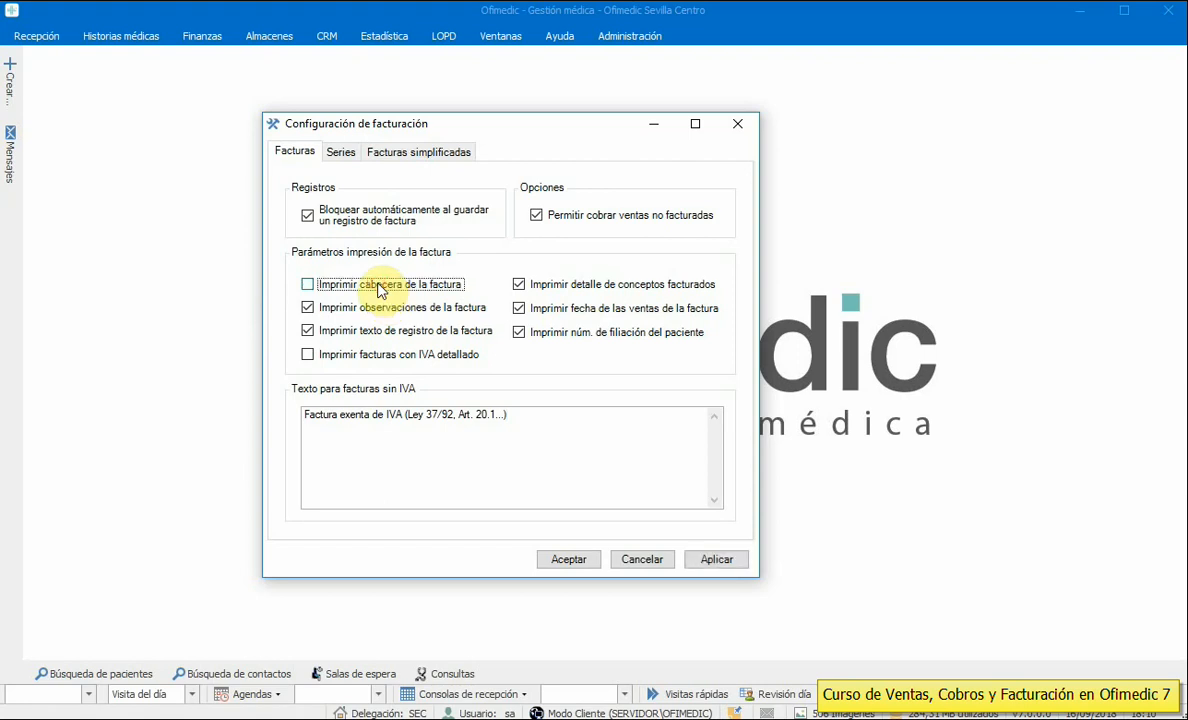
click(380, 289)
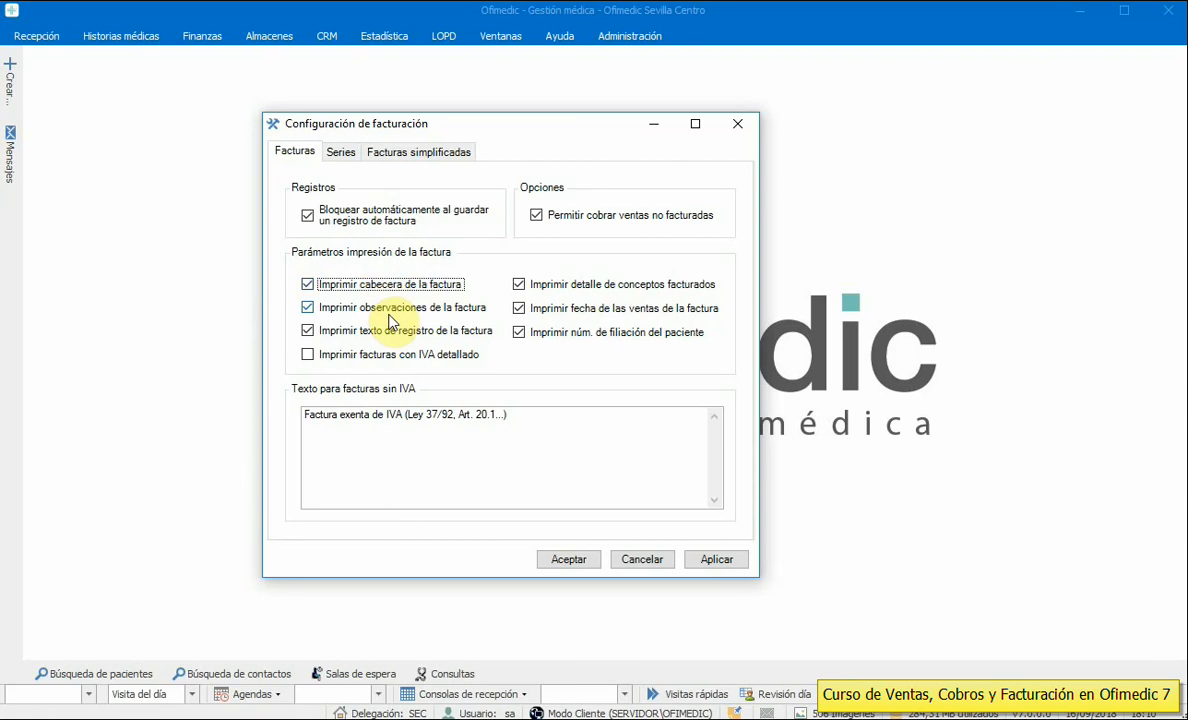
click(386, 311)
click(385, 312)
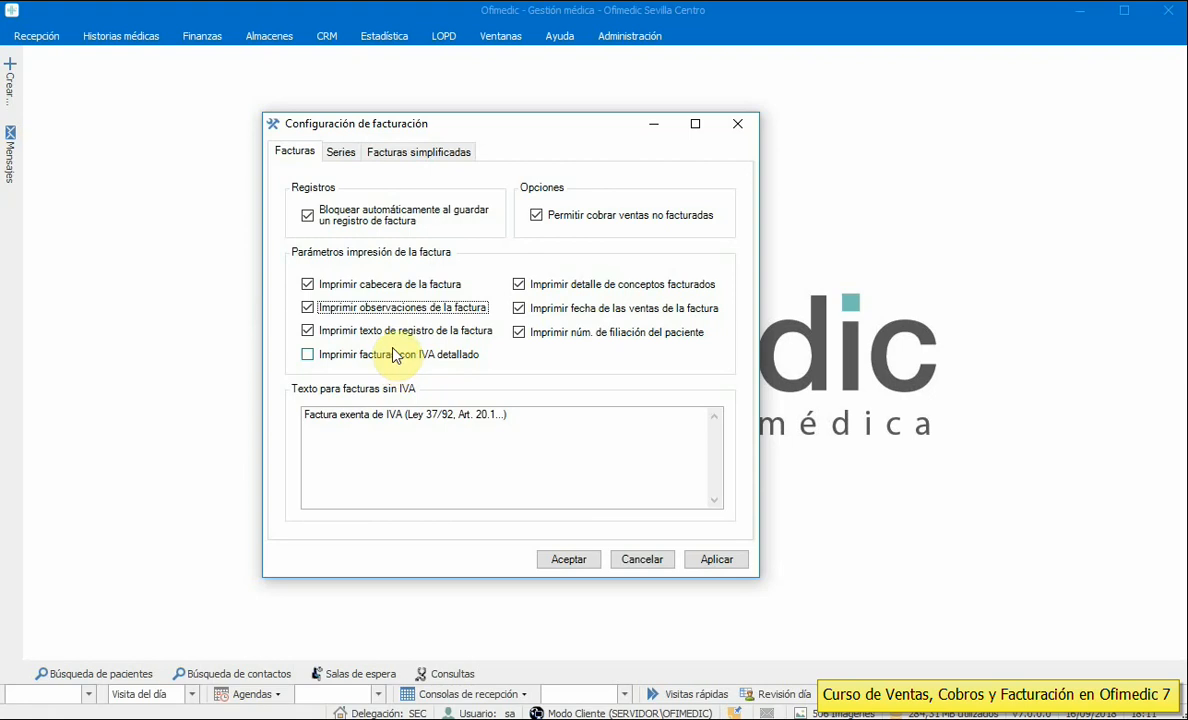
click(398, 358)
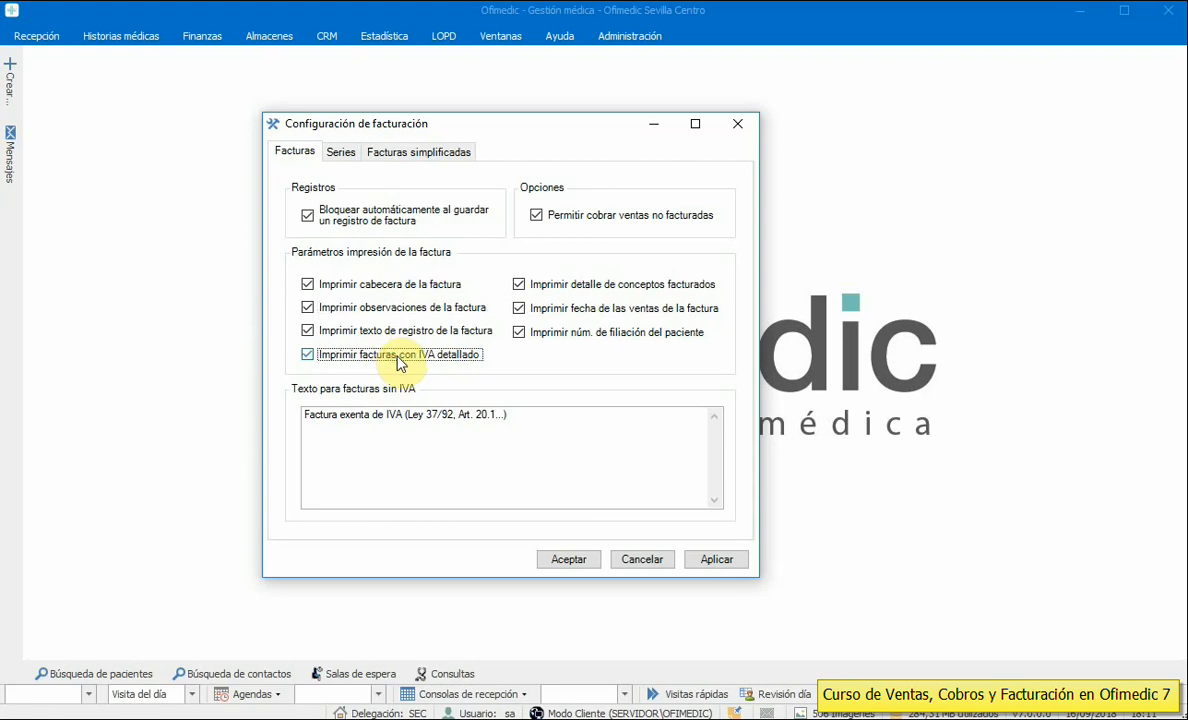
click(398, 360)
click(561, 310)
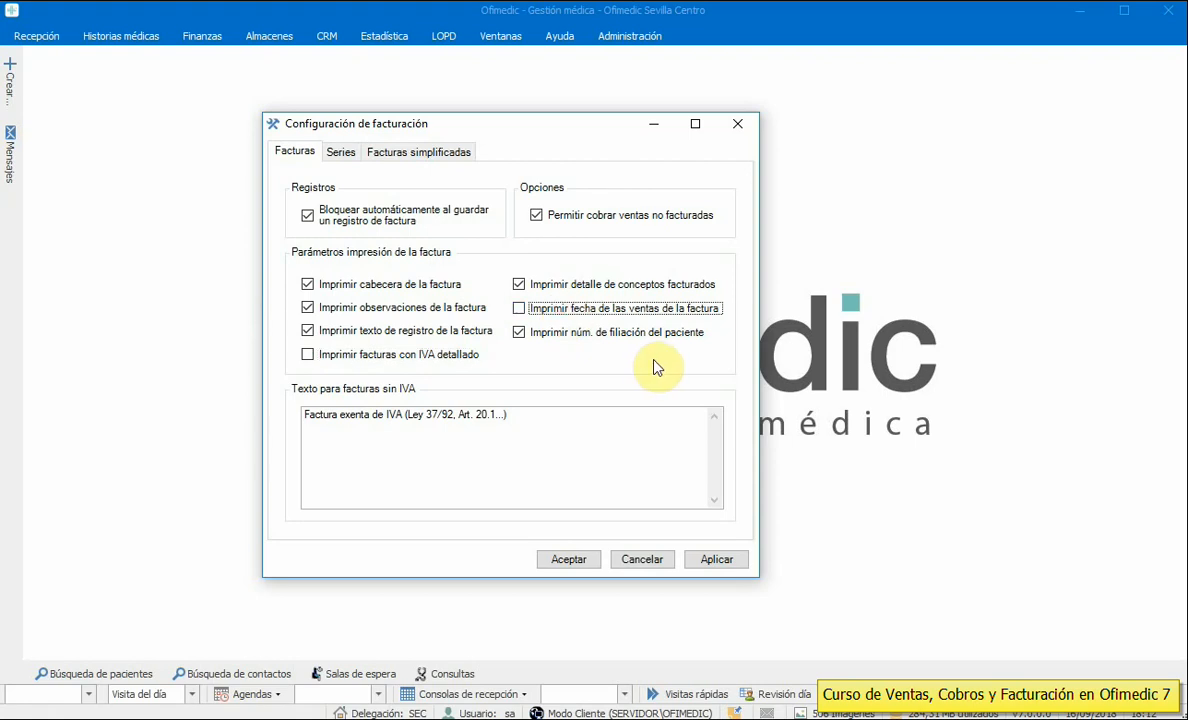
click(600, 312)
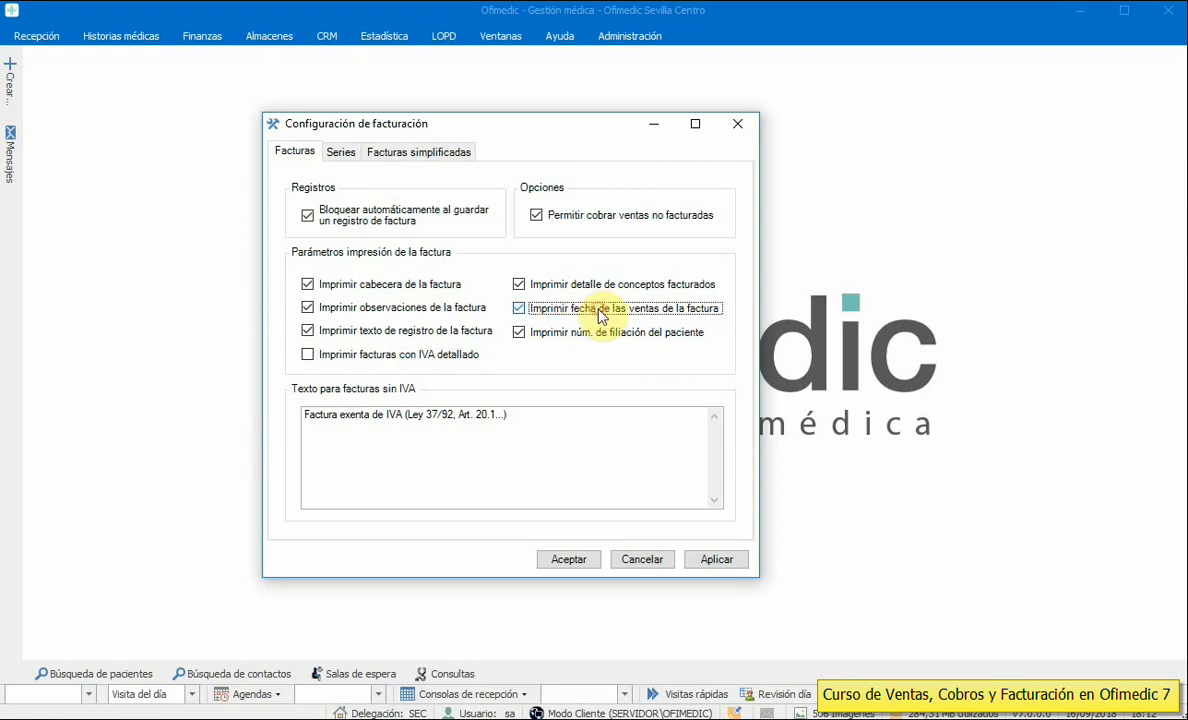
- Inspect the Sevilla series' key, counter and Ofimedic Sevilla Centro delegation, then cancel without changes
click(341, 158)
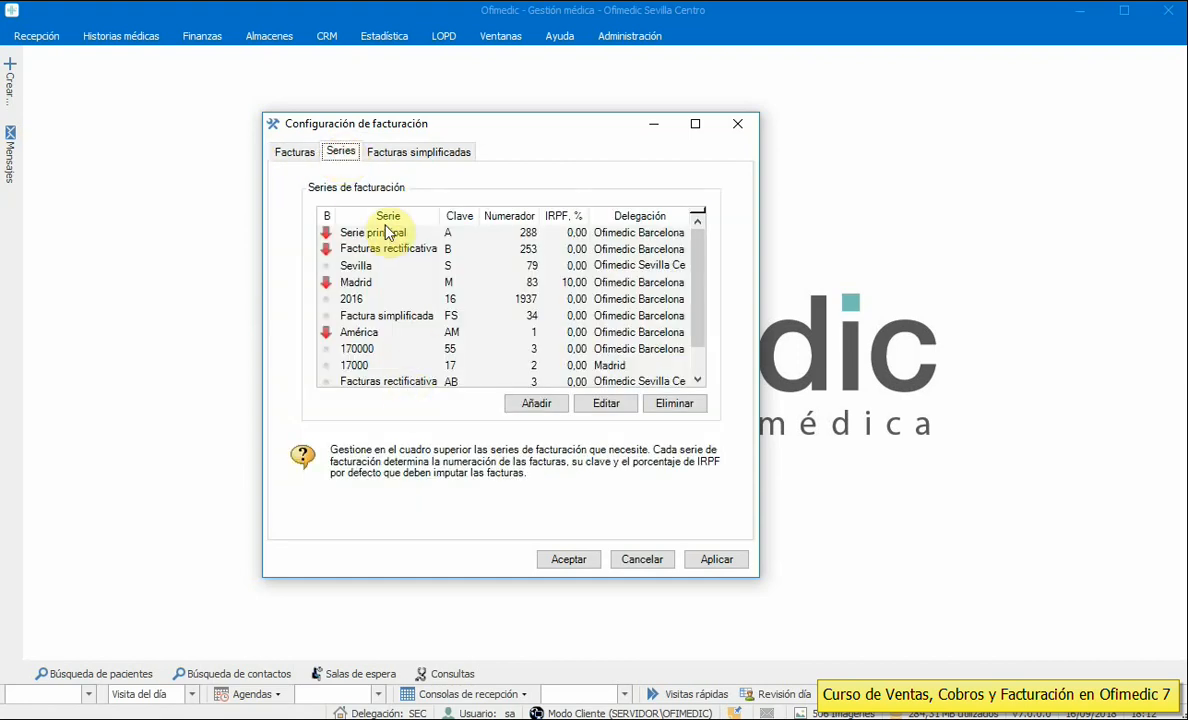
double_click(365, 277)
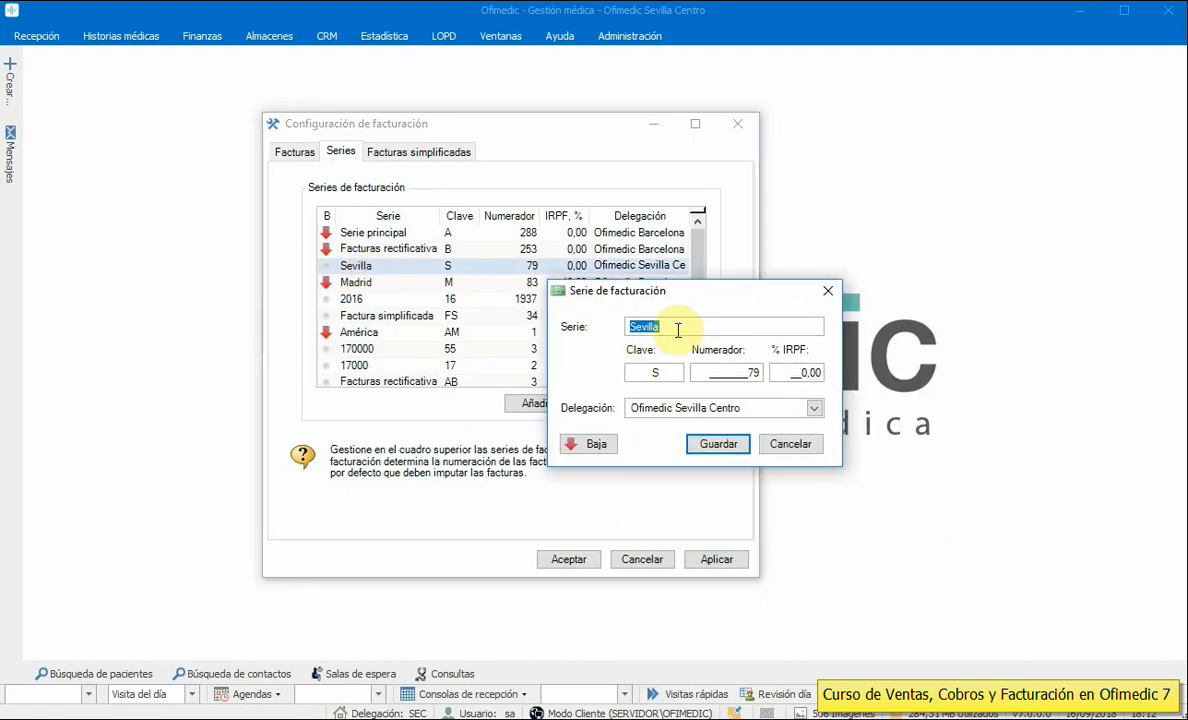
click(728, 373)
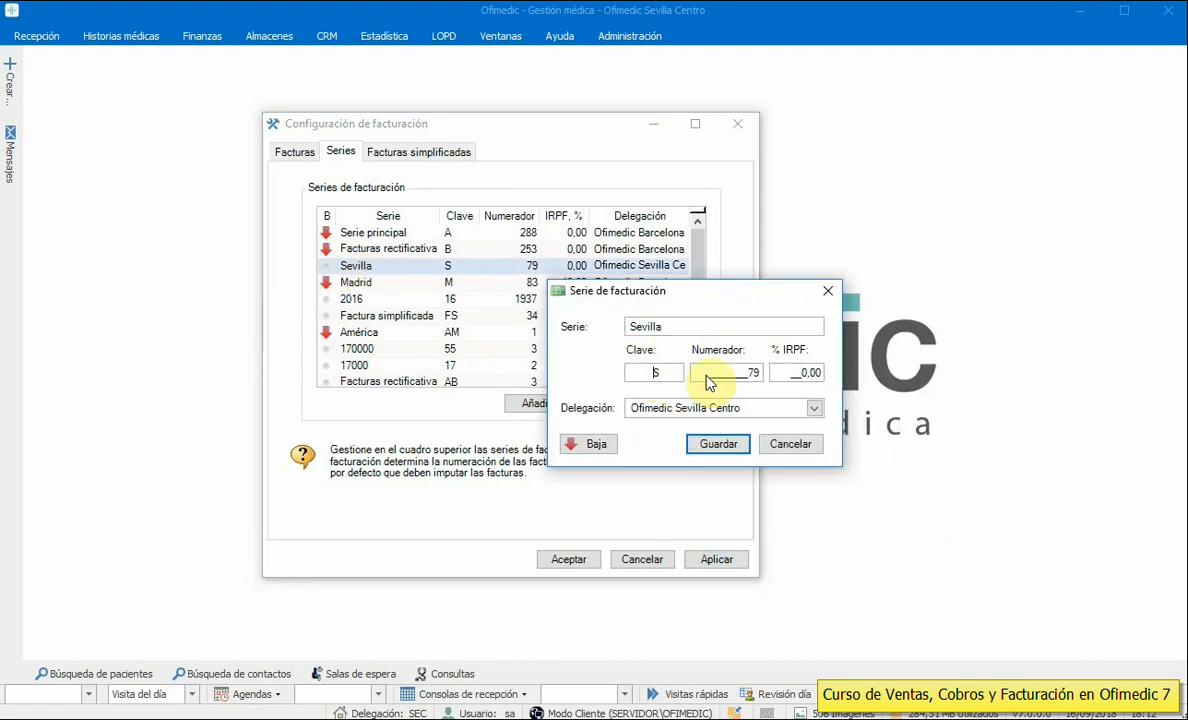
drag(705, 375, 825, 373)
click(815, 409)
click(800, 409)
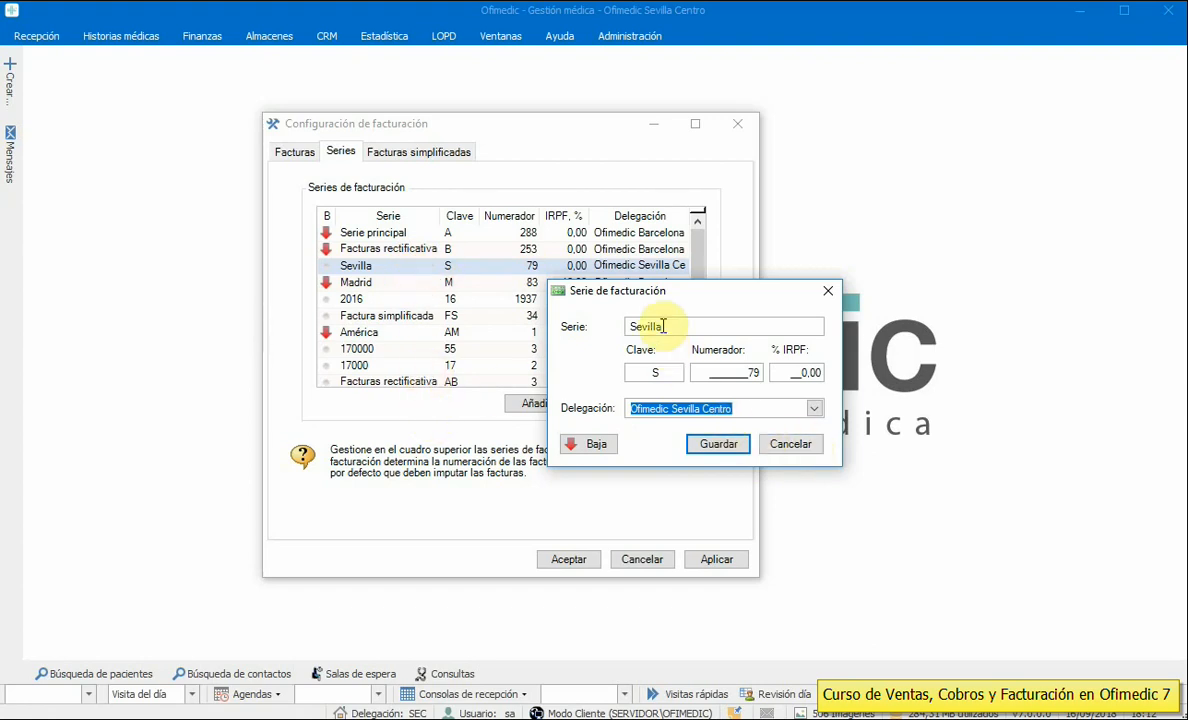
click(669, 371)
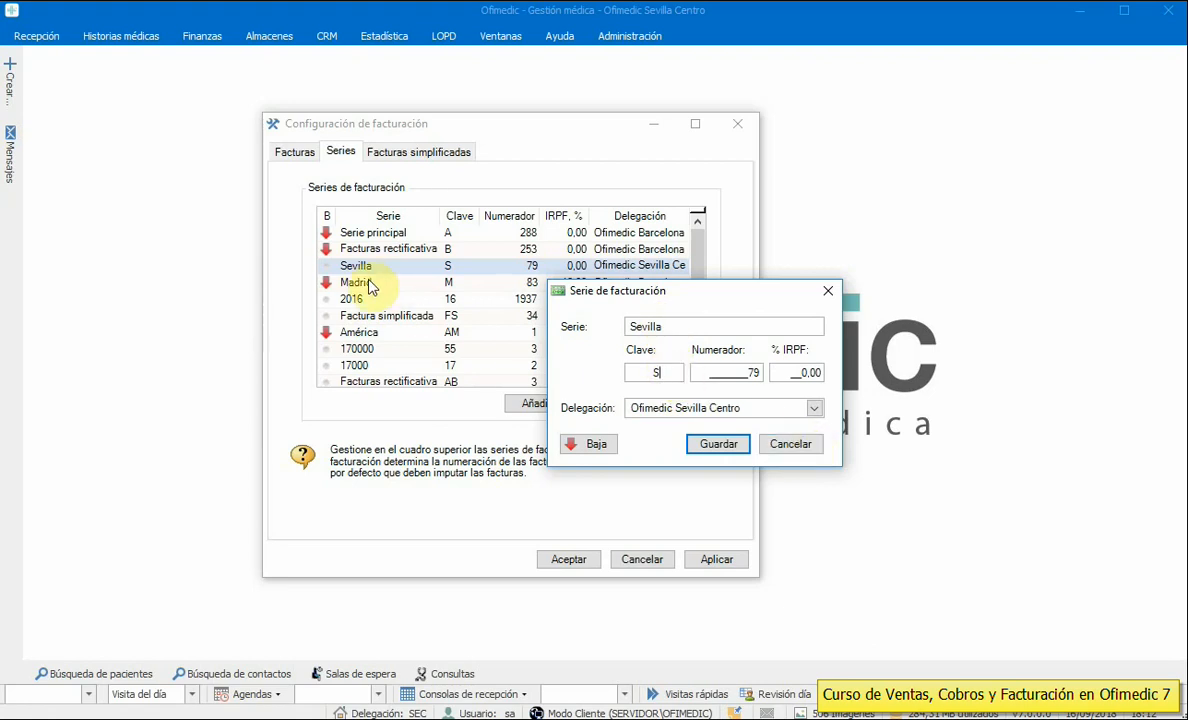
click(800, 446)
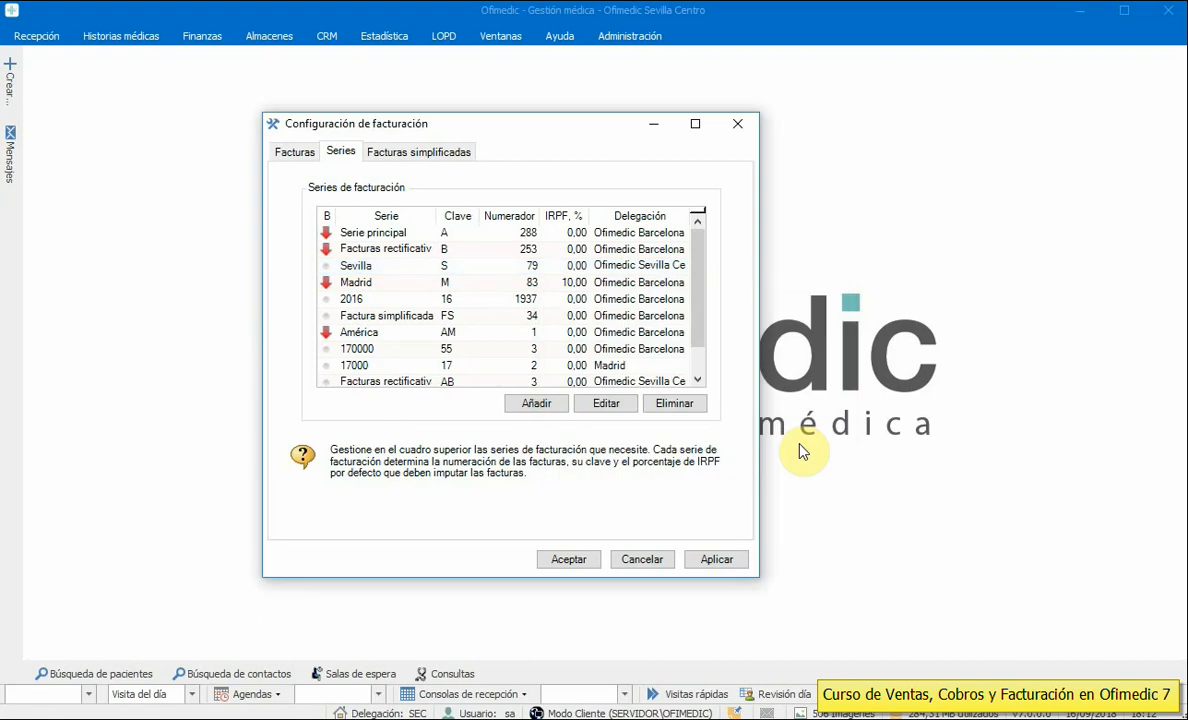
click(420, 153)
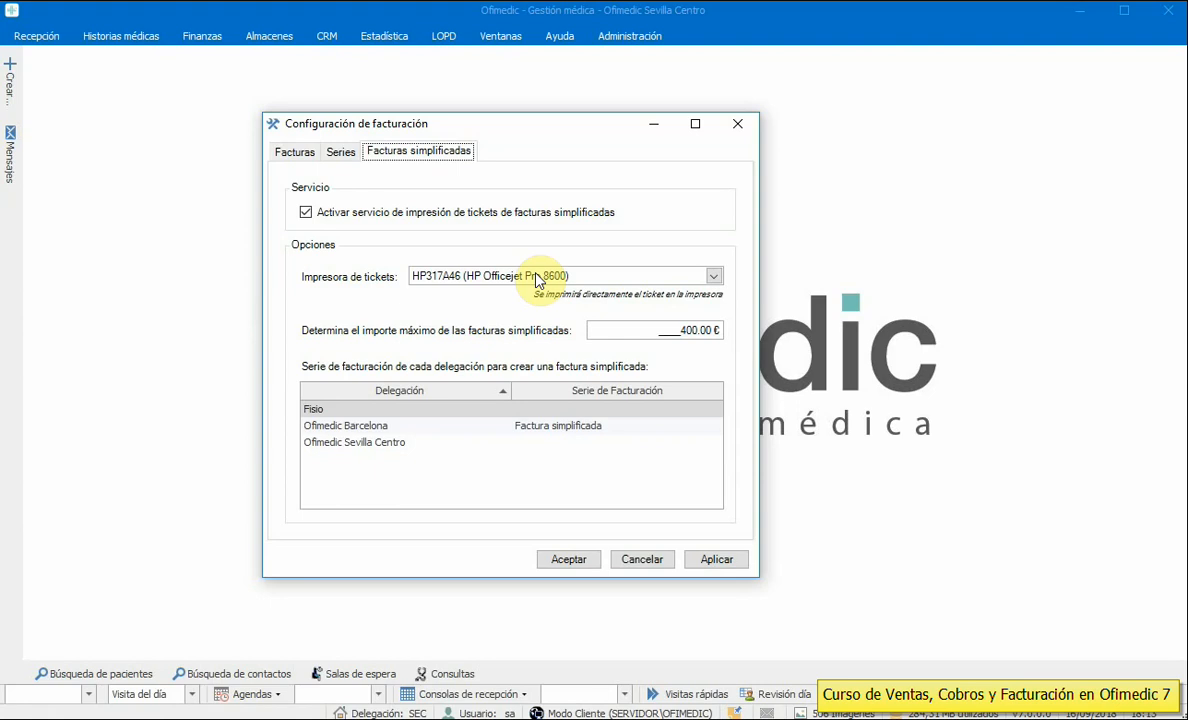
- Review the 400.00 € maximum and Barcelona's Factura simplificada series, then cancel the configuration
drag(651, 329, 751, 331)
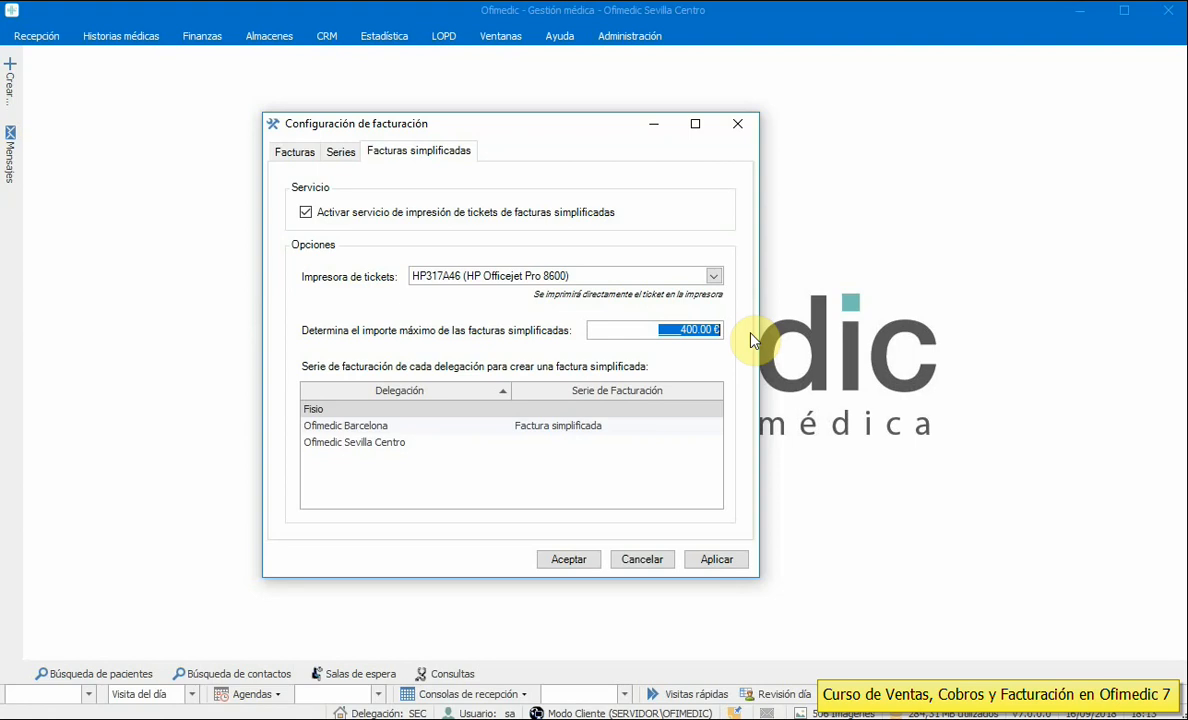
click(445, 423)
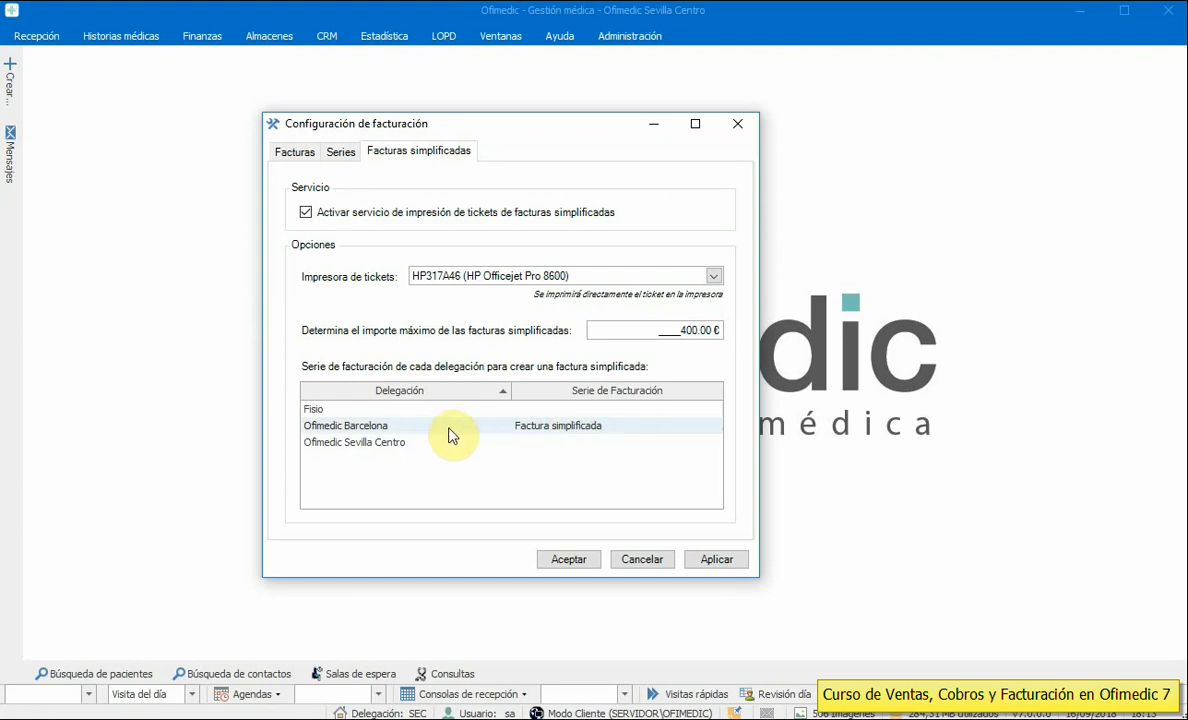
click(557, 432)
click(558, 432)
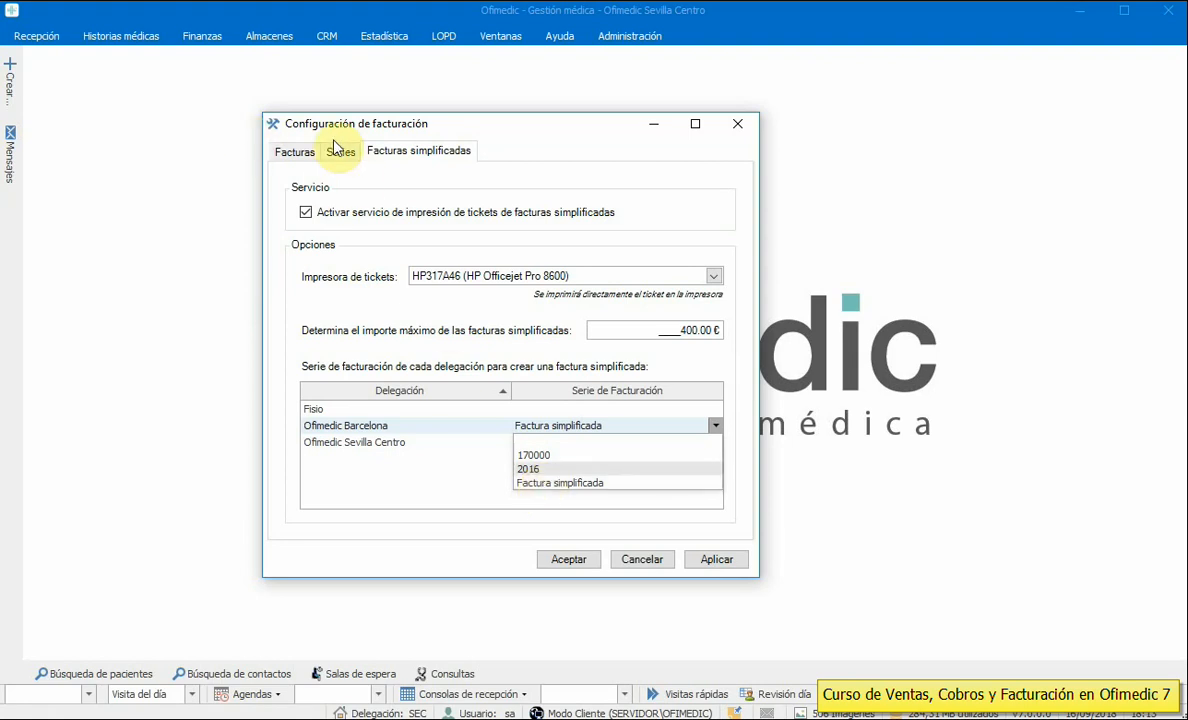
click(458, 430)
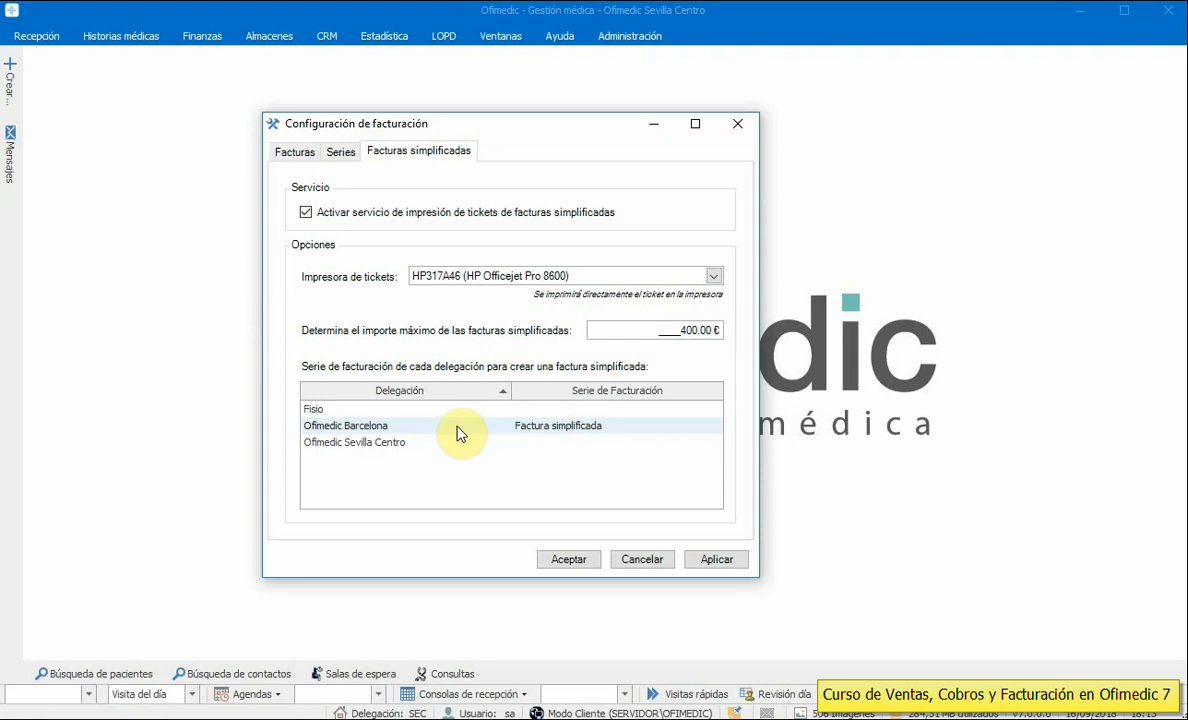
click(641, 559)
click(632, 40)
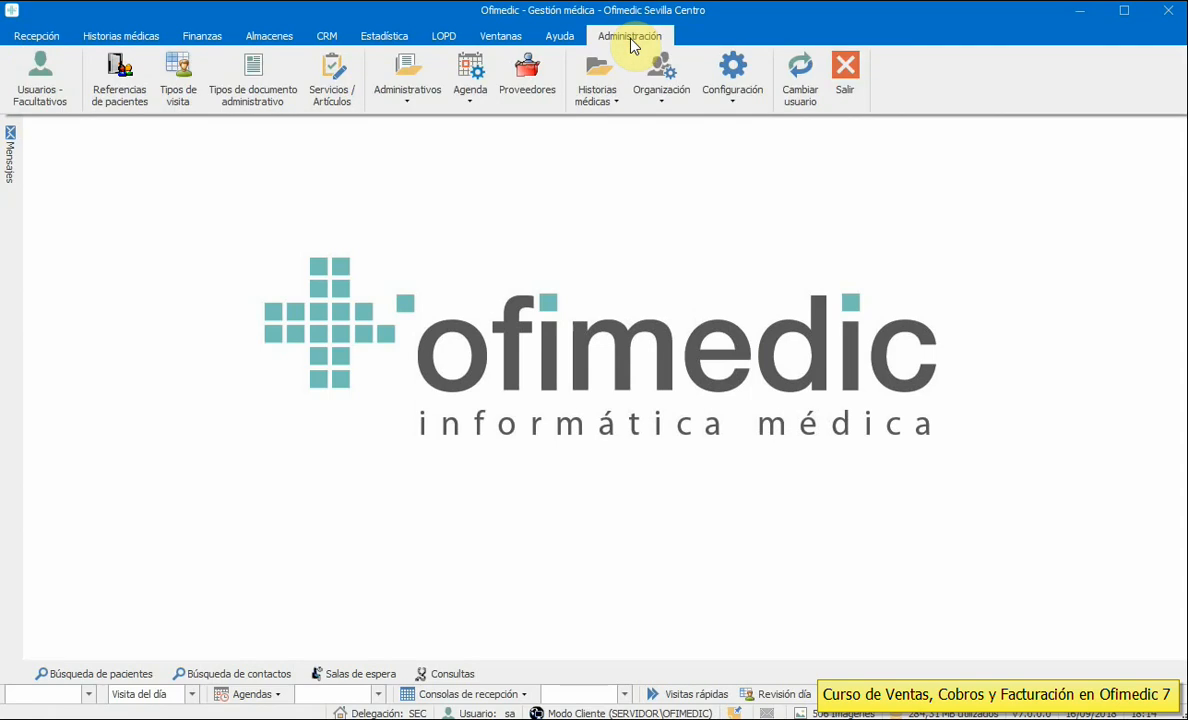
click(766, 356)
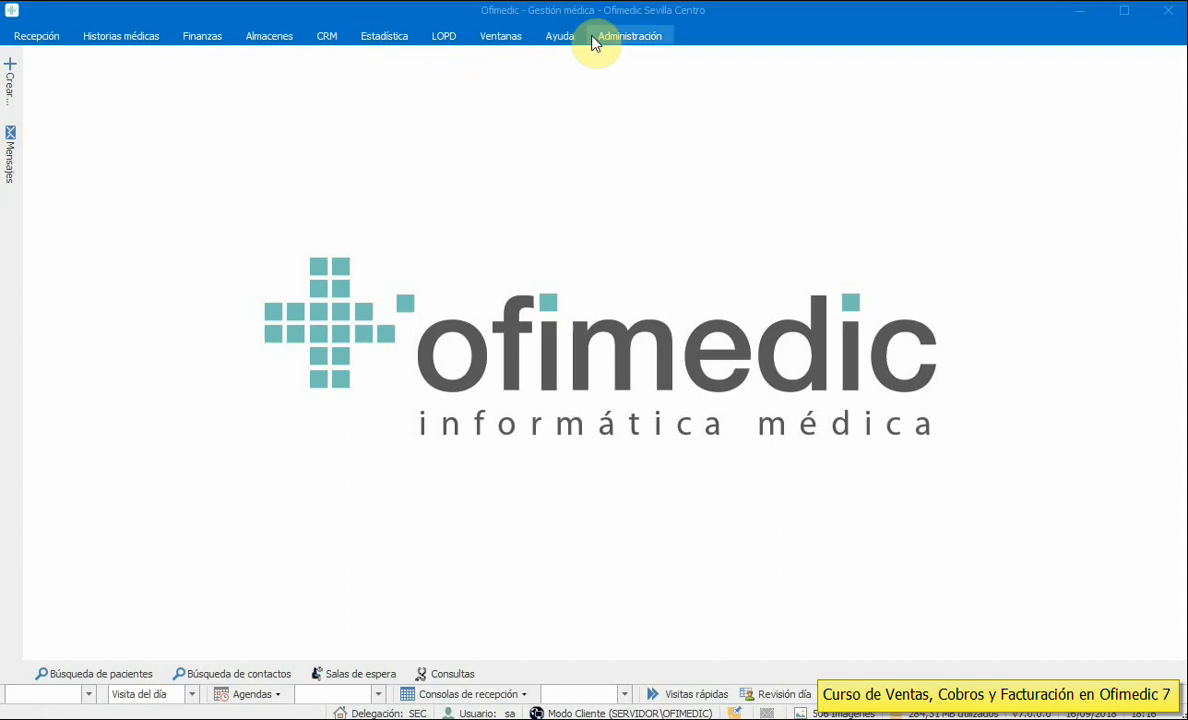
click(620, 42)
click(413, 97)
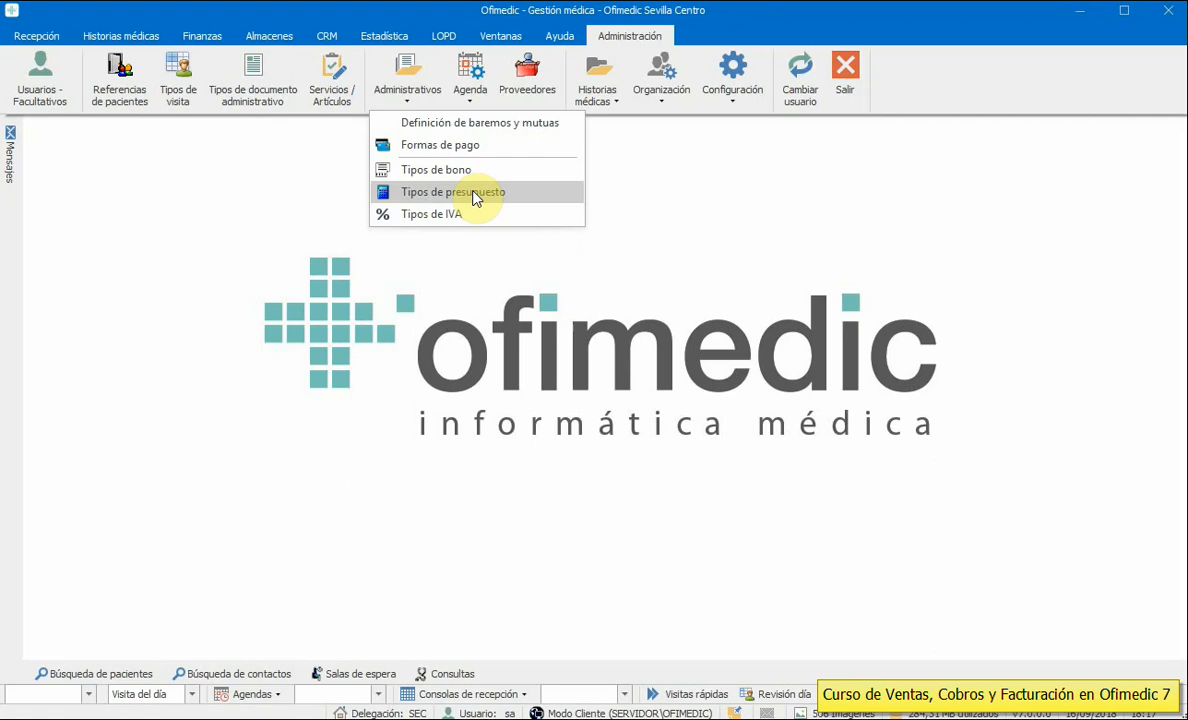
click(243, 259)
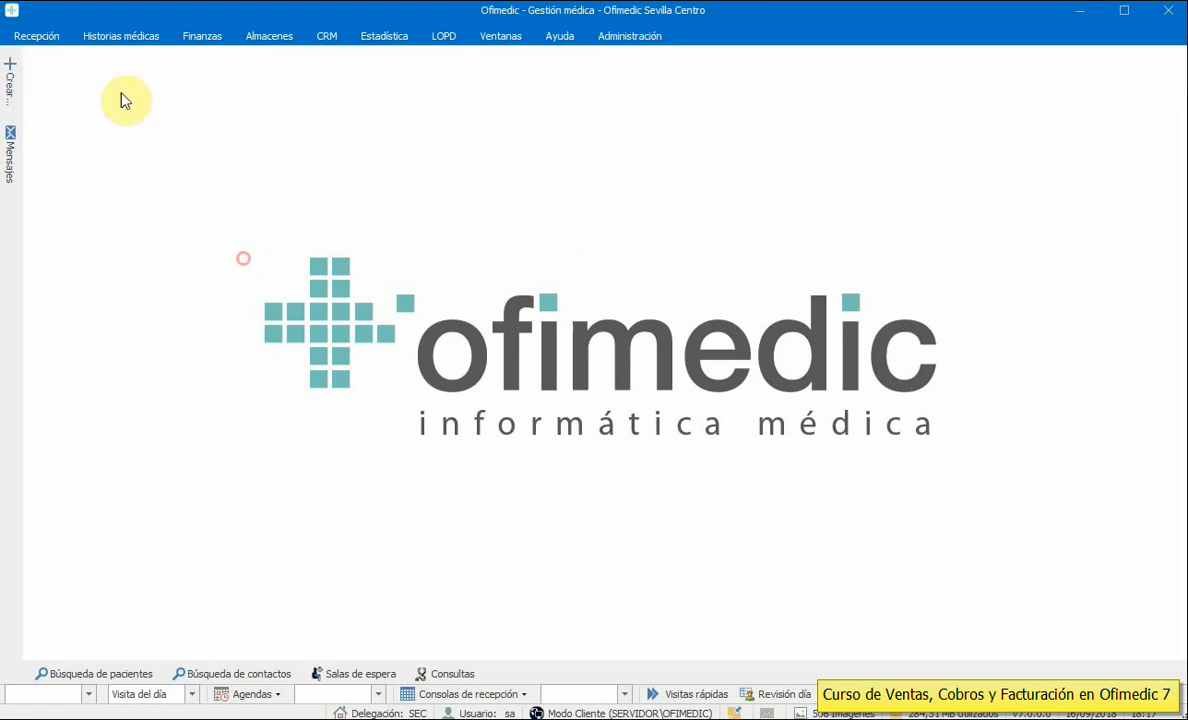
- Open the Ofimedic Sevilla Centro agenda on Monday 17 September
click(43, 42)
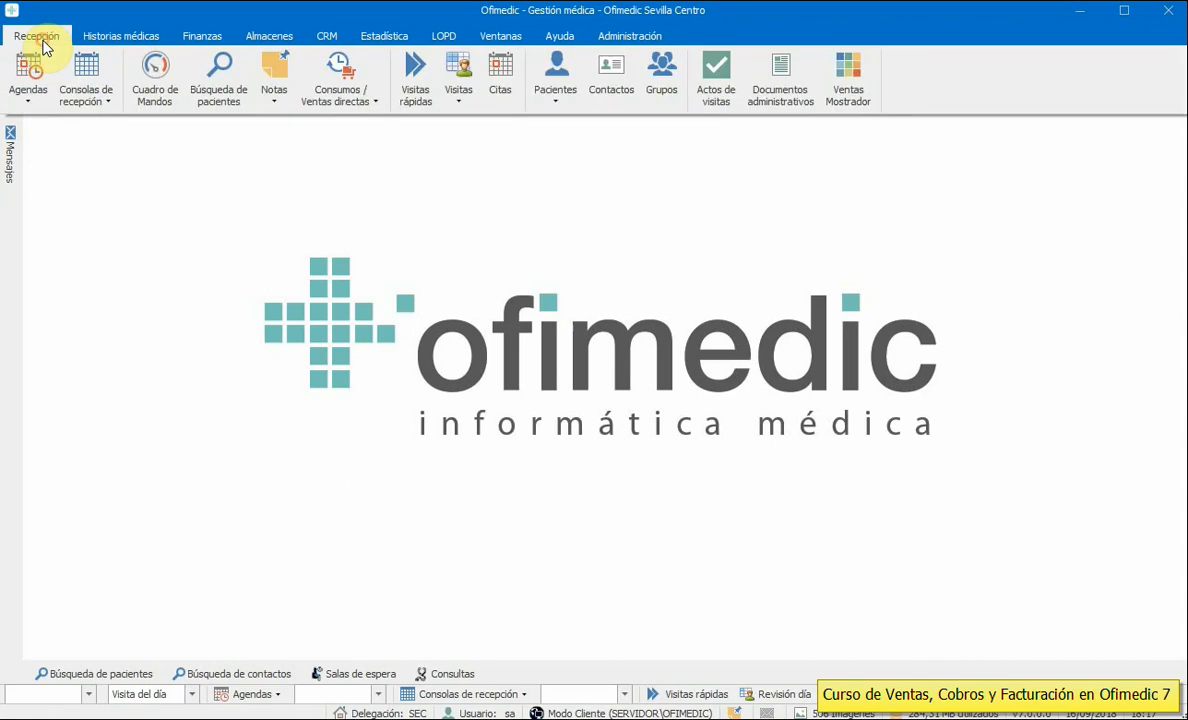
click(33, 97)
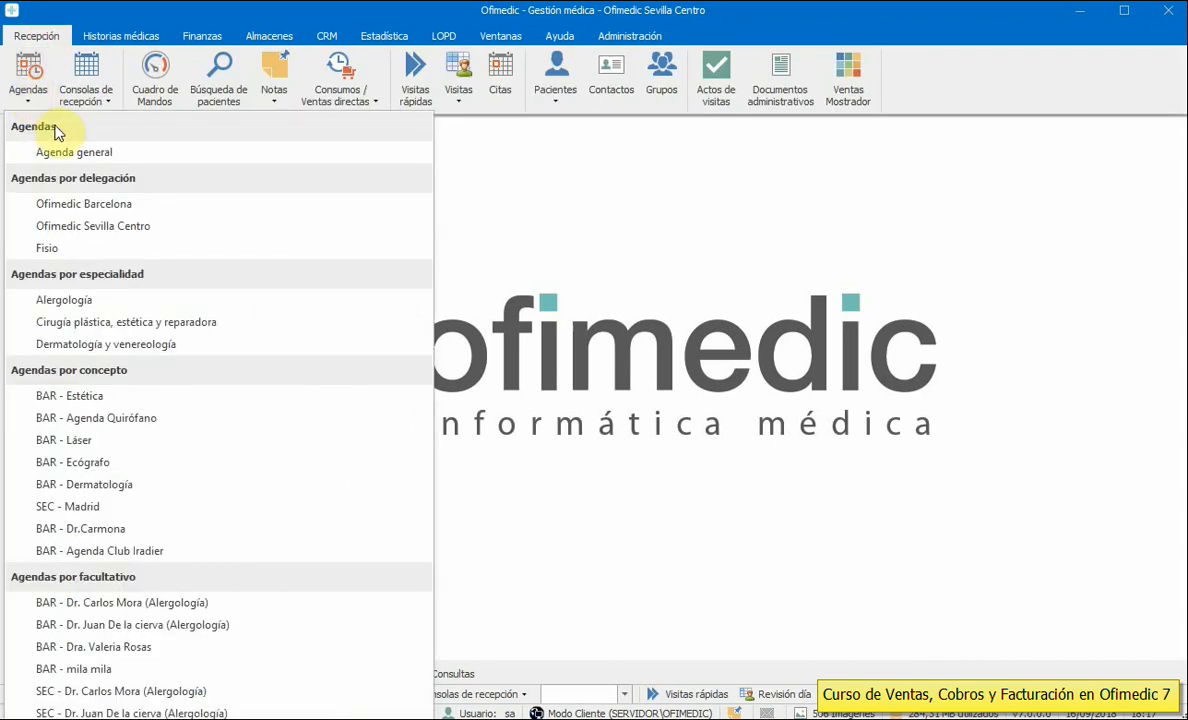
click(98, 226)
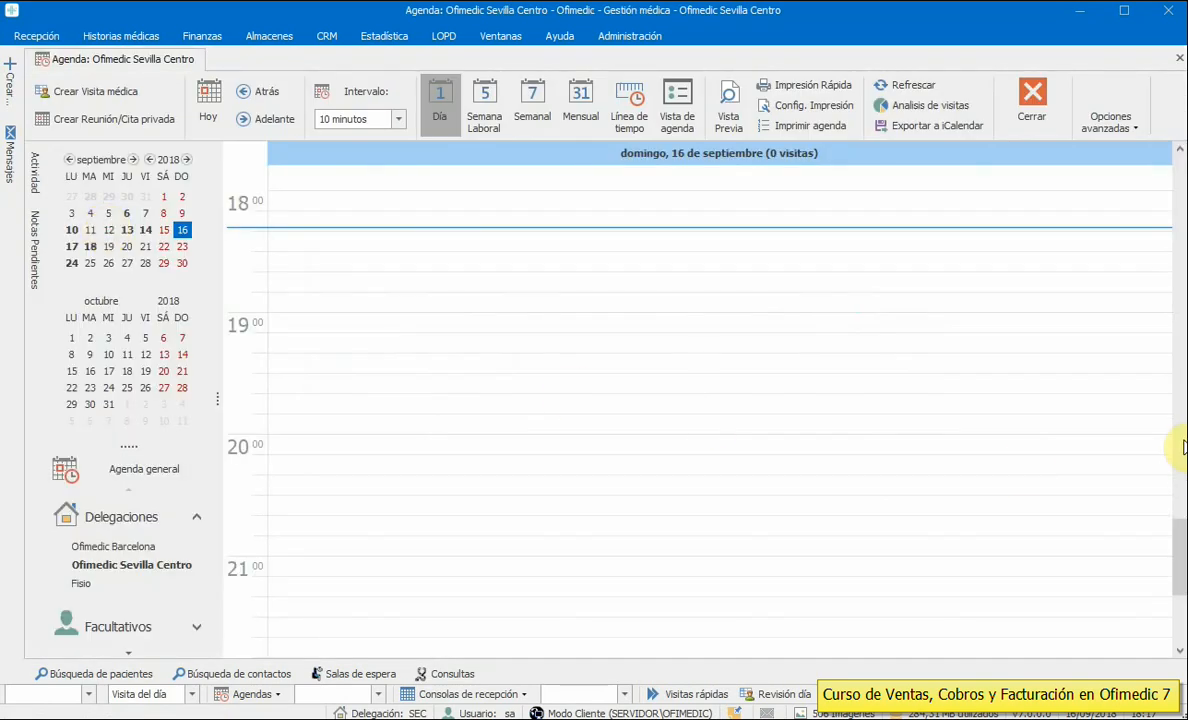
drag(1172, 560, 1175, 442)
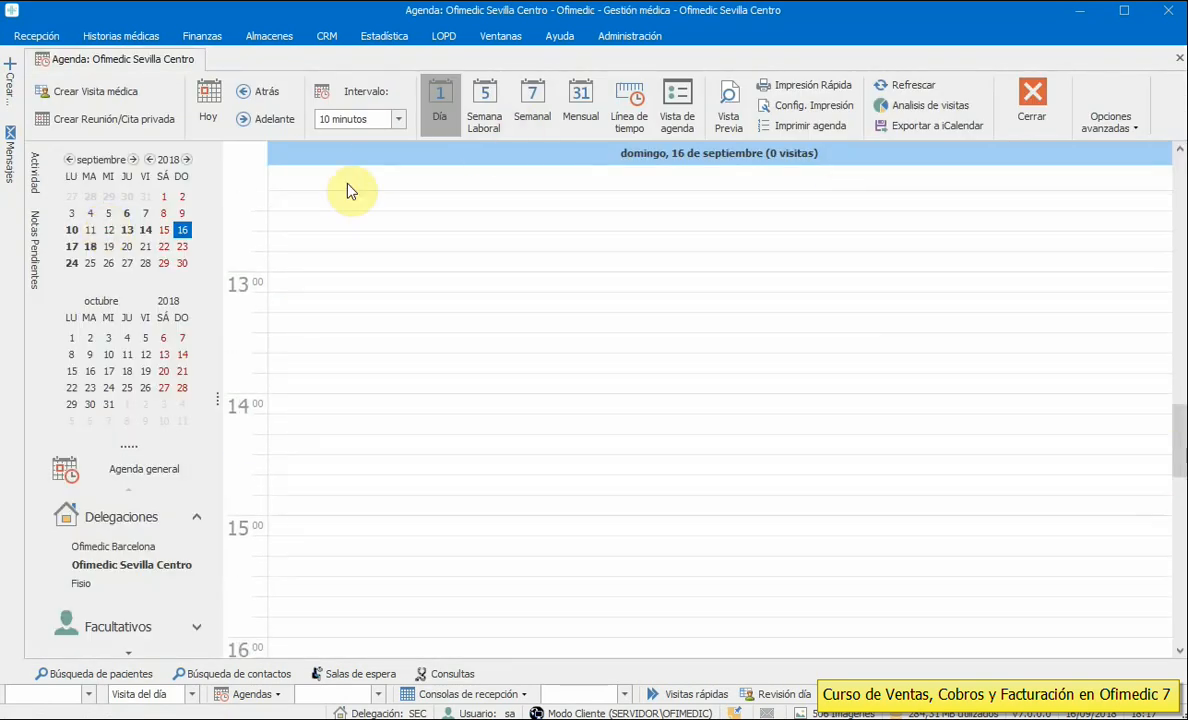
click(71, 247)
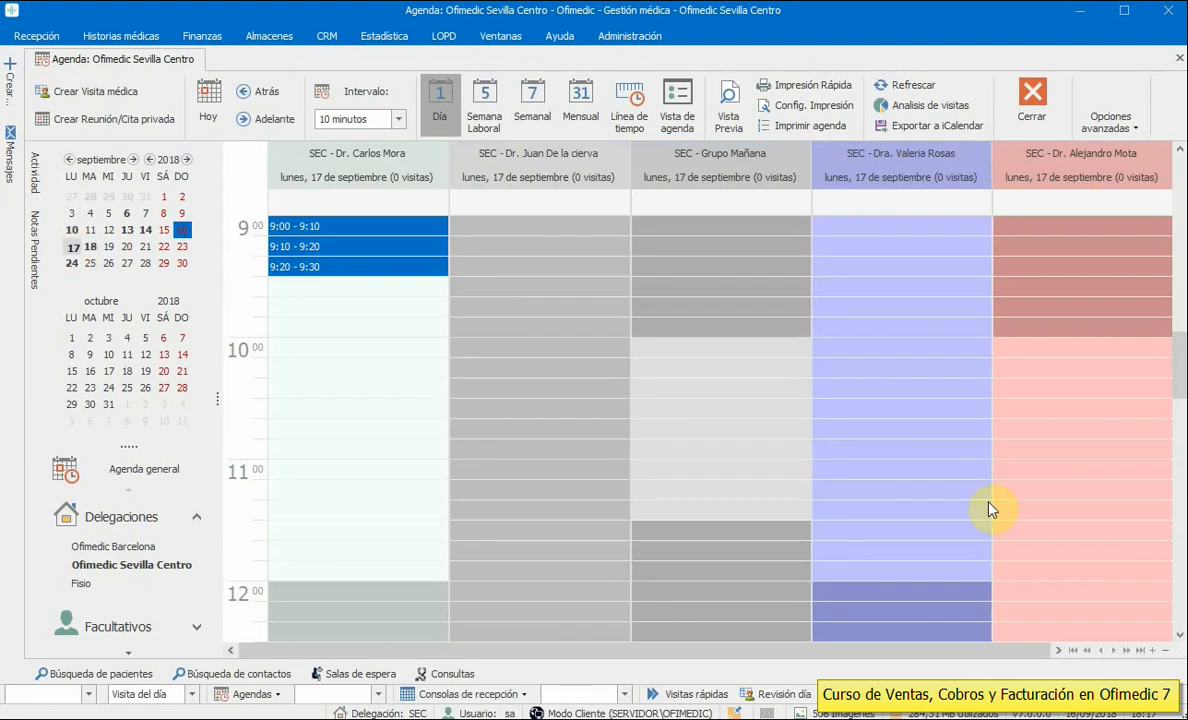
- Start a new visit in the first doctor's 9:00–9:10 slot
mouse_move(1179, 346)
mouse_down()
mouse_move(1178, 310)
mouse_move(1179, 340)
mouse_up()
click(331, 410)
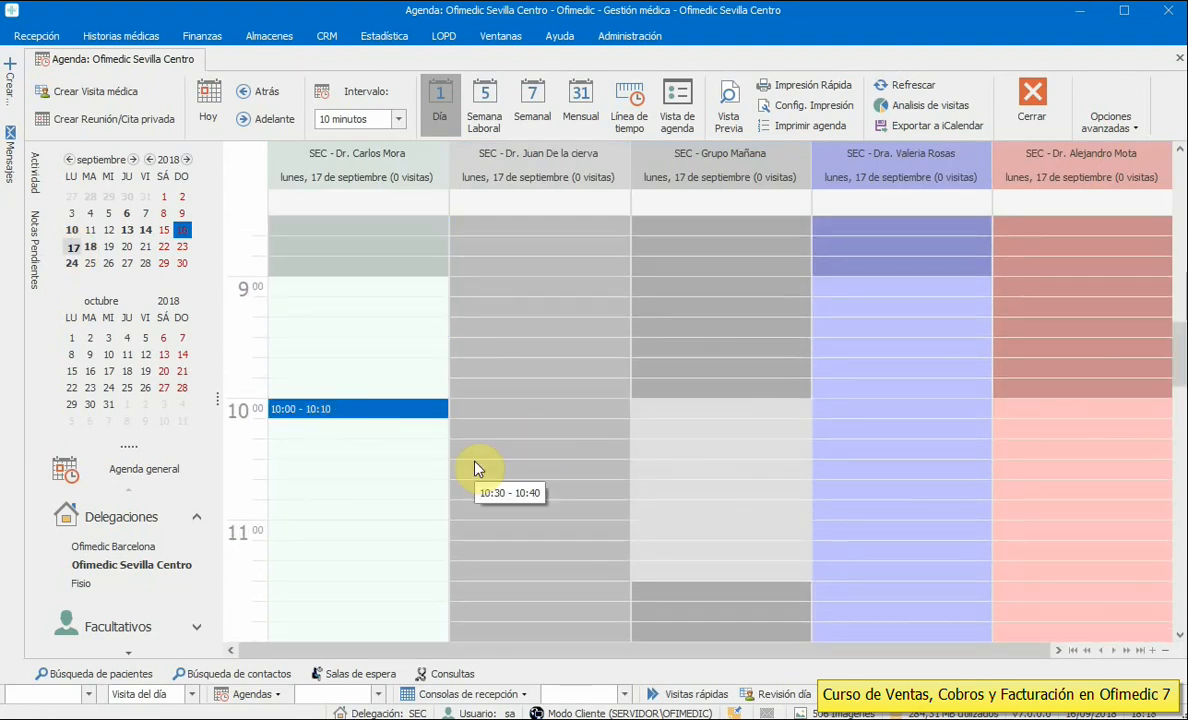
mouse_move(352, 360)
mouse_down()
mouse_move(352, 339)
mouse_move(642, 337)
mouse_move(718, 444)
mouse_up()
click(312, 289)
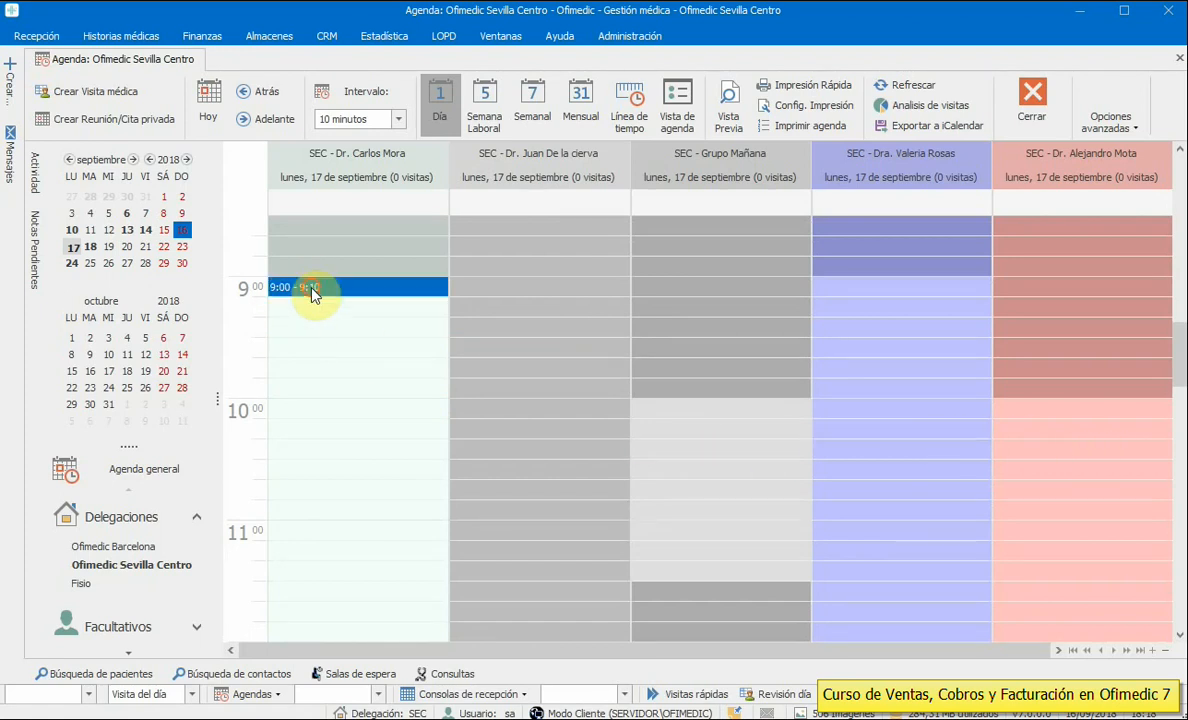
double_click(333, 290)
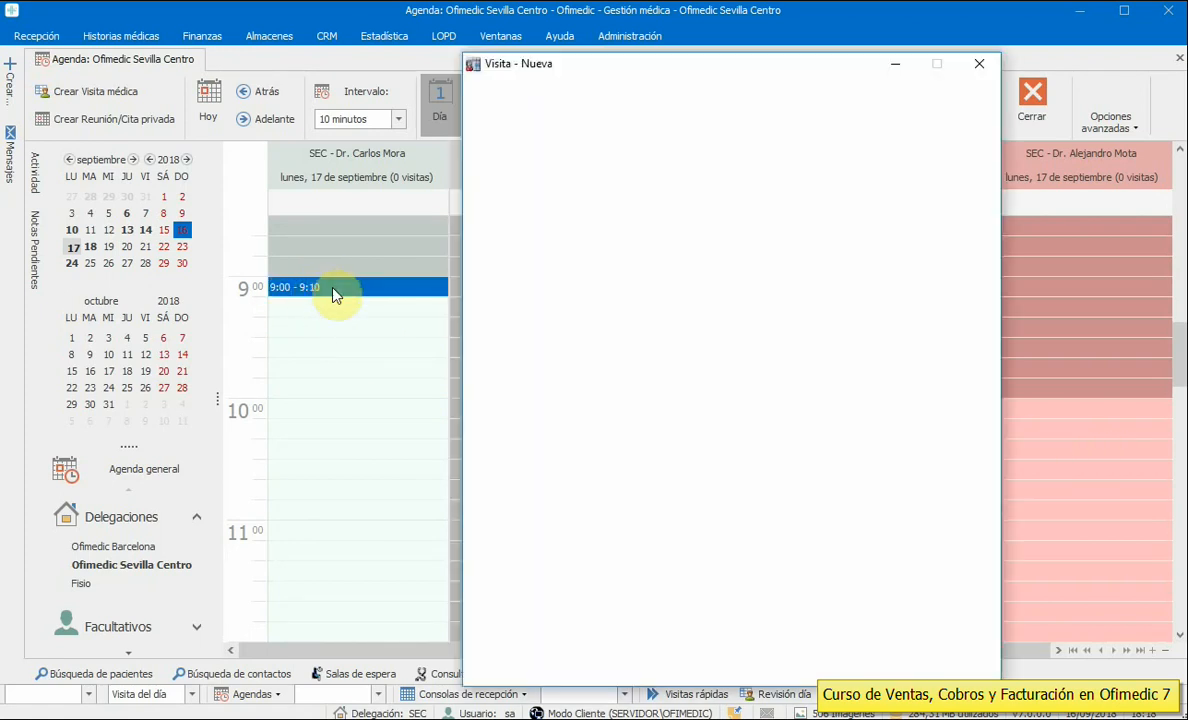
- Look up the patient in the Pacientes list filtered by Saldo 0, then close the list
drag(612, 75, 771, 75)
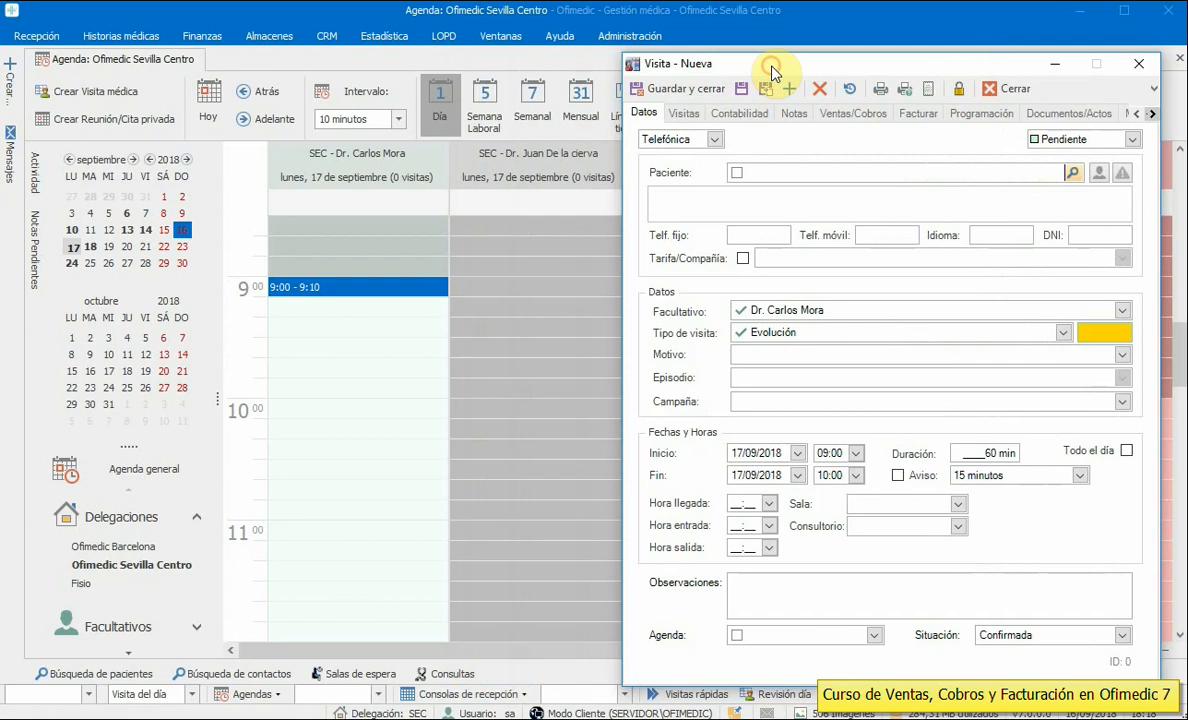
click(40, 37)
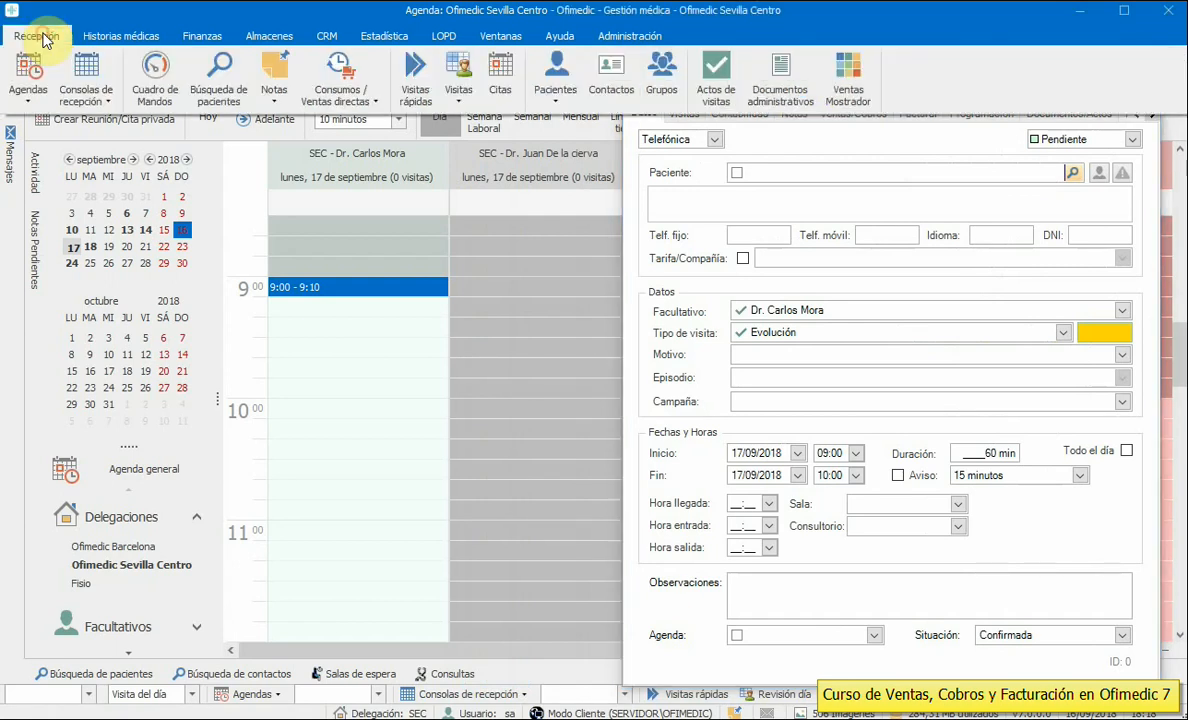
click(553, 88)
click(545, 120)
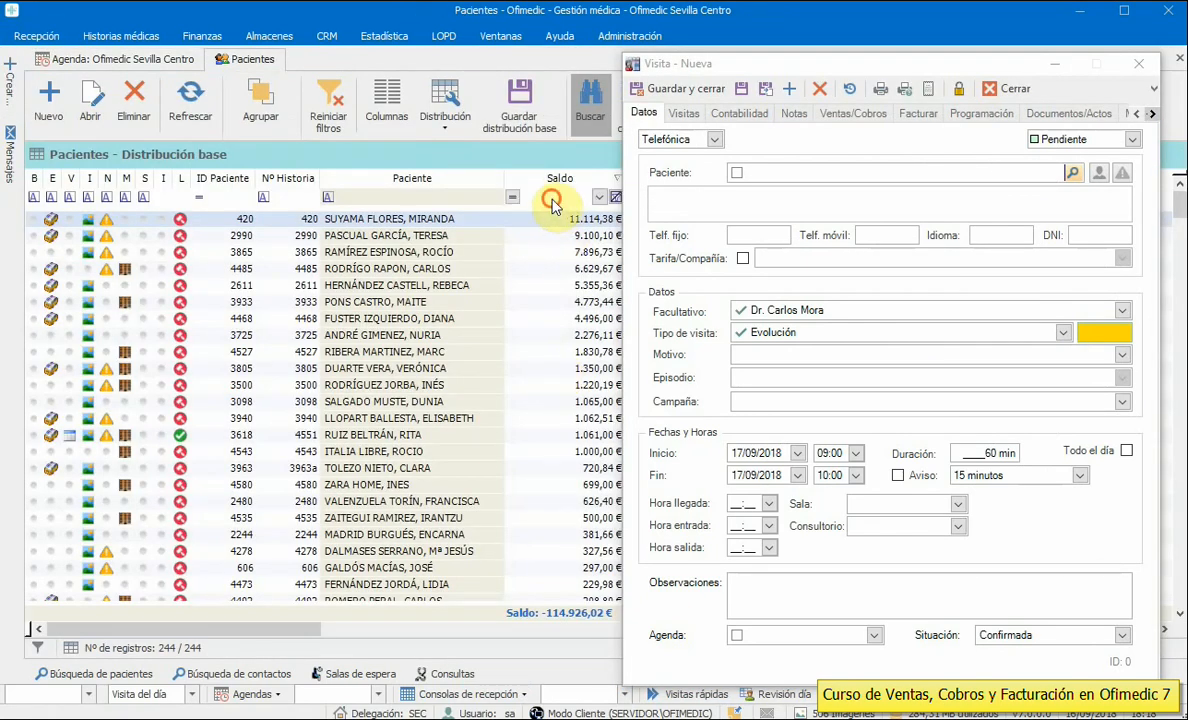
click(561, 196)
text(0)
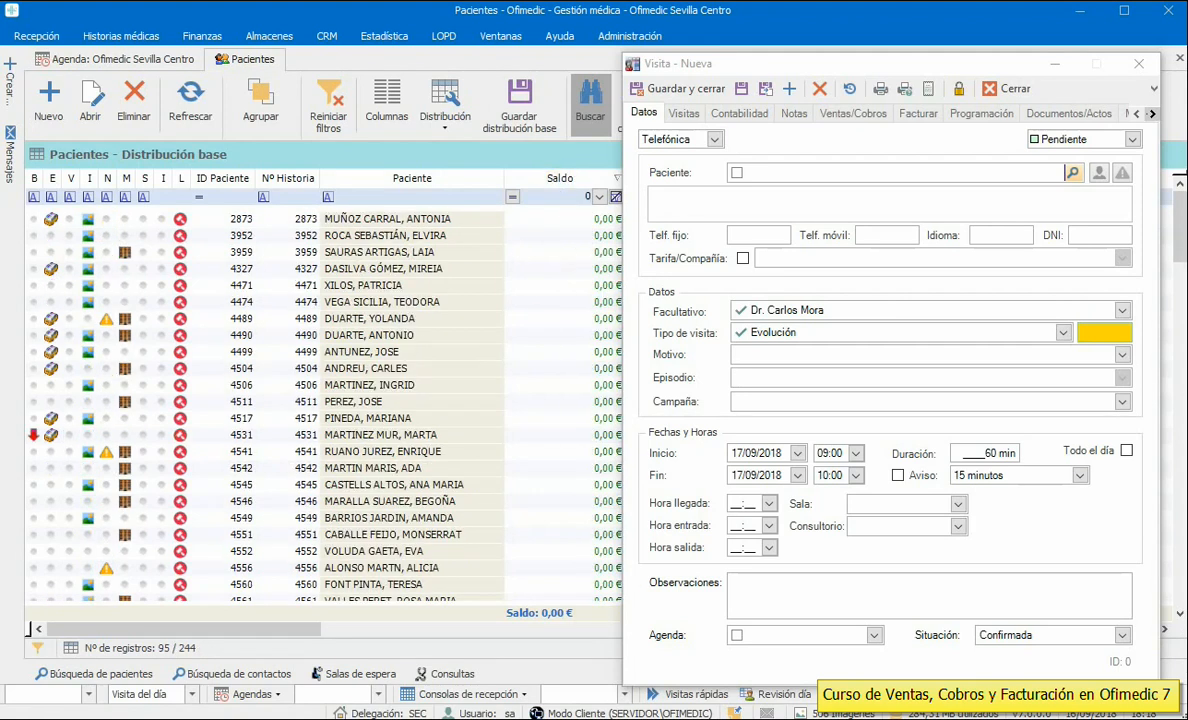
click(395, 327)
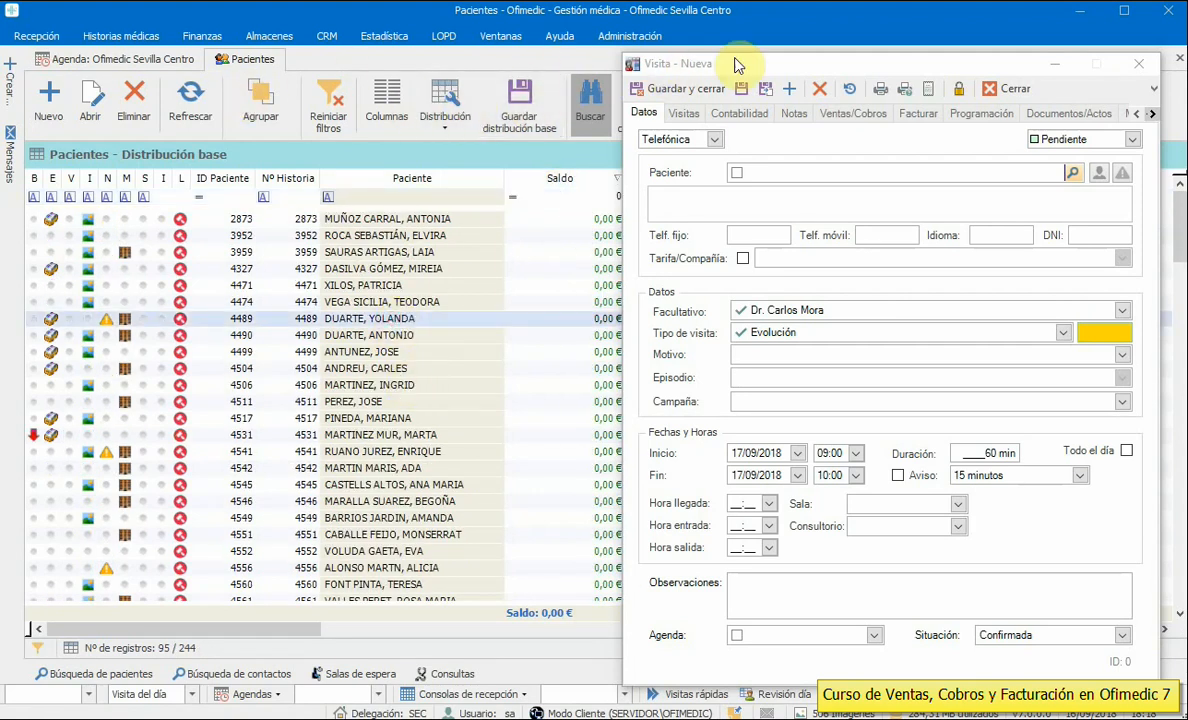
drag(735, 64, 711, 135)
click(963, 104)
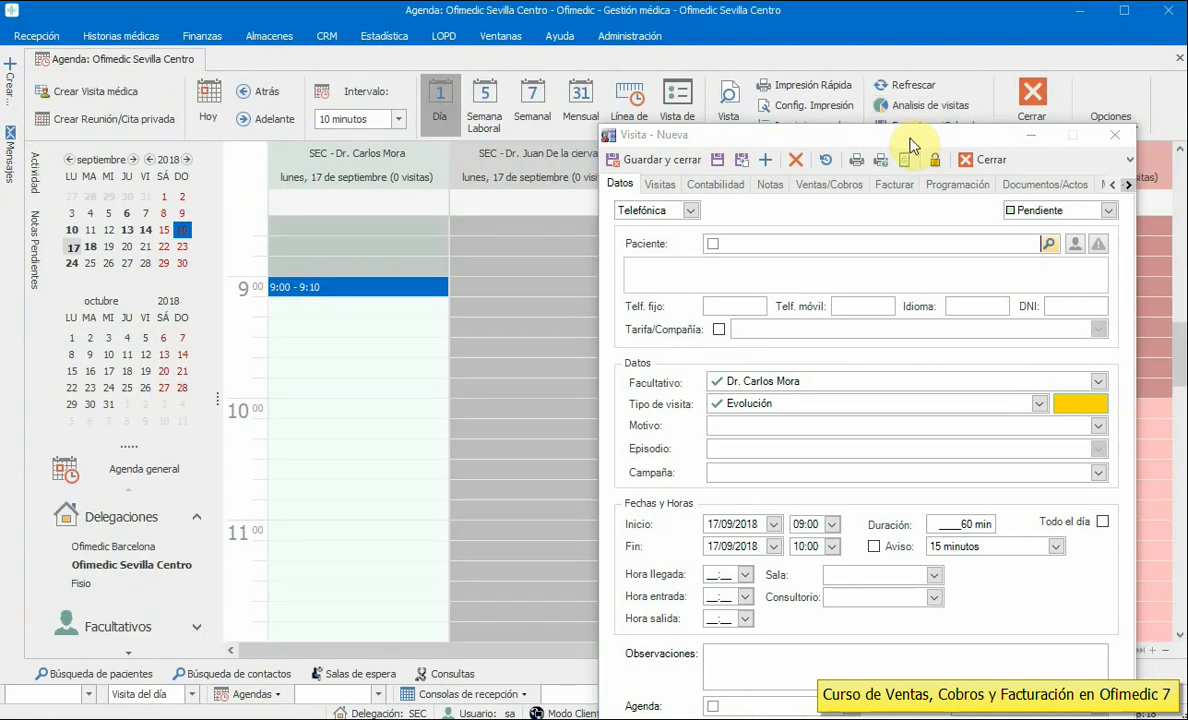
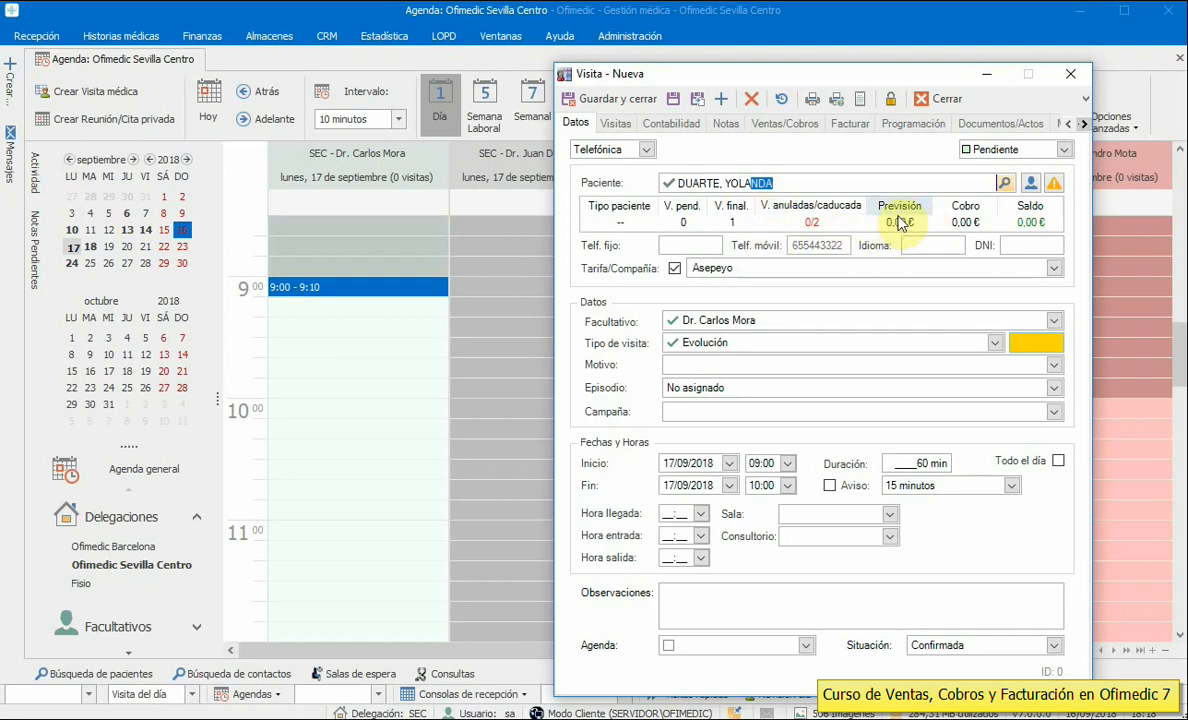
- Book the visit for the patient as Evolución without insurer rate and save it
click(675, 268)
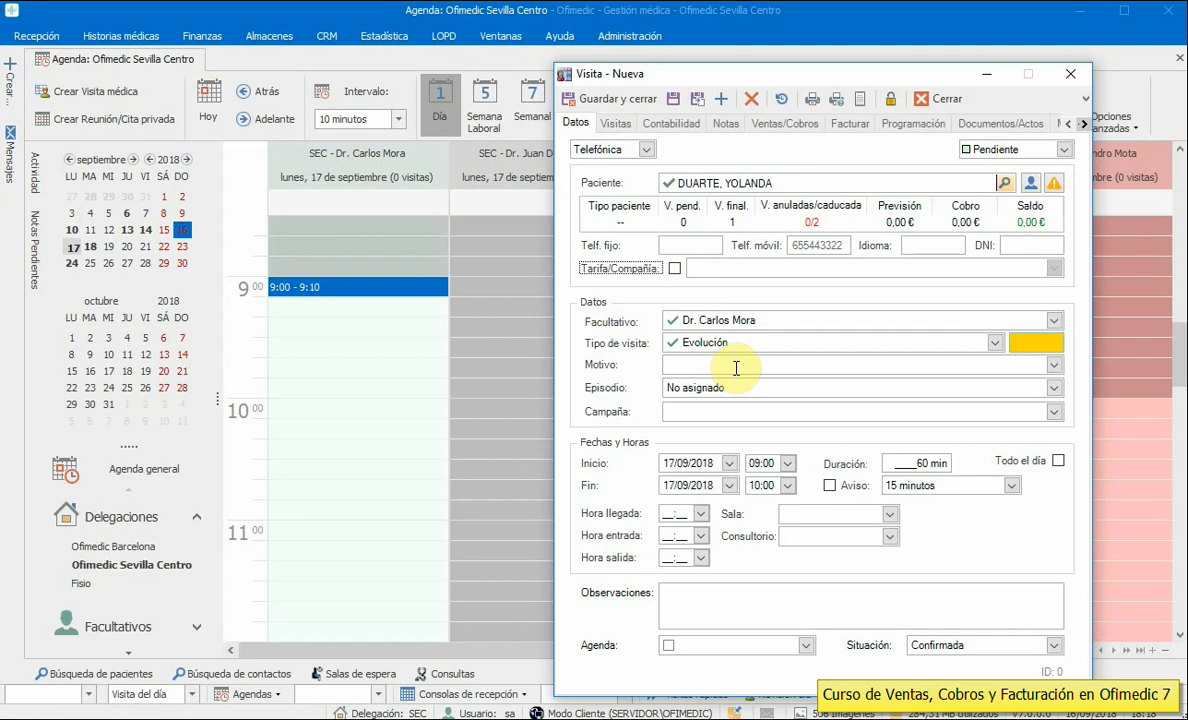
click(768, 342)
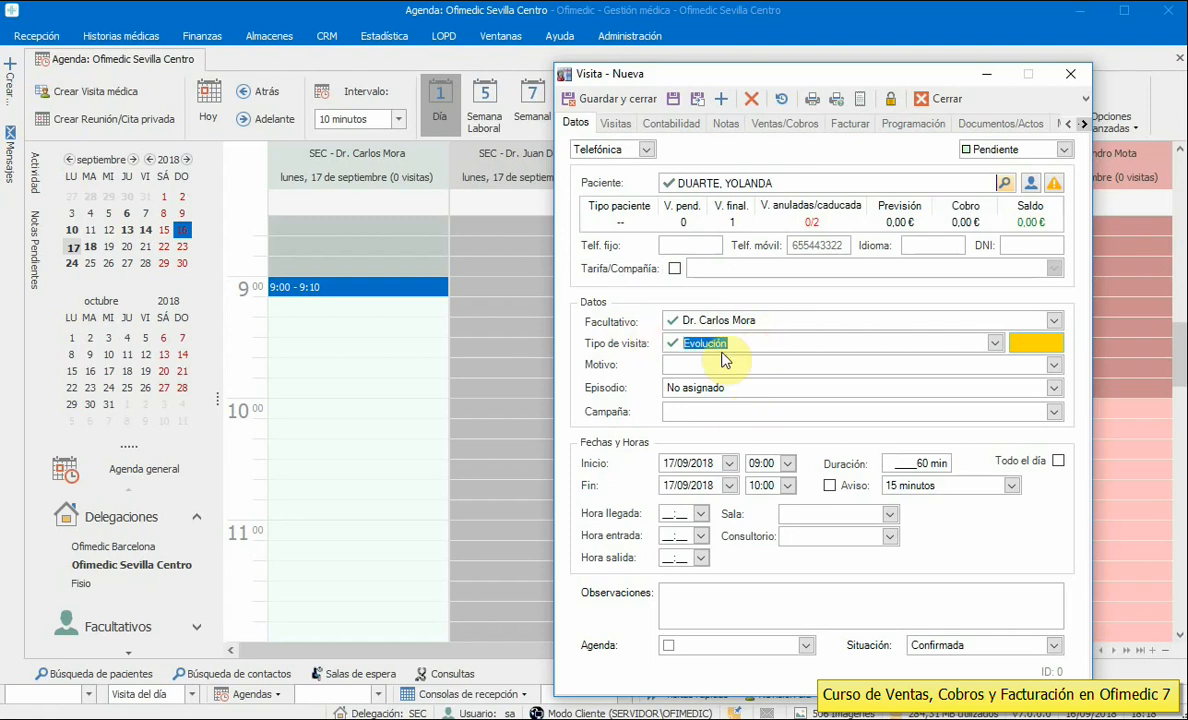
click(596, 100)
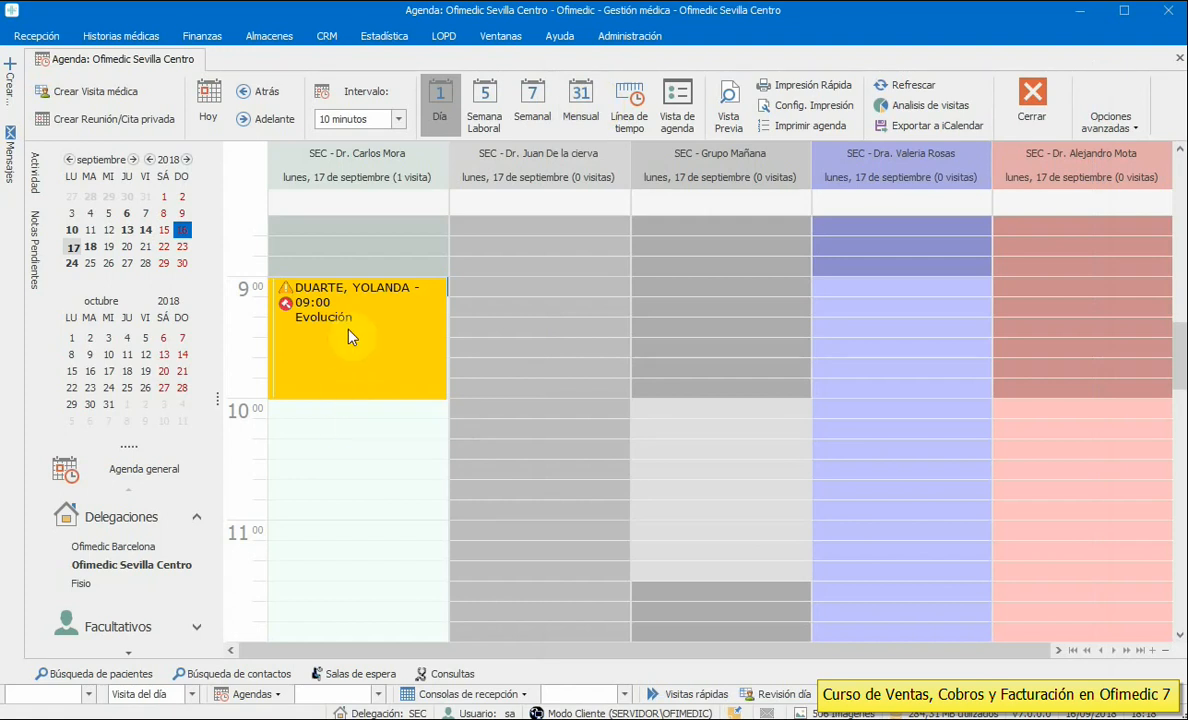
- Reopen the booked 9:00 visit and view its empty sales and payments list with 0,00 € totals
click(349, 336)
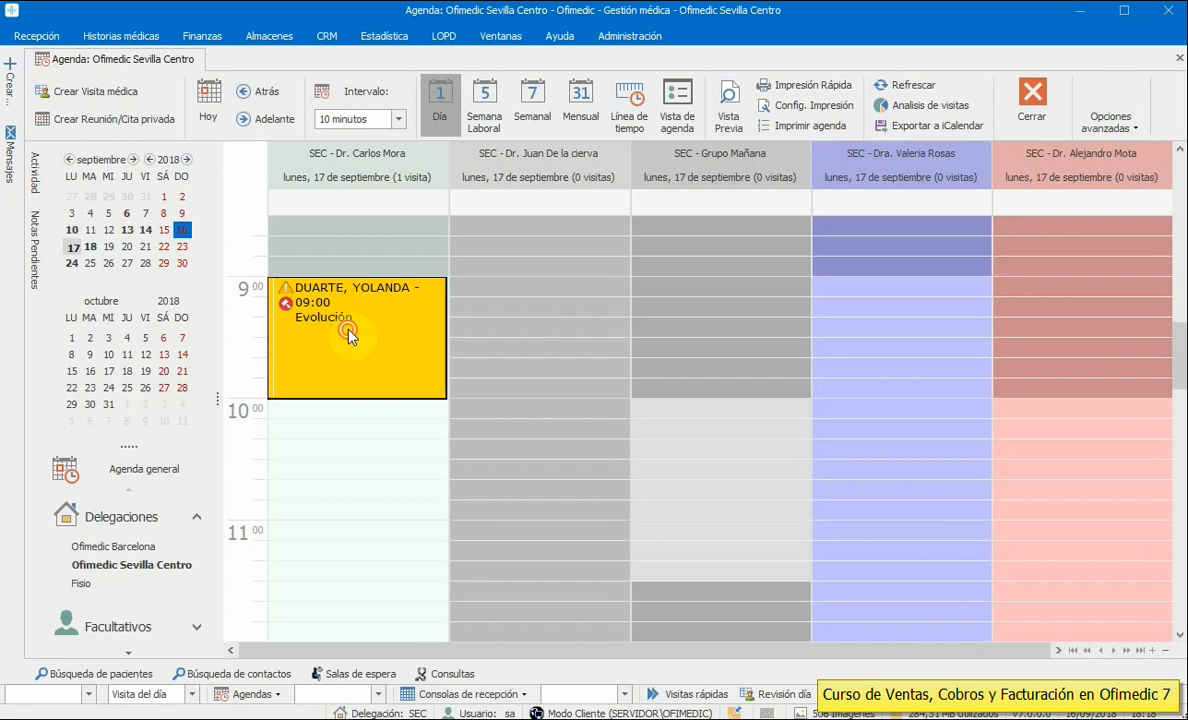
double_click(349, 336)
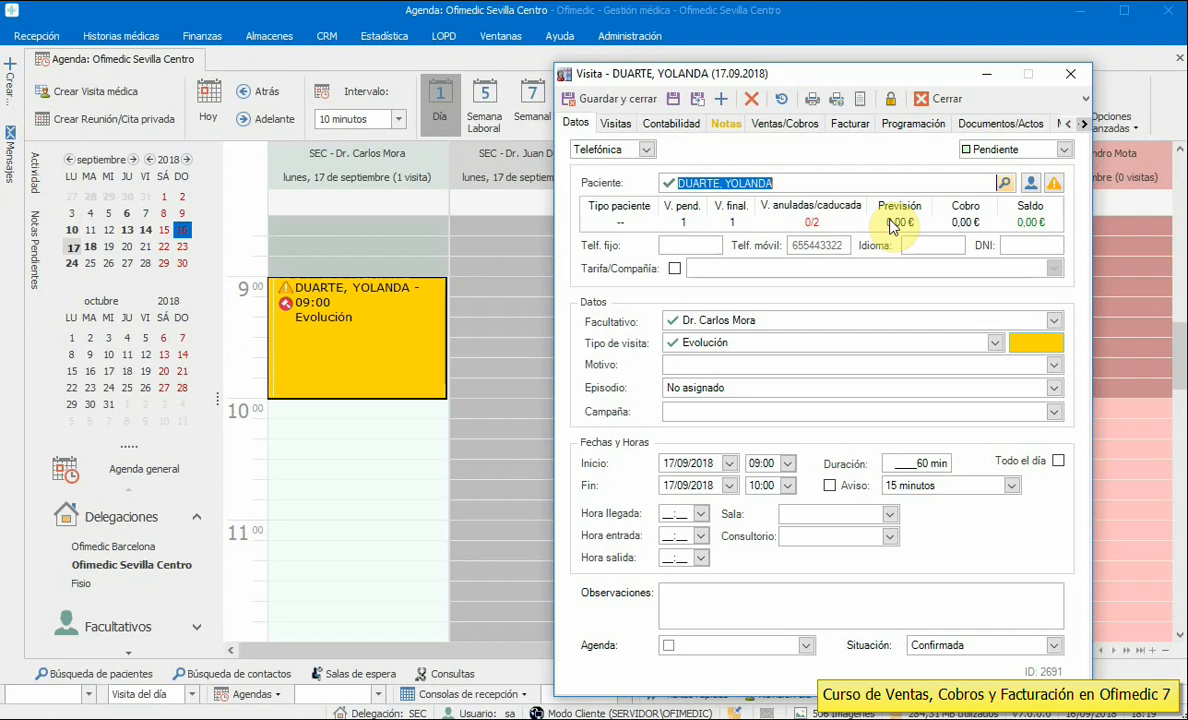
click(789, 124)
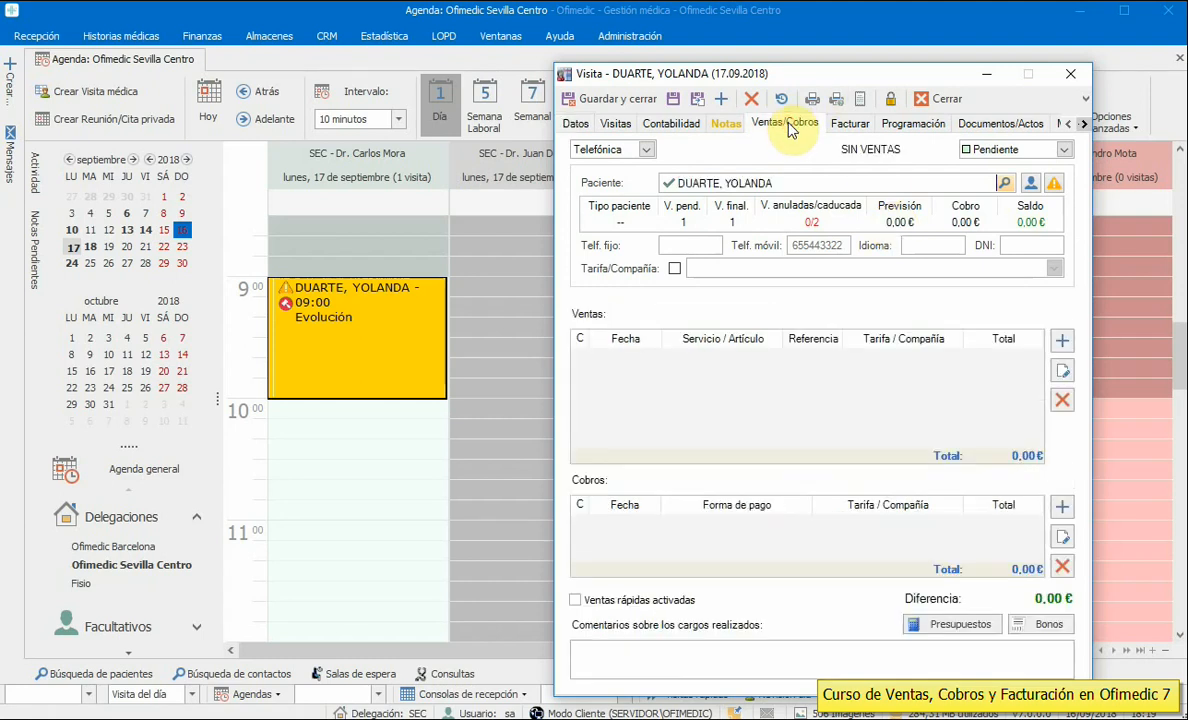
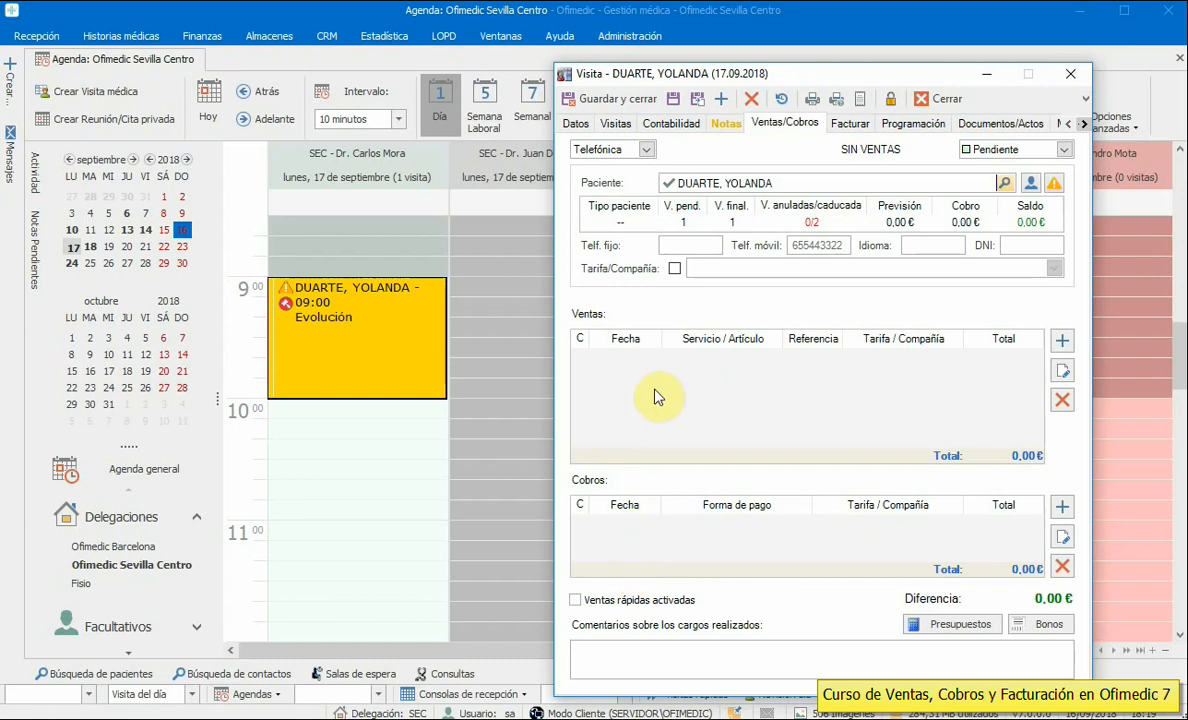
- Start a new charge on the 9:00 visit from its Ventas list
click(1064, 343)
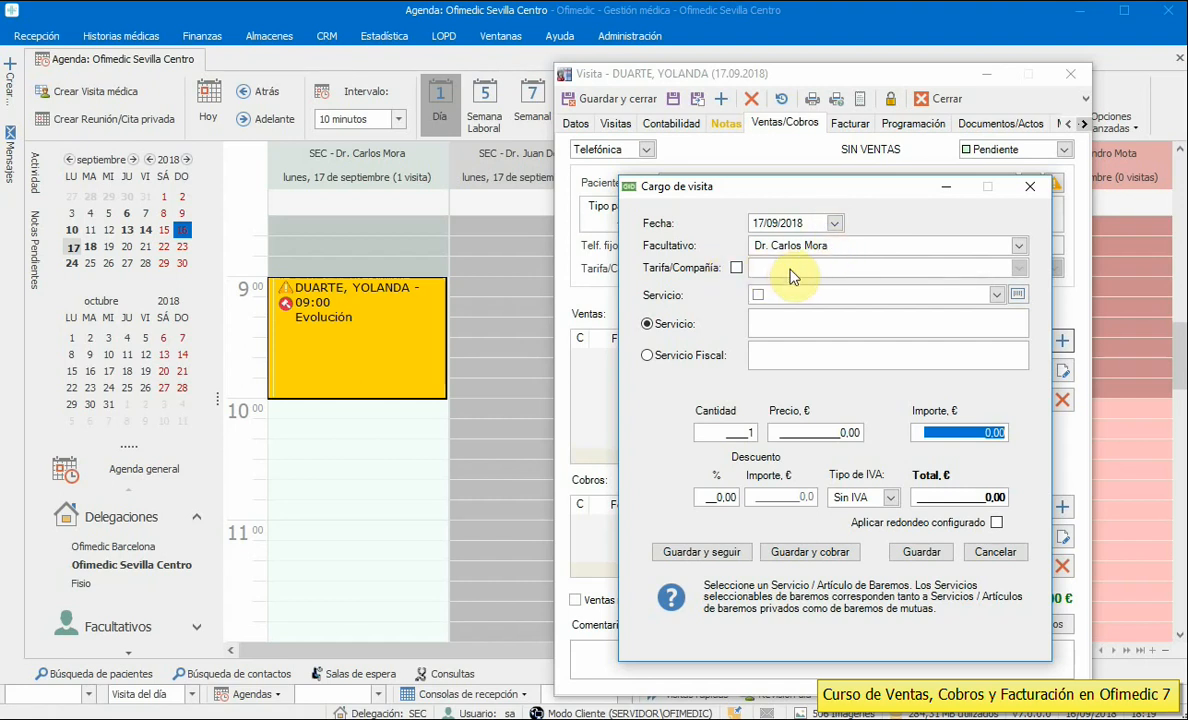
- Add an Empaste service charge of 100,00 € and save it to collect payment
click(928, 296)
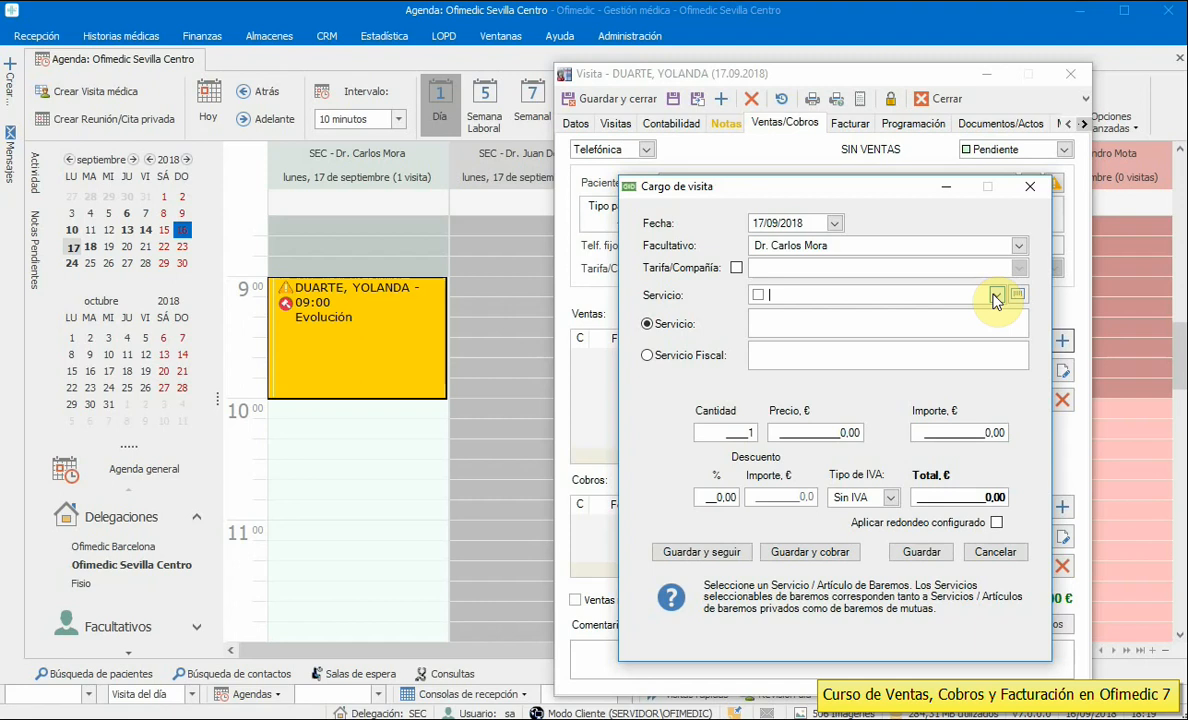
click(996, 296)
drag(998, 345, 1000, 430)
click(830, 296)
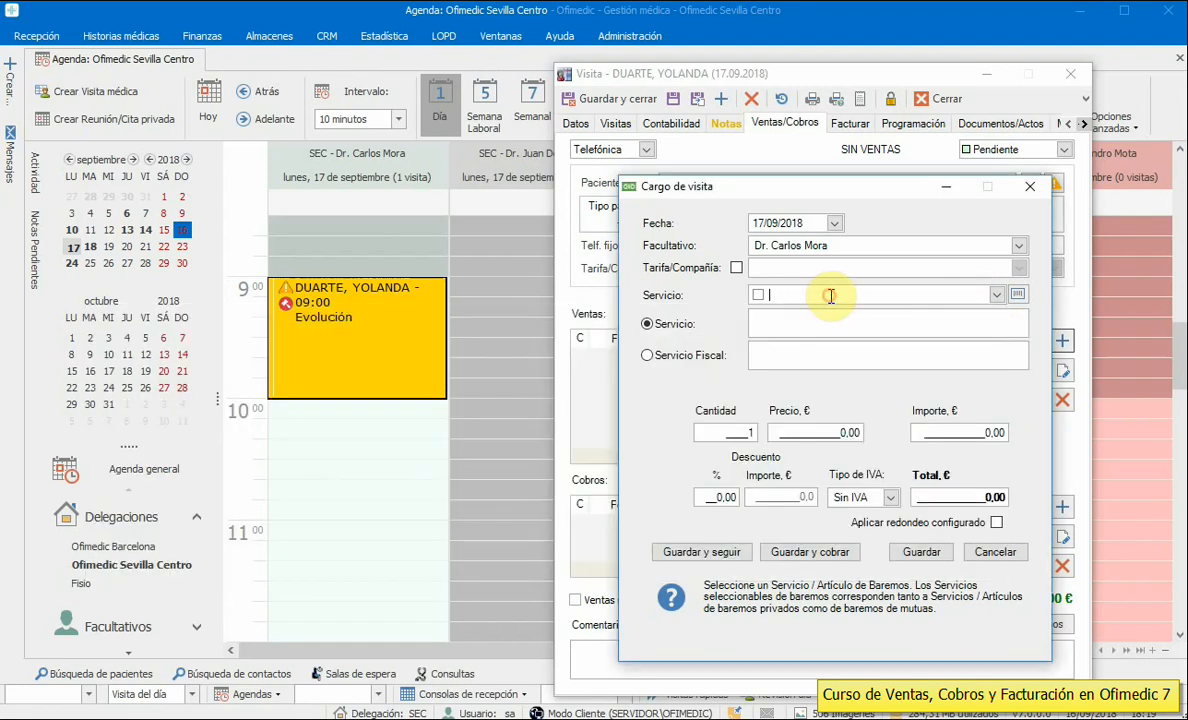
click(996, 295)
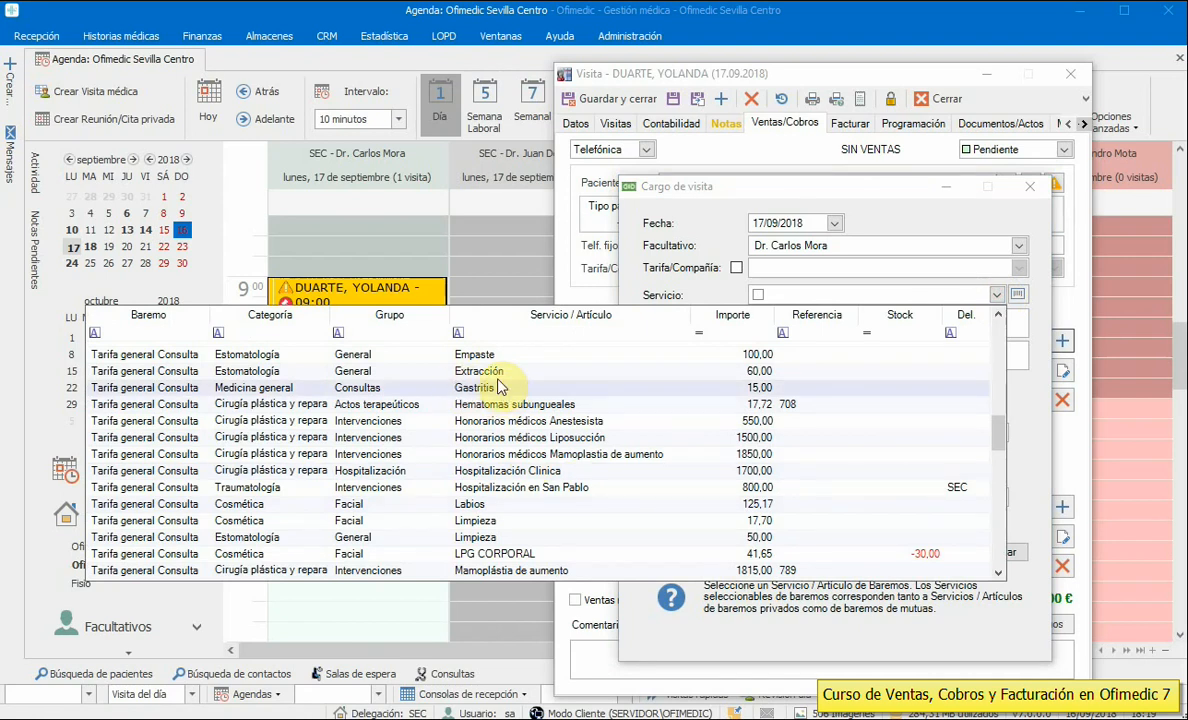
click(805, 297)
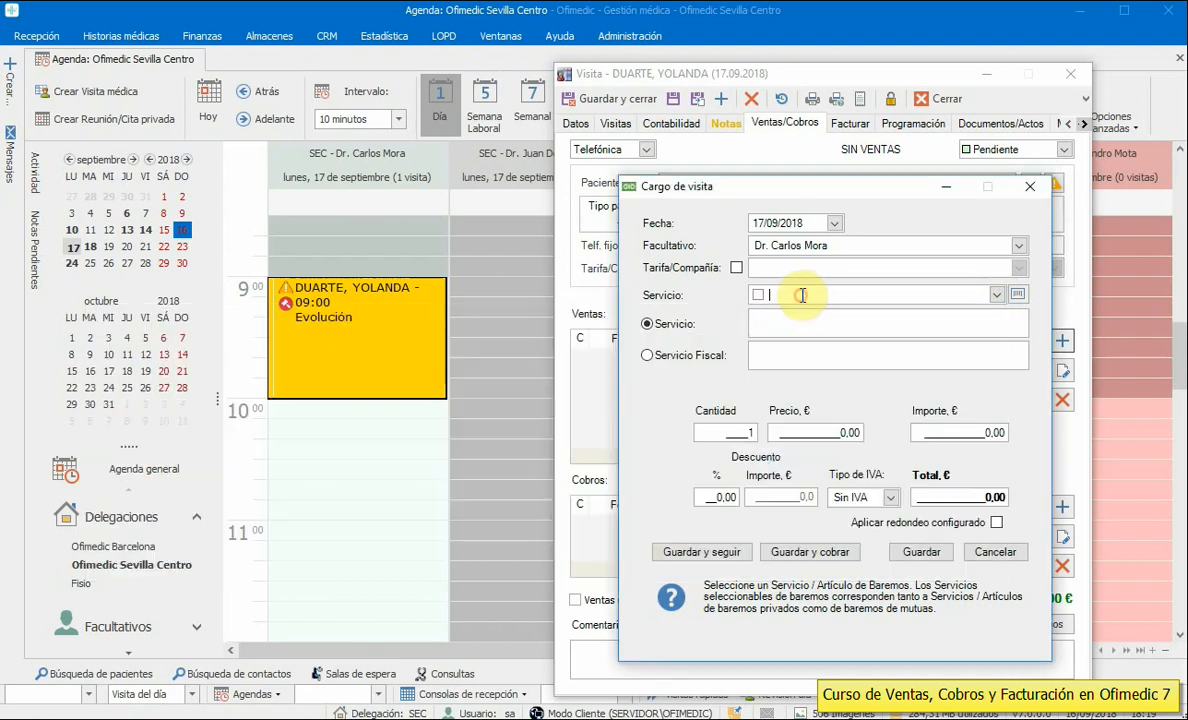
text(Empaste)
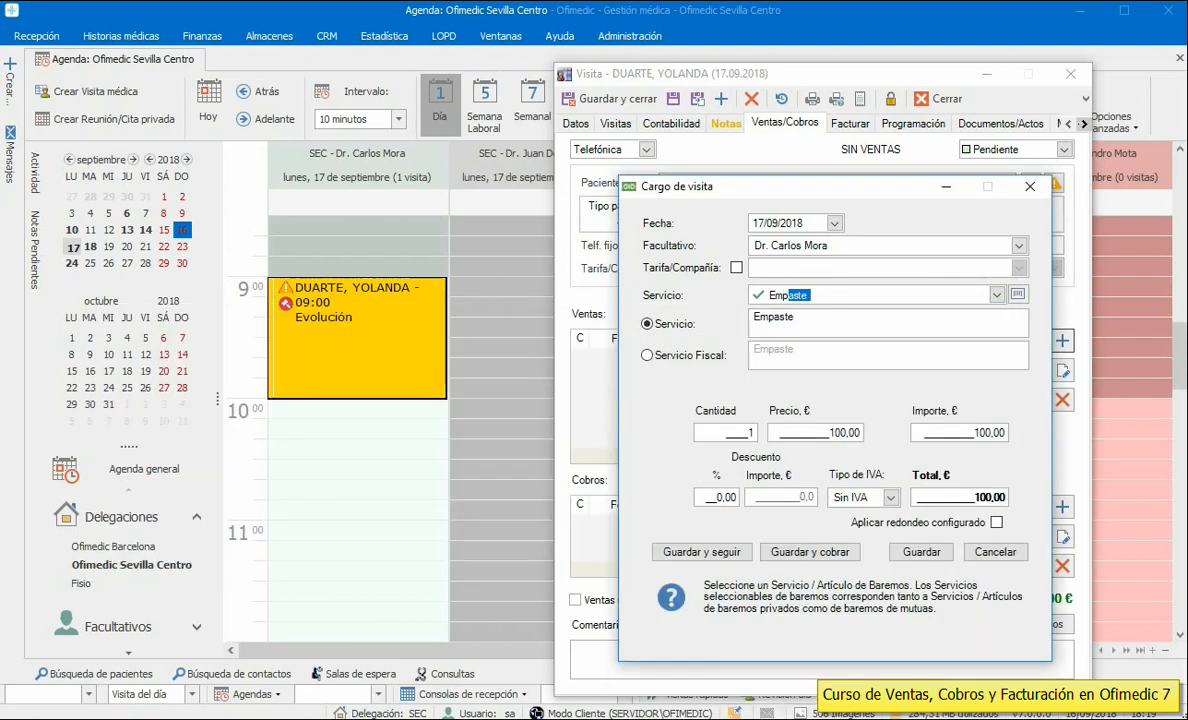
drag(955, 433, 1034, 436)
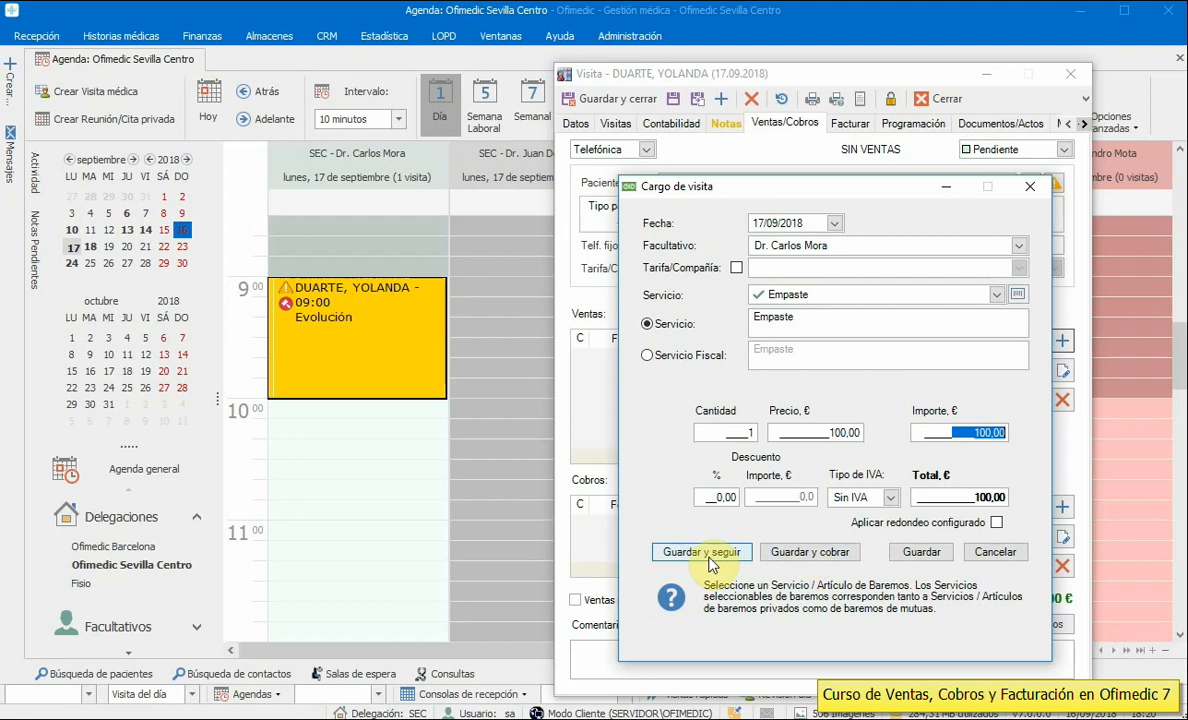
click(806, 553)
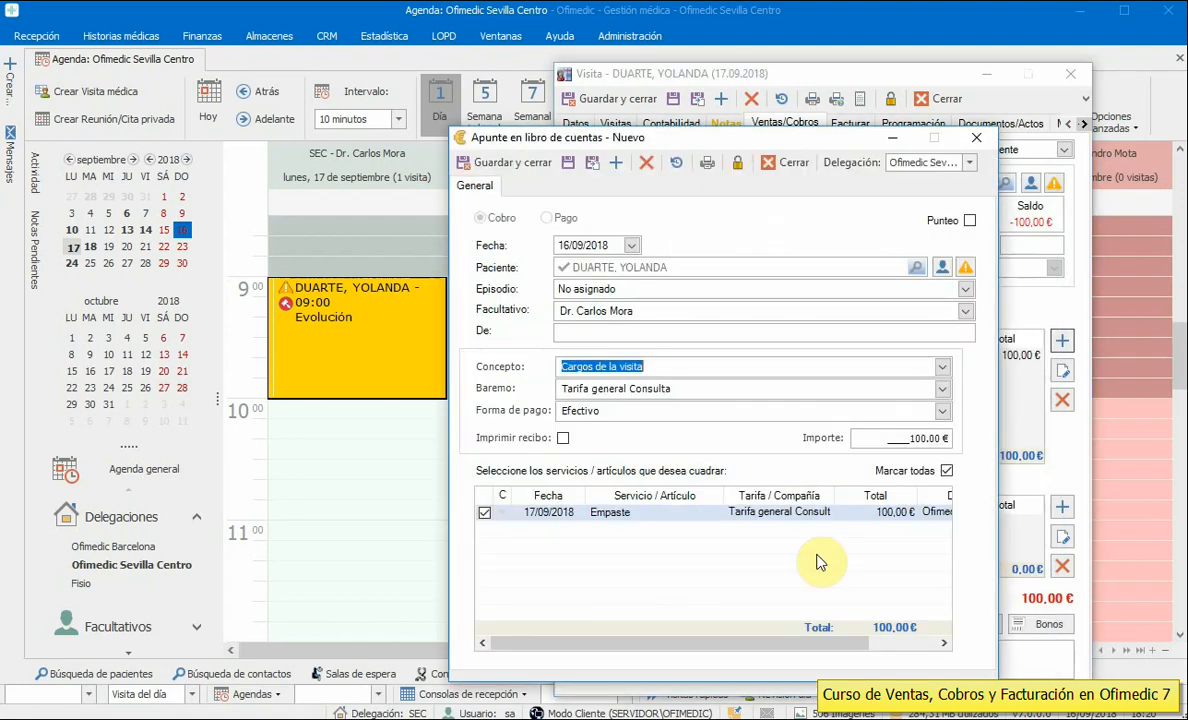
- Save the 100,00 € Efectivo payment and agree to invoice the Empaste charge
click(575, 411)
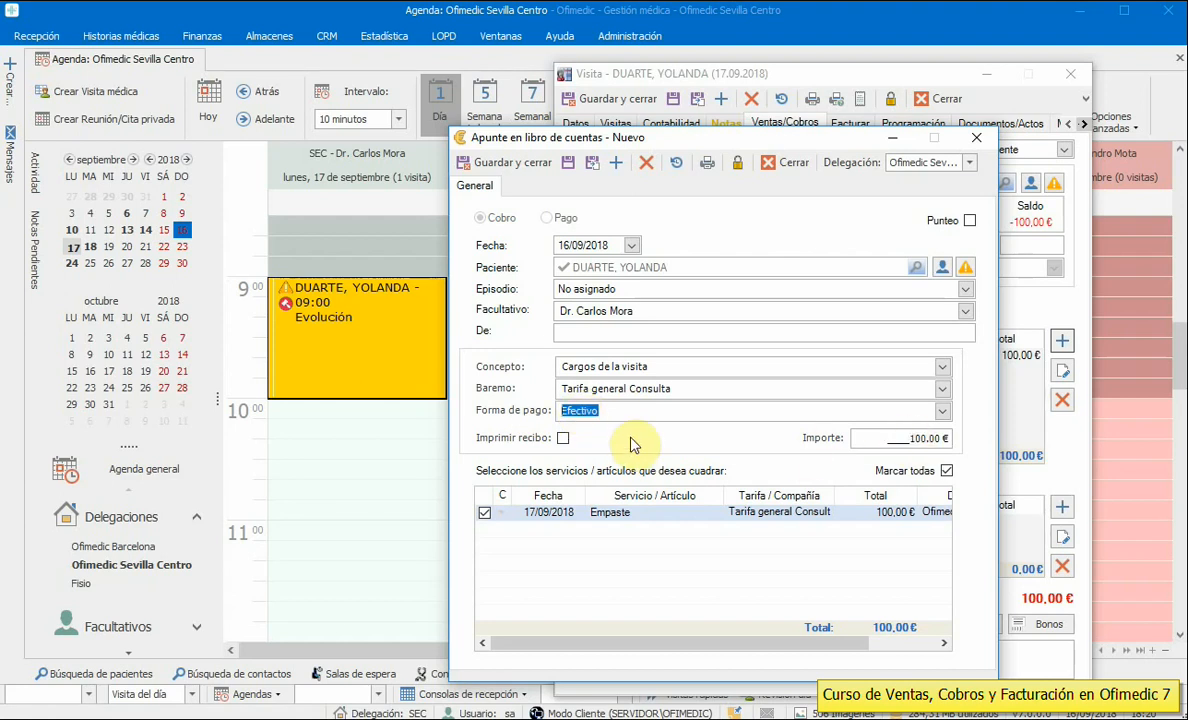
click(510, 164)
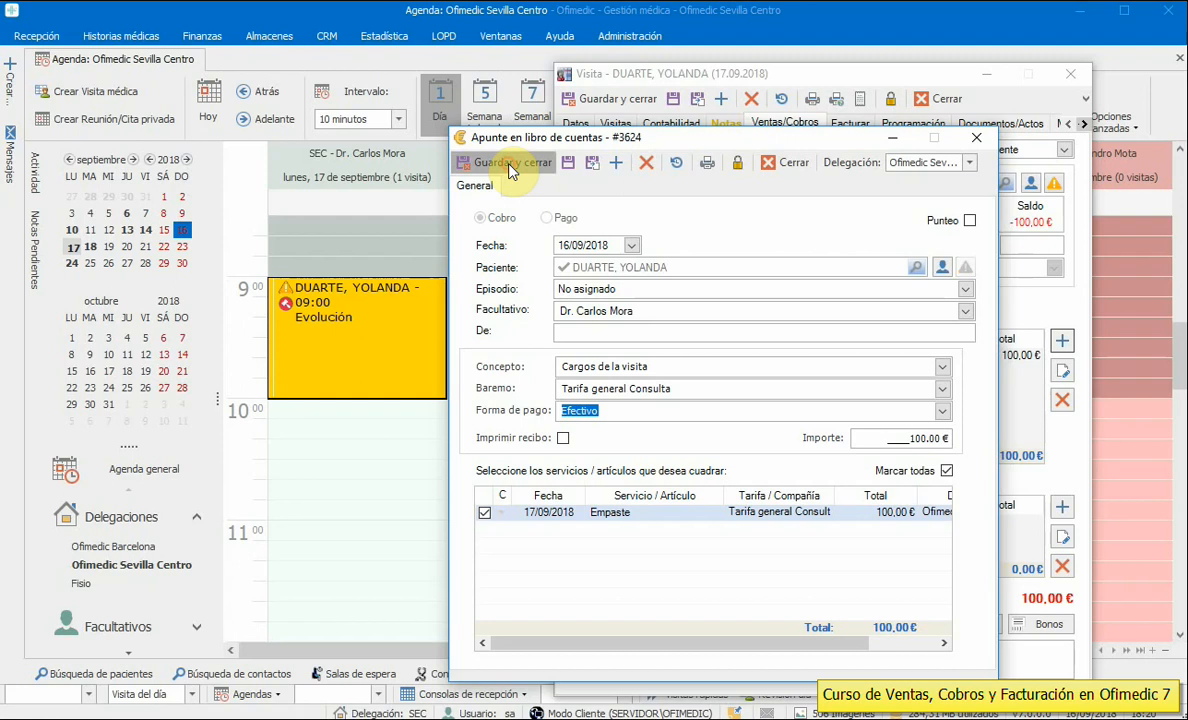
click(883, 358)
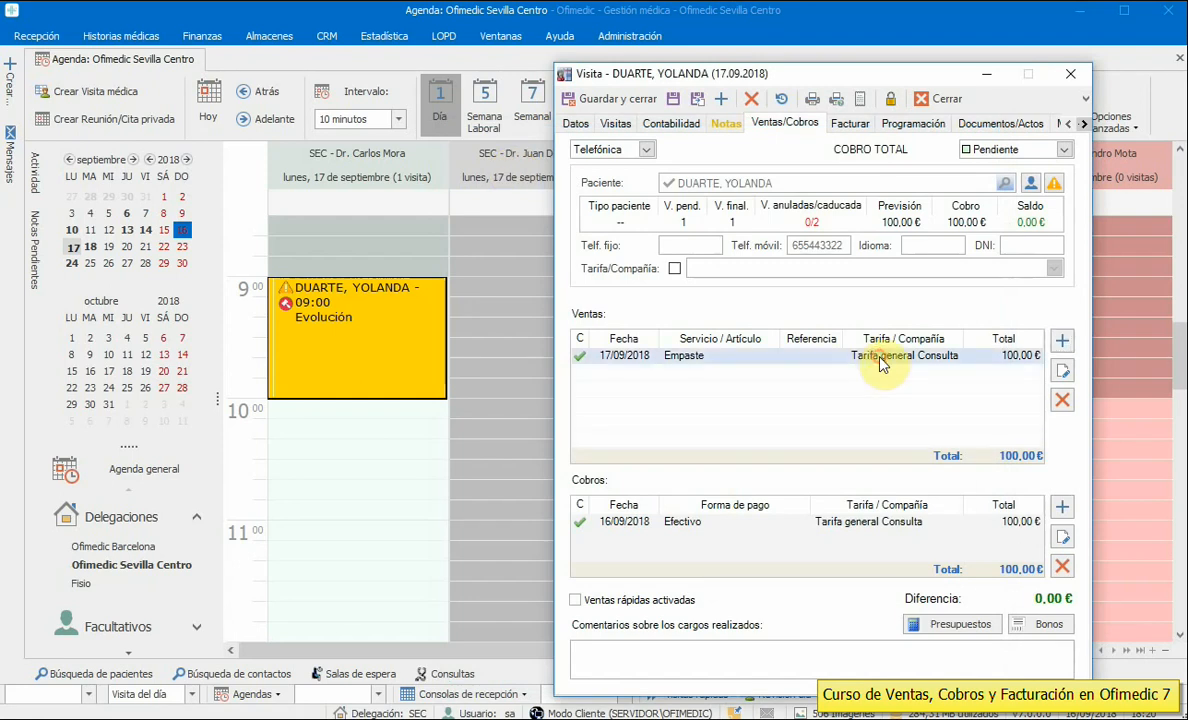
click(902, 524)
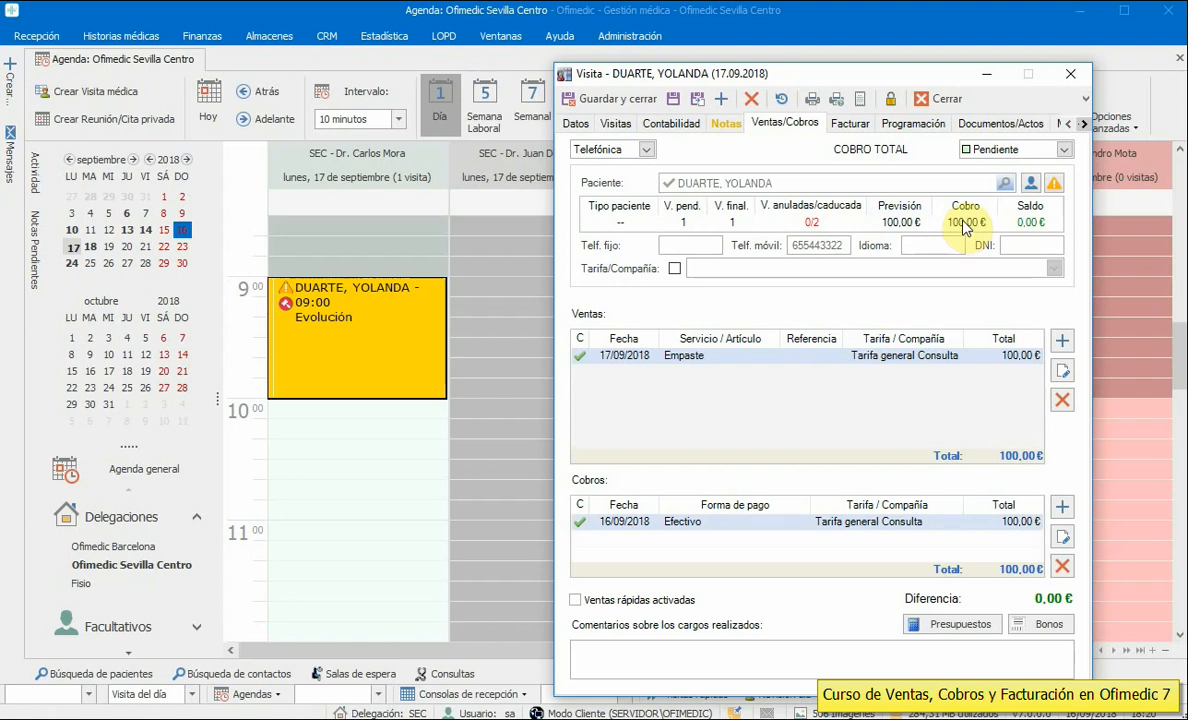
click(850, 123)
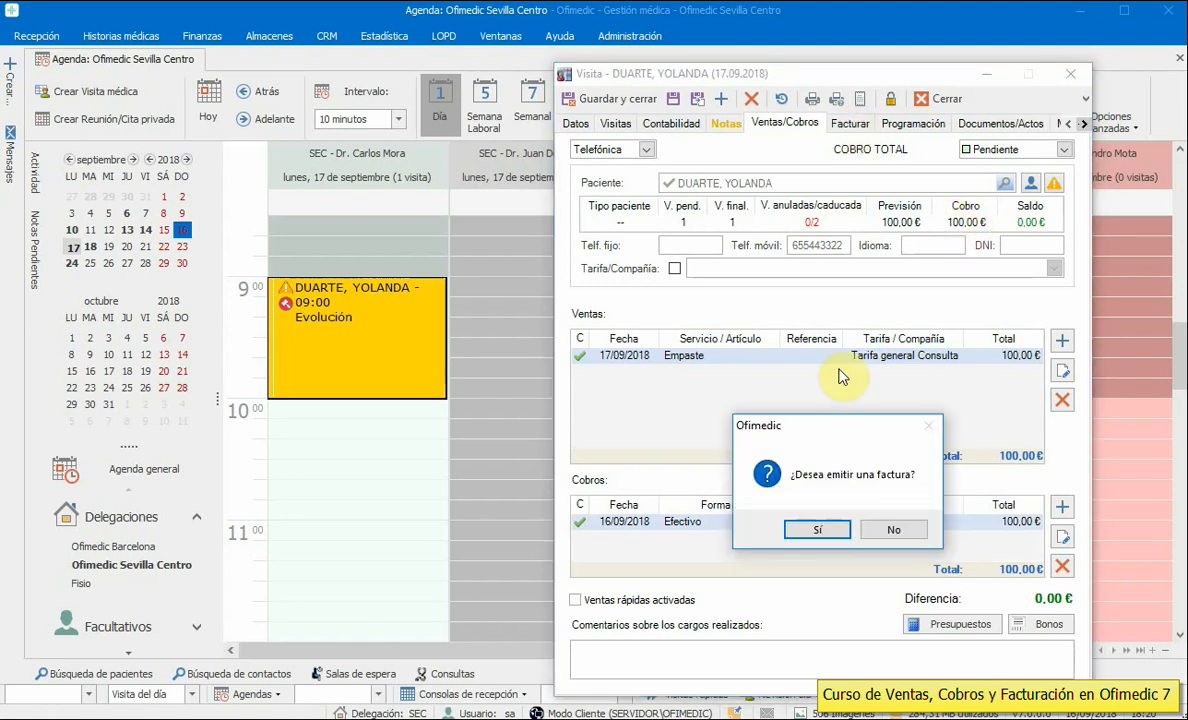
click(826, 530)
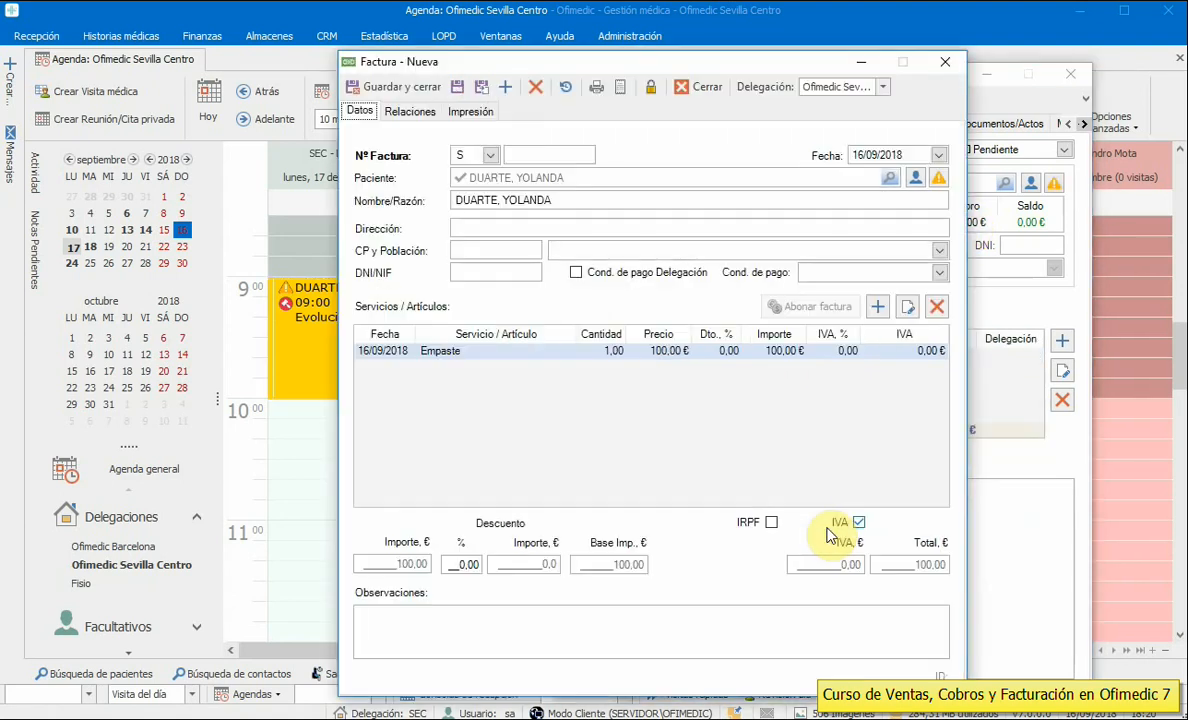
- Review invoice S 79 for 100,00 €, including its print options, and save it
drag(548, 200, 397, 201)
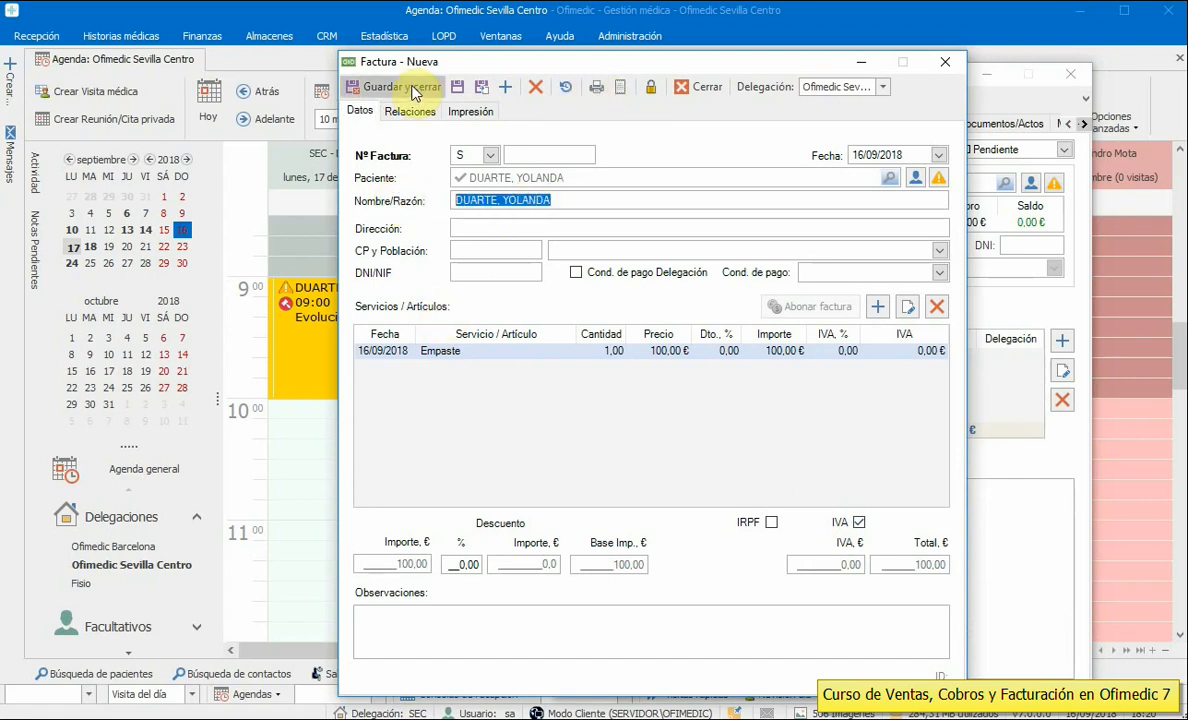
click(470, 112)
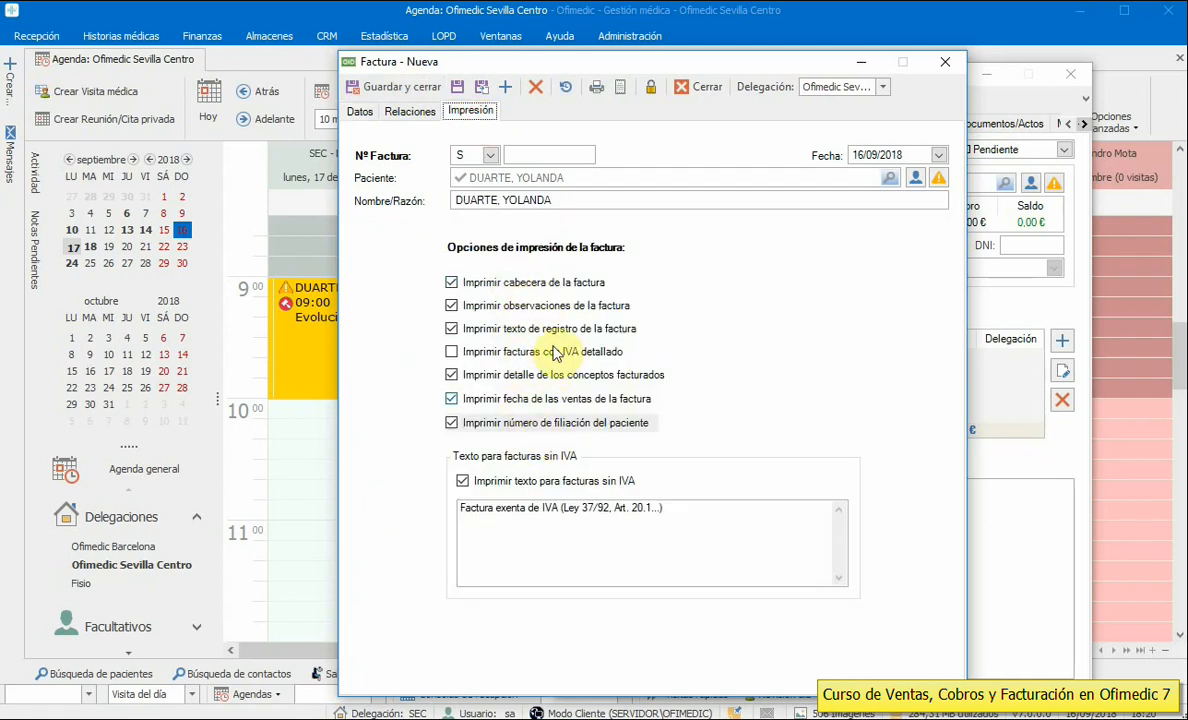
click(359, 112)
click(386, 88)
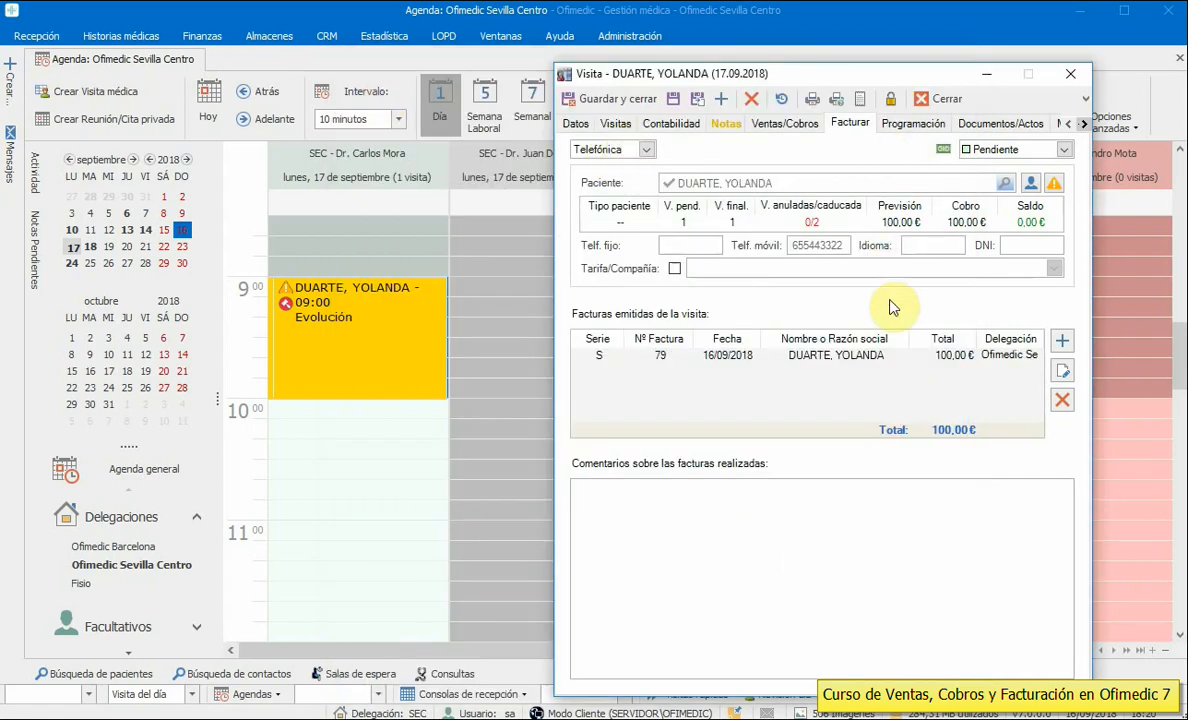
- Save and finalize the visit, returning to the agenda
click(614, 100)
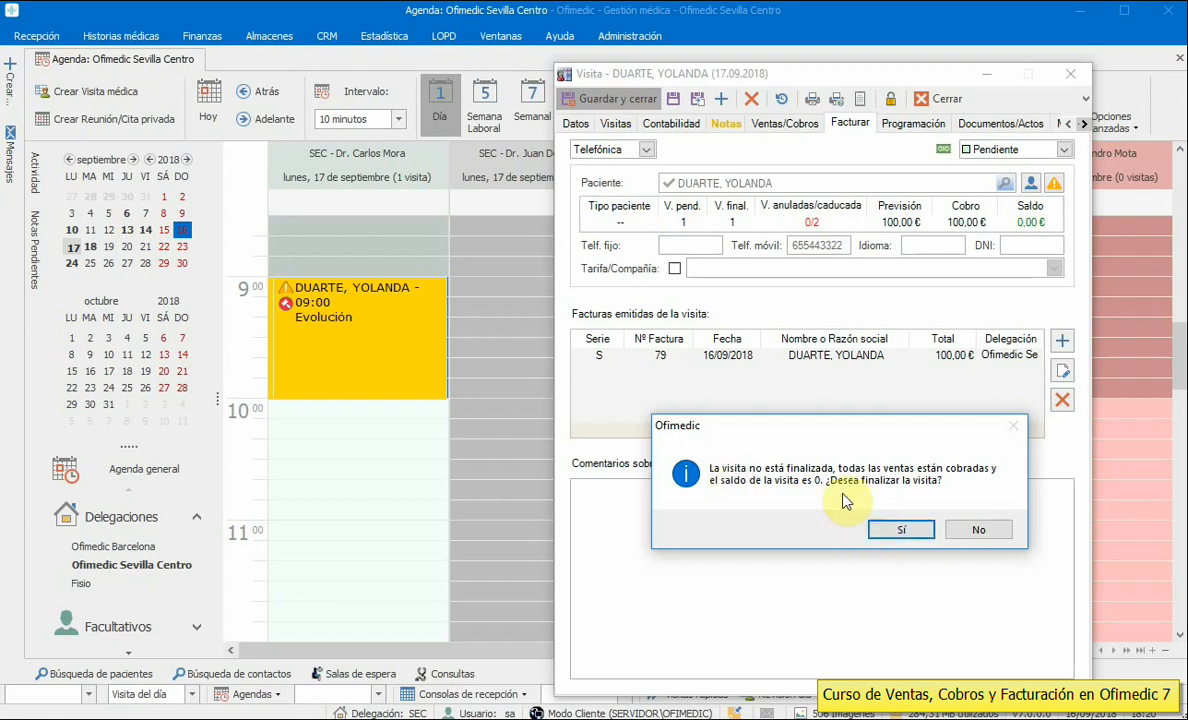
click(890, 532)
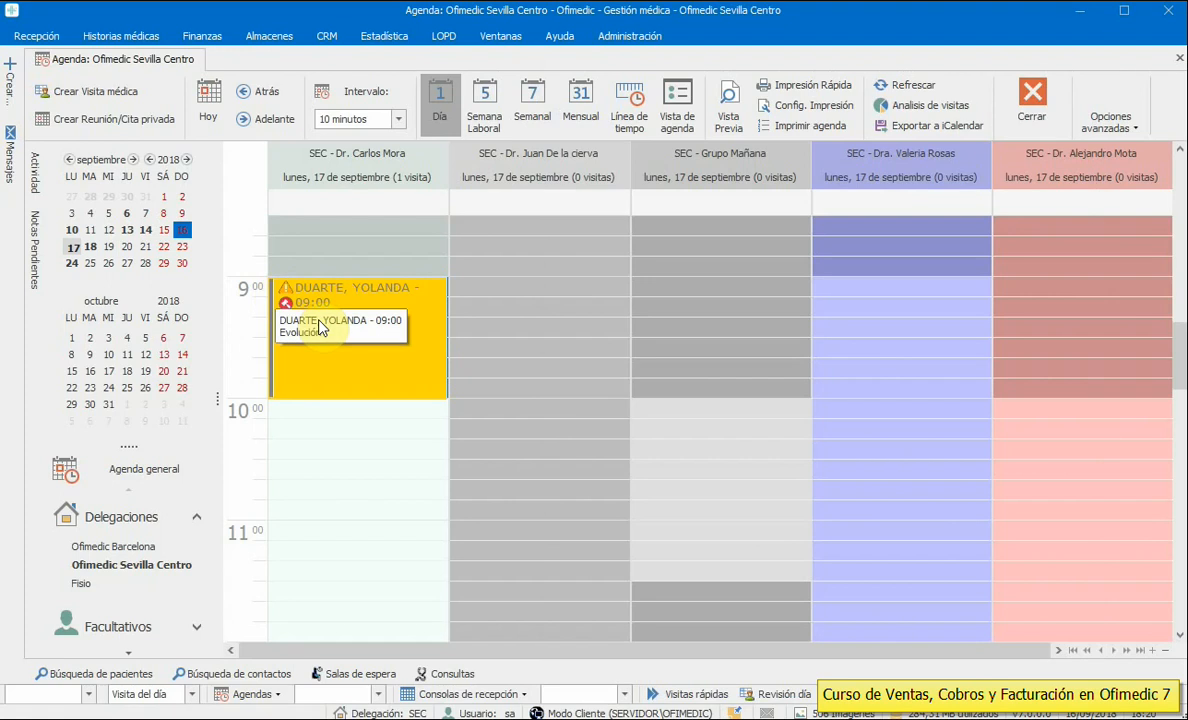
click(30, 35)
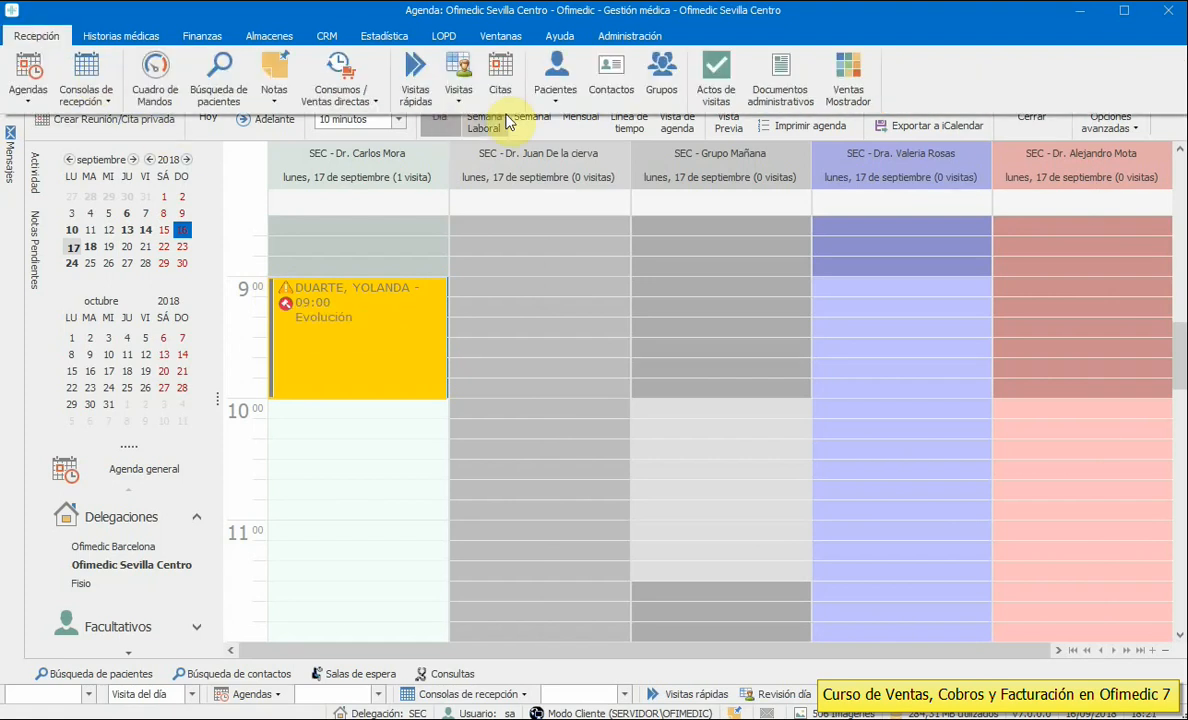
click(556, 96)
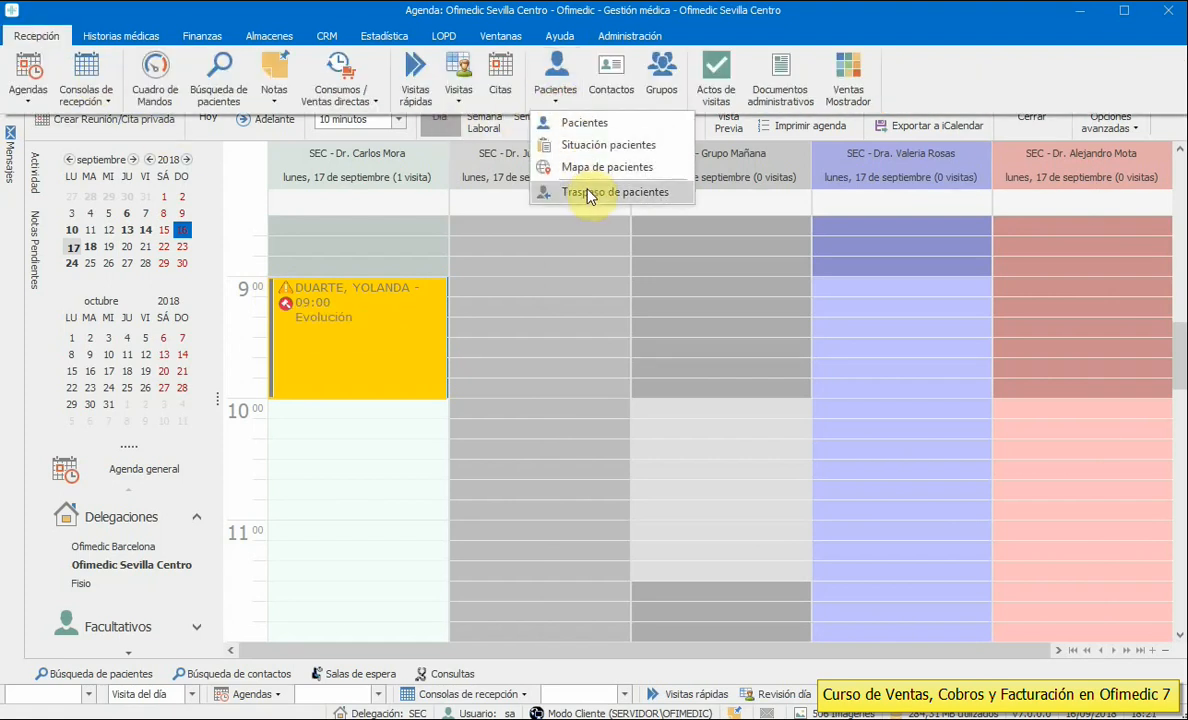
click(587, 123)
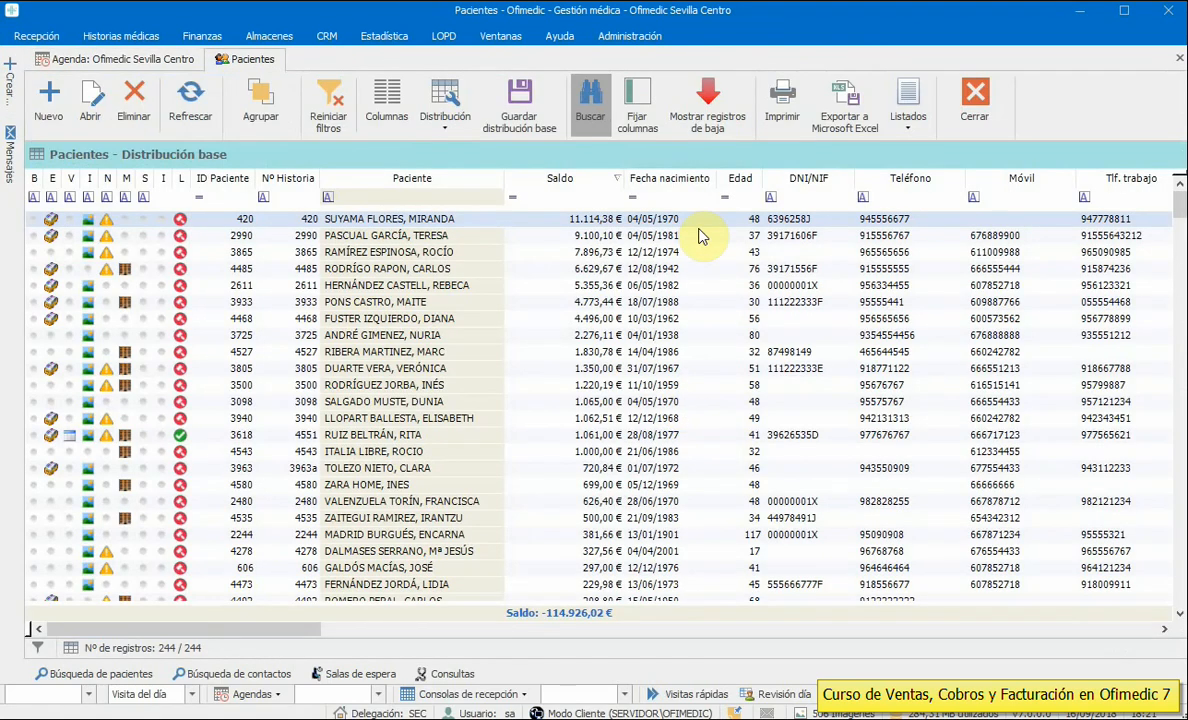
click(566, 200)
text(0)
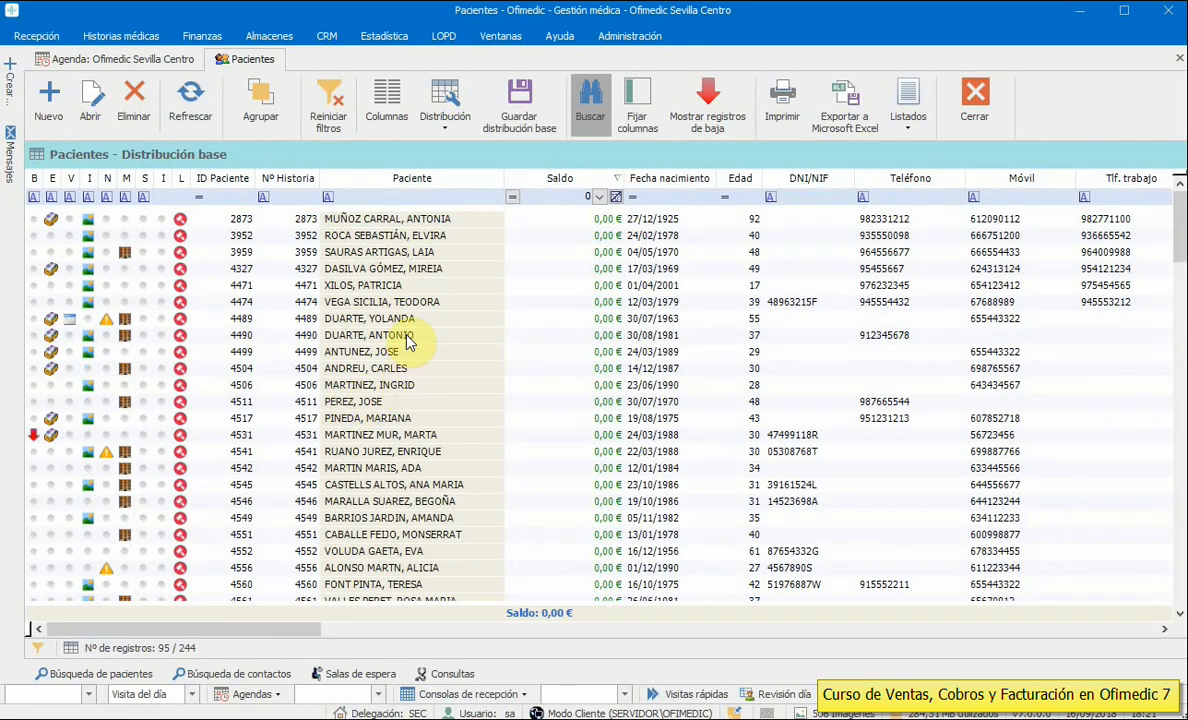
click(395, 285)
click(978, 104)
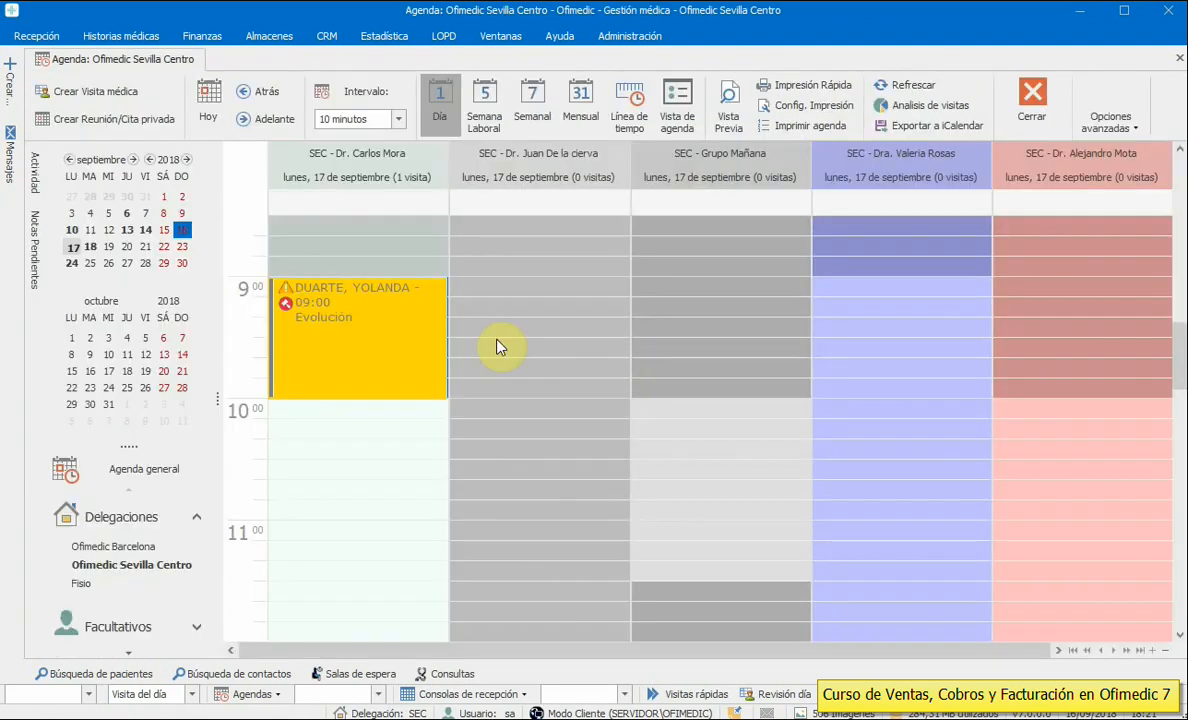
right_click(345, 429)
- Create a 10:10 visit for the patient and show its sales and payments
click(332, 429)
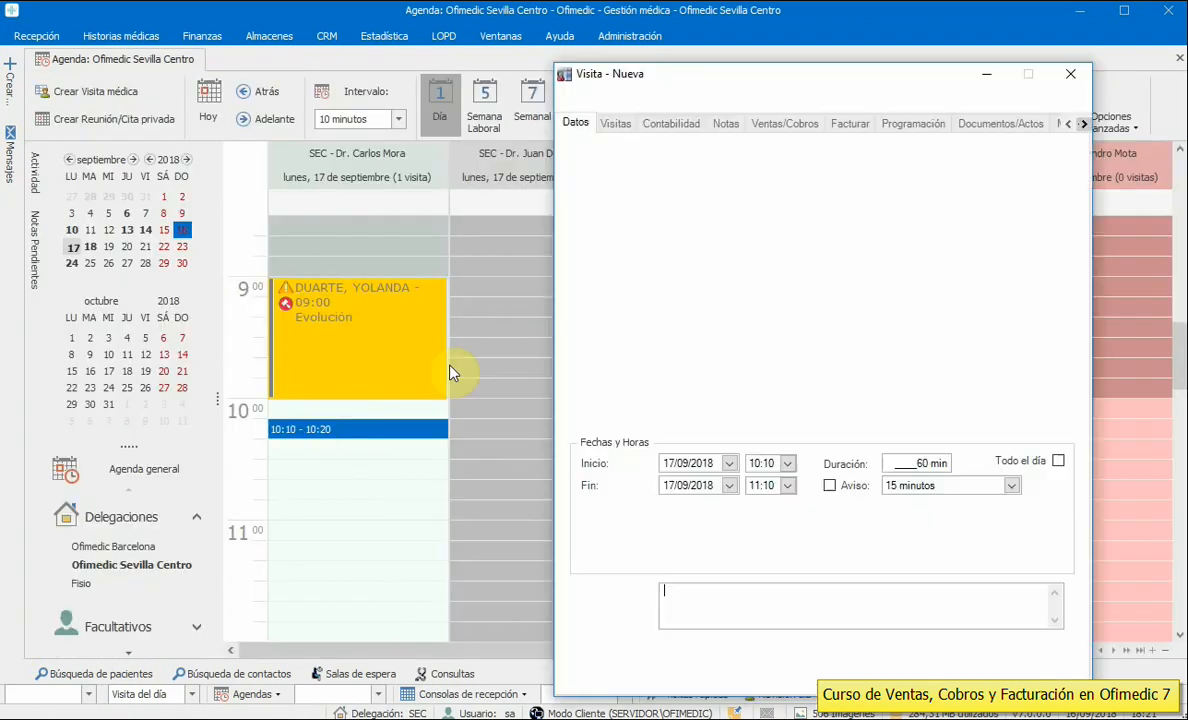
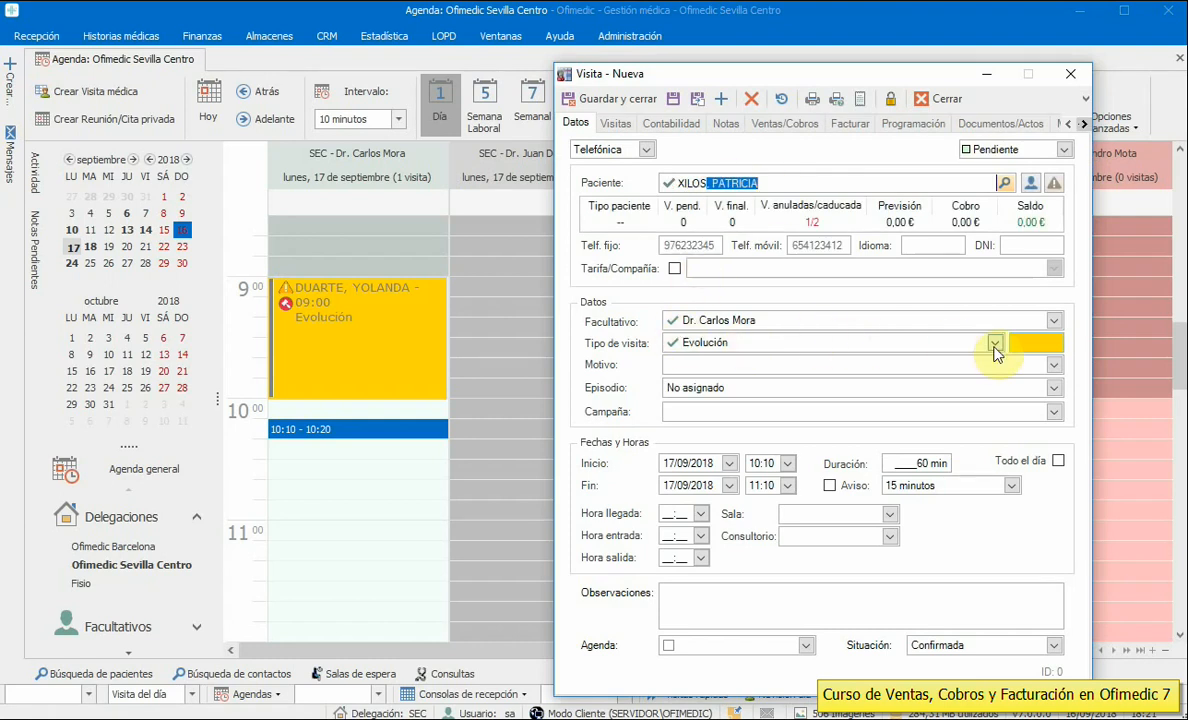
click(677, 100)
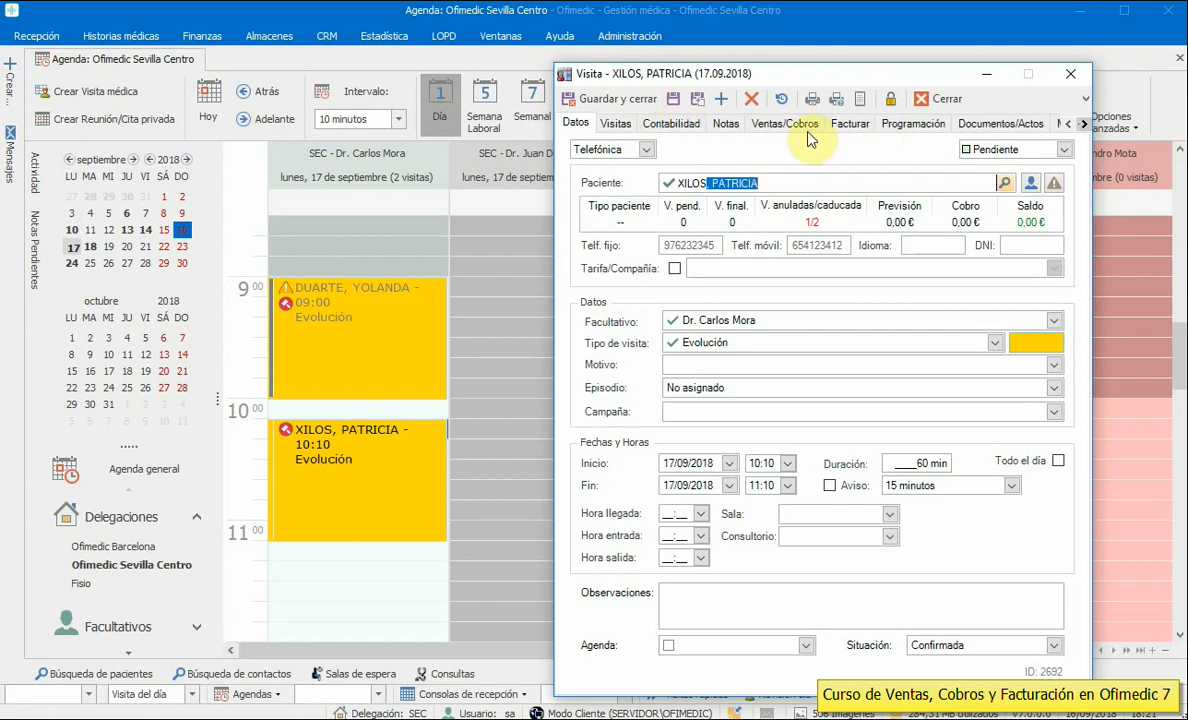
click(772, 124)
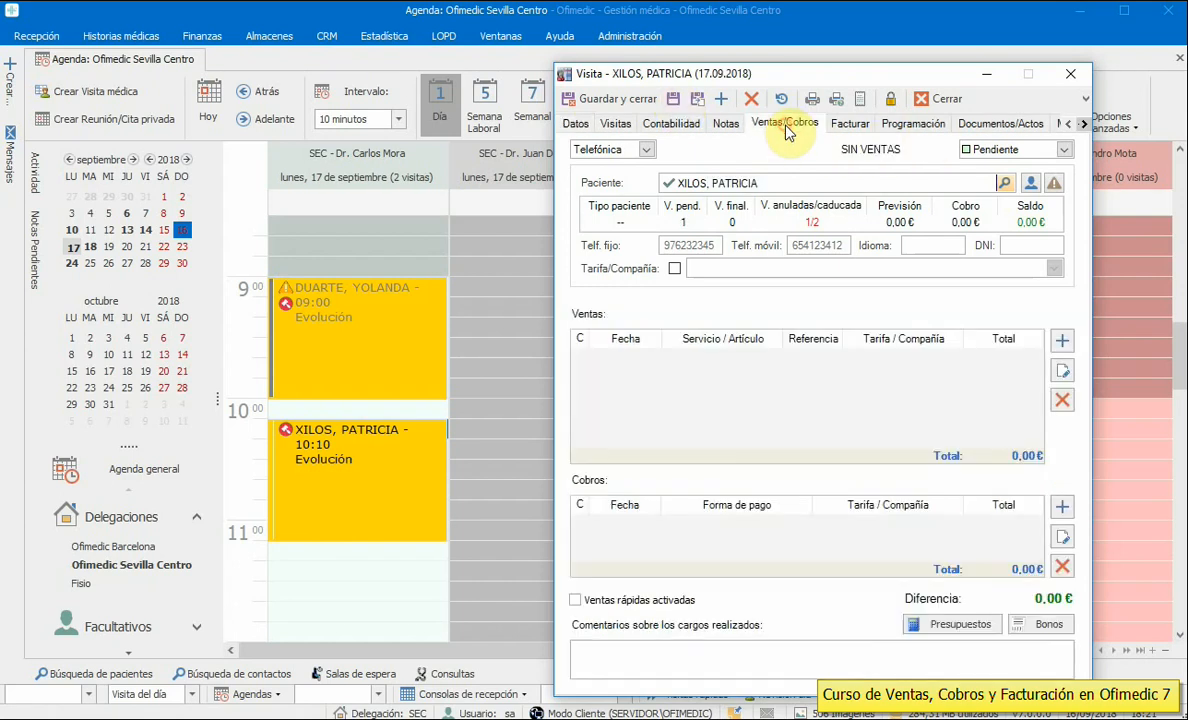
- Charge a 50,00 € Citología paid by VISA and finalize the visit
click(1062, 340)
click(997, 295)
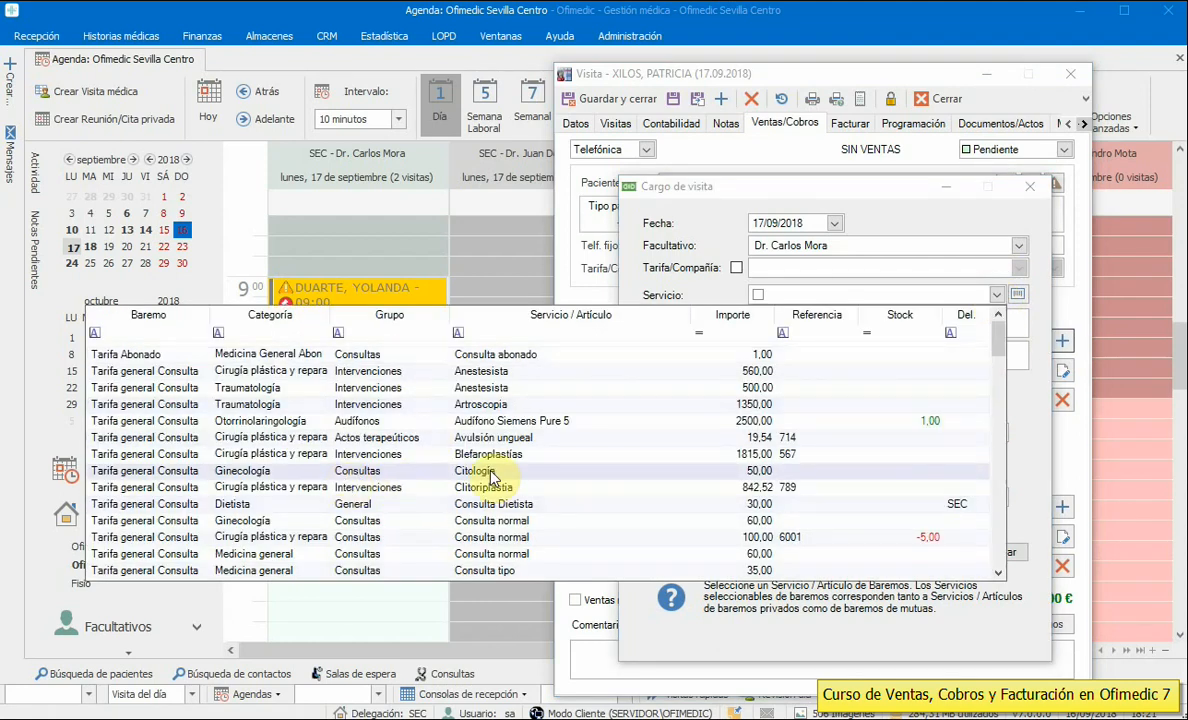
click(490, 470)
click(777, 552)
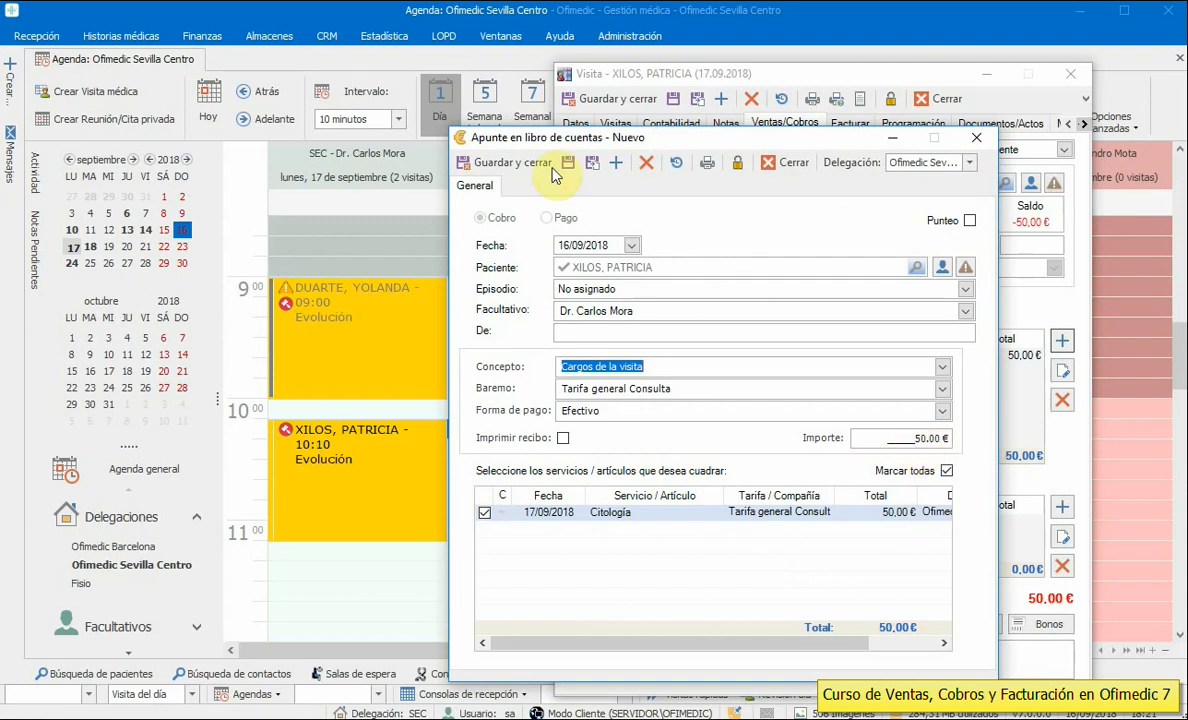
click(941, 411)
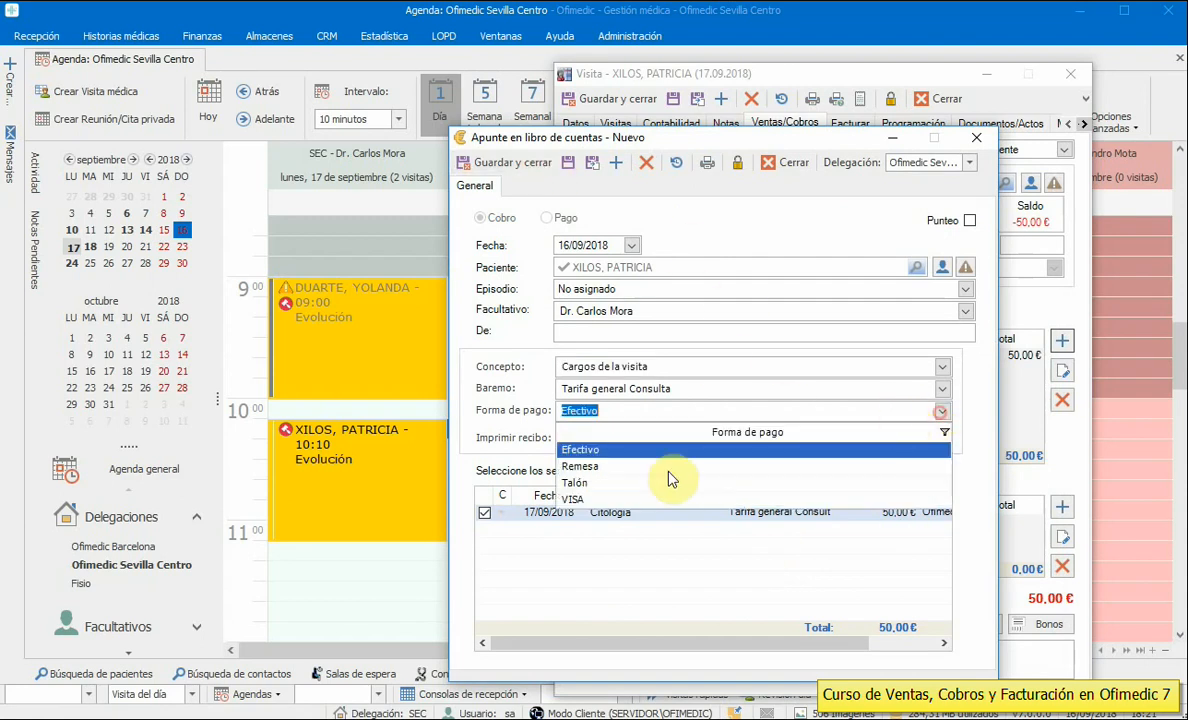
click(575, 499)
click(520, 163)
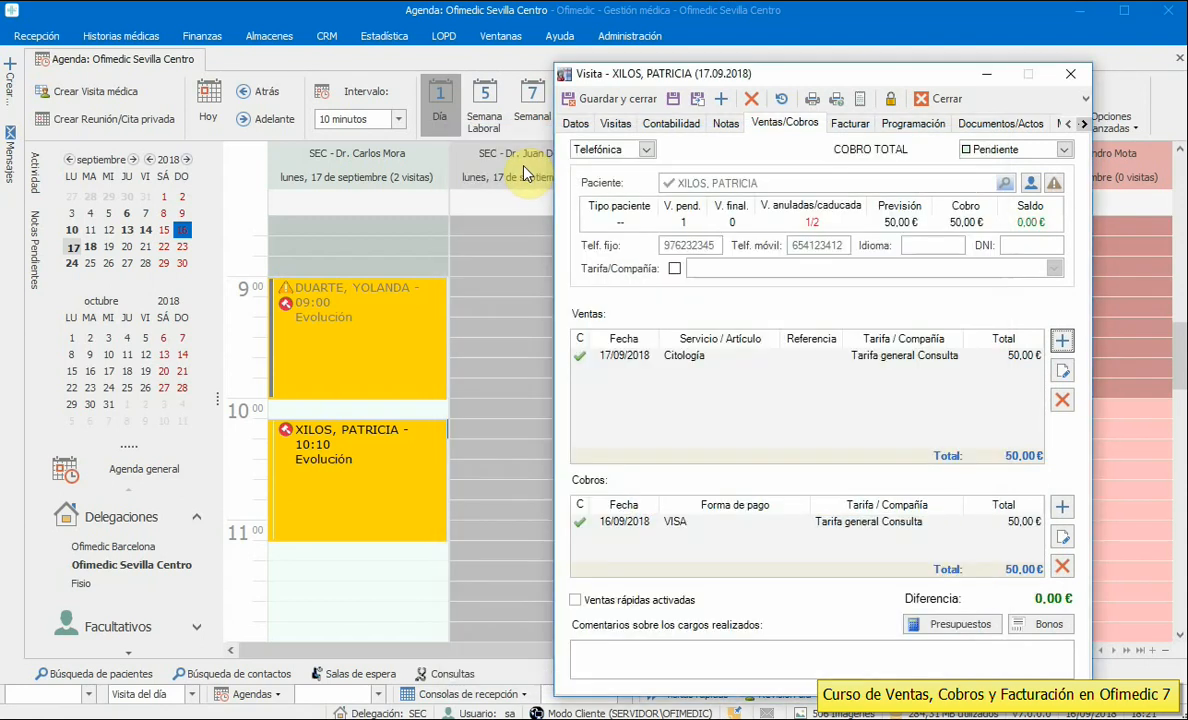
click(600, 99)
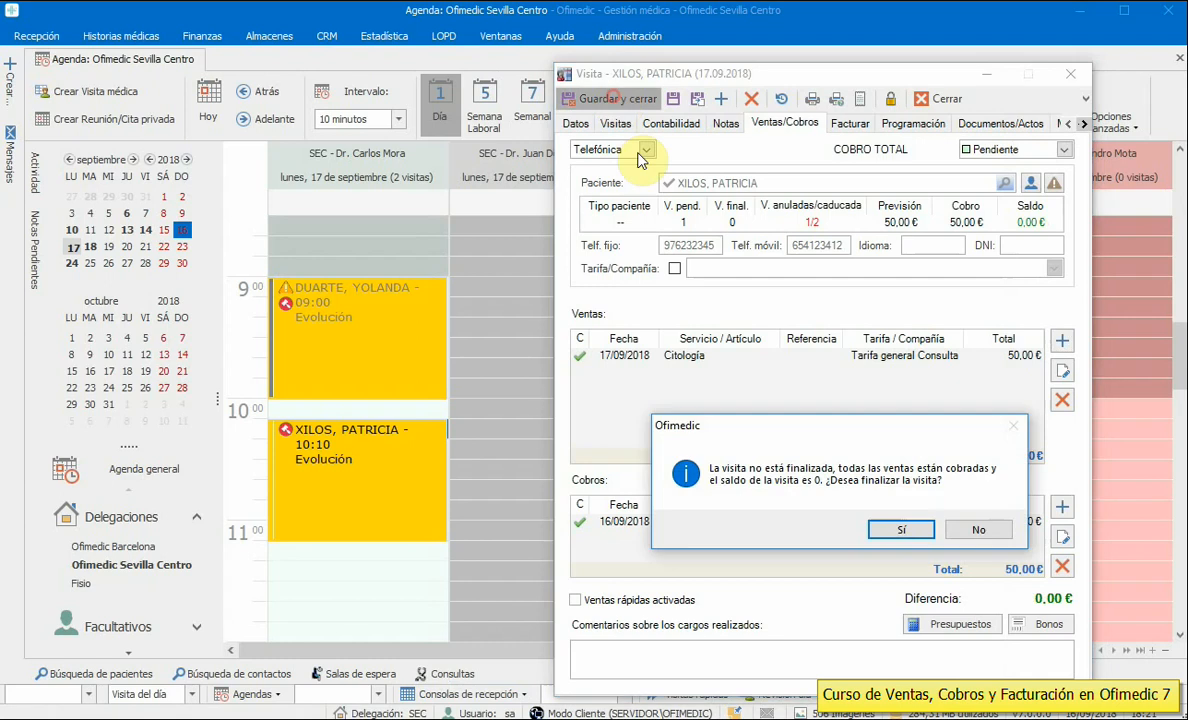
click(897, 532)
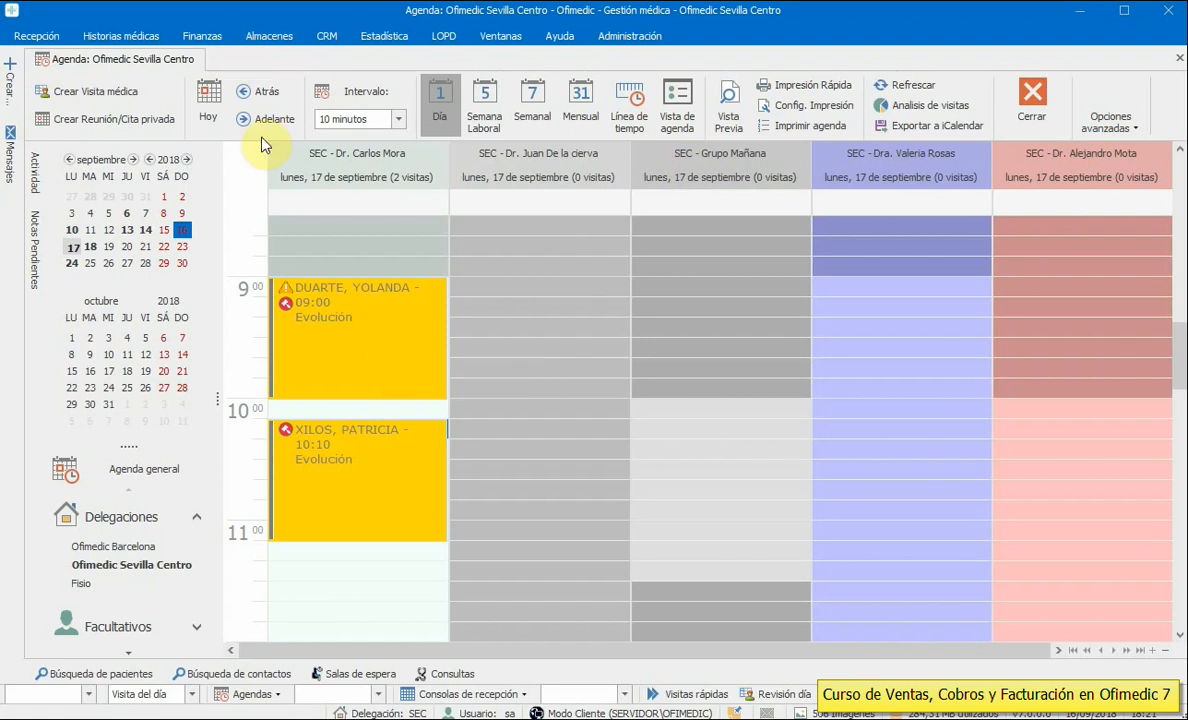
- Filter the patient list by Saldo 0 and return to the day agenda
click(38, 37)
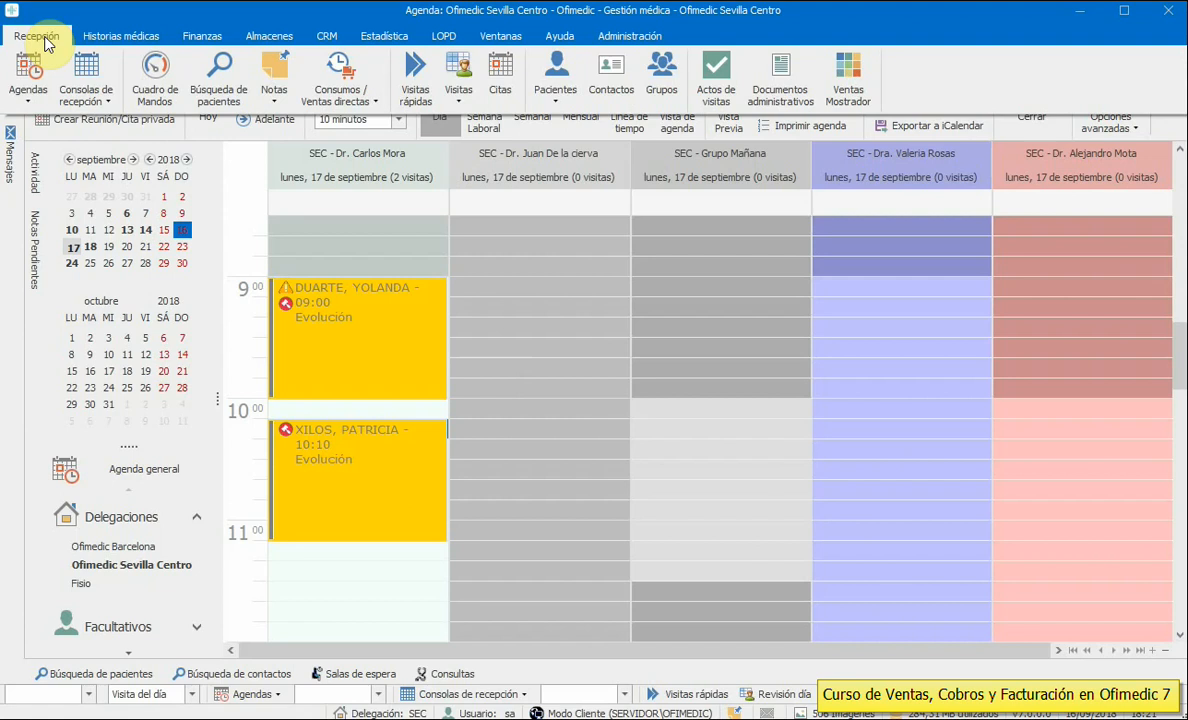
click(587, 134)
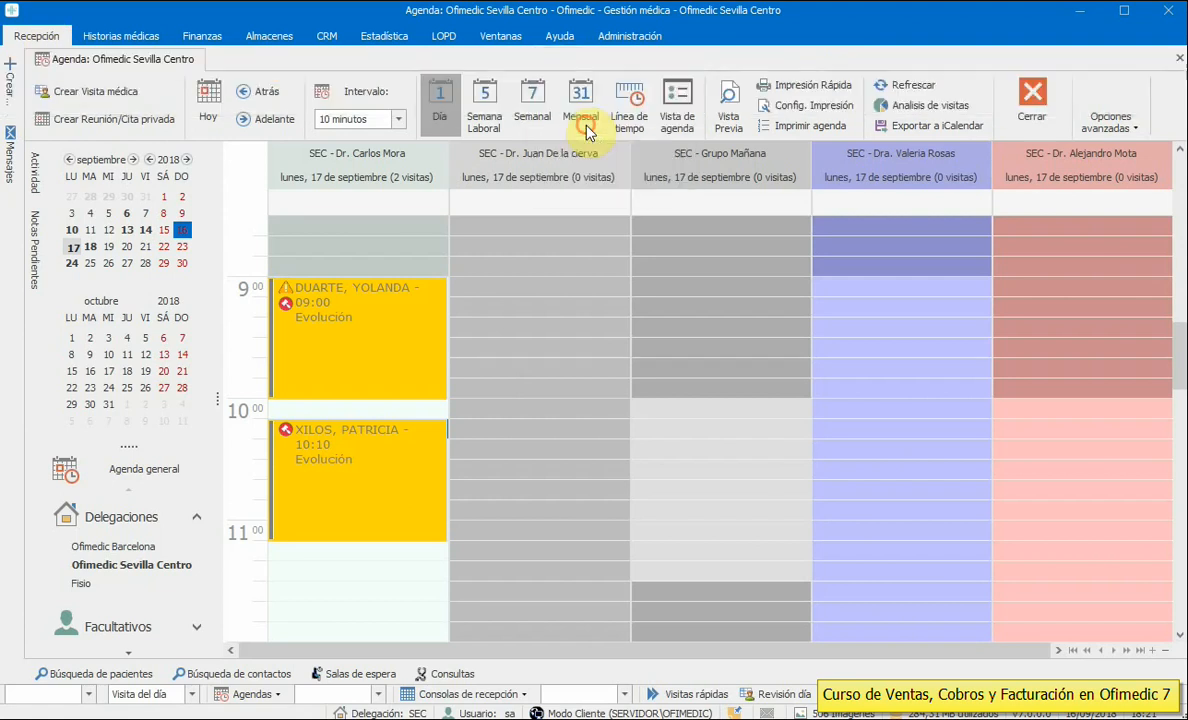
text(0)
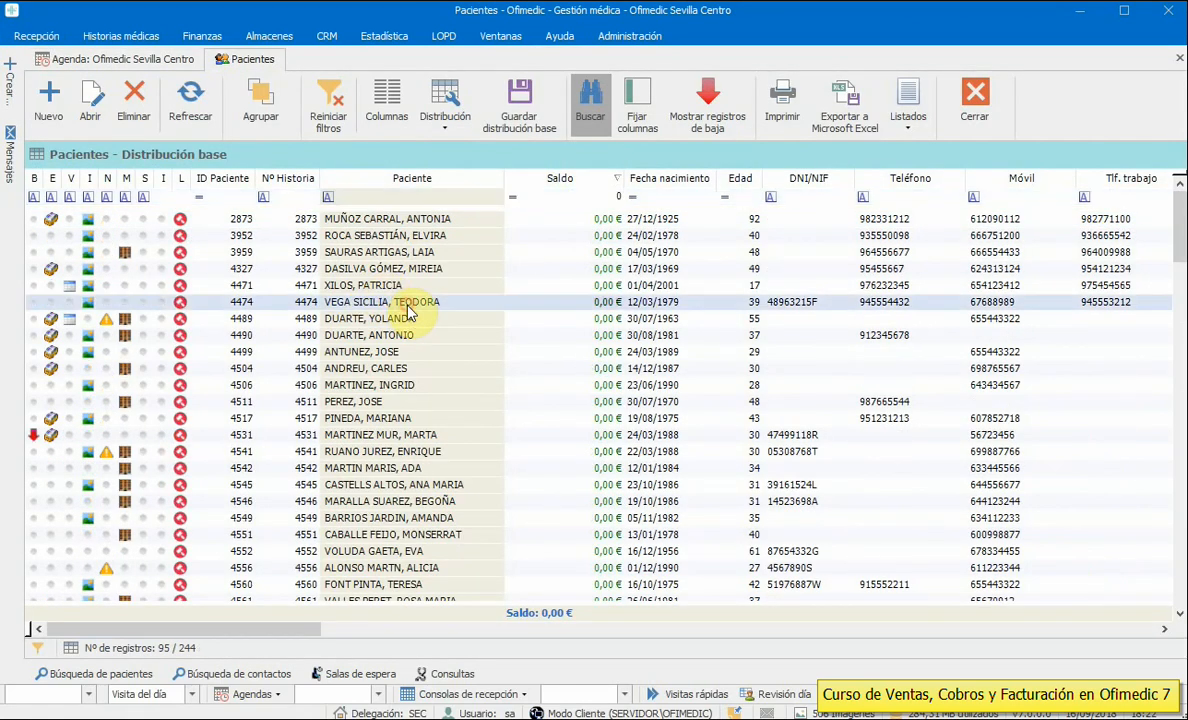
click(120, 58)
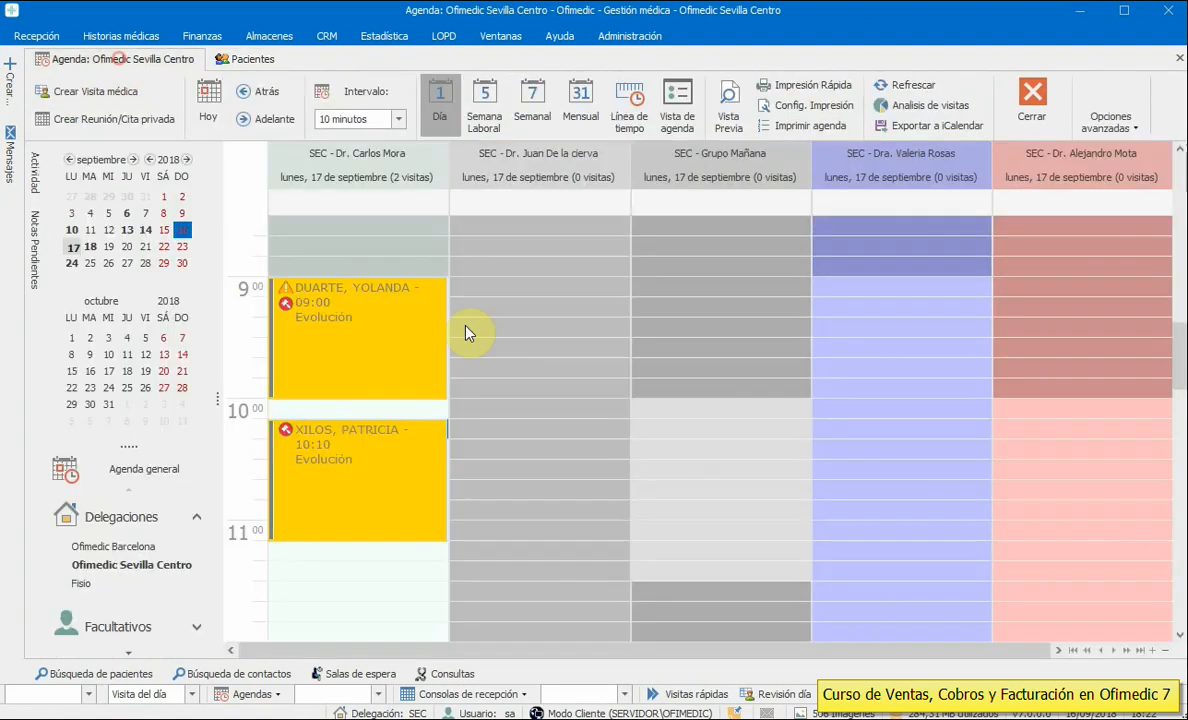
- Create a 10:00 Grupo Mañana visit for the patient and show its sales
double_click(721, 410)
click(708, 184)
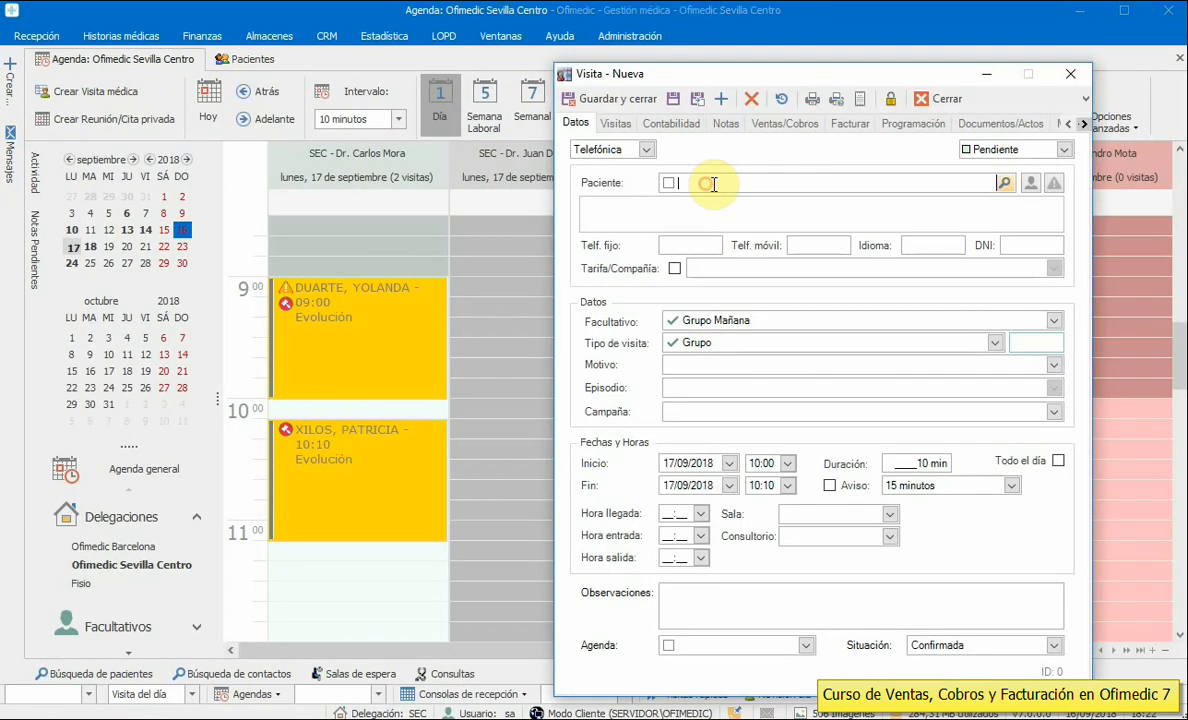
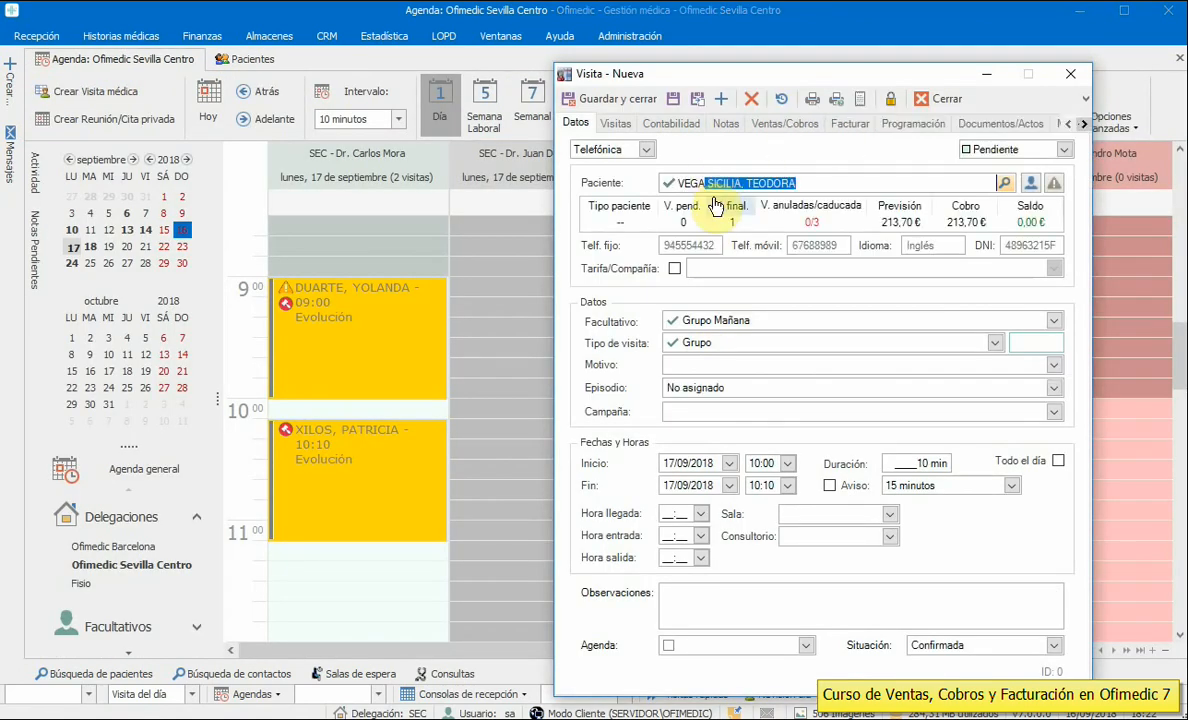
click(1054, 320)
click(1016, 298)
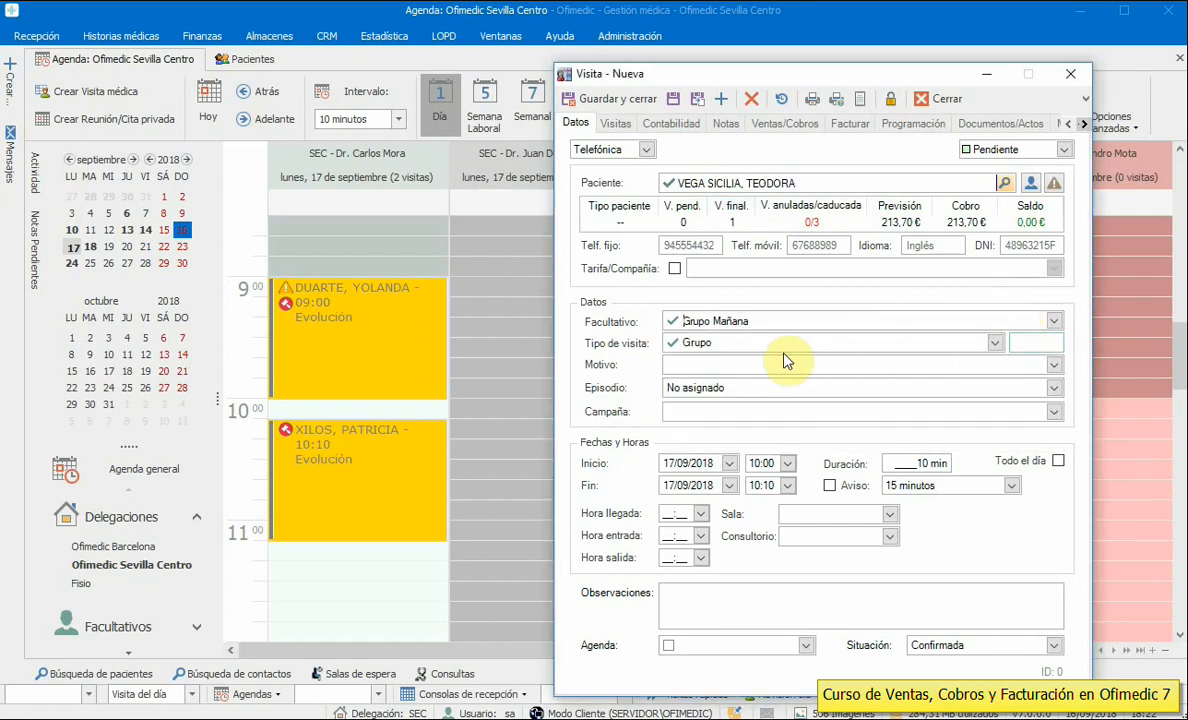
click(673, 100)
click(786, 123)
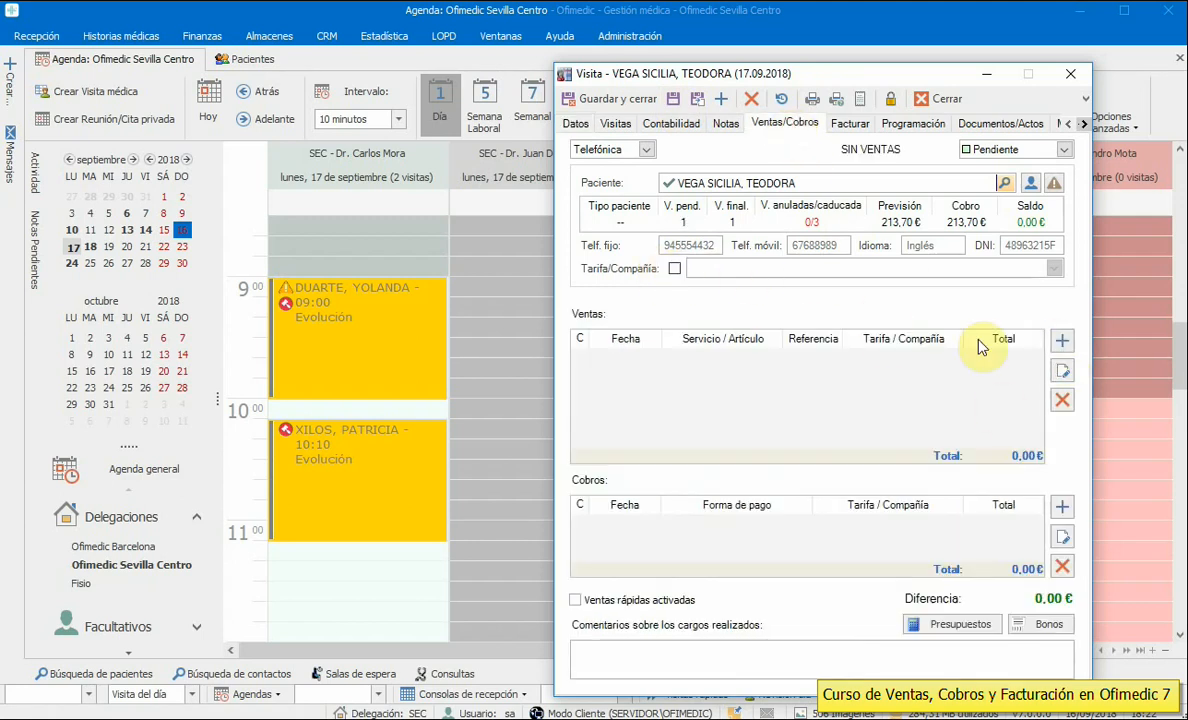
- Cancel the blank charge and switch on Ventas rápidas to list all services
click(1062, 341)
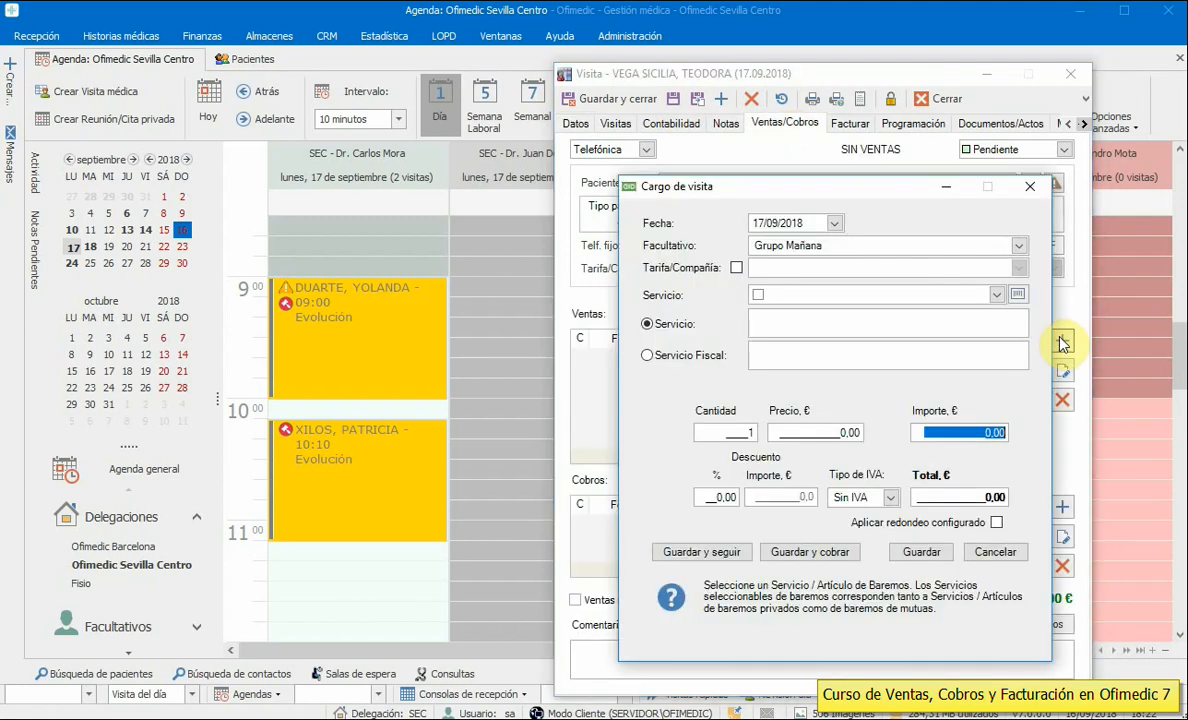
click(996, 296)
click(996, 296)
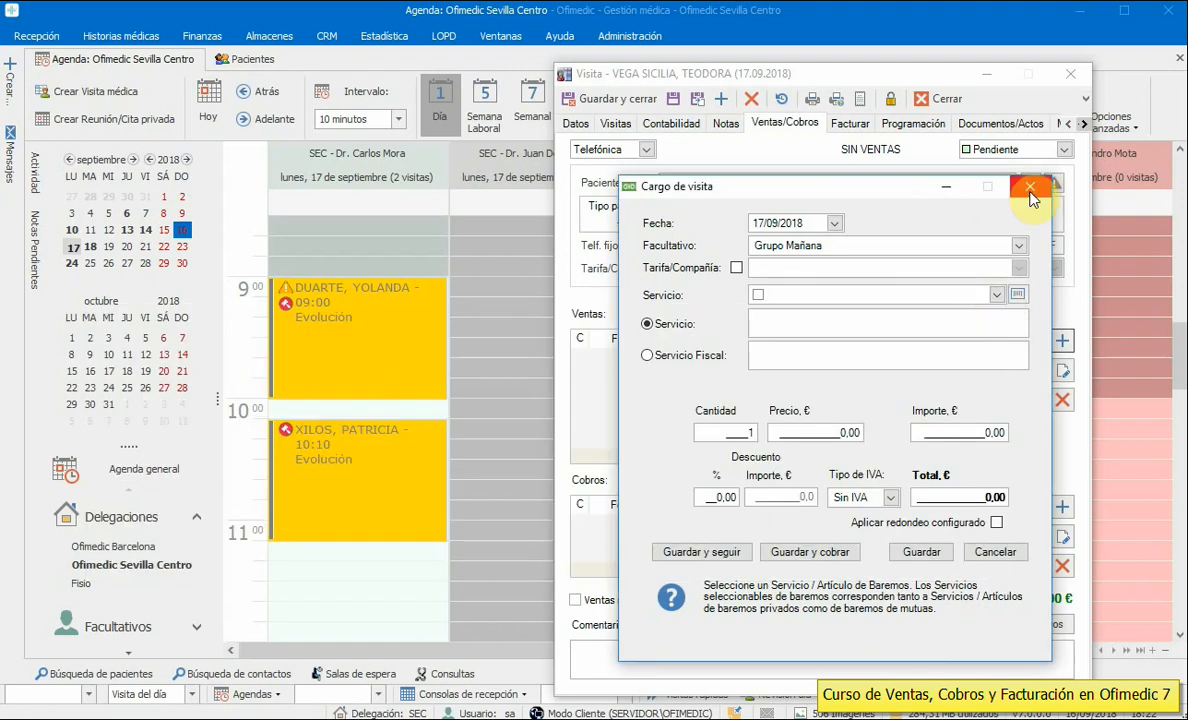
click(1031, 190)
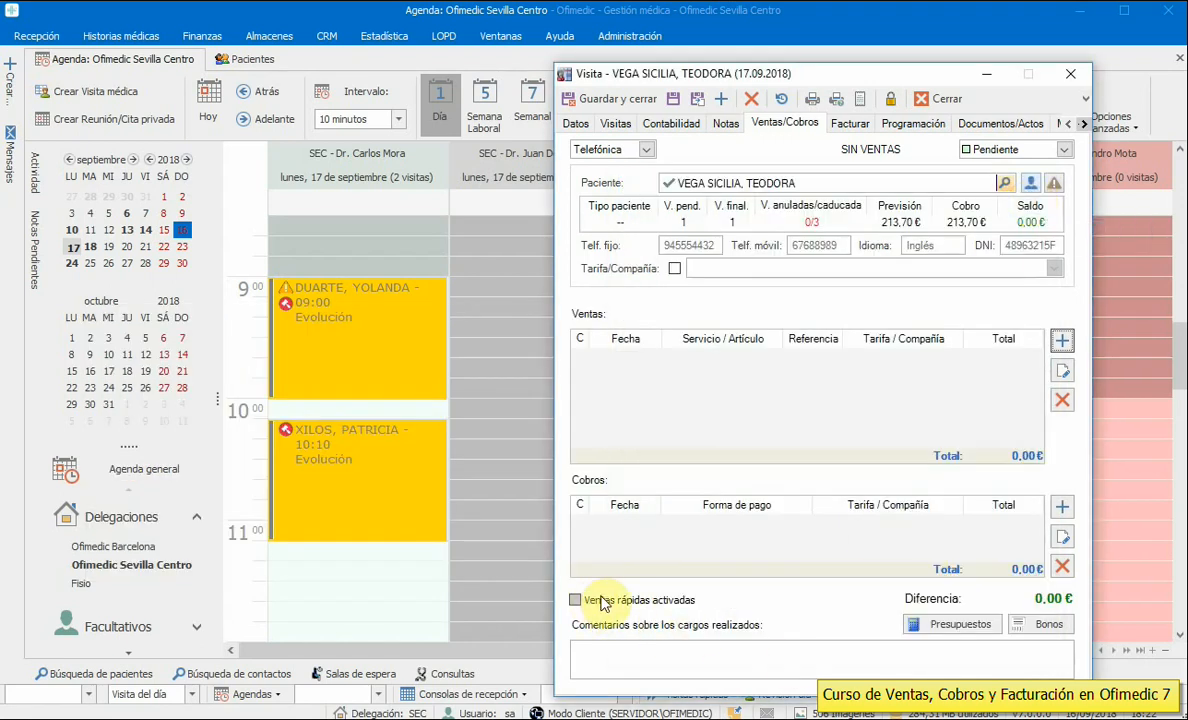
click(677, 603)
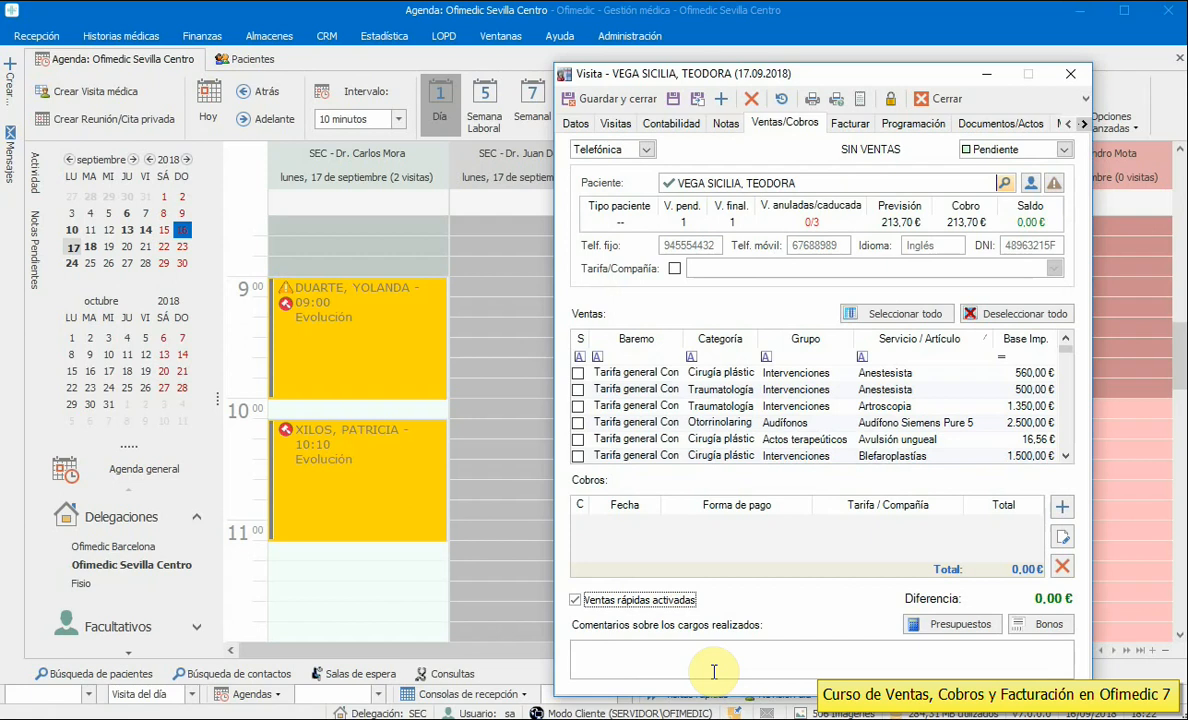
mouse_move(1066, 358)
mouse_down()
mouse_move(1068, 440)
mouse_move(1063, 347)
mouse_up()
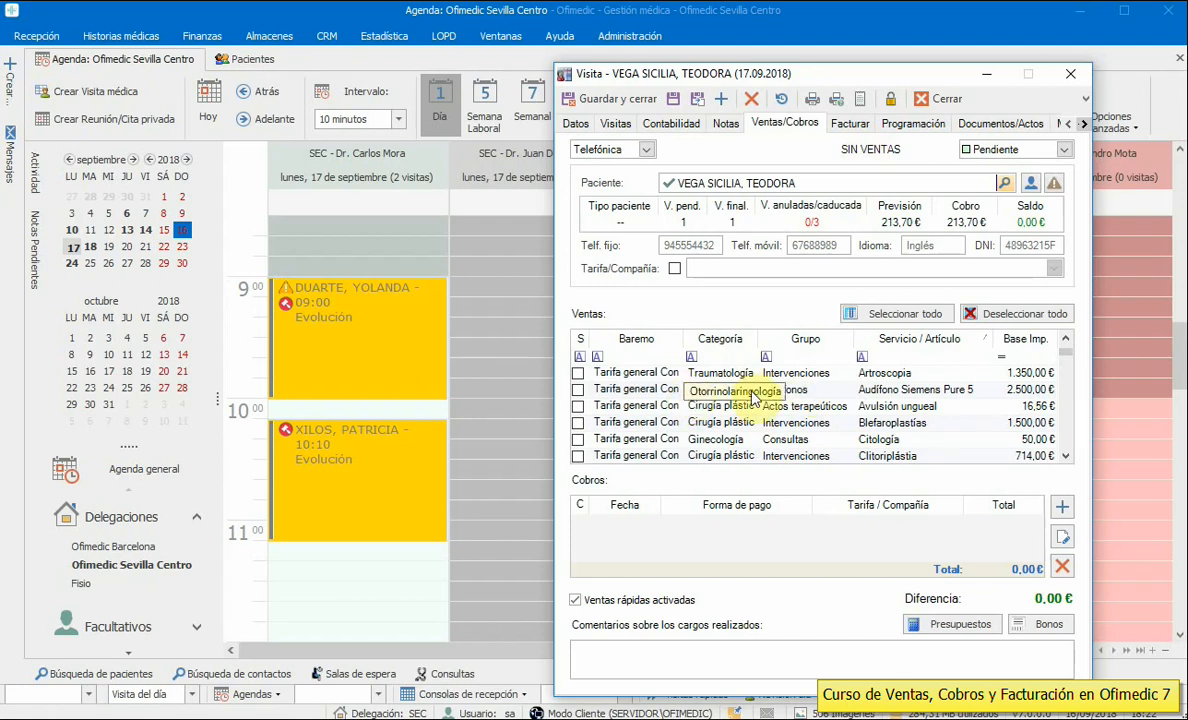
- Filter services by Otorrinolaringología and select only Ecografía
click(733, 356)
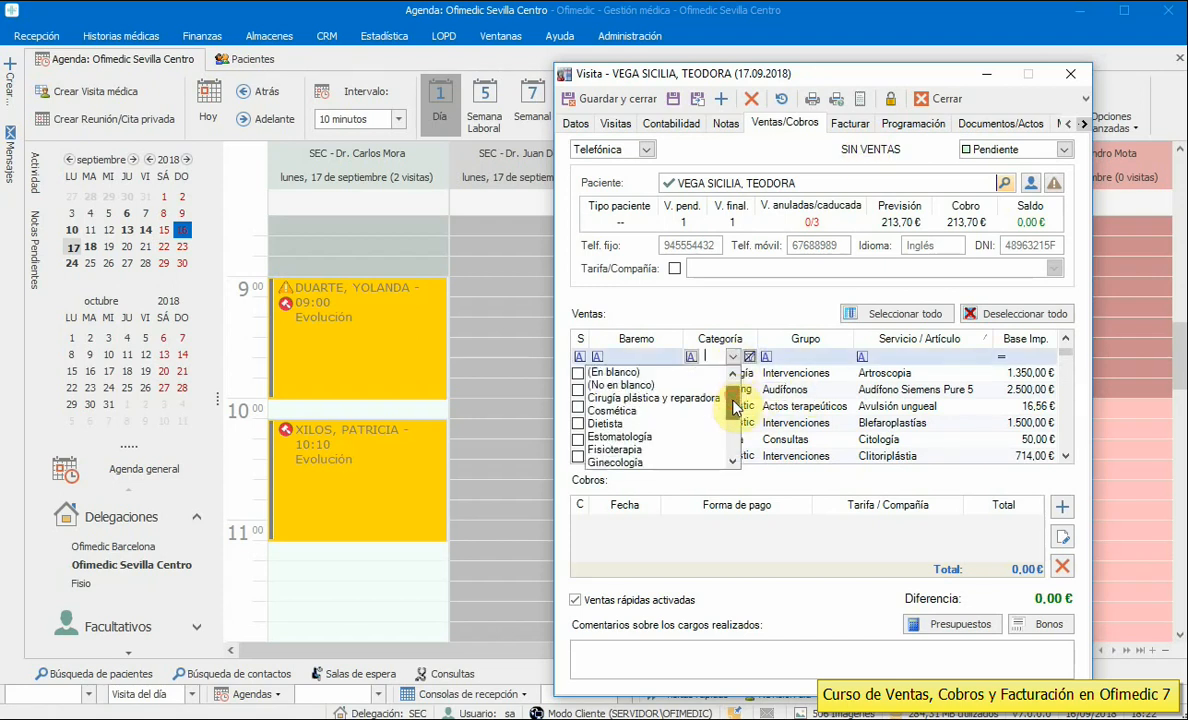
drag(735, 406, 740, 448)
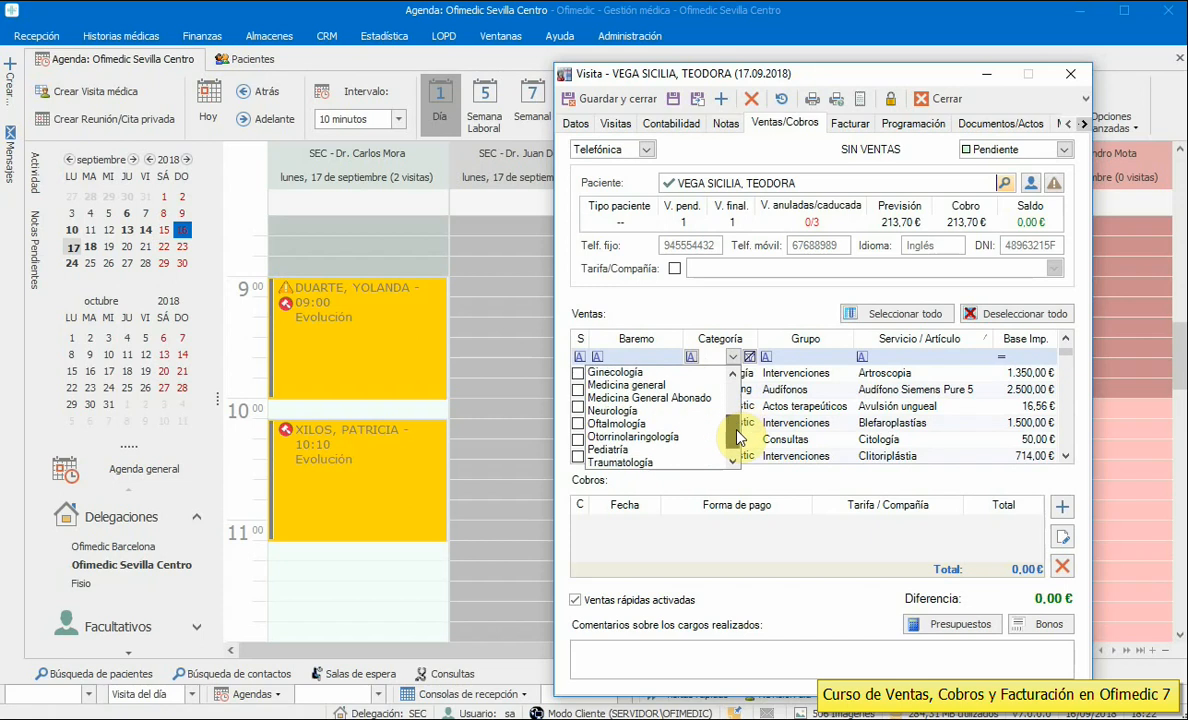
click(652, 437)
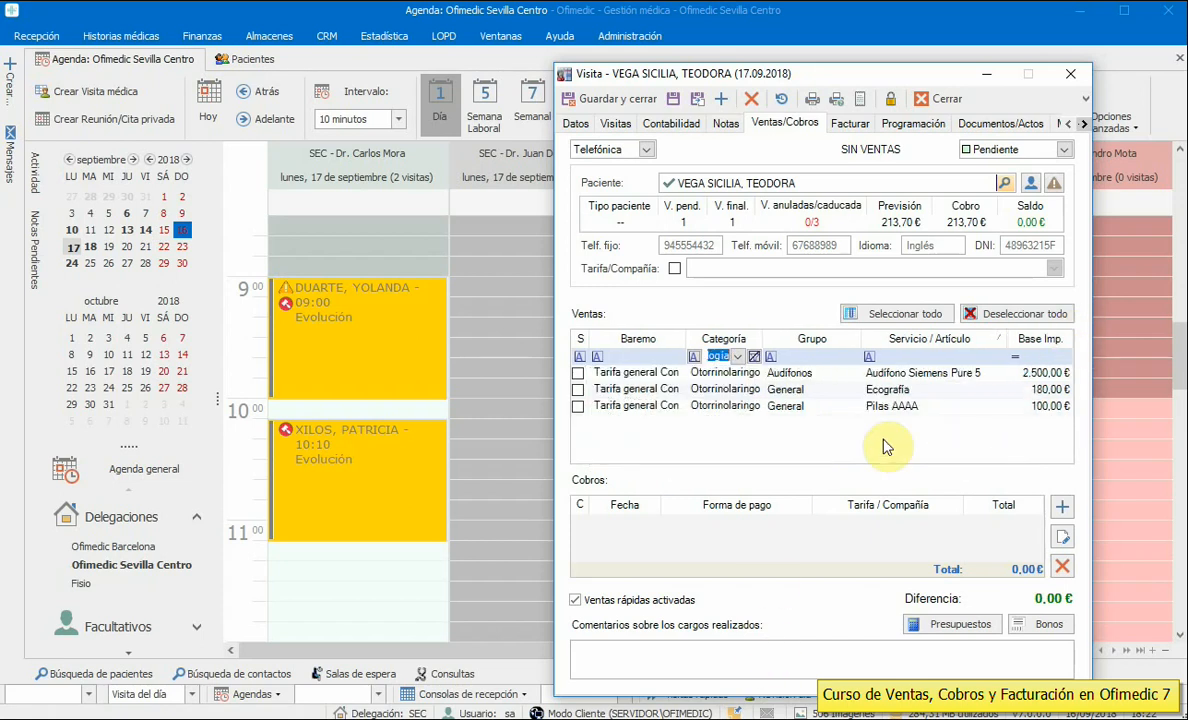
click(577, 373)
click(577, 389)
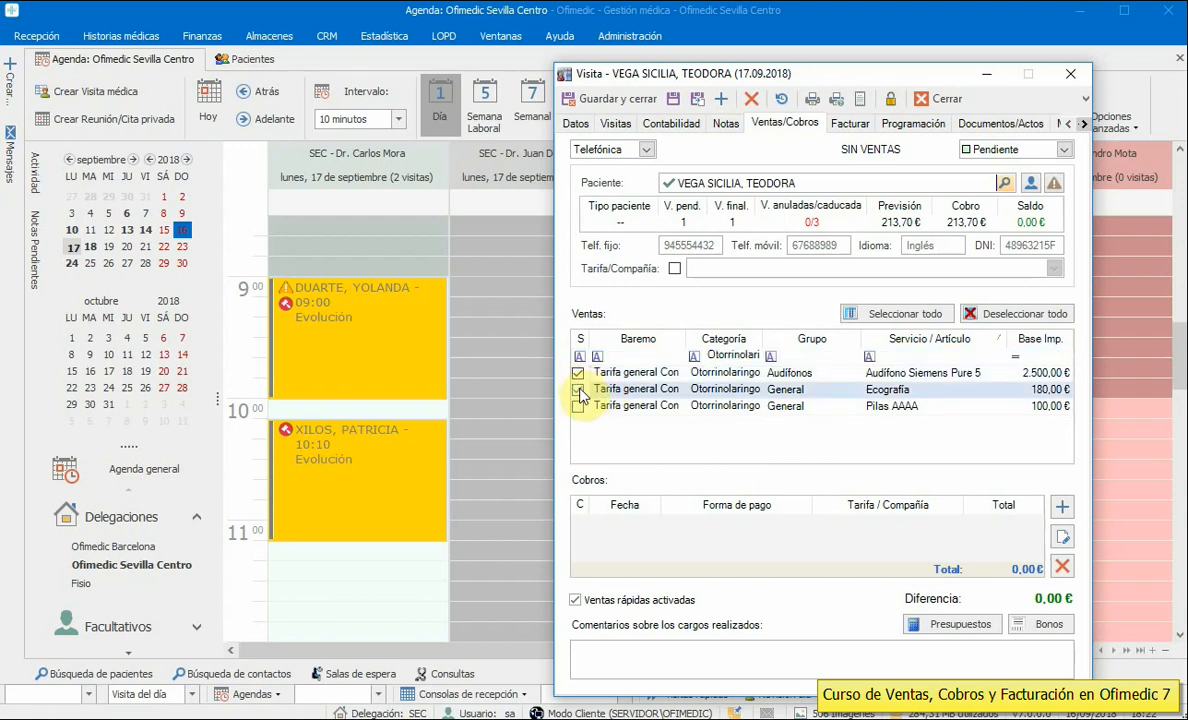
click(577, 373)
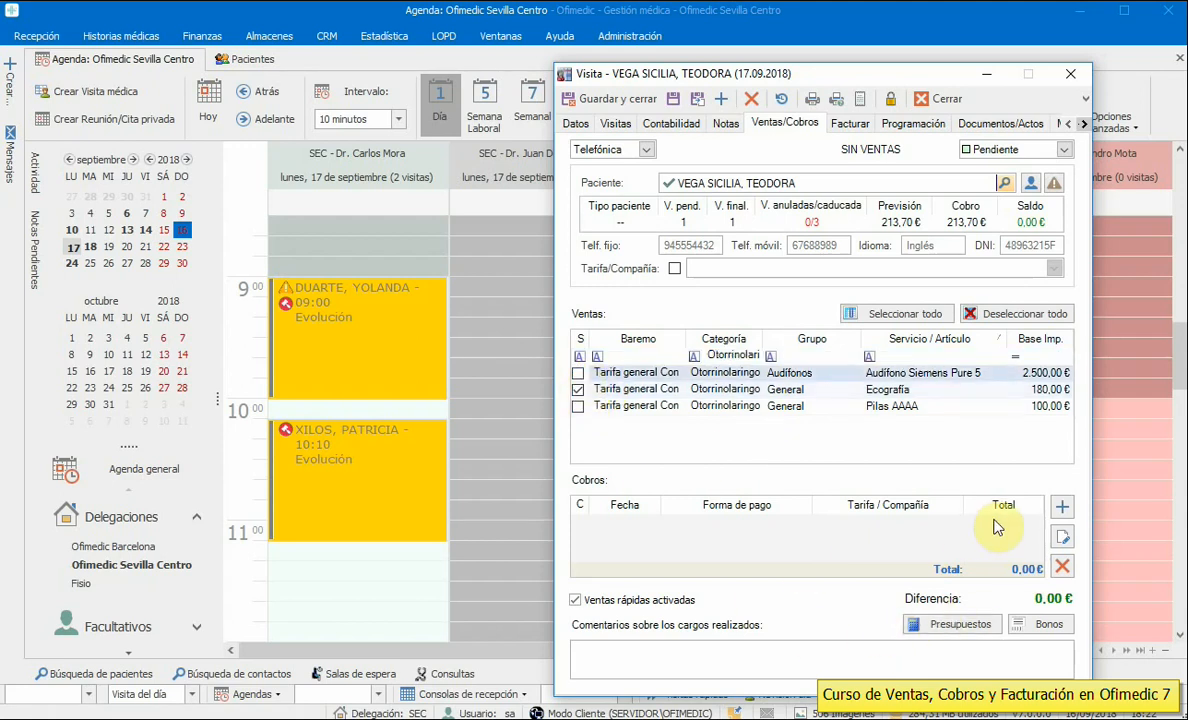
- Pay the 196,02 € Ecografía in Efectivo and finalize the visit
click(1063, 511)
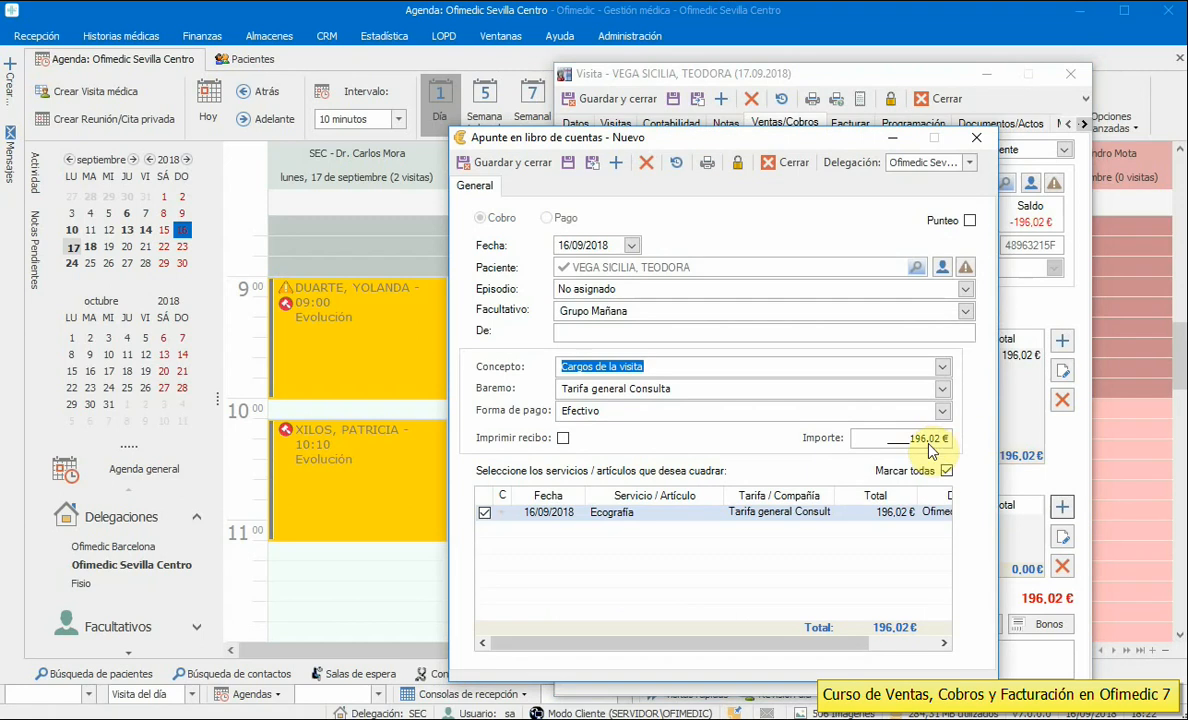
click(513, 167)
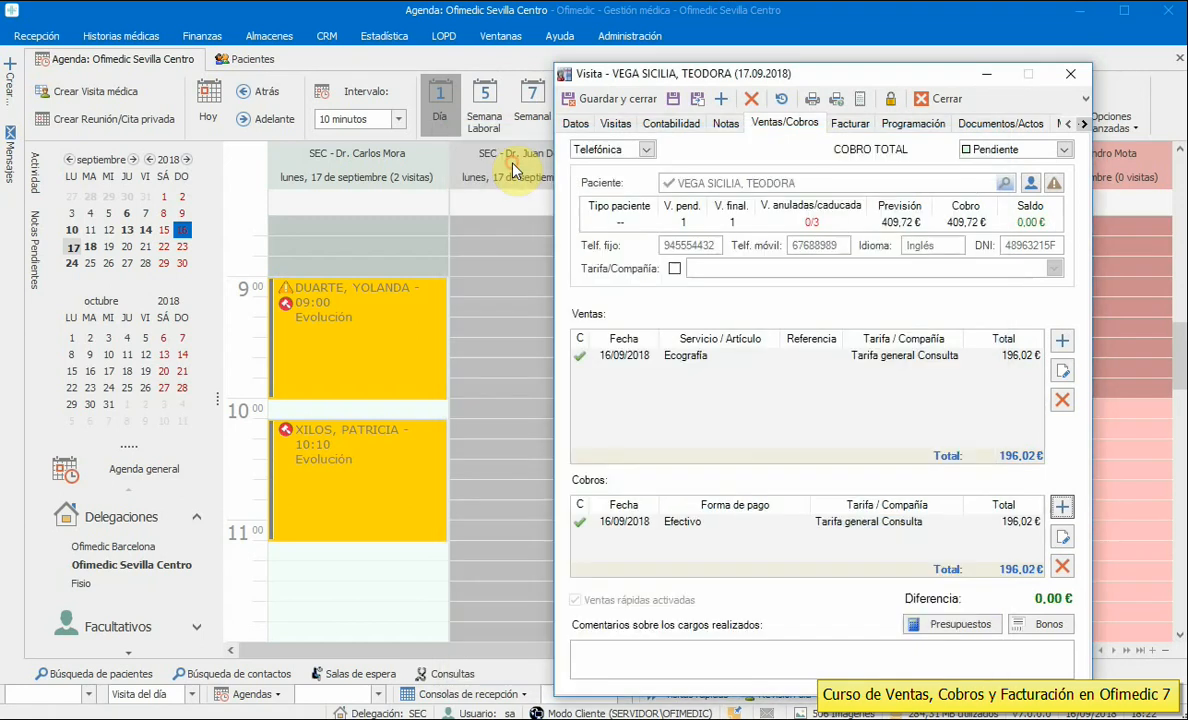
click(605, 98)
click(902, 530)
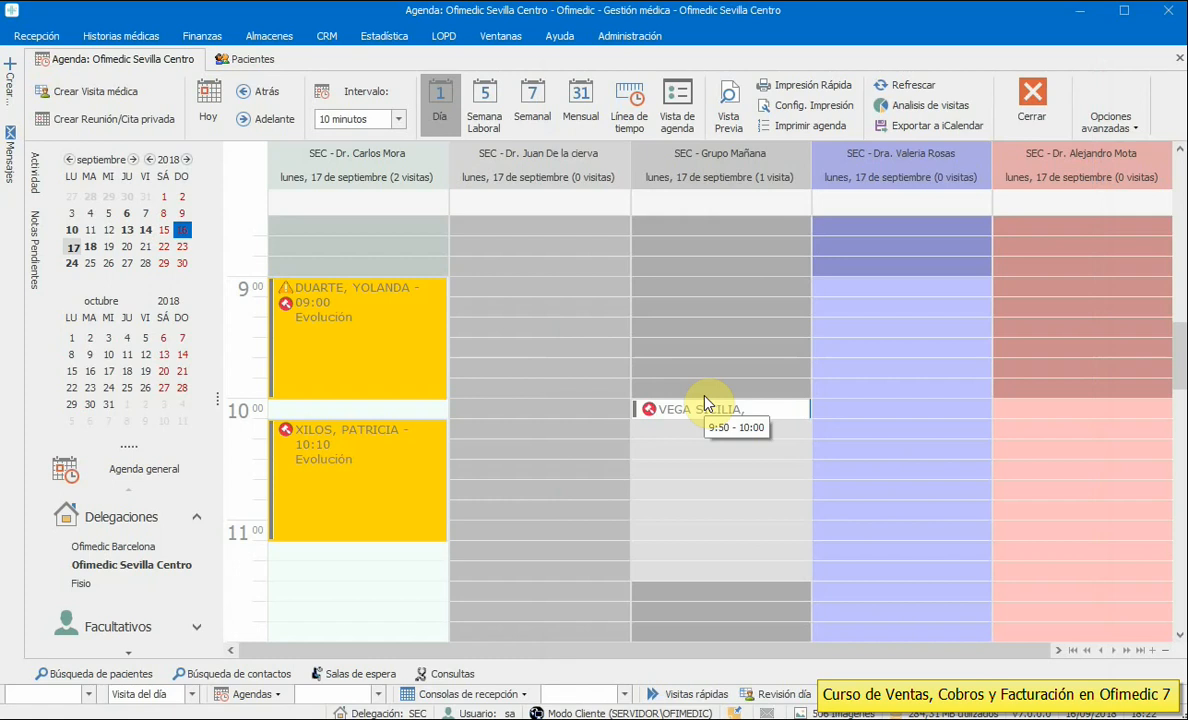
click(240, 60)
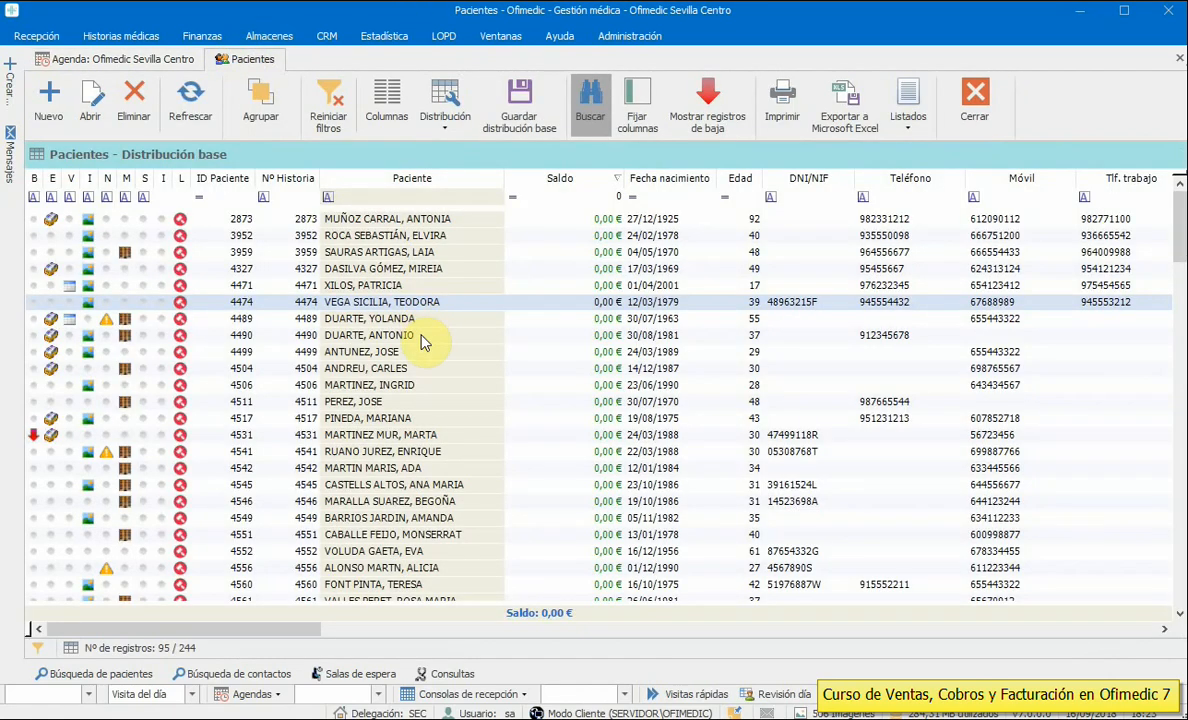
- Create a 10:30 Grupo Mañana visit for another patient
click(395, 252)
click(90, 58)
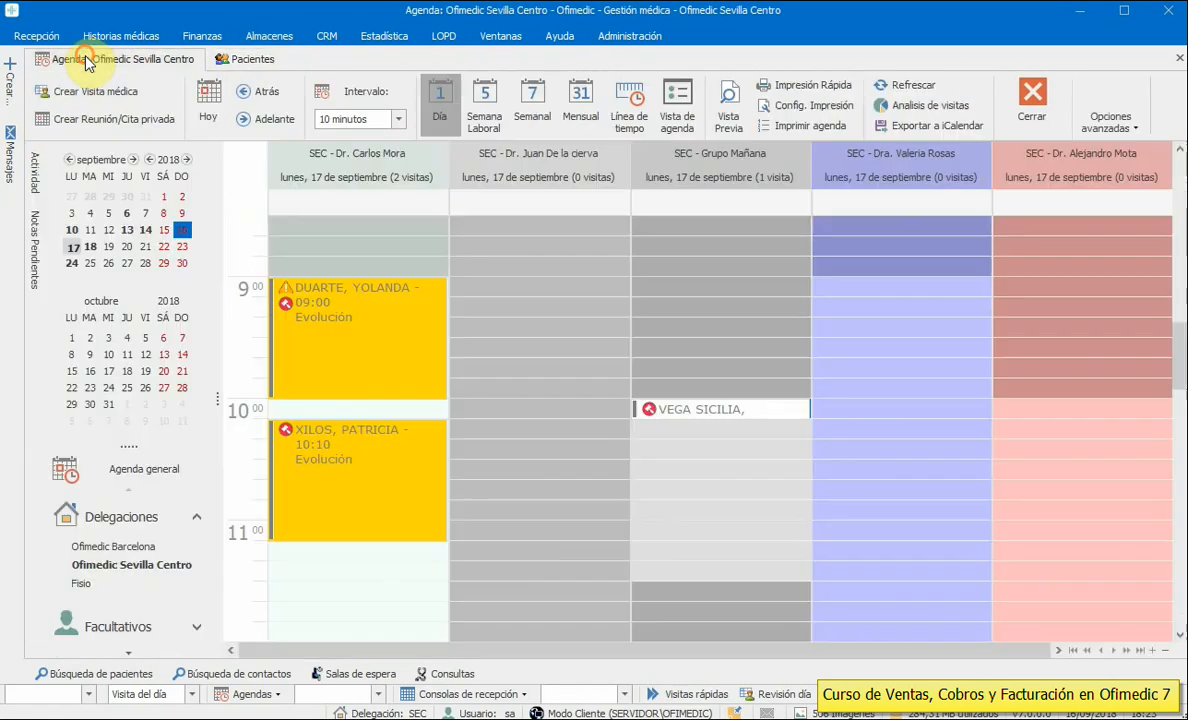
double_click(721, 467)
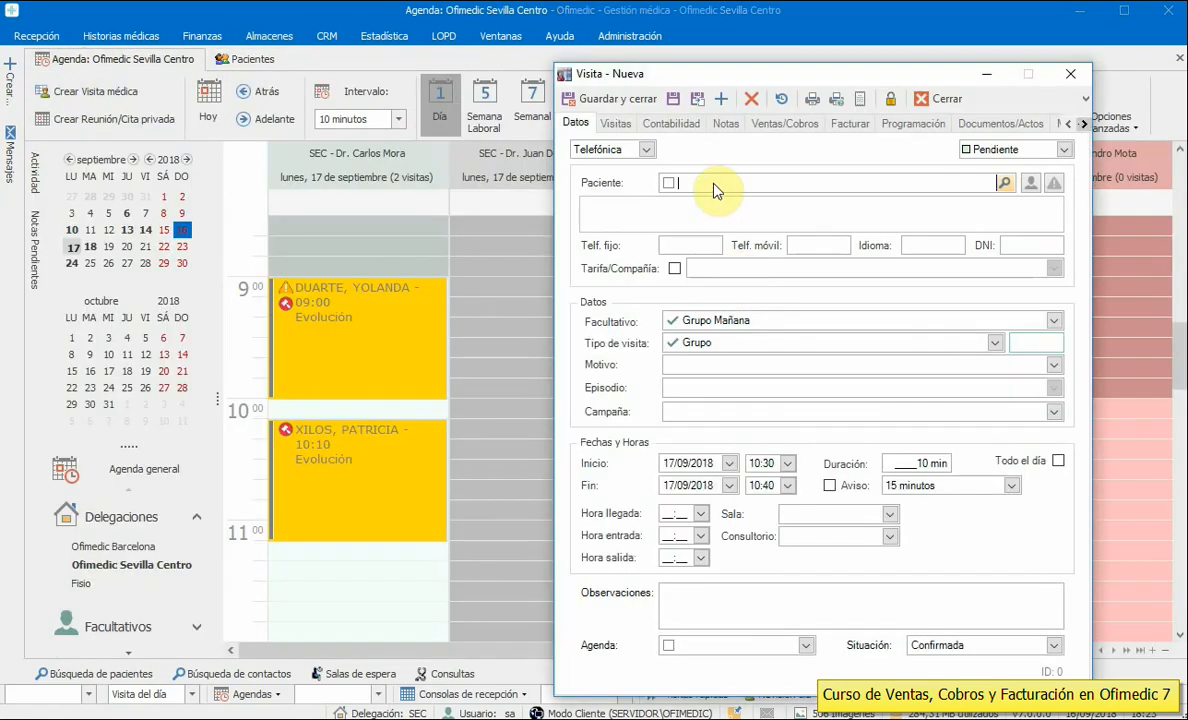
click(711, 183)
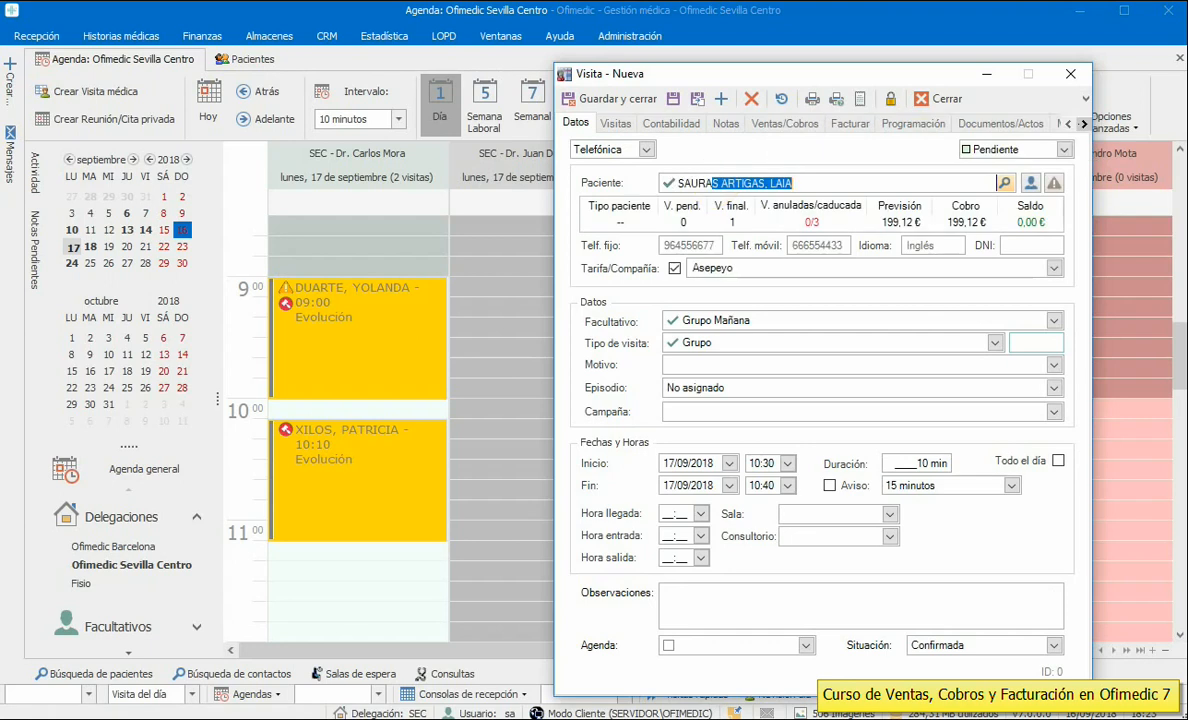
- Keep the insurer rate on and change the insurer to Adeslas
click(675, 268)
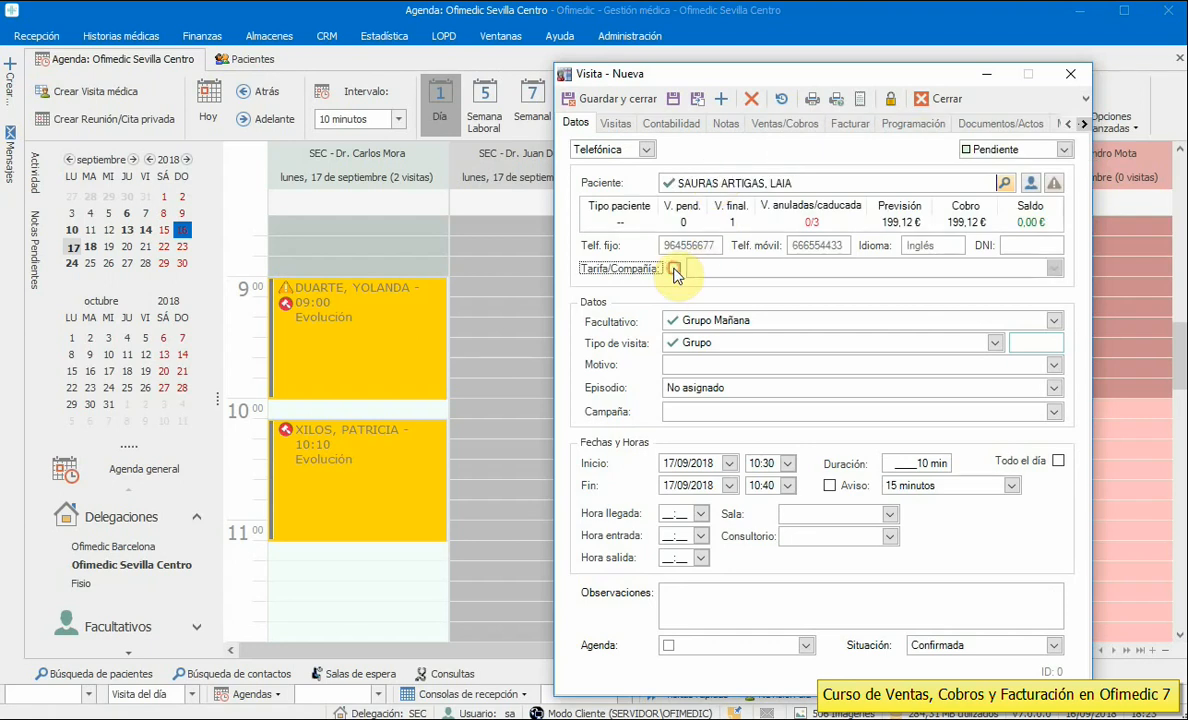
click(675, 268)
click(1053, 268)
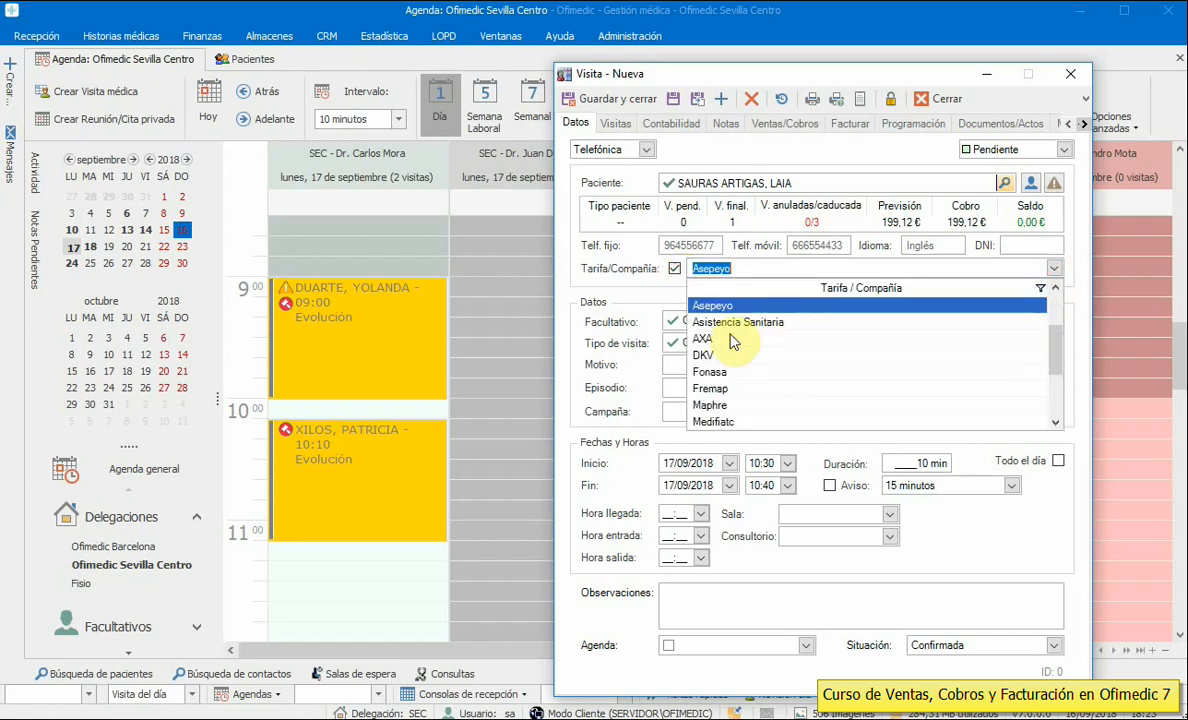
drag(1055, 345, 1054, 314)
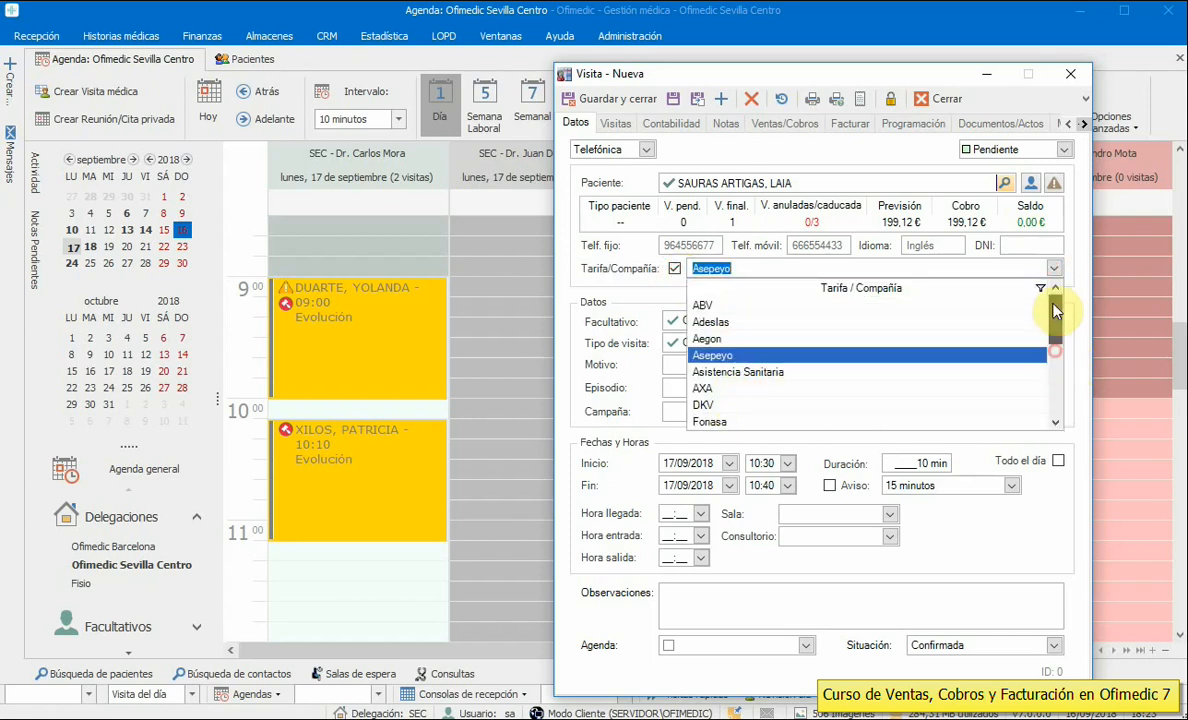
click(766, 324)
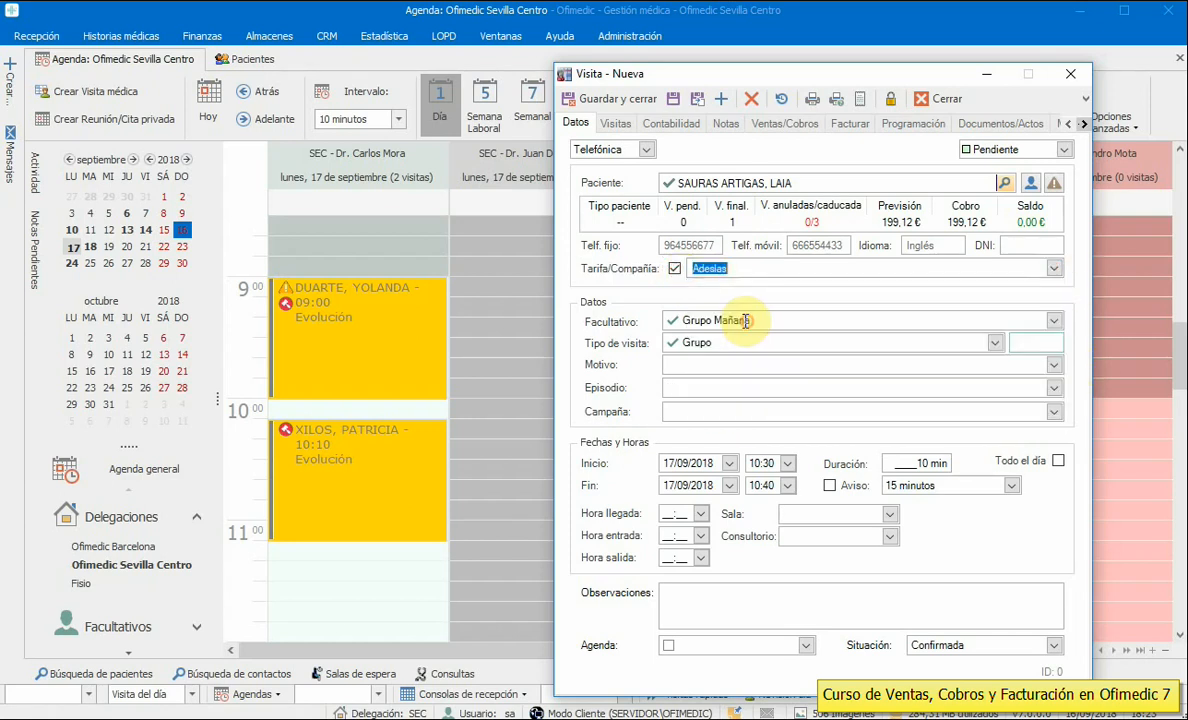
- Save the visit with Episodio set to No asignado and show its sales
click(672, 97)
click(979, 538)
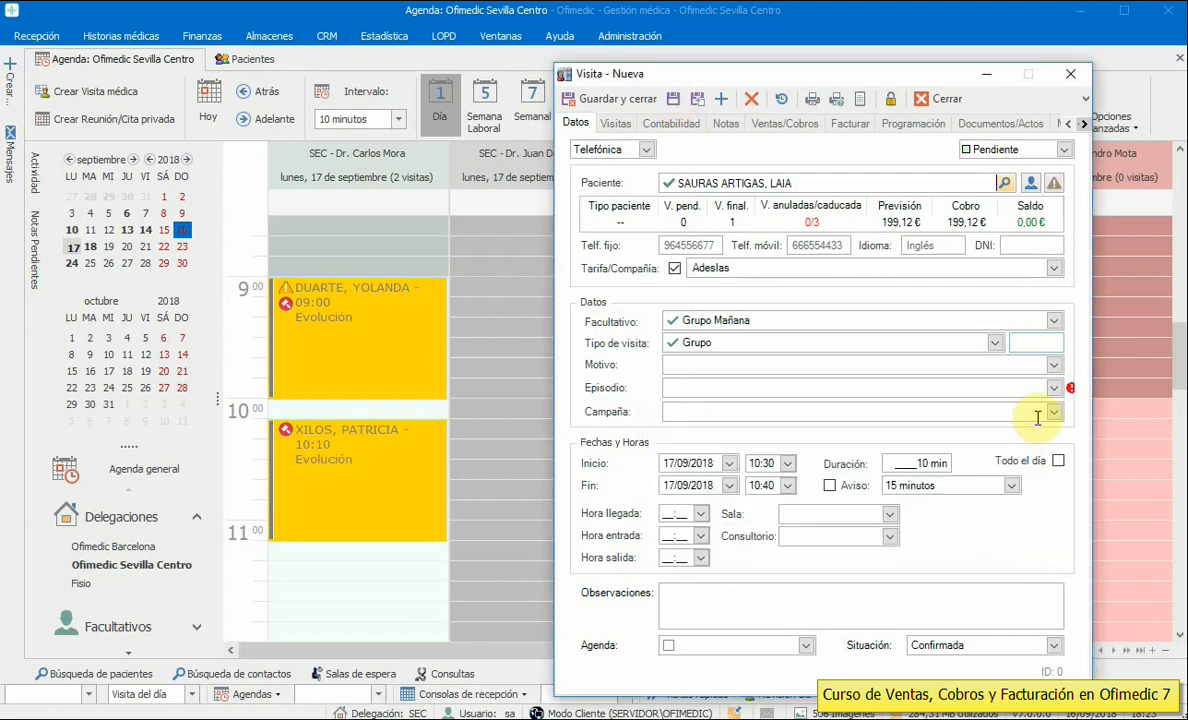
click(1054, 388)
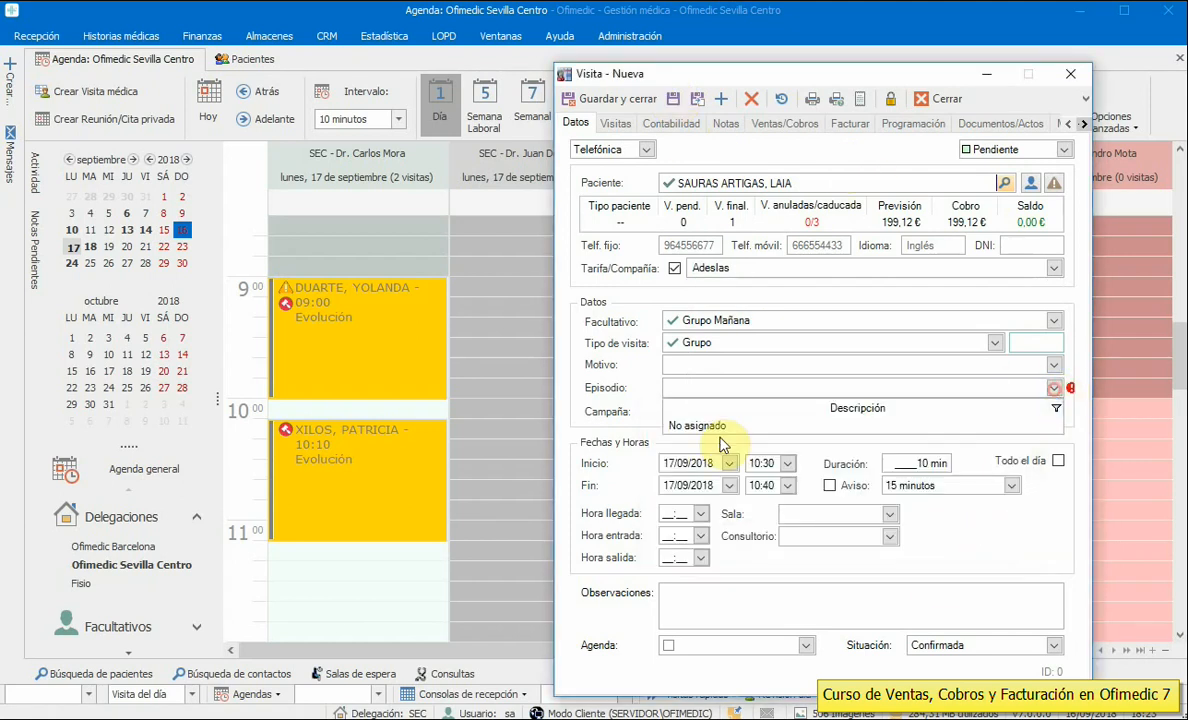
click(695, 425)
click(672, 98)
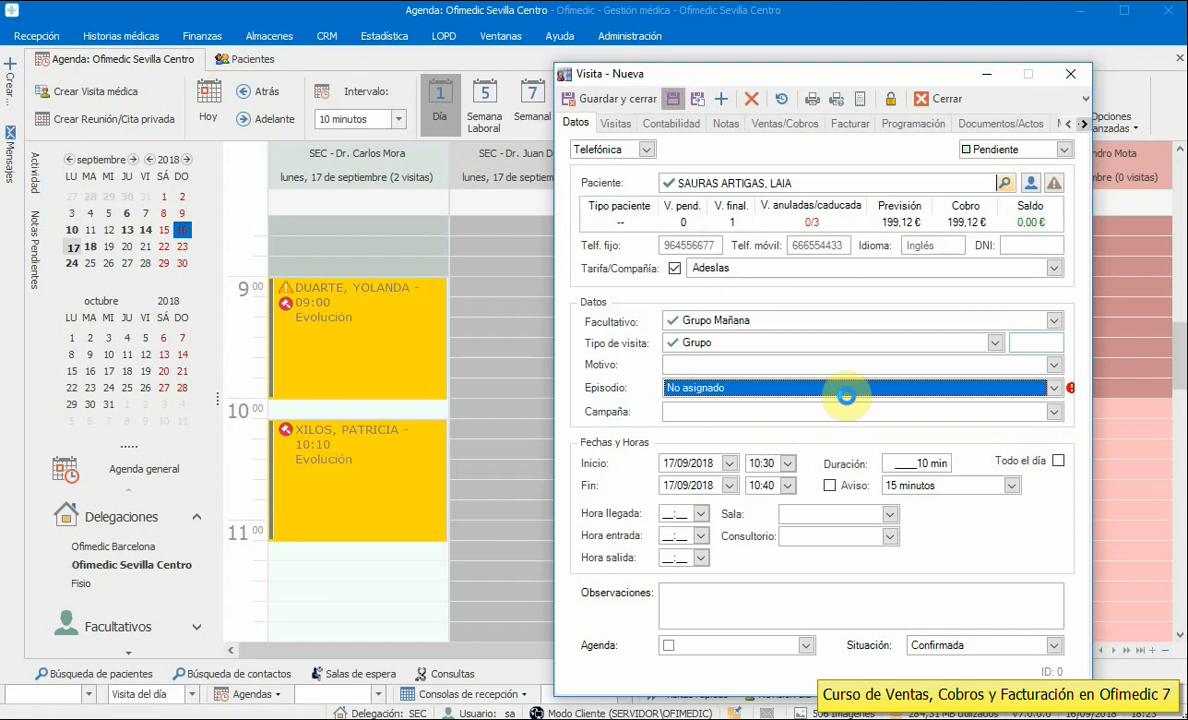
click(765, 123)
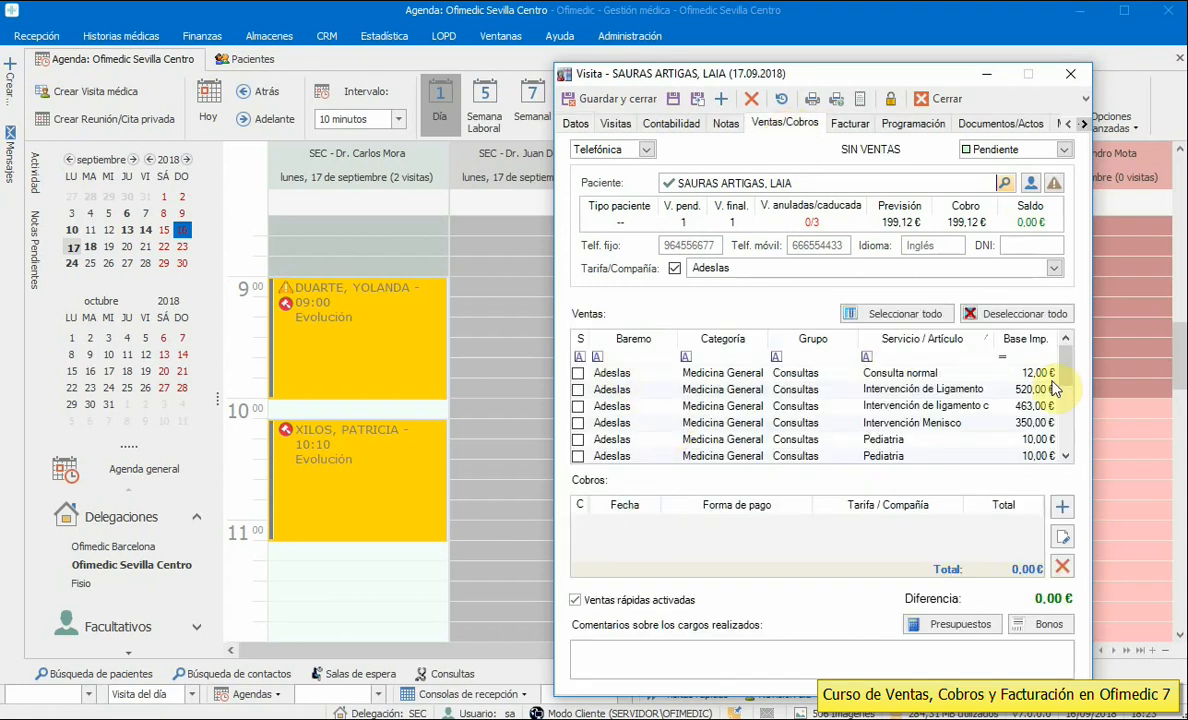
- Turn off Ventas rápidas and save a Consulta normal charge for collection
drag(1068, 364, 1066, 424)
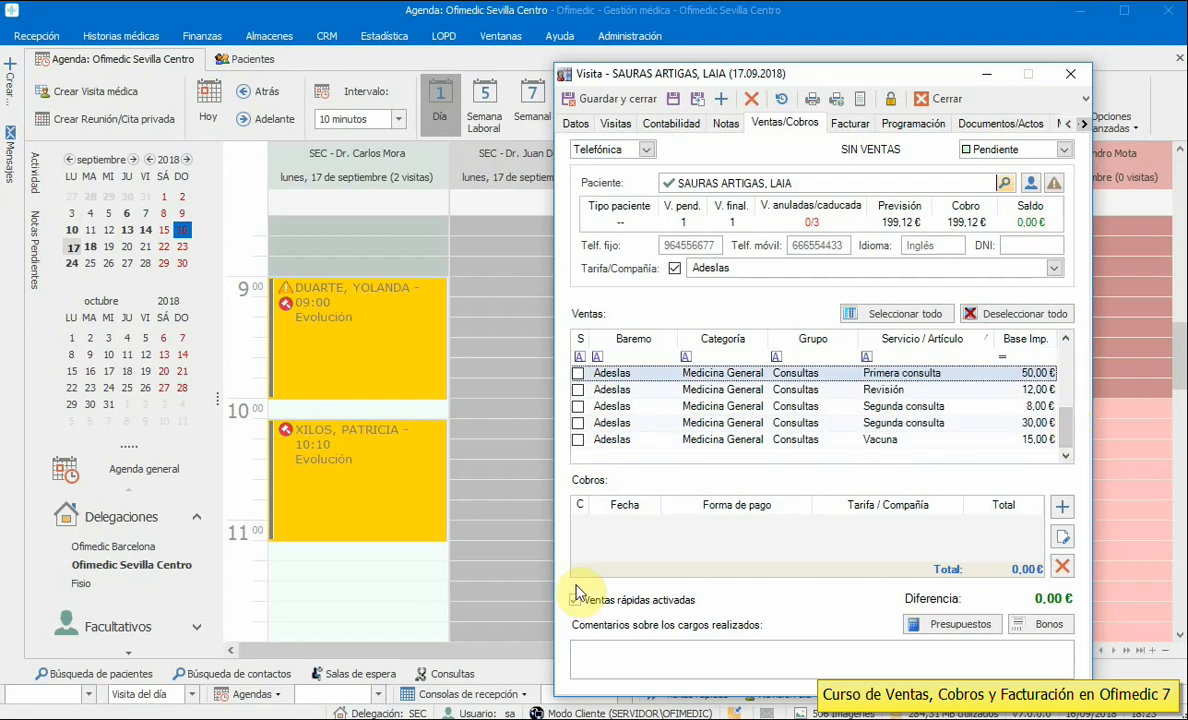
click(622, 602)
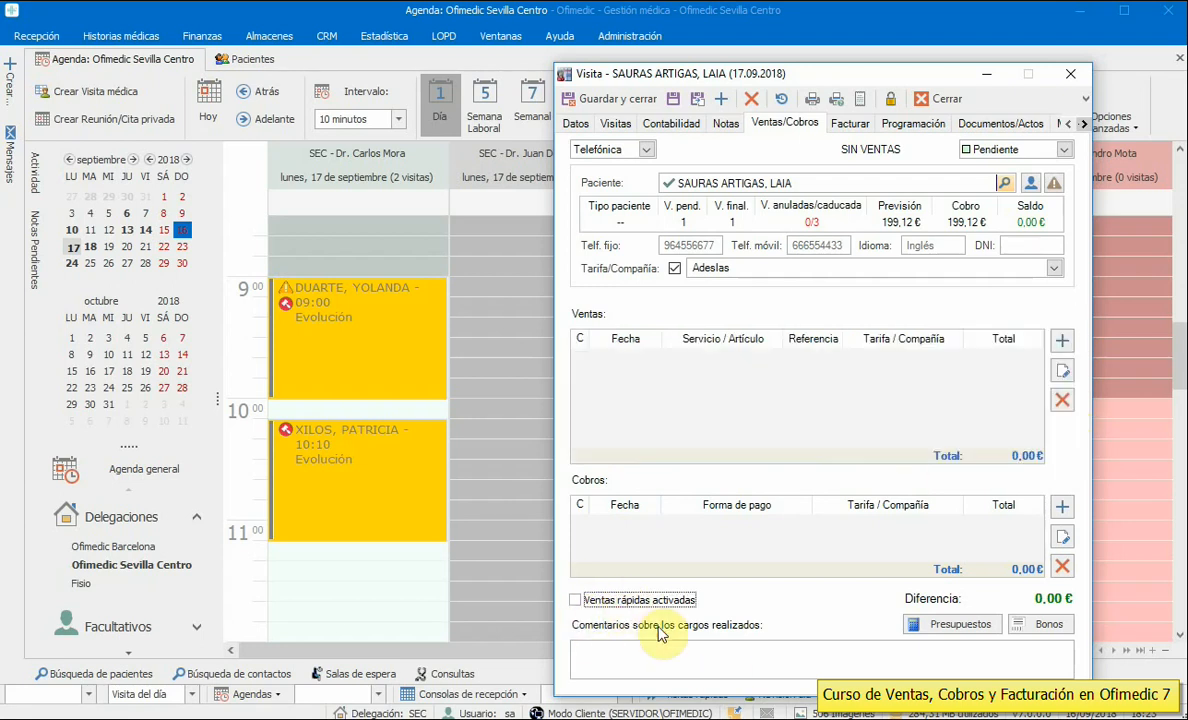
click(1062, 341)
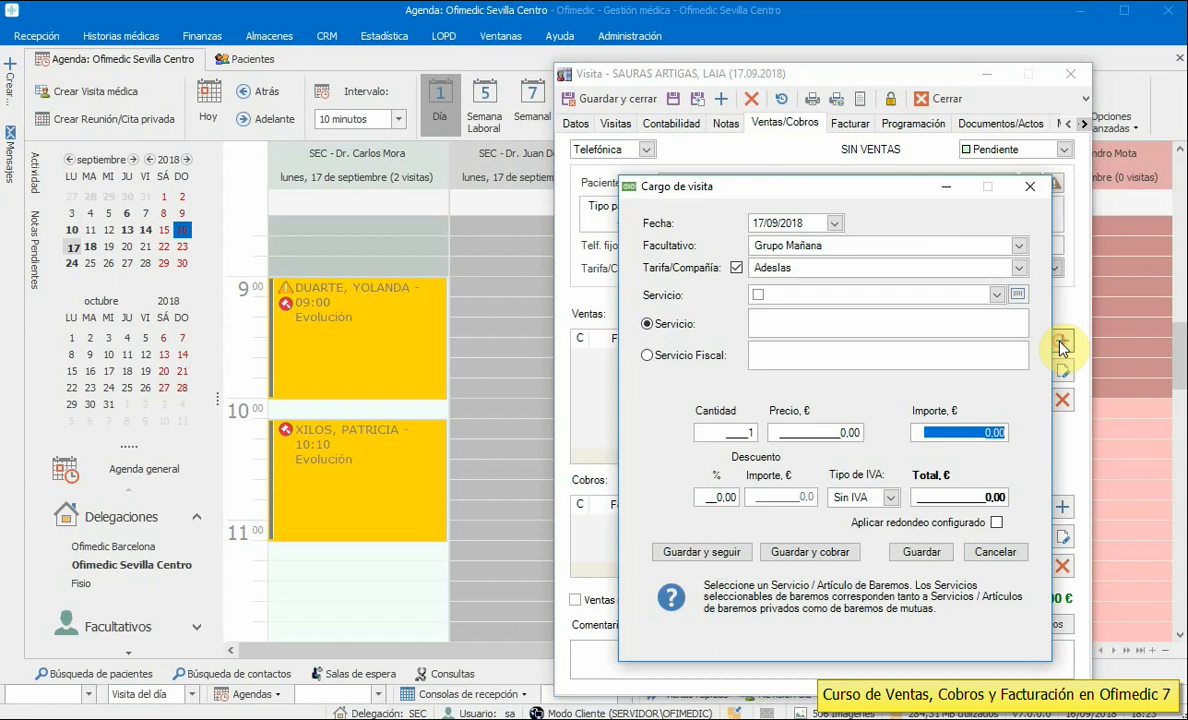
click(997, 296)
click(500, 356)
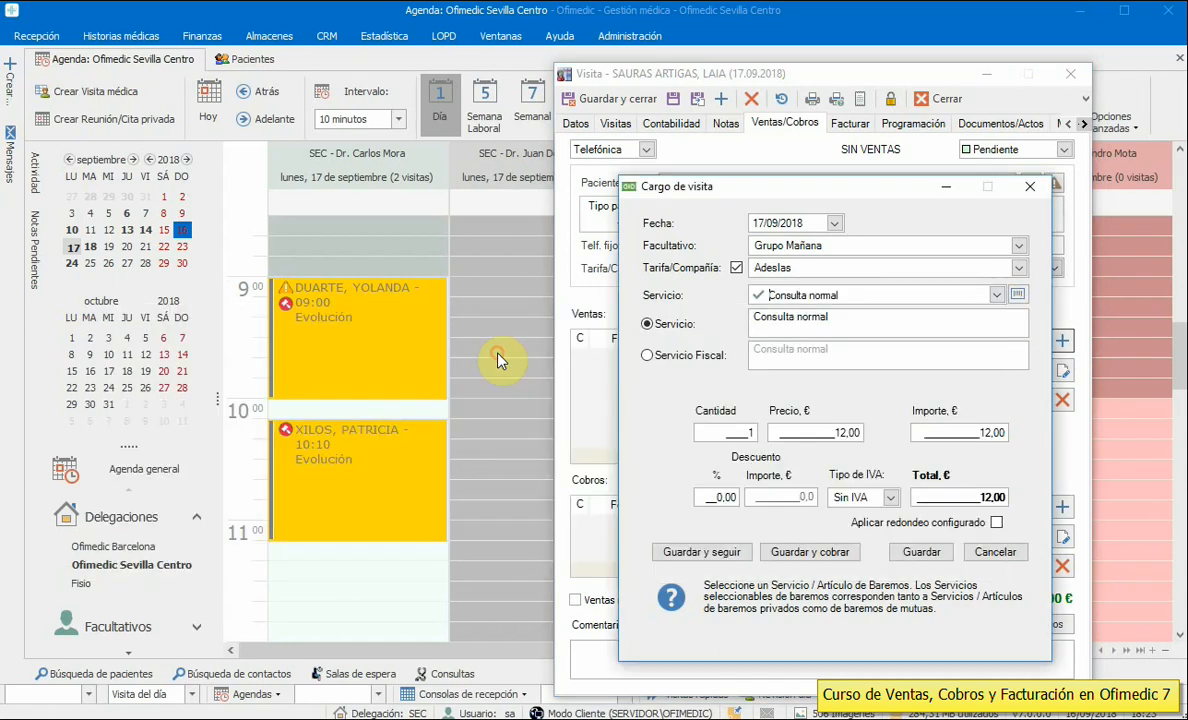
click(824, 552)
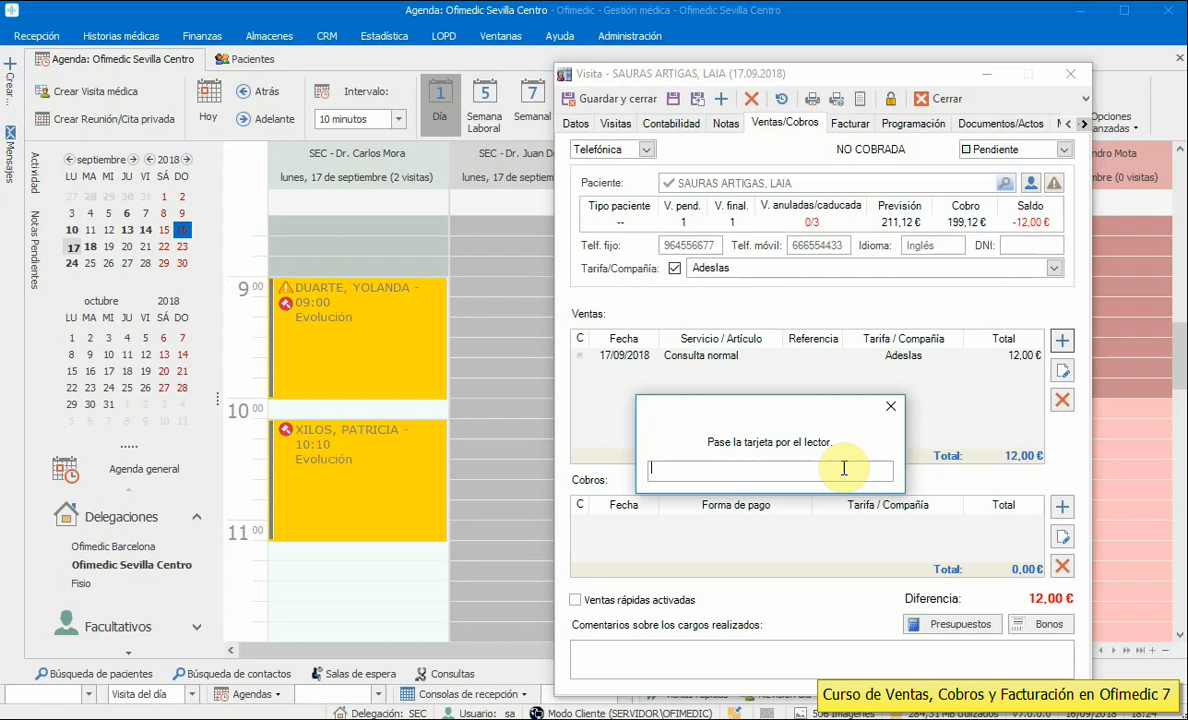
- Record the 12,00 € Consulta normal payment by Volante
click(890, 407)
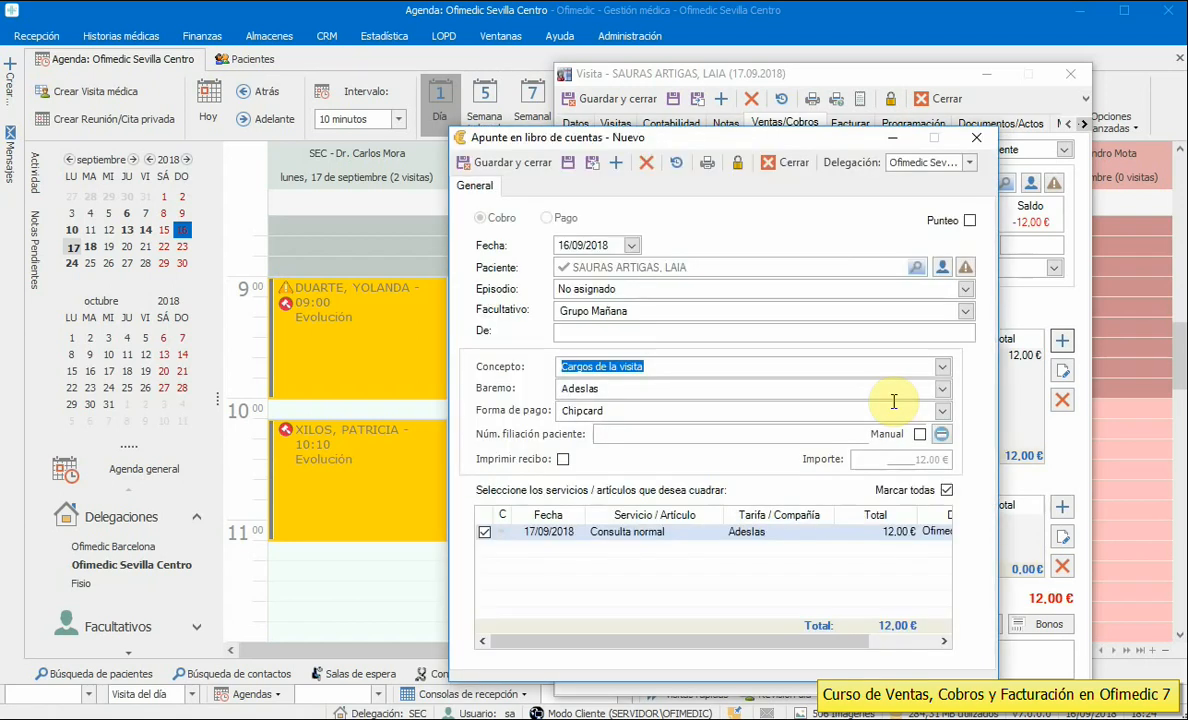
click(942, 411)
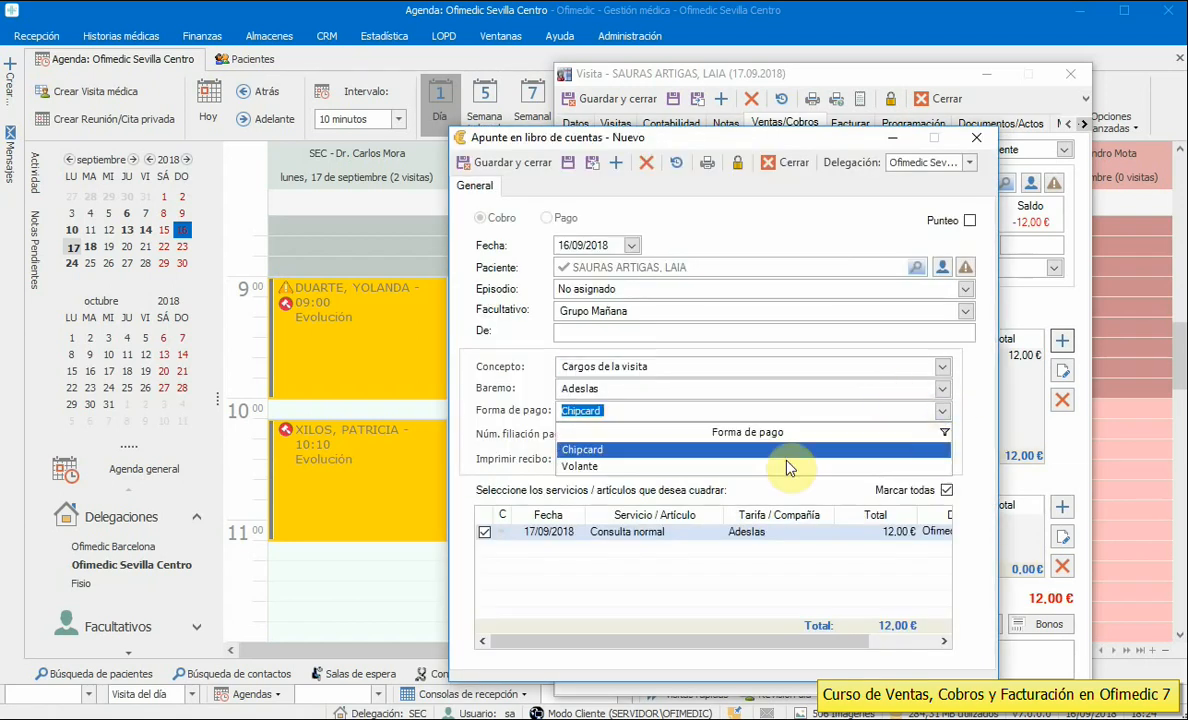
click(581, 467)
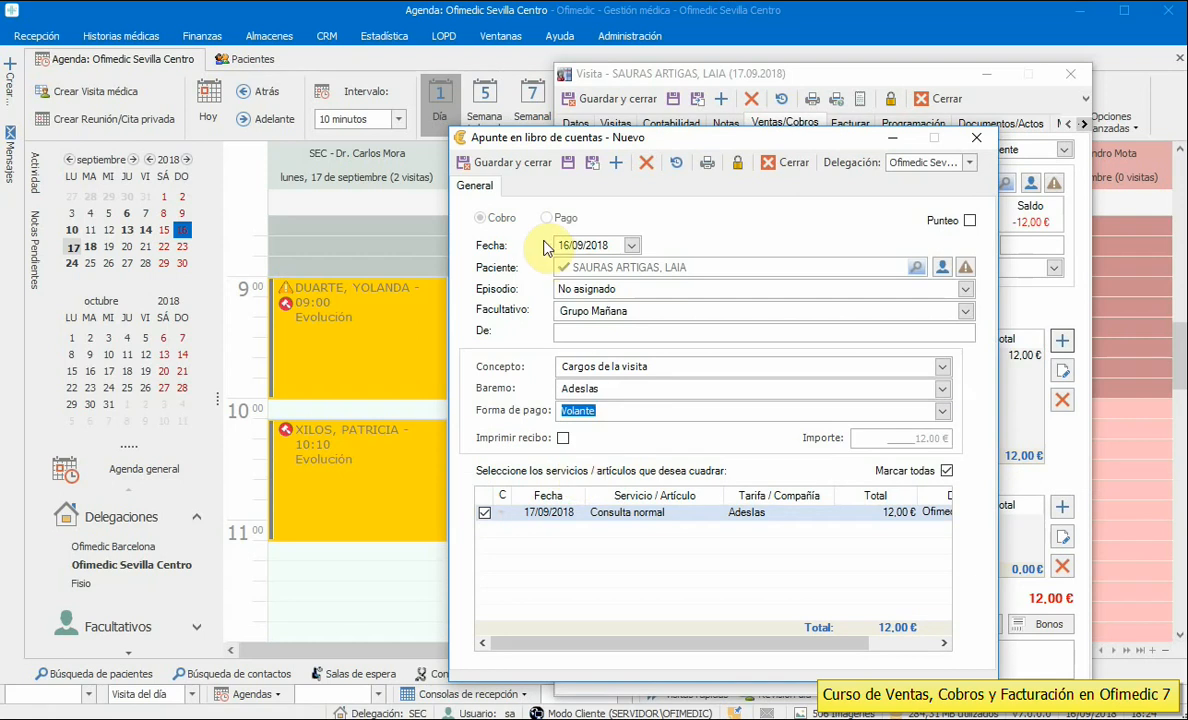
click(474, 162)
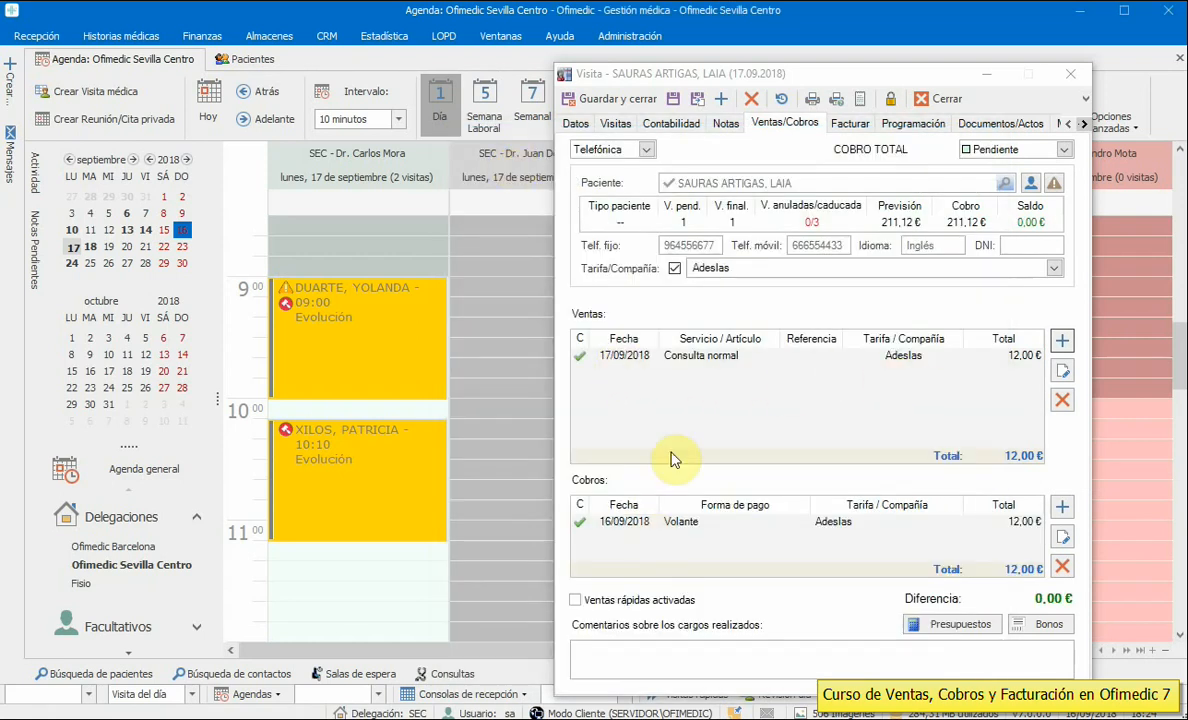
click(1062, 341)
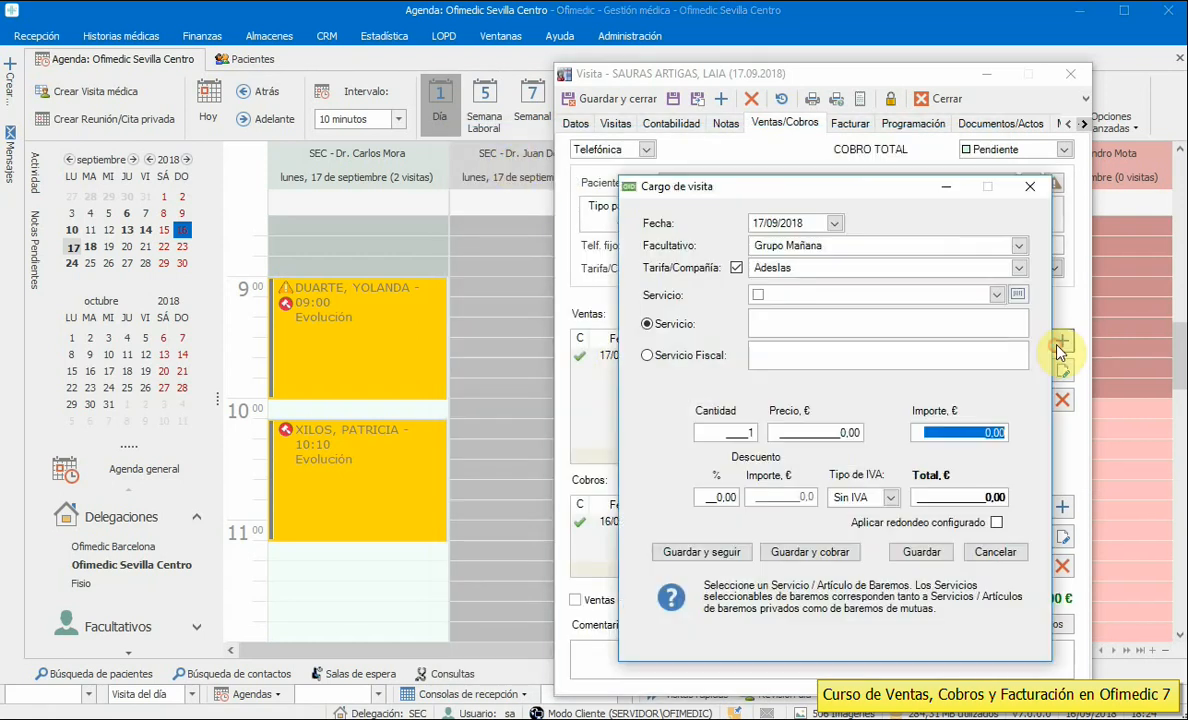
- Add a Citología charge without the Adeslas tariff and save it for collection
click(736, 267)
click(996, 295)
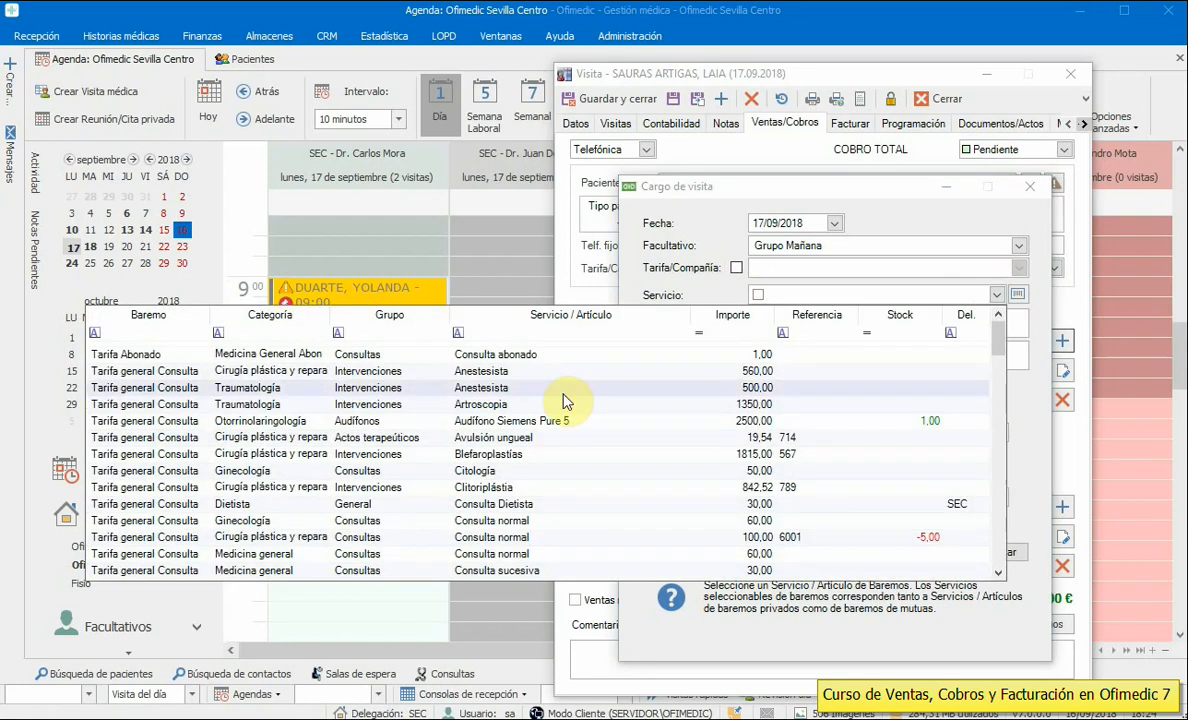
click(467, 471)
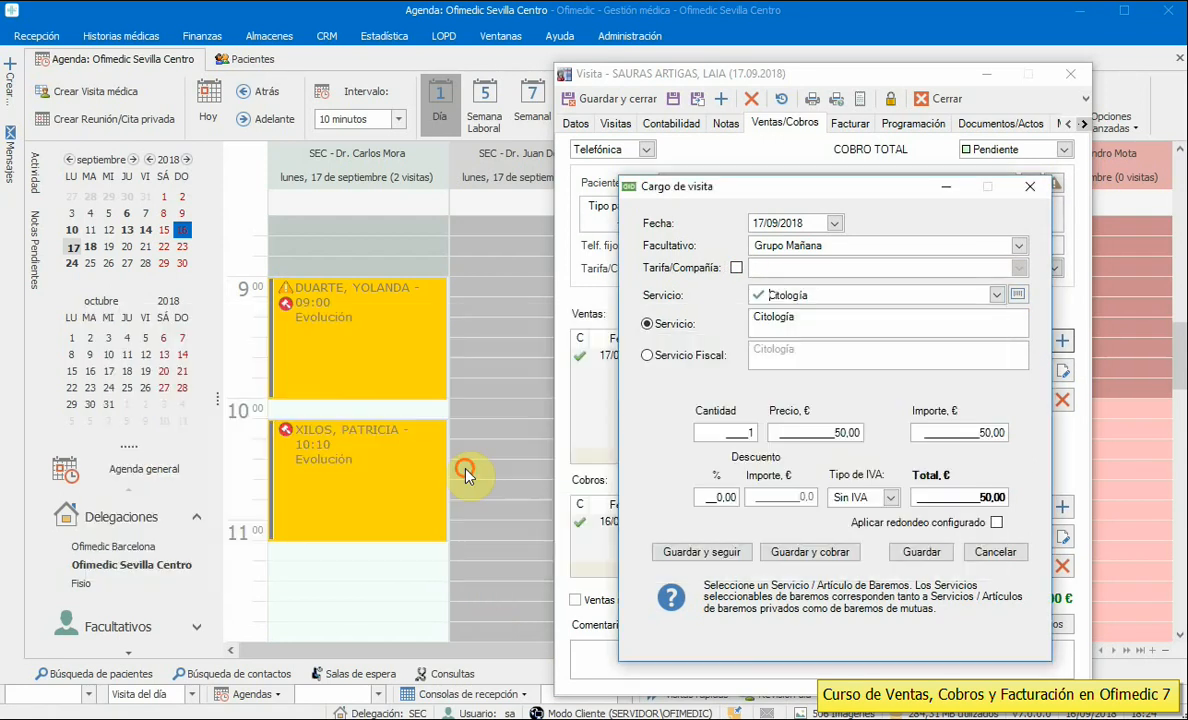
click(798, 552)
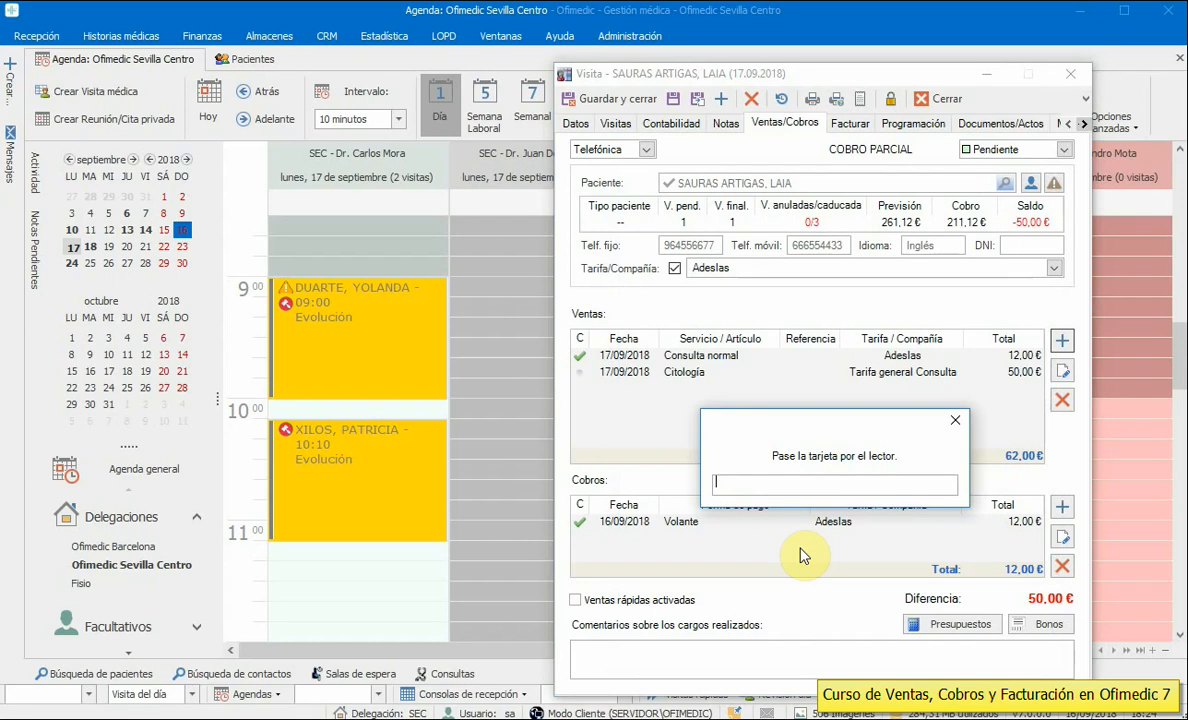
click(955, 420)
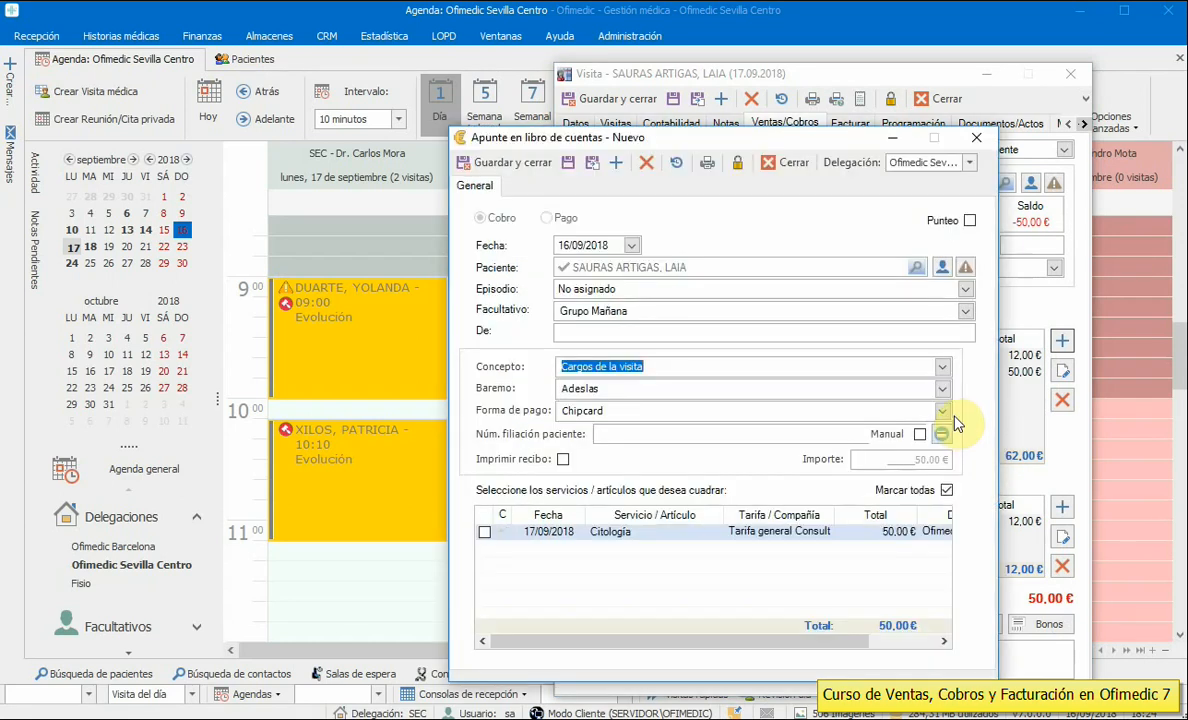
- Collect the 50,00 € by Talón under Tarifa general Consulta and finalize the visit
click(942, 389)
drag(950, 422, 943, 500)
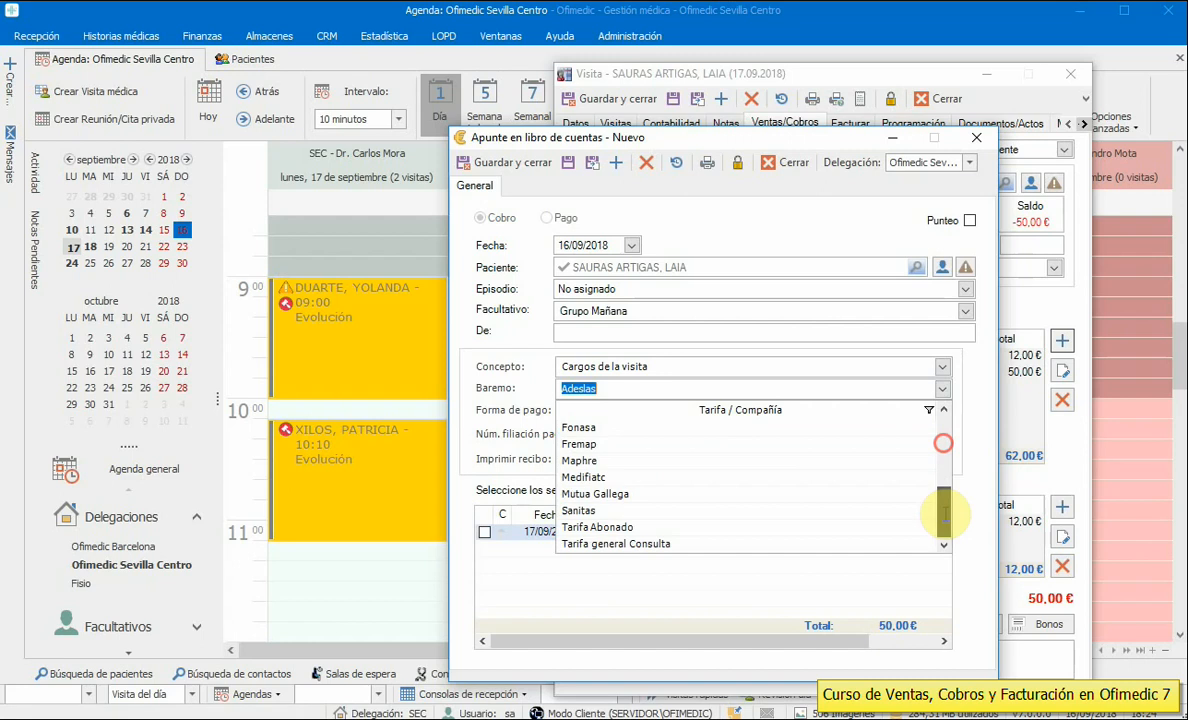
click(605, 544)
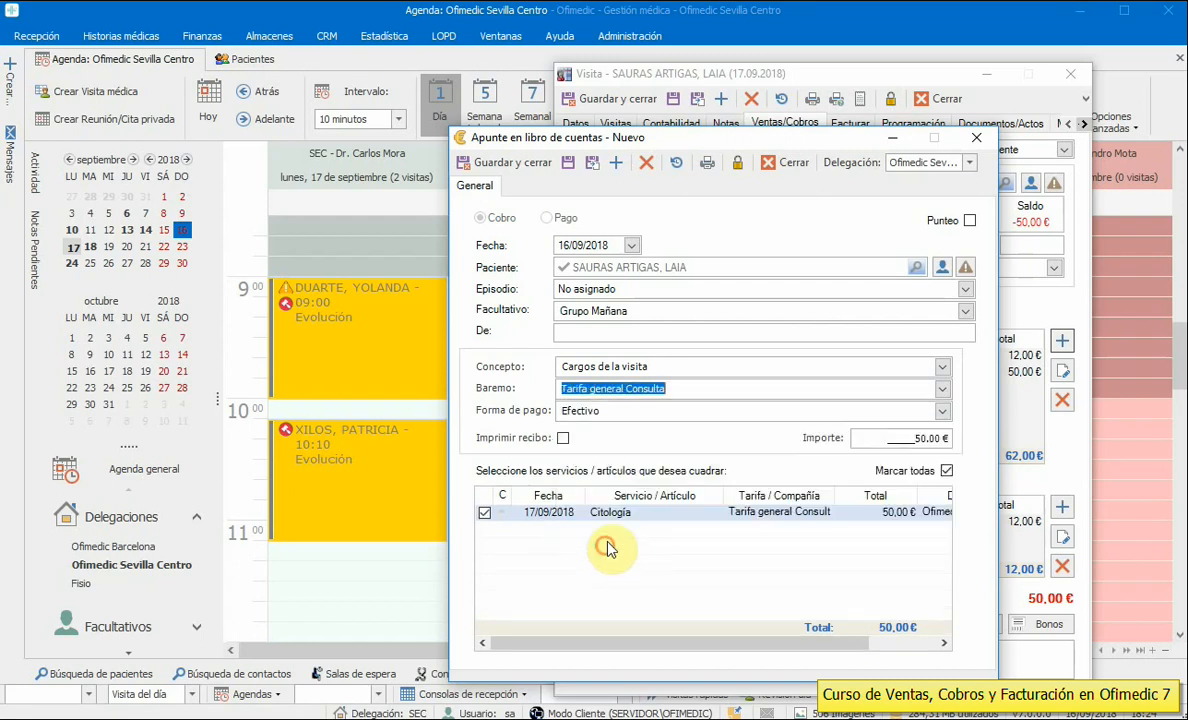
click(942, 410)
click(573, 482)
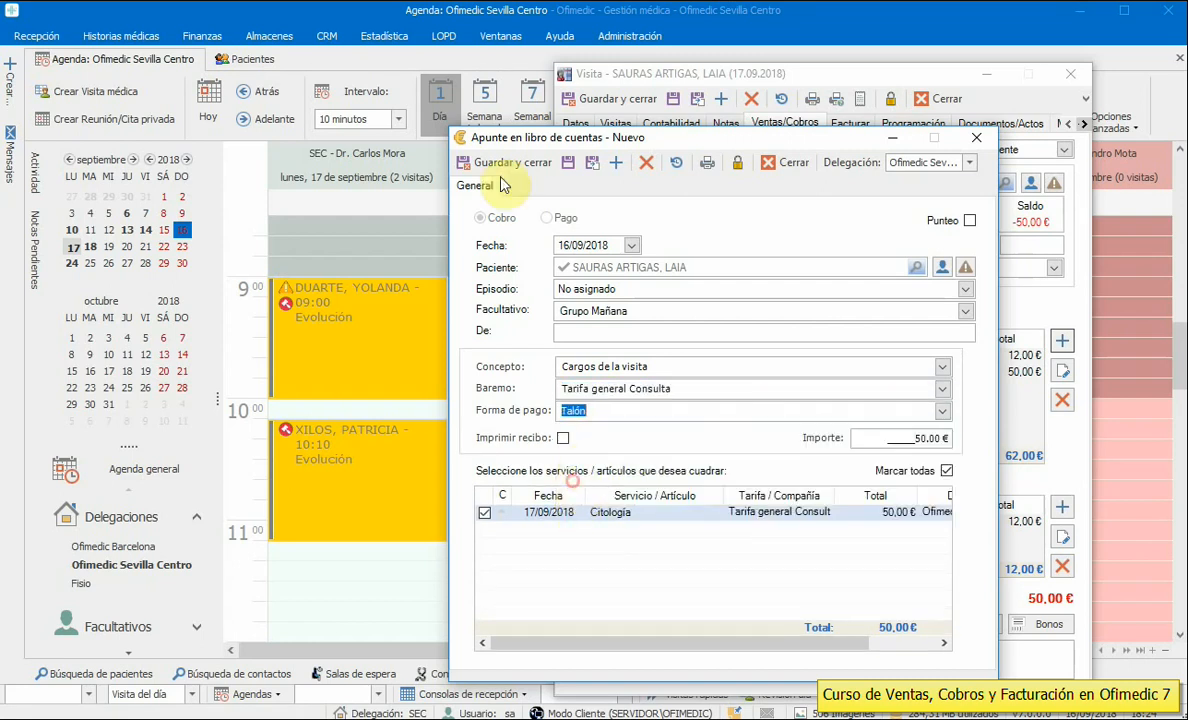
click(507, 163)
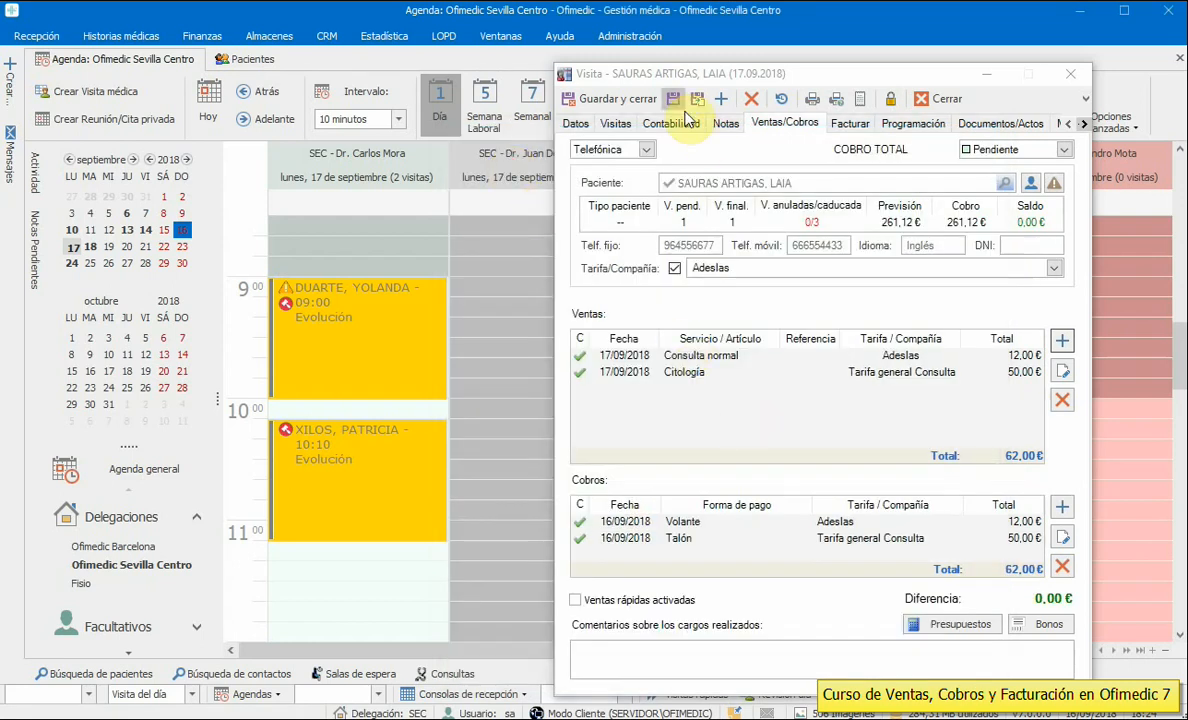
click(629, 100)
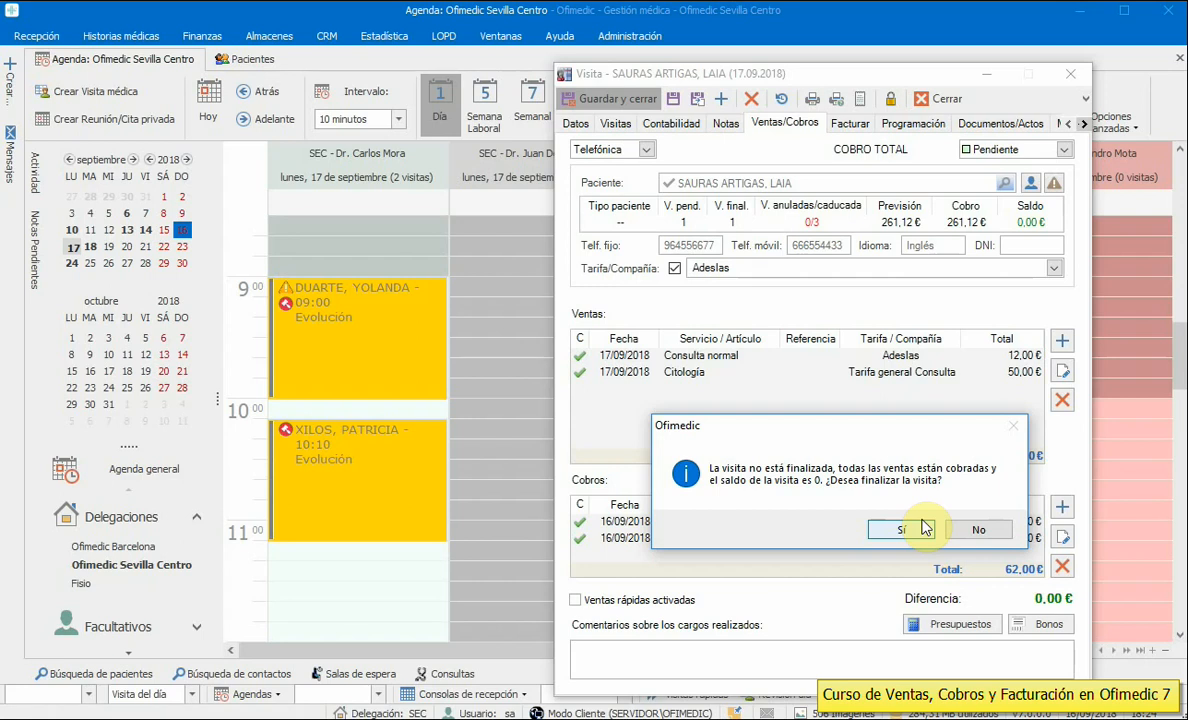
click(920, 521)
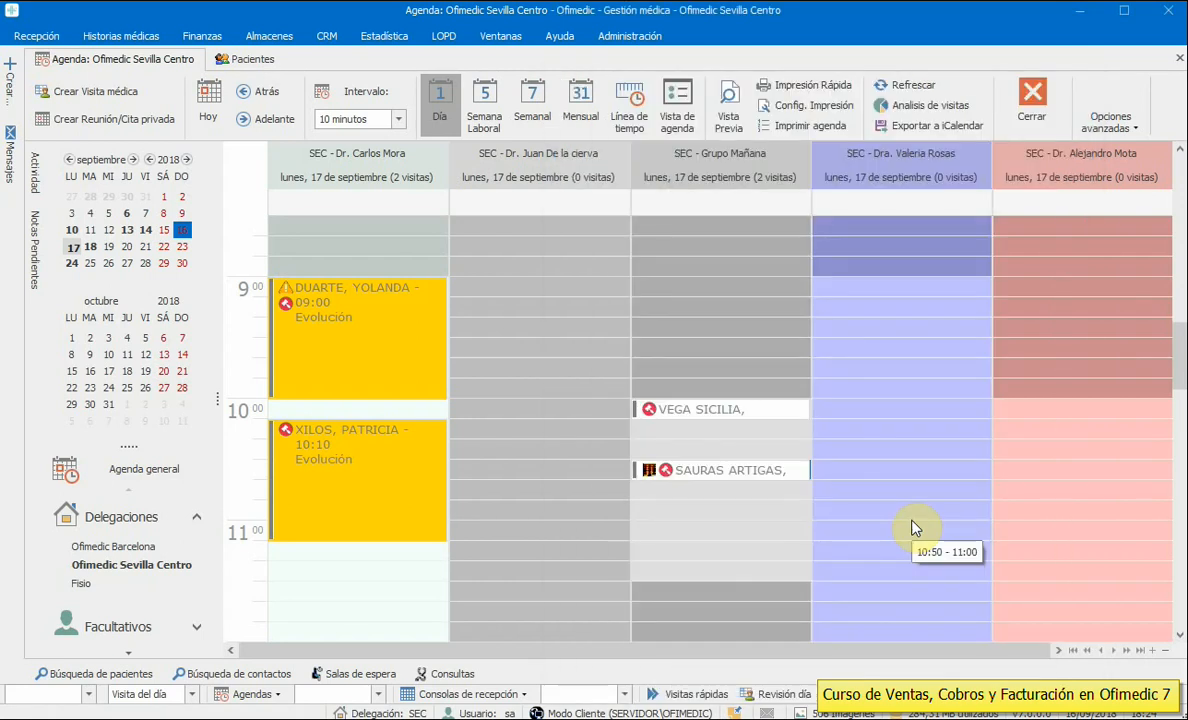
- Reopen the 10:00 Grupo Mañana visit and inspect its 196,02 € Ecografía charge
double_click(681, 409)
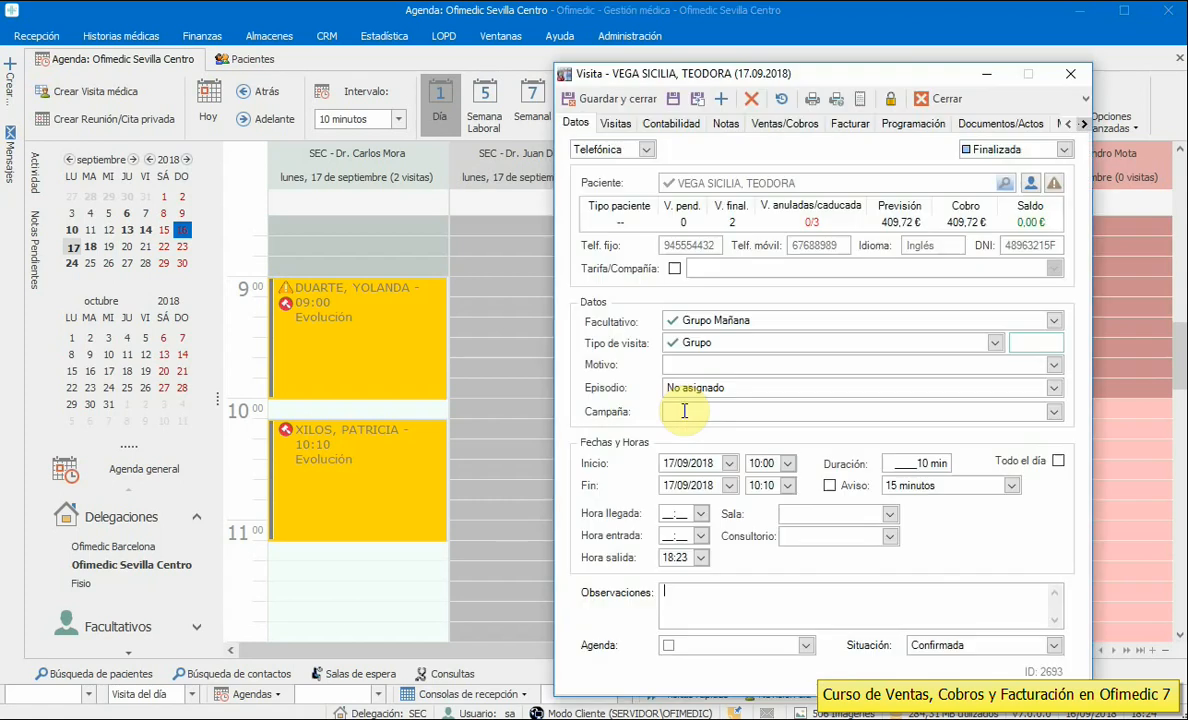
click(788, 123)
double_click(656, 372)
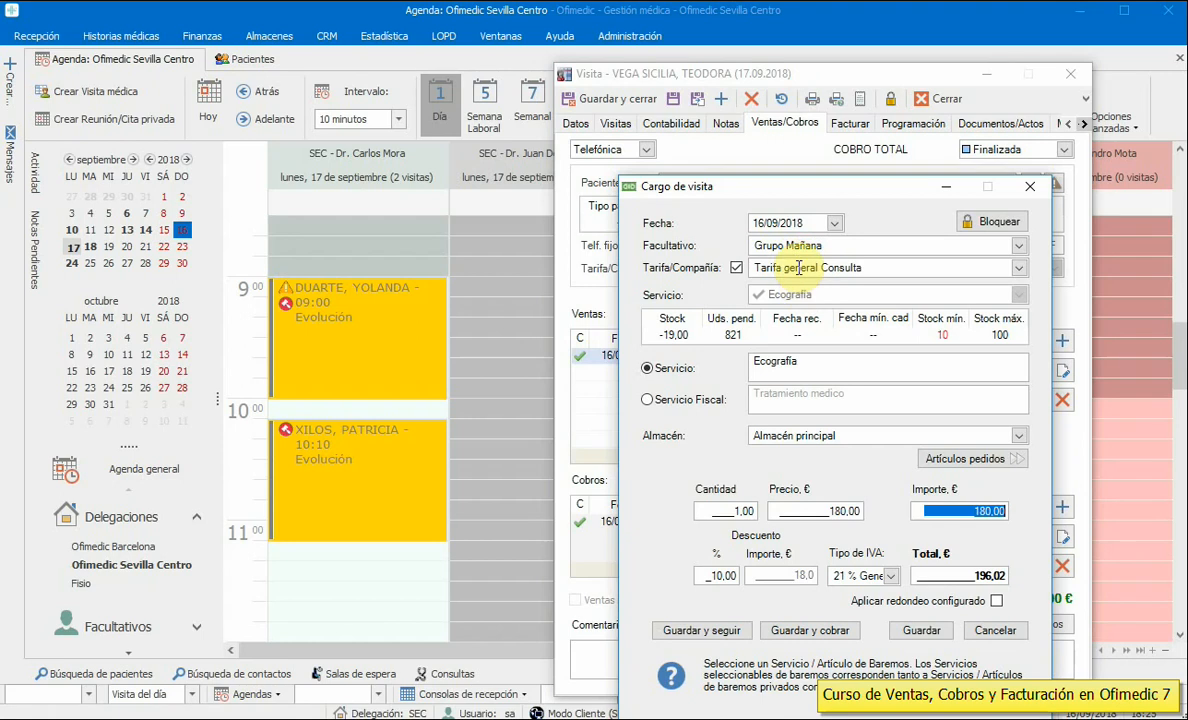
click(1030, 186)
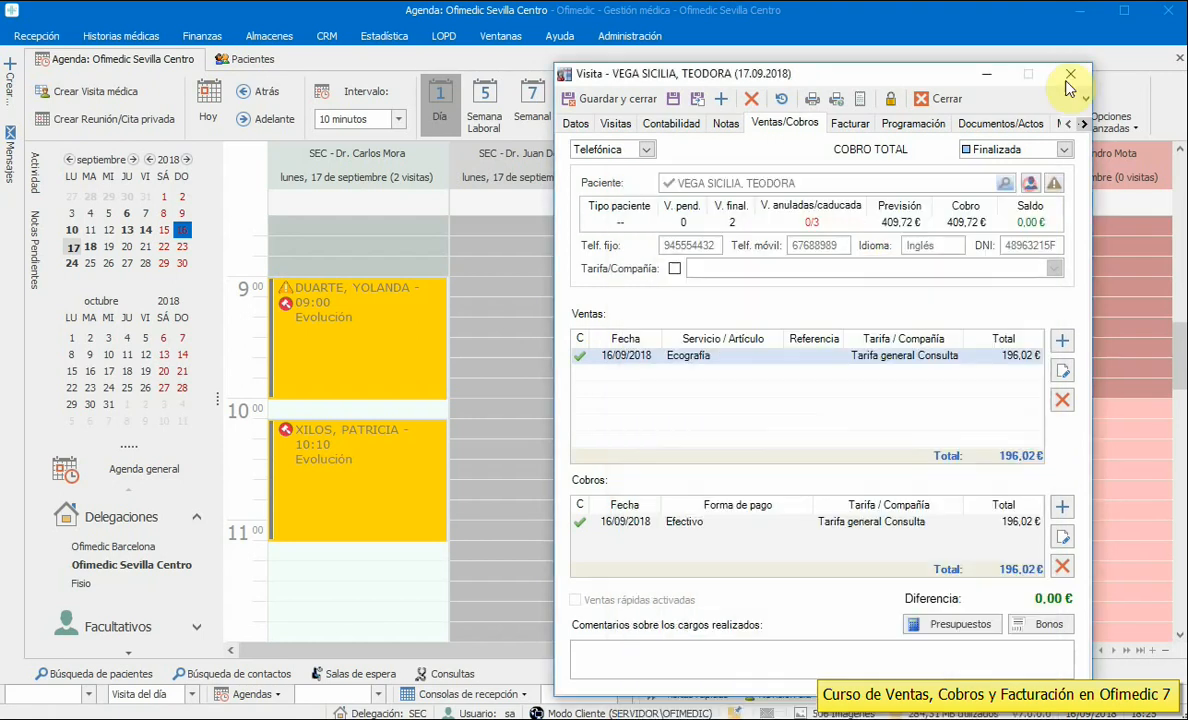
click(1070, 74)
- Review the 09:00 visit's 100,00 € Empaste charge, keeping its practitioner, then start a new blank charge
double_click(386, 330)
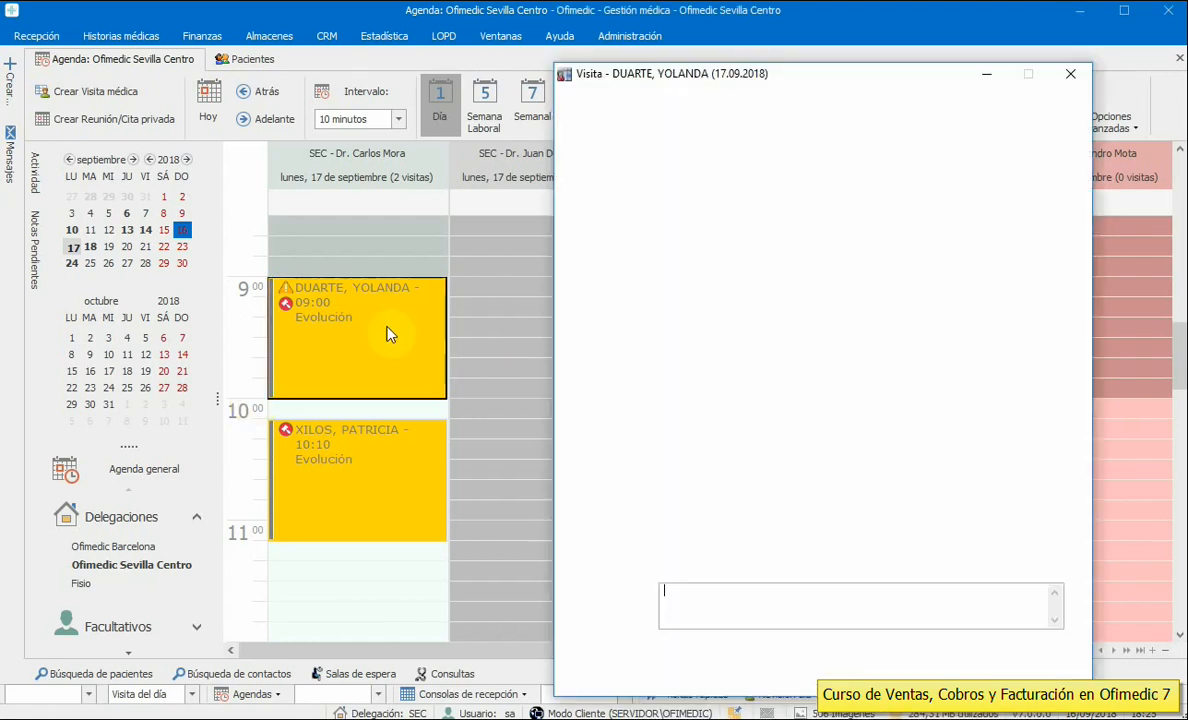
click(772, 123)
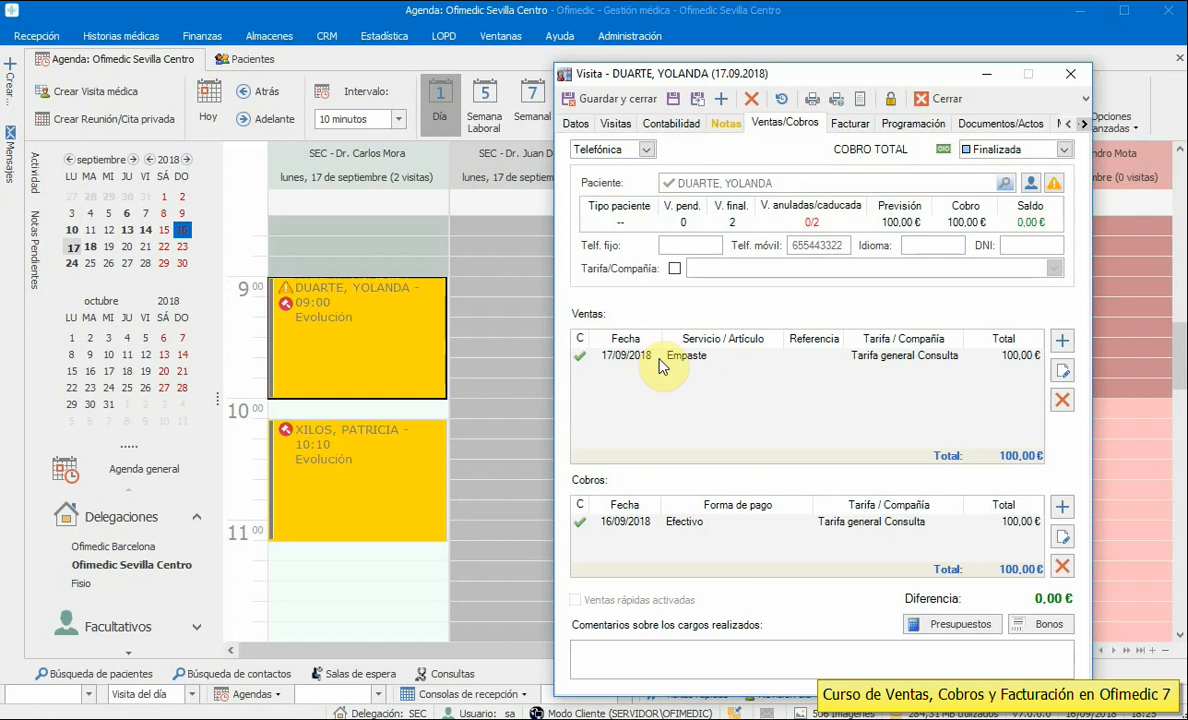
double_click(659, 358)
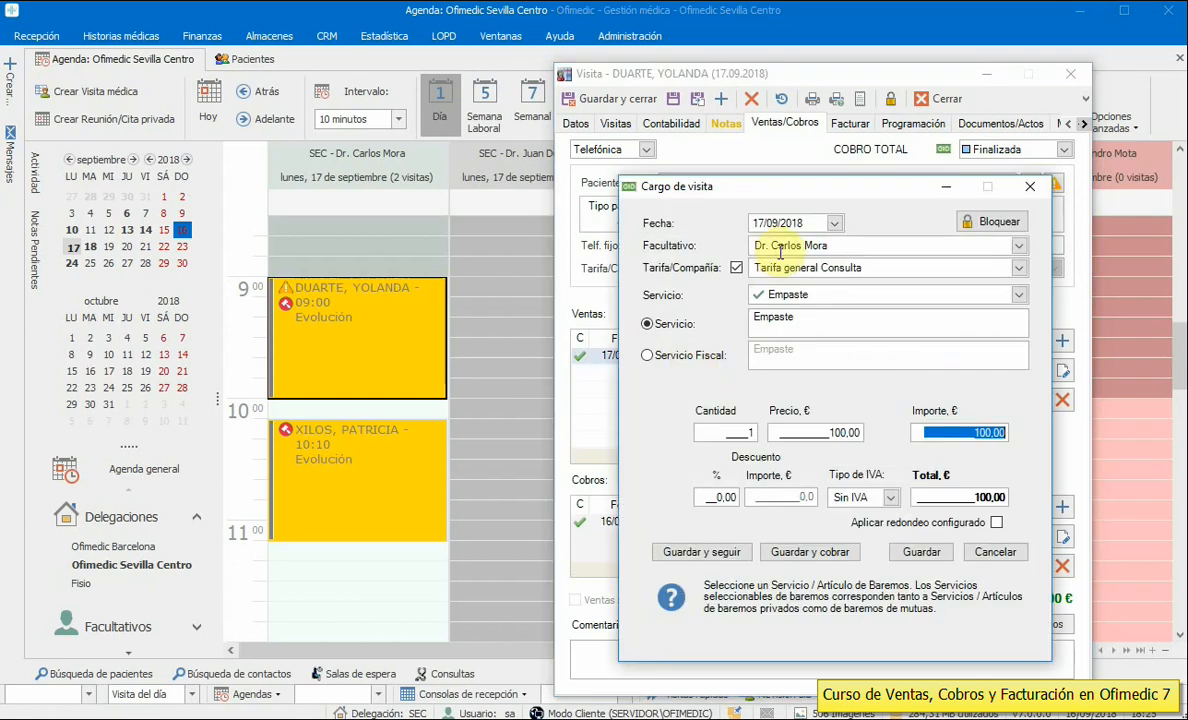
drag(840, 243, 760, 246)
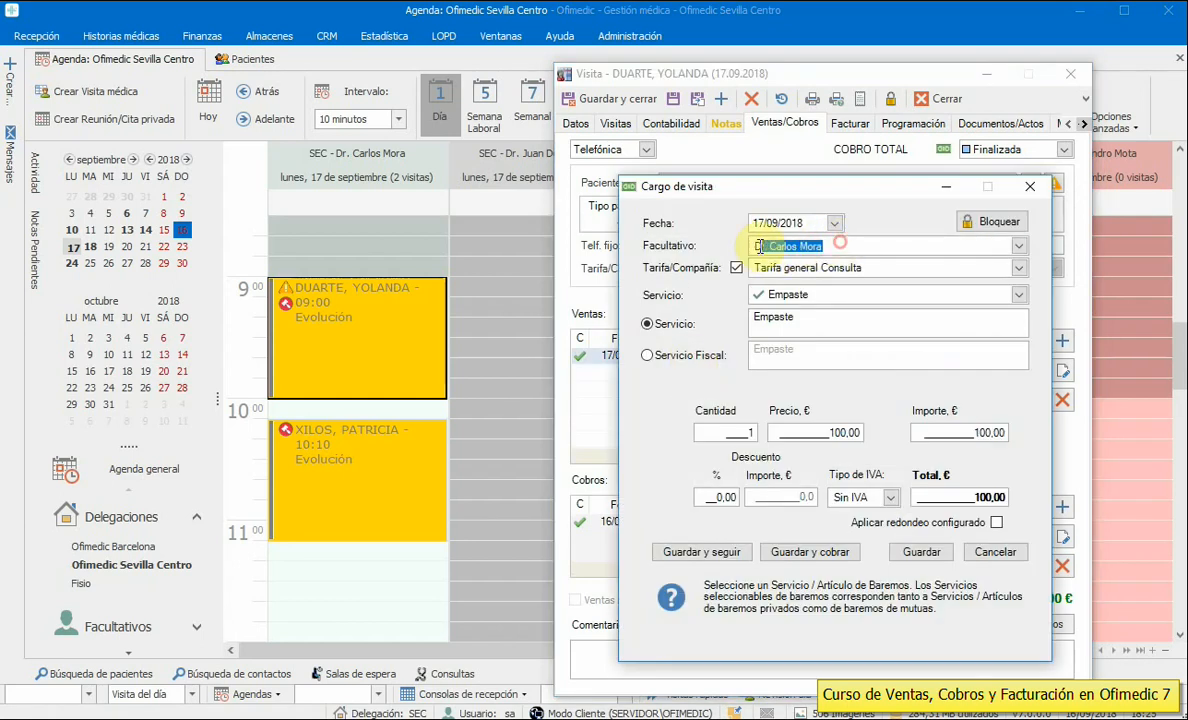
click(1017, 246)
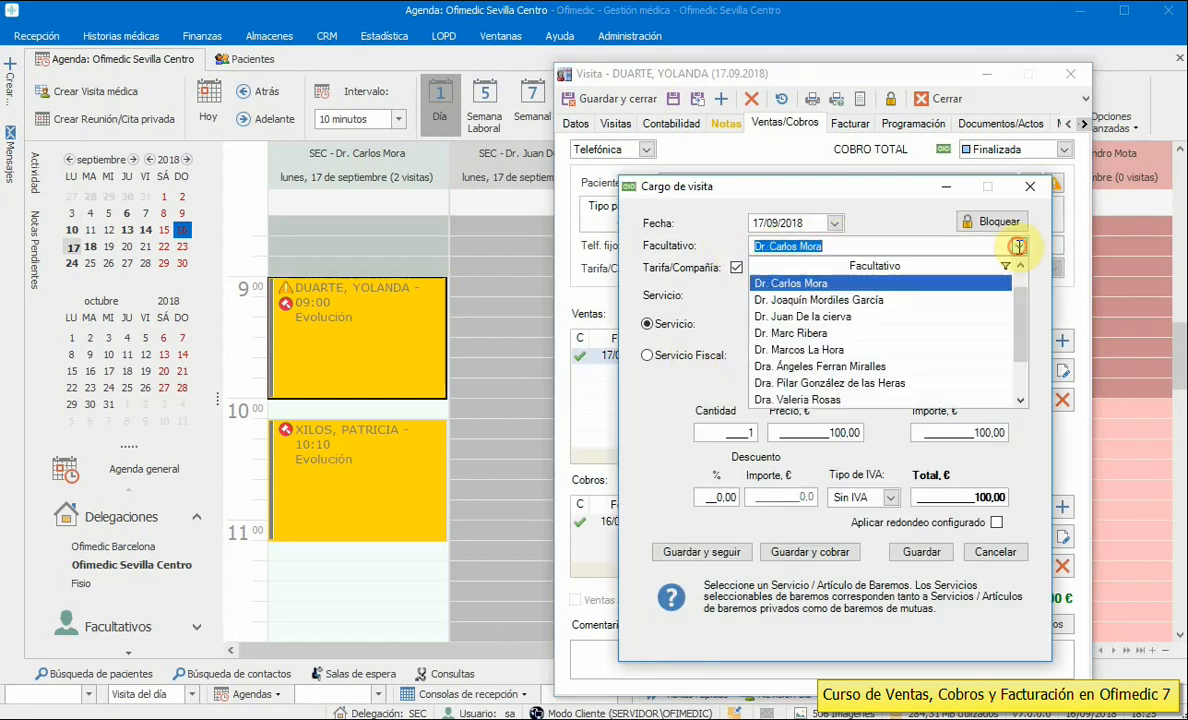
click(847, 285)
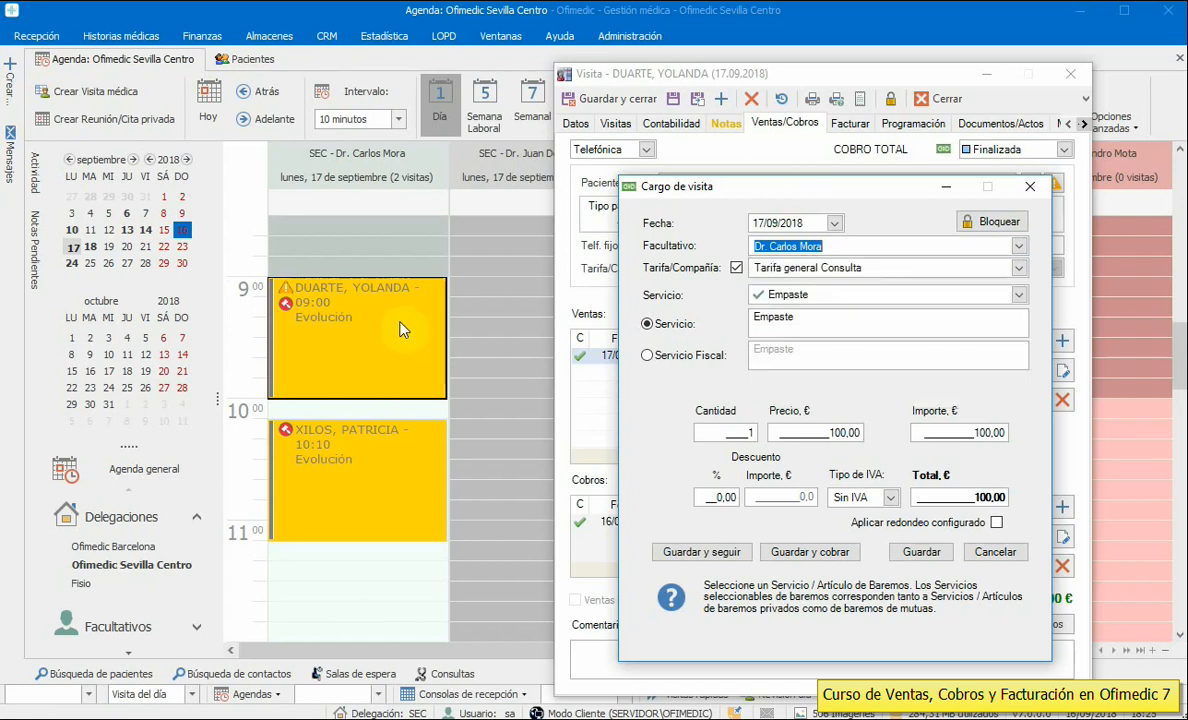
click(1030, 186)
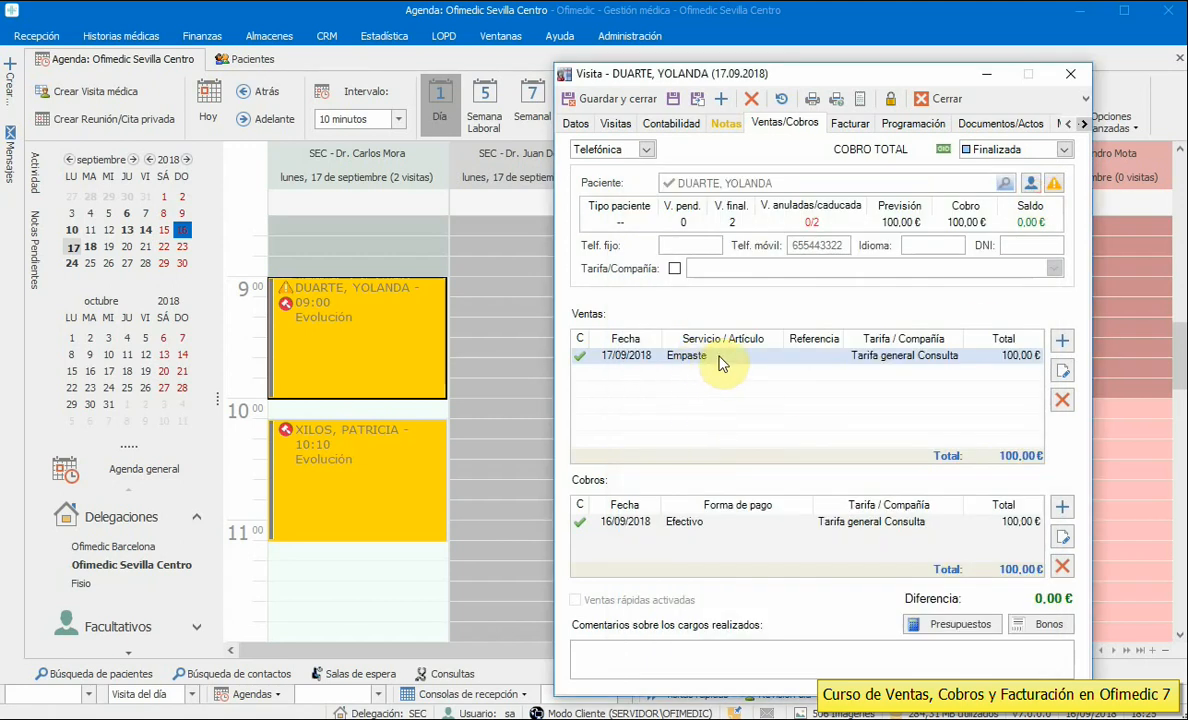
click(1062, 341)
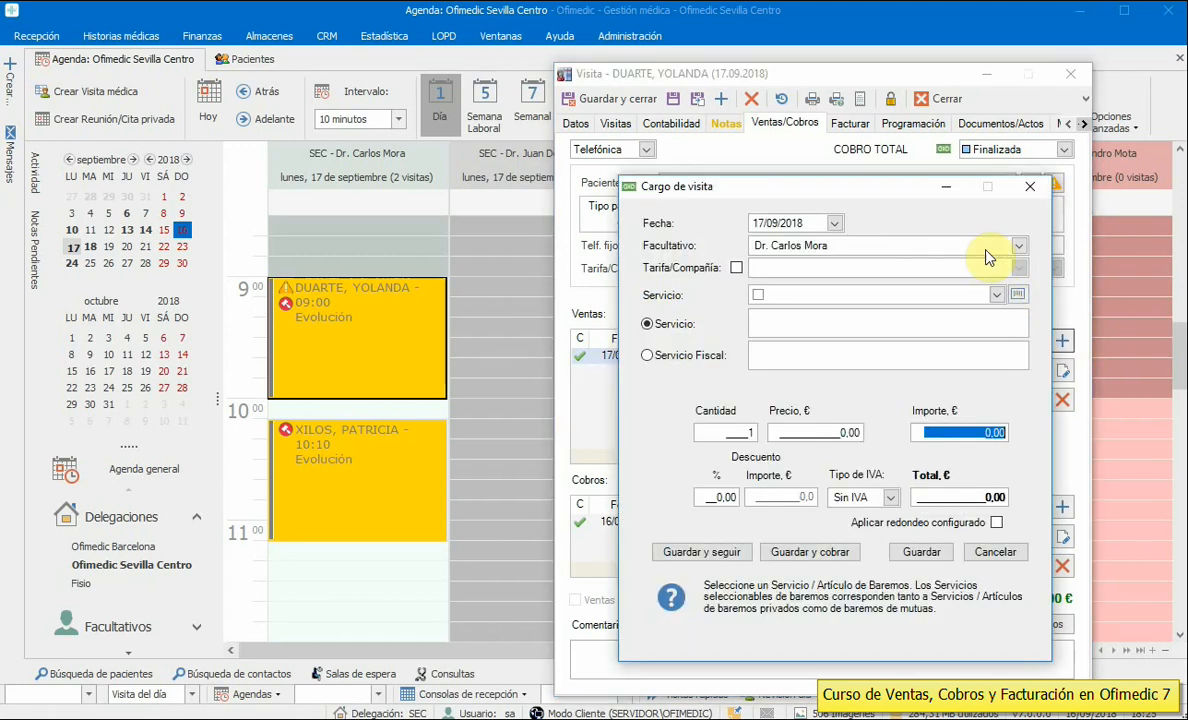
- Add a 50,00 € Segunda visita charge for another doctor and record its Efectivo payment
click(1018, 246)
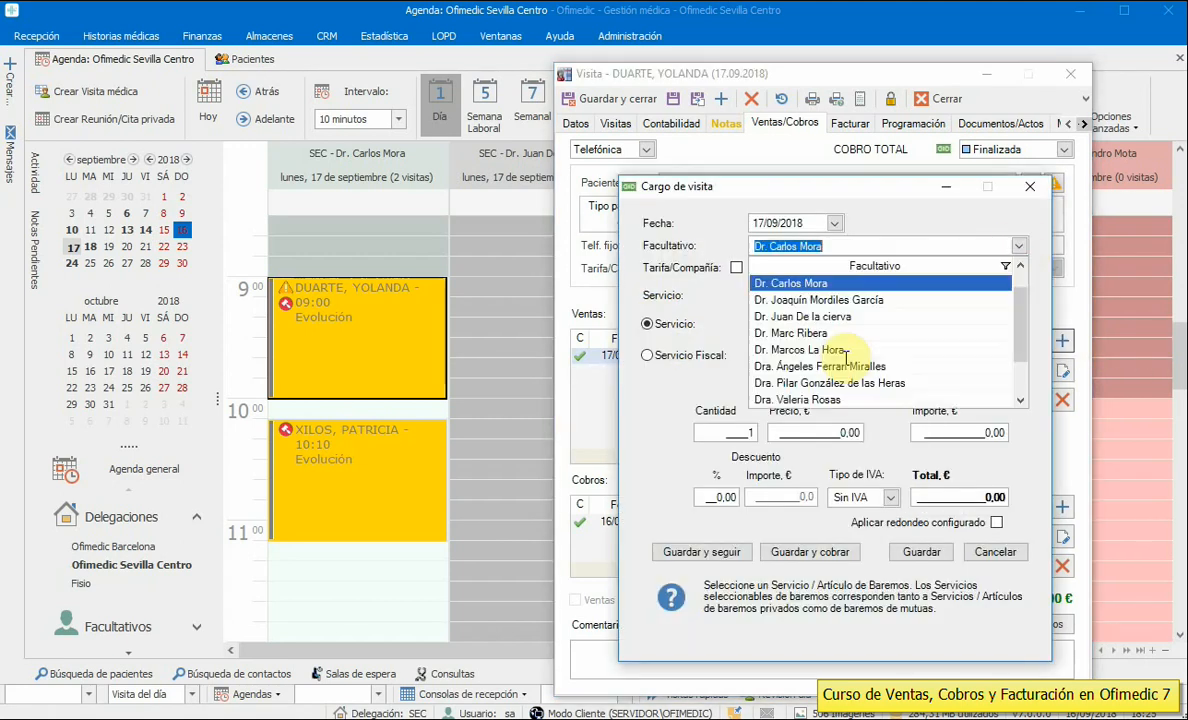
click(806, 317)
click(996, 295)
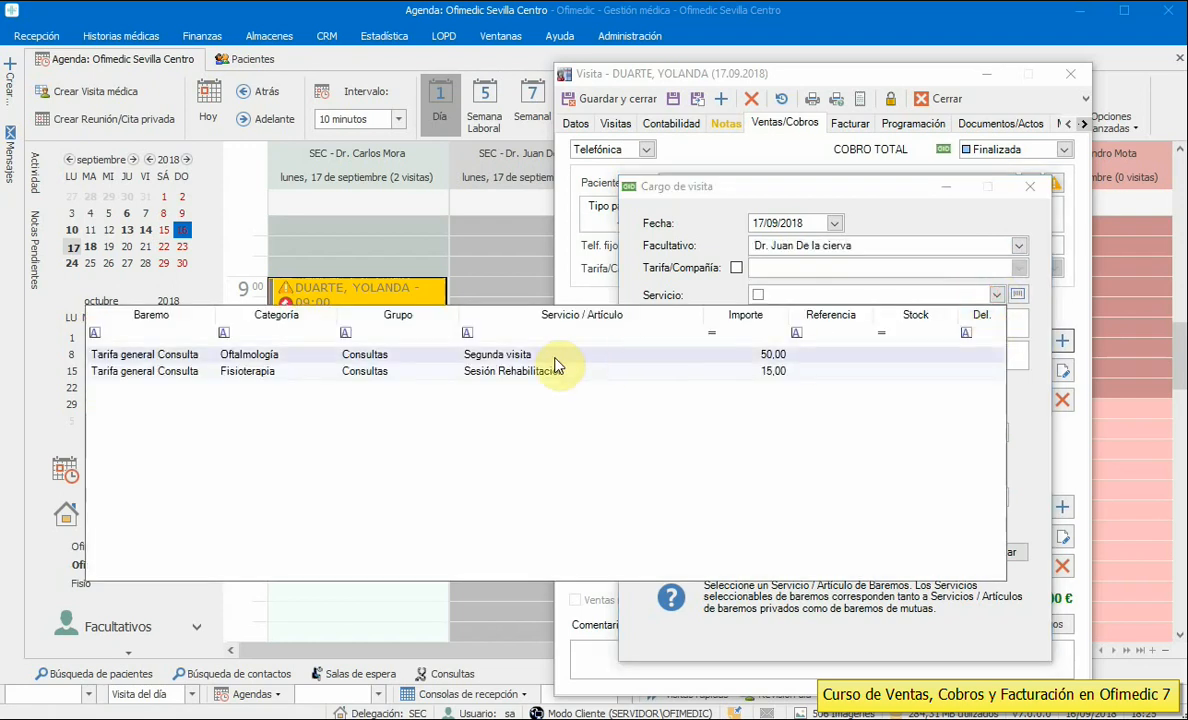
click(517, 358)
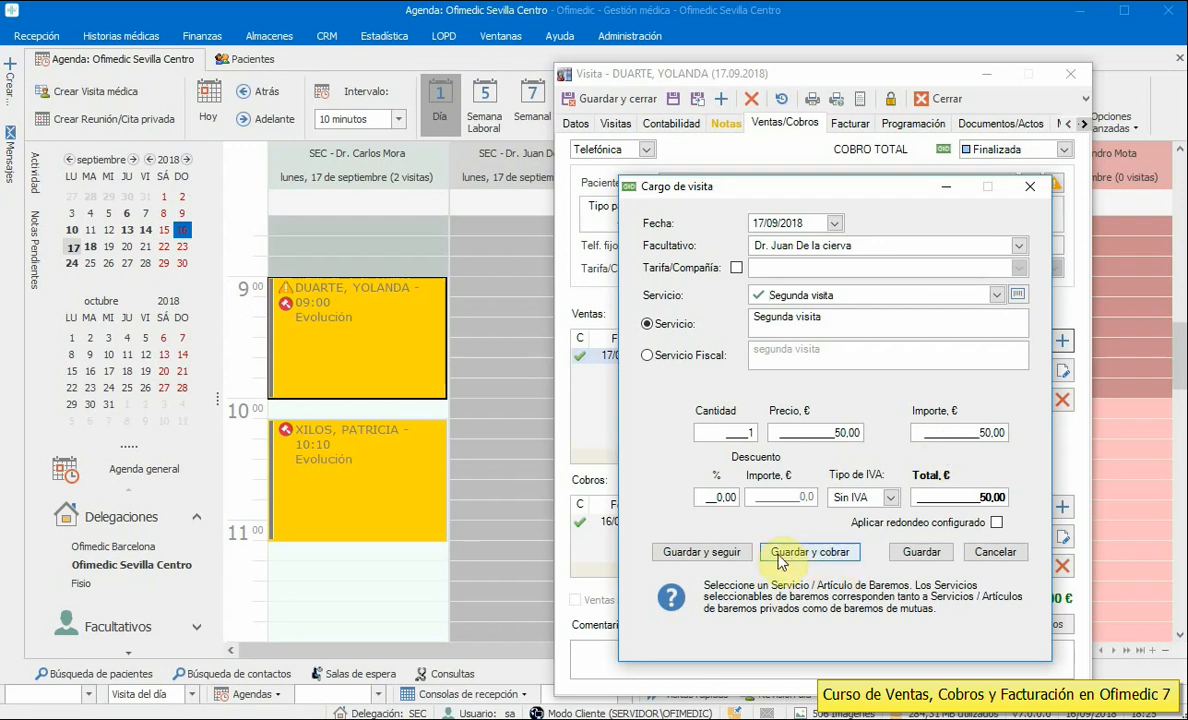
click(815, 552)
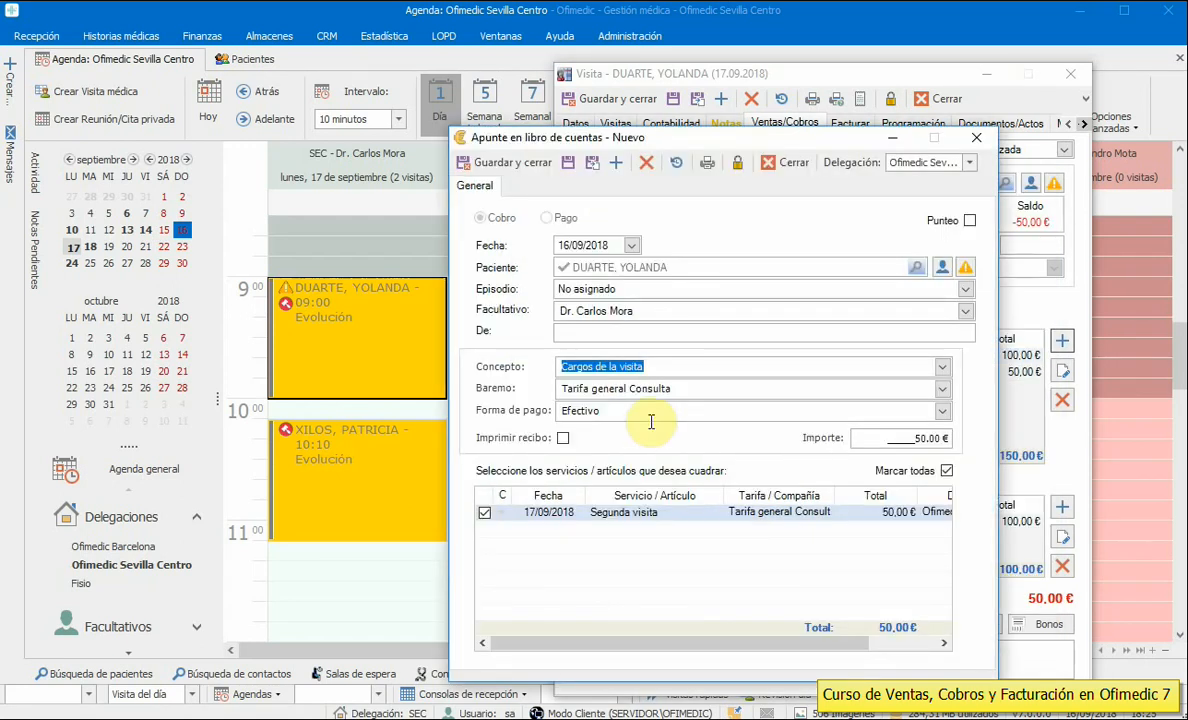
click(497, 162)
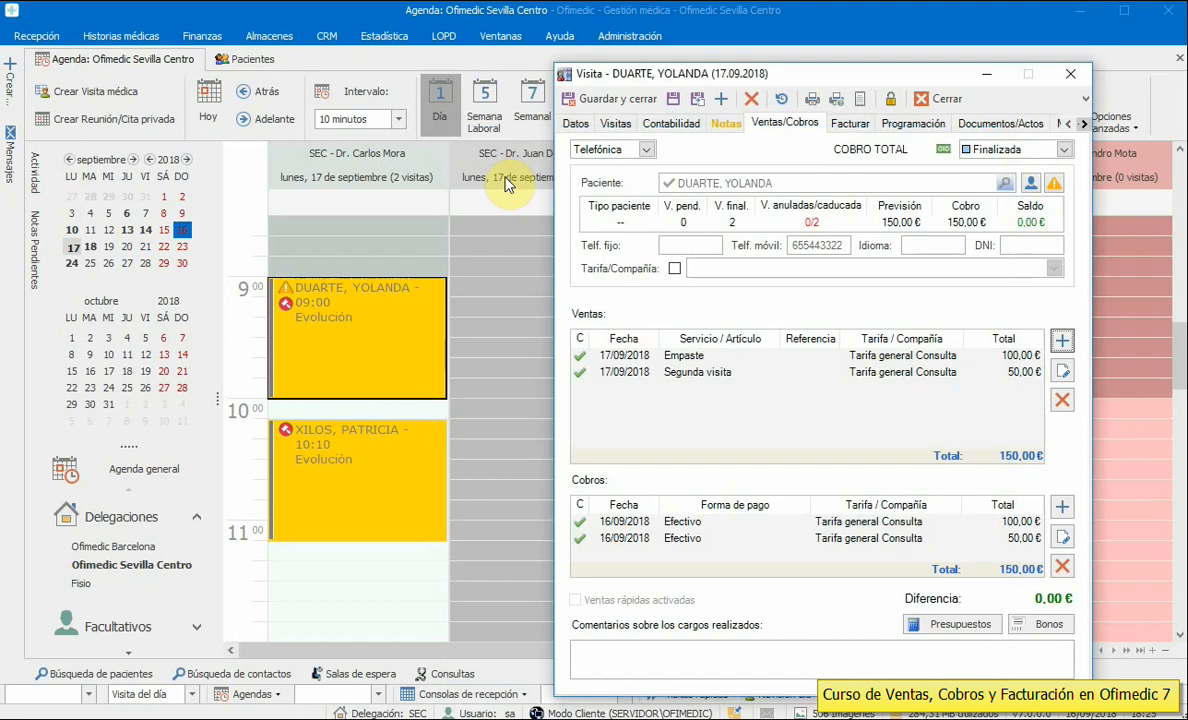
- Check the Segunda visita and Empaste charges, then save and close the 09:00 visit
click(707, 358)
double_click(707, 375)
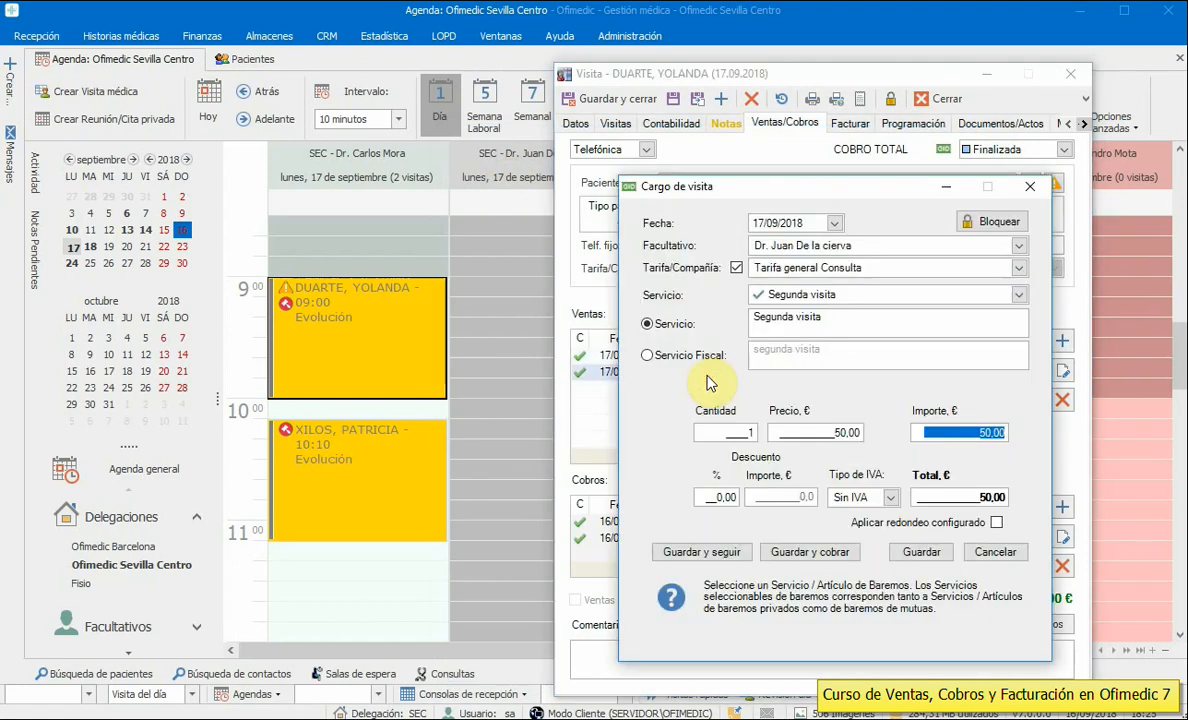
click(1030, 186)
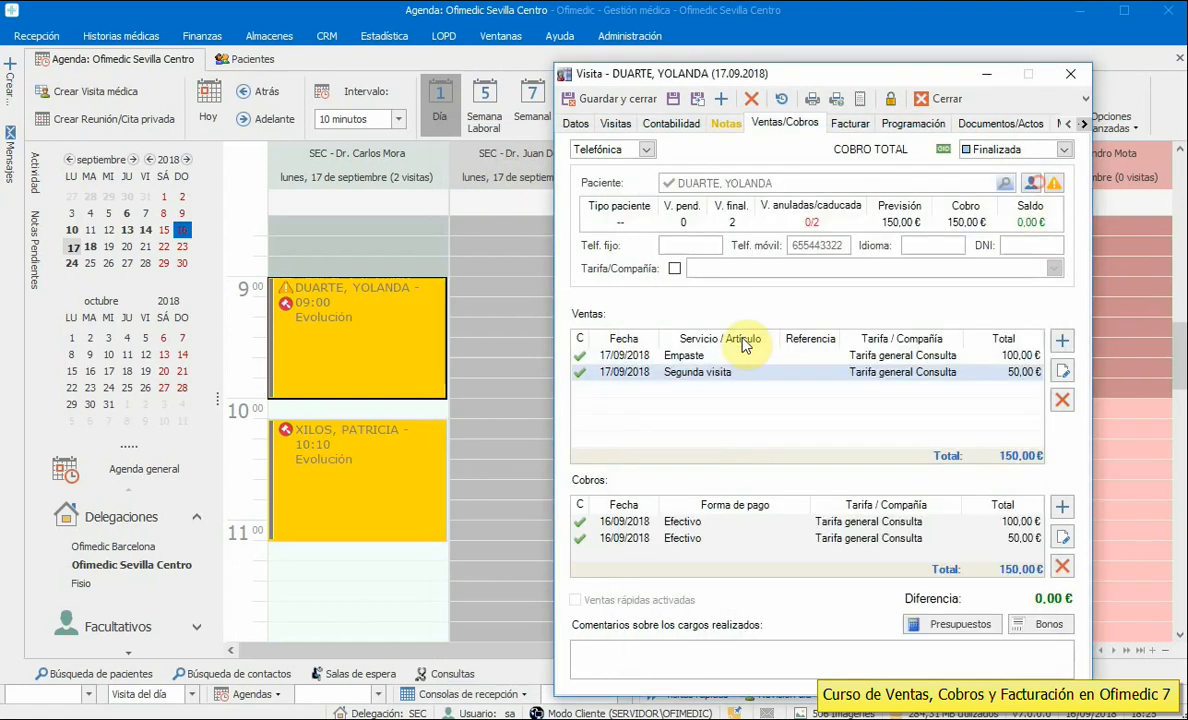
double_click(711, 355)
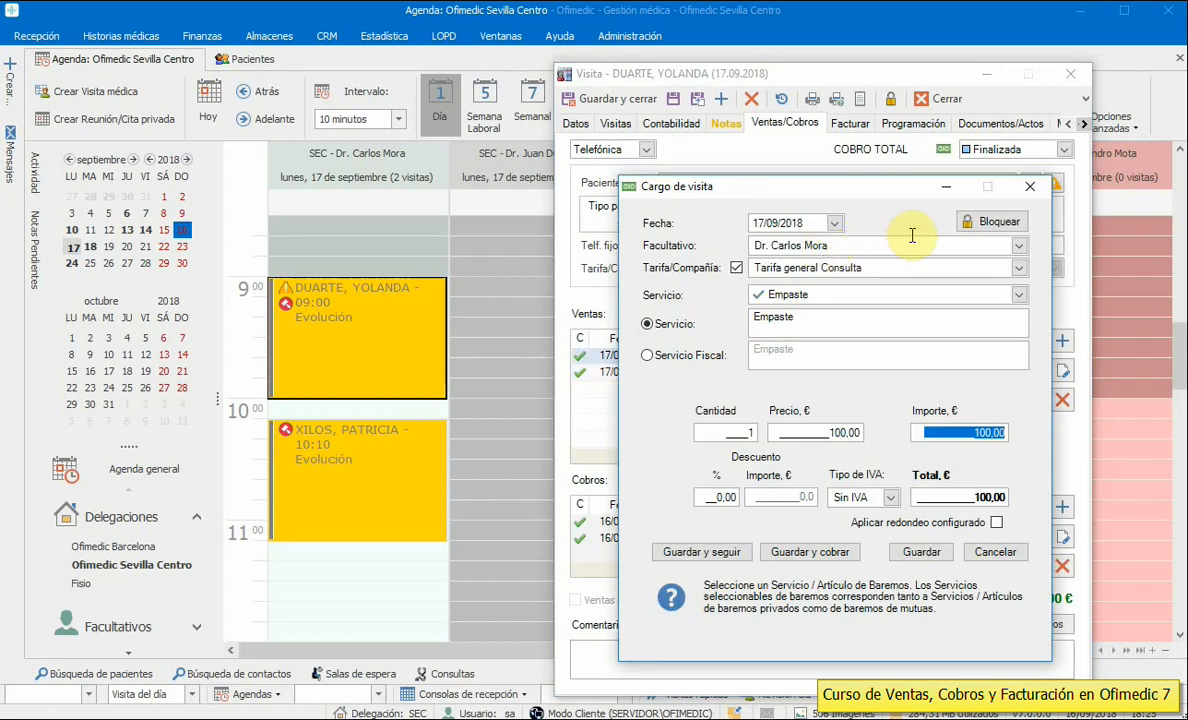
click(1030, 186)
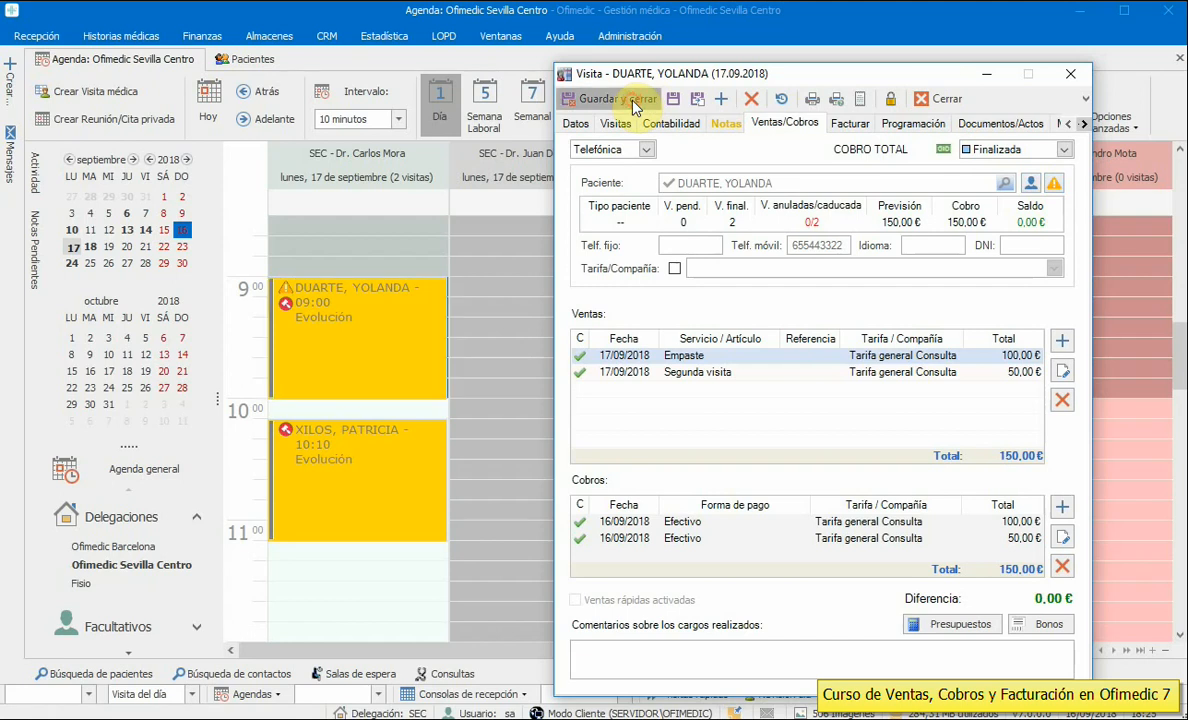
click(587, 95)
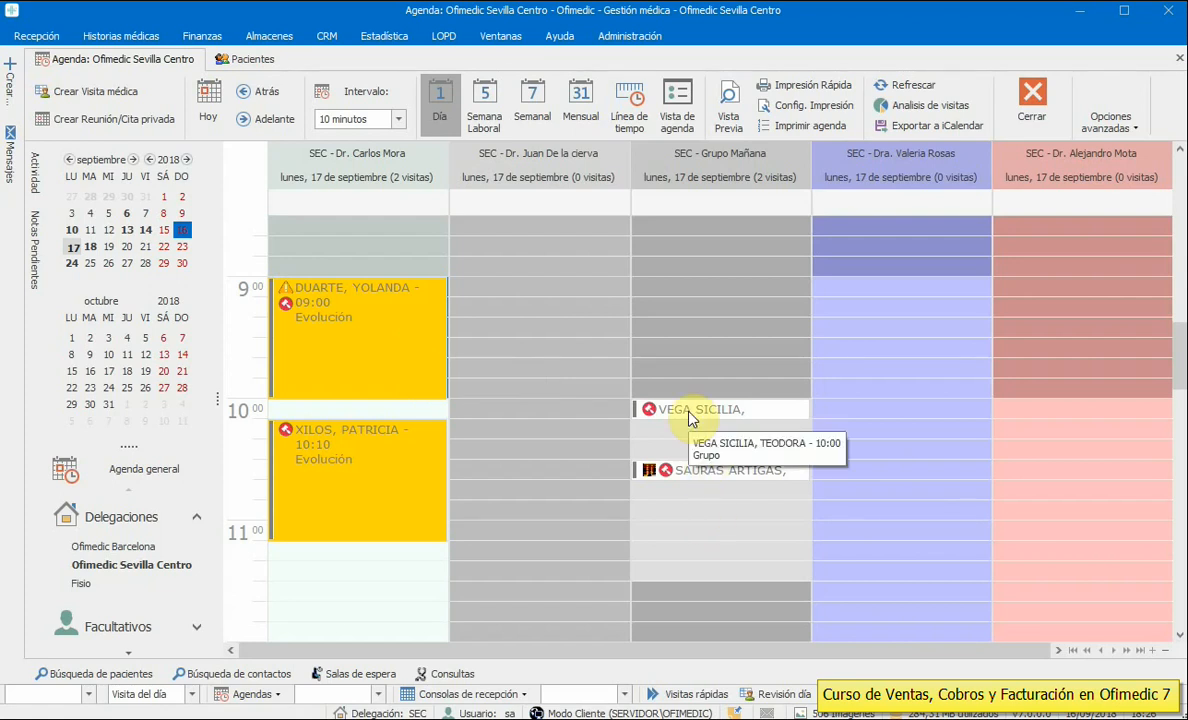
double_click(320, 474)
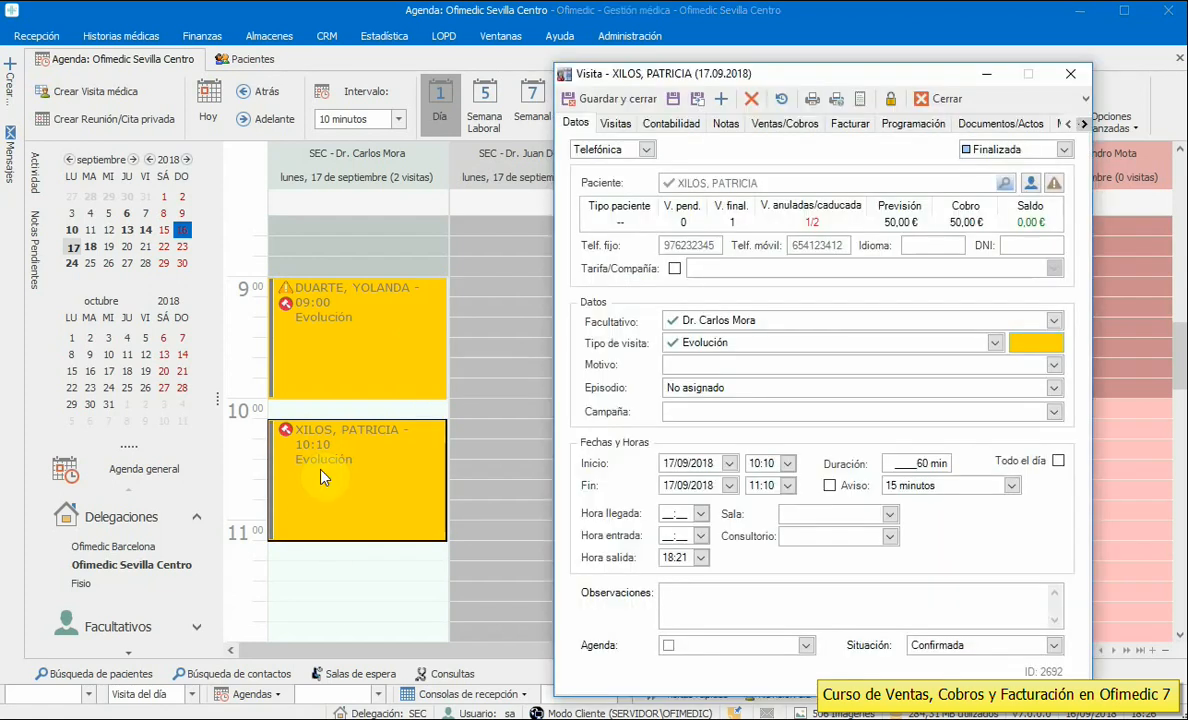
click(785, 124)
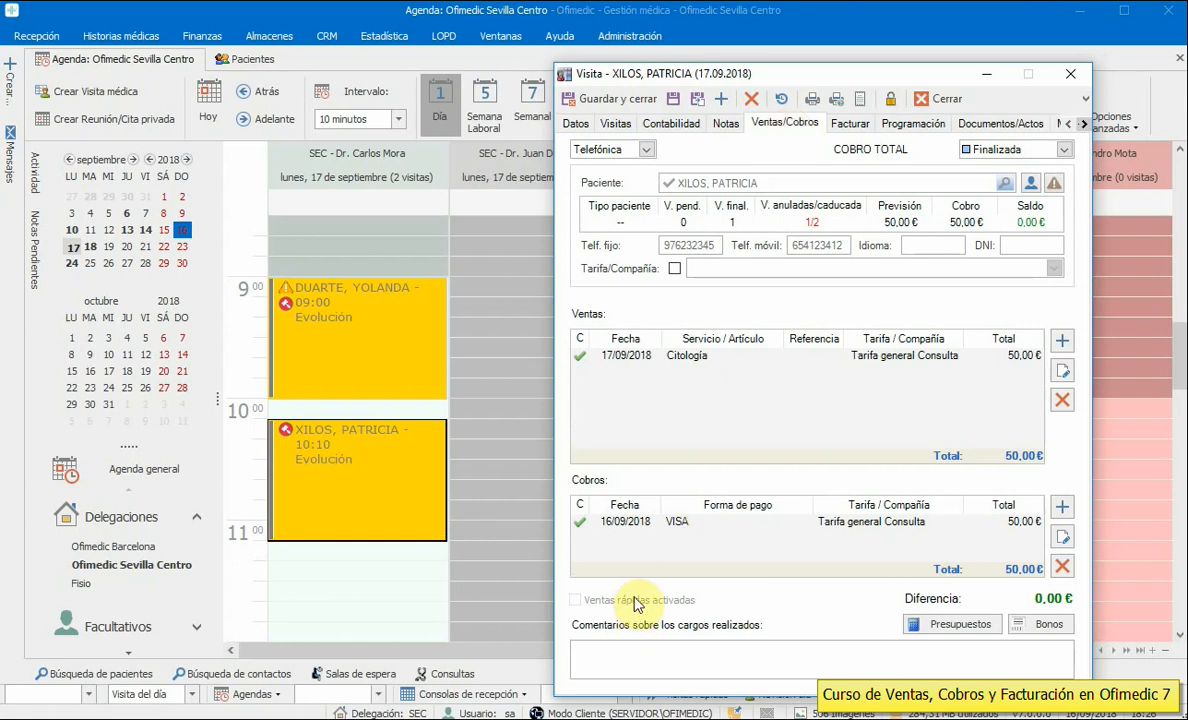
click(1062, 344)
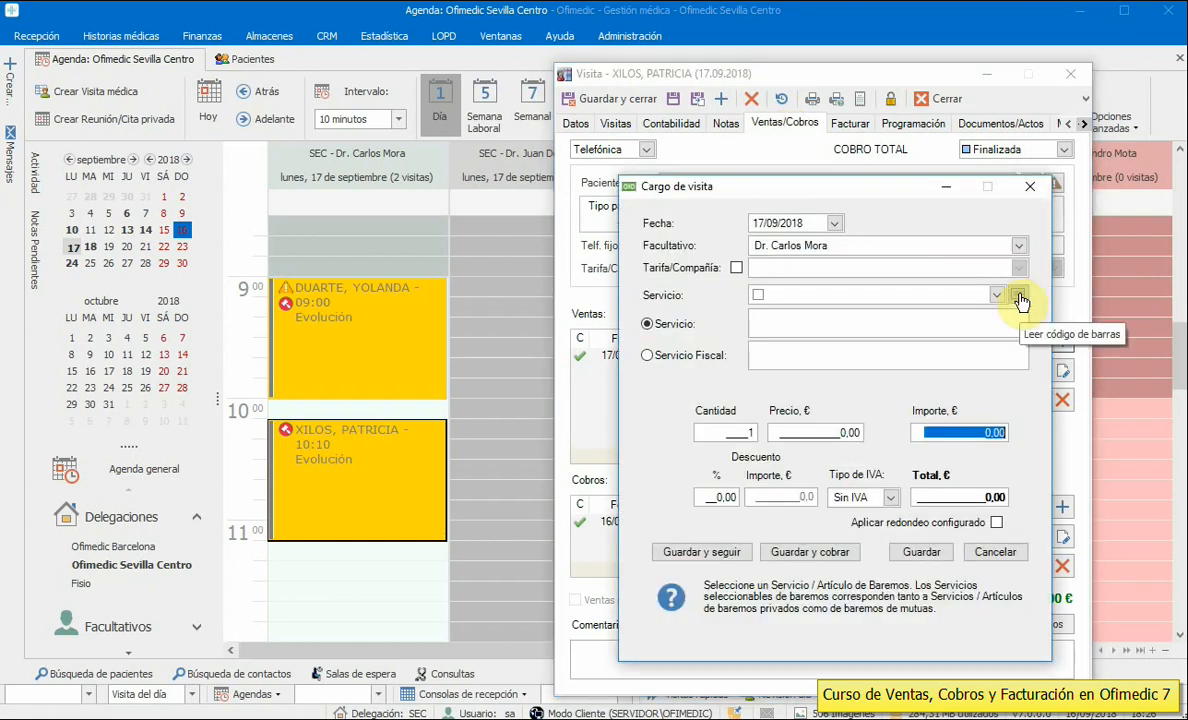
click(1018, 296)
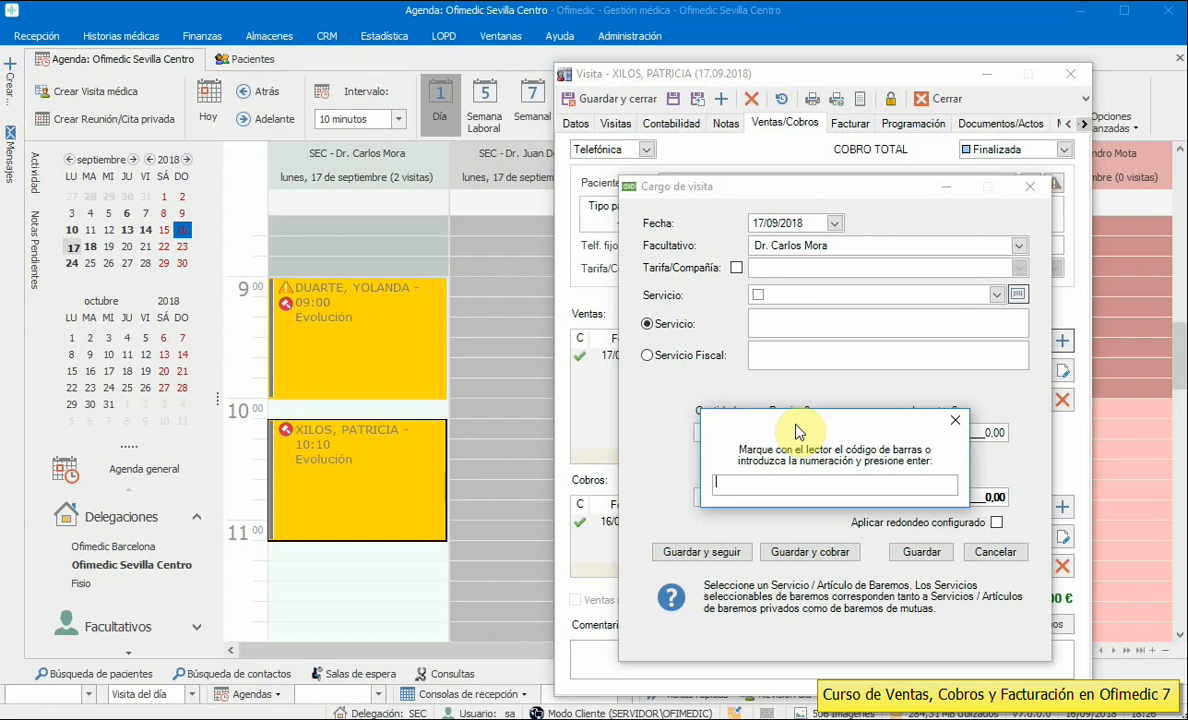
click(959, 424)
click(993, 553)
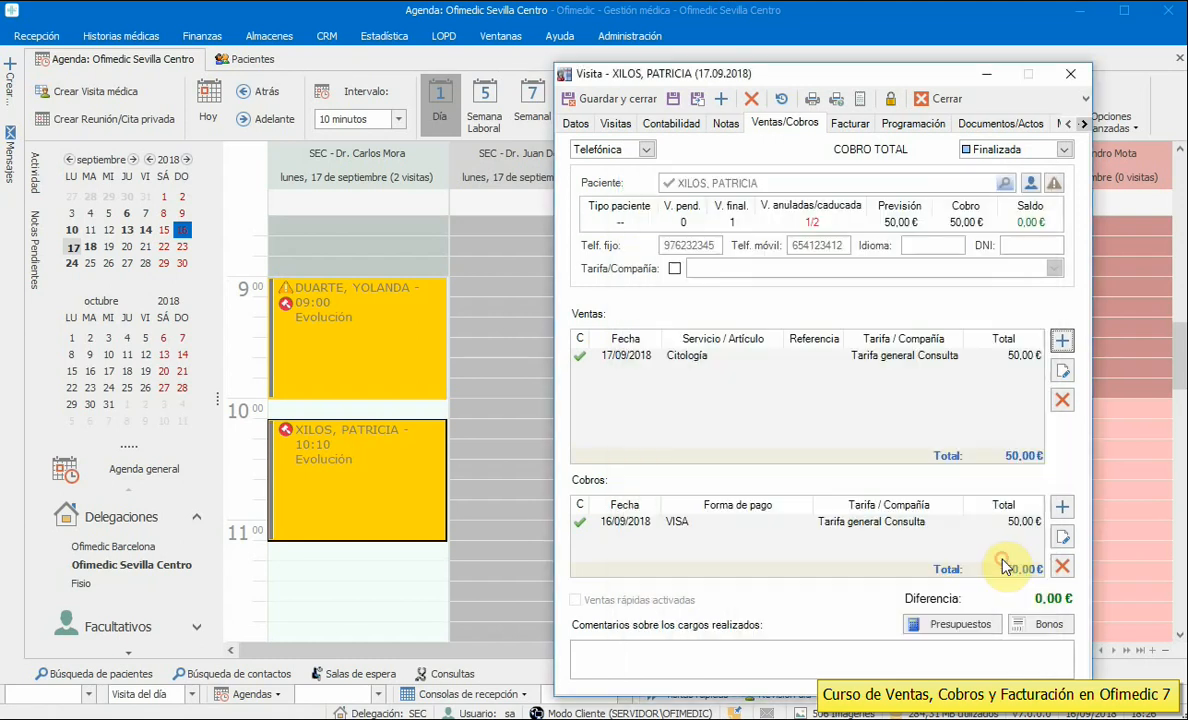
click(577, 122)
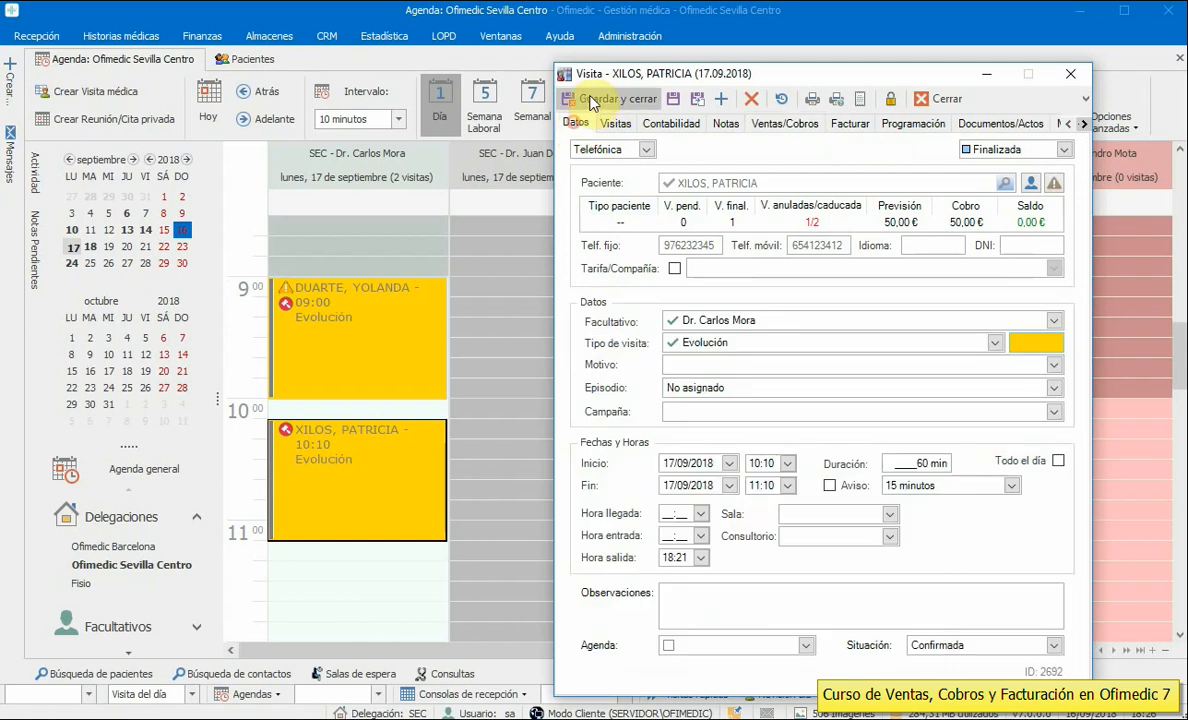
click(592, 100)
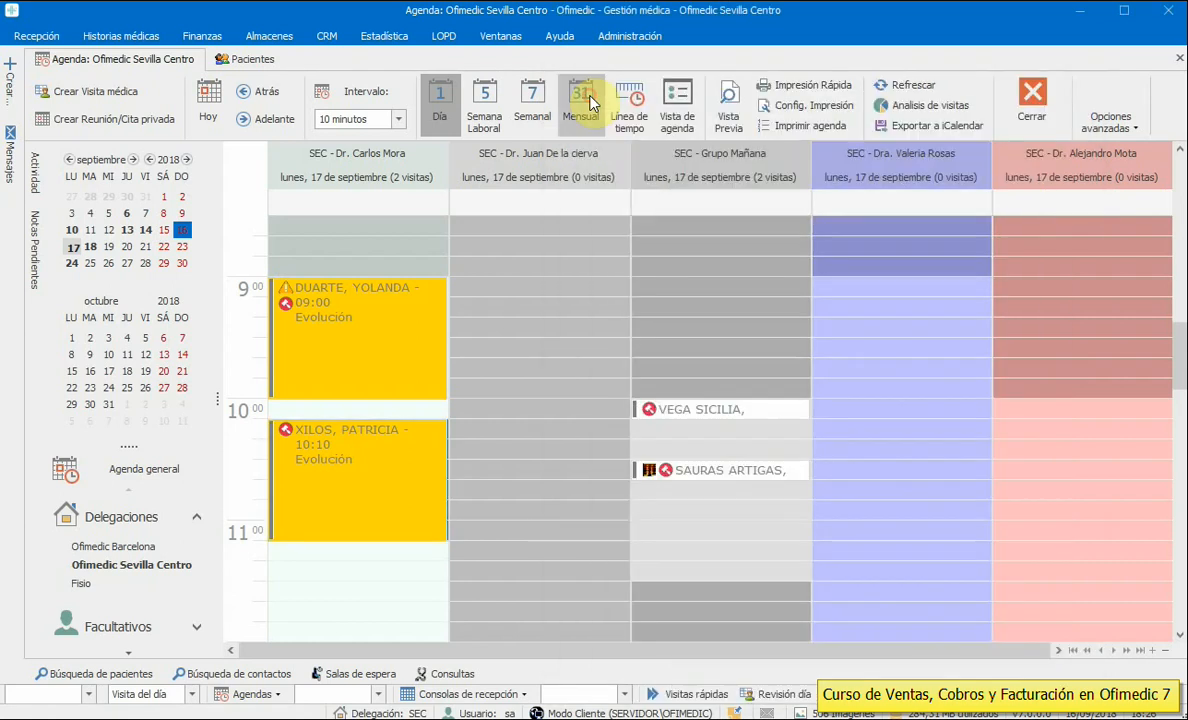
- Browse the 09:00 visit's Tipo de visita list, close it without saving, and show Administración
click(358, 326)
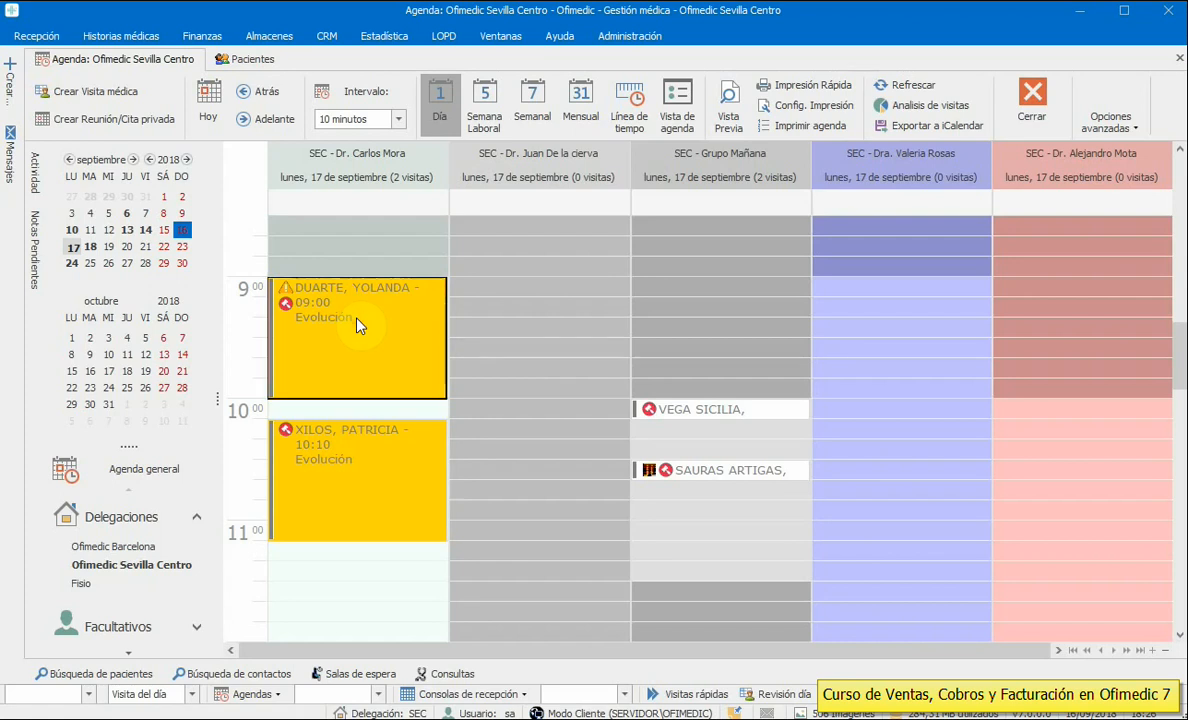
double_click(357, 320)
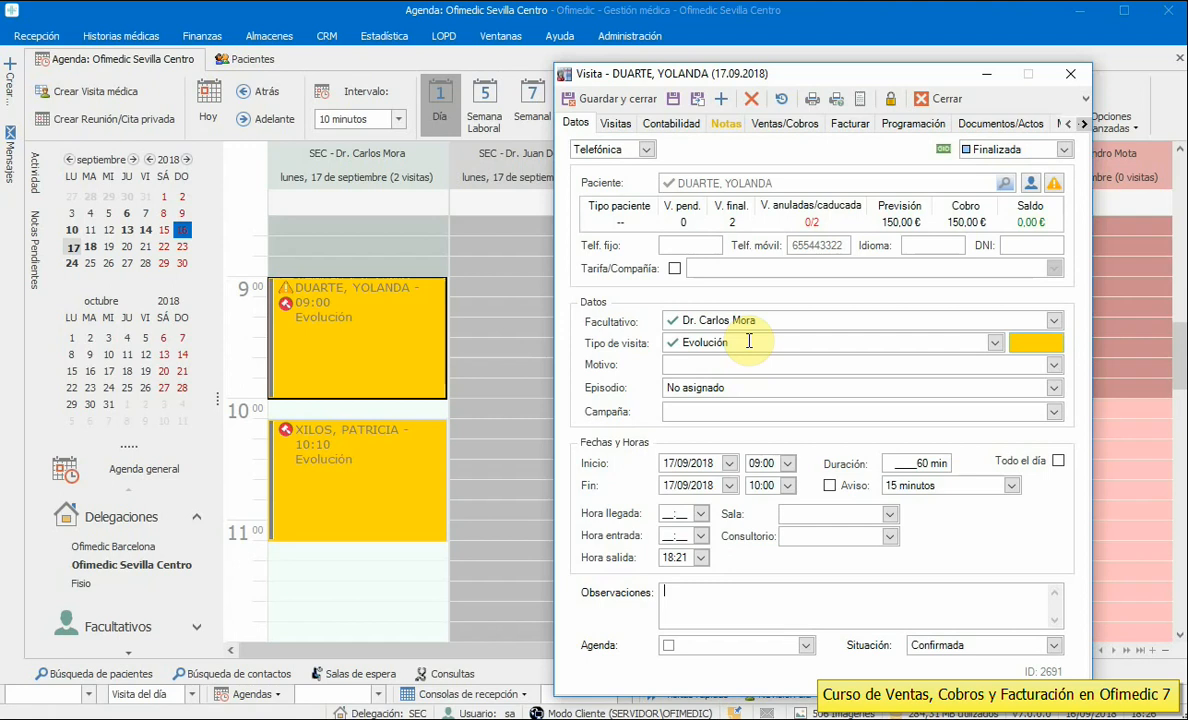
click(994, 343)
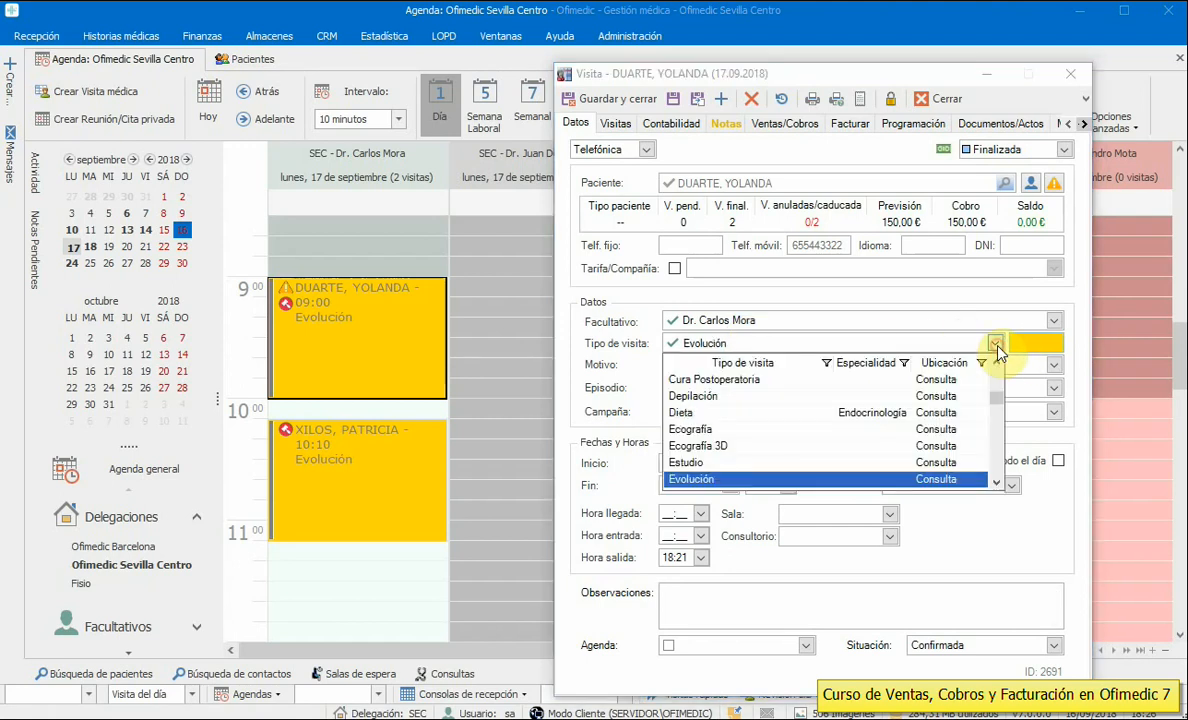
drag(997, 405, 996, 413)
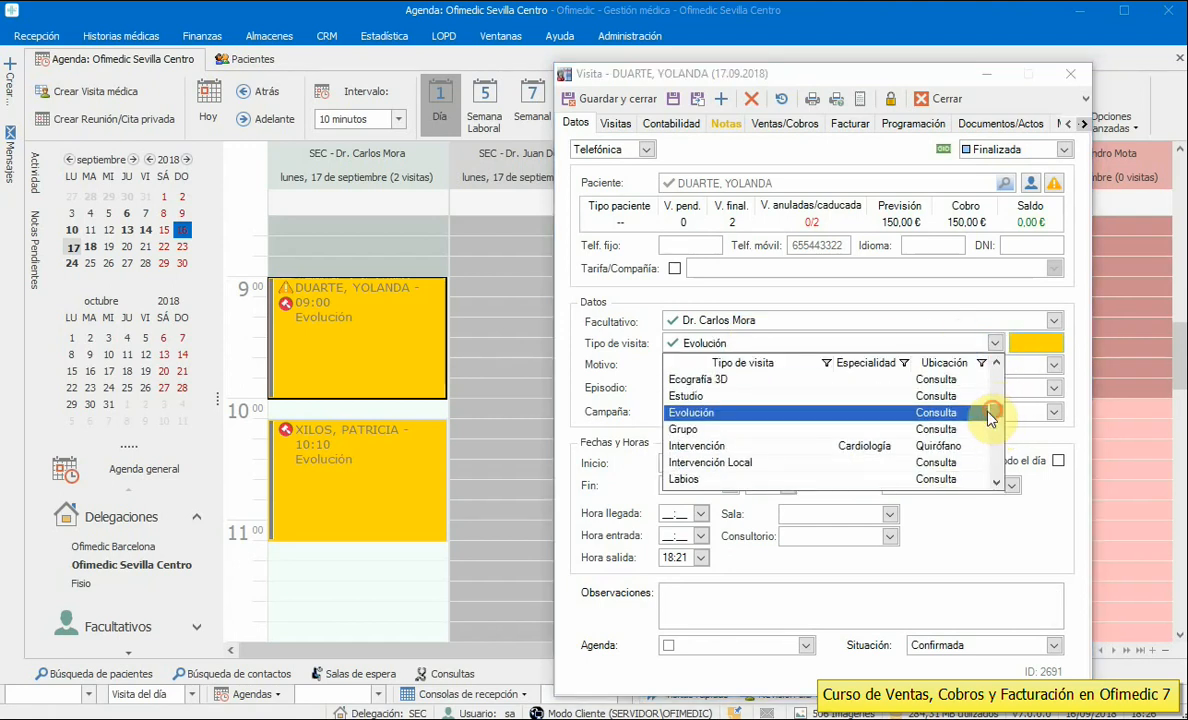
click(996, 363)
click(996, 363)
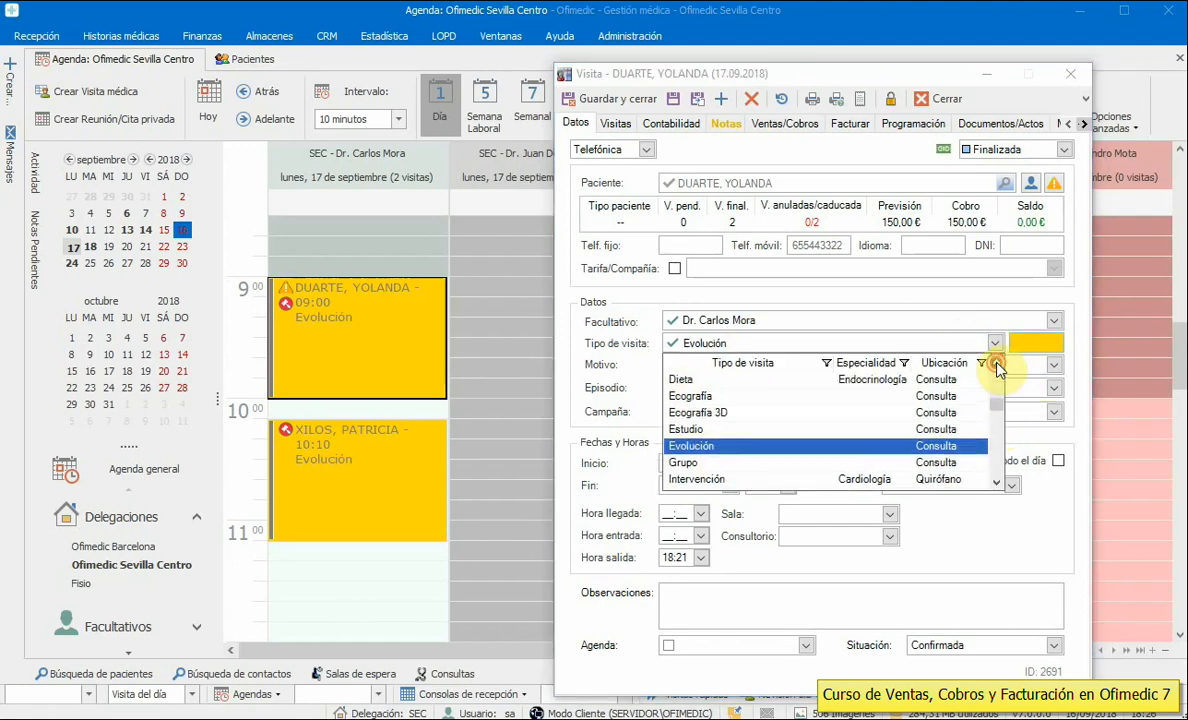
click(922, 98)
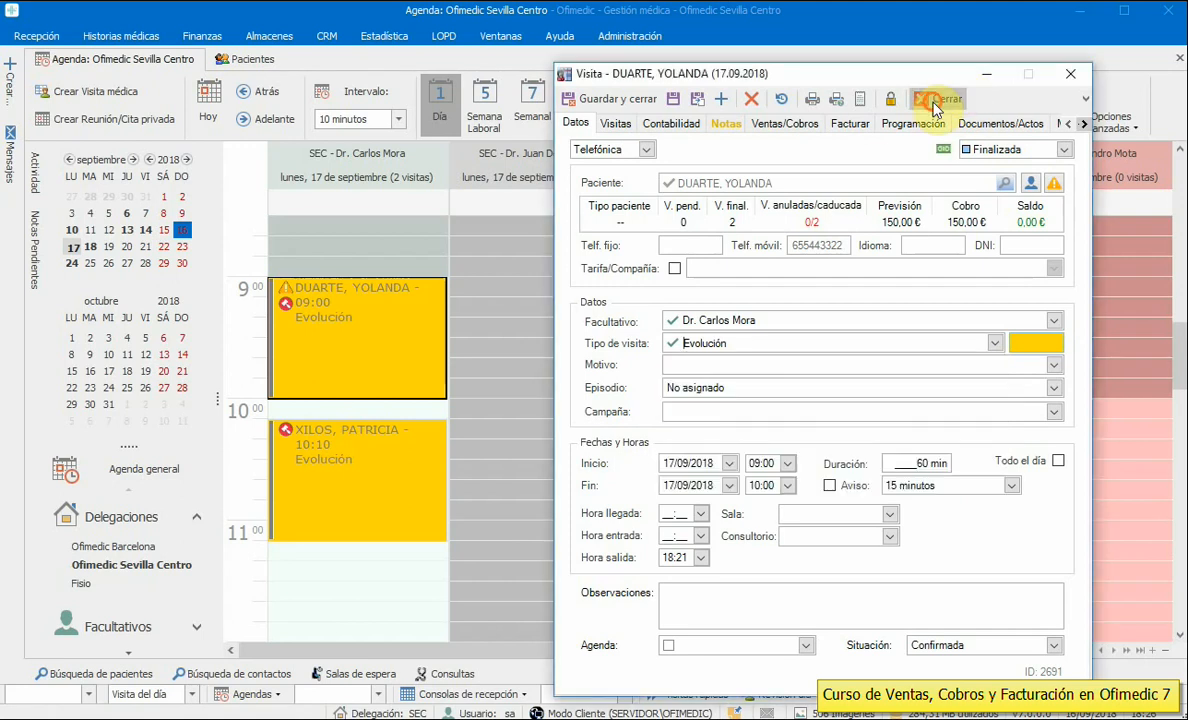
click(922, 98)
click(900, 529)
click(660, 36)
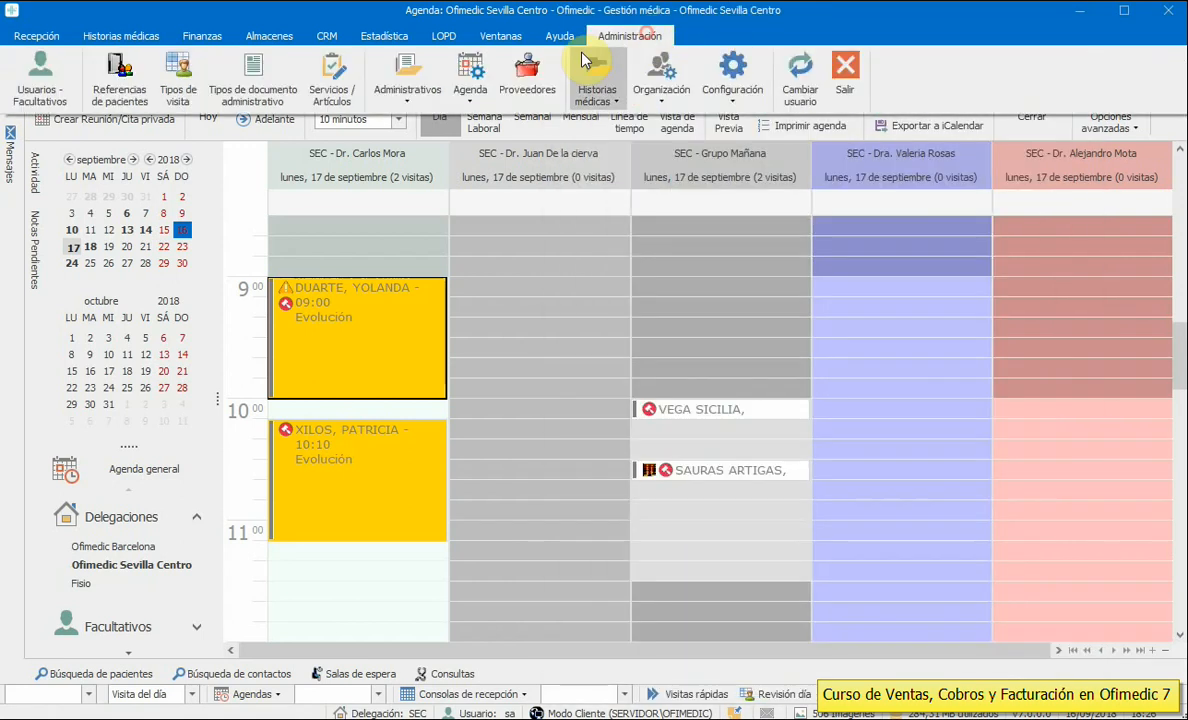
- Open the Ecografía visit type and filter its linked services by 'ec'
click(174, 100)
click(109, 198)
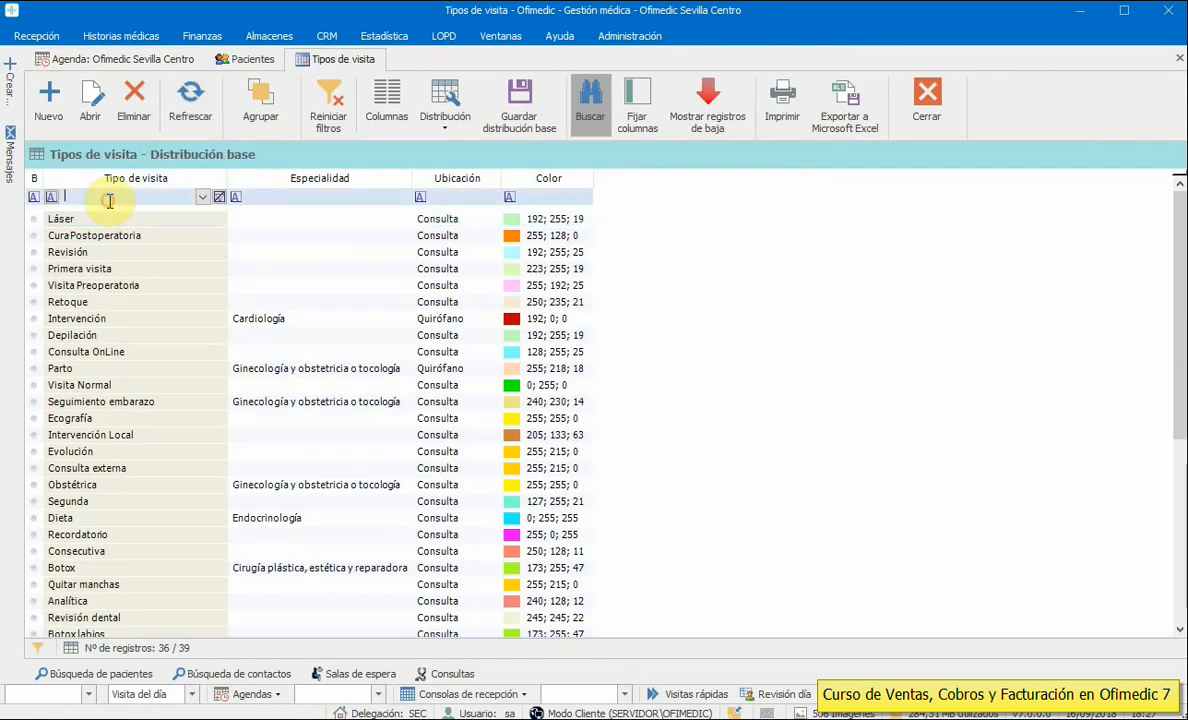
text(ec)
double_click(106, 221)
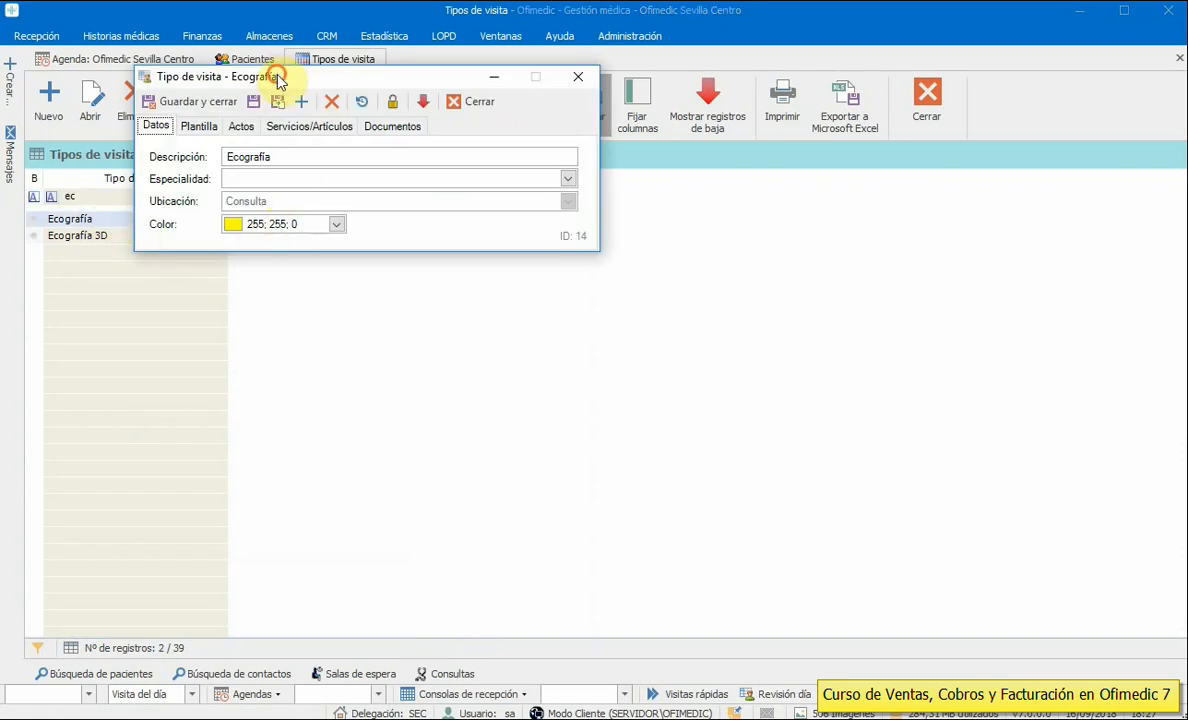
drag(275, 77, 626, 298)
click(659, 347)
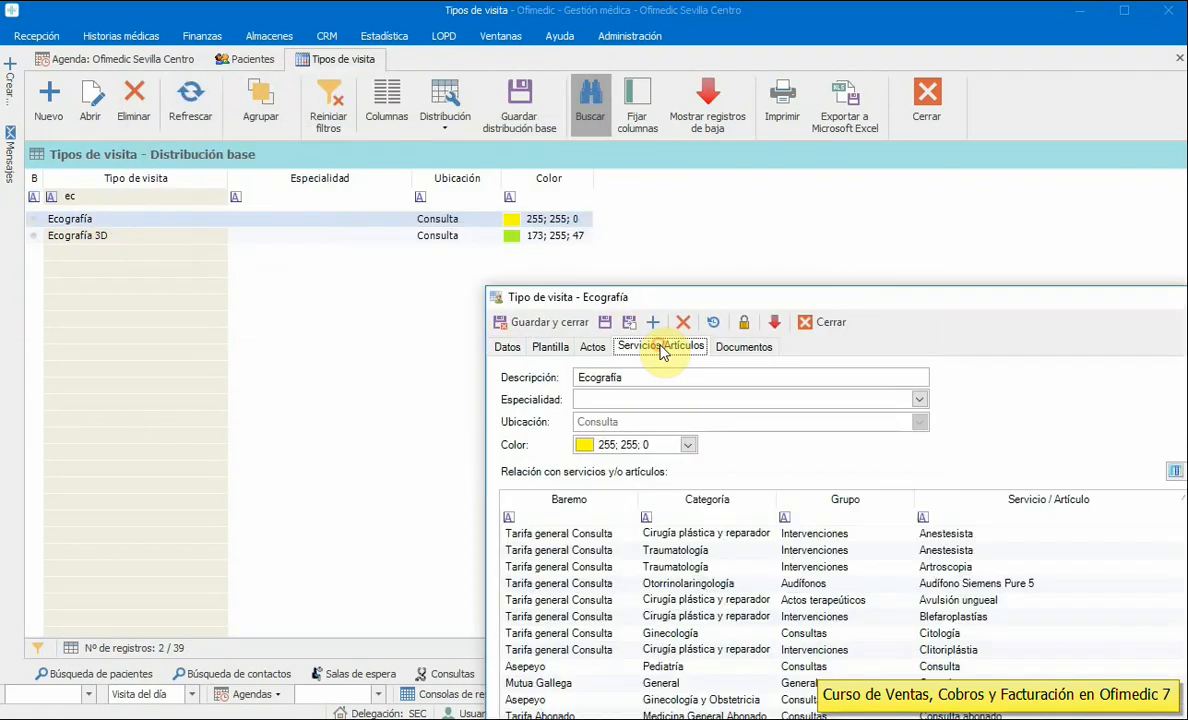
drag(684, 297, 352, 100)
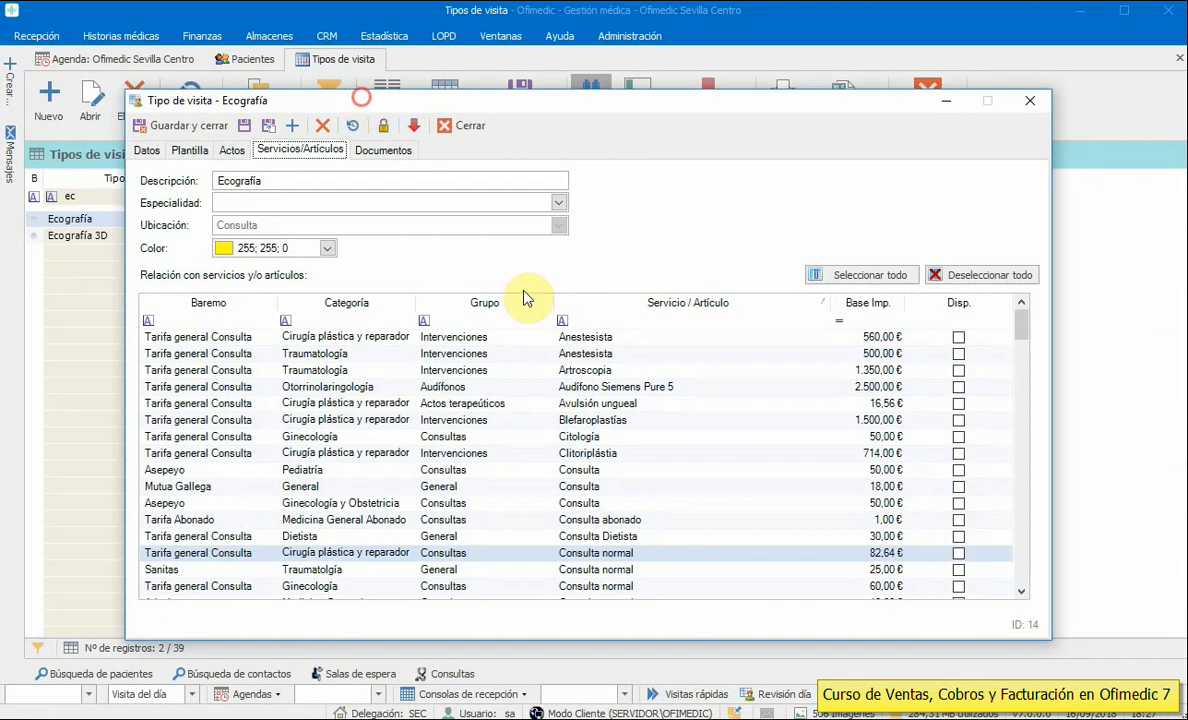
click(680, 320)
text(ec)
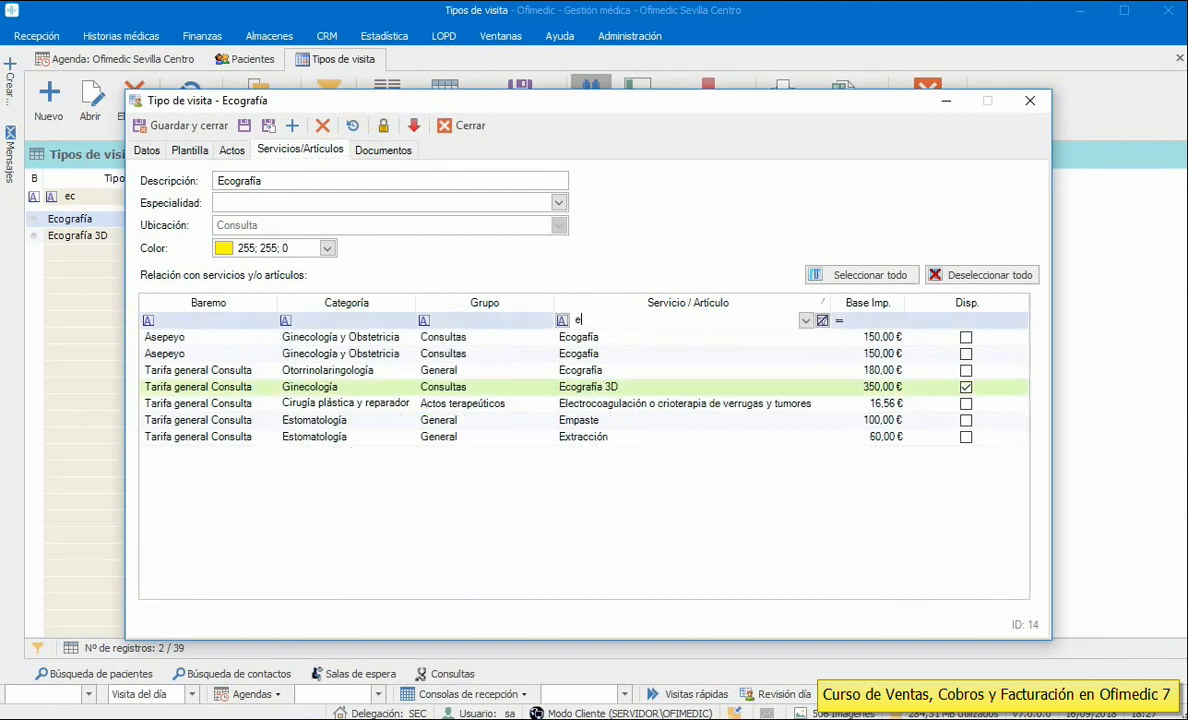
- Untick Ecografía 3D, make the second Asepeyo and Otorrinolaringología Ecografía available, and save
click(966, 387)
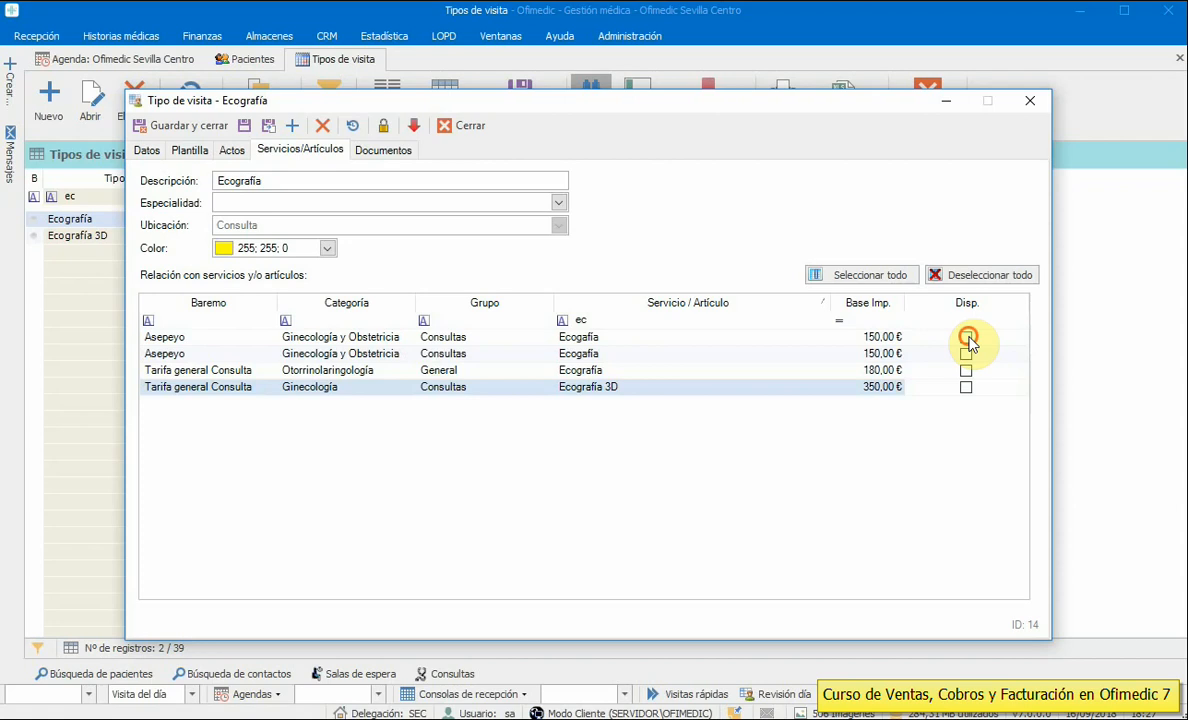
click(966, 338)
click(966, 370)
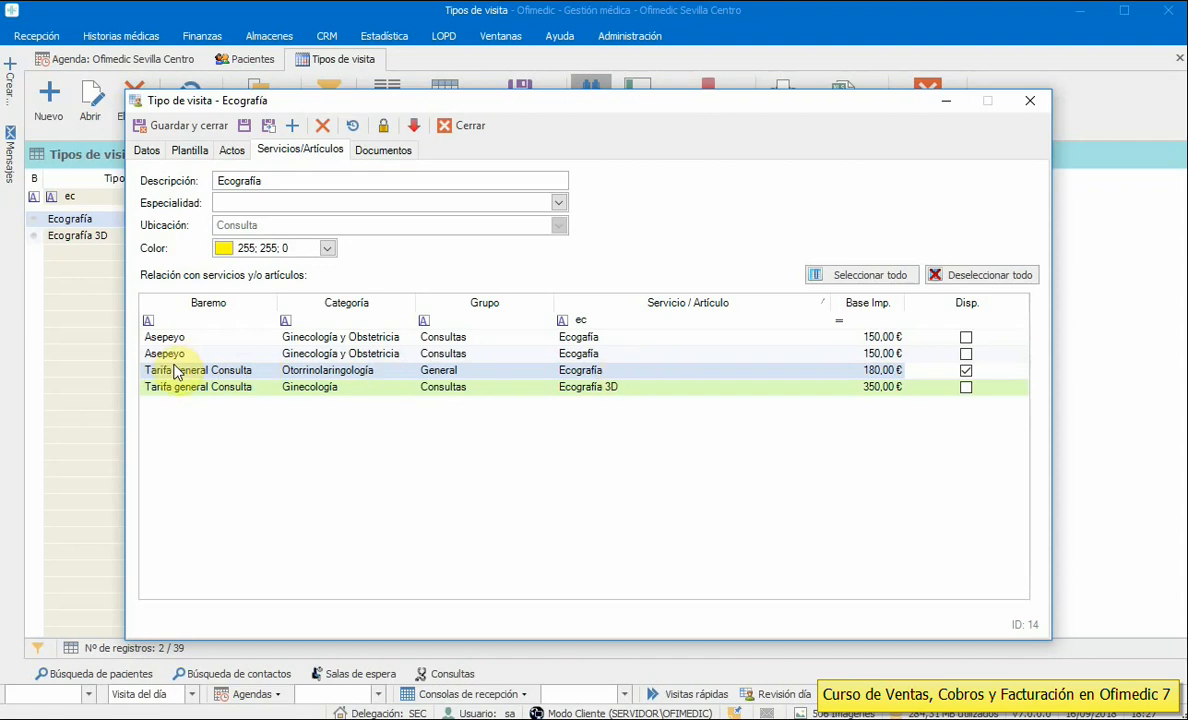
click(966, 353)
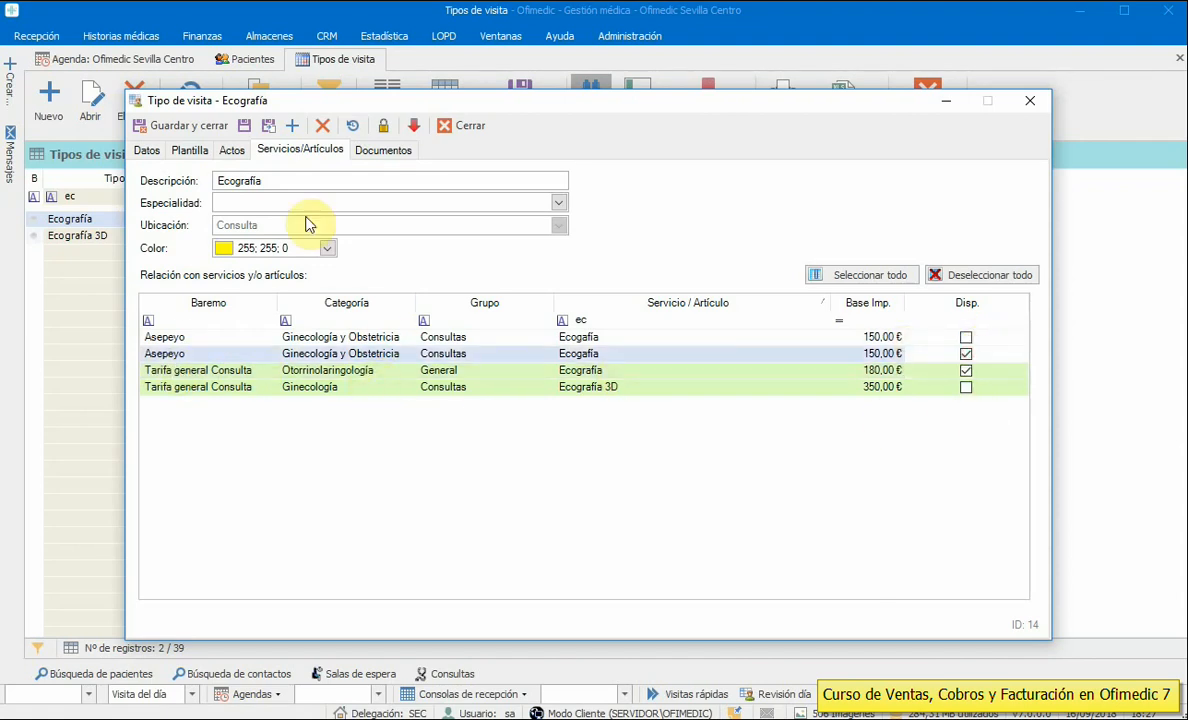
click(489, 374)
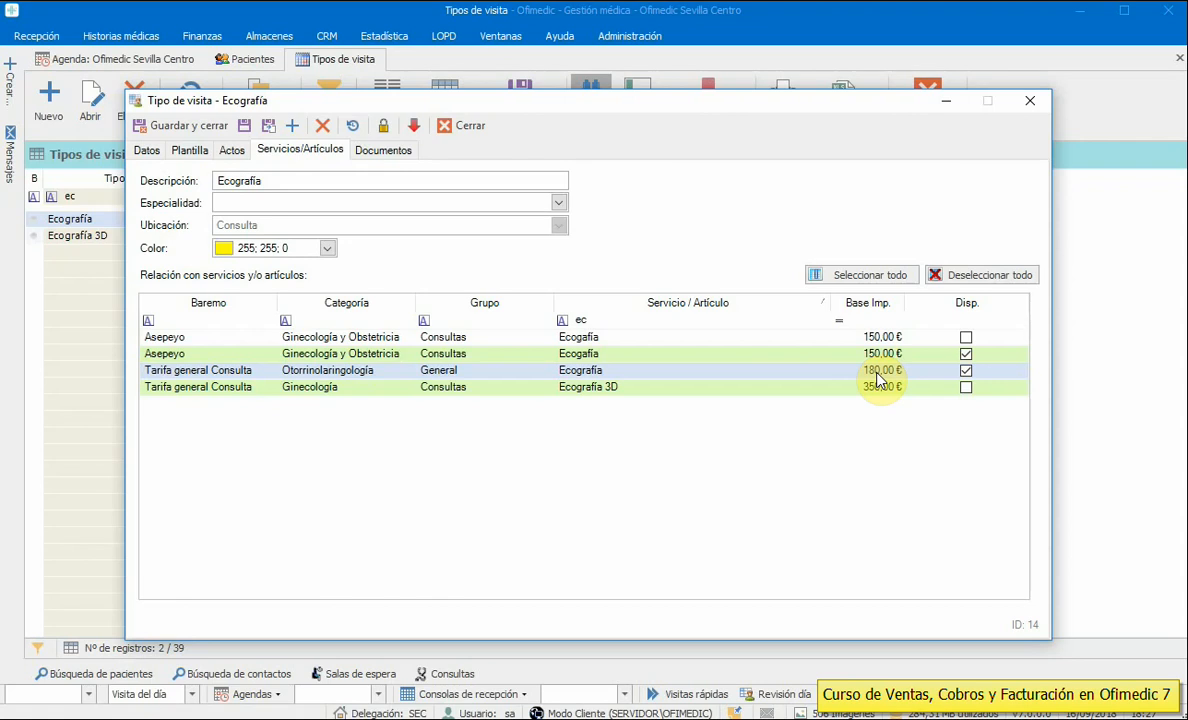
click(233, 355)
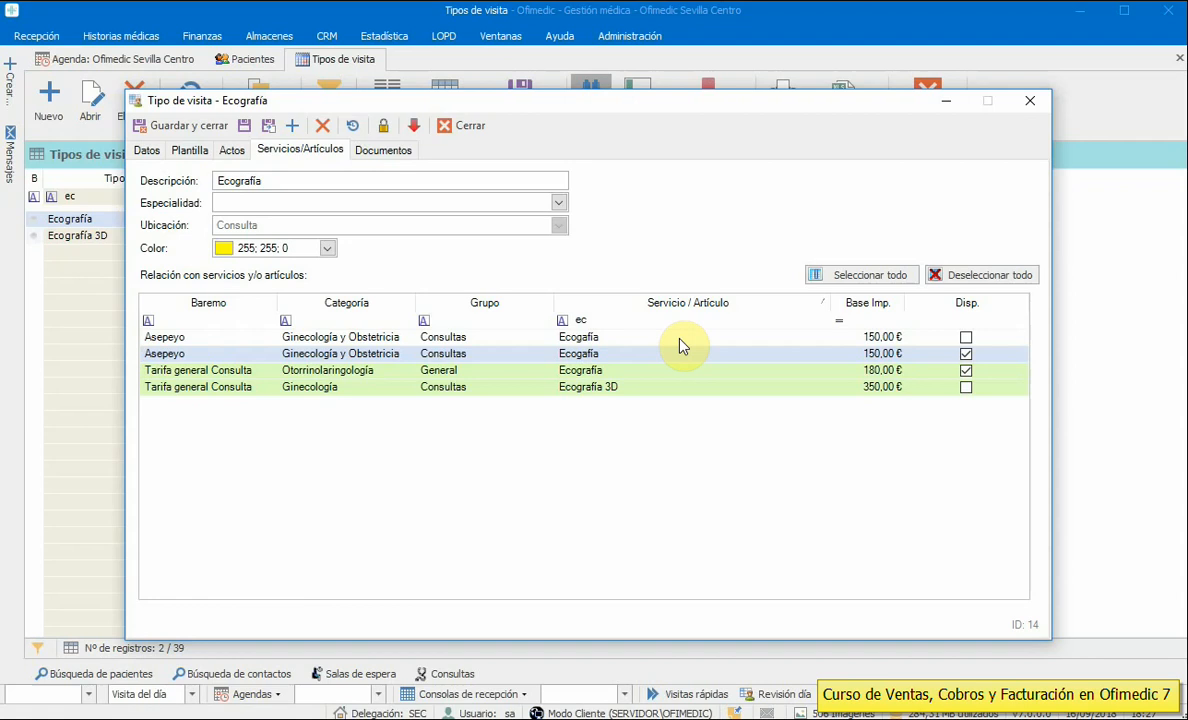
click(172, 125)
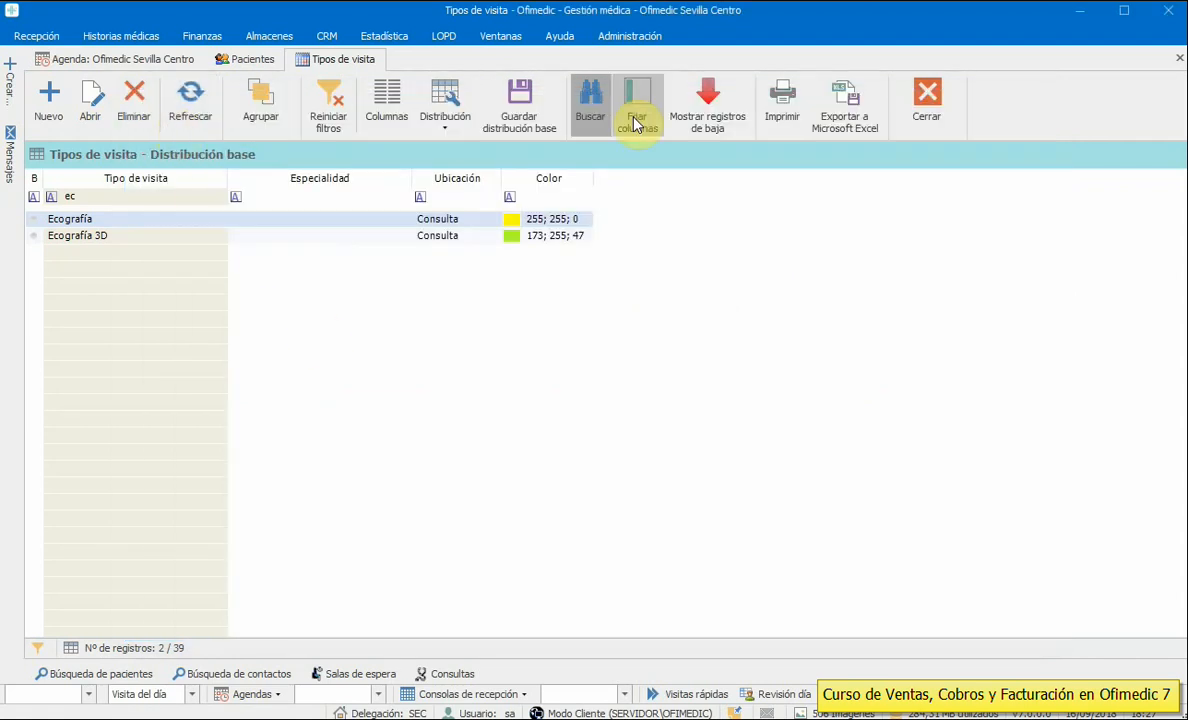
- Book an 11:10 Ecografía visit for a patient found by surname search and save it
click(927, 97)
double_click(365, 558)
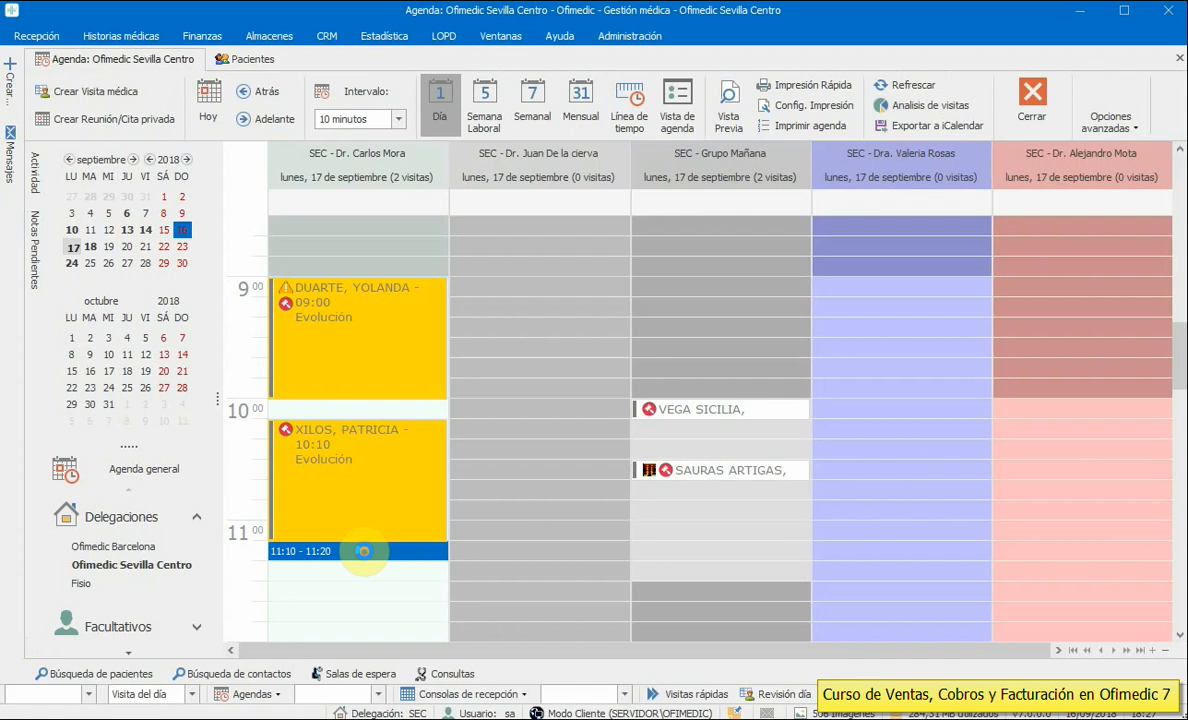
click(747, 184)
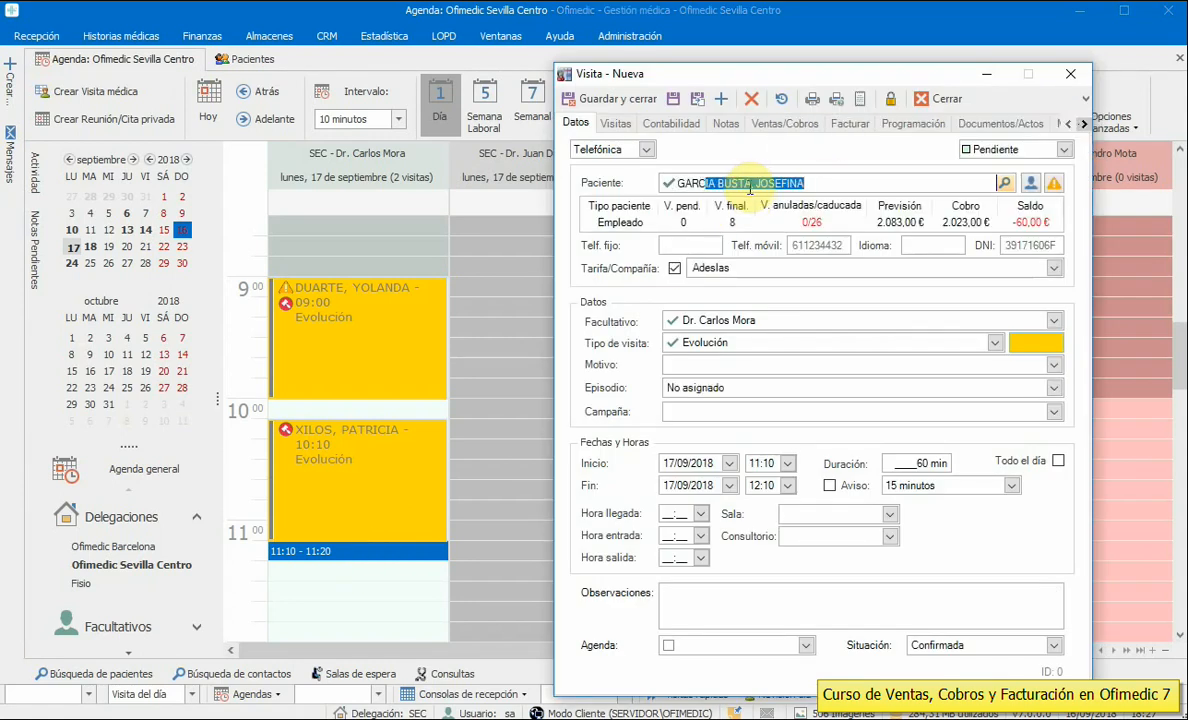
key(Return)
mouse_move(633, 602)
mouse_down()
mouse_move(1088, 602)
mouse_move(610, 602)
mouse_up()
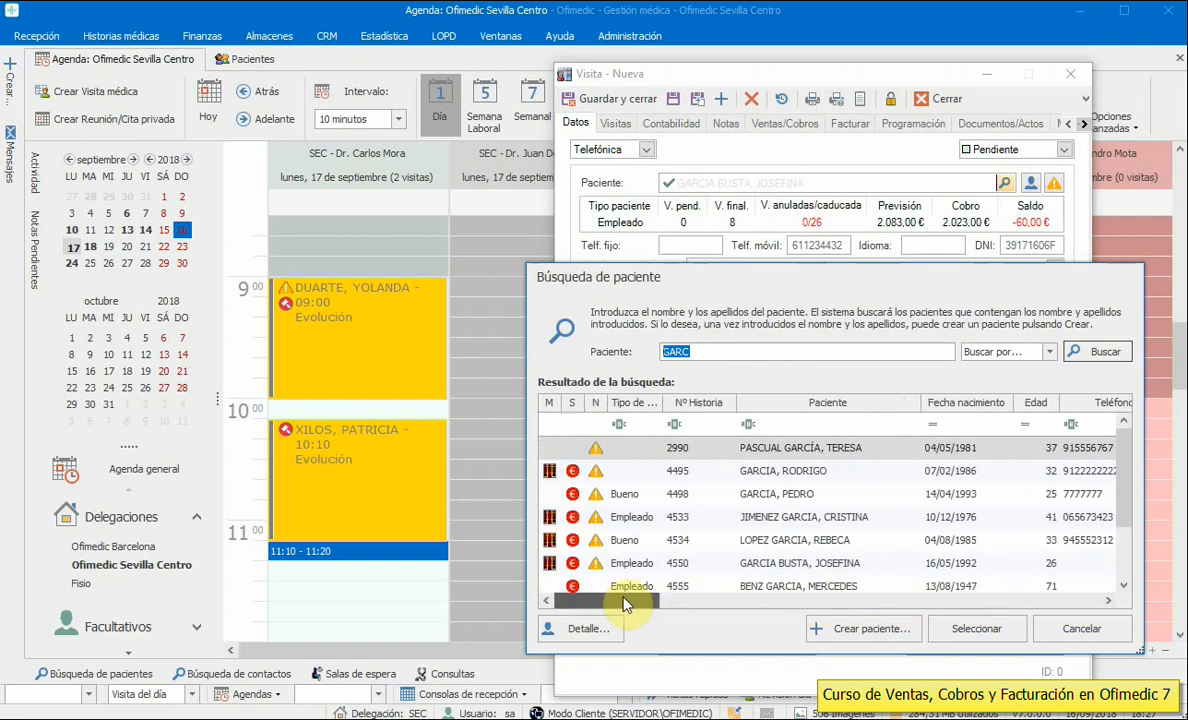
double_click(843, 449)
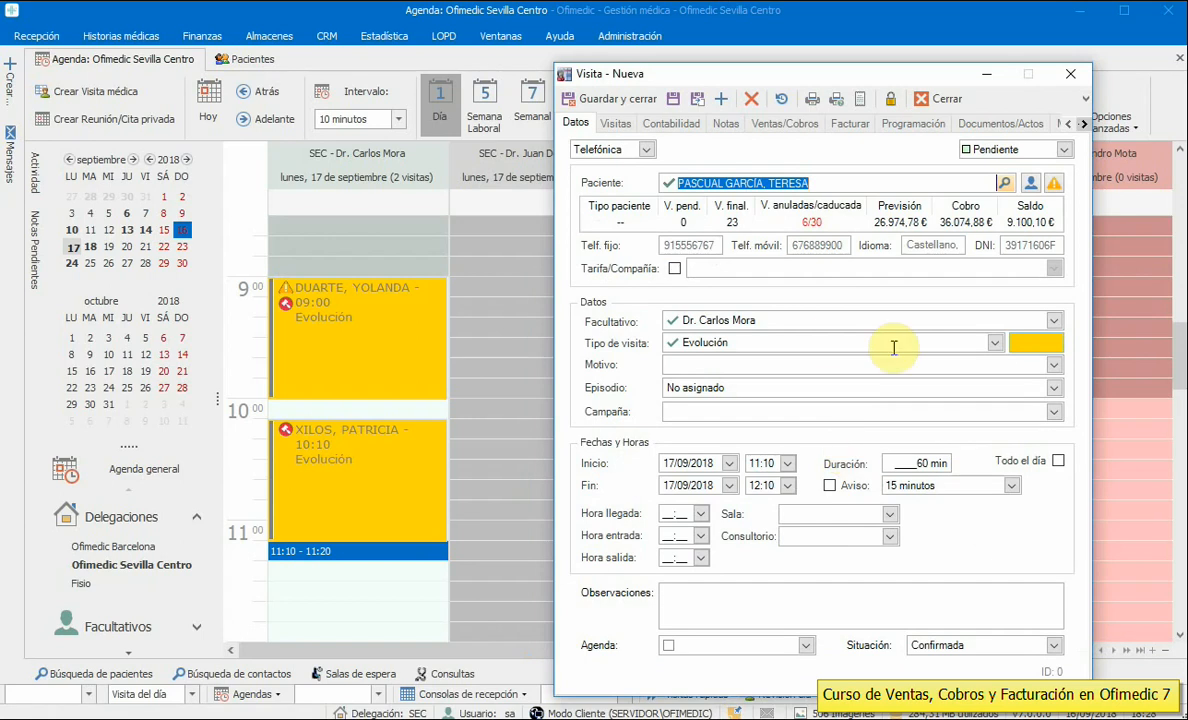
click(854, 342)
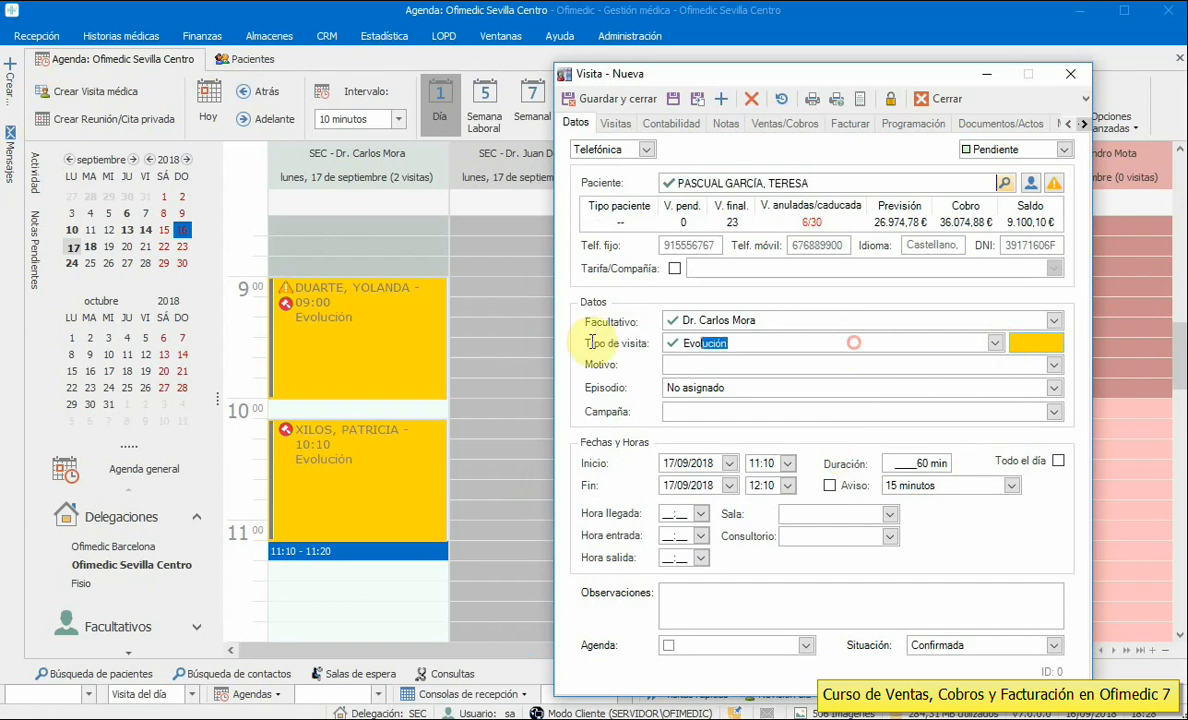
text(Ecografía)
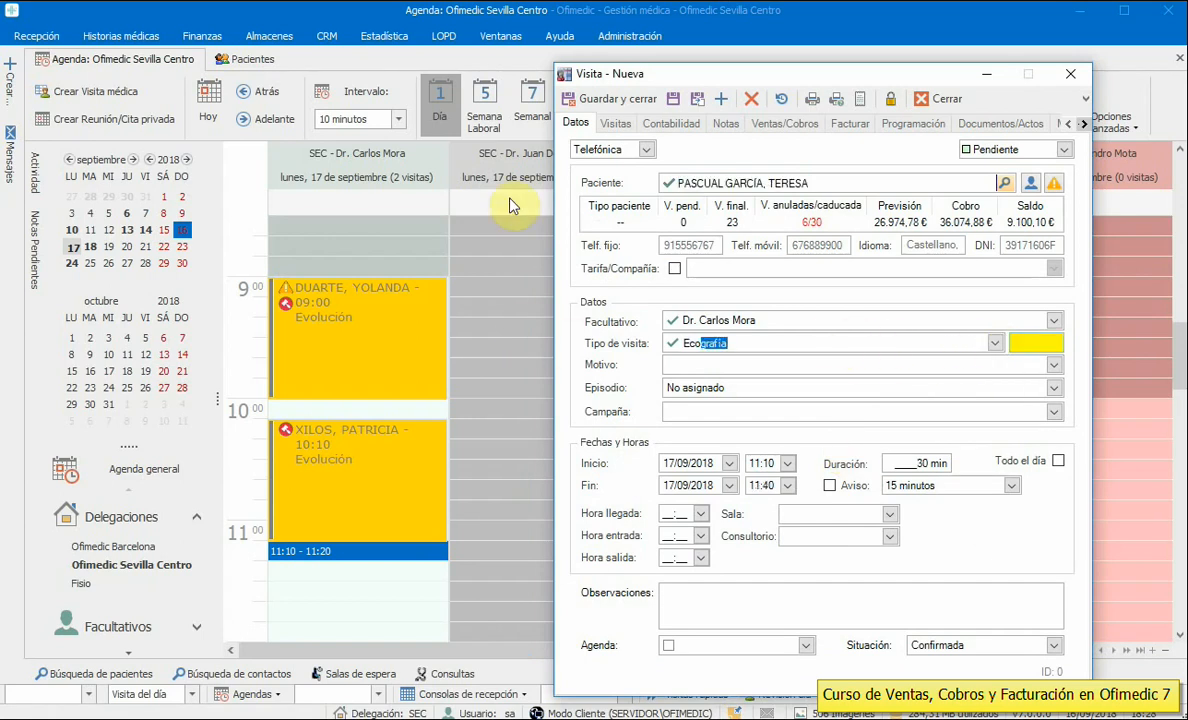
click(577, 96)
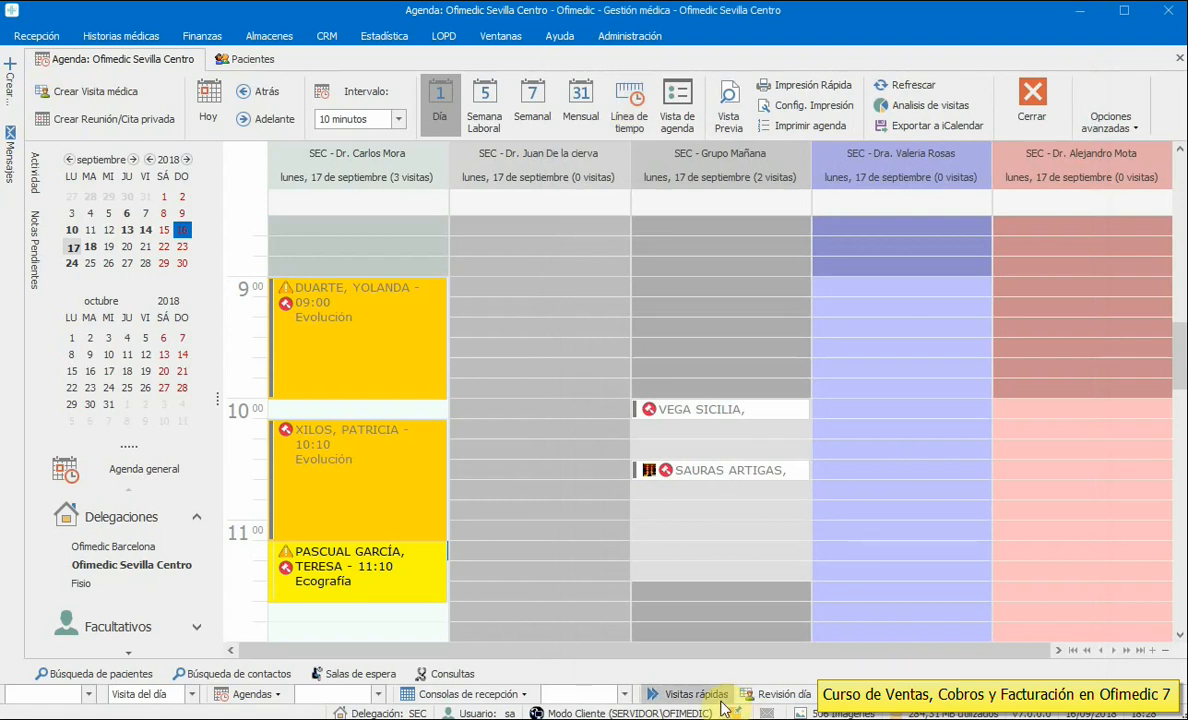
- Reopen the new Ecografía appointment to confirm it has no sales, then close it
double_click(406, 572)
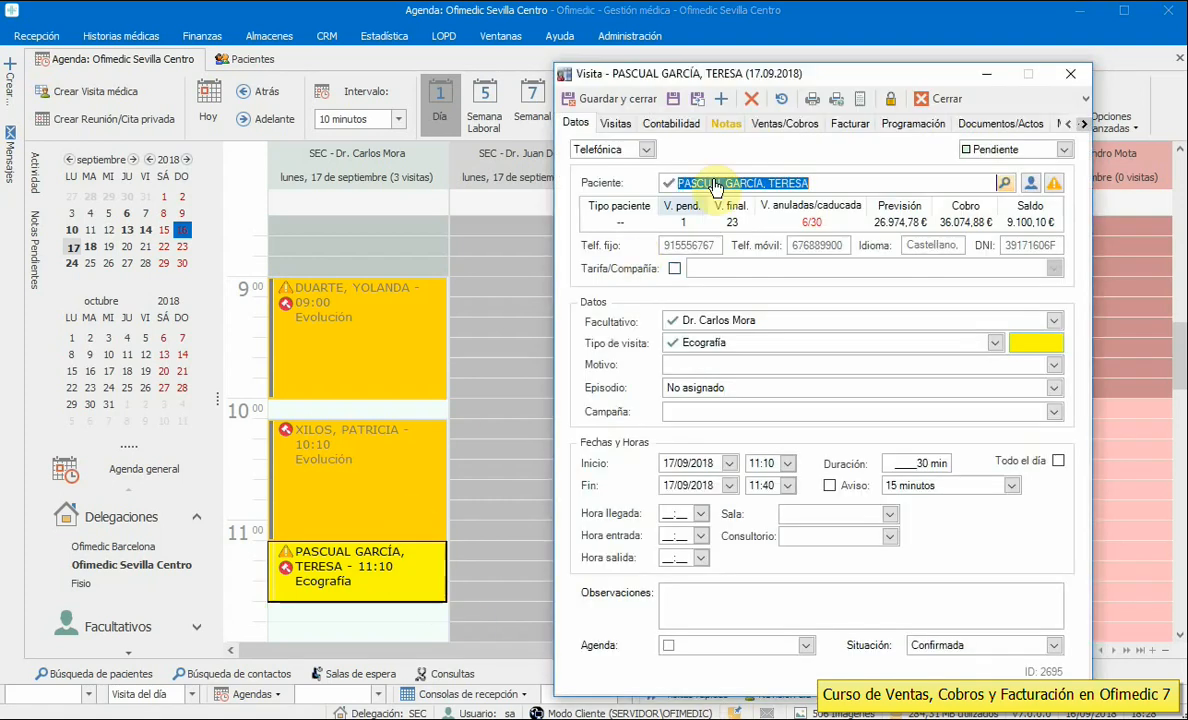
click(788, 124)
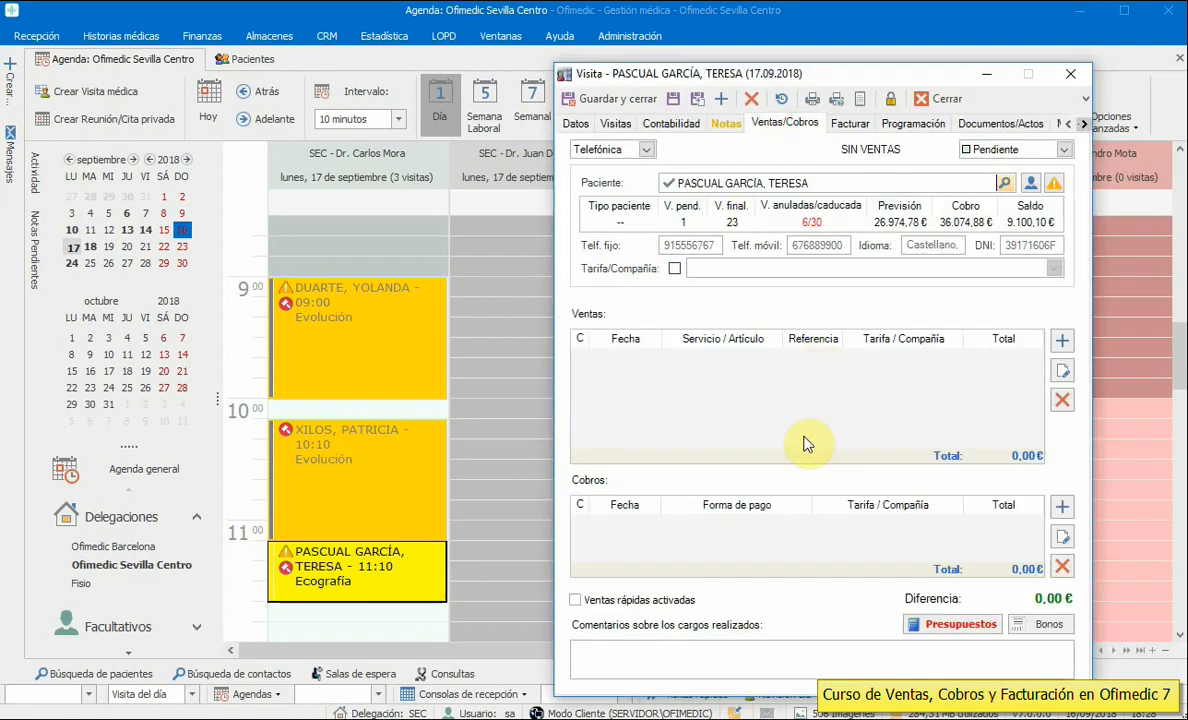
click(933, 98)
- Move the 11:10 Ecografía patient to Sala de espera principal, importing the visit type's services as sales
right_click(379, 563)
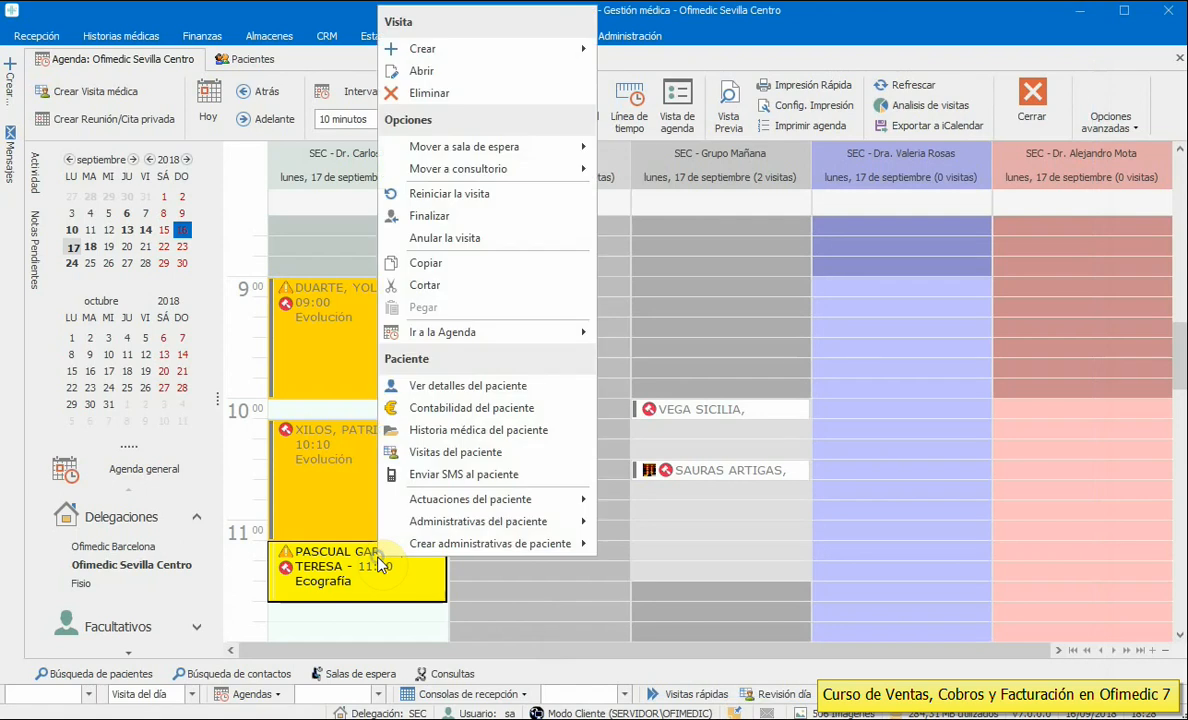
mouse_move(525, 148)
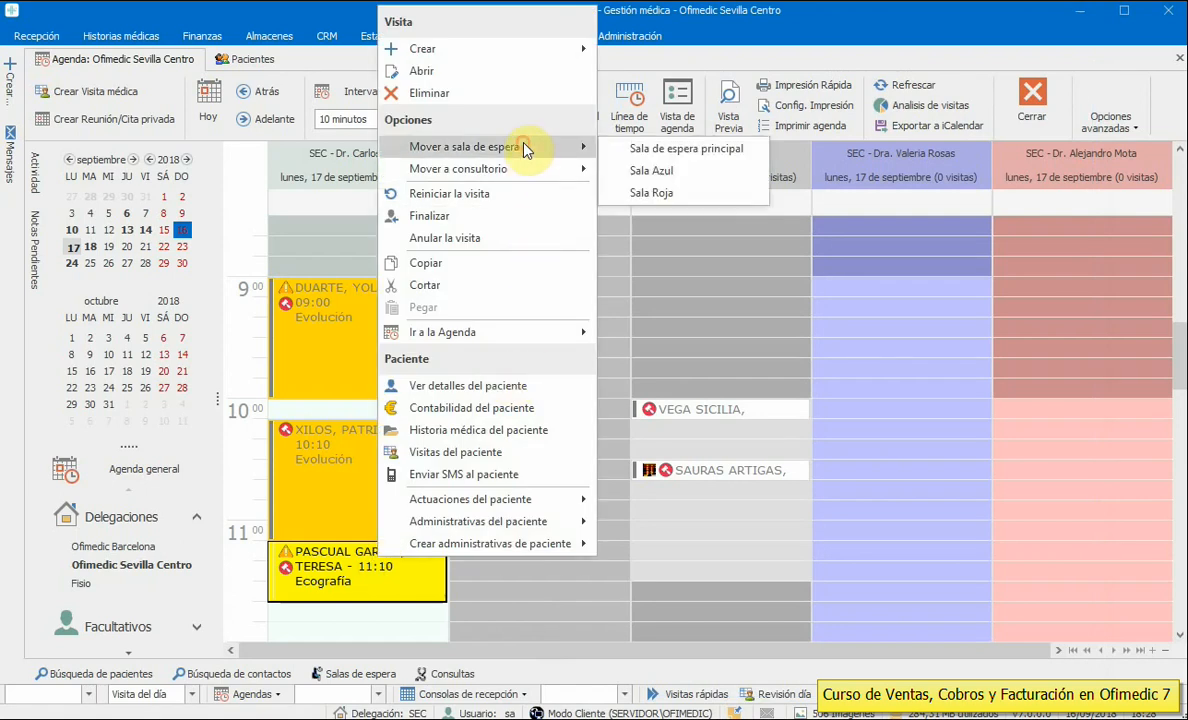
click(688, 150)
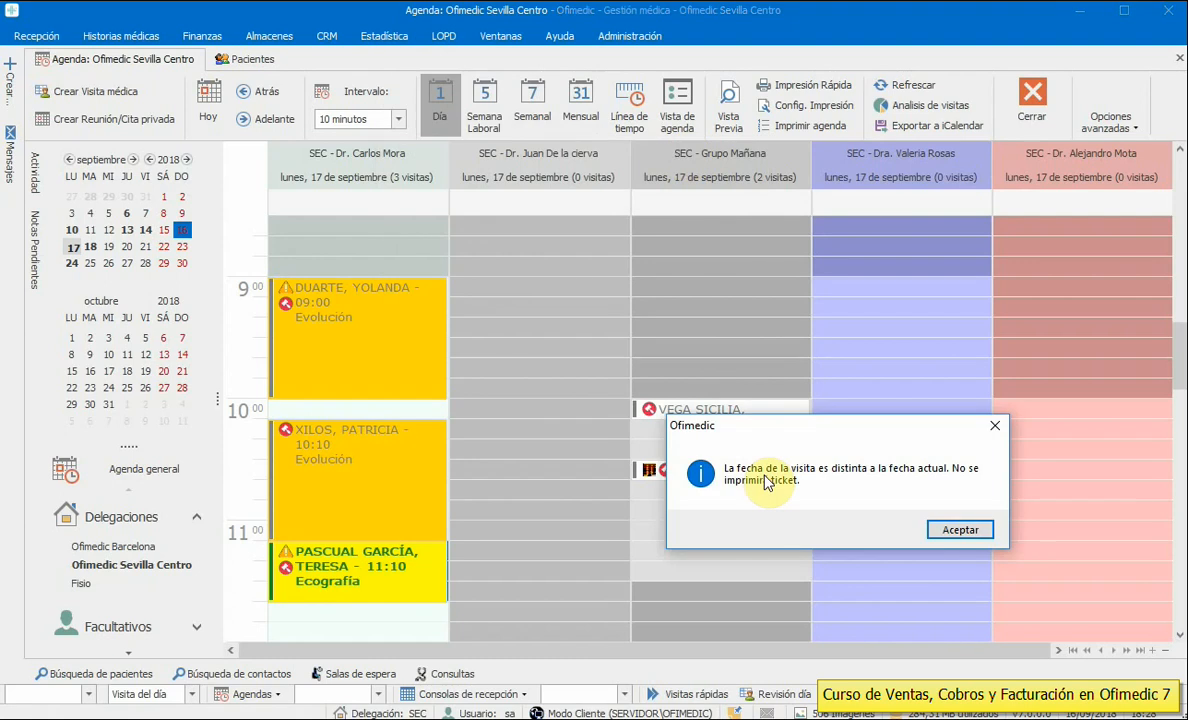
click(963, 537)
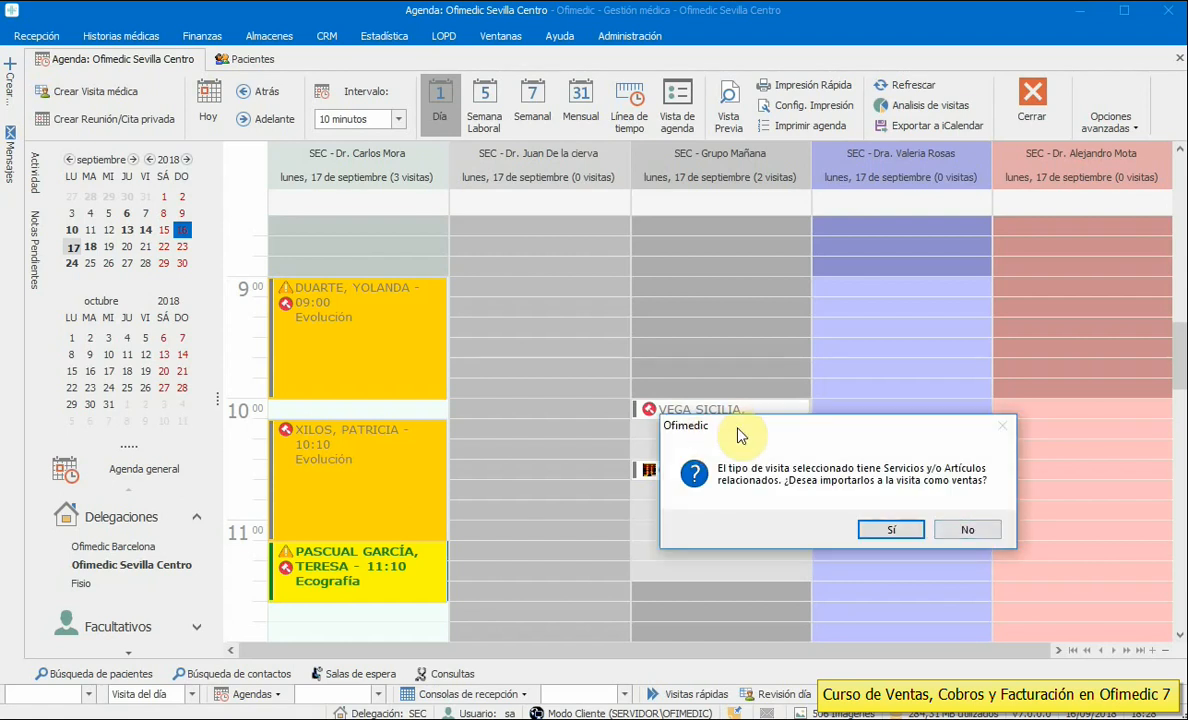
drag(738, 435, 634, 361)
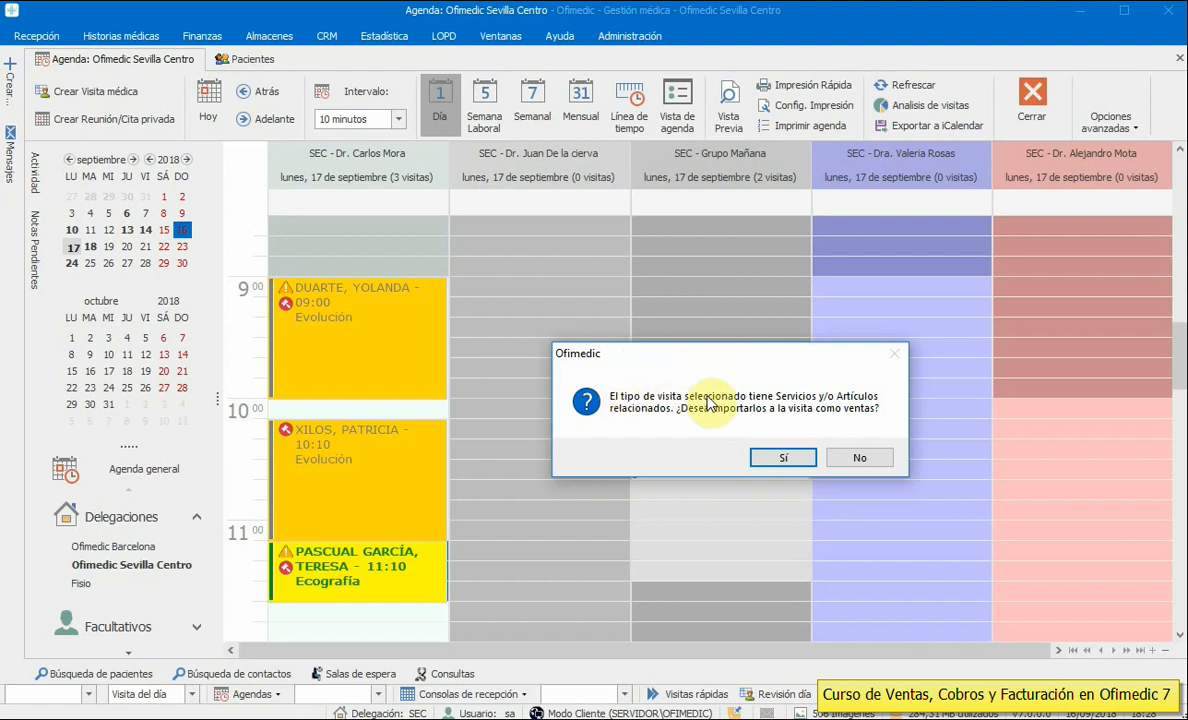
click(777, 460)
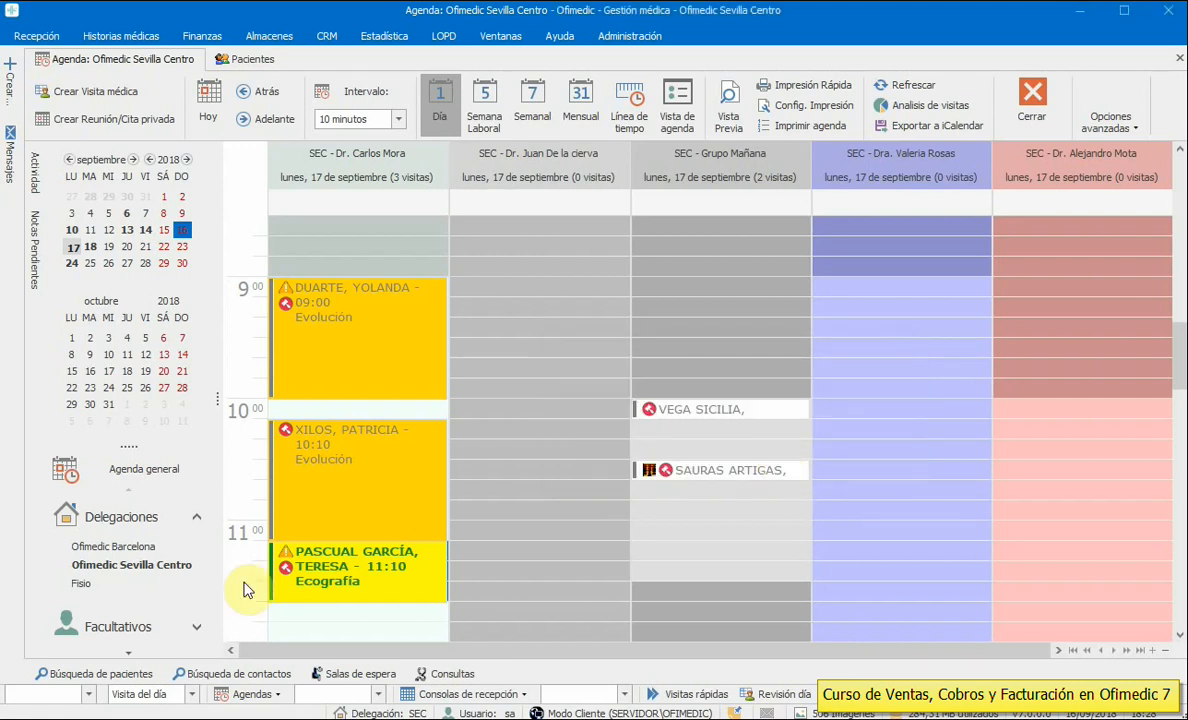
click(313, 565)
double_click(313, 565)
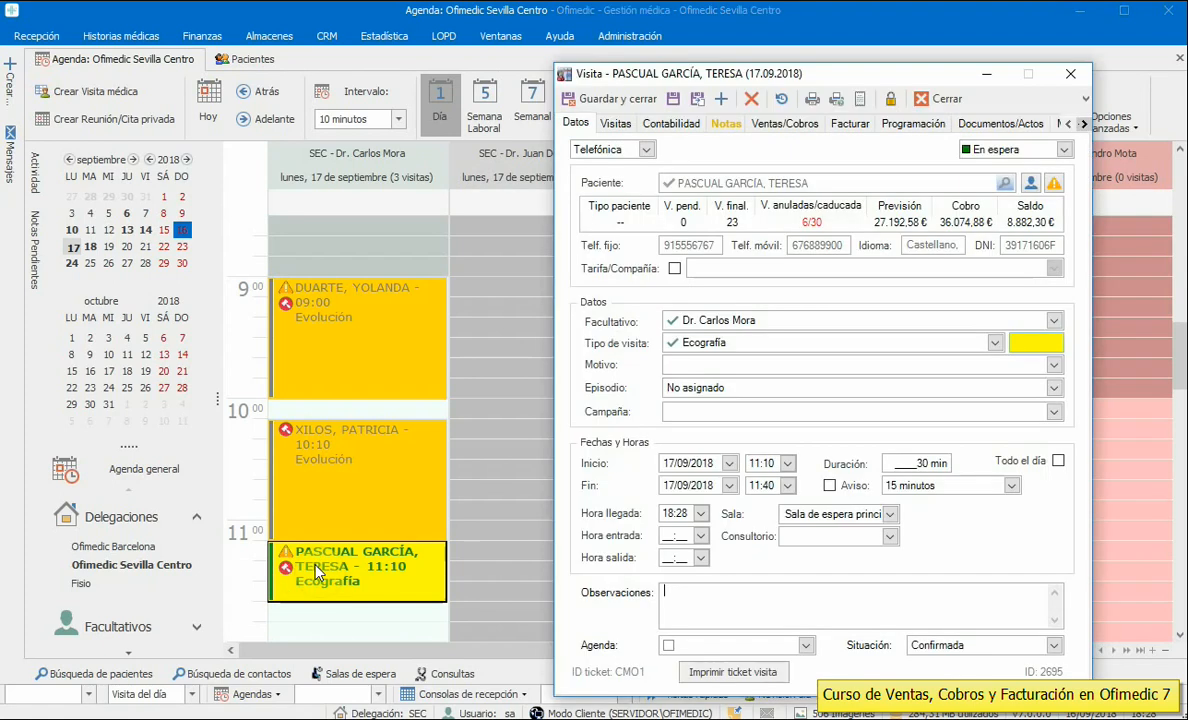
click(775, 127)
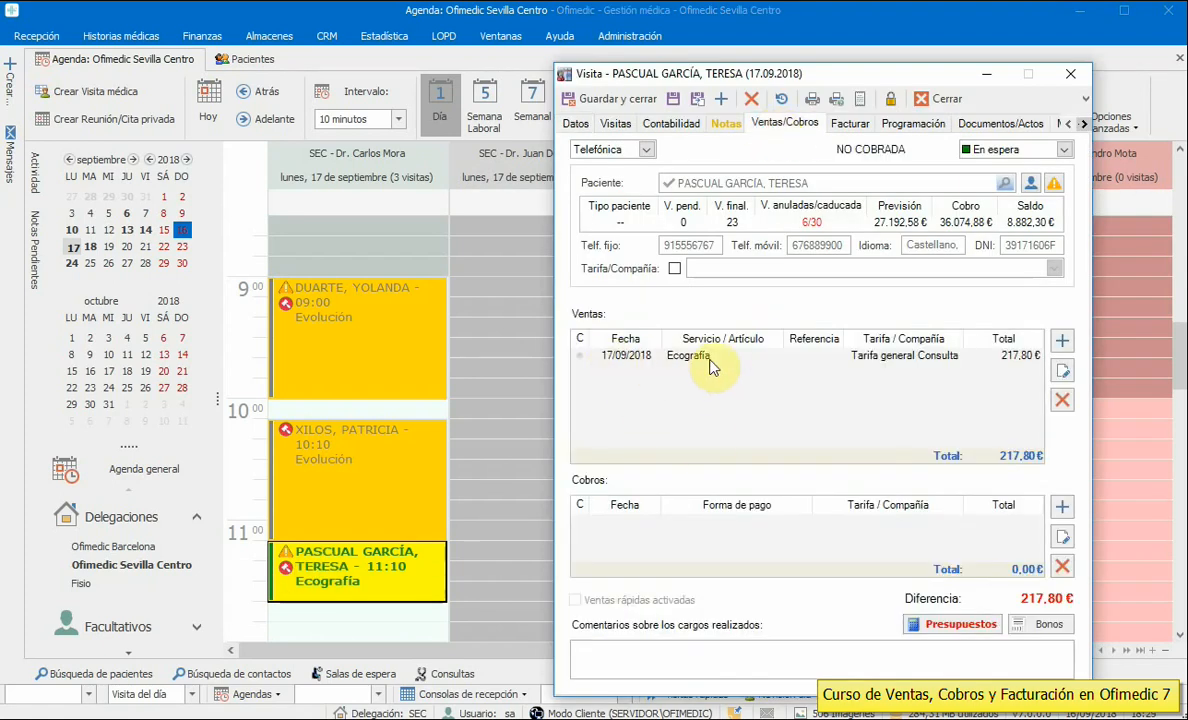
click(1062, 508)
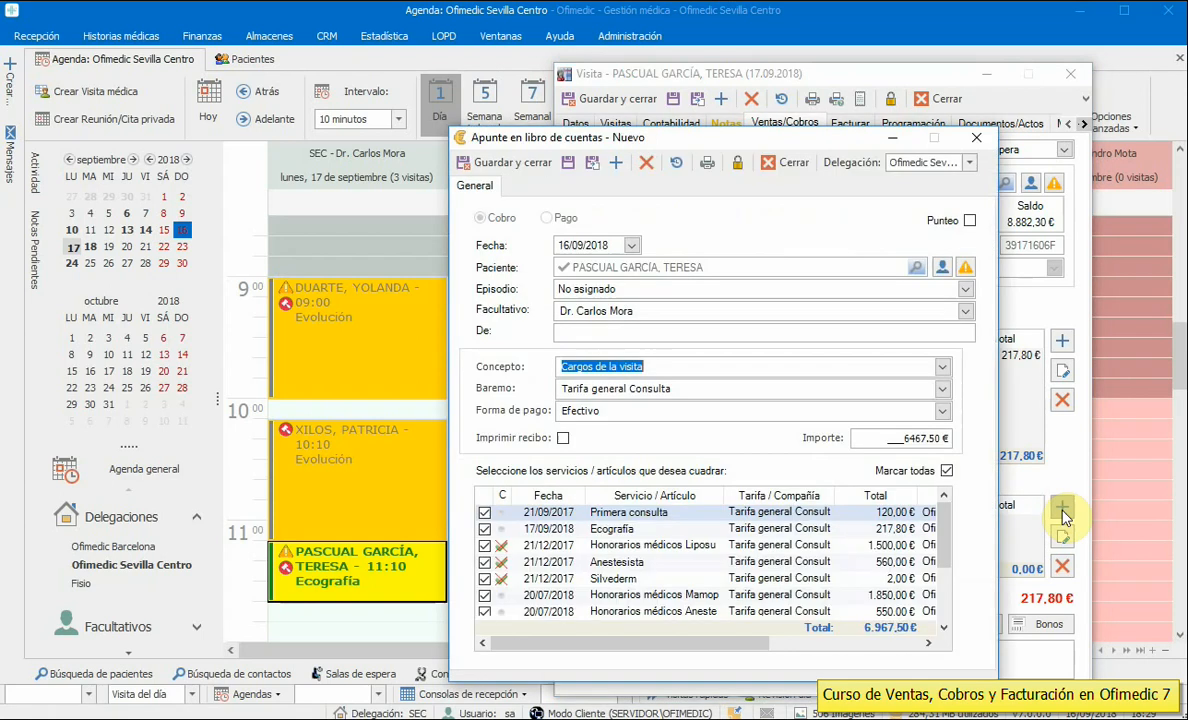
click(777, 164)
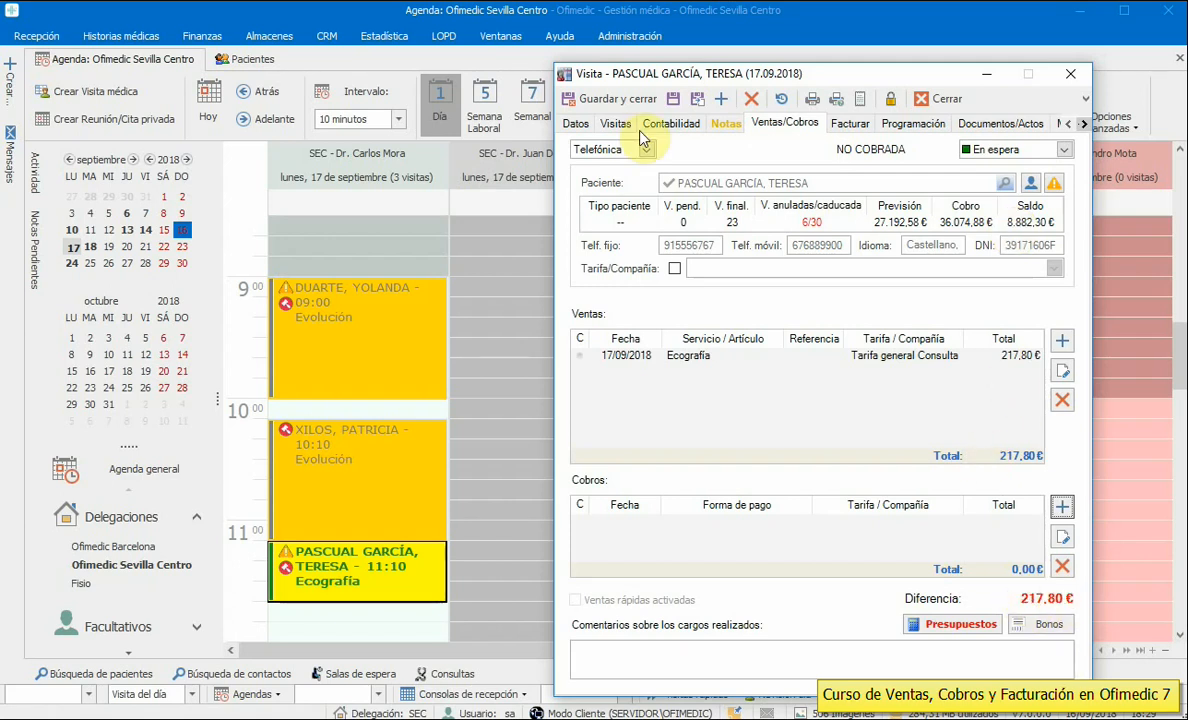
click(615, 100)
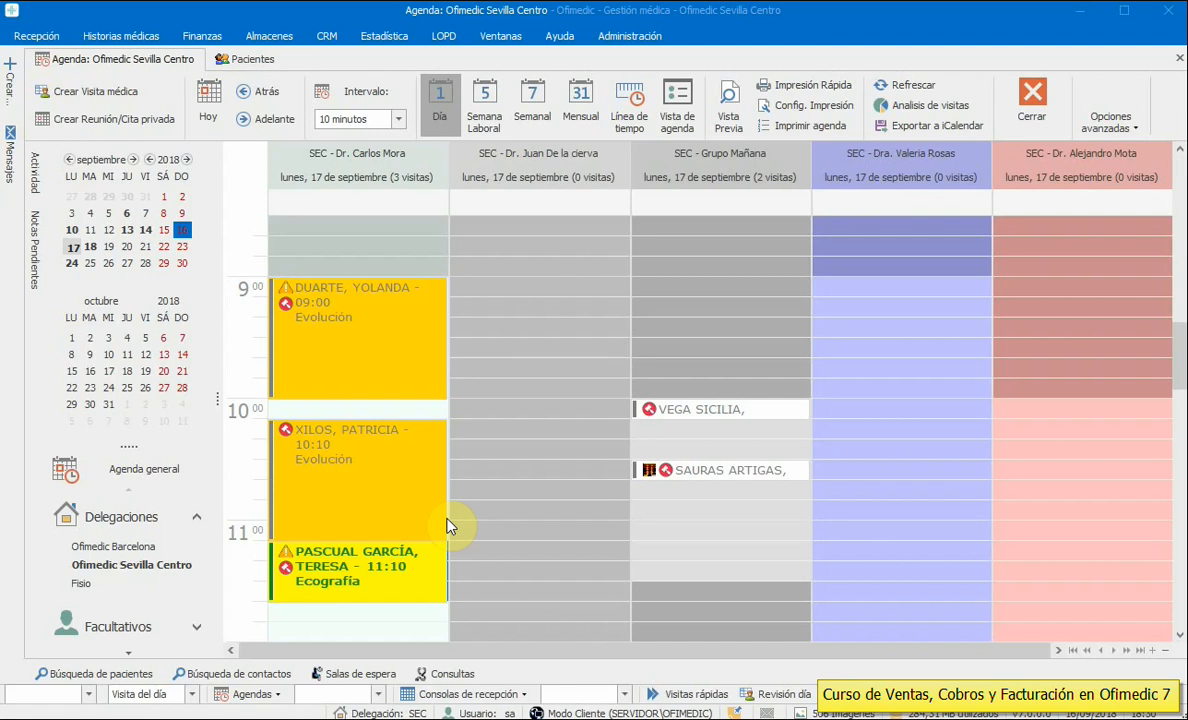
- Review the 10:10 Evolución visit's sales and payments, then switch to the Pacientes list
double_click(365, 505)
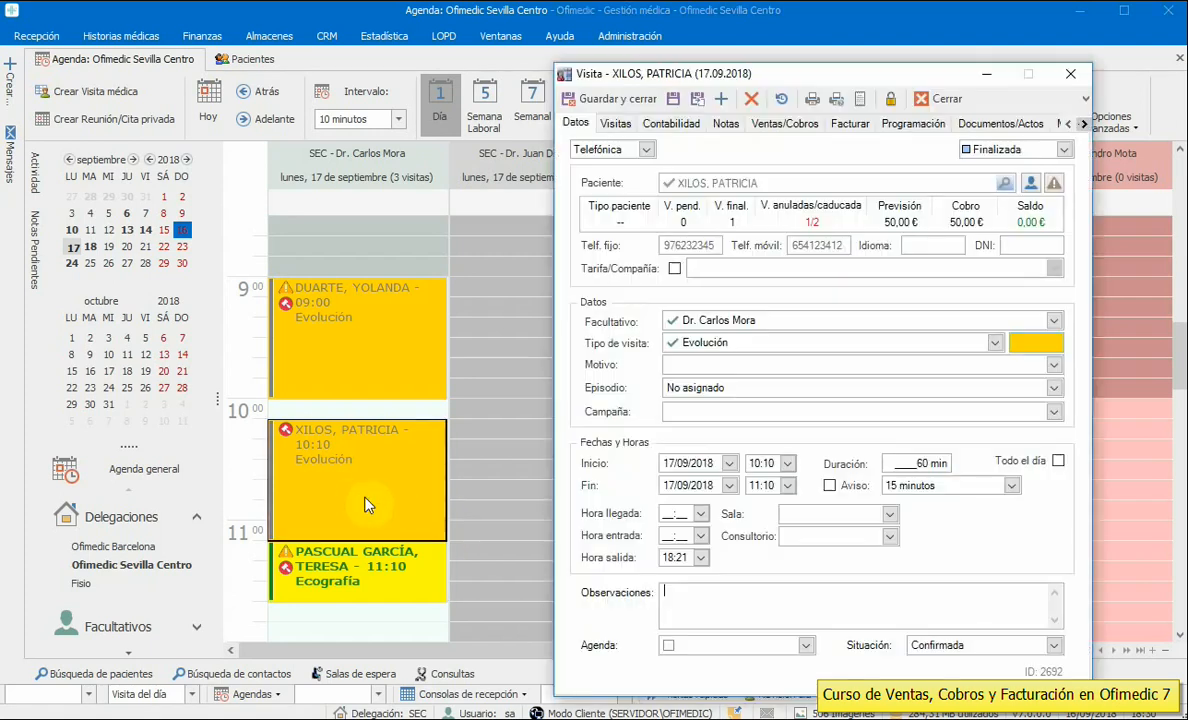
click(784, 123)
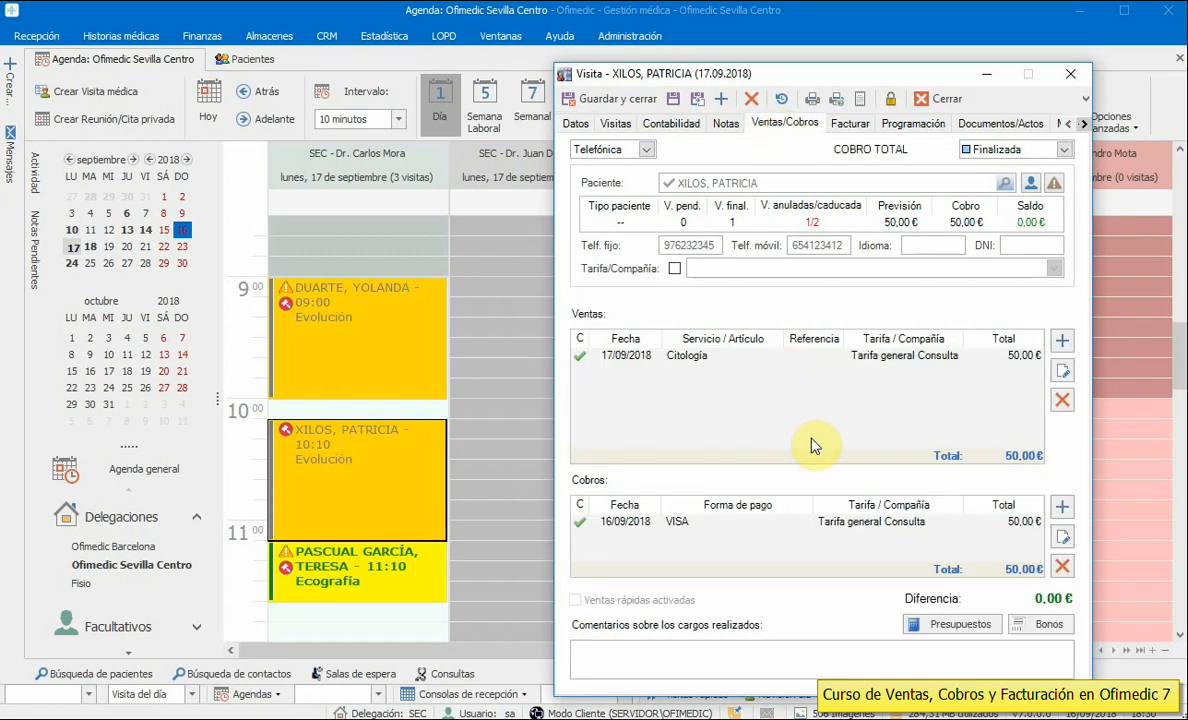
click(946, 100)
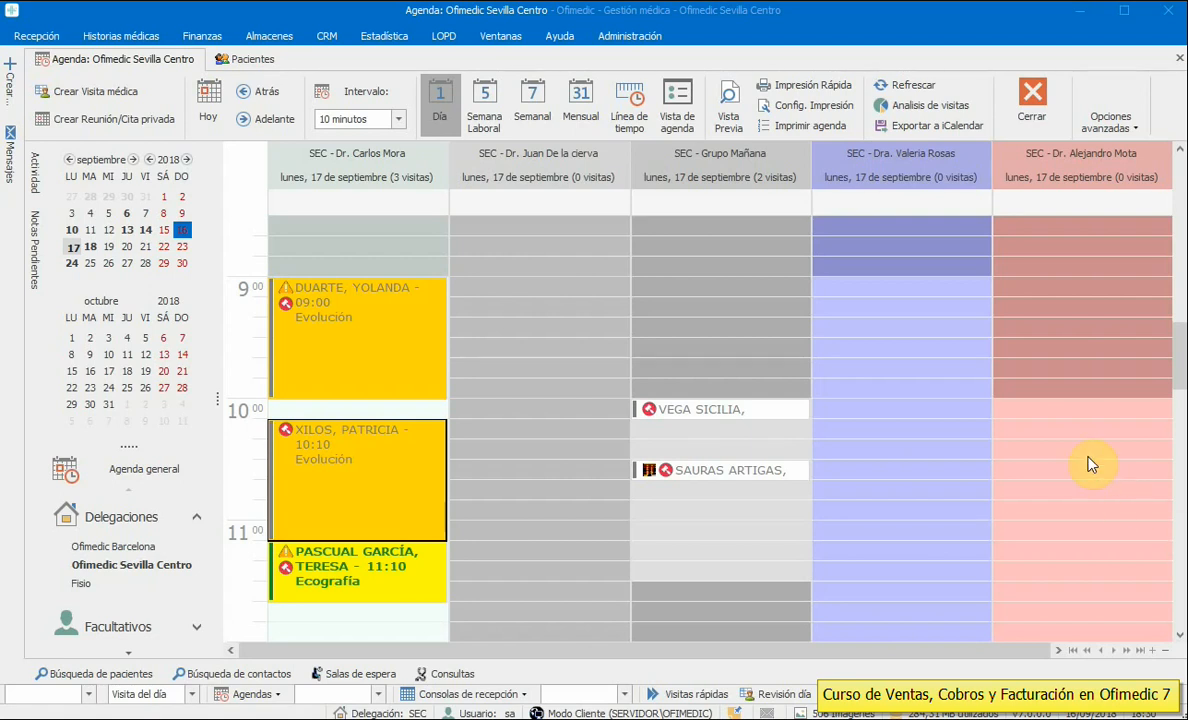
click(250, 59)
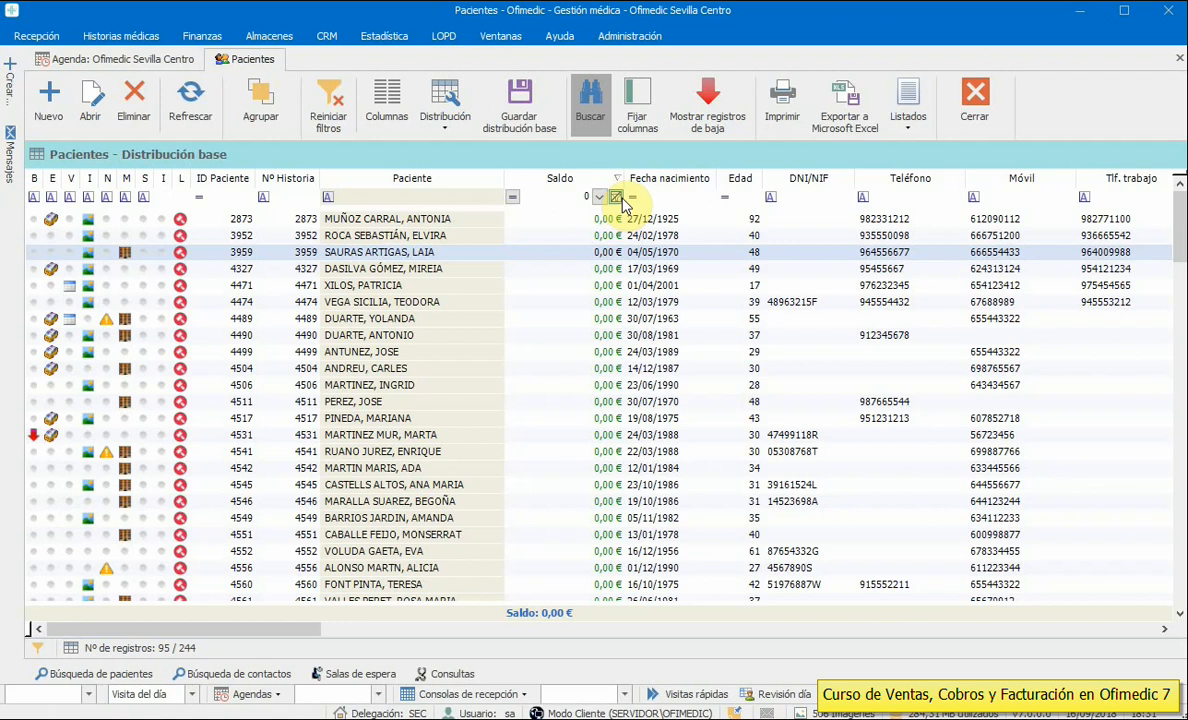
- Clear the zero-balance filter on the patient list and return to the agenda
click(617, 198)
drag(1181, 262, 1178, 194)
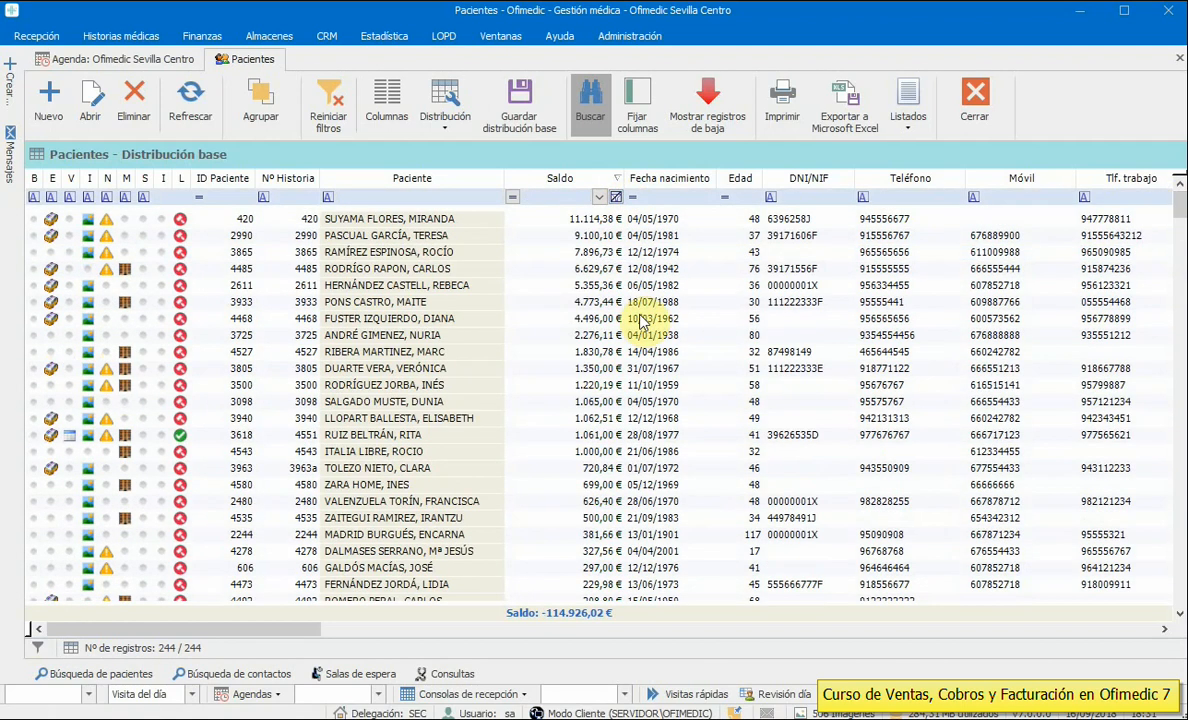
click(440, 237)
click(60, 57)
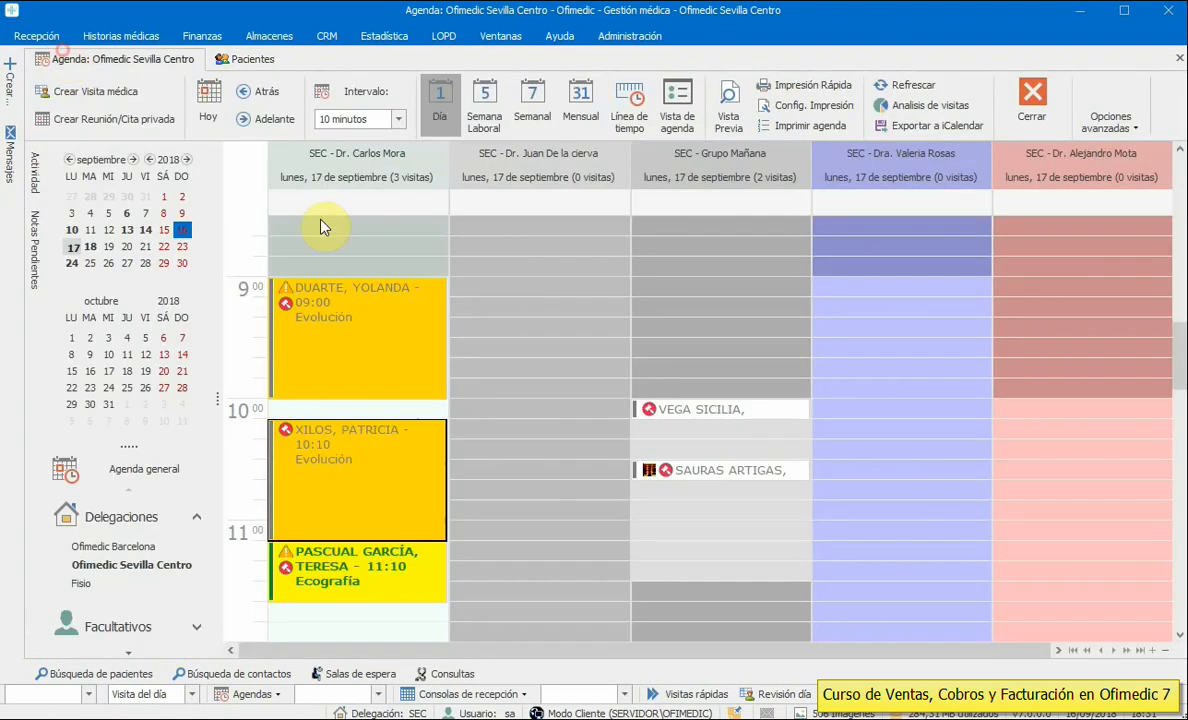
- Start trial visits in the 10:50 and 09:40 slots and discard both unsaved
click(709, 511)
double_click(709, 511)
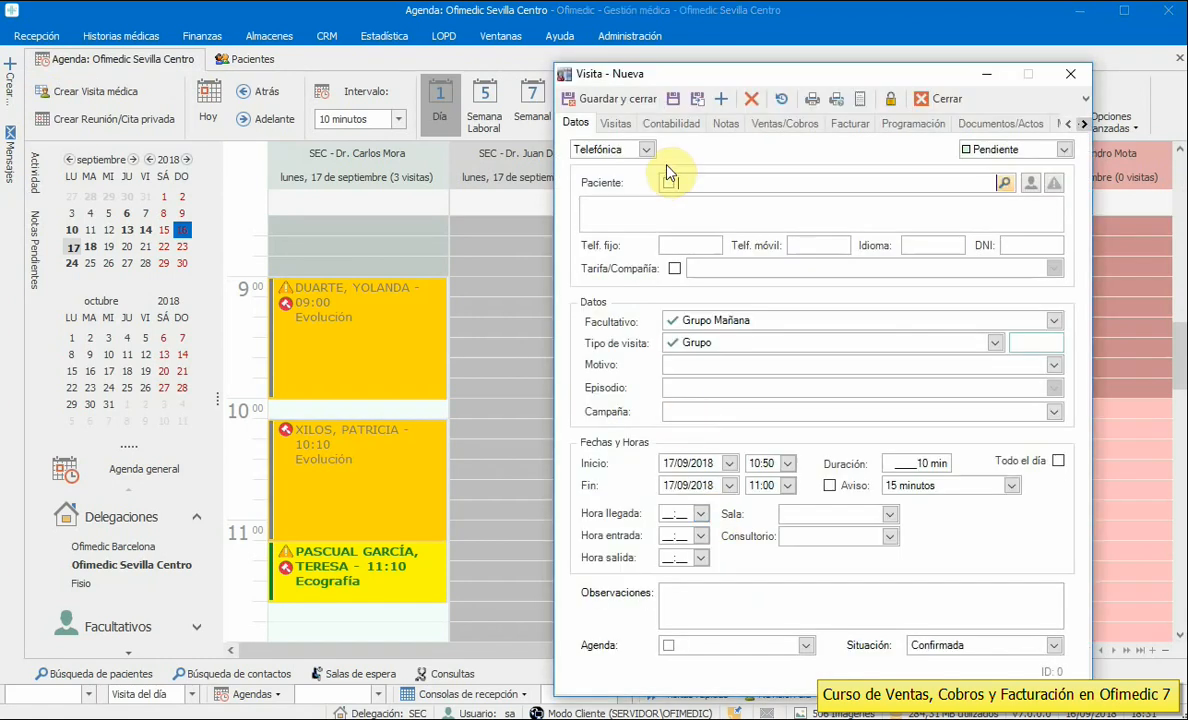
click(928, 106)
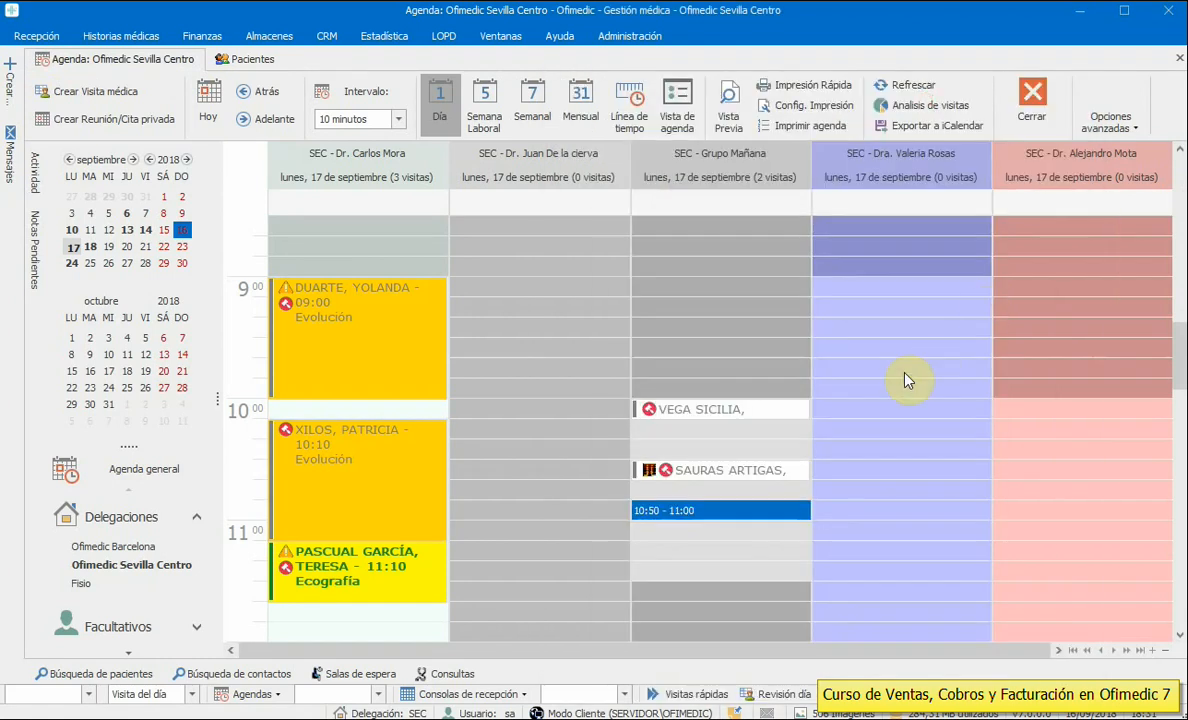
click(906, 370)
double_click(906, 370)
click(762, 182)
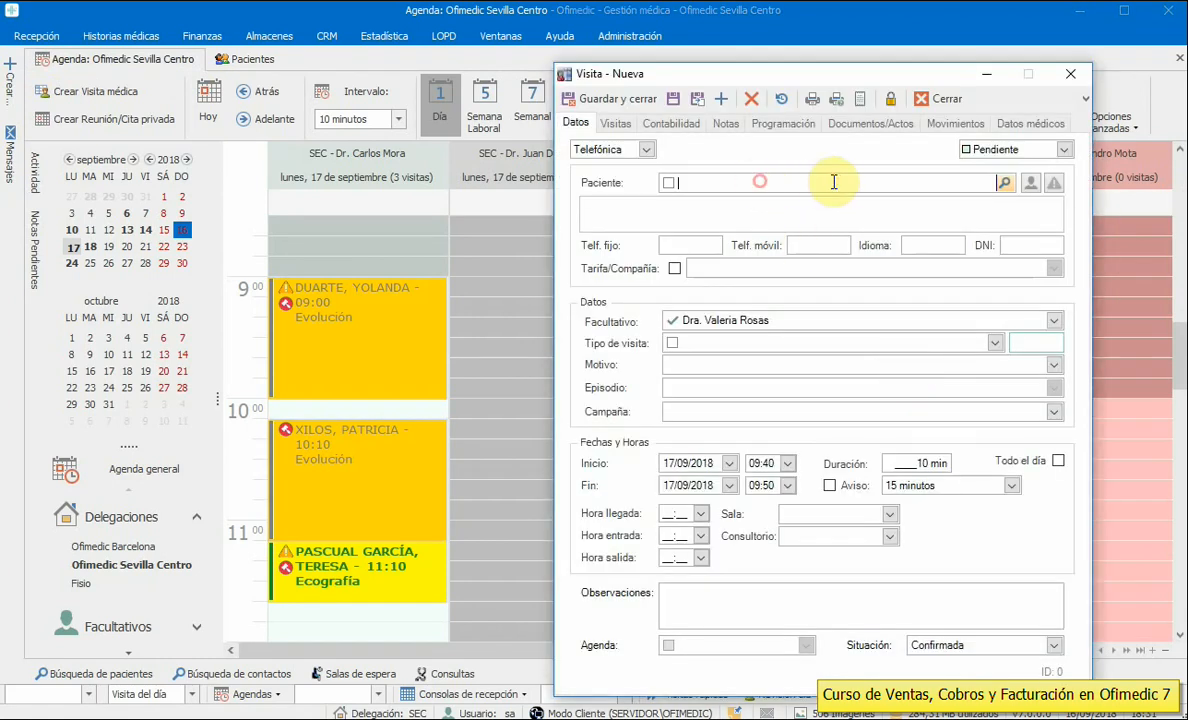
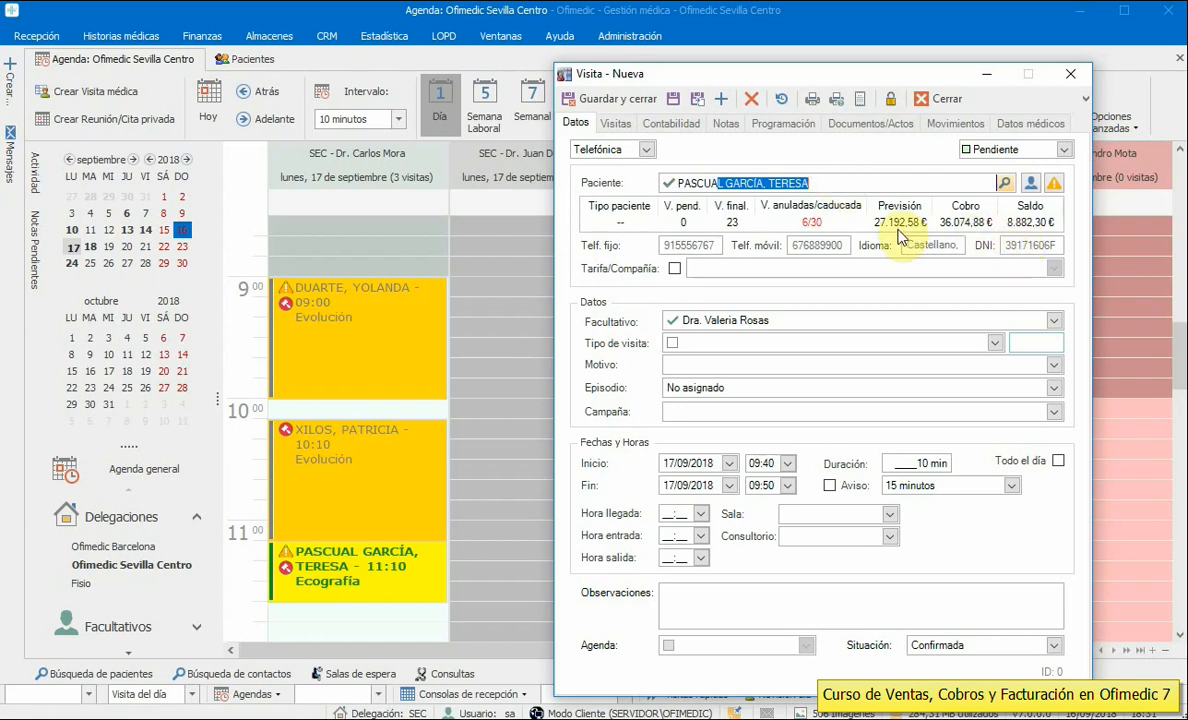
click(1072, 78)
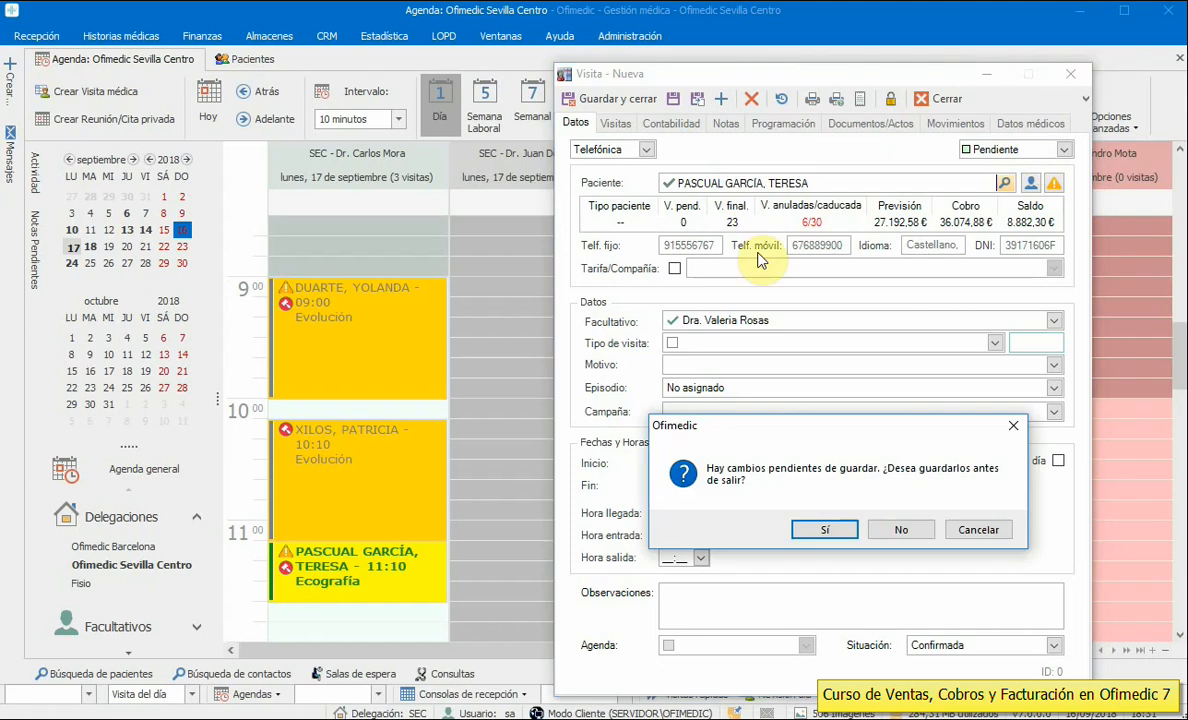
click(900, 530)
- Sort the Pacientes list by Saldo, most negative first, then begin a new 09:40 visit
click(268, 57)
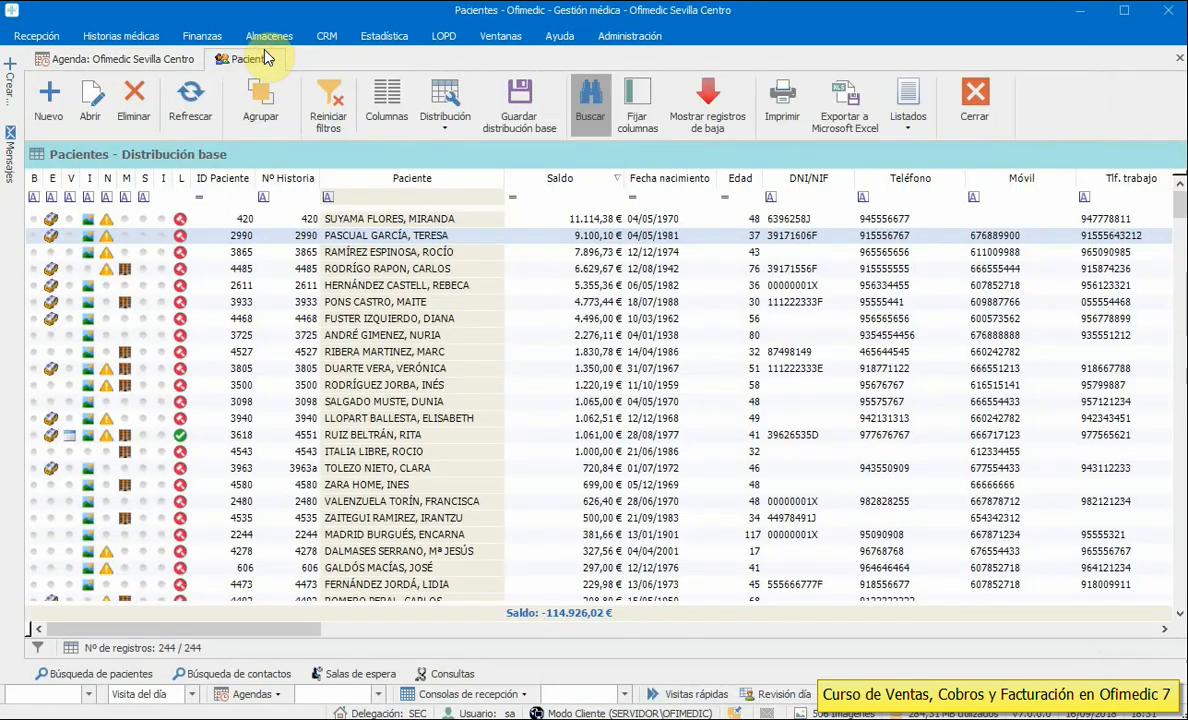
click(556, 178)
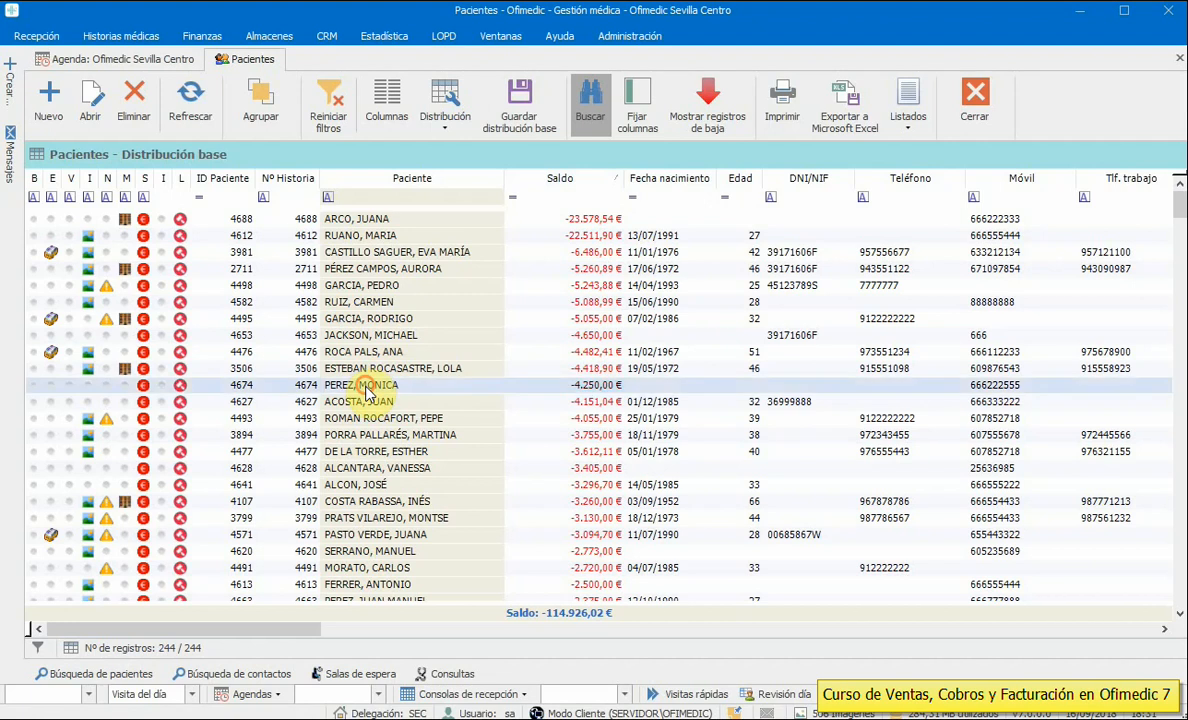
click(100, 58)
double_click(880, 378)
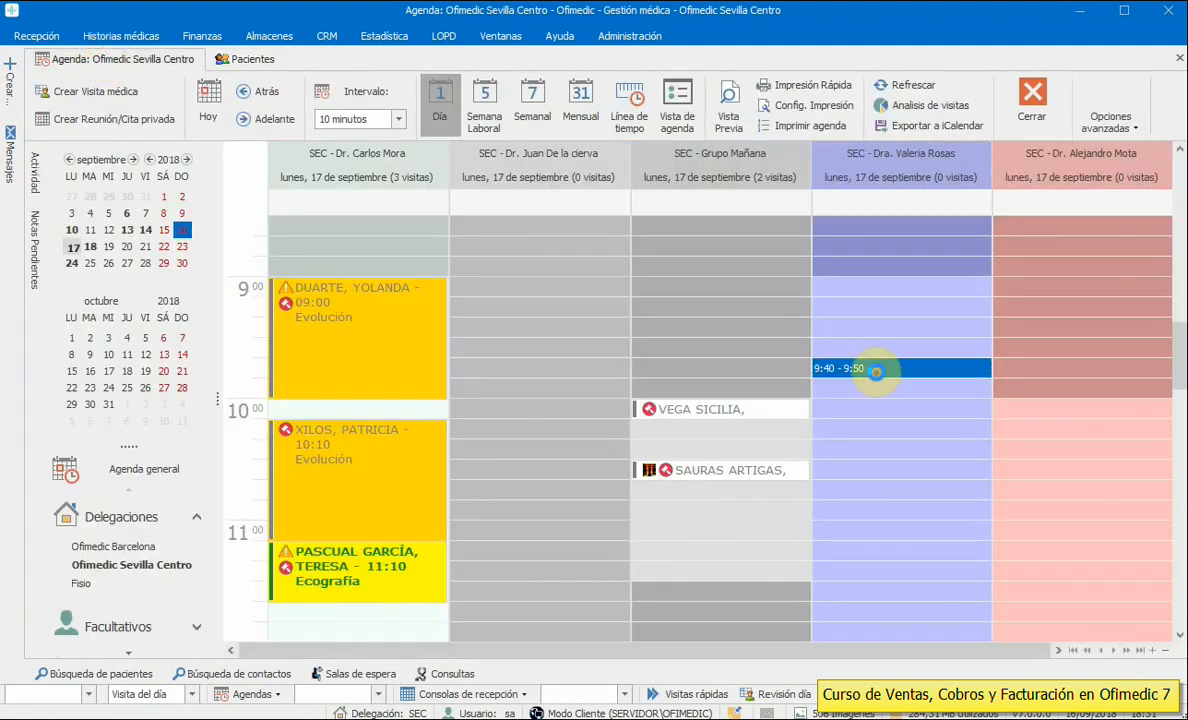
- Book a 09:40 Dieta visit for the chosen patient and extend it to end at 10:10
click(751, 181)
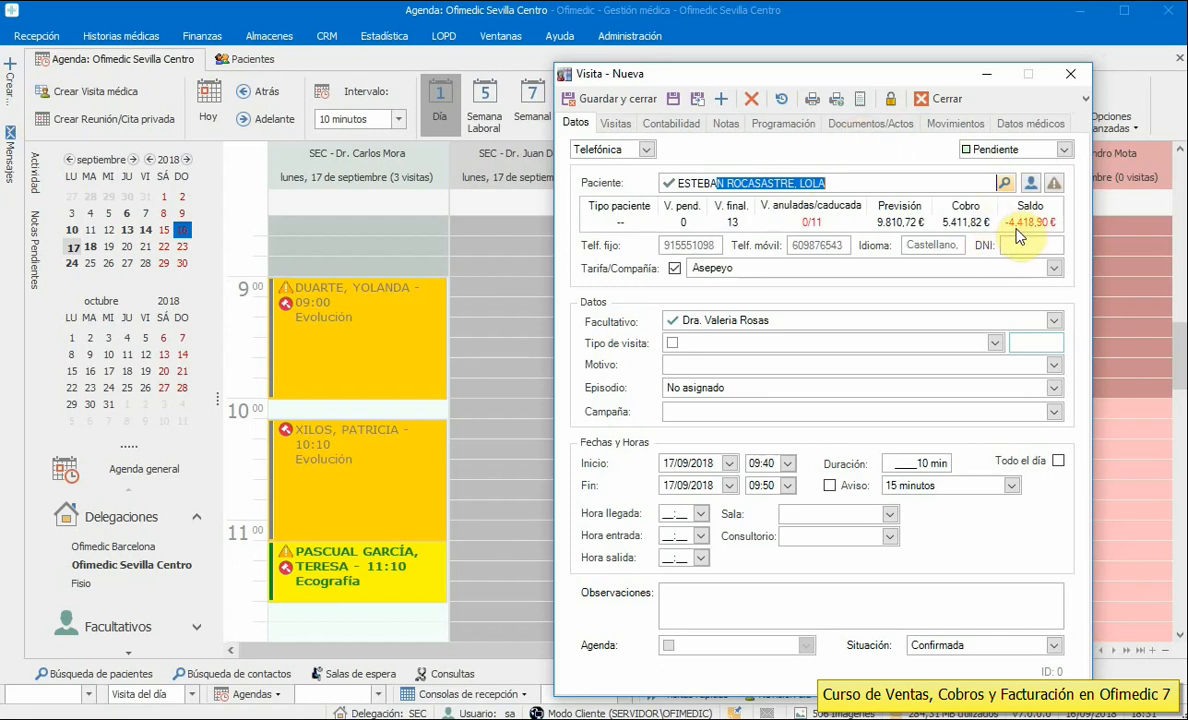
click(994, 343)
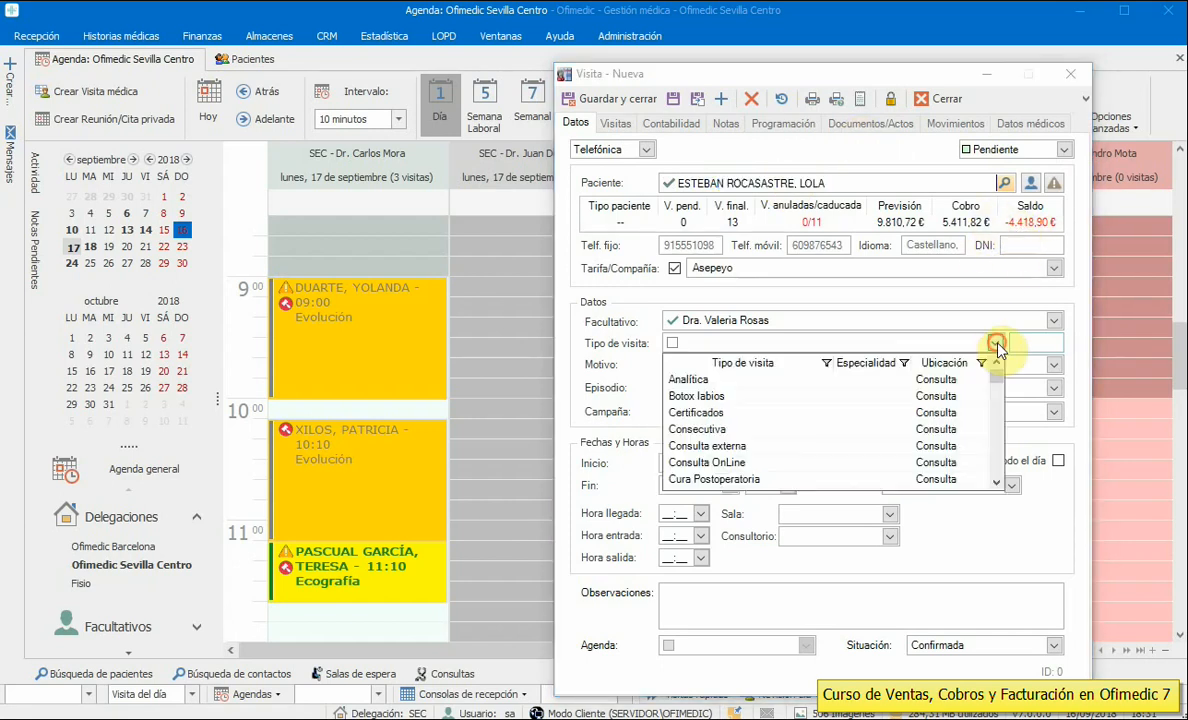
scroll(997, 387, down, 1)
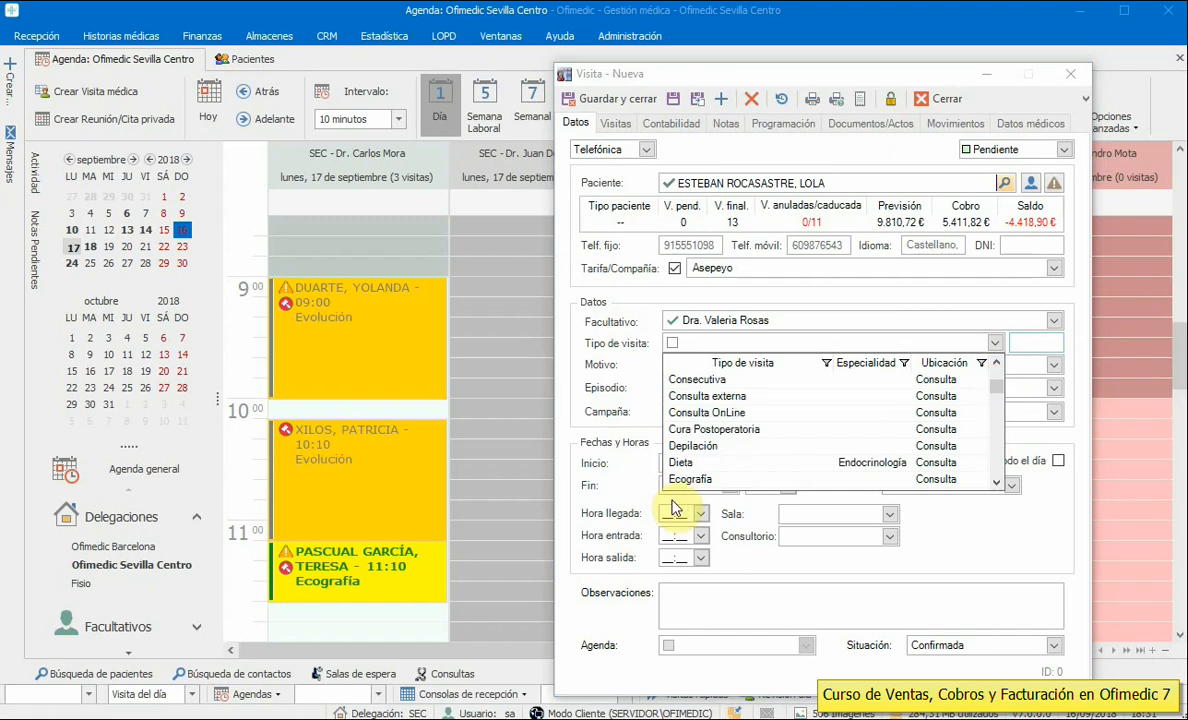
click(687, 466)
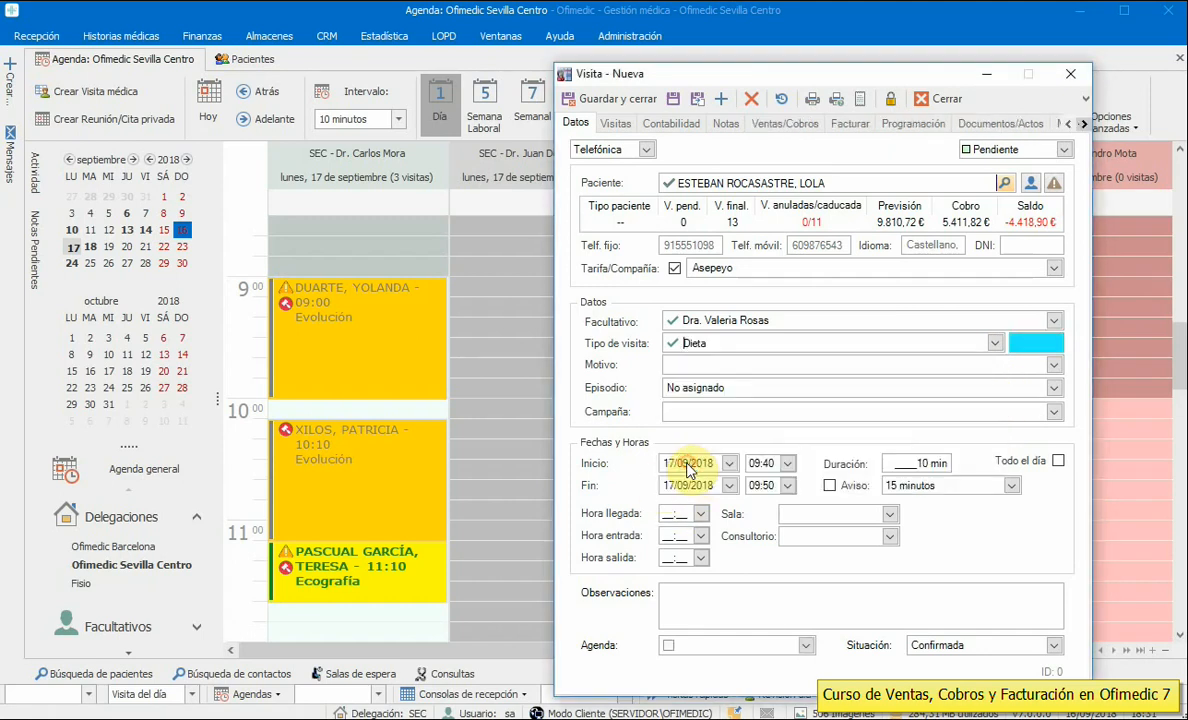
click(600, 102)
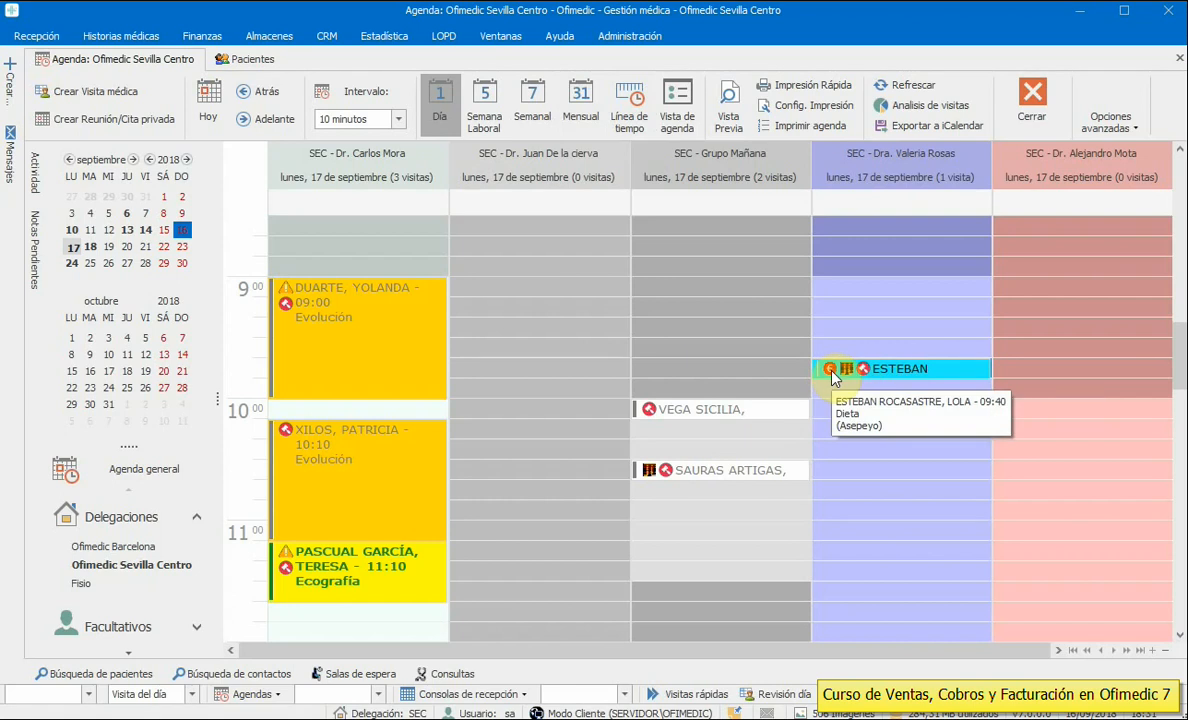
drag(834, 377, 837, 411)
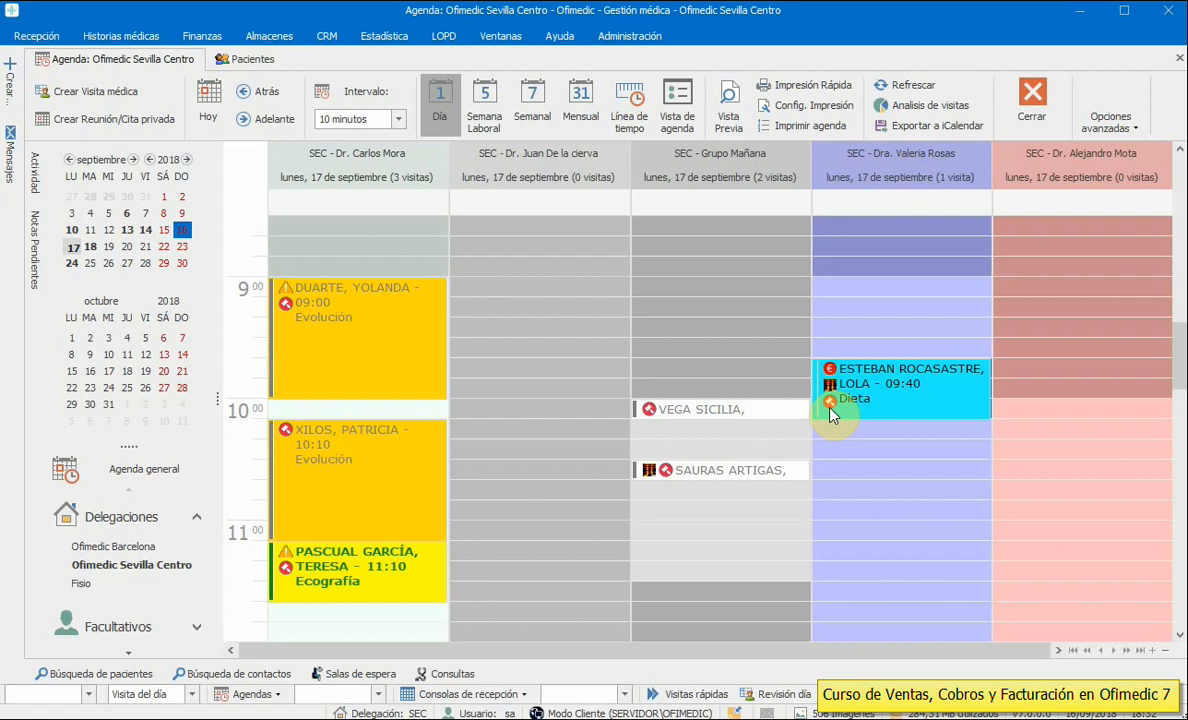
mouse_move(881, 388)
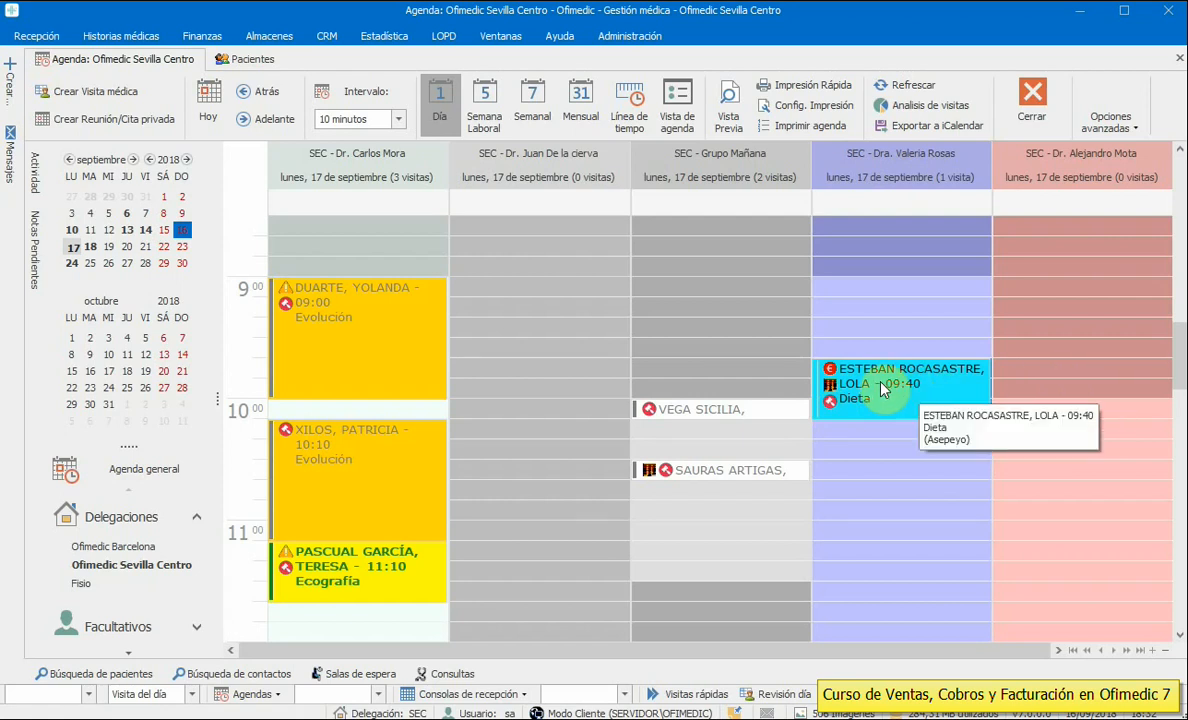
double_click(881, 390)
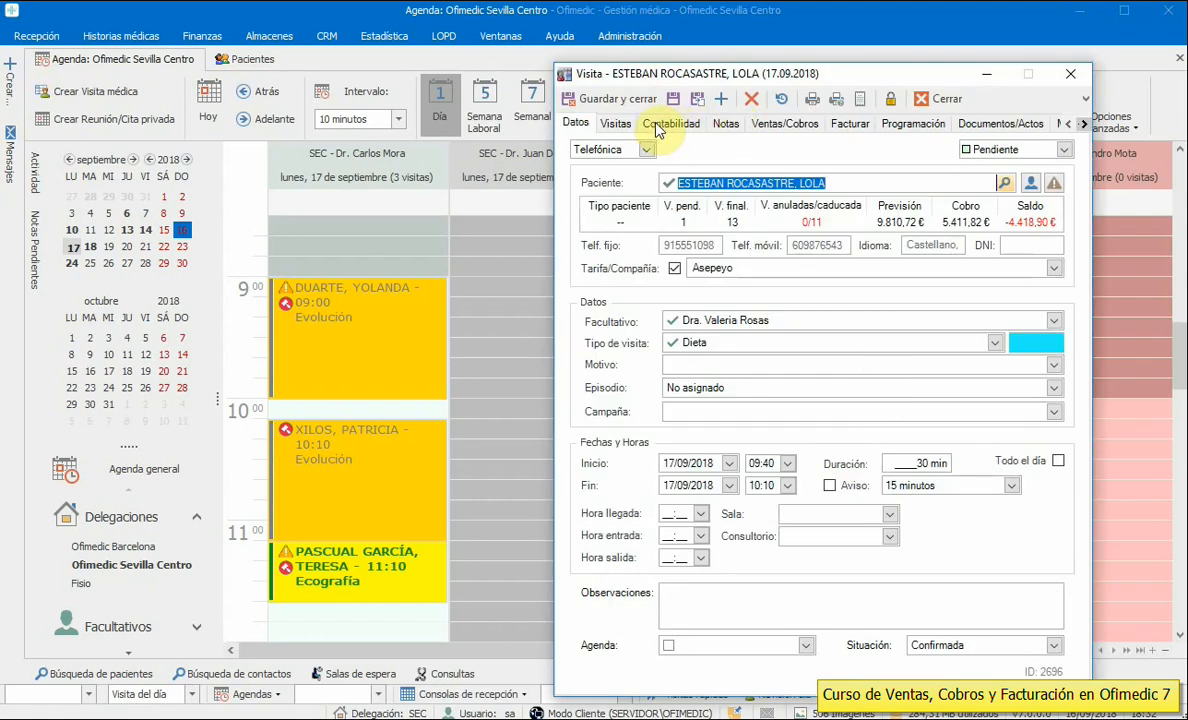
click(690, 128)
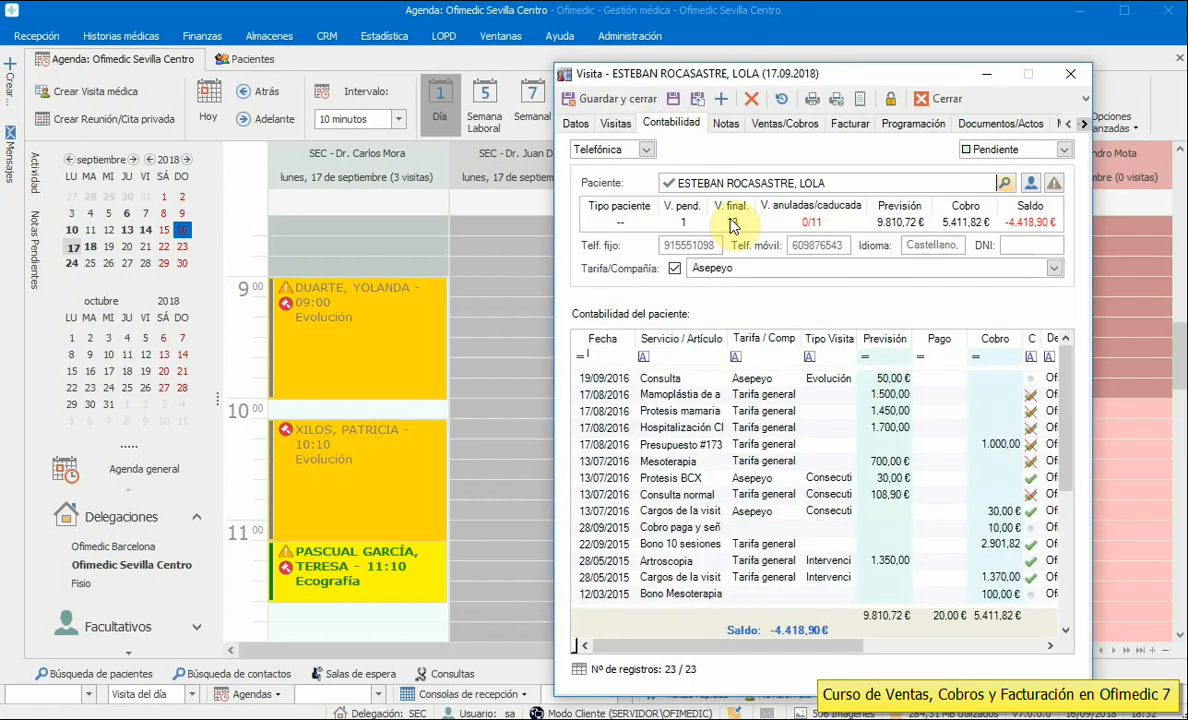
mouse_move(1066, 380)
mouse_down()
mouse_move(1066, 523)
mouse_move(1066, 372)
mouse_up()
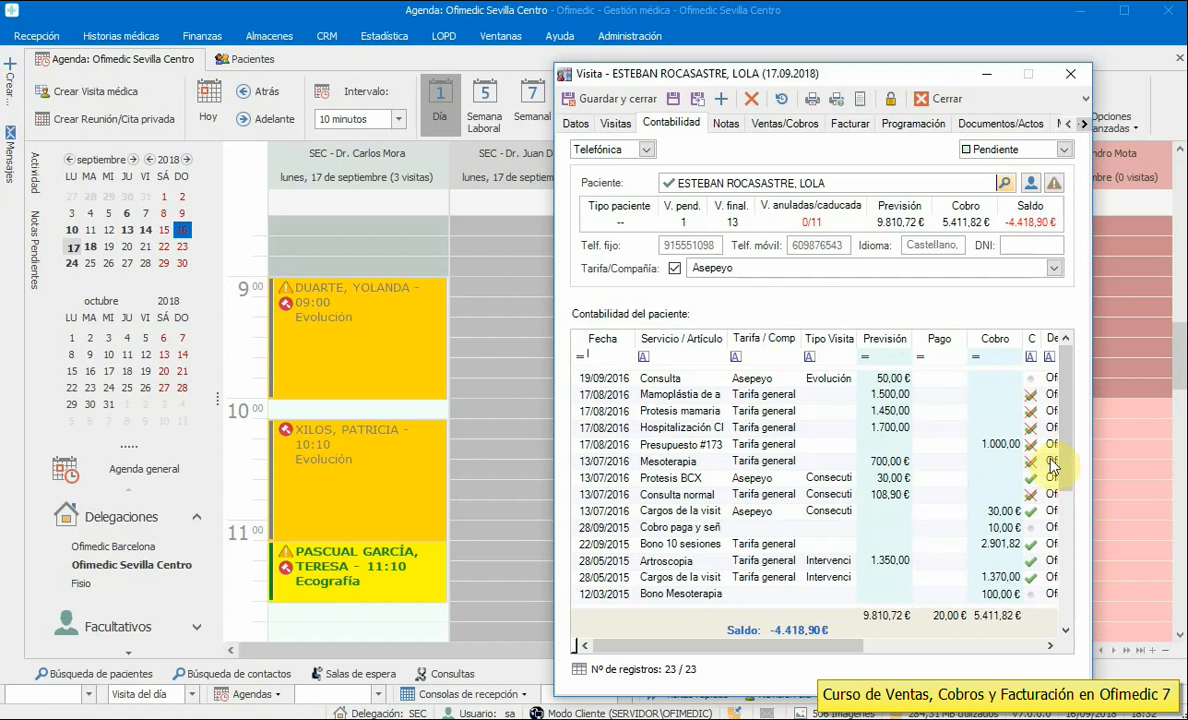
mouse_move(1066, 455)
mouse_down()
mouse_move(1070, 558)
mouse_move(1062, 452)
mouse_up()
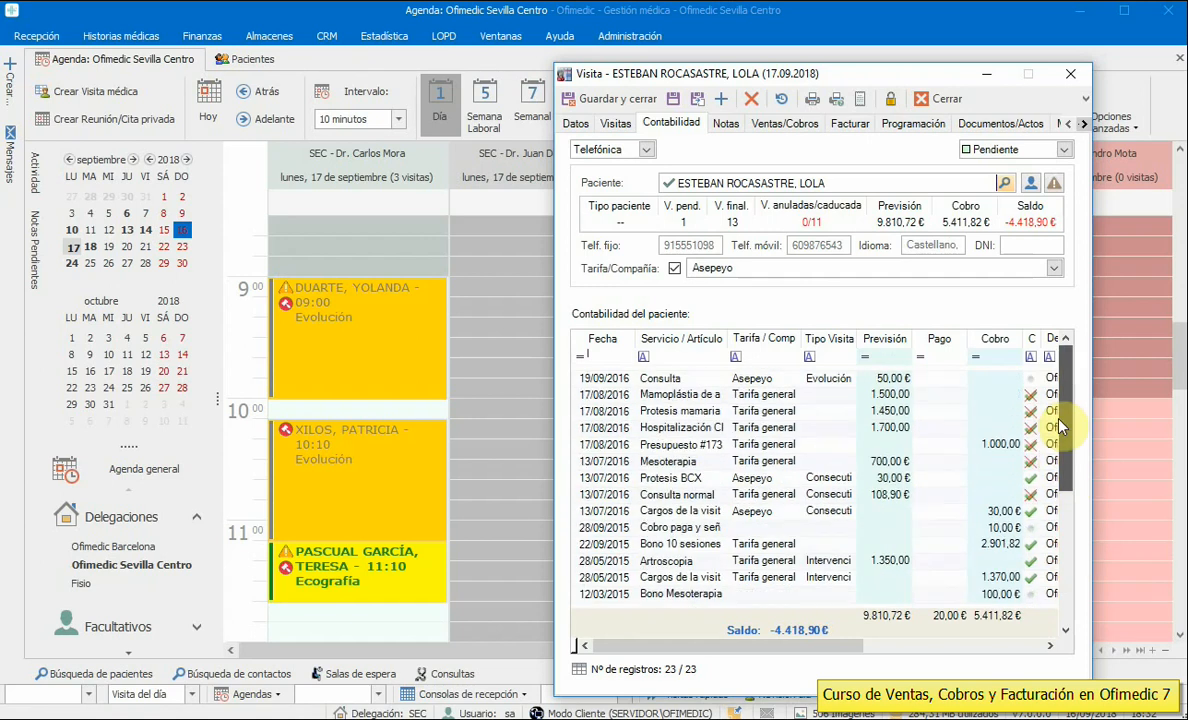
click(900, 428)
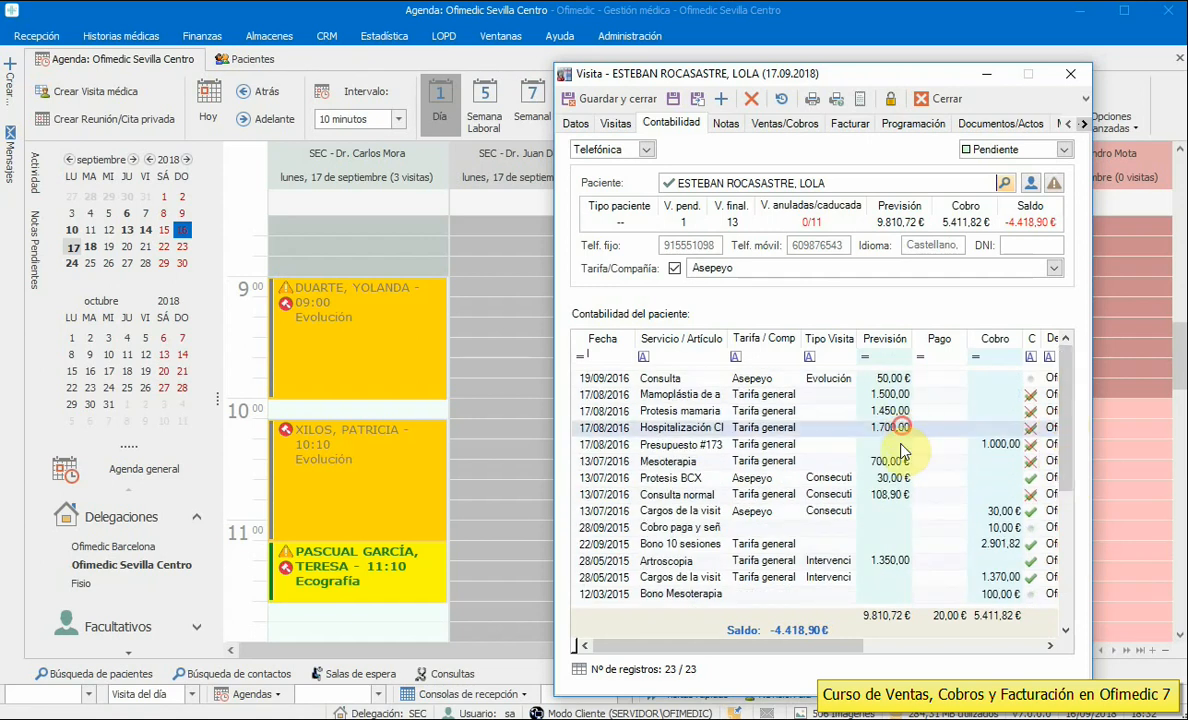
click(898, 561)
click(893, 594)
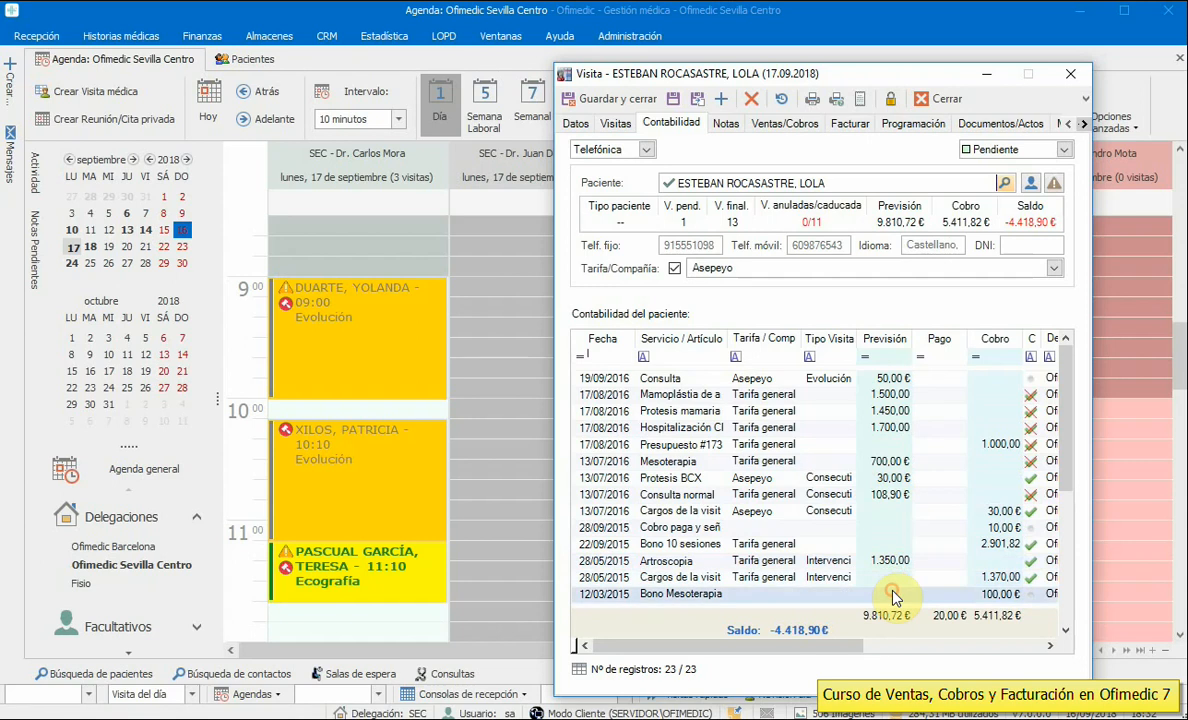
click(896, 561)
click(894, 544)
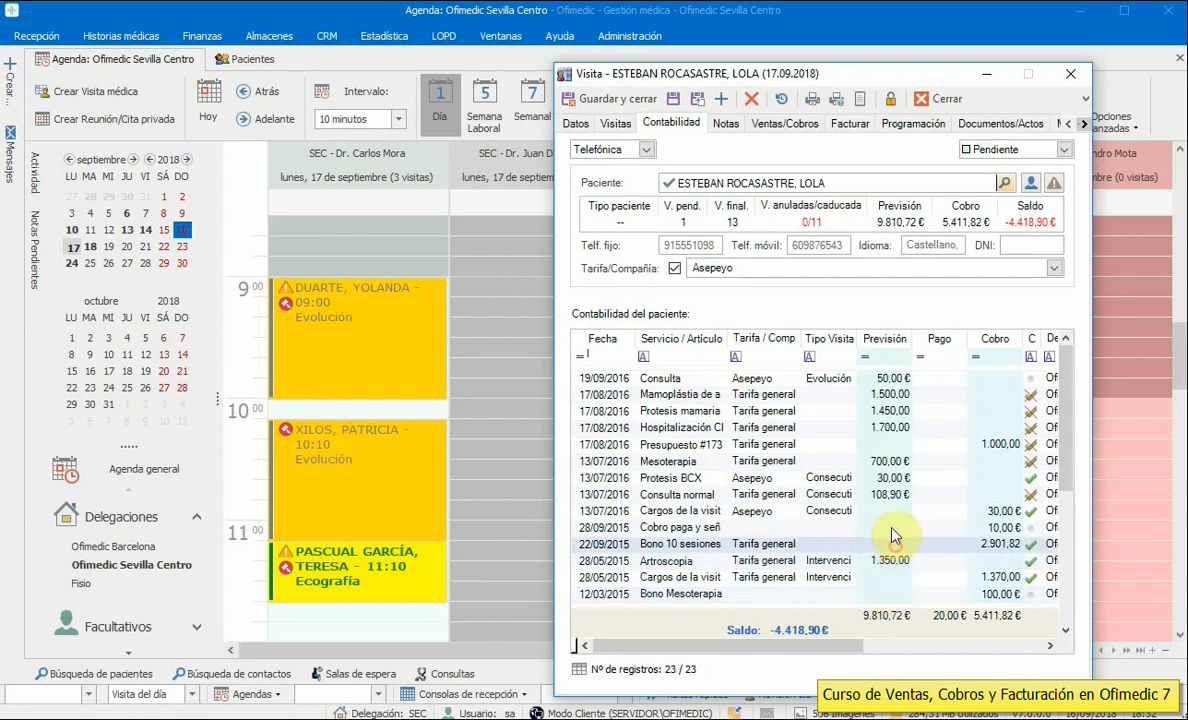
click(891, 527)
click(891, 511)
click(890, 494)
click(889, 478)
click(889, 461)
click(890, 444)
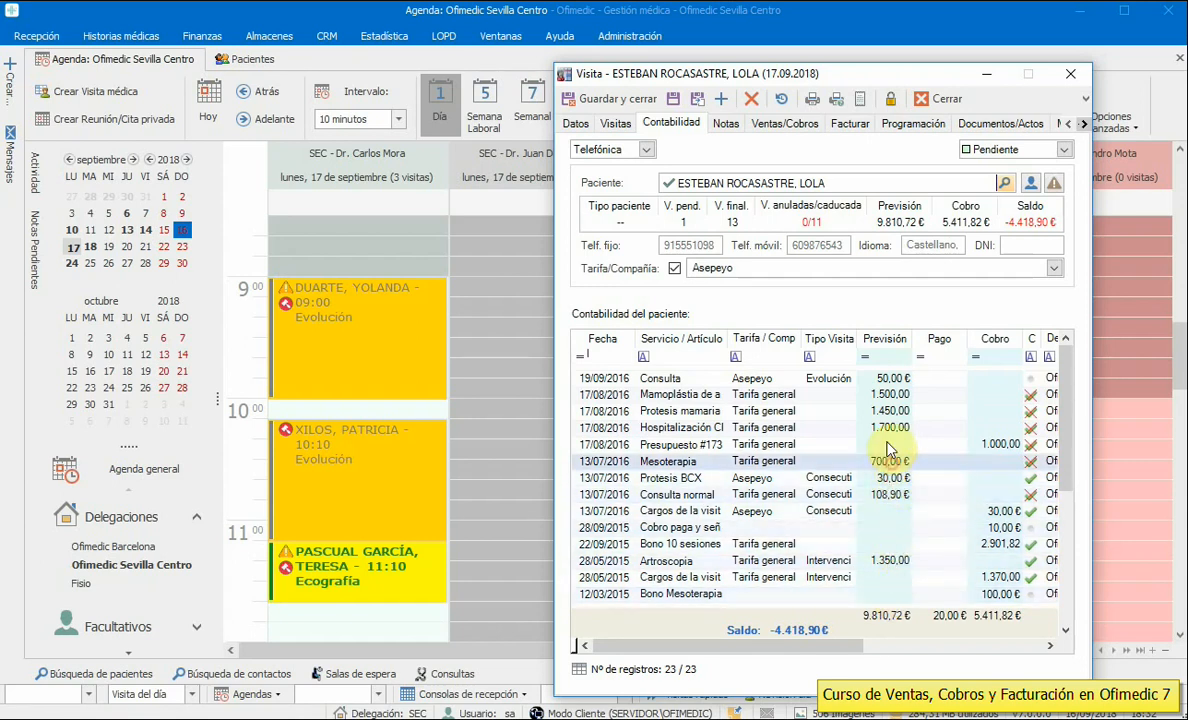
click(891, 427)
click(889, 411)
click(891, 394)
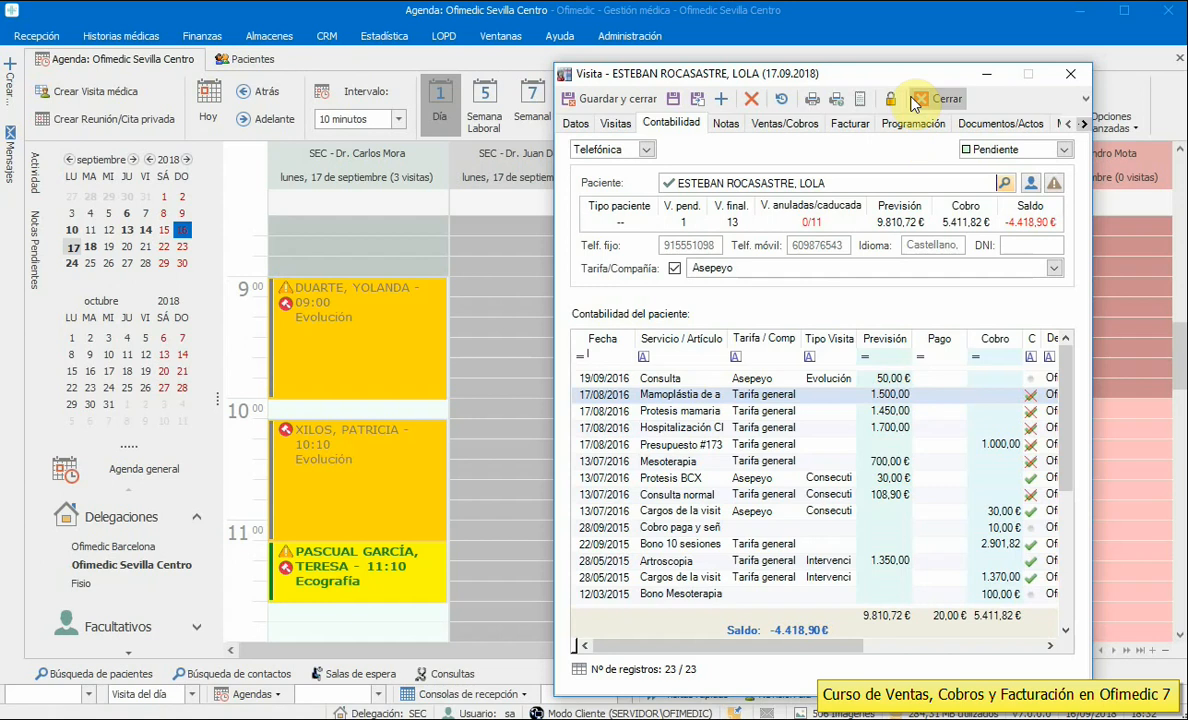
click(942, 100)
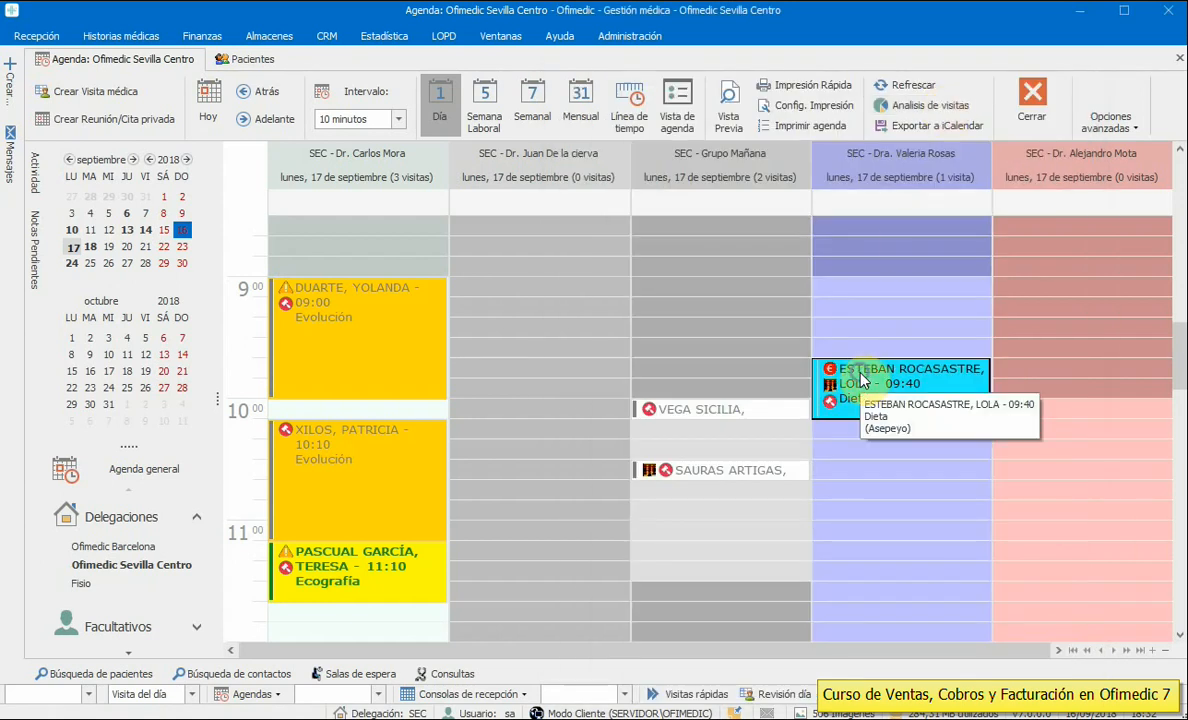
- Open the 09:00 patient's accounting records from the appointment's context menu
right_click(860, 378)
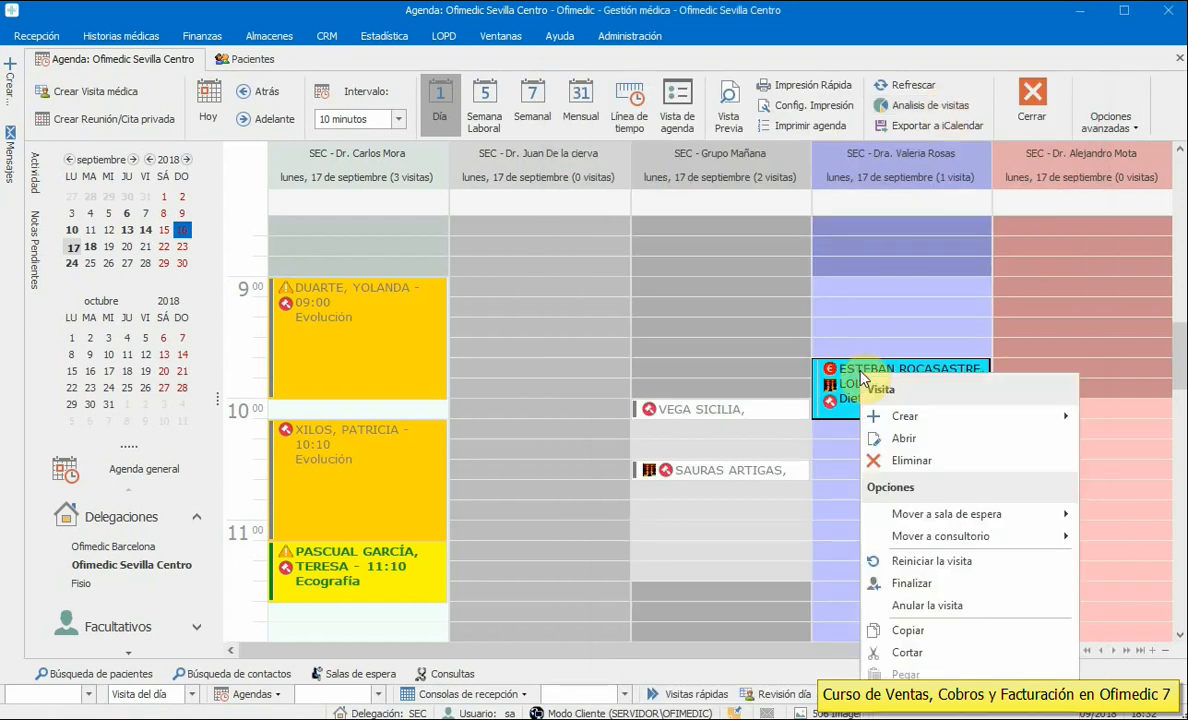
right_click(385, 289)
right_click(377, 295)
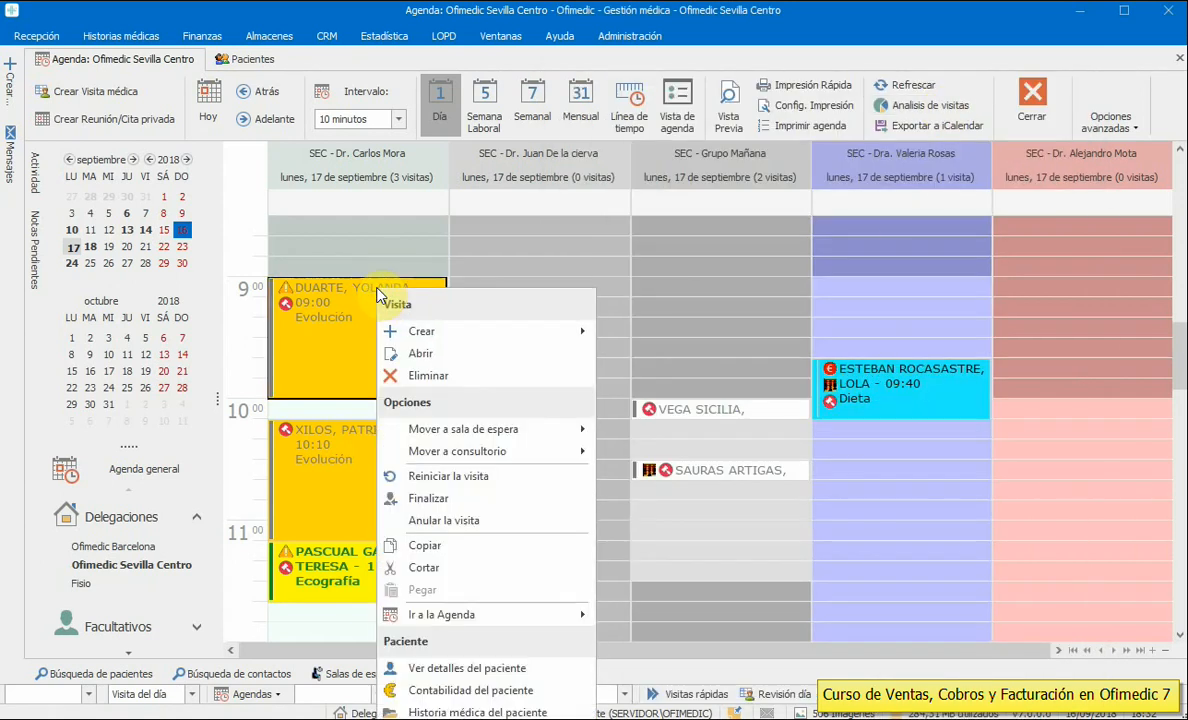
click(527, 690)
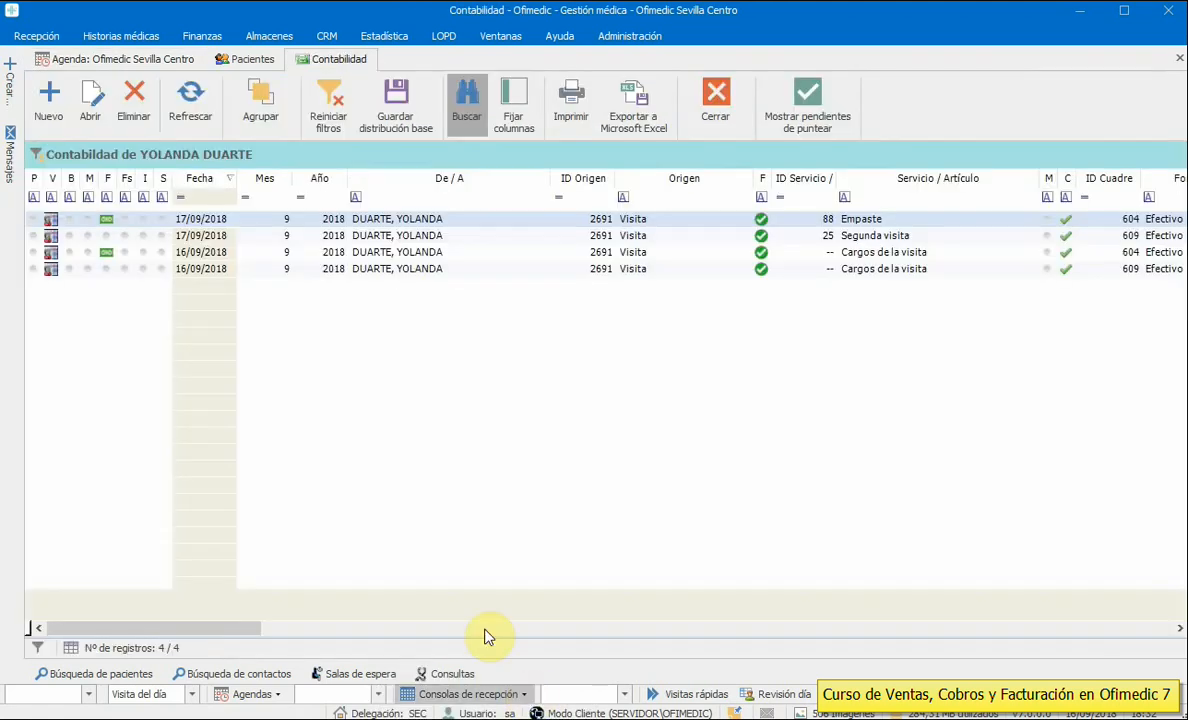
- Move ID Servicio beside ID Cuadre and Origen before Fecha Cobro, narrow Forma de pago, then close
drag(244, 630, 375, 630)
drag(482, 179, 967, 178)
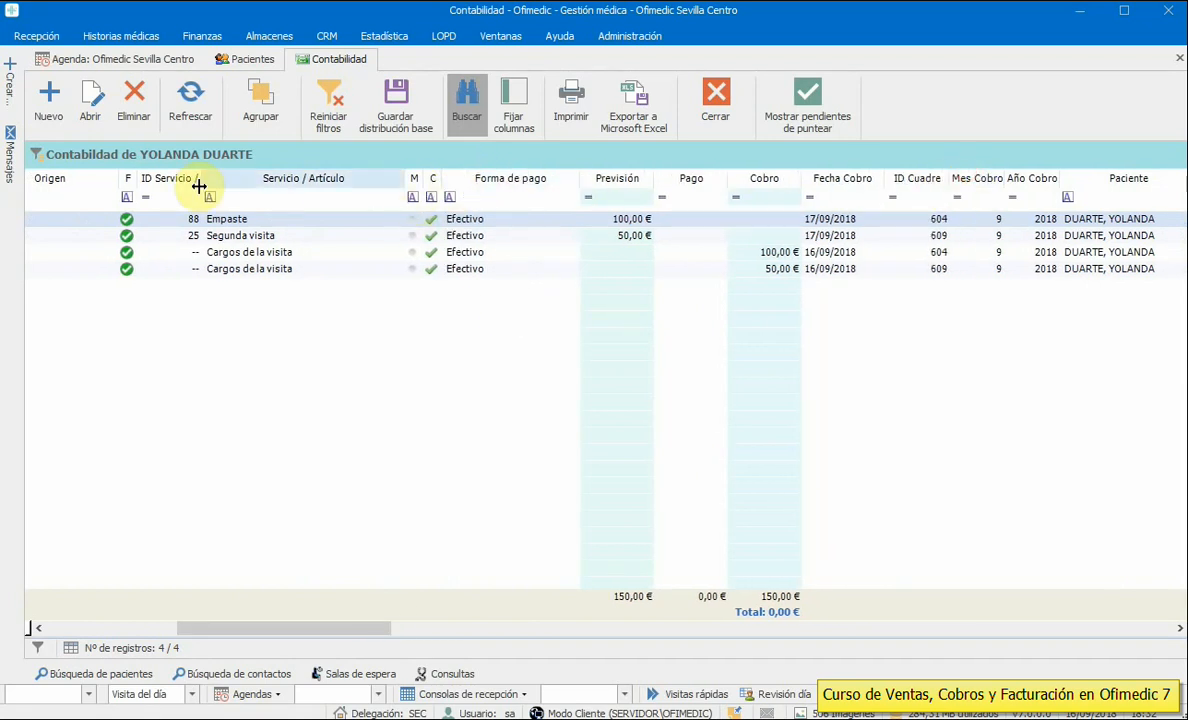
drag(178, 179, 908, 203)
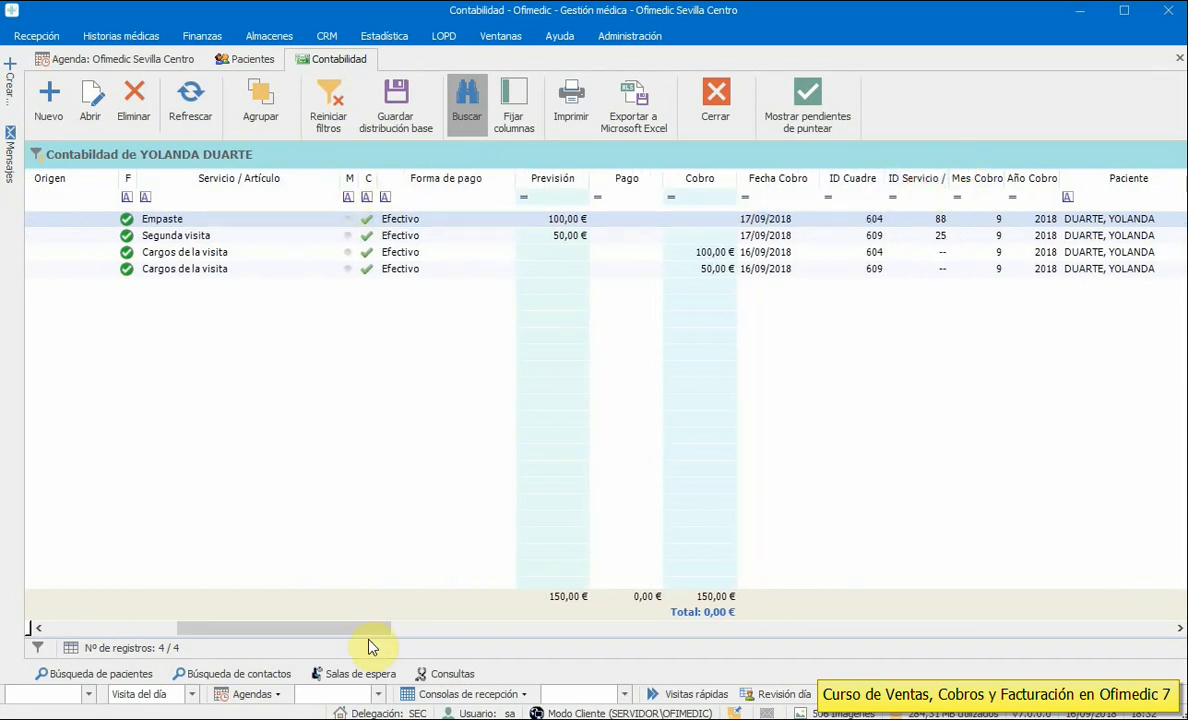
drag(370, 628, 301, 628)
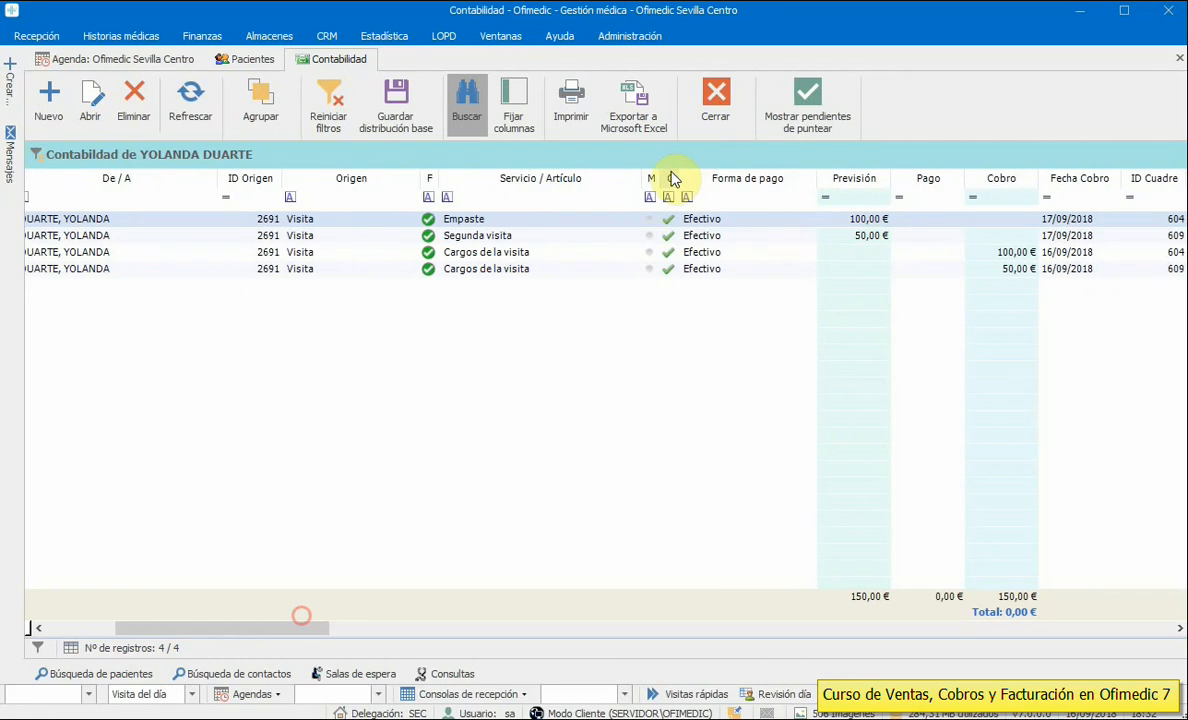
drag(352, 178, 1068, 176)
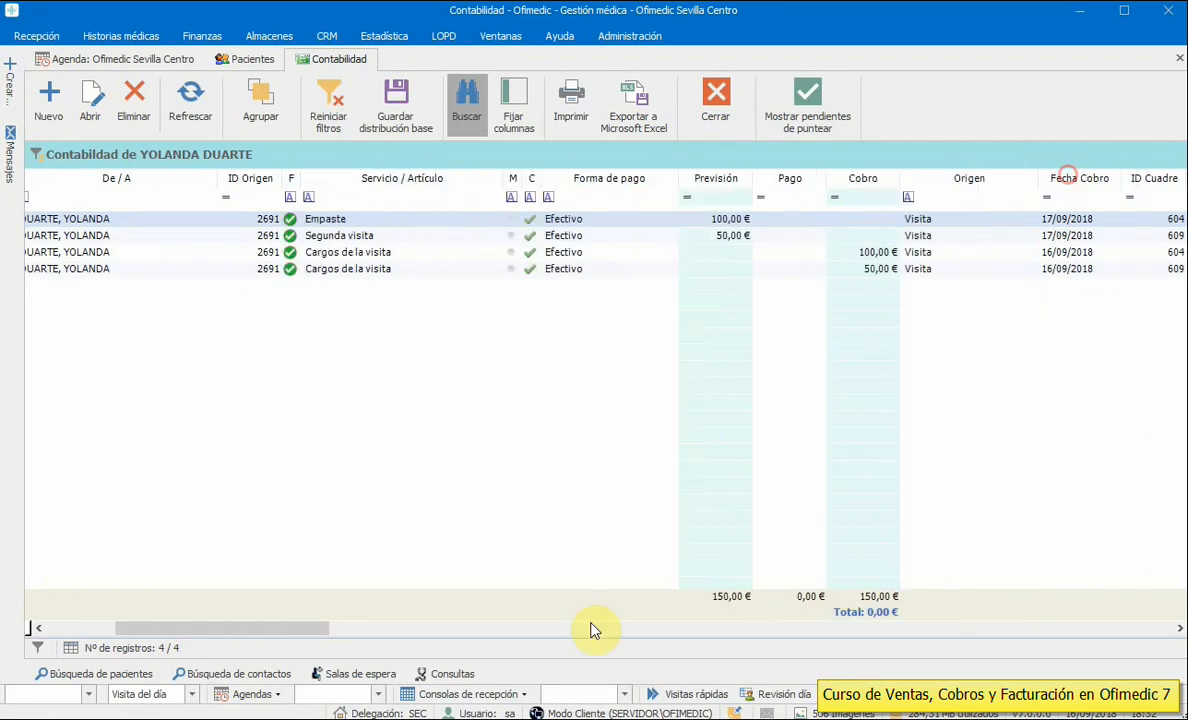
drag(297, 628, 196, 628)
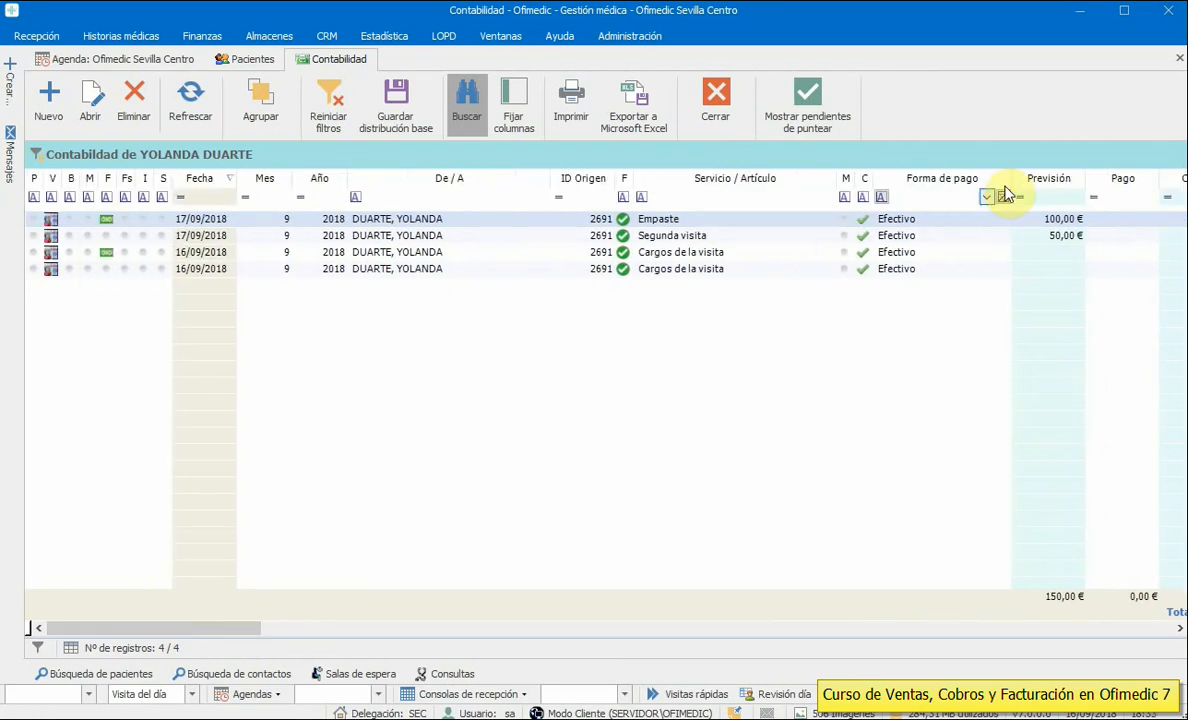
drag(1009, 178, 933, 178)
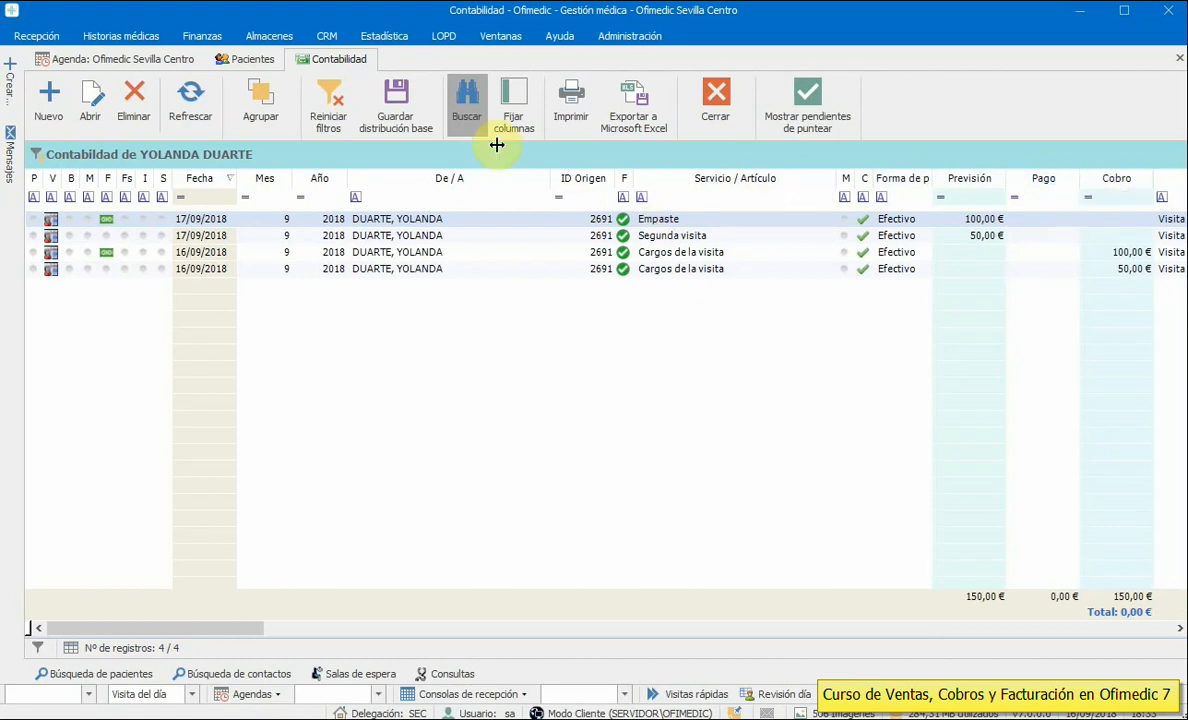
click(716, 110)
- Reopen the 09:00 patient's accounting list, look through it, and close it
right_click(345, 302)
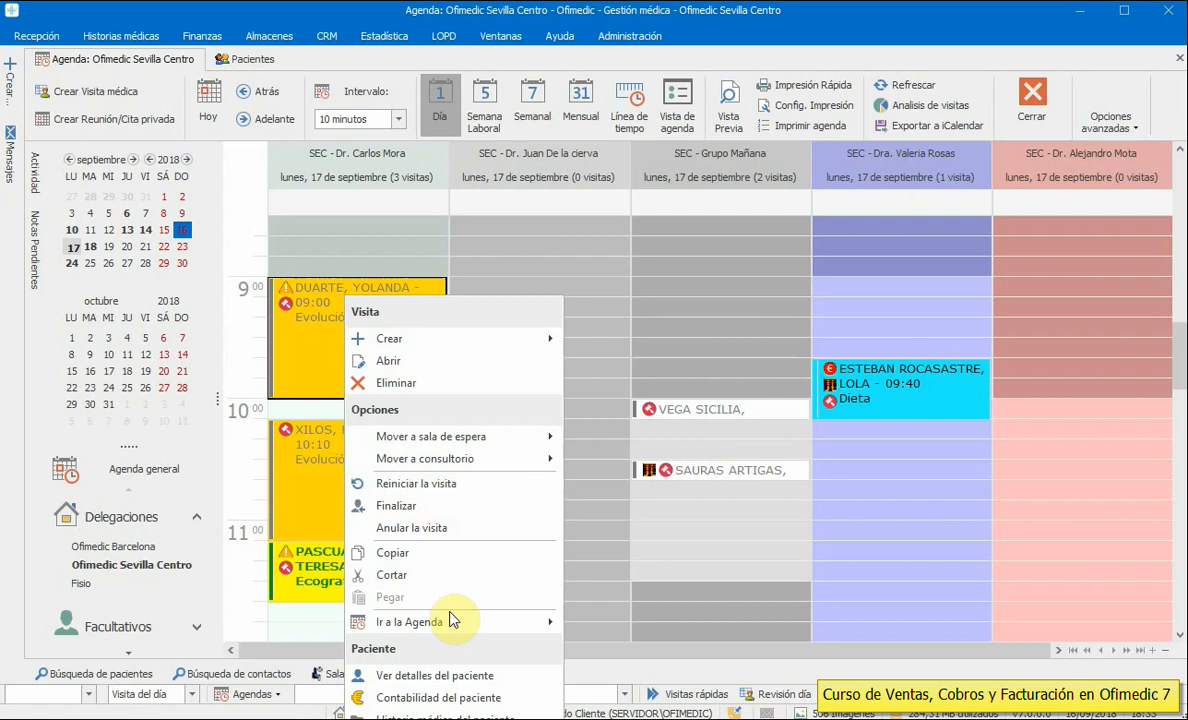
click(445, 698)
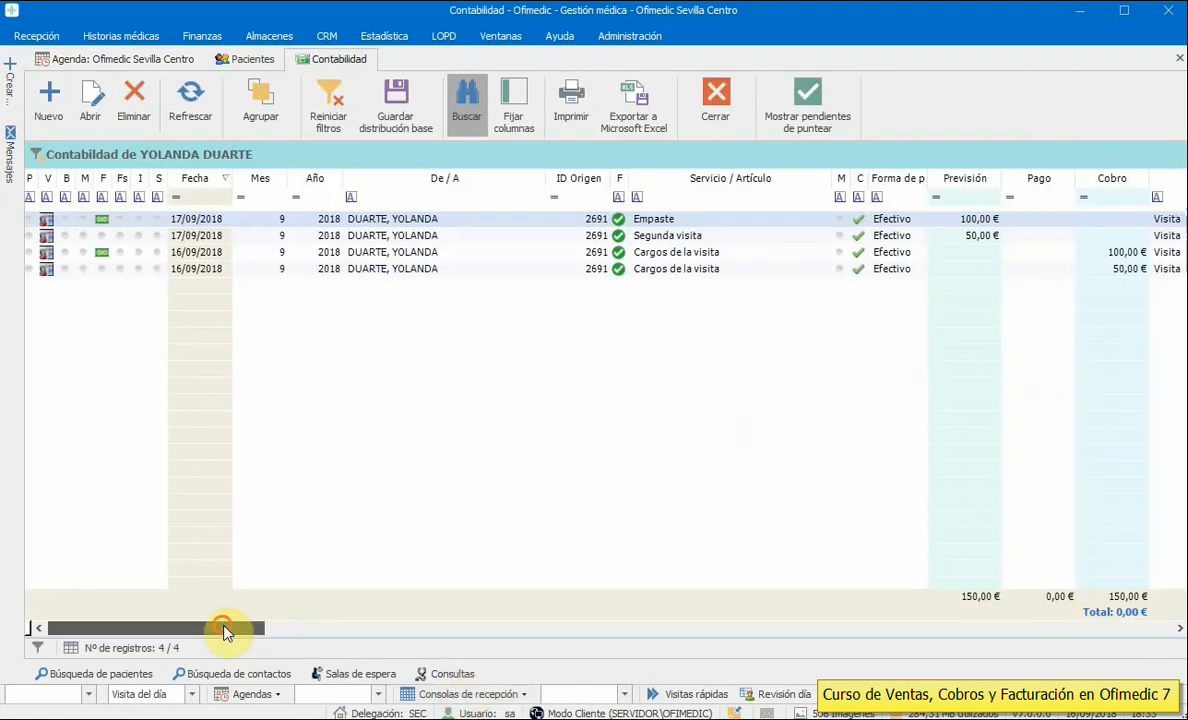
drag(225, 631, 617, 640)
drag(688, 668, 149, 624)
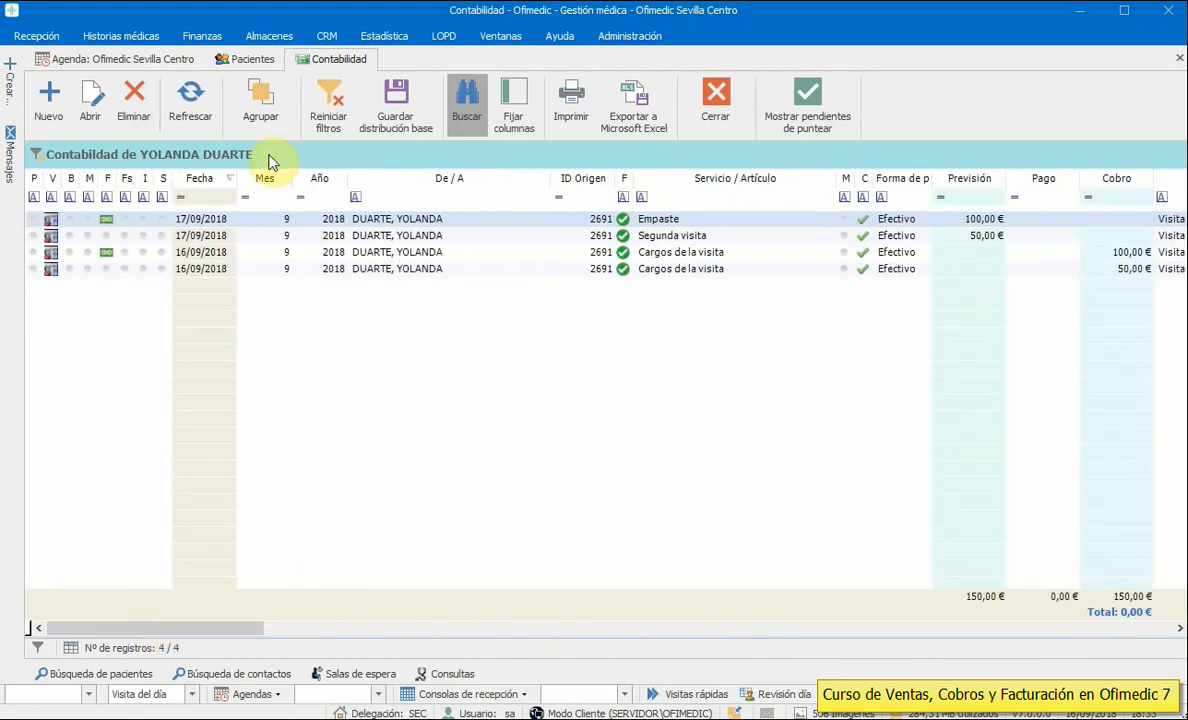
click(717, 95)
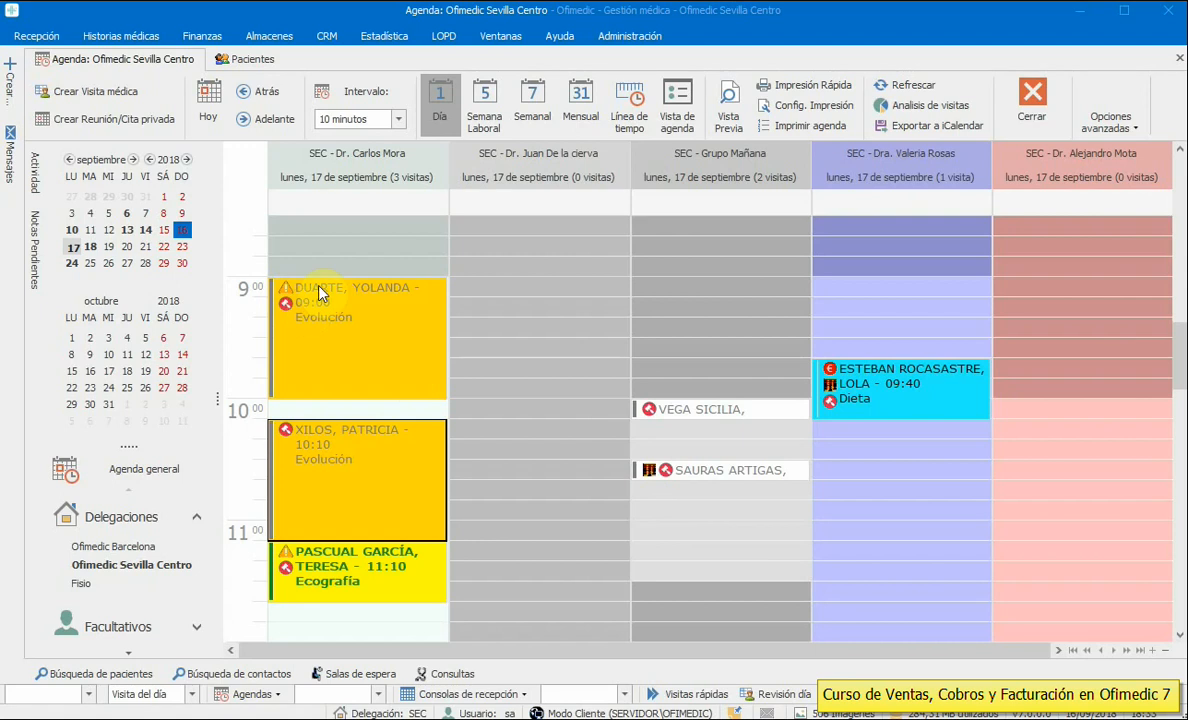
- Open the 9:40 Dieta patient's accounting records and start a new entry with concept 'CVob'
right_click(852, 376)
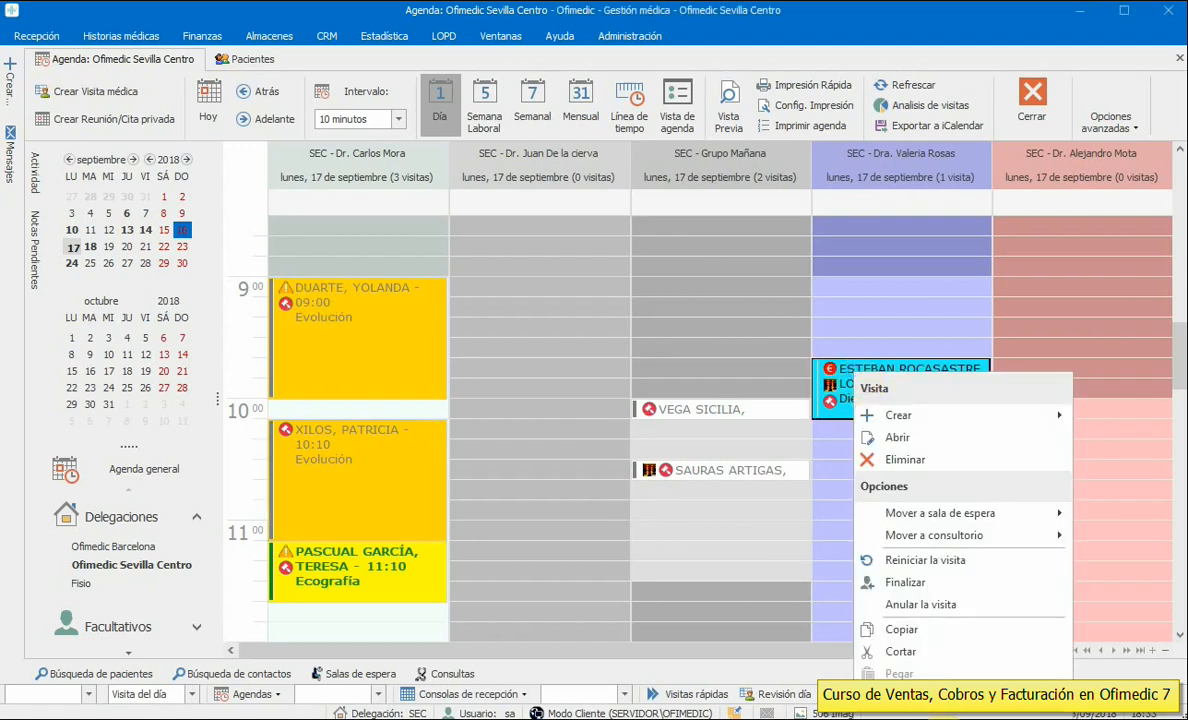
click(915, 714)
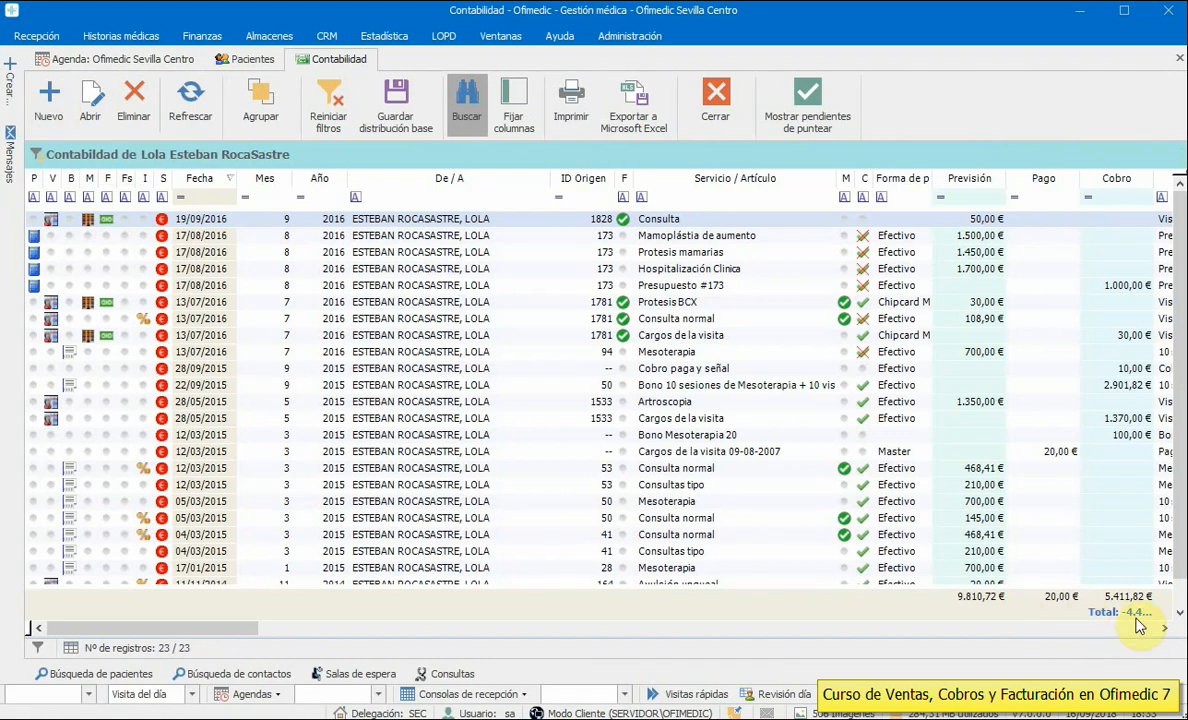
click(52, 99)
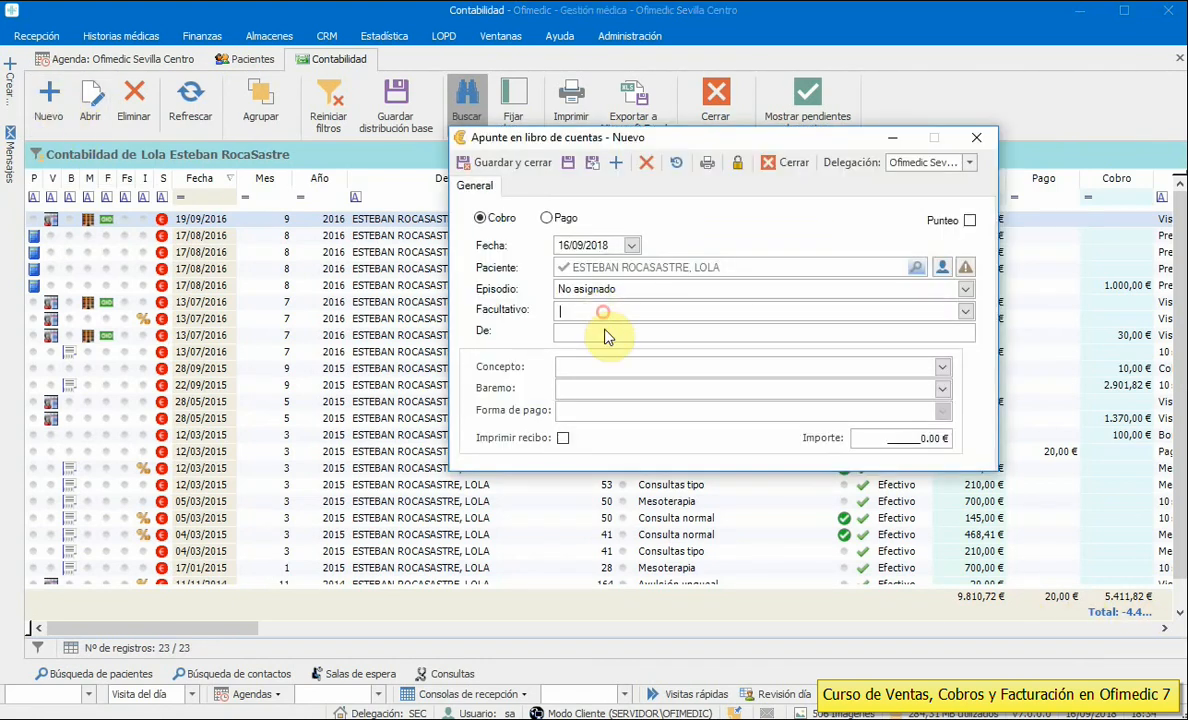
click(943, 367)
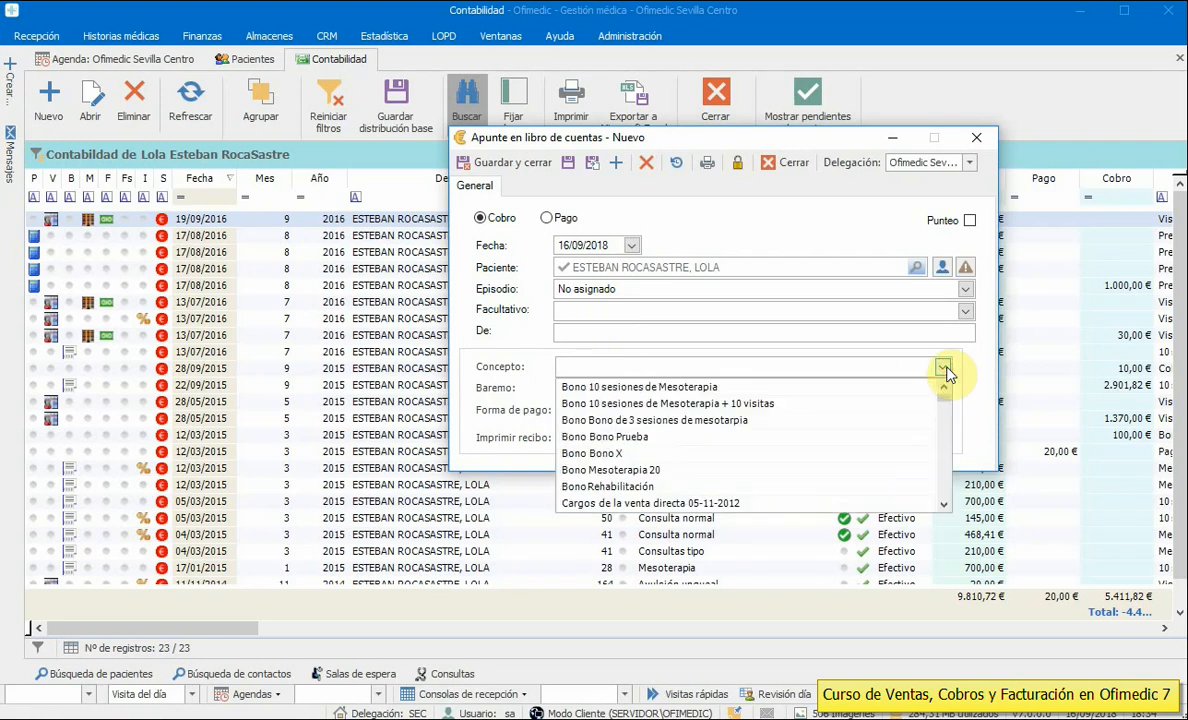
click(943, 367)
text(CVobro)
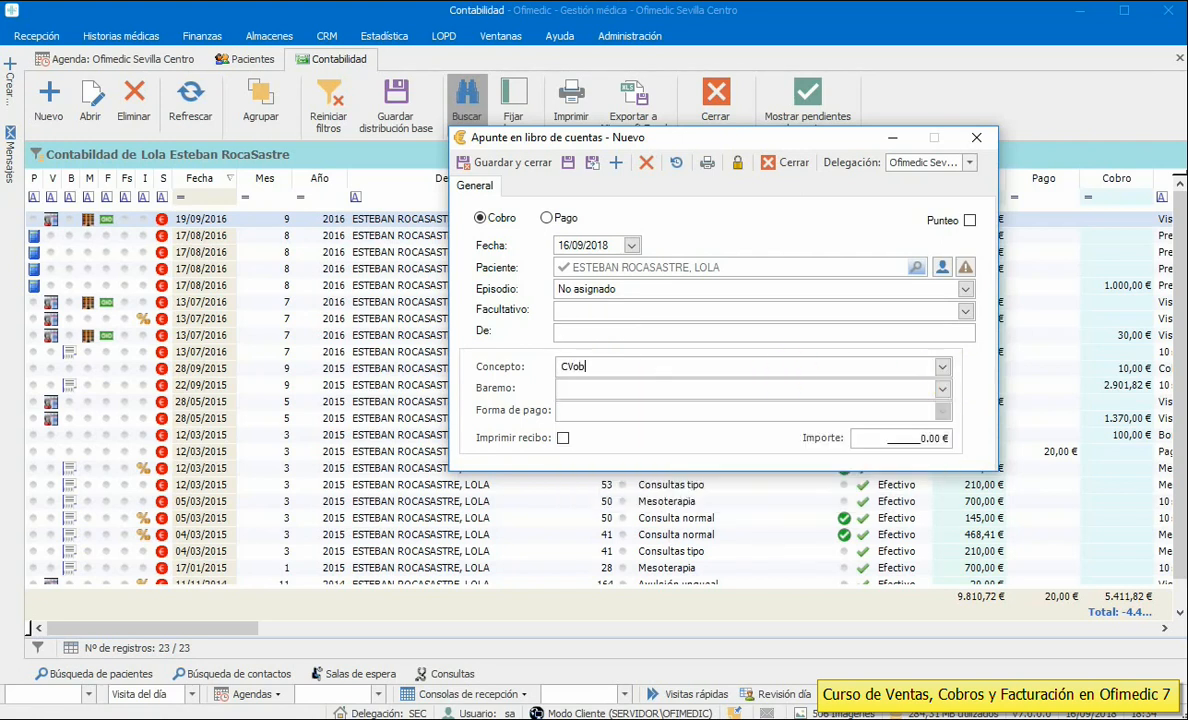
- Choose the Tarifa general Consulta rate, mark the entry as Pago, then discard it unsaved
click(942, 389)
click(905, 534)
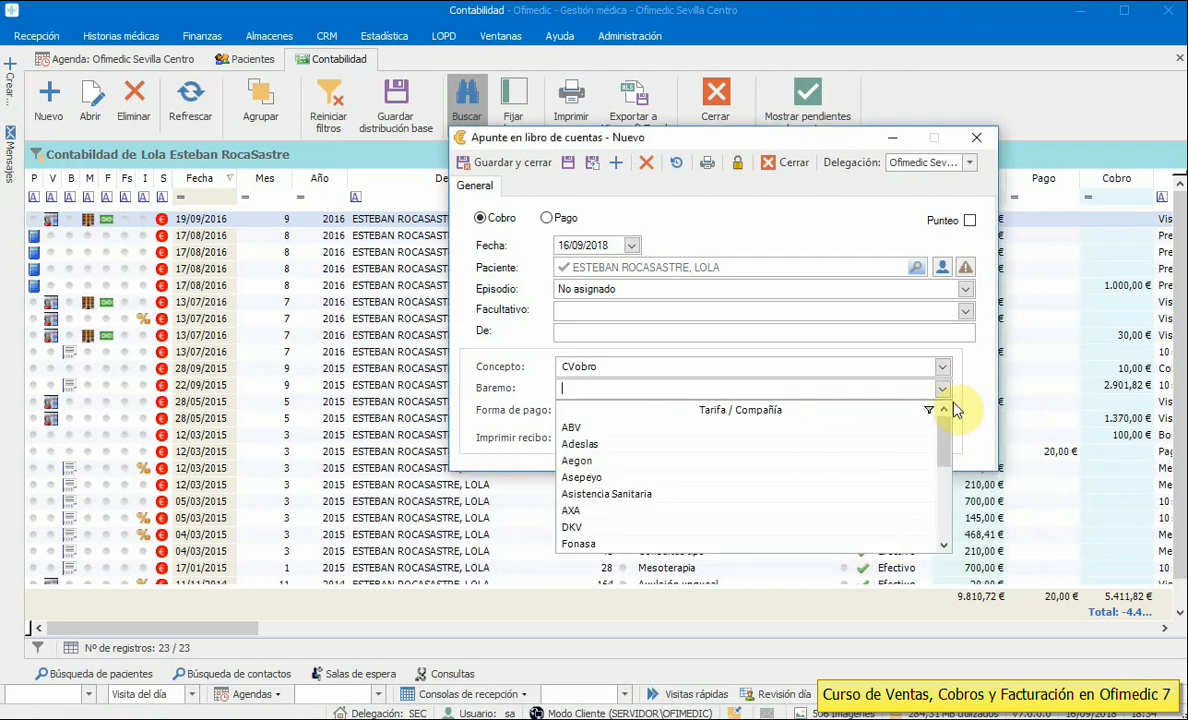
drag(944, 433, 944, 500)
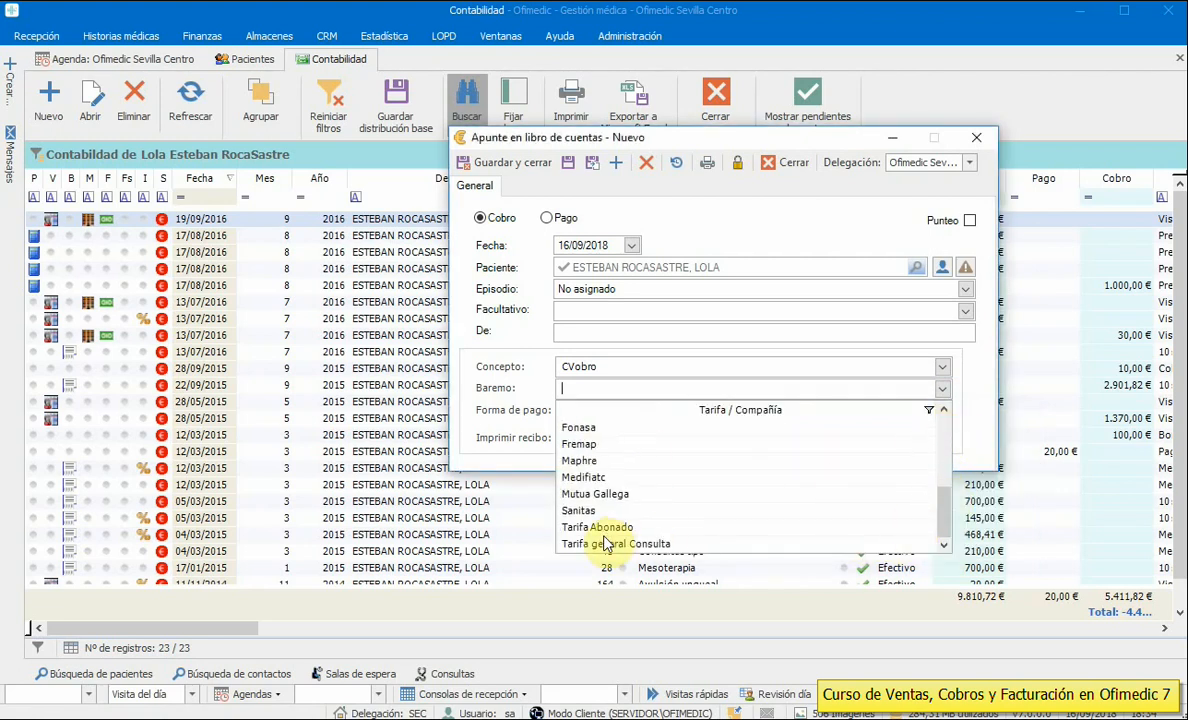
click(580, 543)
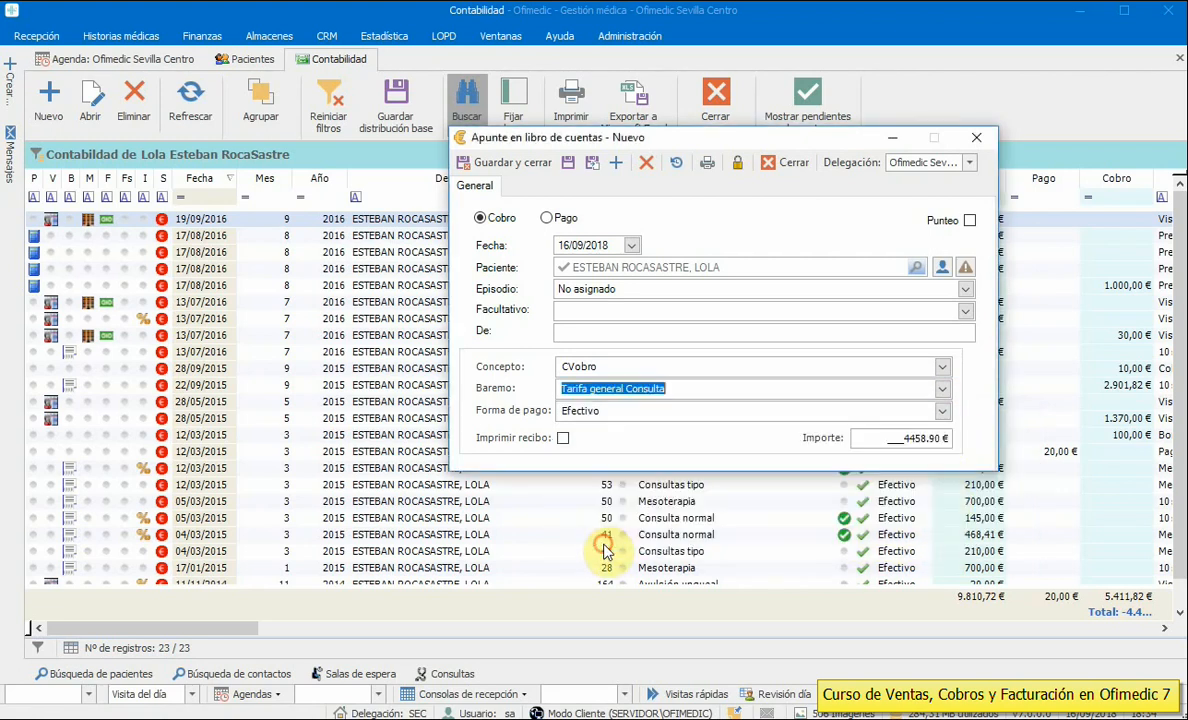
click(894, 441)
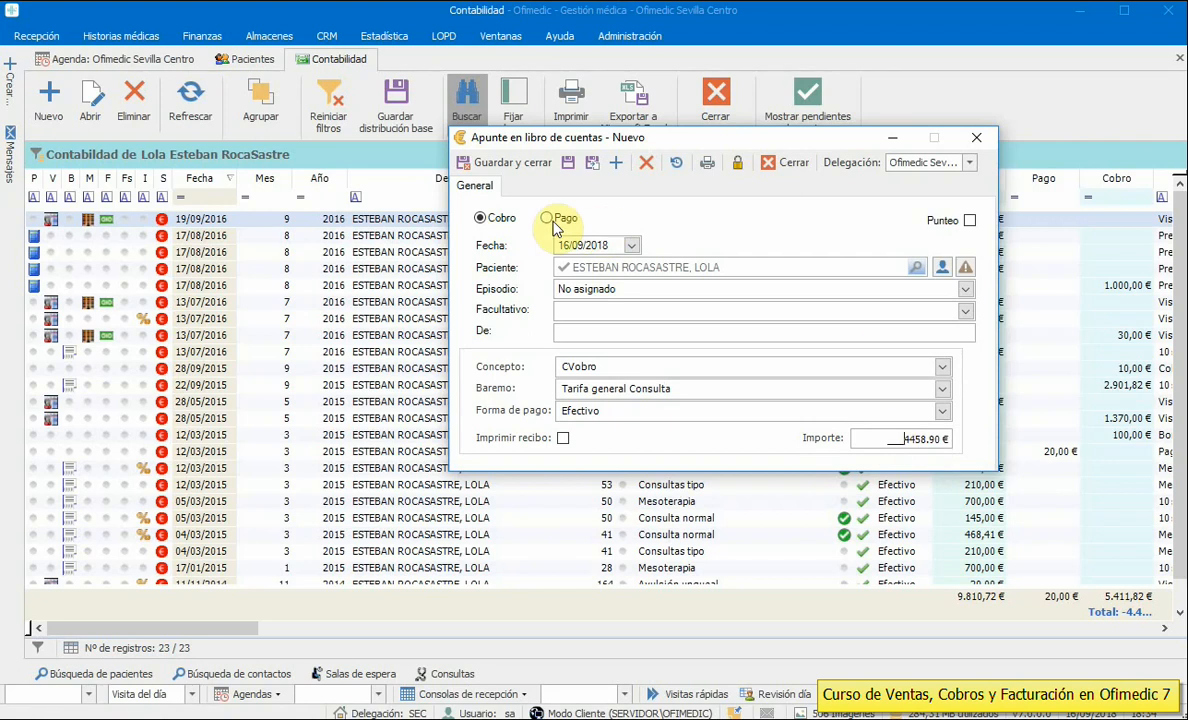
click(608, 410)
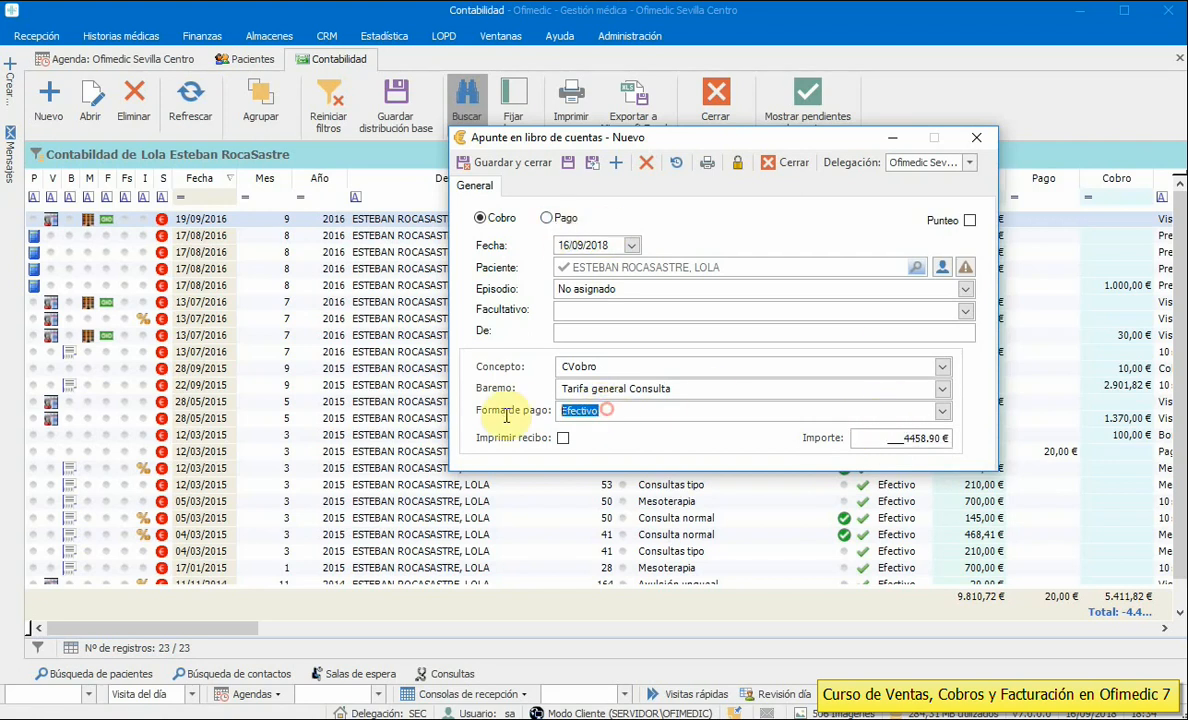
click(558, 219)
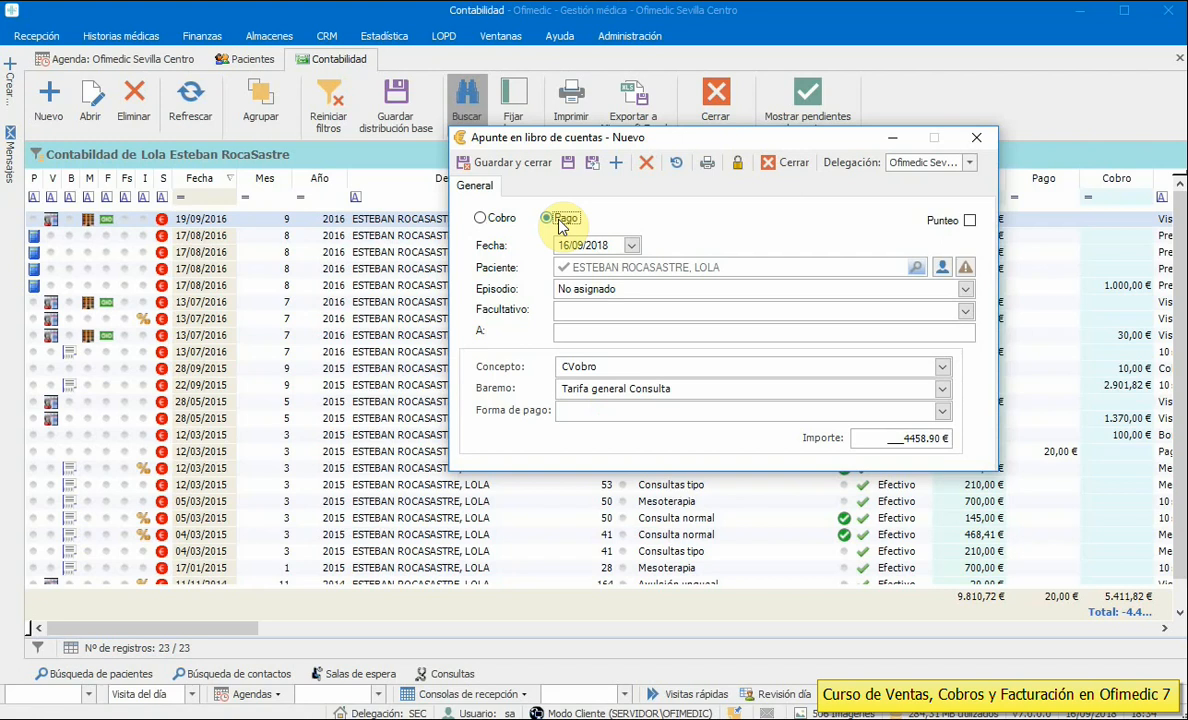
click(785, 165)
click(908, 533)
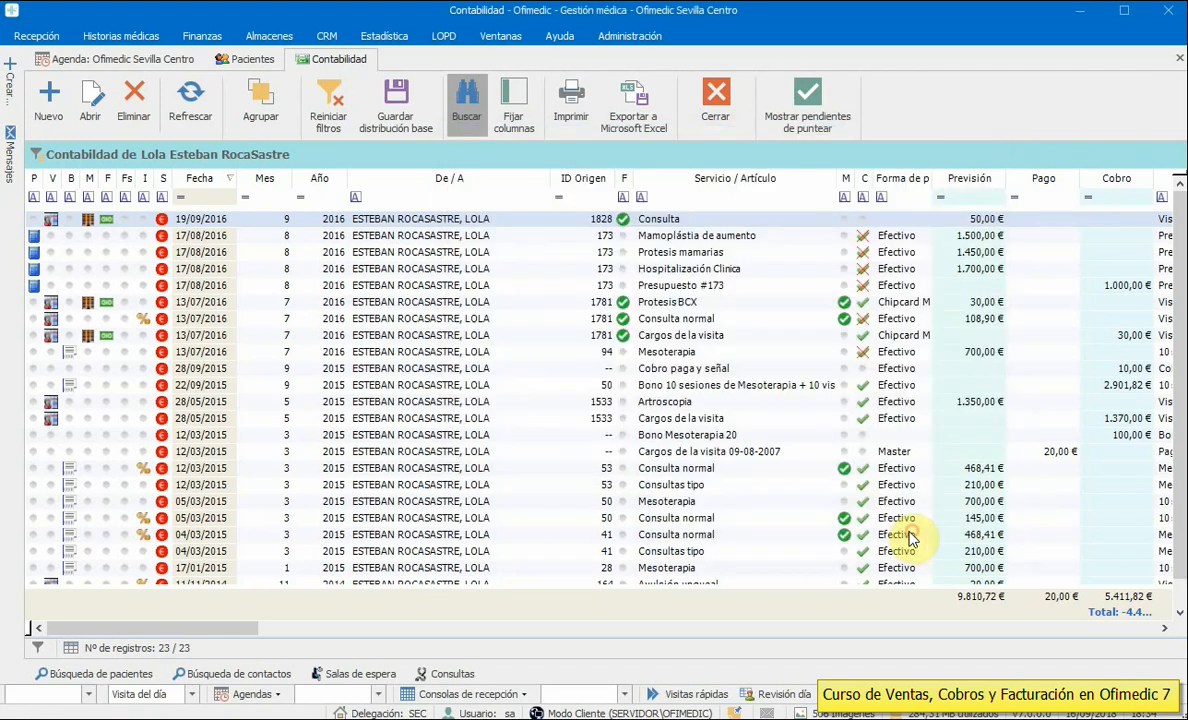
- Close the patient's accounting list and open the Caja día list for 16/09/2018
click(715, 105)
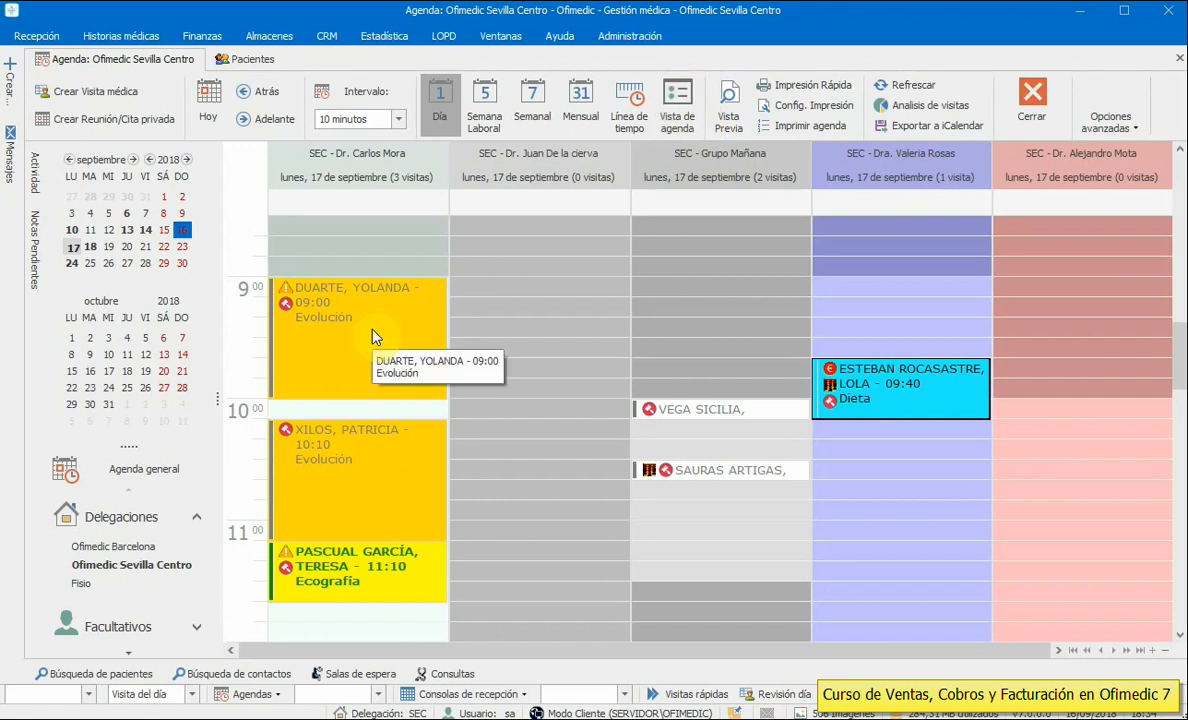
click(201, 37)
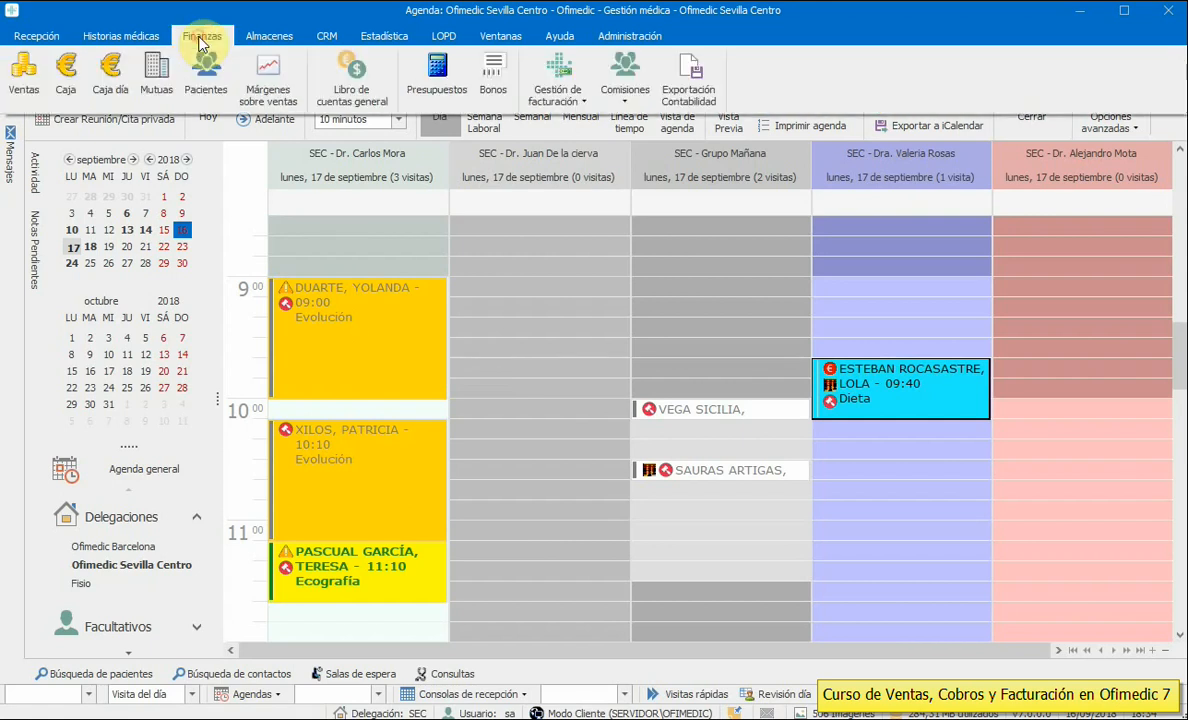
click(123, 86)
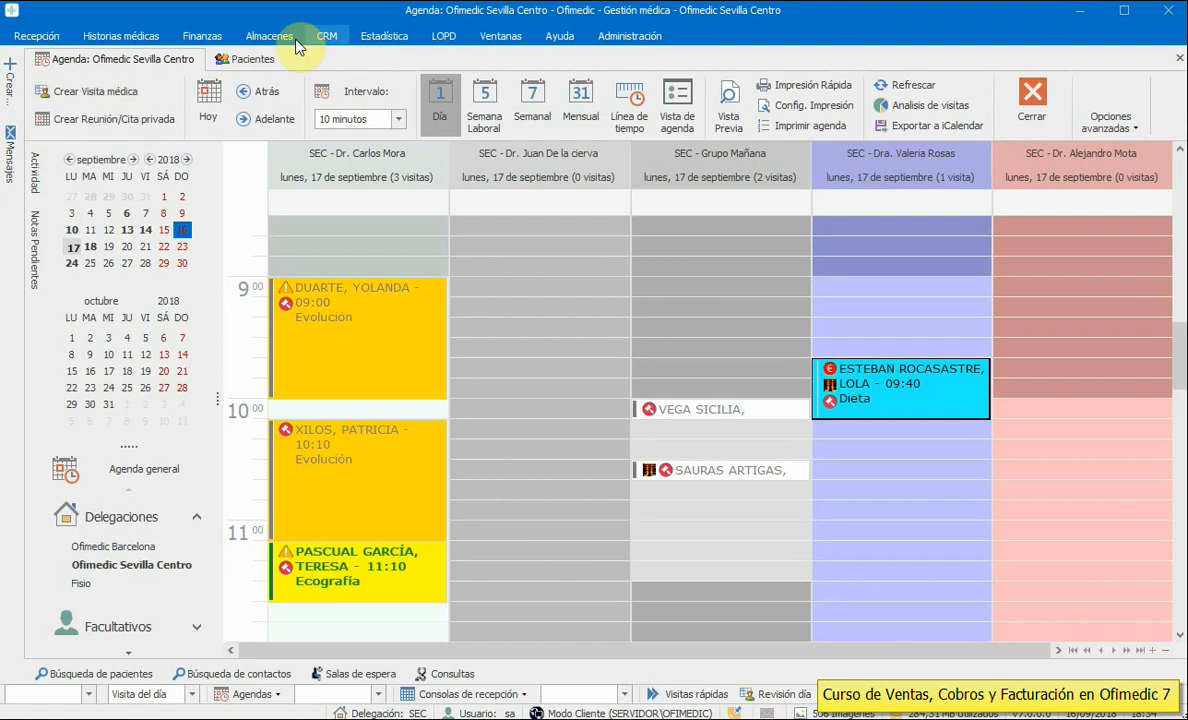
click(255, 37)
click(175, 37)
click(150, 80)
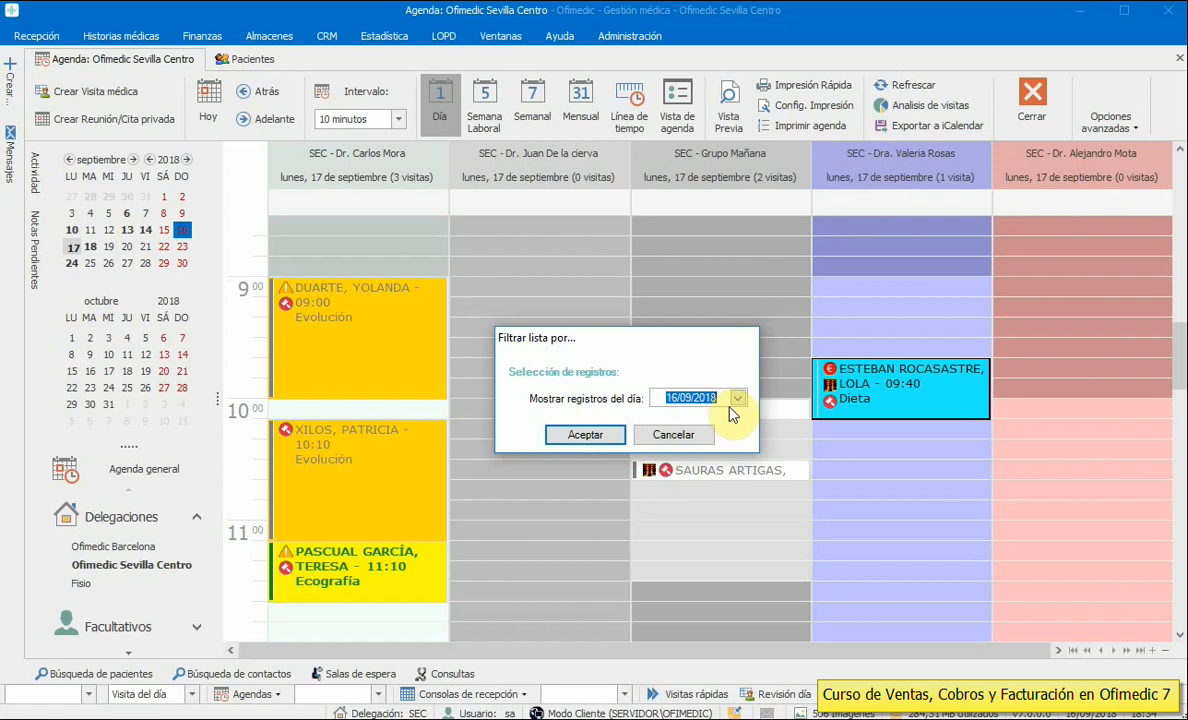
click(576, 445)
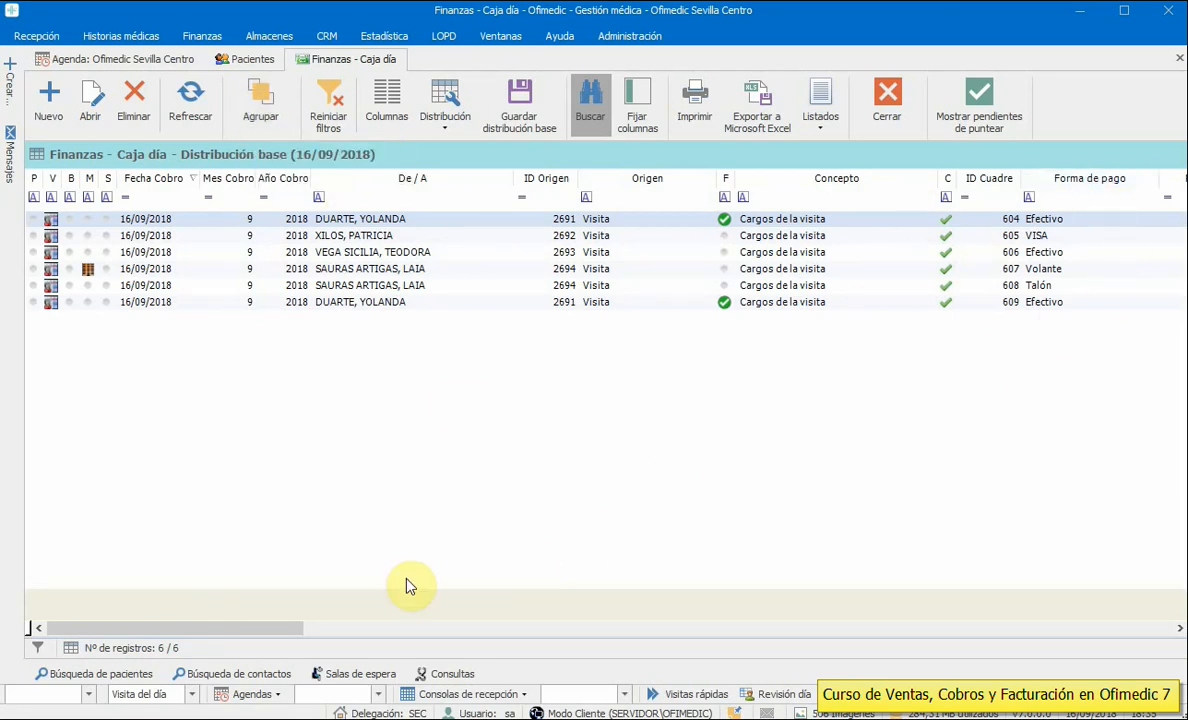
- Rearrange the Caja día columns, placing ID Origen between Mes Venta and Año Venta
drag(240, 640, 338, 636)
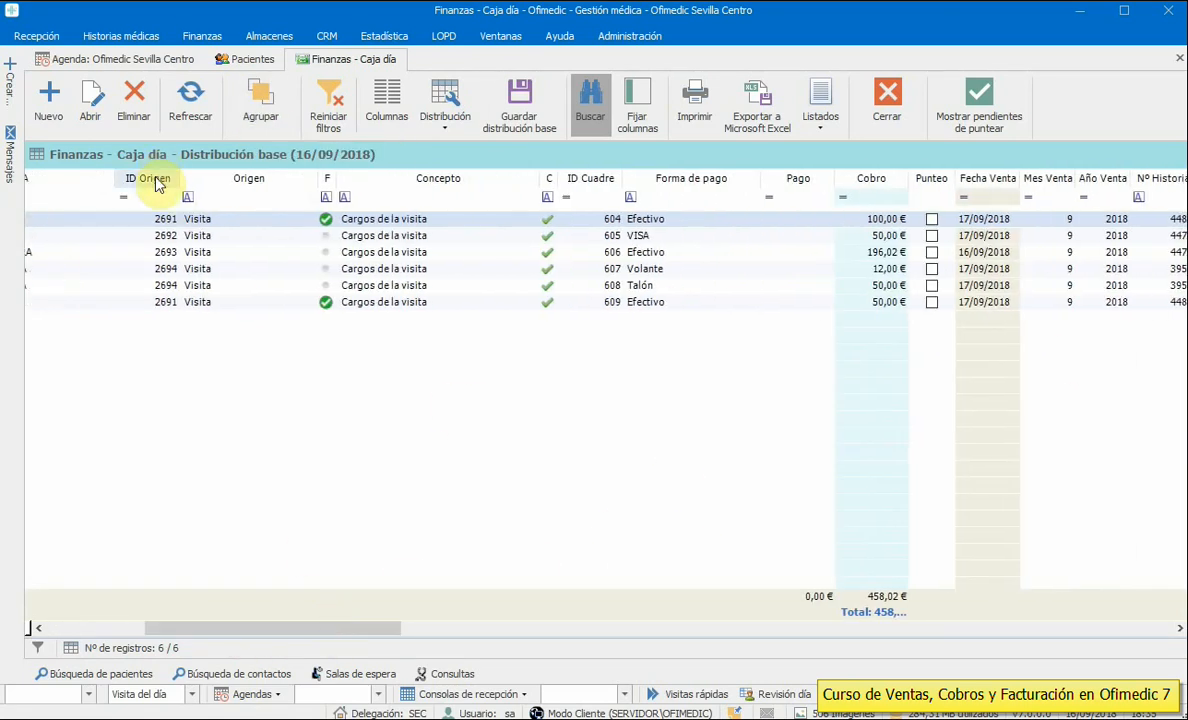
drag(150, 178, 1070, 186)
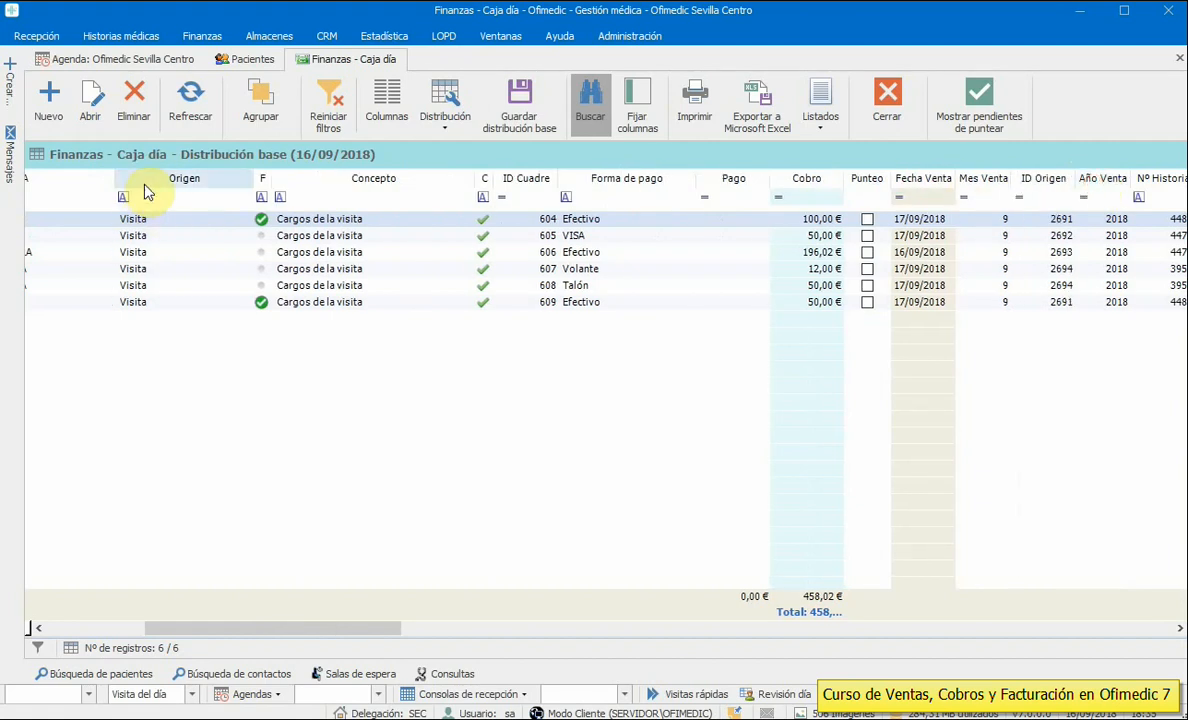
drag(145, 182, 841, 185)
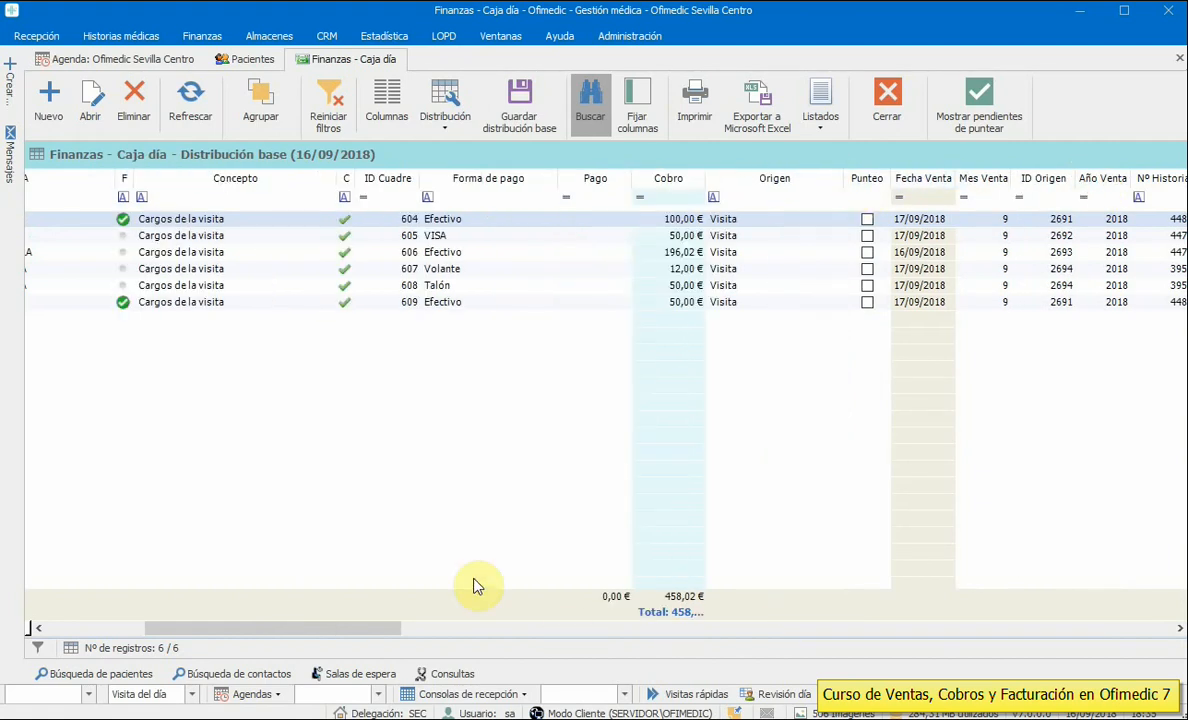
drag(373, 632, 244, 631)
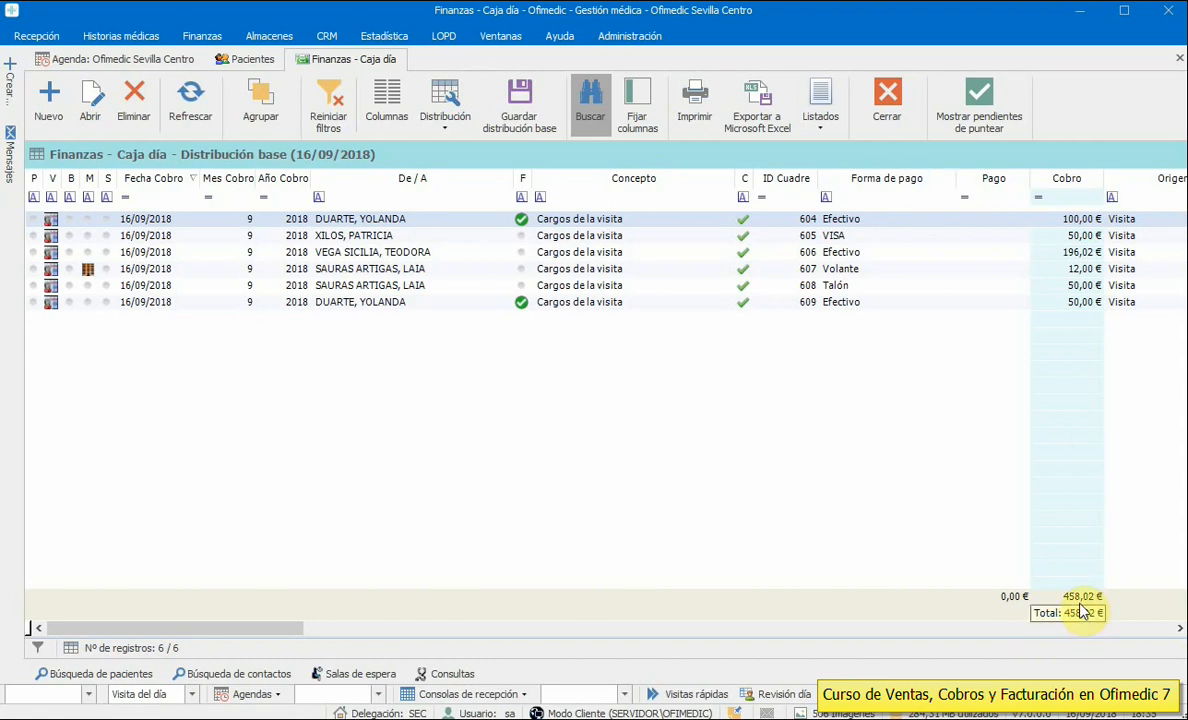
- Filter Forma de pago by Efectivo, Talón, VISA, then Volante; clear it and enable grouping
click(916, 199)
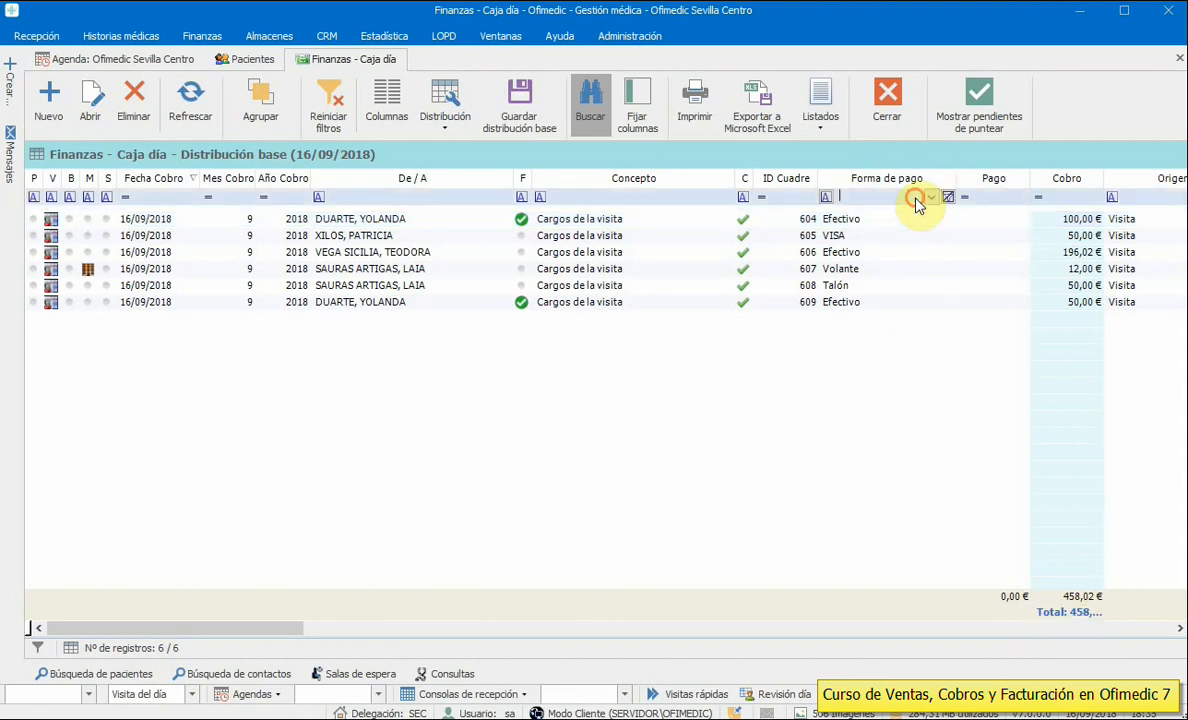
click(930, 198)
click(880, 255)
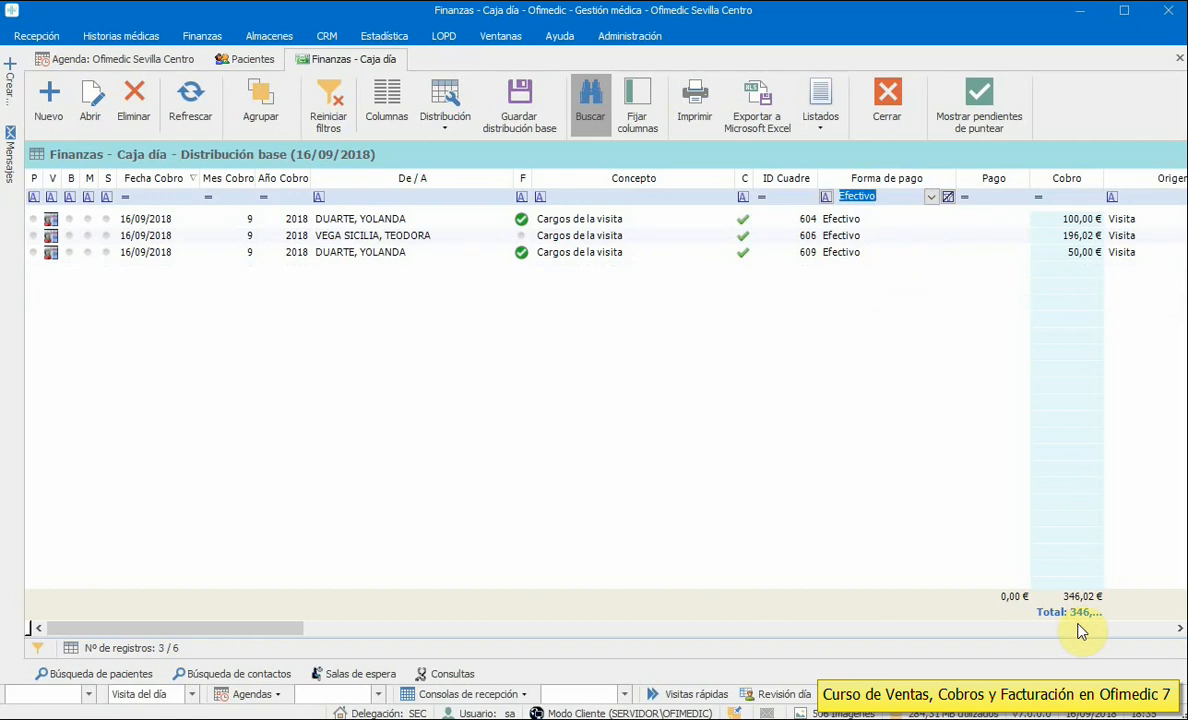
click(931, 196)
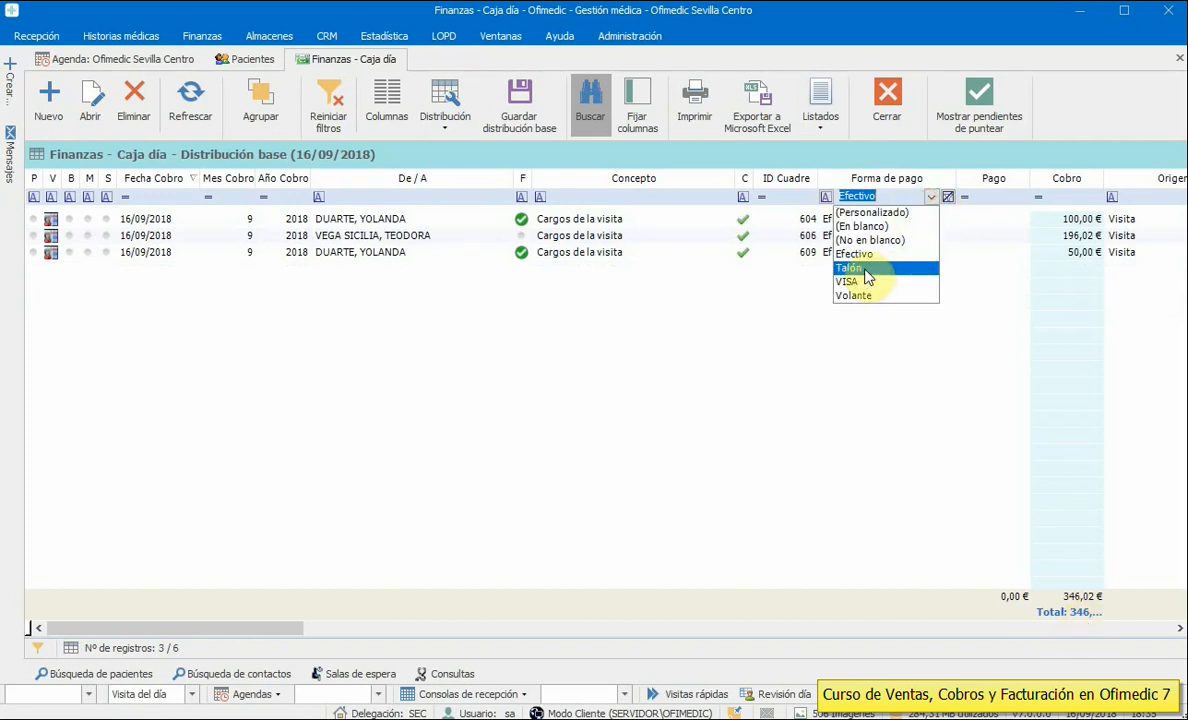
click(866, 270)
click(931, 197)
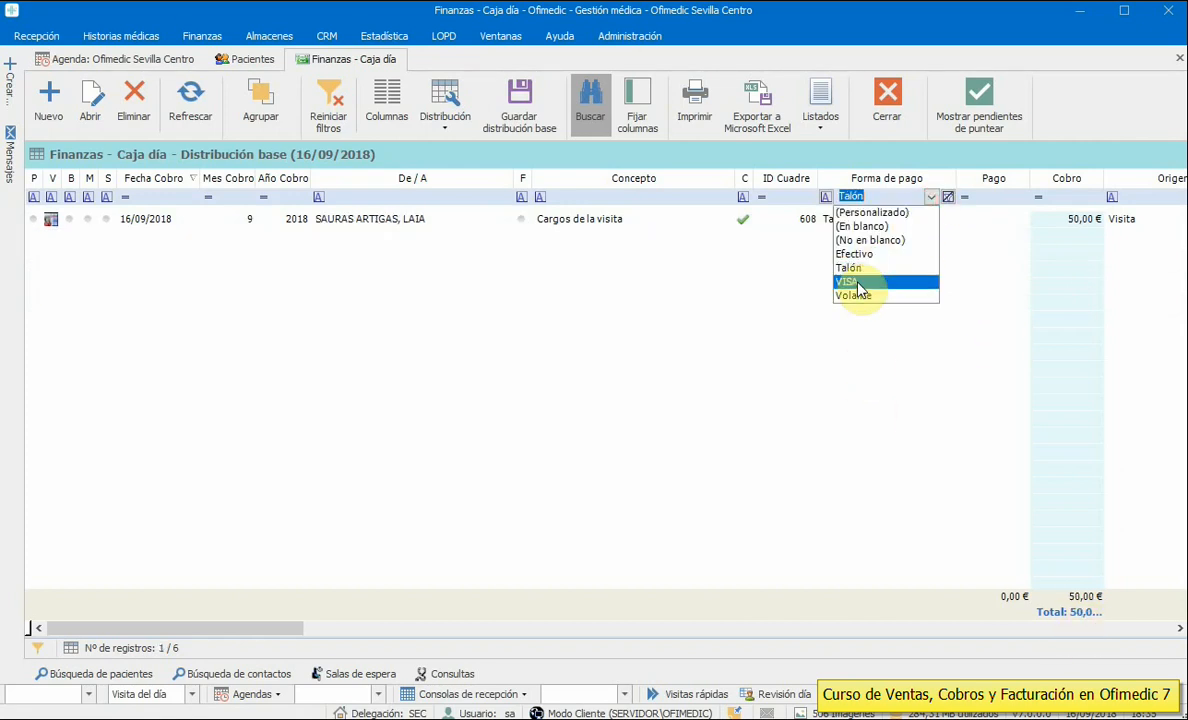
click(858, 283)
click(931, 197)
click(855, 296)
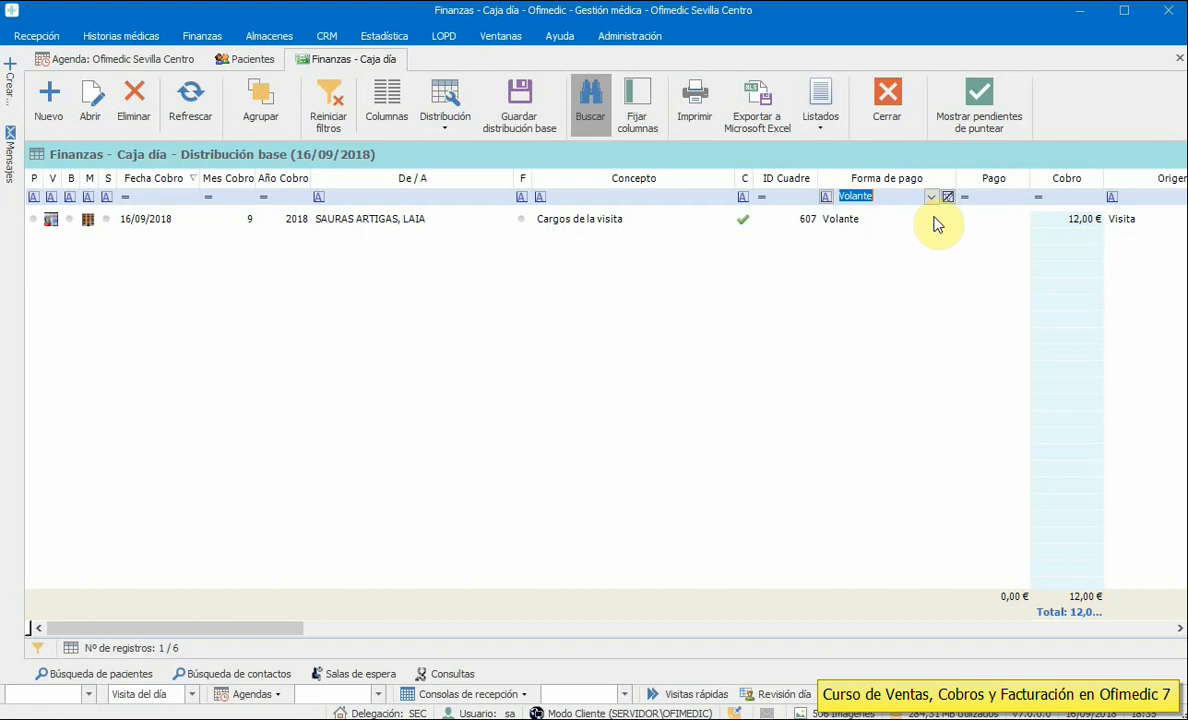
click(948, 196)
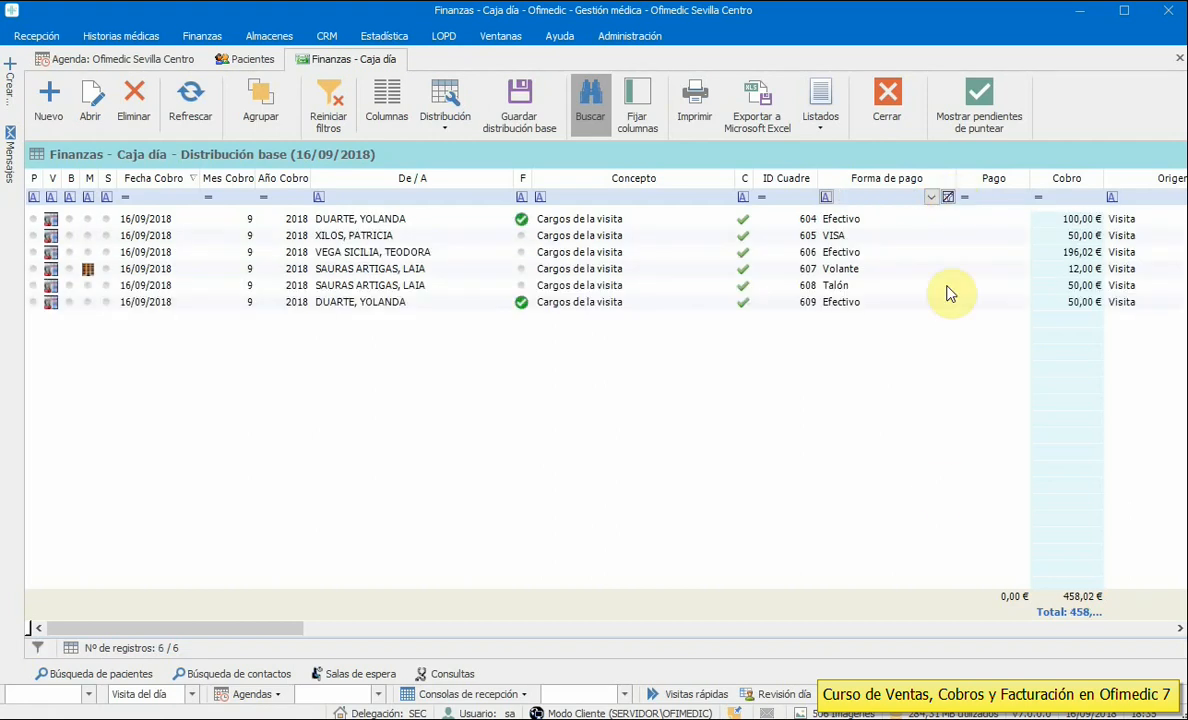
click(266, 117)
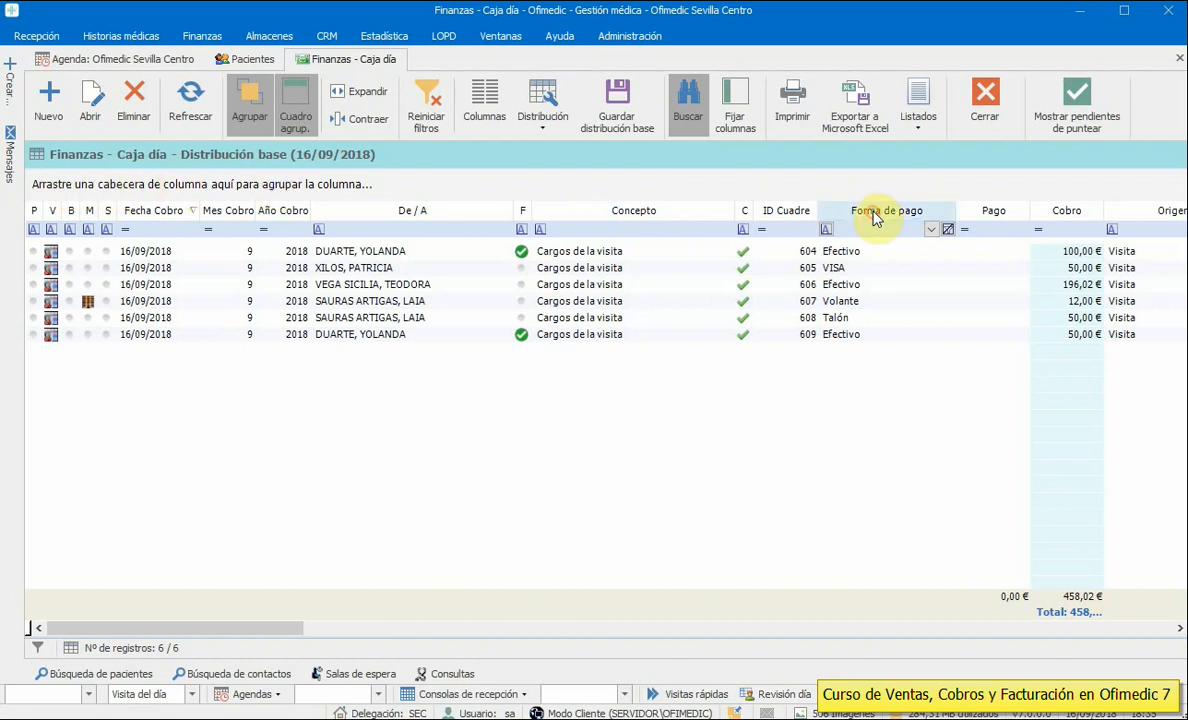
- Group the payments by Forma de pago and widen the Cobro column to show totals
drag(873, 218, 122, 190)
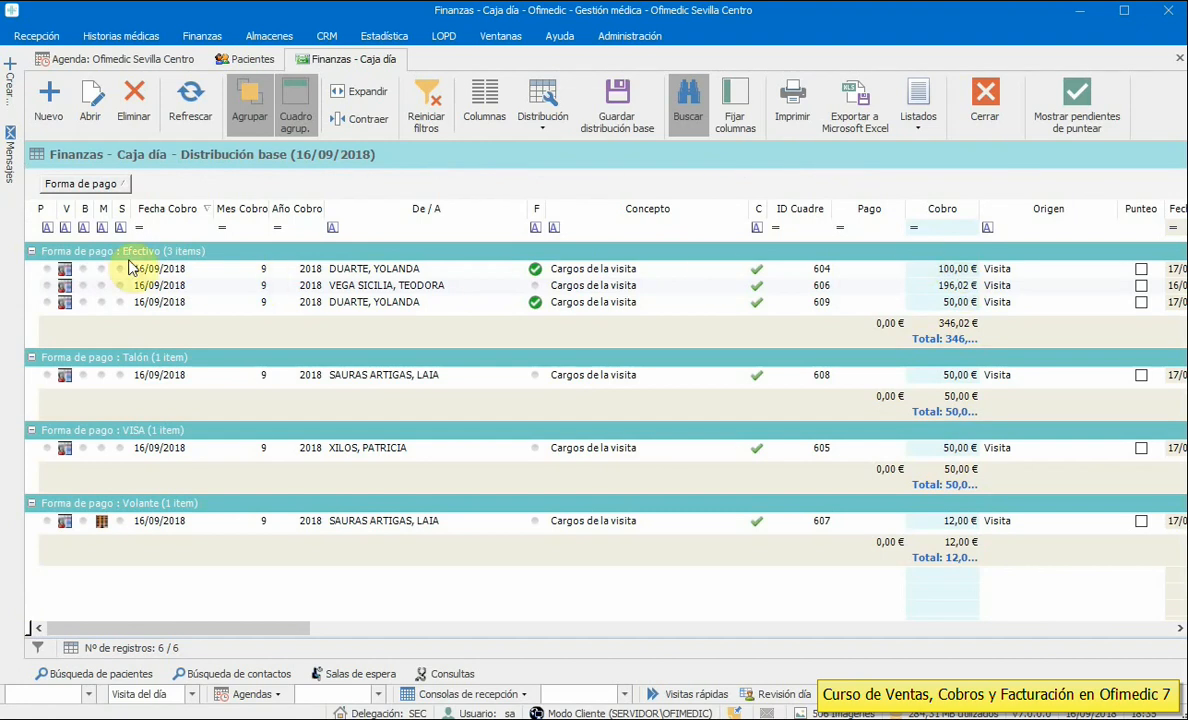
double_click(977, 208)
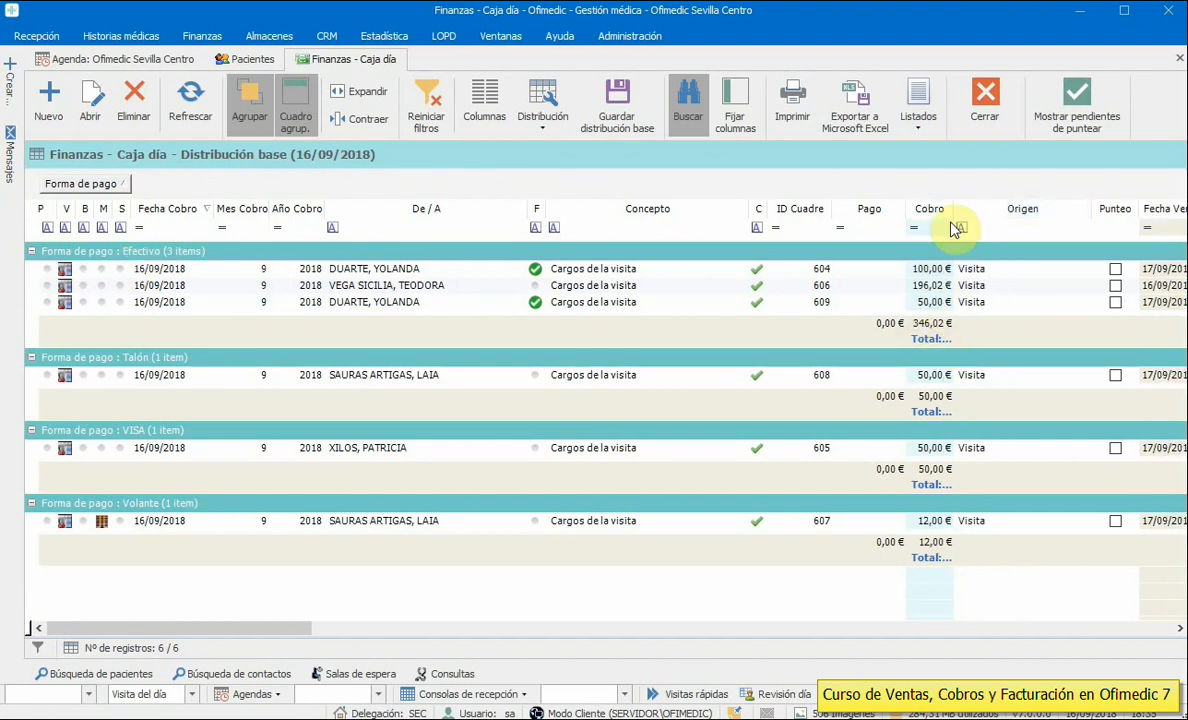
drag(950, 212, 1004, 215)
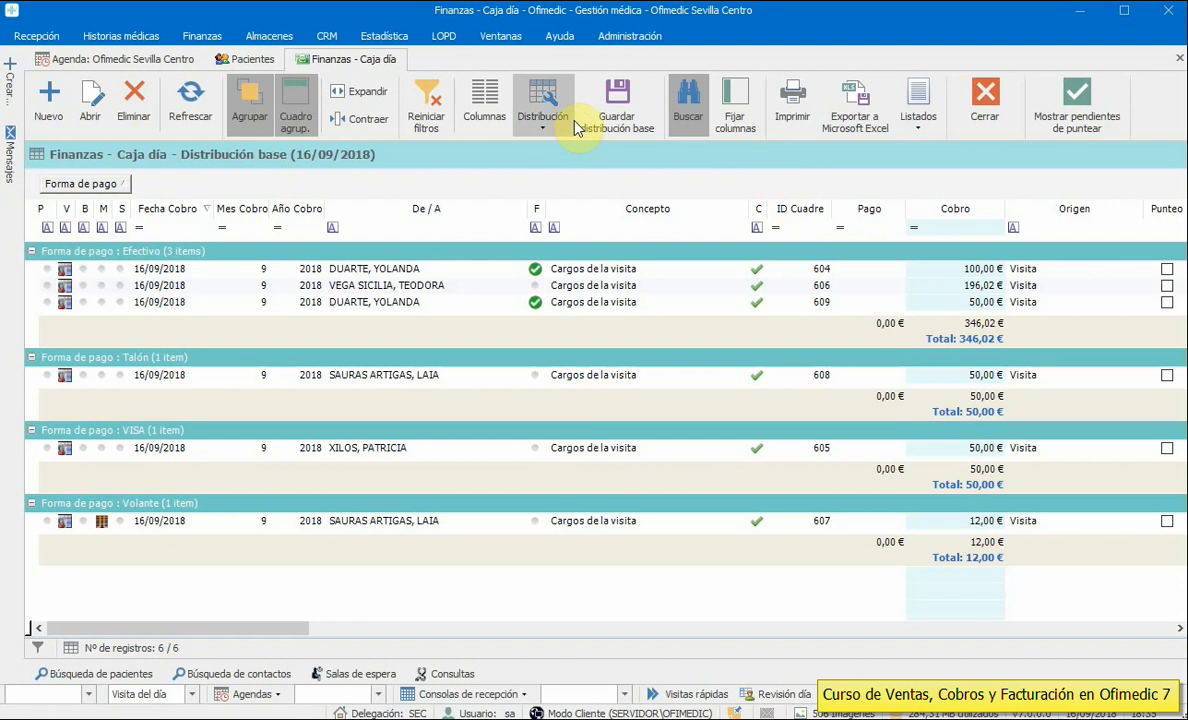
- Close and reopen the Caja día list for 16/09/2018
click(966, 118)
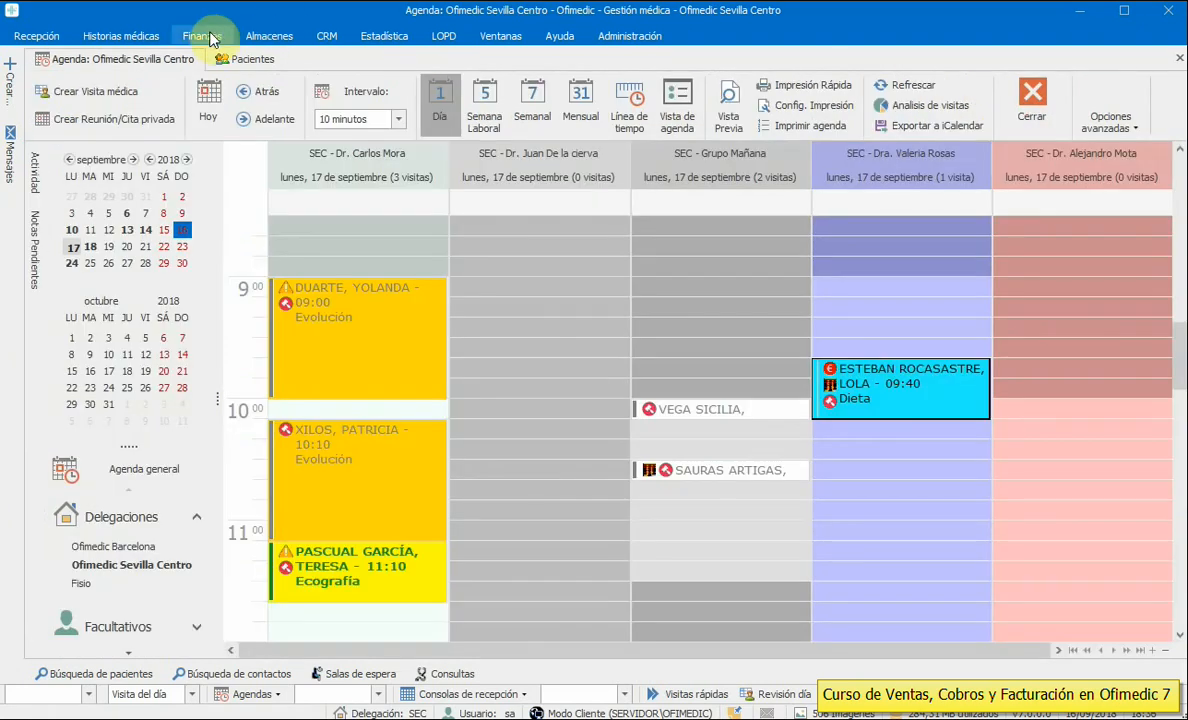
click(202, 36)
click(115, 88)
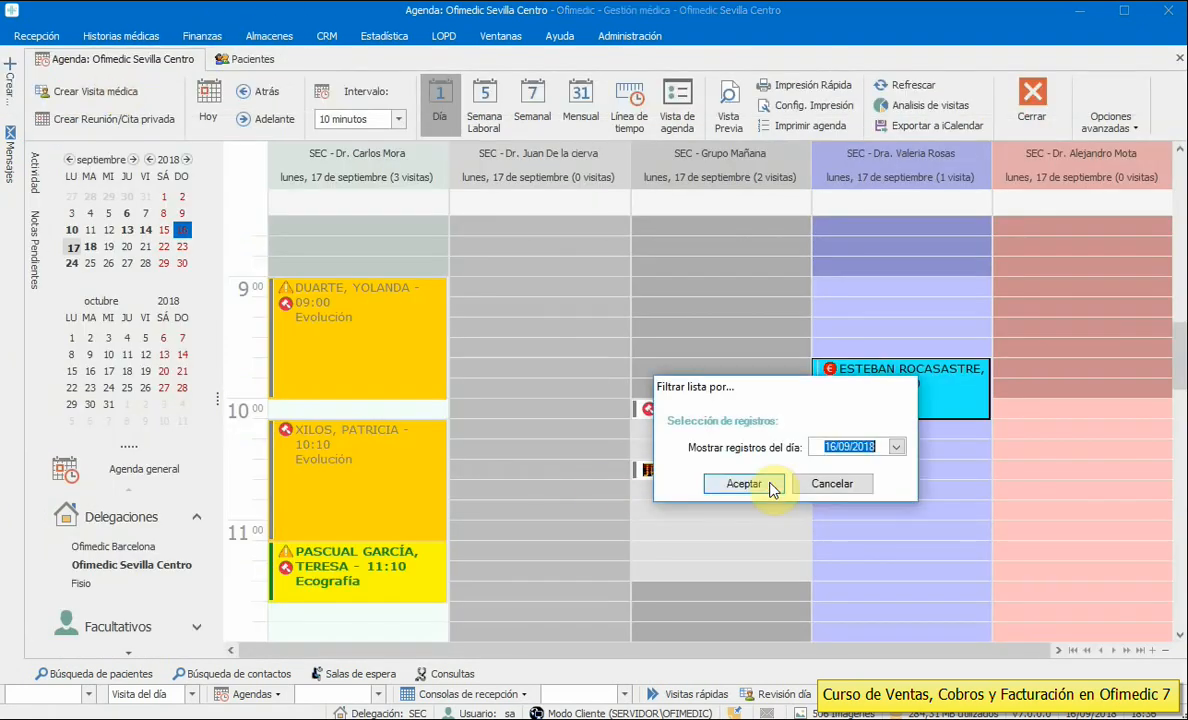
click(766, 486)
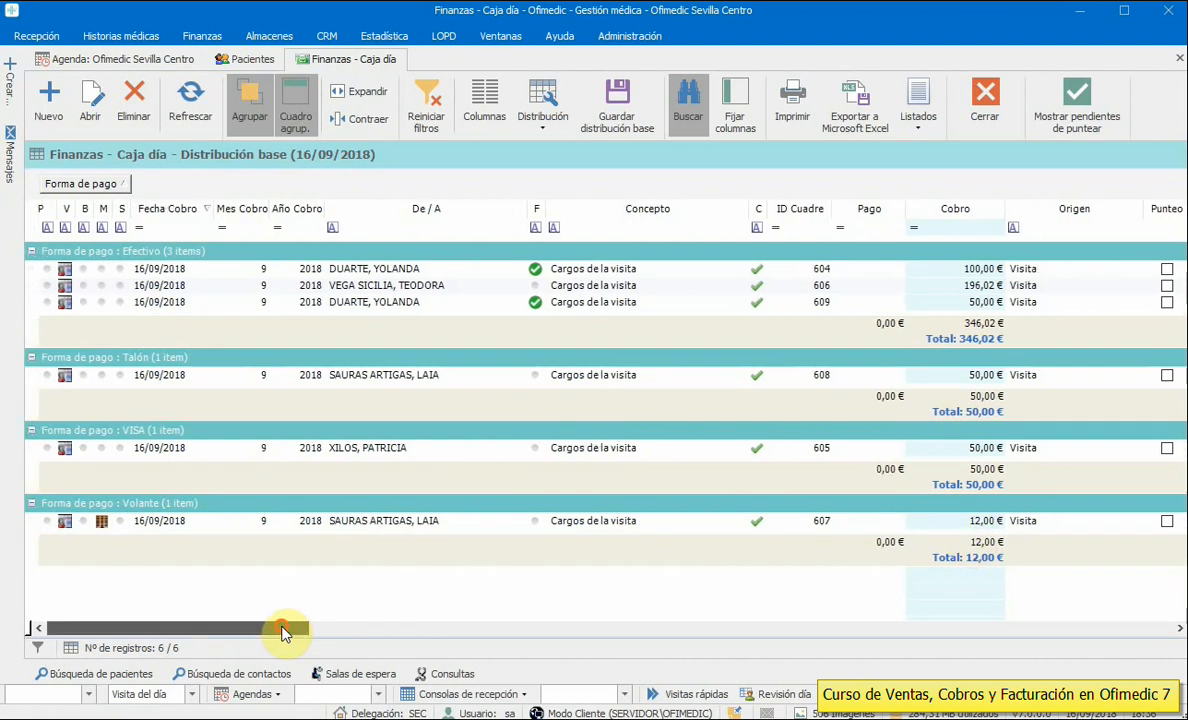
- Review the visible columns without changes, then open the Caja día report by payment method
click(468, 110)
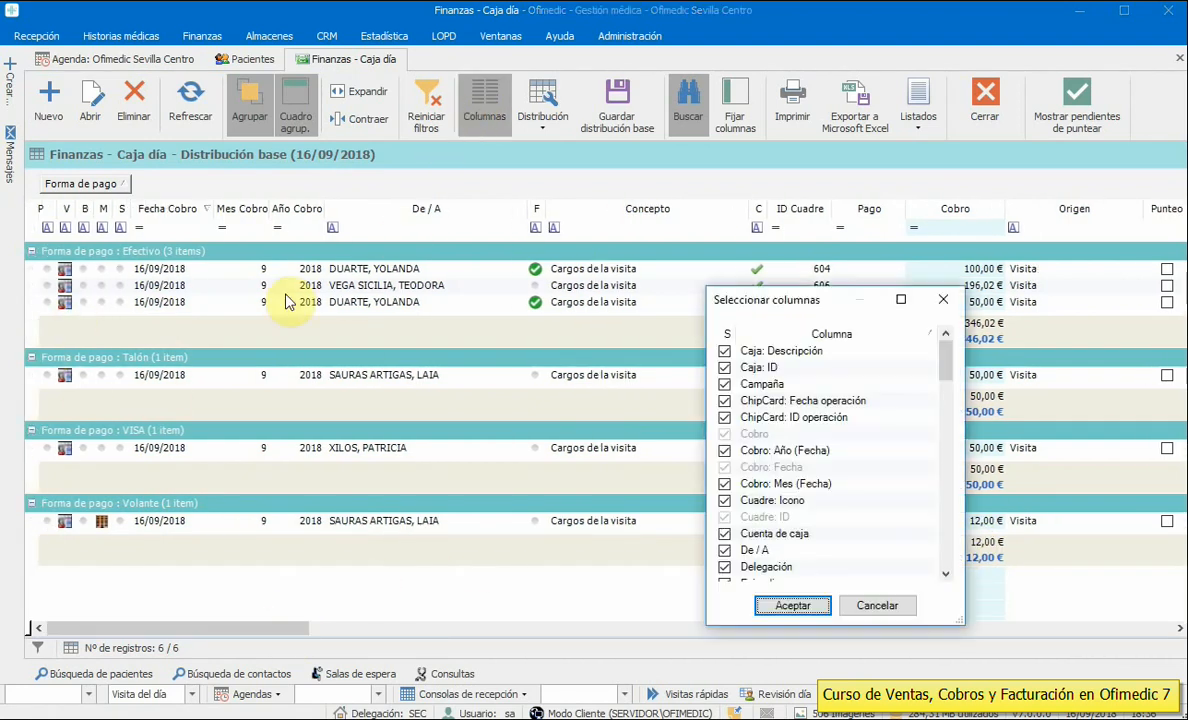
mouse_move(945, 358)
mouse_down()
mouse_move(941, 450)
mouse_move(947, 365)
mouse_up()
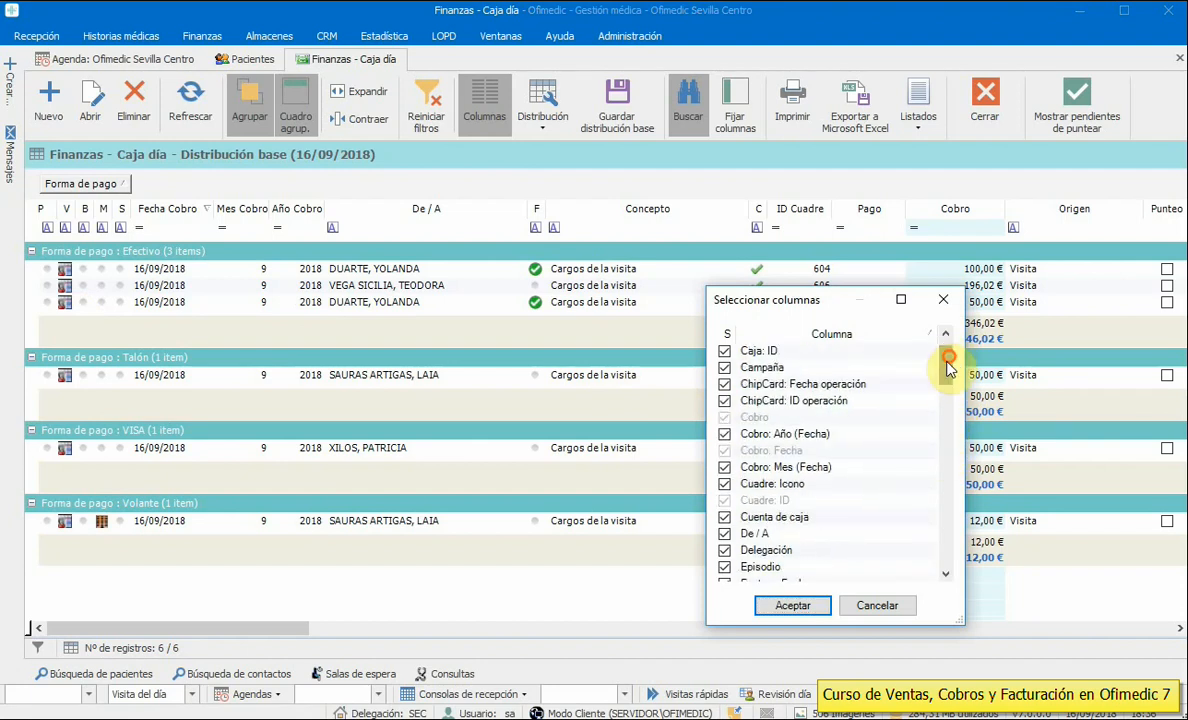
click(879, 608)
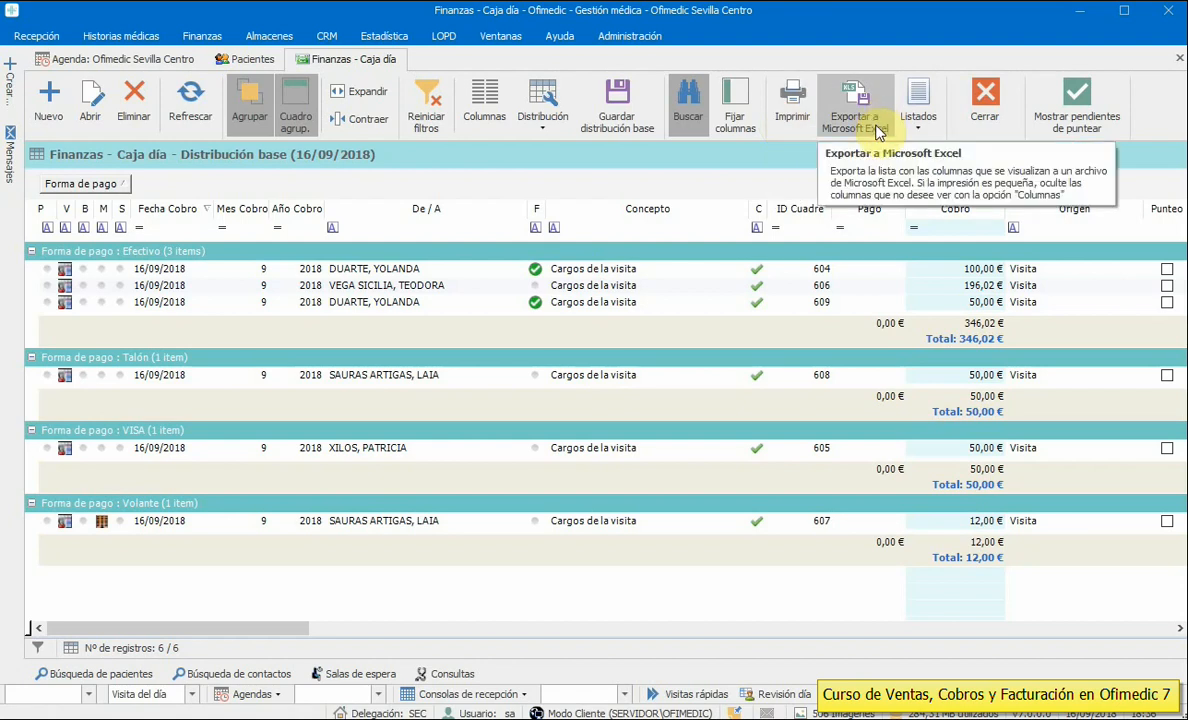
click(919, 105)
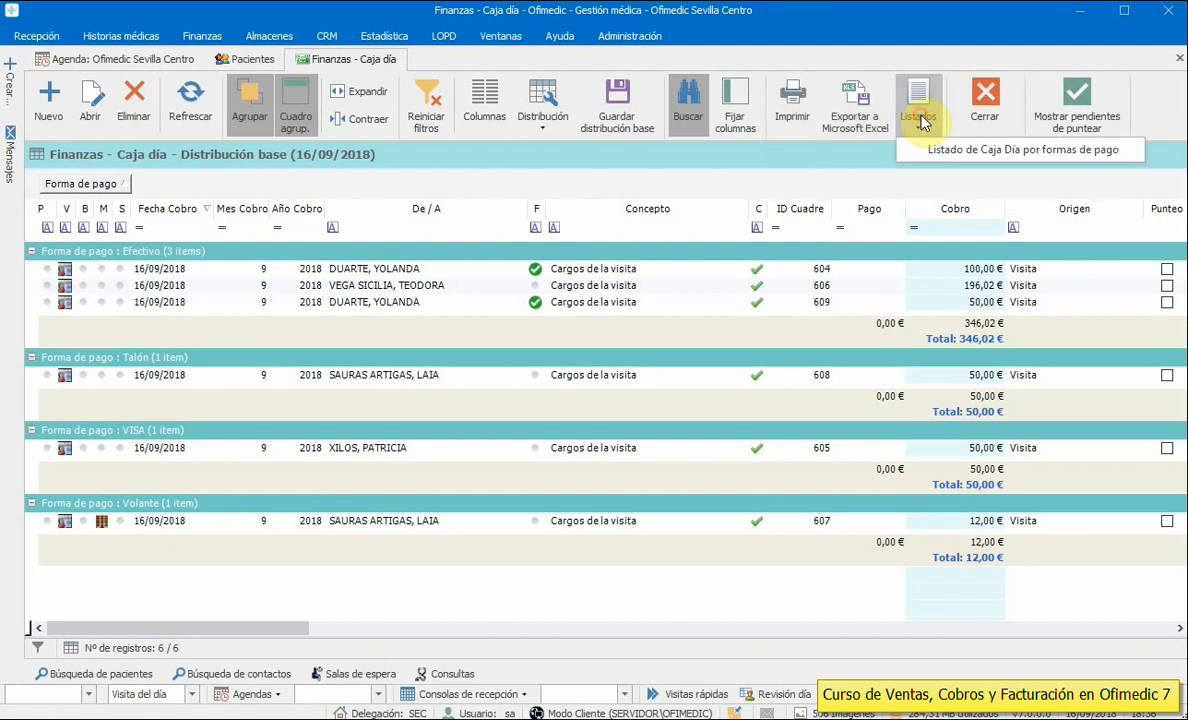
click(990, 152)
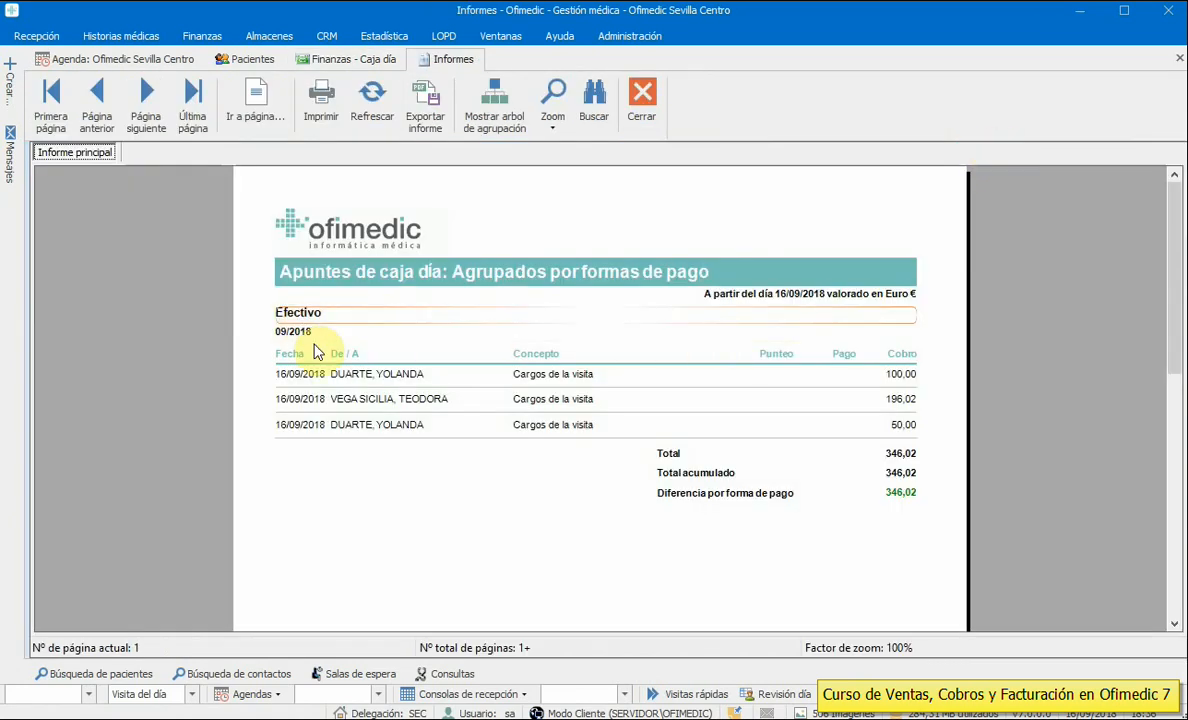
- Page through the Efectivo, Talón, VISA and Volante report pages, then close the report and Caja día
click(142, 113)
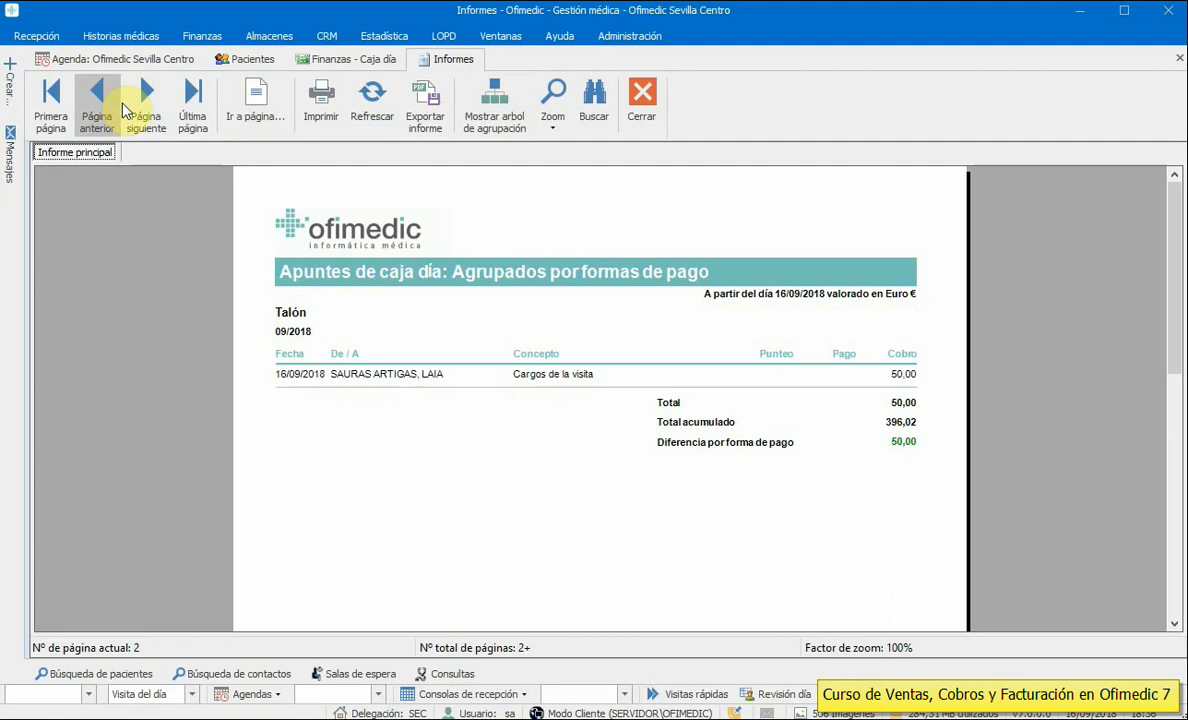
click(145, 112)
click(142, 110)
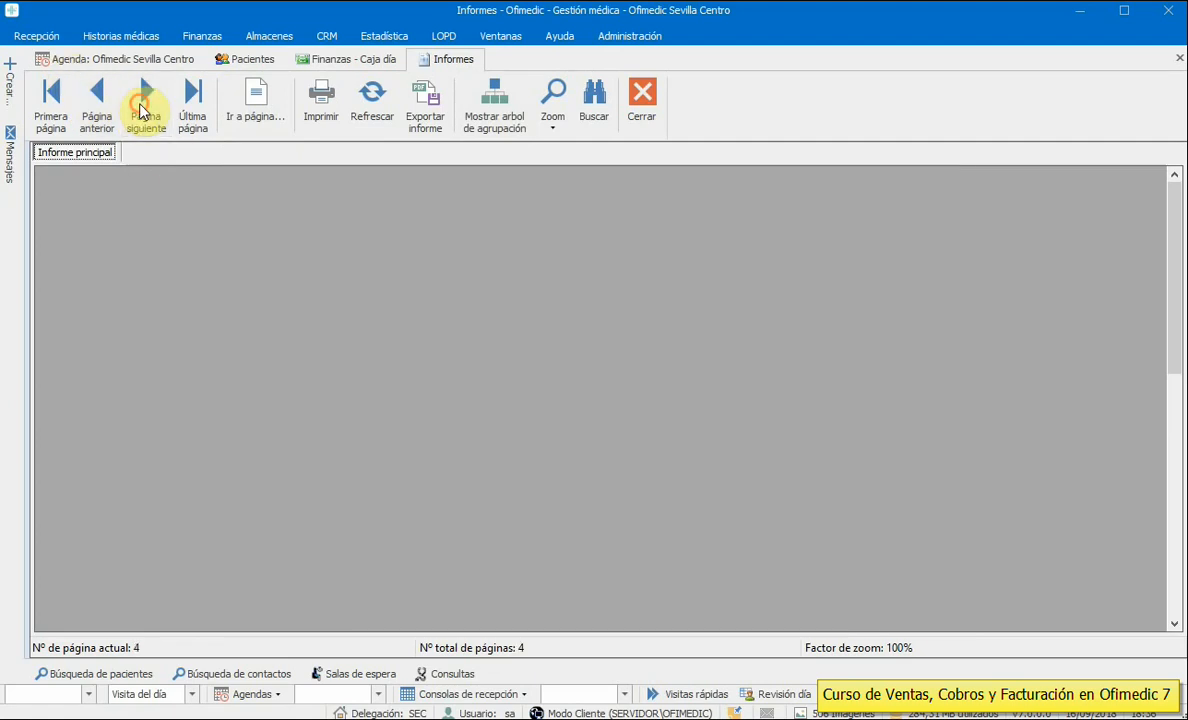
click(85, 117)
click(85, 117)
click(85, 117)
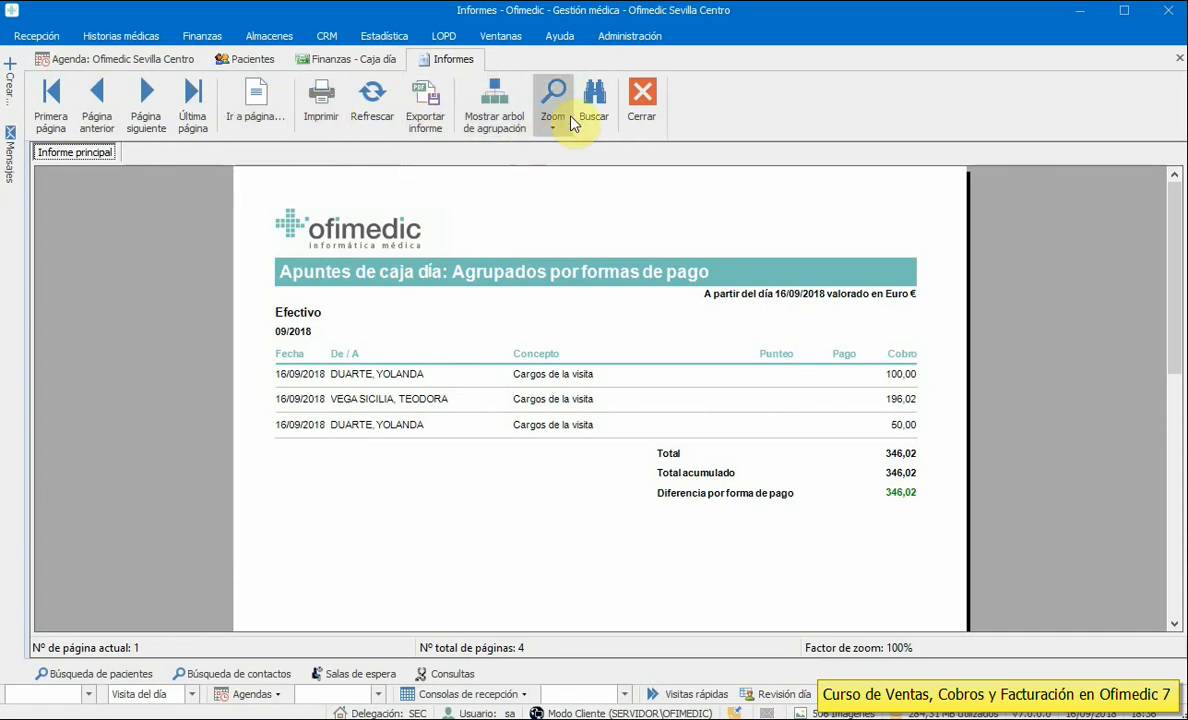
click(634, 117)
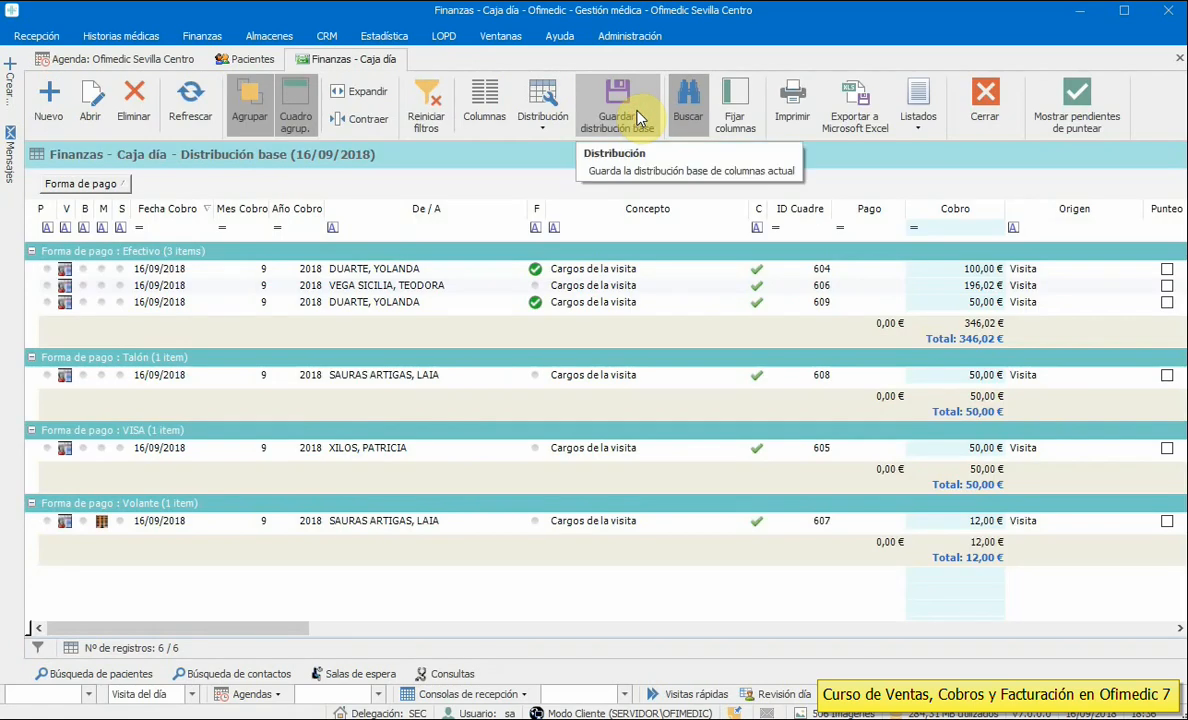
click(988, 97)
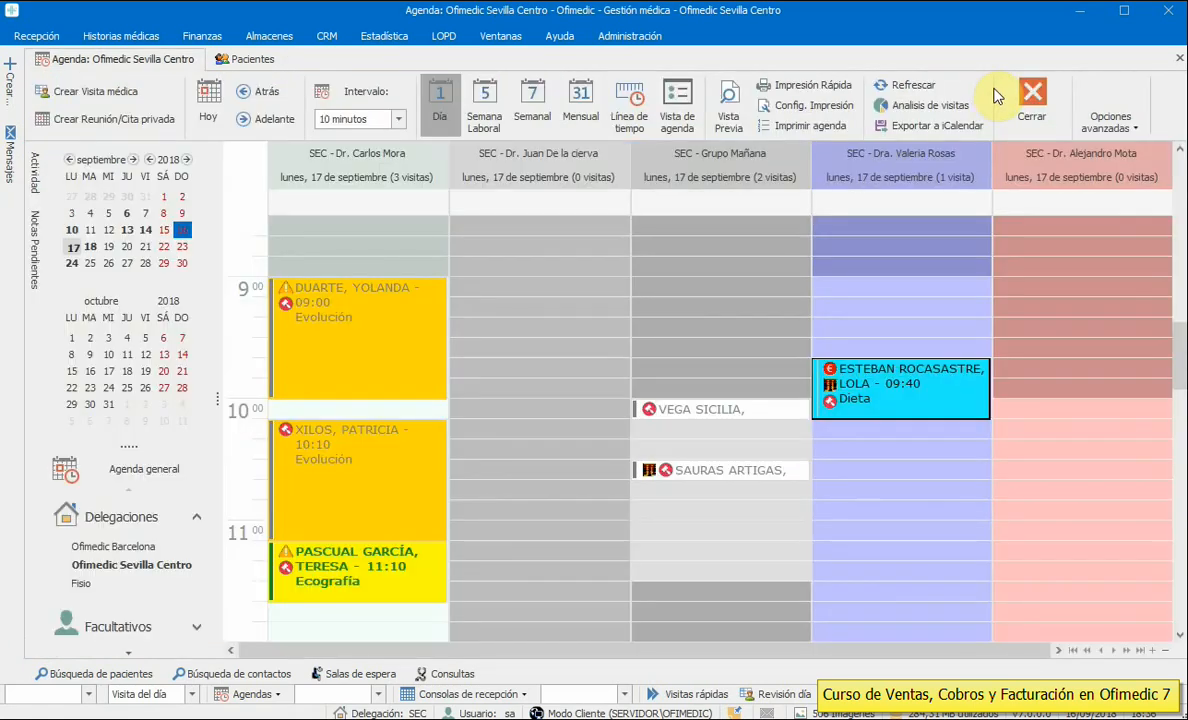
- Open the Ventas sales list from 01/01/2018 with no end date
click(203, 36)
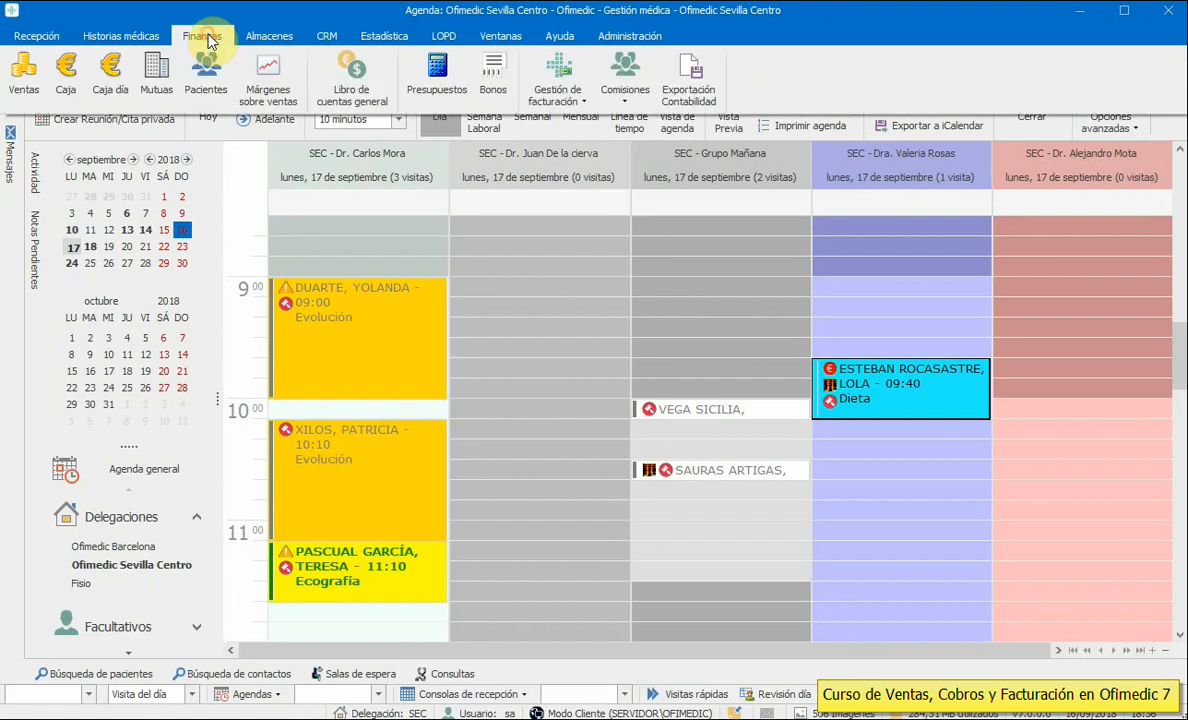
click(17, 93)
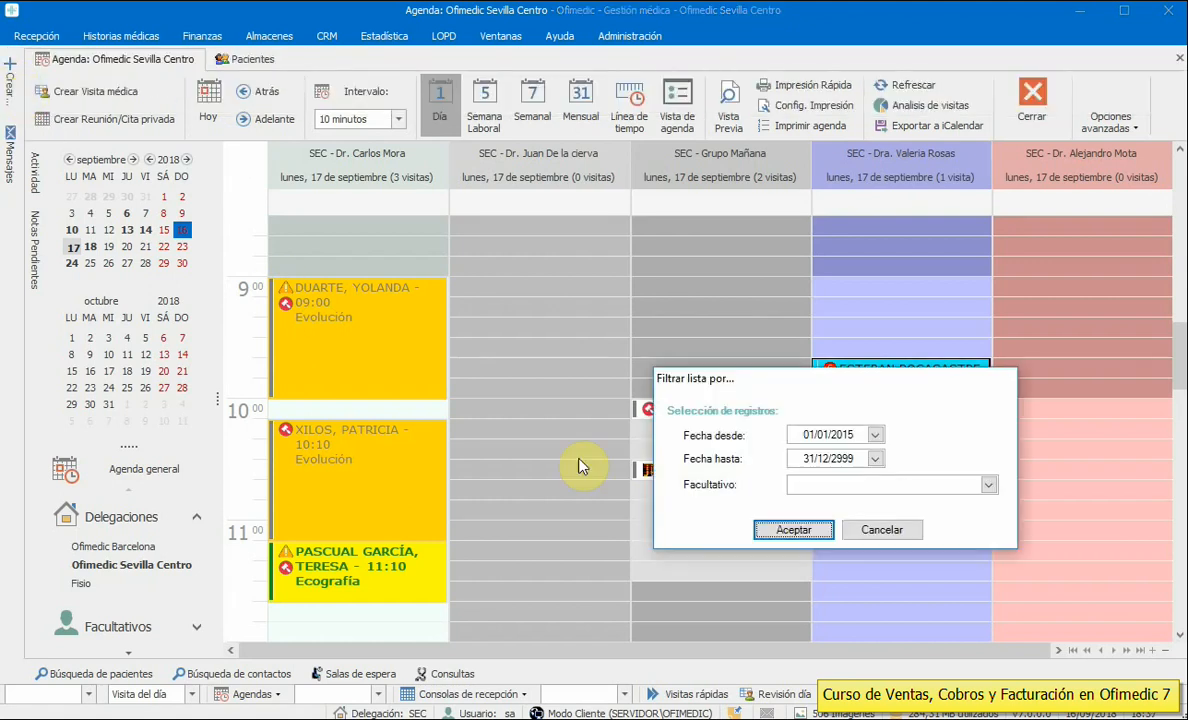
drag(843, 435, 872, 437)
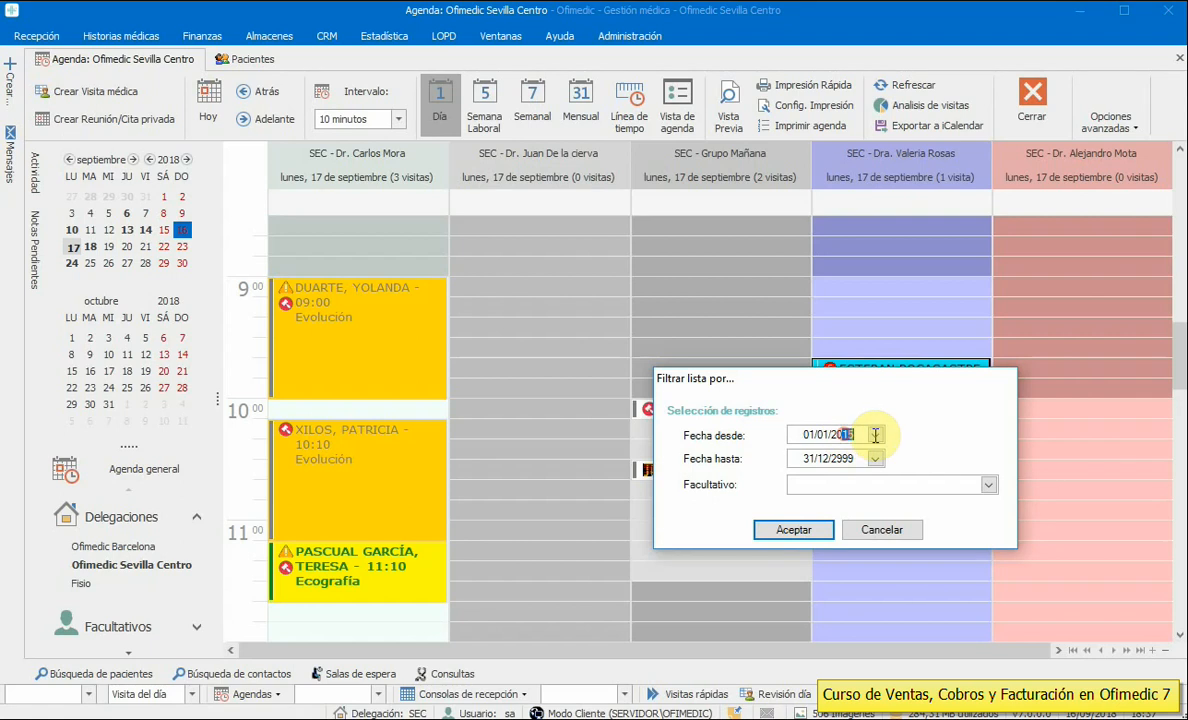
key(Return)
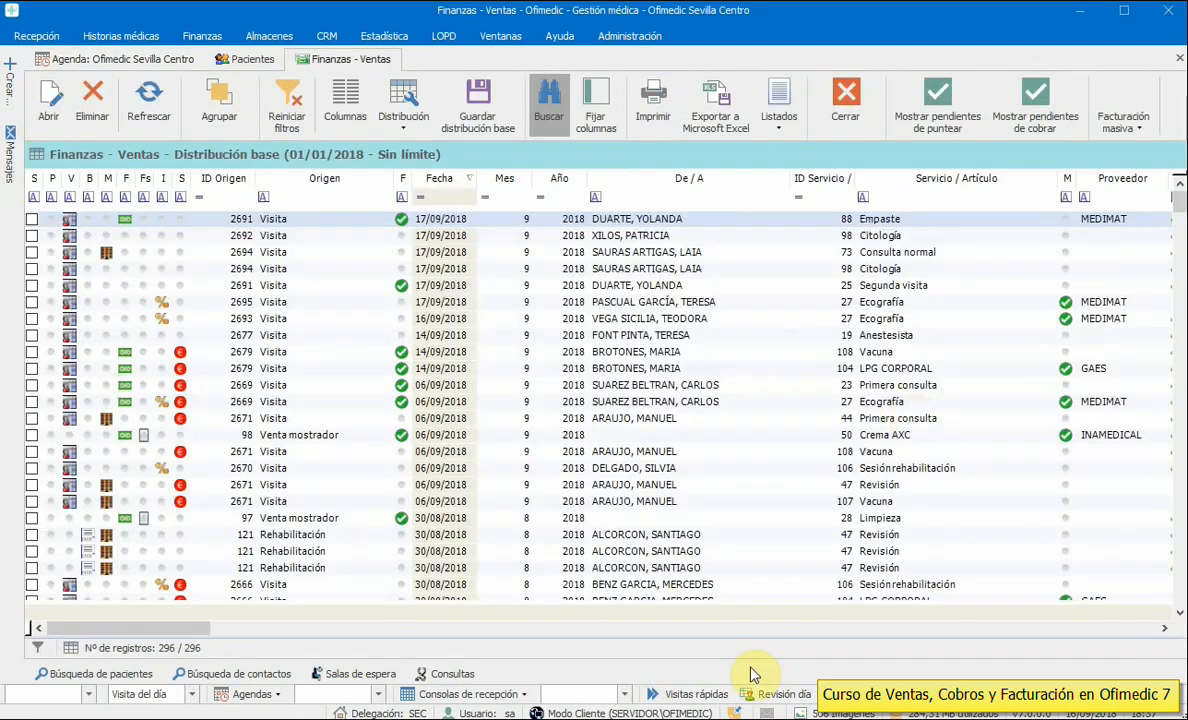
- Move ID Cuadre and Proveedor after Previsión, and Previsión next to Forma de pago
drag(188, 630, 333, 627)
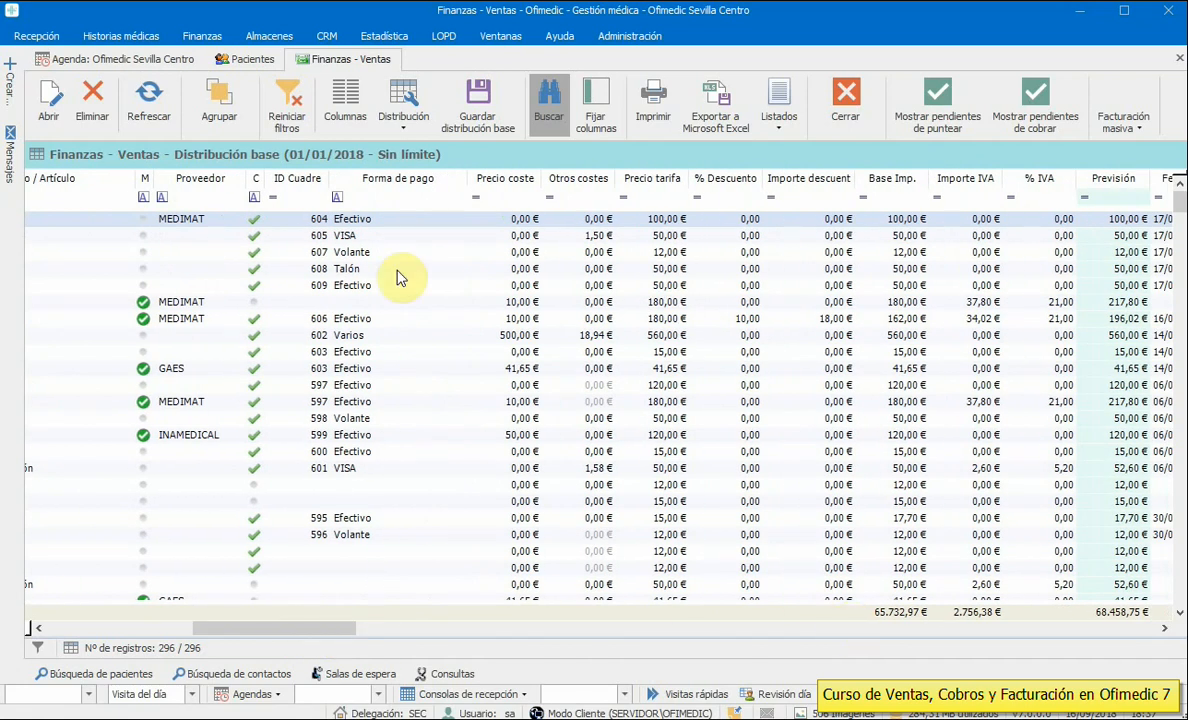
drag(285, 185, 1130, 180)
drag(195, 193, 1079, 185)
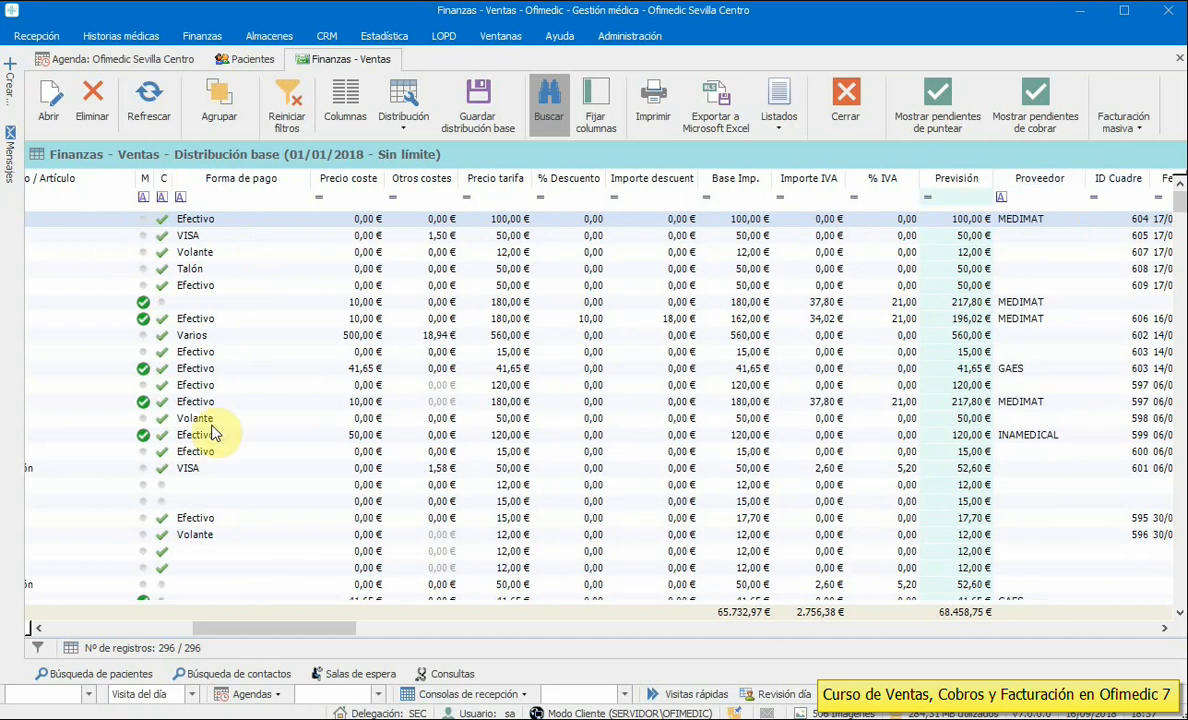
mouse_move(292, 628)
mouse_down()
mouse_move(200, 627)
mouse_move(307, 628)
mouse_up()
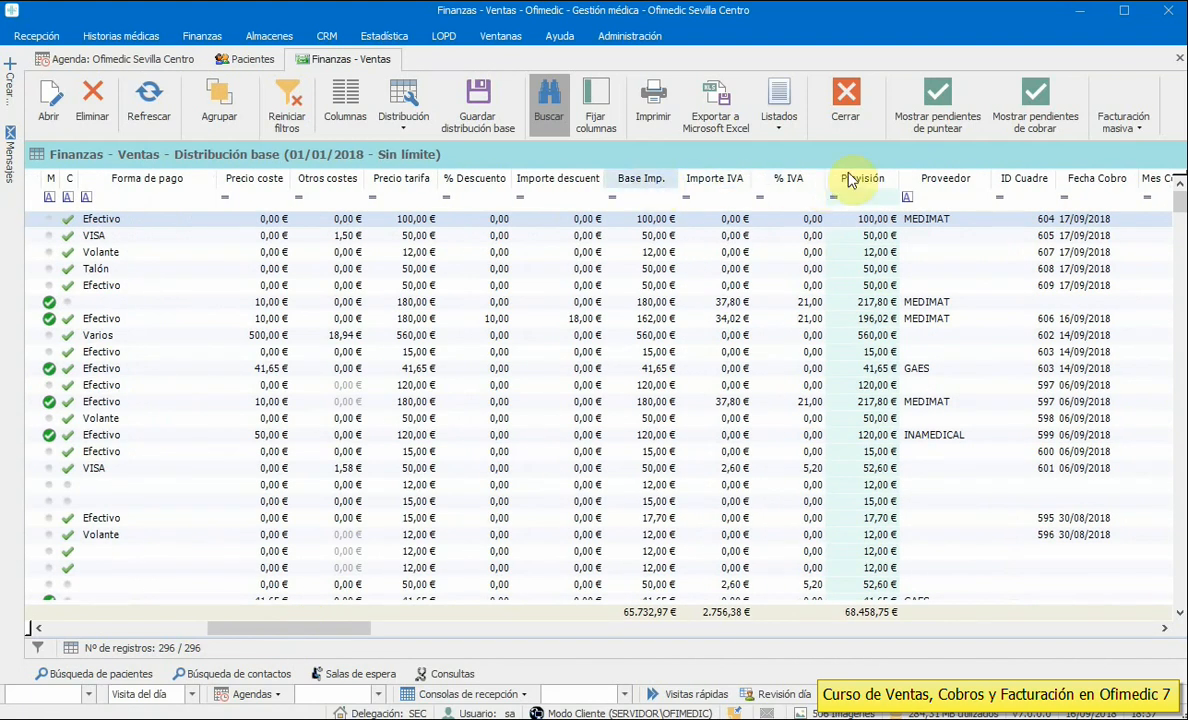
drag(845, 180, 217, 185)
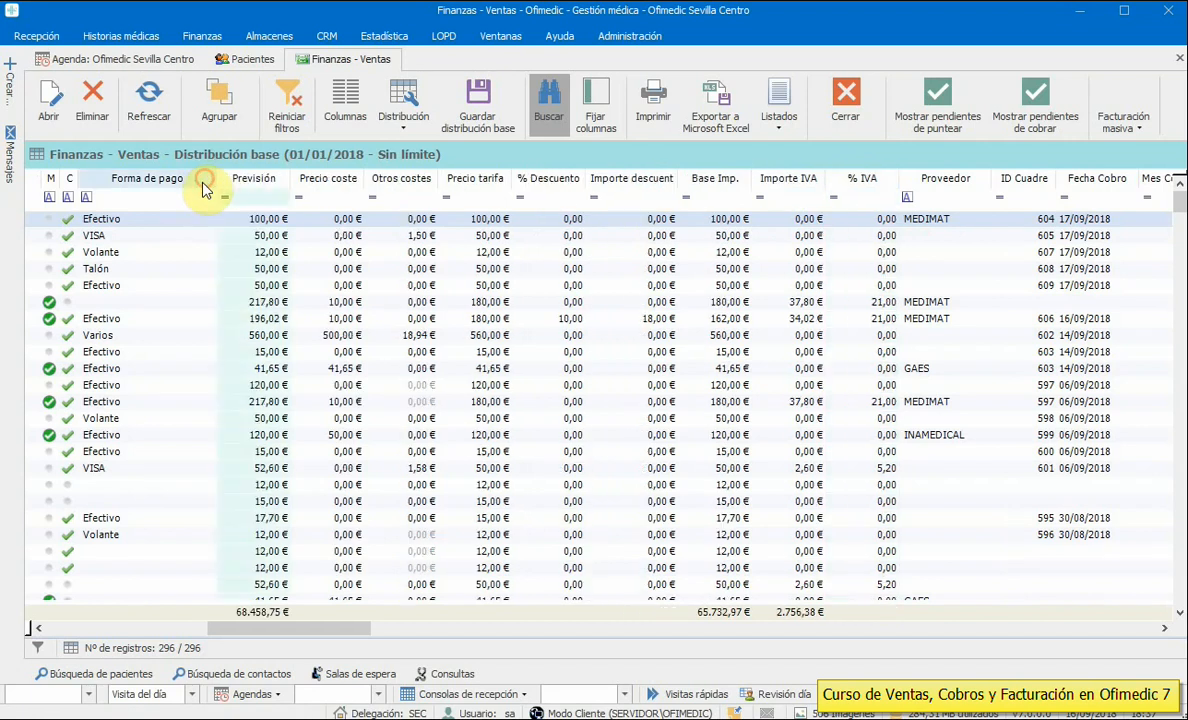
drag(339, 628, 202, 628)
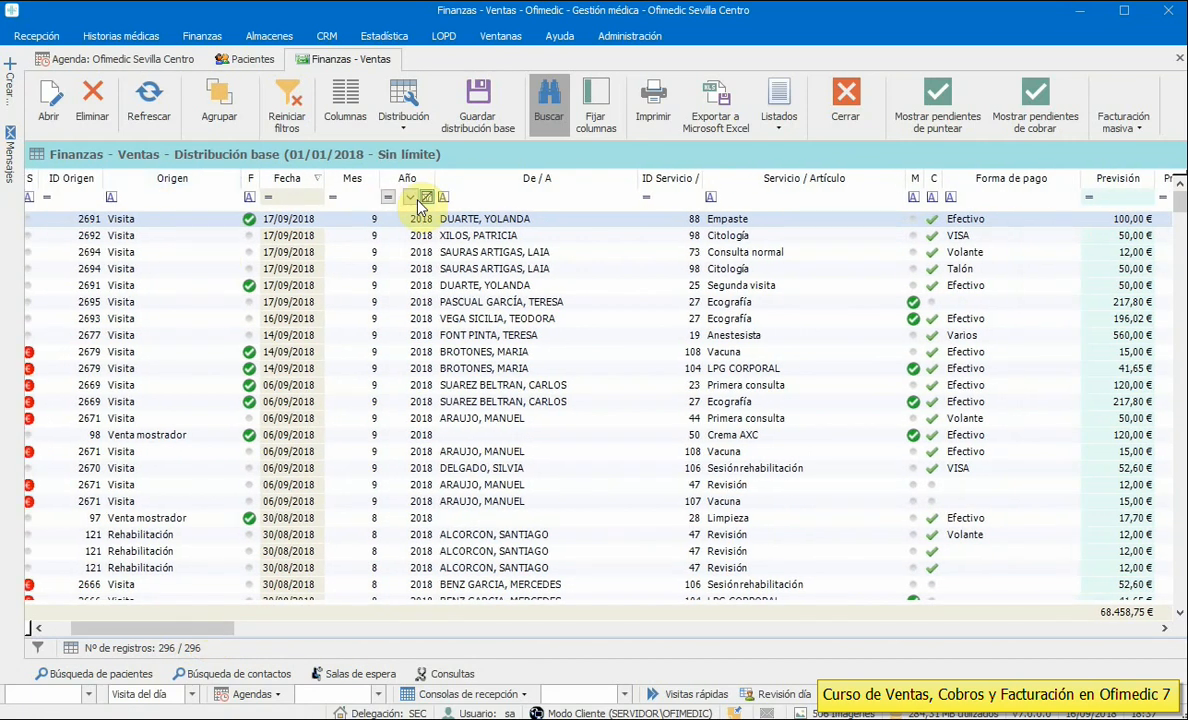
- Move ID Servicio after Base Imp. and narrow the Servicio / Artículo and Forma de pago columns
mouse_move(352, 180)
mouse_down()
mouse_move(353, 202)
mouse_move(1159, 199)
mouse_move(344, 178)
mouse_up()
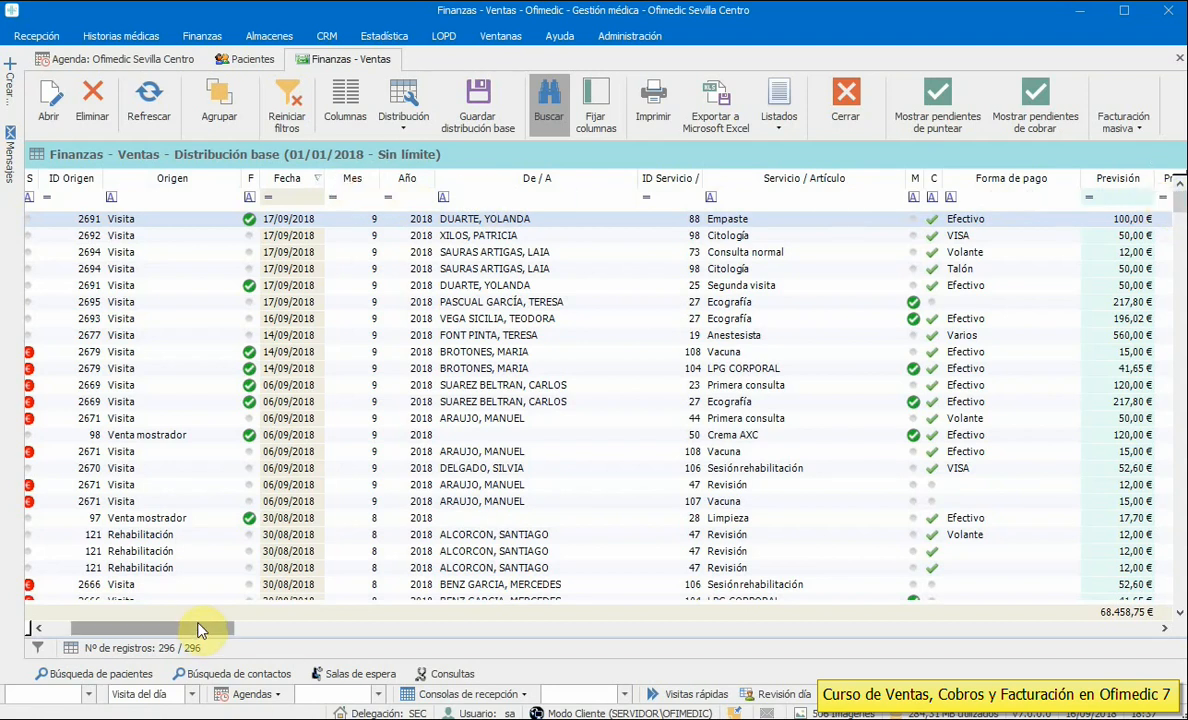
drag(198, 630, 288, 636)
drag(178, 180, 1130, 190)
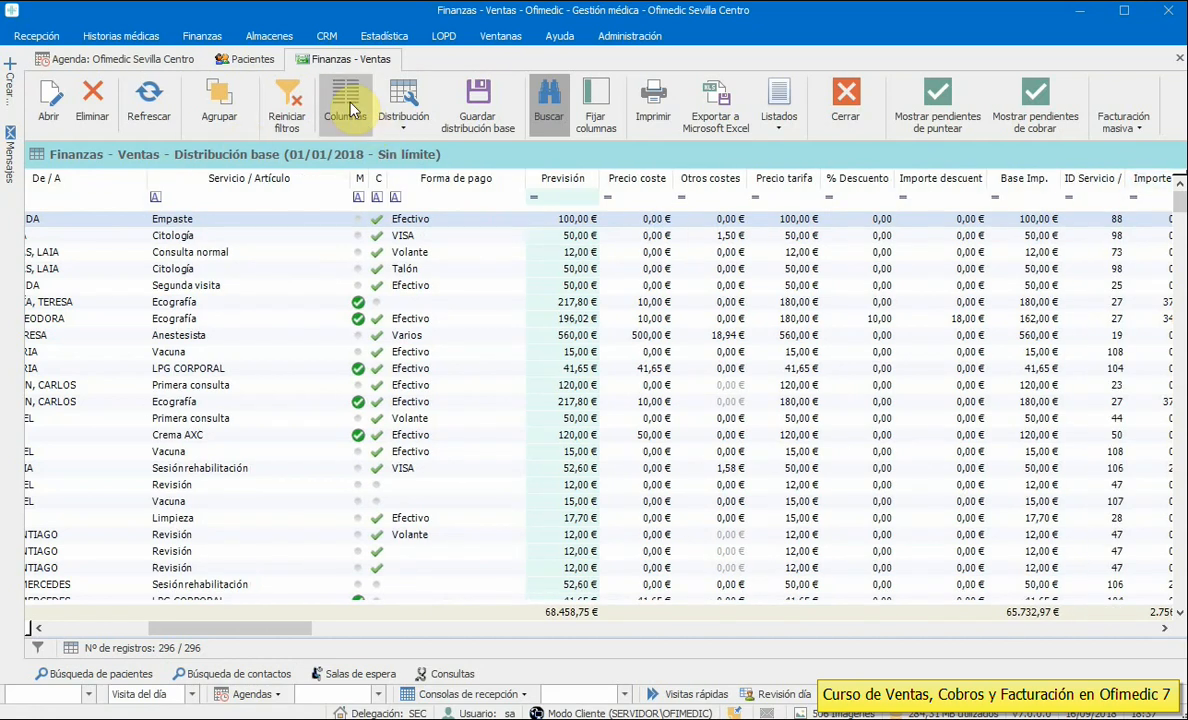
drag(347, 178, 265, 180)
drag(440, 178, 388, 178)
drag(278, 634, 128, 625)
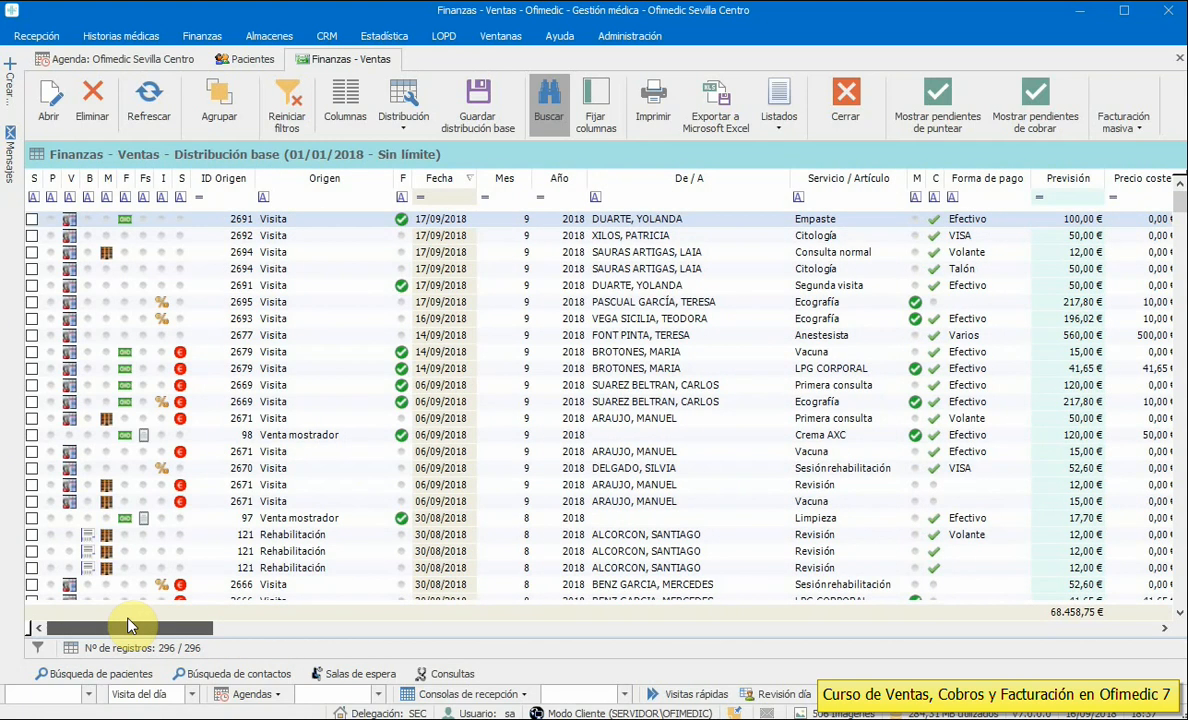
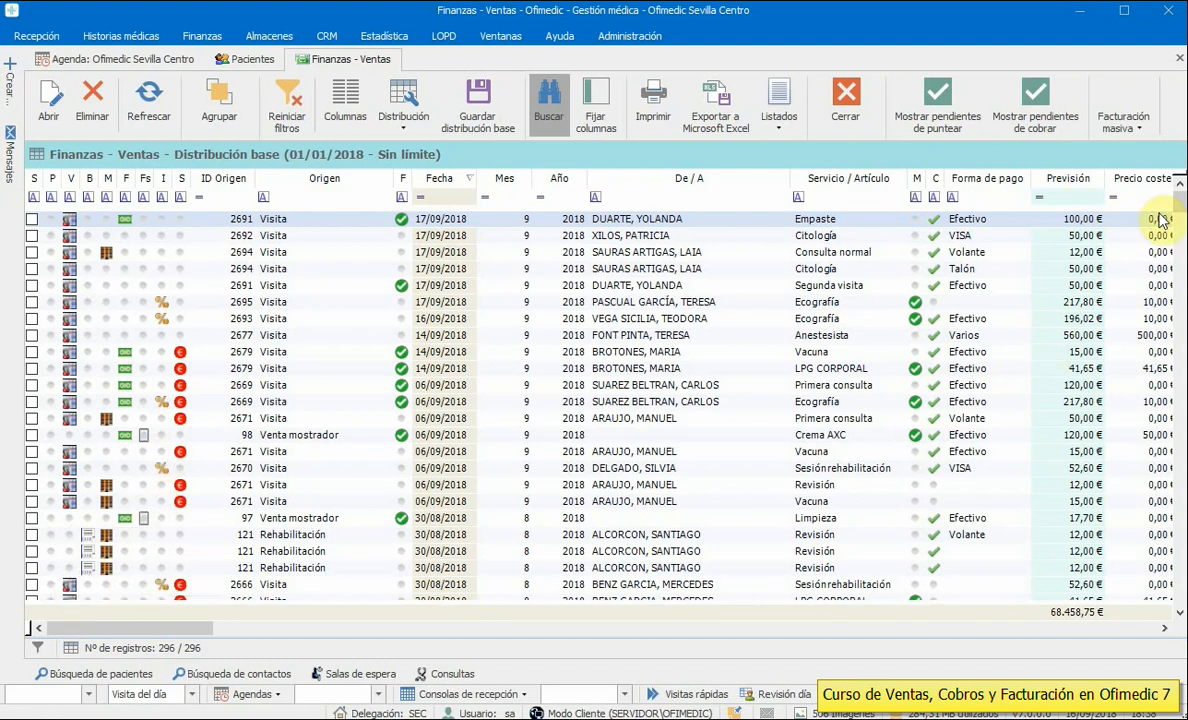
- Filter Tarifa / Compañía to Tarifa general Consulta, then clear that filter
mouse_move(1179, 206)
mouse_down()
mouse_move(1180, 247)
mouse_move(1179, 185)
mouse_up()
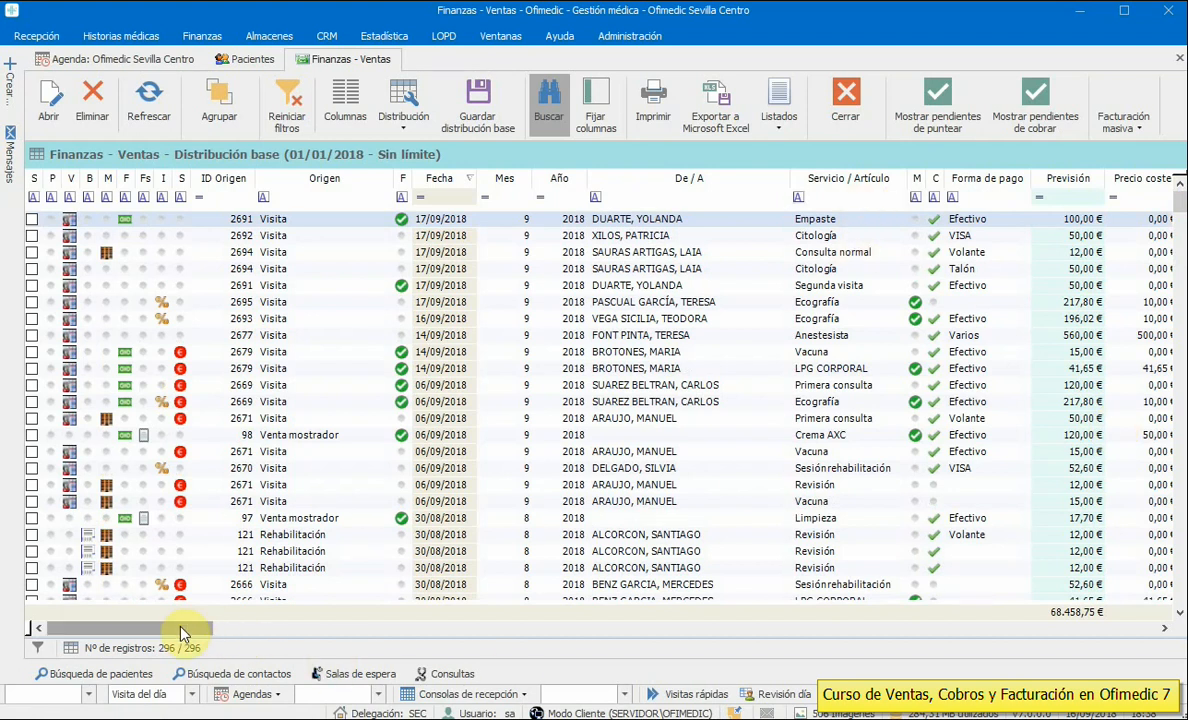
drag(186, 630, 596, 683)
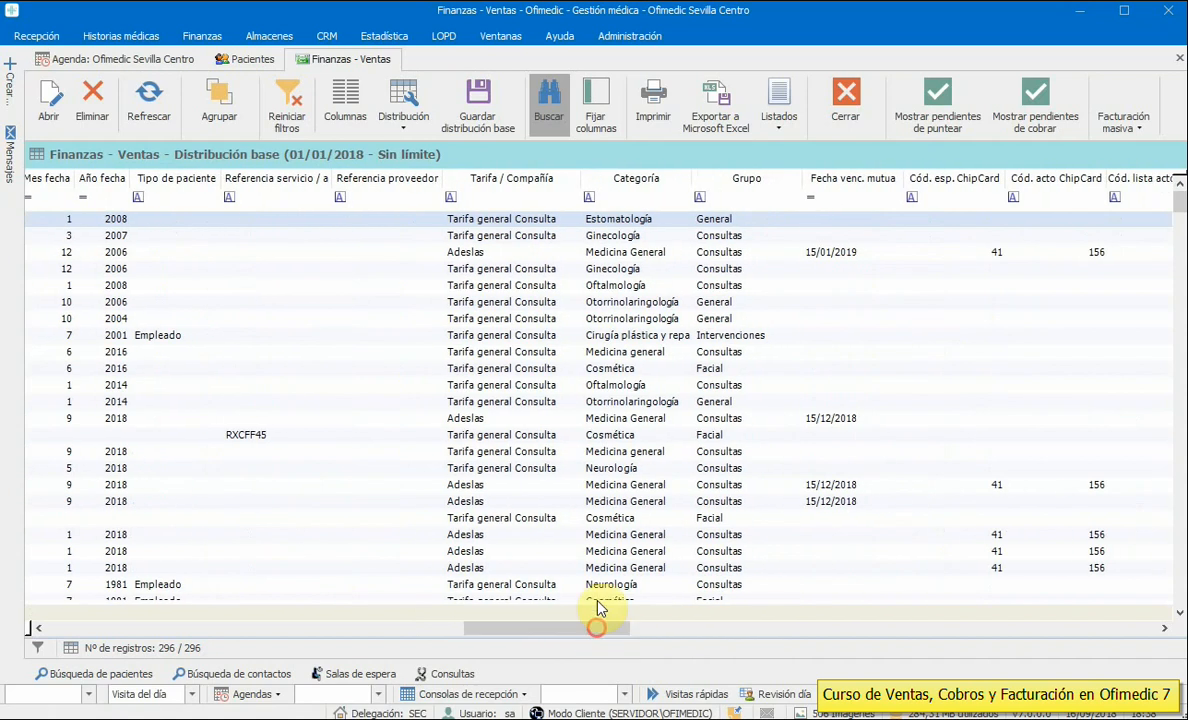
click(557, 198)
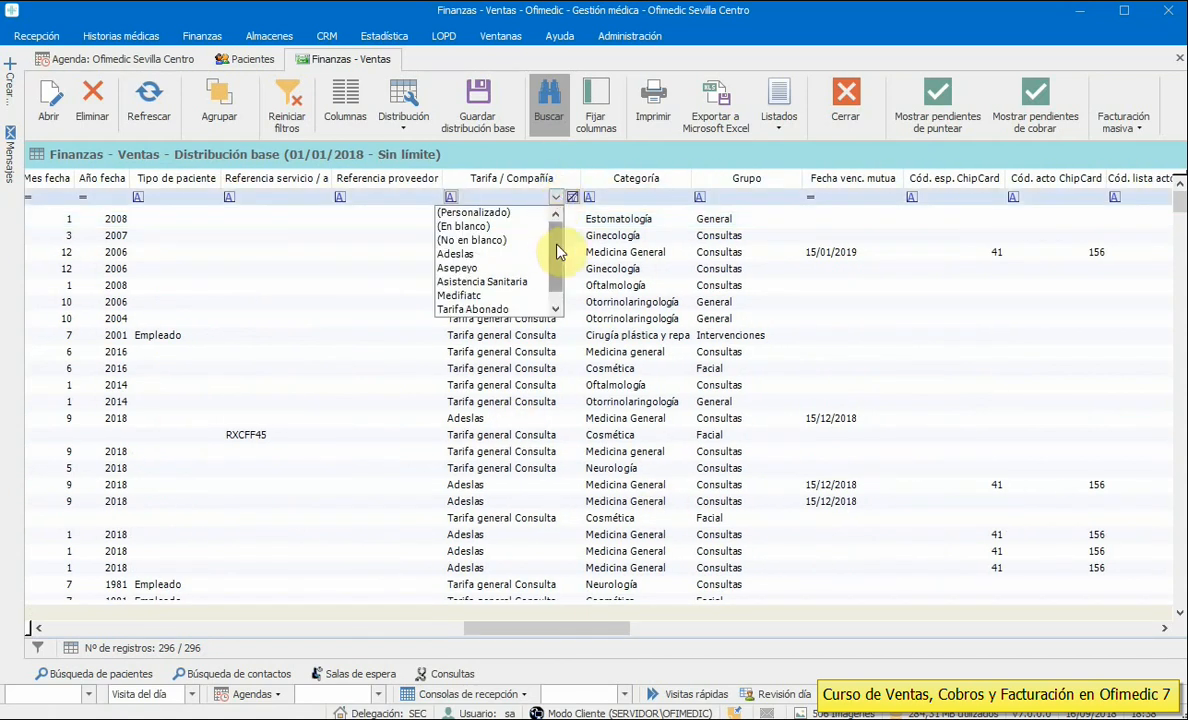
scroll(557, 252, down, 1)
click(487, 310)
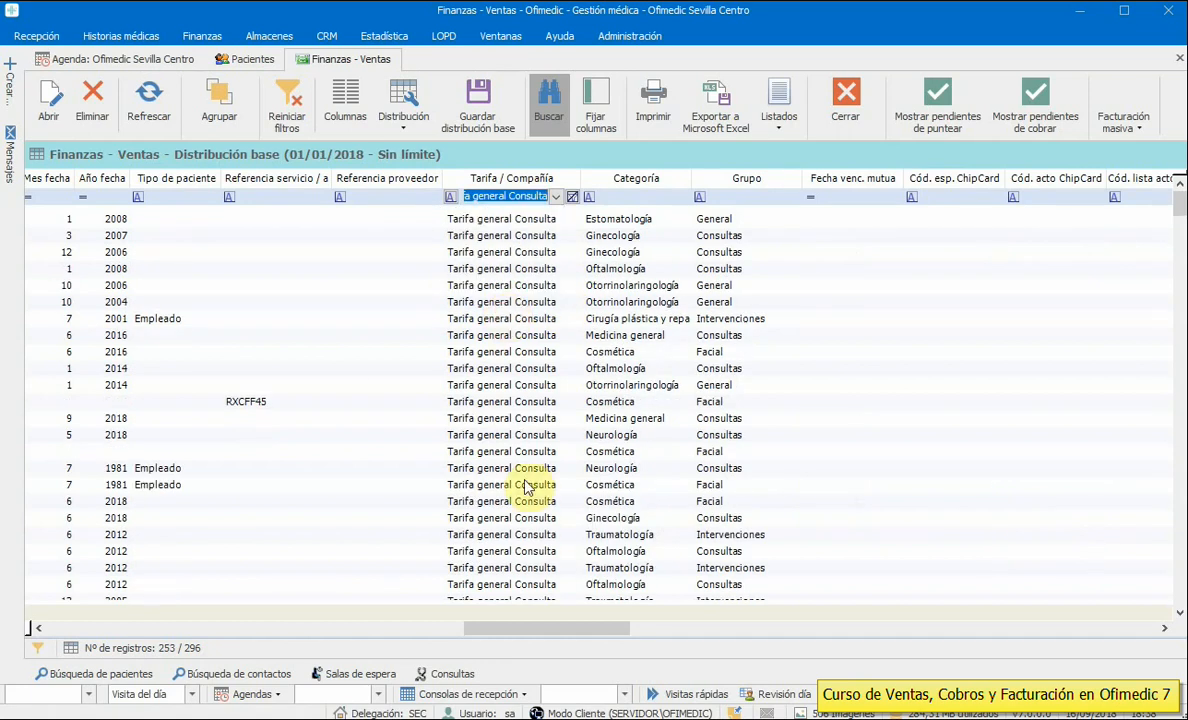
mouse_move(549, 630)
mouse_down()
mouse_move(311, 648)
mouse_move(392, 628)
mouse_move(549, 628)
mouse_up()
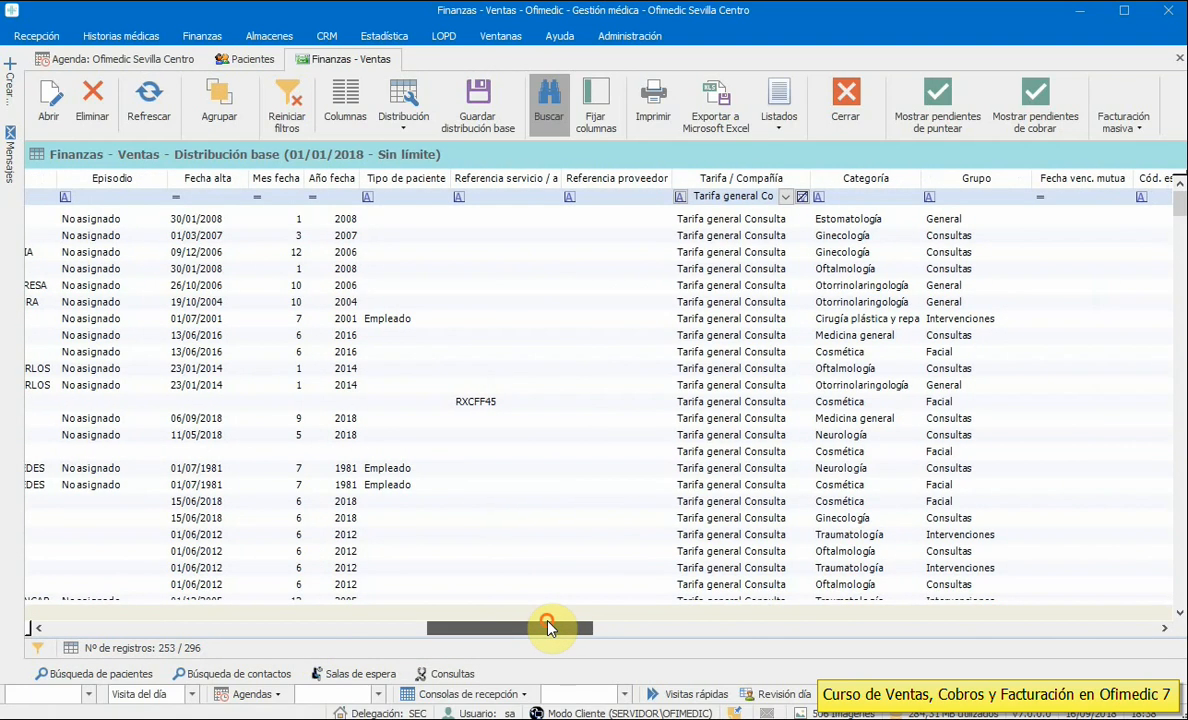
click(802, 196)
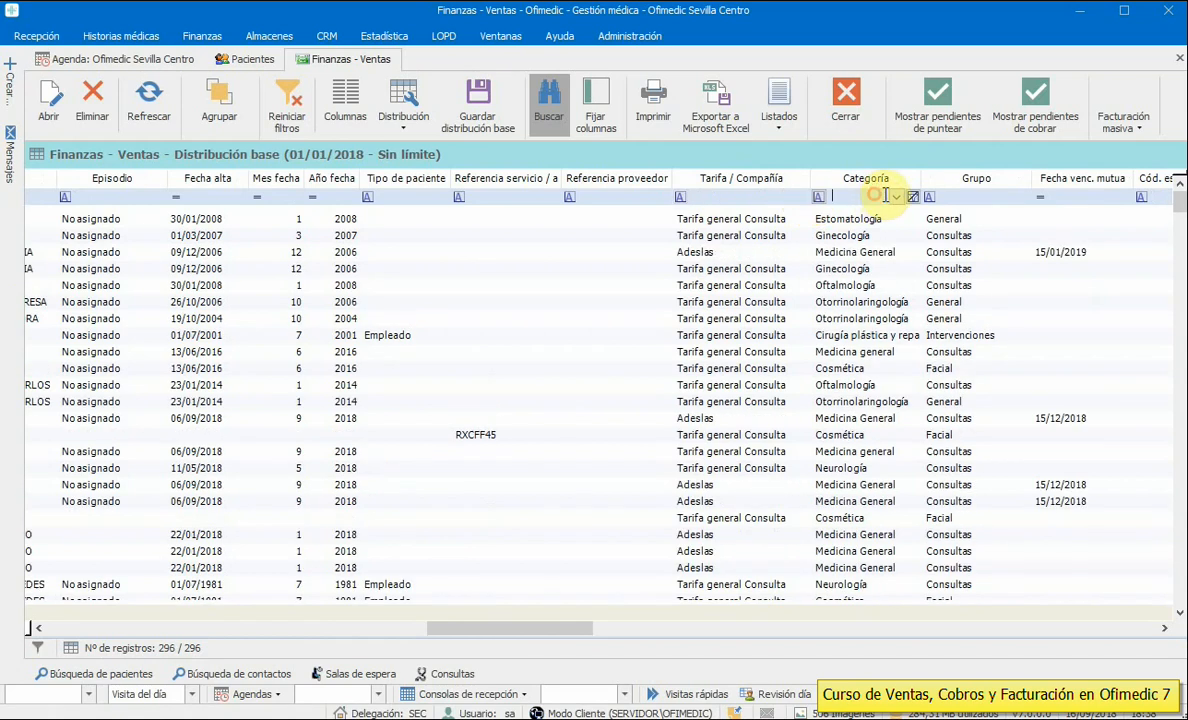
- Filter Categoría to Dermatología and turn on the group-by bar
click(896, 196)
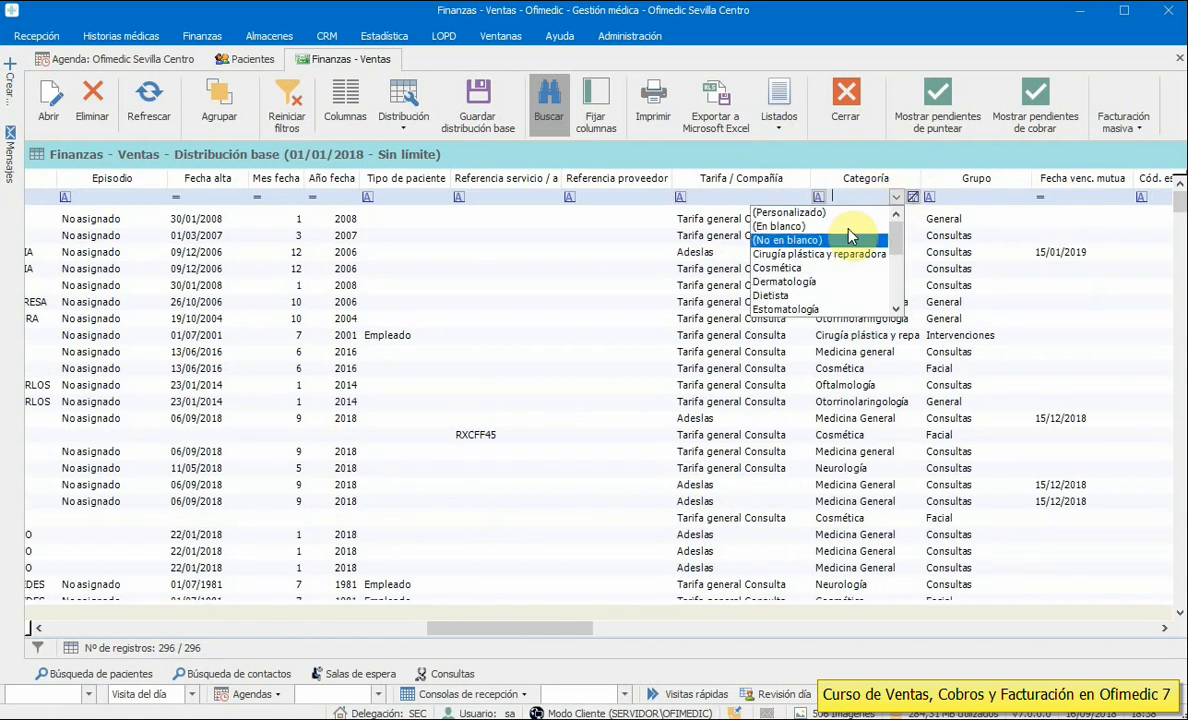
click(806, 283)
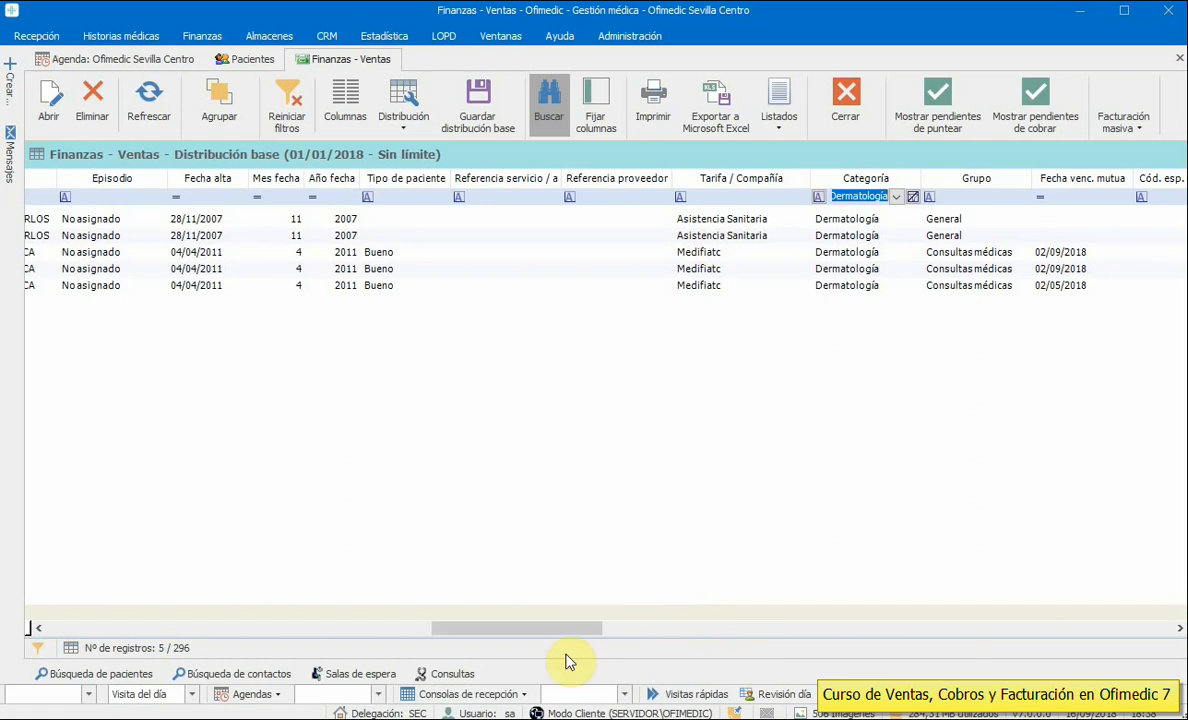
click(212, 105)
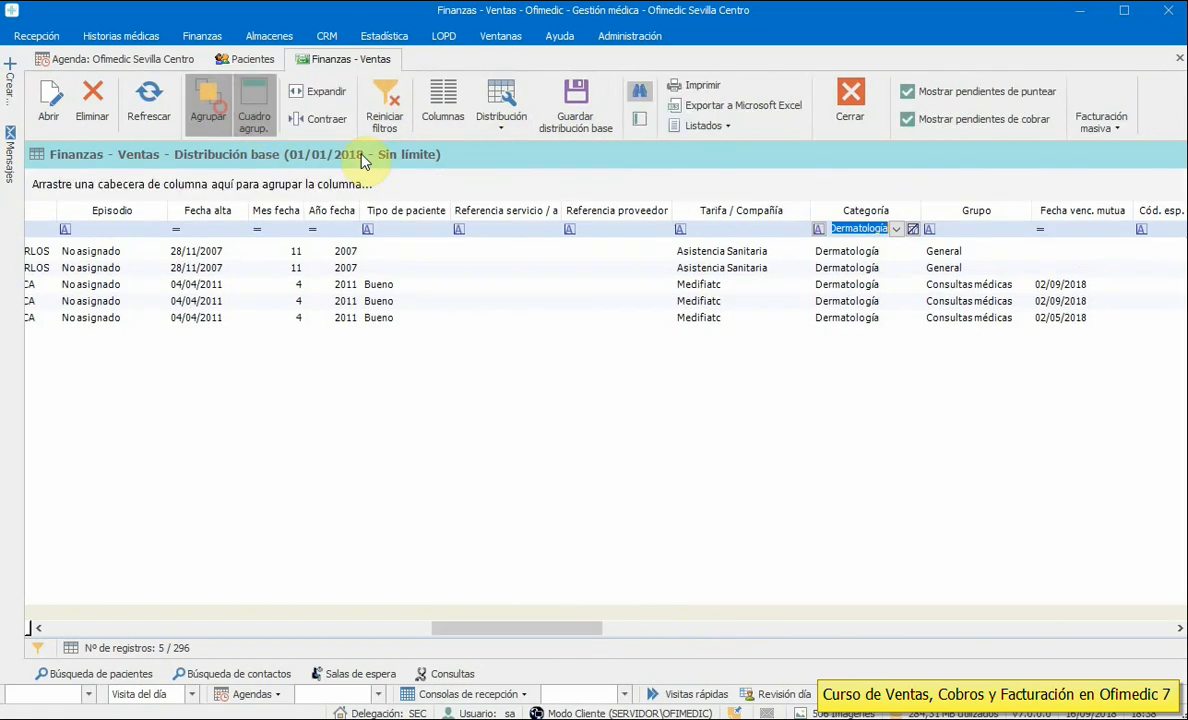
- Group the five Dermatología sales by Tarifa / Compañía, review the groups, then remove grouping
drag(711, 210, 263, 190)
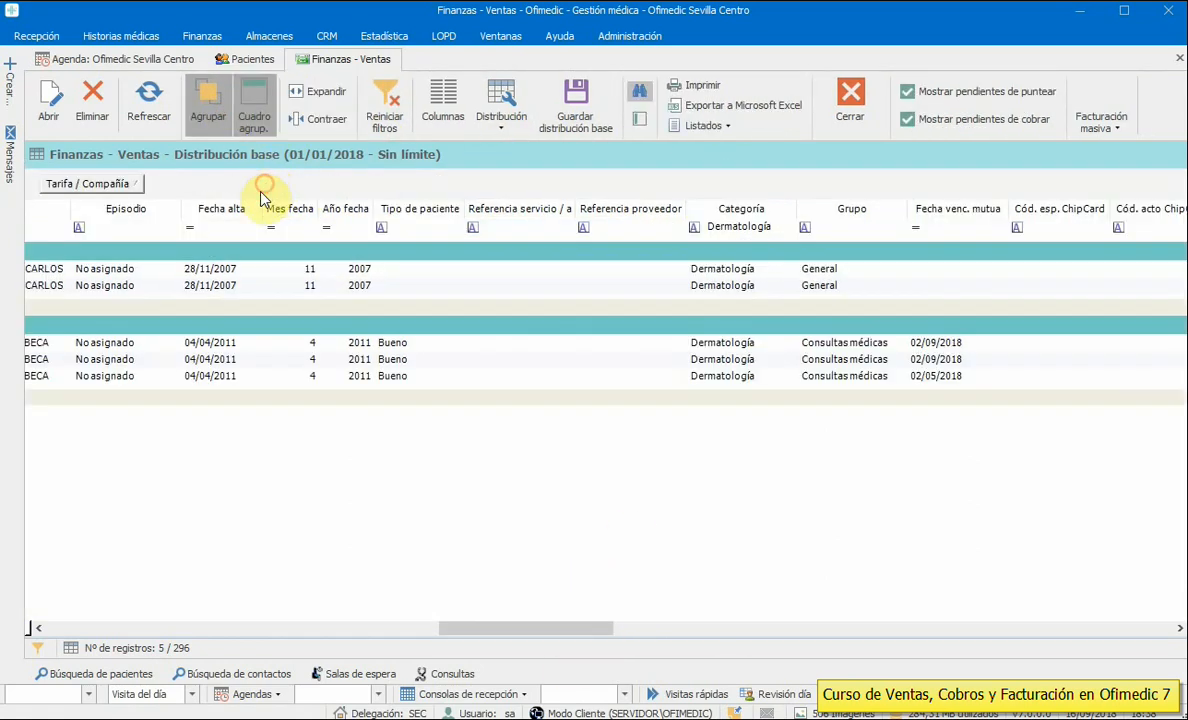
drag(515, 628, 159, 624)
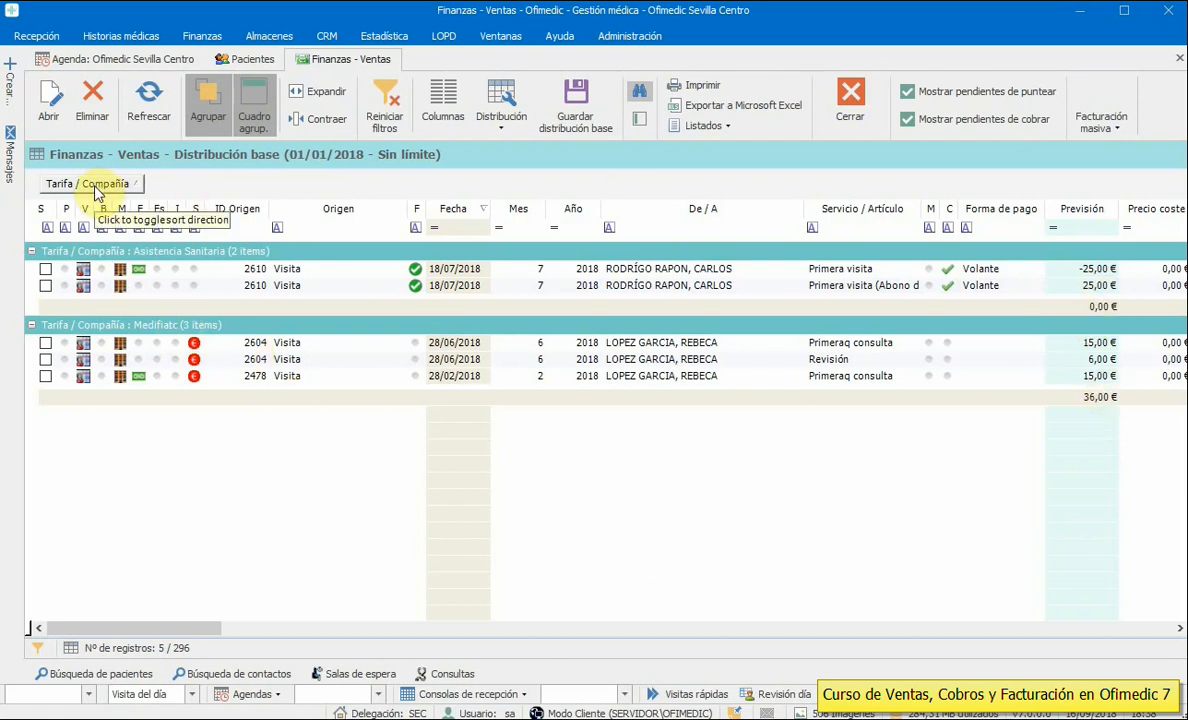
click(207, 108)
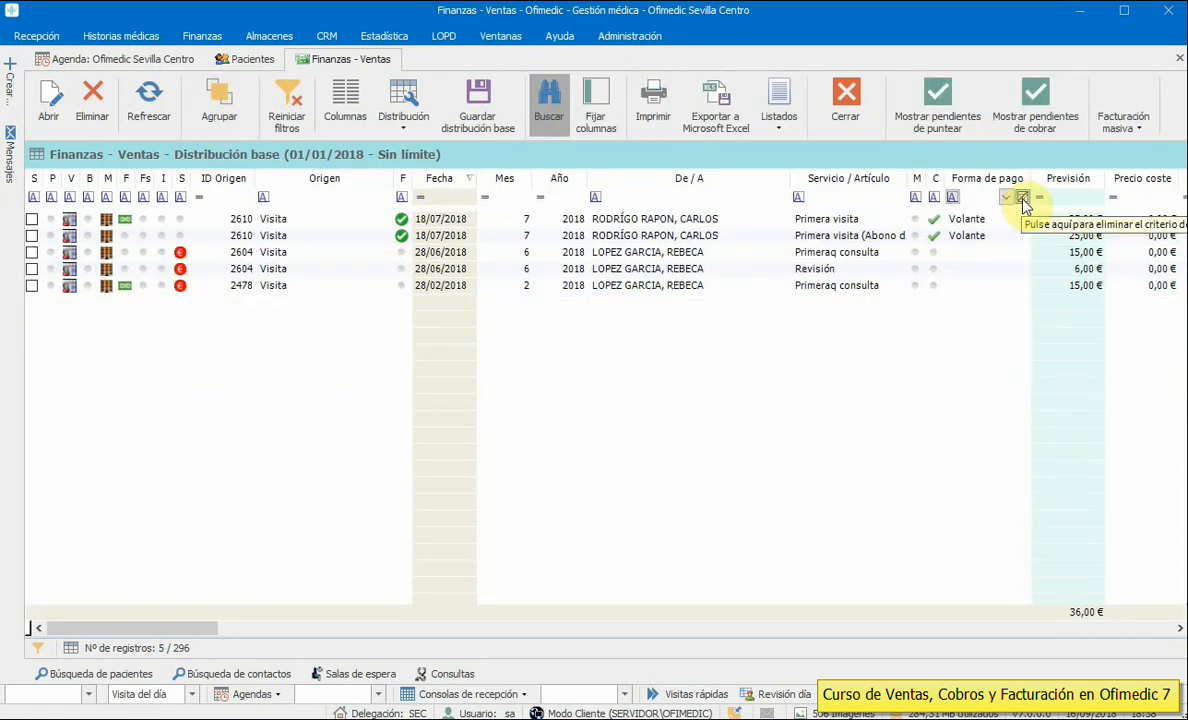
- Clear the Dermatología filter, filter Facultativo to one practitioner, then reset all filters
drag(172, 628, 590, 625)
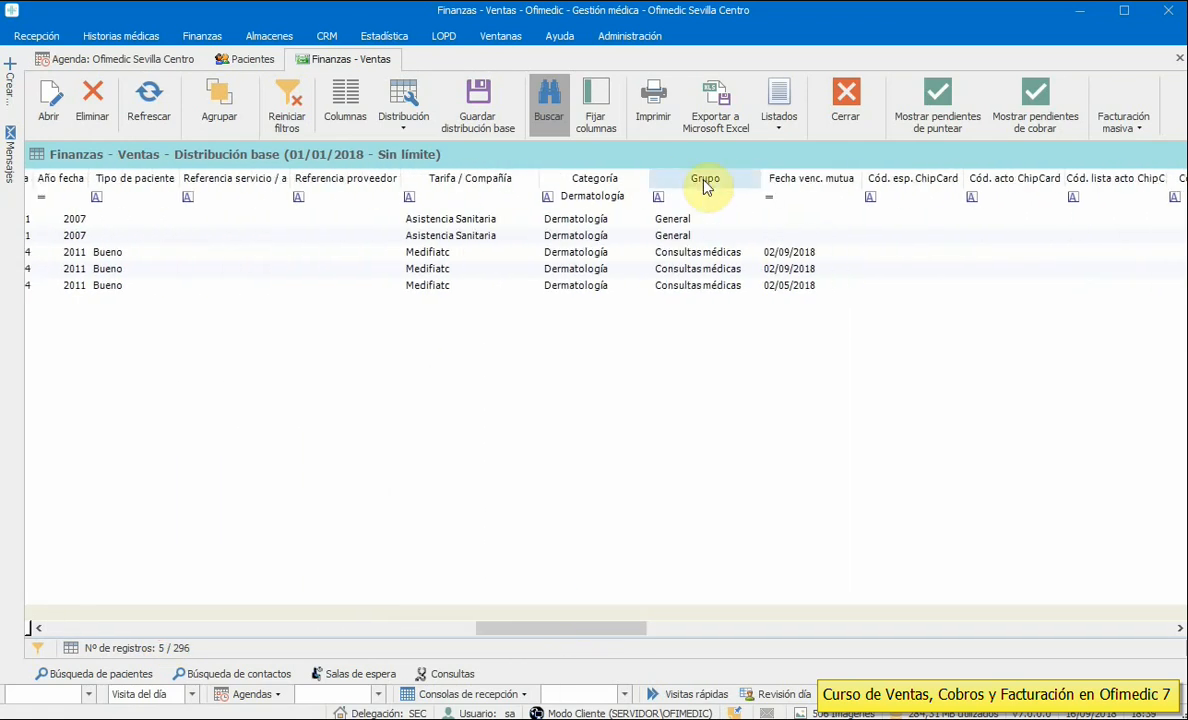
click(641, 197)
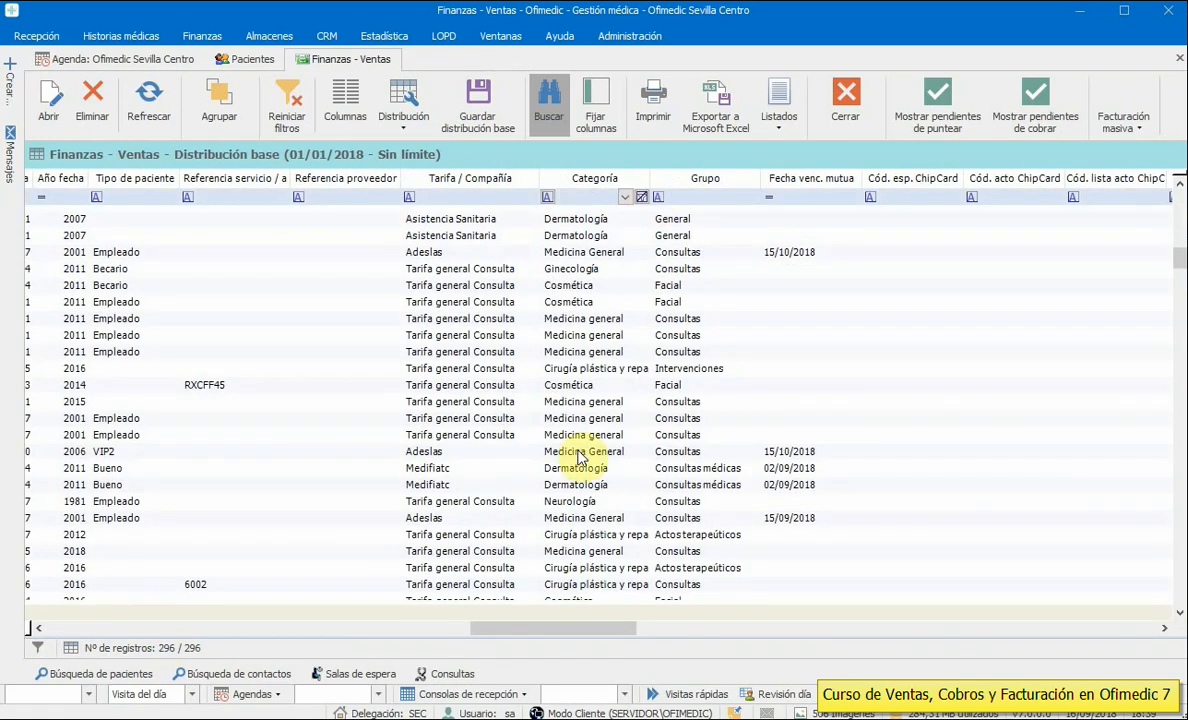
drag(607, 634, 782, 644)
click(770, 199)
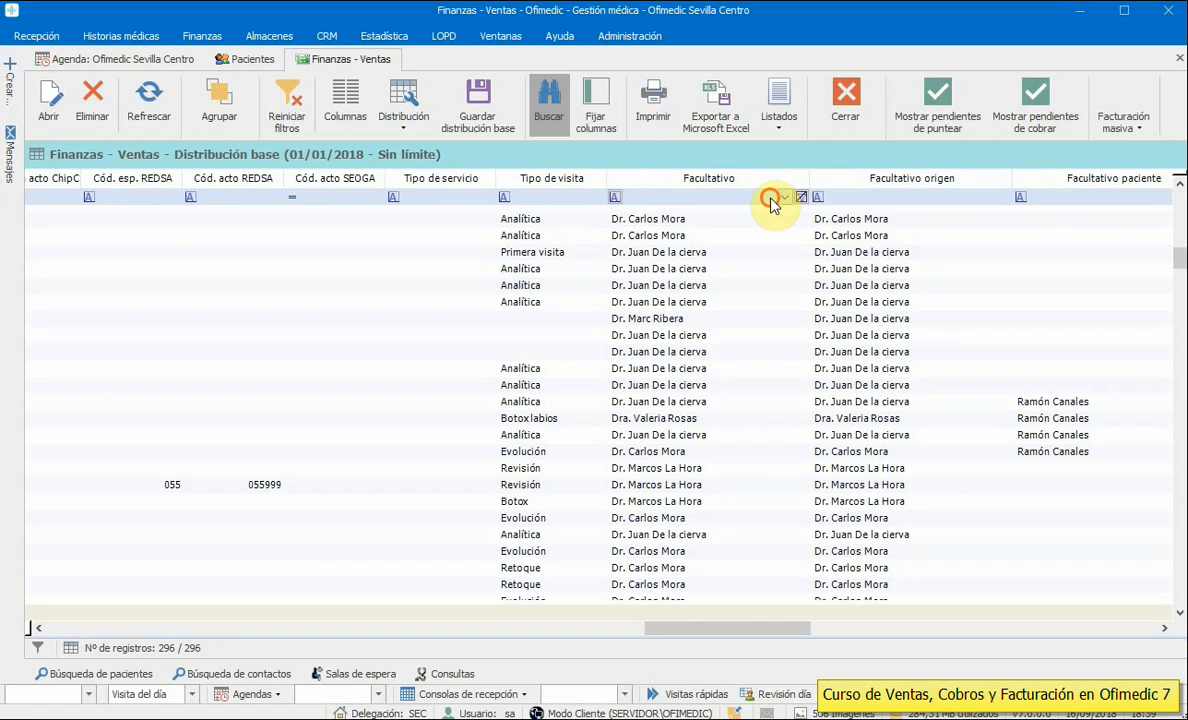
click(784, 198)
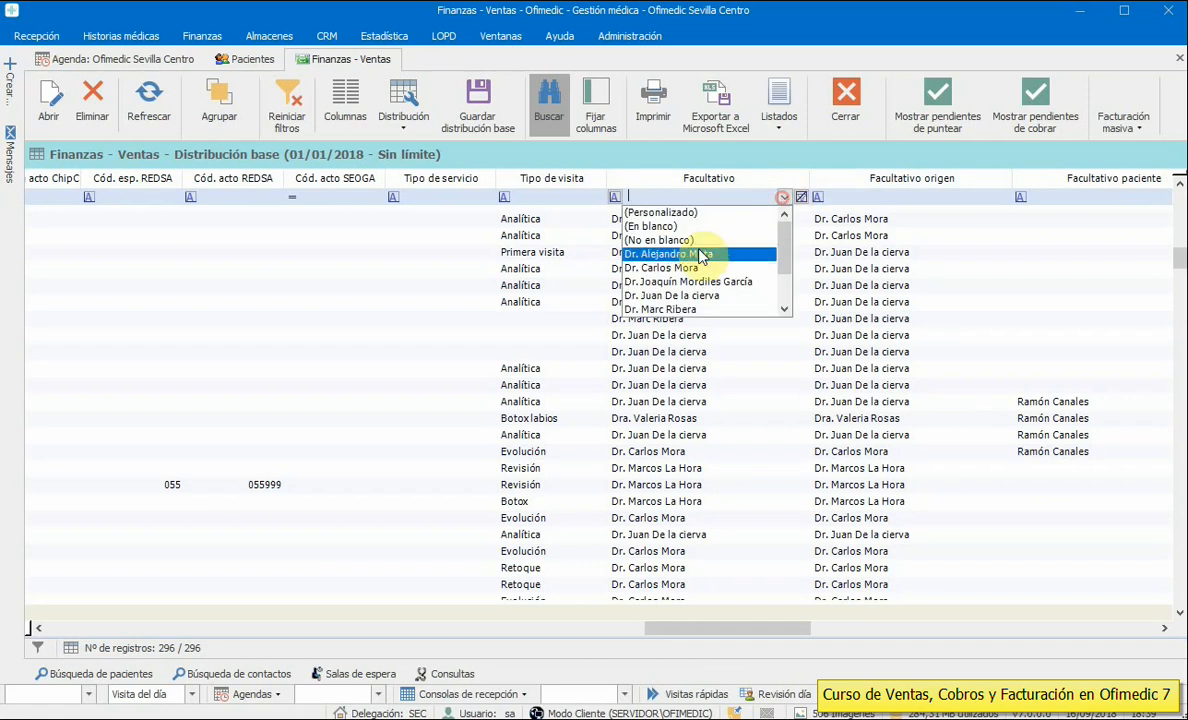
click(645, 268)
drag(745, 633, 380, 630)
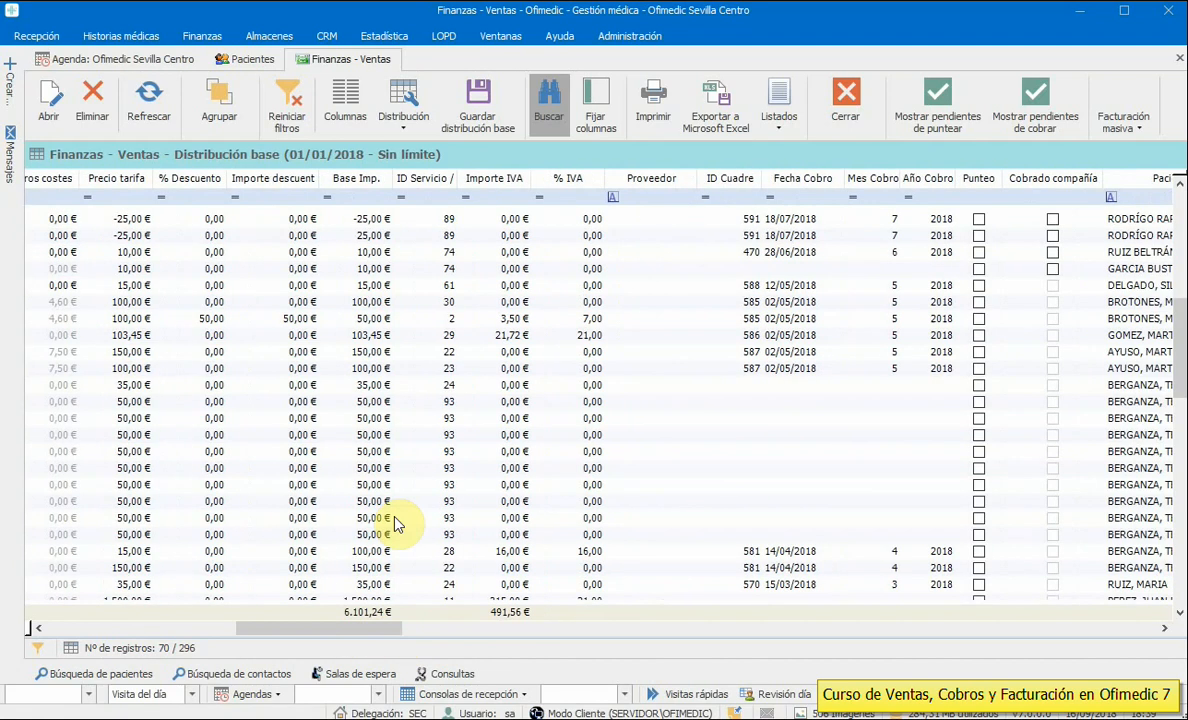
click(280, 120)
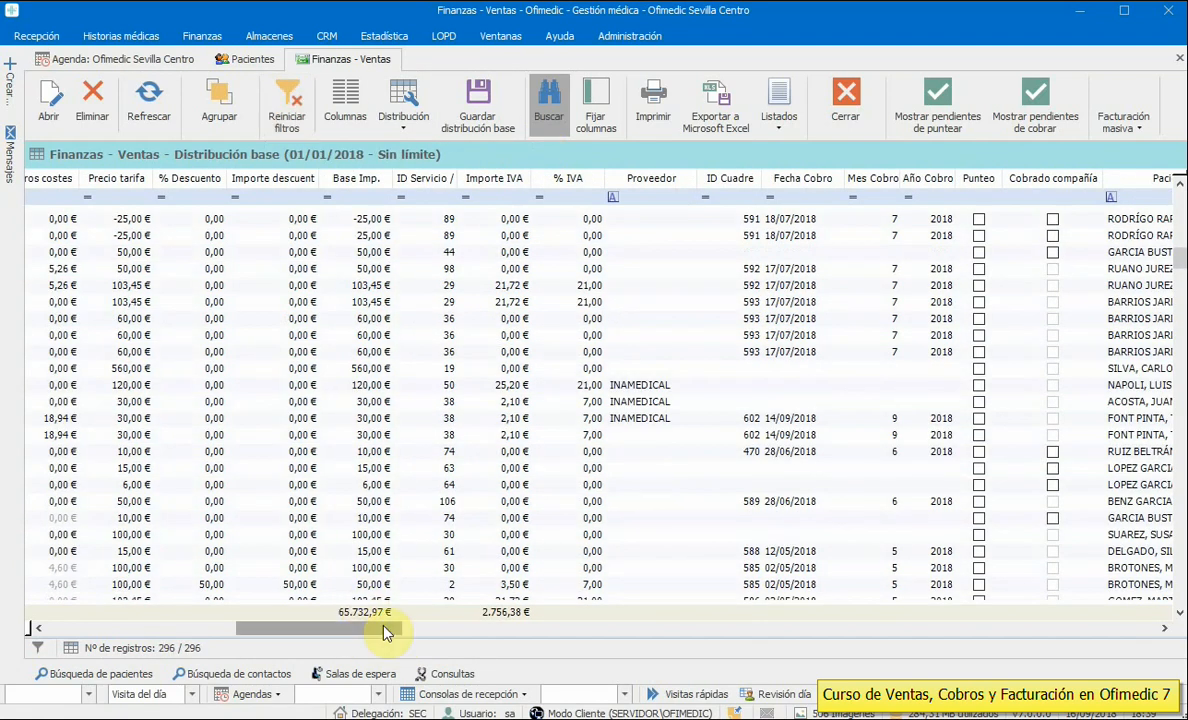
- Filter Origen to LPG CORPORAL, clear it, and sort the sales by Origen
drag(388, 632, 165, 627)
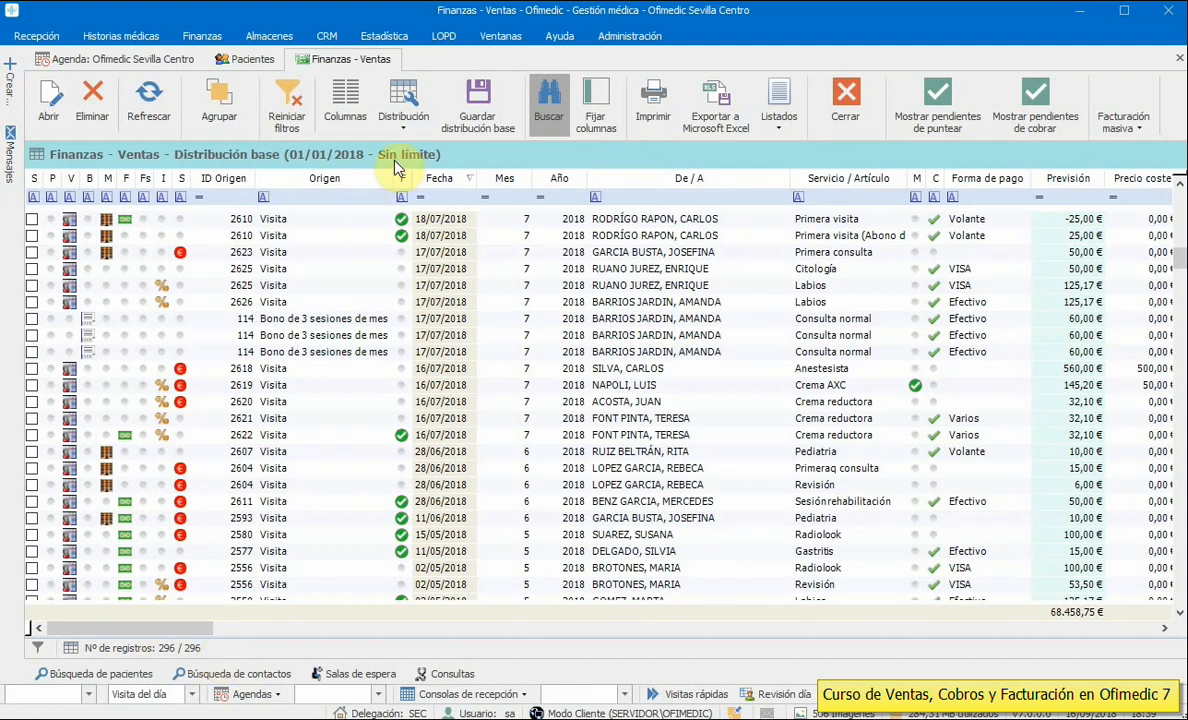
click(326, 198)
click(369, 198)
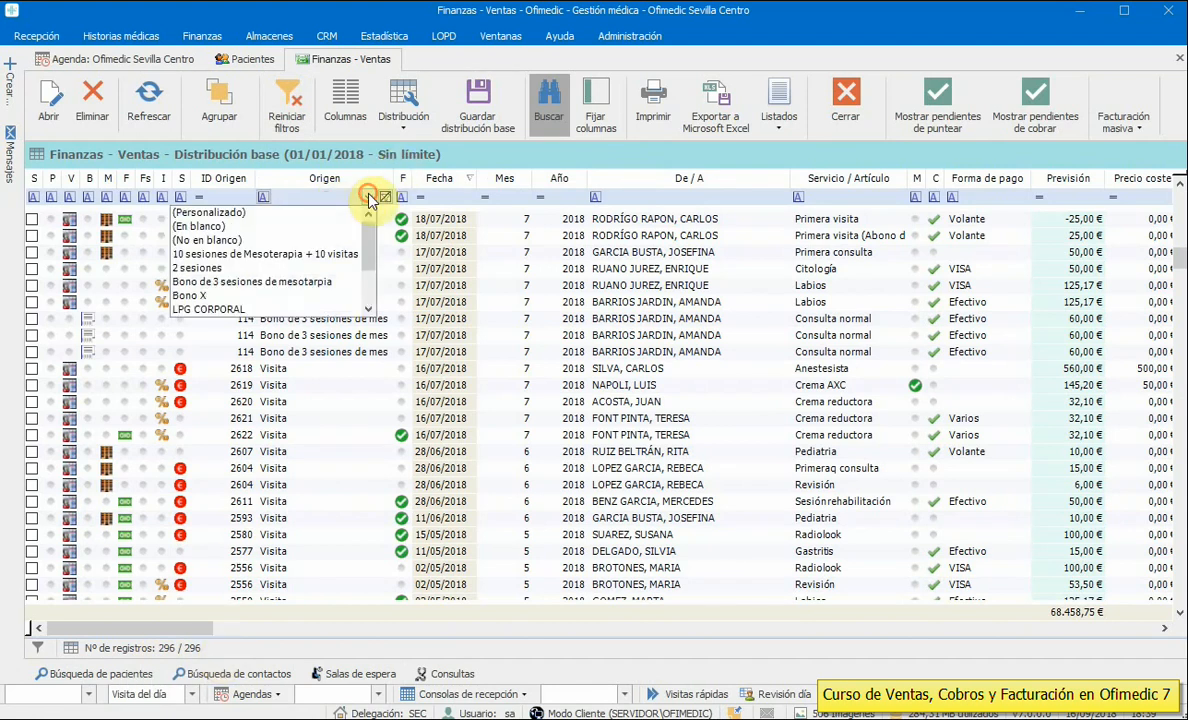
click(238, 309)
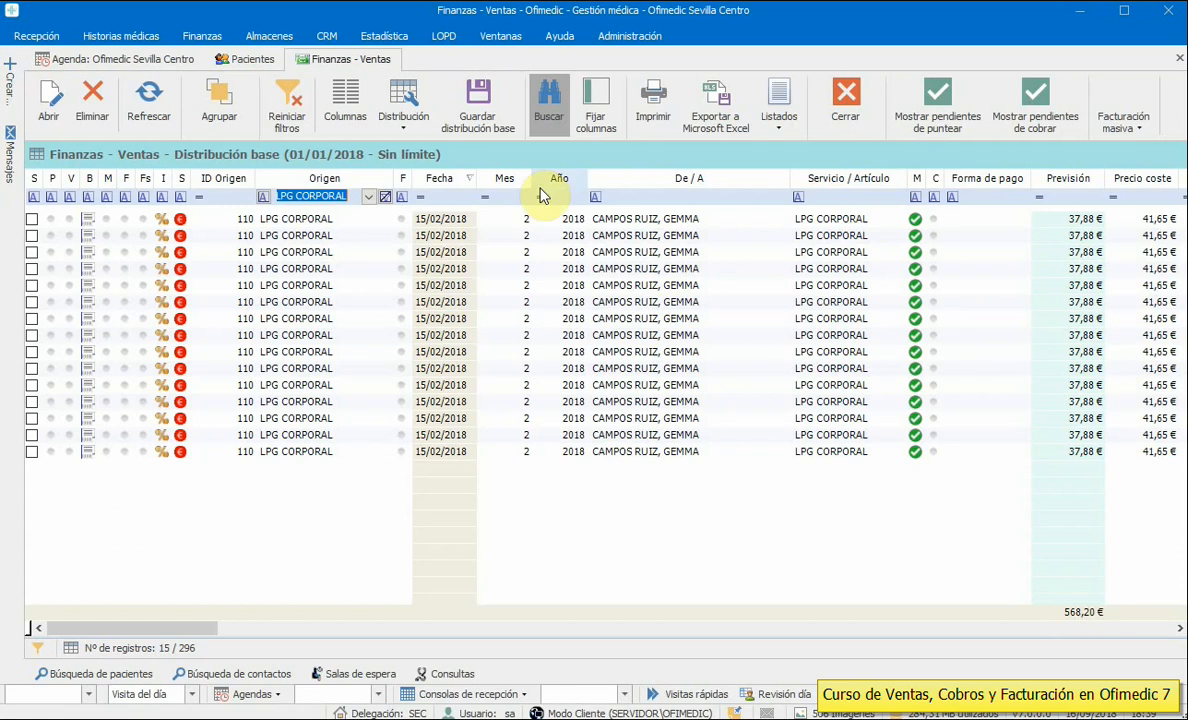
click(385, 197)
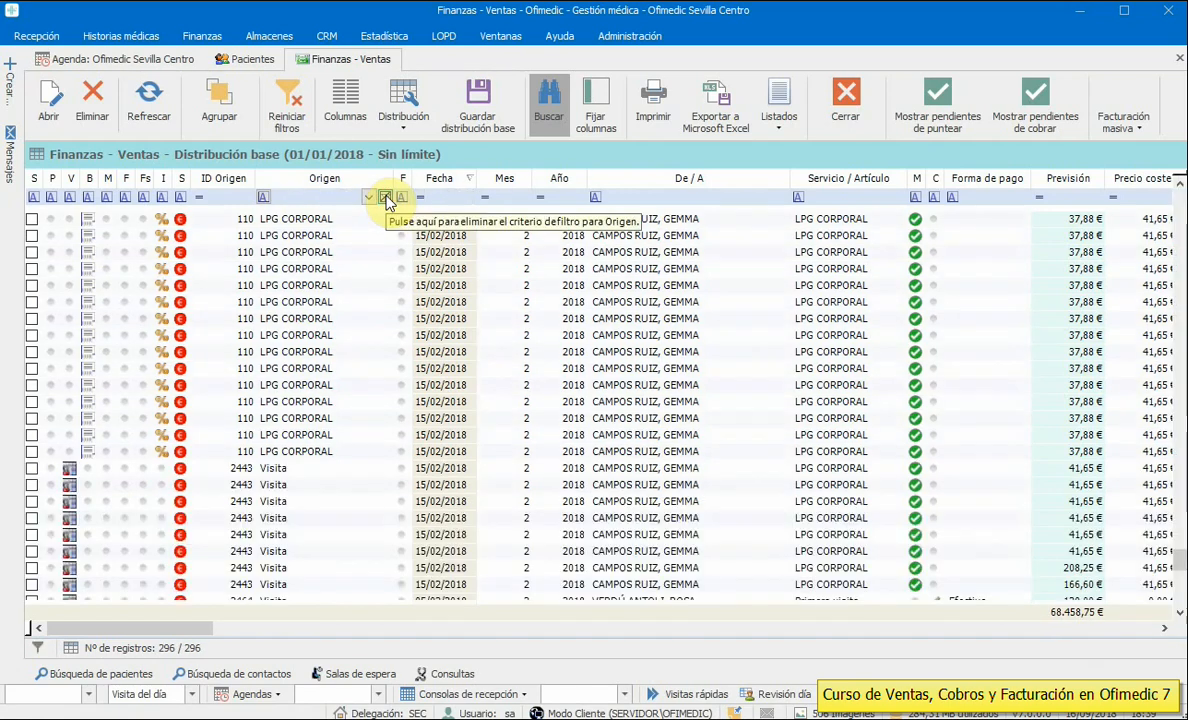
click(330, 182)
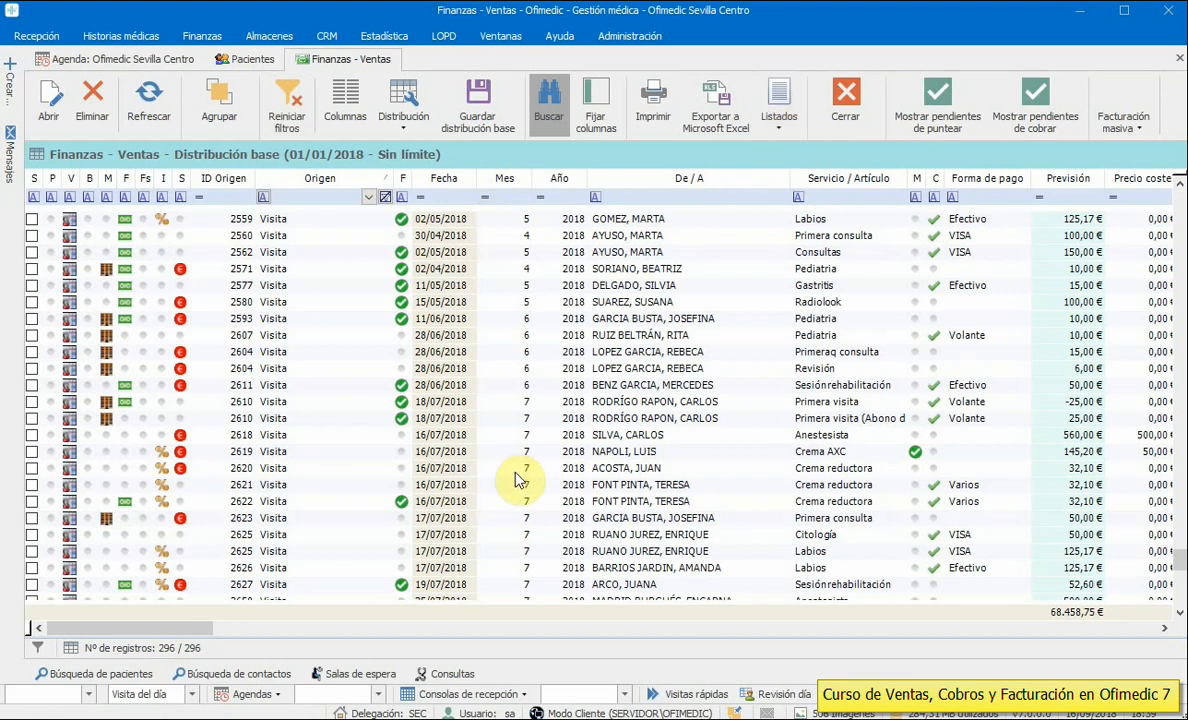
click(776, 130)
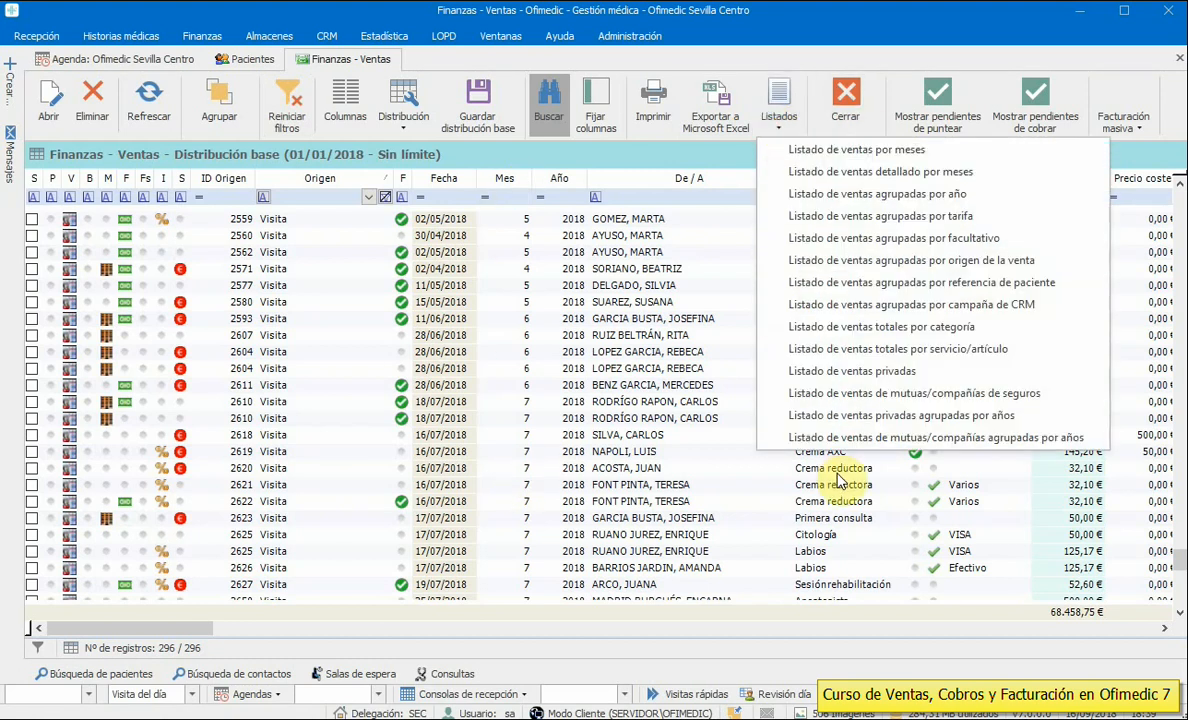
- Generate the sales report grouped by practitioner, with details included
click(888, 238)
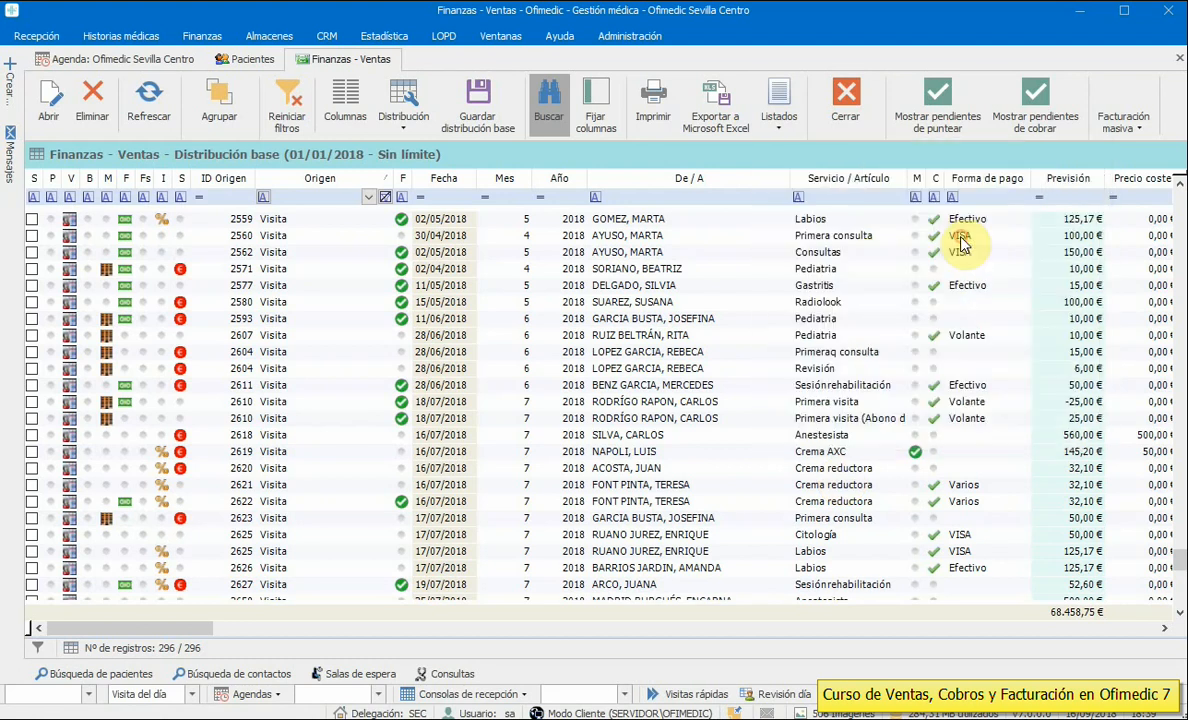
drag(883, 303, 602, 164)
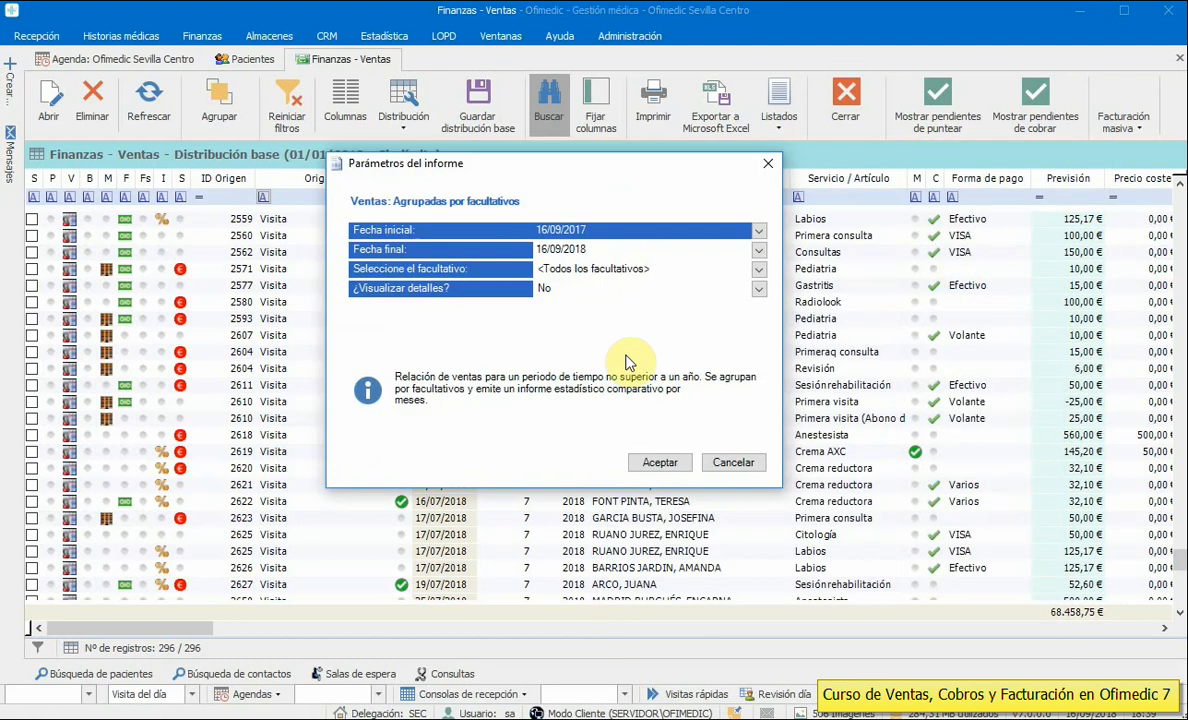
click(758, 289)
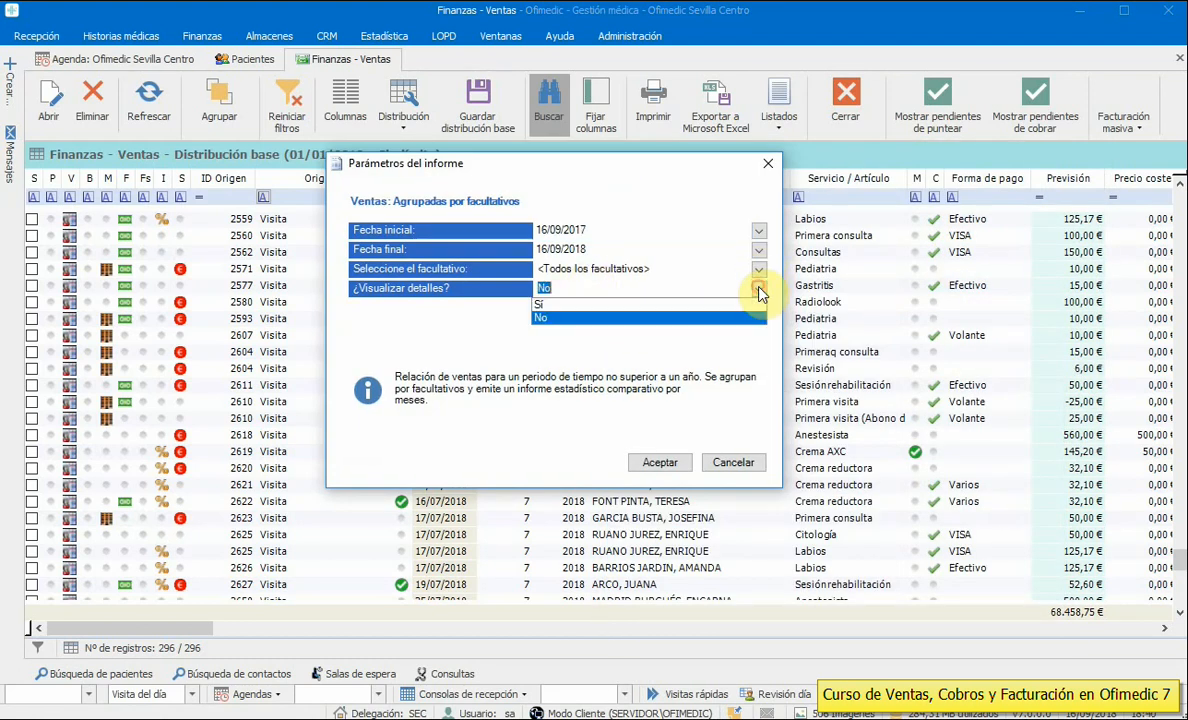
click(594, 304)
click(662, 463)
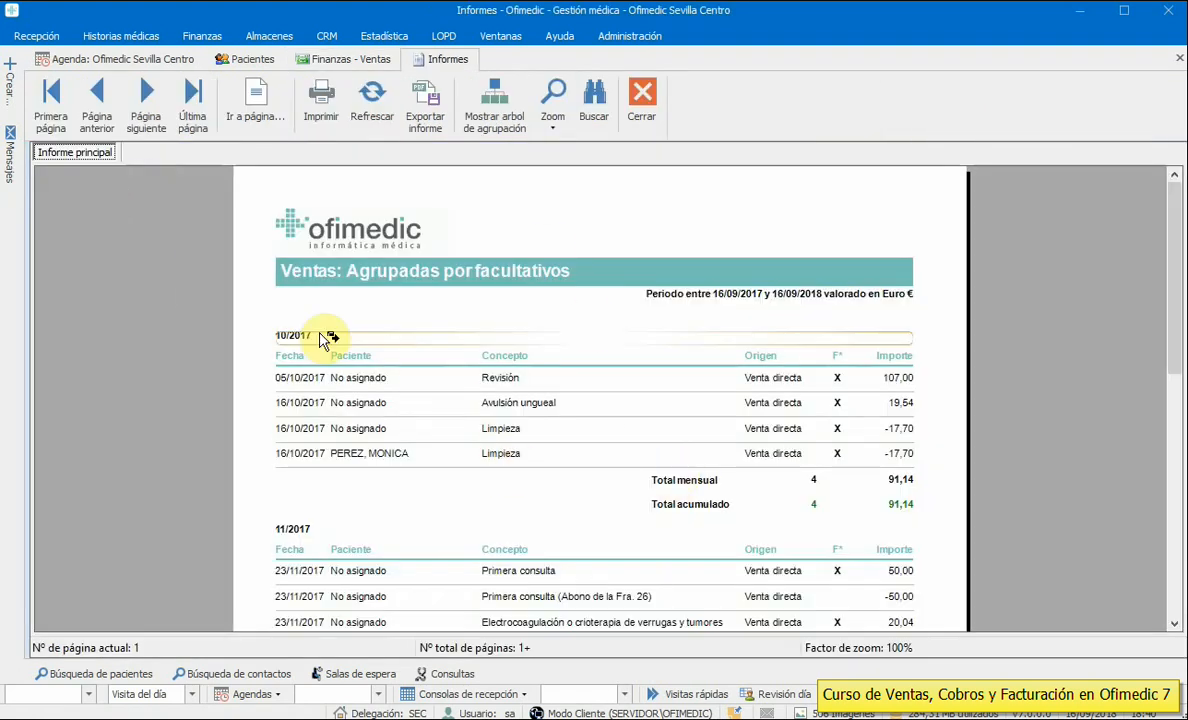
scroll(320, 340, down, 10)
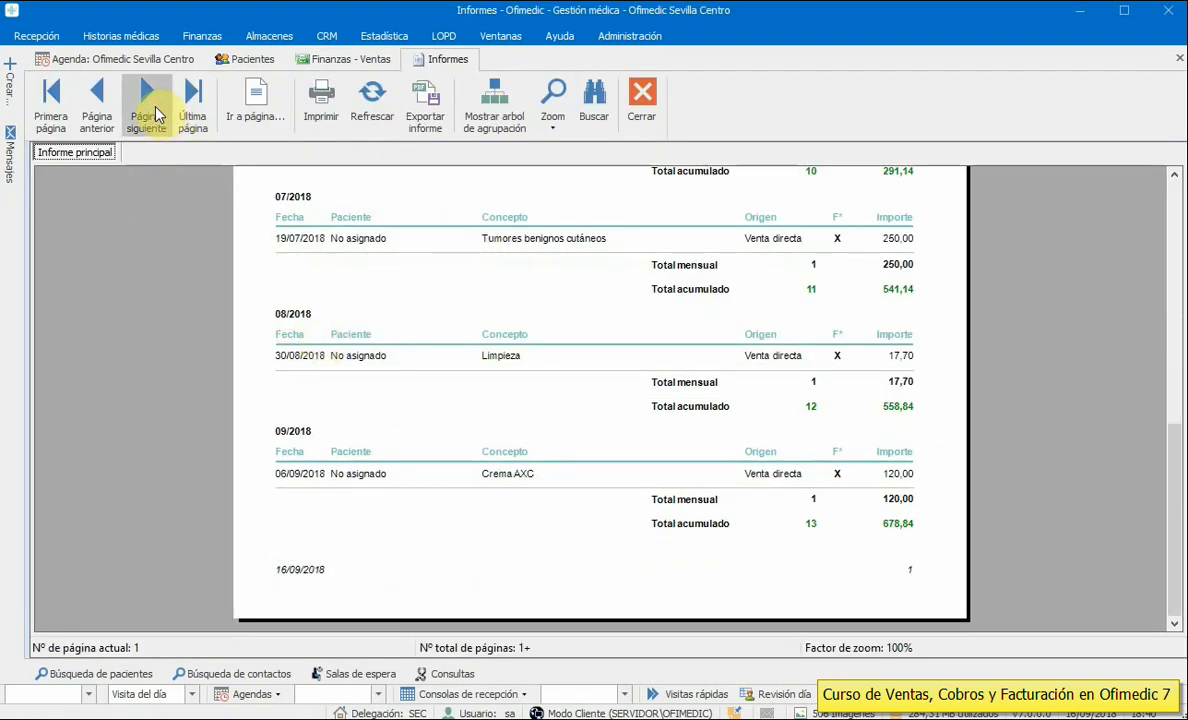
- Page forward through the report, jump to the last page, then back one page to the charts
click(154, 112)
click(154, 112)
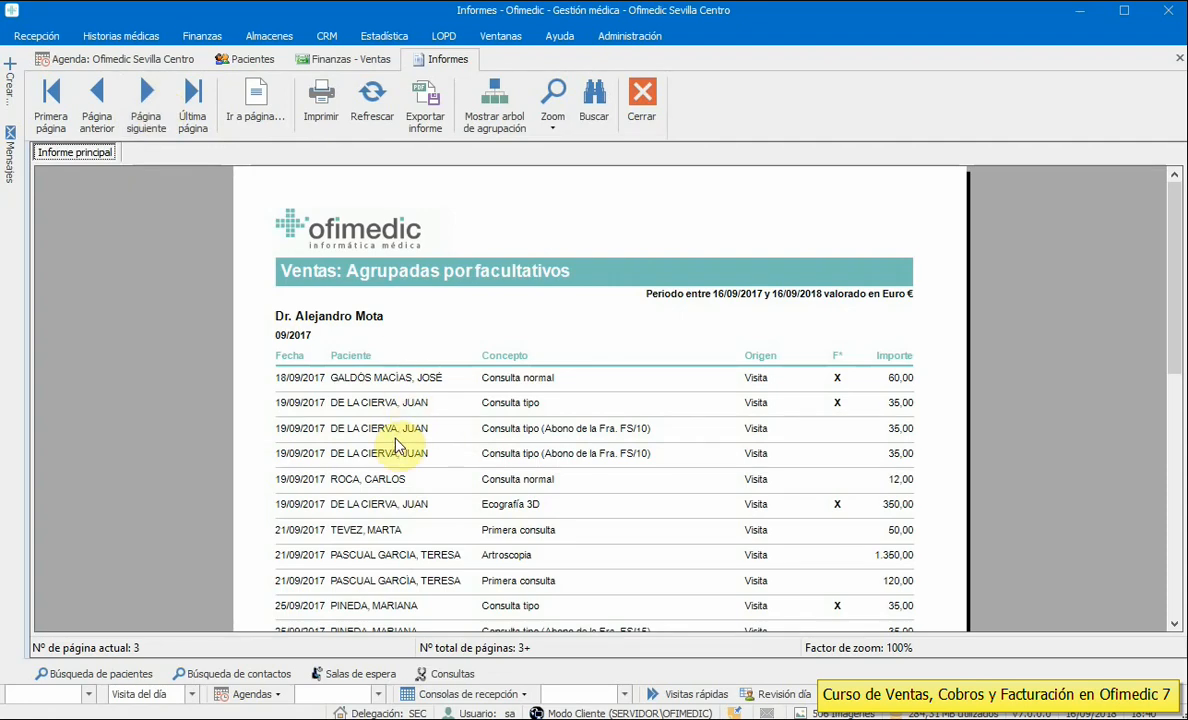
scroll(397, 456, down, 3)
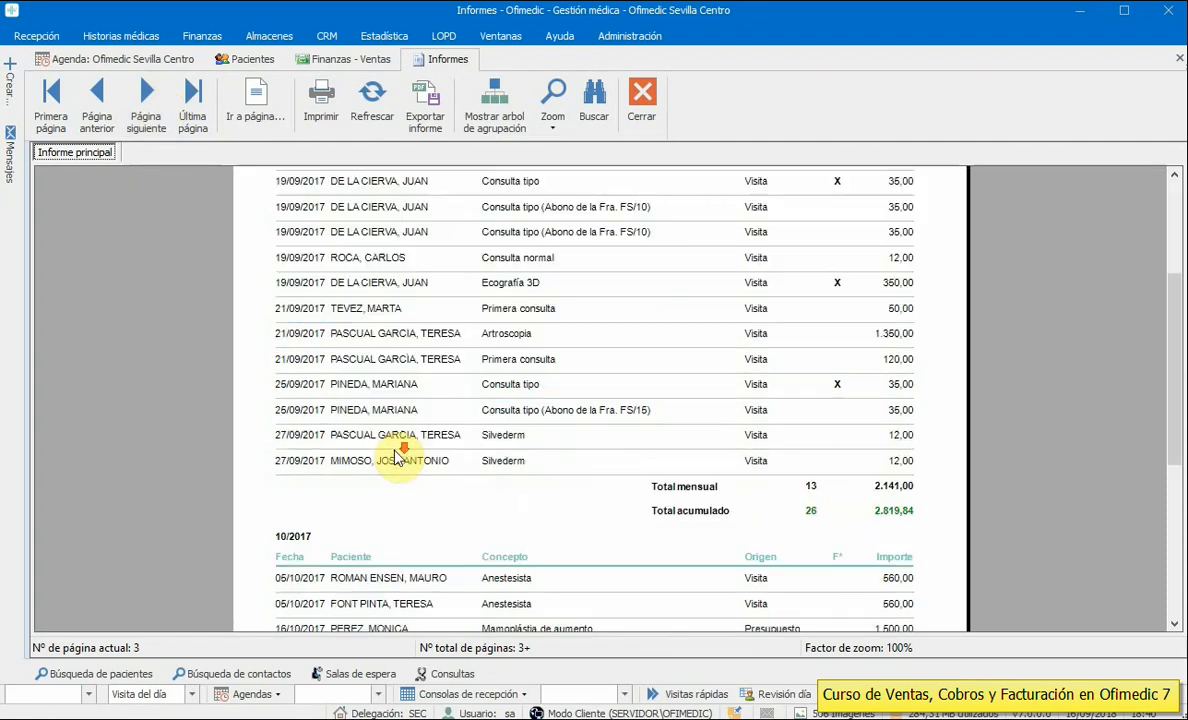
scroll(397, 456, down, 5)
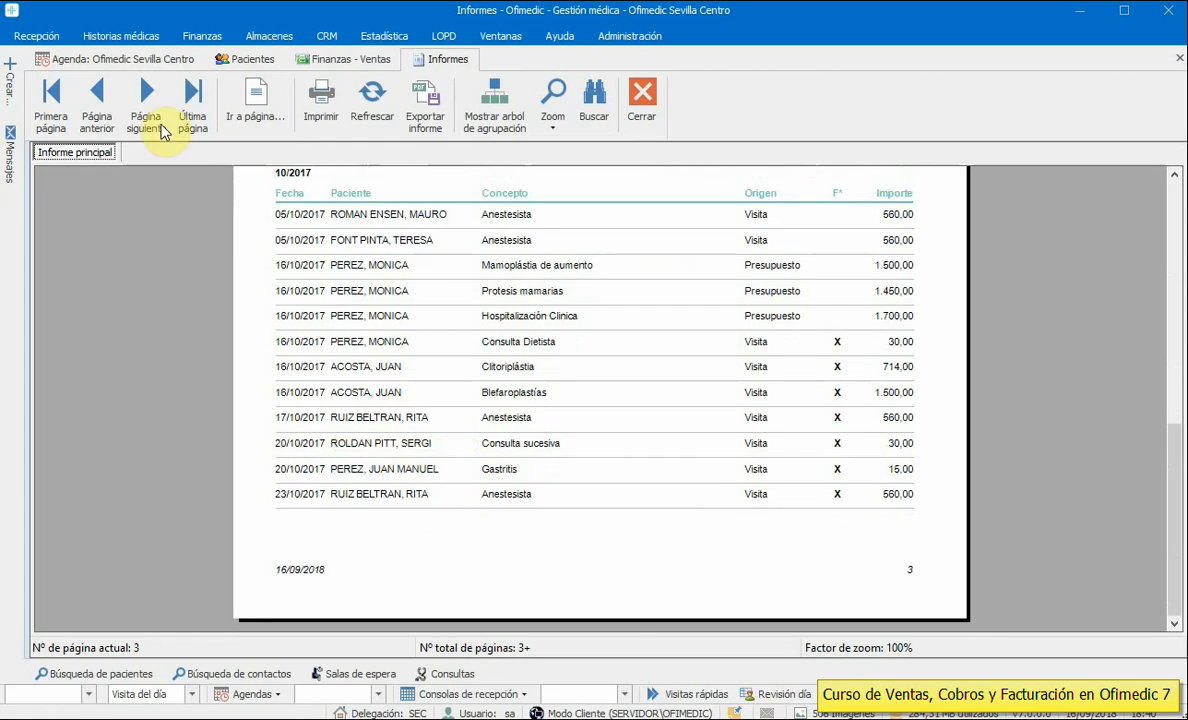
click(152, 118)
click(152, 118)
click(152, 118)
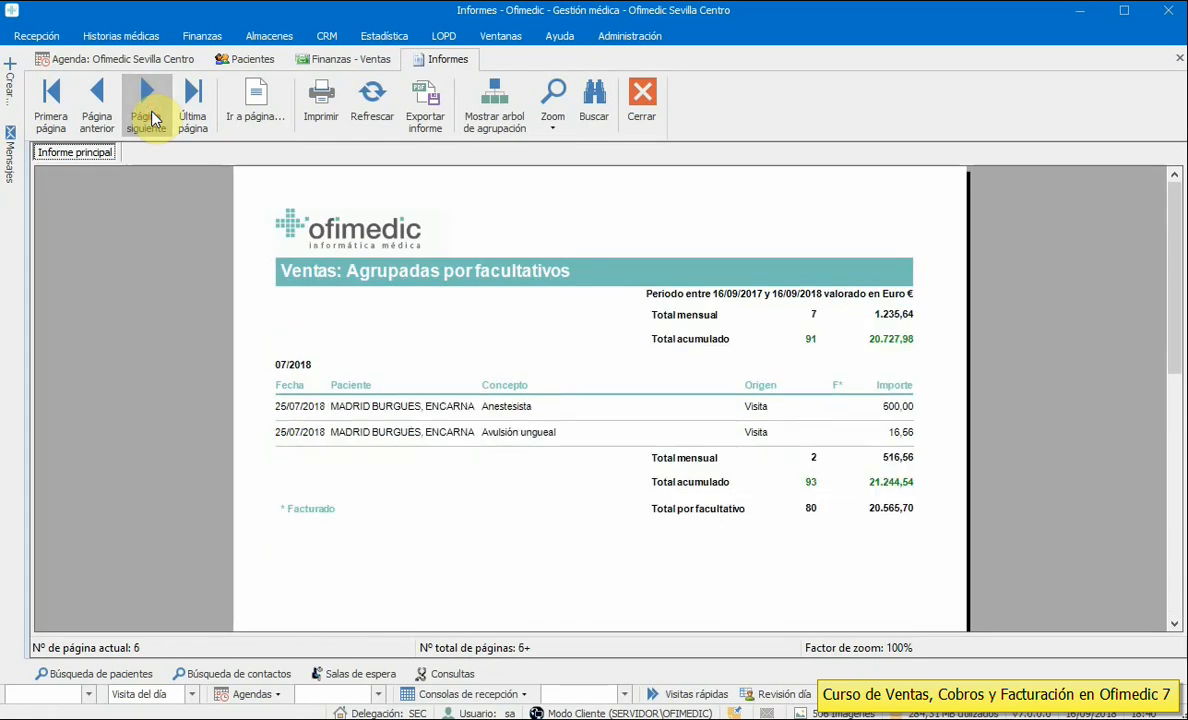
click(197, 120)
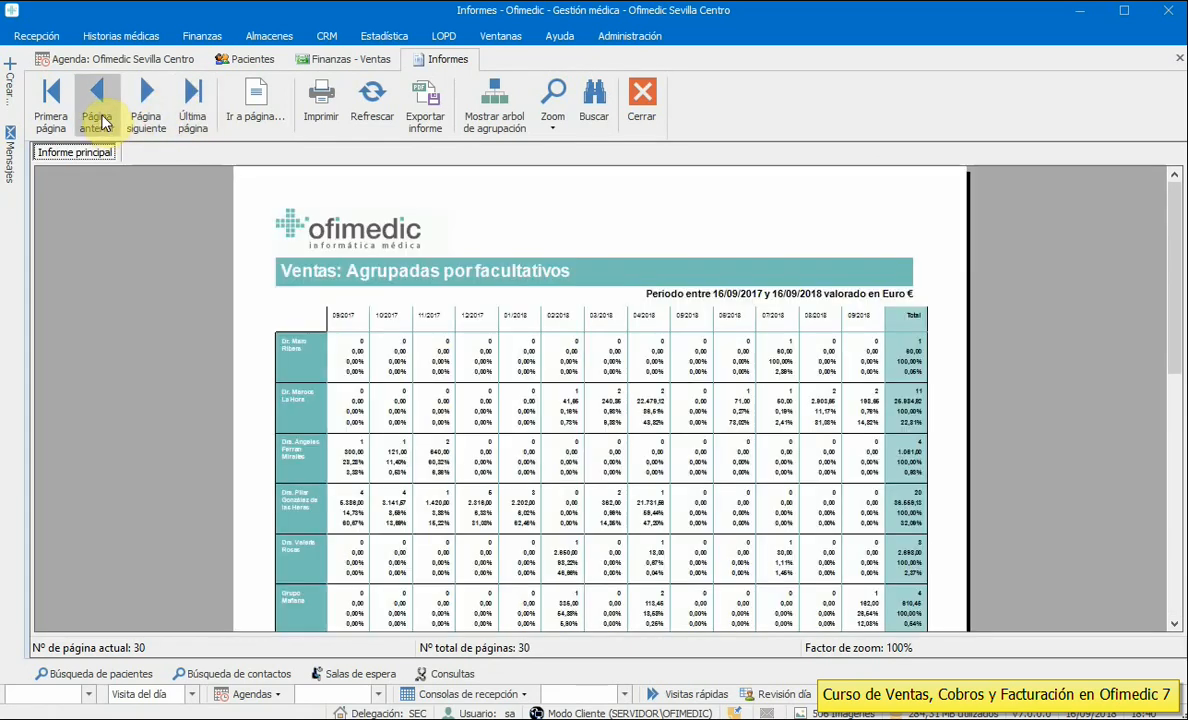
click(97, 118)
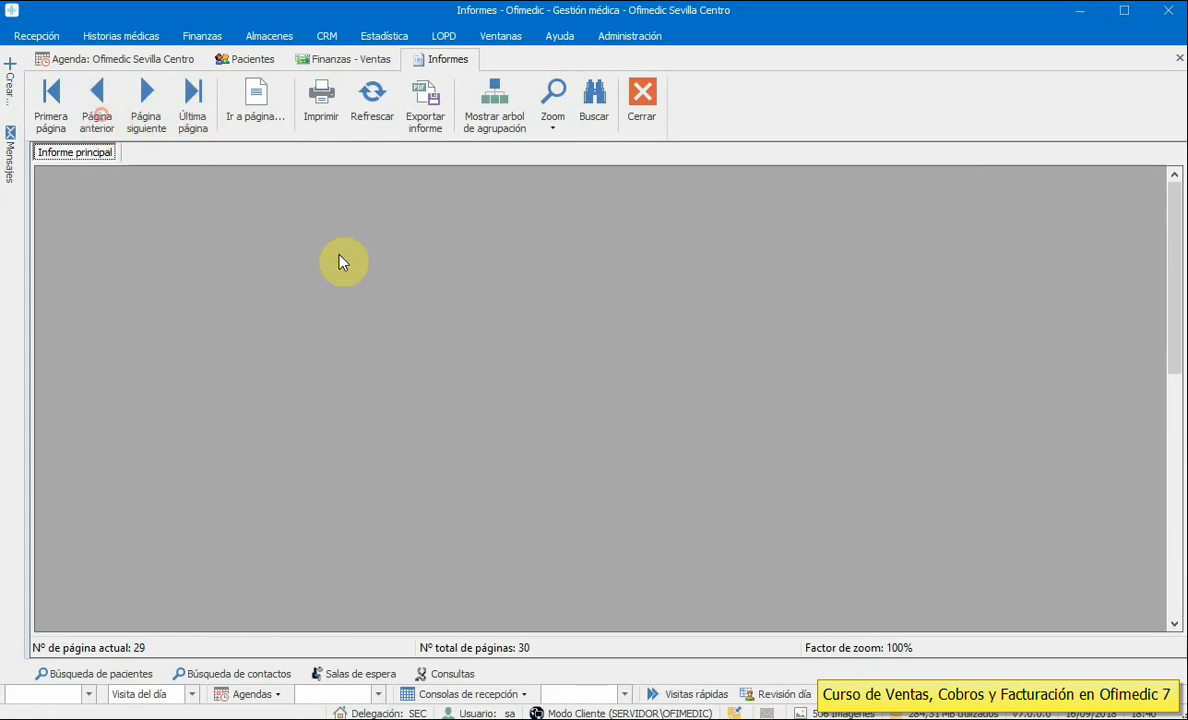
- Scroll through the report's charts and table, then close the sales-by-practitioner report
drag(1177, 331, 1175, 370)
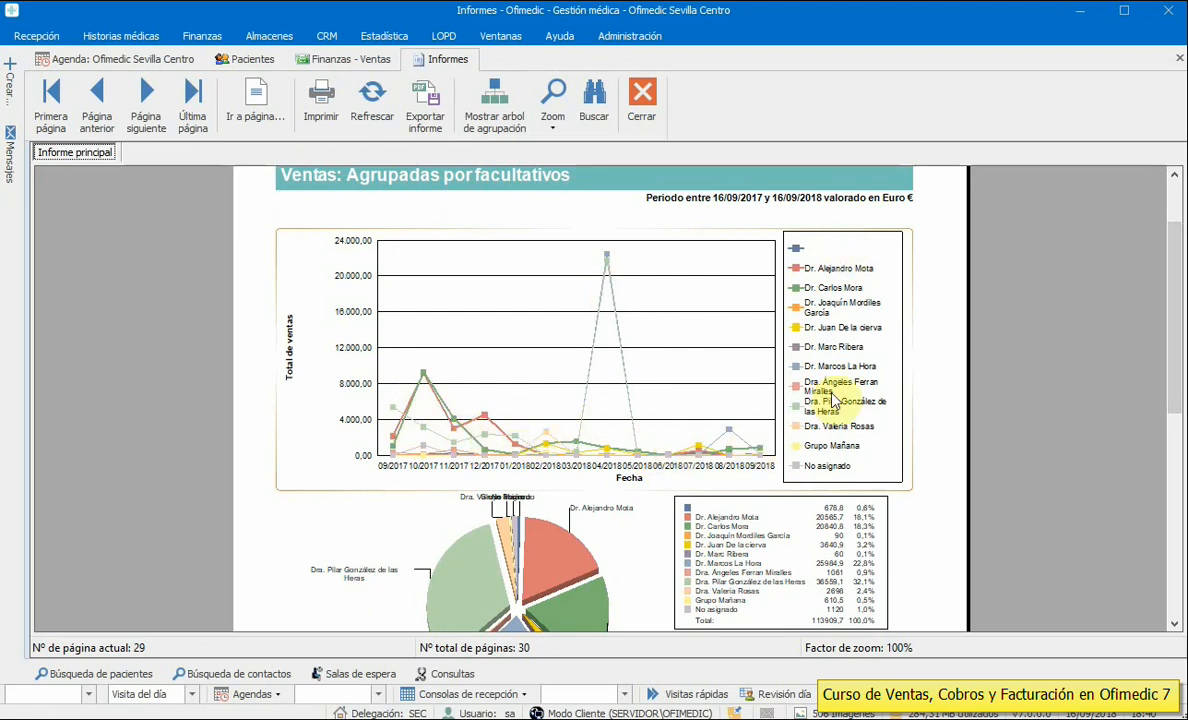
drag(1175, 365, 1175, 440)
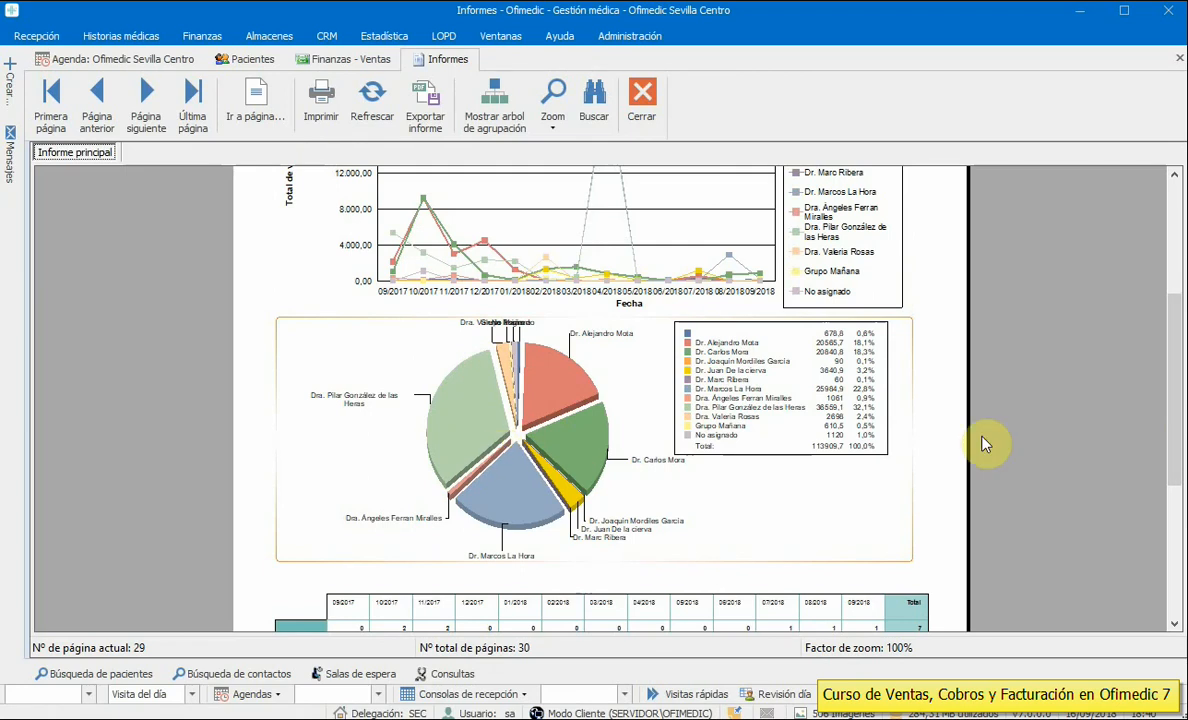
drag(1169, 392, 1174, 519)
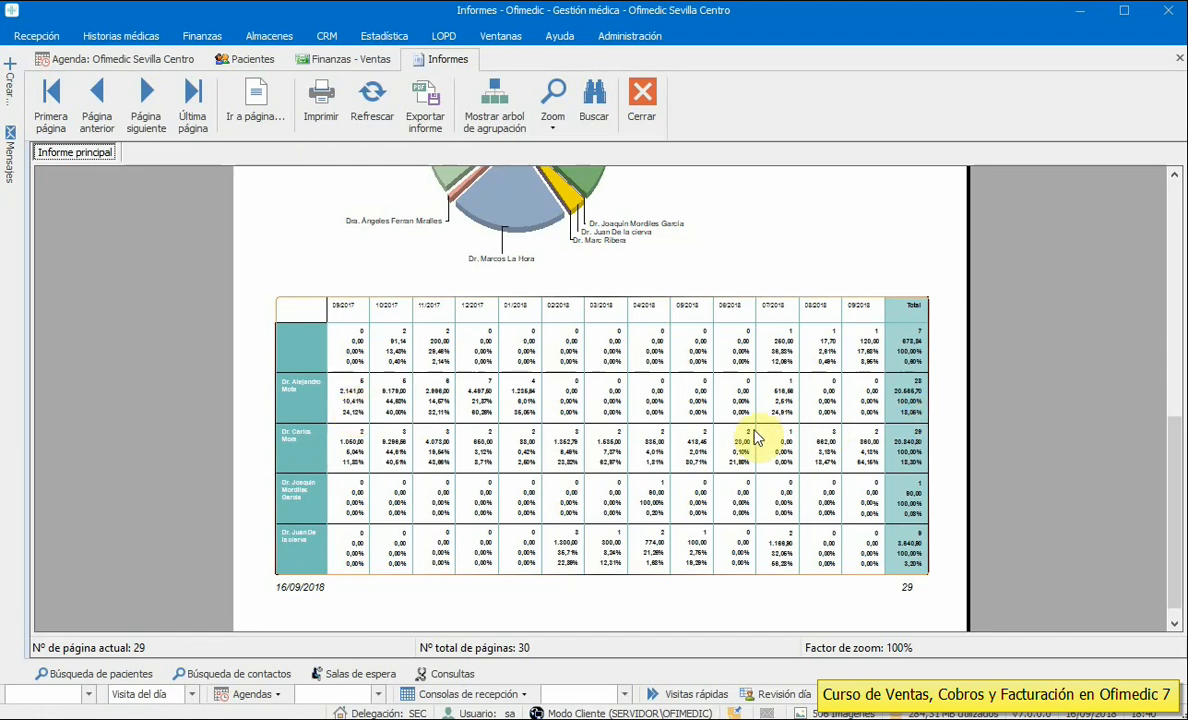
click(647, 112)
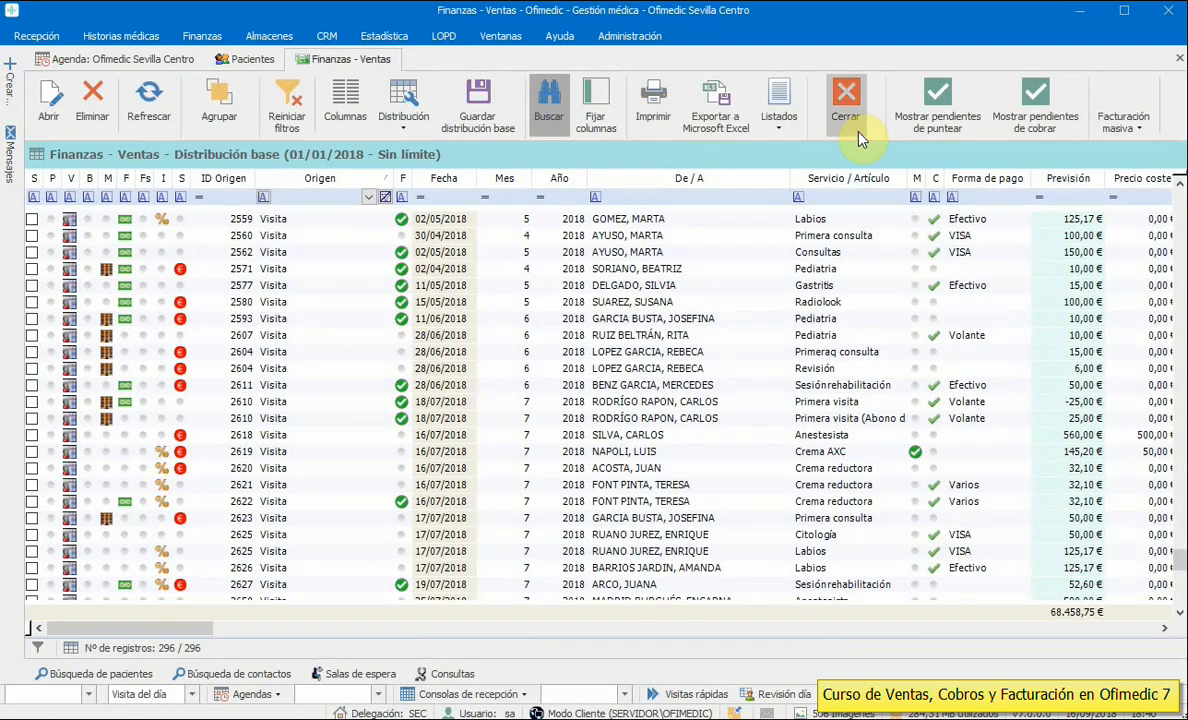
- Generate the Listado de ventas agrupadas por año for 2018, showing 5 years
click(777, 108)
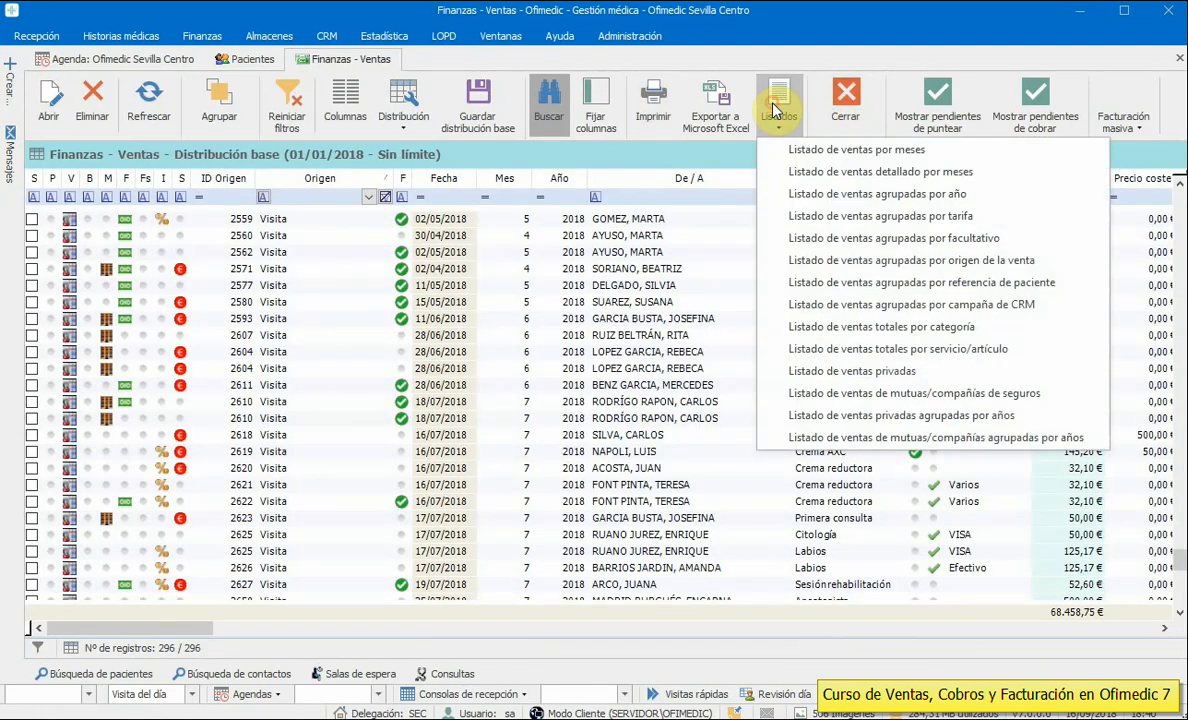
click(875, 193)
drag(855, 301, 687, 208)
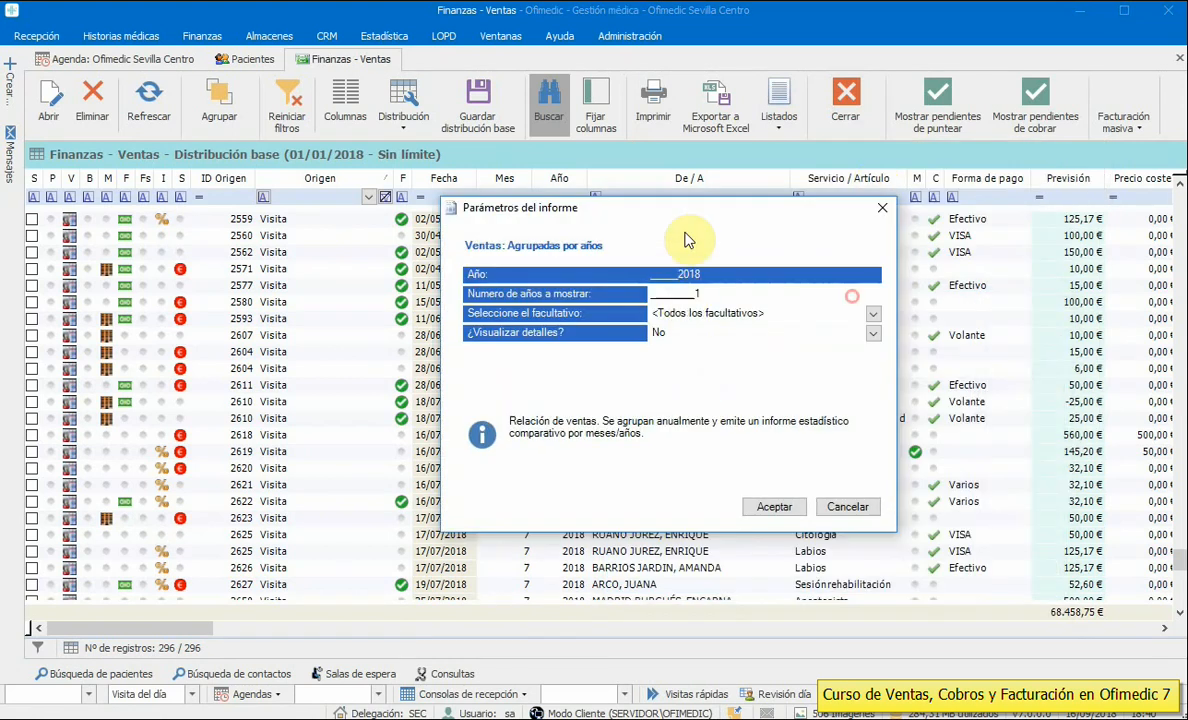
click(684, 292)
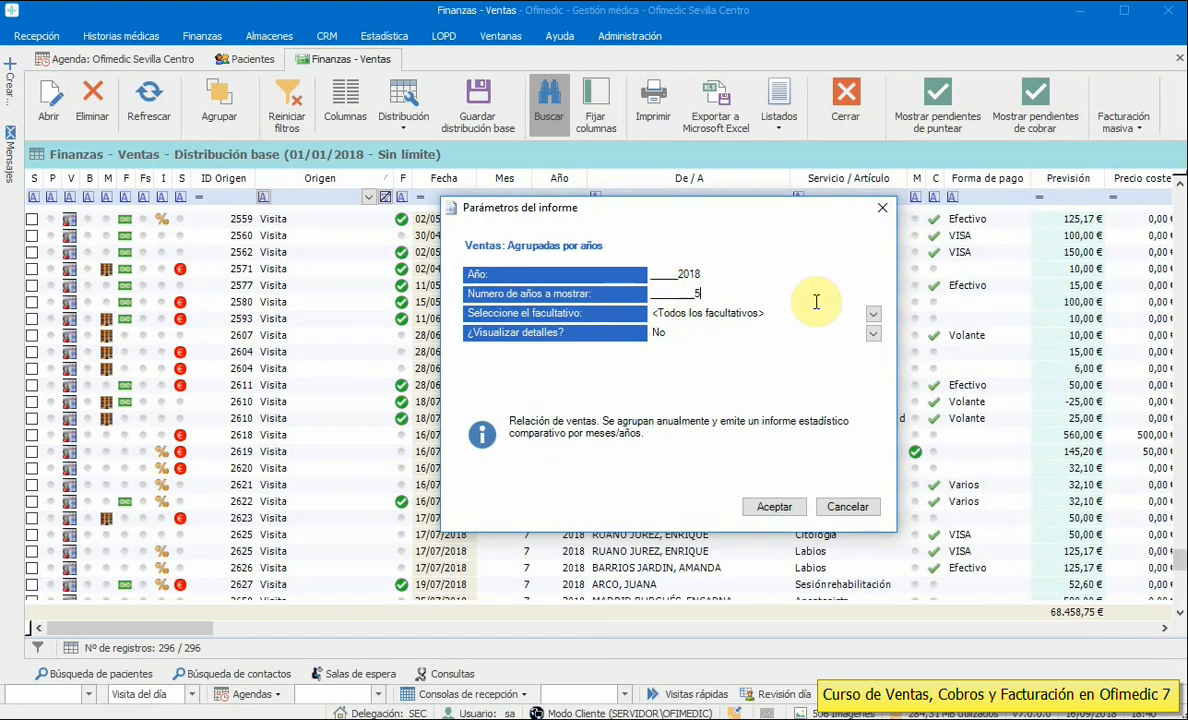
click(788, 507)
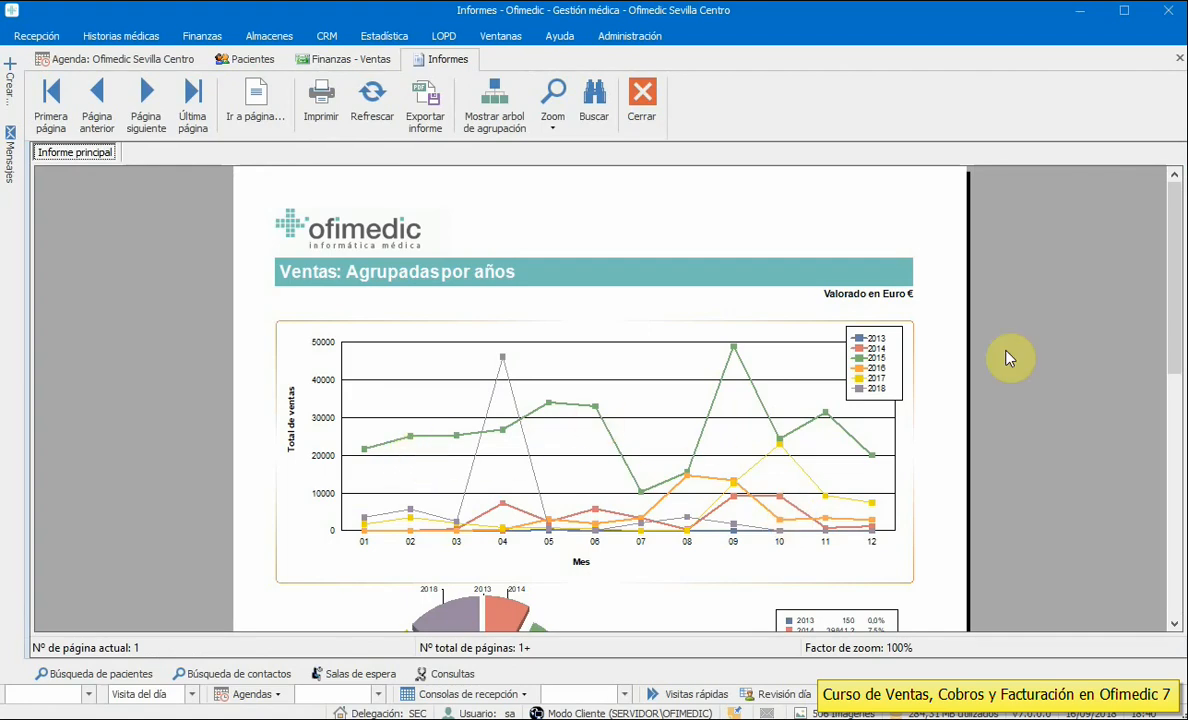
- Scroll through the Ventas: Agrupadas por años charts, then close the report
drag(1167, 277, 1165, 340)
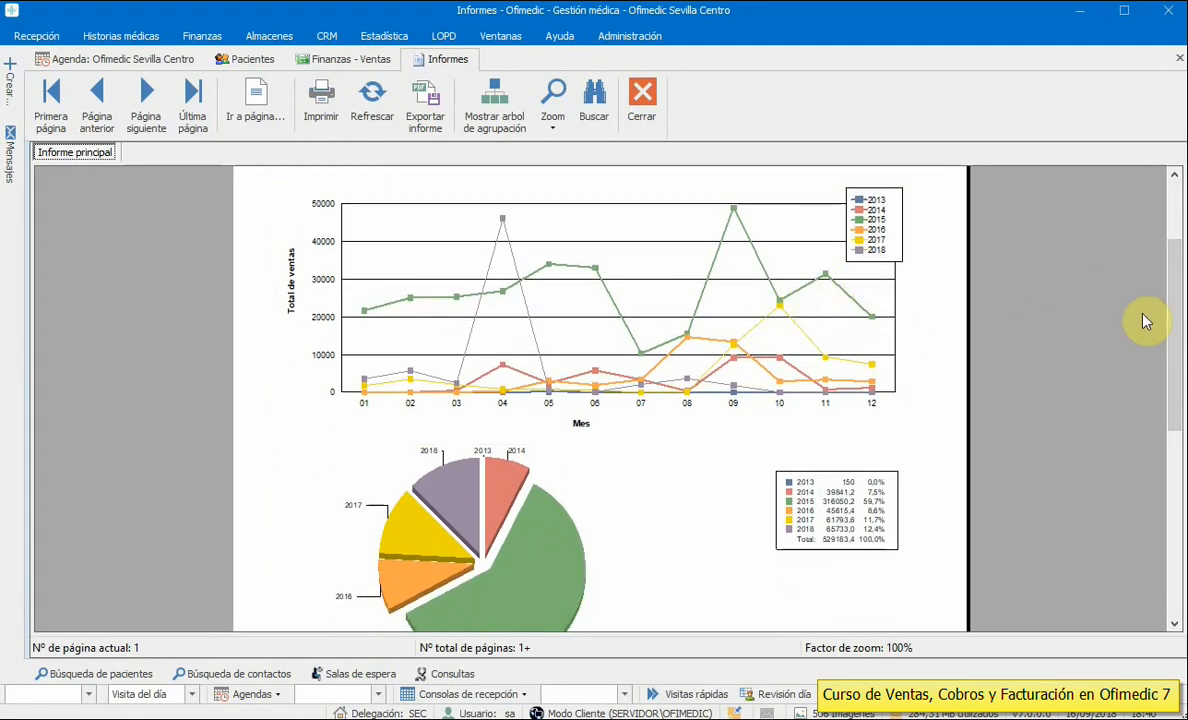
drag(1172, 313, 1164, 481)
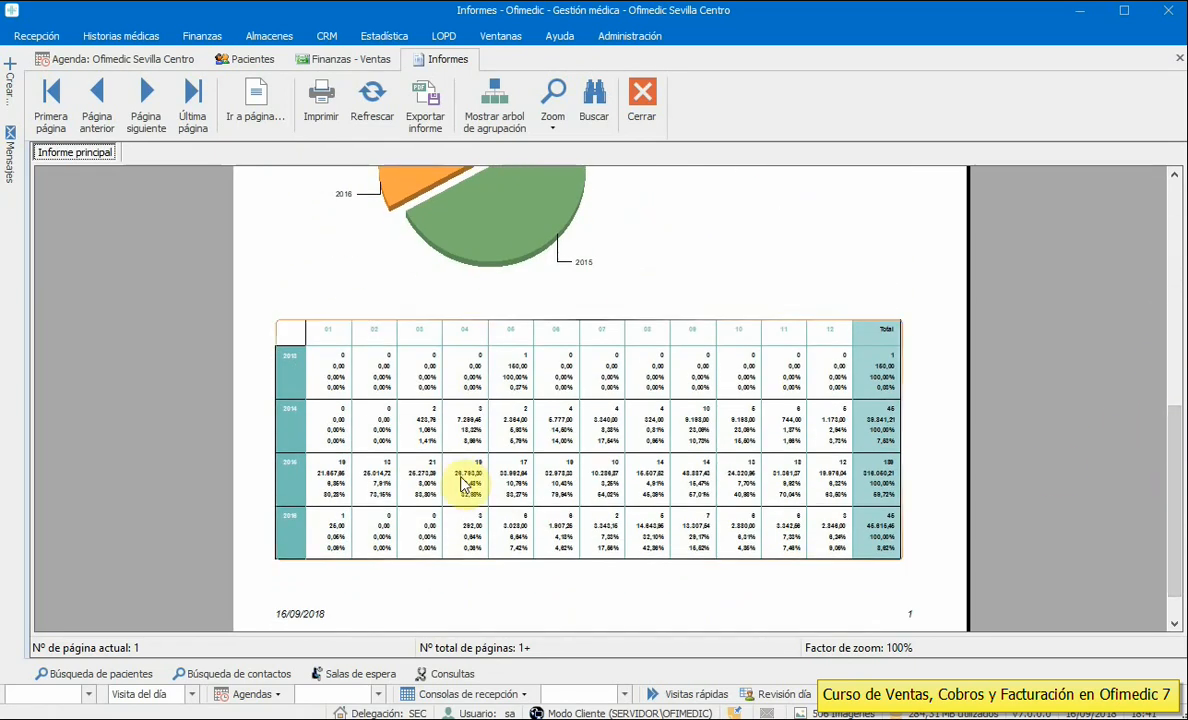
click(636, 117)
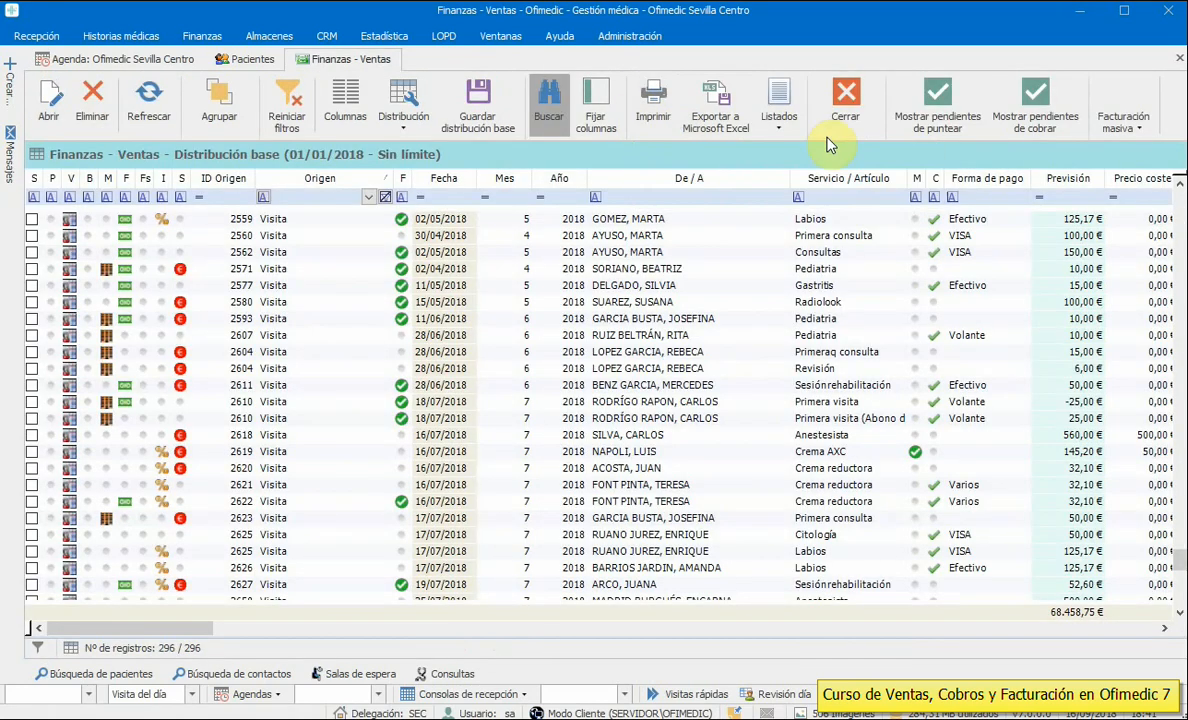
- Close the Finanzas – Ventas list and bring up the Estadística sales reports catalogue
click(848, 110)
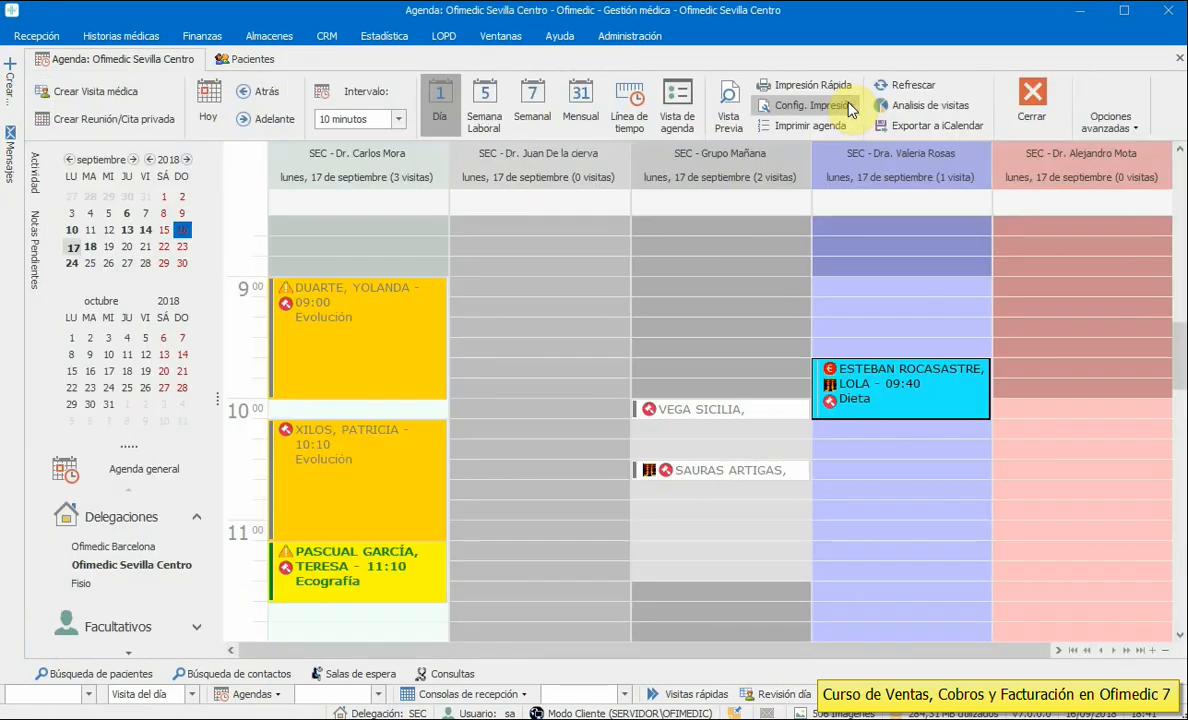
click(688, 288)
click(384, 36)
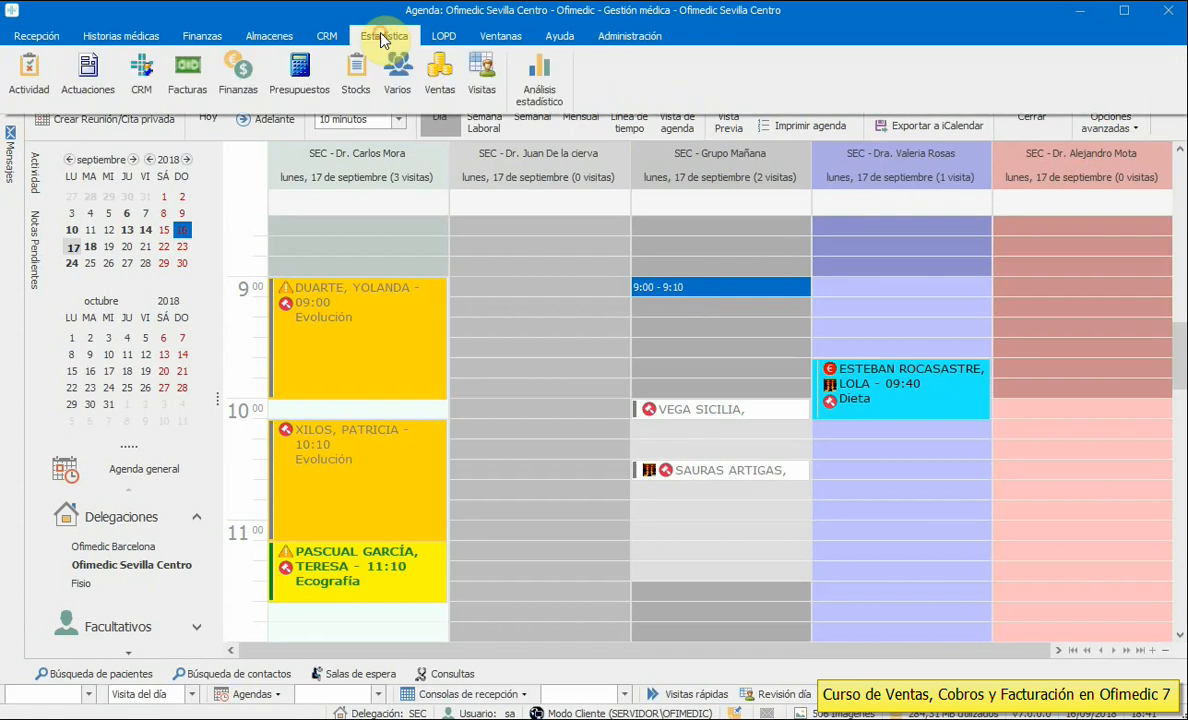
click(446, 96)
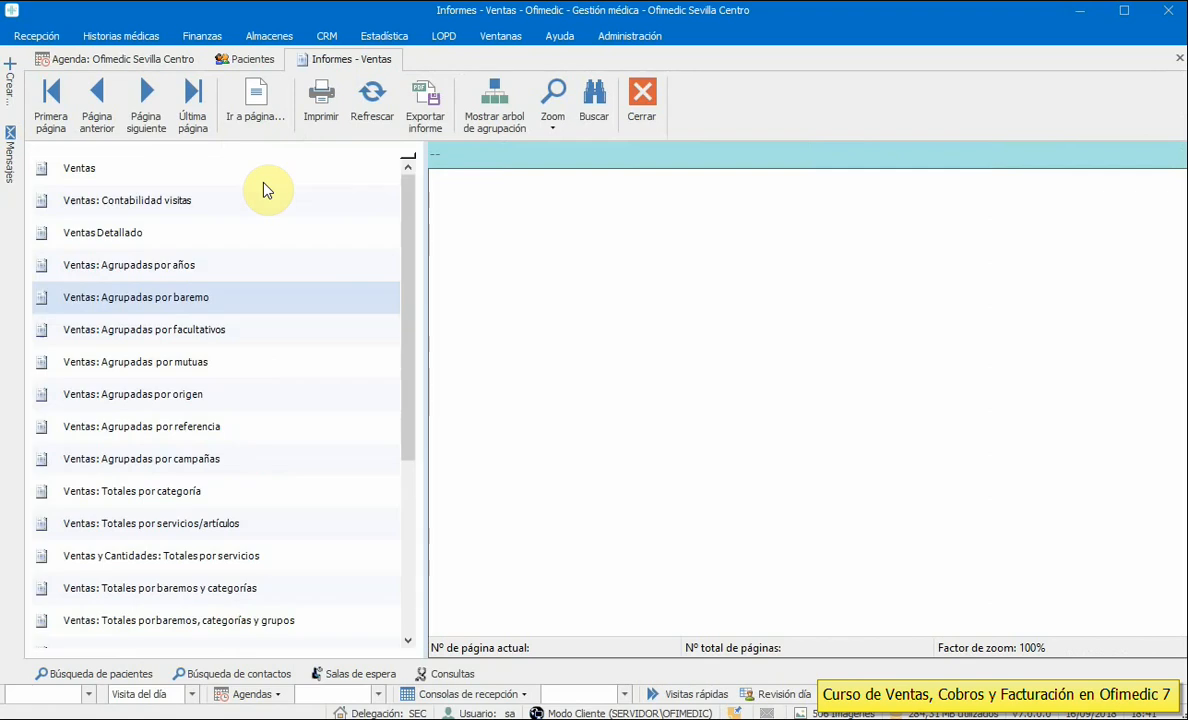
- Browse the sales reports grouped by referral and by campaigns, then close the catalogue
click(143, 430)
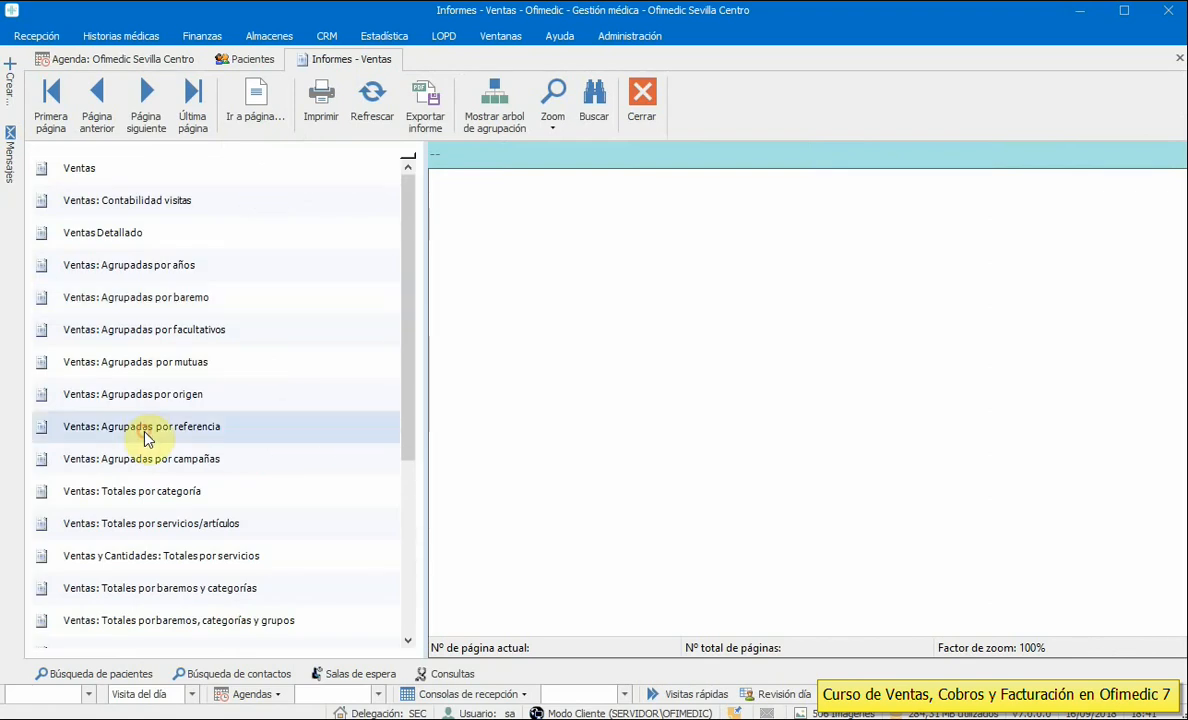
click(157, 462)
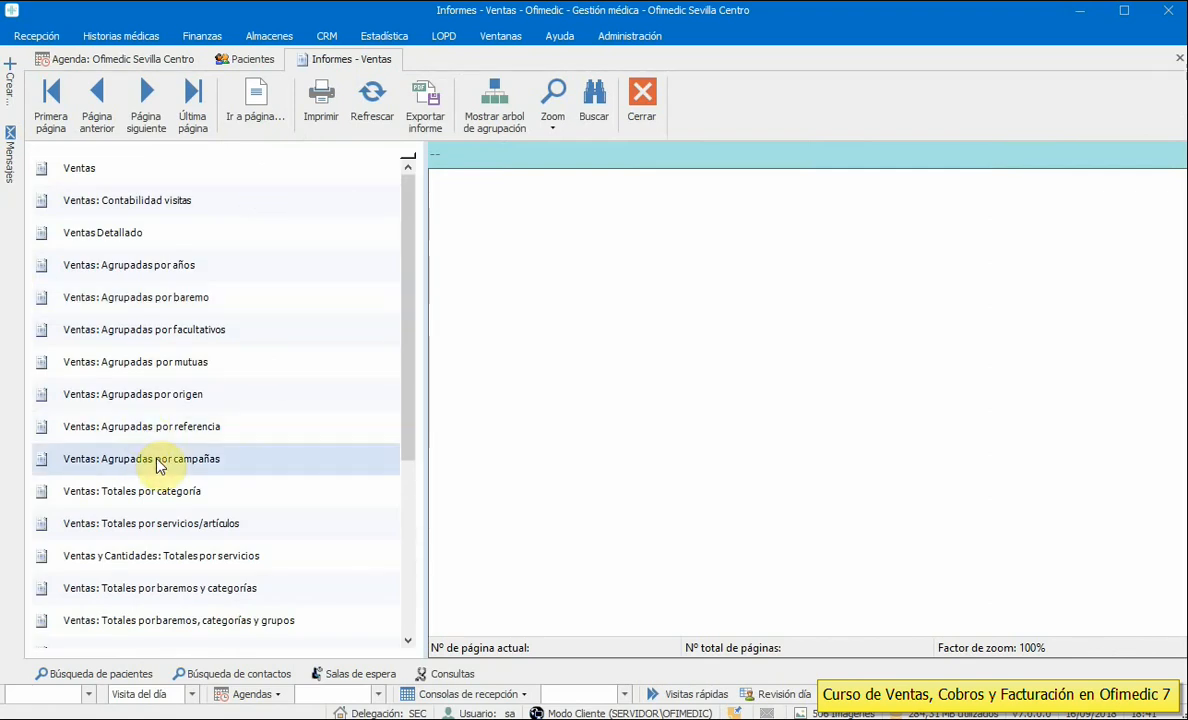
click(166, 431)
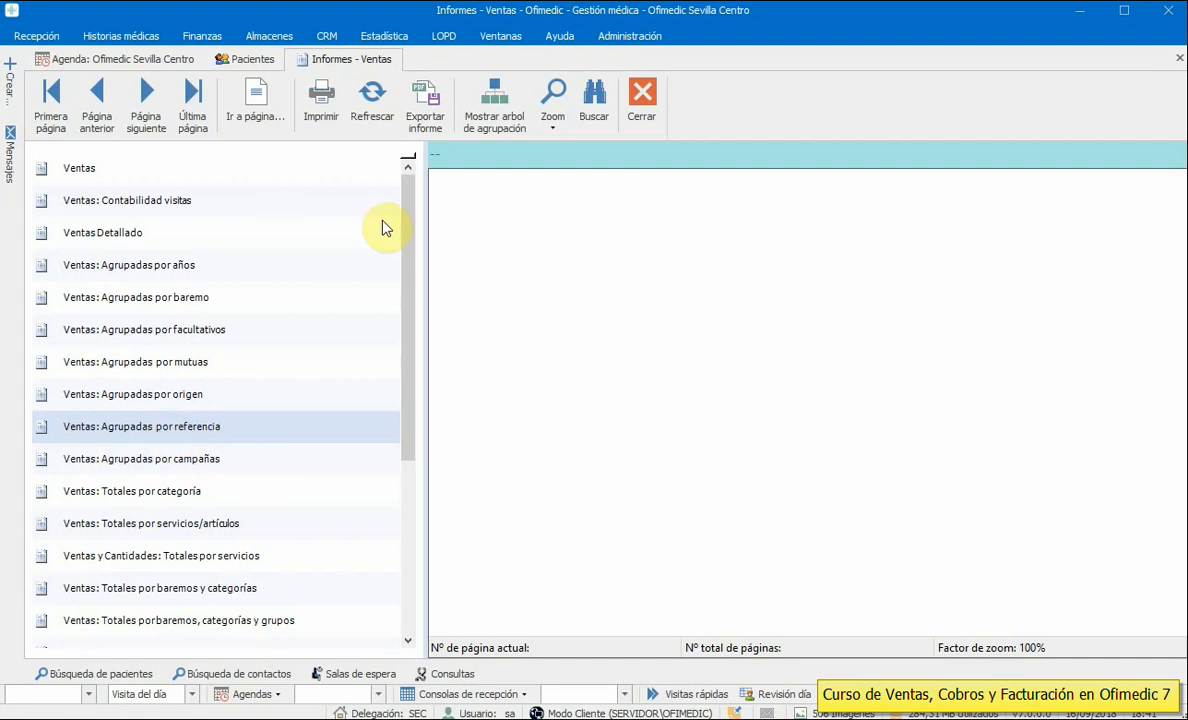
click(645, 118)
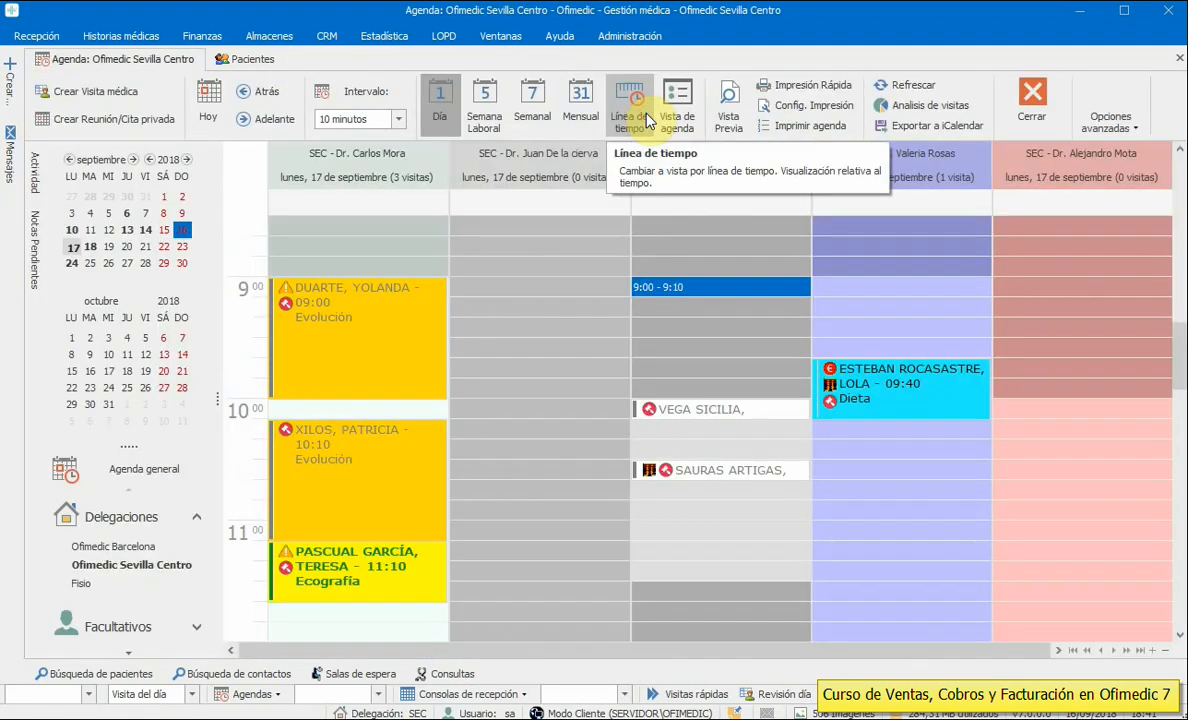
- Open Análisis estadístico, widen the visits panel, and show the Finanzas dashboard figures
click(388, 36)
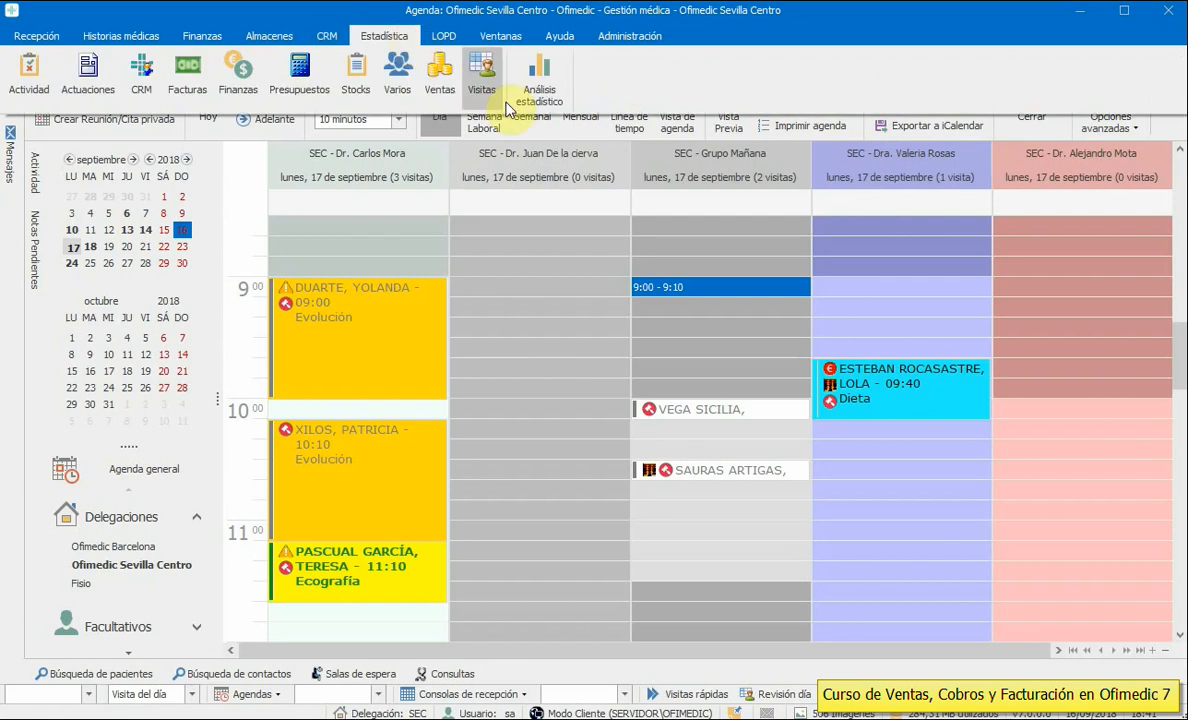
click(522, 93)
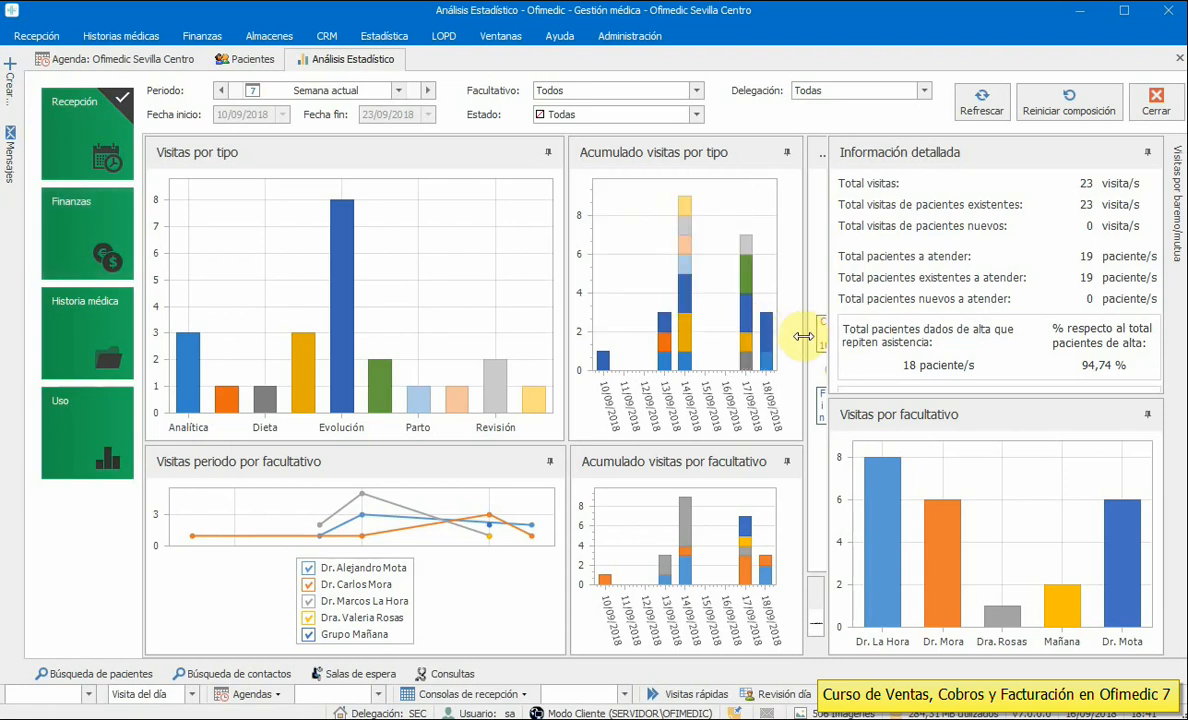
drag(829, 350, 910, 342)
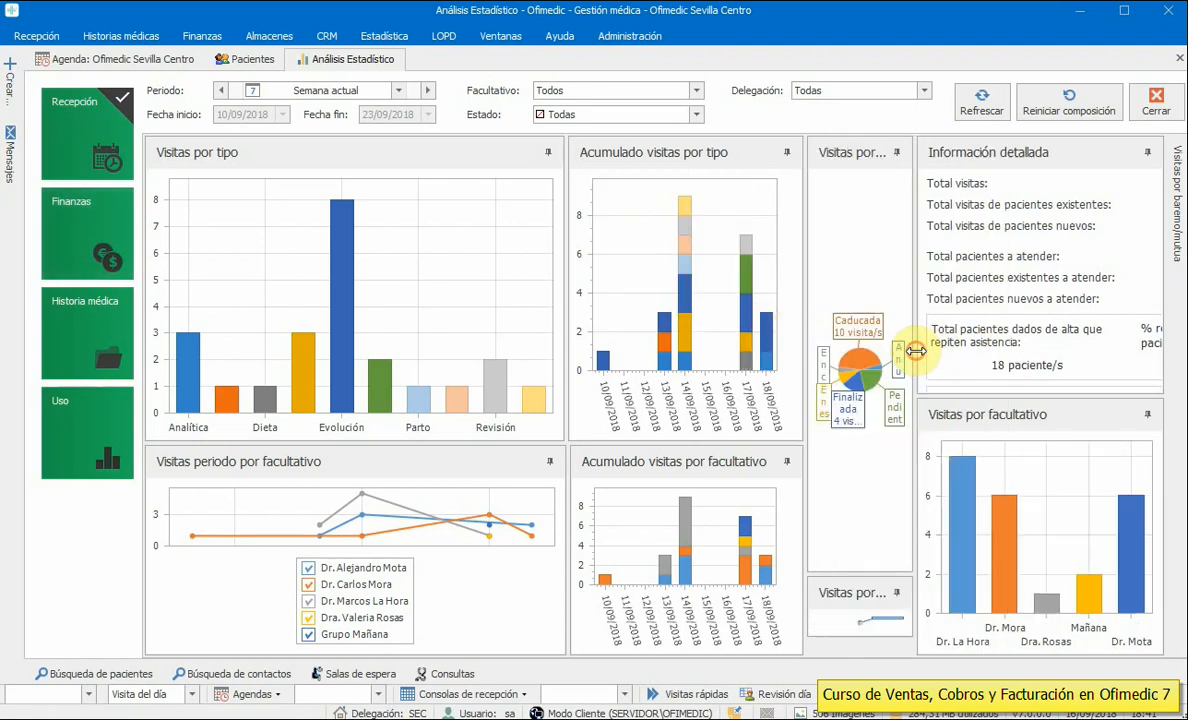
click(80, 224)
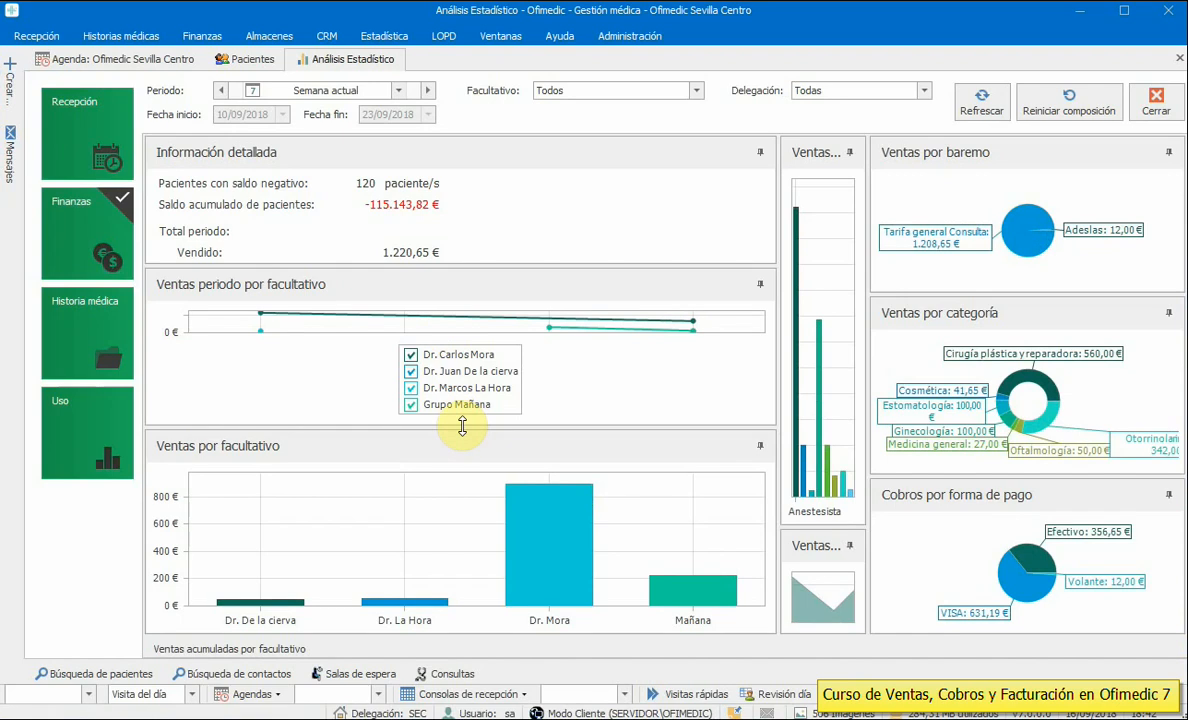
- Show current-year statistics and rearrange the panels: tuck one aside, widen sales by service, heighten Ventas periodo
click(325, 90)
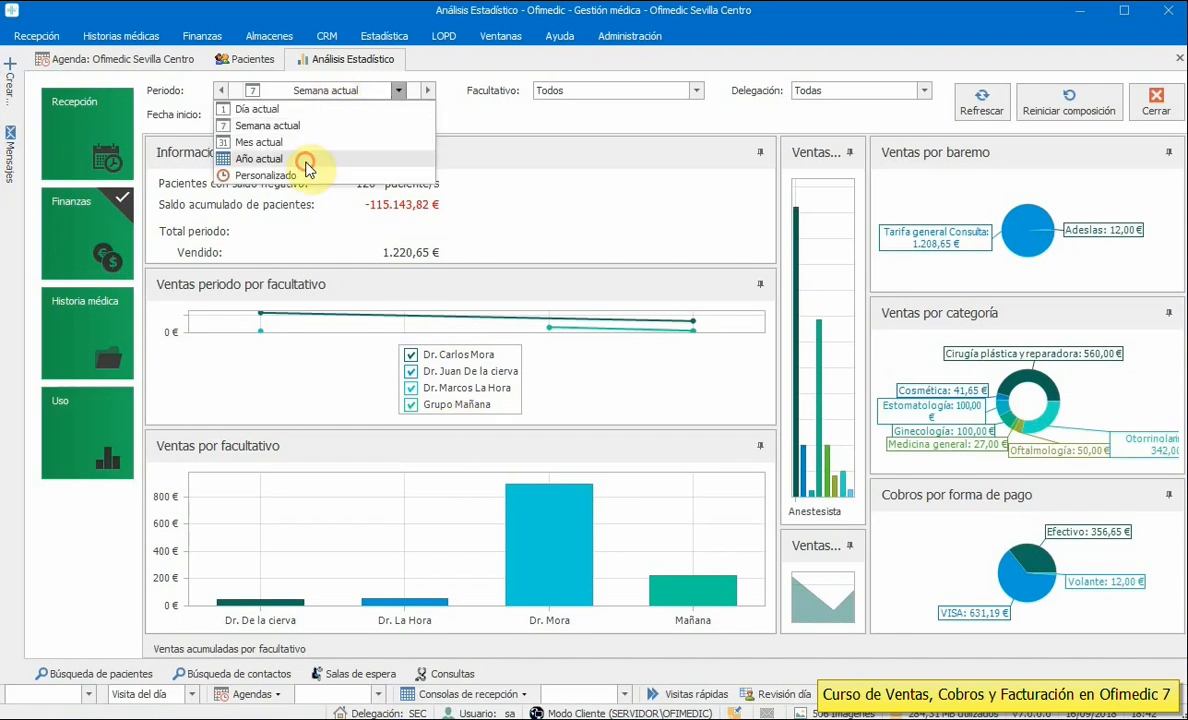
click(305, 162)
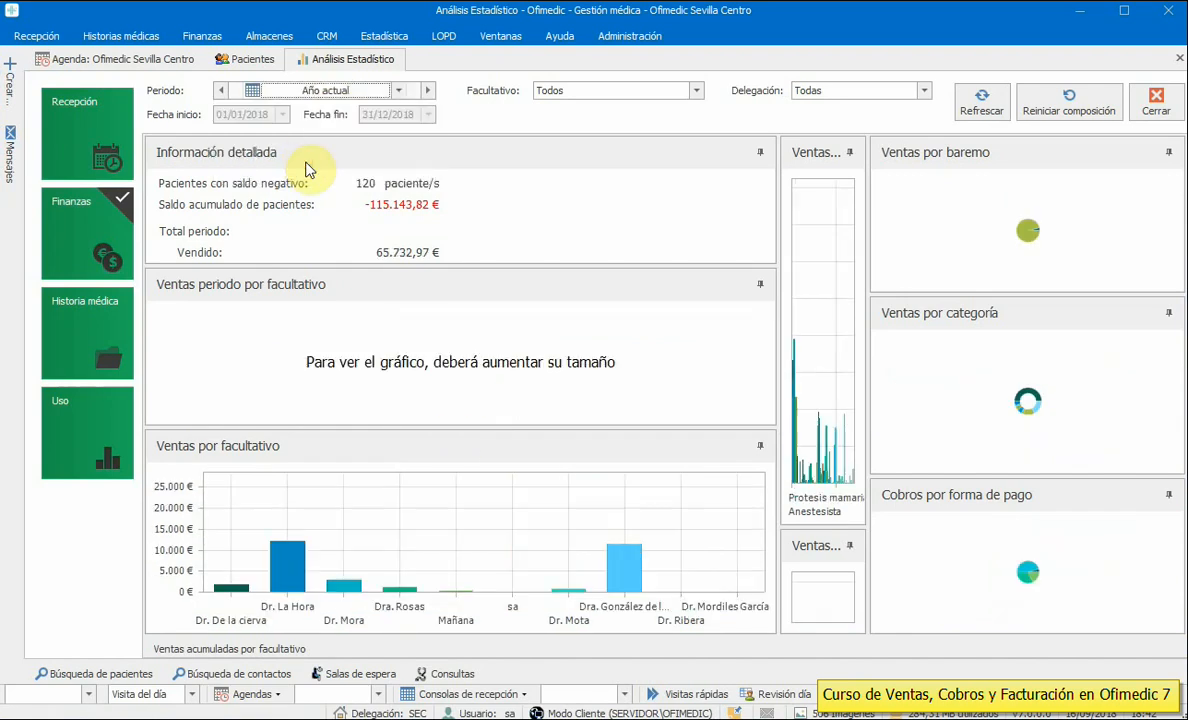
click(760, 287)
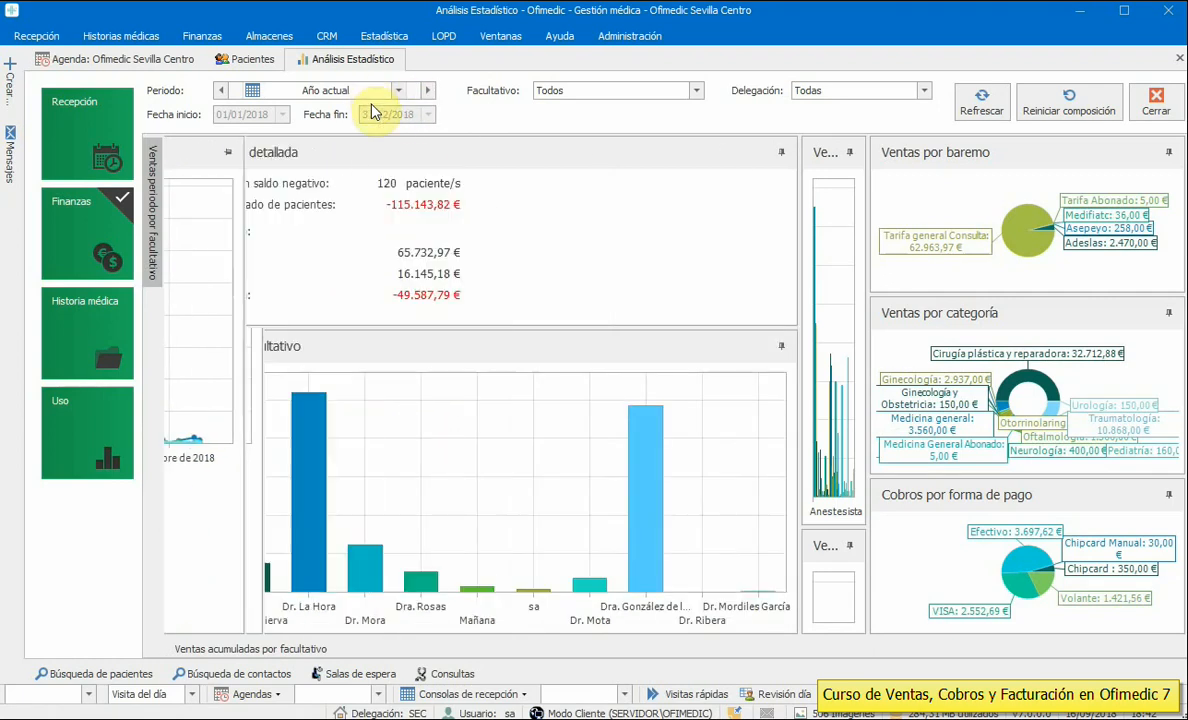
mouse_move(320, 392)
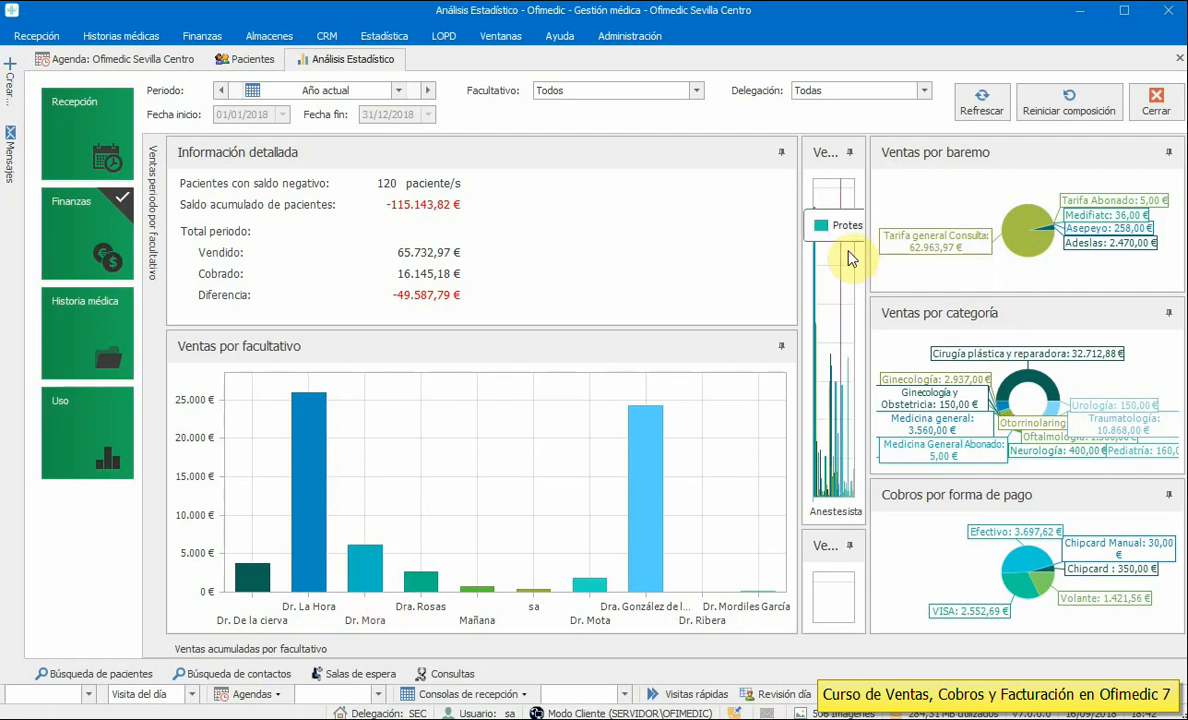
drag(797, 269, 490, 276)
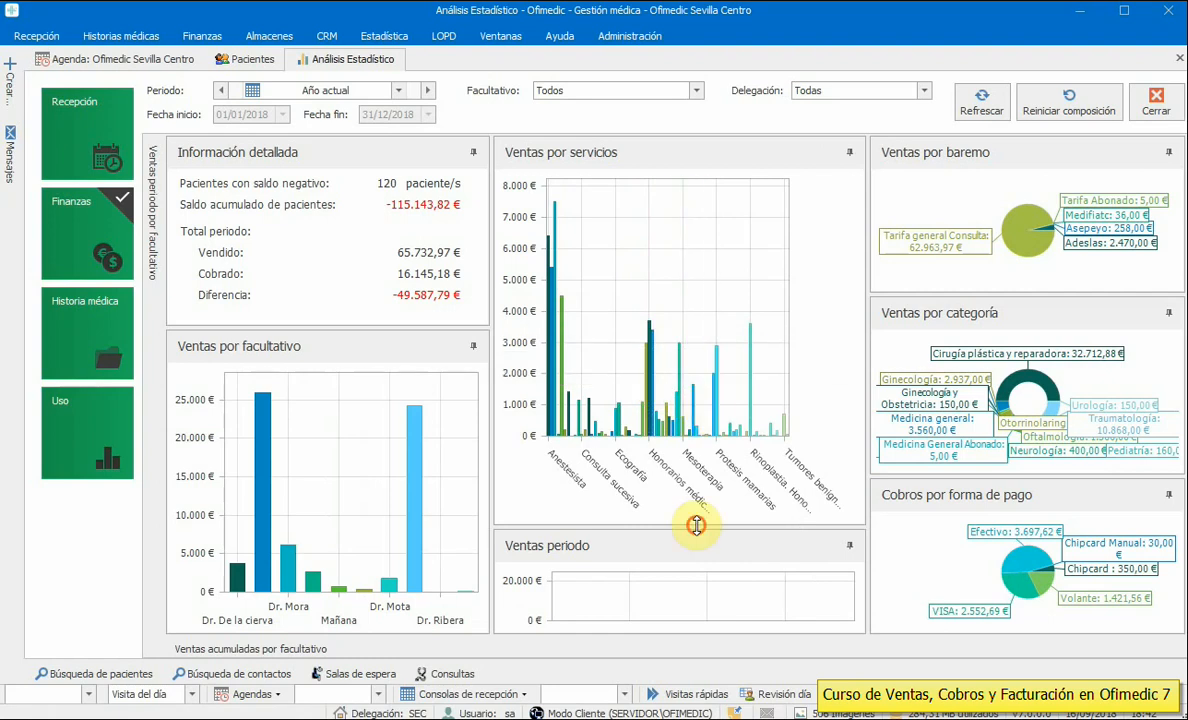
drag(696, 524, 657, 437)
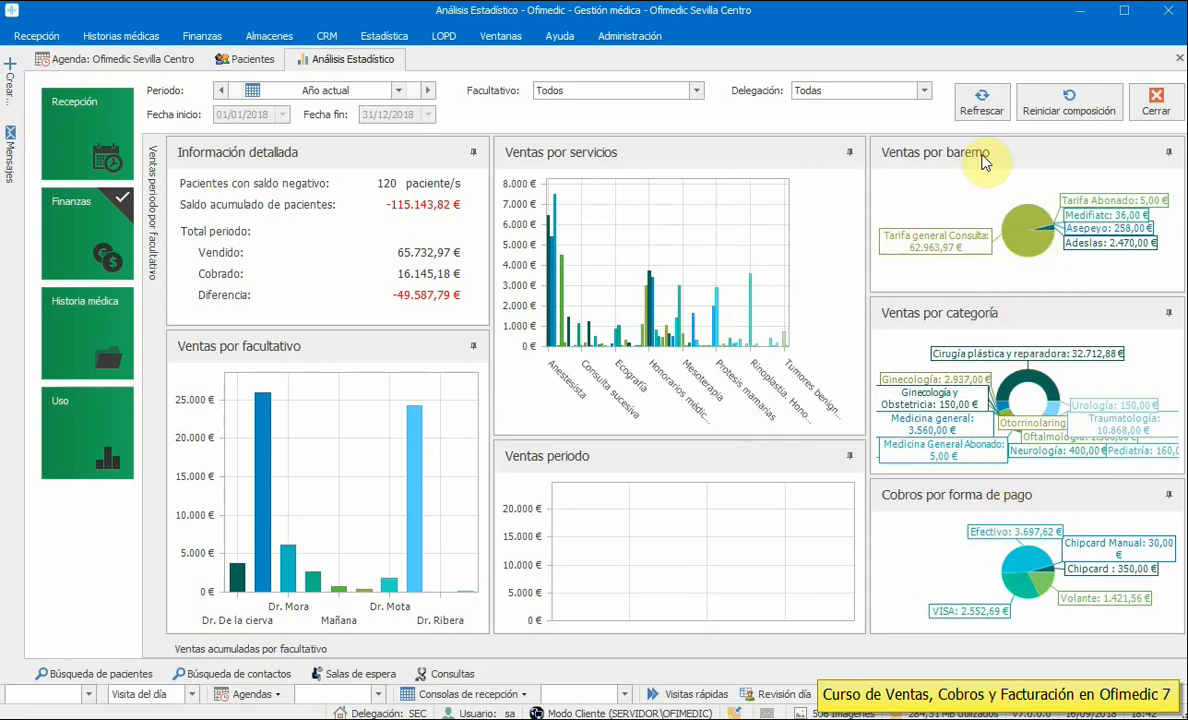
- Dock the Ventas por baremo panel across the top, resize it, set it to auto-hide, and close the tab
click(1166, 153)
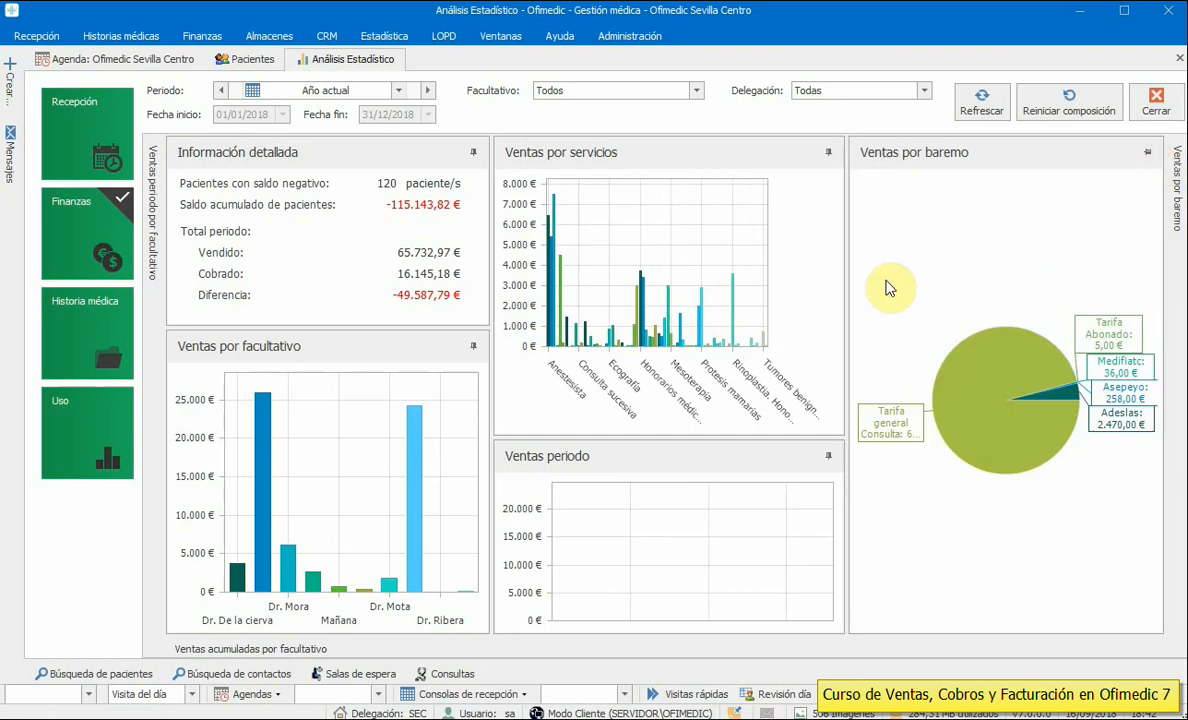
mouse_move(1165, 164)
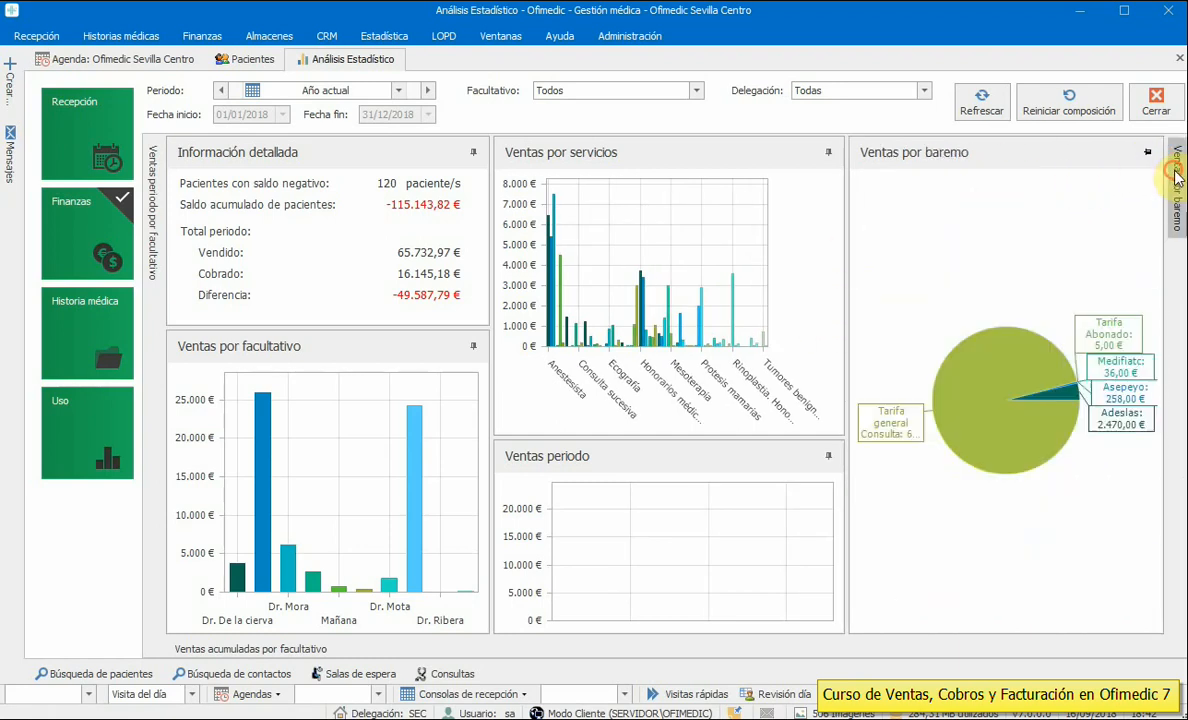
drag(1005, 159, 665, 167)
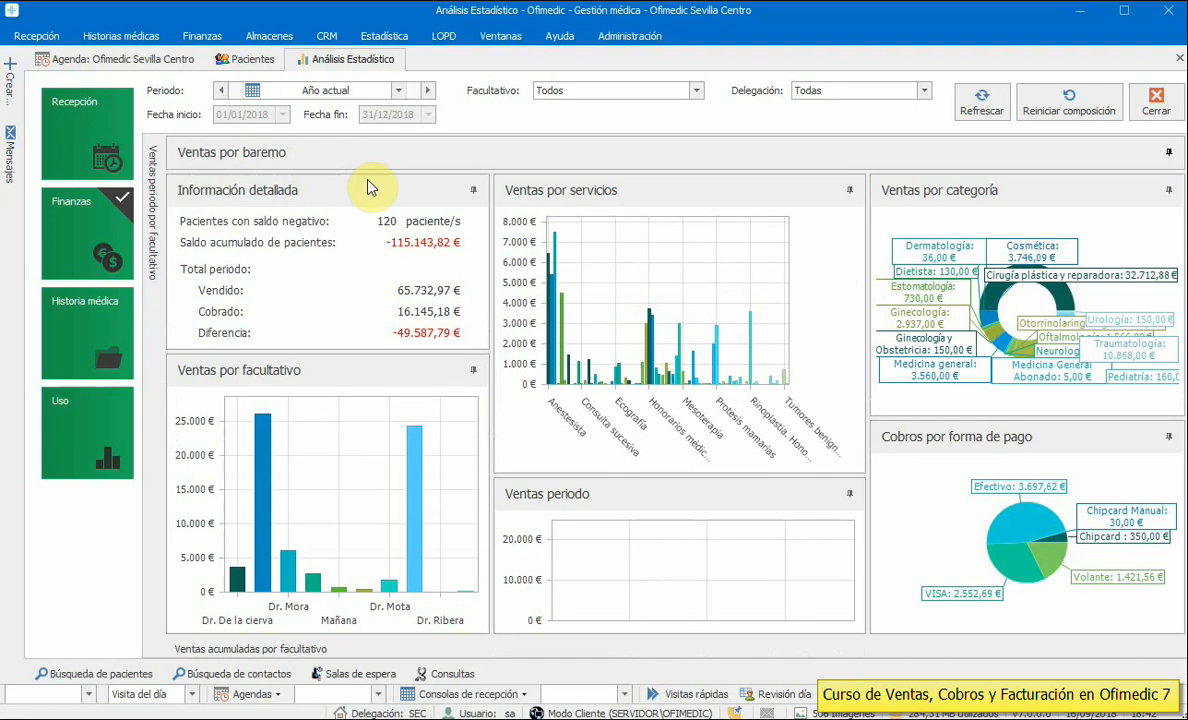
drag(372, 168, 372, 228)
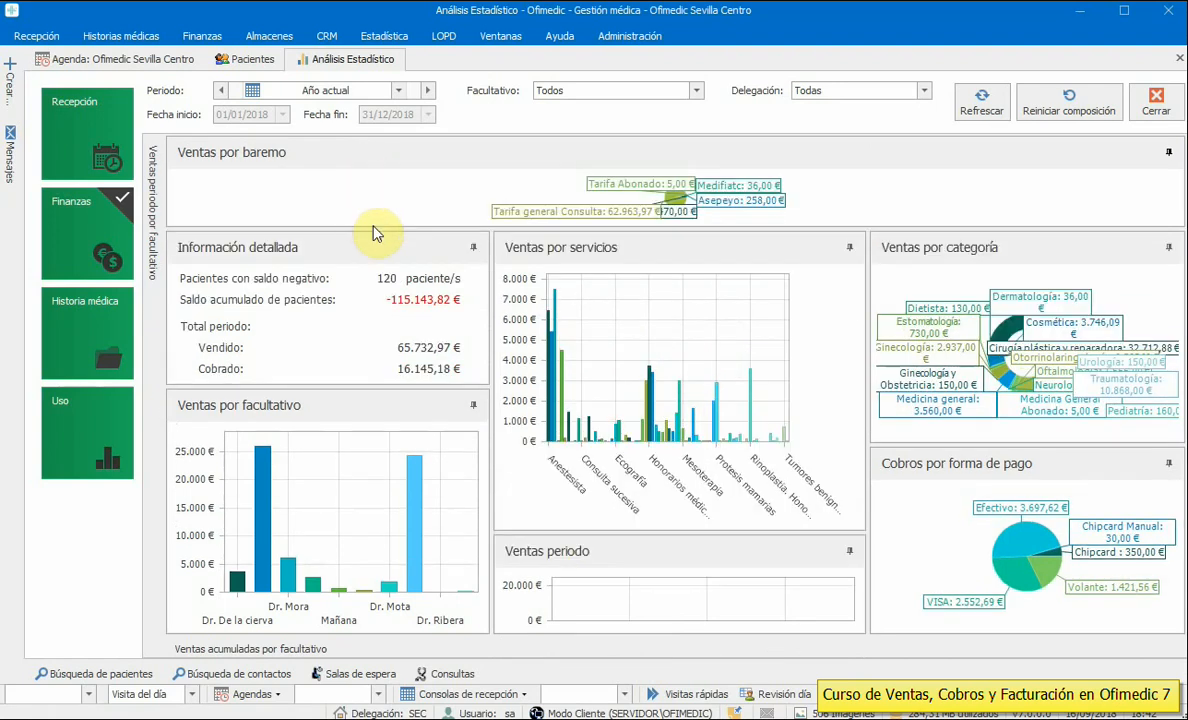
click(1169, 153)
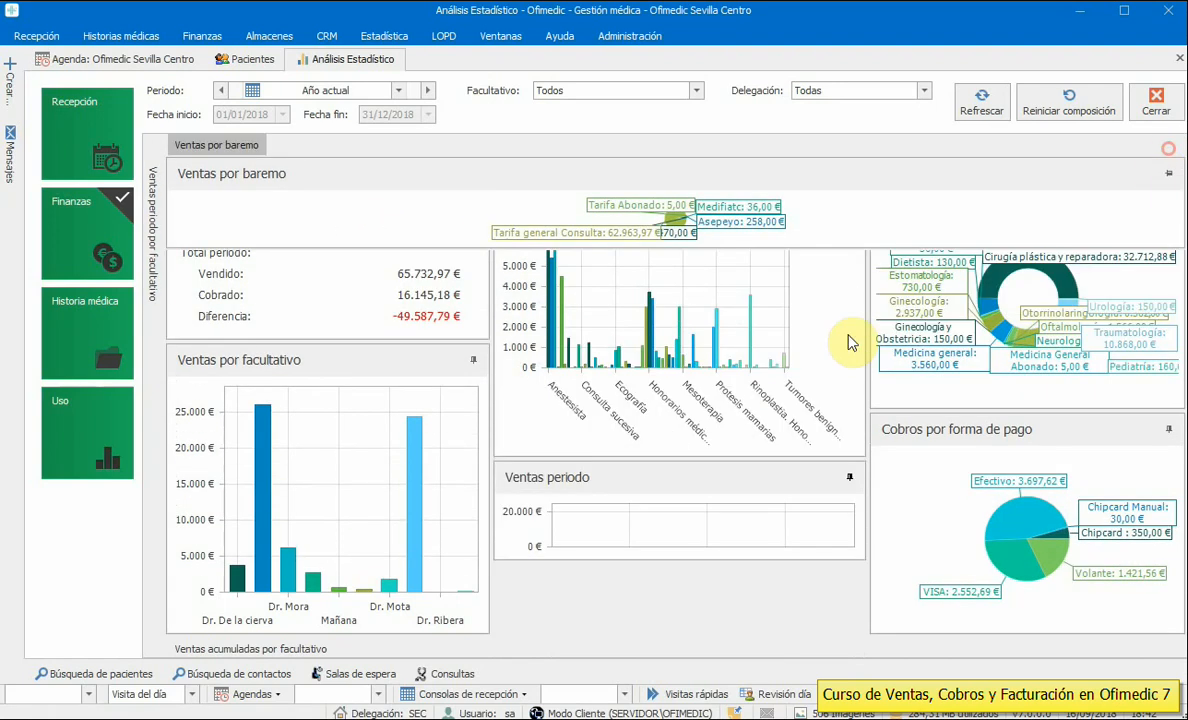
click(1156, 104)
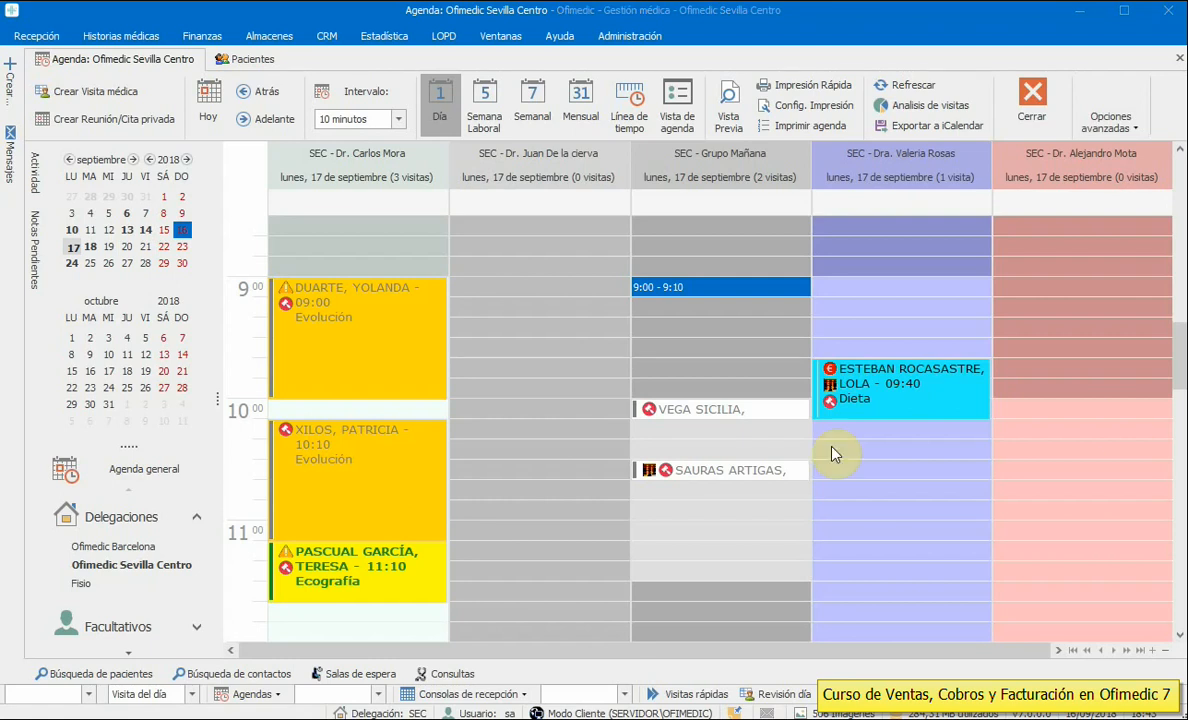
- Load the Finanzas – Mutuas list filtered to the Adeslas insurer, showing 119 records
click(192, 38)
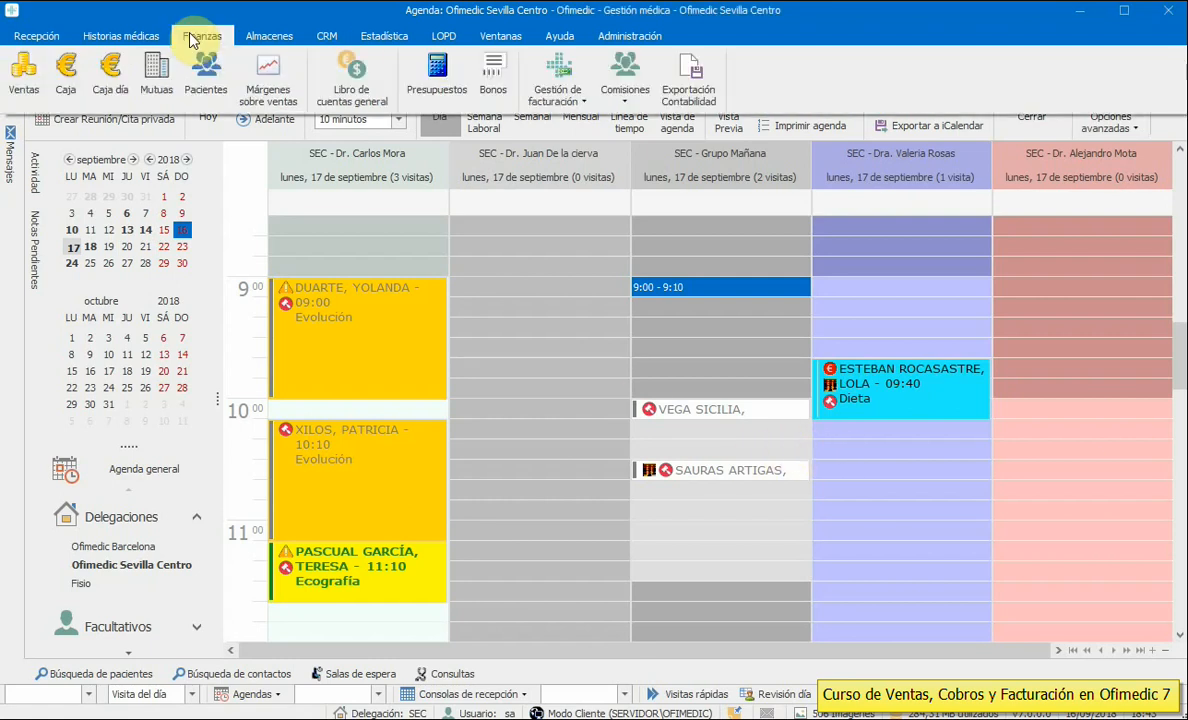
click(152, 80)
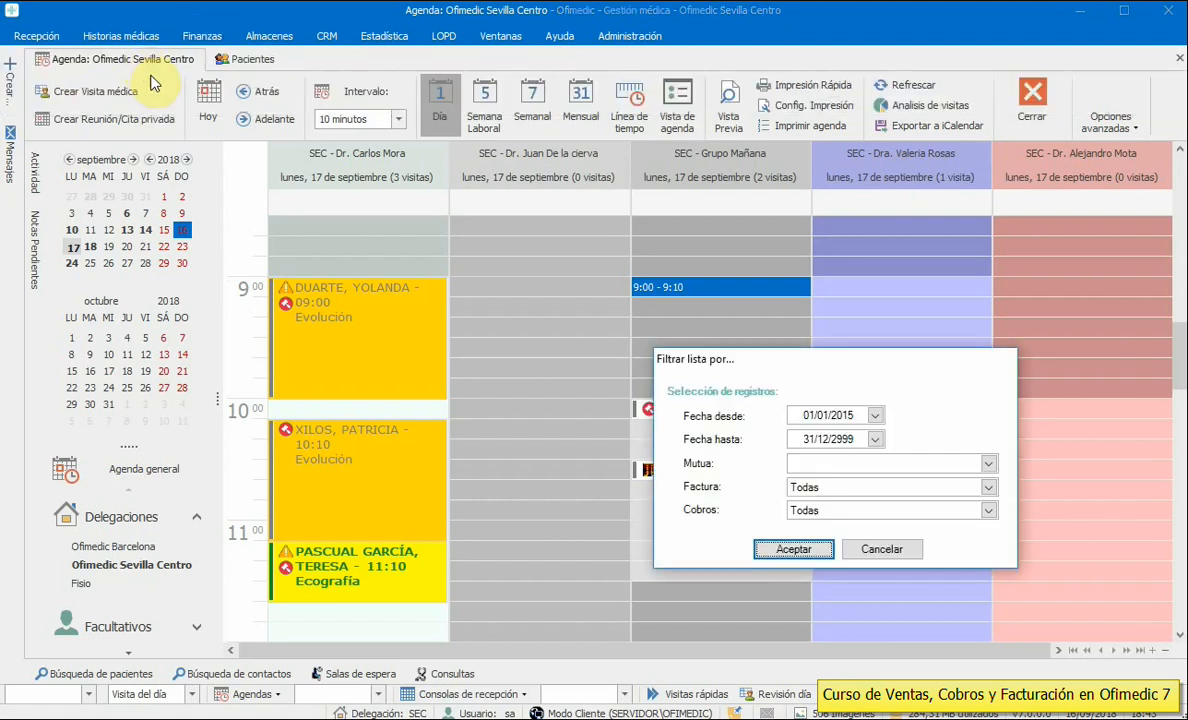
drag(767, 360, 493, 189)
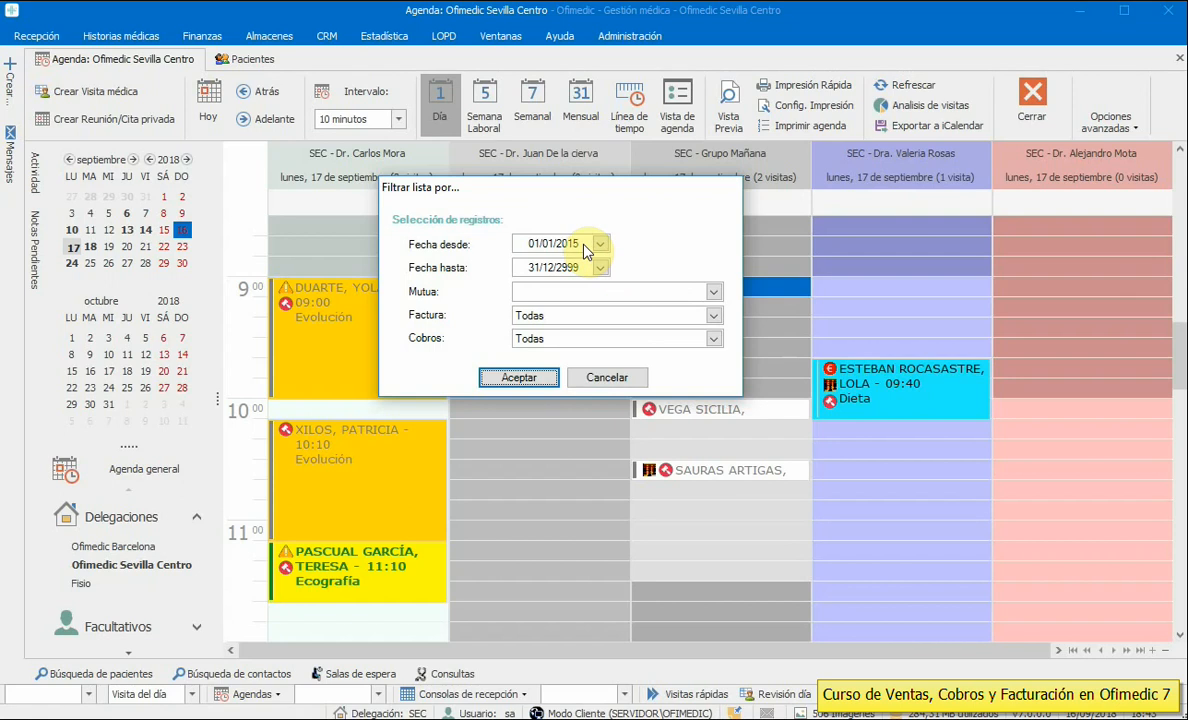
click(713, 291)
click(536, 345)
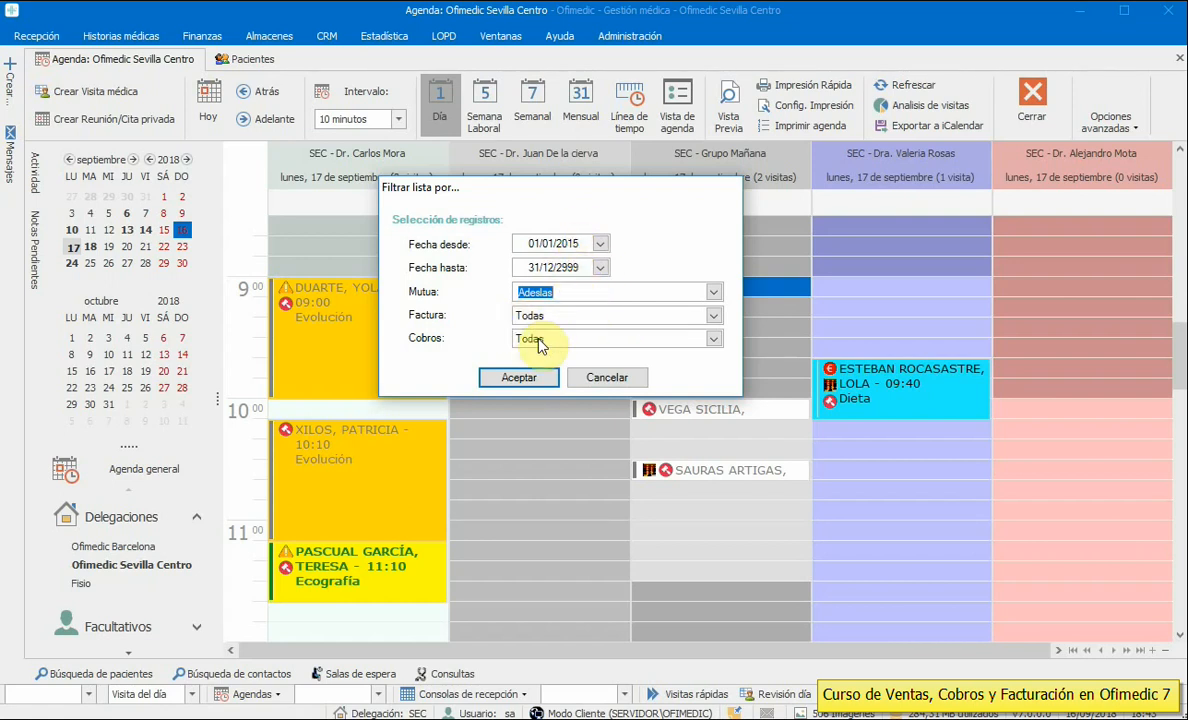
click(517, 382)
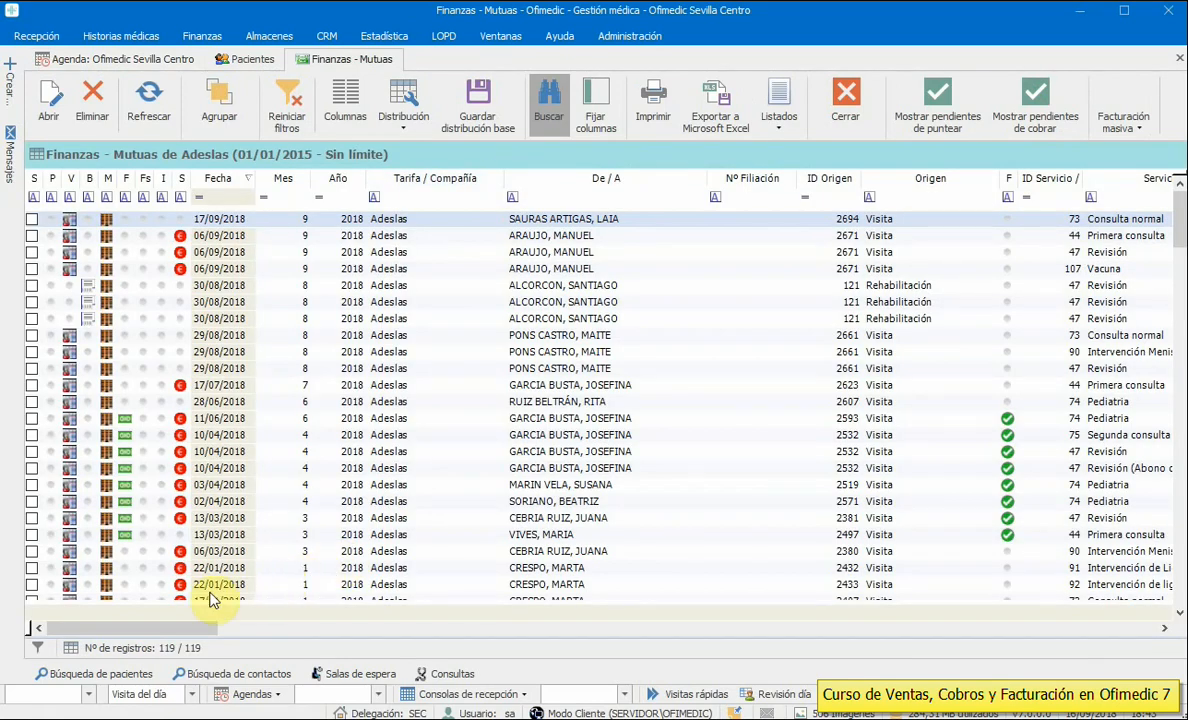
- Change the 15,00 € Adeslas sale's Importe CIA to 10, keeping the sale's own amount unchanged
drag(191, 628, 437, 632)
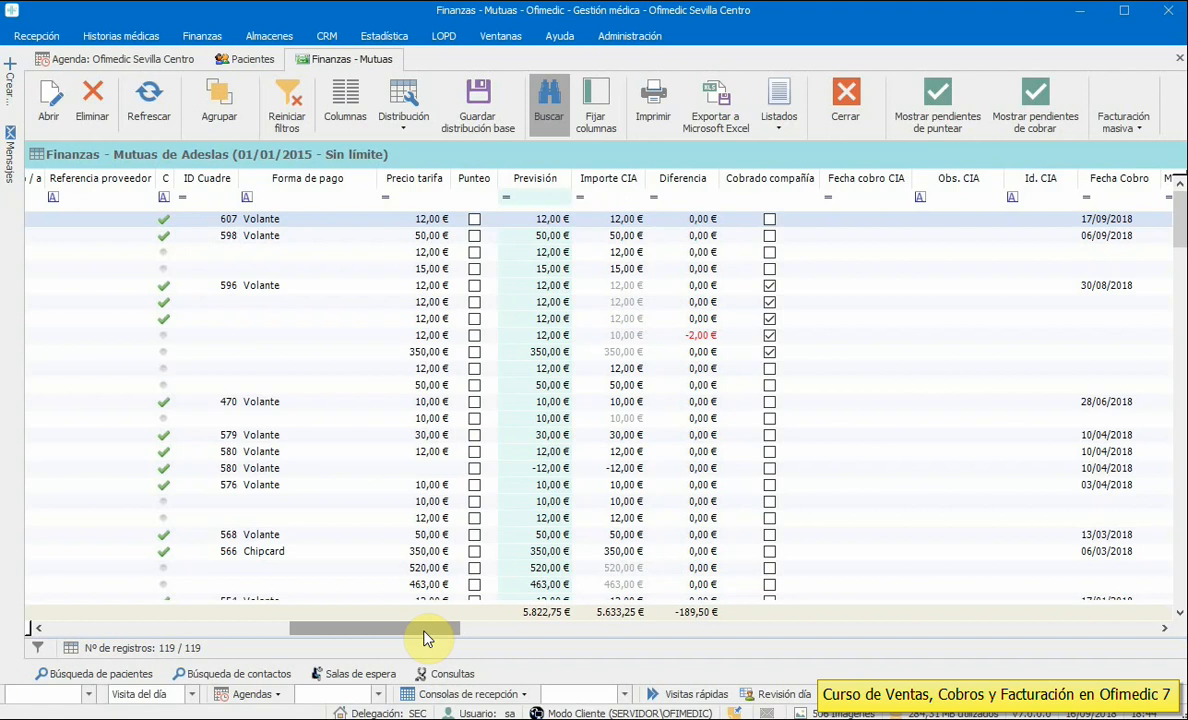
mouse_move(424, 640)
mouse_down()
mouse_move(403, 641)
mouse_move(437, 638)
mouse_up()
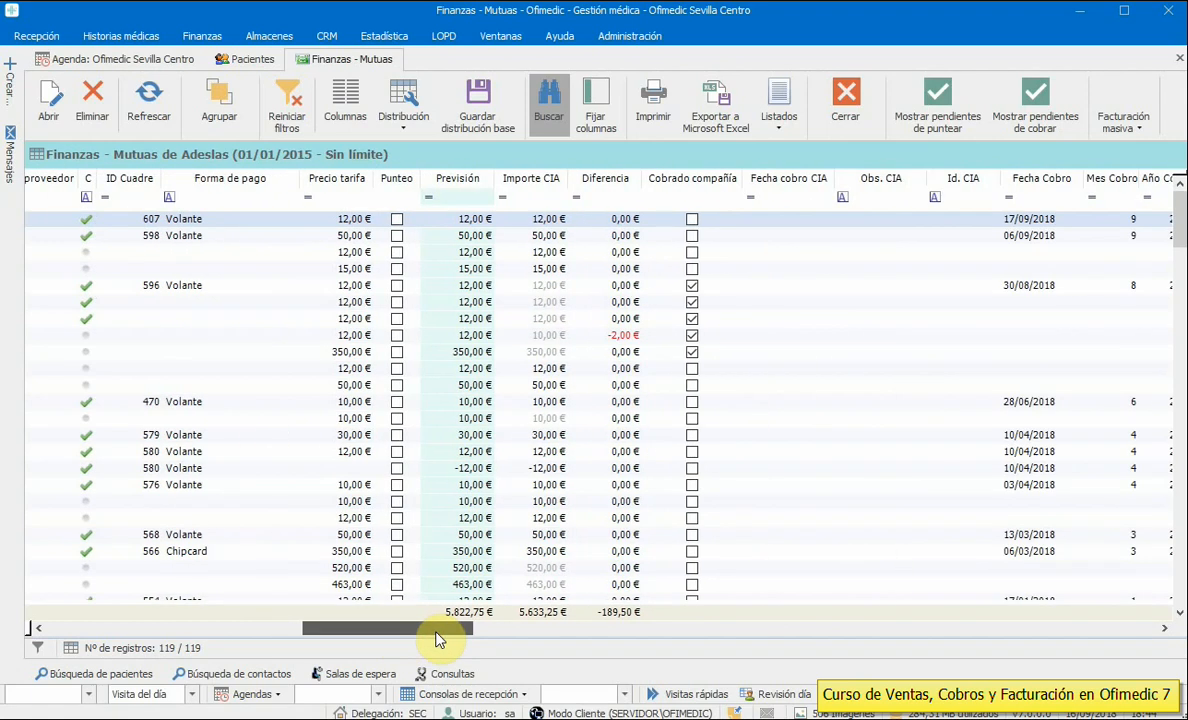
click(436, 634)
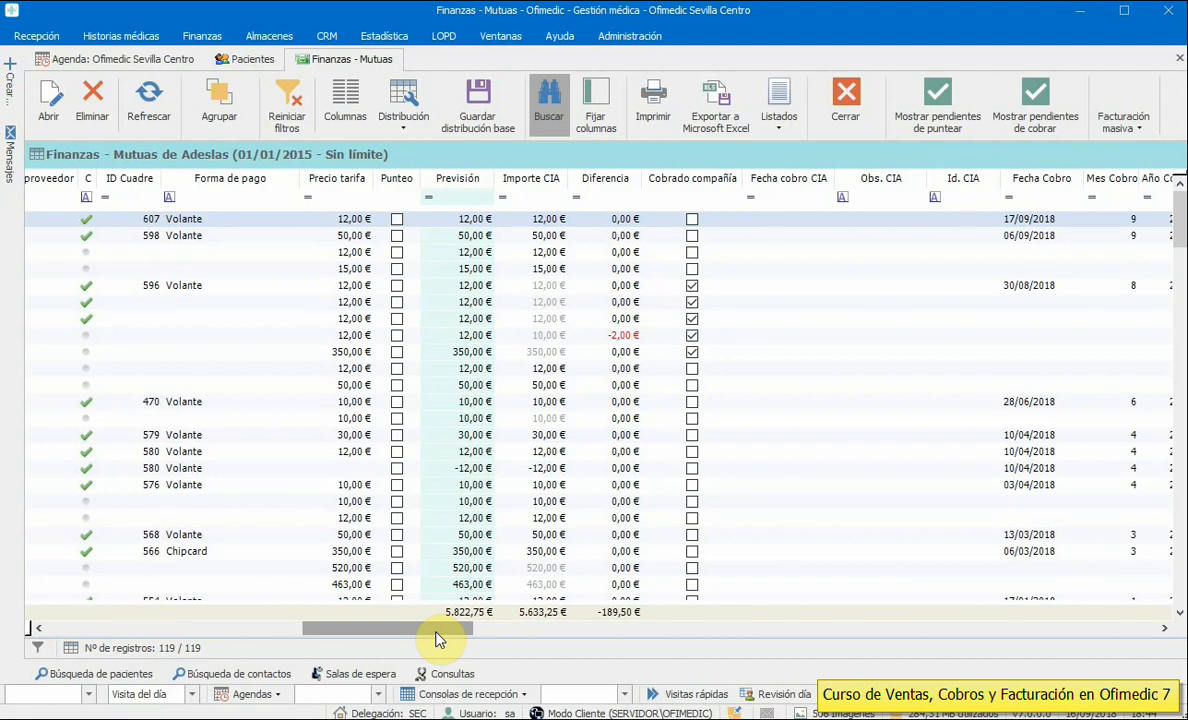
click(468, 236)
click(465, 253)
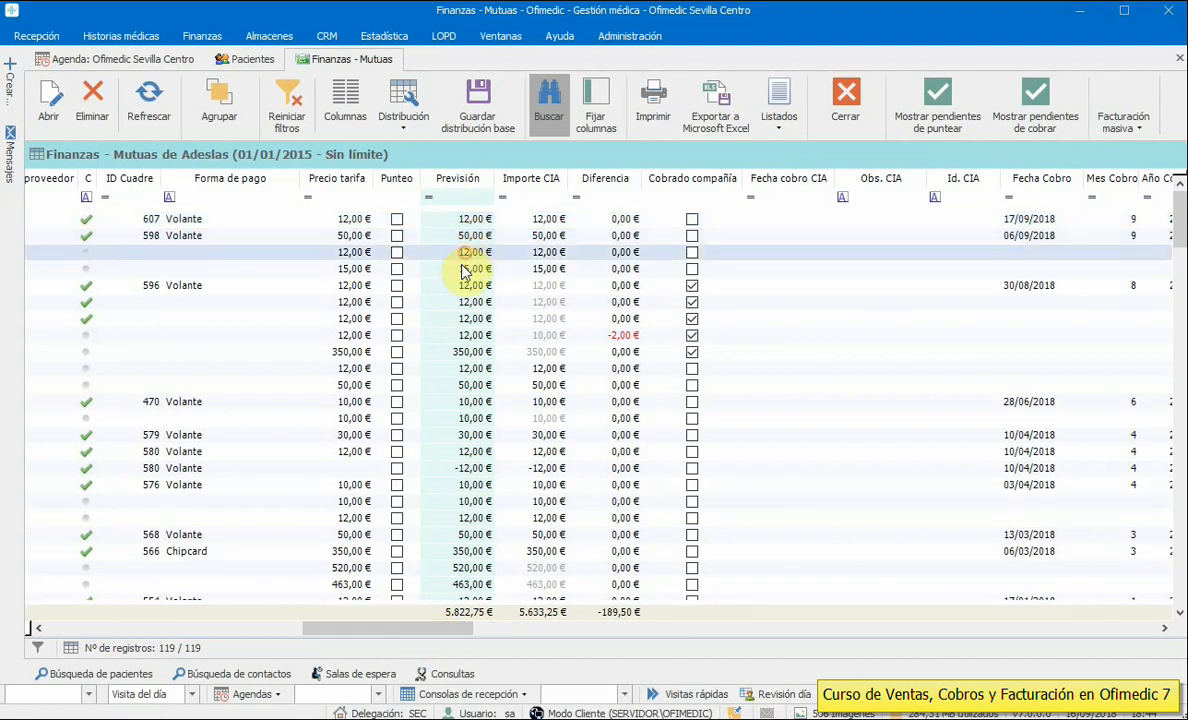
click(464, 269)
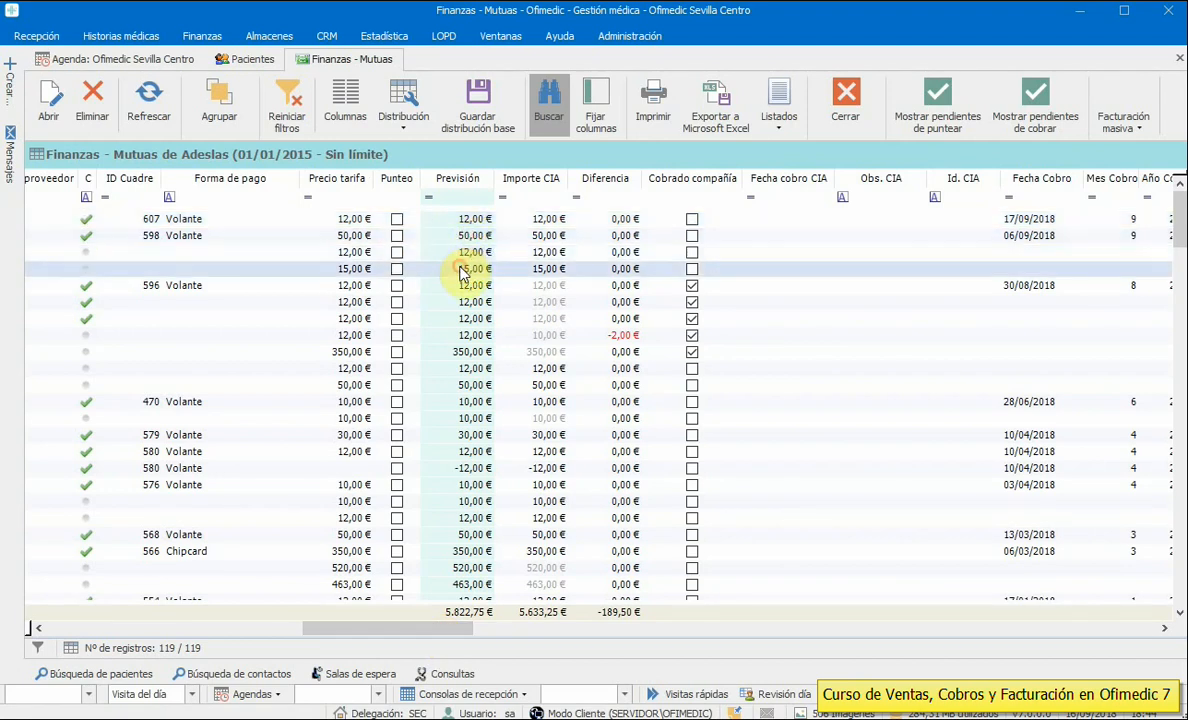
click(540, 268)
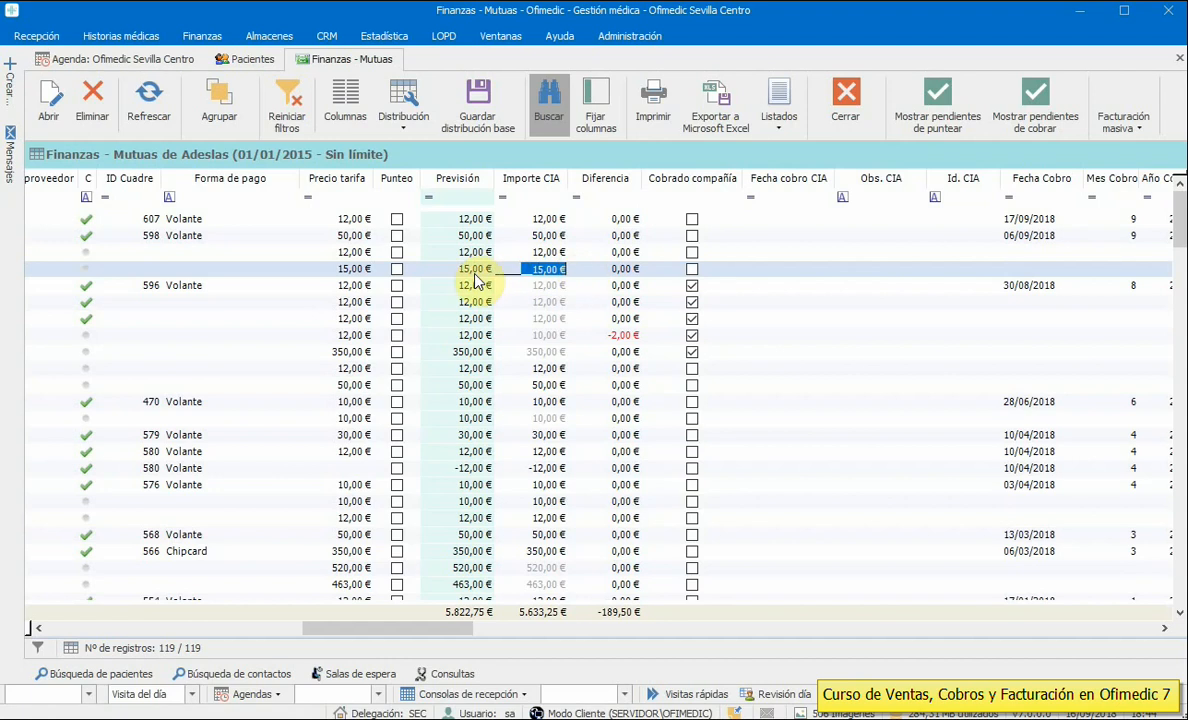
text(10)
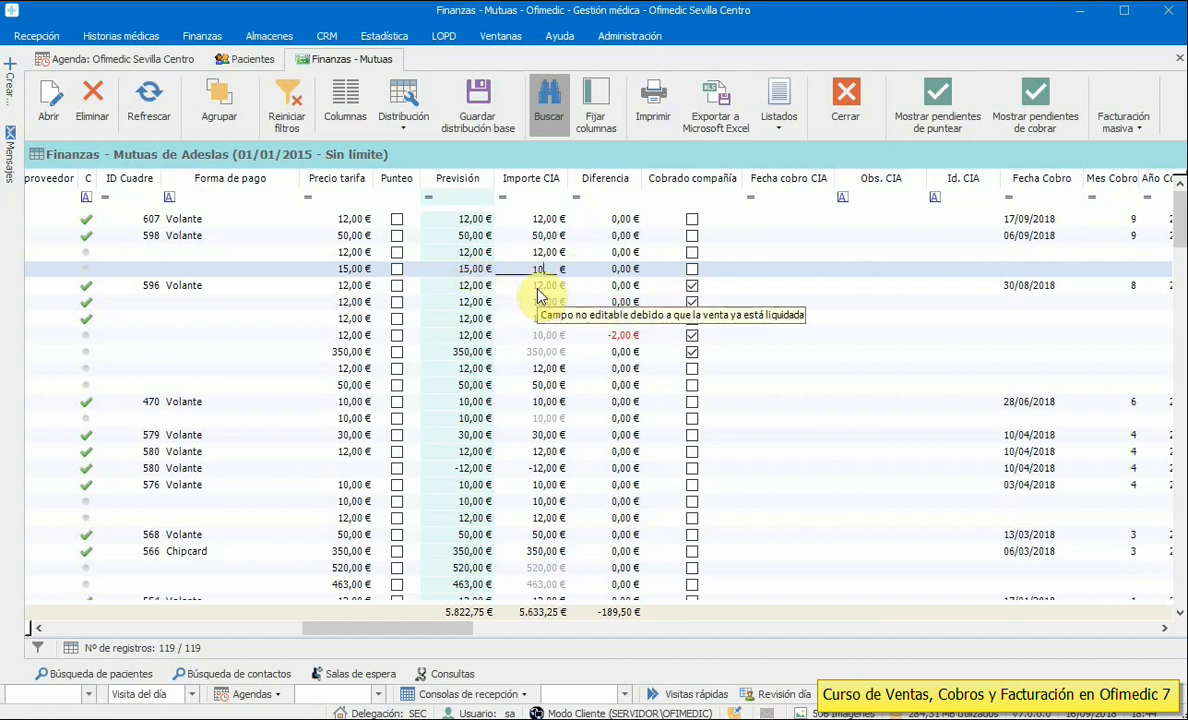
click(537, 290)
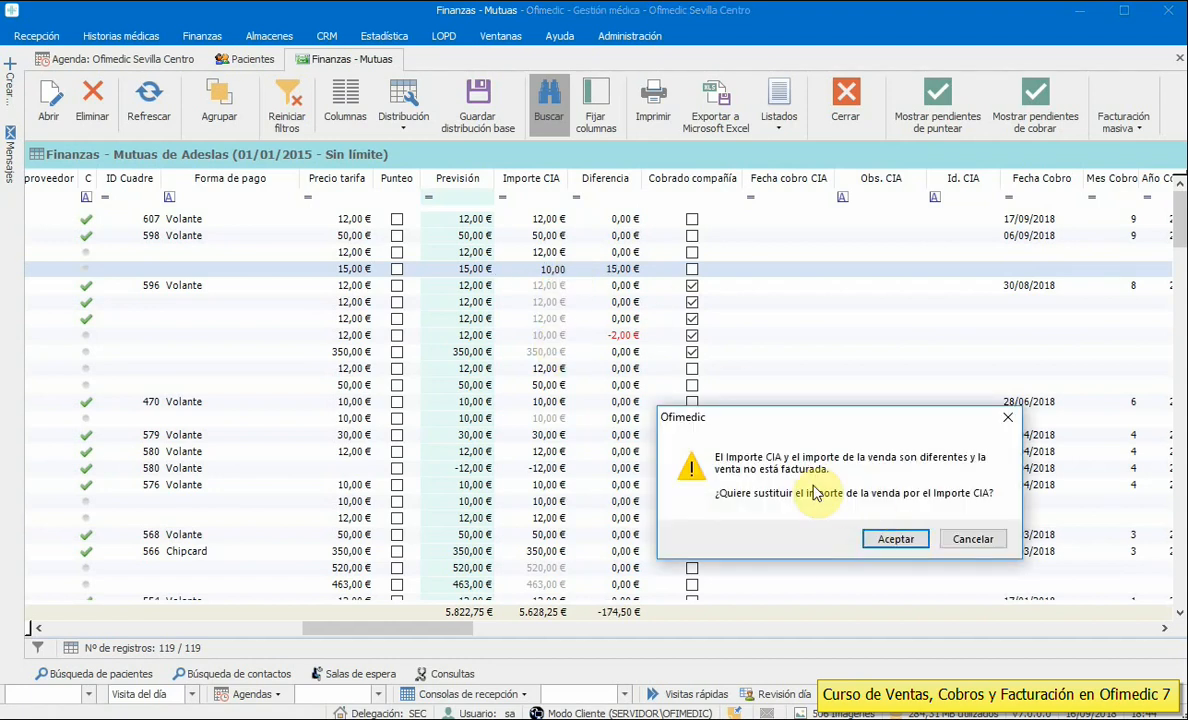
click(968, 545)
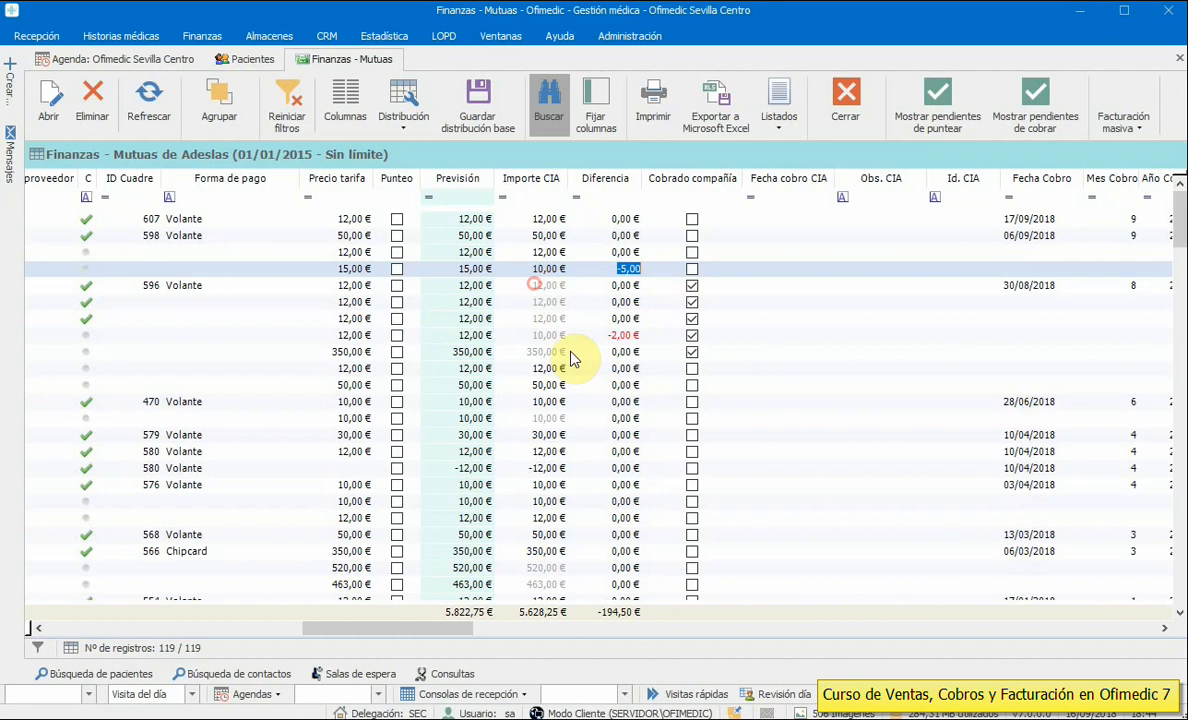
click(570, 303)
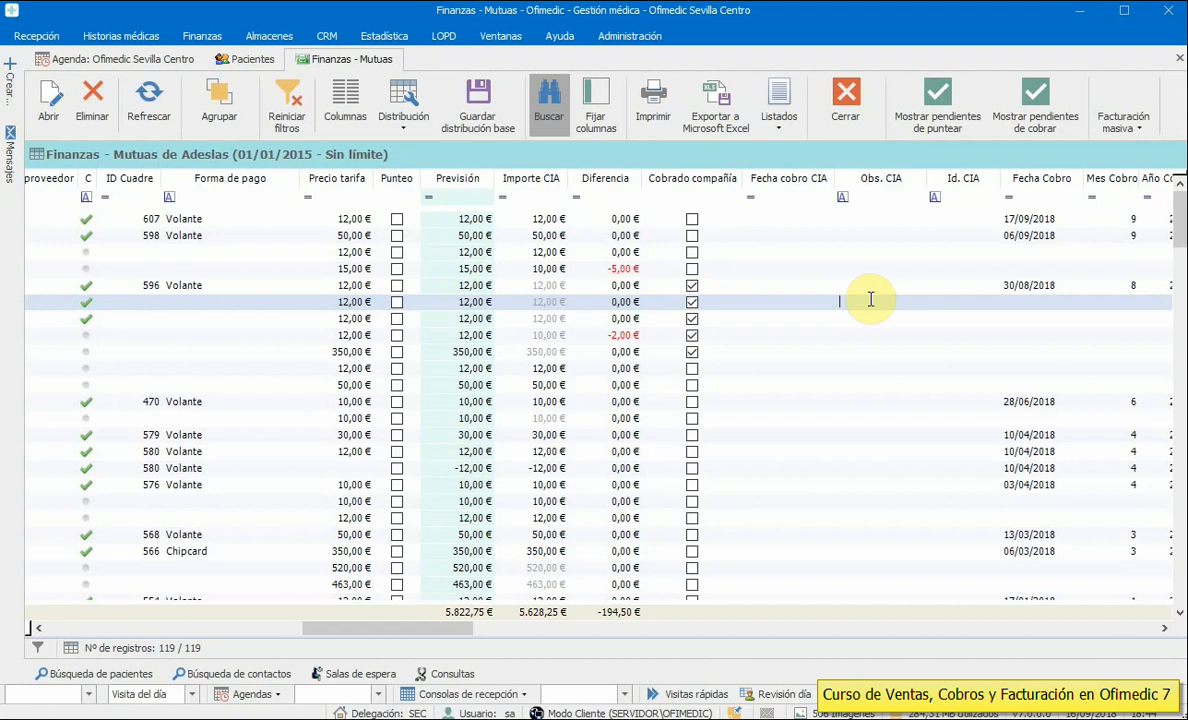
click(960, 298)
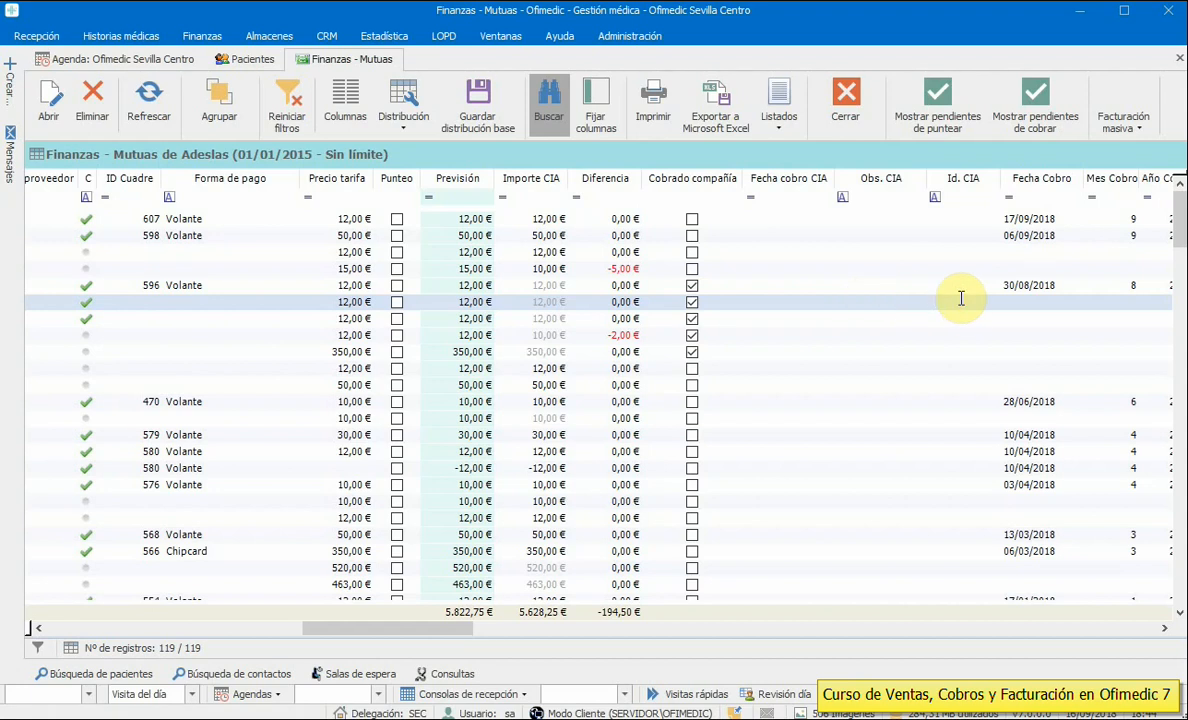
- Mark the 12,00 €, 50,00 € and 470 Volante 10,00 € Adeslas sales as collected from the insurer
click(693, 368)
click(693, 385)
click(693, 401)
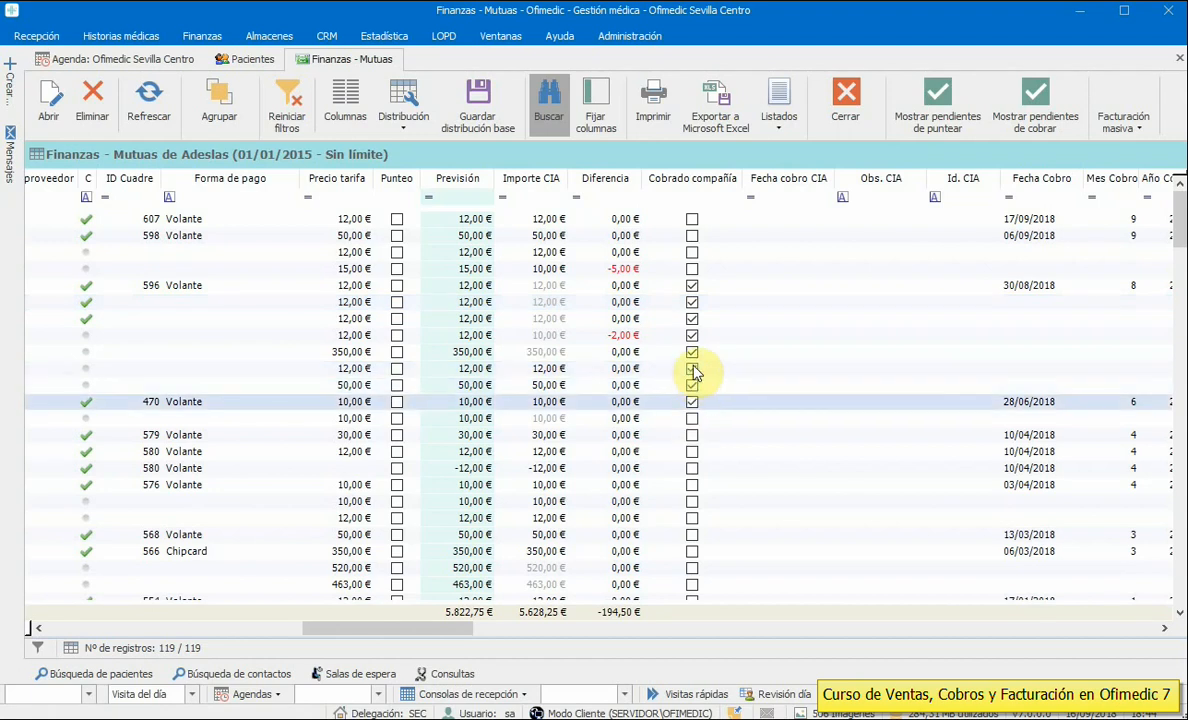
click(765, 370)
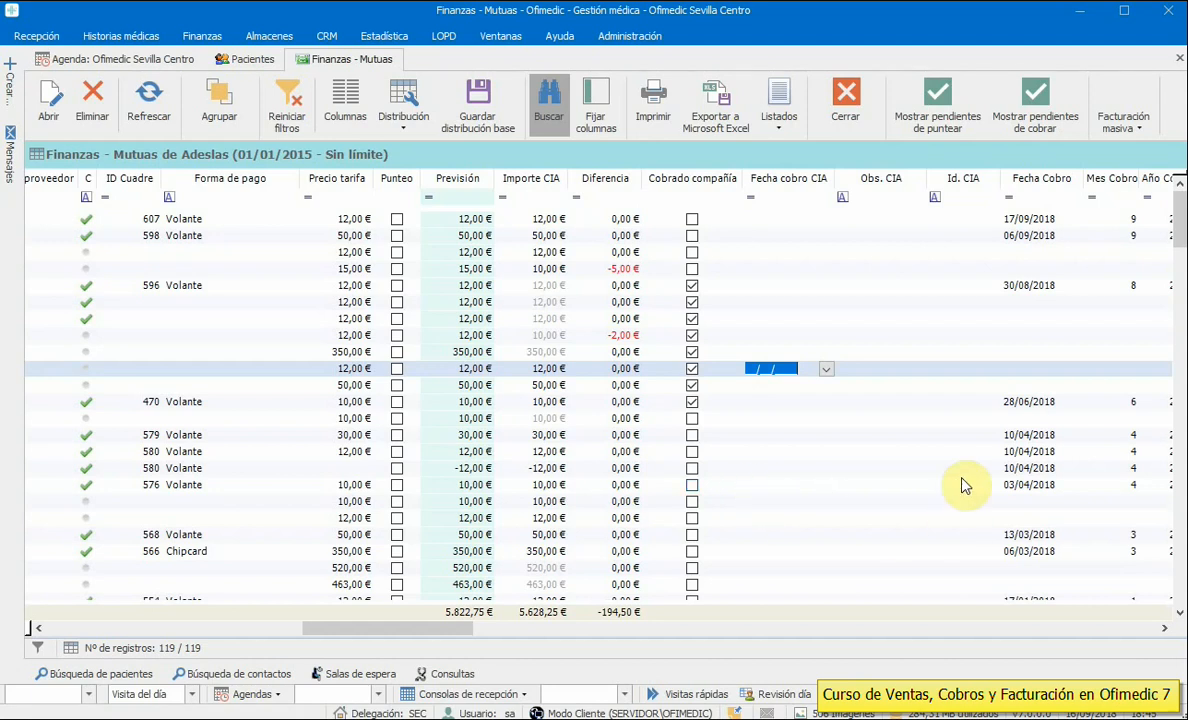
- Move down the grid to the 579 Volante sale row
mouse_move(438, 630)
mouse_down()
mouse_move(477, 637)
mouse_move(437, 641)
mouse_up()
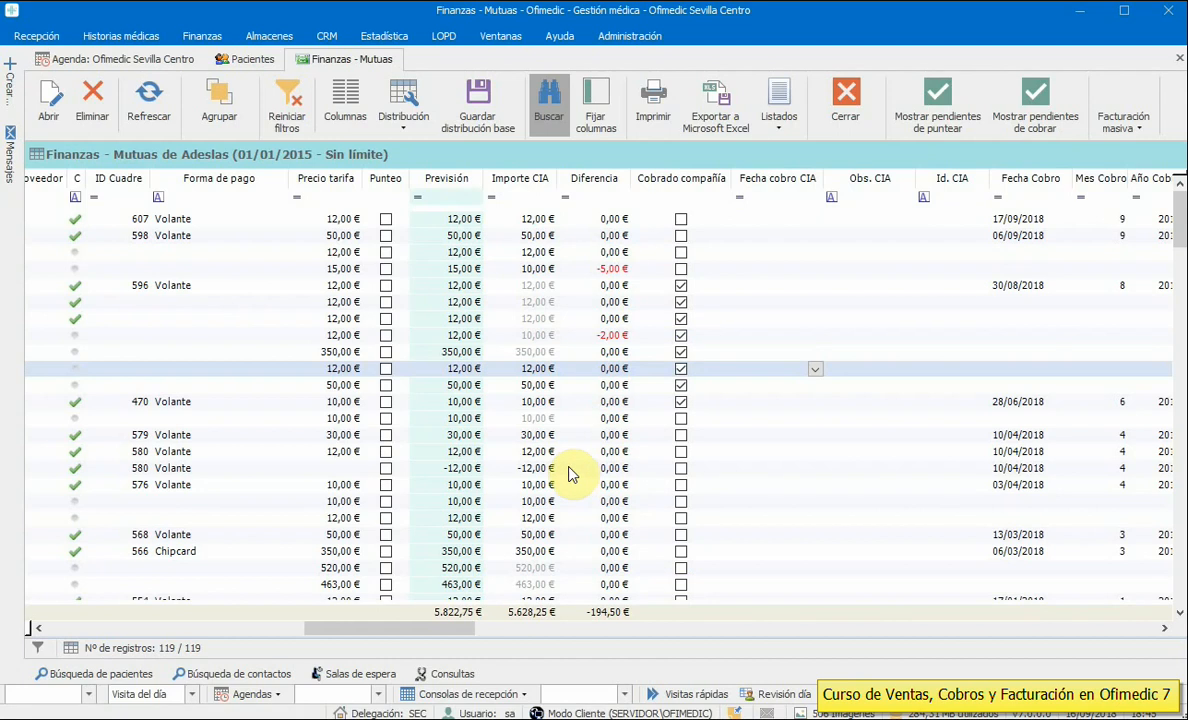
key(Down)
key(Down)
key(Down)
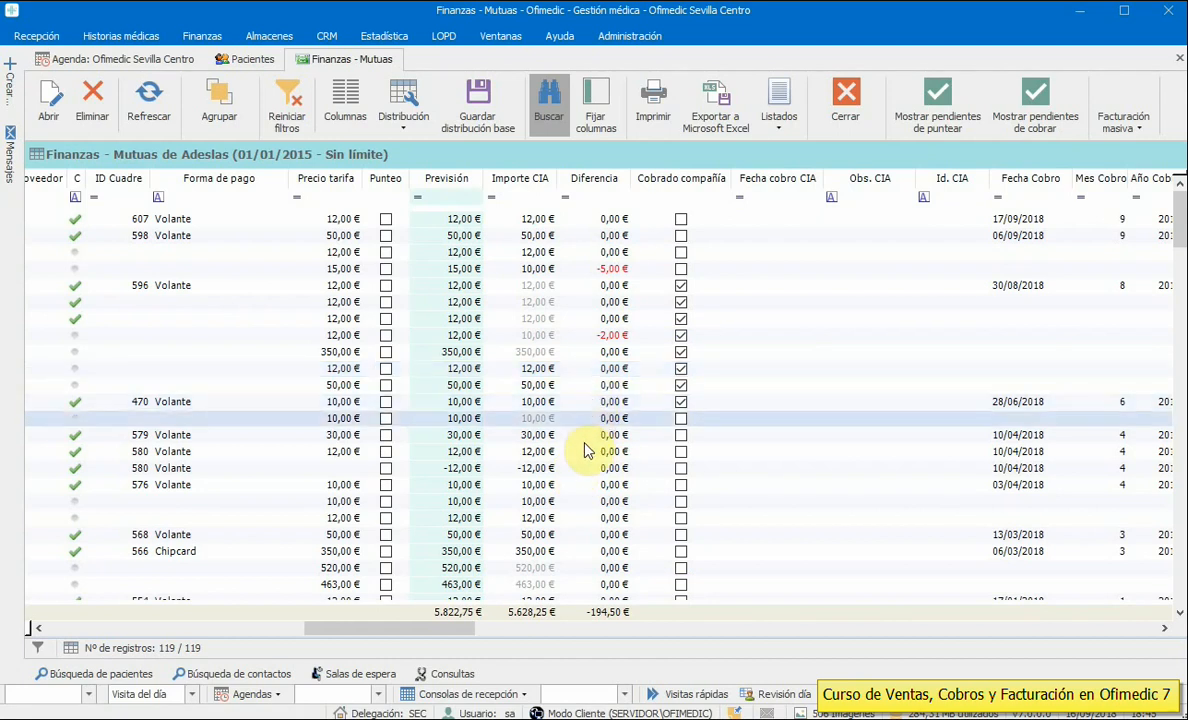
click(585, 441)
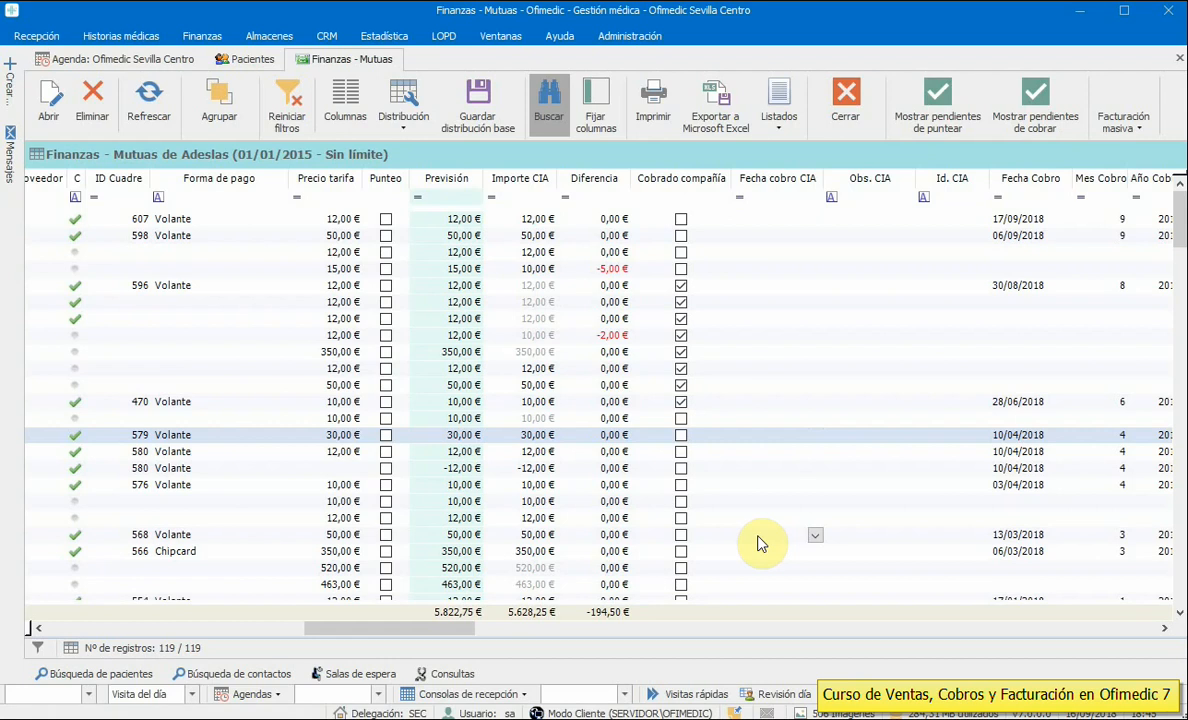
- Close the Adeslas list and load all sales in Finanzas – Ventas, newest first
click(841, 106)
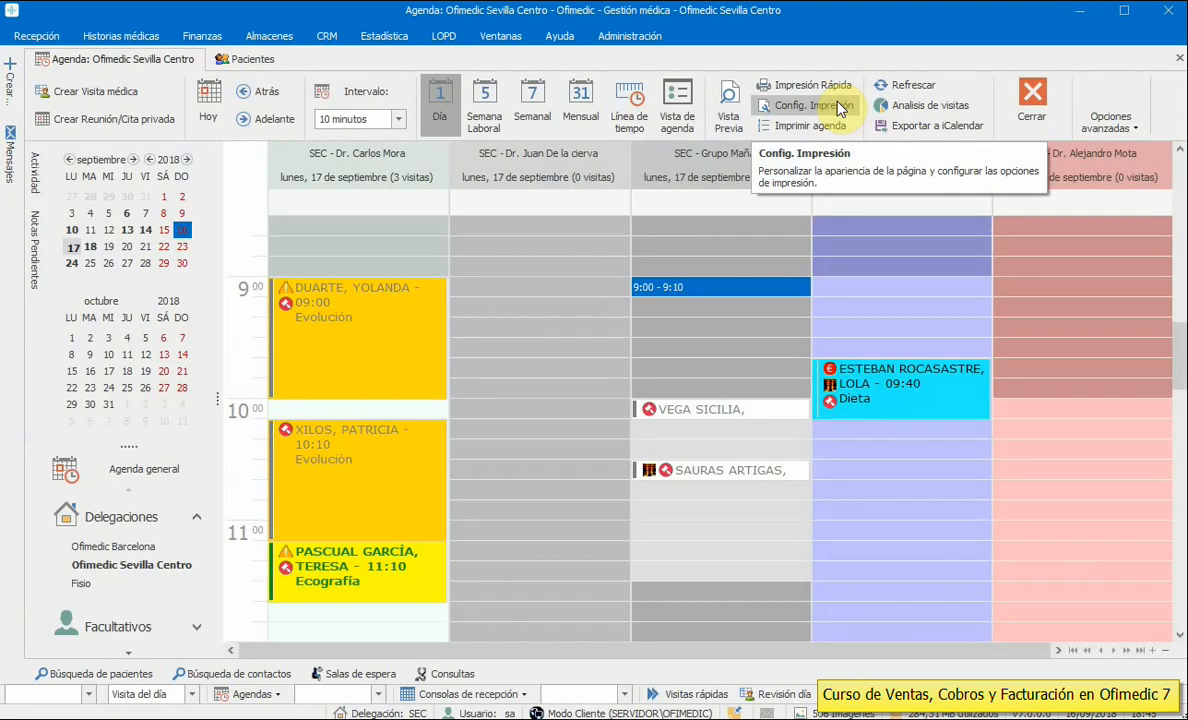
click(202, 36)
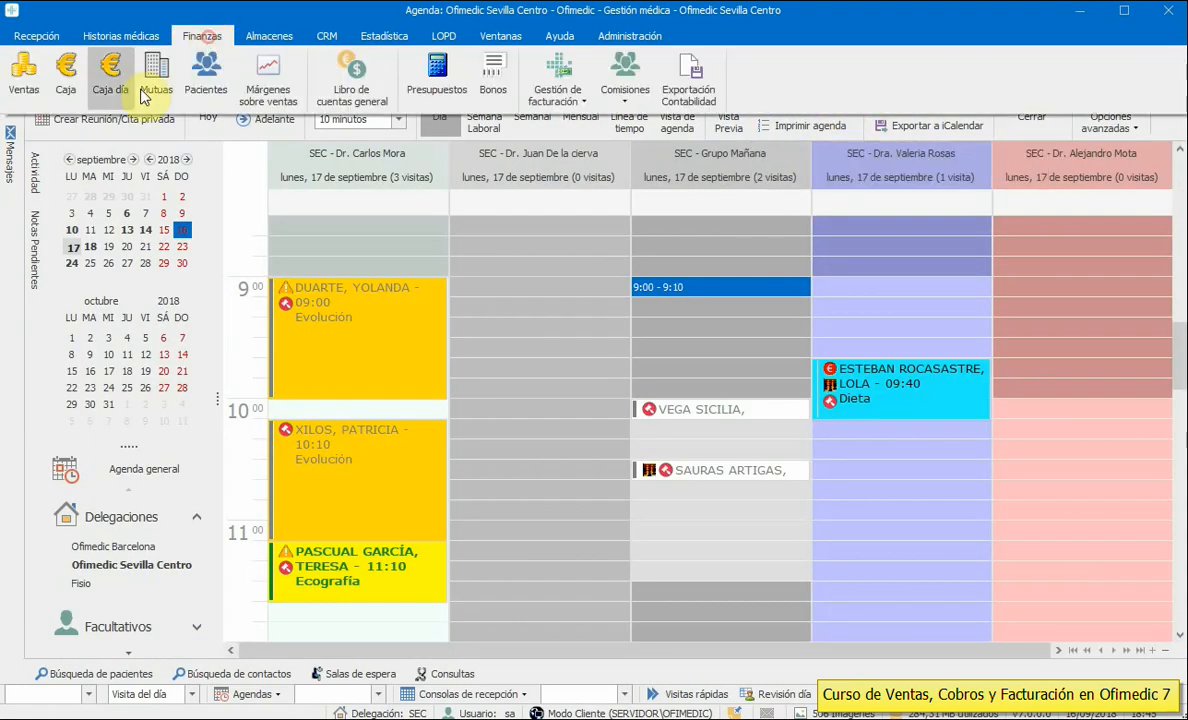
click(20, 97)
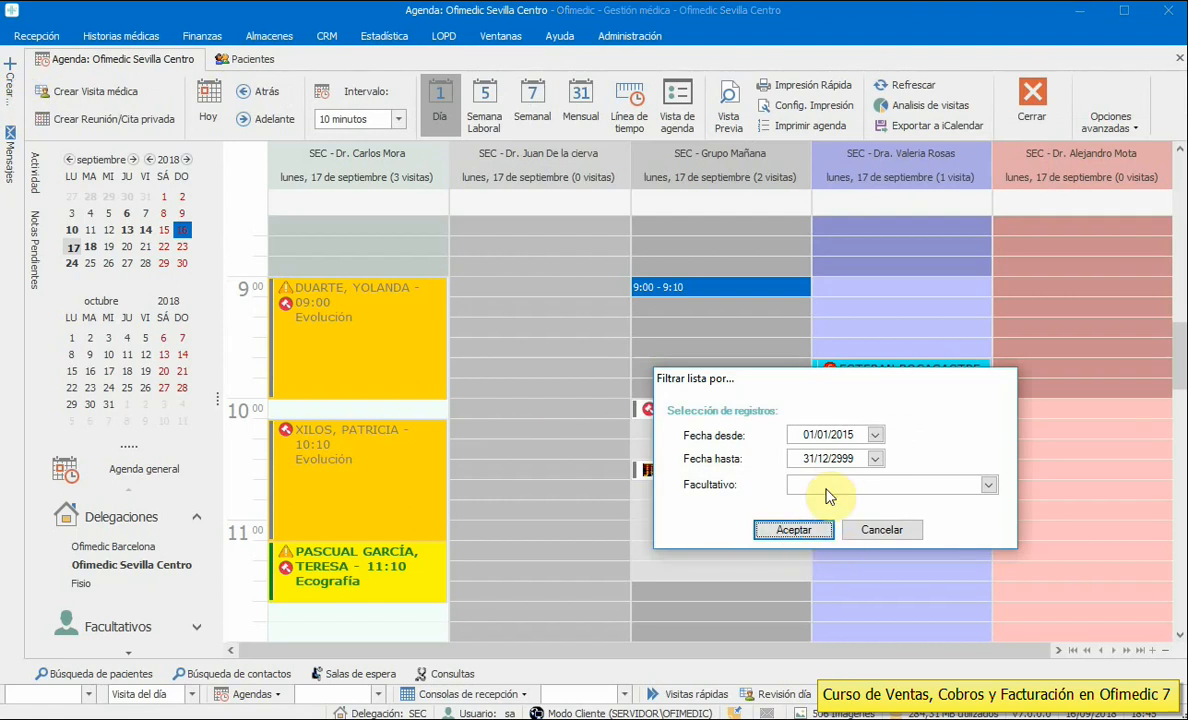
click(794, 530)
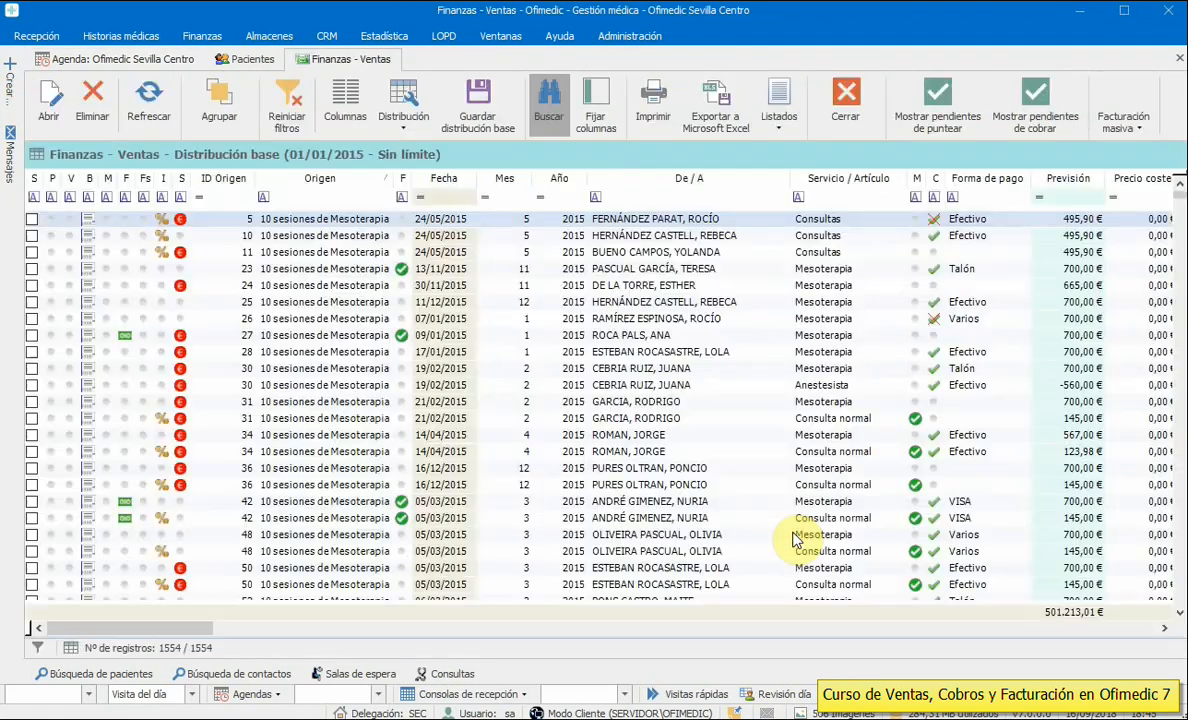
click(433, 182)
click(433, 182)
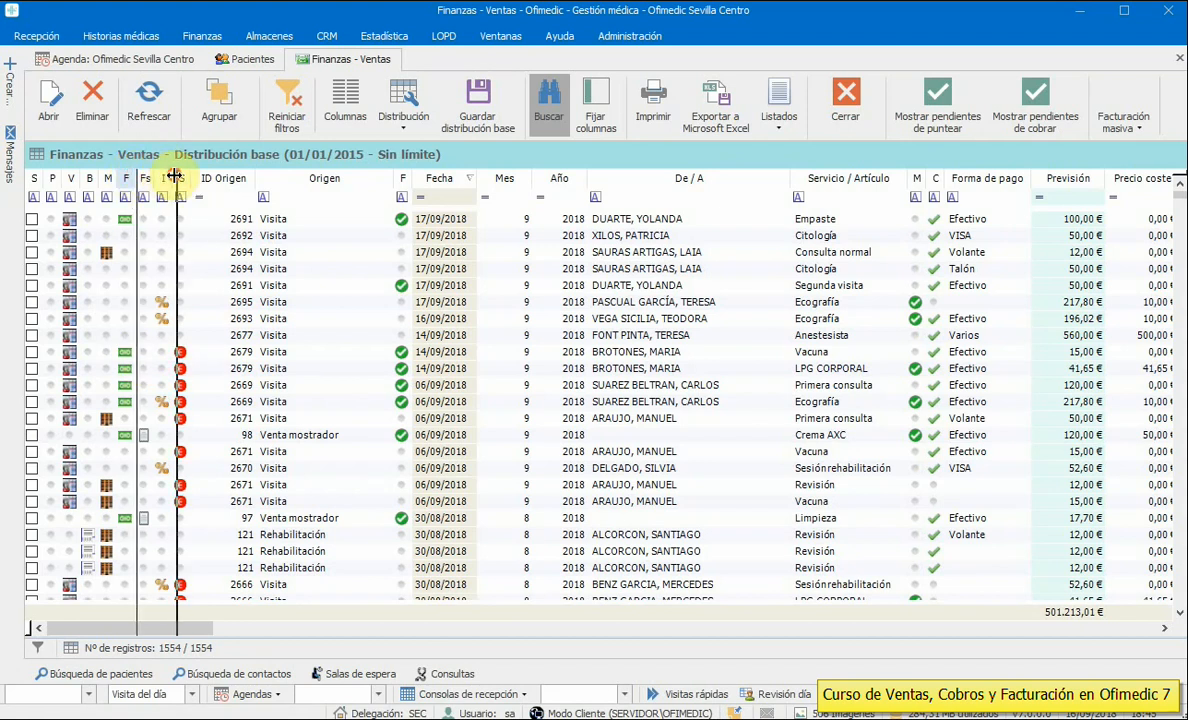
- Filter the F column to '--' and tick visits 2692, 2694 Citología and 2691
double_click(134, 179)
click(151, 197)
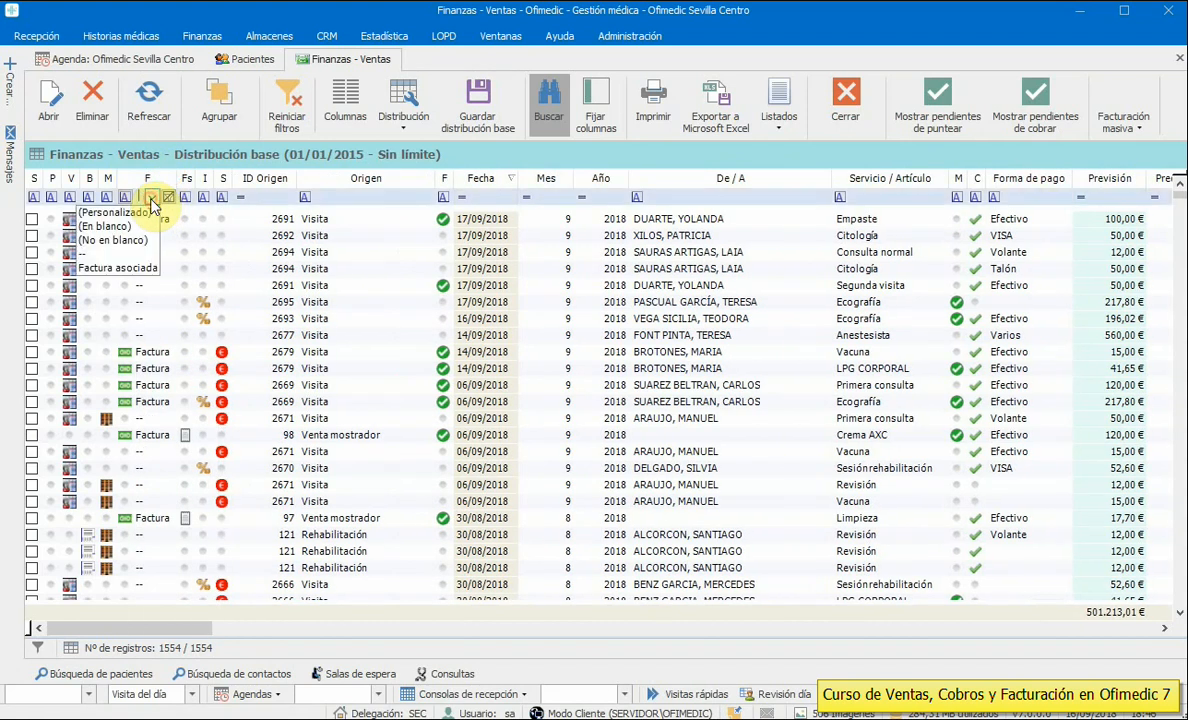
click(103, 254)
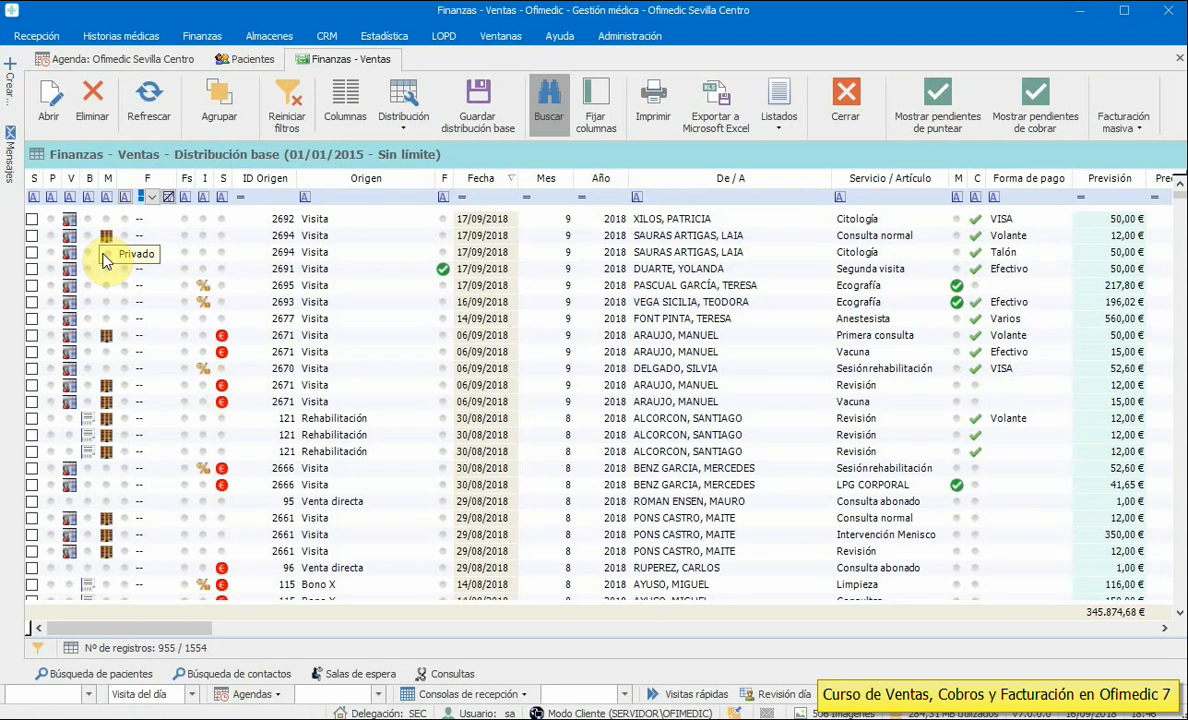
click(31, 218)
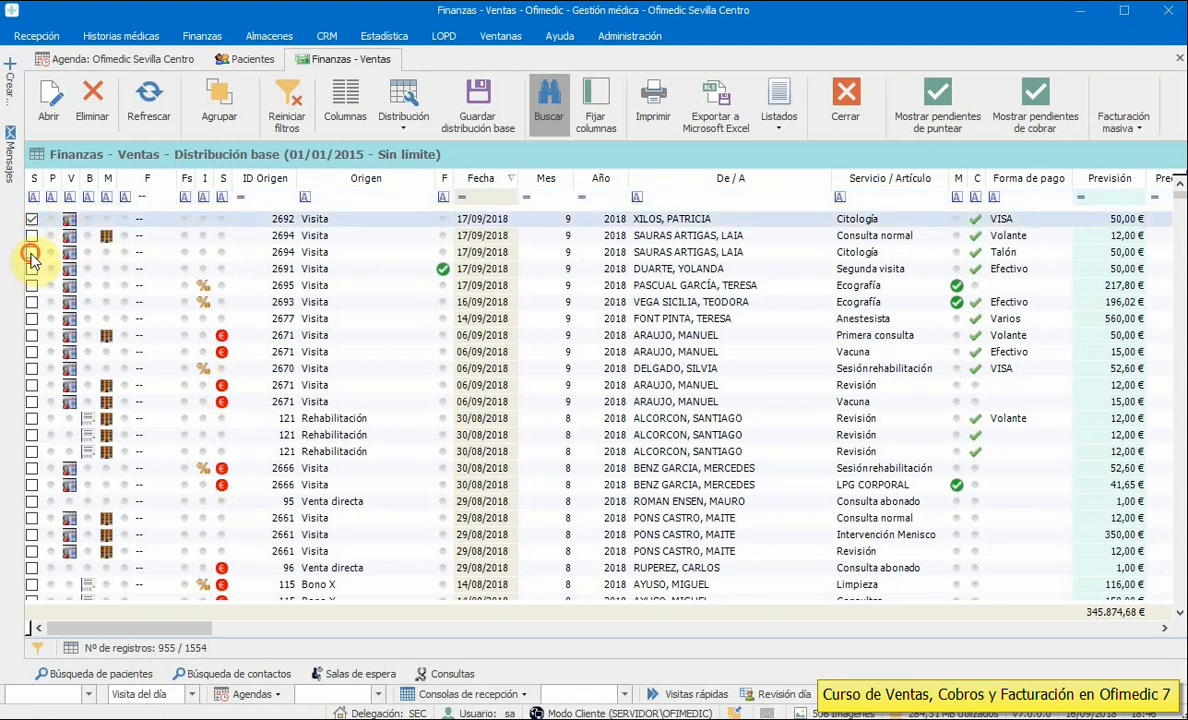
click(31, 252)
click(31, 268)
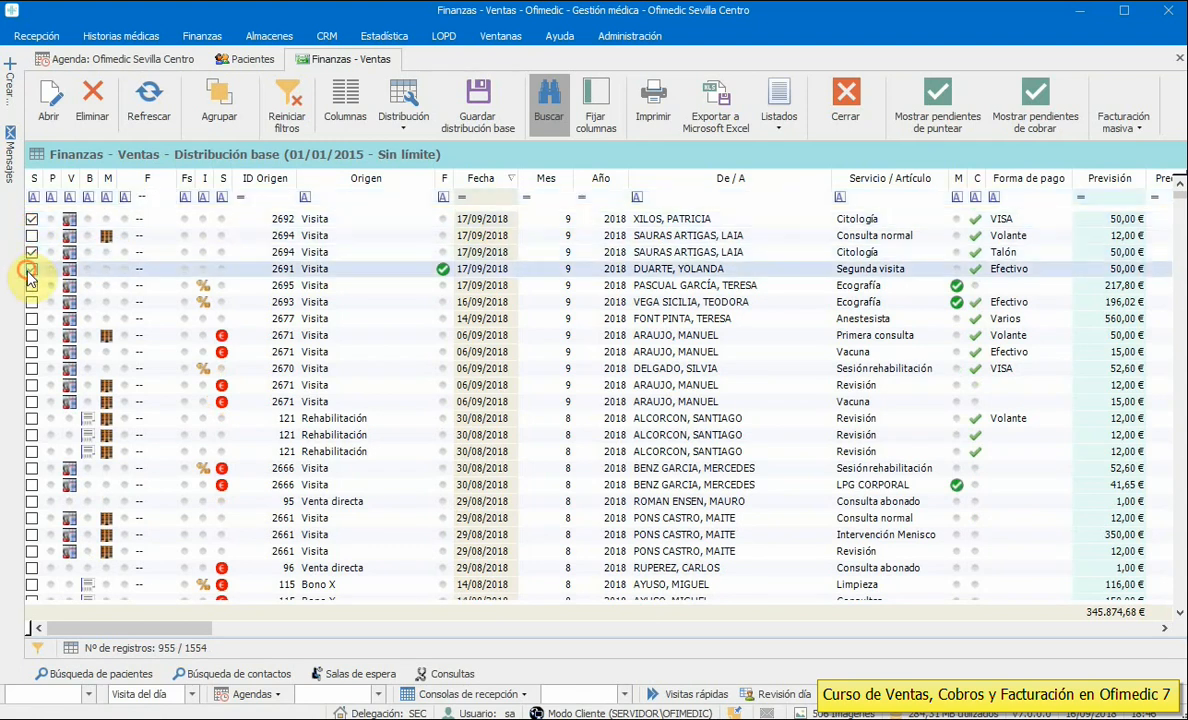
click(1141, 126)
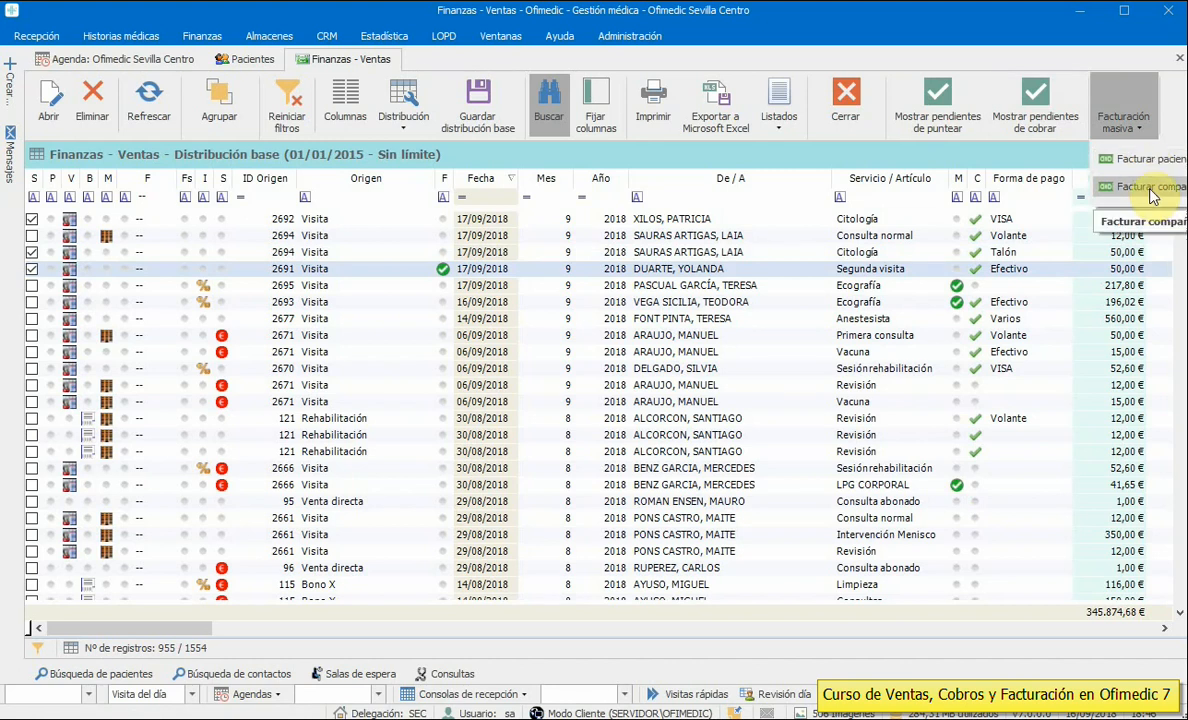
- Issue normal patient invoices dated 16/09/2018 for the three ticked visits and list them
click(1145, 160)
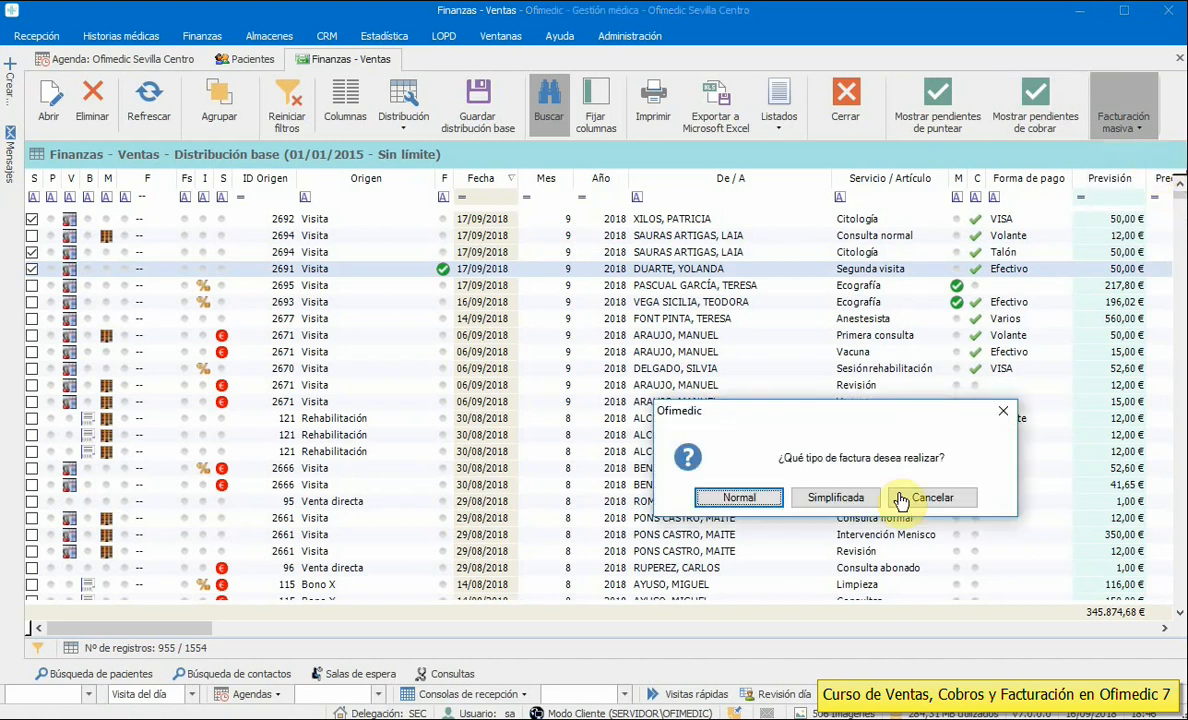
drag(812, 425, 478, 335)
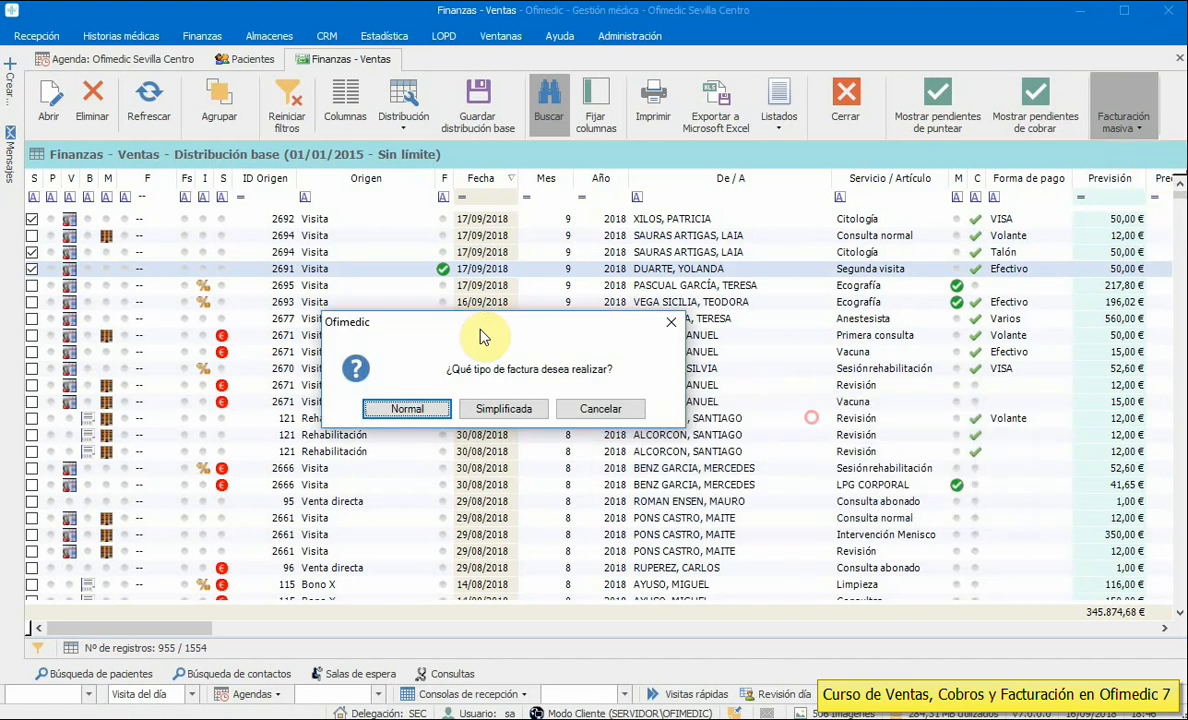
click(411, 414)
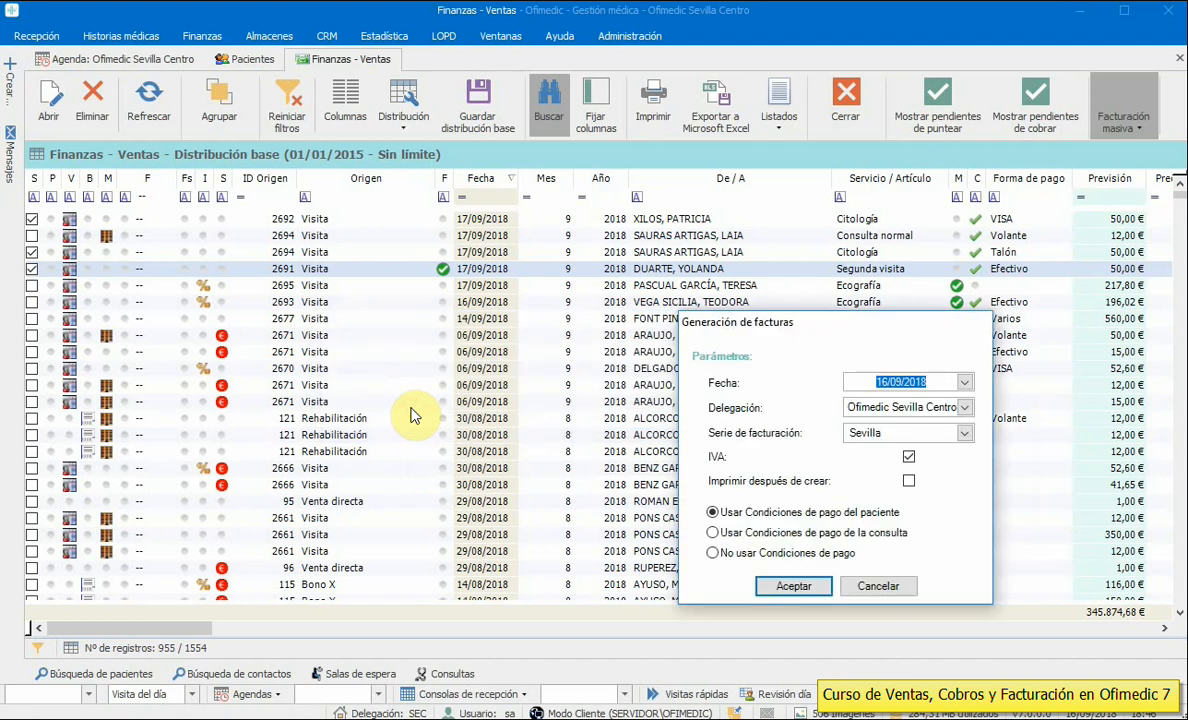
drag(755, 321, 497, 215)
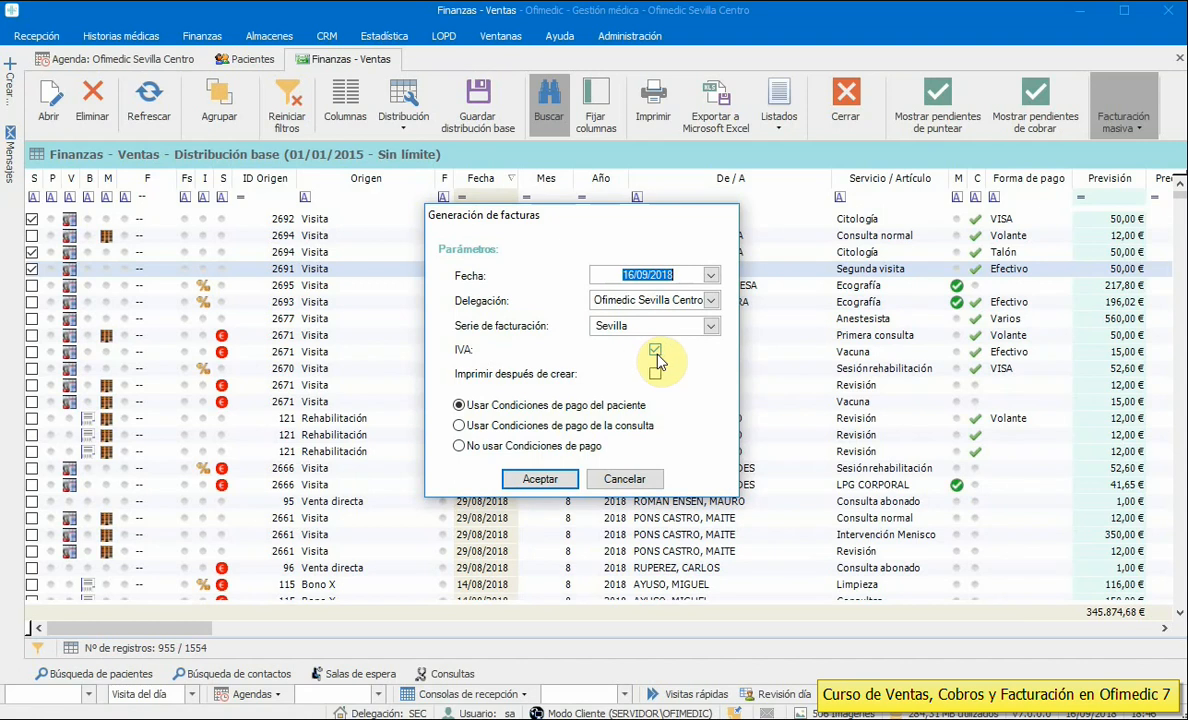
click(542, 479)
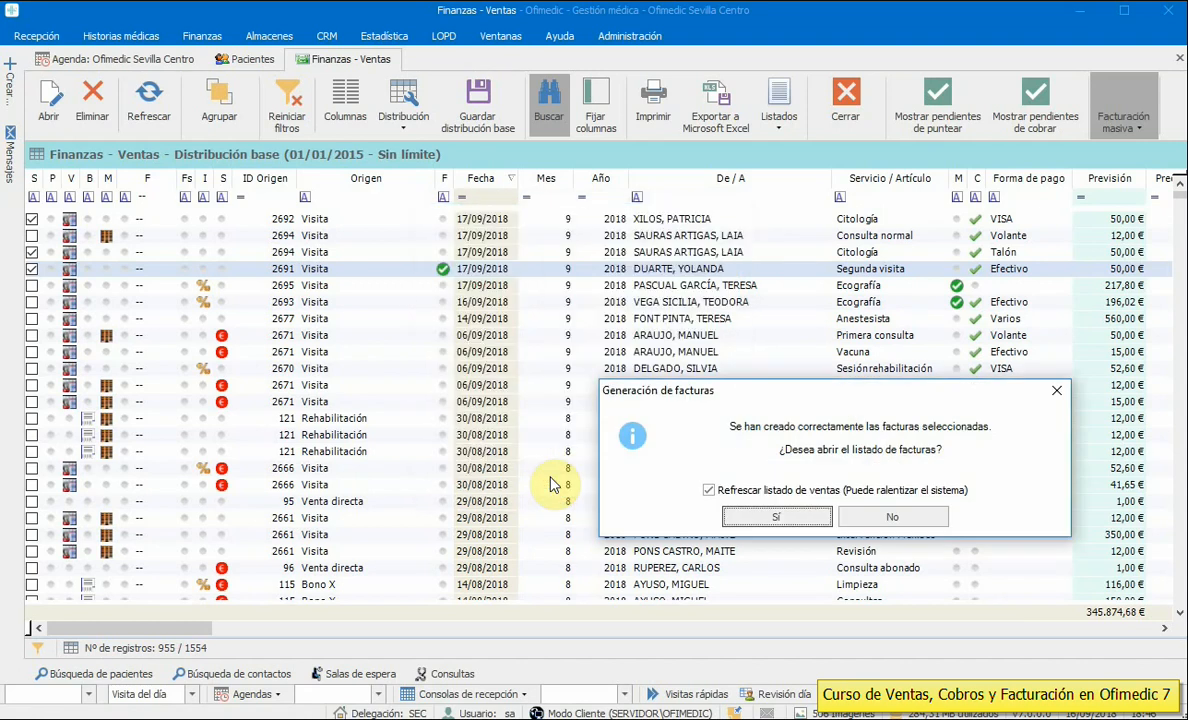
click(765, 516)
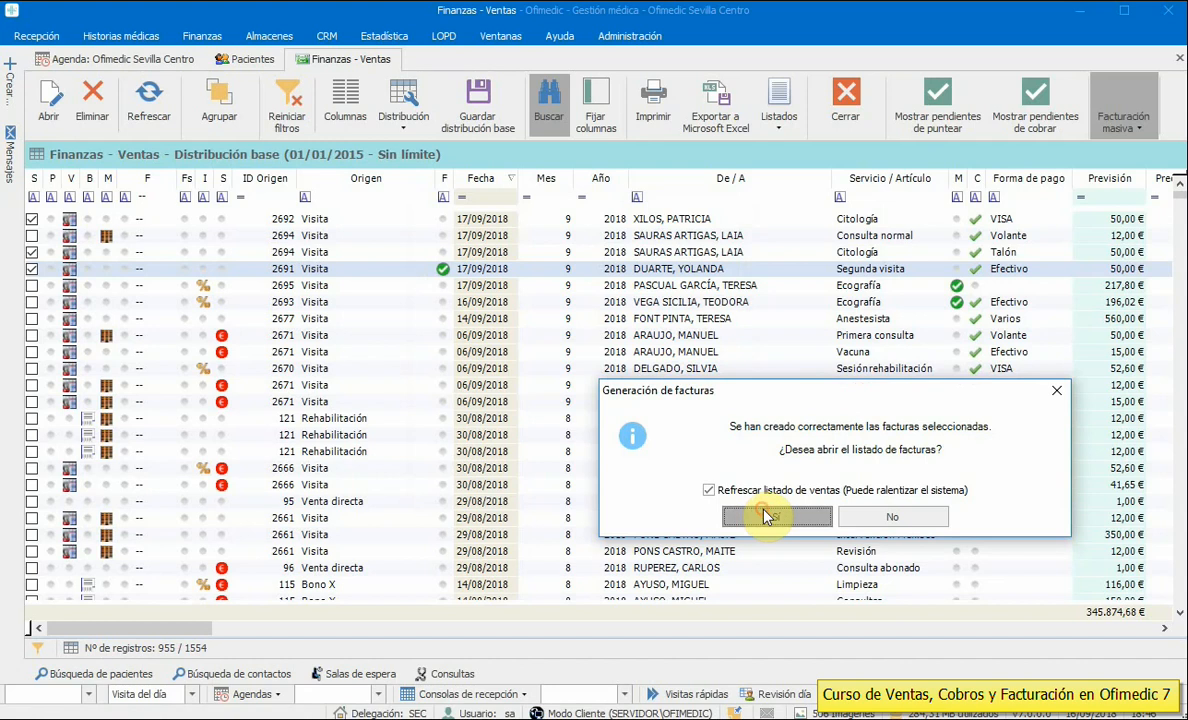
click(810, 516)
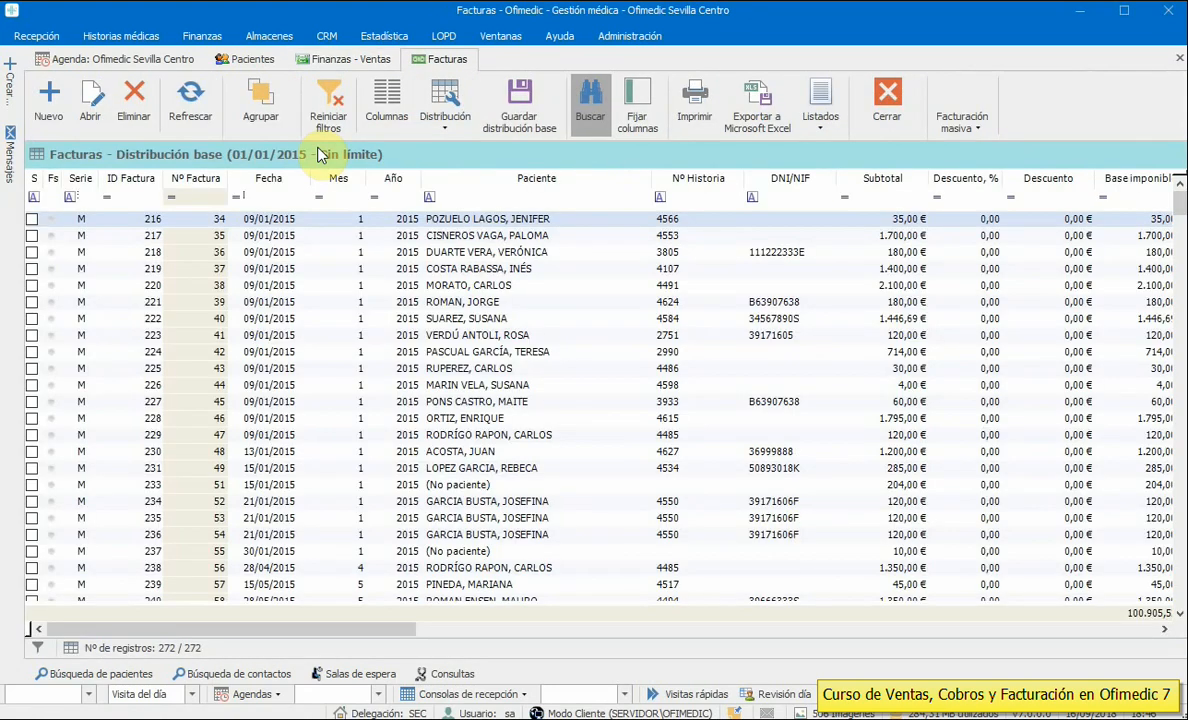
- Back in Finanzas – Ventas, sort newest first and filter the F column to '--'
click(345, 63)
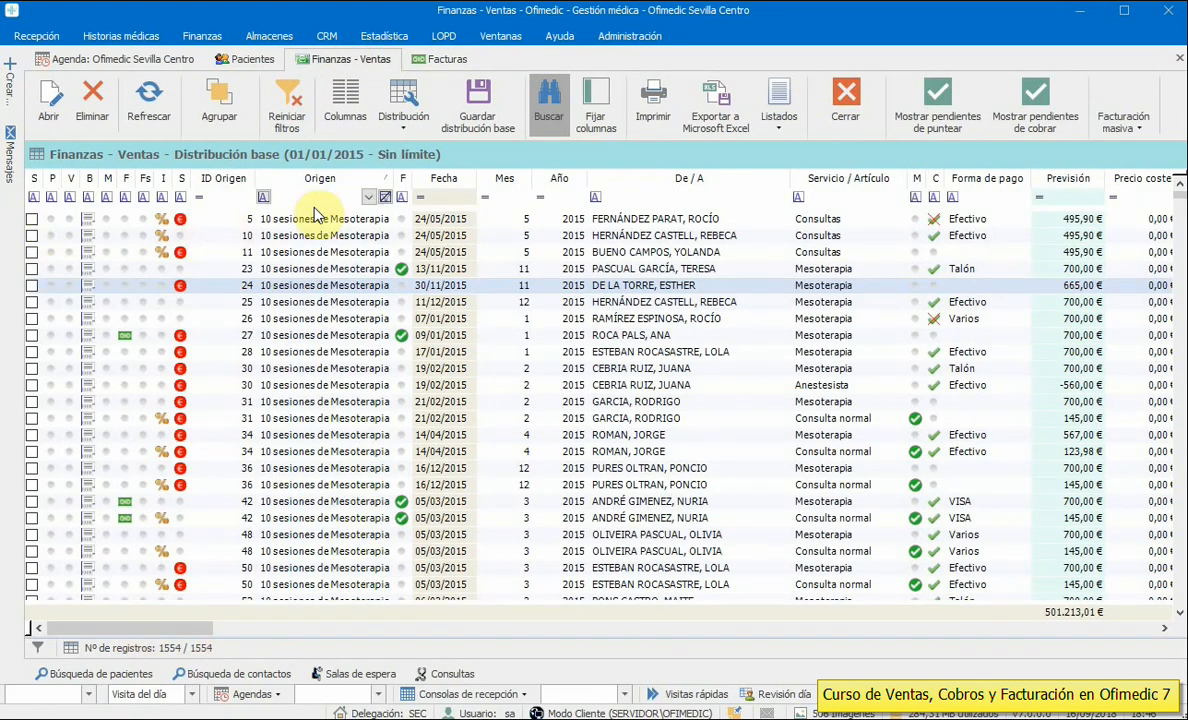
click(432, 180)
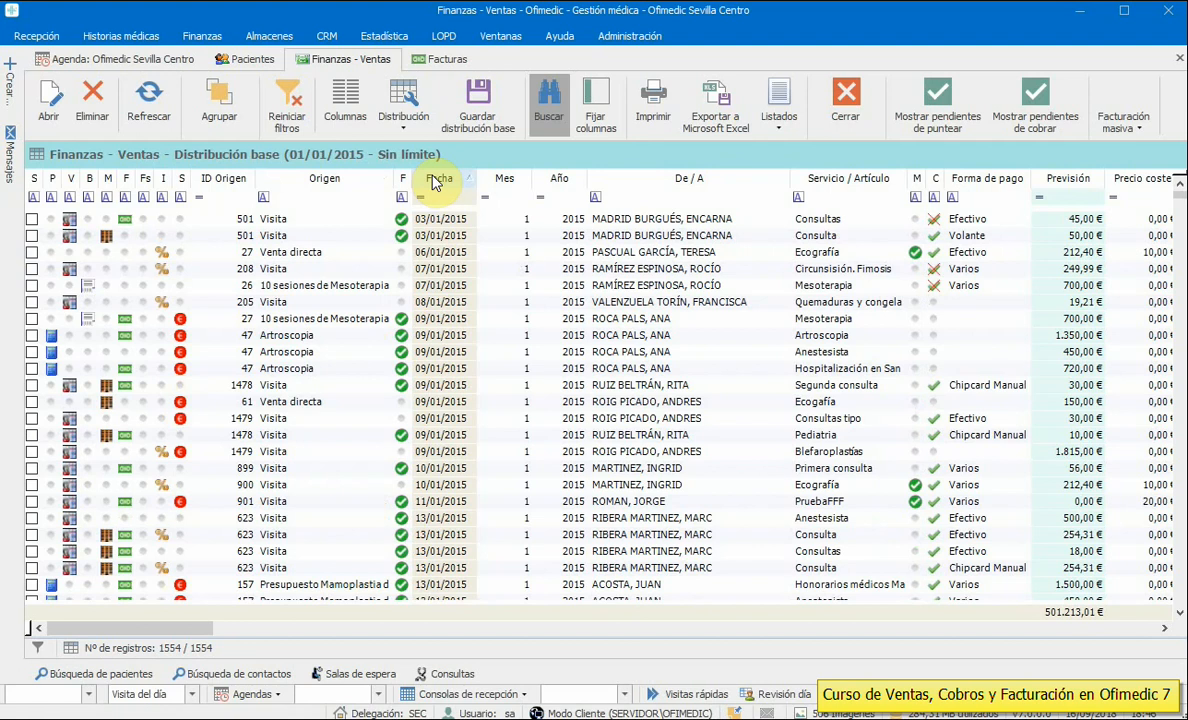
click(432, 180)
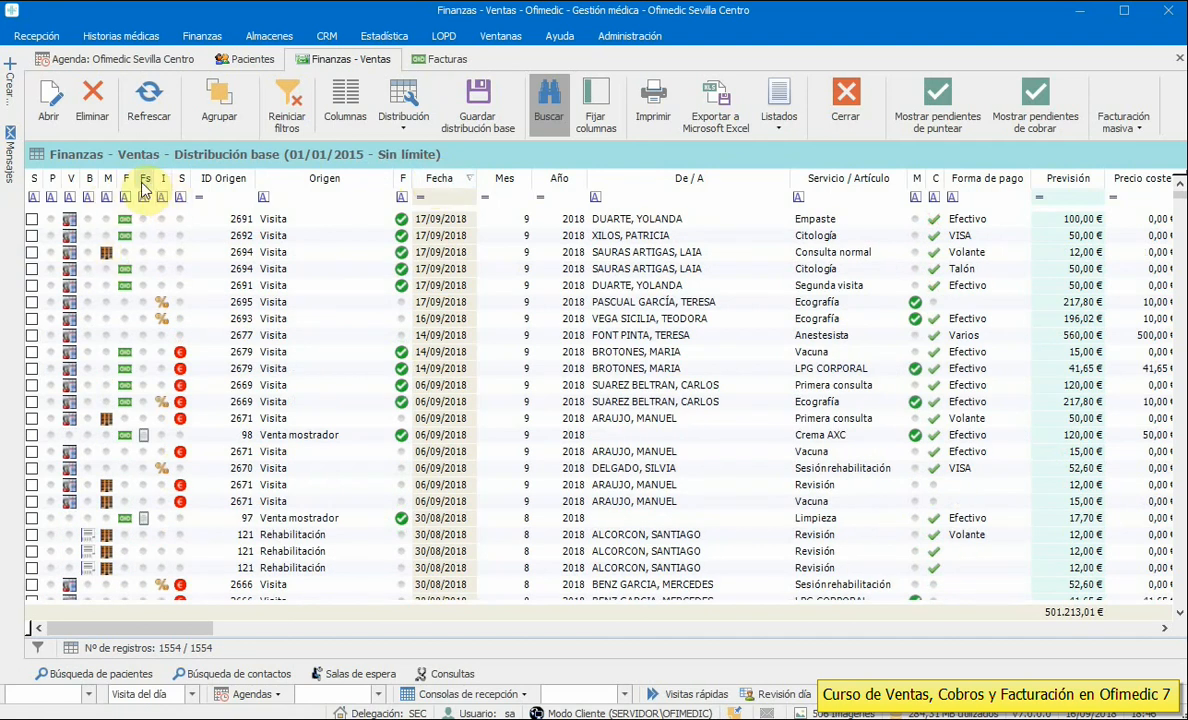
drag(134, 178, 181, 180)
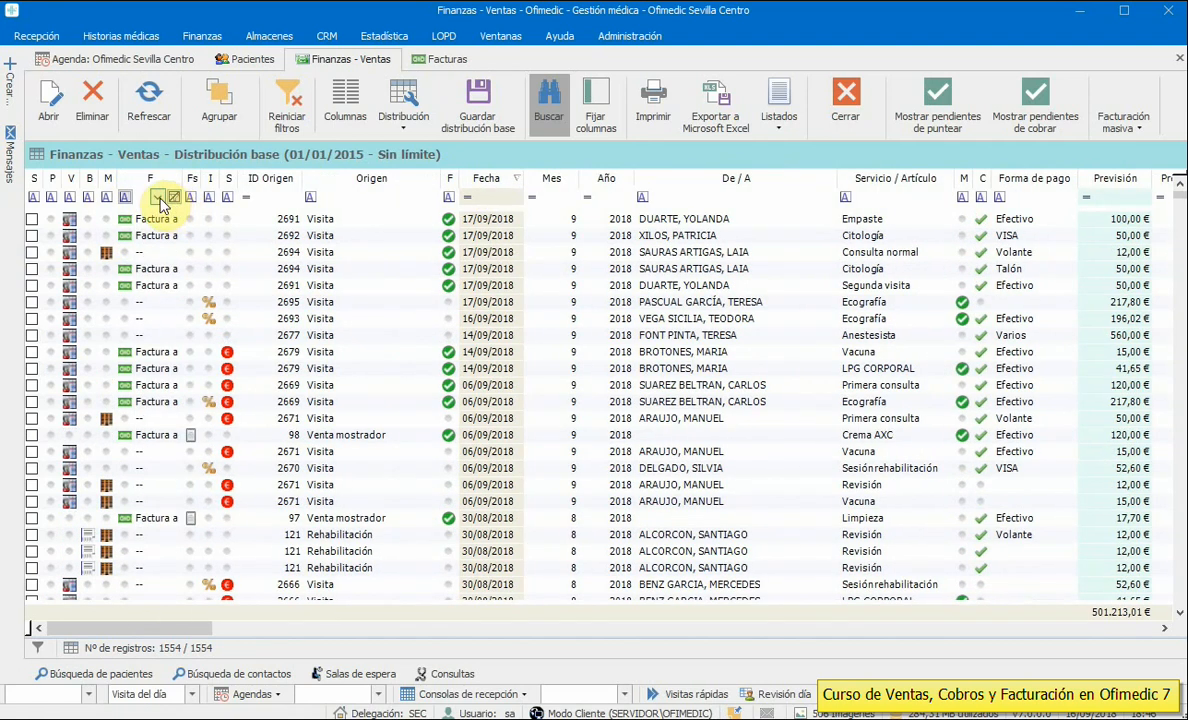
click(159, 198)
click(110, 217)
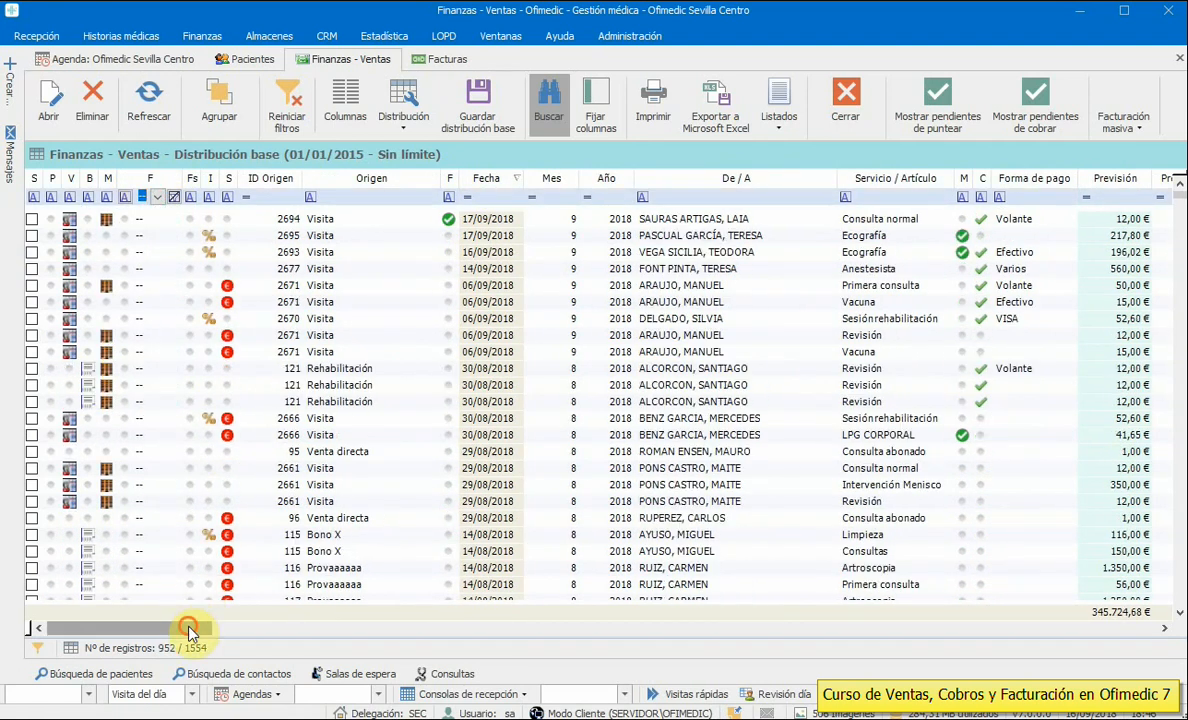
drag(188, 630, 561, 635)
- Filter the Tarifa / Compañía column to Tarifa general Consulta
click(904, 170)
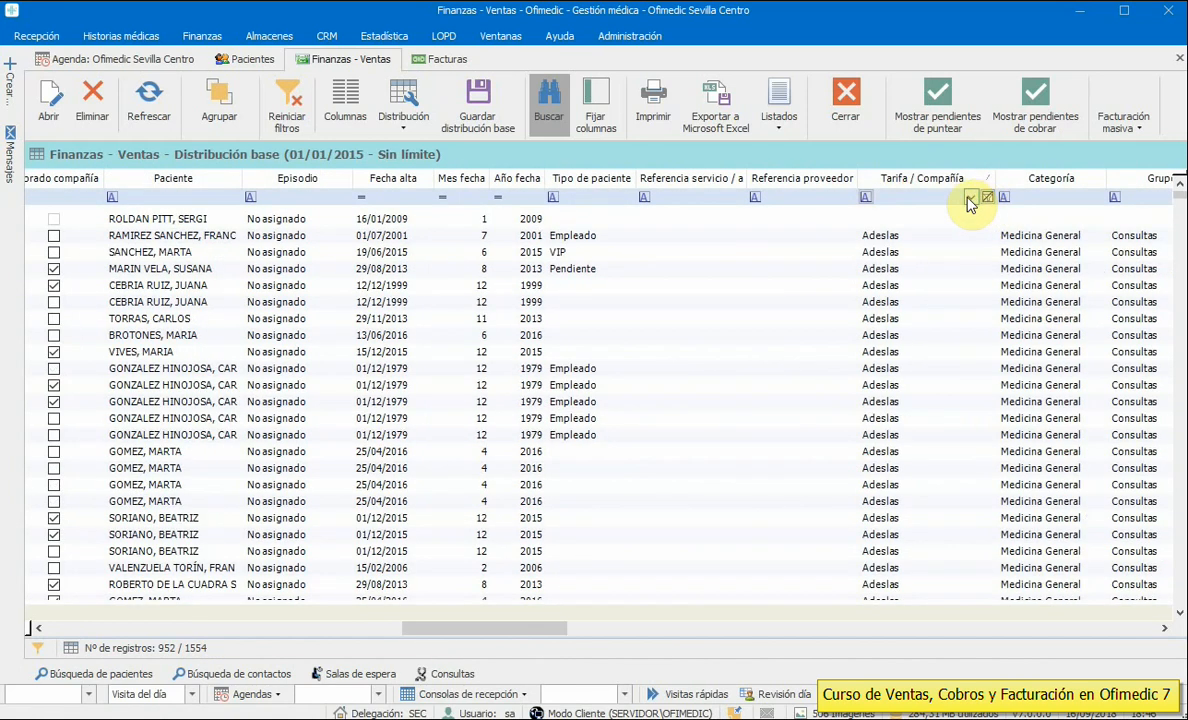
click(970, 200)
scroll(903, 300, down, 2)
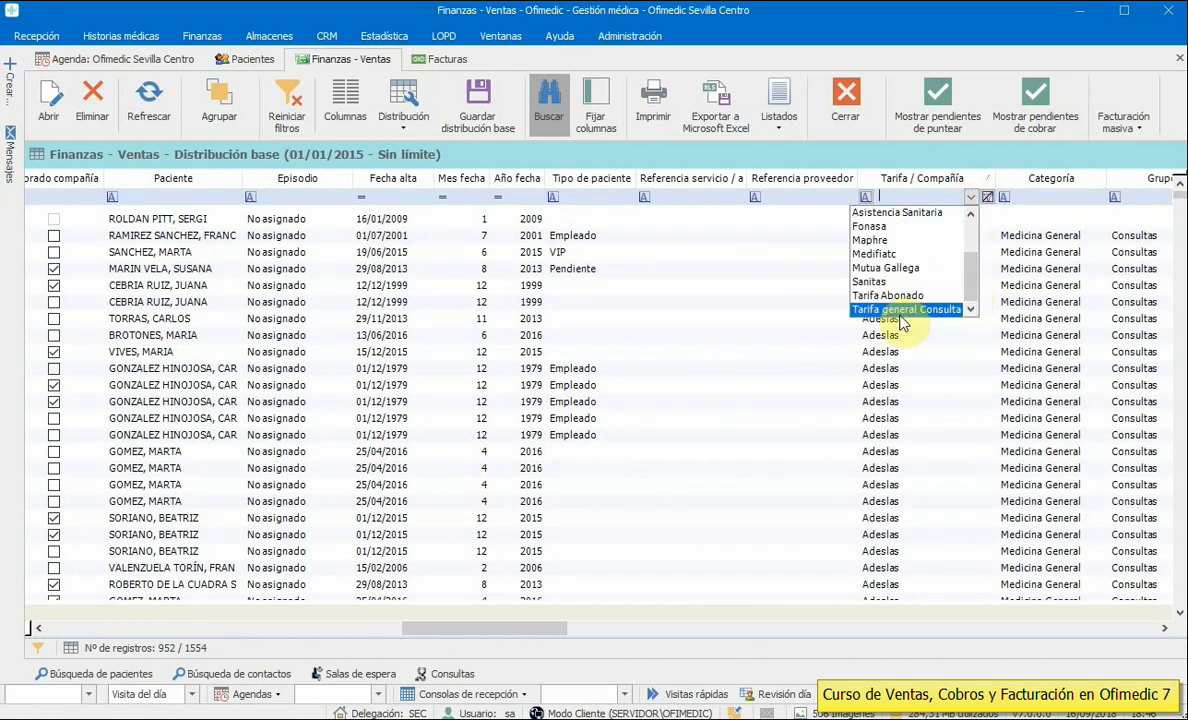
click(903, 312)
drag(530, 631, 159, 610)
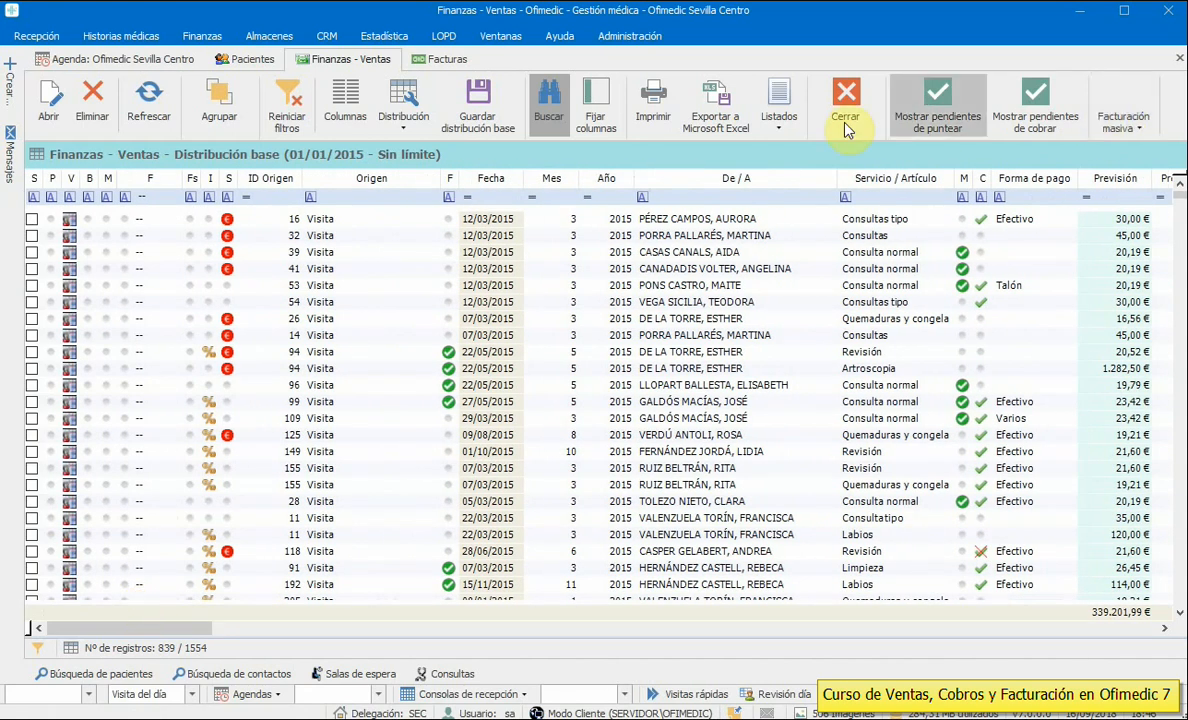
- Select all listed sales for bulk invoicing and filter Forma de pago to VISA
click(1124, 118)
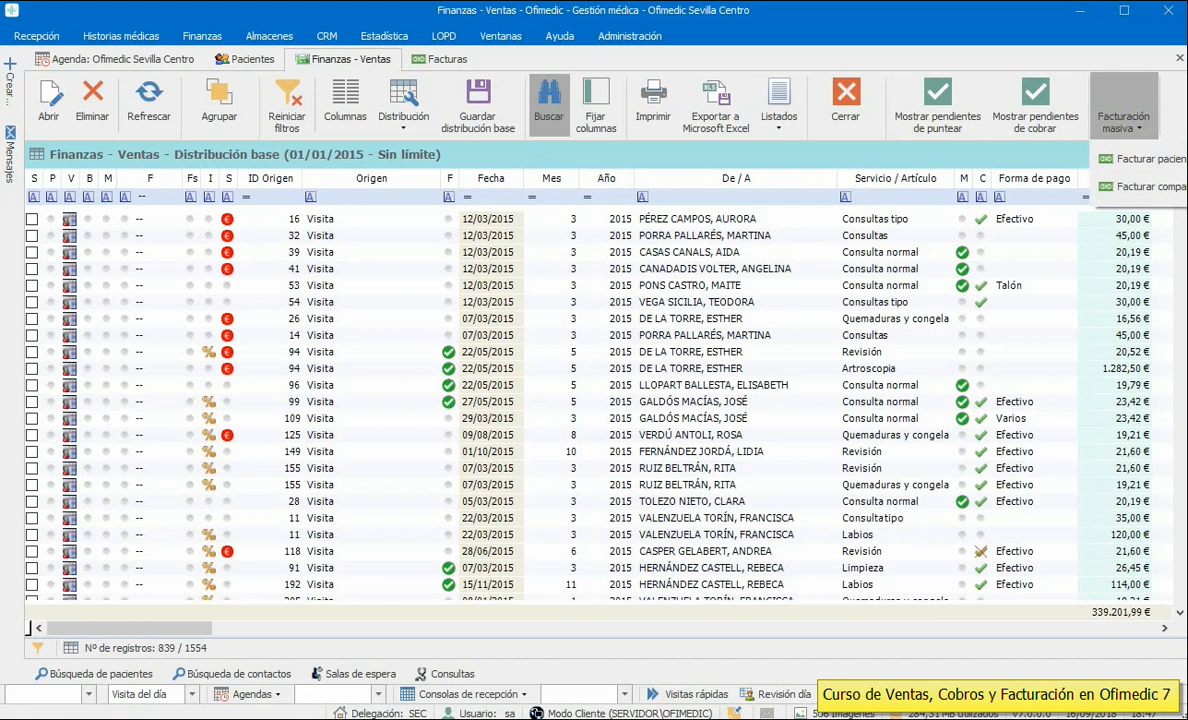
click(1130, 158)
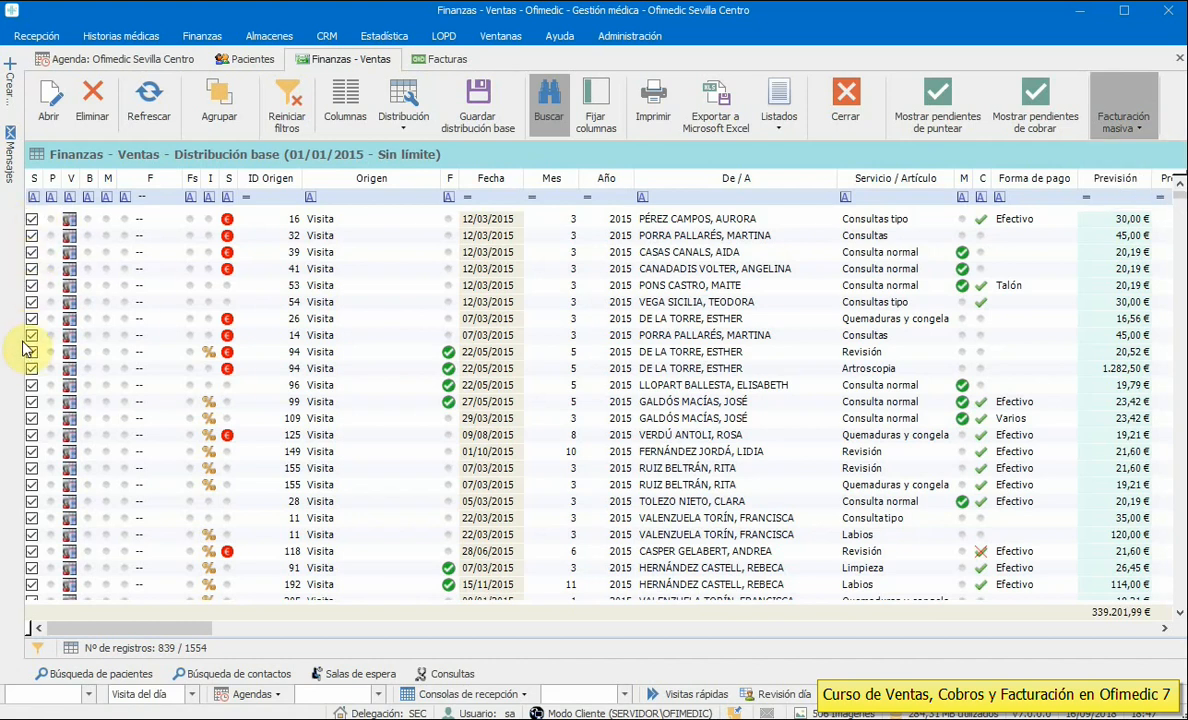
click(1126, 118)
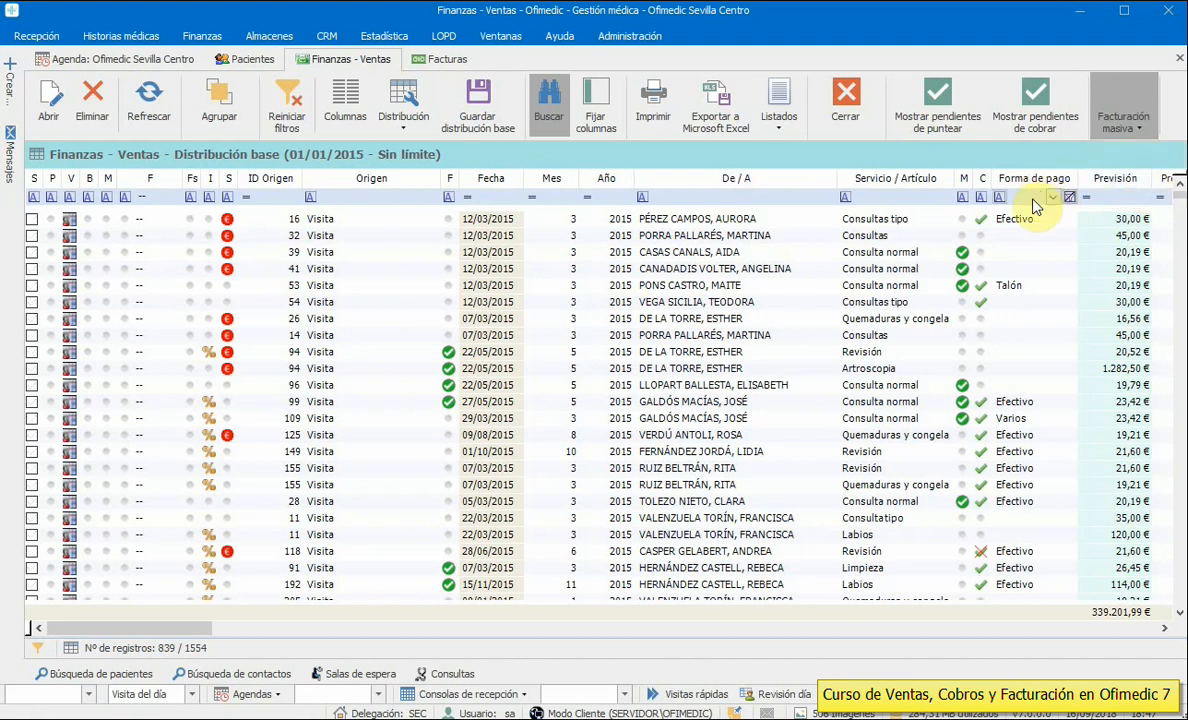
click(1053, 200)
click(995, 313)
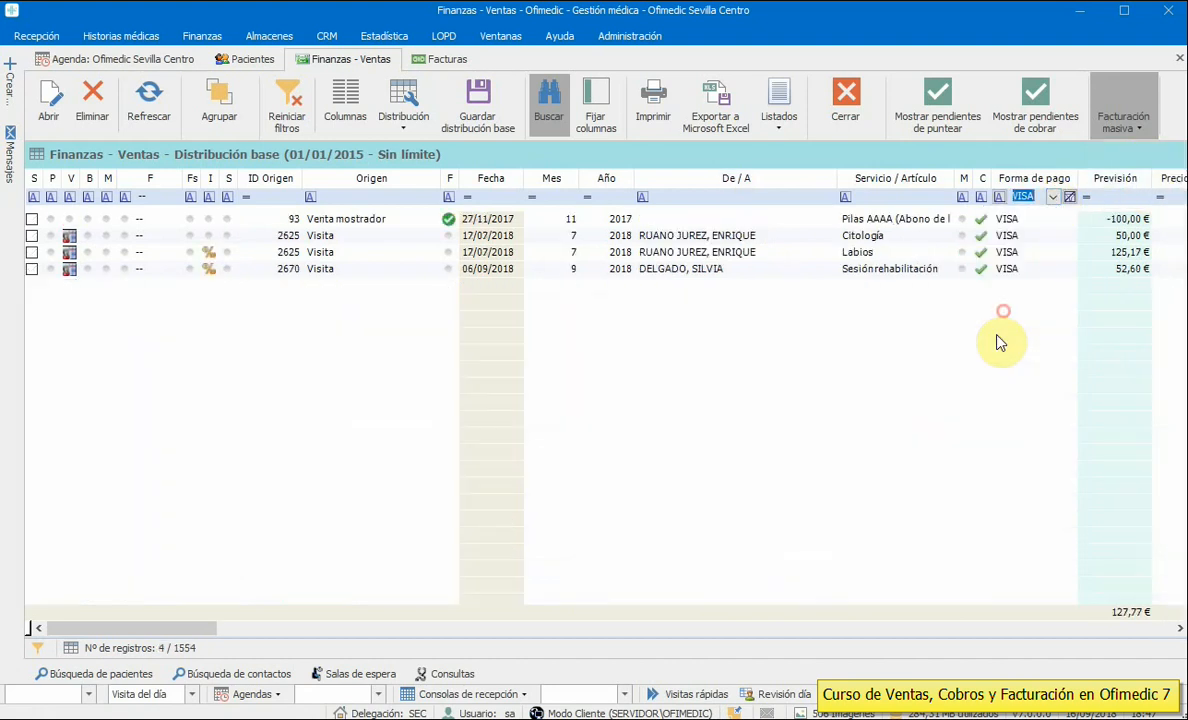
- Tick, then untick, counter sale 93, the 2625 Citología and Labios visits, and visit 2670
click(31, 219)
click(31, 235)
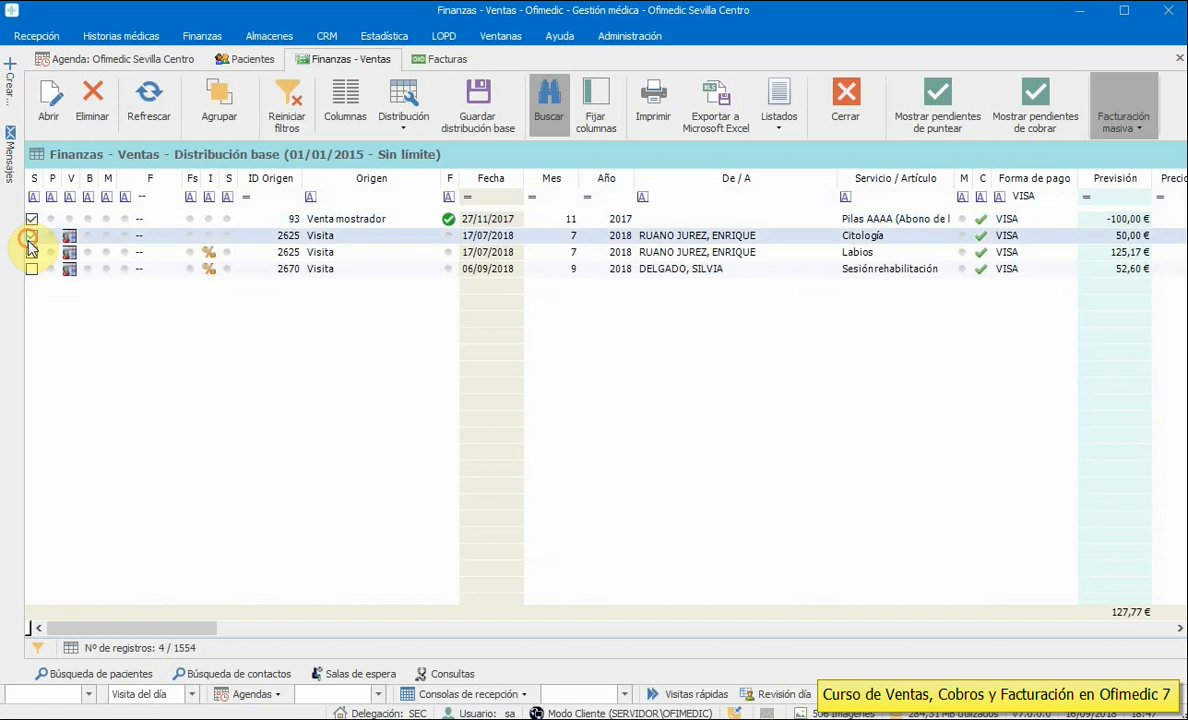
click(31, 252)
click(31, 269)
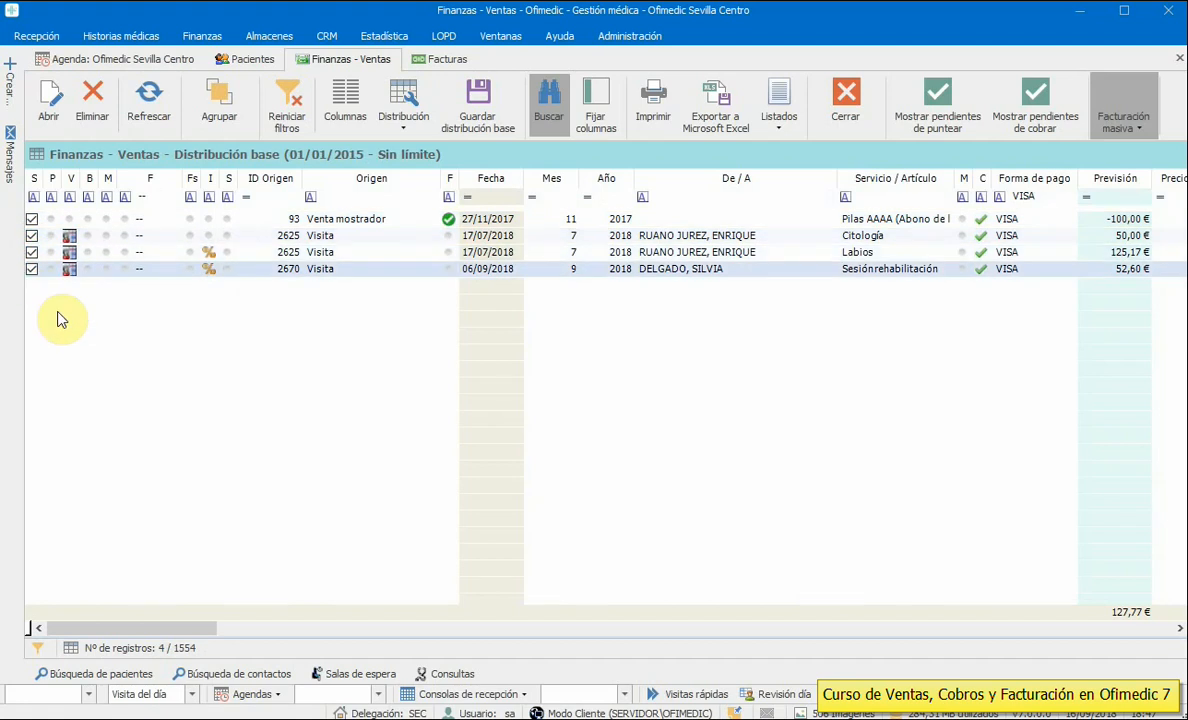
click(31, 219)
click(31, 235)
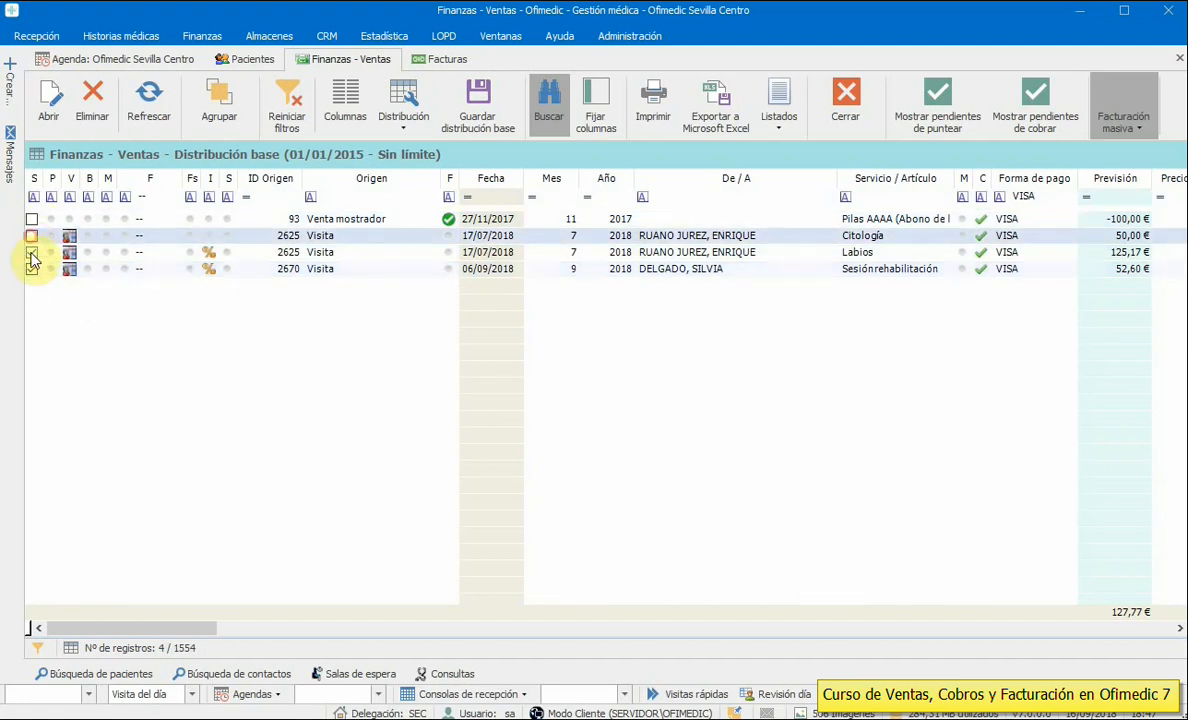
click(31, 252)
click(31, 269)
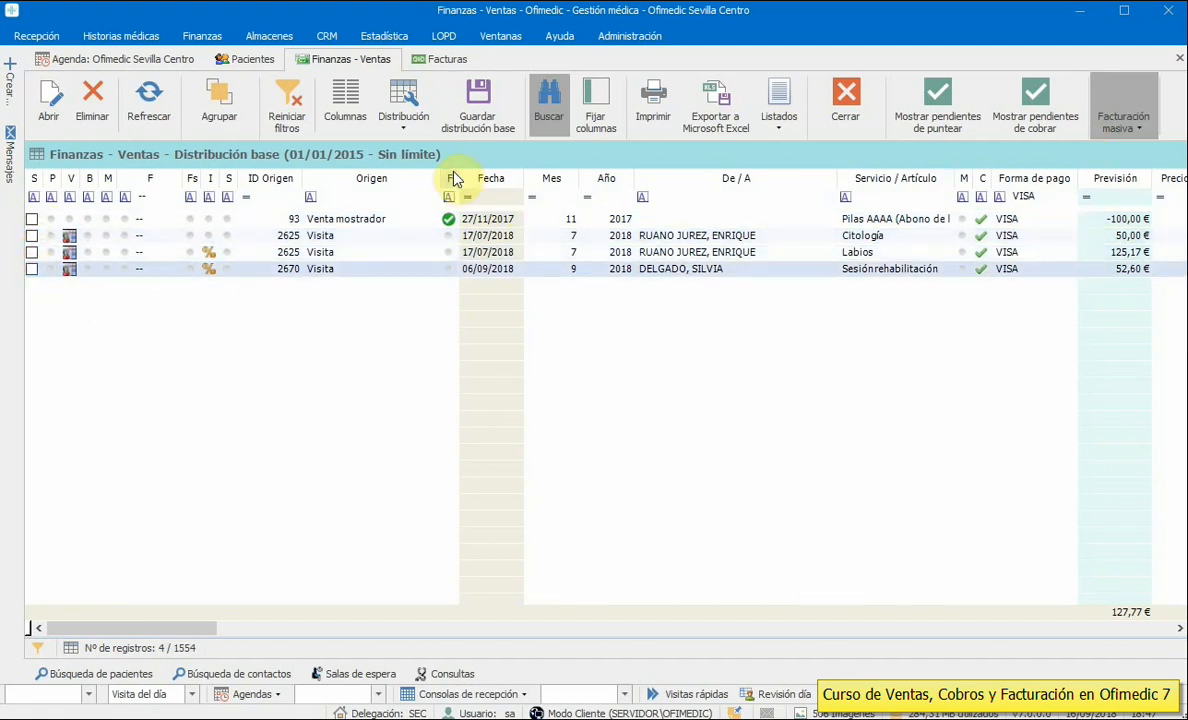
- Close the Finanzas – Ventas and Facturas tabs, returning to the agenda
click(847, 104)
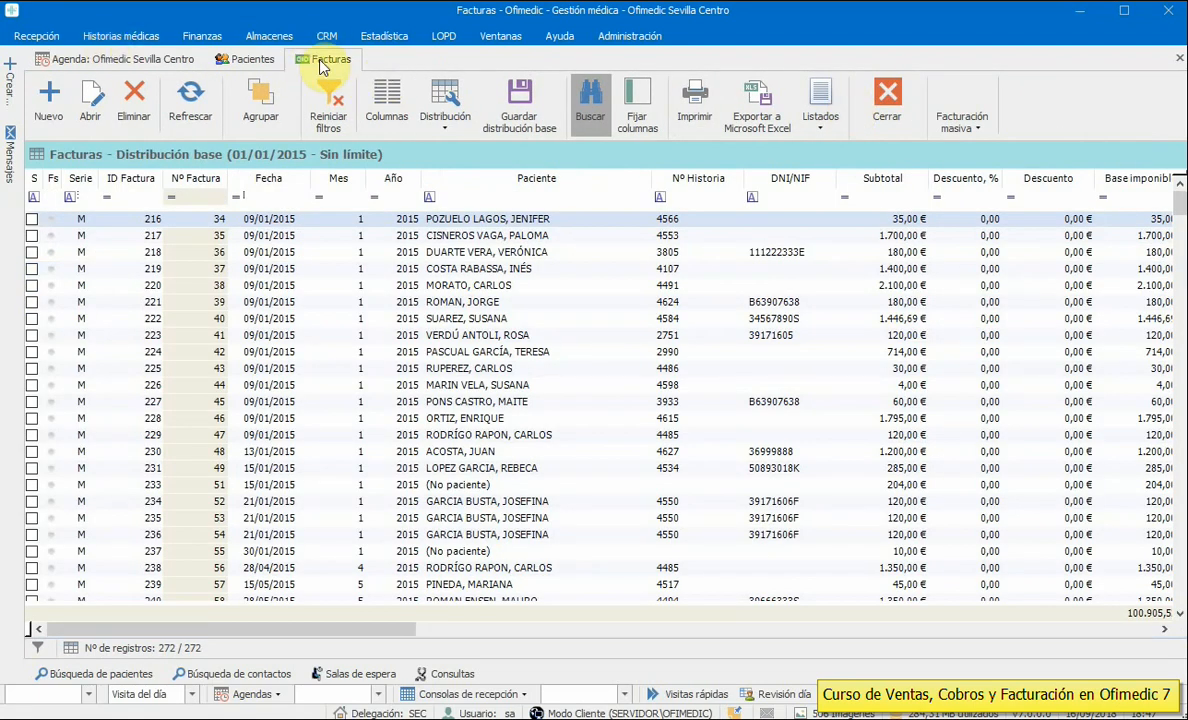
click(884, 104)
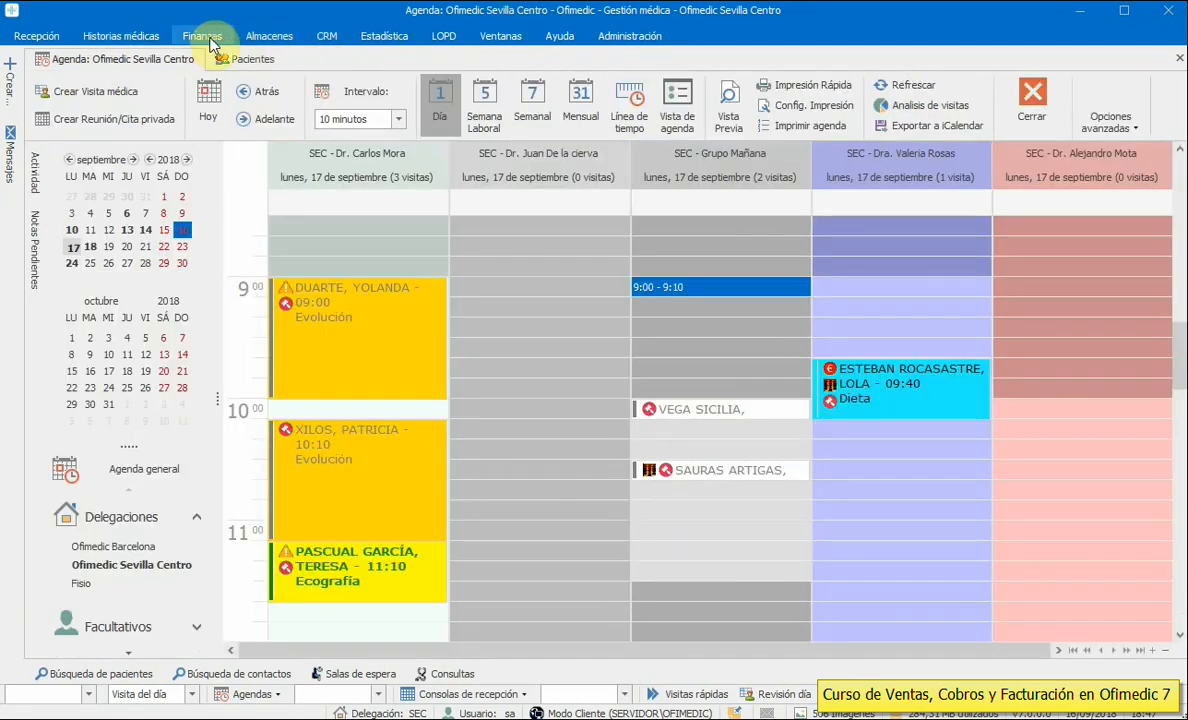
click(198, 40)
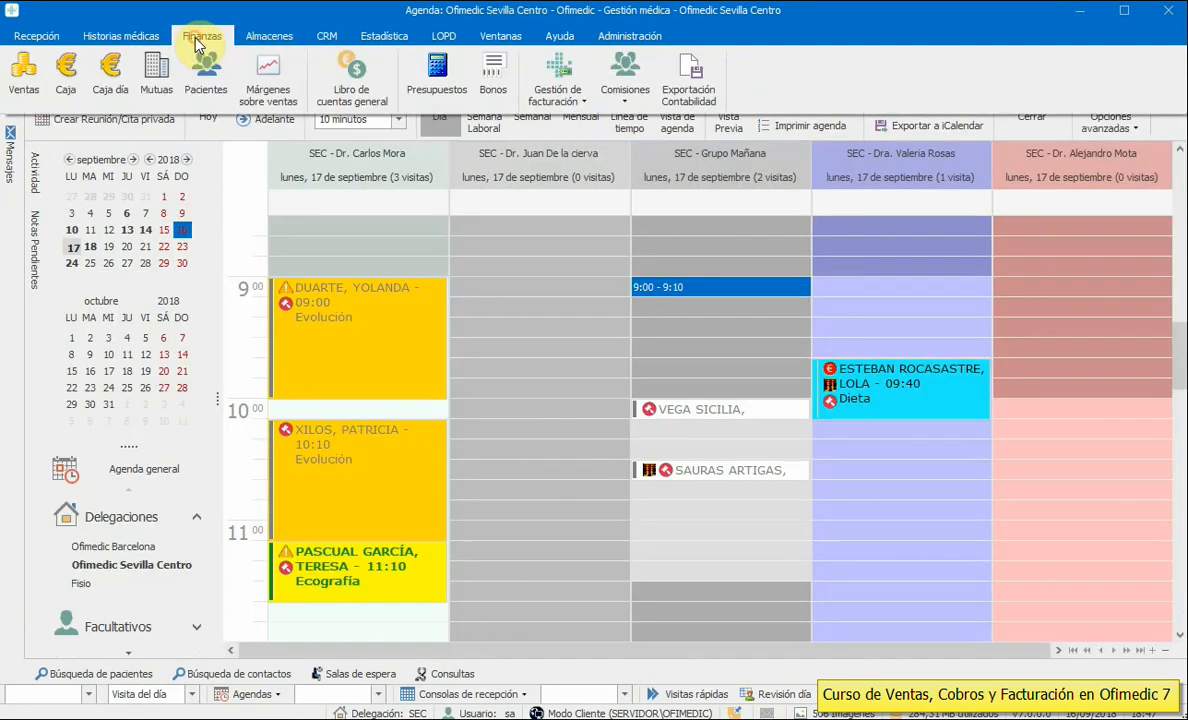
click(558, 96)
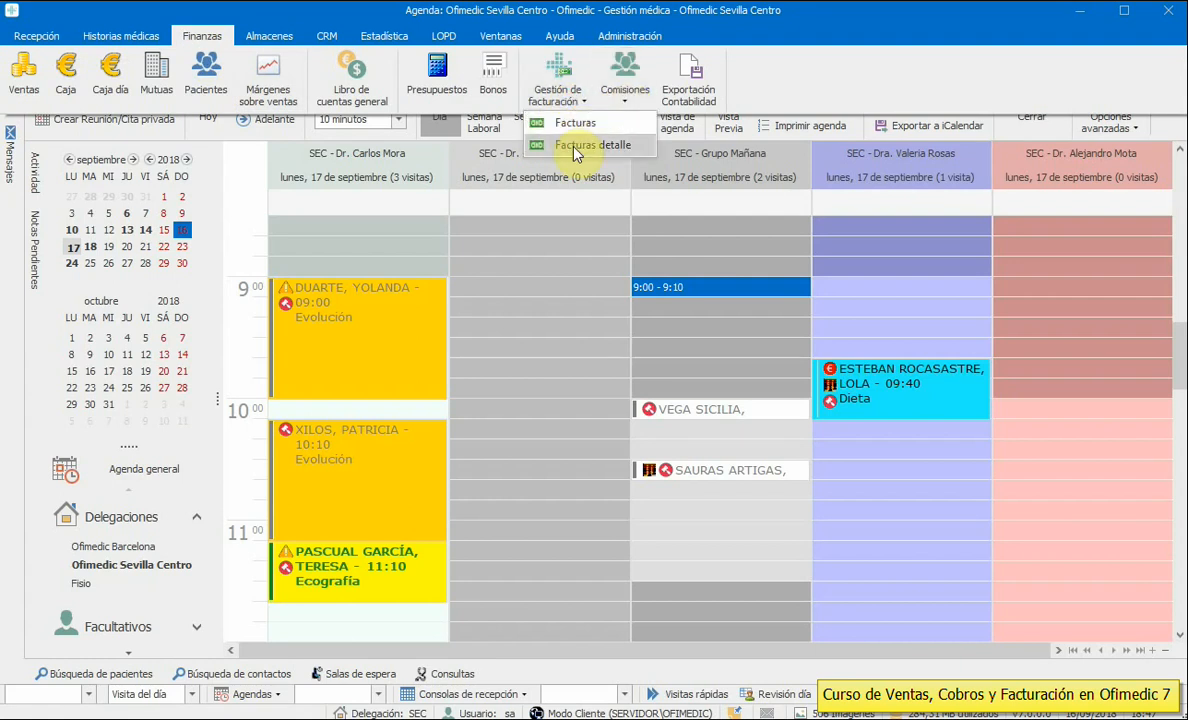
- Reopen the Facturas list from 01/01/2015, compare invoices 219 and 220, then close it
click(576, 150)
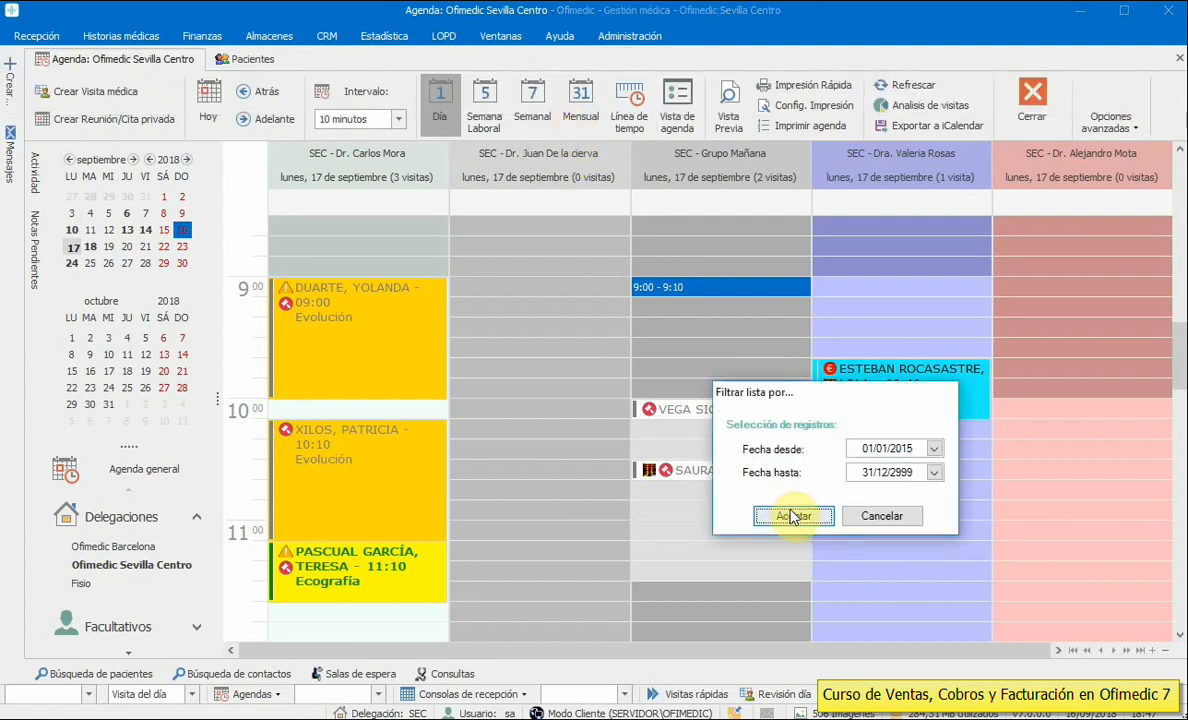
click(792, 515)
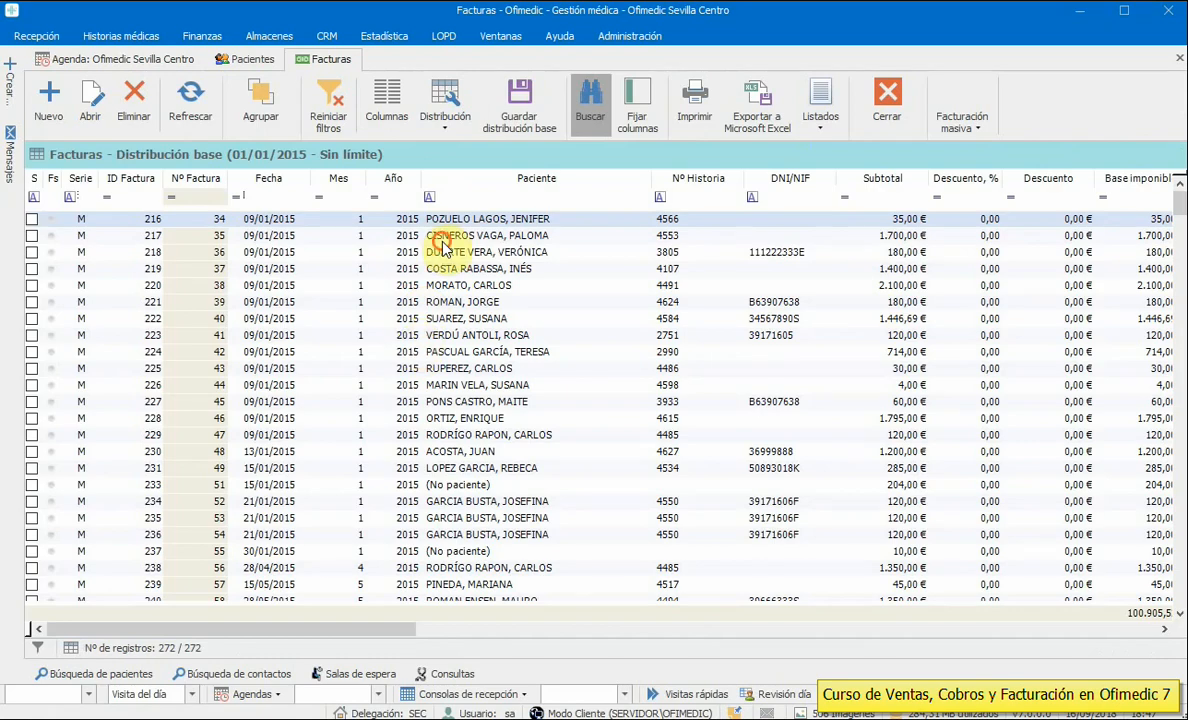
click(443, 250)
click(415, 285)
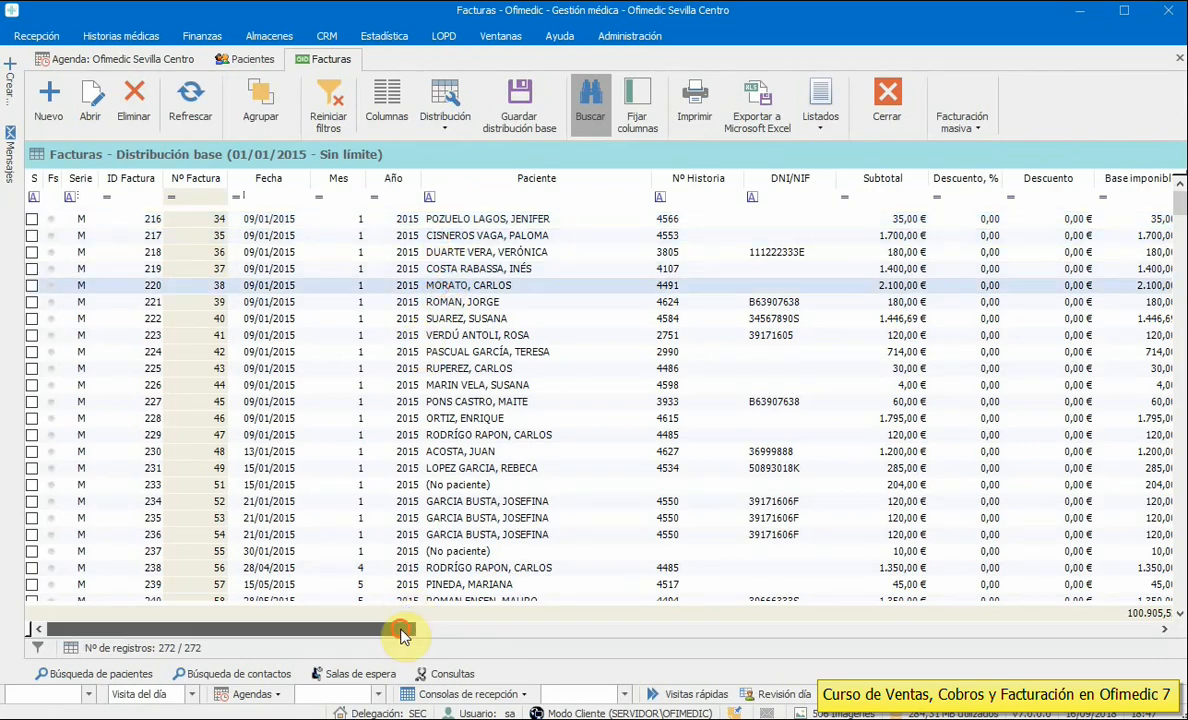
drag(403, 636, 532, 630)
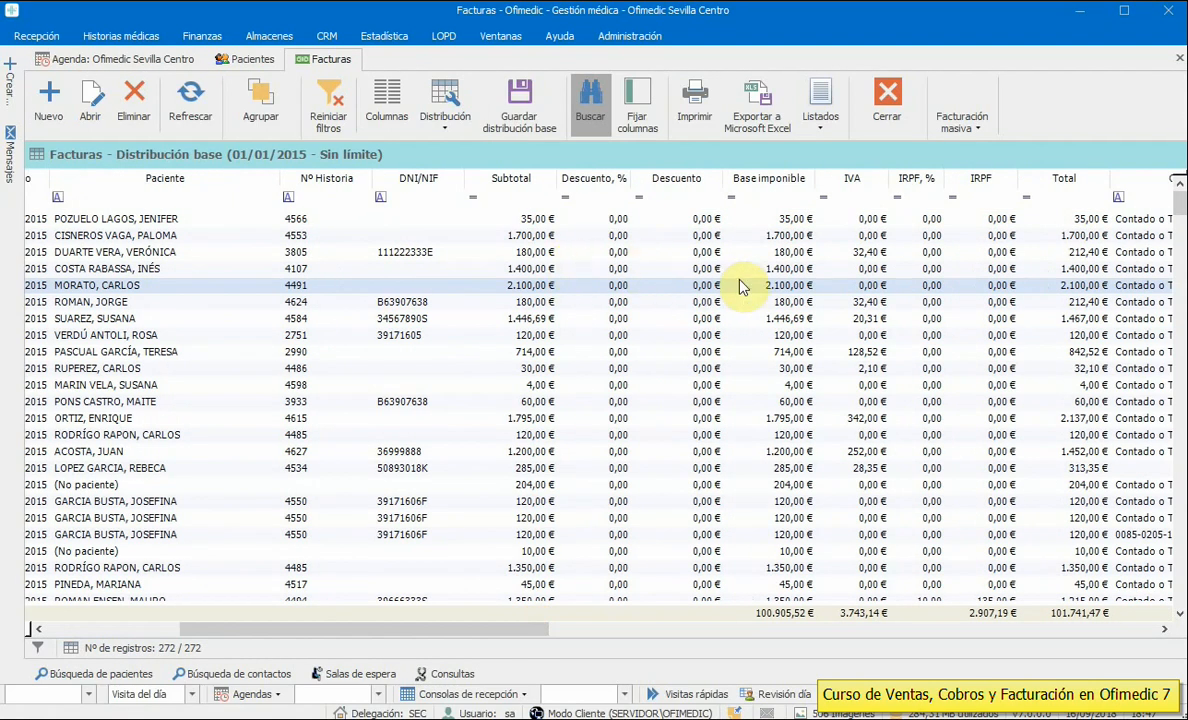
click(857, 268)
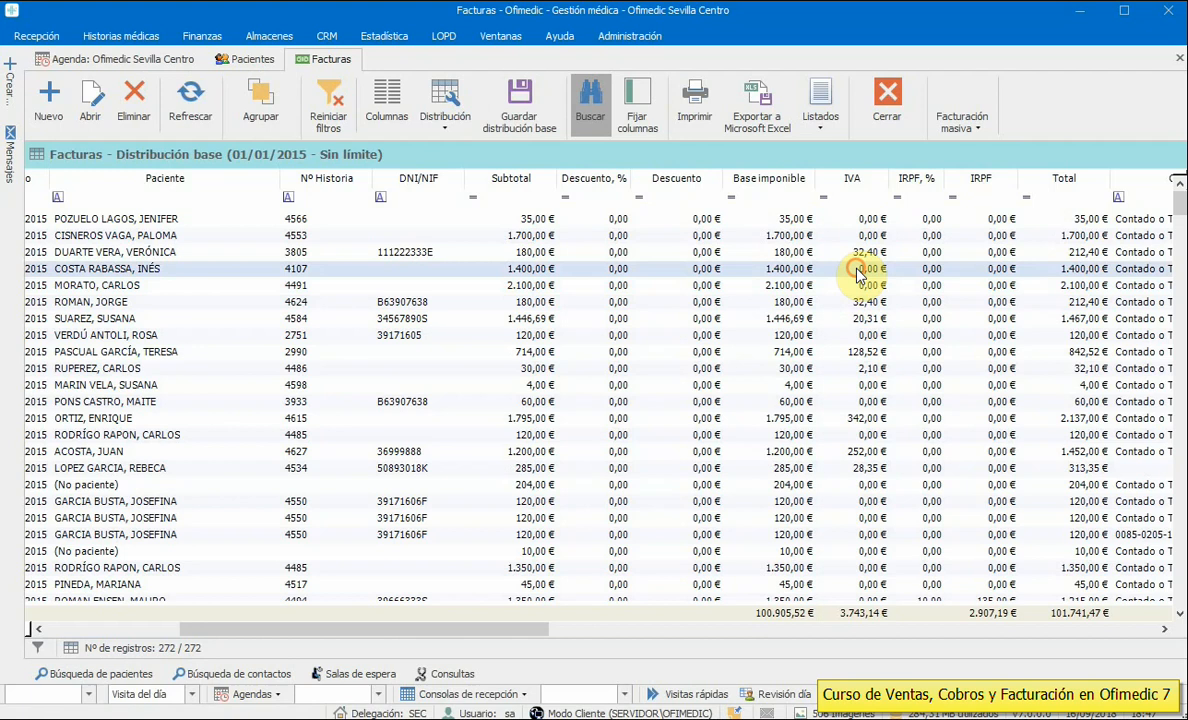
click(930, 287)
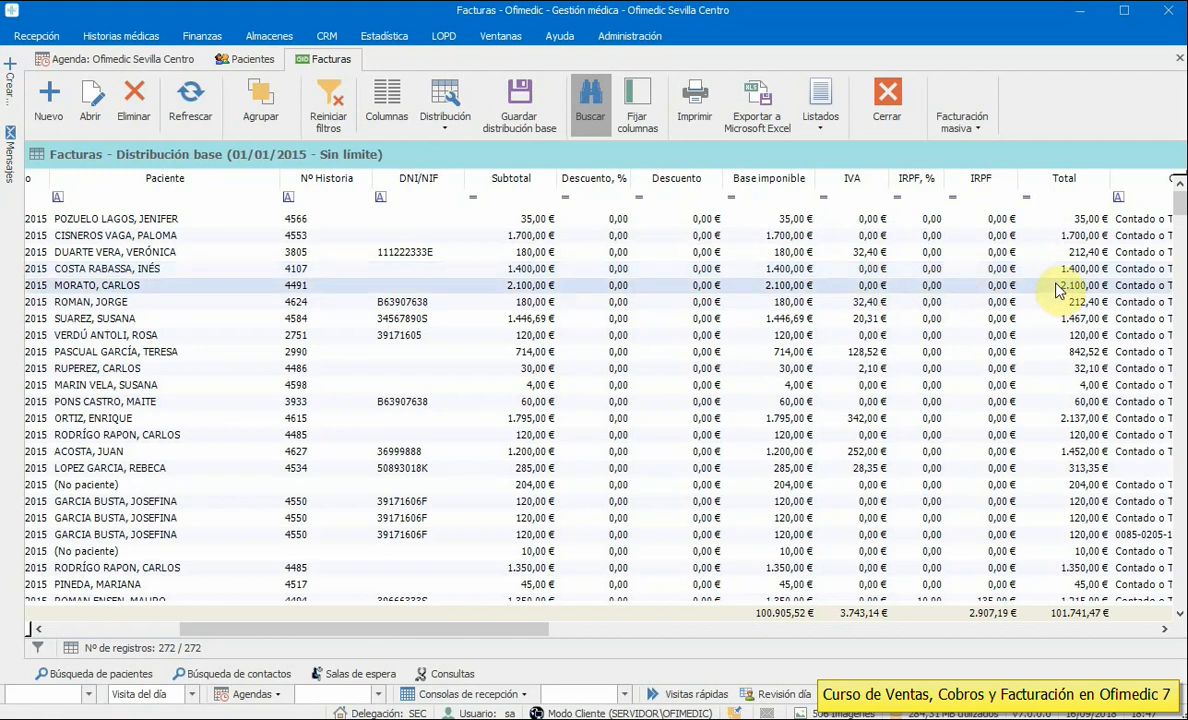
click(1052, 268)
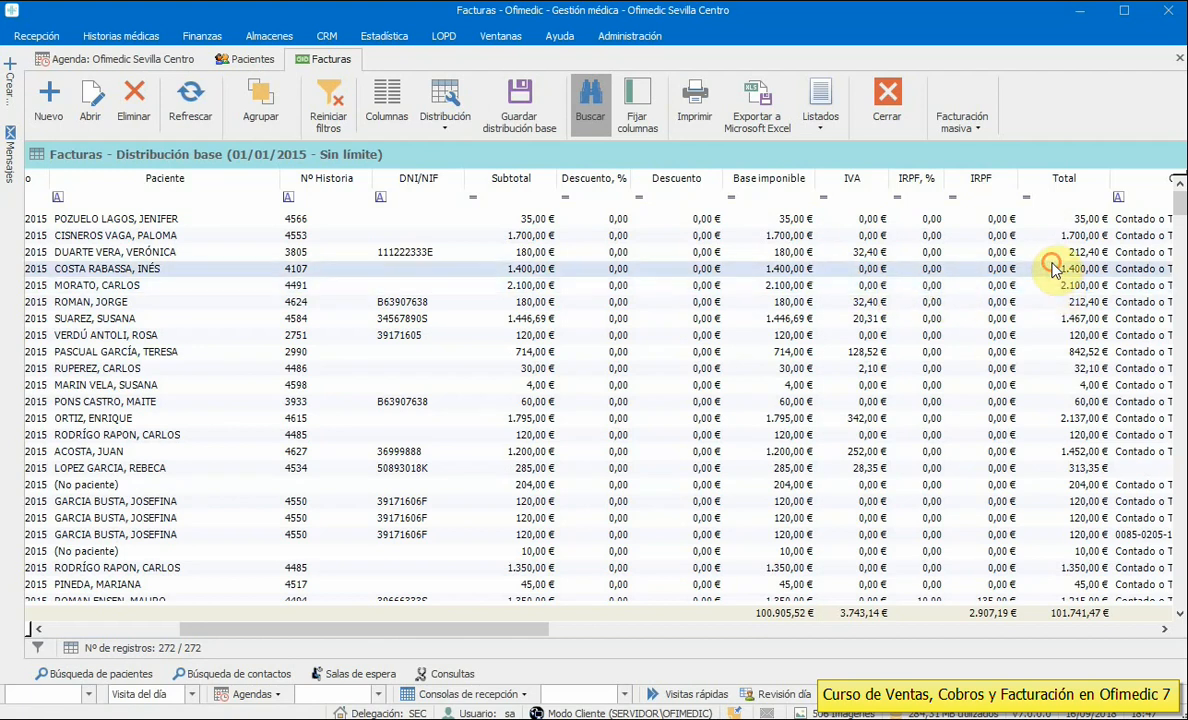
click(887, 108)
click(201, 35)
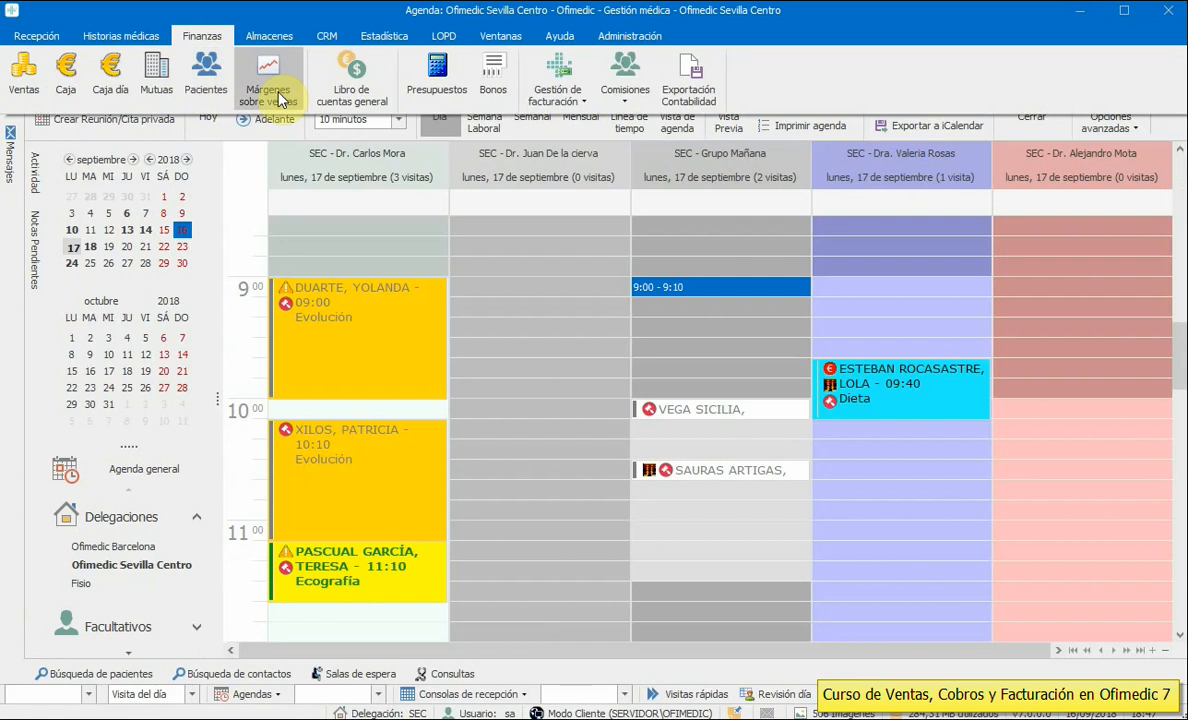
click(534, 107)
click(550, 121)
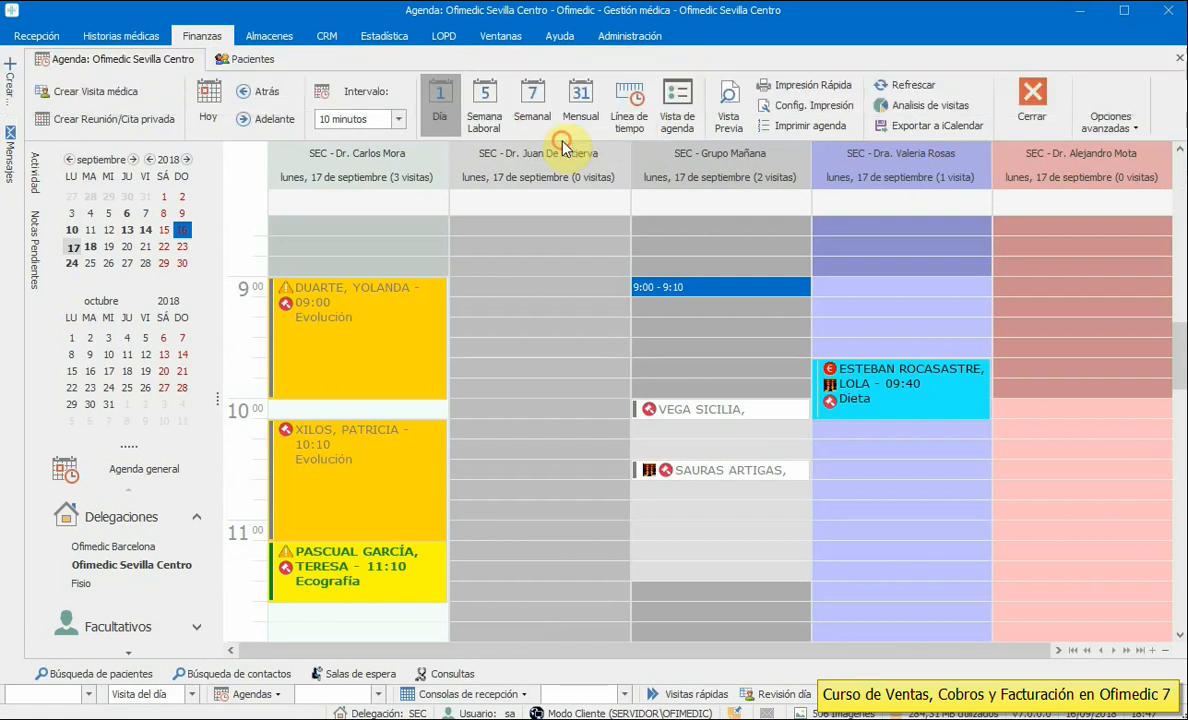
click(783, 518)
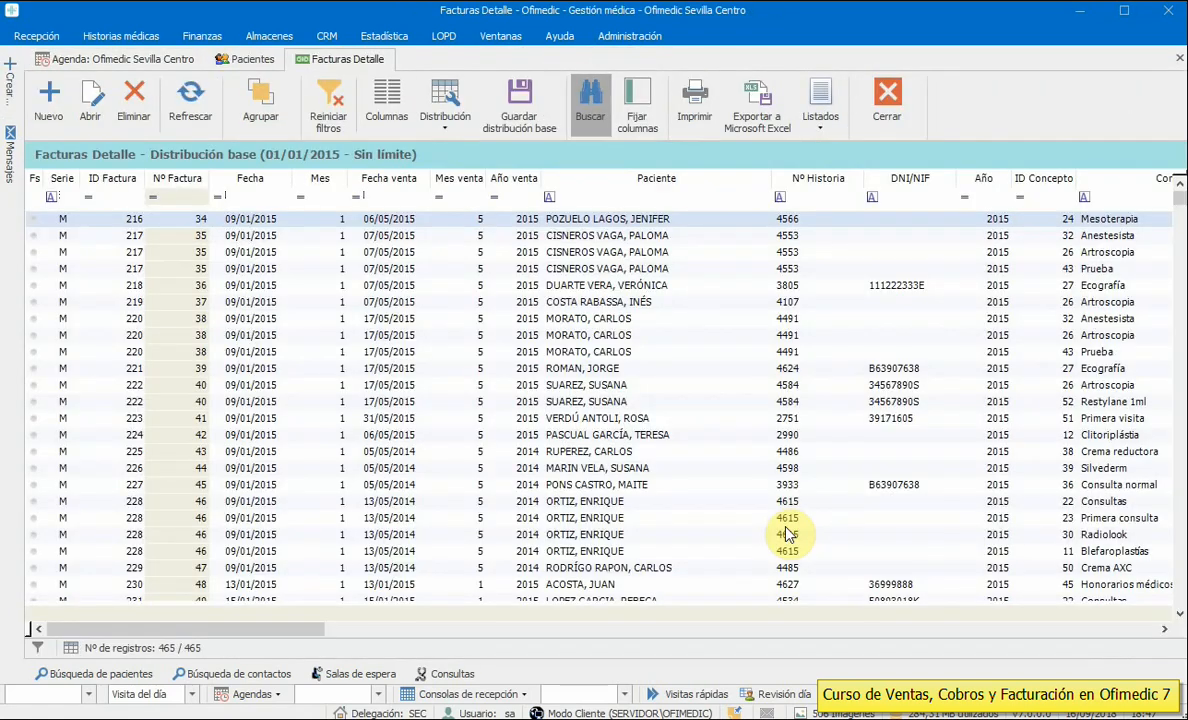
click(673, 193)
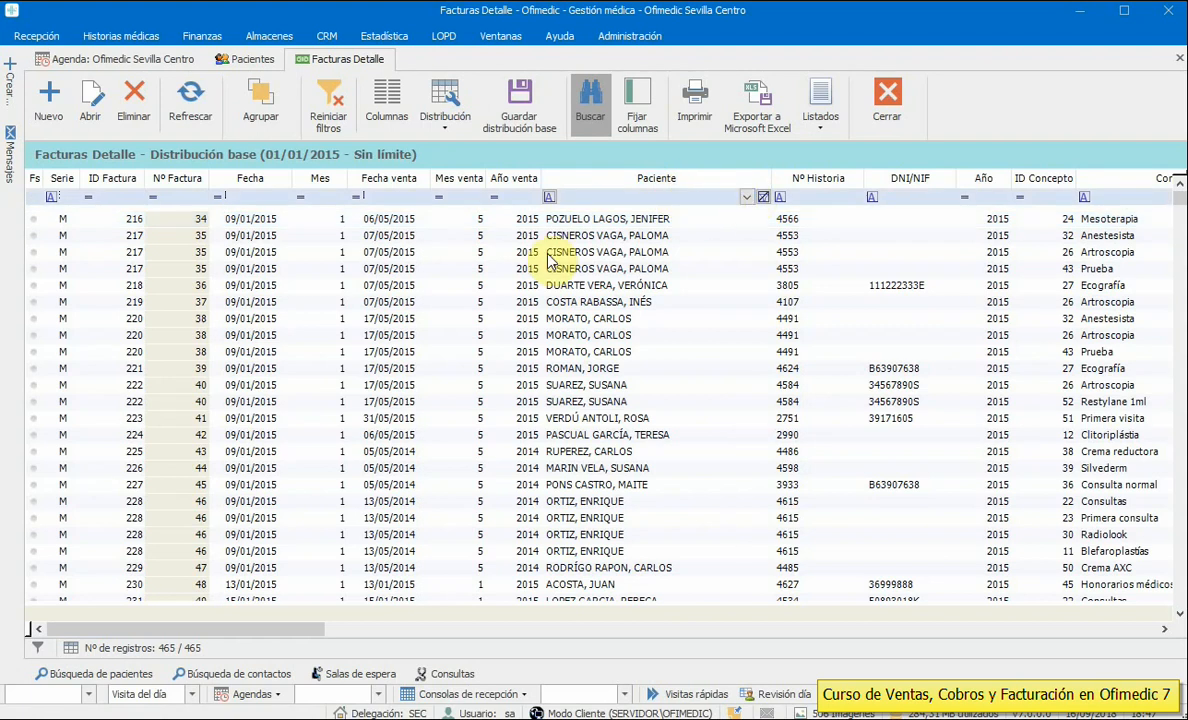
click(182, 198)
mouse_move(184, 224)
mouse_down()
mouse_move(187, 275)
mouse_move(180, 215)
mouse_up()
click(168, 197)
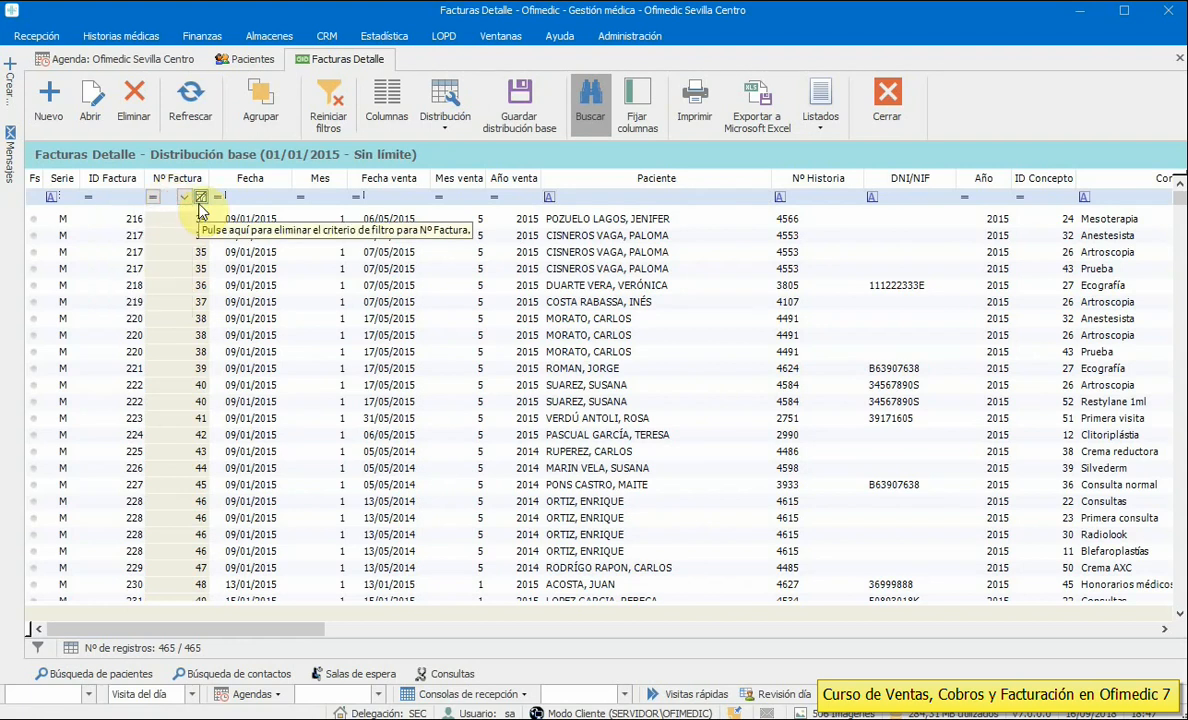
text(35)
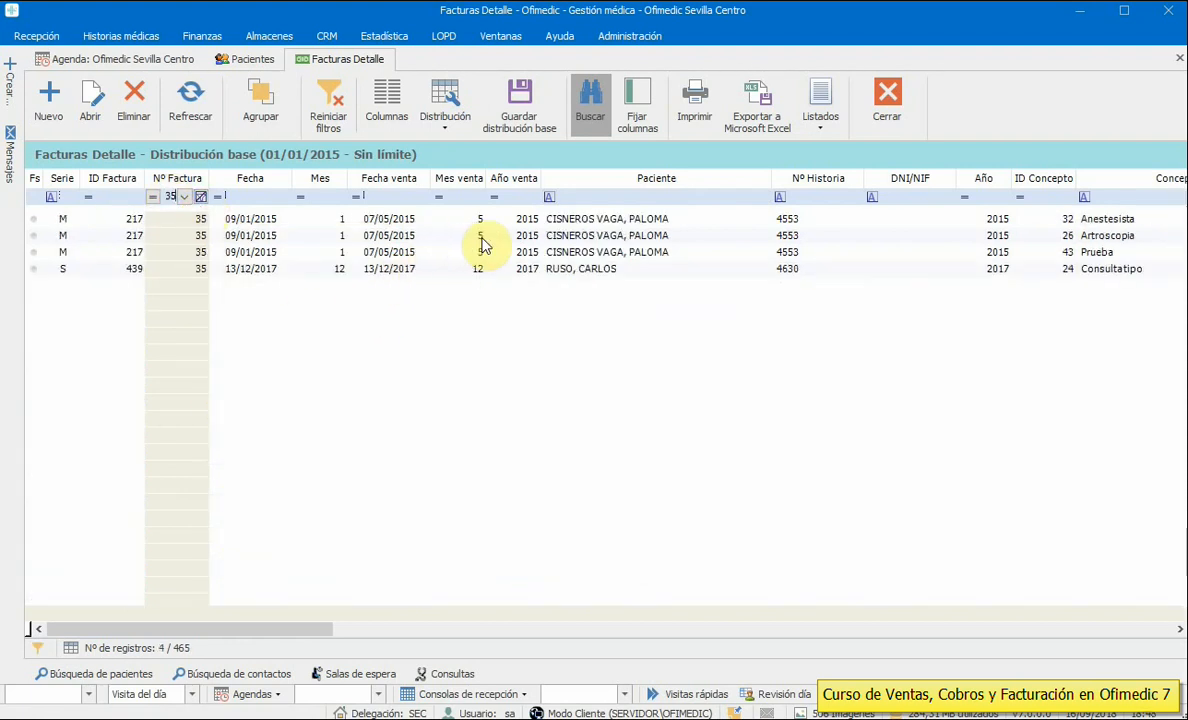
click(127, 277)
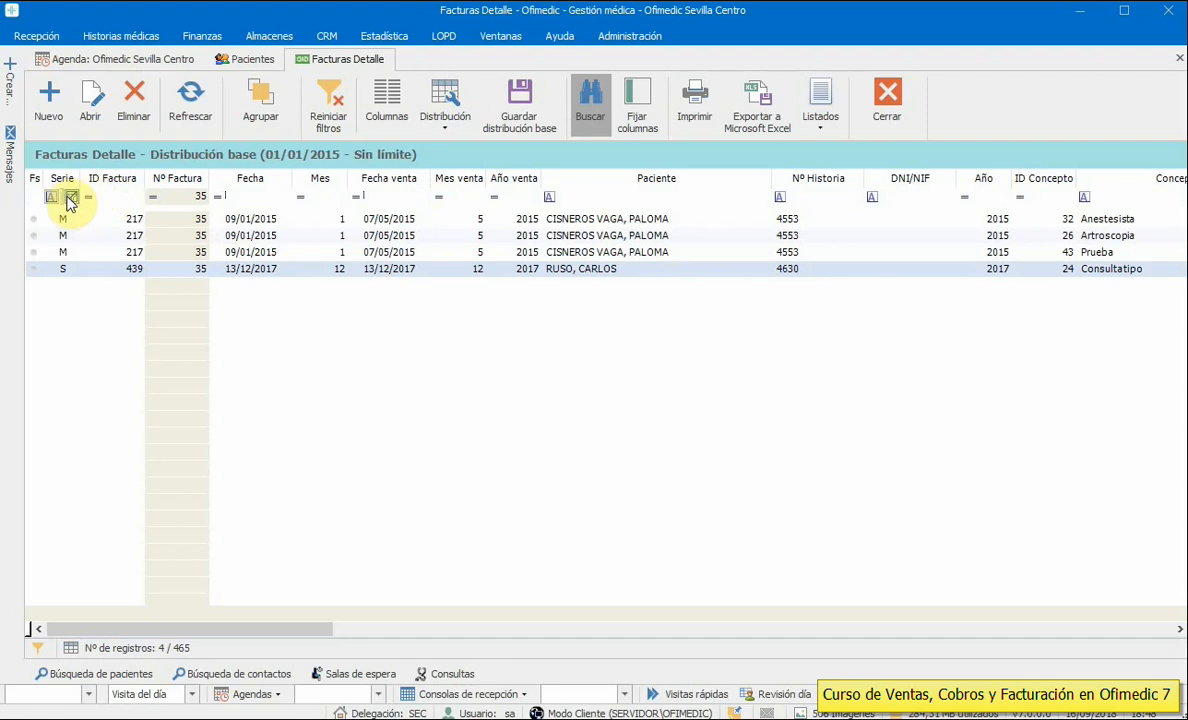
click(70, 197)
click(40, 253)
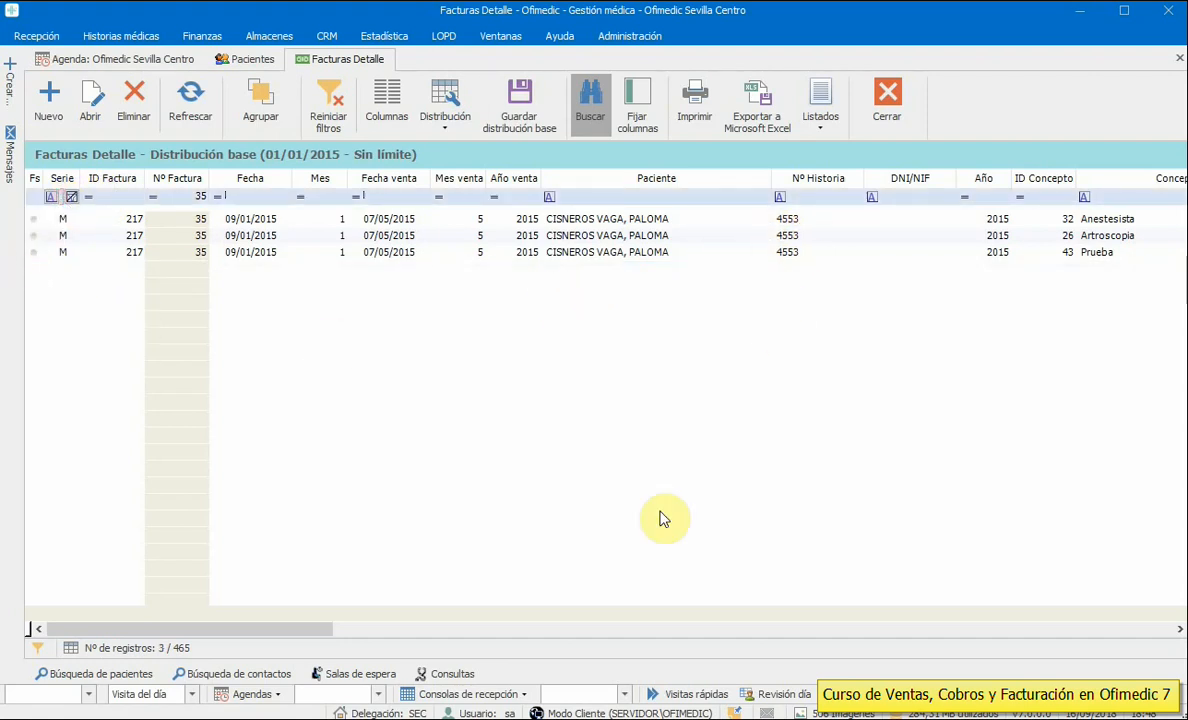
drag(305, 634, 554, 632)
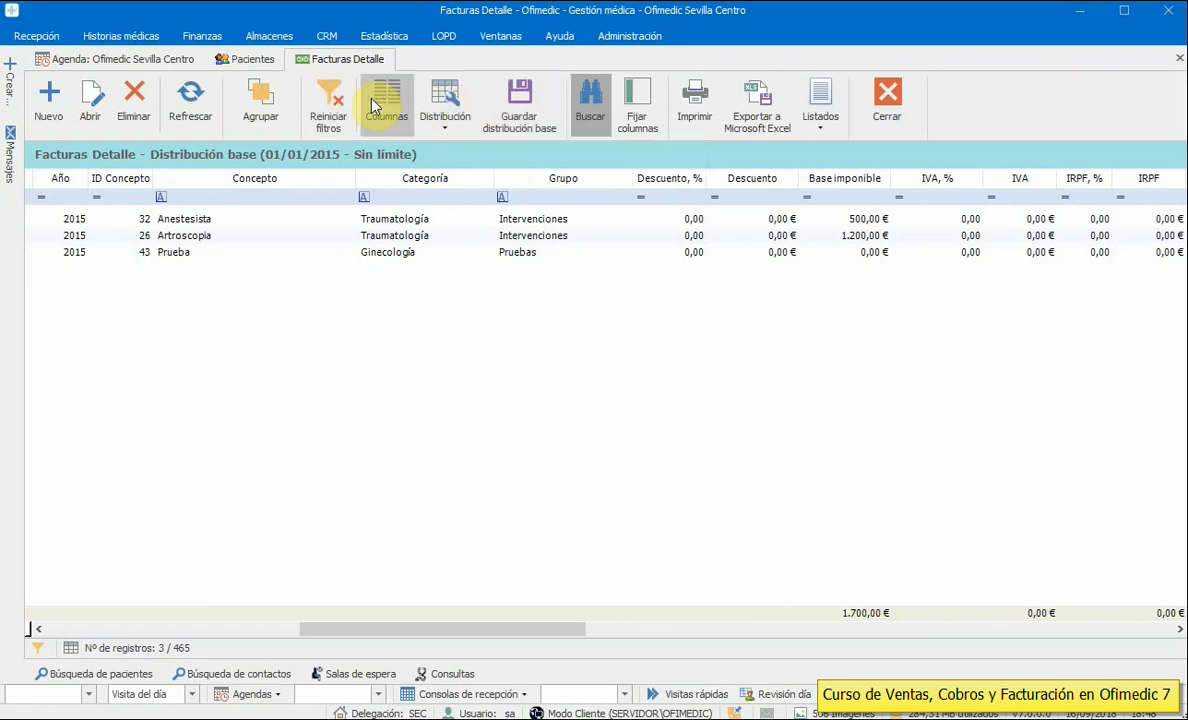
click(888, 100)
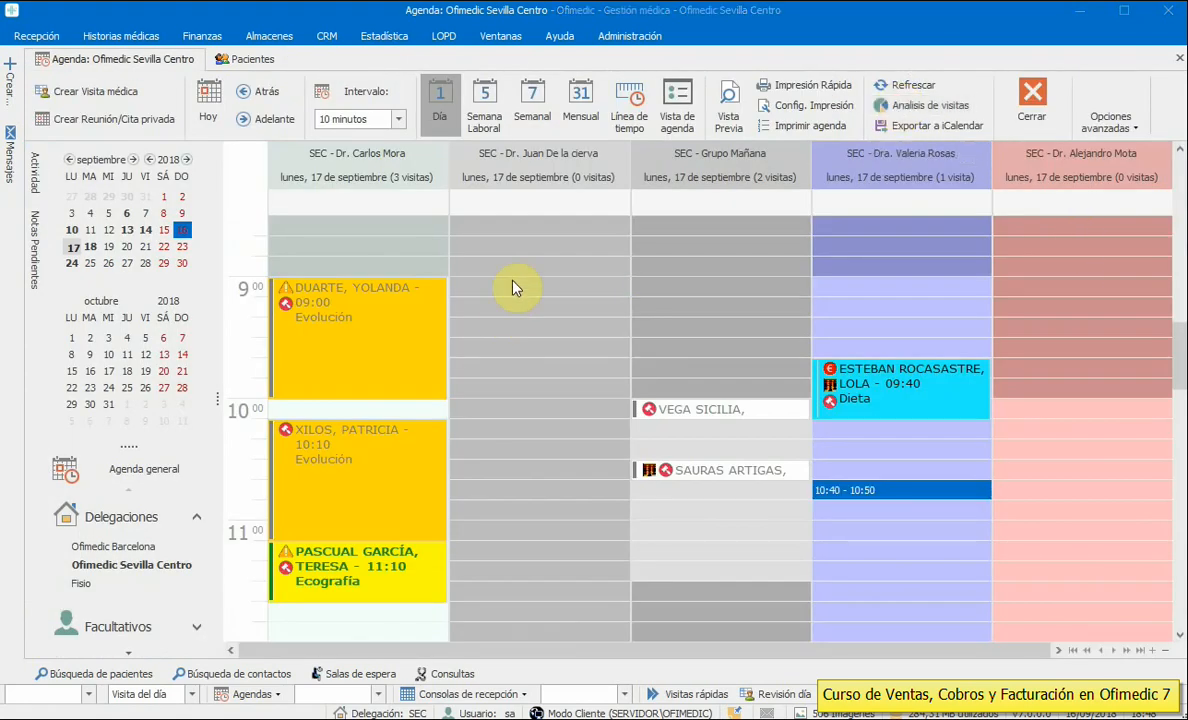
click(512, 287)
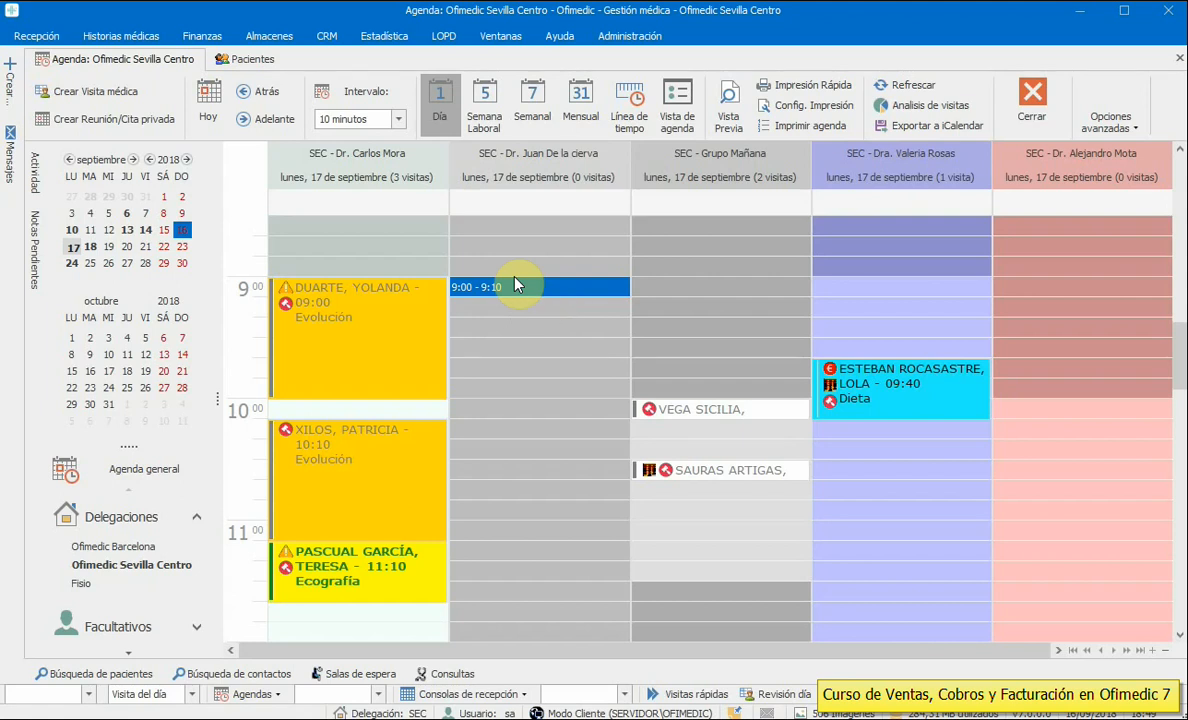
- Open the general reception console for 17/09/2018 with finished visits included
click(37, 36)
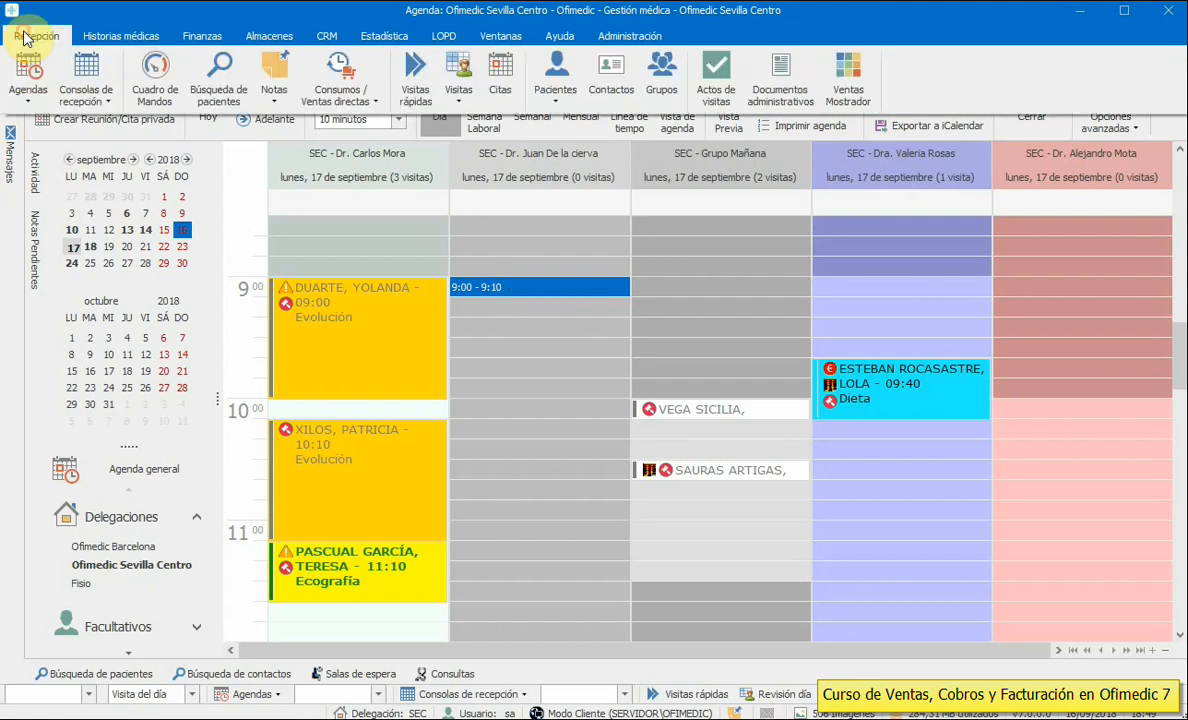
click(87, 97)
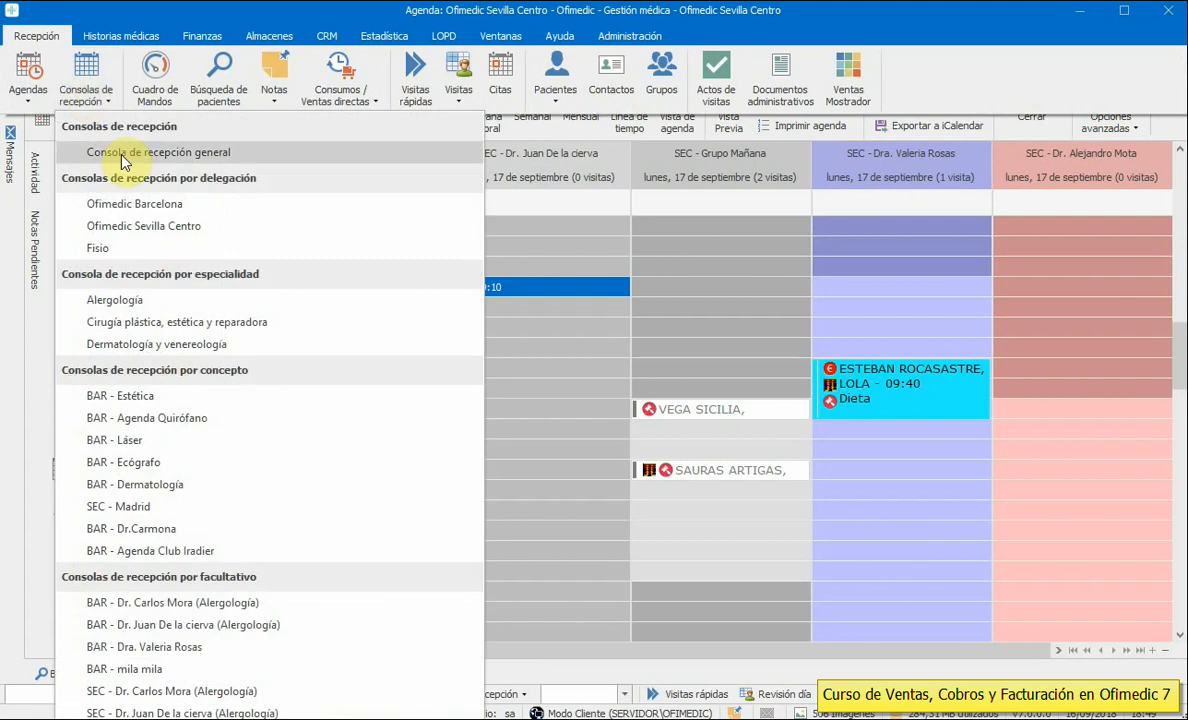
click(115, 153)
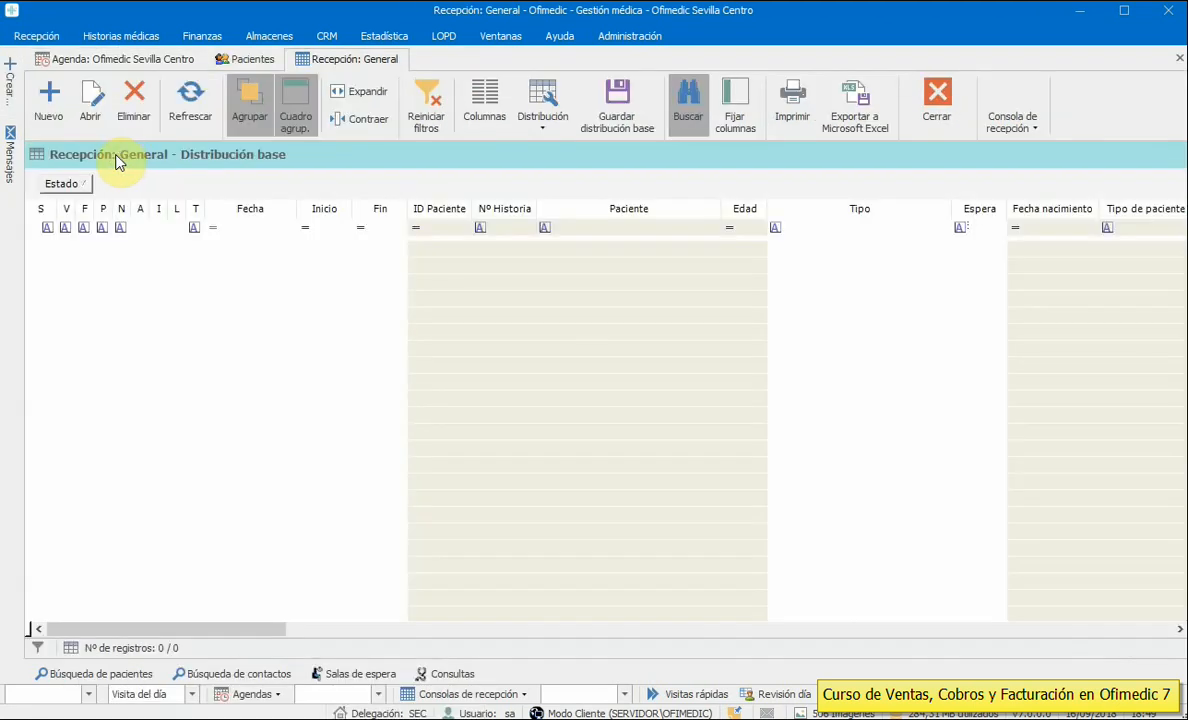
click(1013, 118)
click(1114, 187)
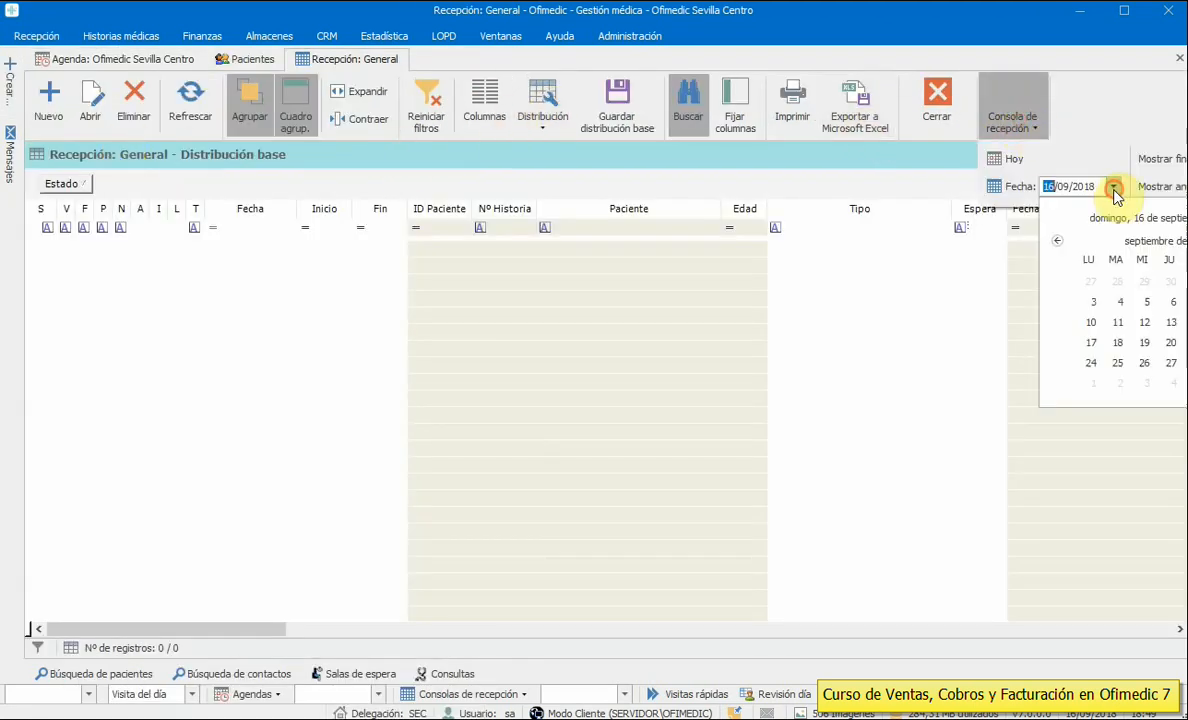
click(1091, 343)
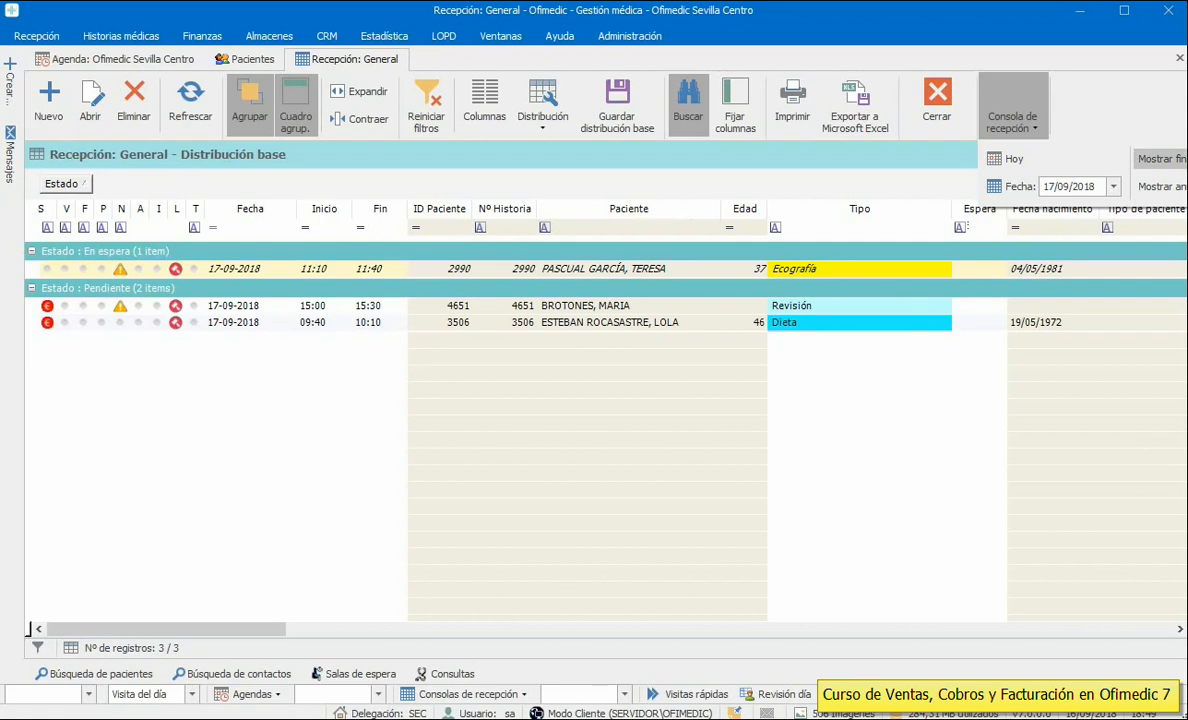
click(1180, 162)
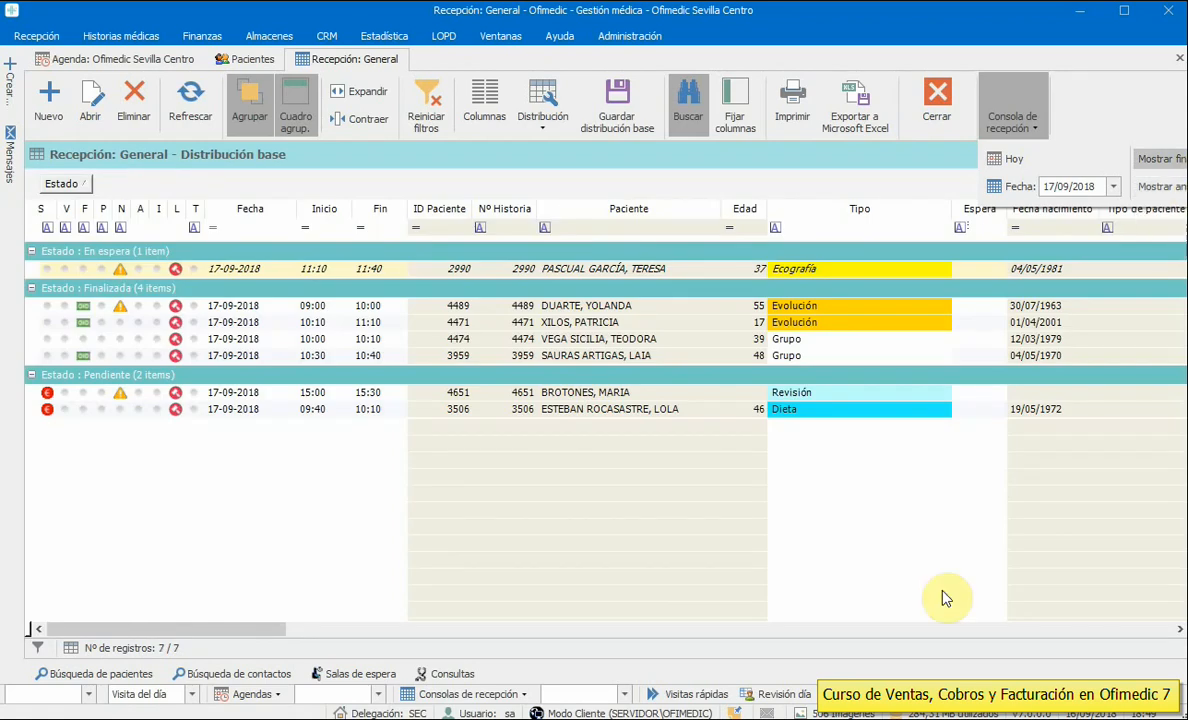
click(660, 479)
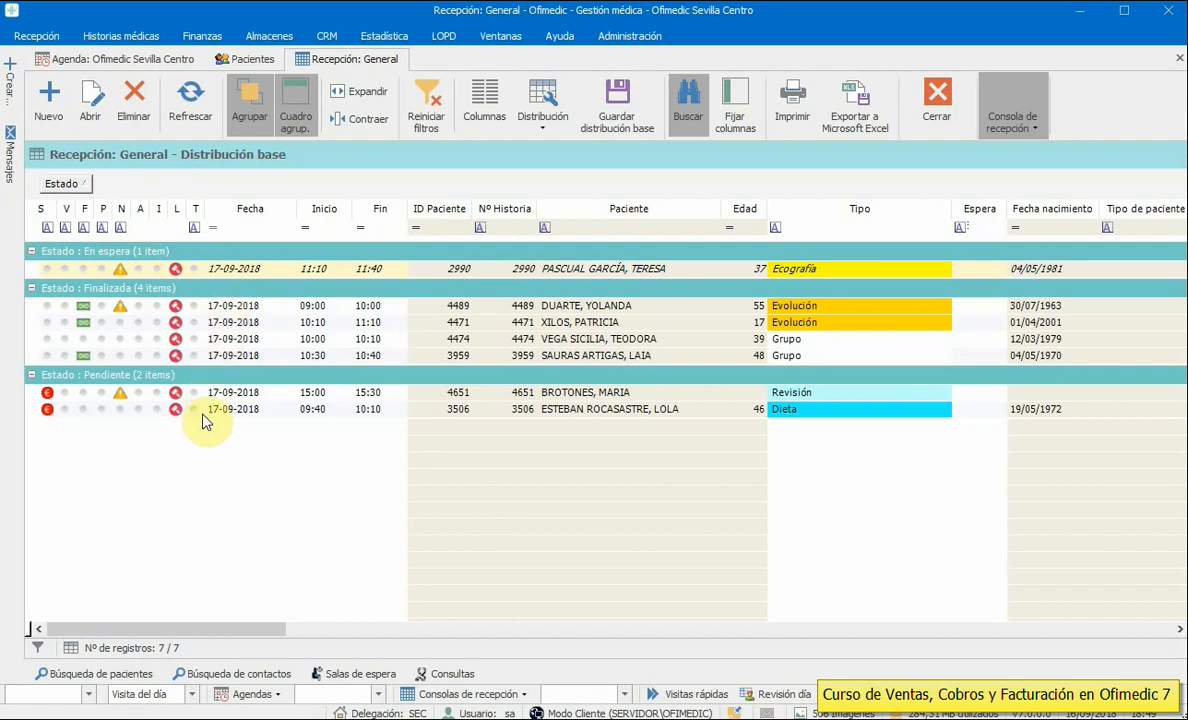
- Move the Tarifa / Compañía column left beside the Fin column
drag(236, 632, 128, 638)
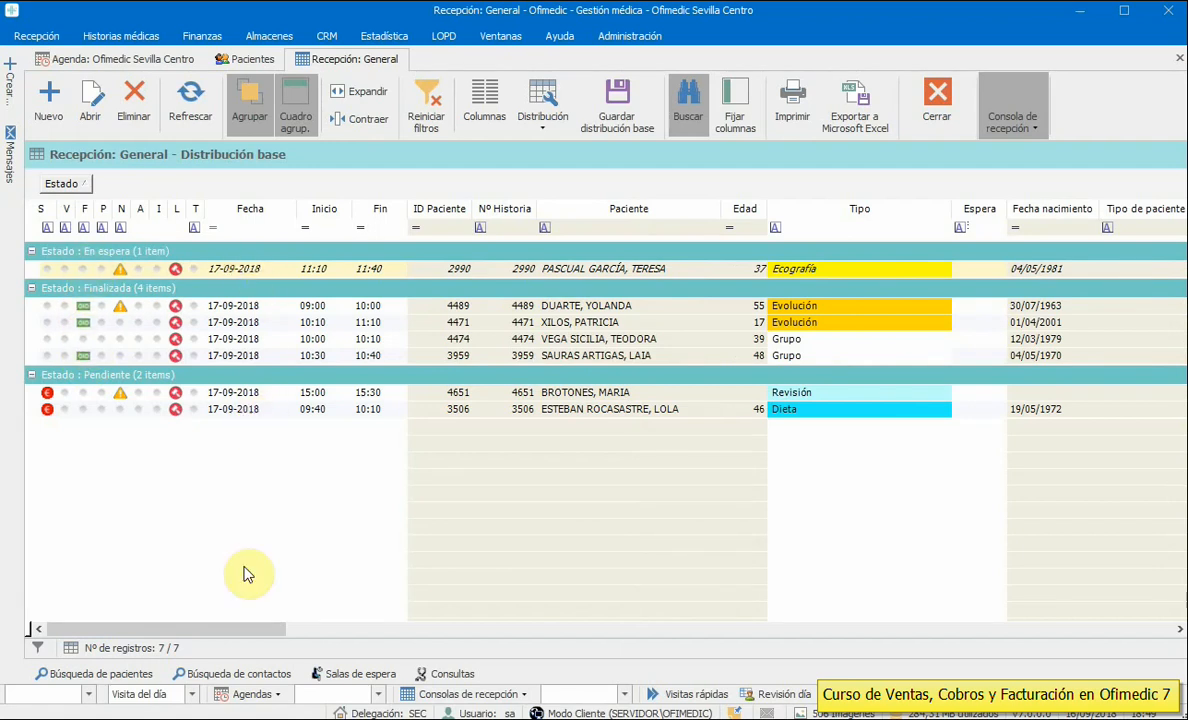
drag(250, 629, 1010, 645)
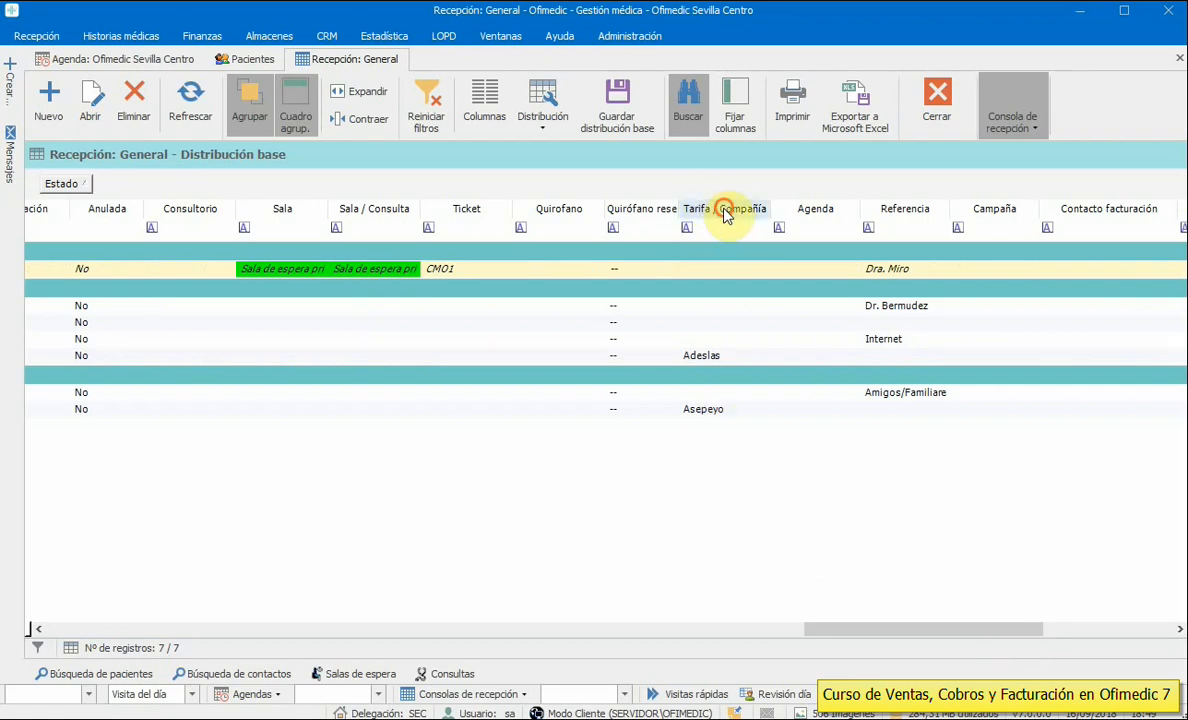
drag(726, 212, 415, 214)
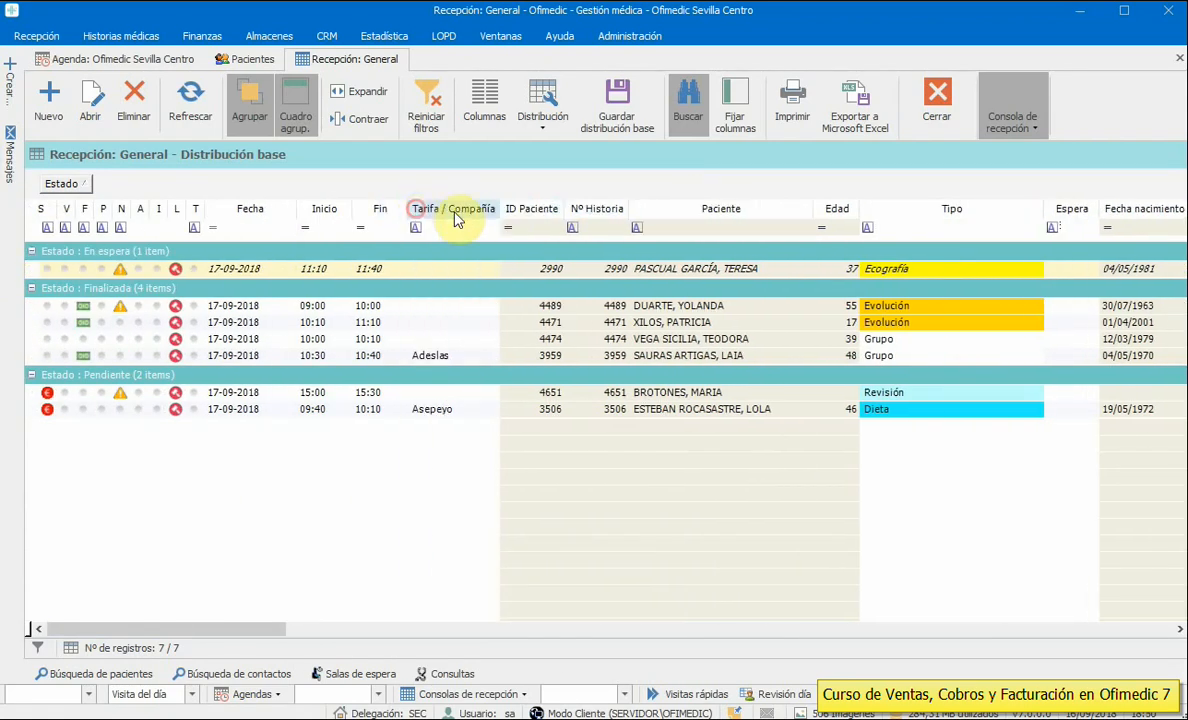
- Hide the ID Paciente, Habitación, Fin and Fecha nacimiento columns
click(485, 110)
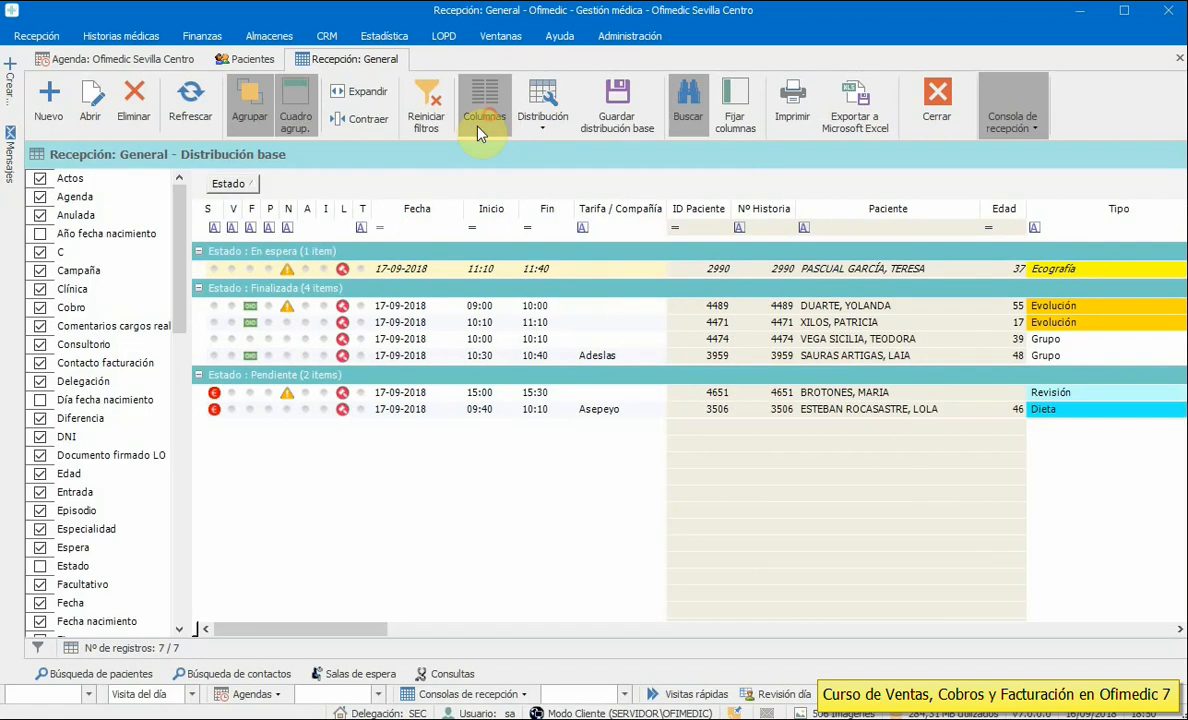
drag(178, 296, 179, 477)
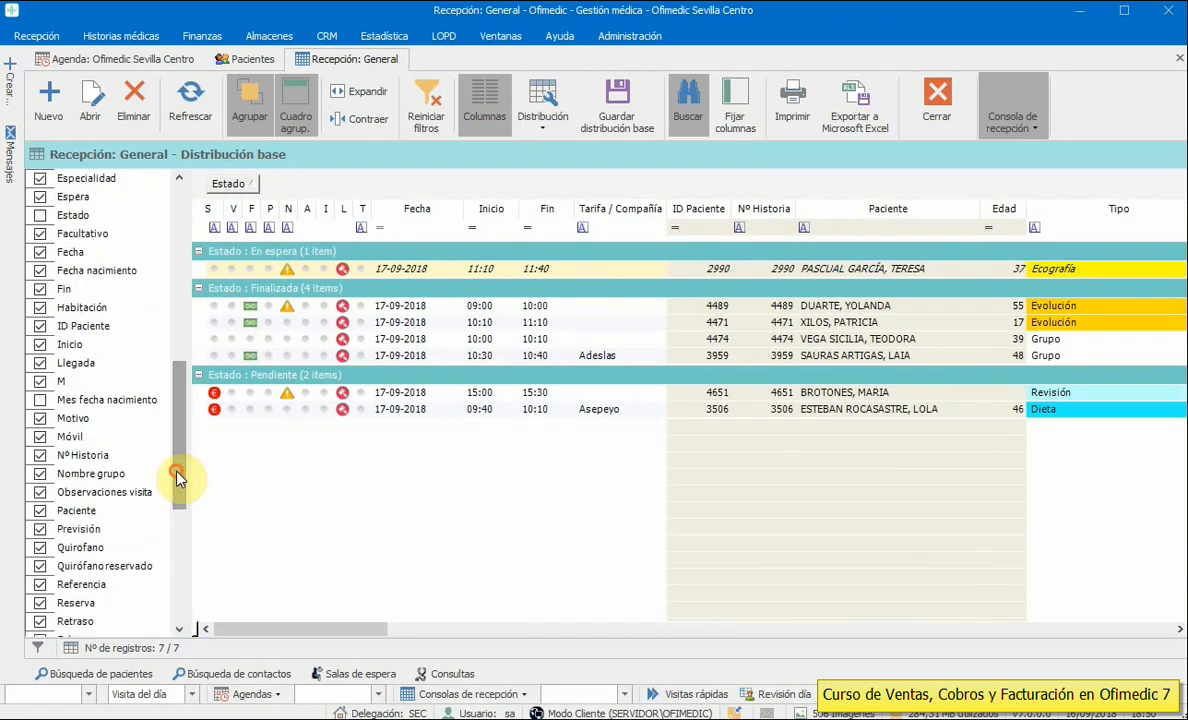
click(39, 325)
click(39, 308)
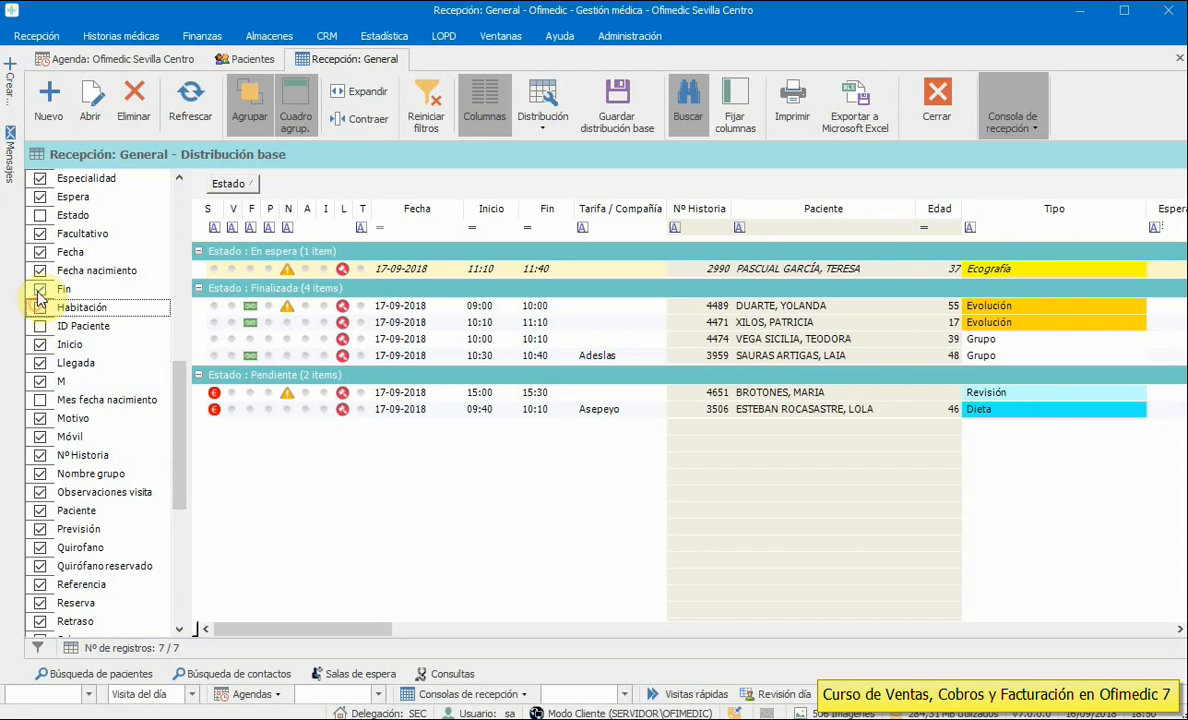
click(39, 290)
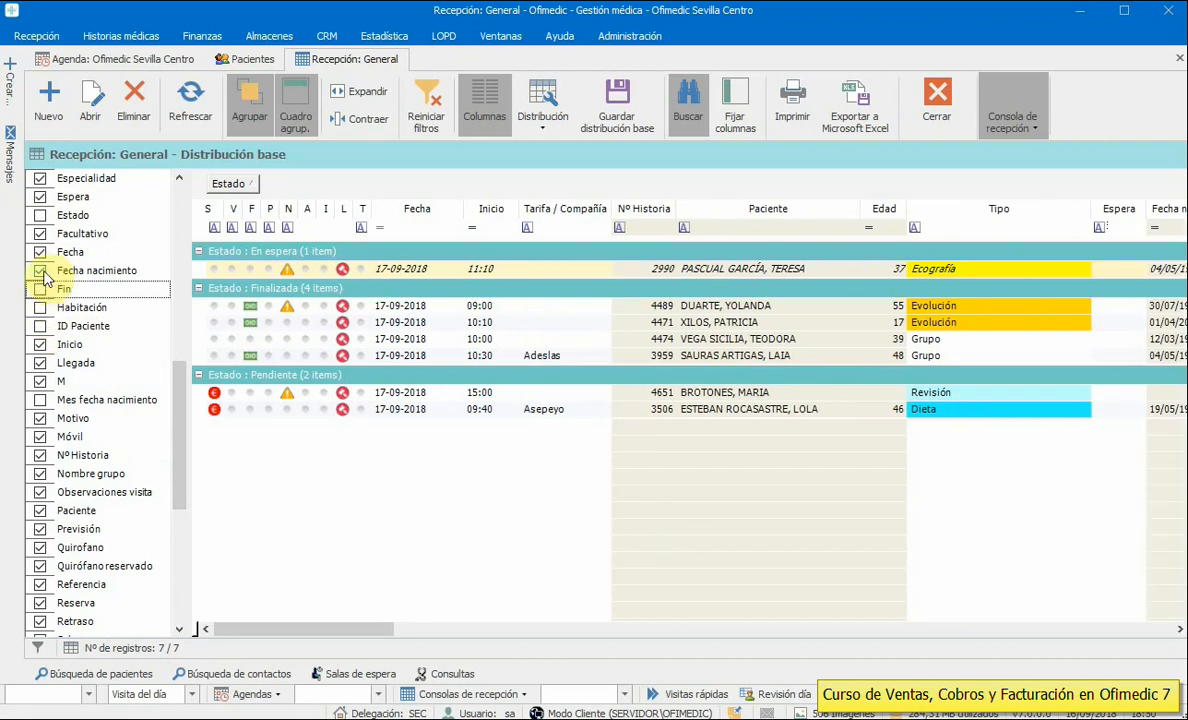
click(40, 271)
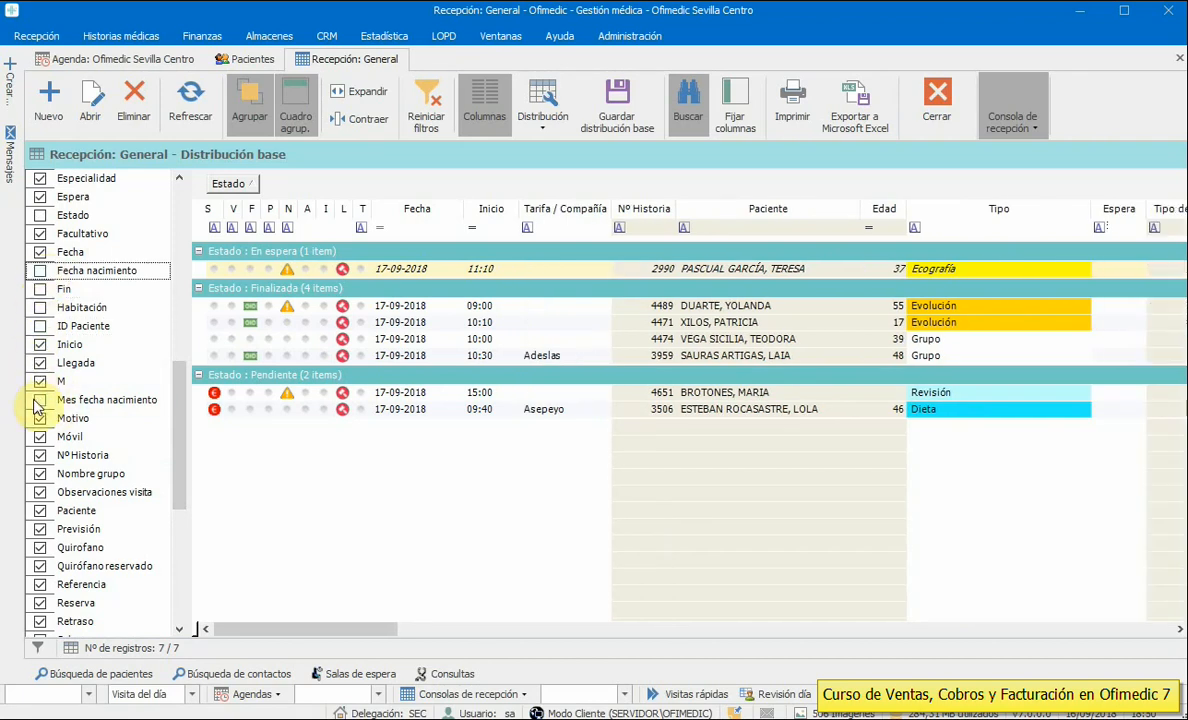
click(472, 107)
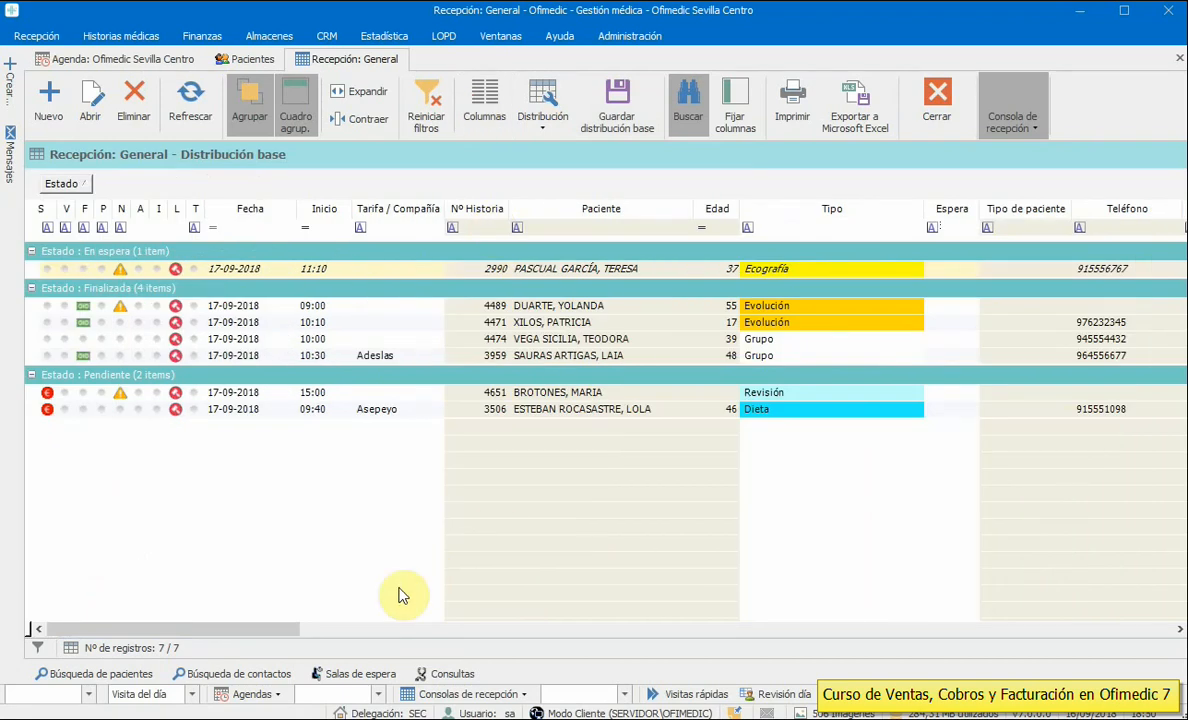
- Scroll right to review the Previsión, Cobro and Diferencia columns, then scroll back left
drag(257, 629, 447, 648)
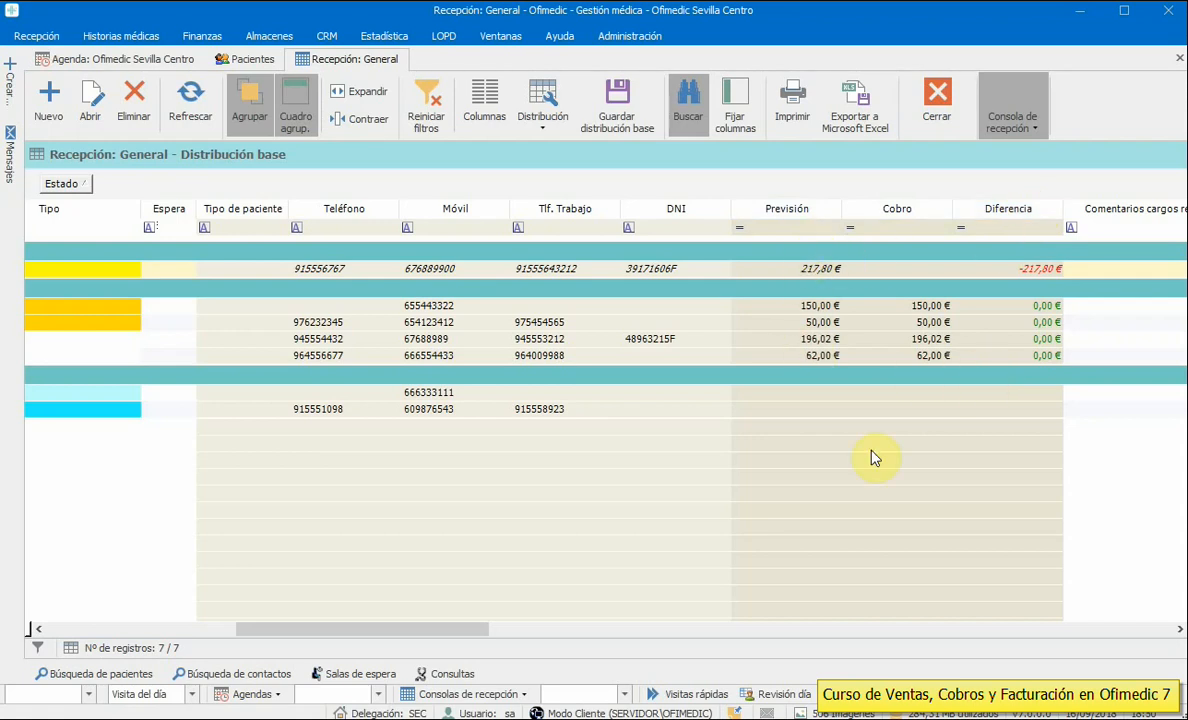
click(478, 632)
drag(478, 637, 490, 637)
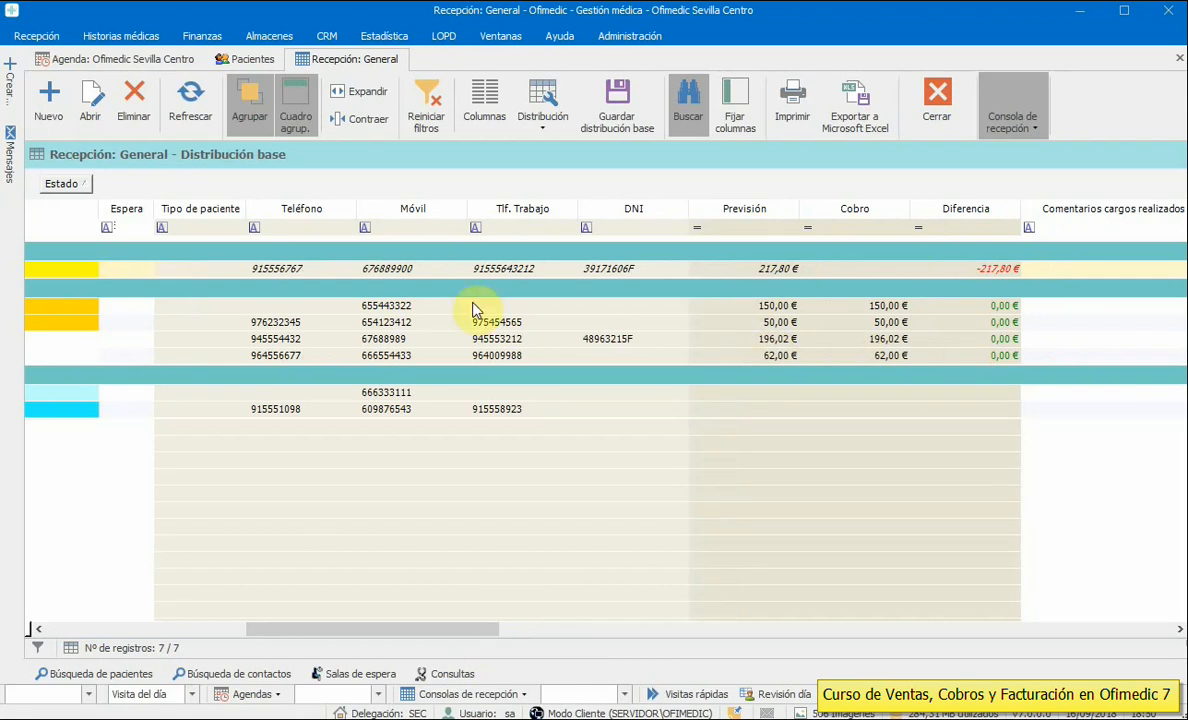
drag(456, 629, 233, 628)
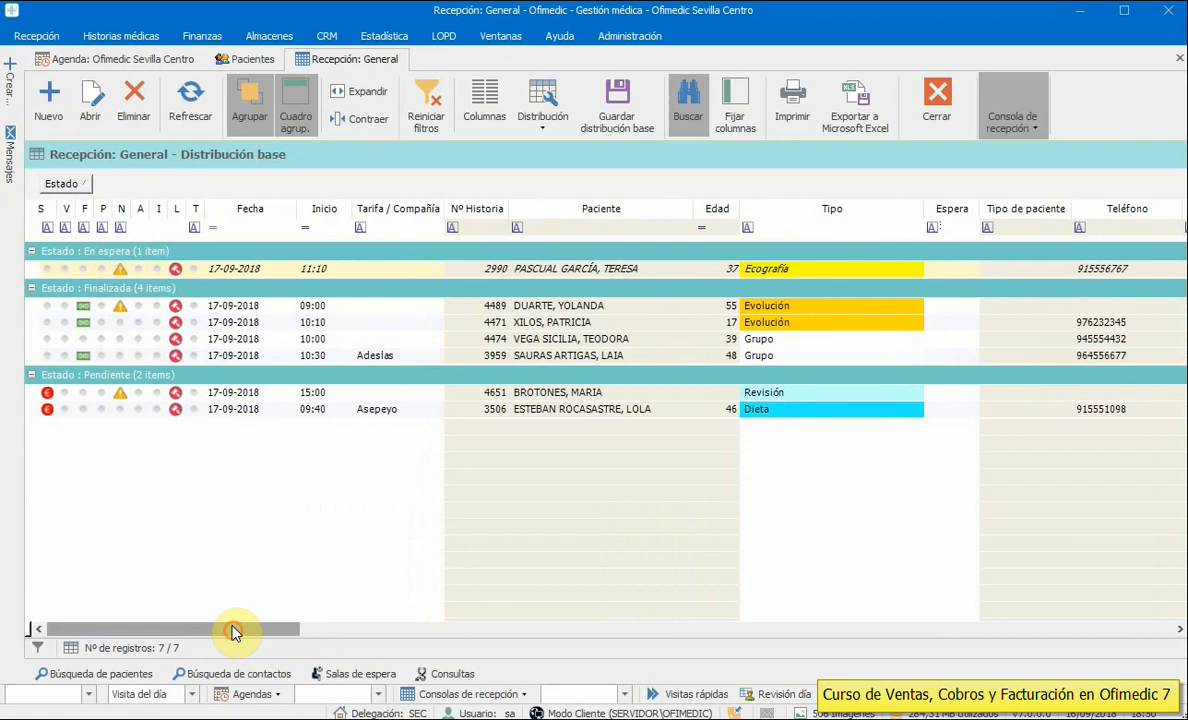
- Open the Situación Pacientes report since 01/01/2015 and scroll to the Ventas/Cobros columns
click(42, 36)
click(92, 88)
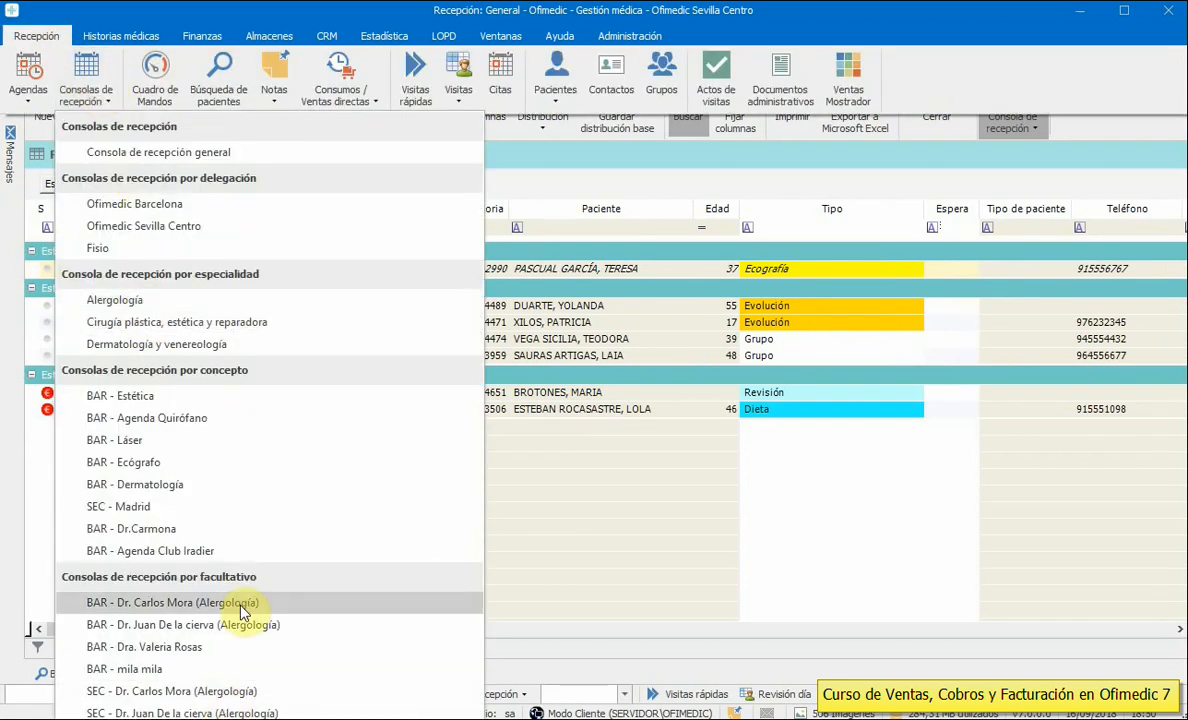
click(633, 485)
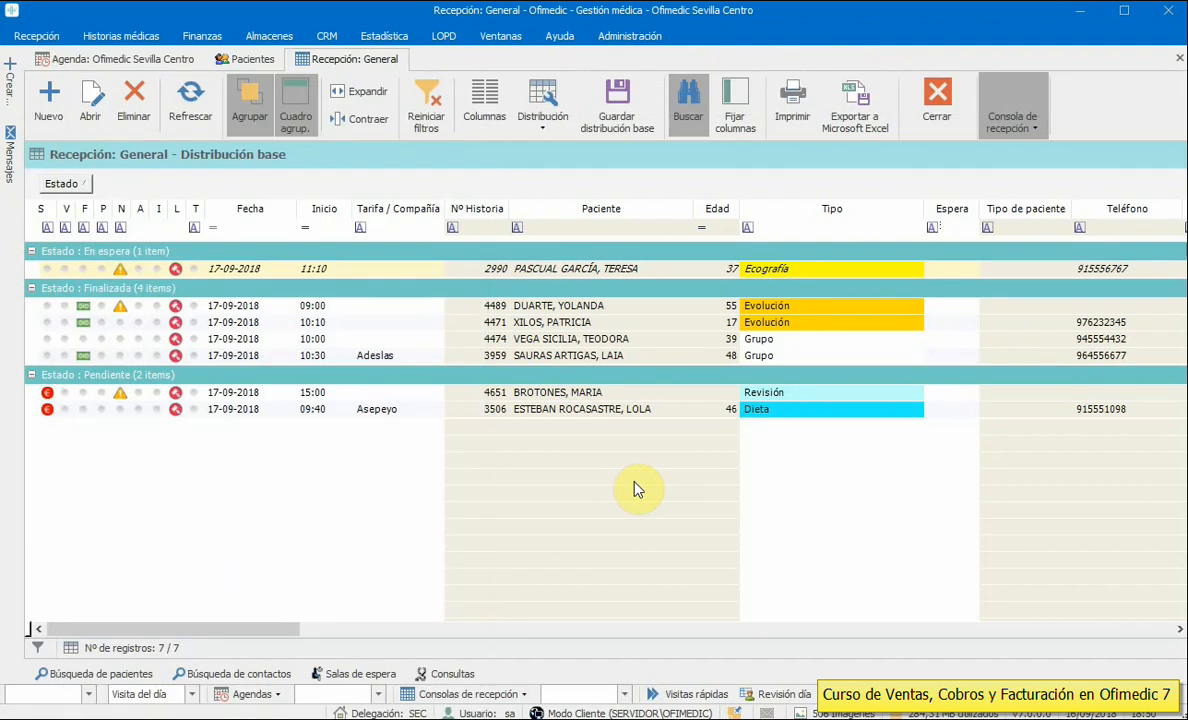
click(31, 40)
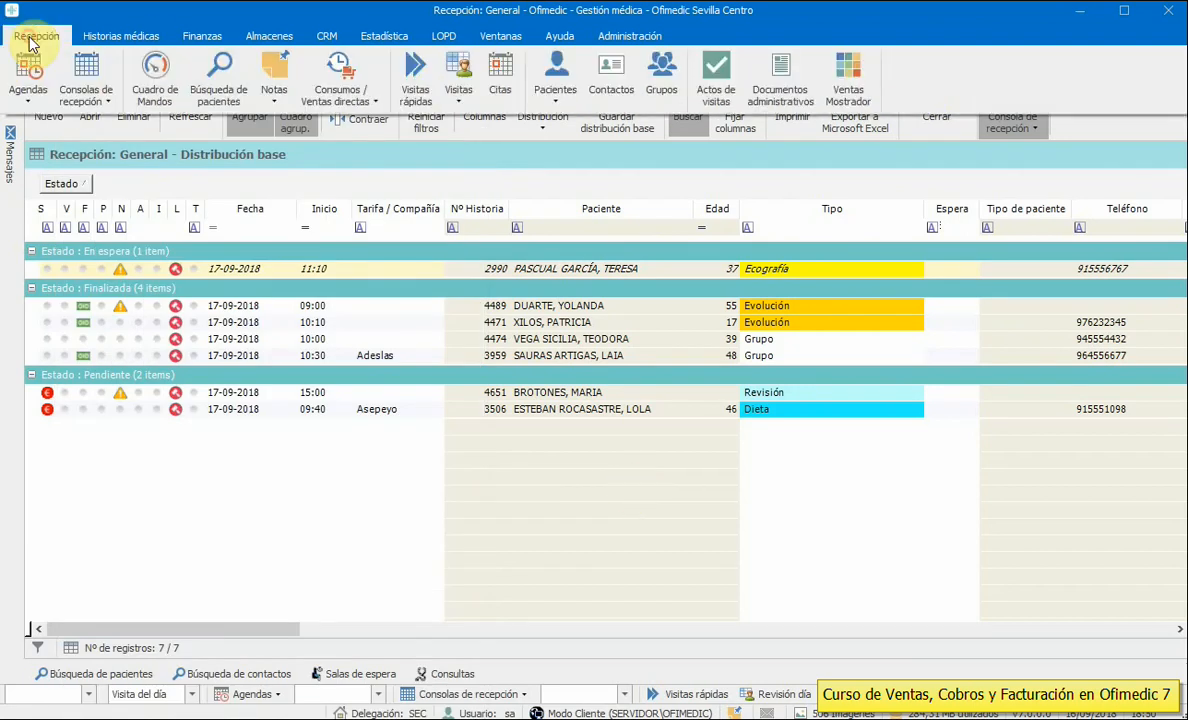
click(557, 92)
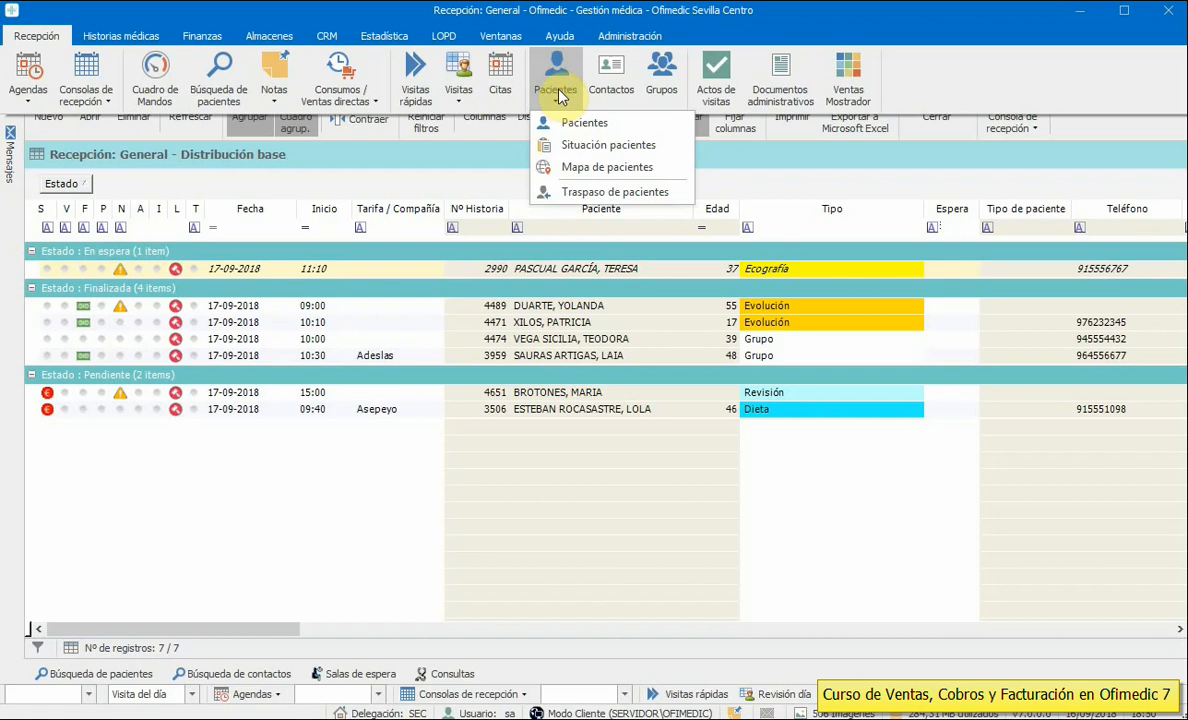
click(610, 145)
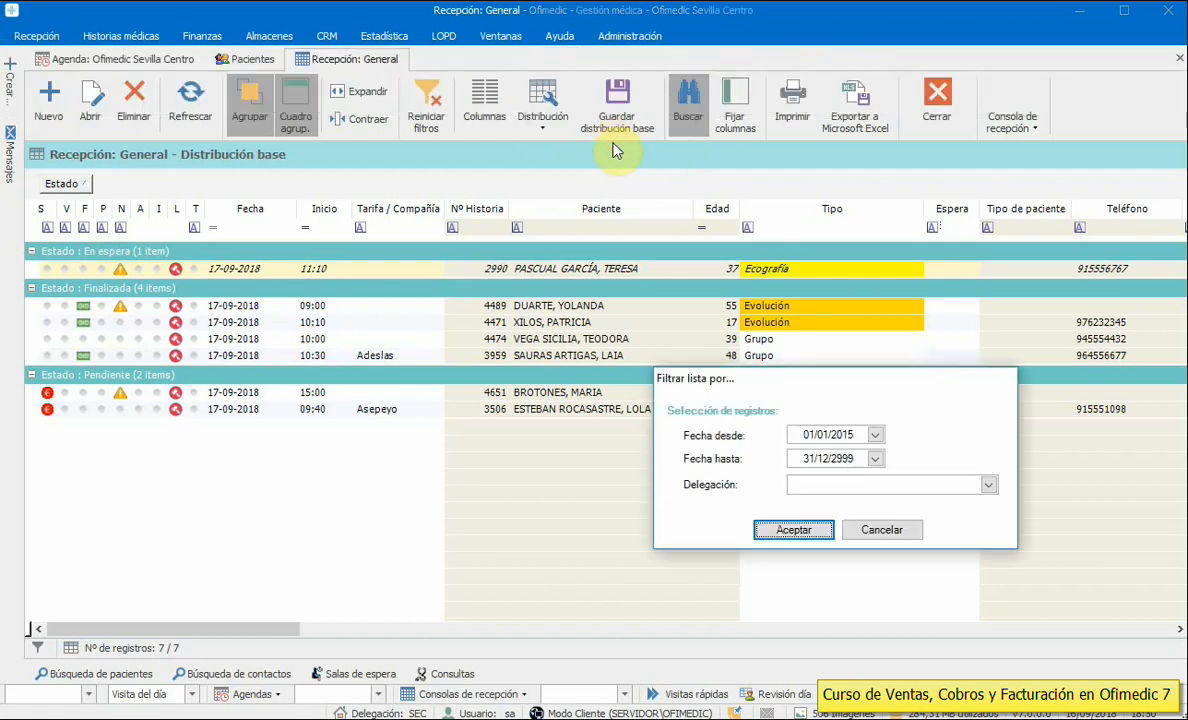
click(812, 530)
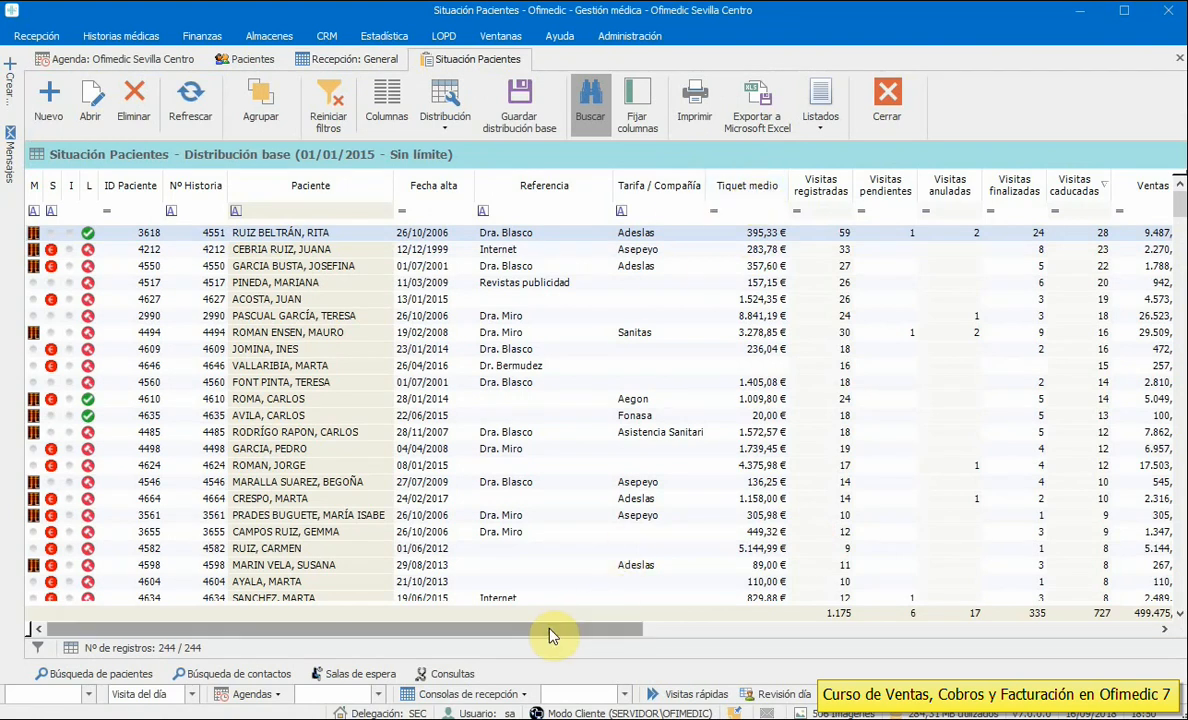
drag(550, 635, 697, 628)
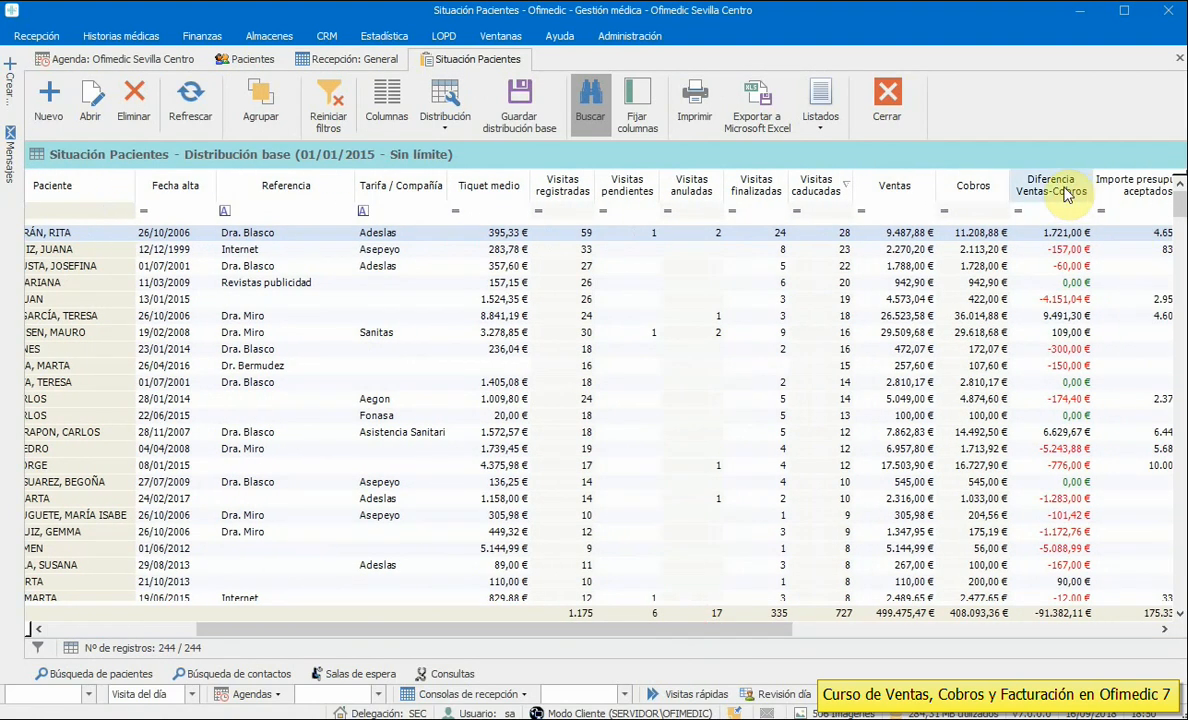
- Close the Situación Pacientes list and open the full Recepción Pacientes list
click(878, 94)
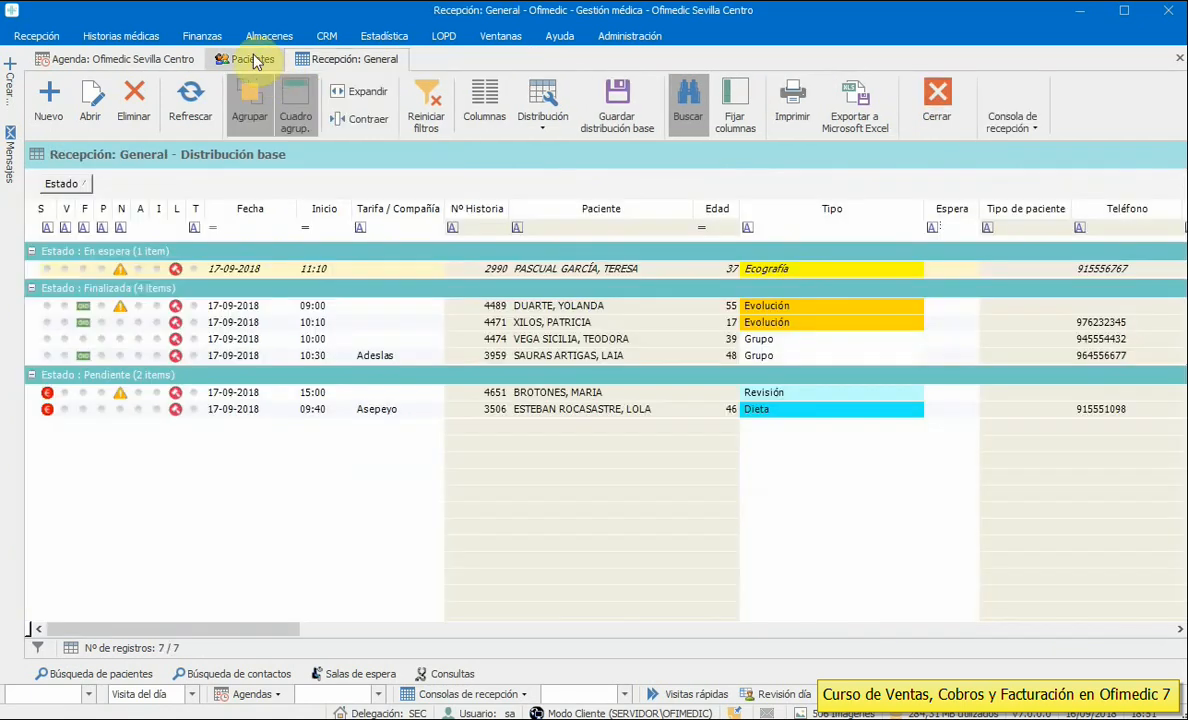
click(36, 38)
click(555, 92)
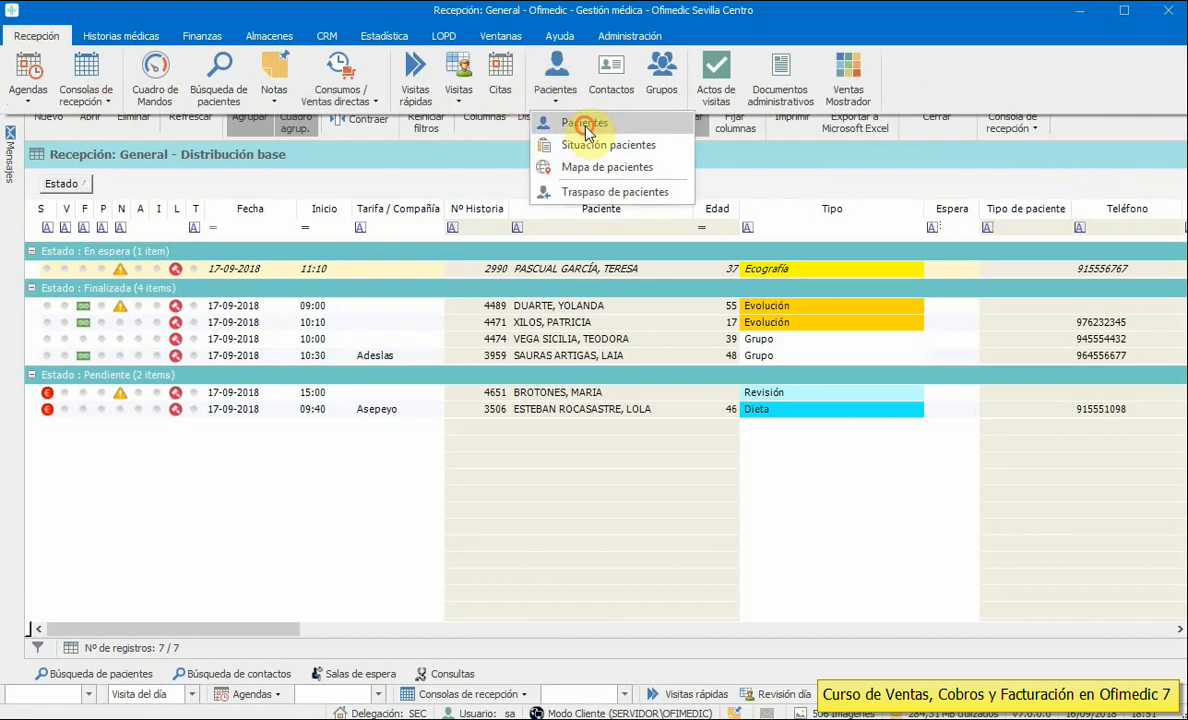
click(586, 131)
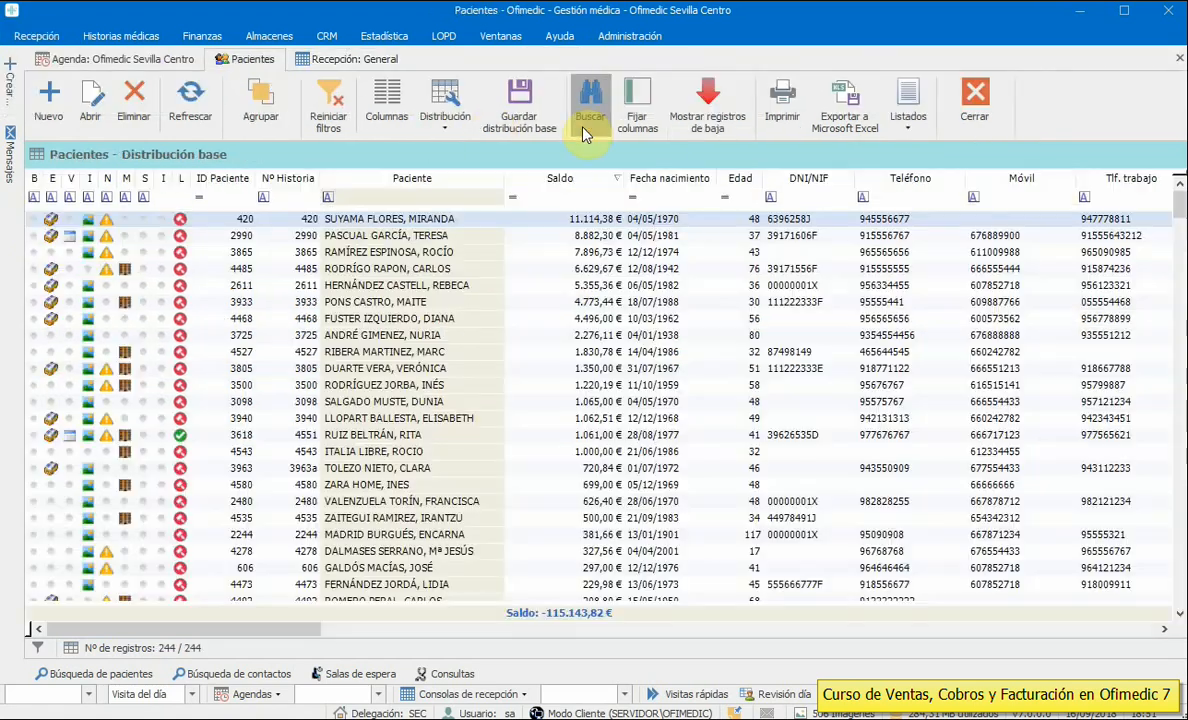
- Sort patients by Saldo and filter for Saldo greater than 1000
click(566, 180)
click(564, 180)
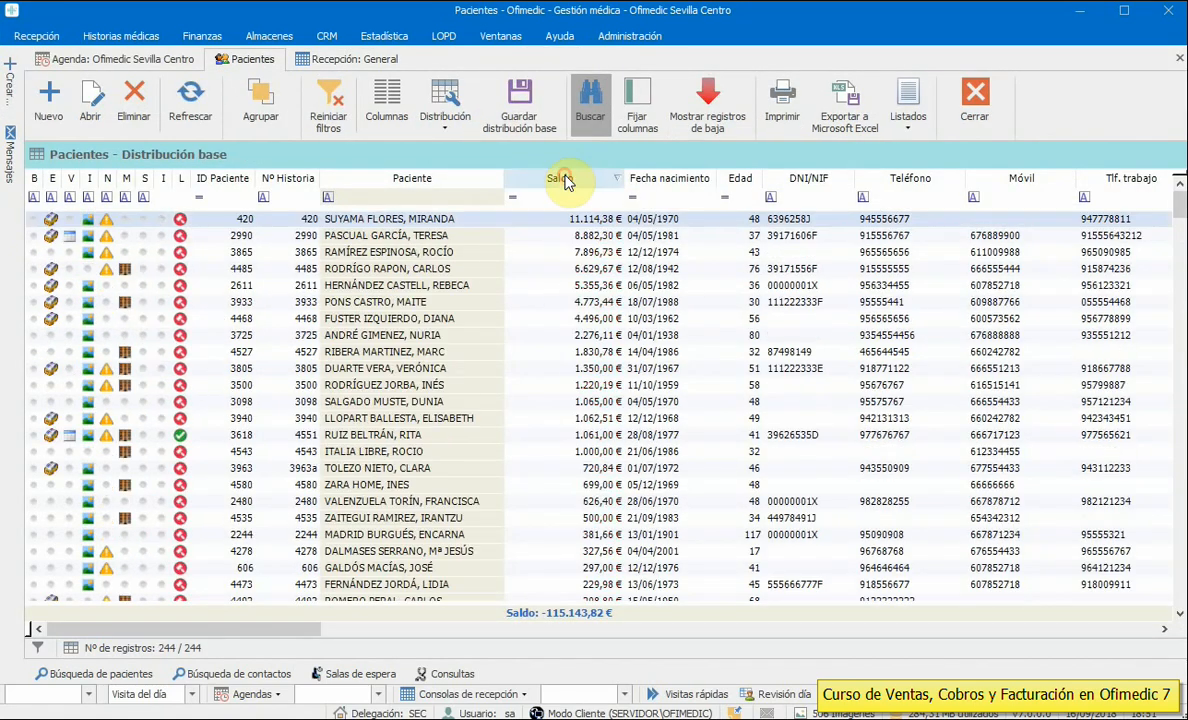
click(566, 180)
click(512, 197)
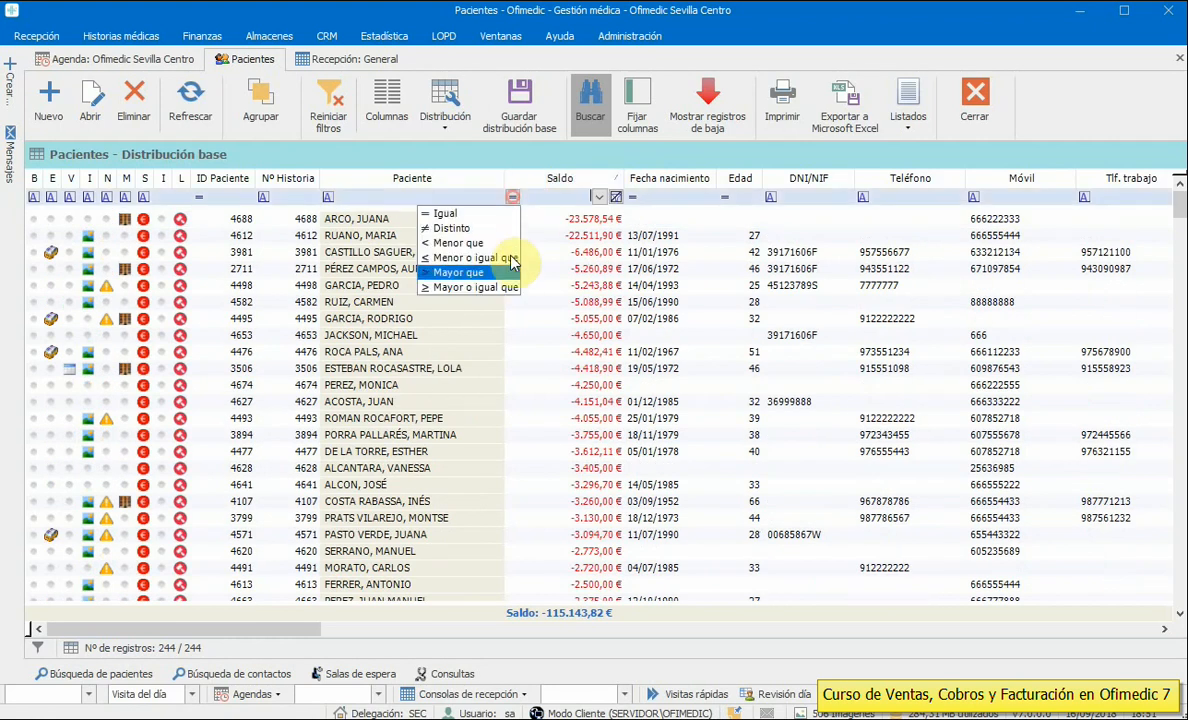
click(512, 199)
click(512, 198)
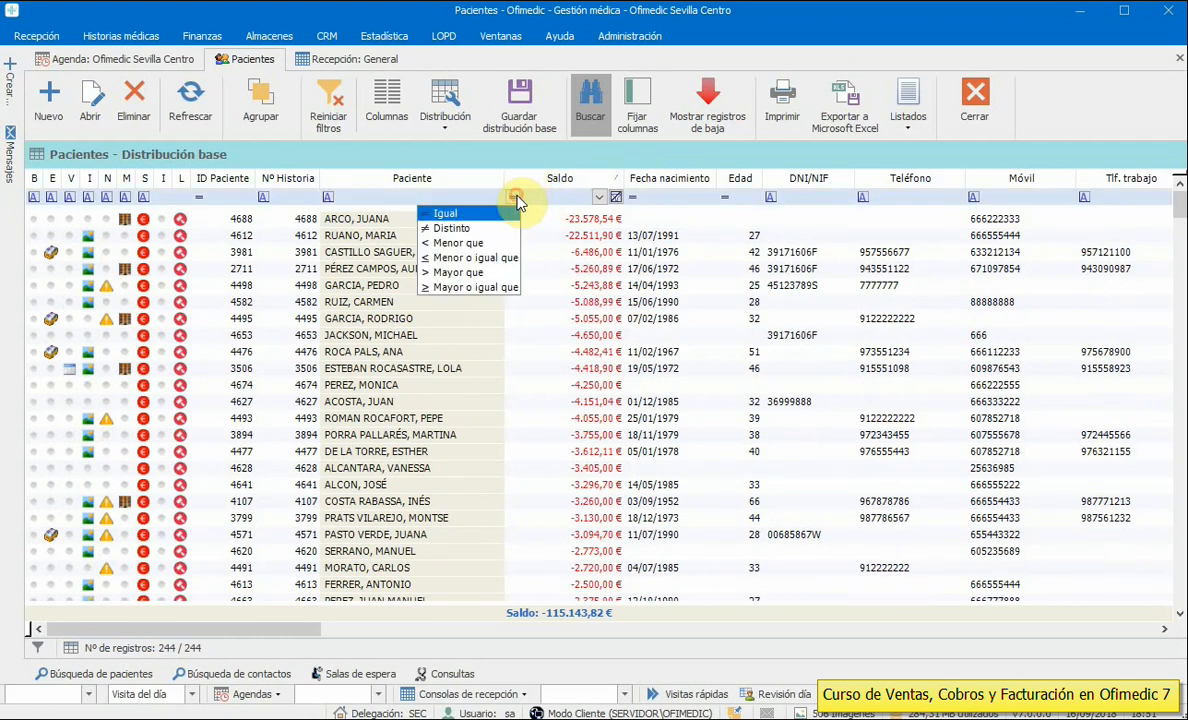
click(458, 272)
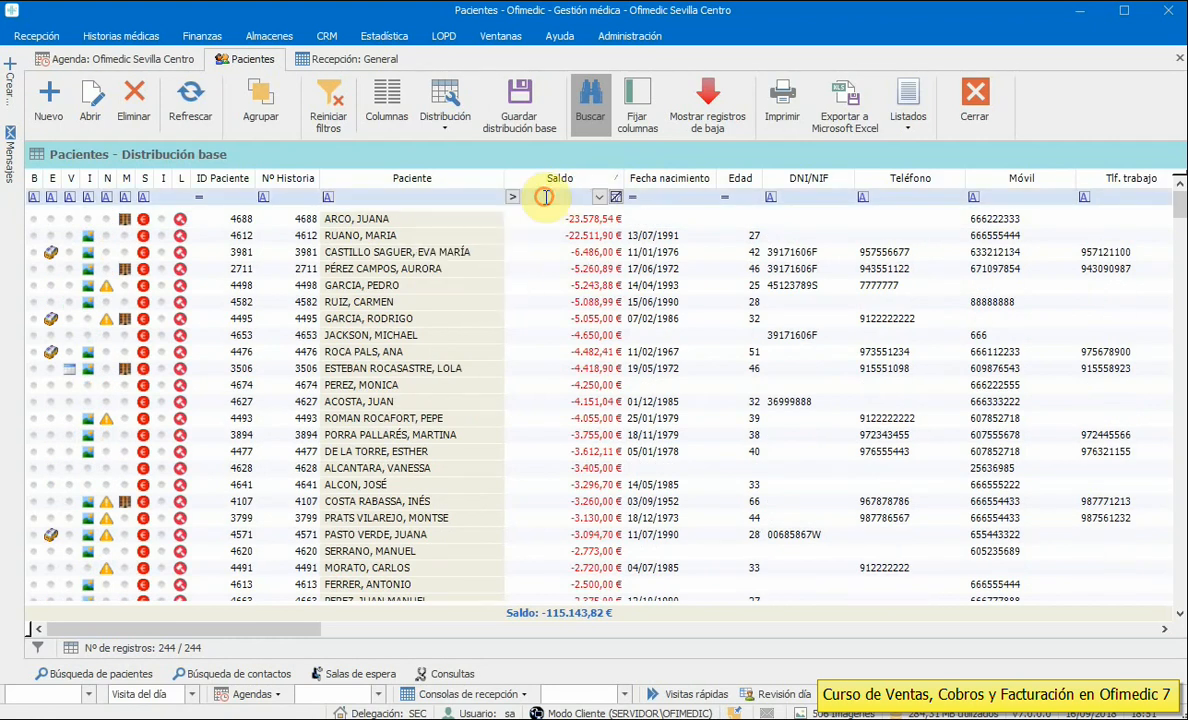
text(1000)
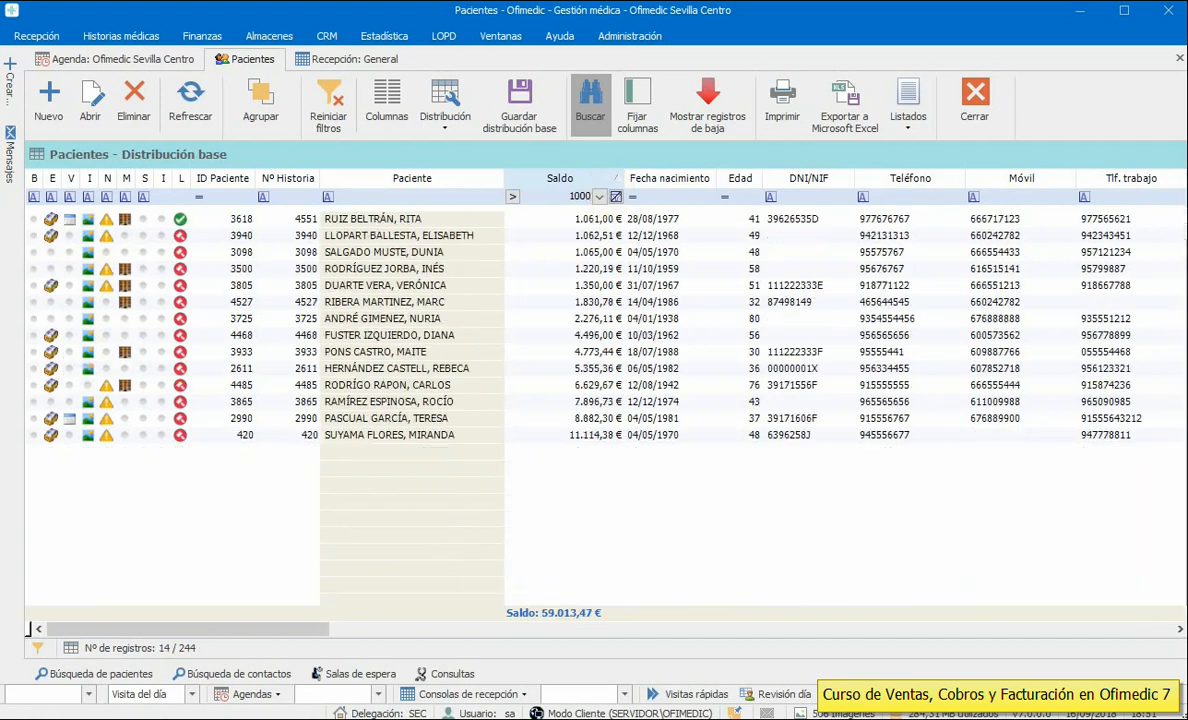
- Switch the filter to Saldo below 1000, then clear it and close the Pacientes list
click(512, 196)
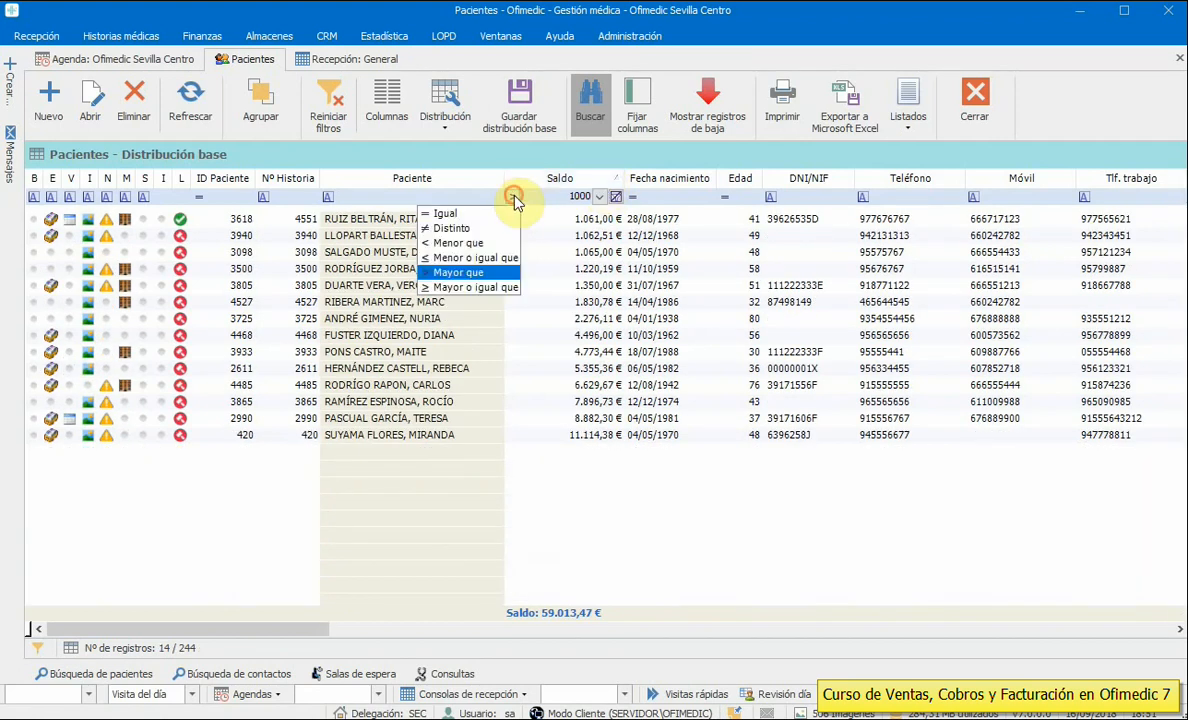
click(458, 243)
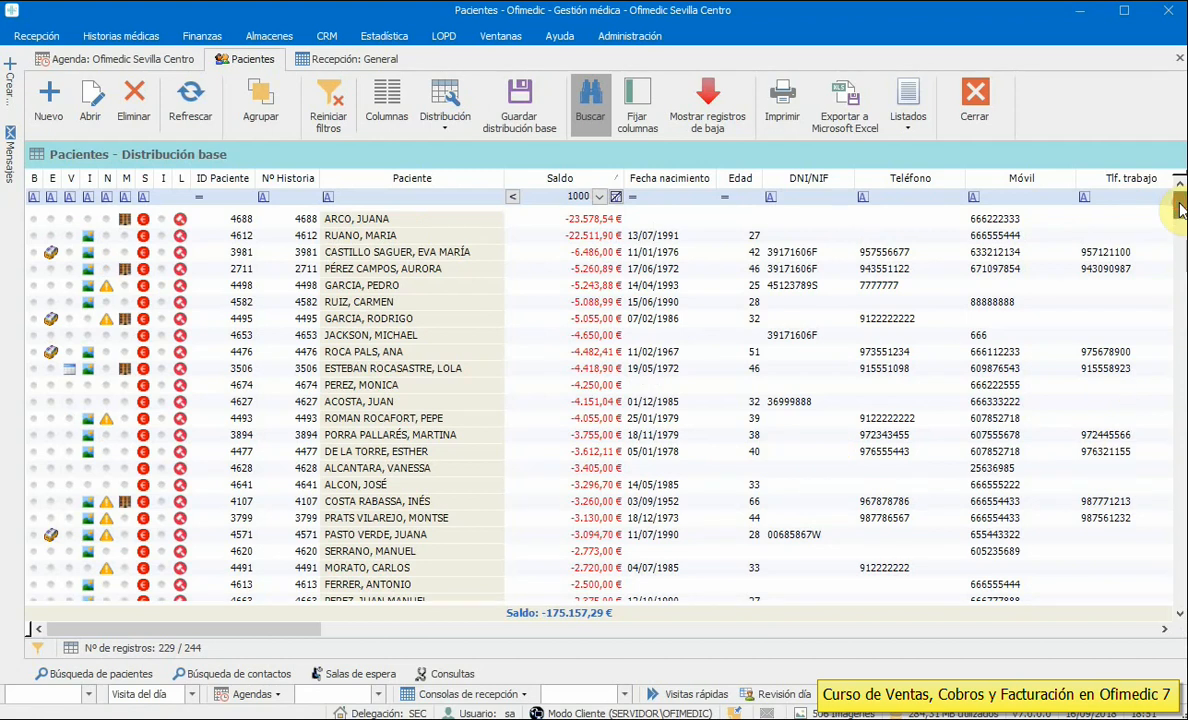
mouse_move(1180, 208)
mouse_down()
mouse_move(1175, 424)
mouse_move(1175, 230)
mouse_up()
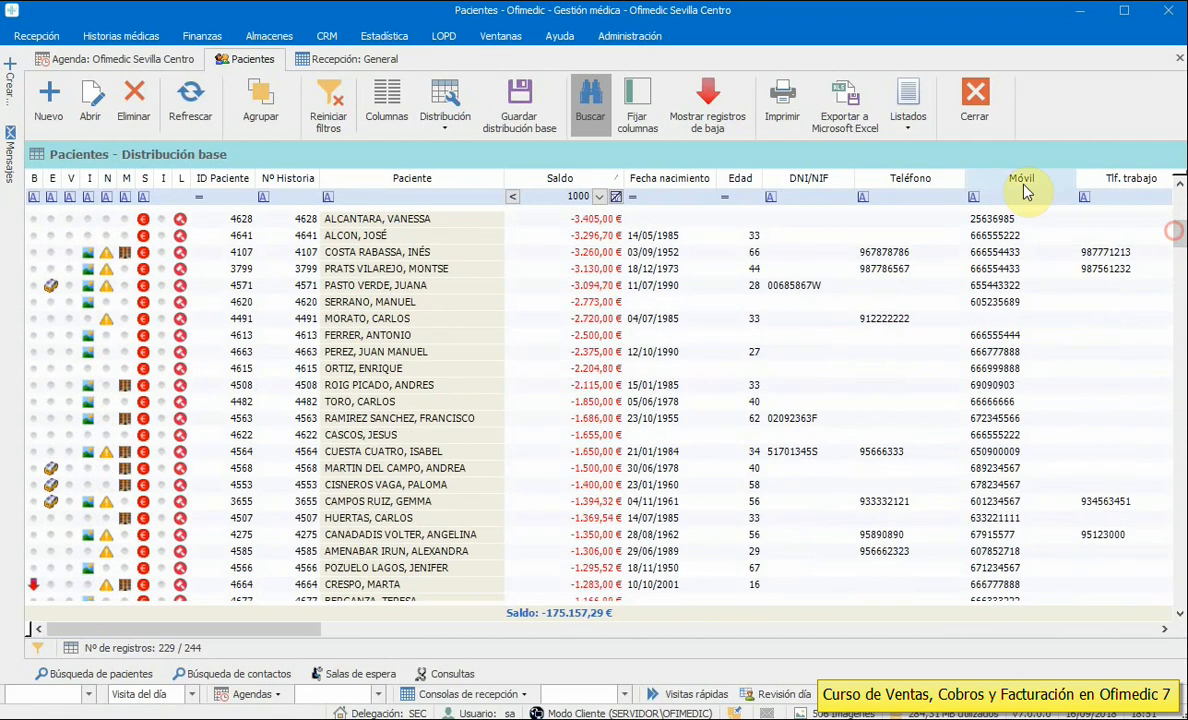
click(616, 198)
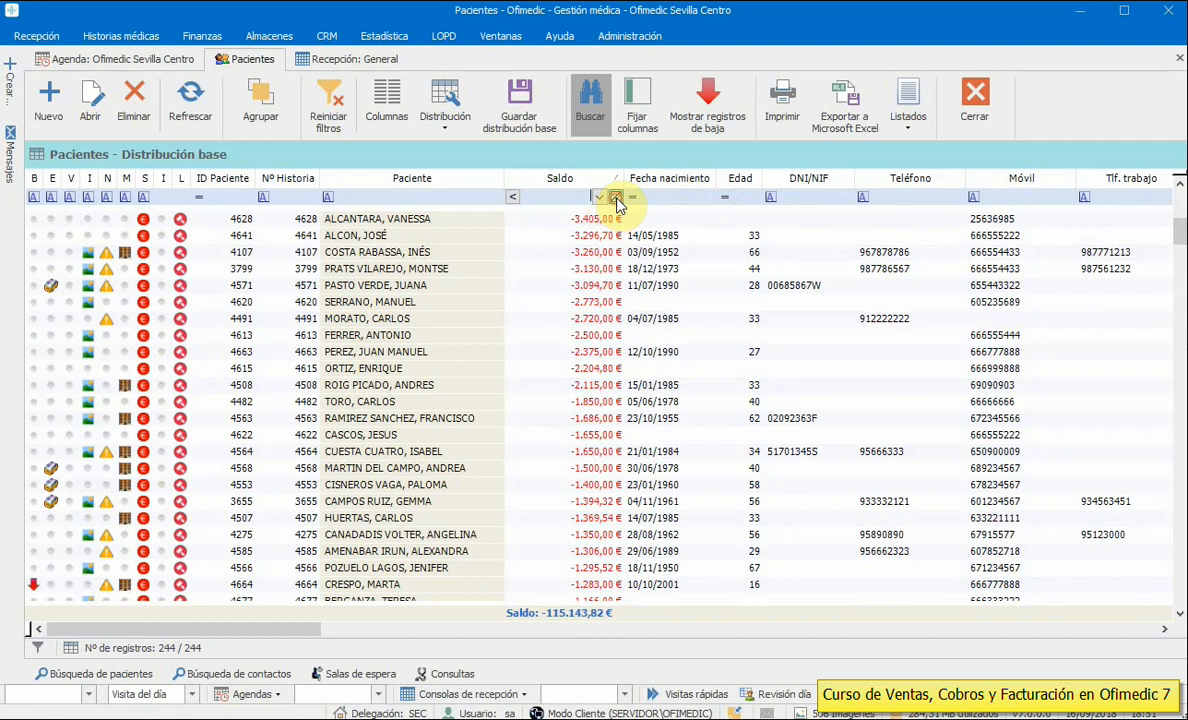
click(975, 100)
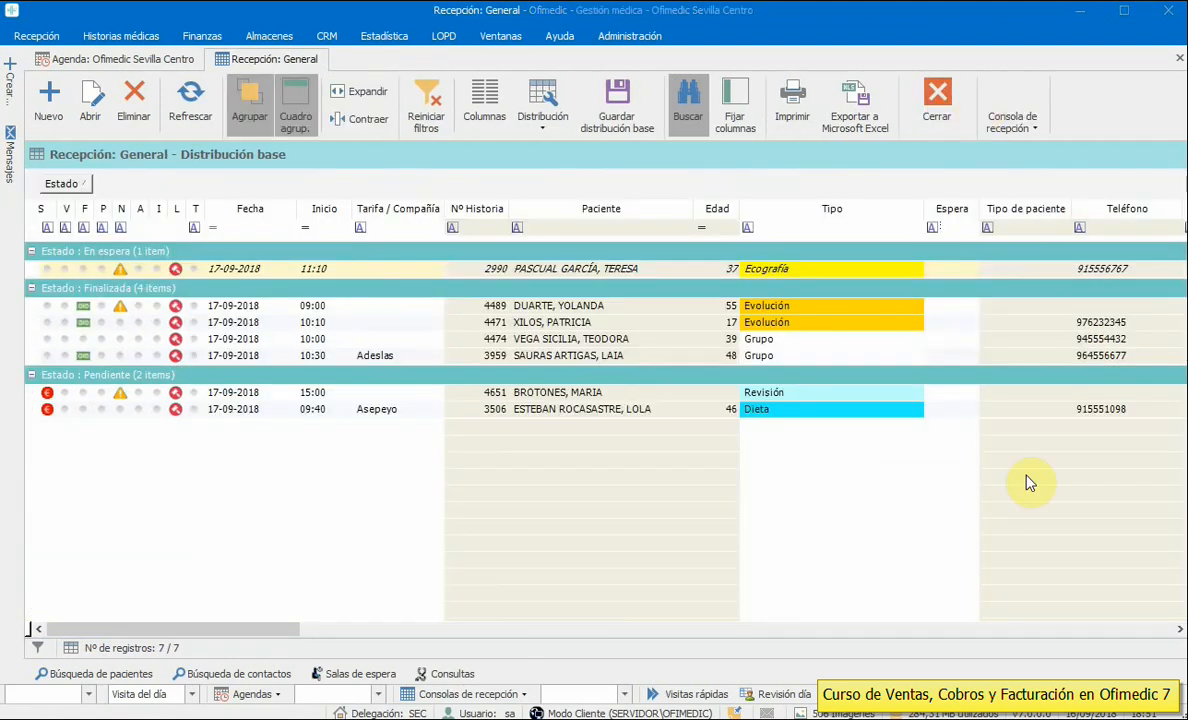
- Close the reception console and open the daily visit review for 17/09/2018
click(641, 357)
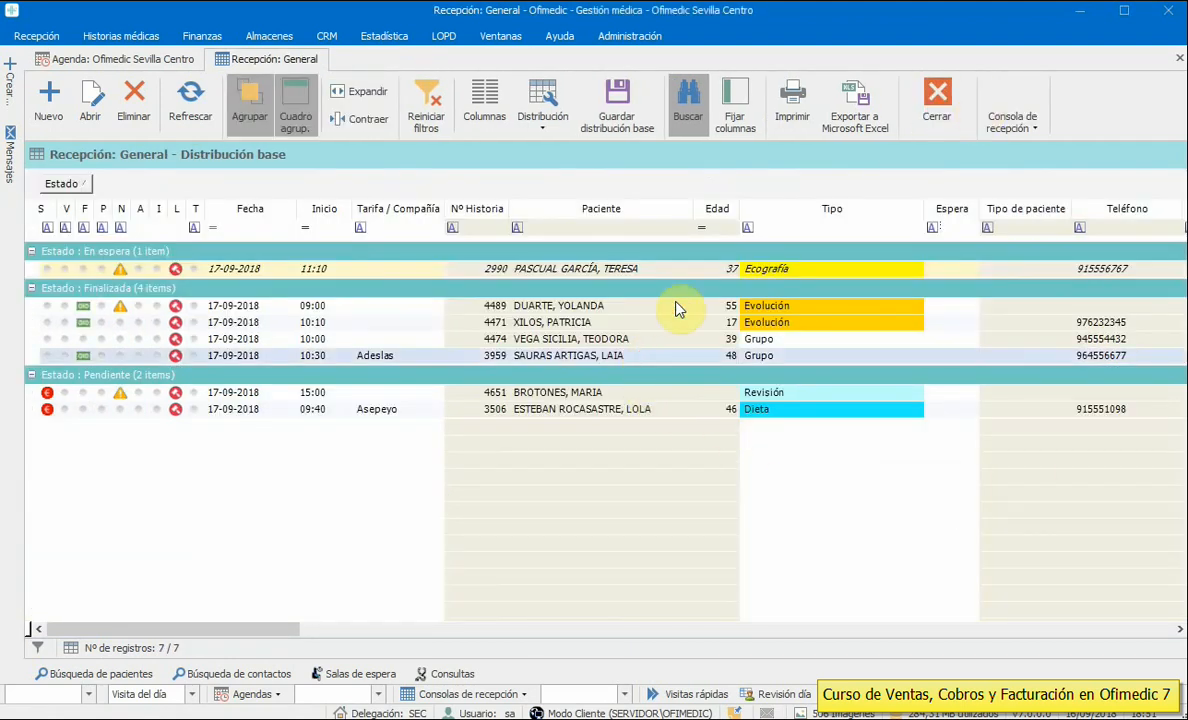
click(937, 100)
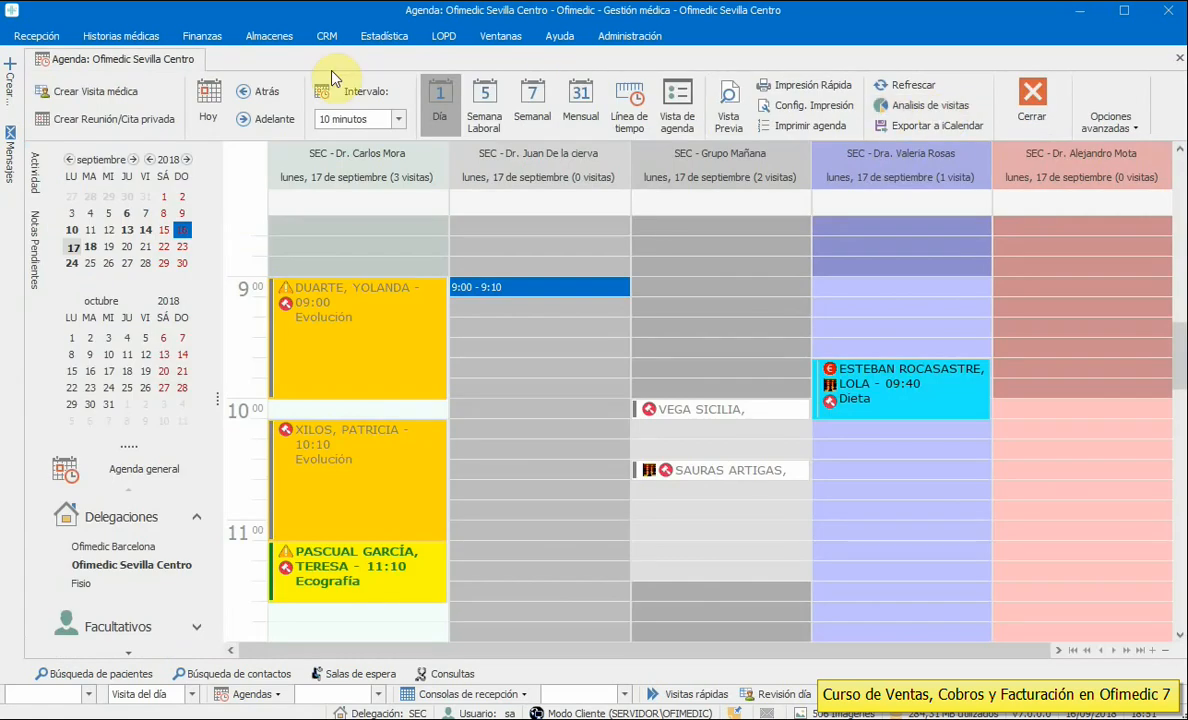
click(42, 40)
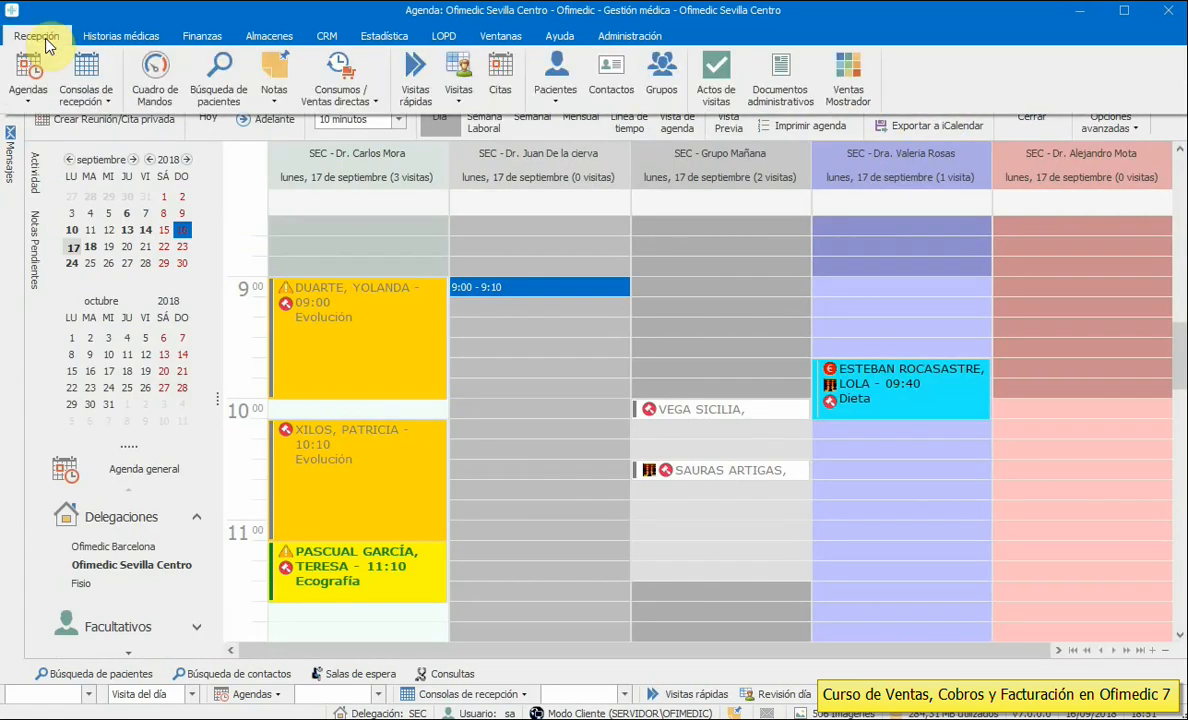
click(458, 98)
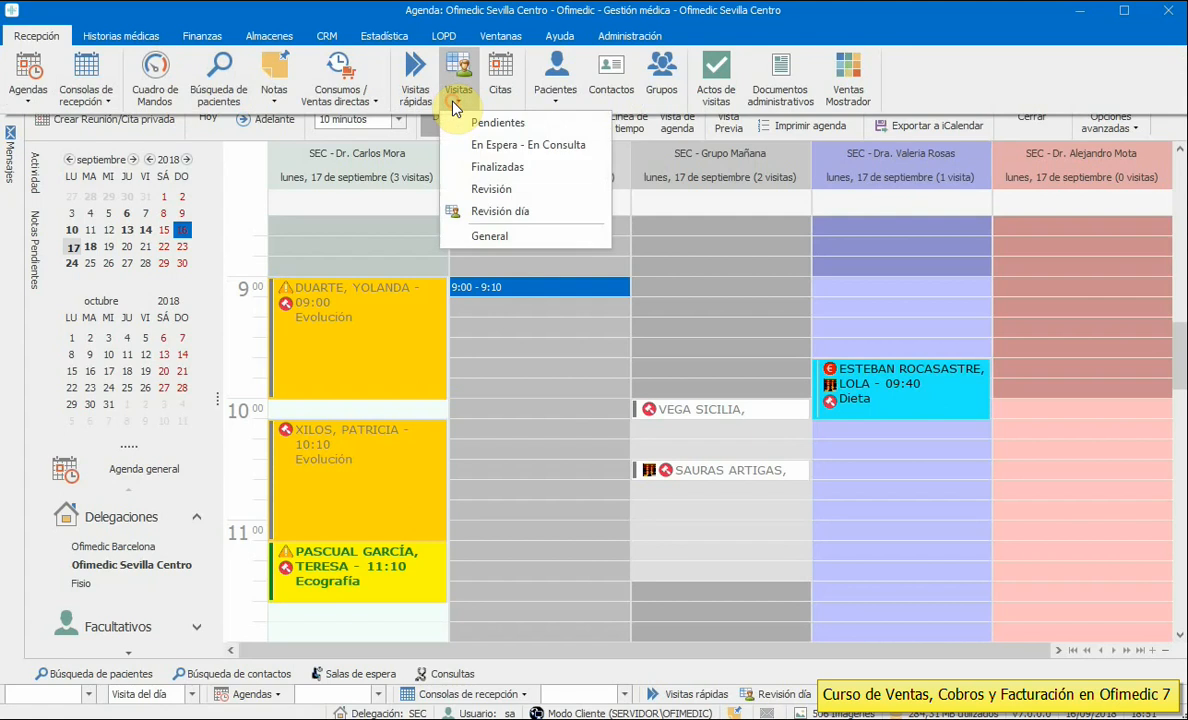
click(512, 210)
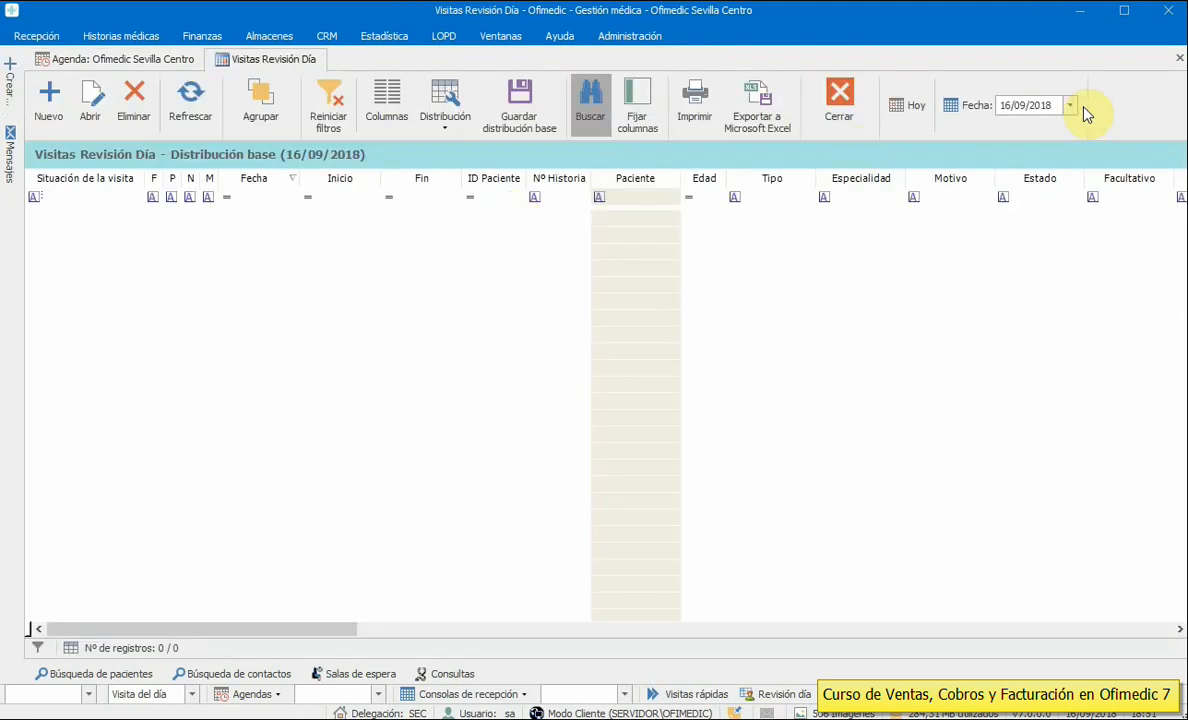
click(1069, 105)
click(1048, 262)
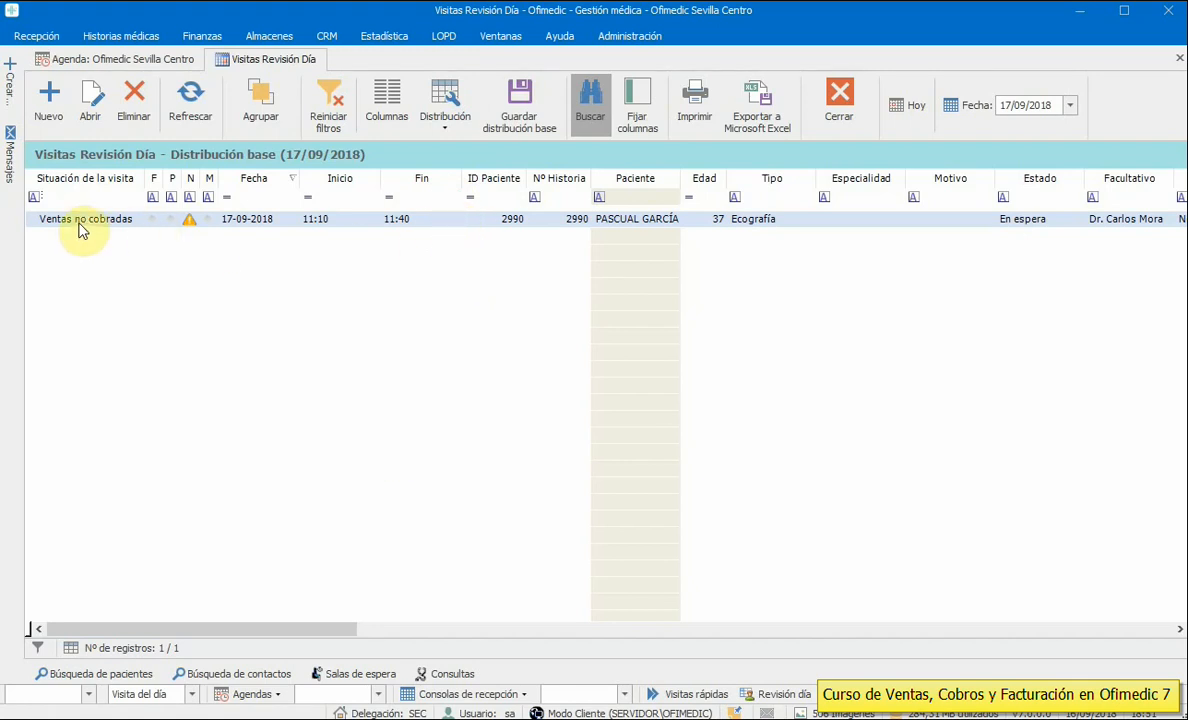
- Check the ecografía visit's Ventas/Cobros details, scroll the grid back, and close the review list
mouse_move(181, 228)
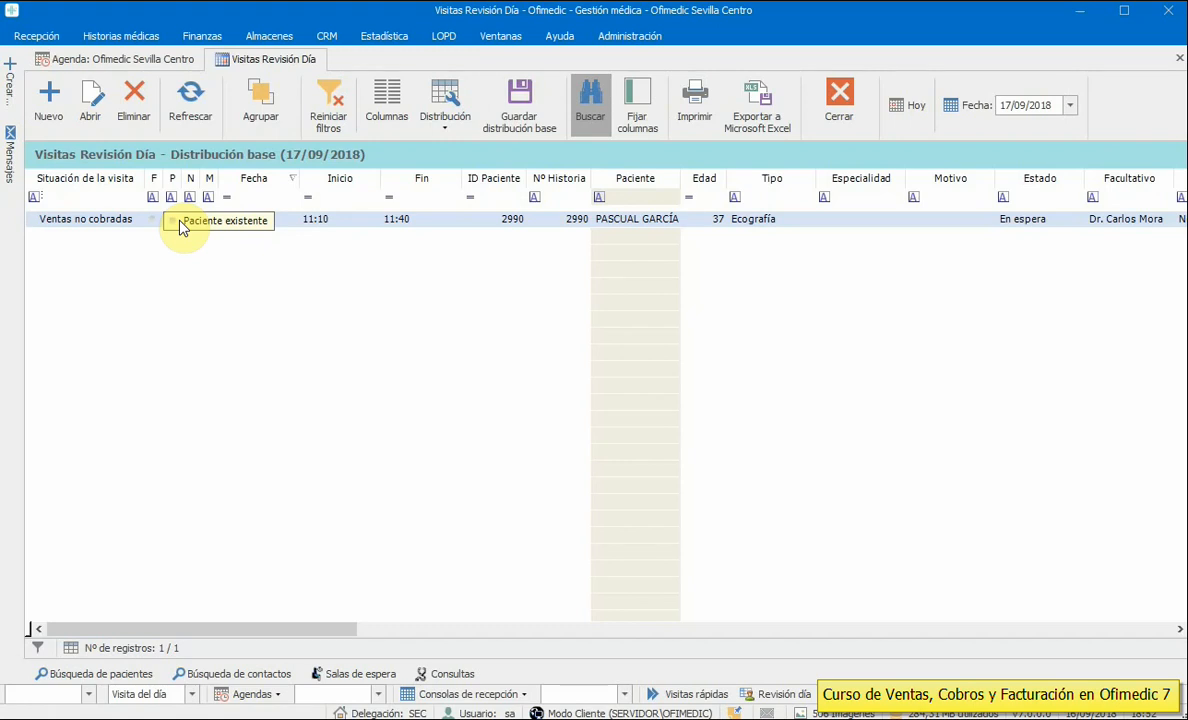
drag(300, 629, 583, 639)
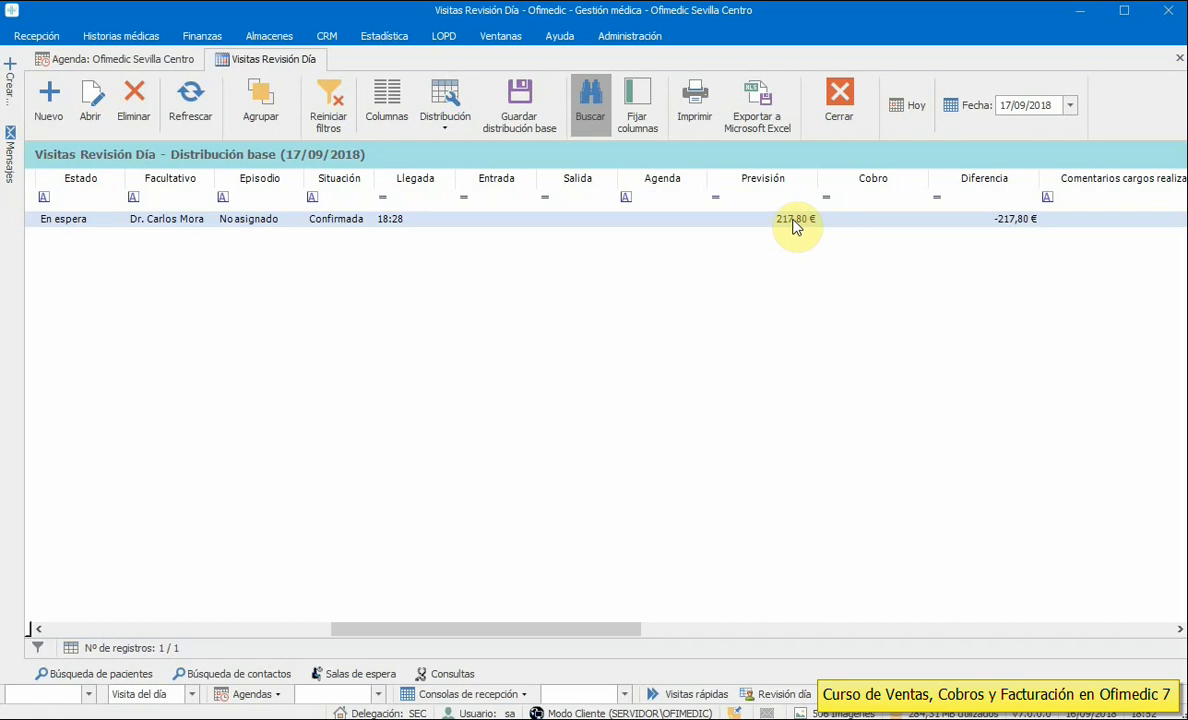
double_click(1008, 222)
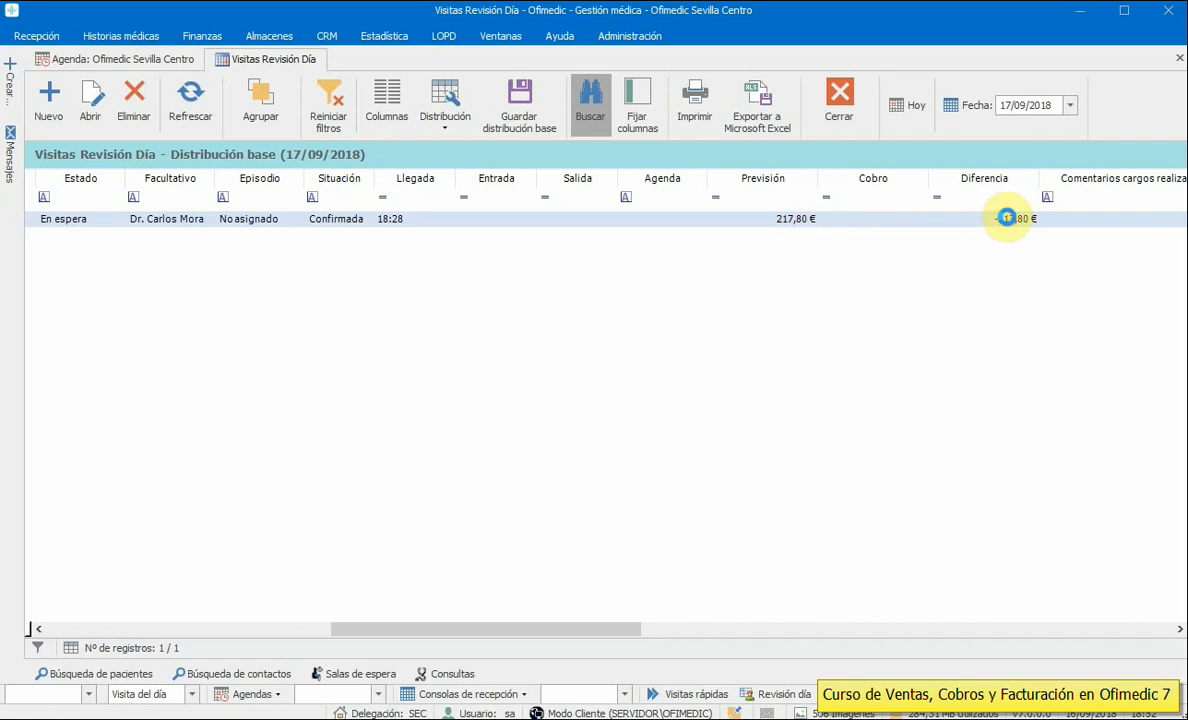
click(788, 126)
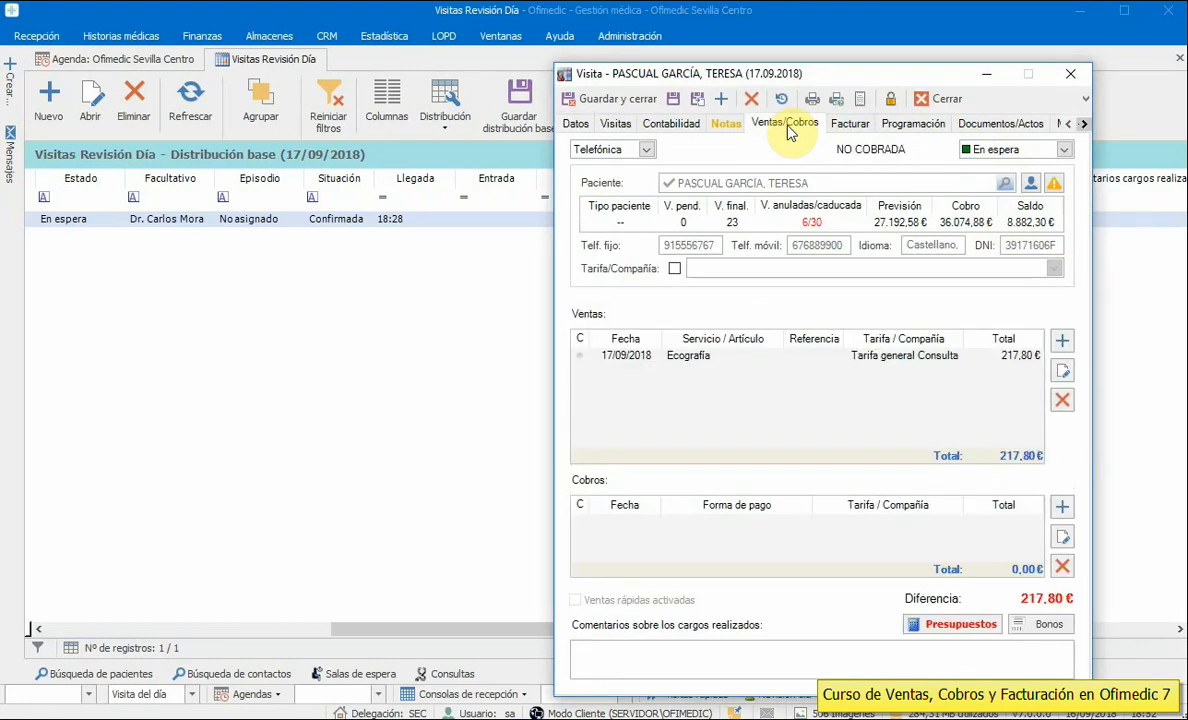
click(930, 99)
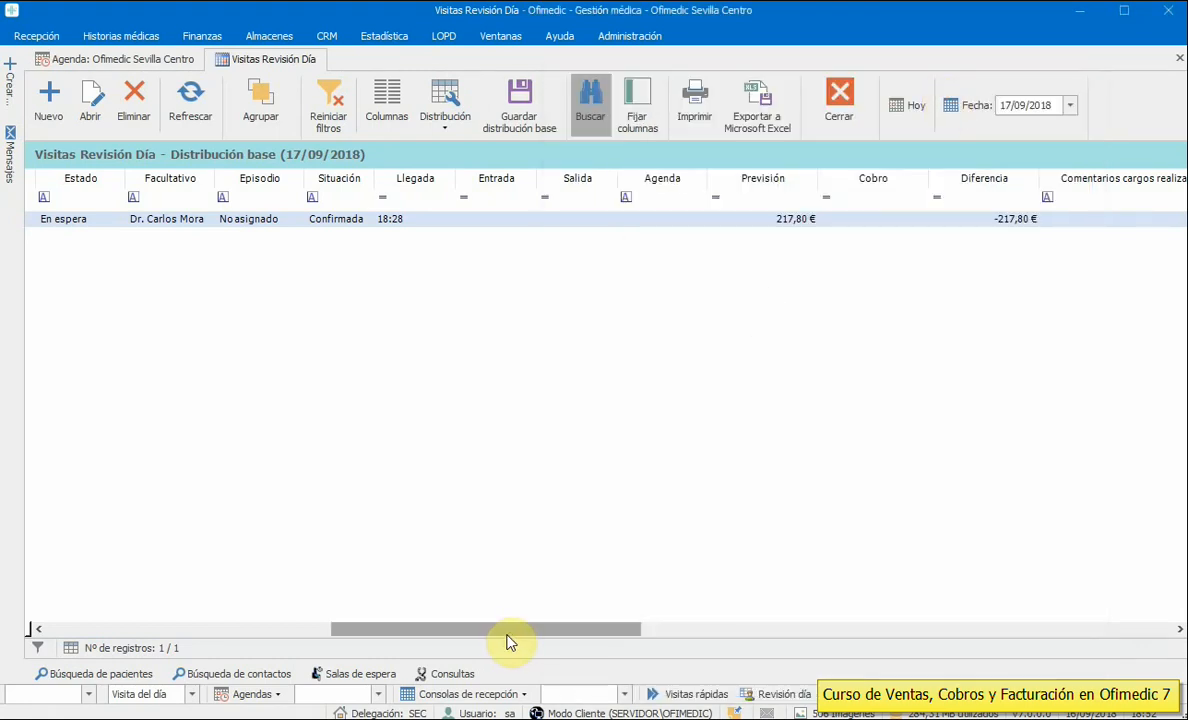
drag(507, 636, 200, 629)
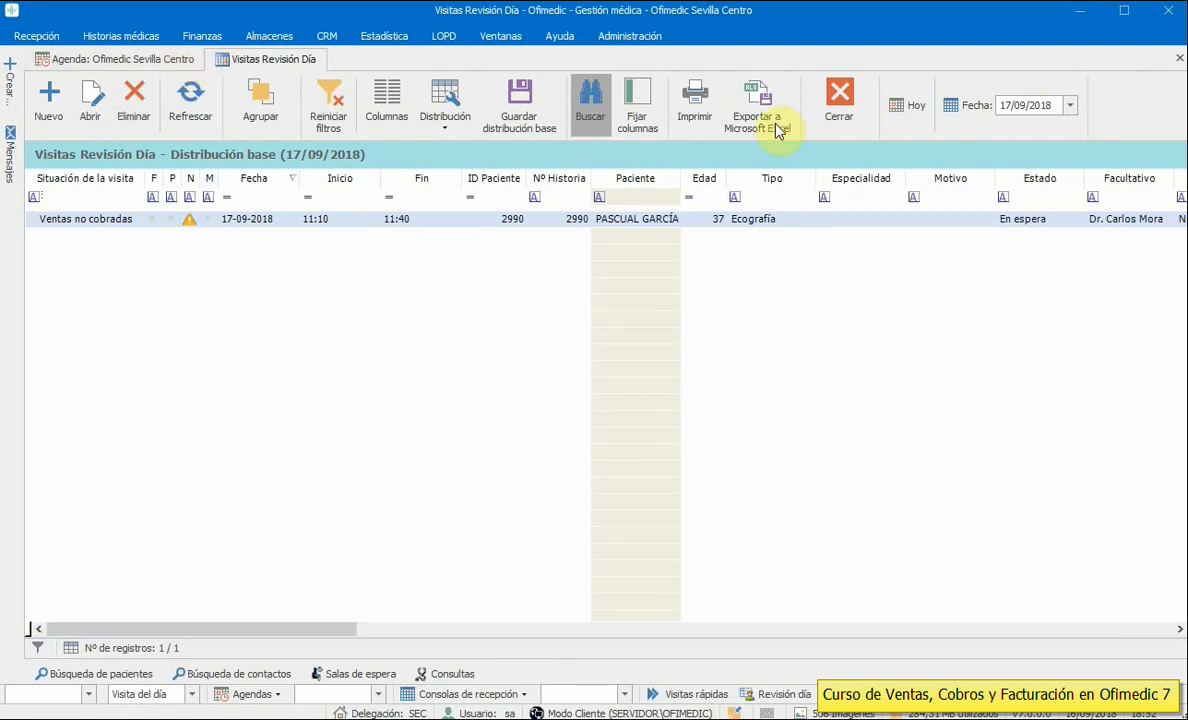
click(845, 108)
- Open Visitas Revisión for all visits from 01/01/2018 onward
click(34, 36)
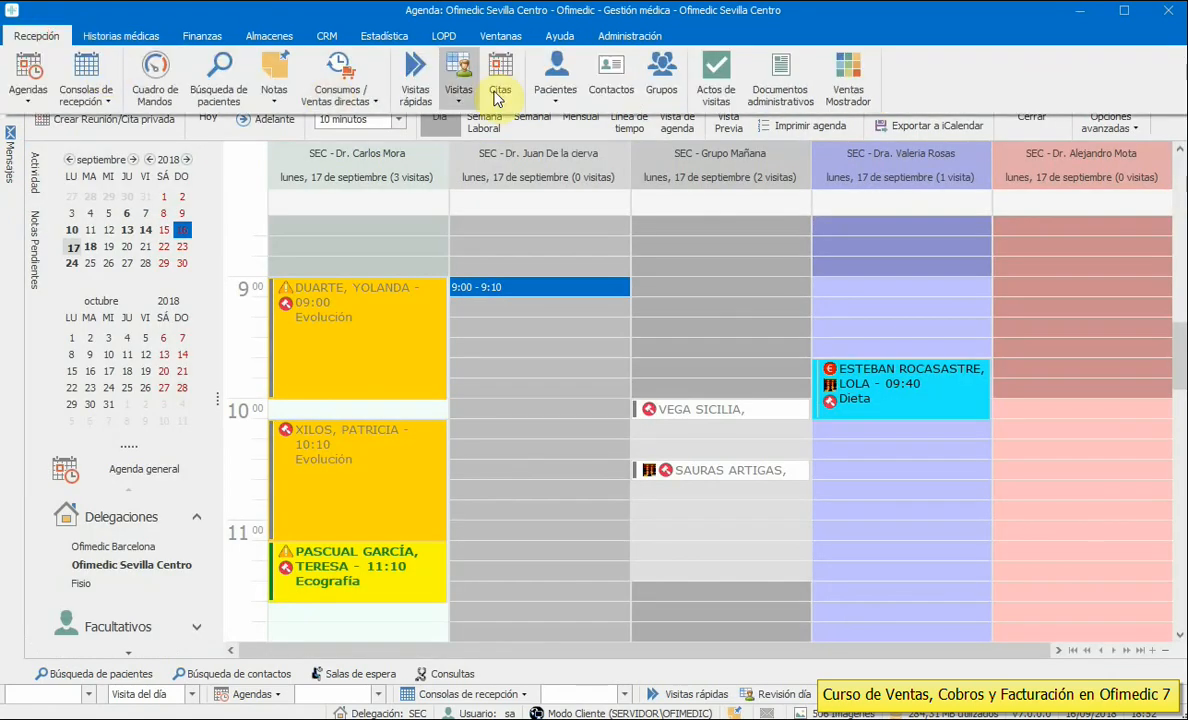
click(459, 98)
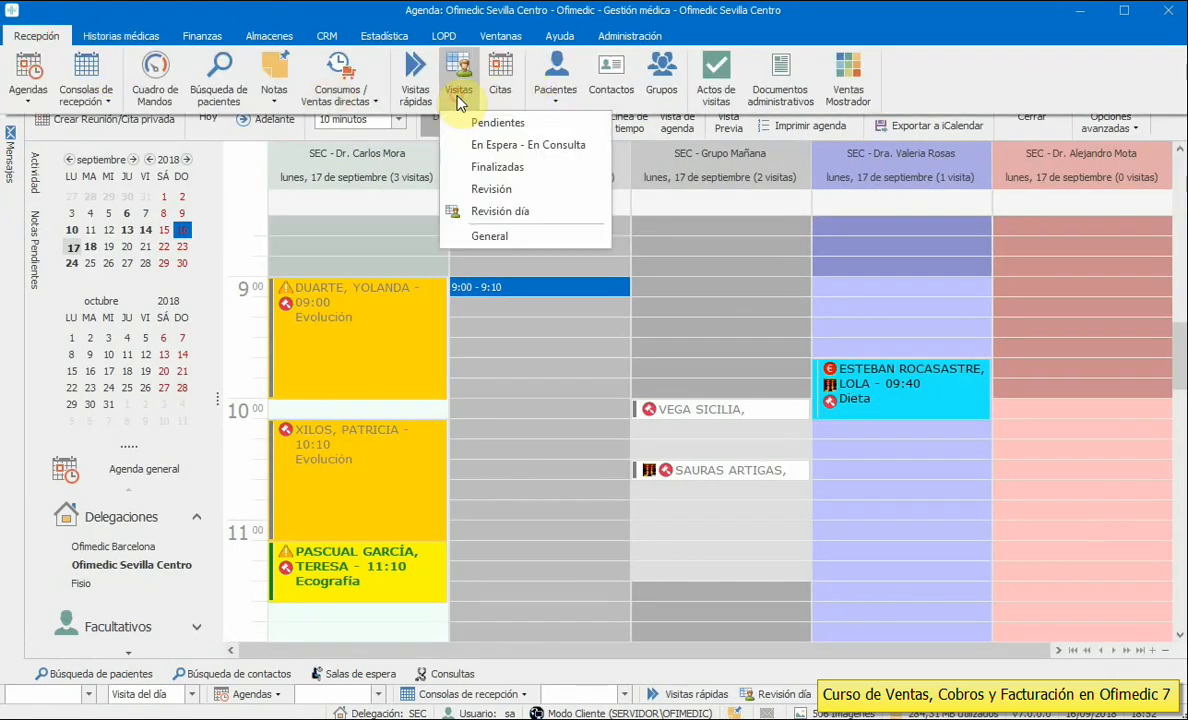
click(504, 210)
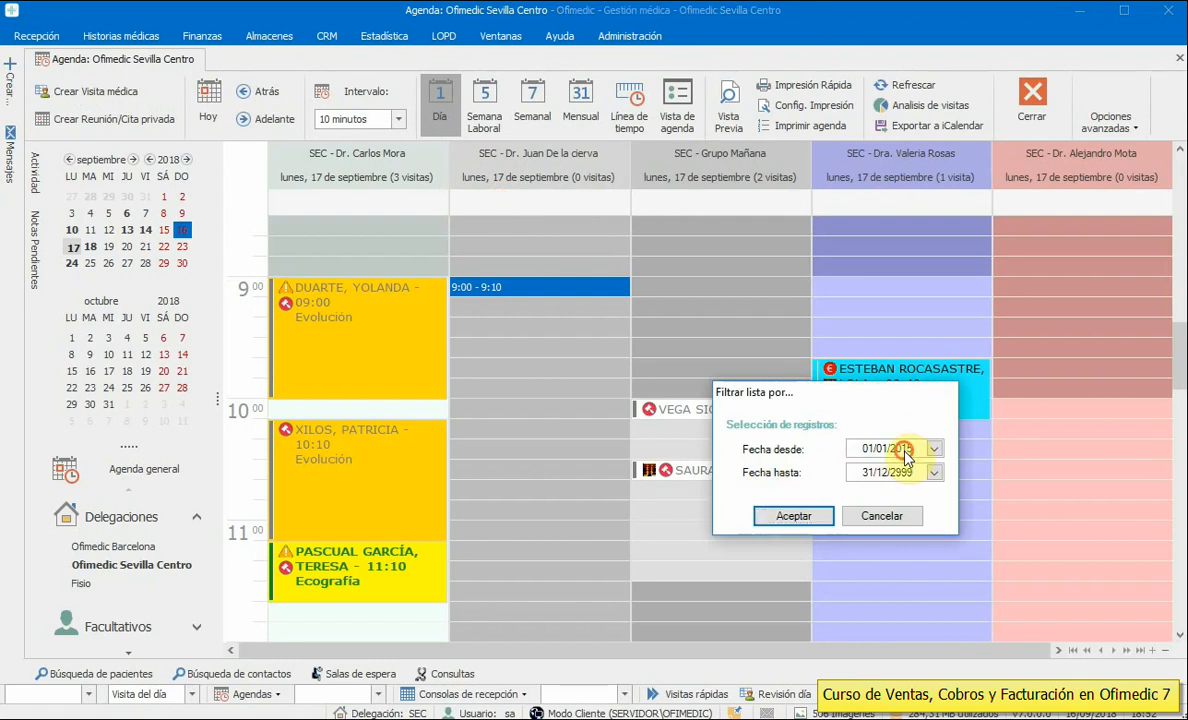
key(Return)
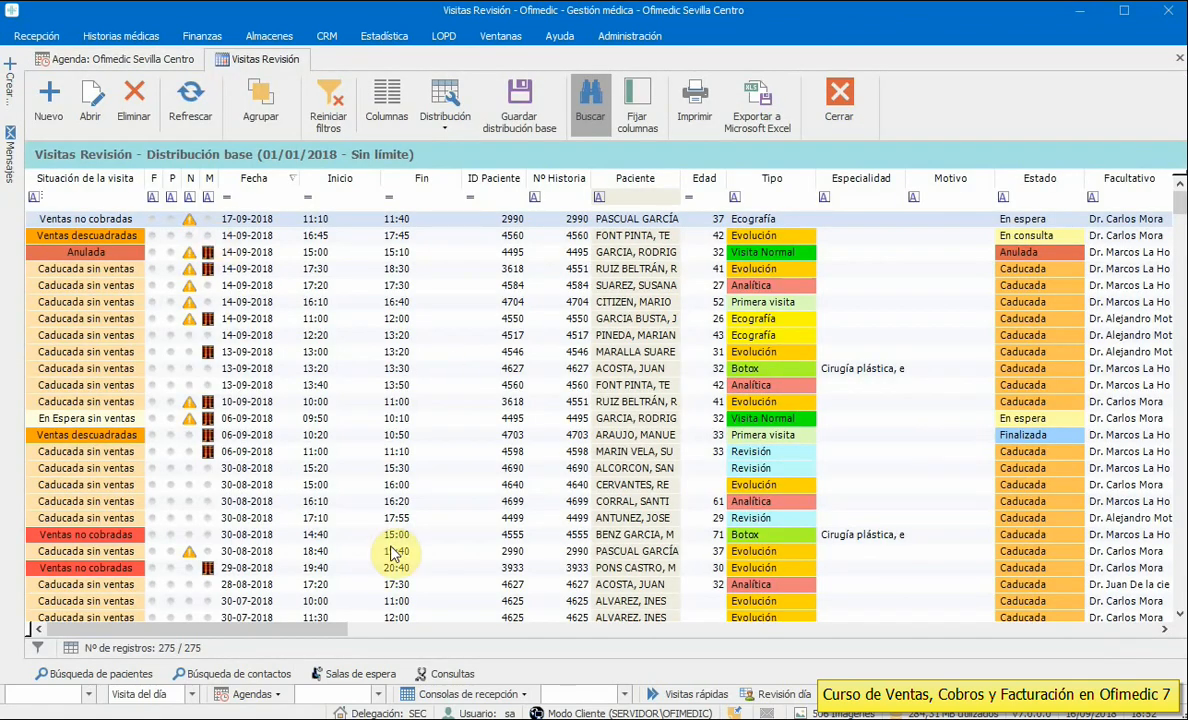
- Inspect the 14-09, 17-09, 06-09 and 29-08-2018 visits by their sales situation
click(92, 266)
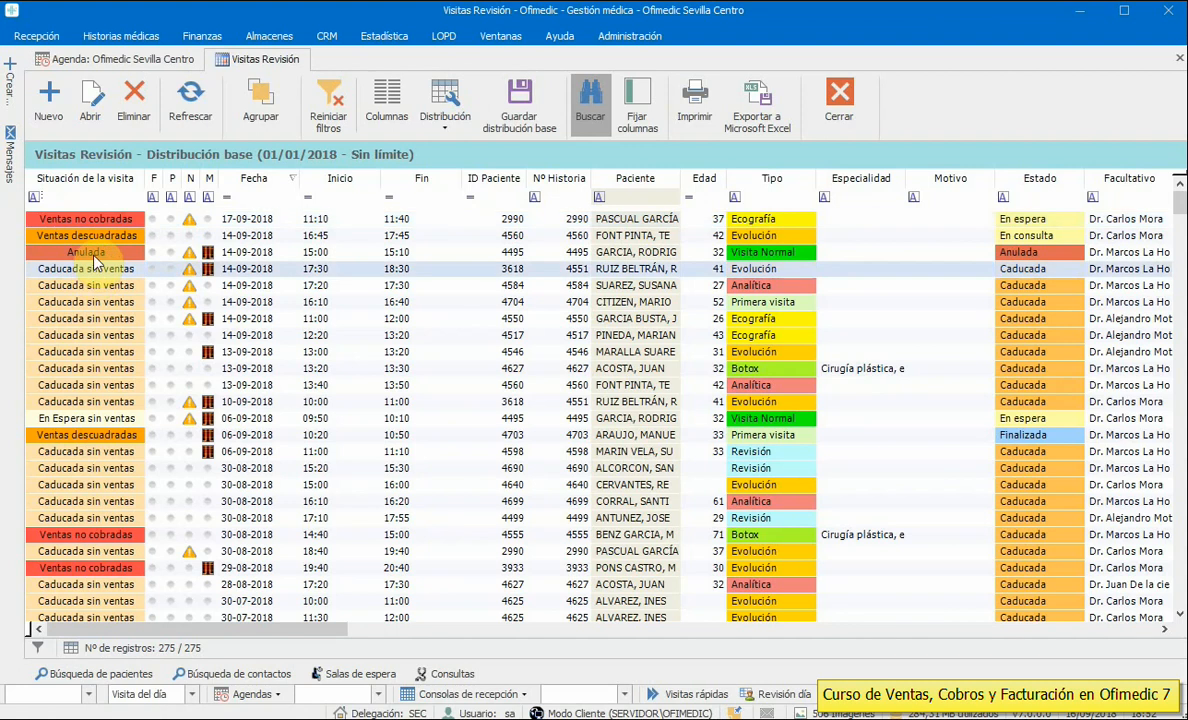
click(96, 250)
click(94, 239)
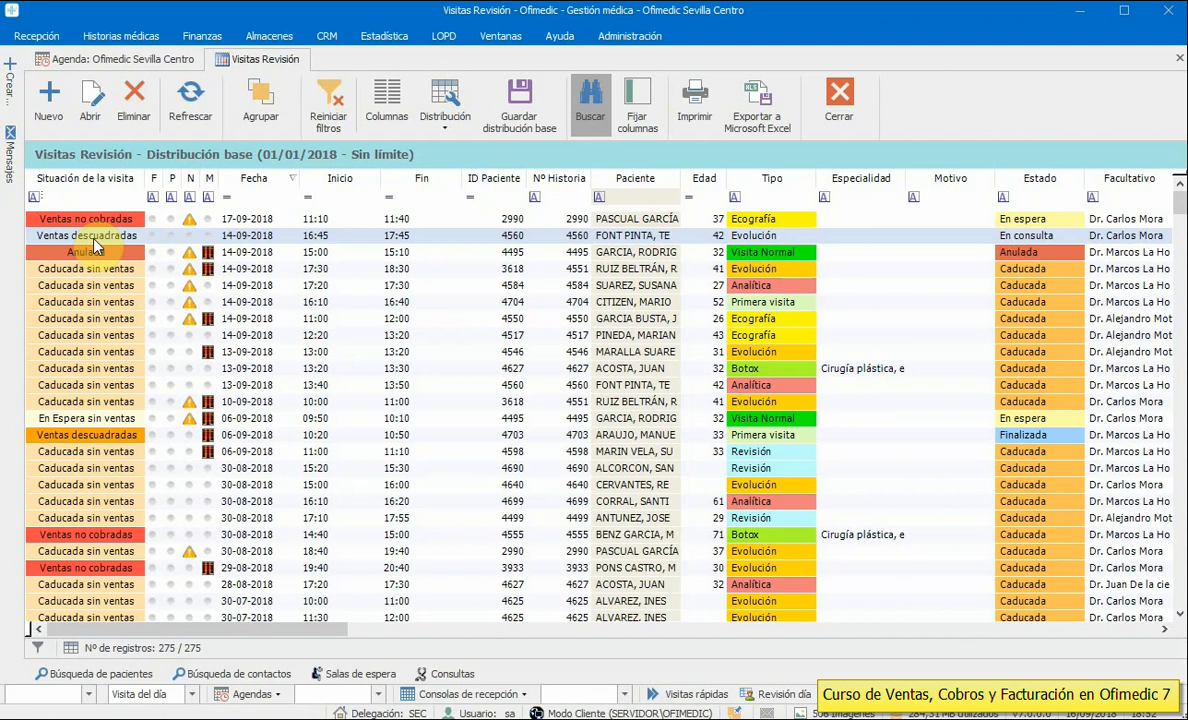
click(87, 216)
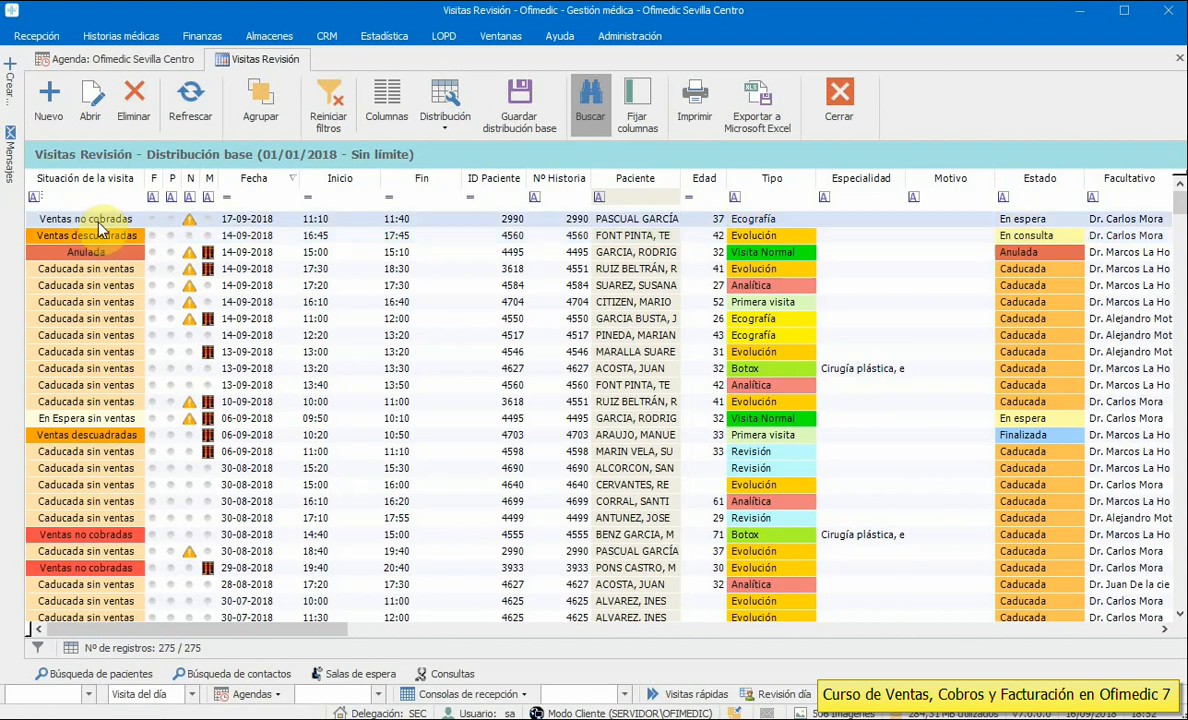
click(87, 418)
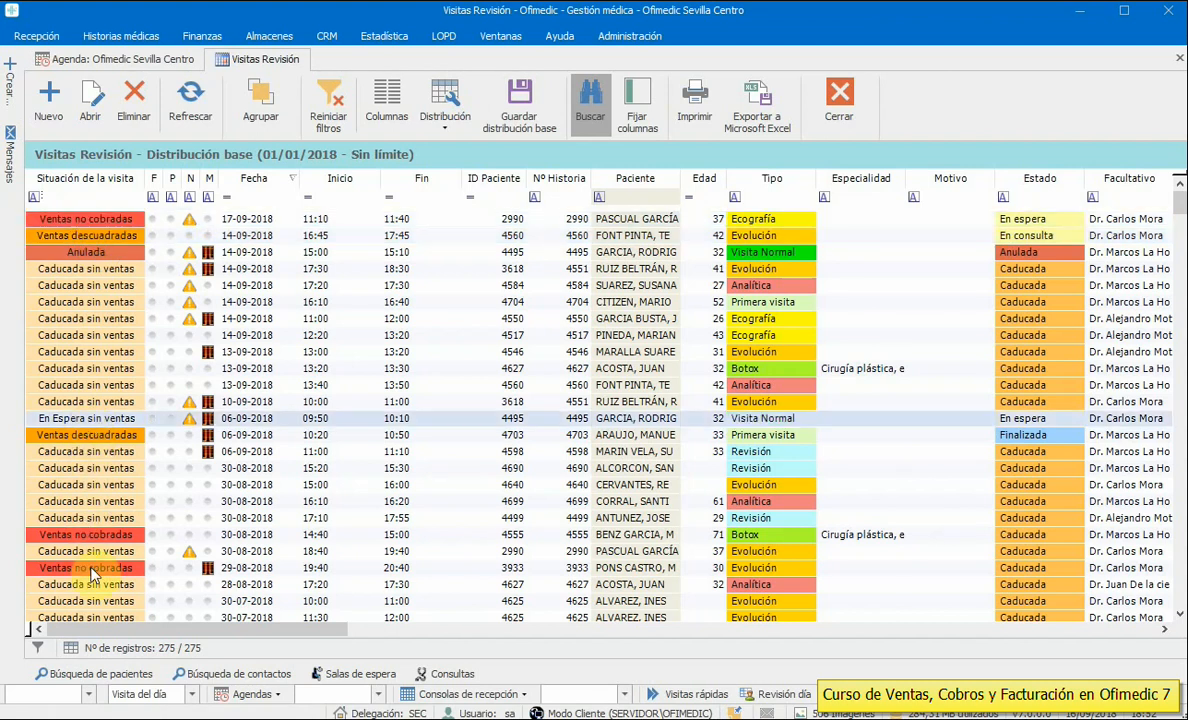
click(90, 567)
- Scroll down and inspect the 25-07 and 19-07-2018 uncollected visits
scroll(90, 567, down, 4)
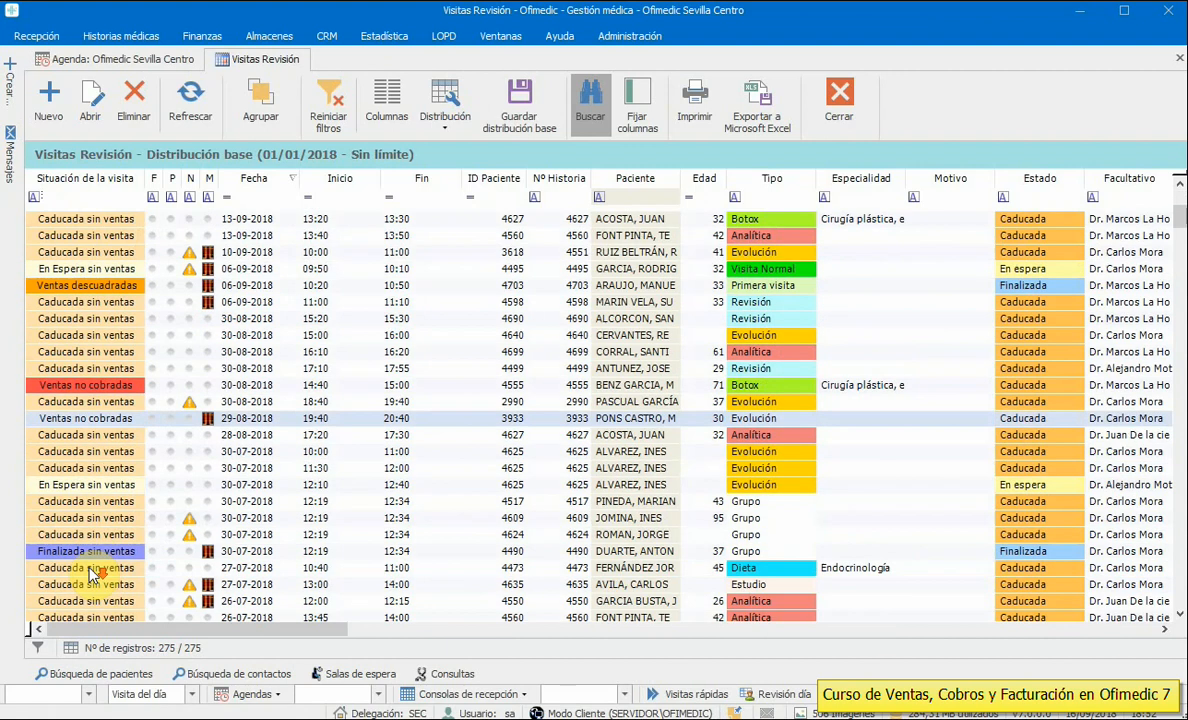
scroll(90, 560, down, 1)
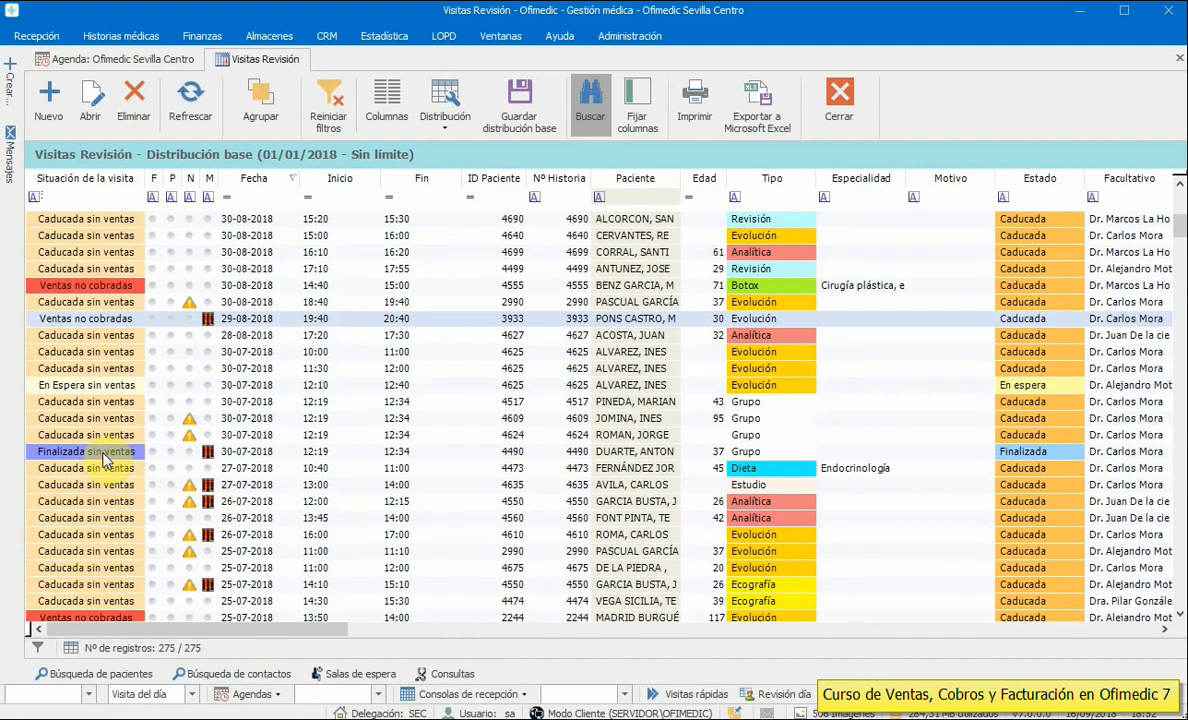
scroll(100, 458, down, 4)
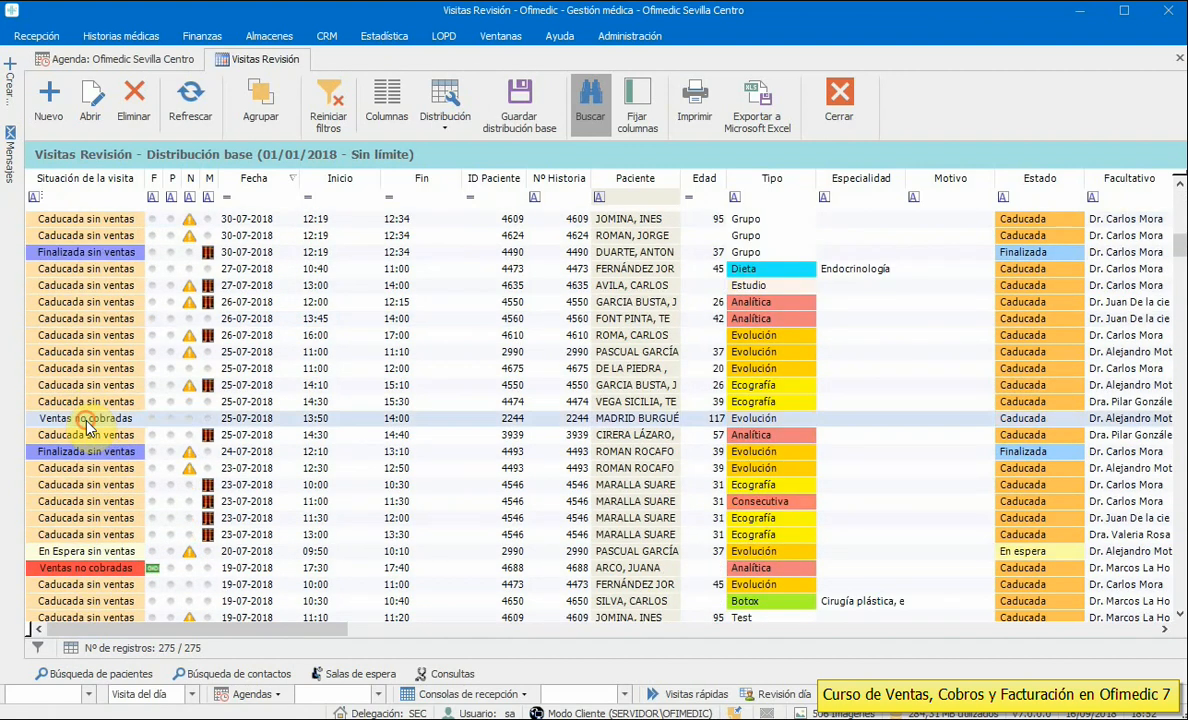
click(97, 451)
click(105, 568)
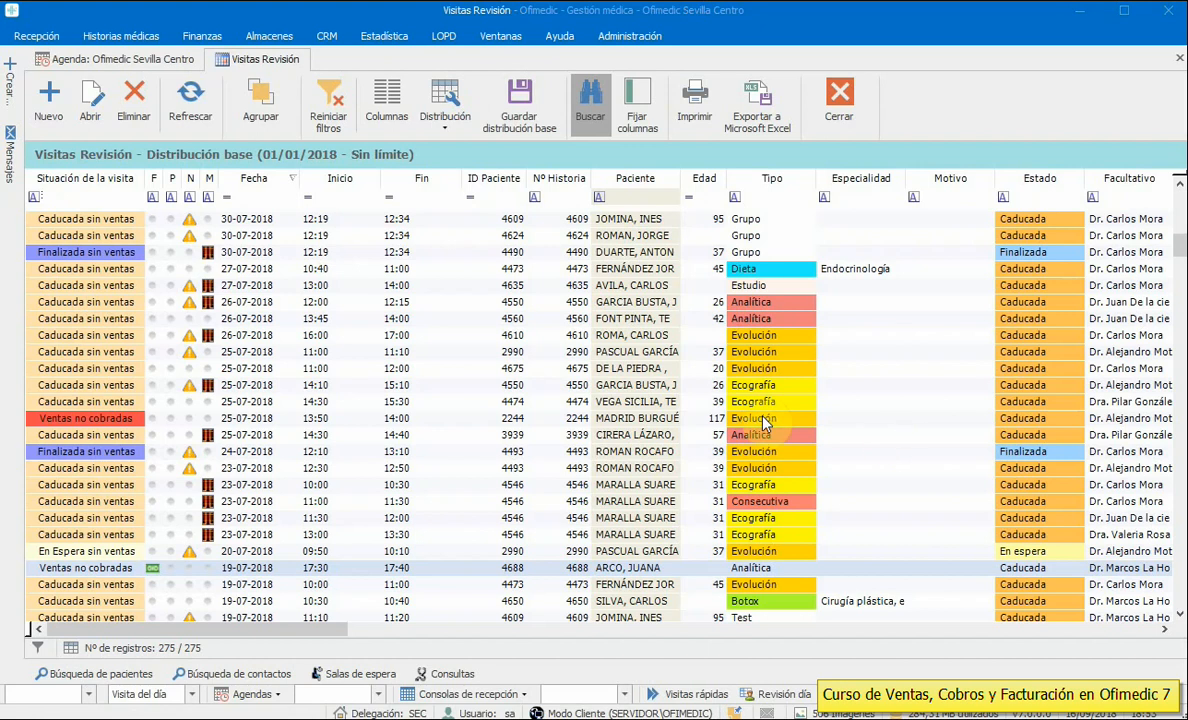
click(762, 420)
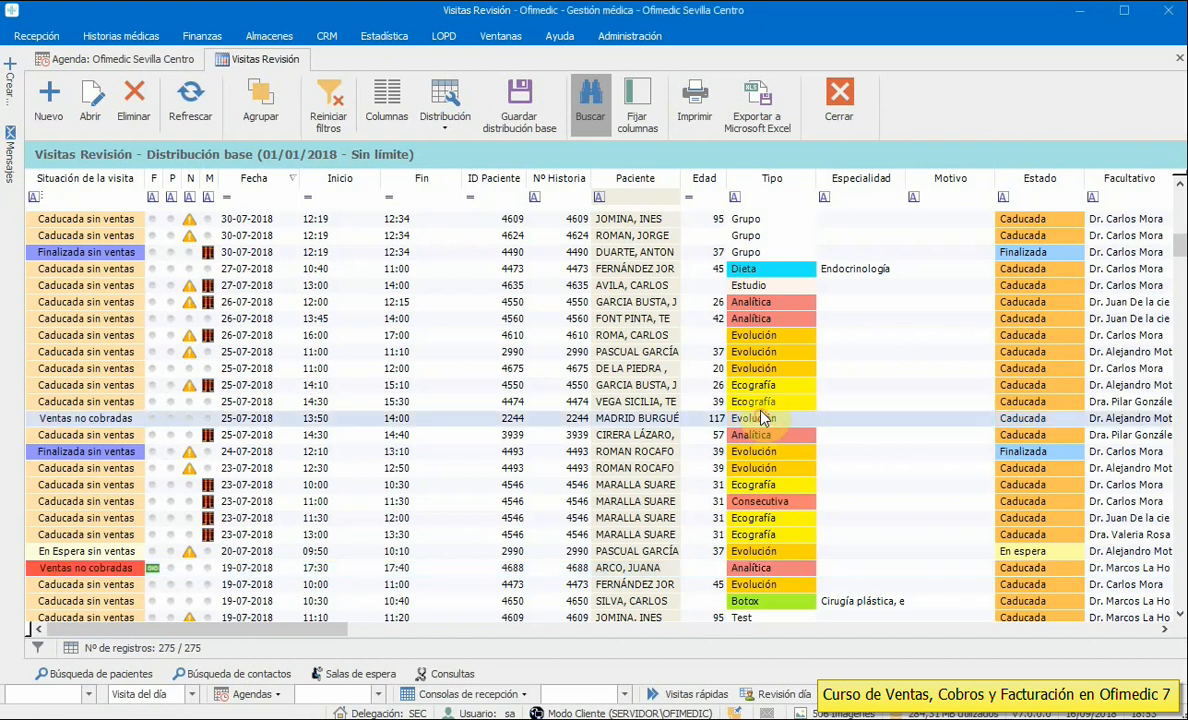
- Close the review list and inspect the 10:10, 09:00 and 11:10 Ecografía appointments' details
click(836, 100)
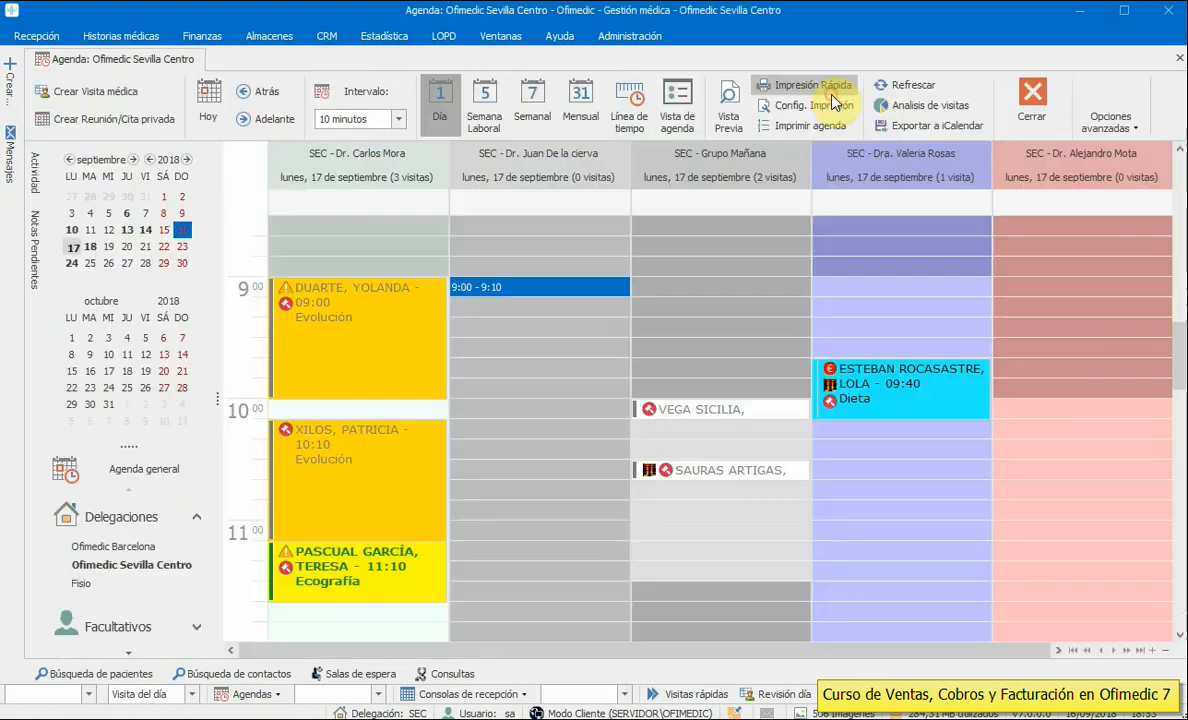
double_click(366, 467)
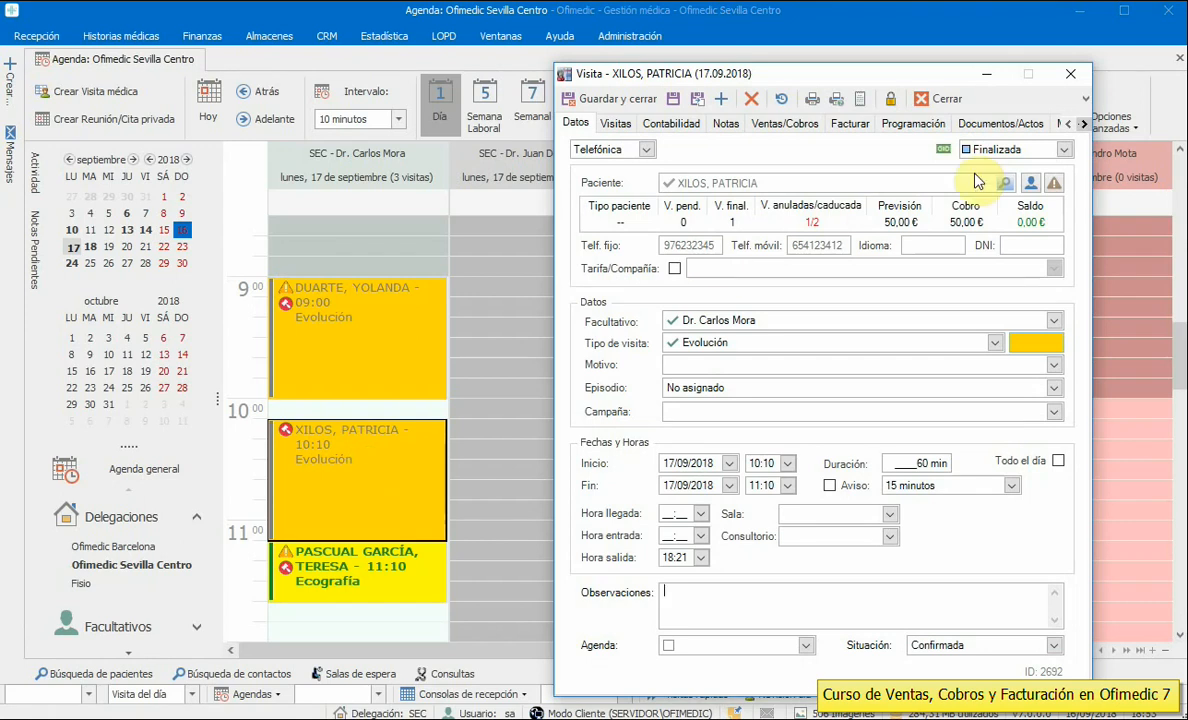
click(925, 98)
double_click(310, 333)
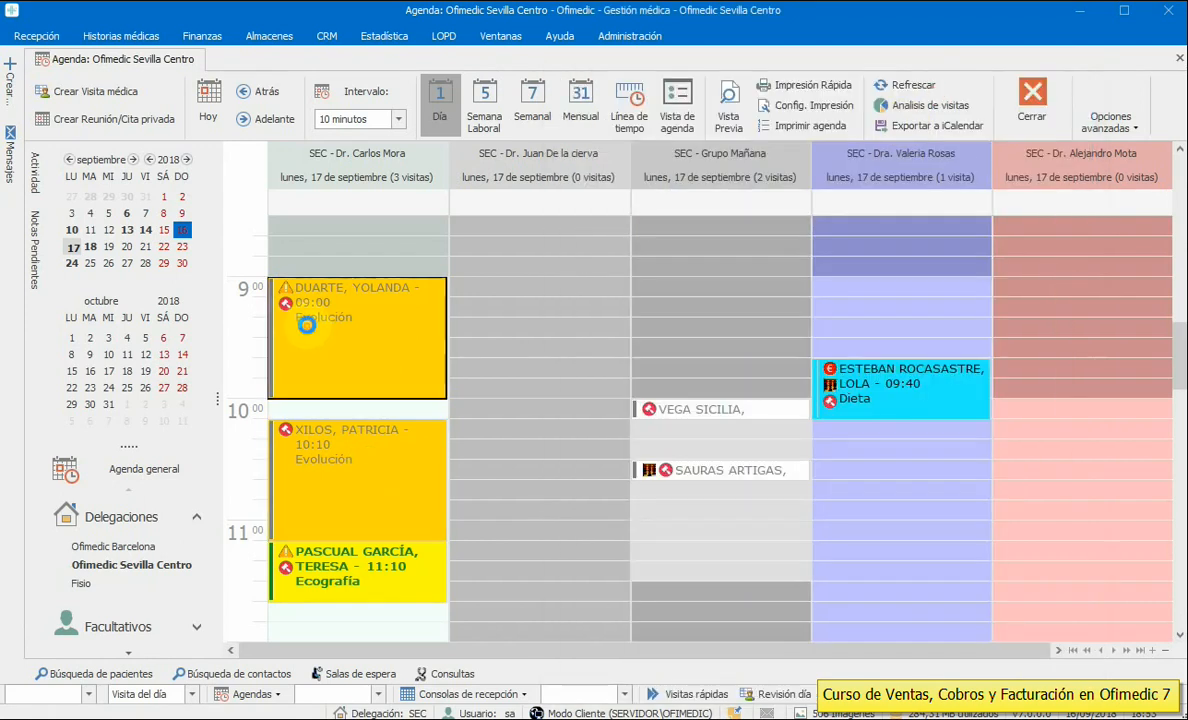
click(945, 98)
double_click(390, 565)
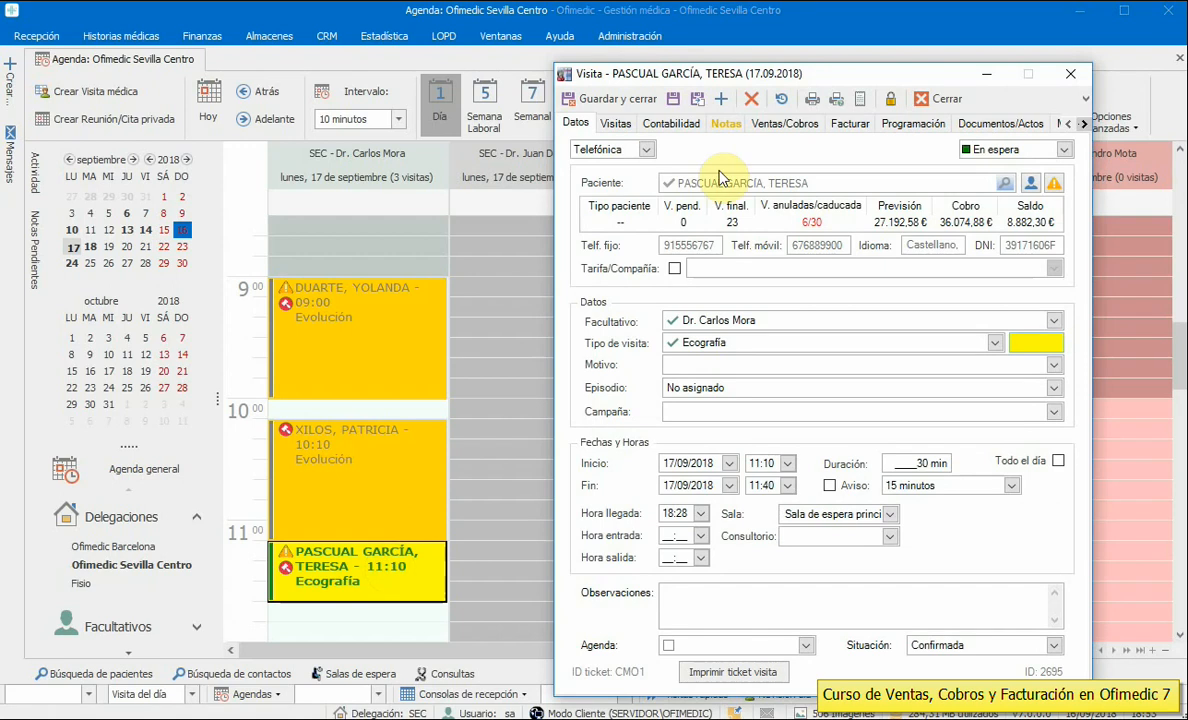
click(768, 125)
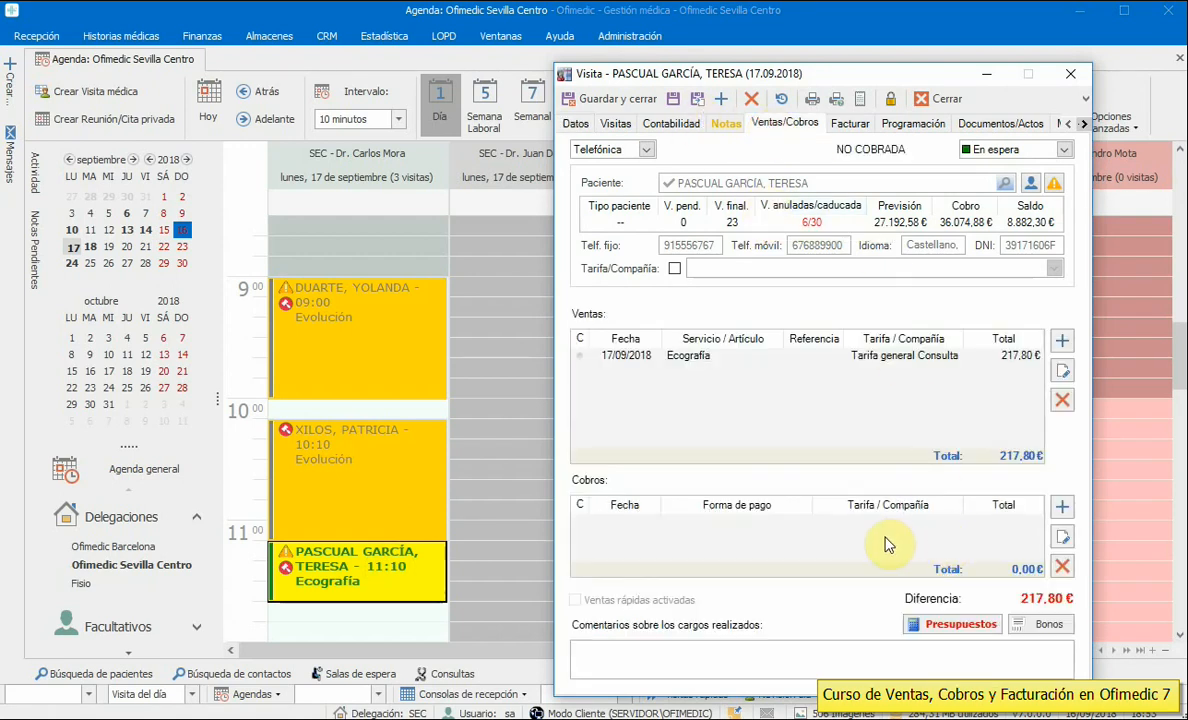
click(940, 98)
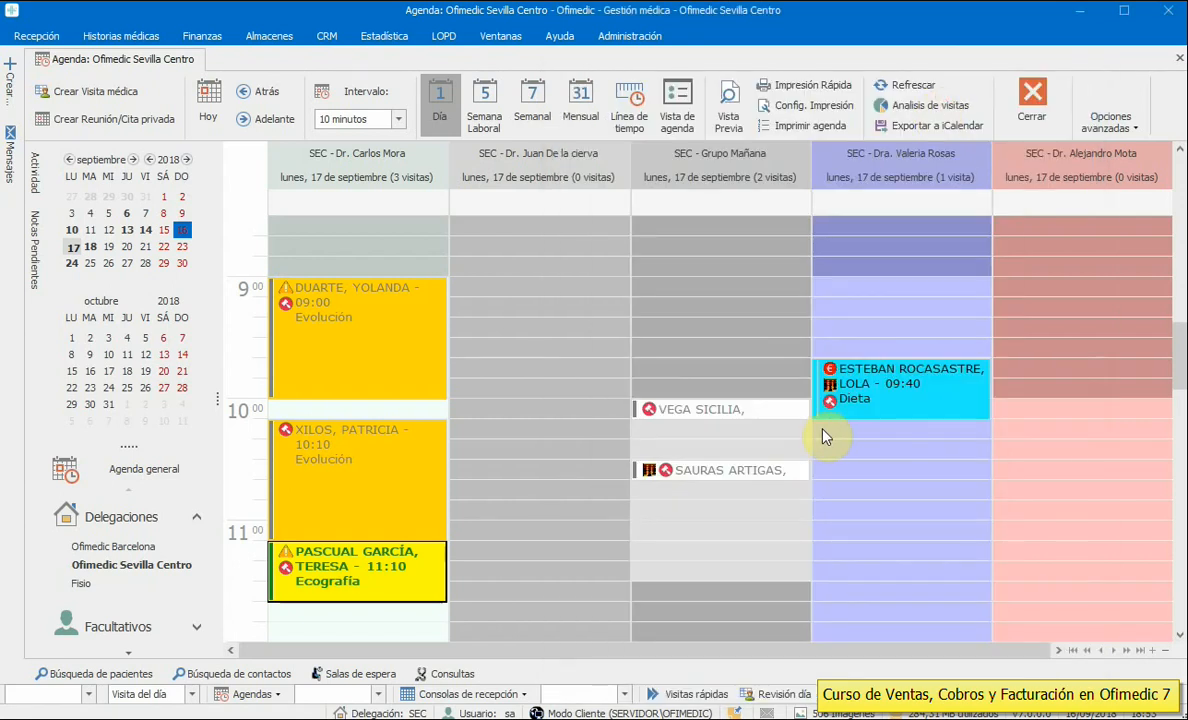
- Try to lengthen the finalized 10:00 group appointment and accept the warning
click(733, 414)
drag(733, 430, 711, 424)
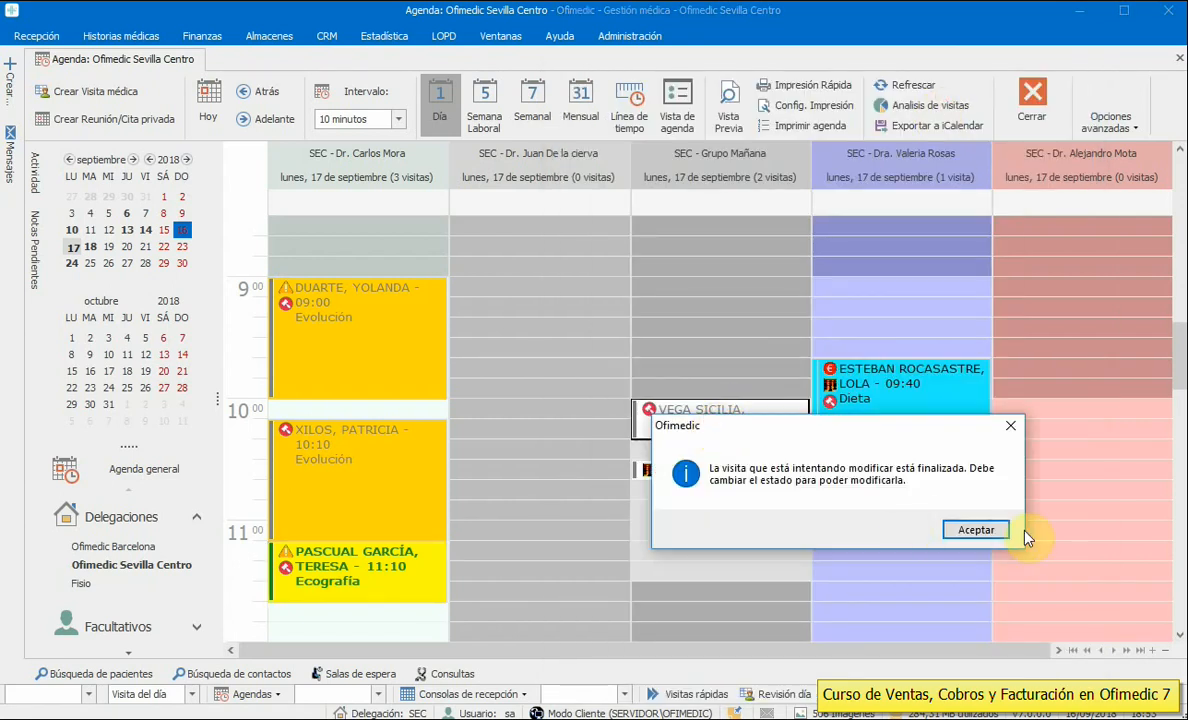
click(968, 530)
- Start a new invoice from the 10:00 group visit's sales and payments
double_click(710, 418)
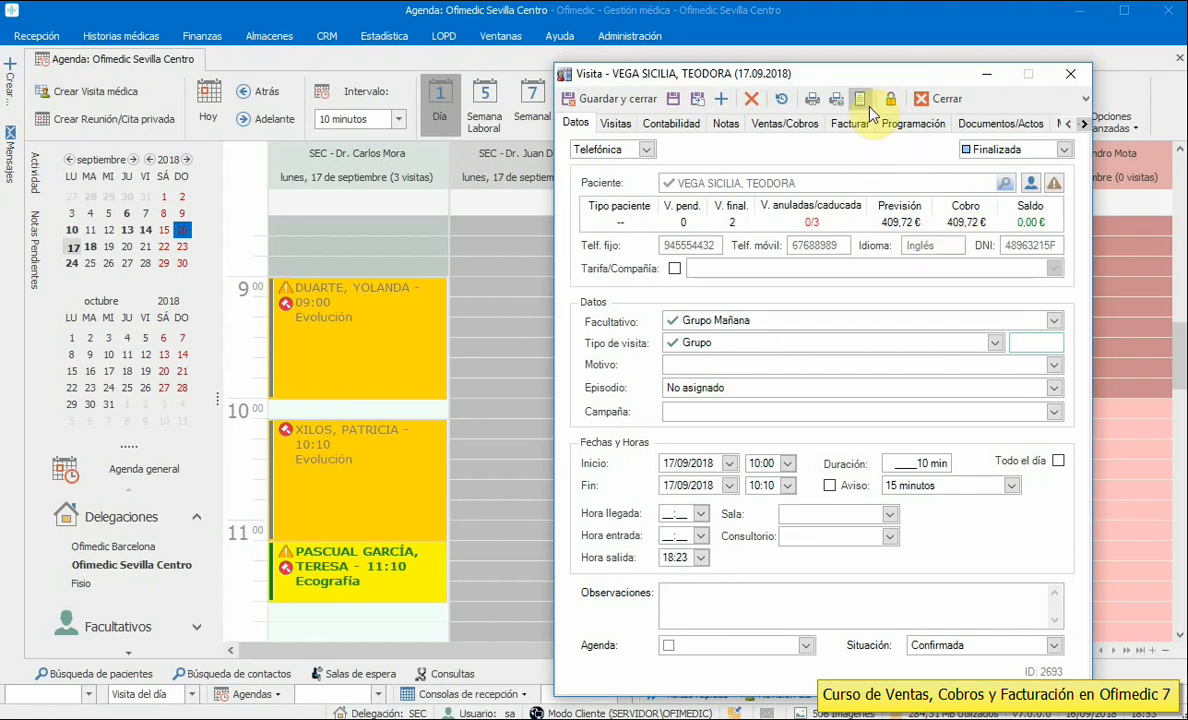
click(784, 124)
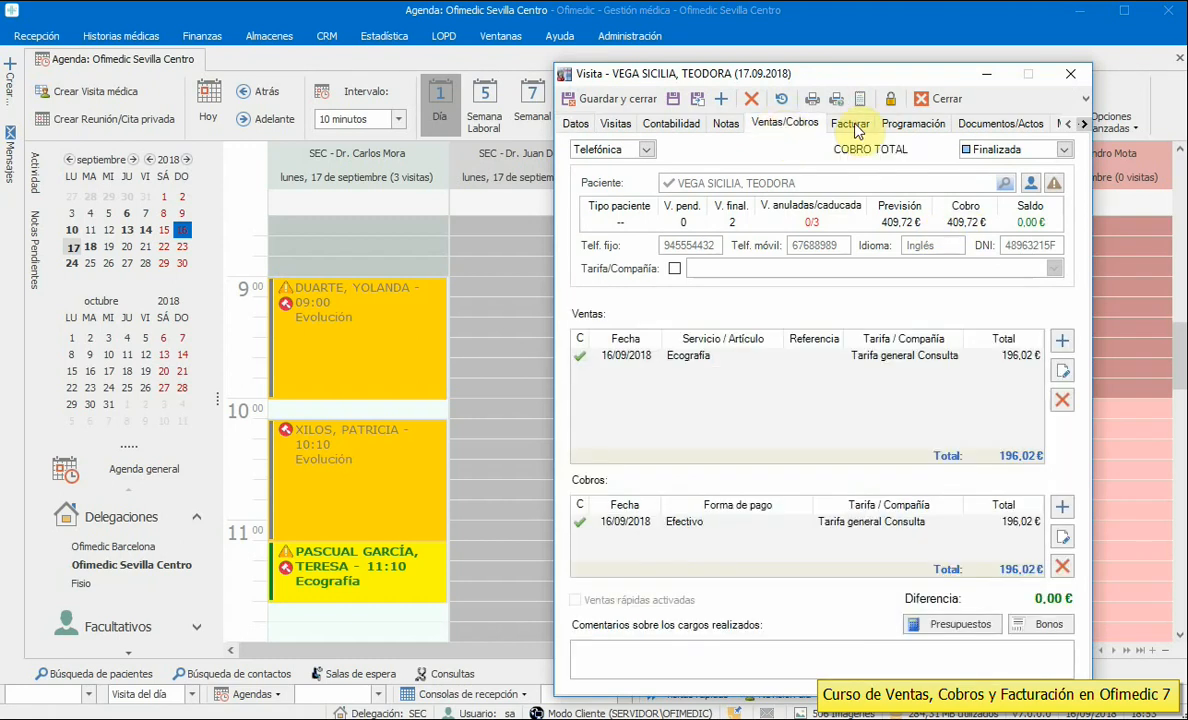
click(856, 131)
click(829, 527)
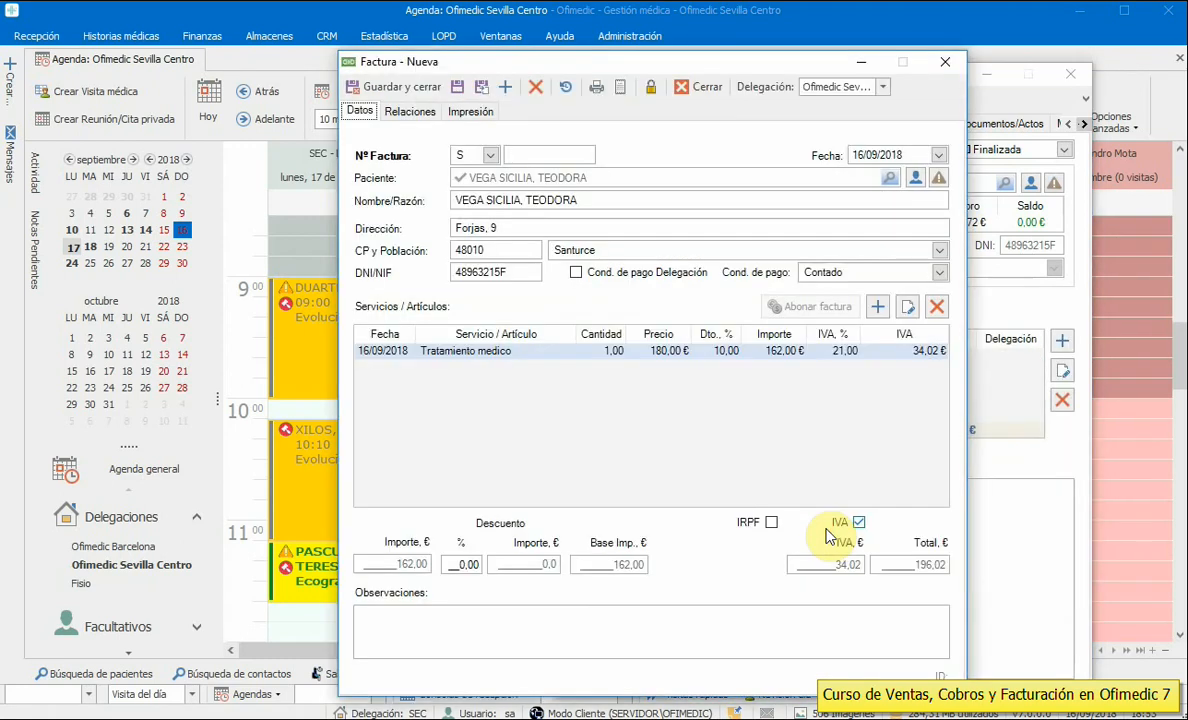
- Review the 196,02 € draft invoice with the Sevilla series, then close it and the visit unsaved
drag(580, 200, 436, 200)
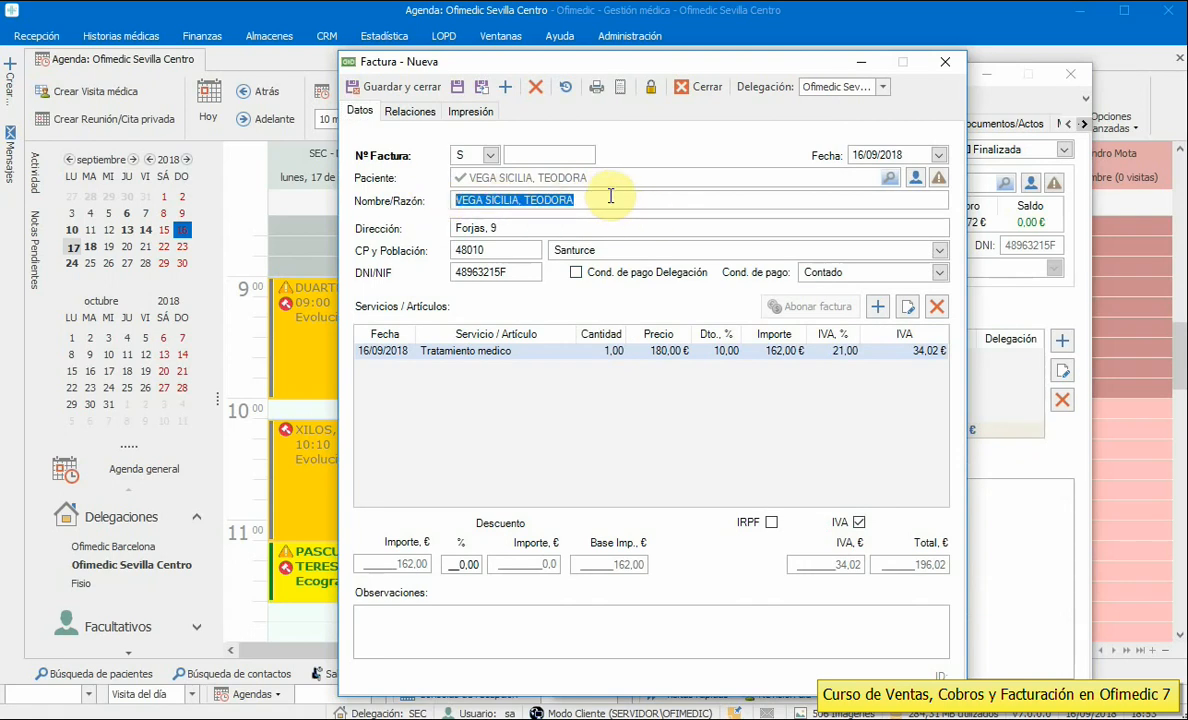
drag(610, 196, 386, 201)
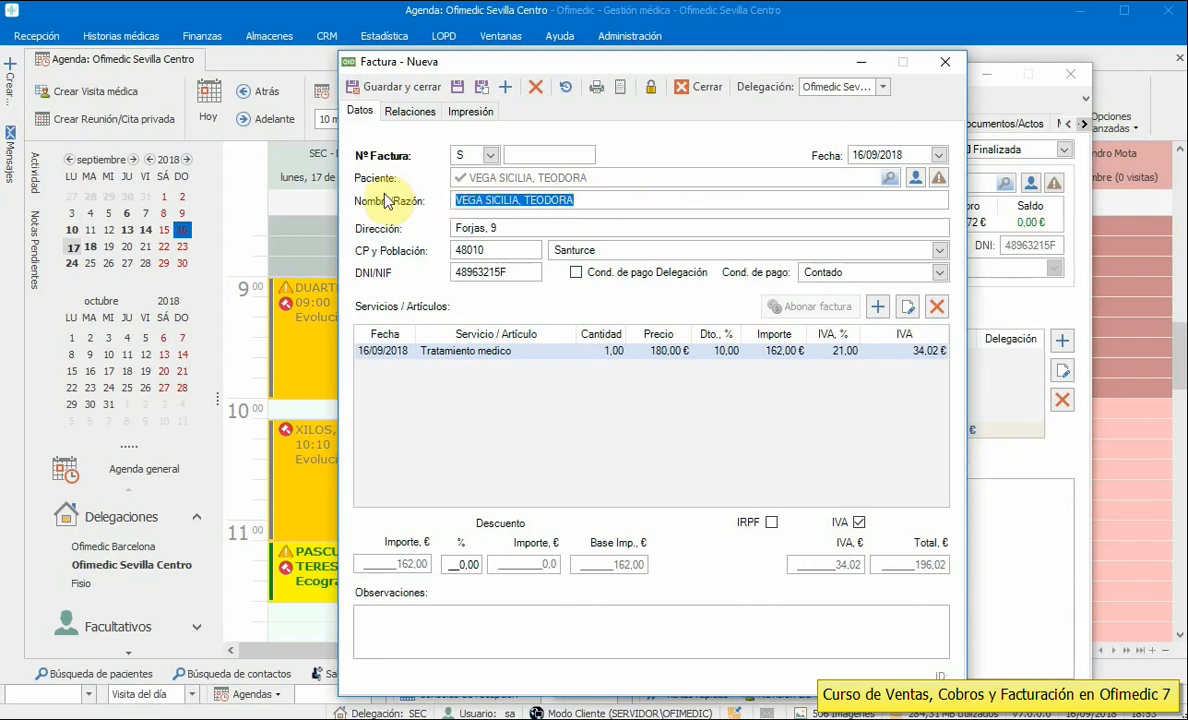
click(489, 157)
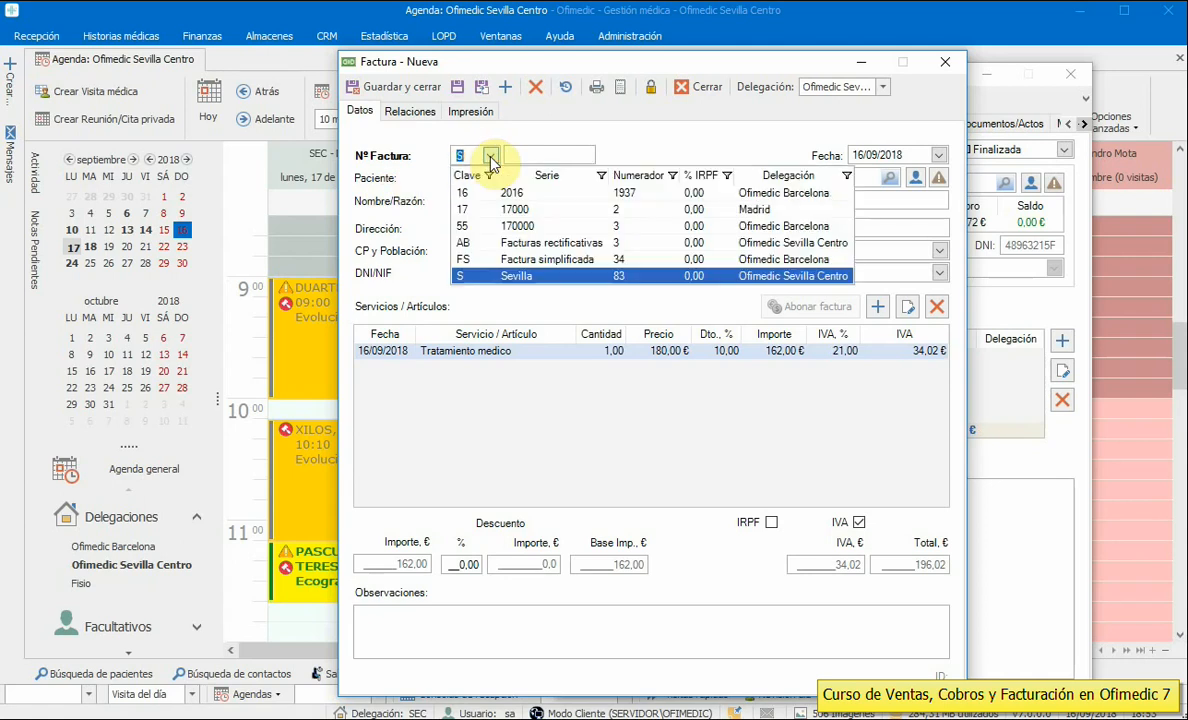
click(490, 140)
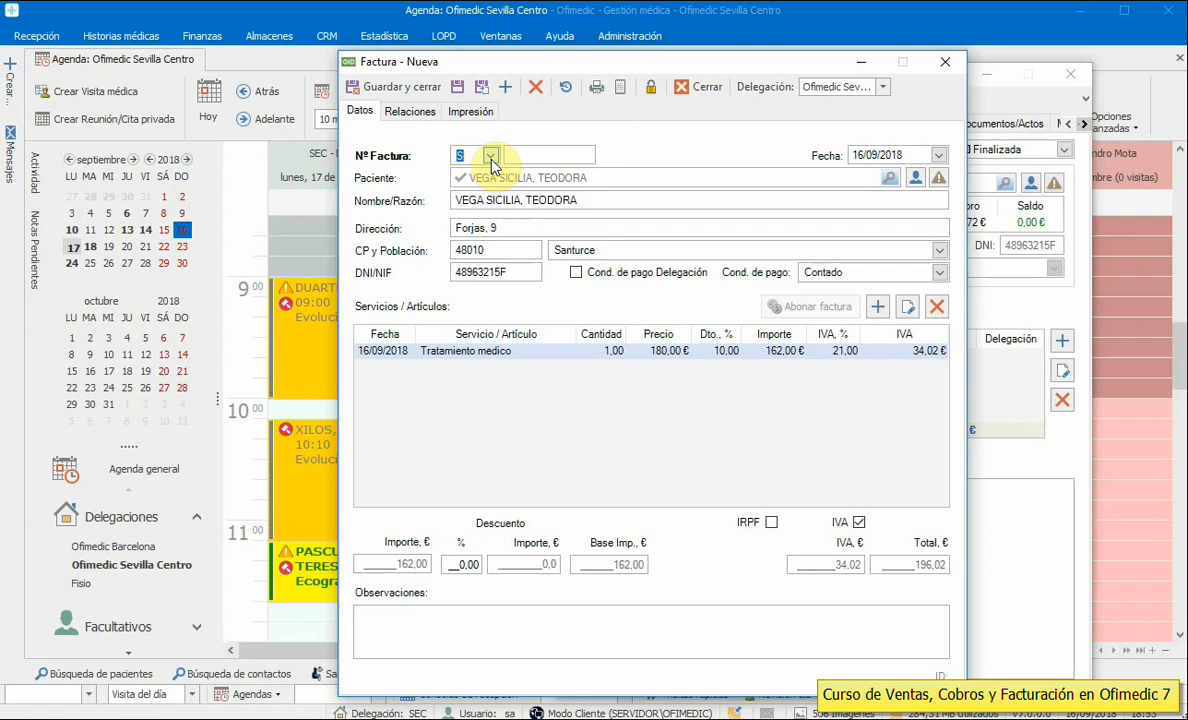
click(920, 154)
click(477, 635)
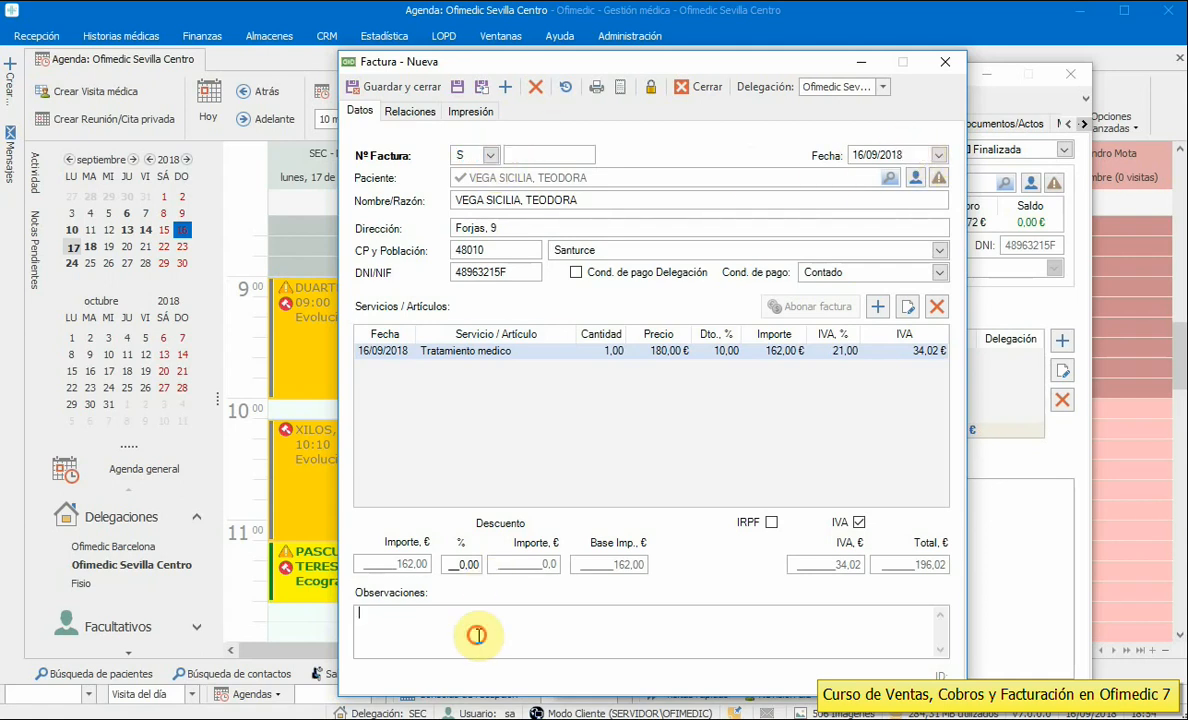
click(472, 420)
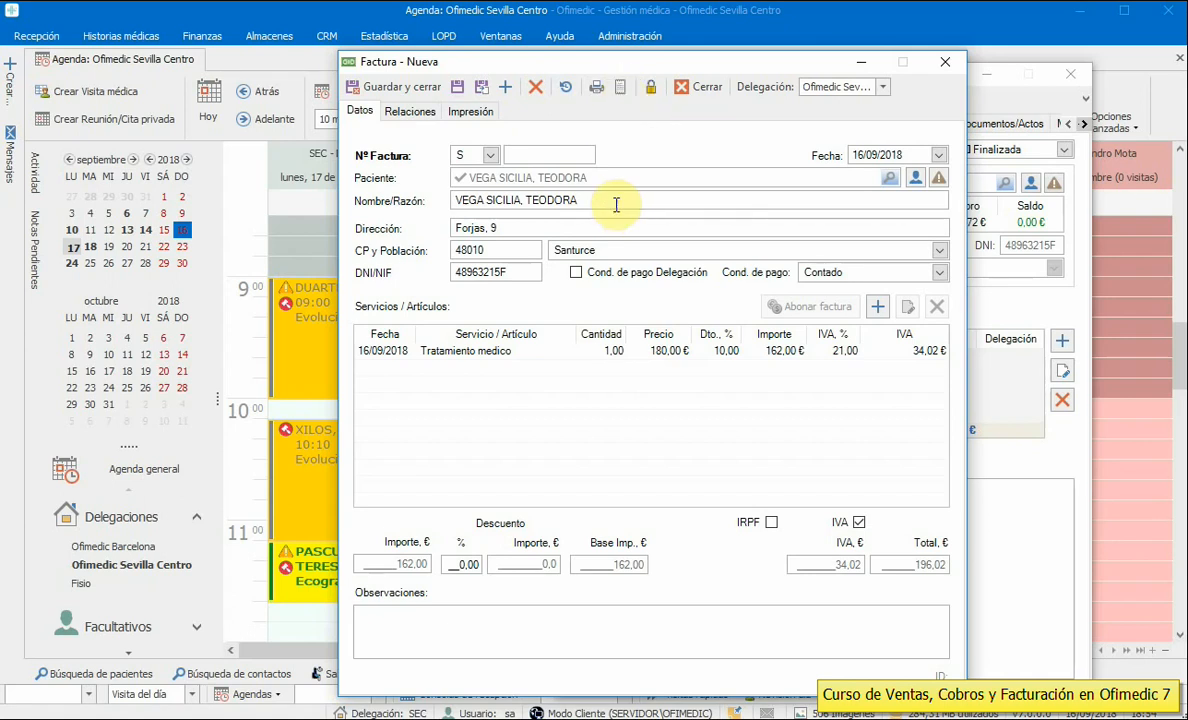
click(699, 90)
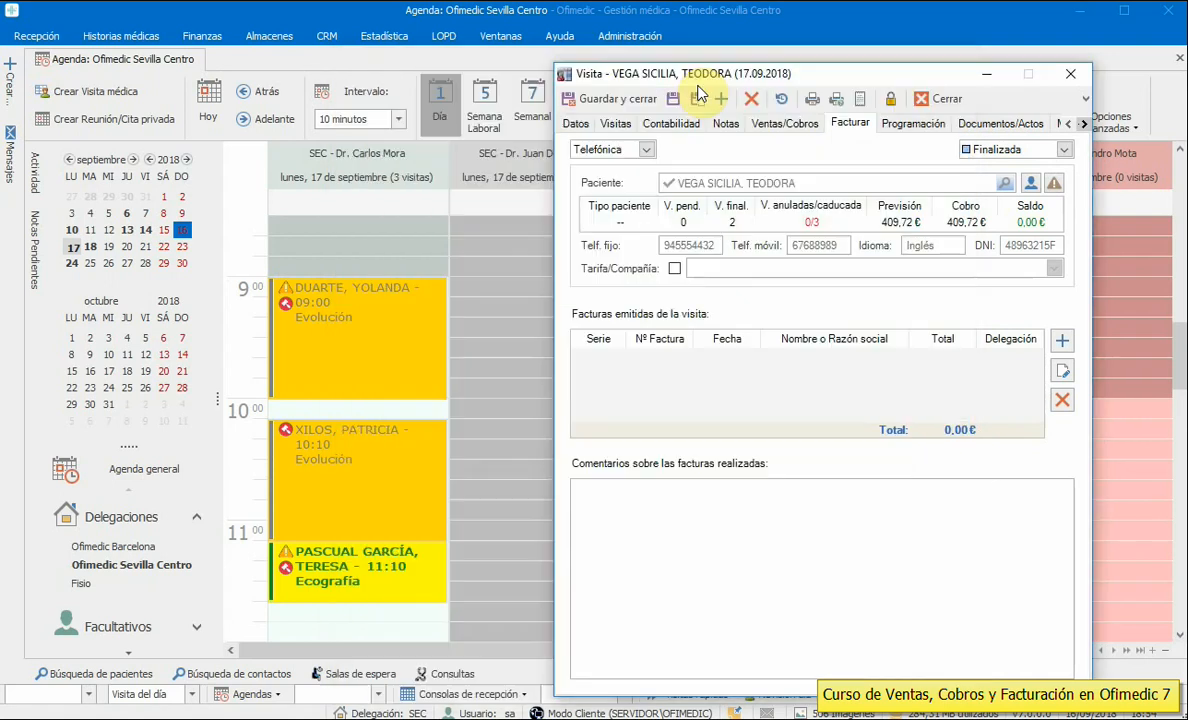
click(940, 100)
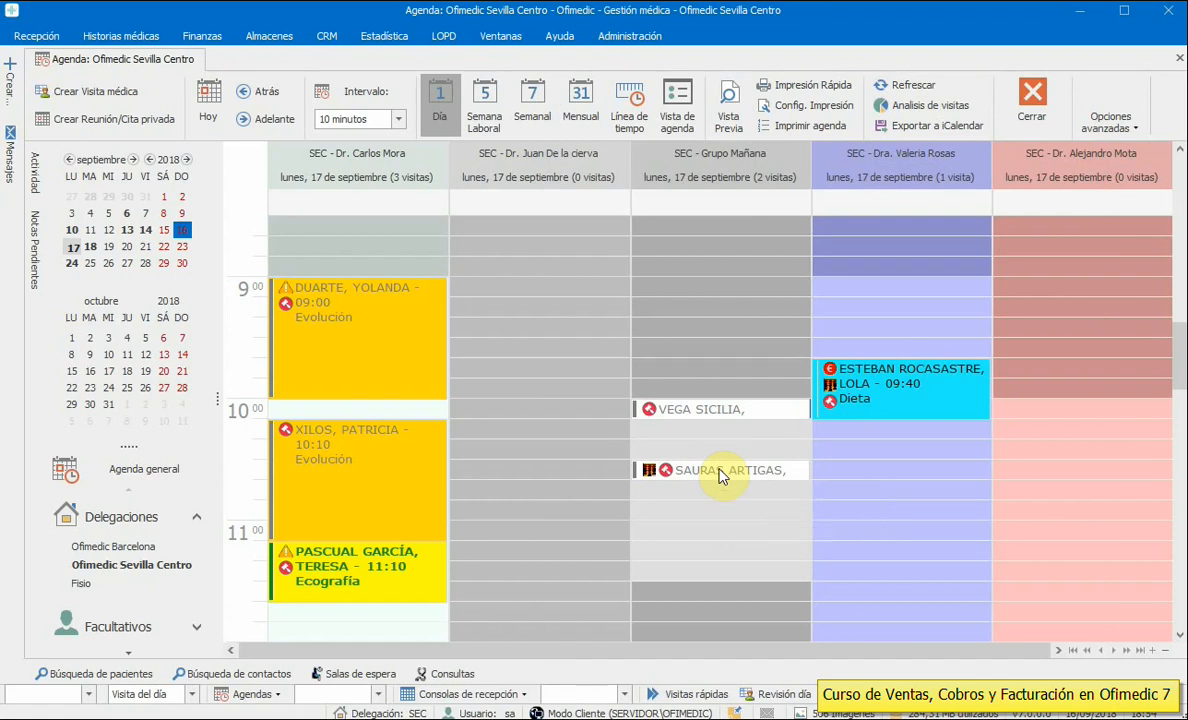
- Open the 10:00 appointment's patient record and link an individual contact under Contactos
right_click(730, 410)
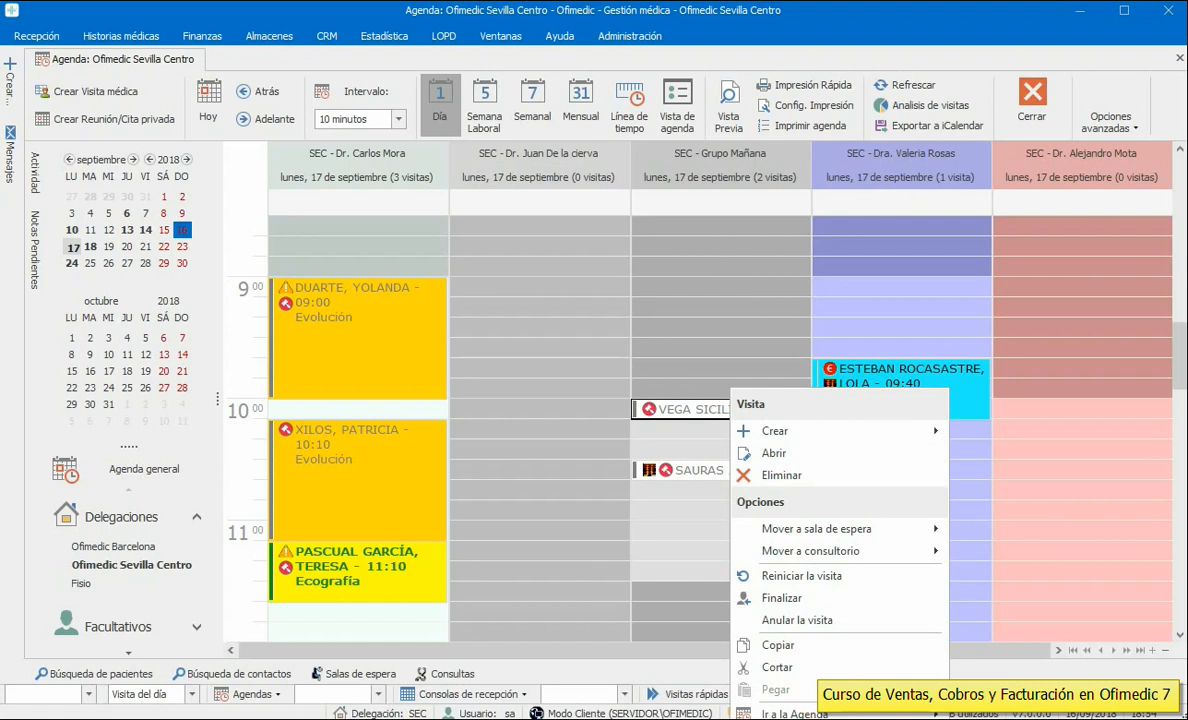
click(822, 718)
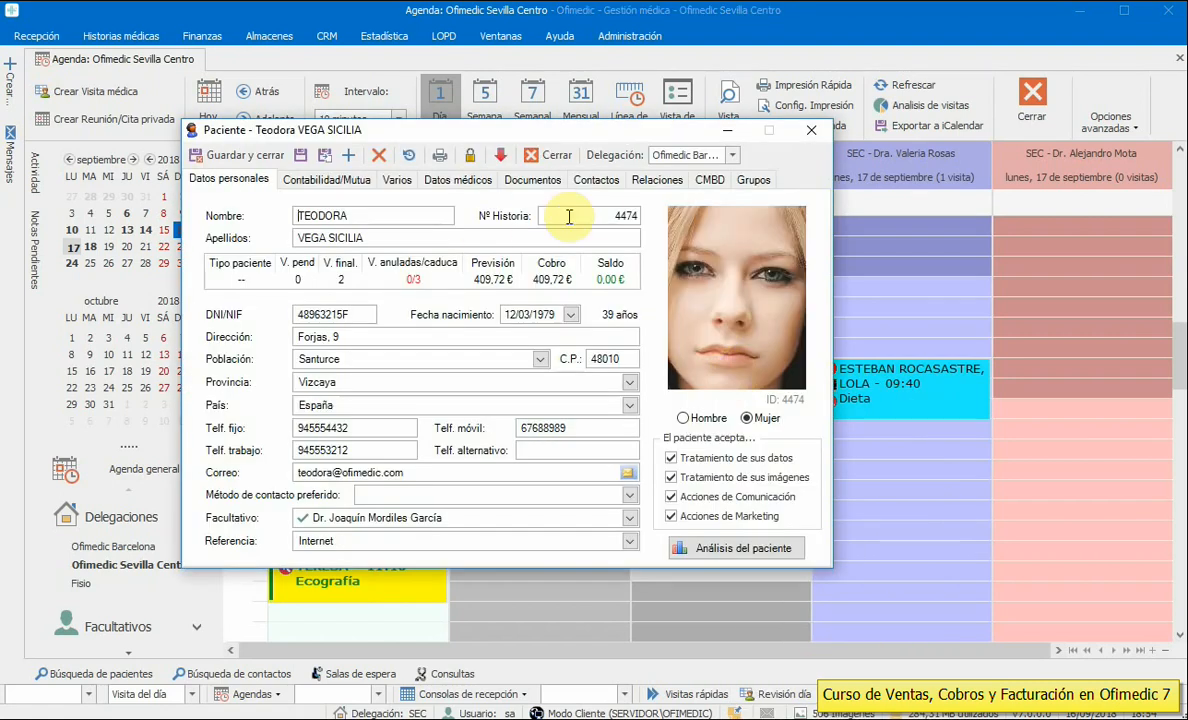
click(594, 181)
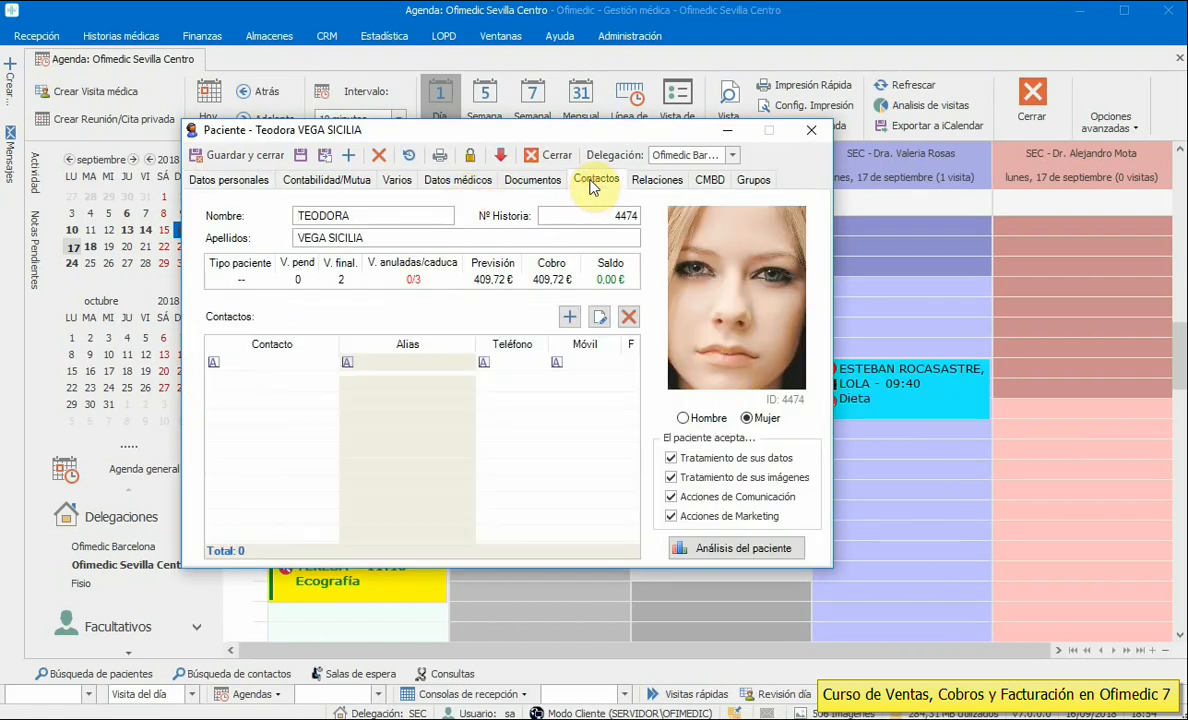
click(570, 317)
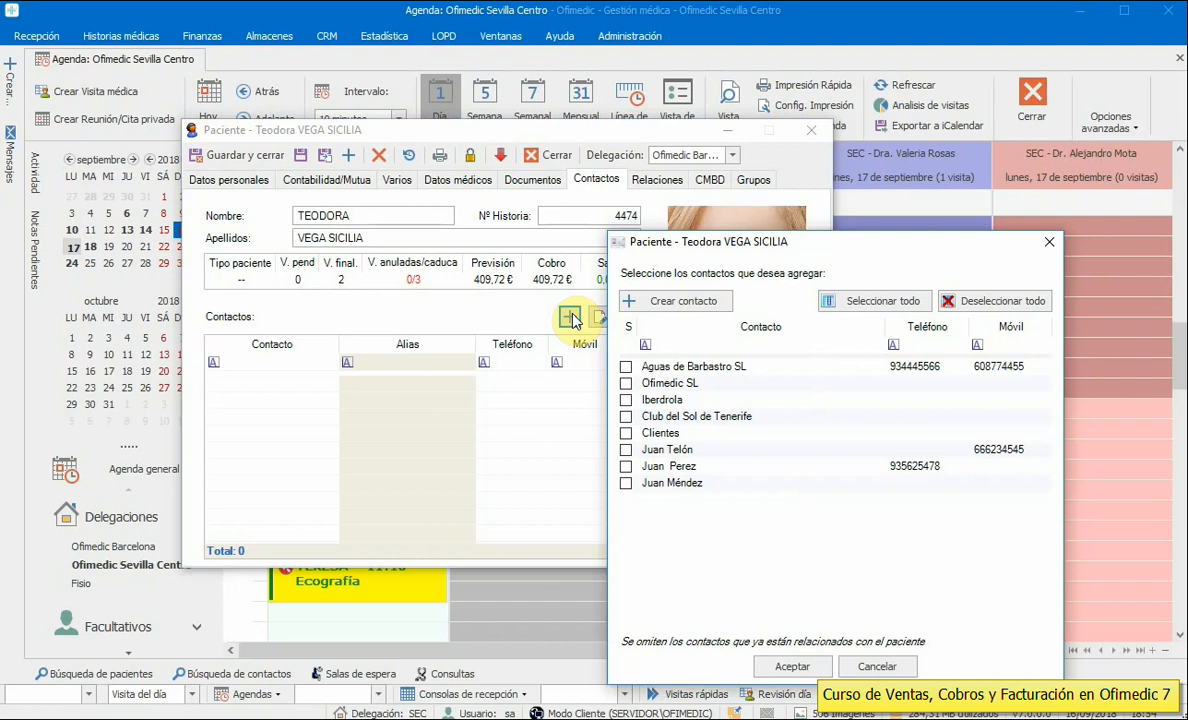
click(627, 467)
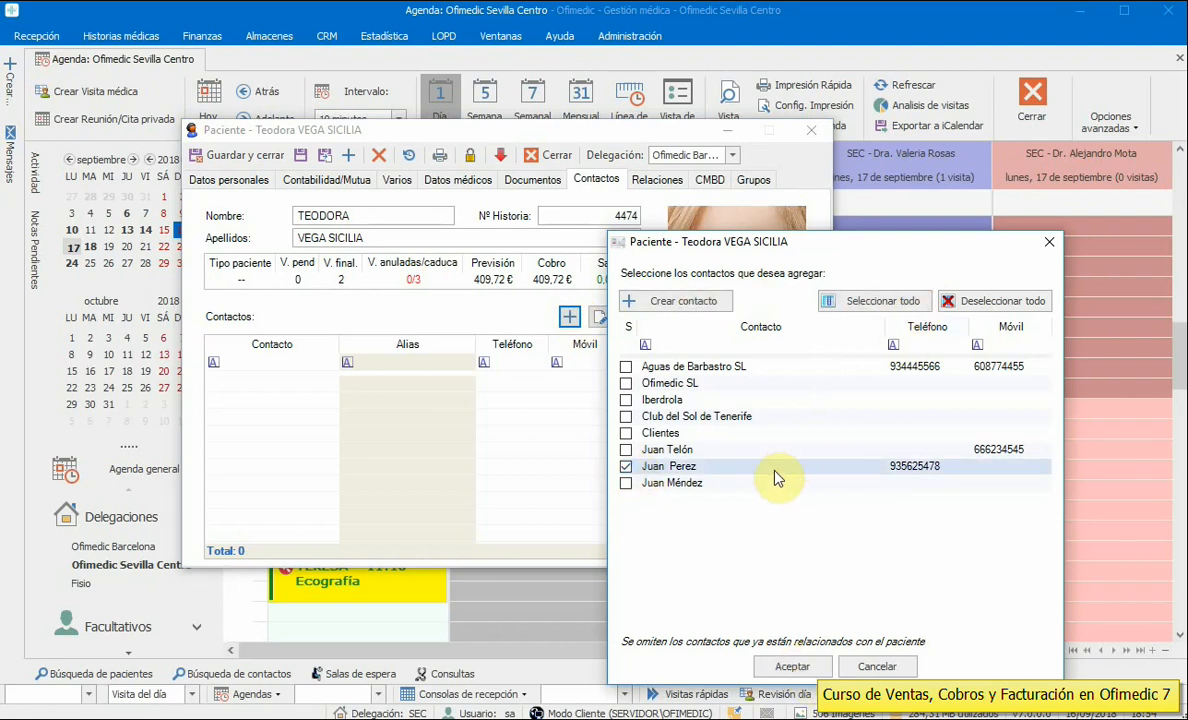
click(793, 667)
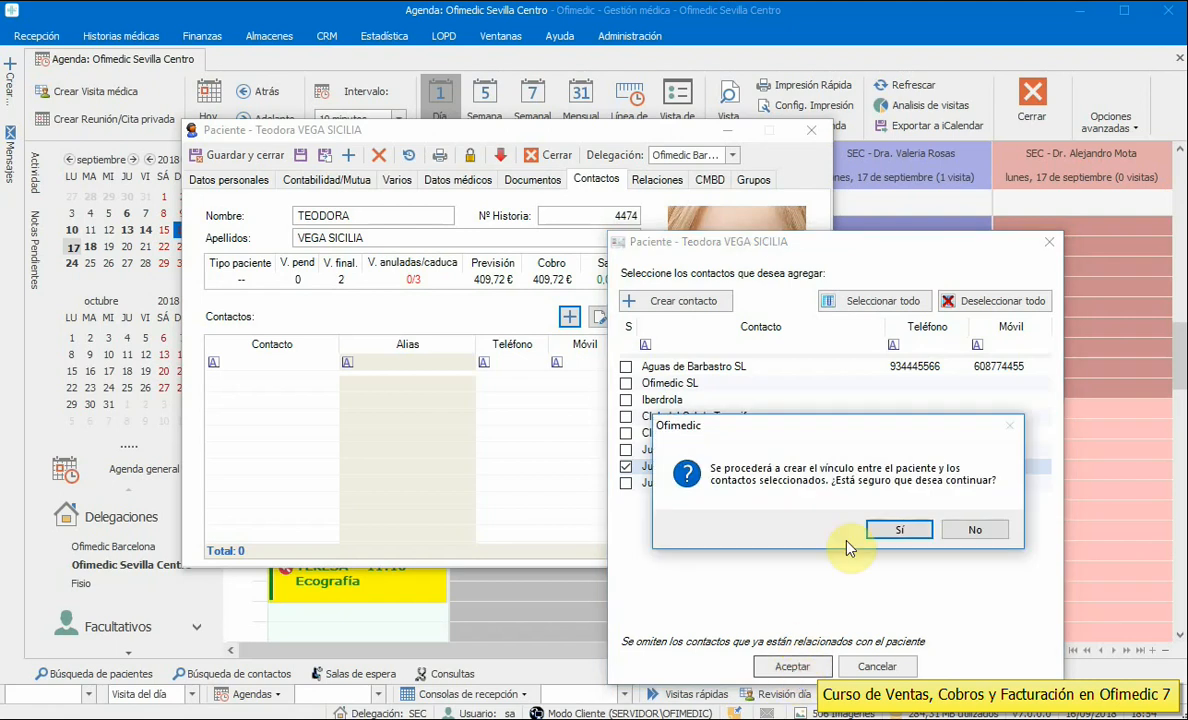
click(900, 530)
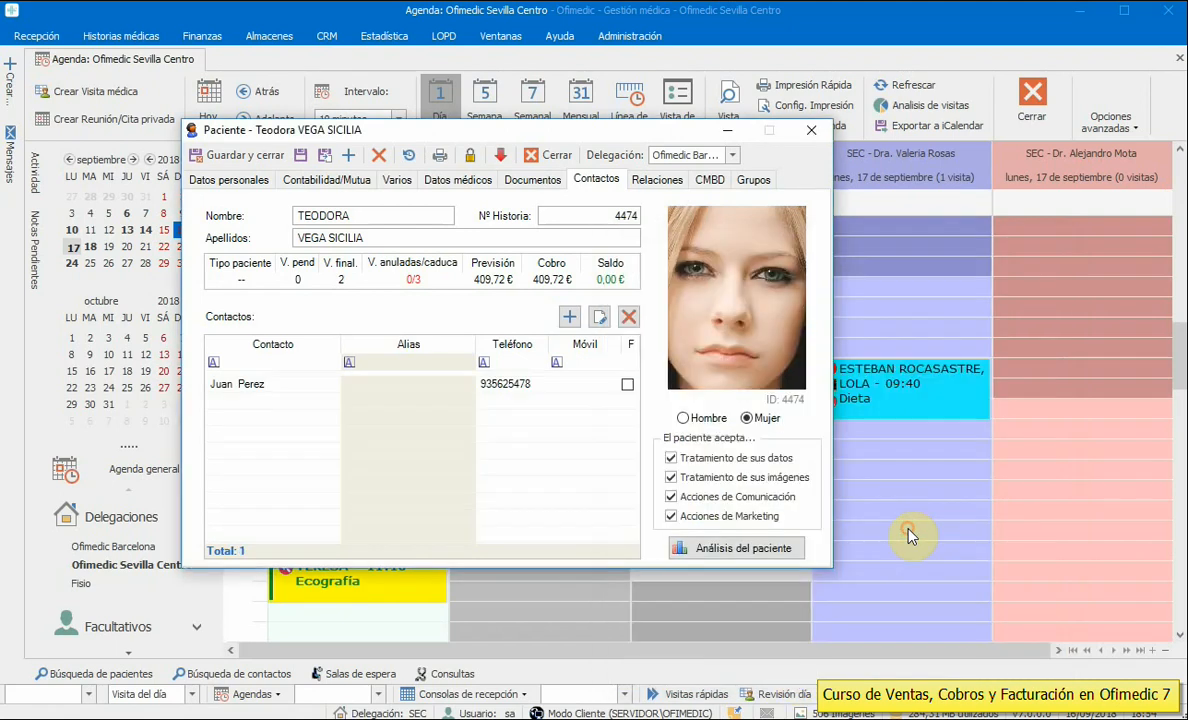
- Remove that contact after billing is refused for its missing DNI
click(627, 385)
click(960, 528)
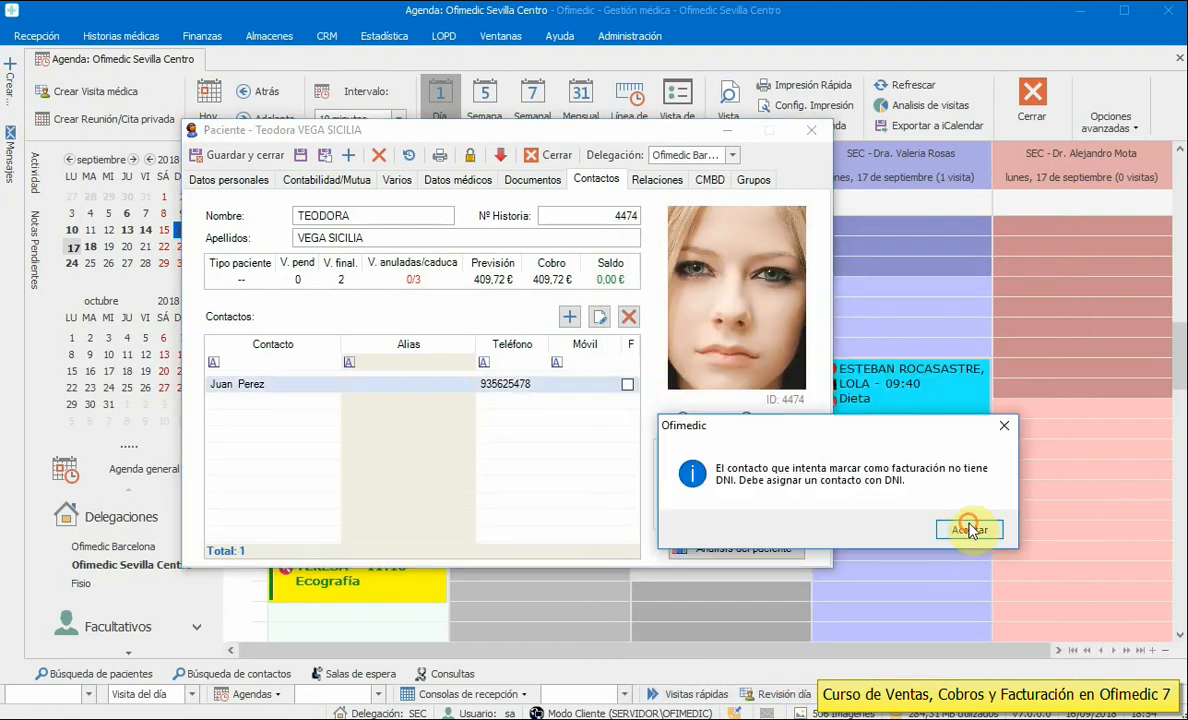
click(628, 316)
click(882, 530)
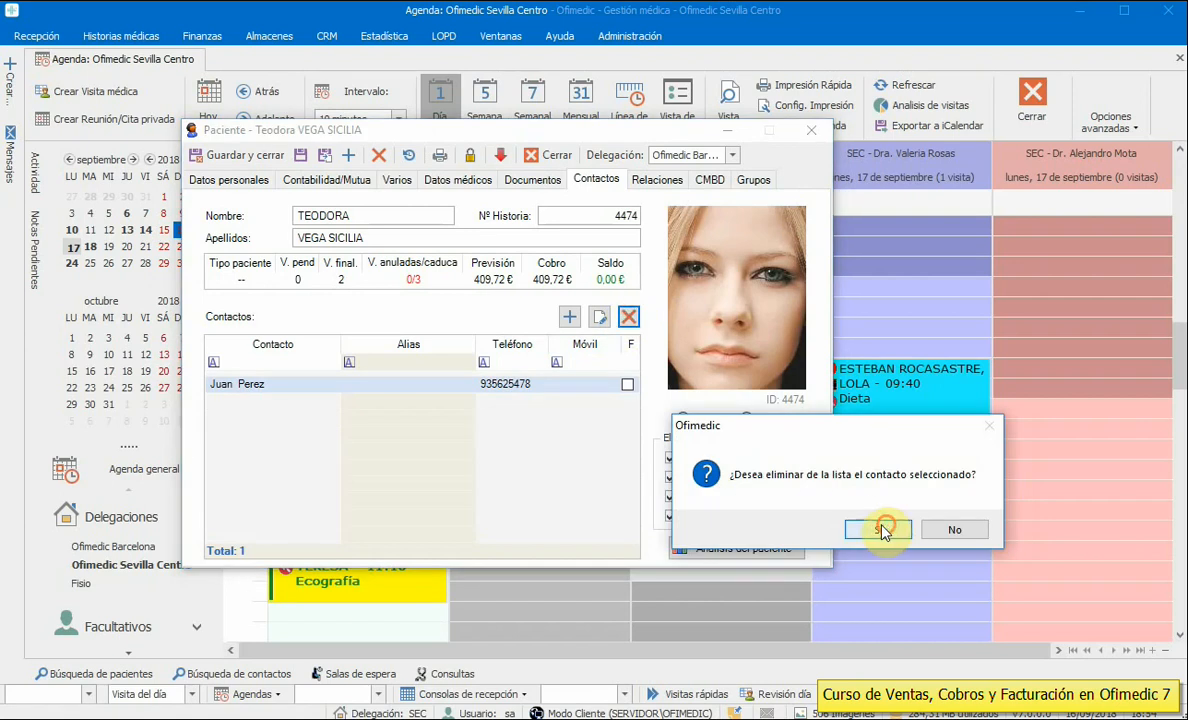
- Link Aguas de Barbastro SL as a contact and mark it for billing
click(569, 317)
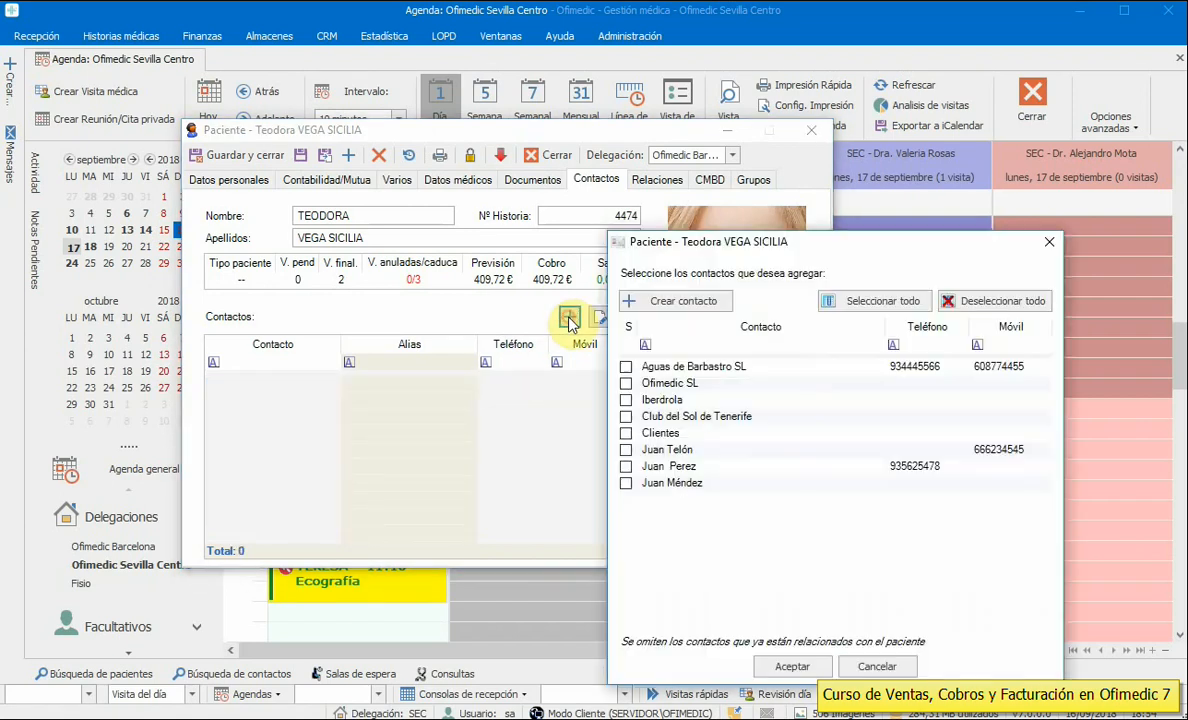
click(626, 367)
click(801, 667)
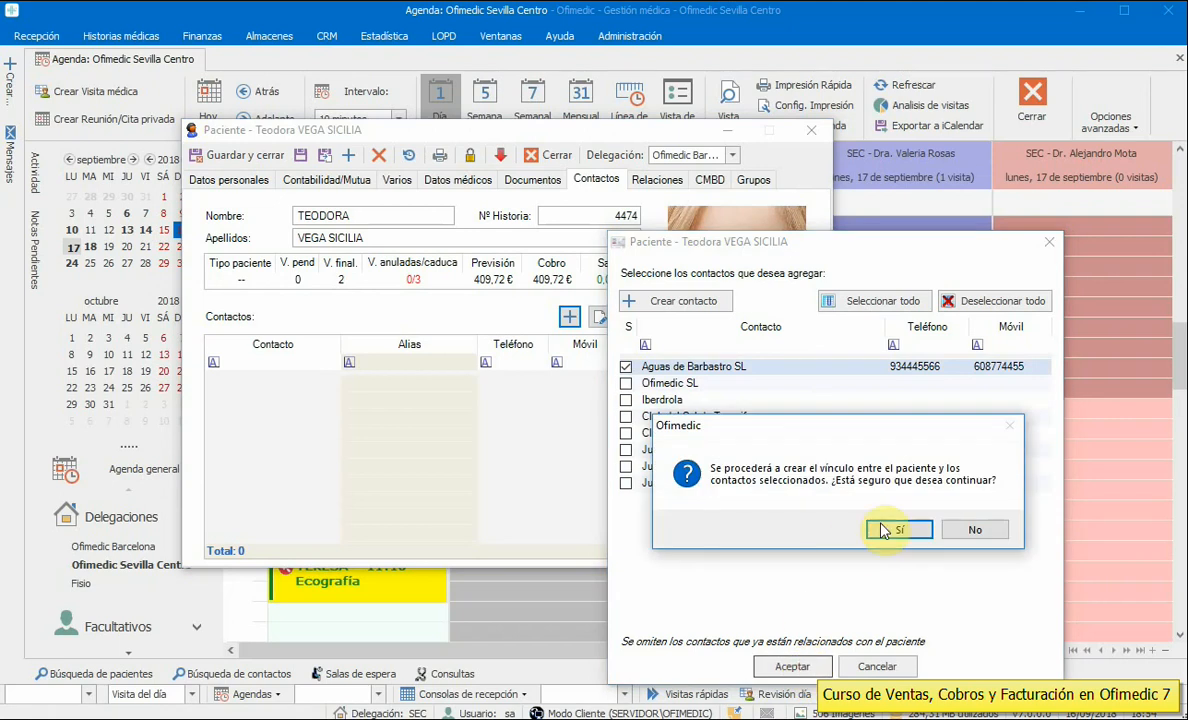
click(902, 530)
click(626, 385)
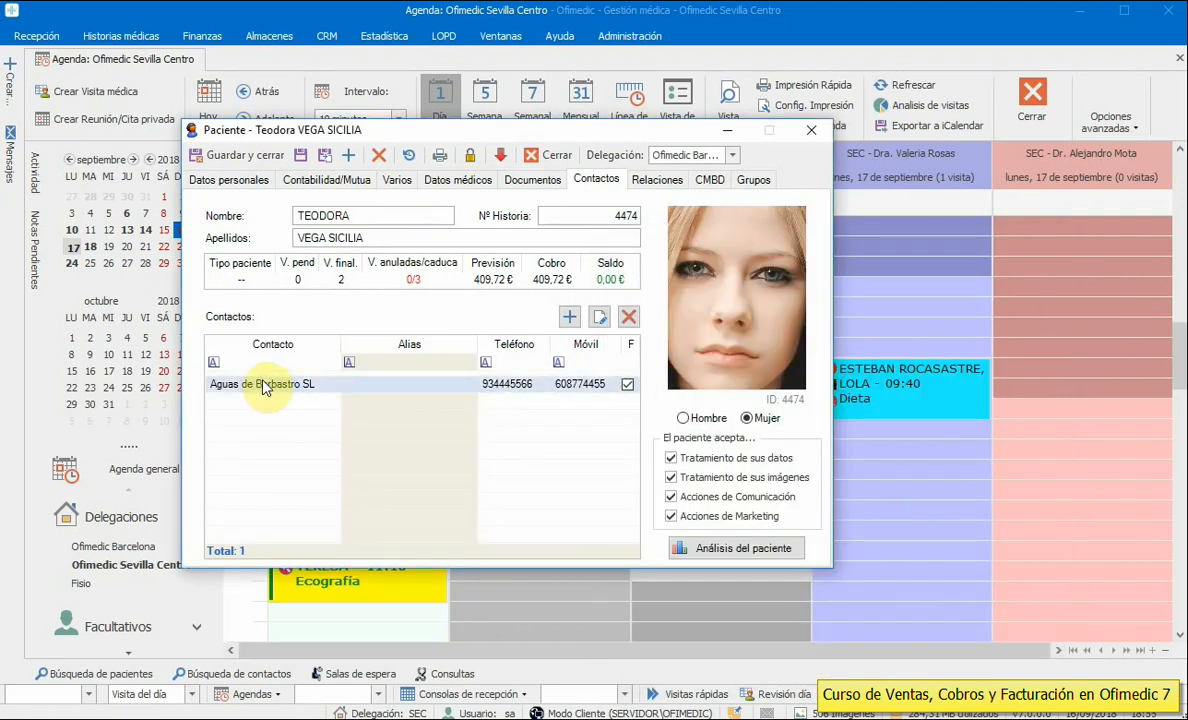
- Link another individual contact and give it the alias Padre
click(570, 318)
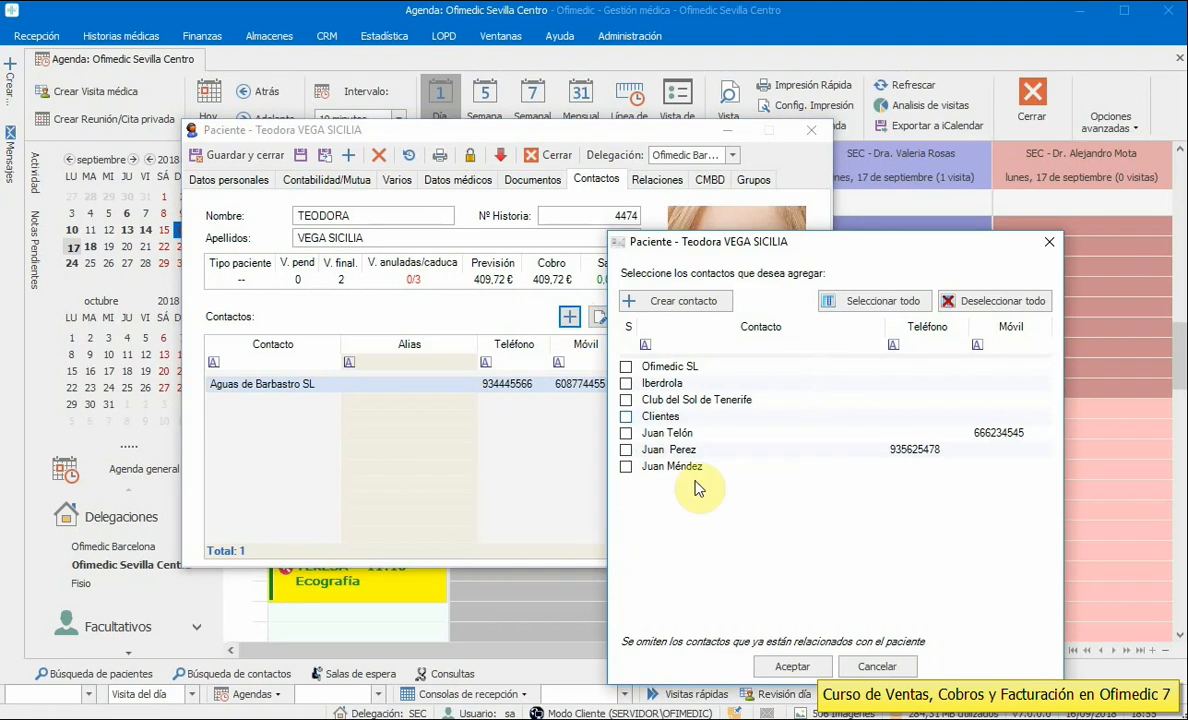
click(625, 433)
click(790, 665)
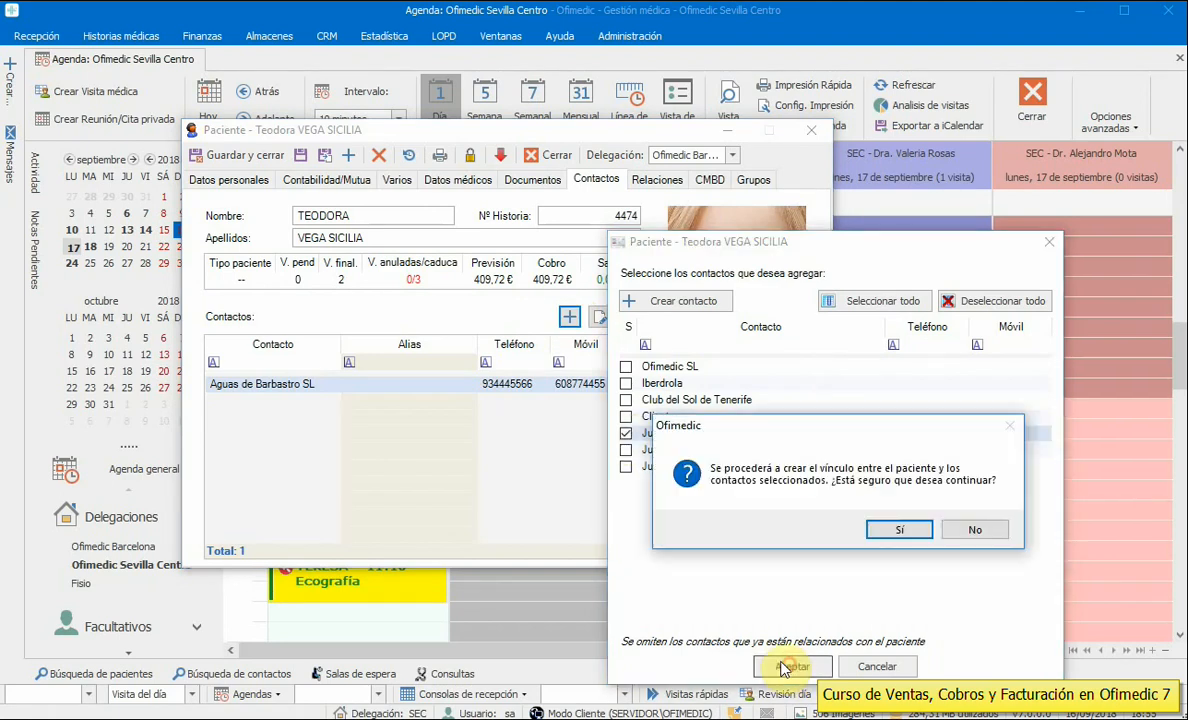
click(832, 528)
click(366, 401)
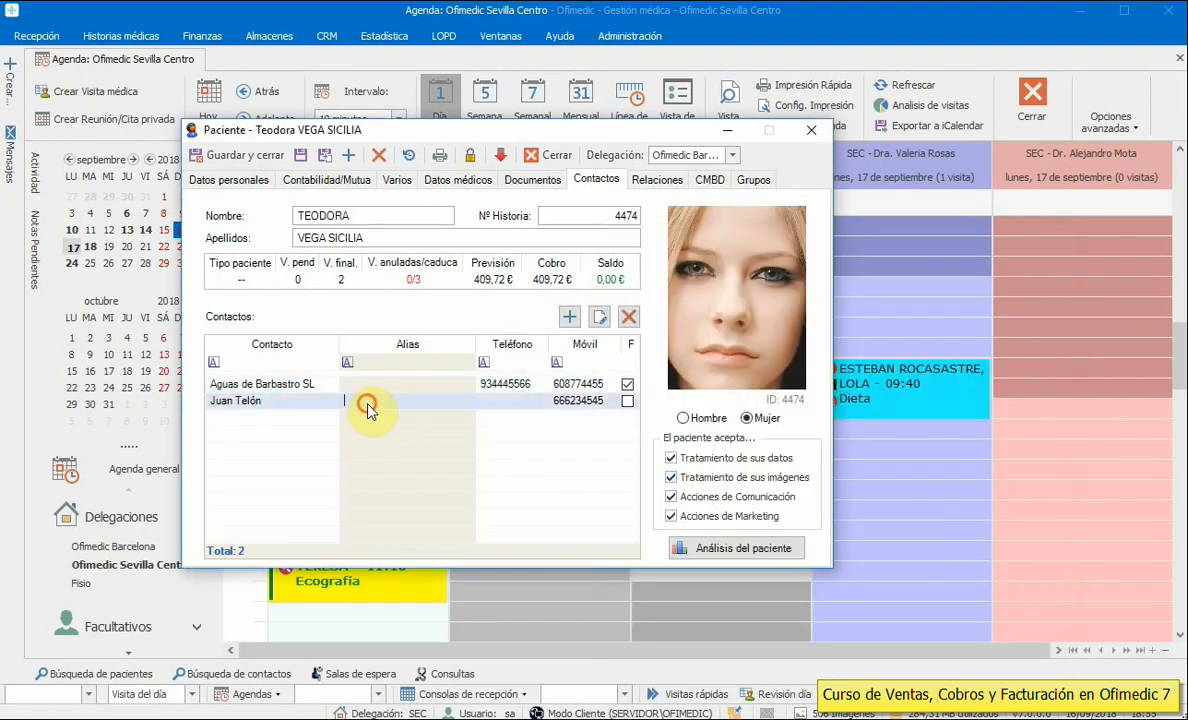
text(Padre)
- Alias Aguas de Barbastro SL as Empresa, keep its billing mark, and save the patient
click(370, 385)
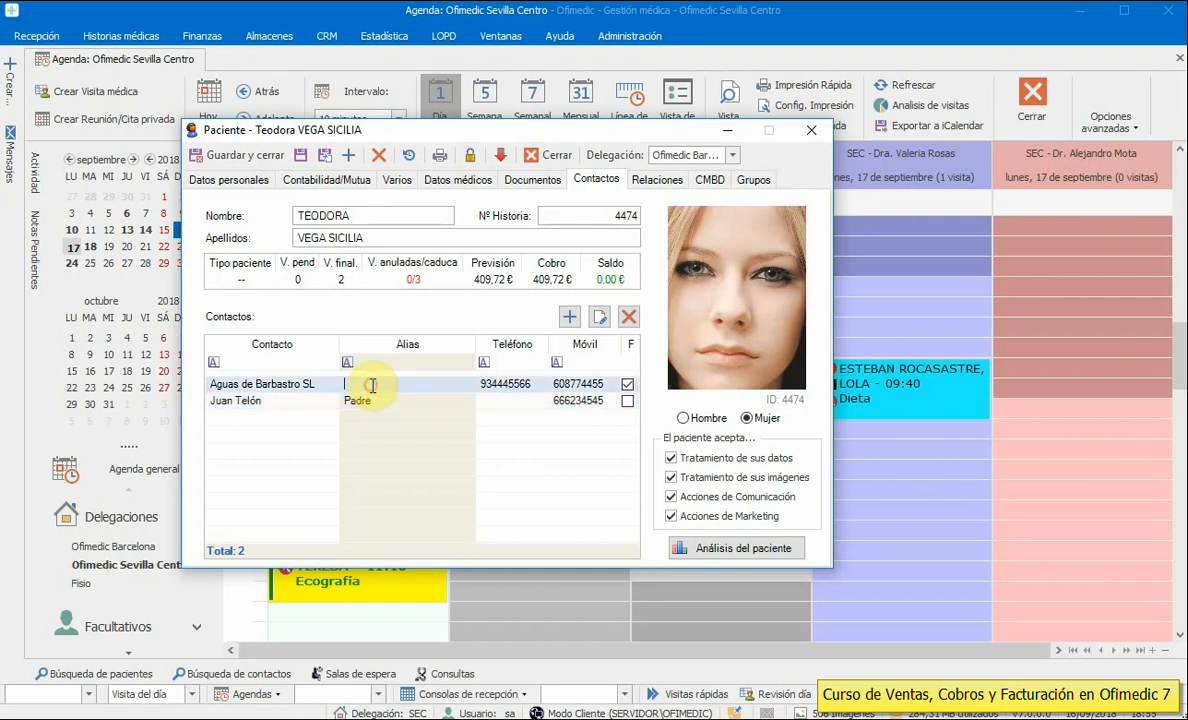
text(Empresa)
click(362, 401)
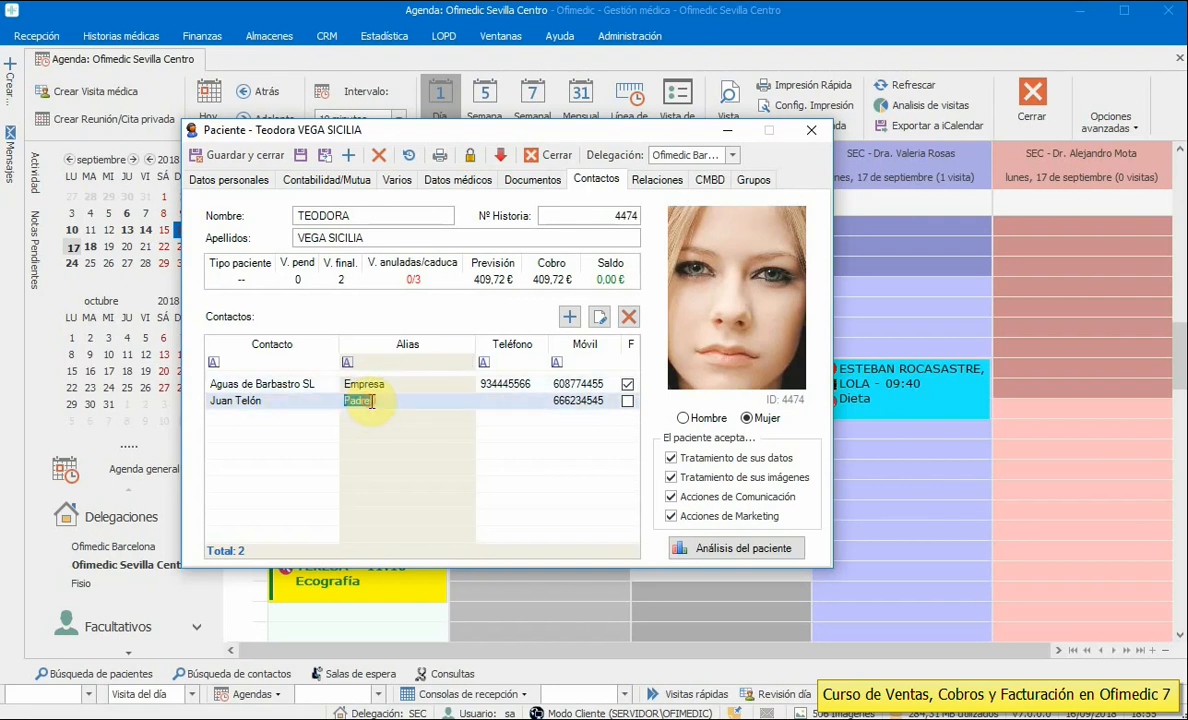
click(627, 384)
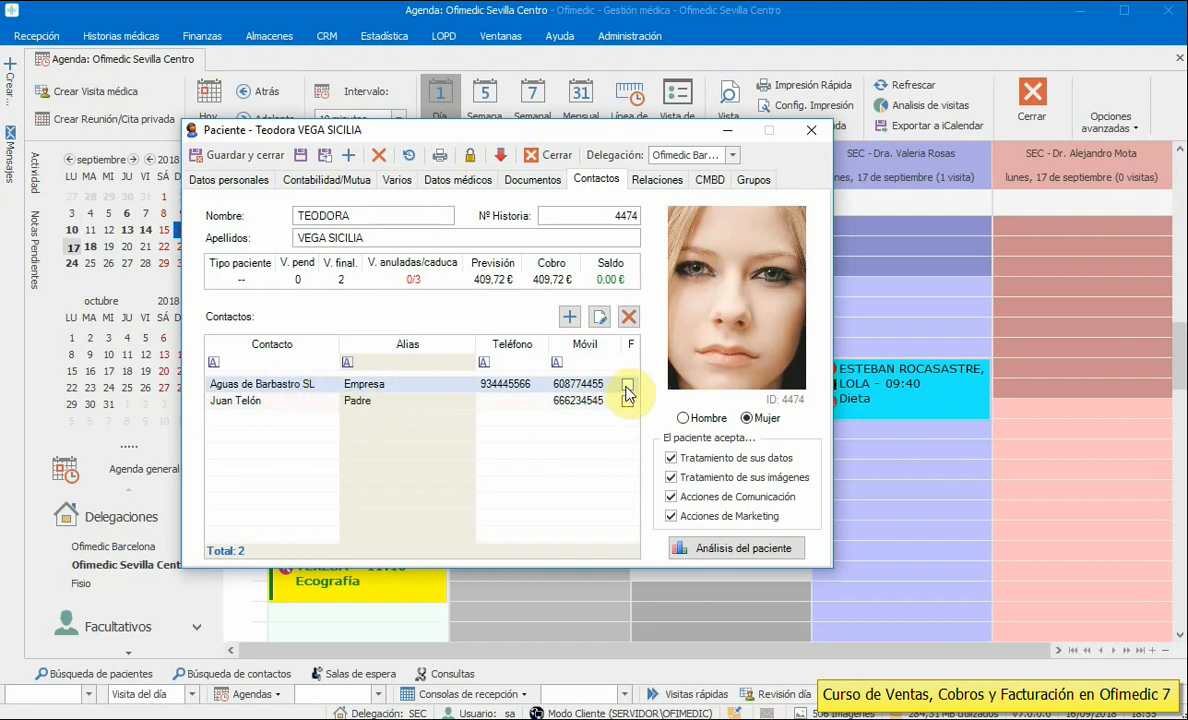
click(627, 384)
click(221, 152)
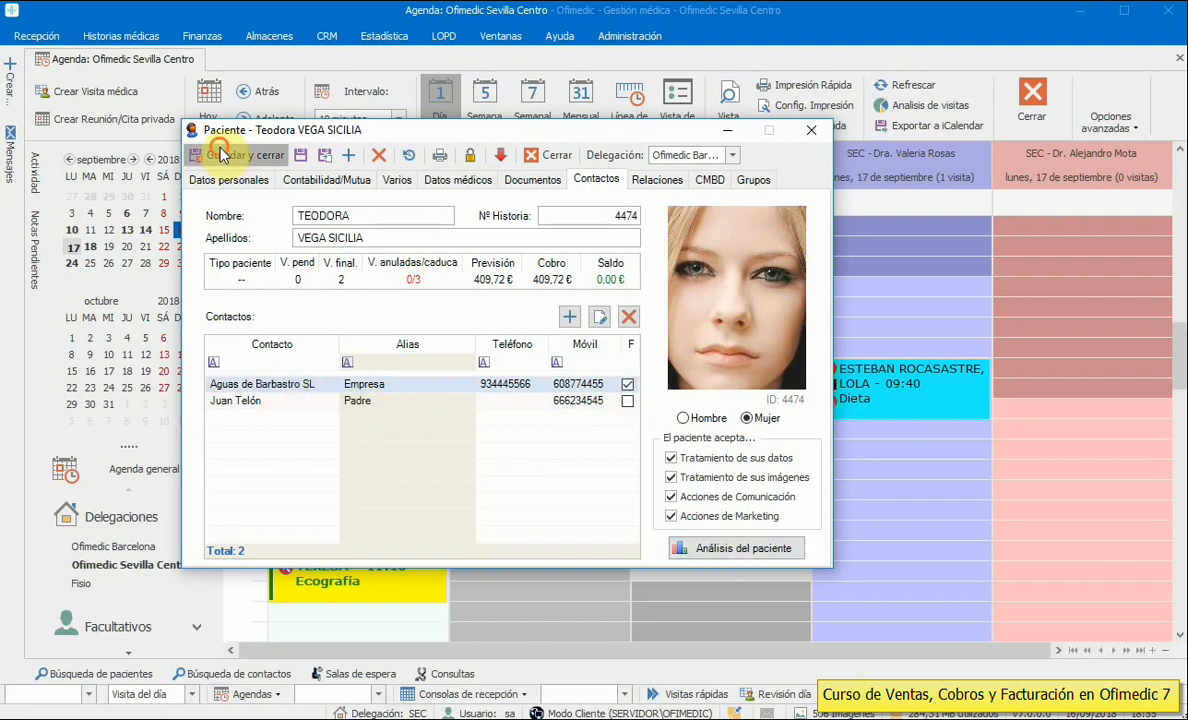
click(891, 537)
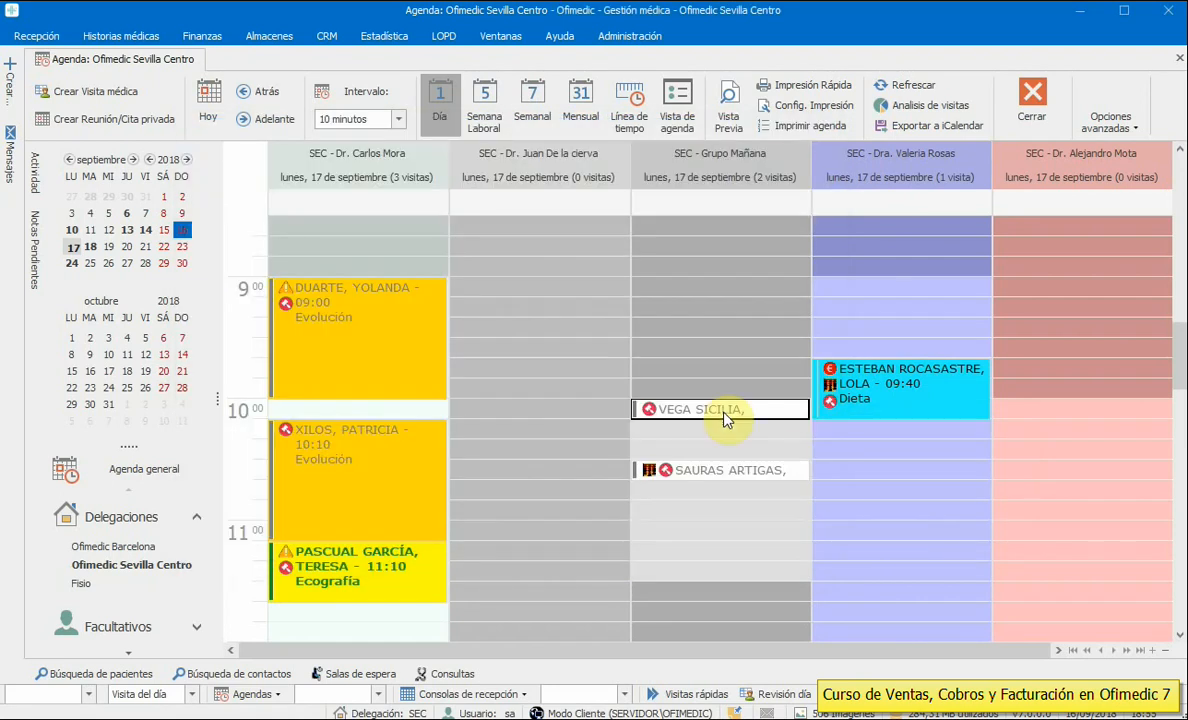
double_click(726, 419)
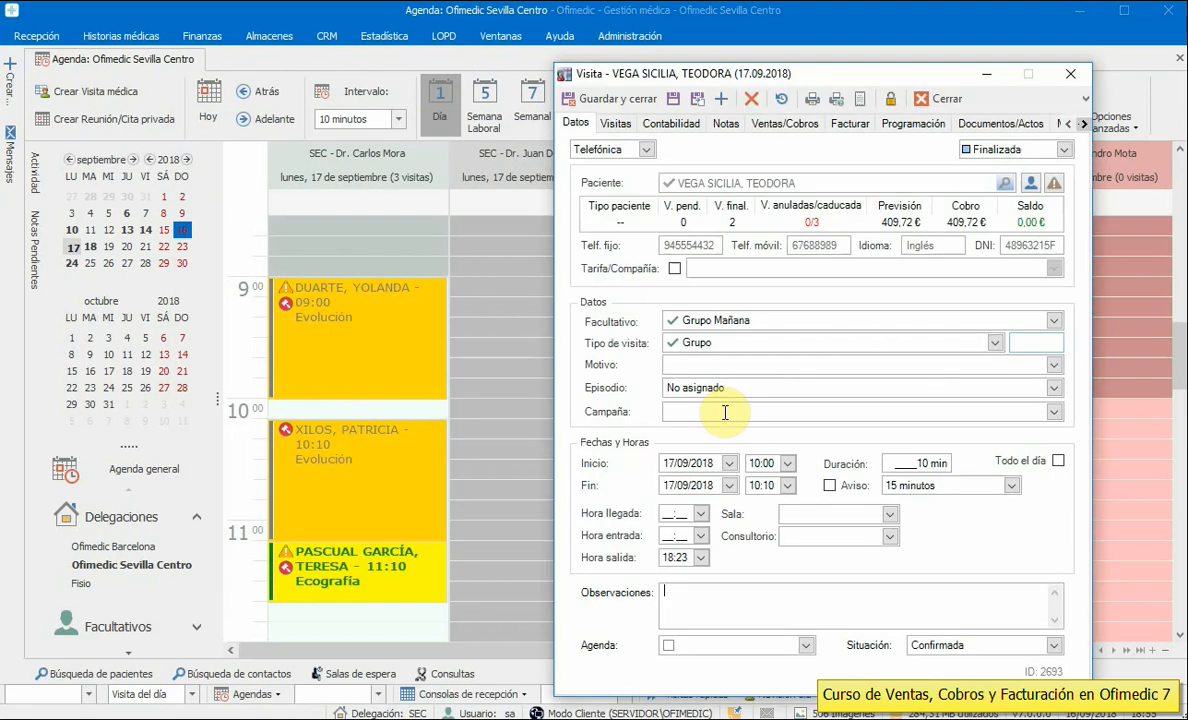
click(849, 123)
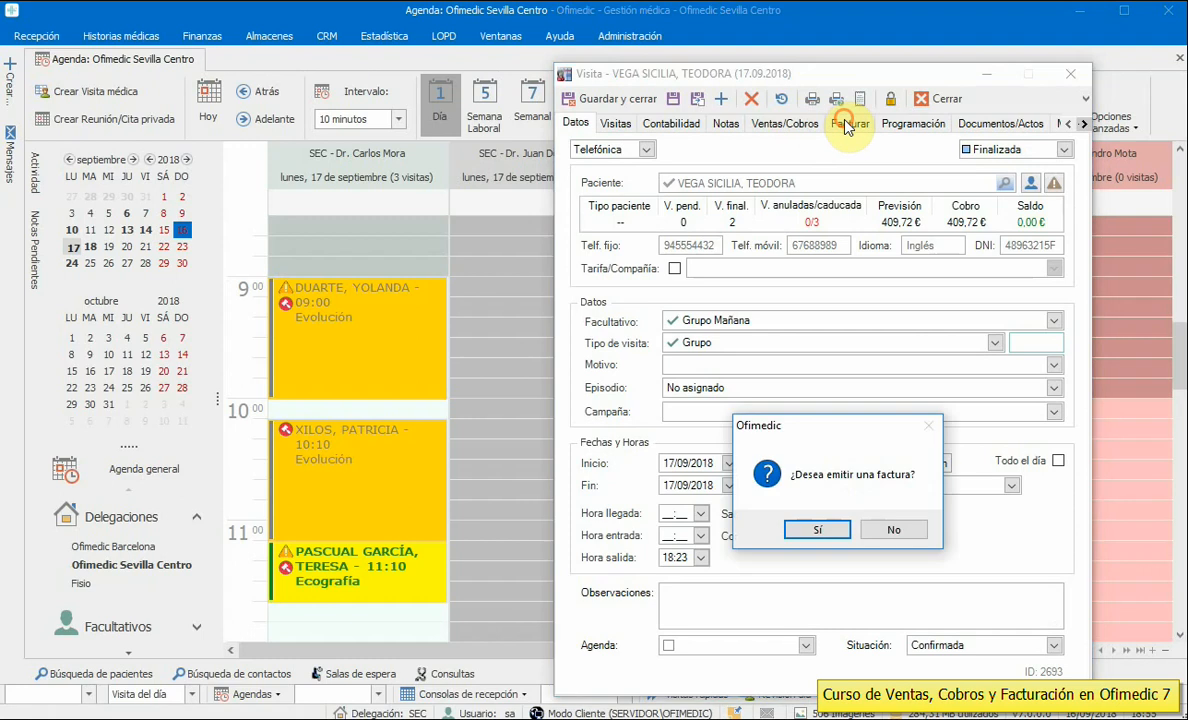
click(817, 529)
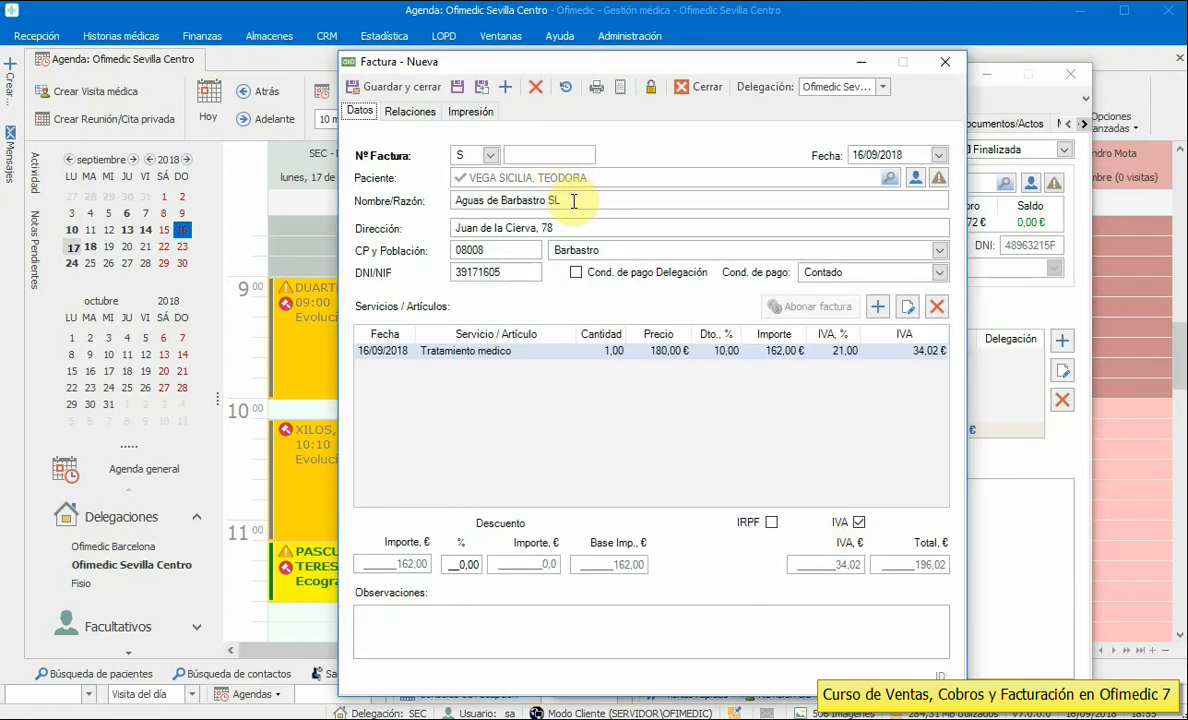
drag(575, 200, 406, 200)
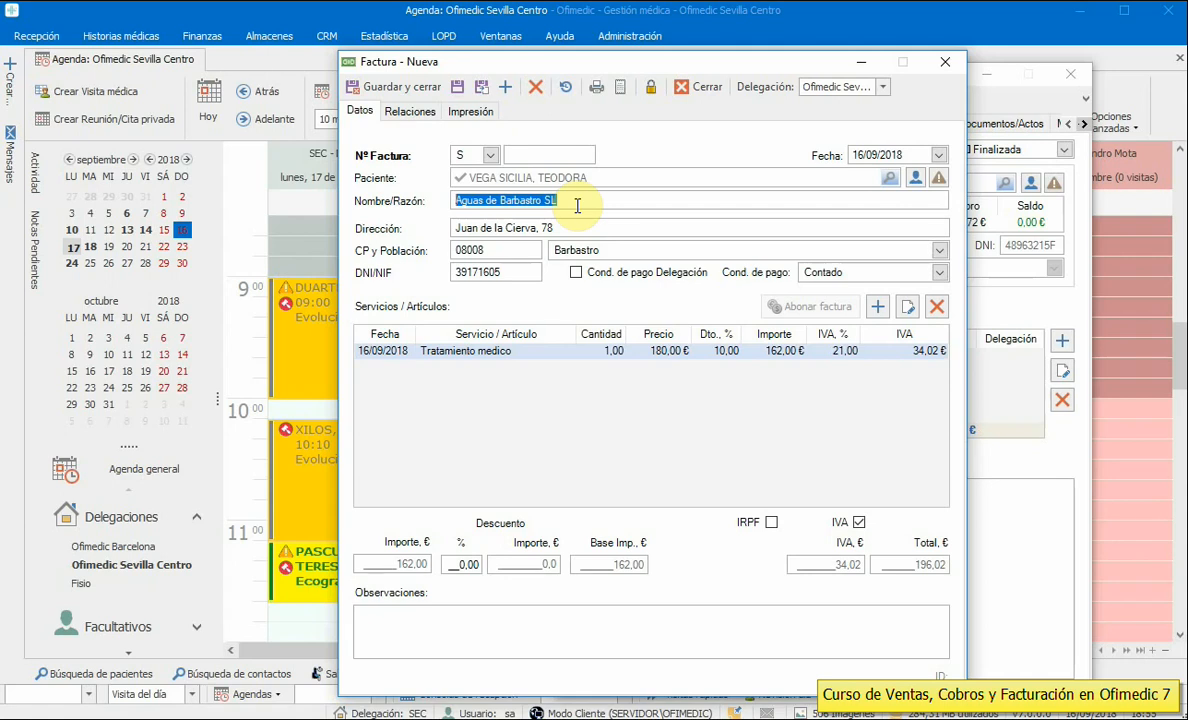
click(708, 90)
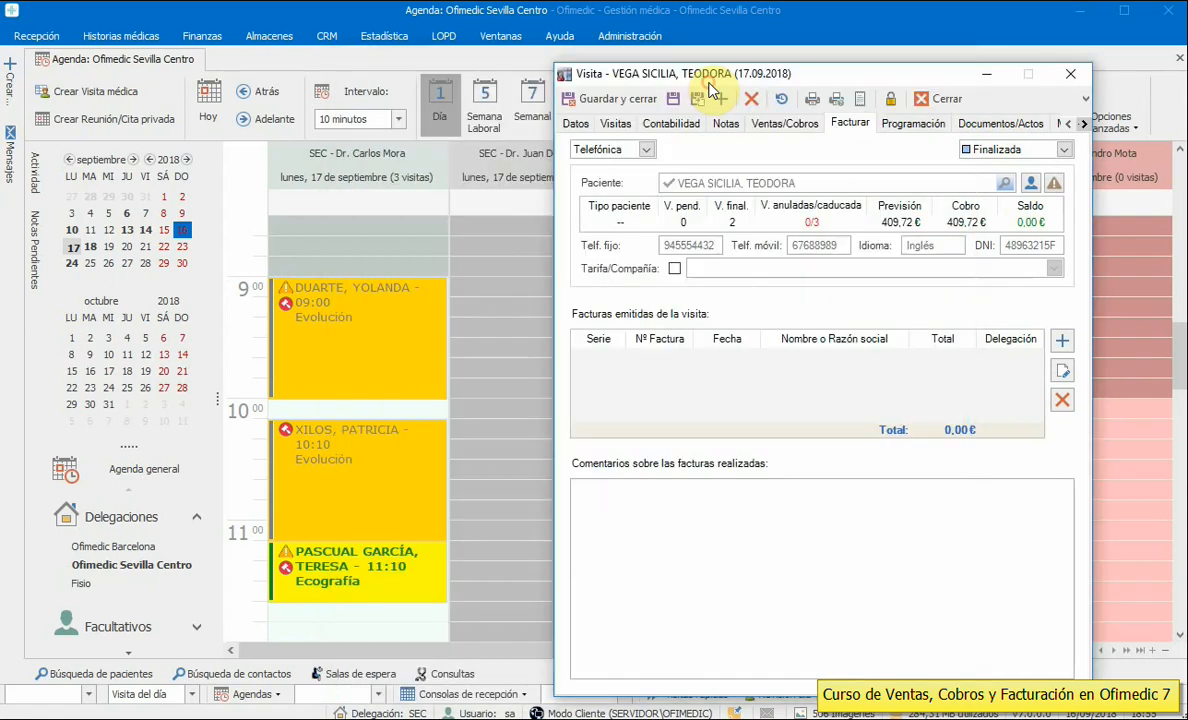
click(858, 90)
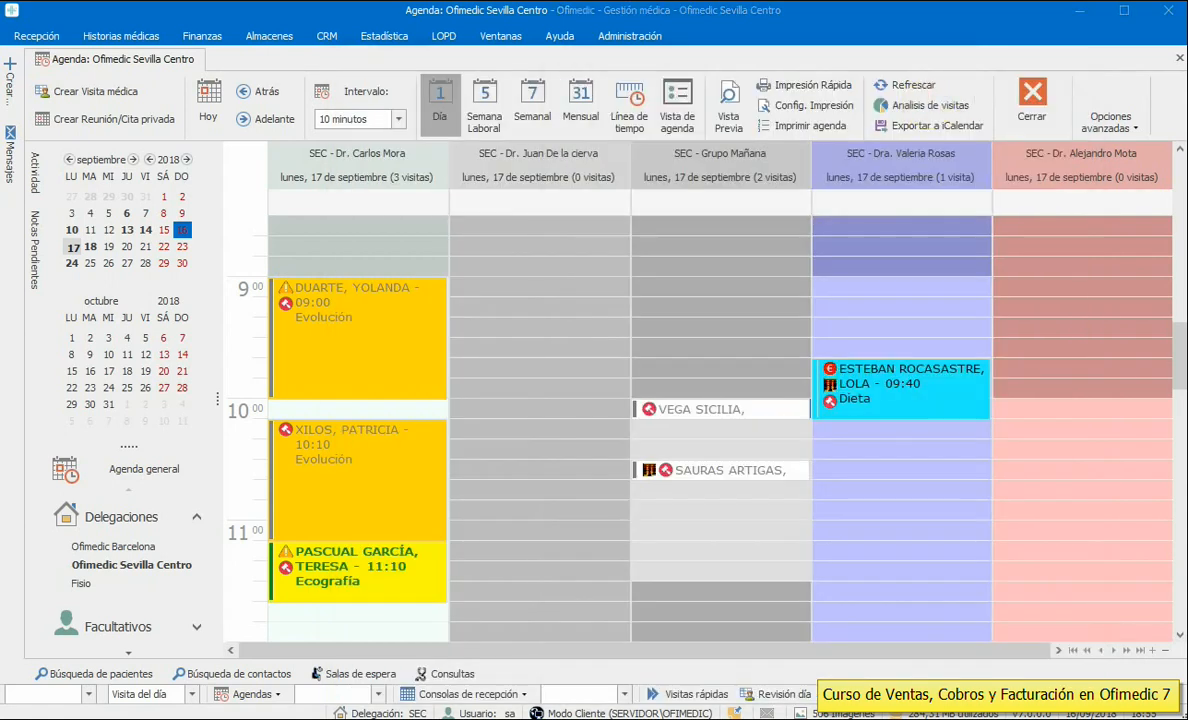
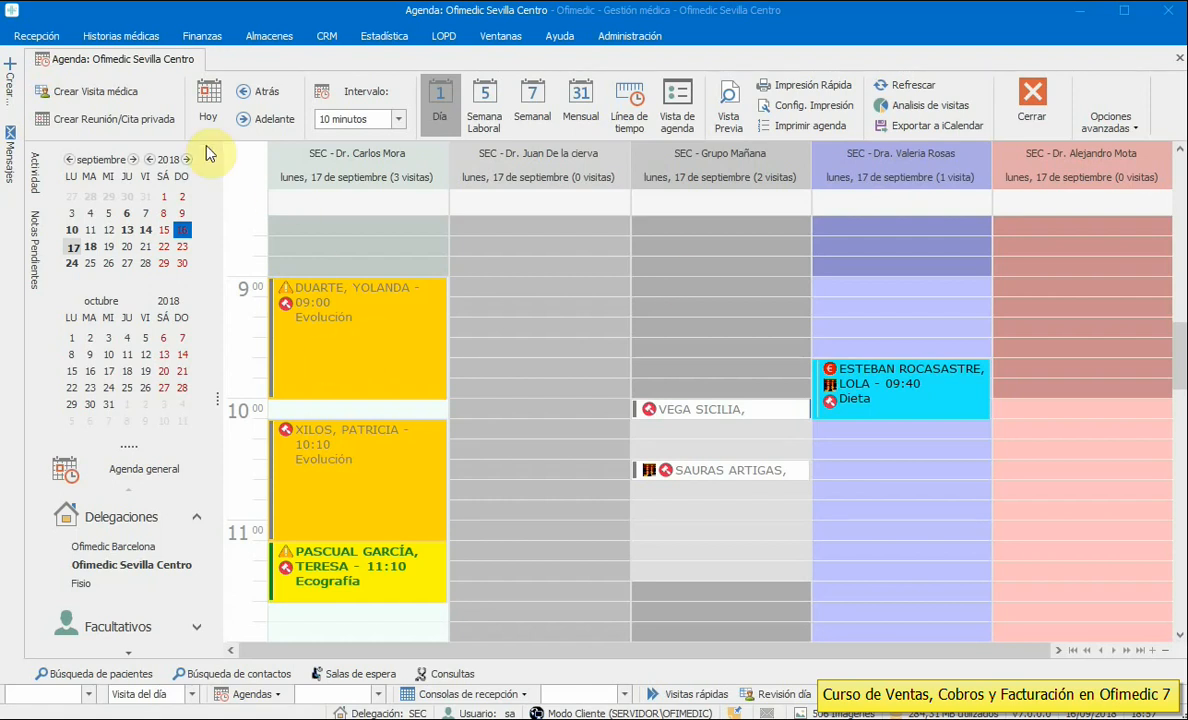
- Create a direct sale for the entered patient and the chosen practitioner, saved as #99
click(35, 38)
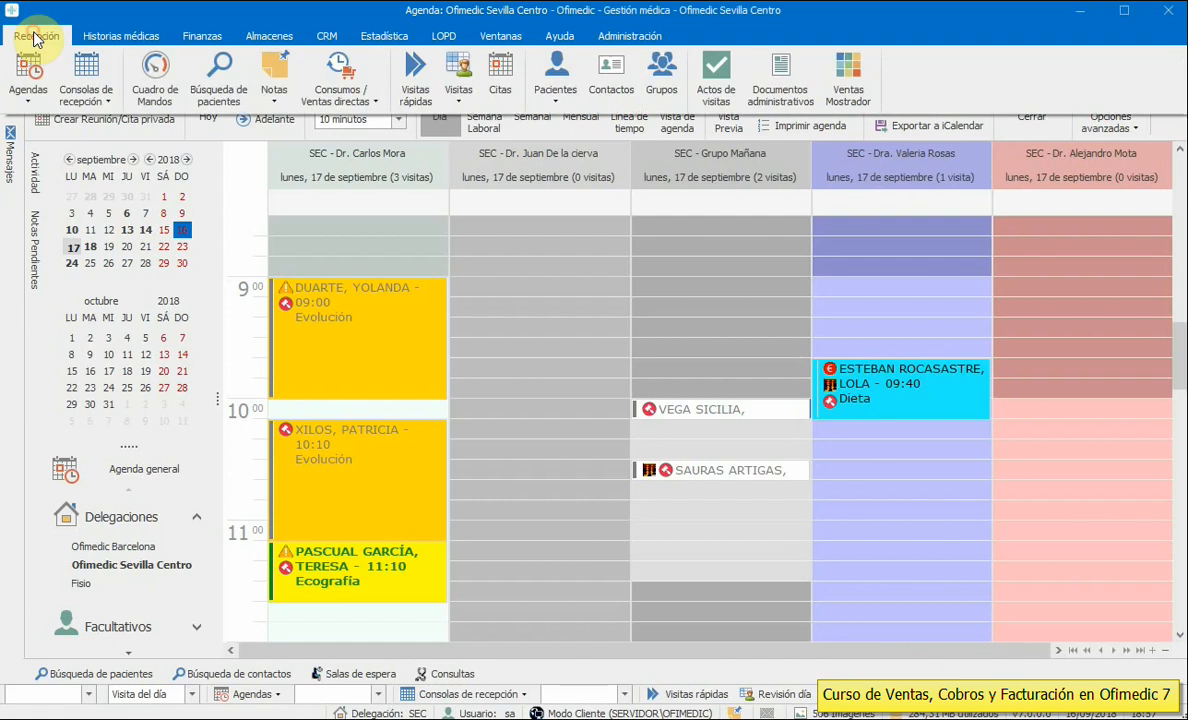
click(342, 103)
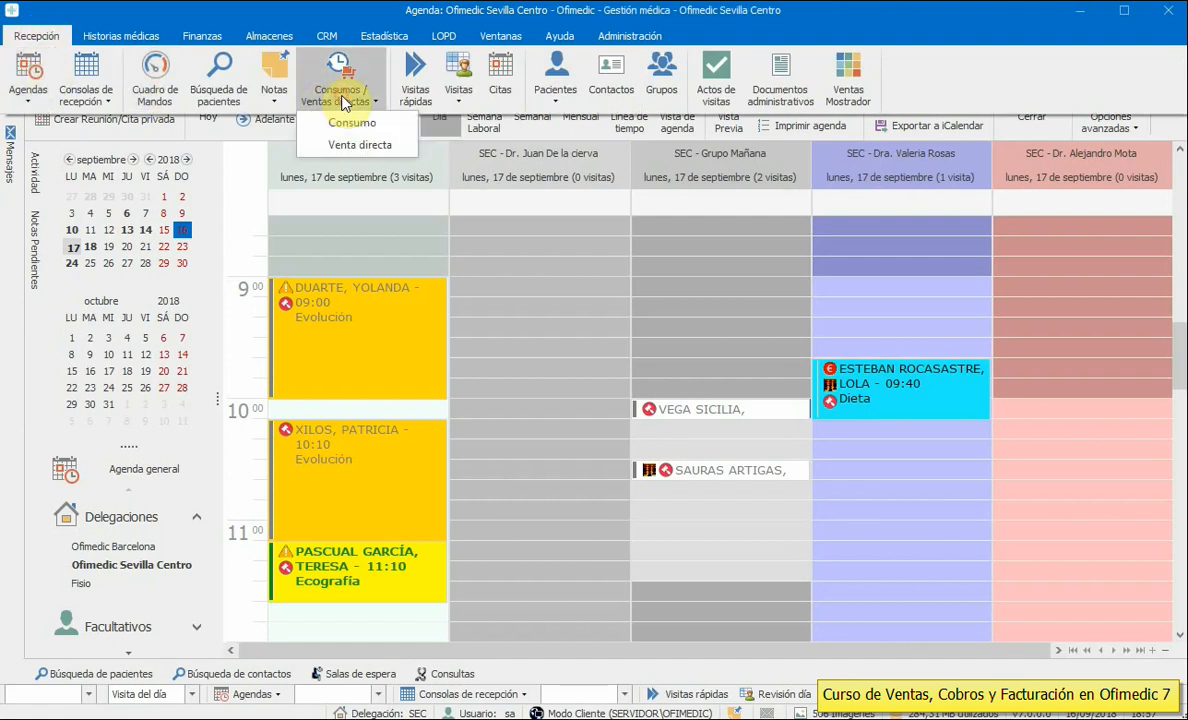
click(357, 145)
drag(508, 106, 484, 92)
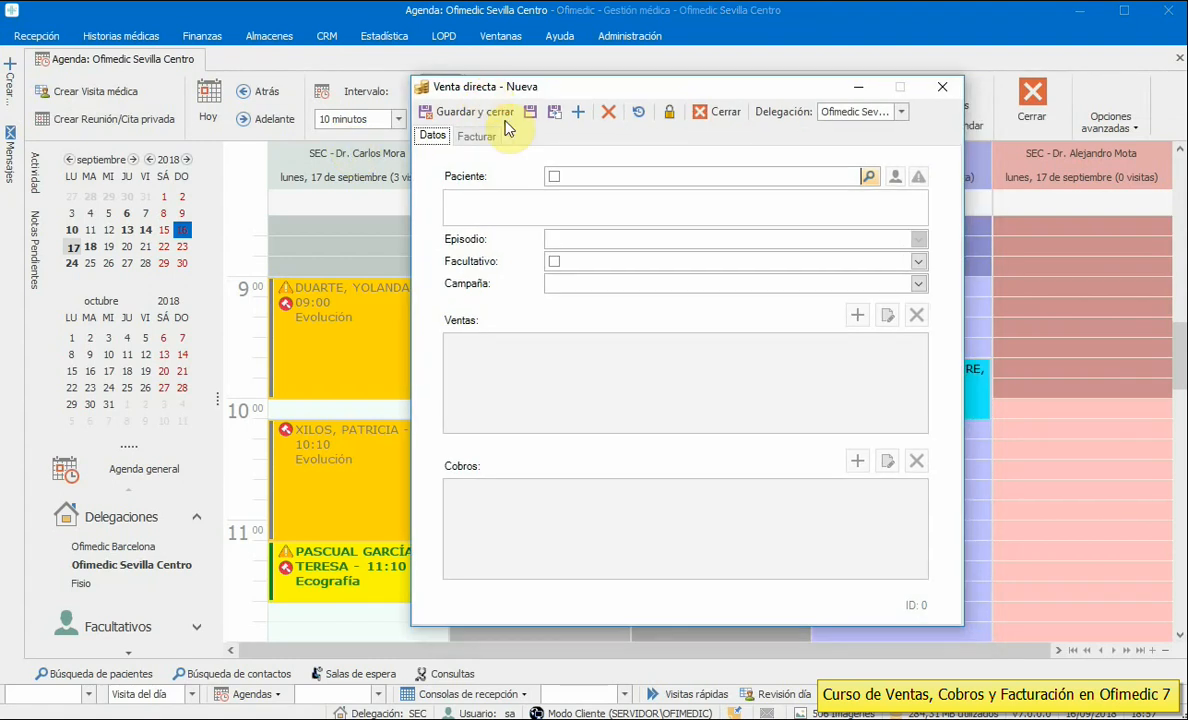
click(614, 172)
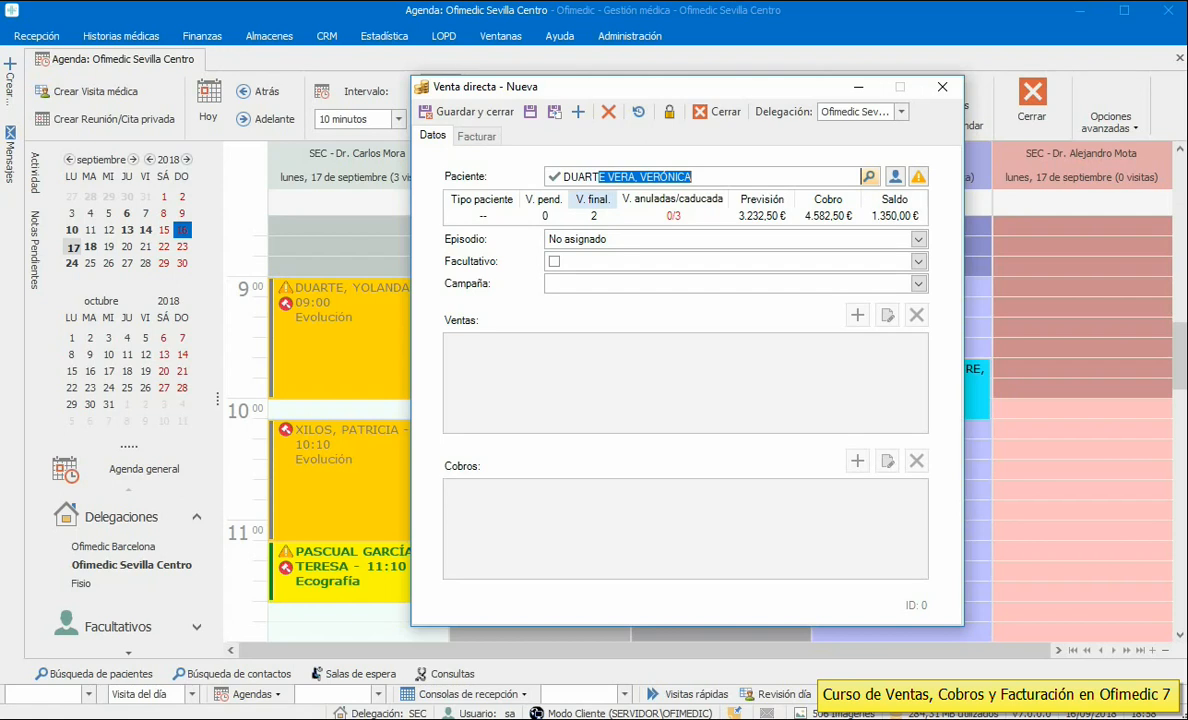
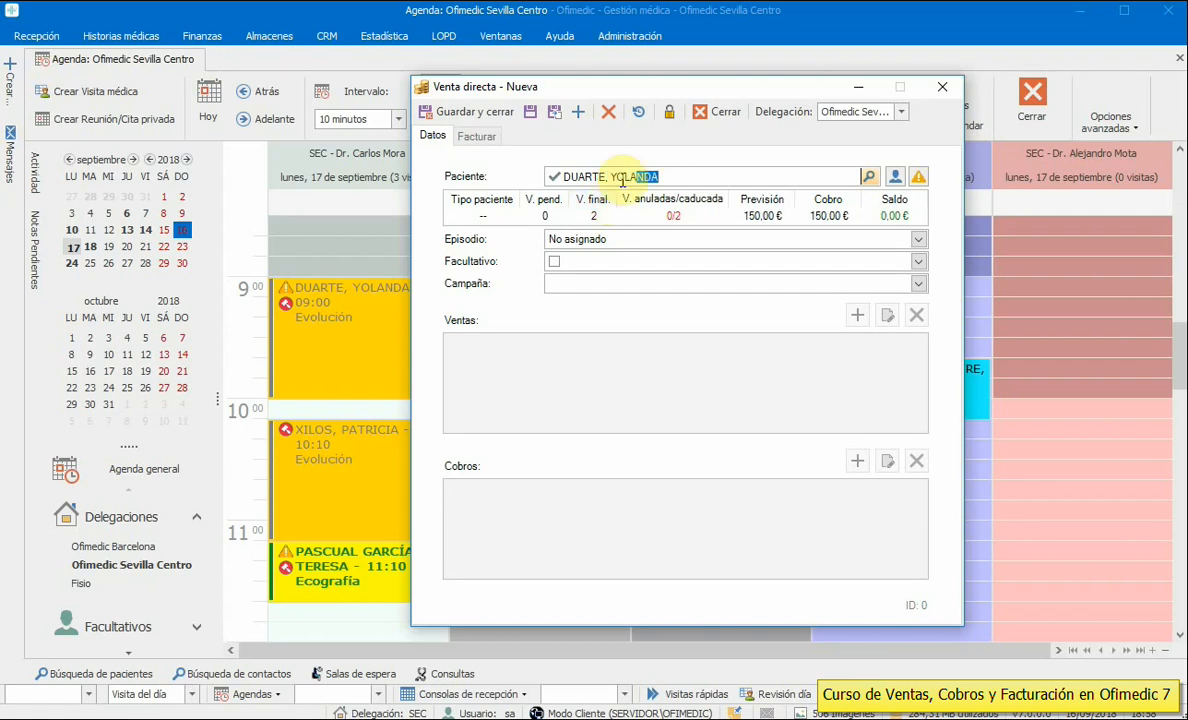
click(918, 266)
click(607, 302)
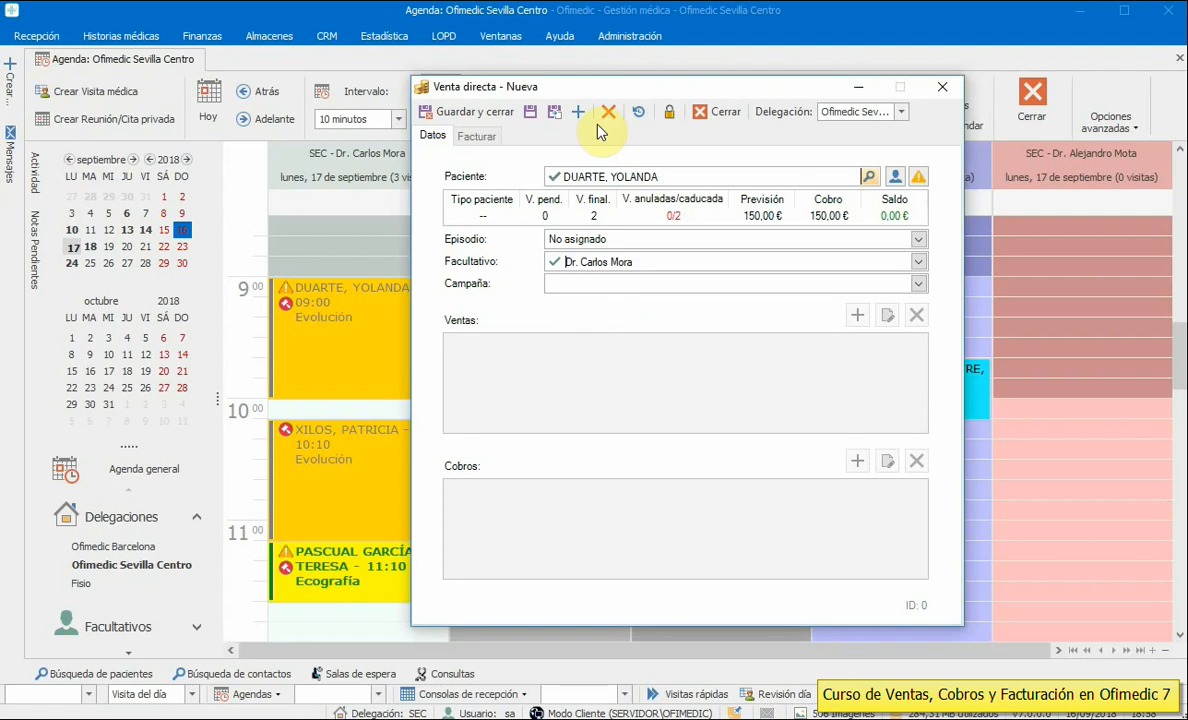
click(530, 111)
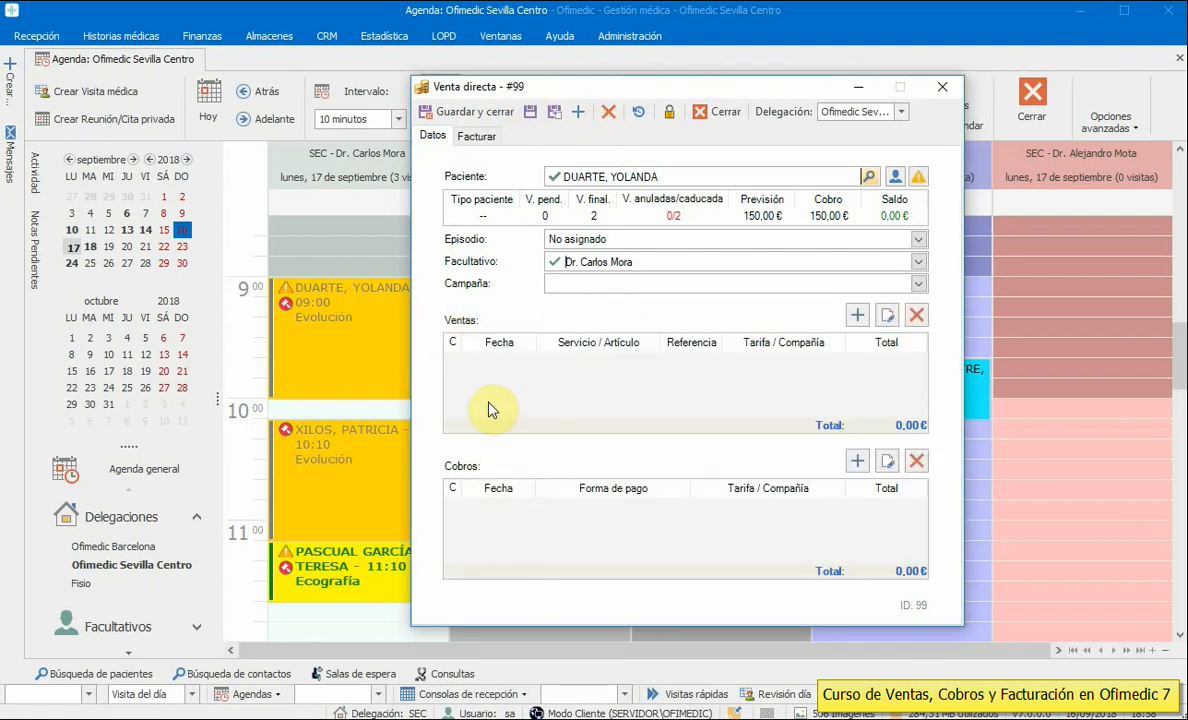
- Add a 35,00 € Consulta tipo charge to sale #99, paid by Talón
click(857, 315)
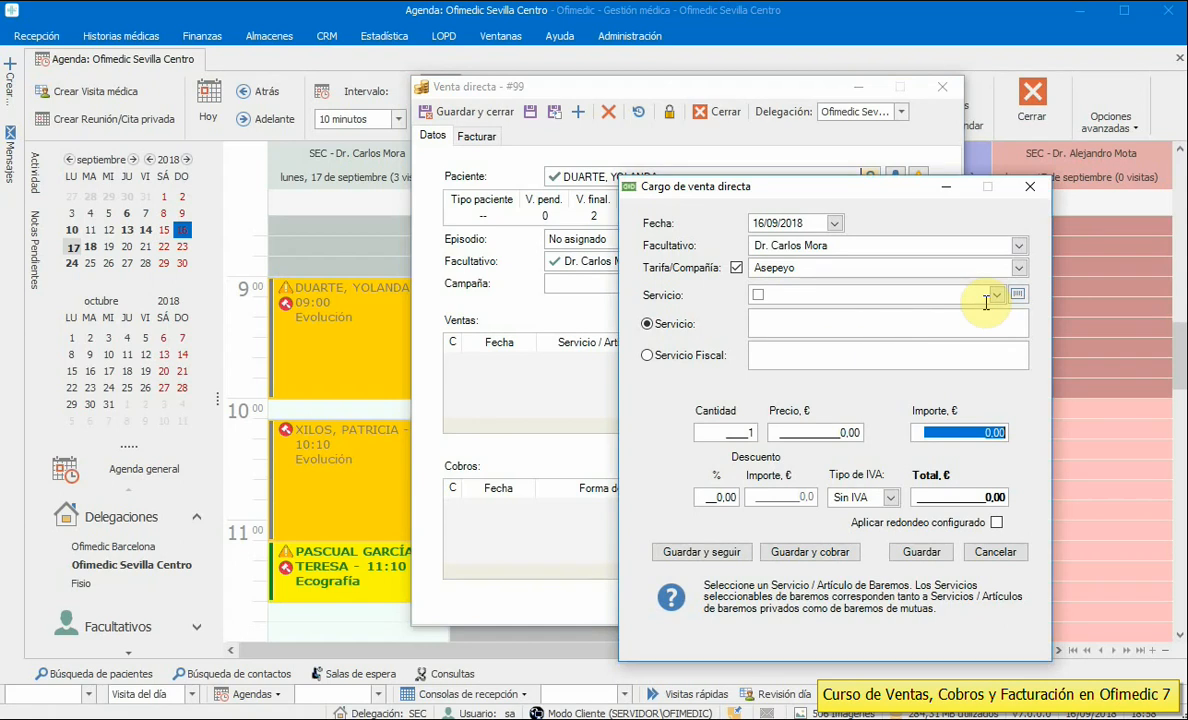
click(736, 267)
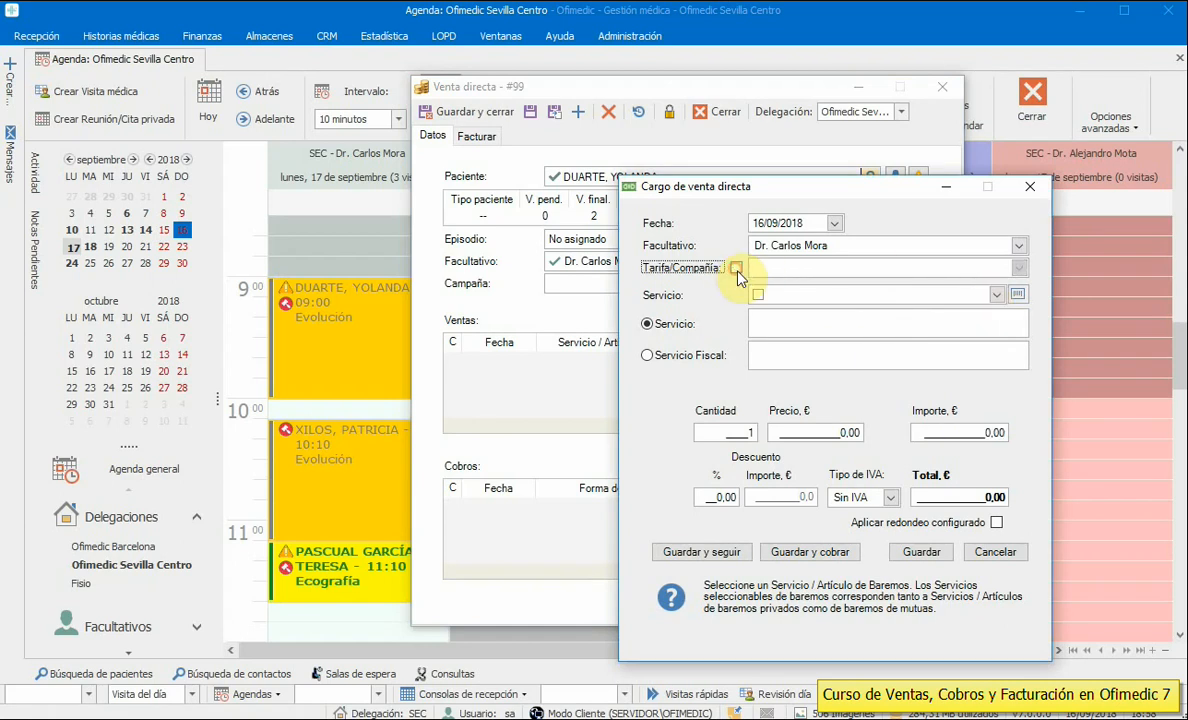
click(994, 294)
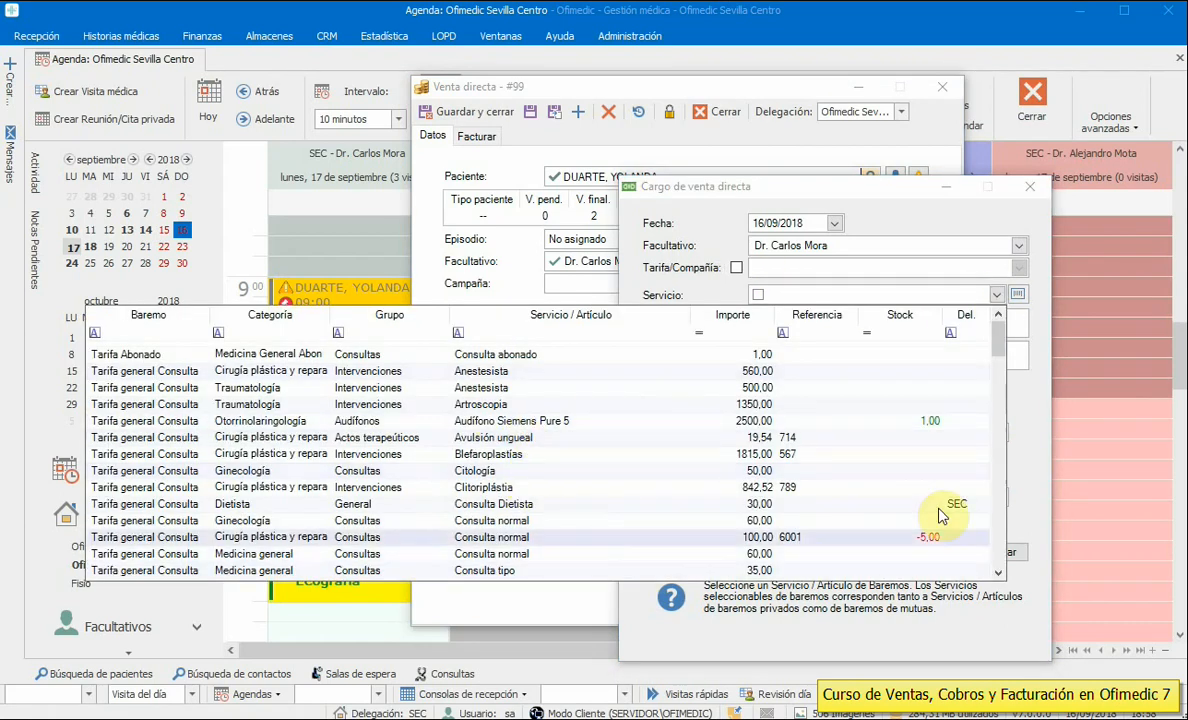
click(699, 570)
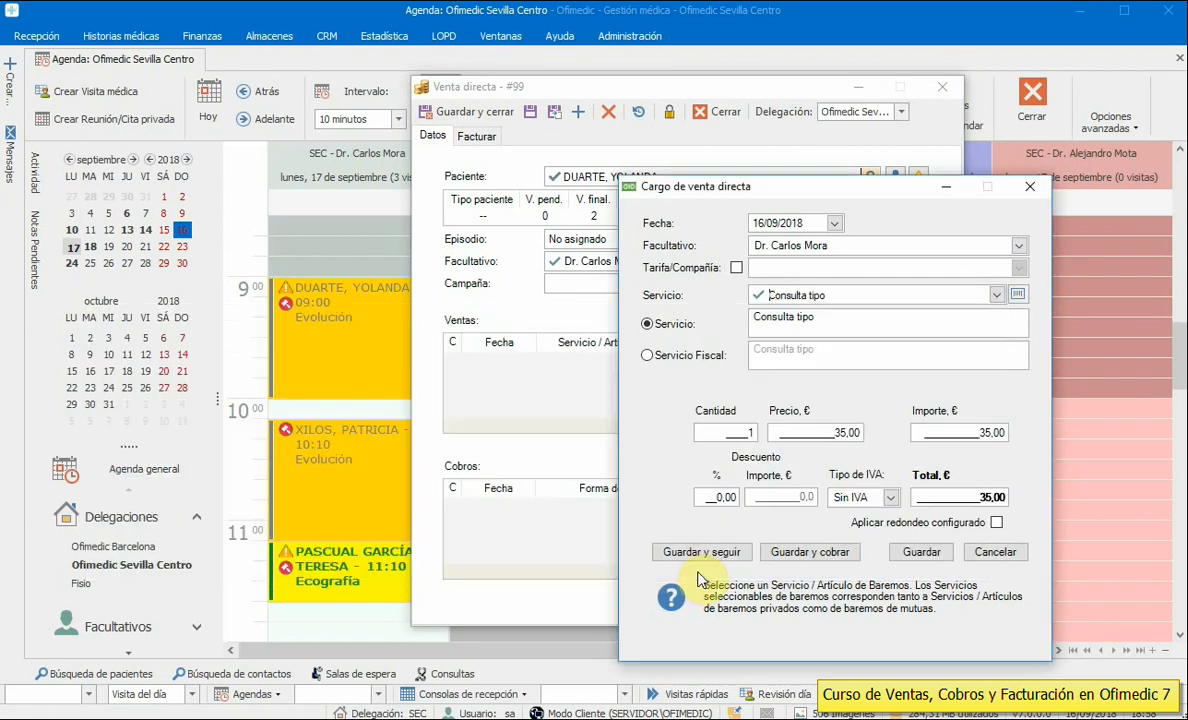
click(788, 552)
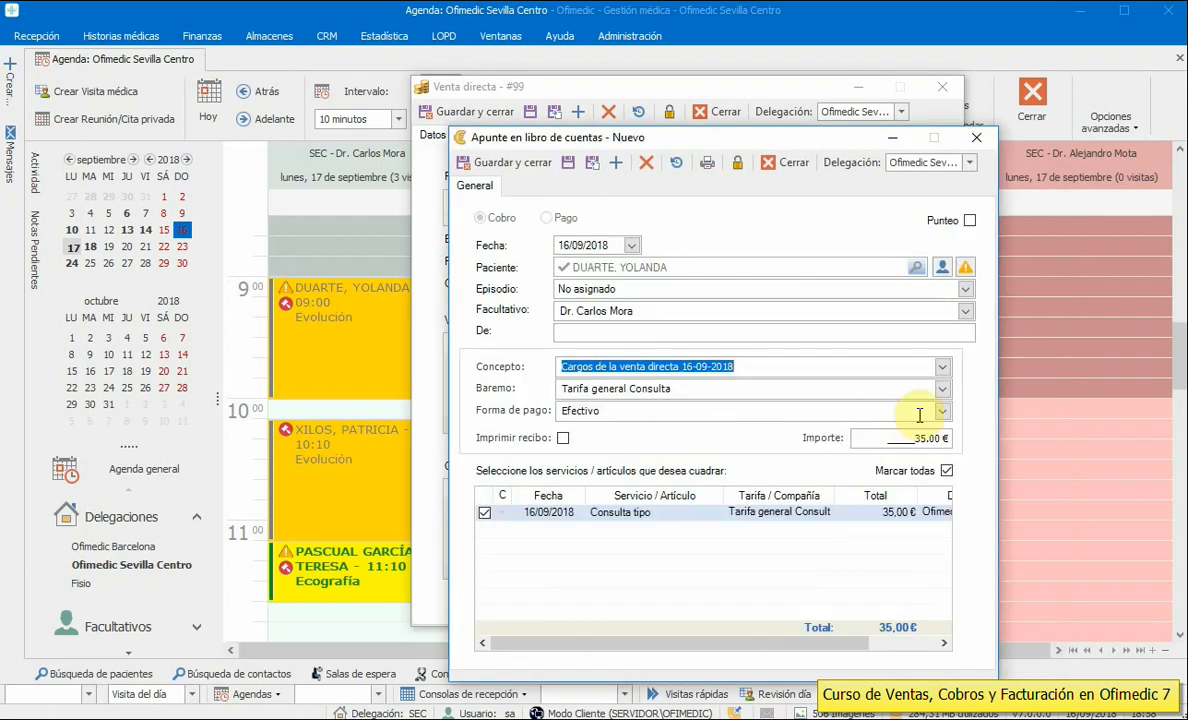
click(941, 410)
click(825, 534)
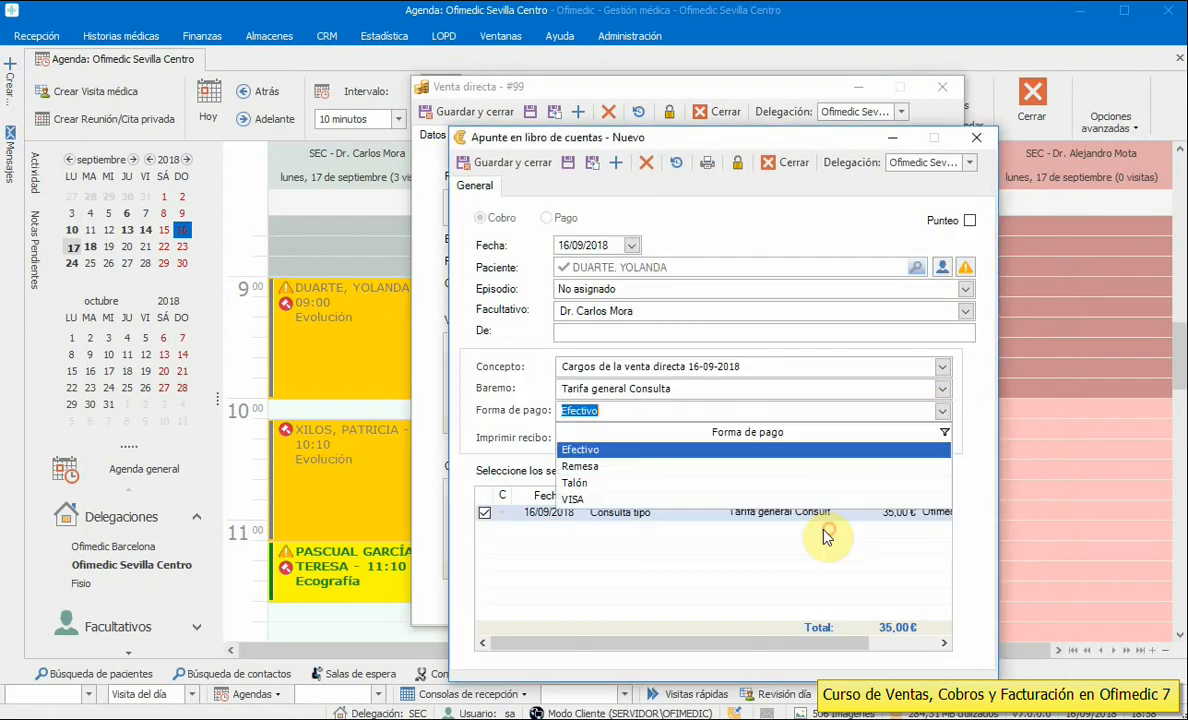
click(586, 485)
click(487, 162)
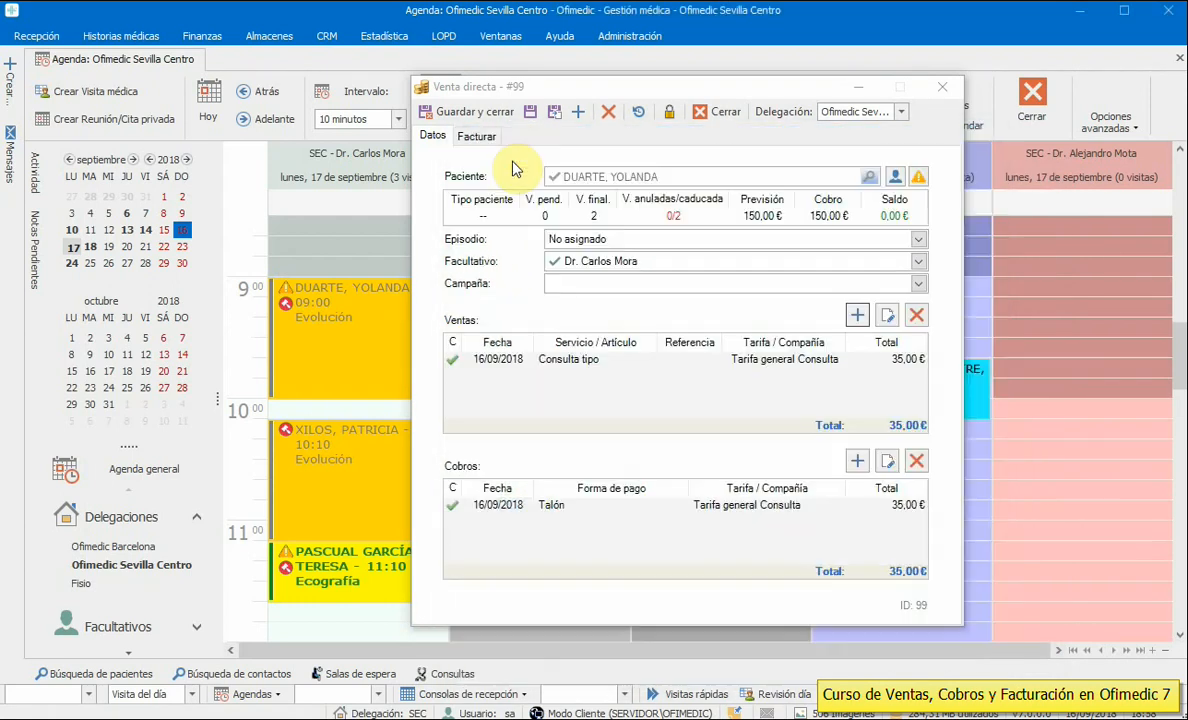
- Invoice the sale as S 83 and close it
click(476, 136)
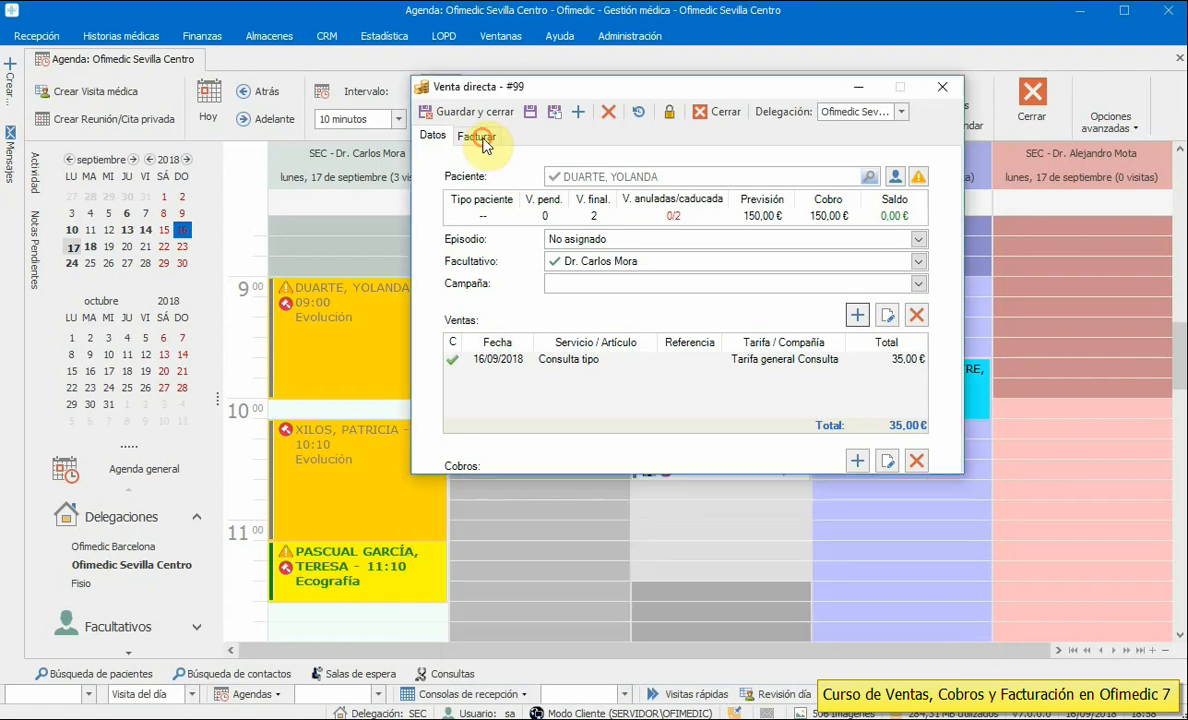
click(858, 316)
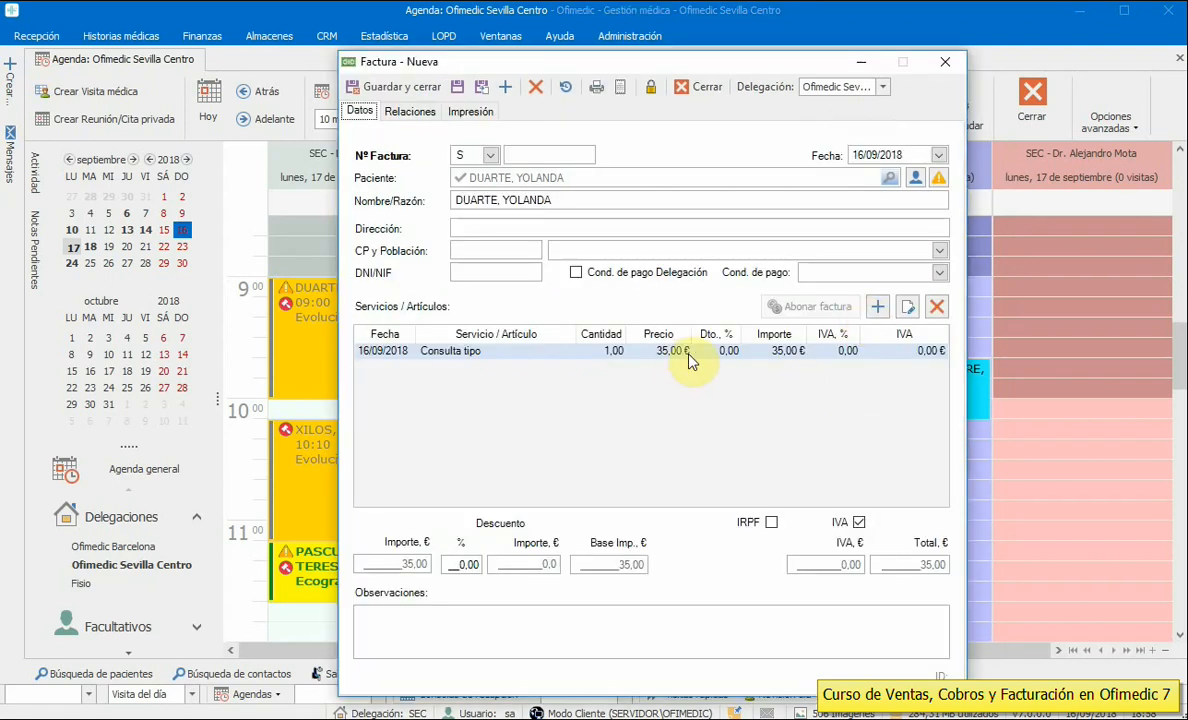
click(418, 90)
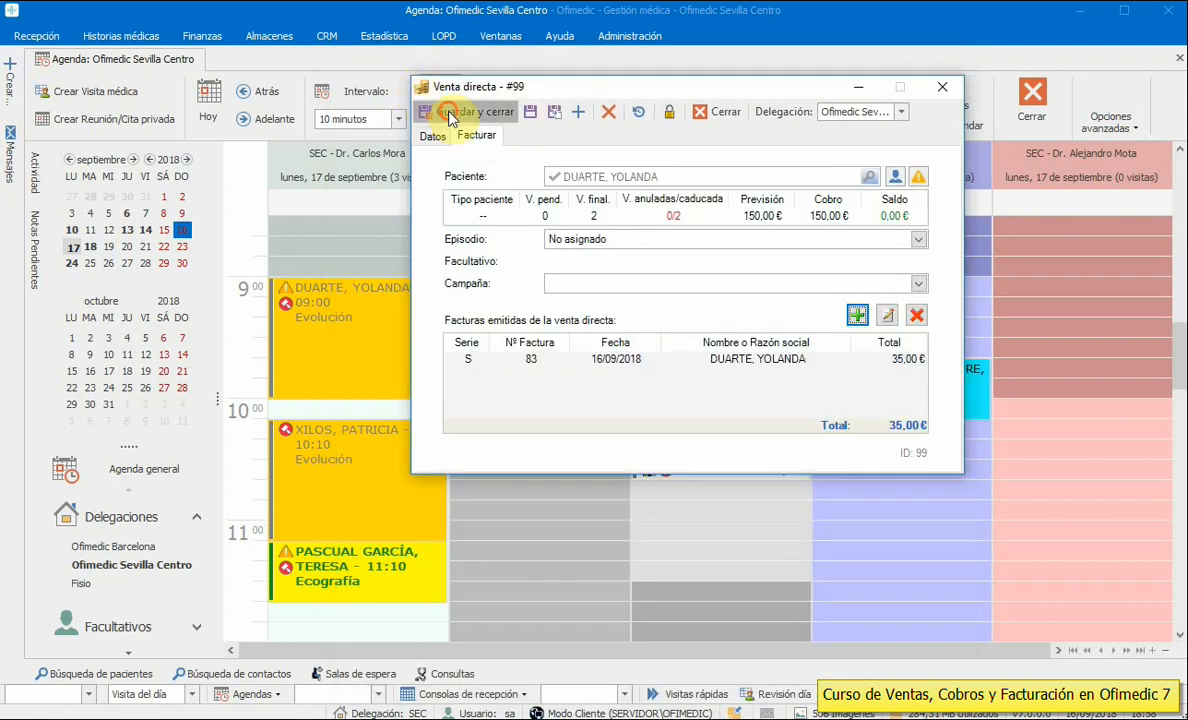
click(451, 112)
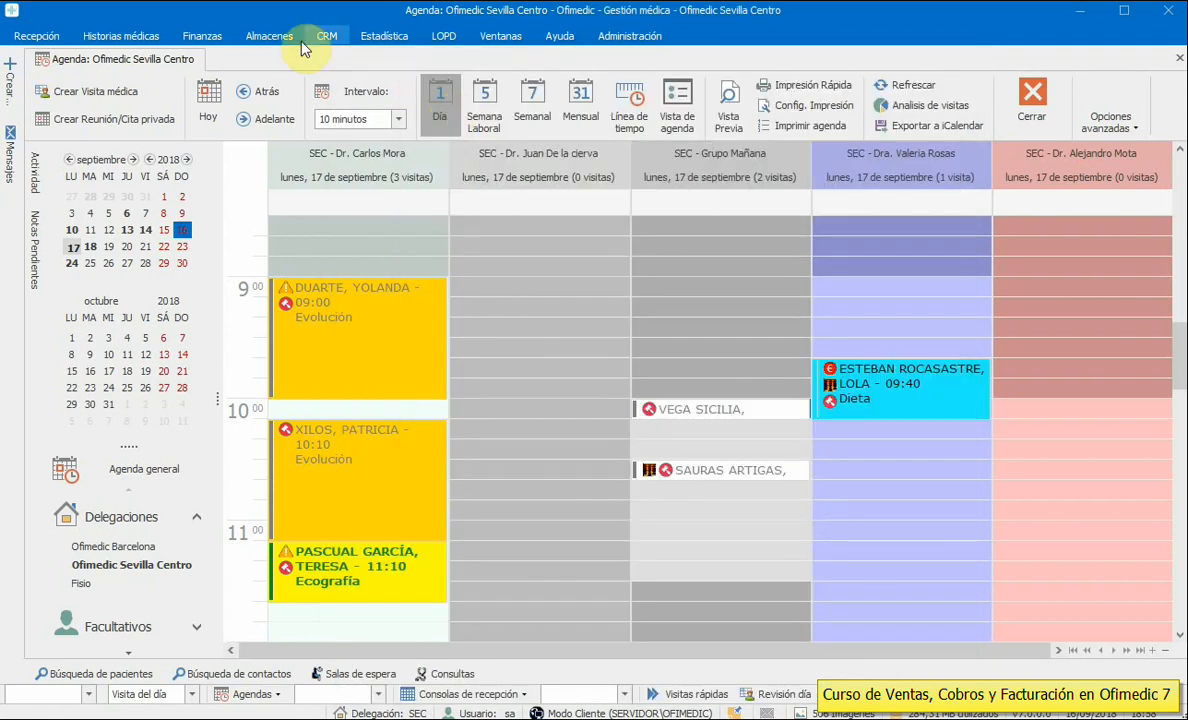
click(202, 36)
click(35, 92)
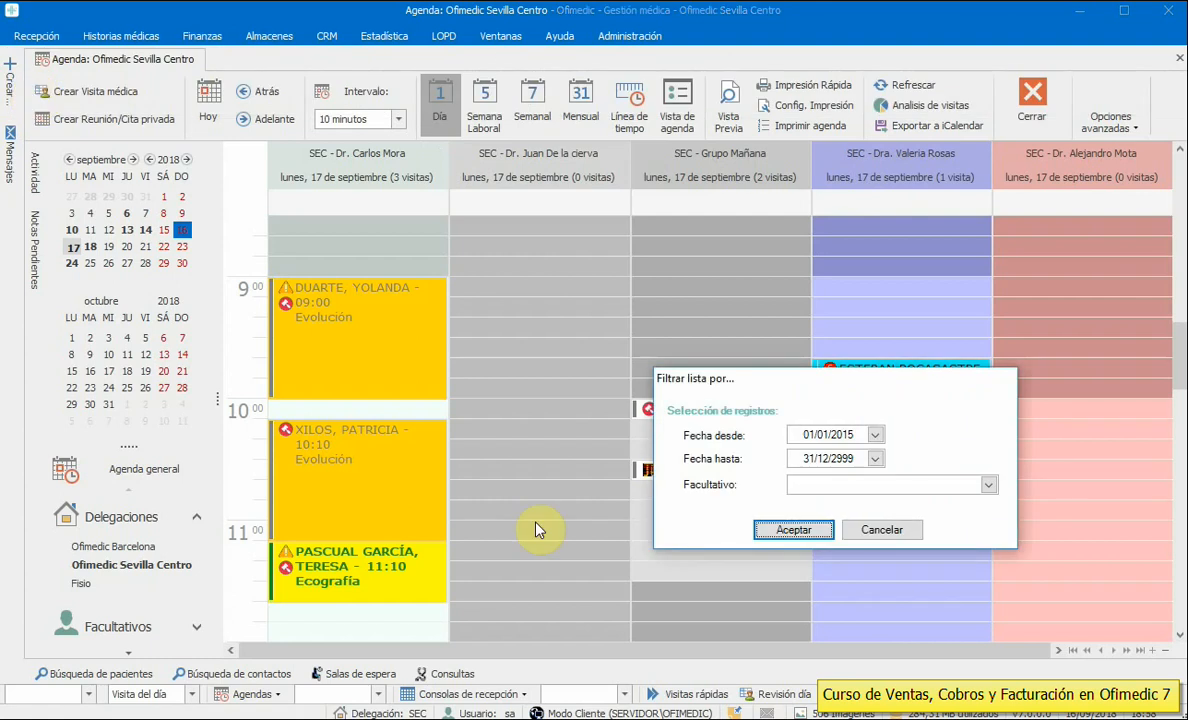
click(787, 530)
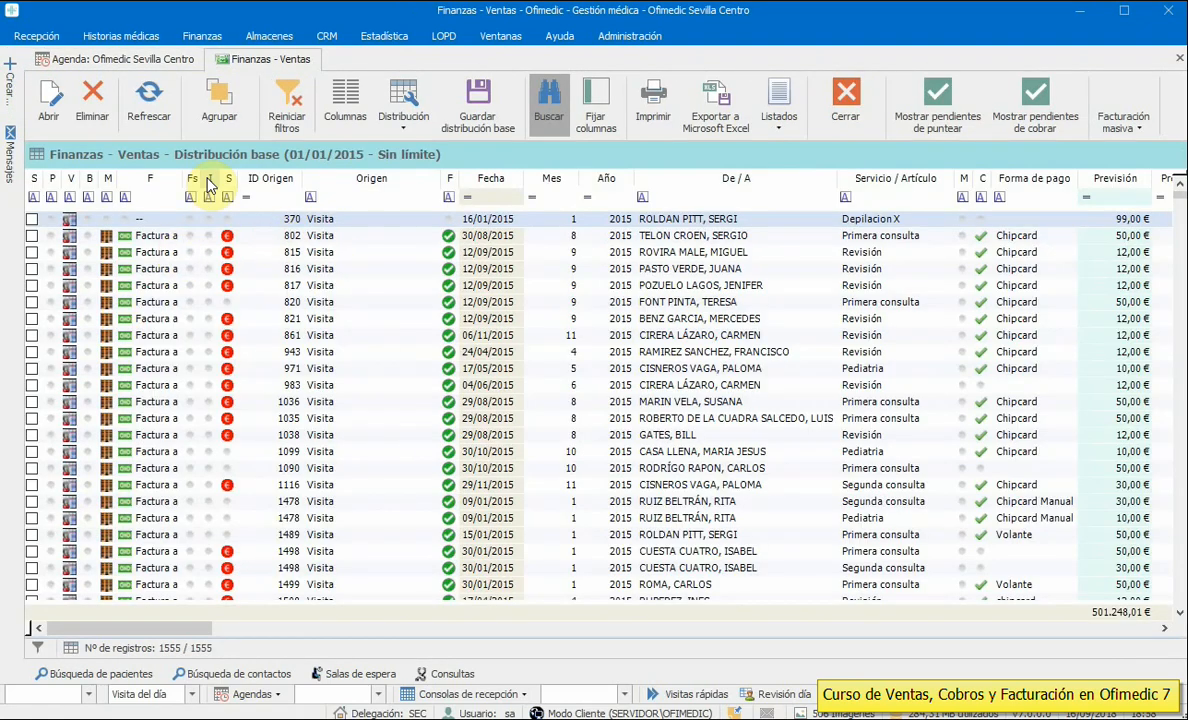
click(476, 182)
click(476, 181)
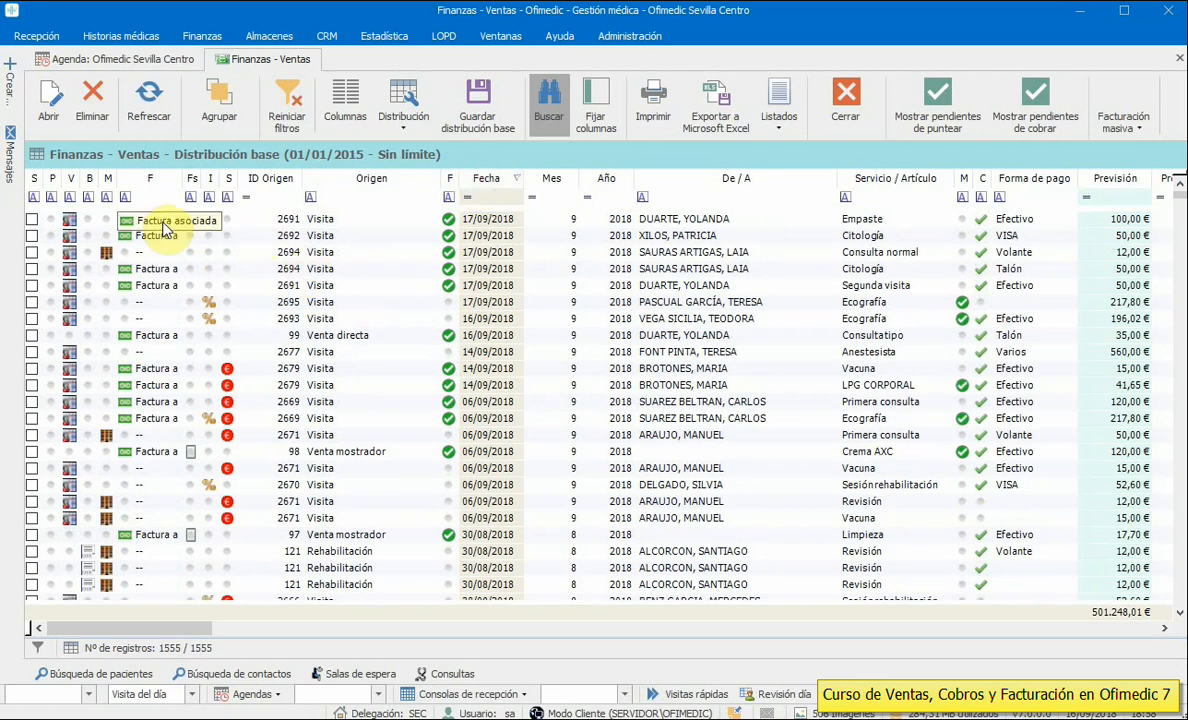
click(605, 224)
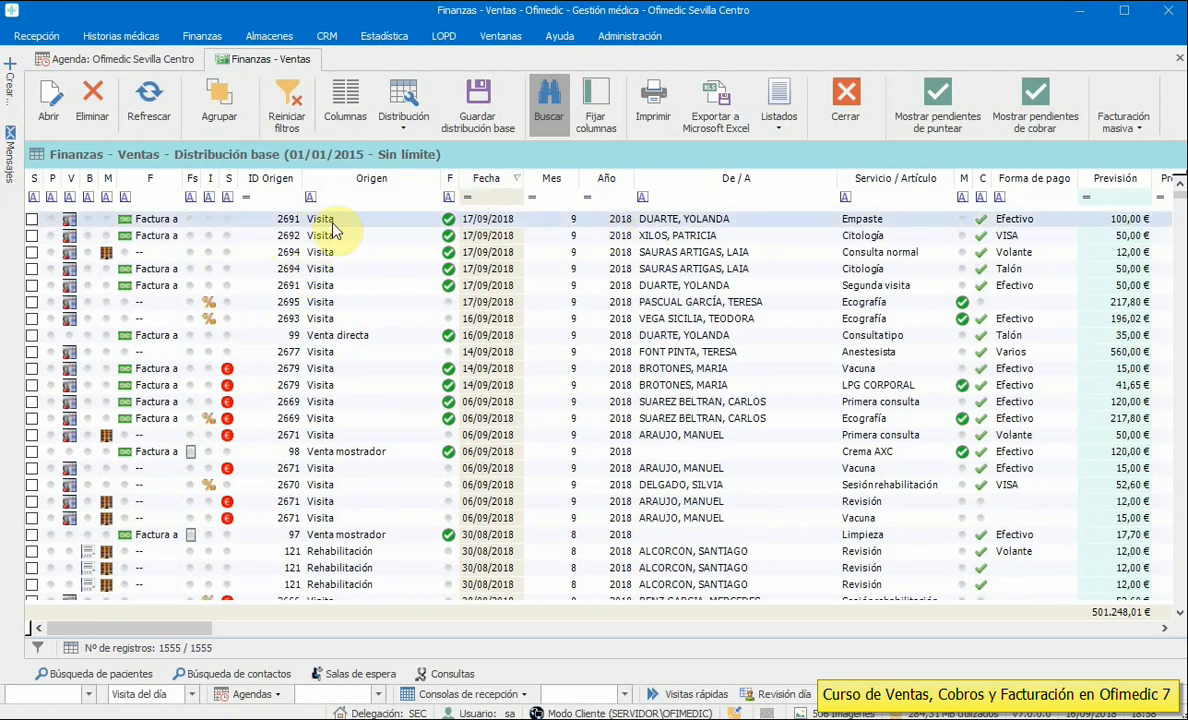
click(341, 340)
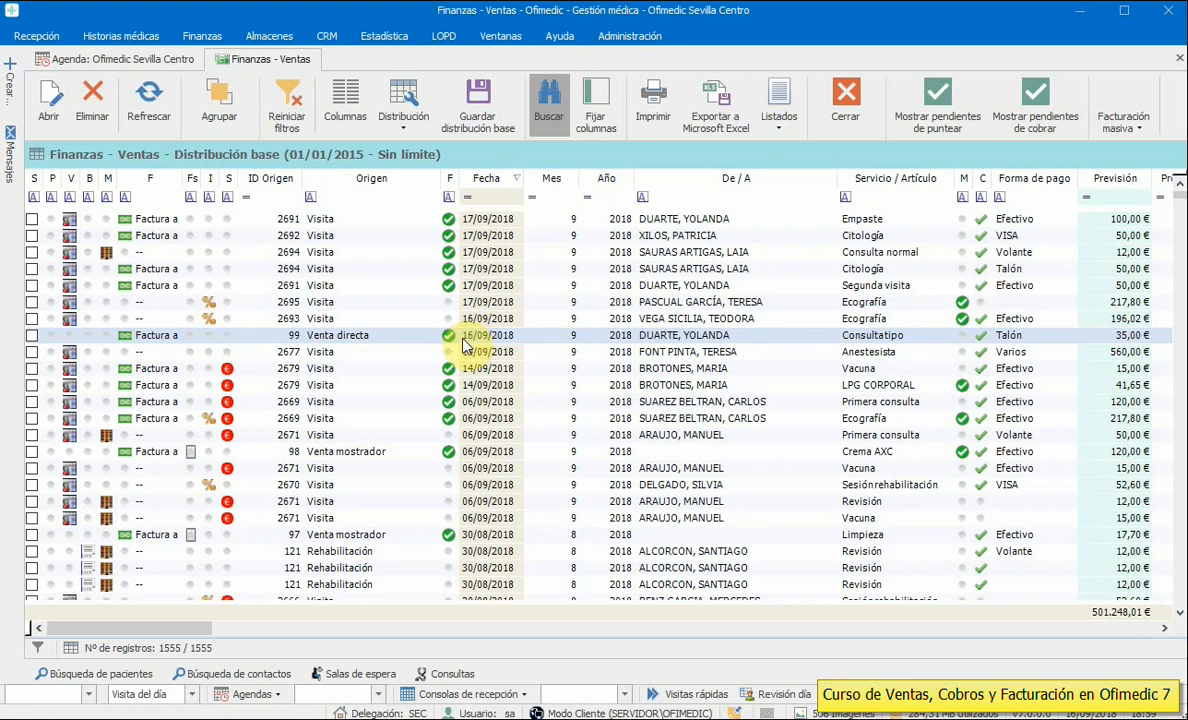
click(336, 318)
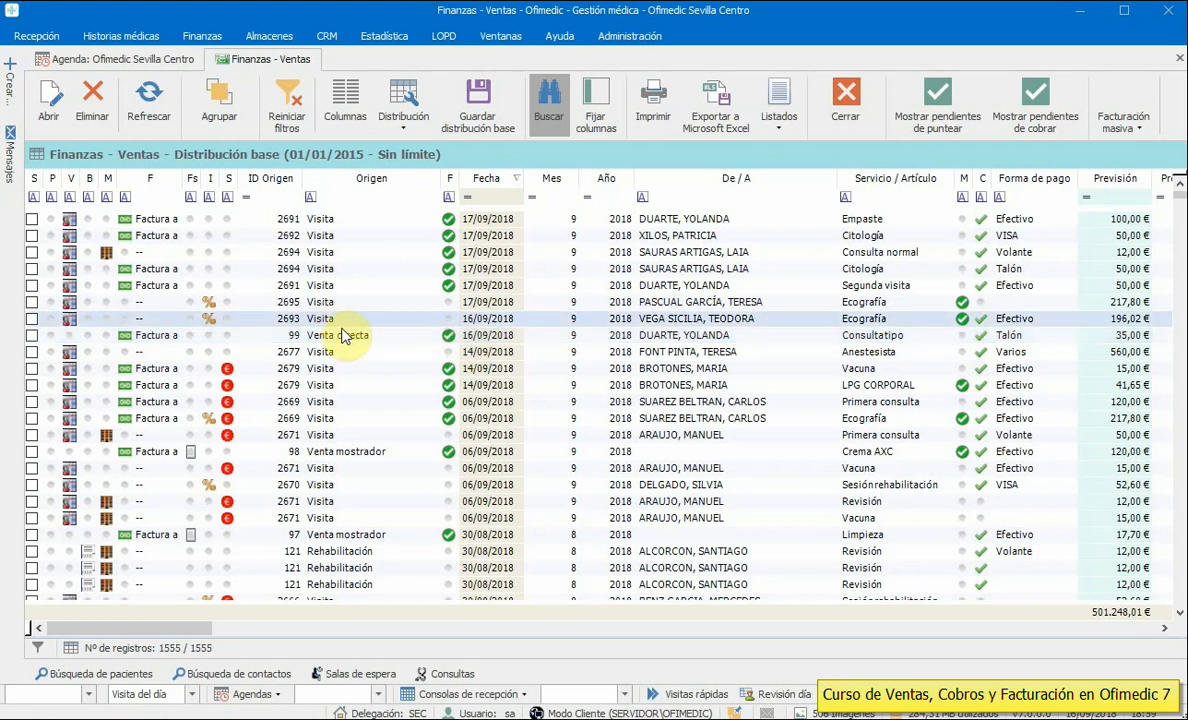
click(341, 335)
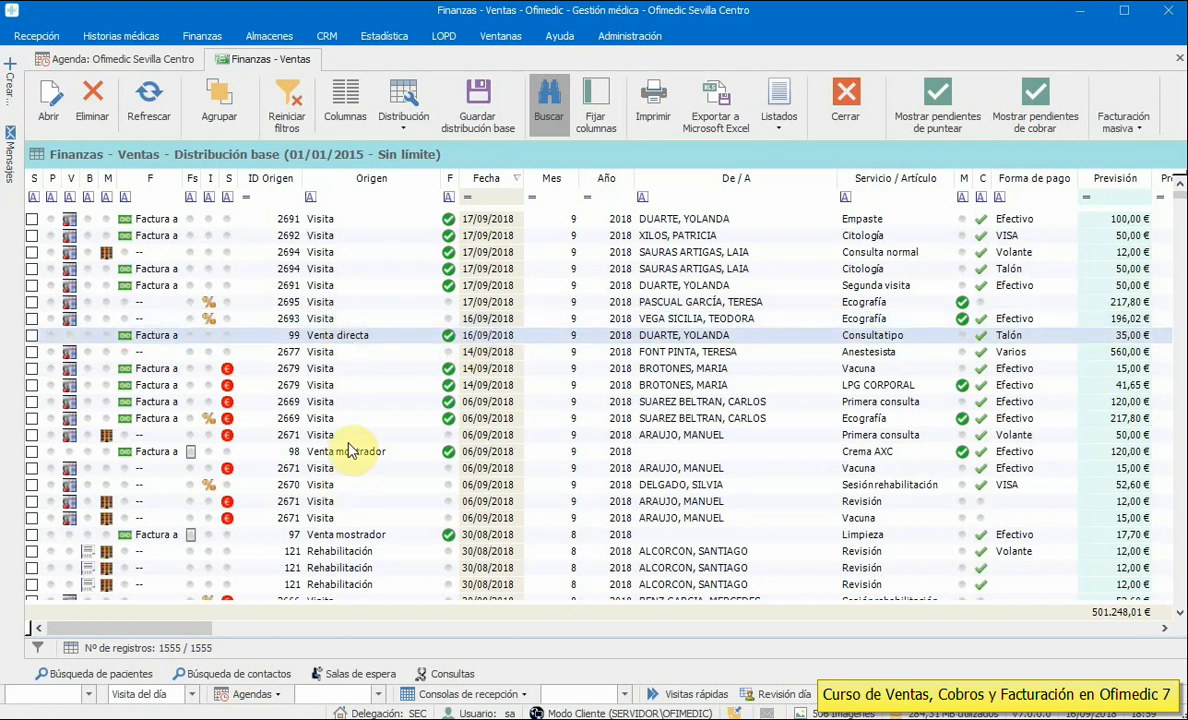
click(843, 113)
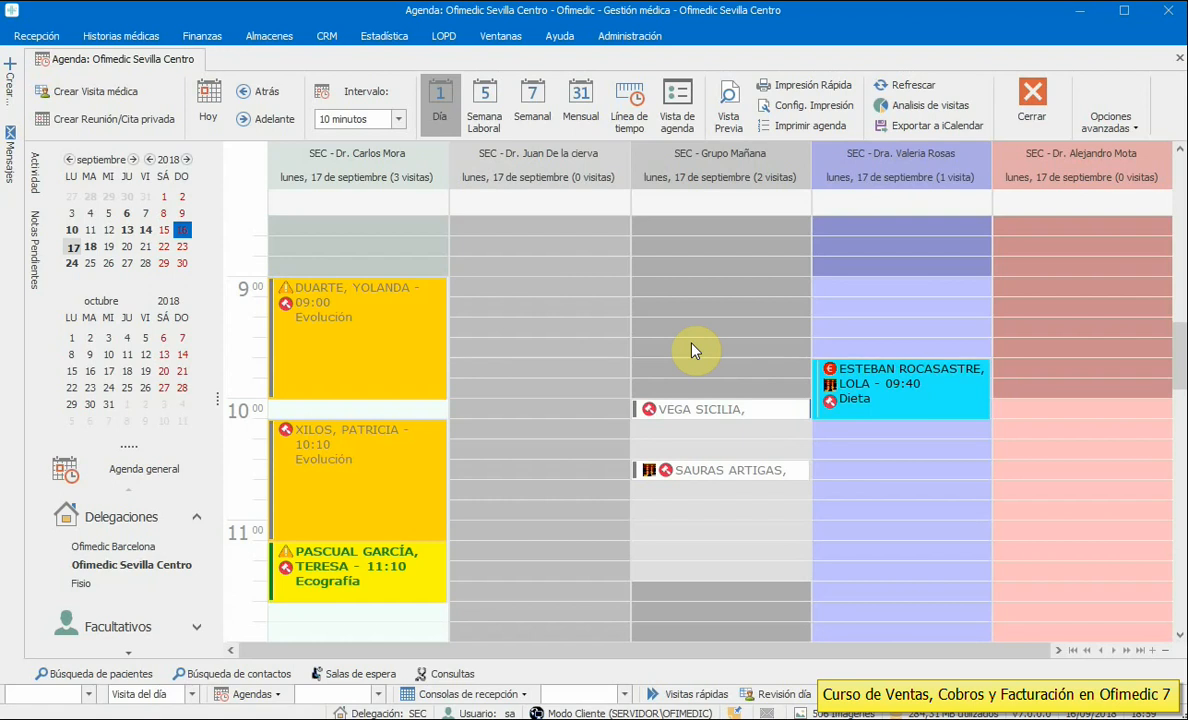
- Open the Tratamiento X budget type from the Tipos de presupuestos list
click(646, 36)
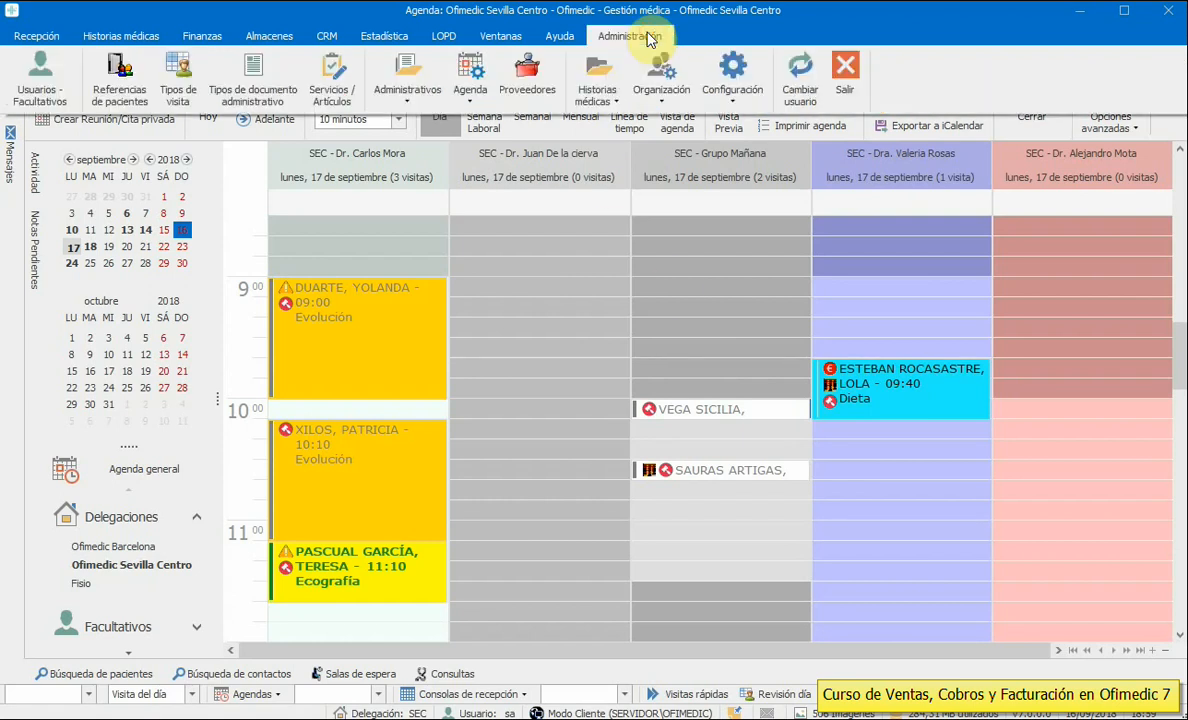
click(393, 104)
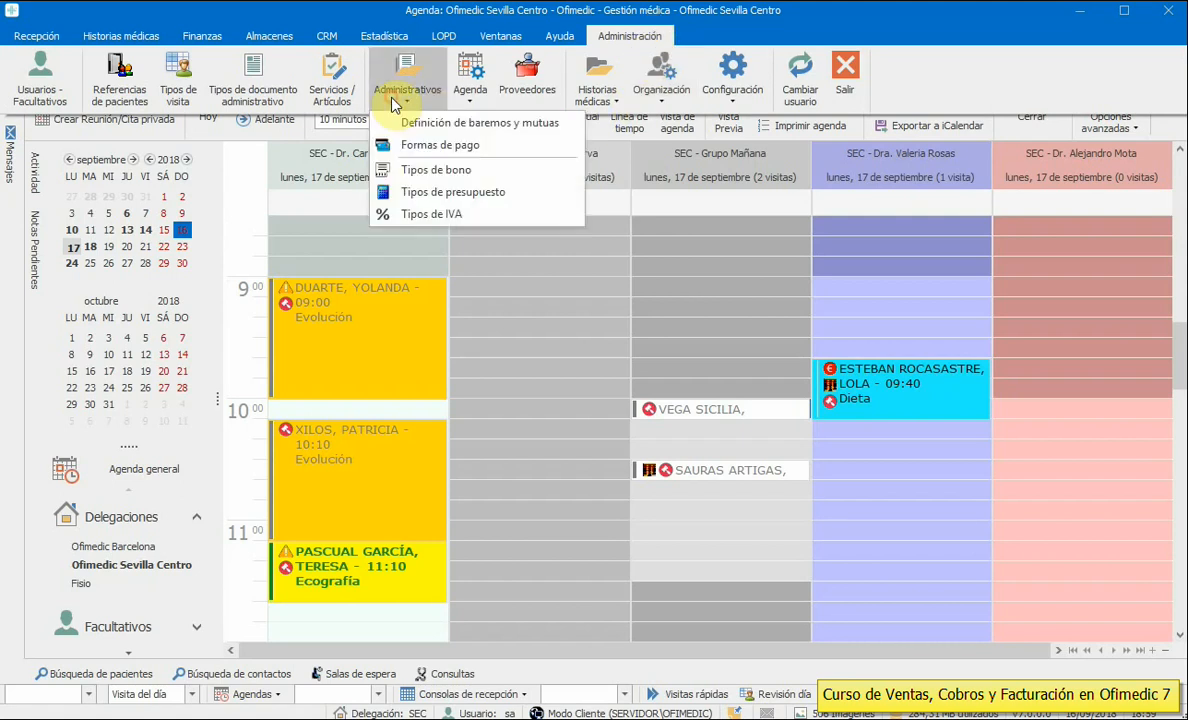
click(471, 192)
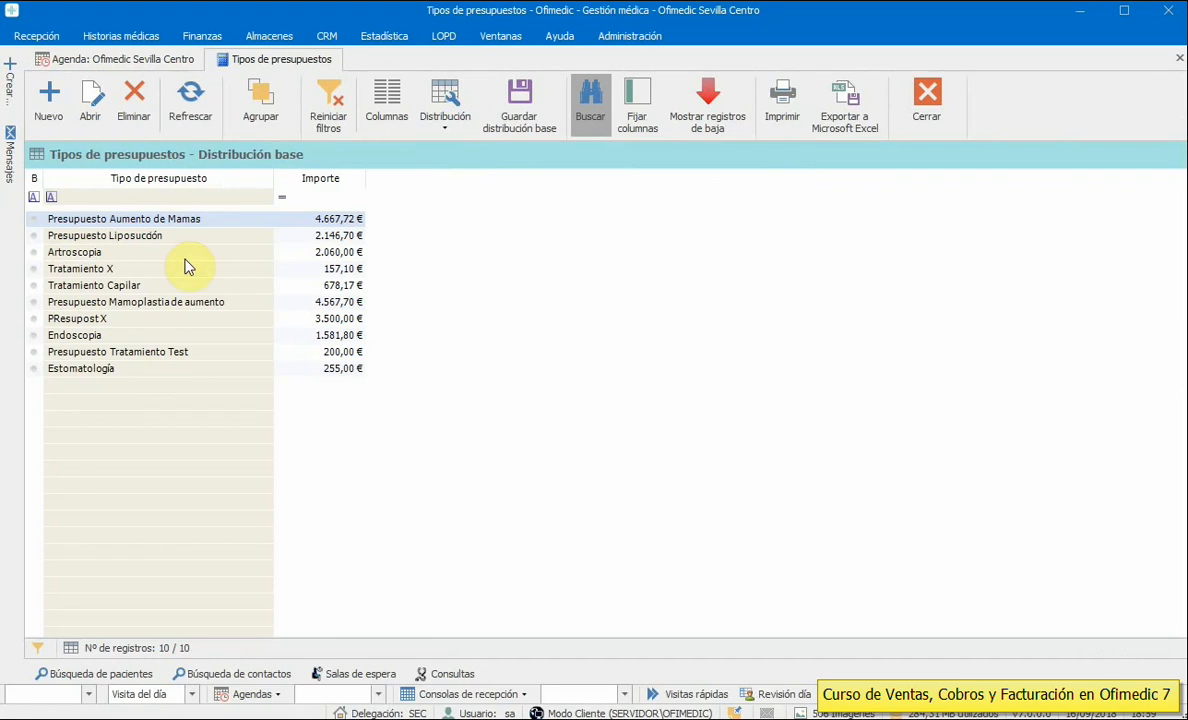
click(109, 251)
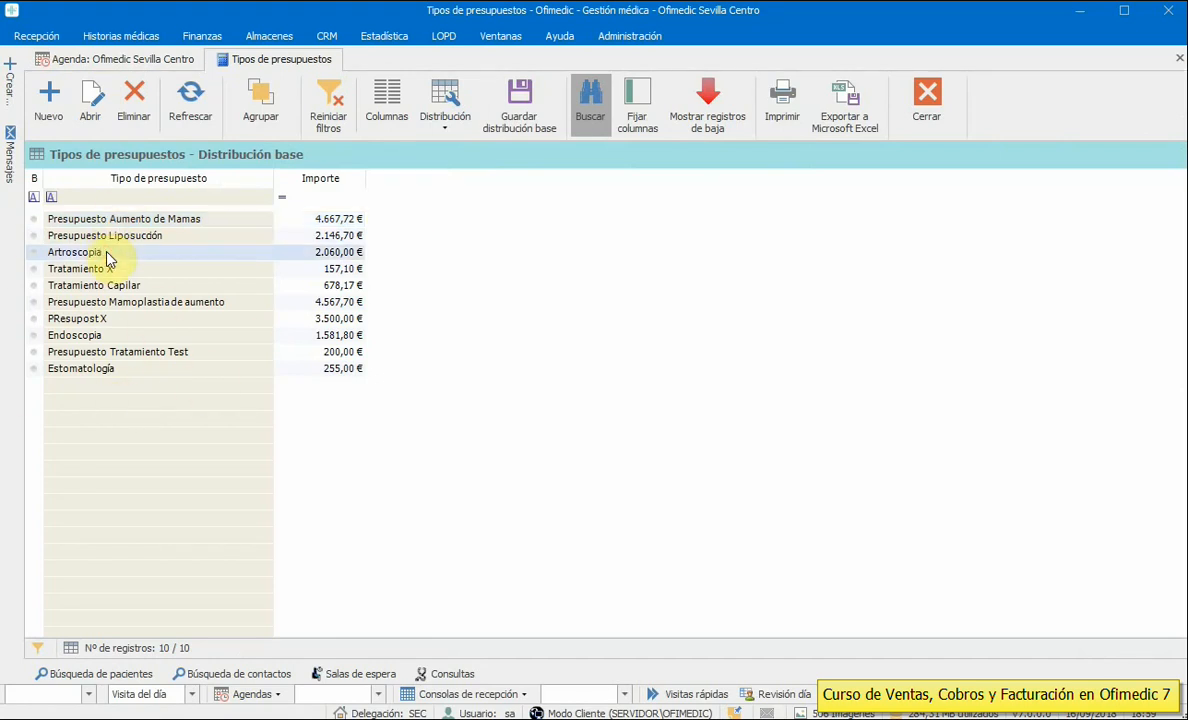
click(110, 269)
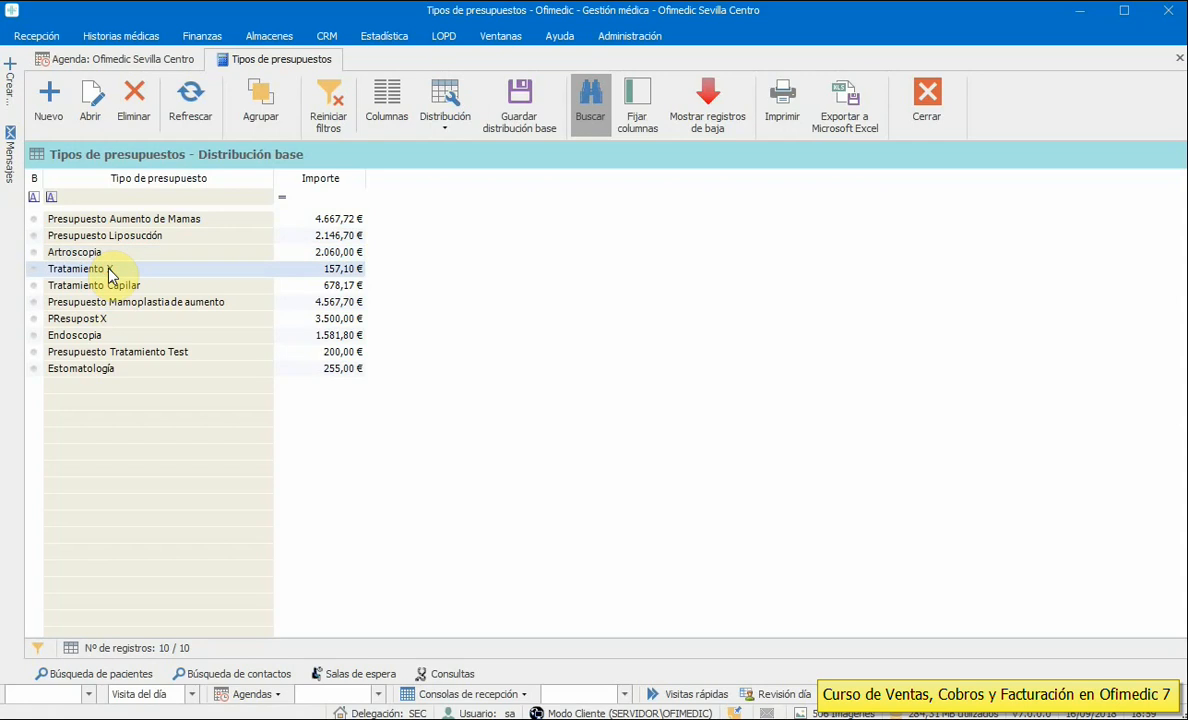
double_click(110, 270)
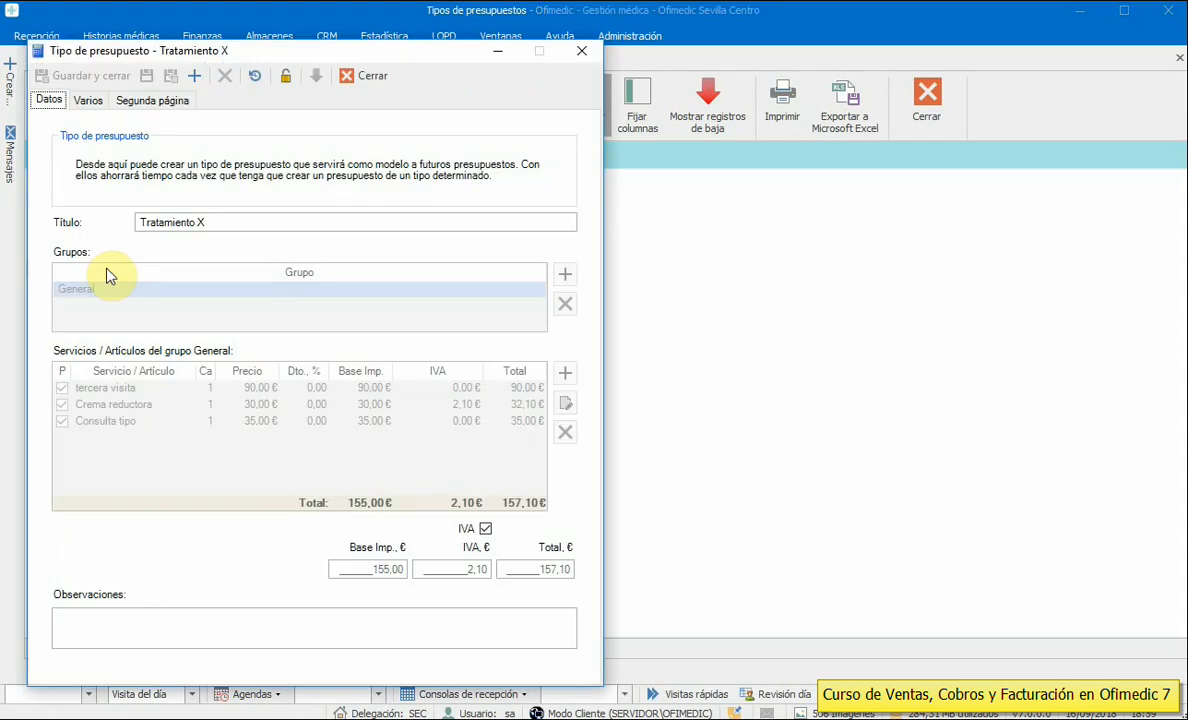
drag(212, 58, 680, 61)
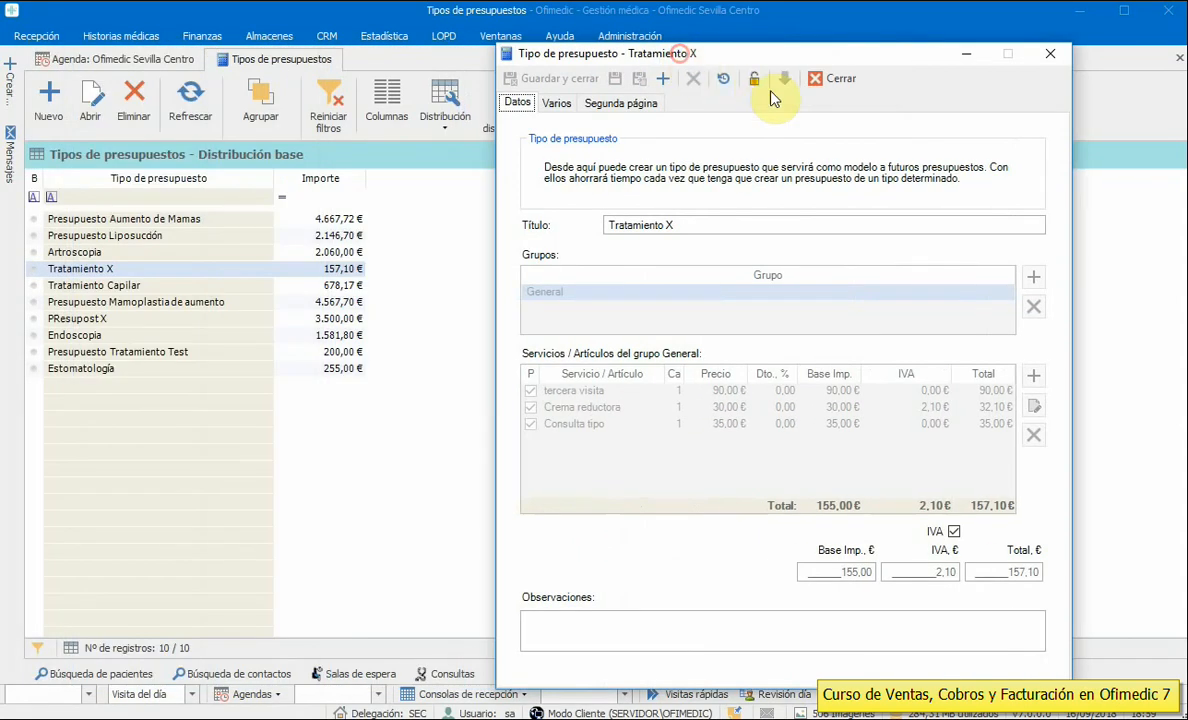
- Unlock Tratamiento X for editing and review its tercera visita, Crema reductora and Consulta tipo lines
click(754, 78)
click(862, 529)
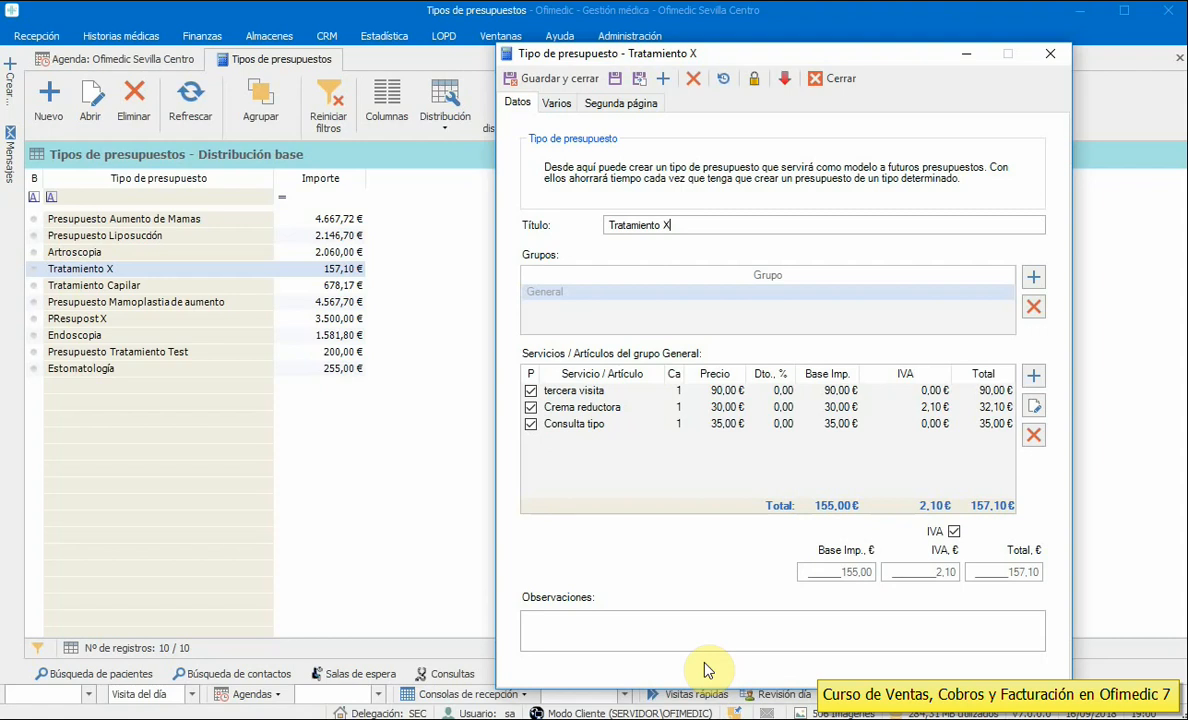
drag(822, 58, 784, 42)
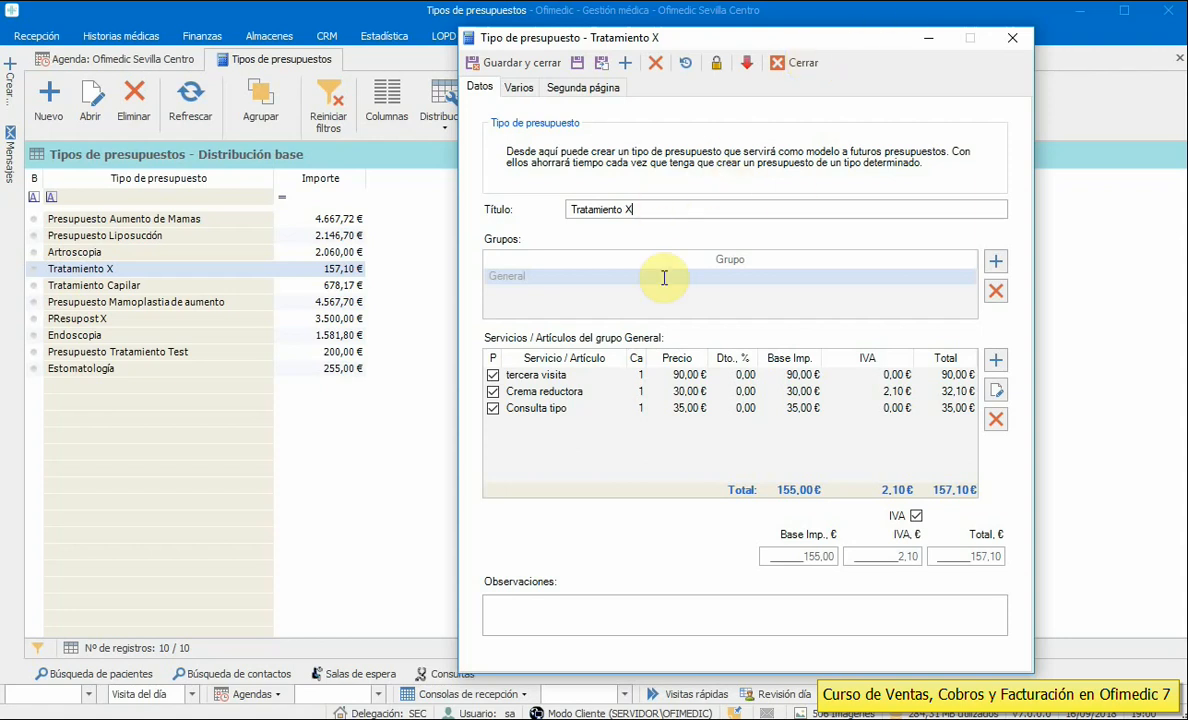
click(561, 377)
click(557, 408)
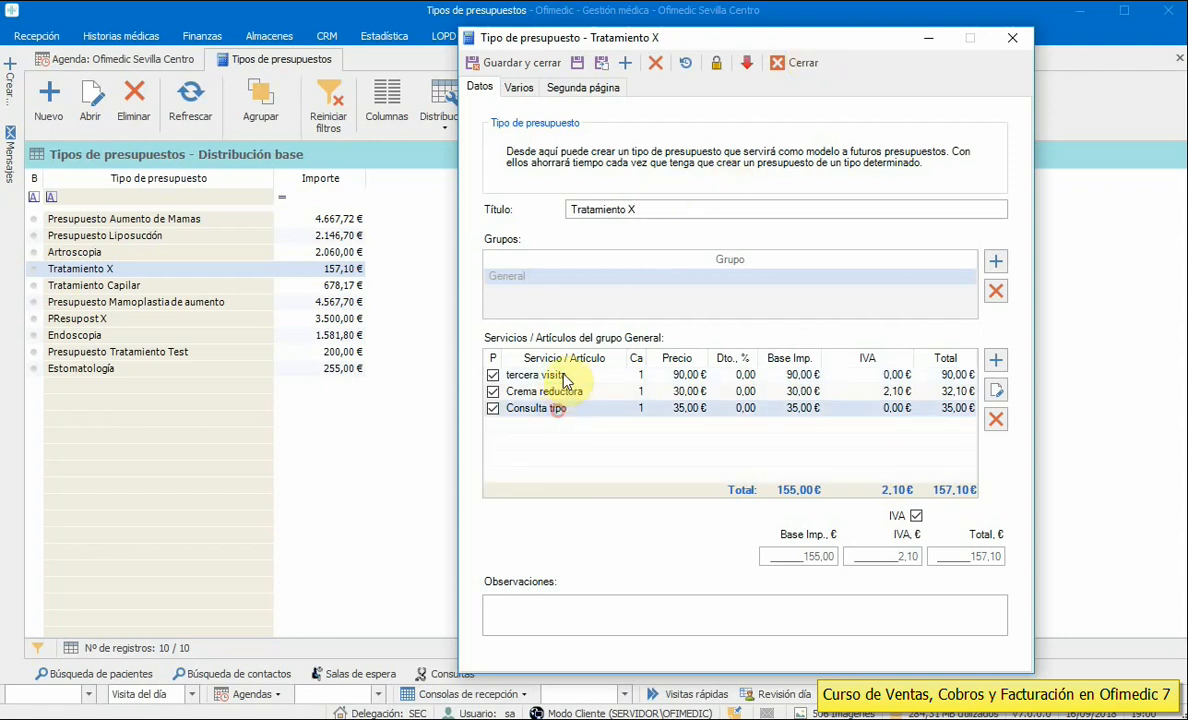
click(565, 378)
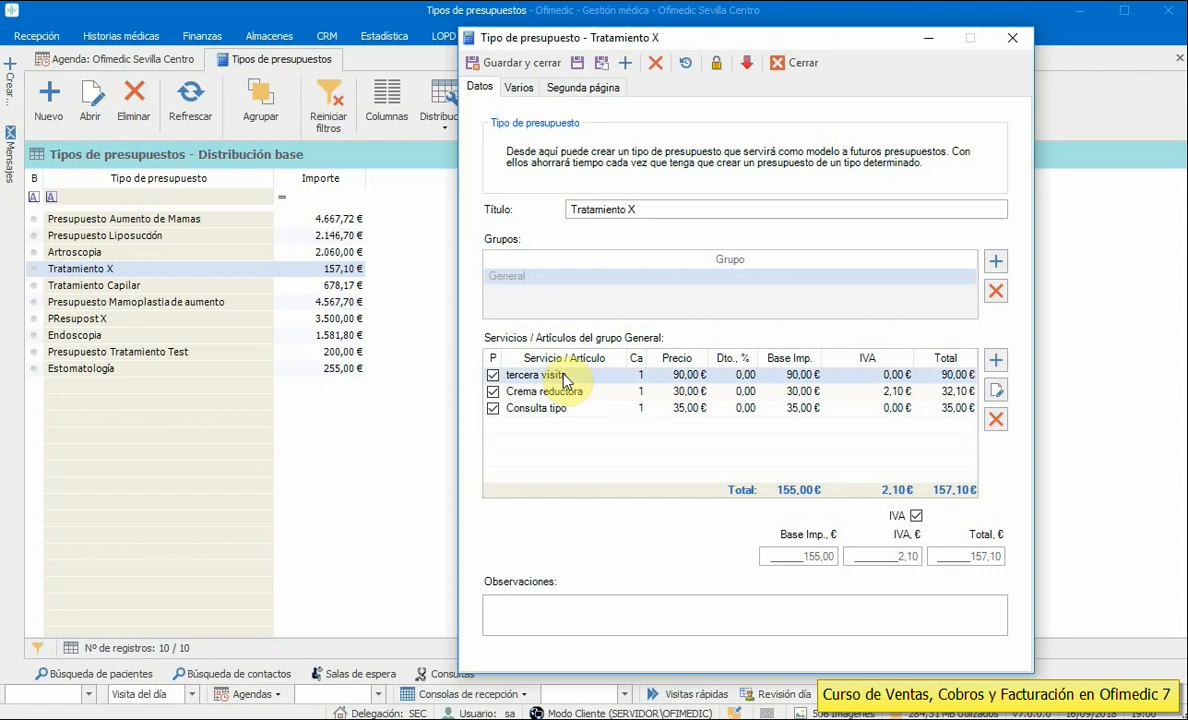
click(578, 393)
click(581, 409)
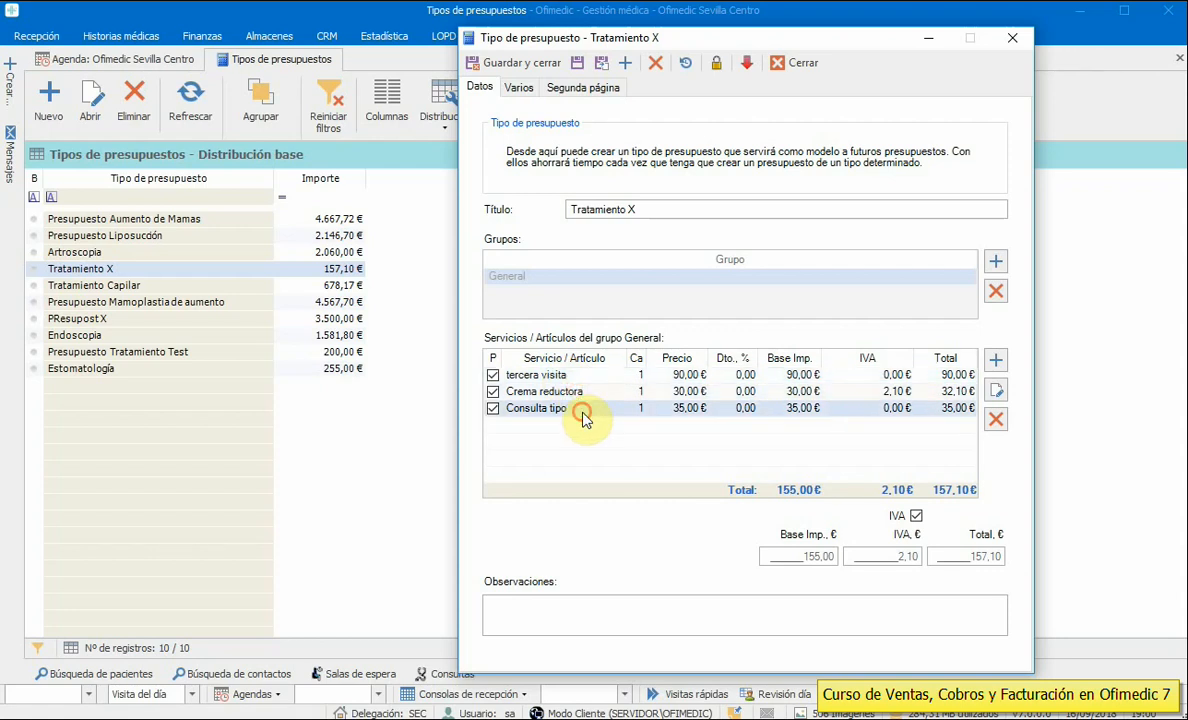
- Add a Mesoterapia service line to Tratamiento X
click(995, 360)
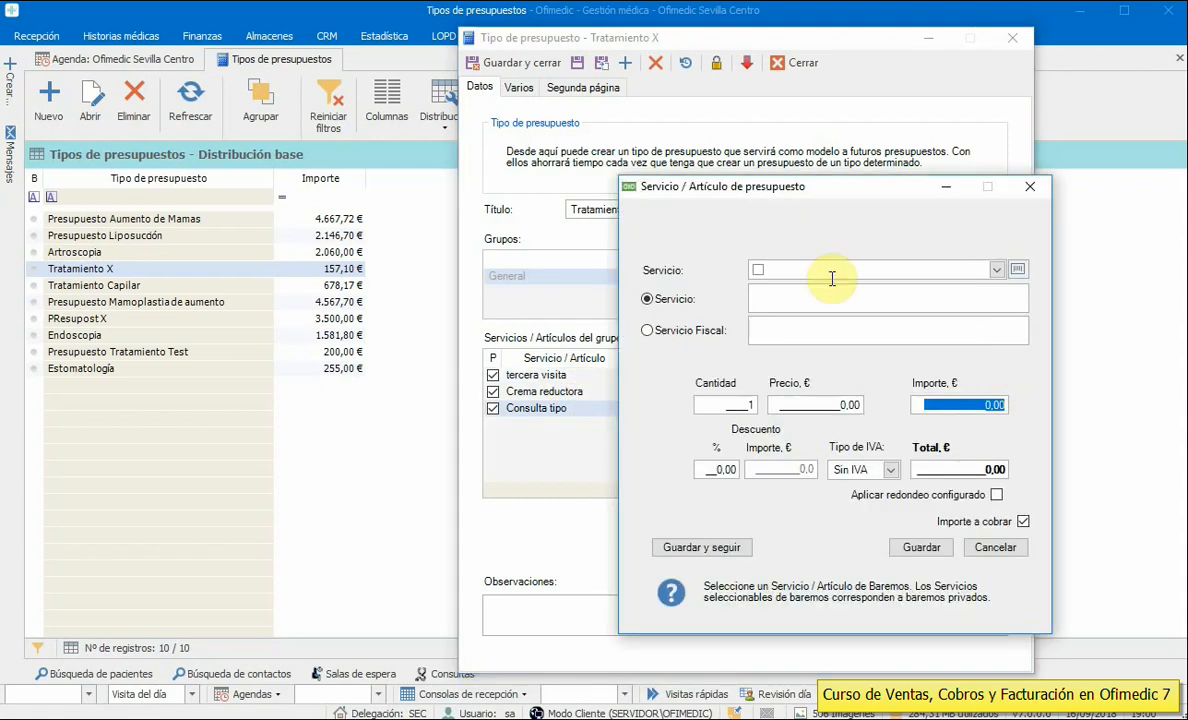
click(996, 269)
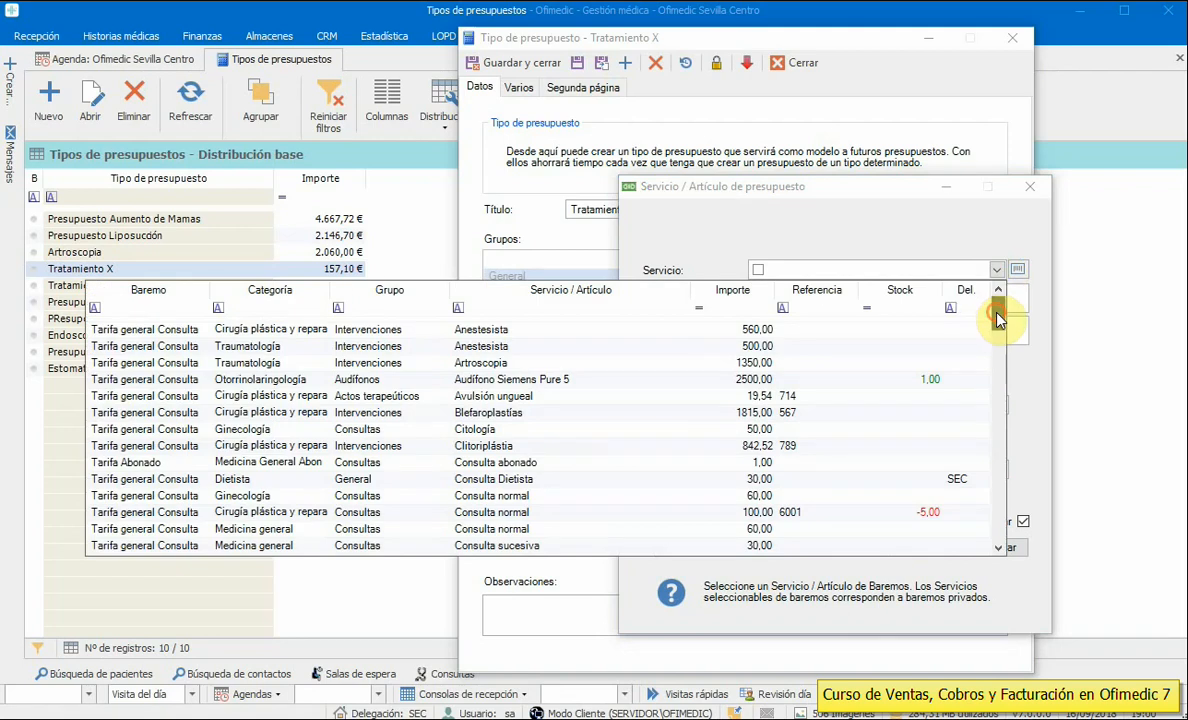
drag(997, 385, 1004, 469)
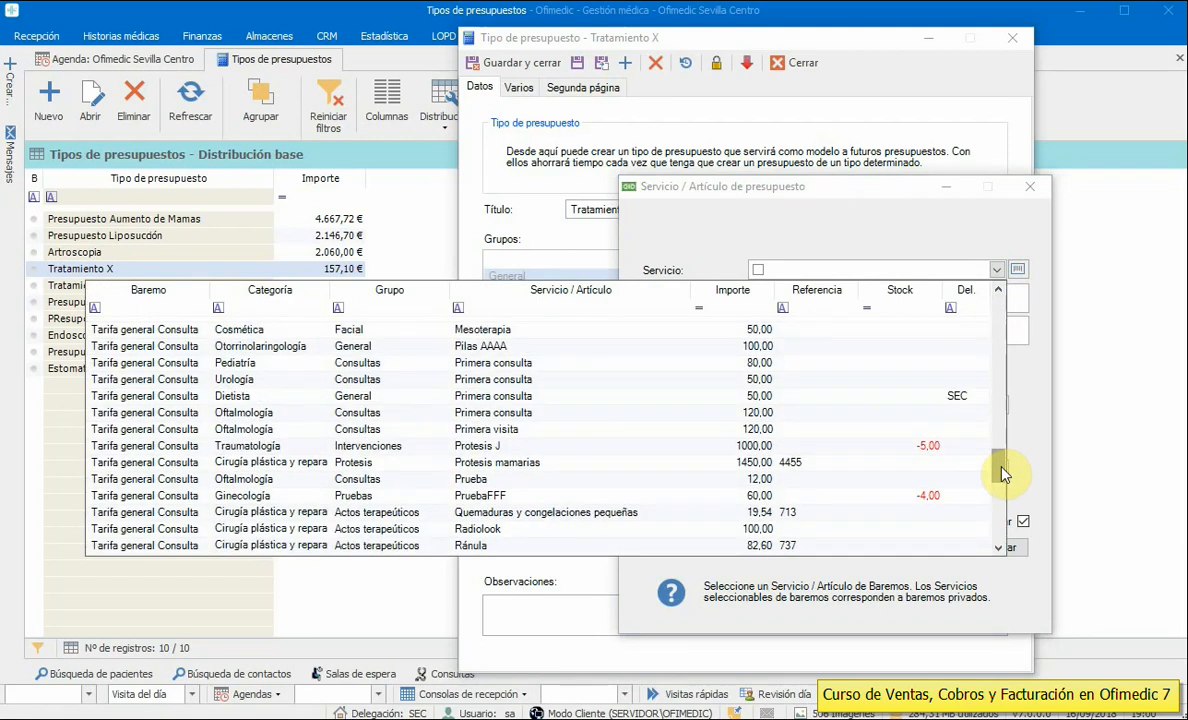
click(474, 330)
click(921, 547)
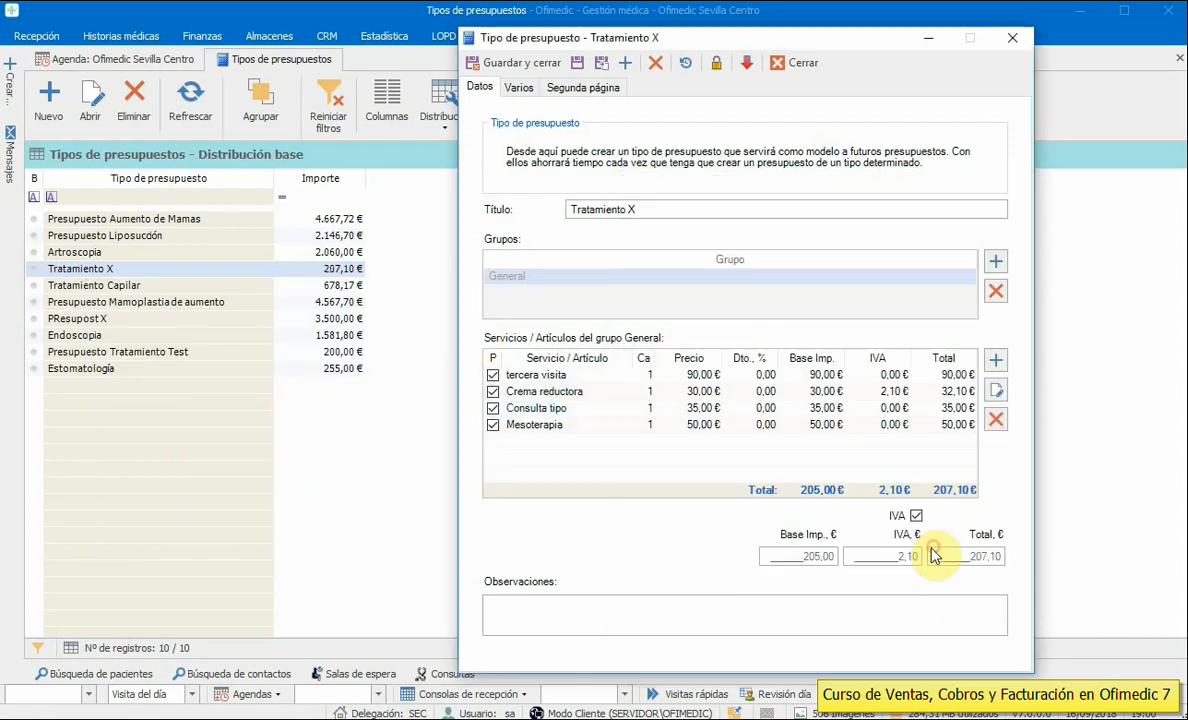
- Change the Mesoterapia price from 50,00 to 45 and accept the price-limit warning
double_click(797, 428)
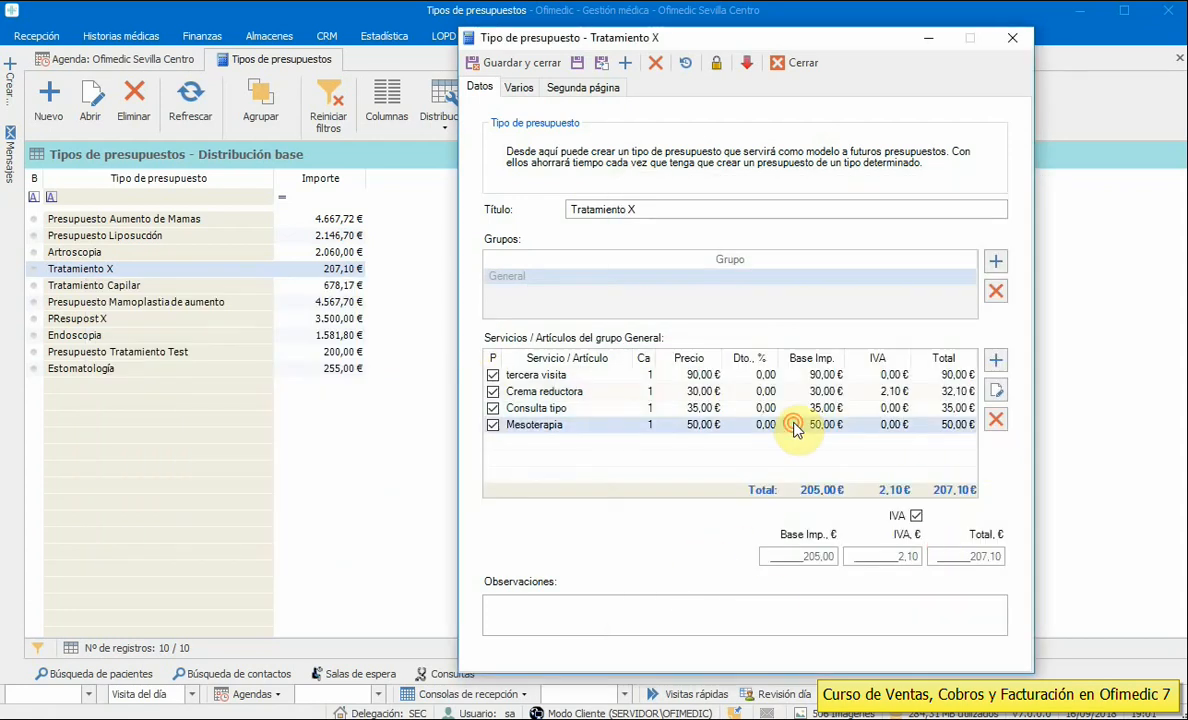
click(828, 403)
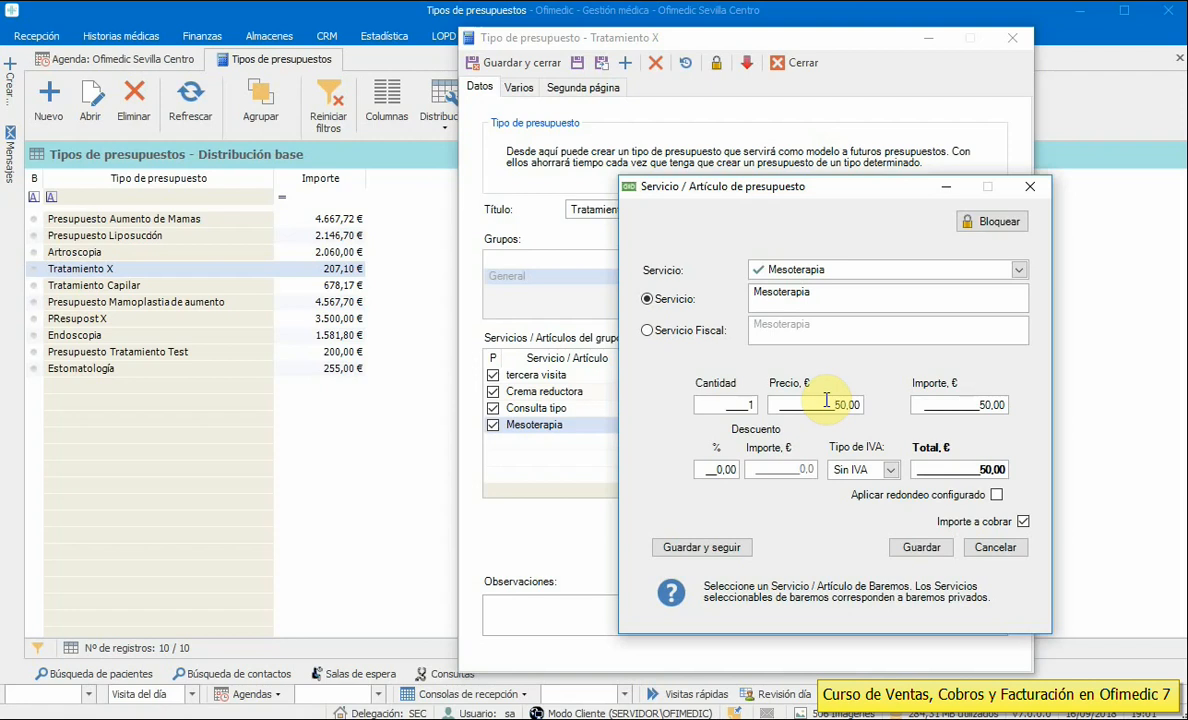
drag(818, 404, 890, 409)
text(45,)
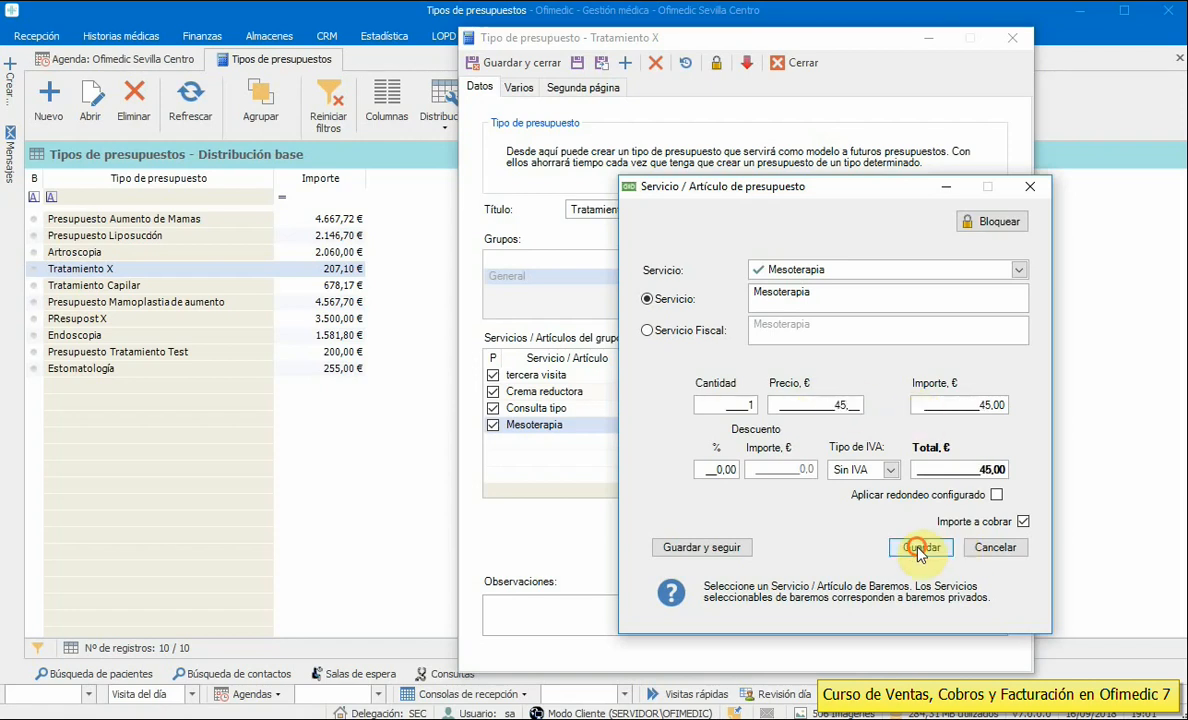
click(915, 548)
click(979, 530)
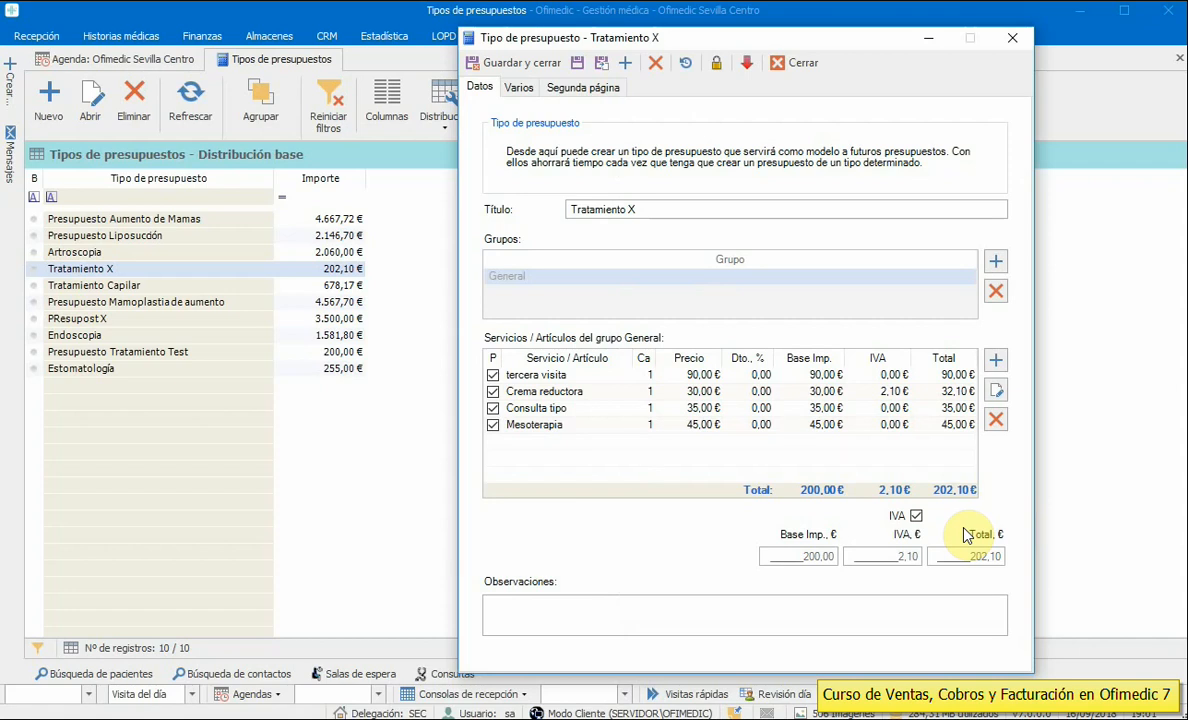
- Type placeholder observations and four lines of placeholder second-page text
click(585, 606)
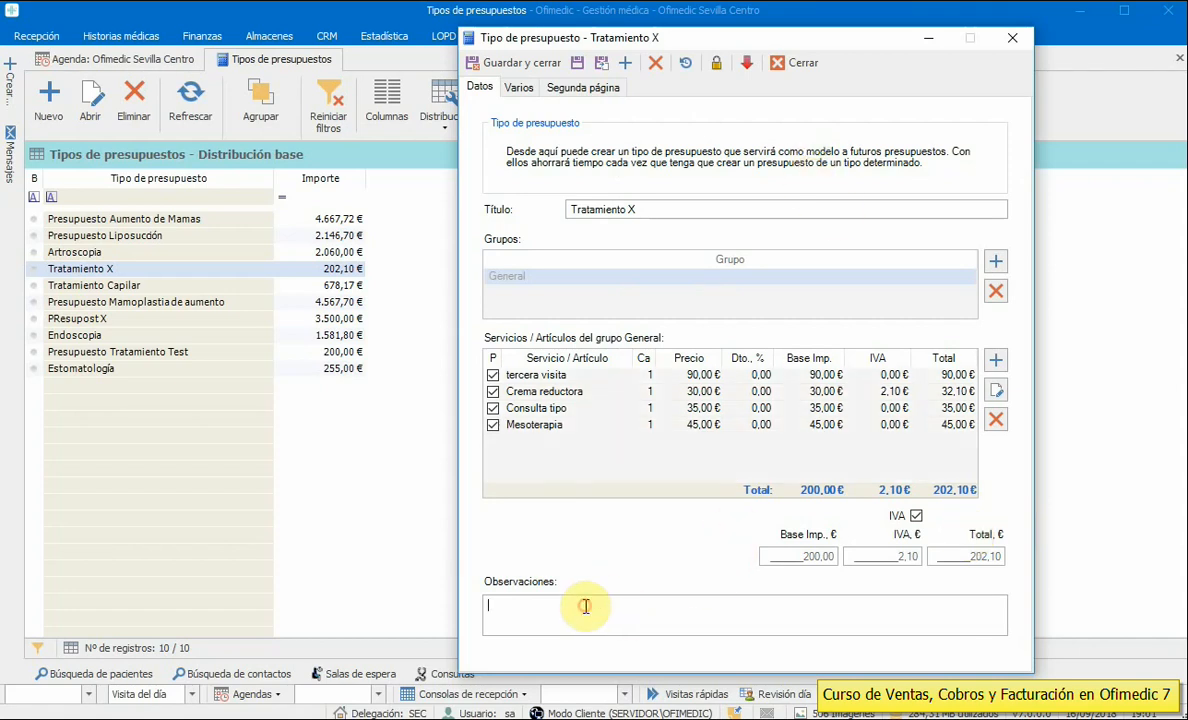
text(dfasfdsfdas)
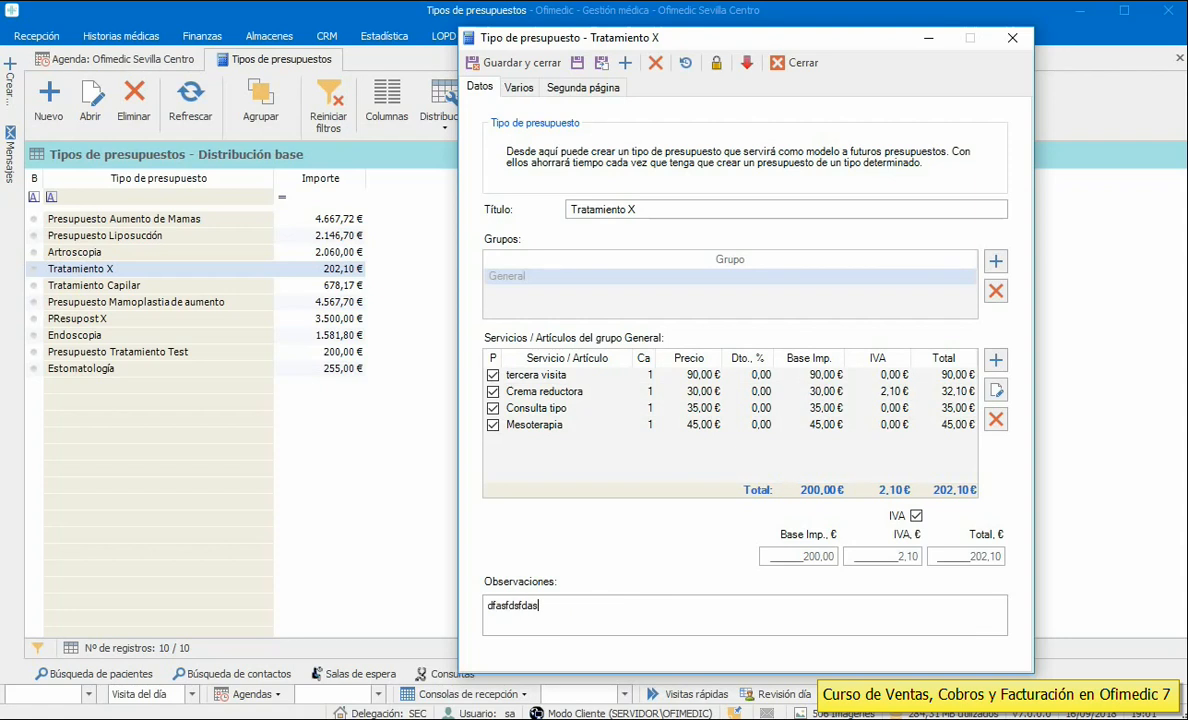
click(583, 87)
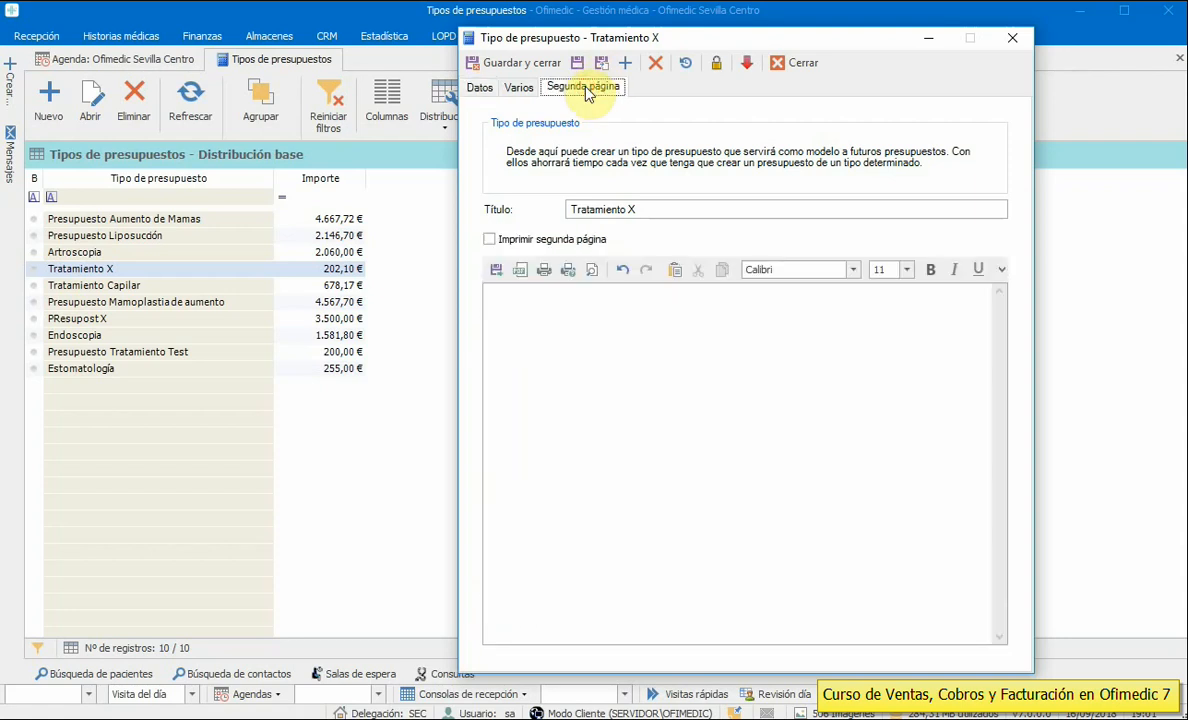
click(607, 323)
text(fb)
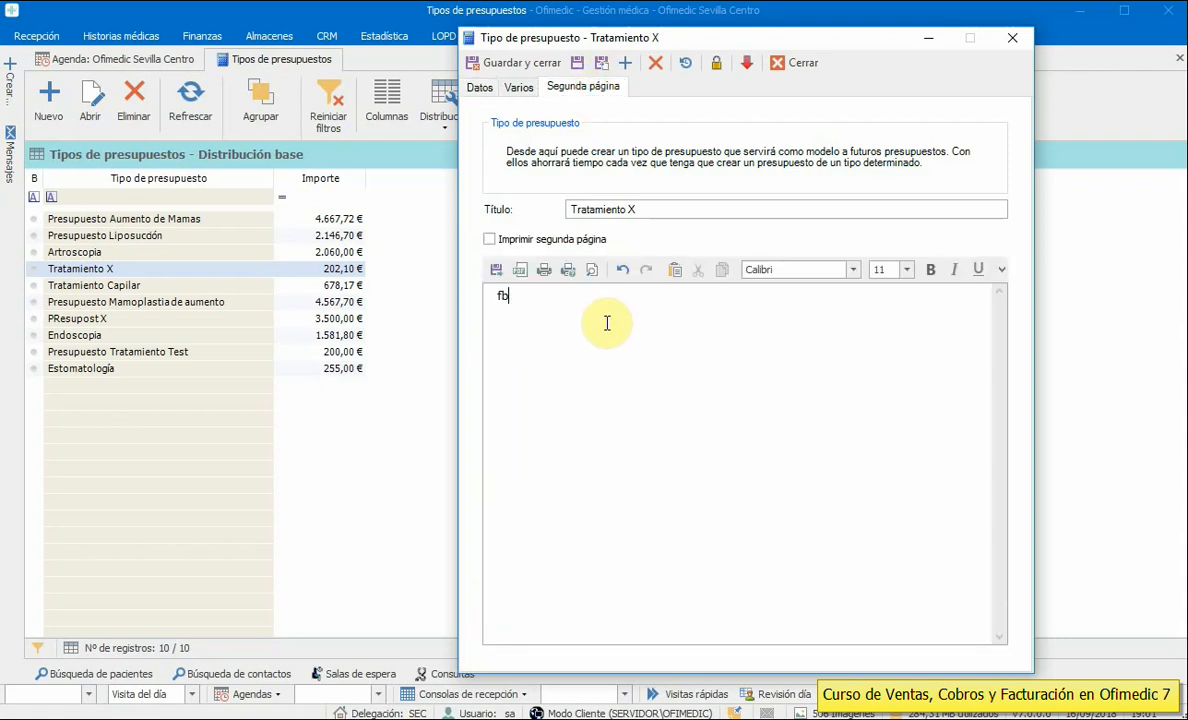
text(b vflklgk hlgfkñchfswg)
key(Return)
text(fsg hlkgfslhk lgfksh)
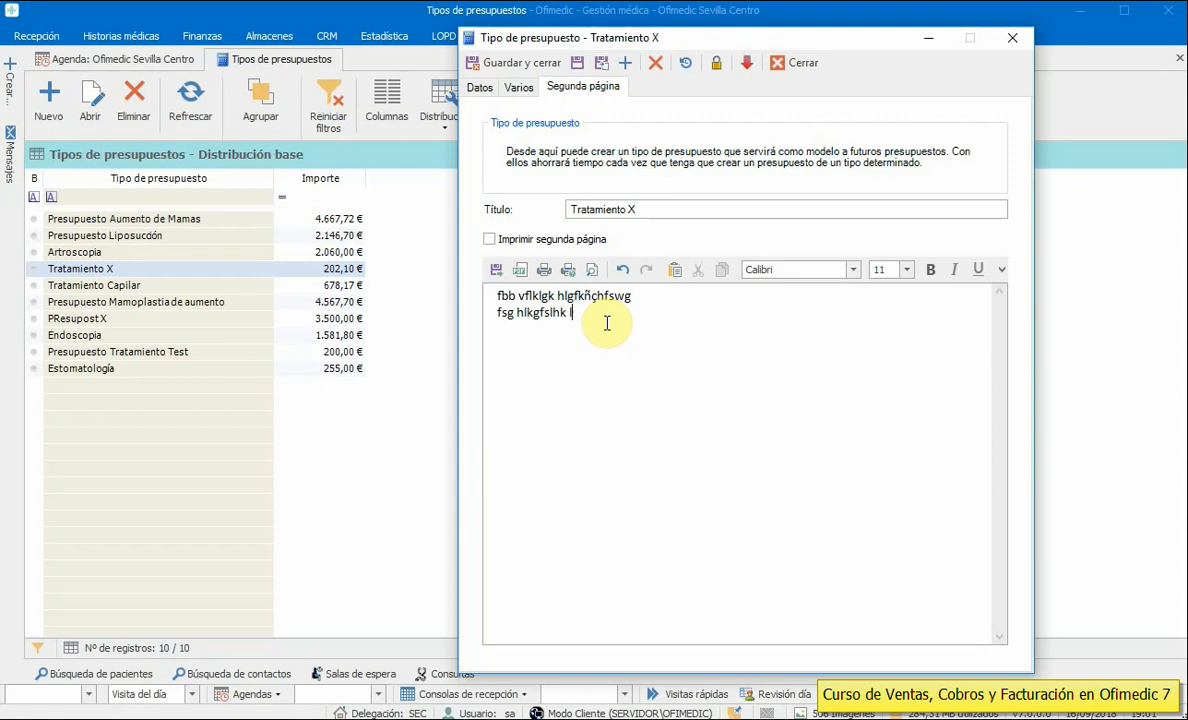
key(Return)
text(ç)
key(Return)
text(sfg hlgfsklhk sñlfcgh)
key(Return)
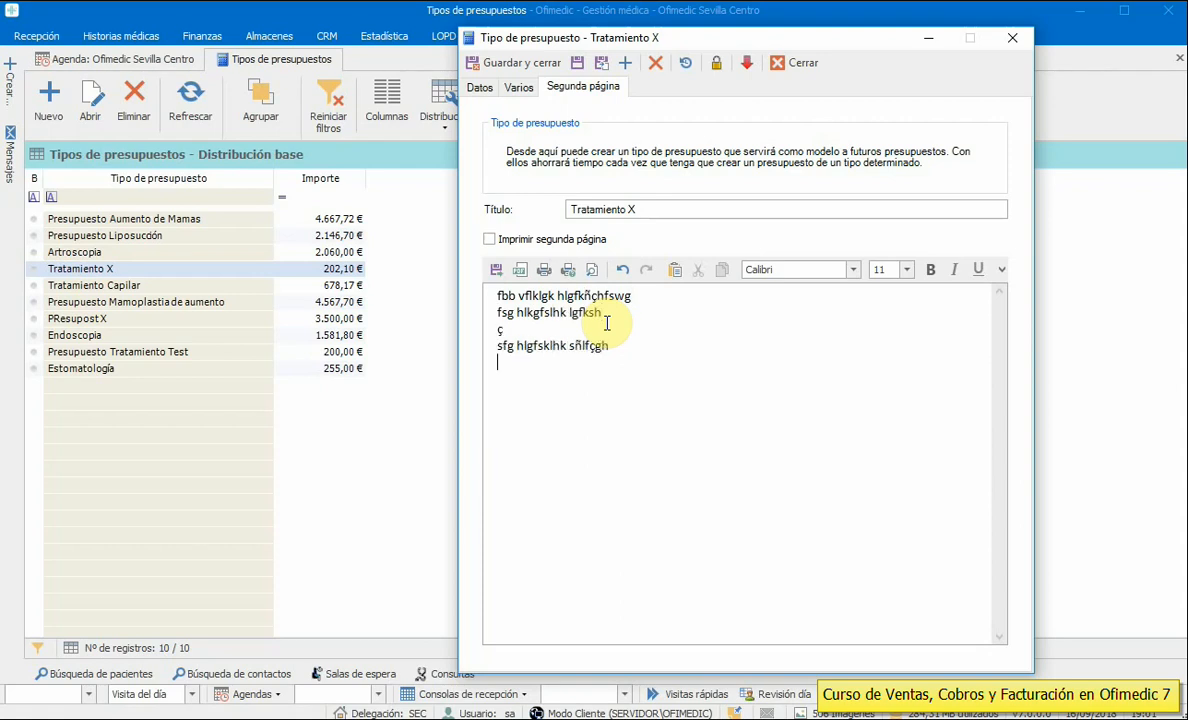
text(fsg lhklgfskhñl)
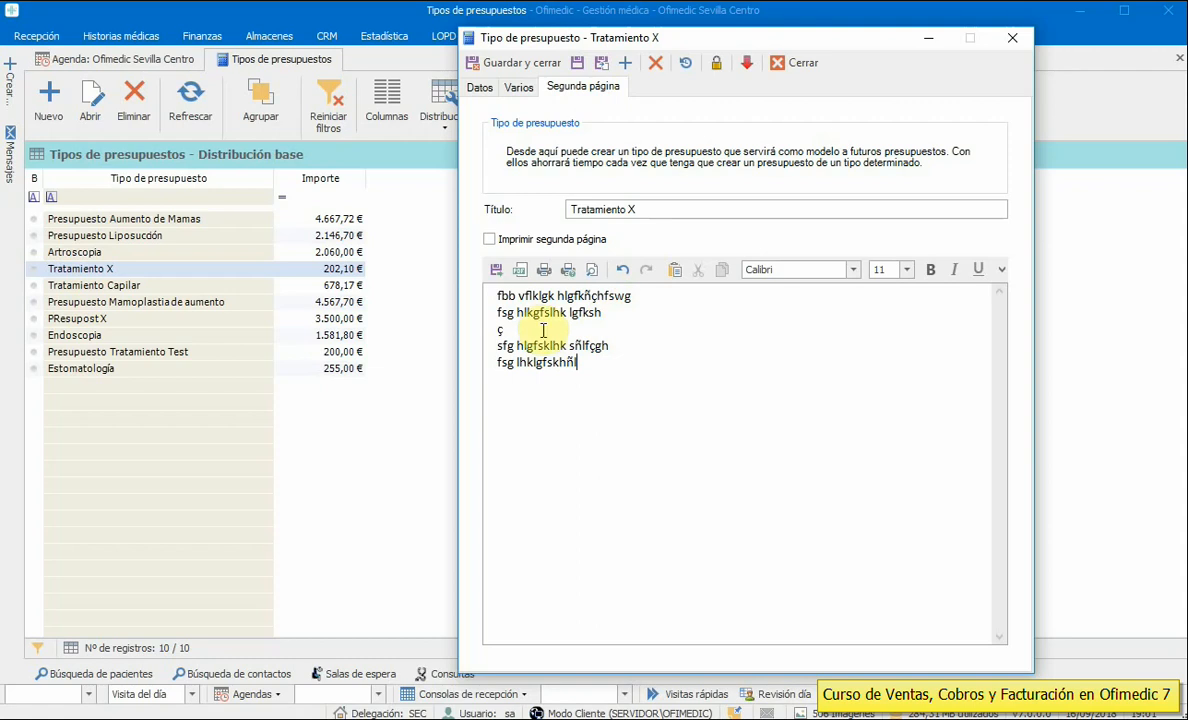
- Bold part of the fourth second-page line and enable Imprimir segunda página
drag(521, 345, 618, 346)
click(933, 270)
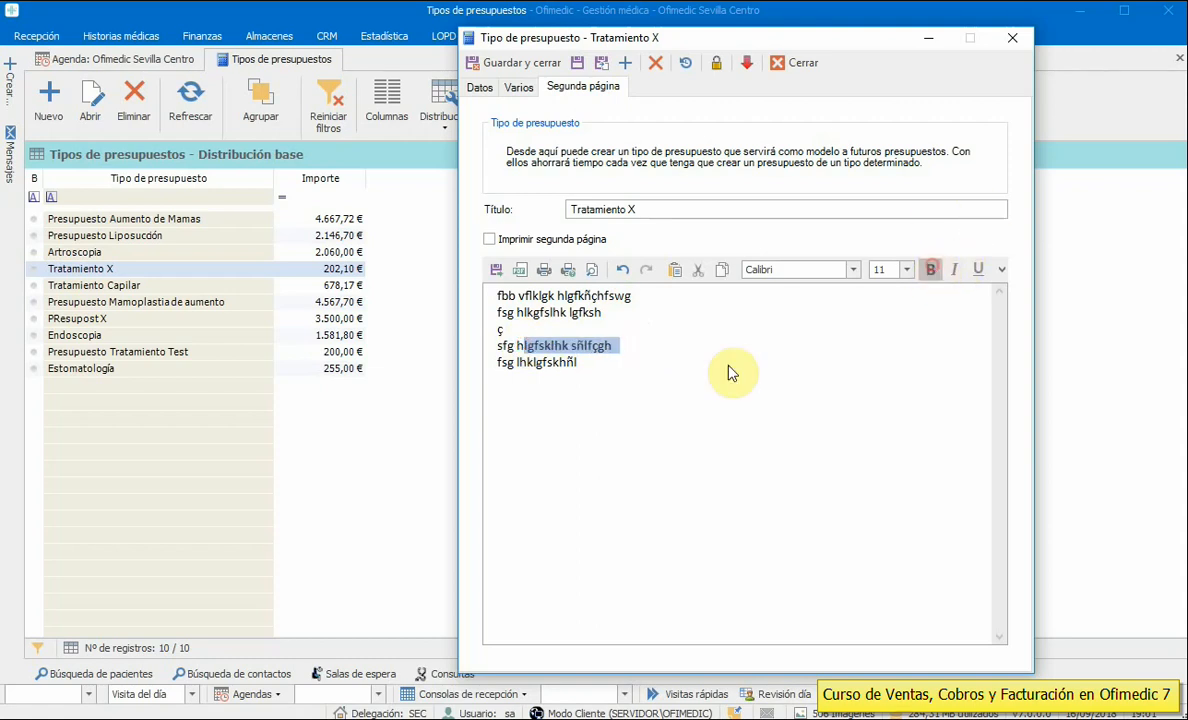
click(585, 377)
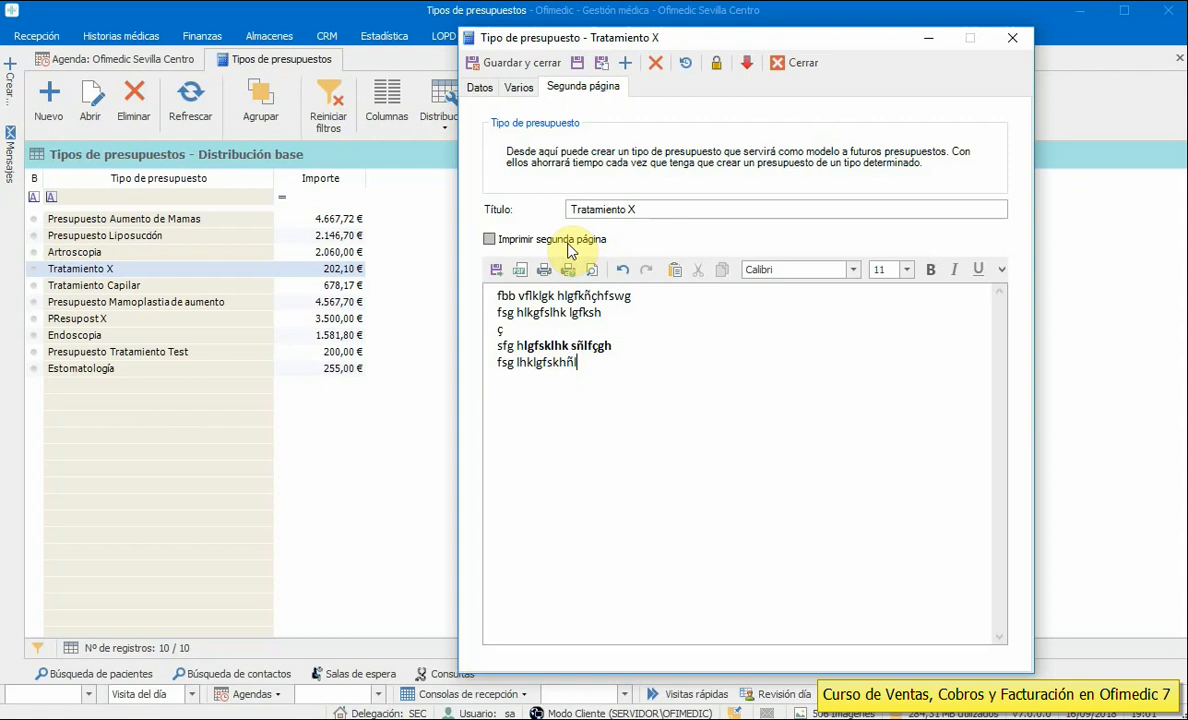
click(489, 240)
click(489, 240)
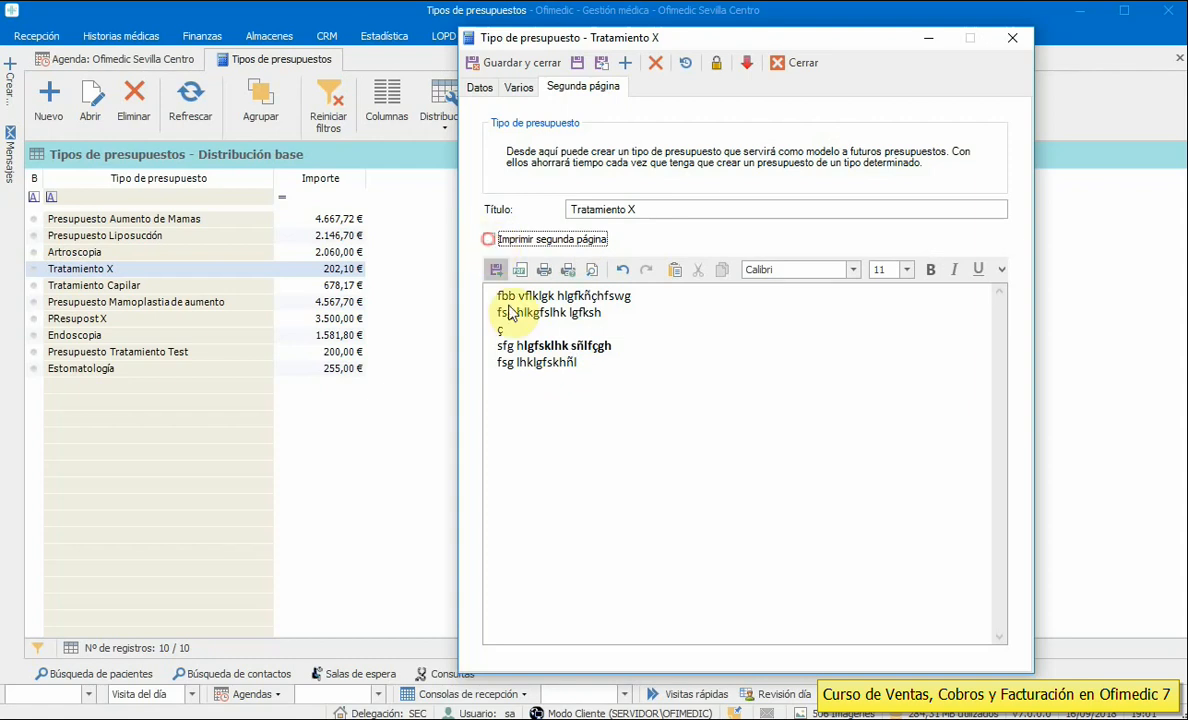
drag(581, 365, 452, 290)
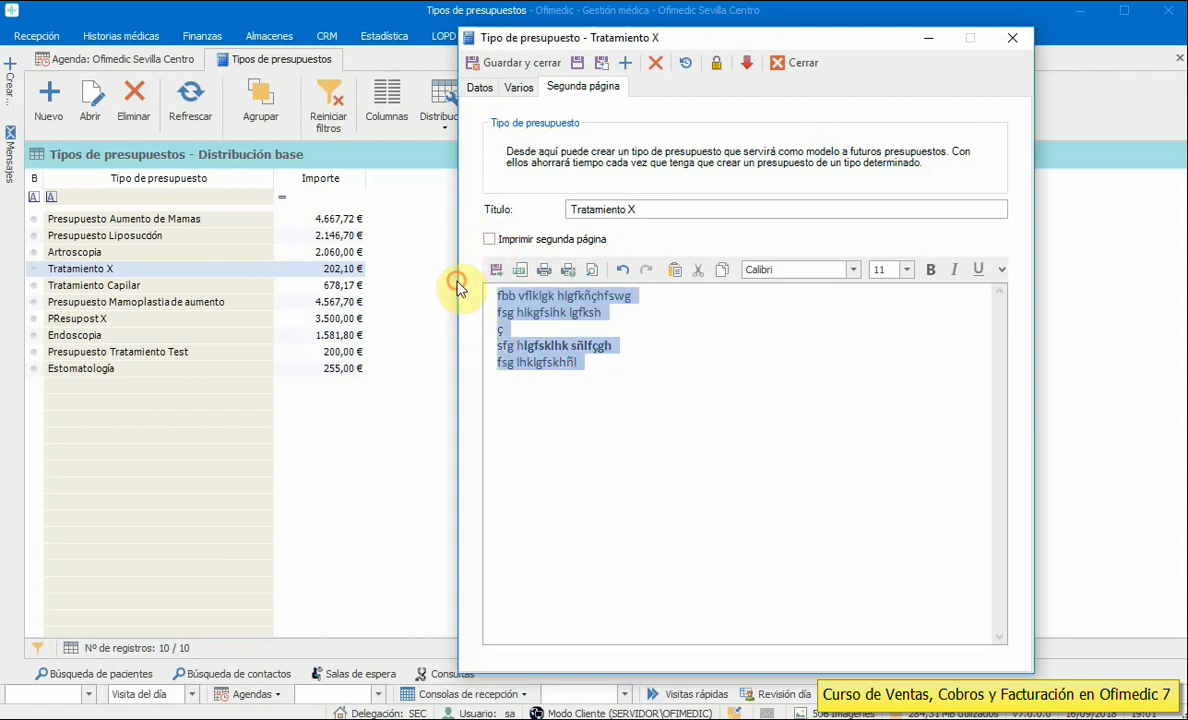
click(489, 240)
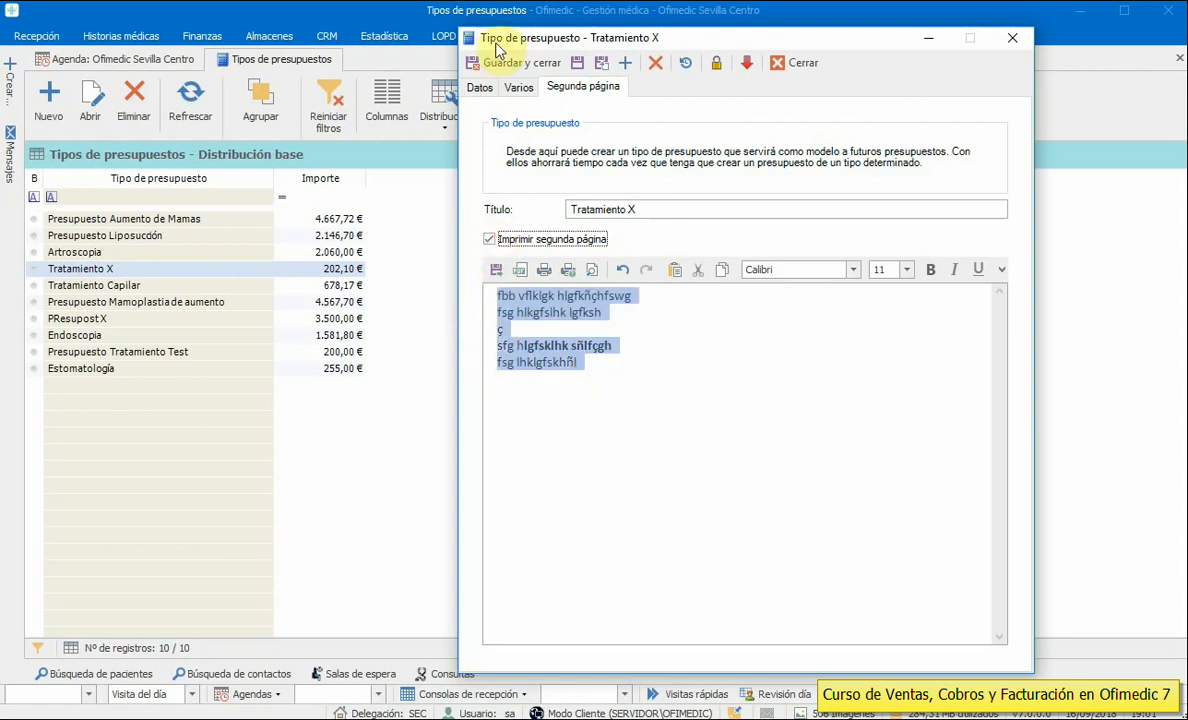
click(480, 87)
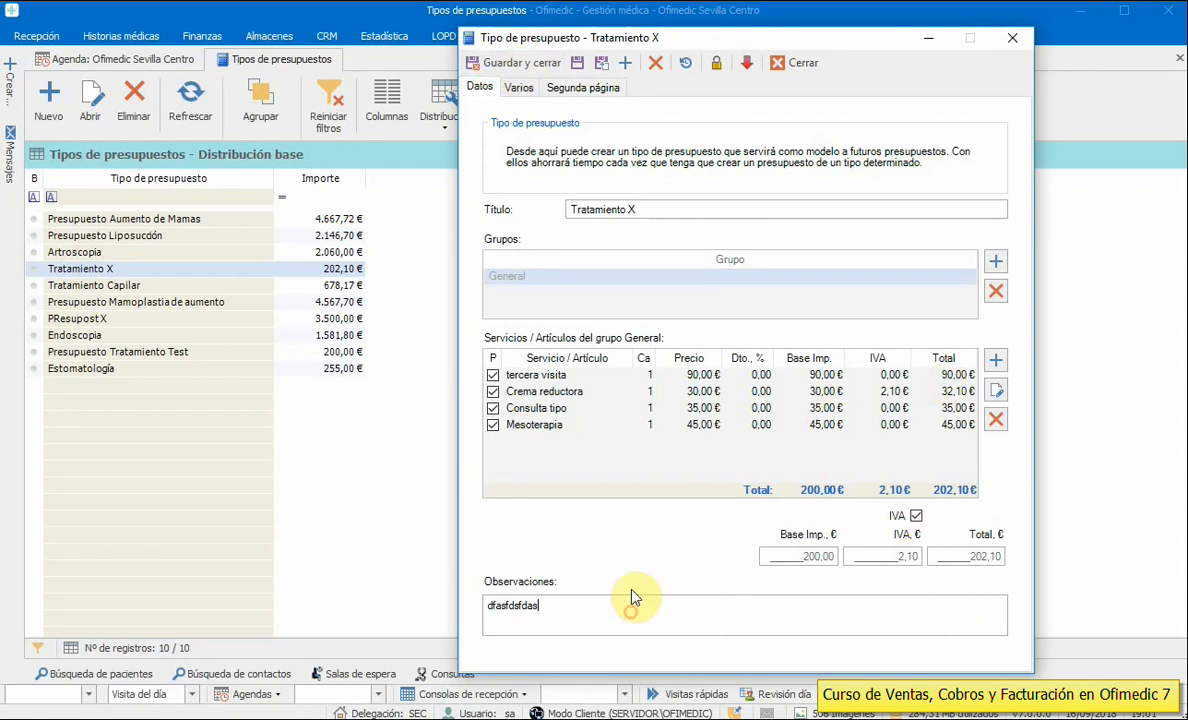
- Review the Varios settings and the four service lines of Tratamiento X
click(520, 88)
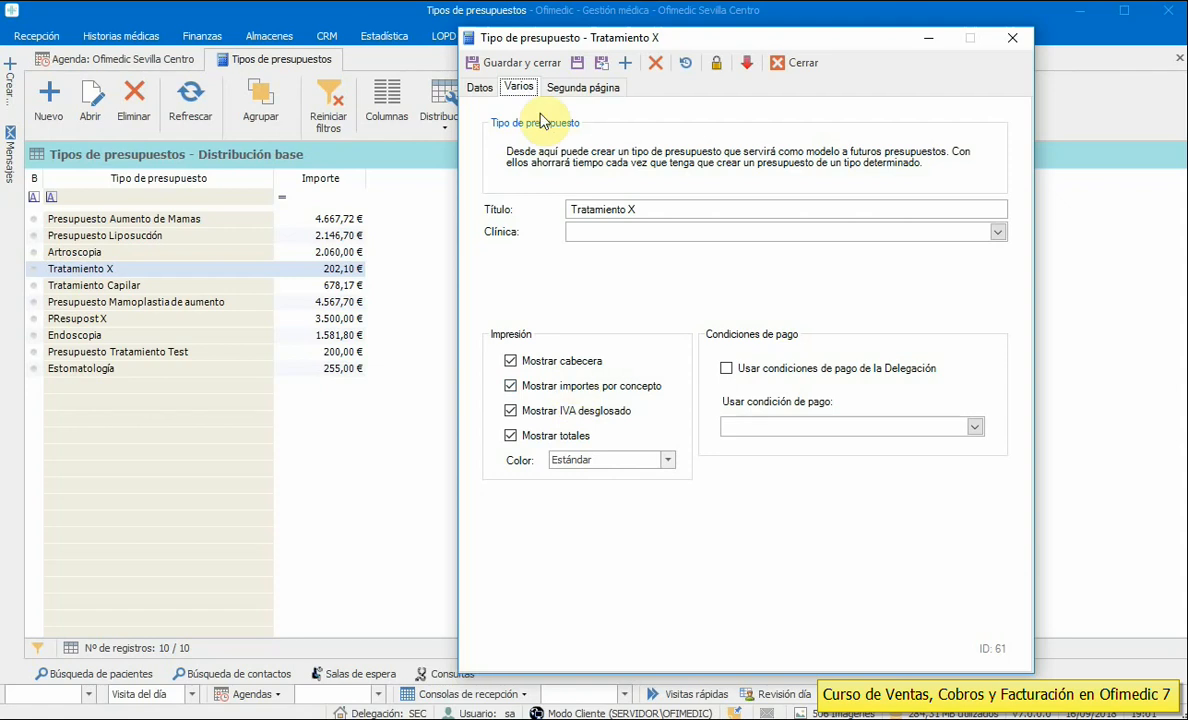
click(472, 88)
click(945, 375)
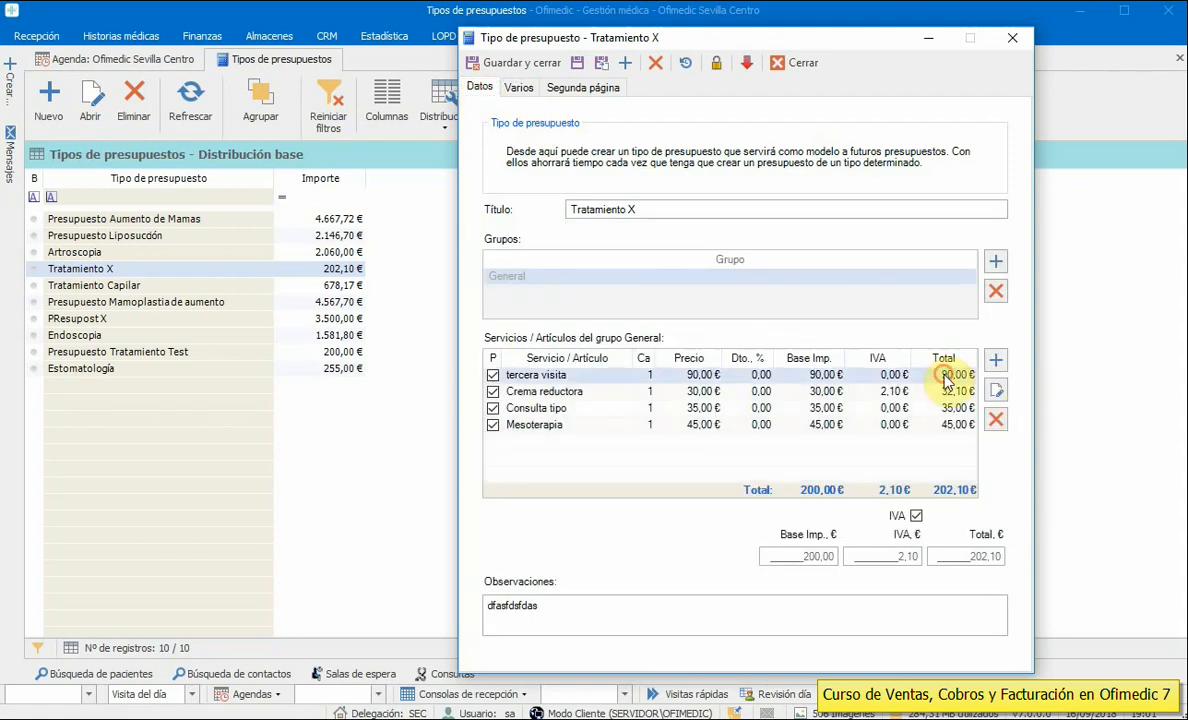
click(945, 391)
click(945, 408)
click(945, 424)
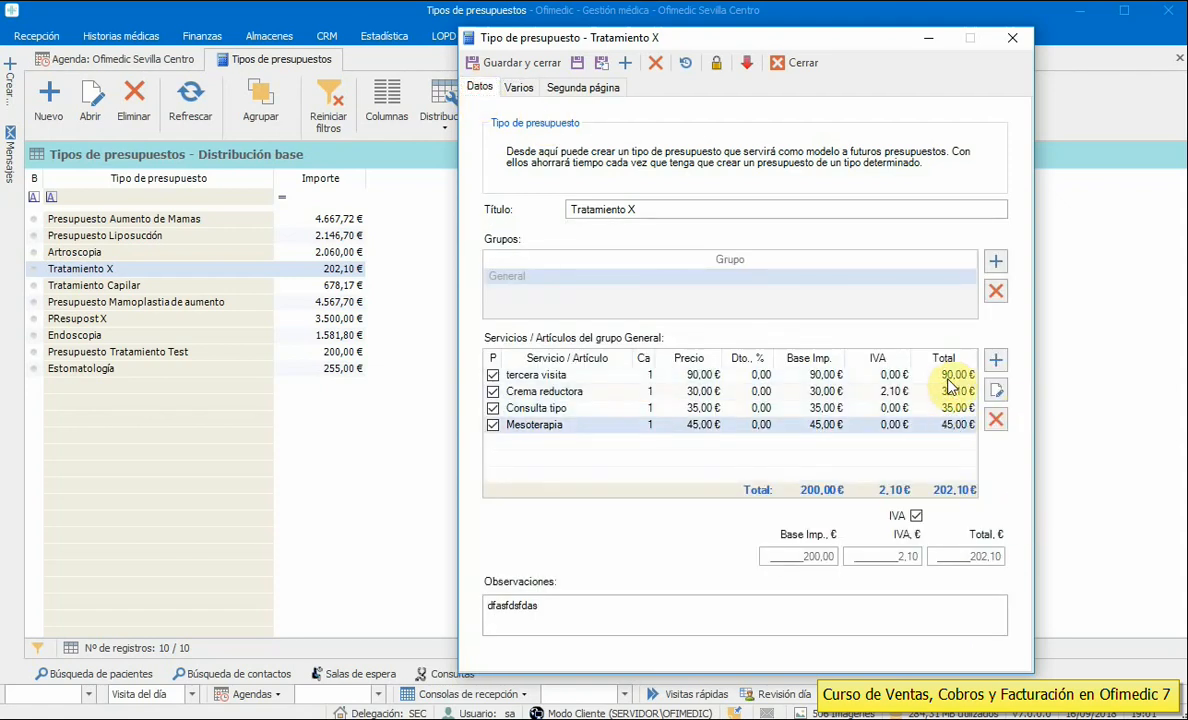
click(944, 411)
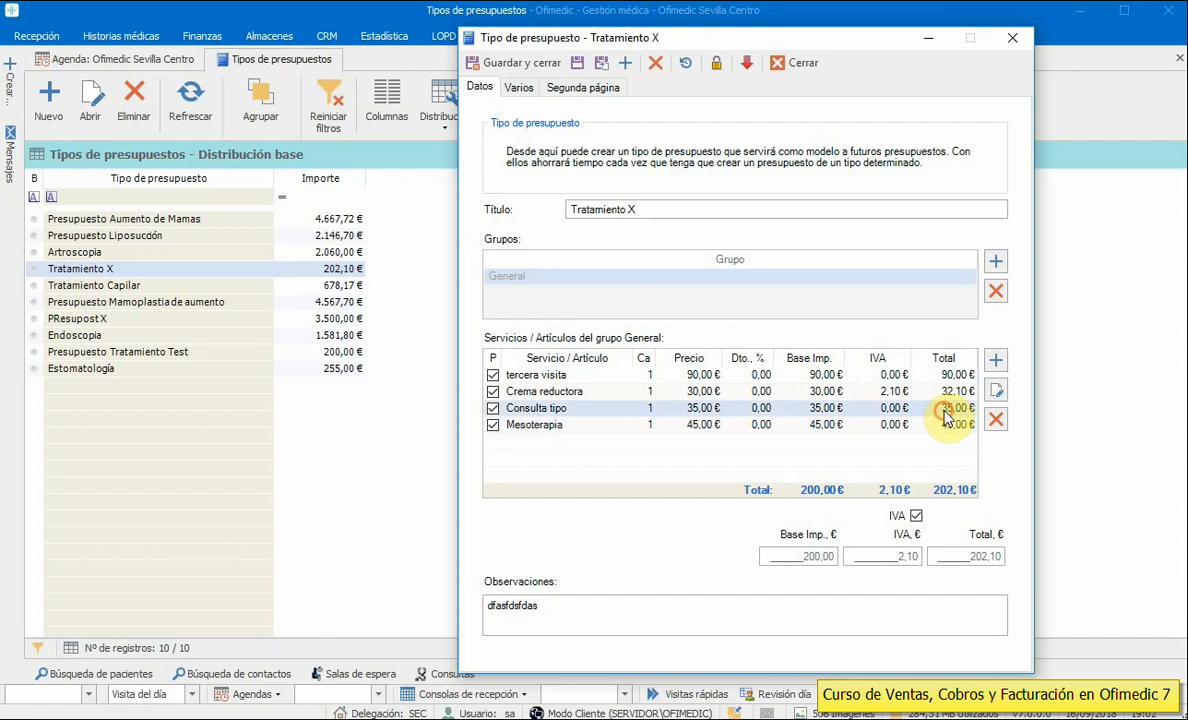
click(942, 392)
click(942, 377)
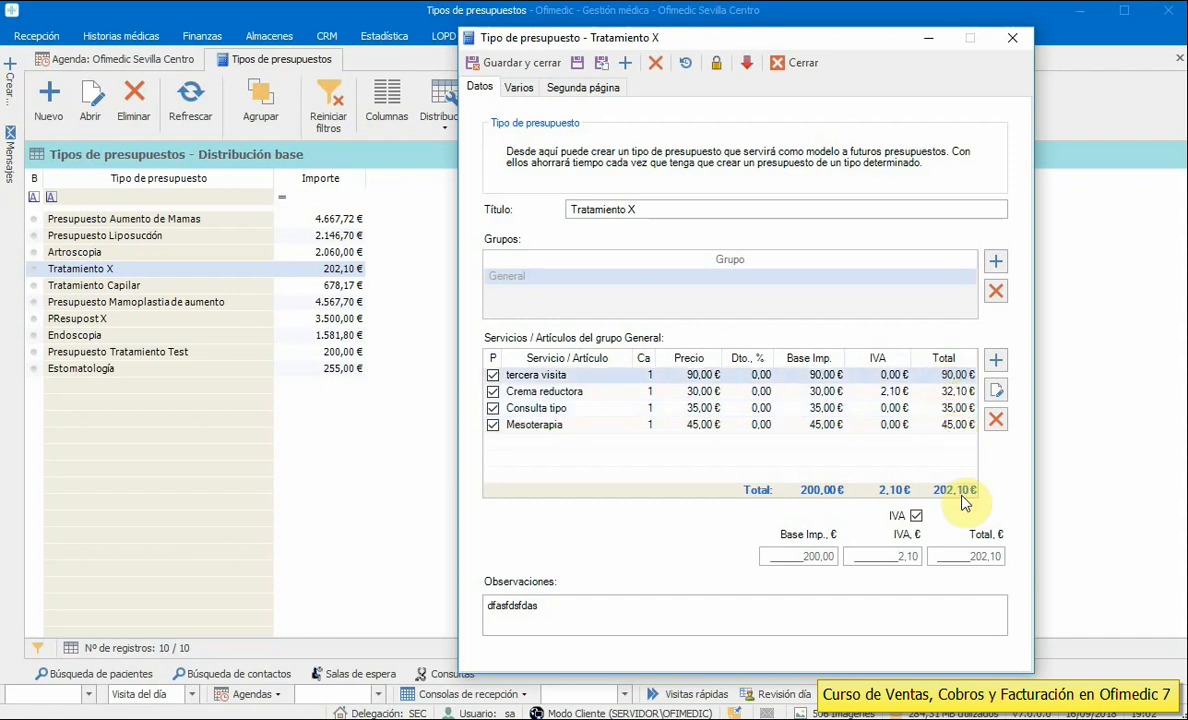
- Adjust the Impresión checkboxes, keep the Estándar colour, and save and close Tratamiento X
click(527, 85)
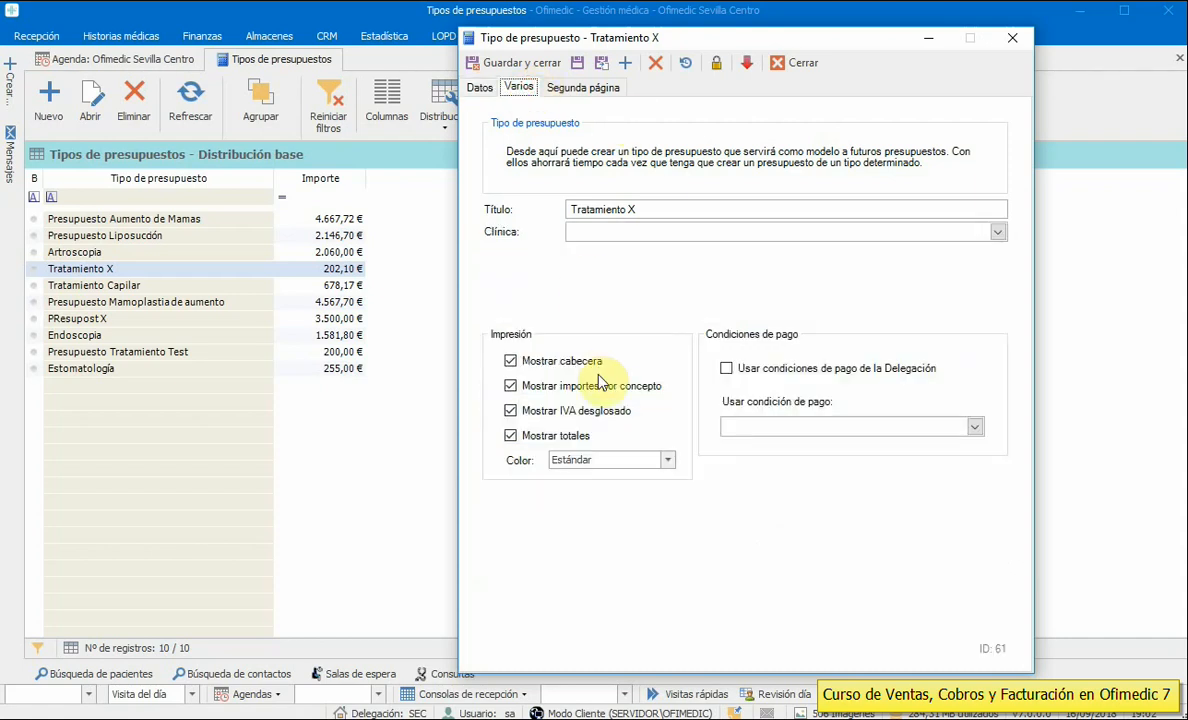
click(546, 390)
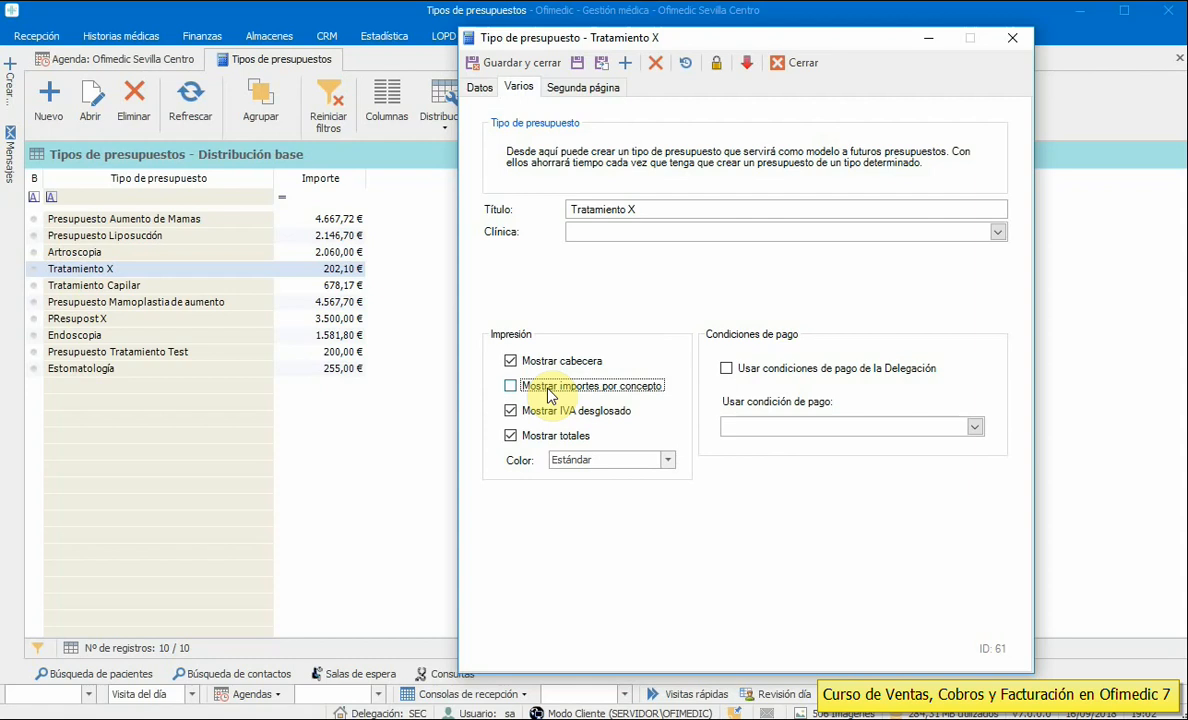
click(582, 415)
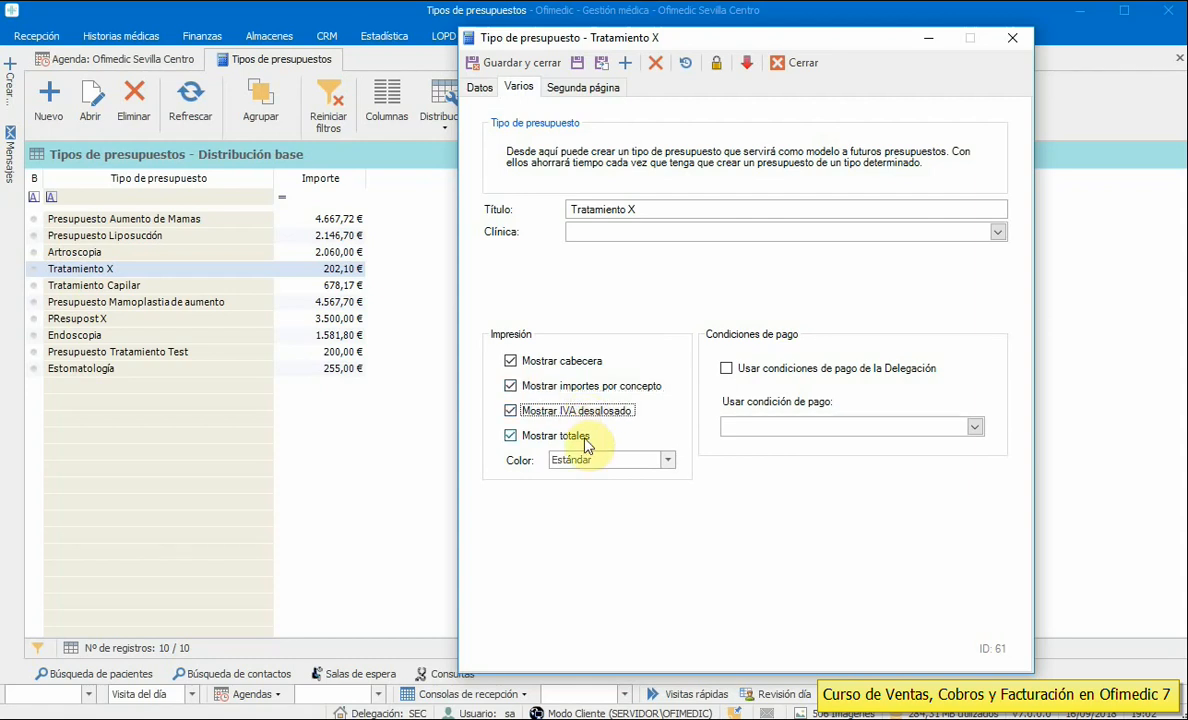
click(585, 440)
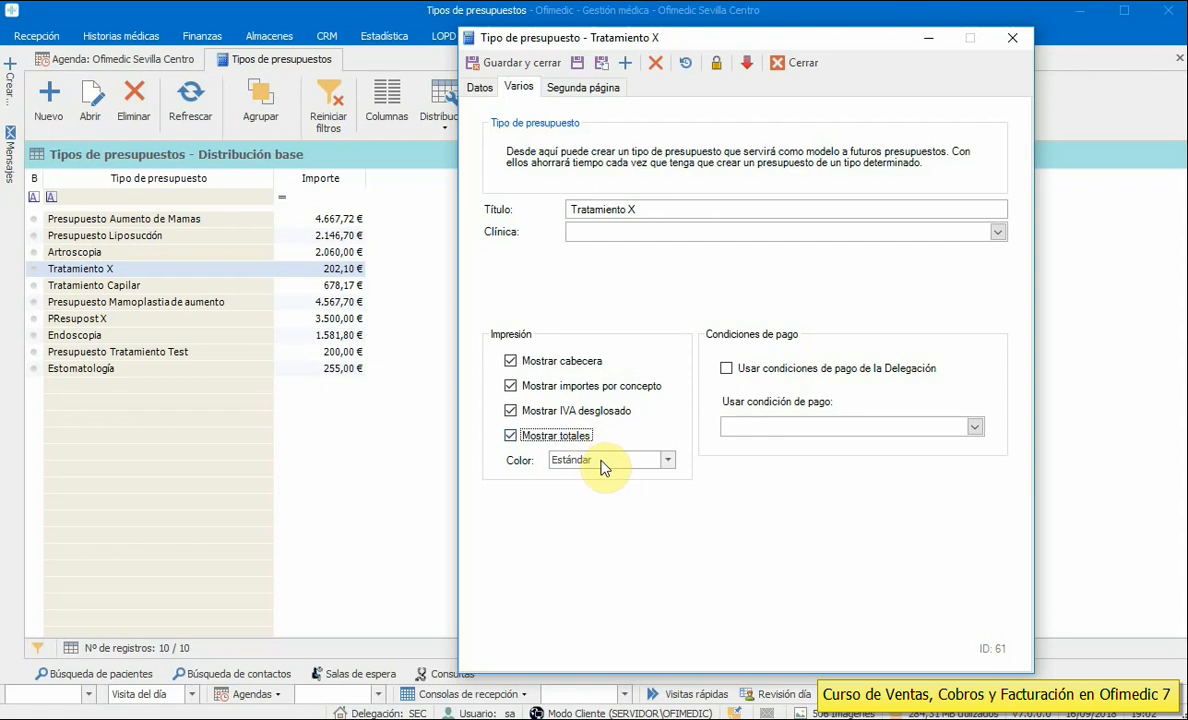
click(605, 462)
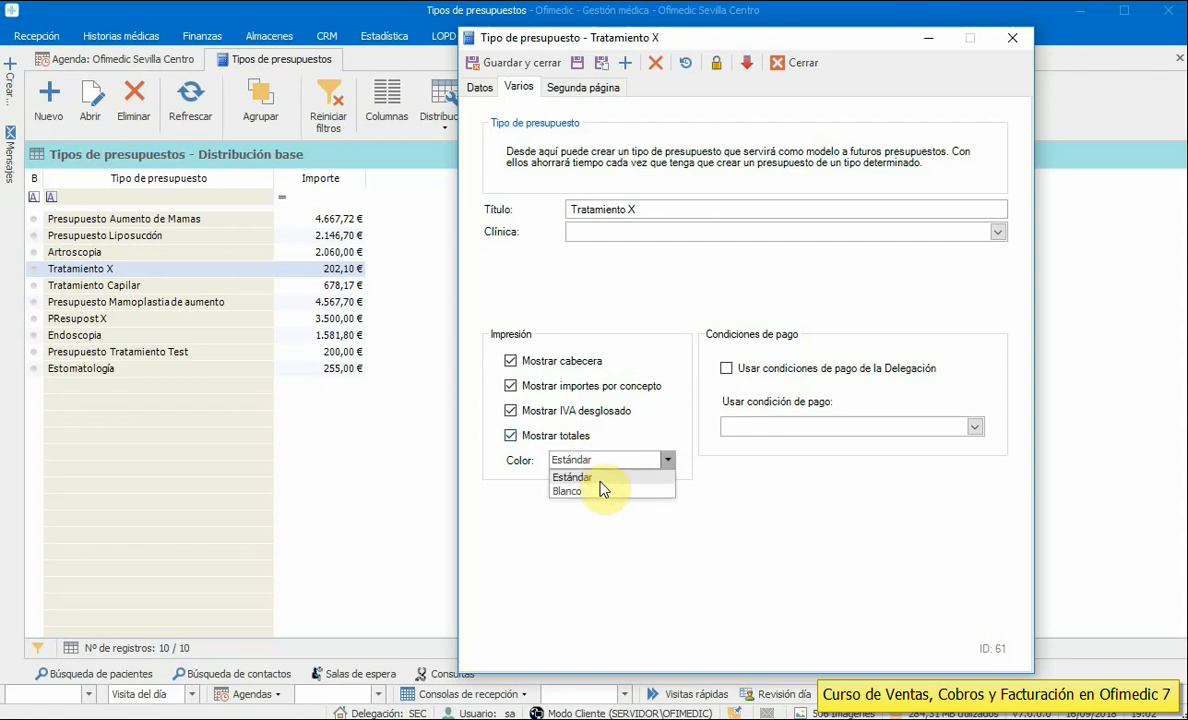
click(600, 480)
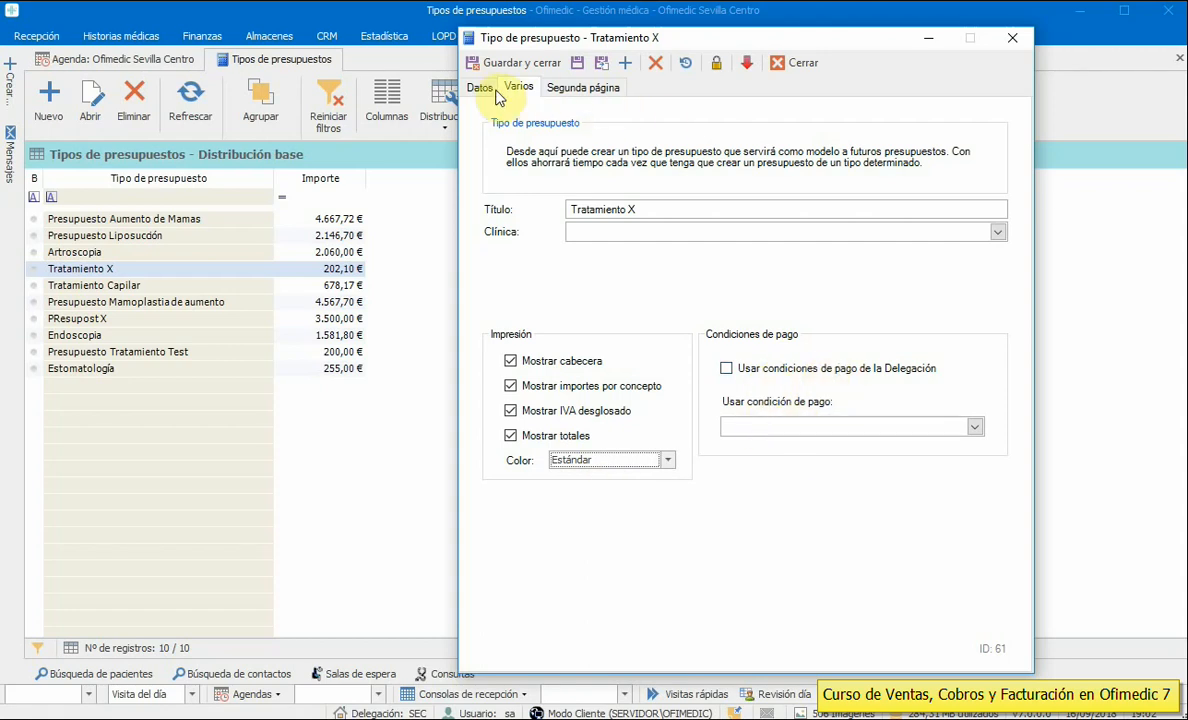
click(997, 232)
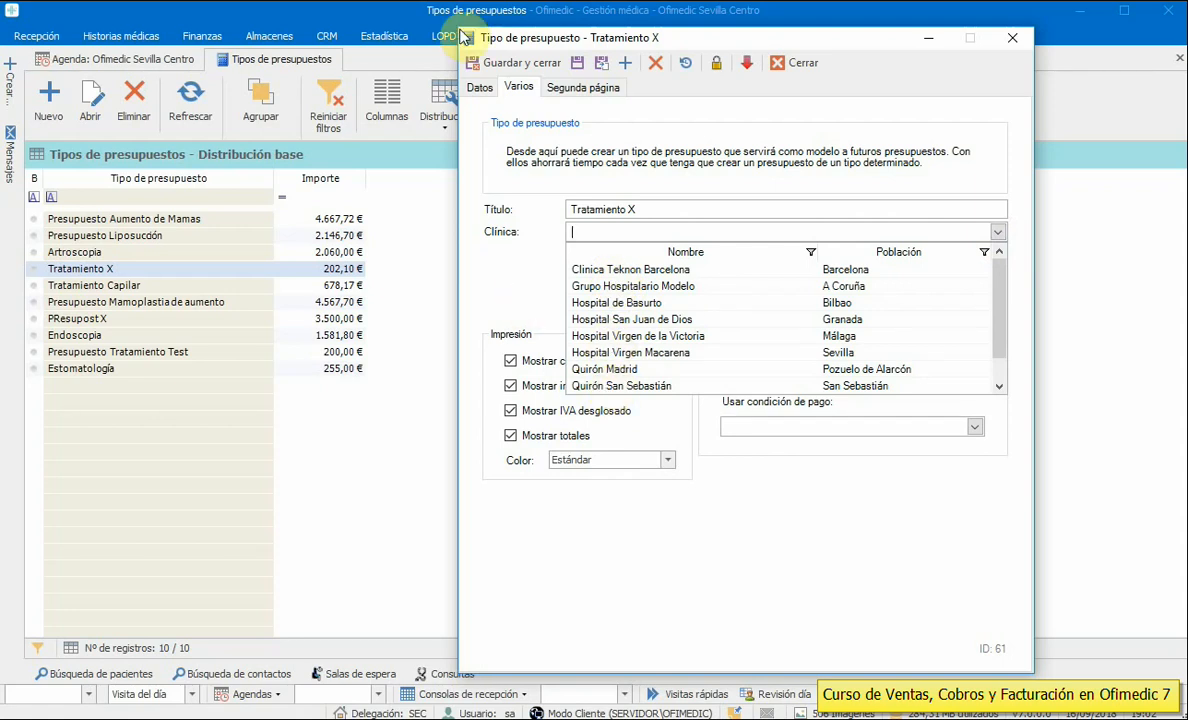
click(530, 280)
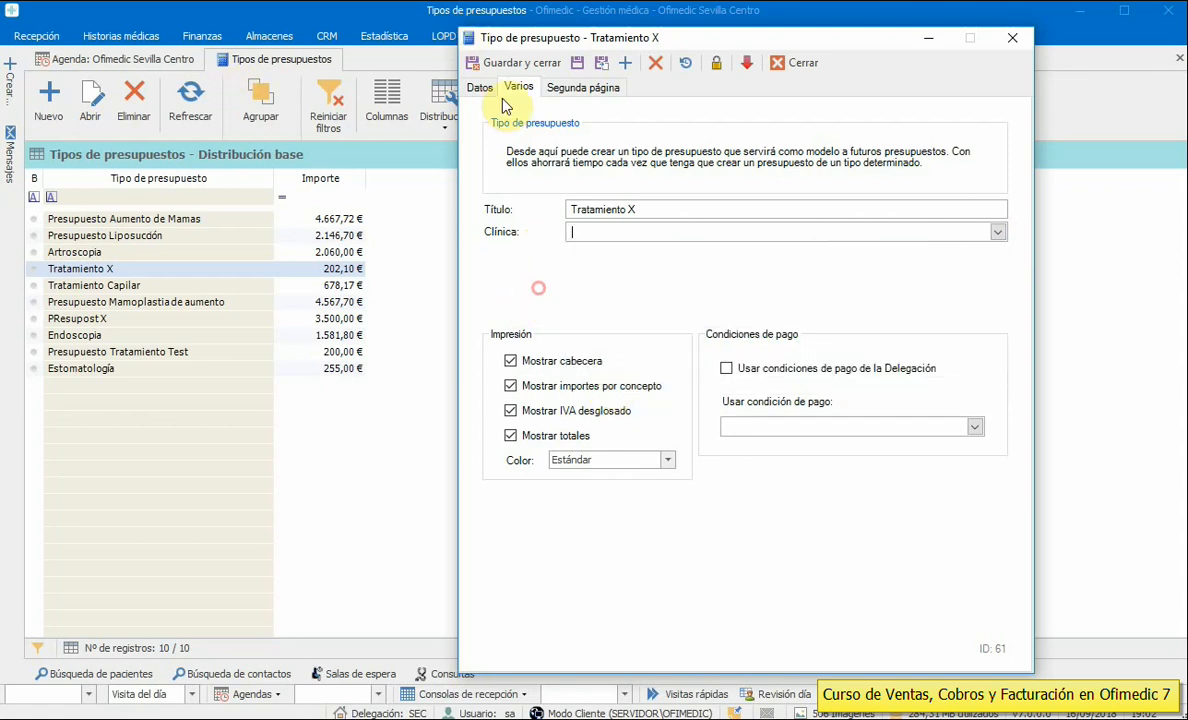
click(482, 86)
click(497, 66)
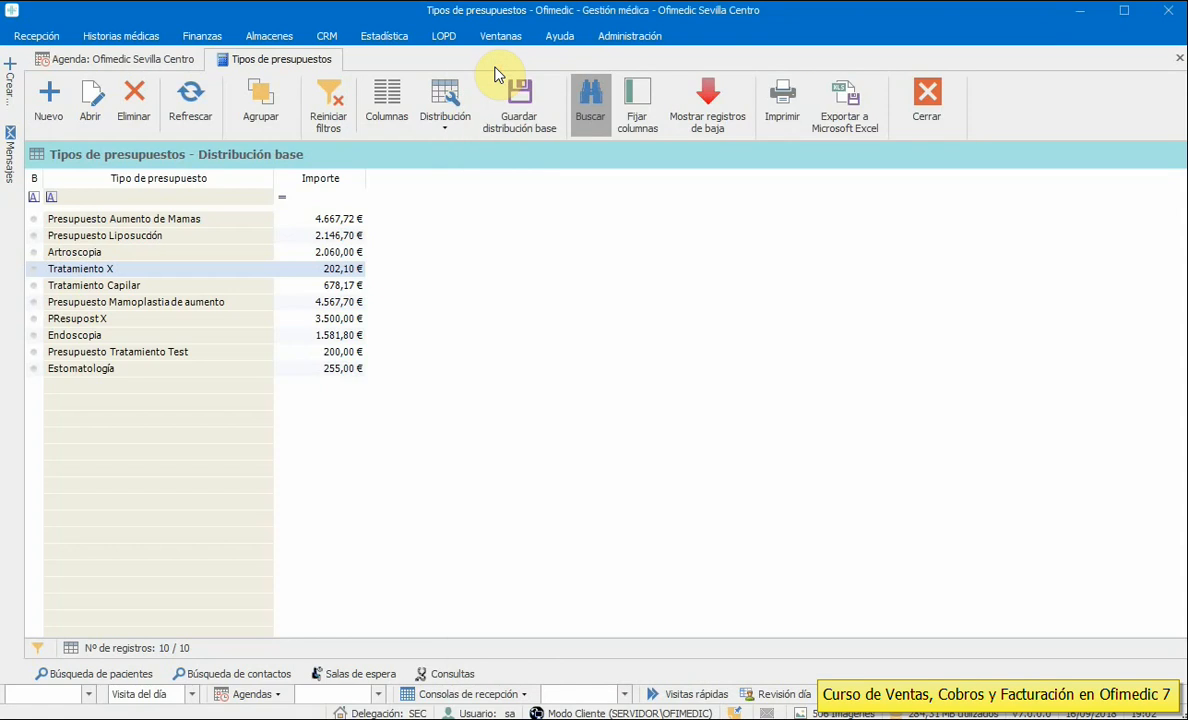
- Switch to the day agenda and inspect the options for several appointments
click(106, 61)
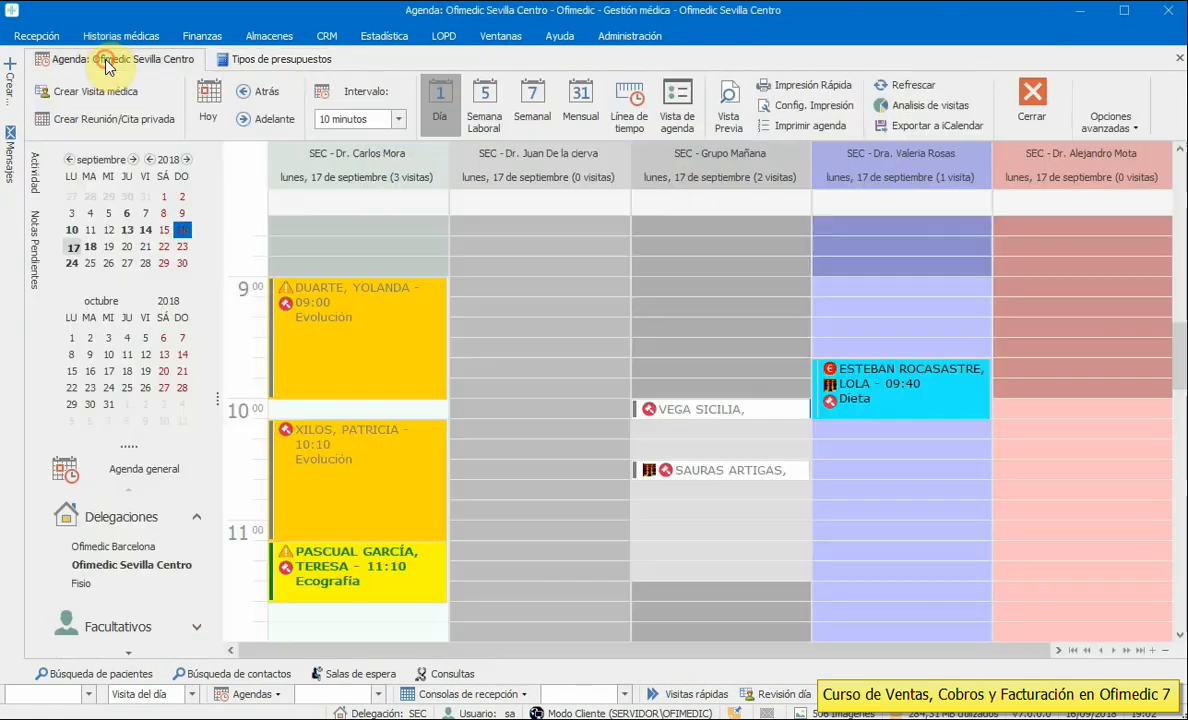
right_click(338, 297)
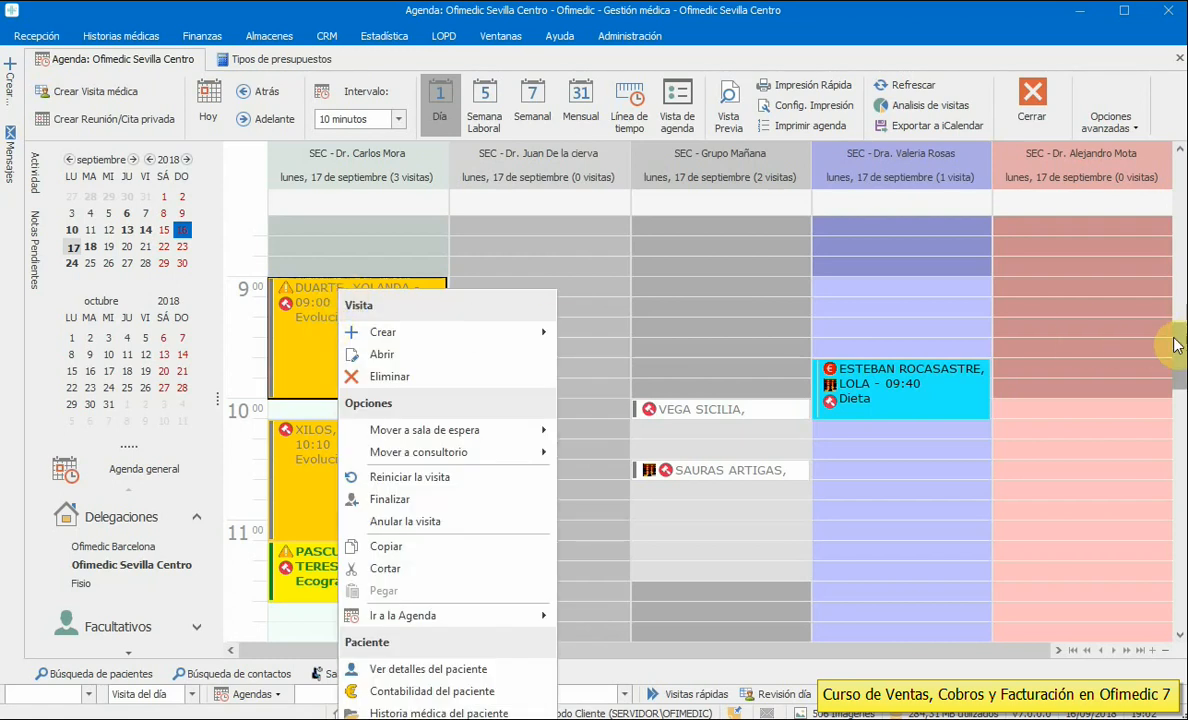
scroll(1170, 350, down, 2)
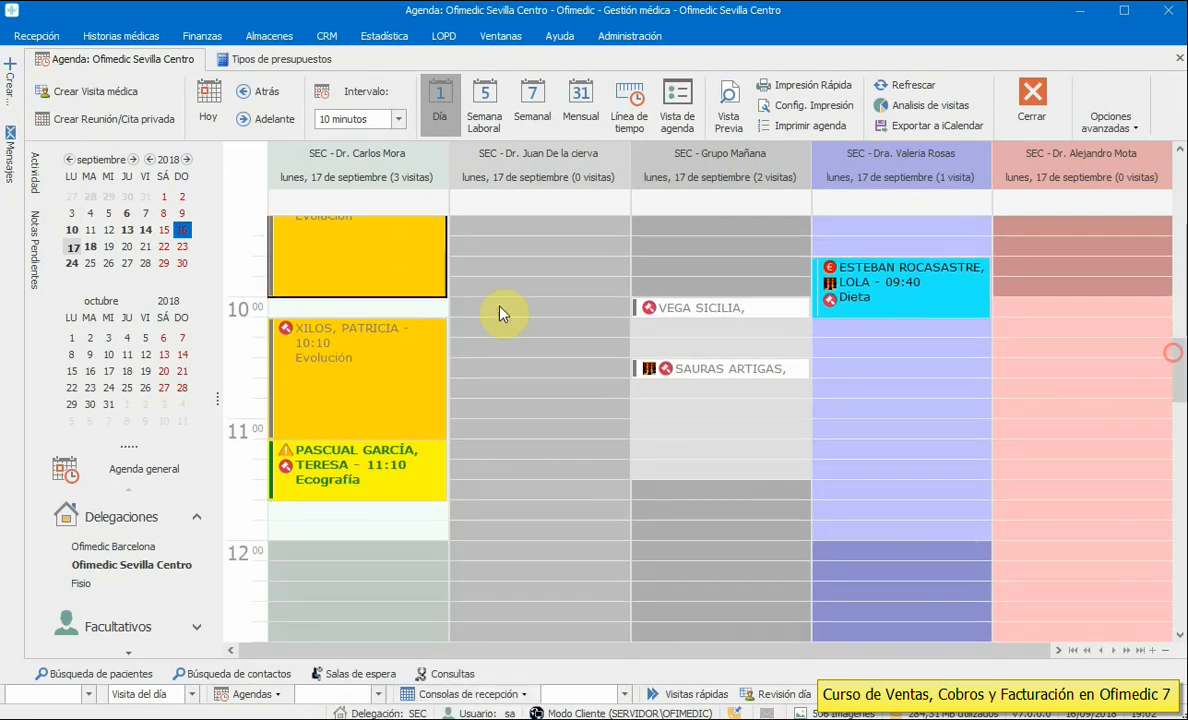
right_click(355, 247)
click(308, 316)
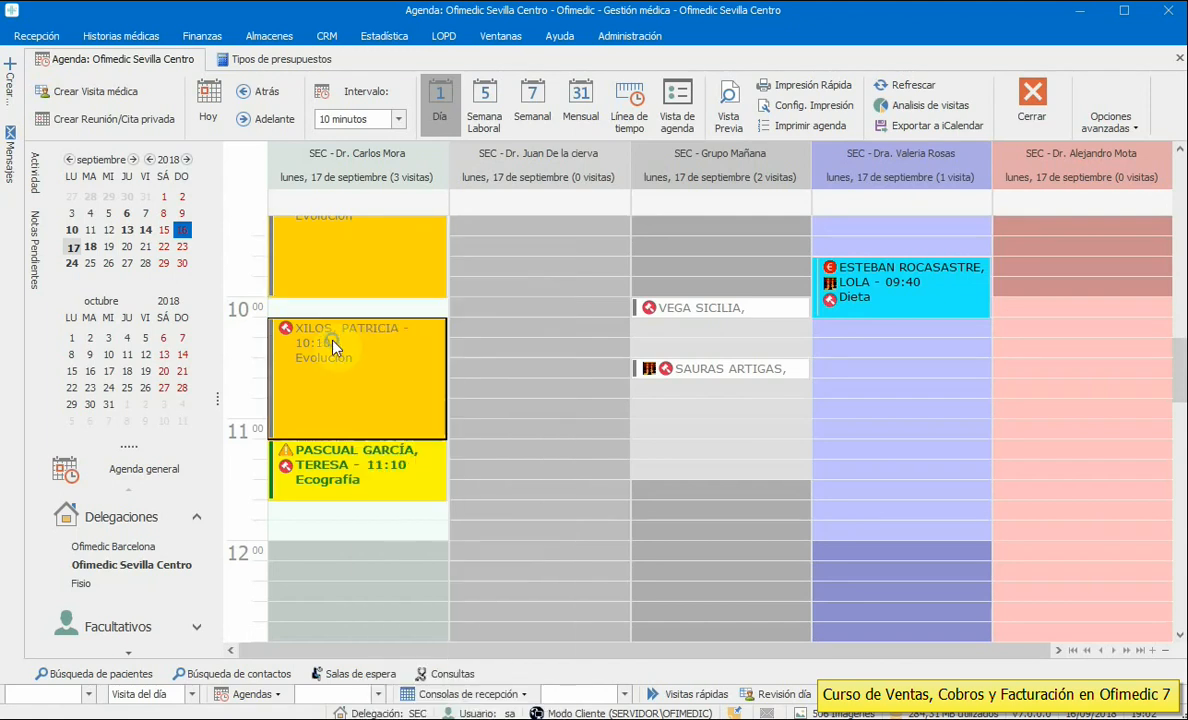
right_click(308, 316)
click(311, 478)
right_click(311, 478)
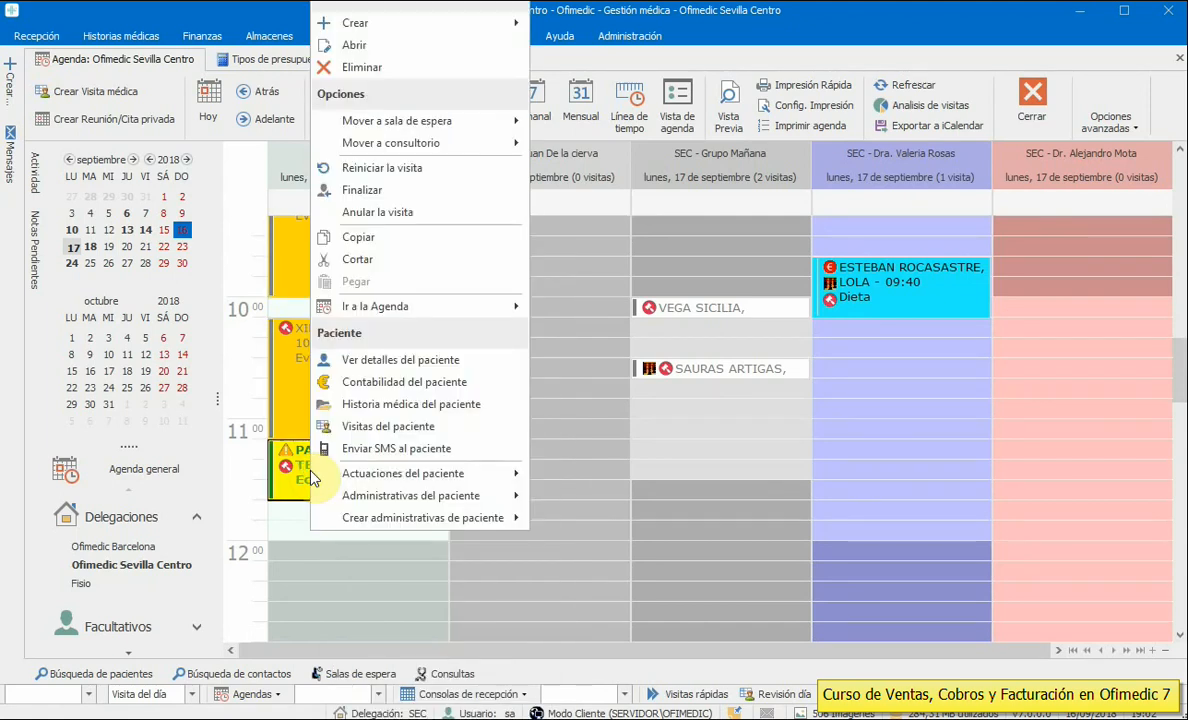
drag(1180, 391, 1182, 347)
- Start and cancel a Presupuesto from the 10:10 and 9:00 appointments, then open patient search
right_click(313, 580)
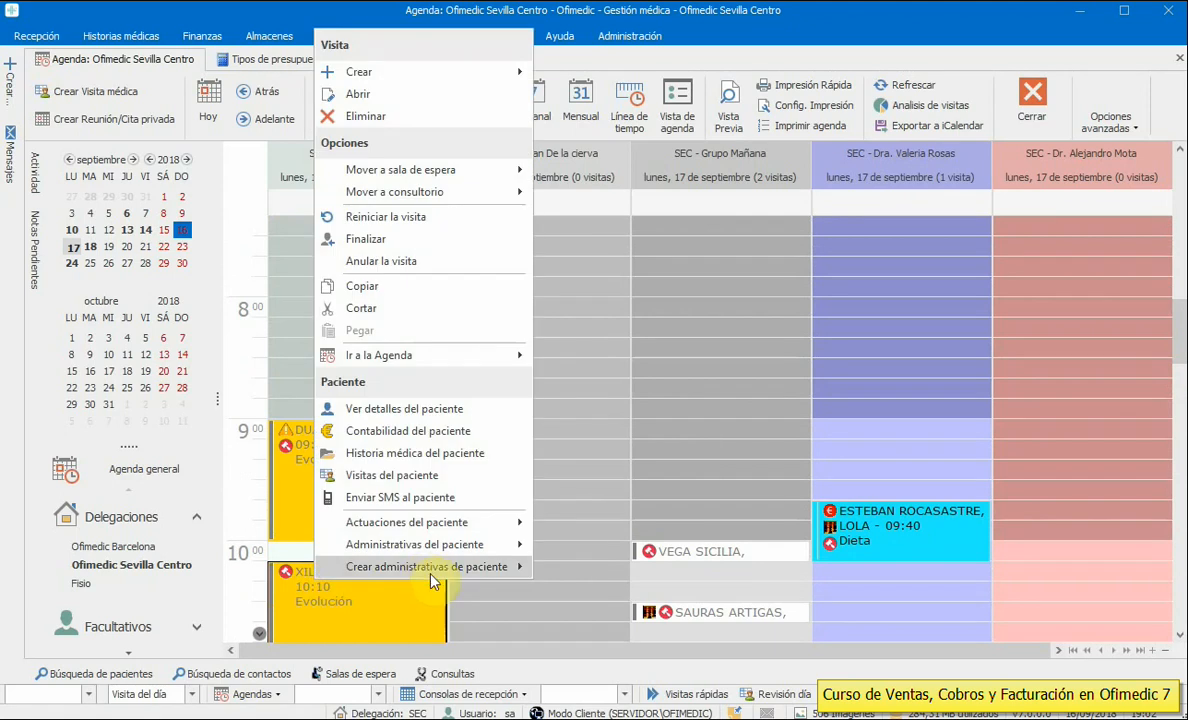
mouse_move(421, 576)
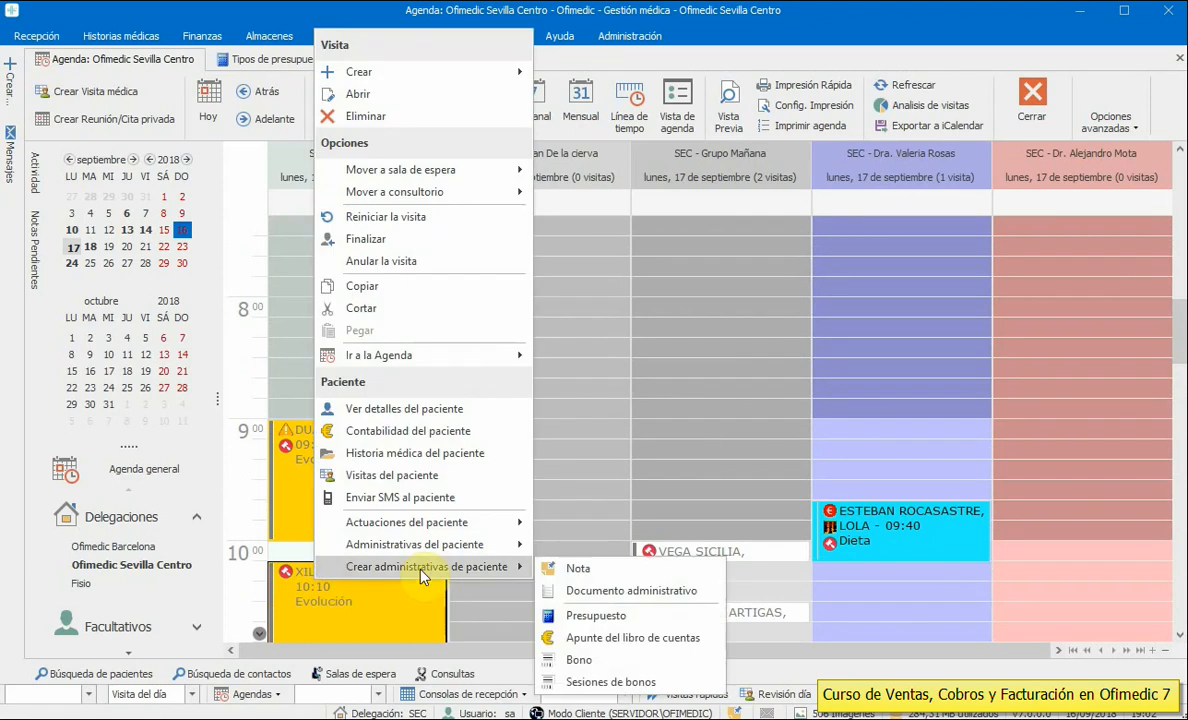
click(596, 616)
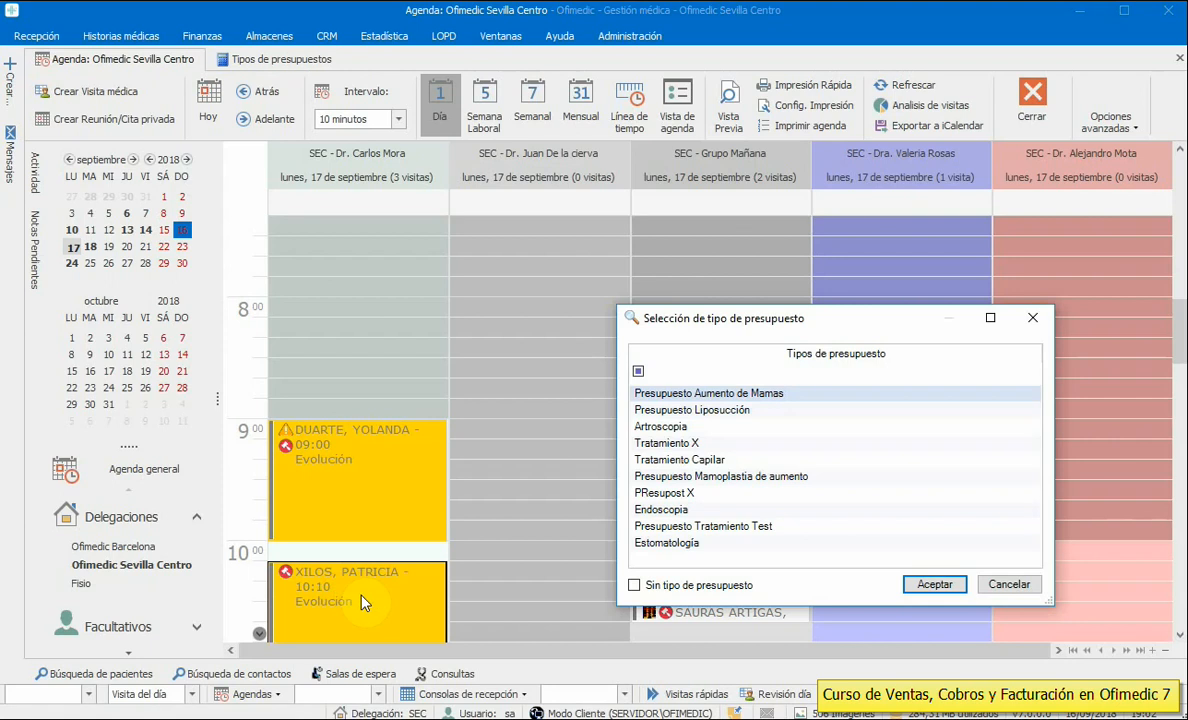
click(1010, 582)
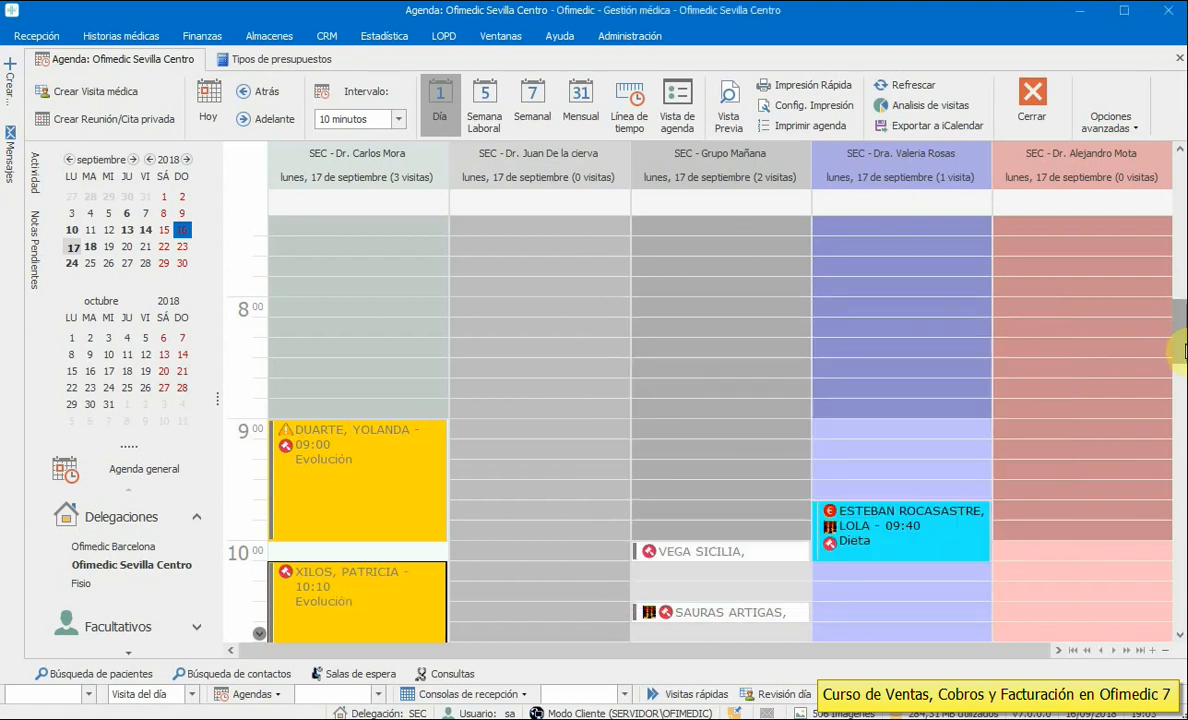
drag(1178, 346, 1172, 329)
right_click(331, 545)
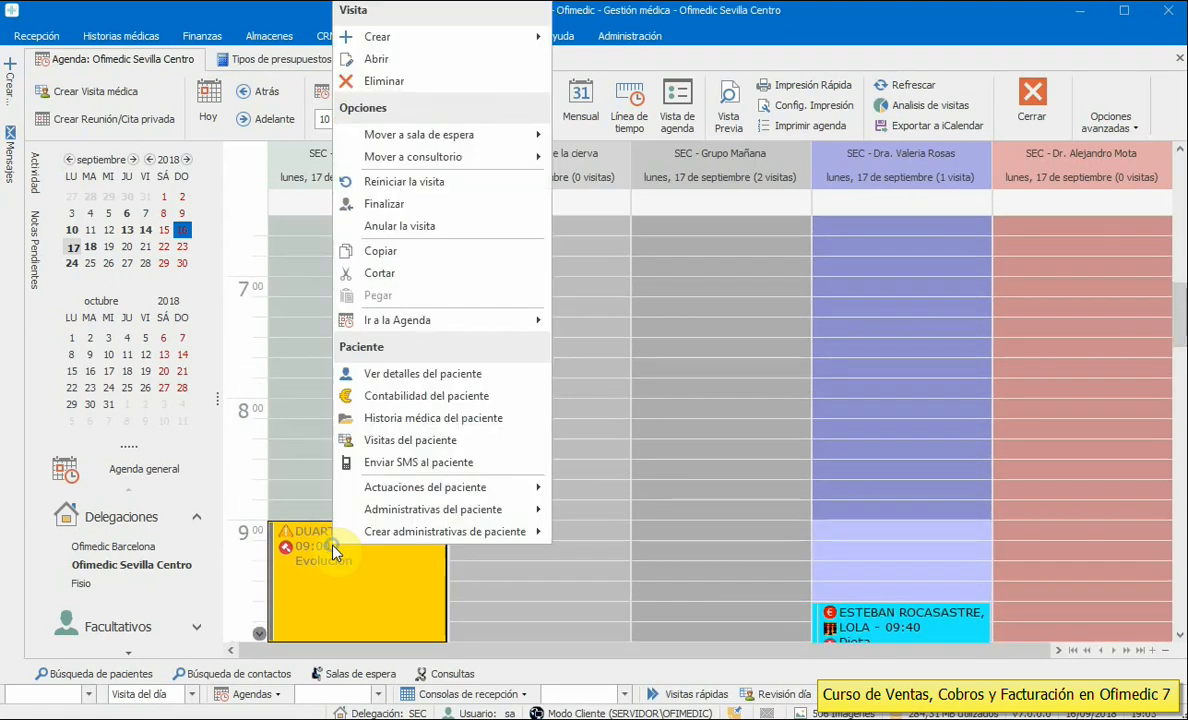
mouse_move(472, 531)
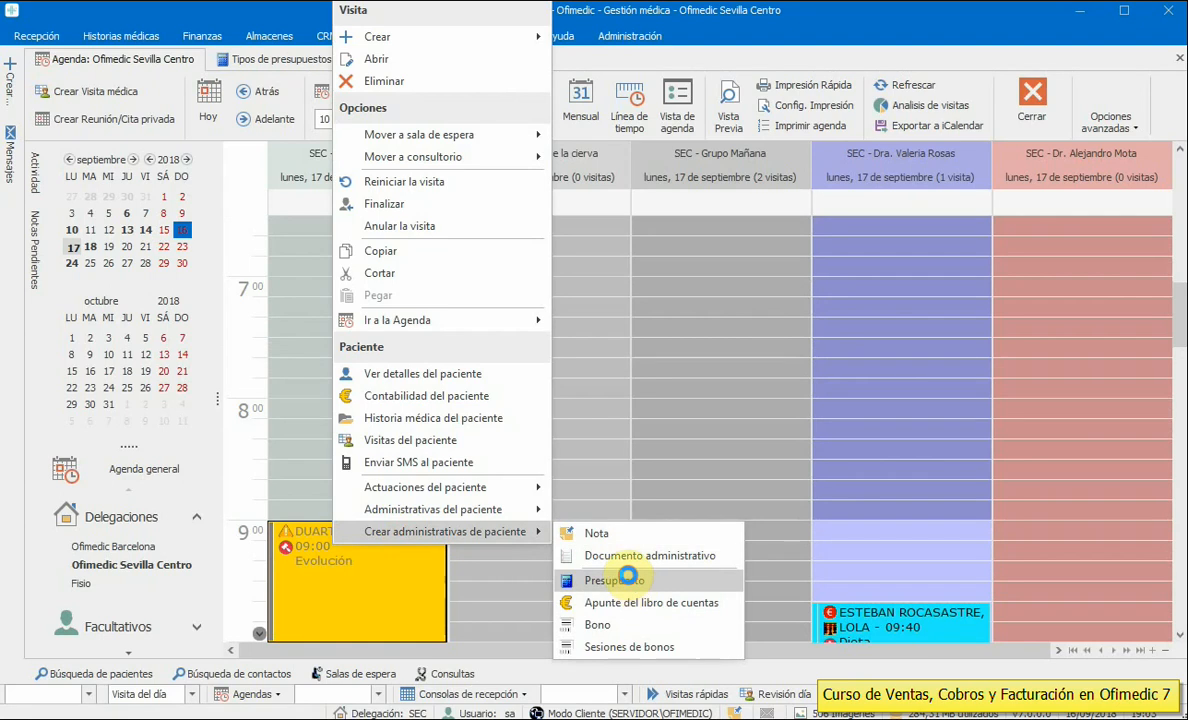
click(630, 579)
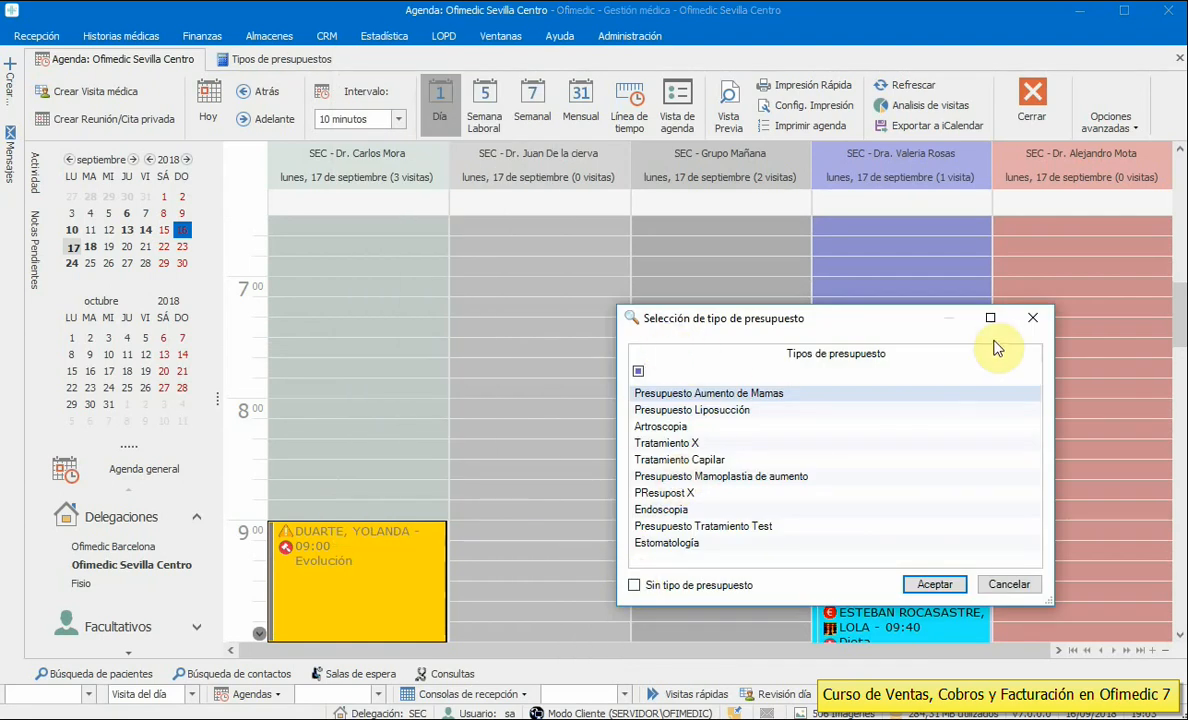
click(1035, 320)
click(82, 673)
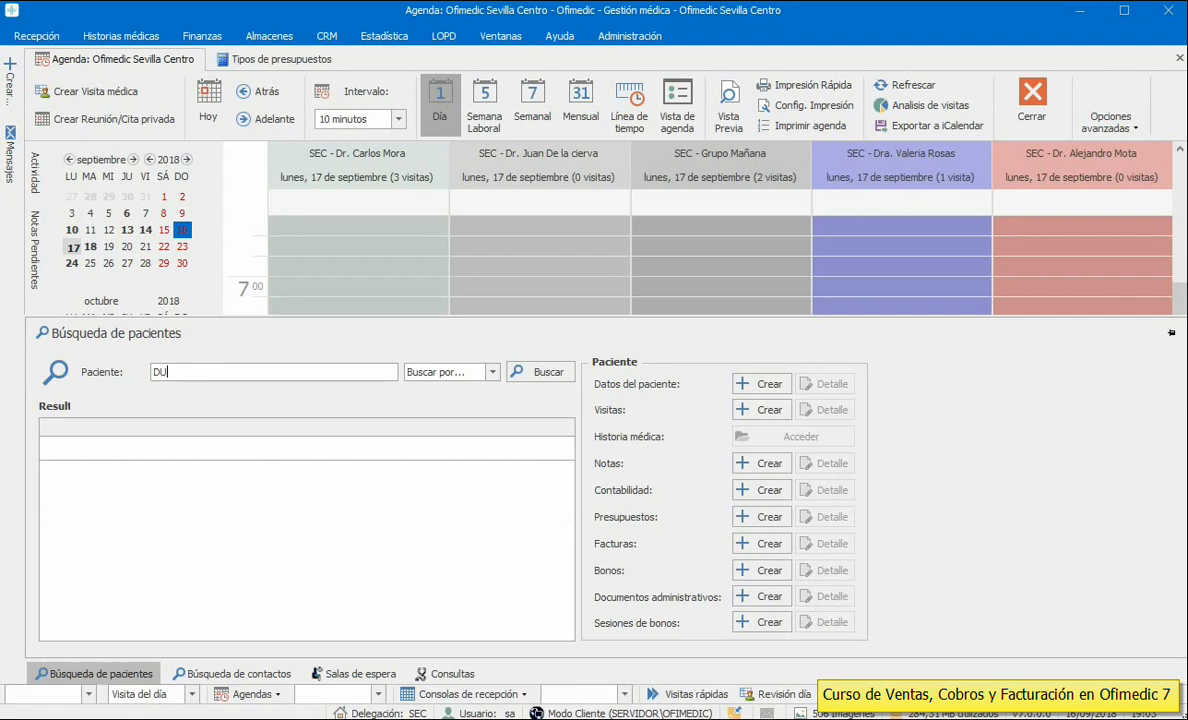
- Search by surname, close the second patient's empty budget list, then start a new budget for her
key(Return)
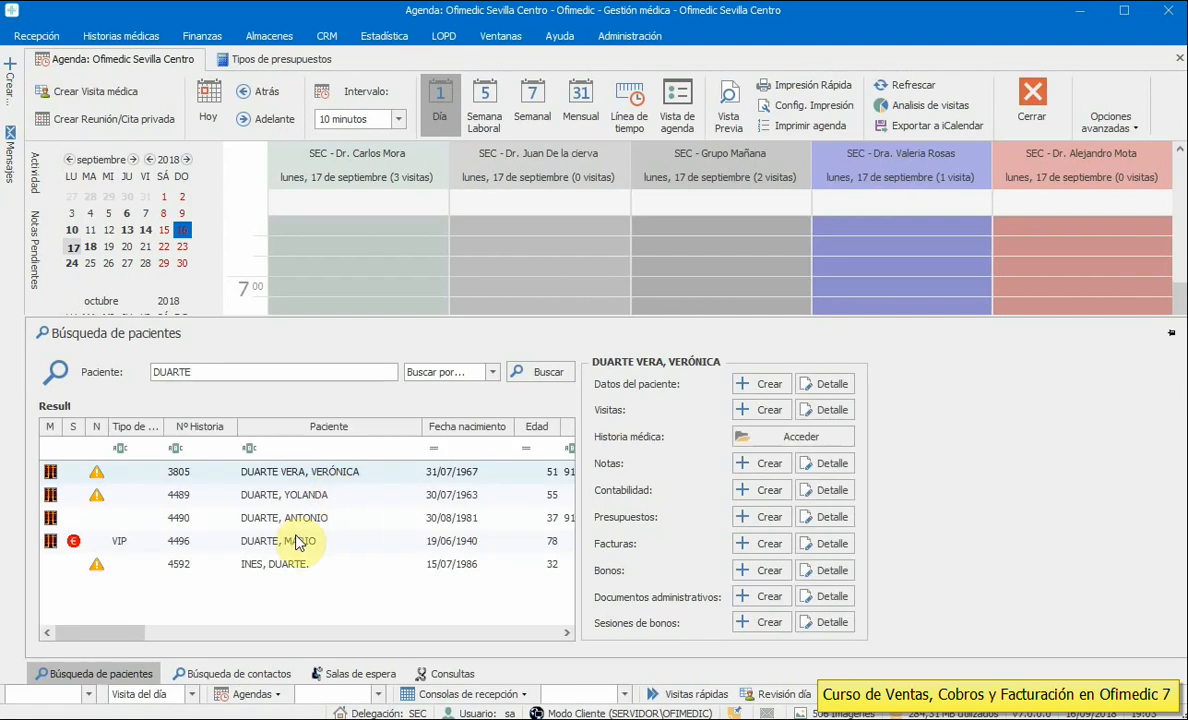
click(308, 494)
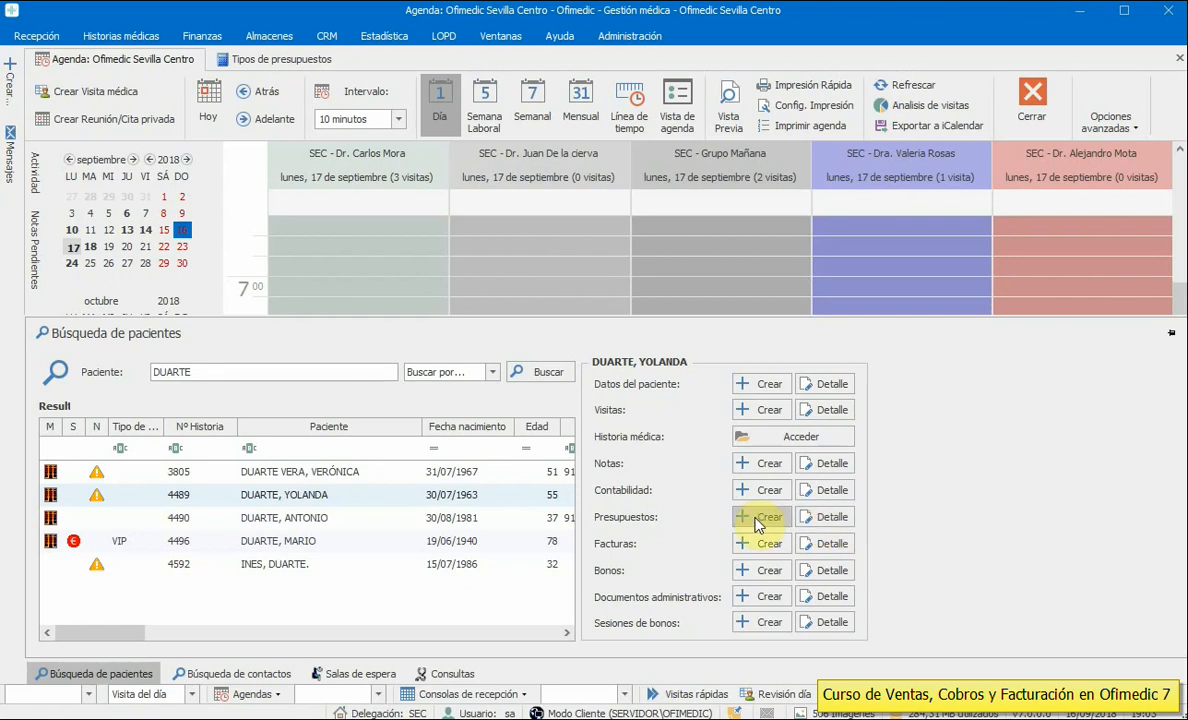
click(828, 518)
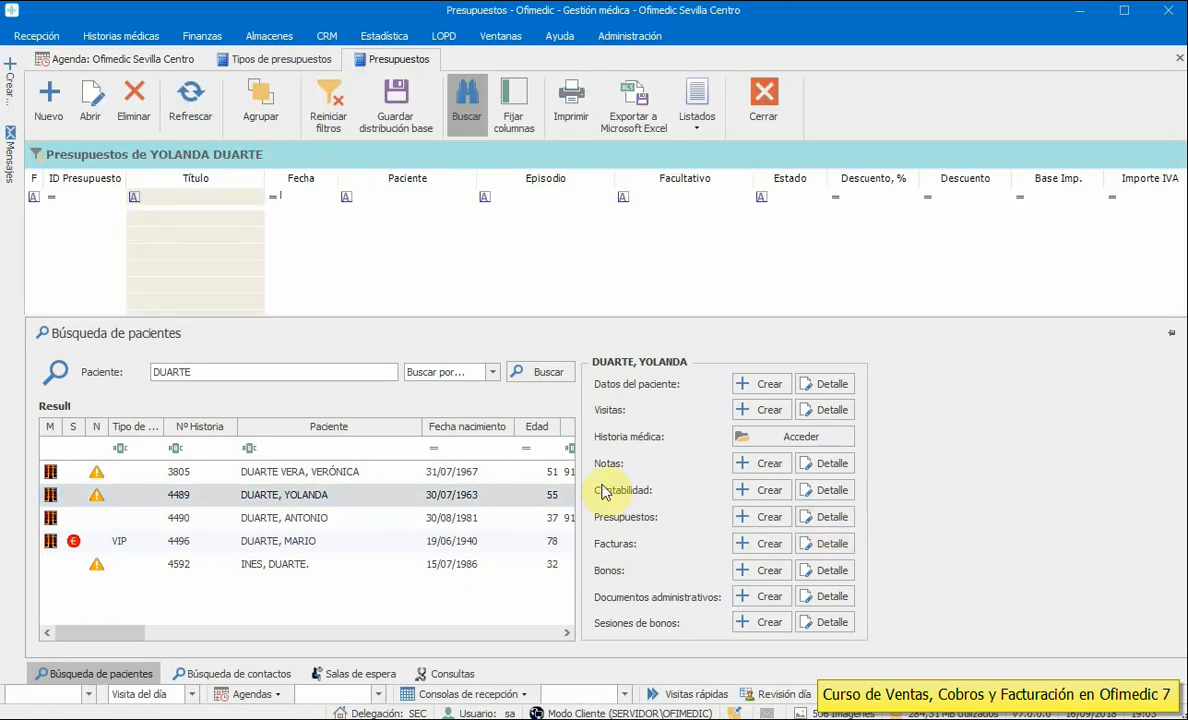
click(48, 102)
click(1032, 318)
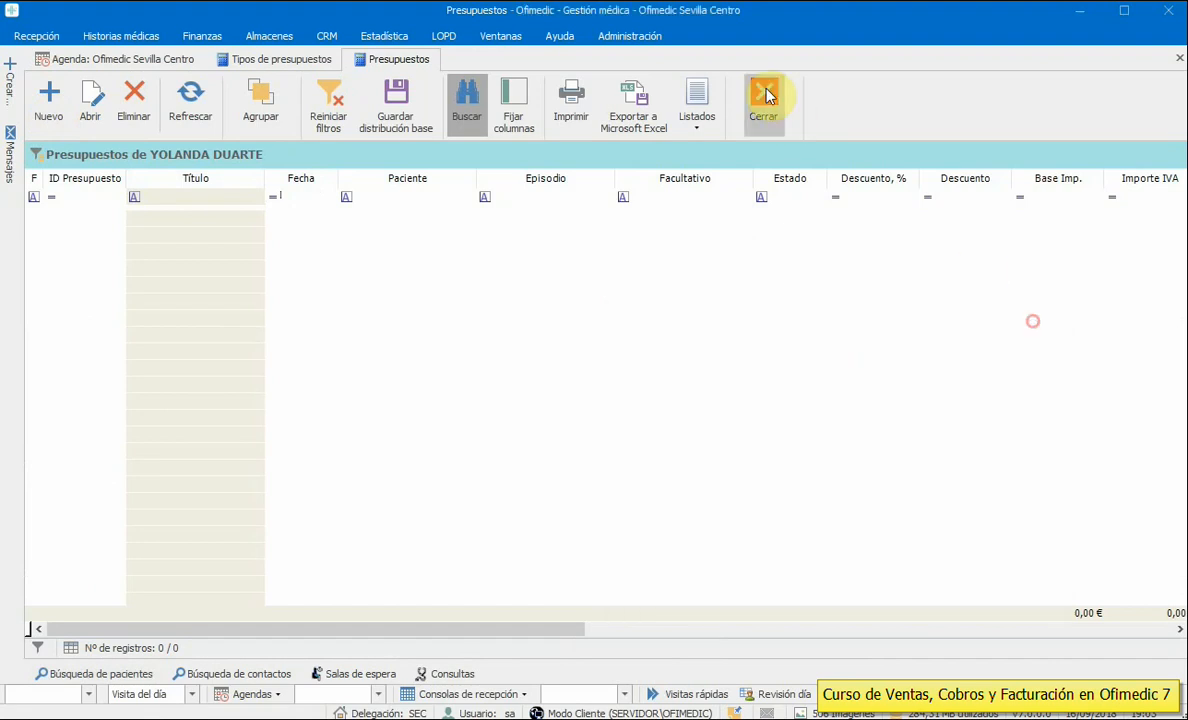
click(763, 98)
click(93, 675)
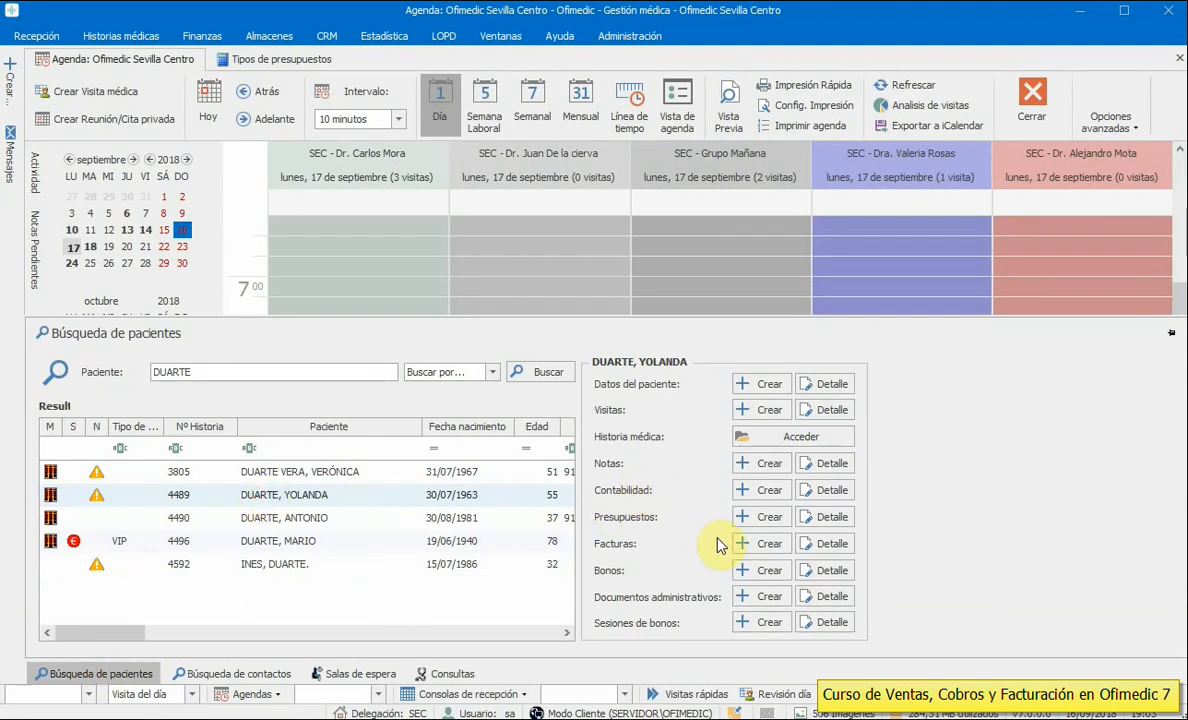
click(758, 517)
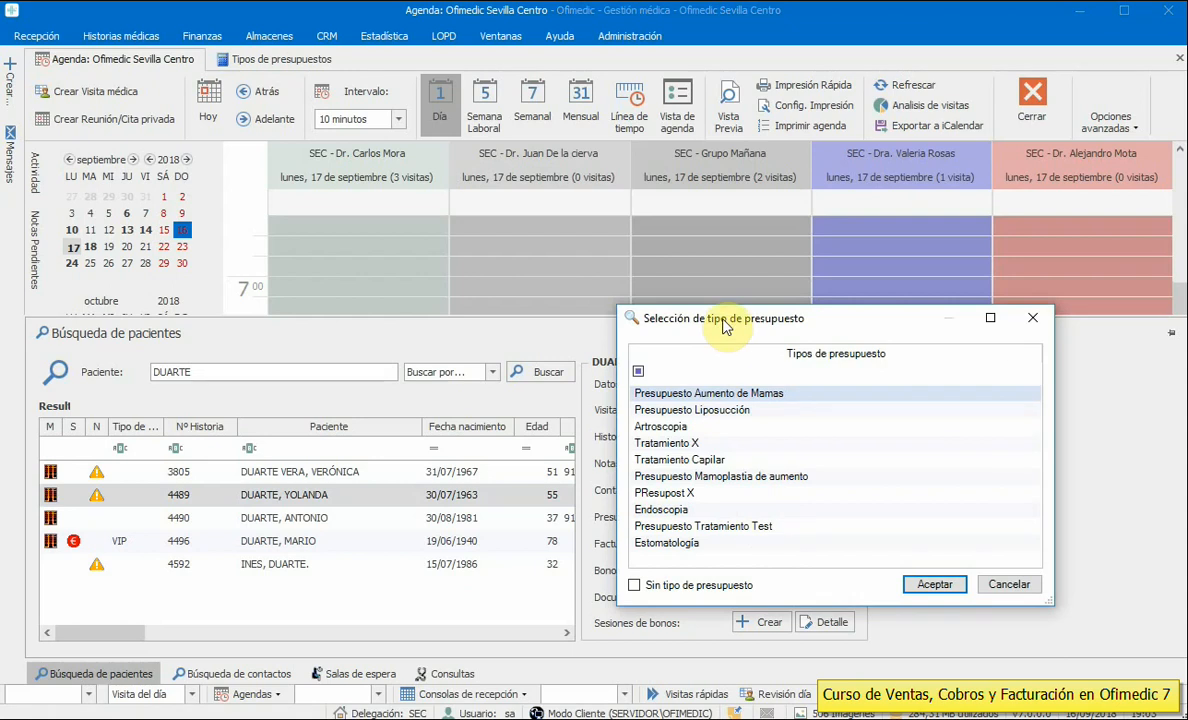
- Choose Tratamiento X as the budget type, leave Sin tipo unchecked, and confirm
drag(724, 327, 495, 180)
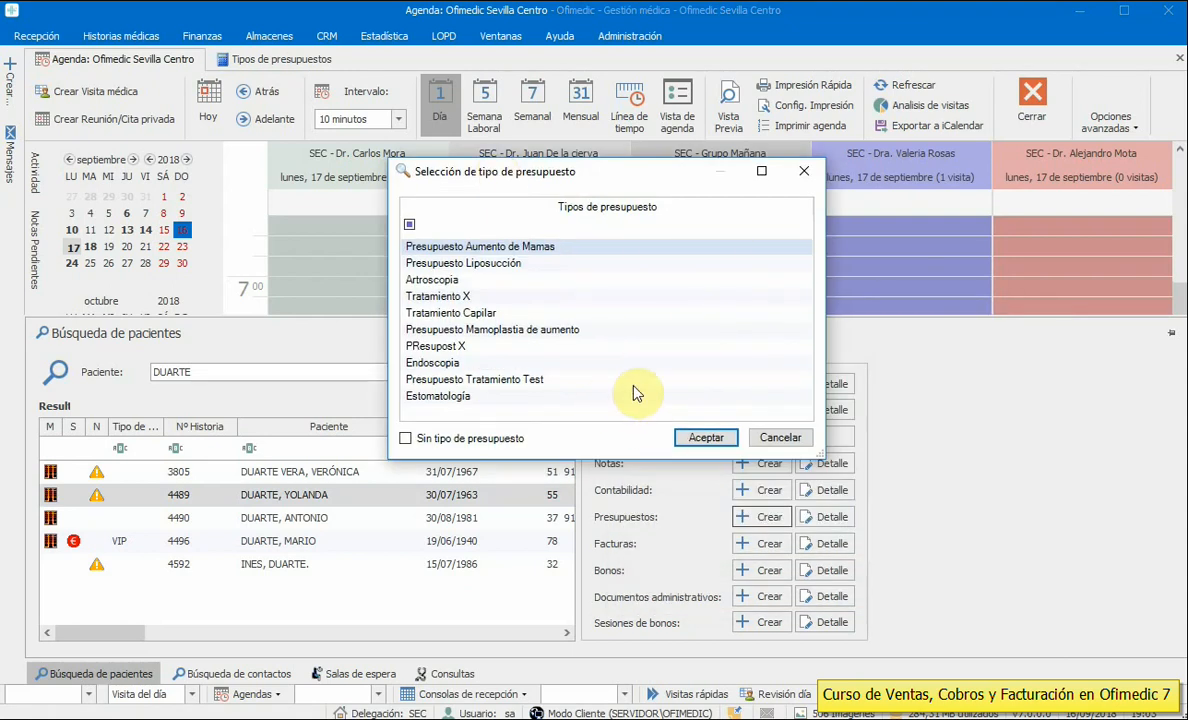
click(463, 298)
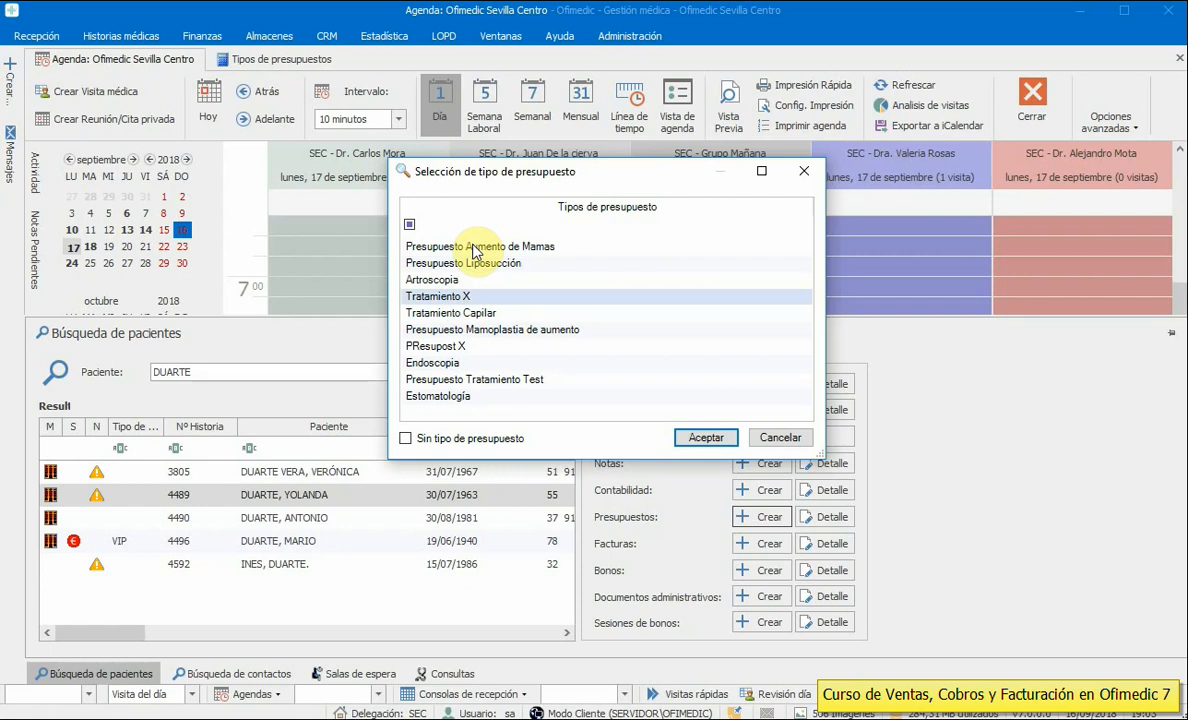
click(406, 440)
click(406, 440)
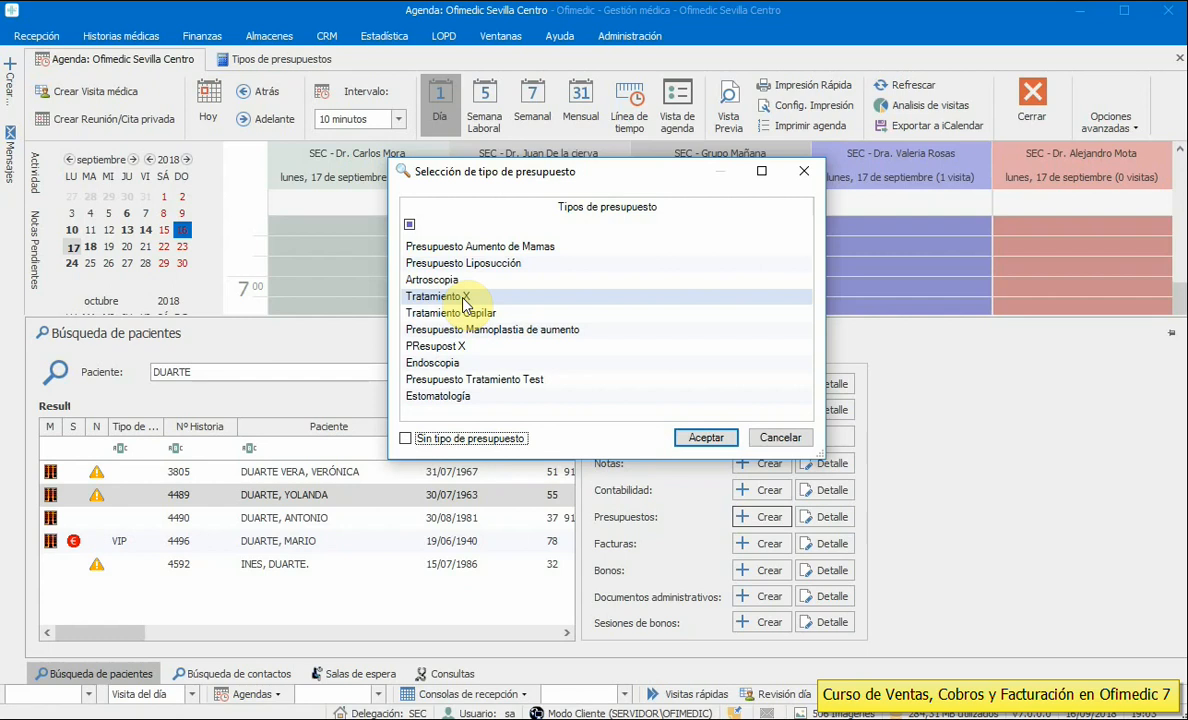
click(705, 439)
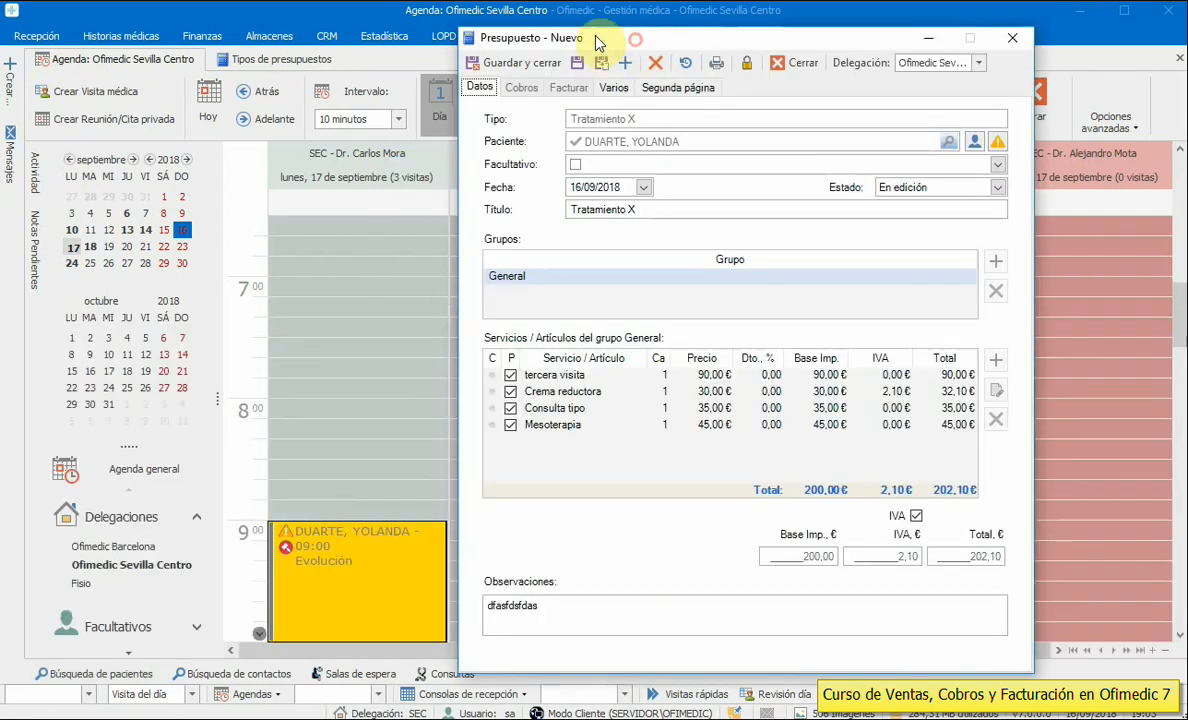
- Review the budget's Tratamiento X title and service lines, leaving them unchanged
drag(596, 42, 417, 35)
click(472, 203)
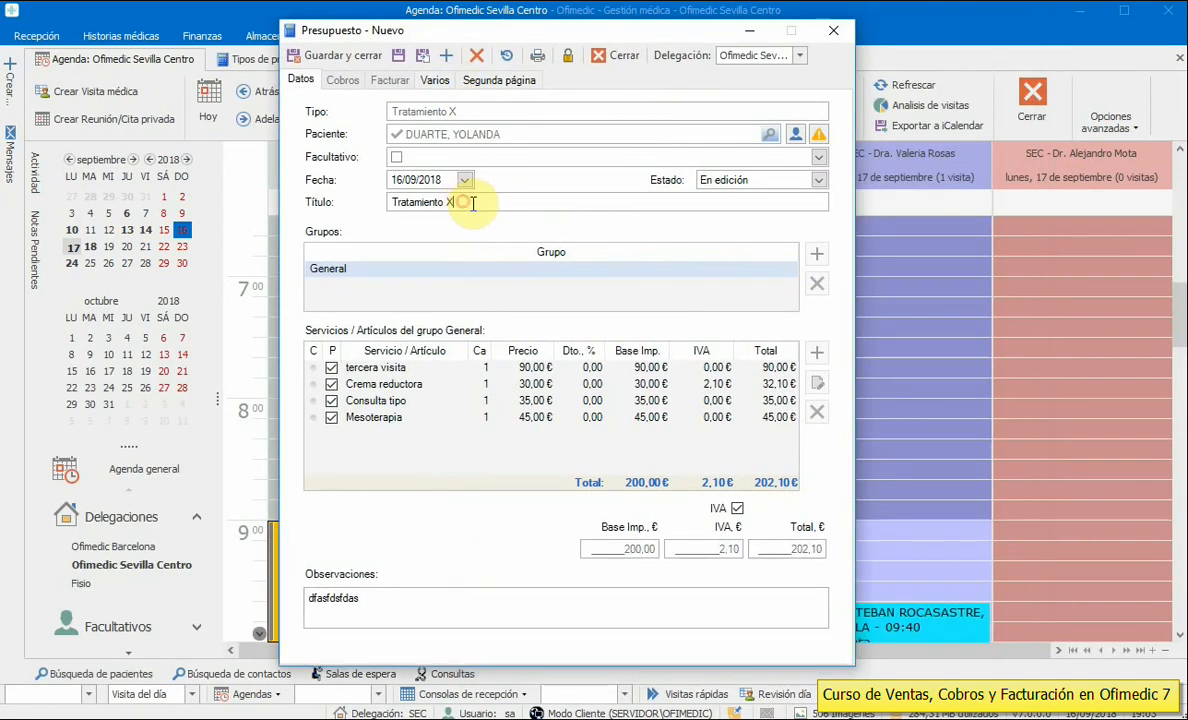
drag(371, 204, 464, 204)
click(474, 203)
click(409, 370)
- Assign the first listed practitioner after the missing-data warning and save the budget as 209
click(398, 55)
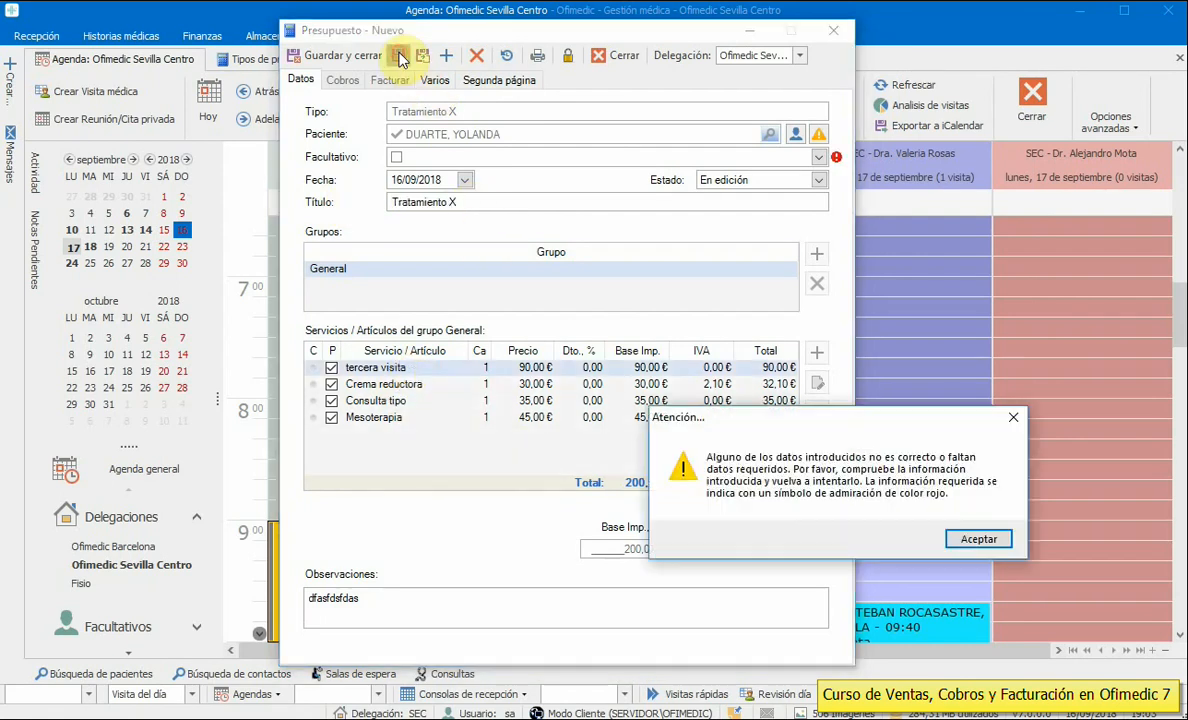
click(990, 541)
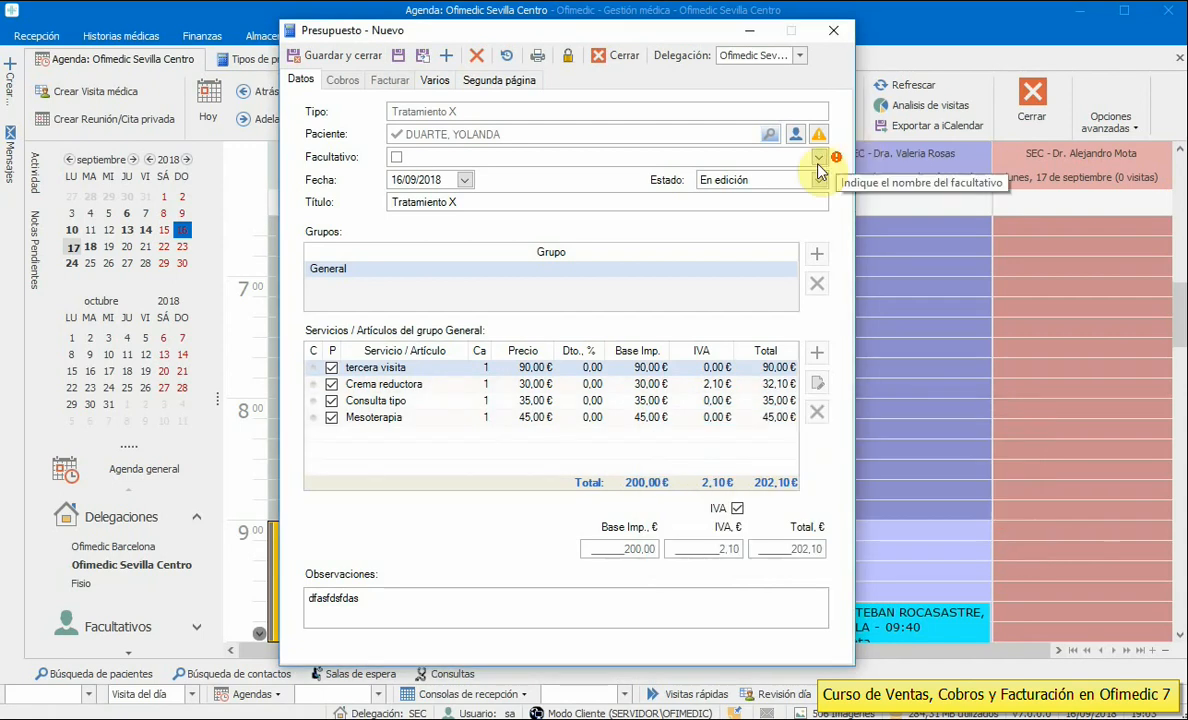
click(819, 157)
click(445, 193)
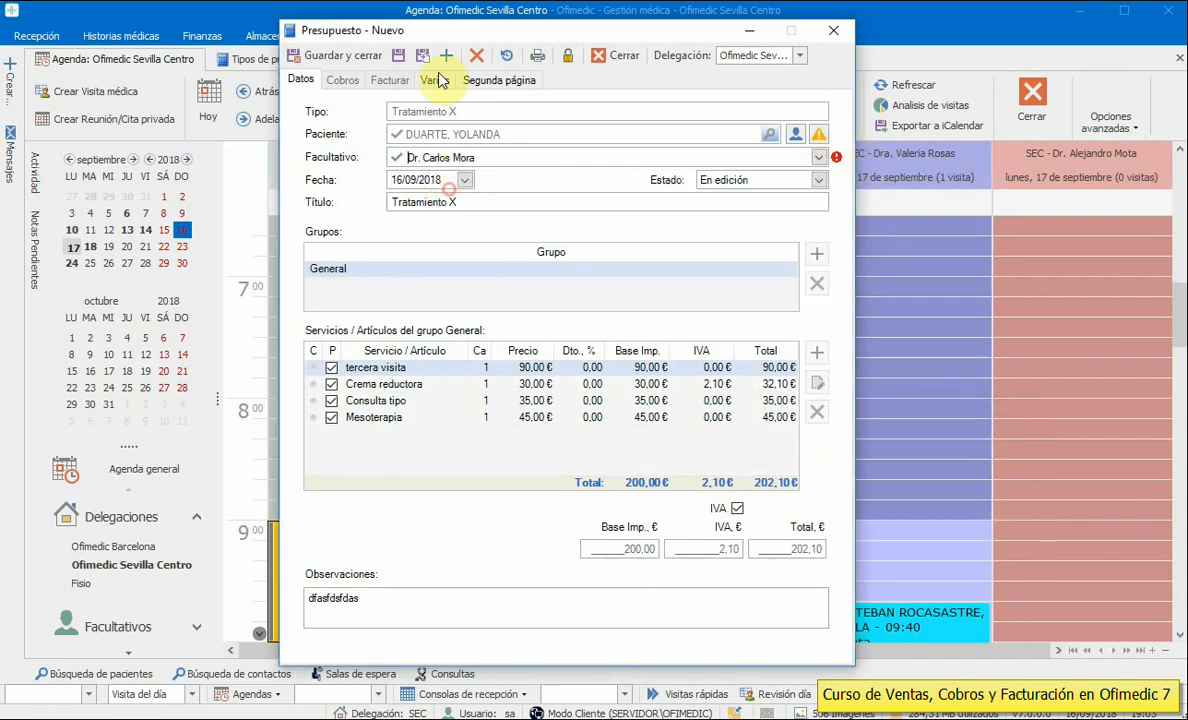
click(403, 56)
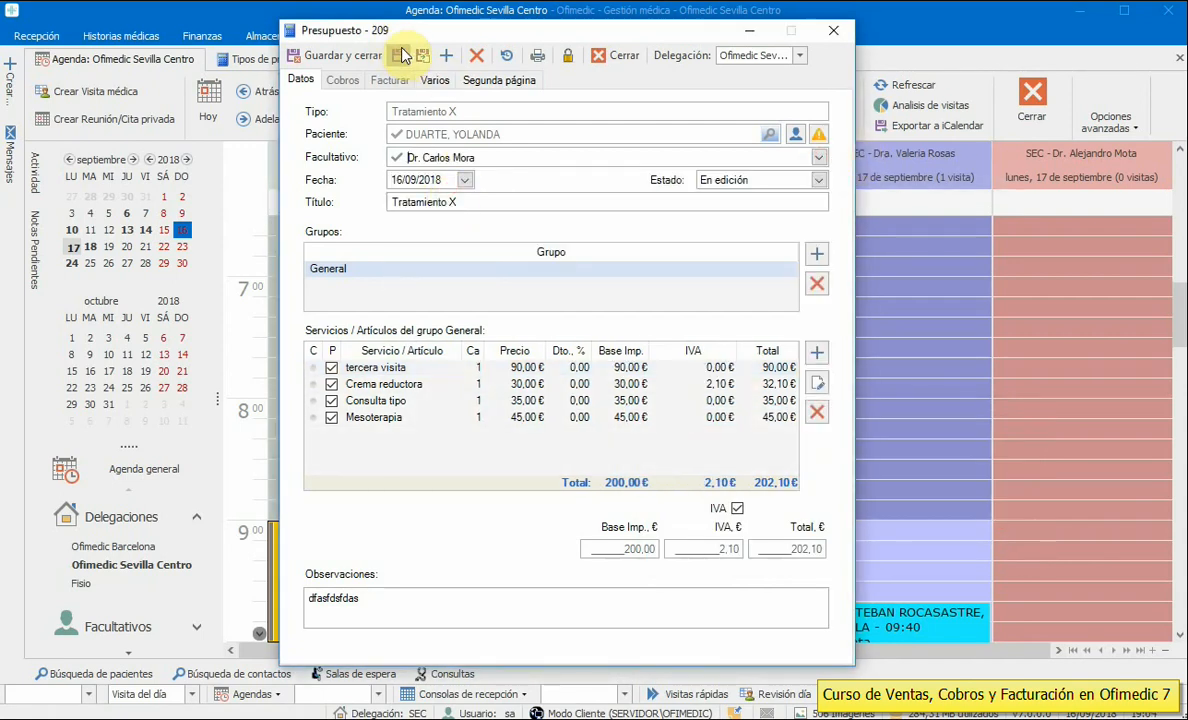
click(513, 385)
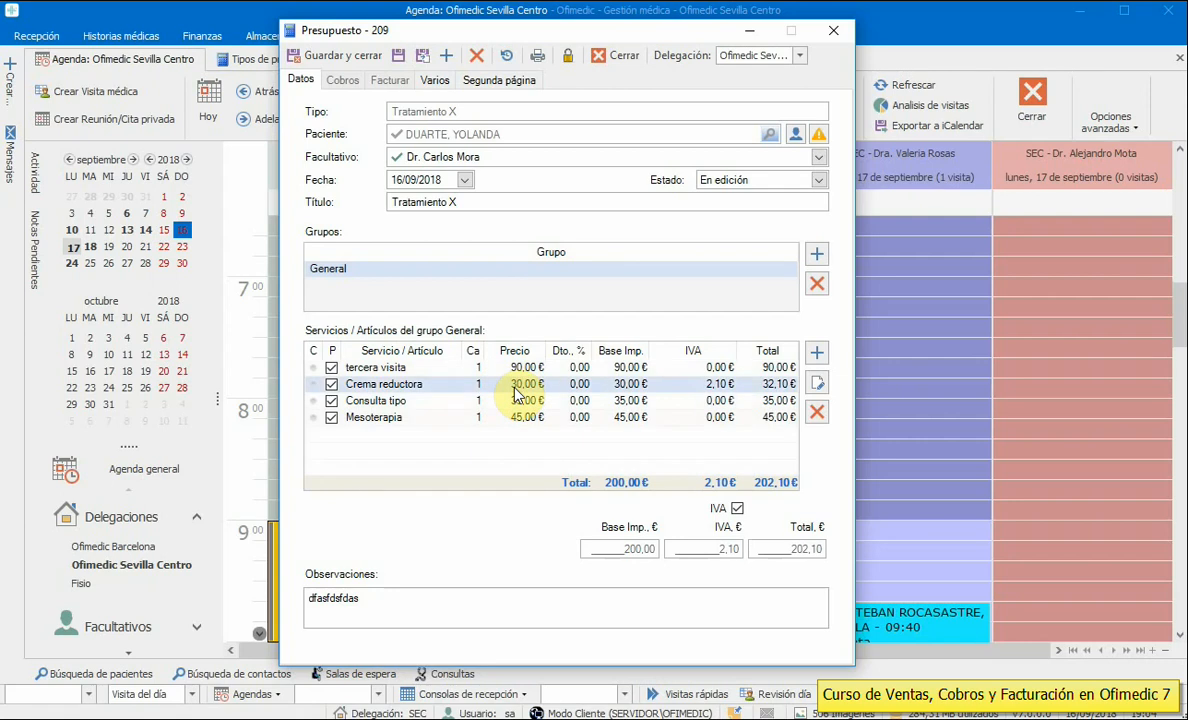
- Unlock the Crema reductora line's price and change its amount from 30,00 to 45,00 €
double_click(515, 393)
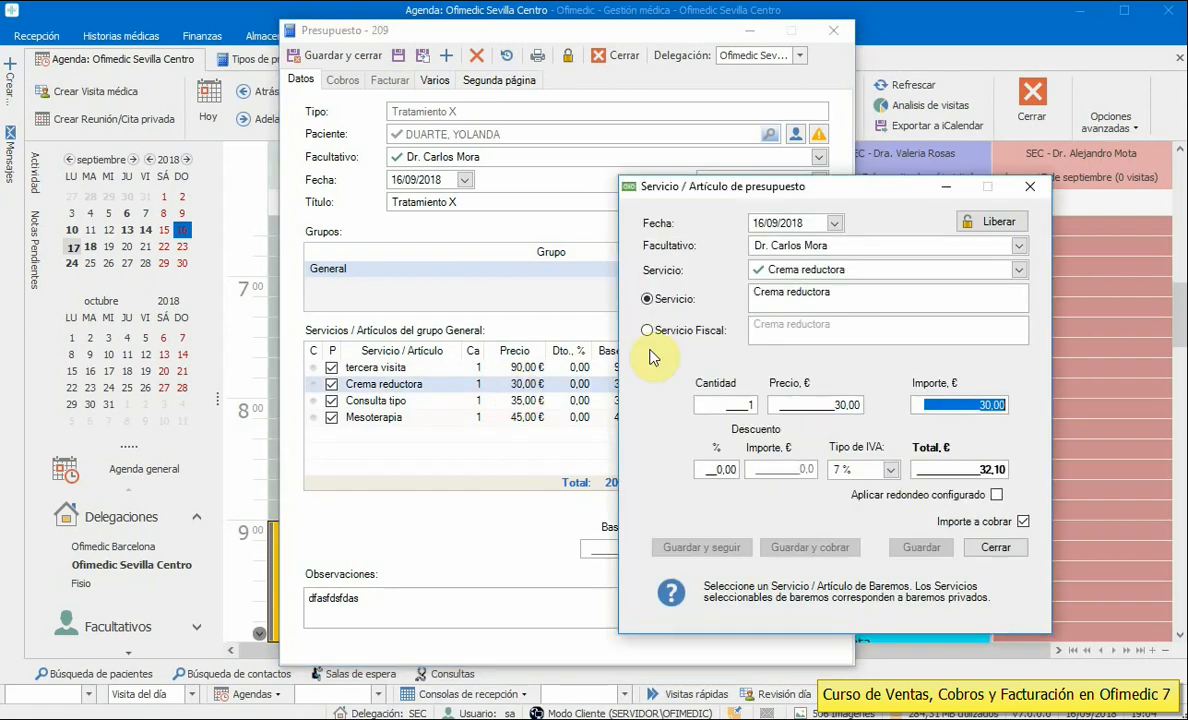
click(1018, 246)
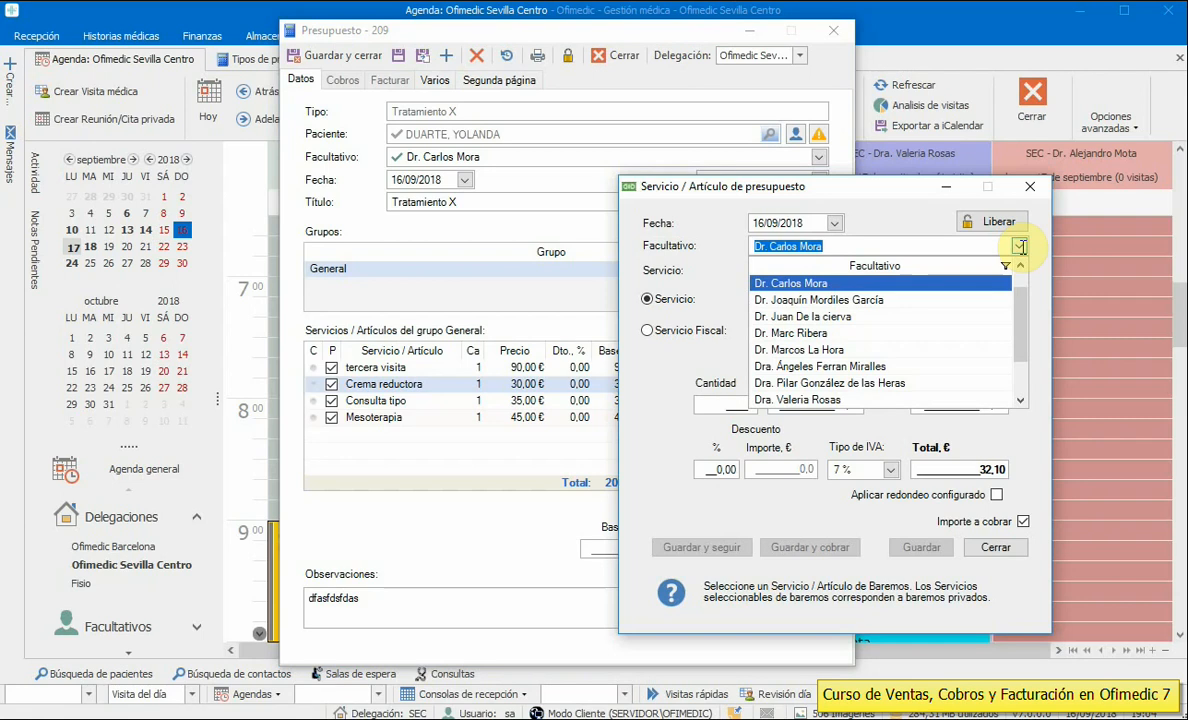
click(860, 283)
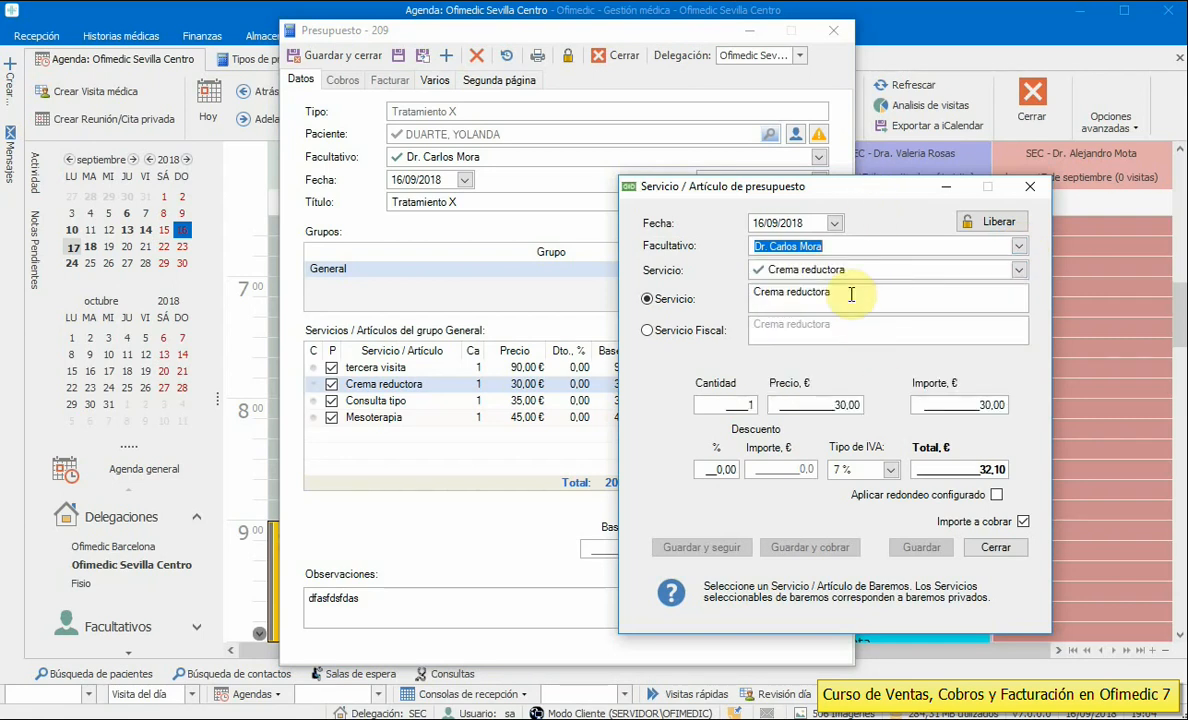
click(945, 405)
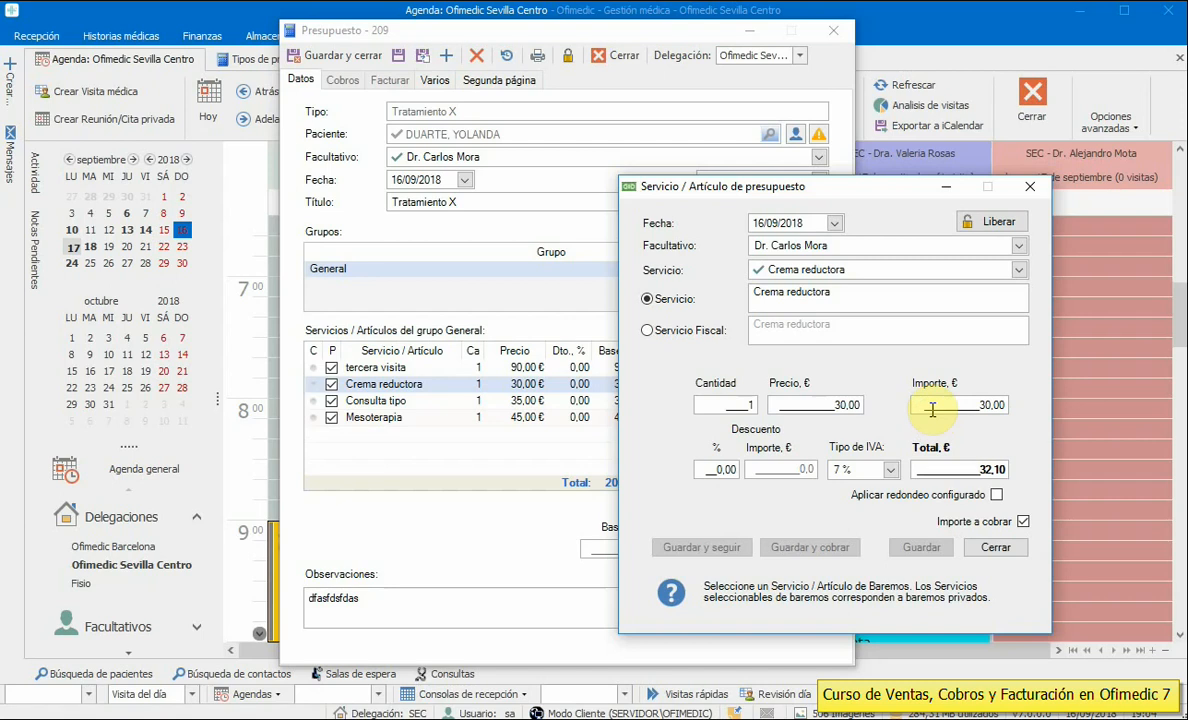
drag(935, 409, 1143, 419)
text(45)
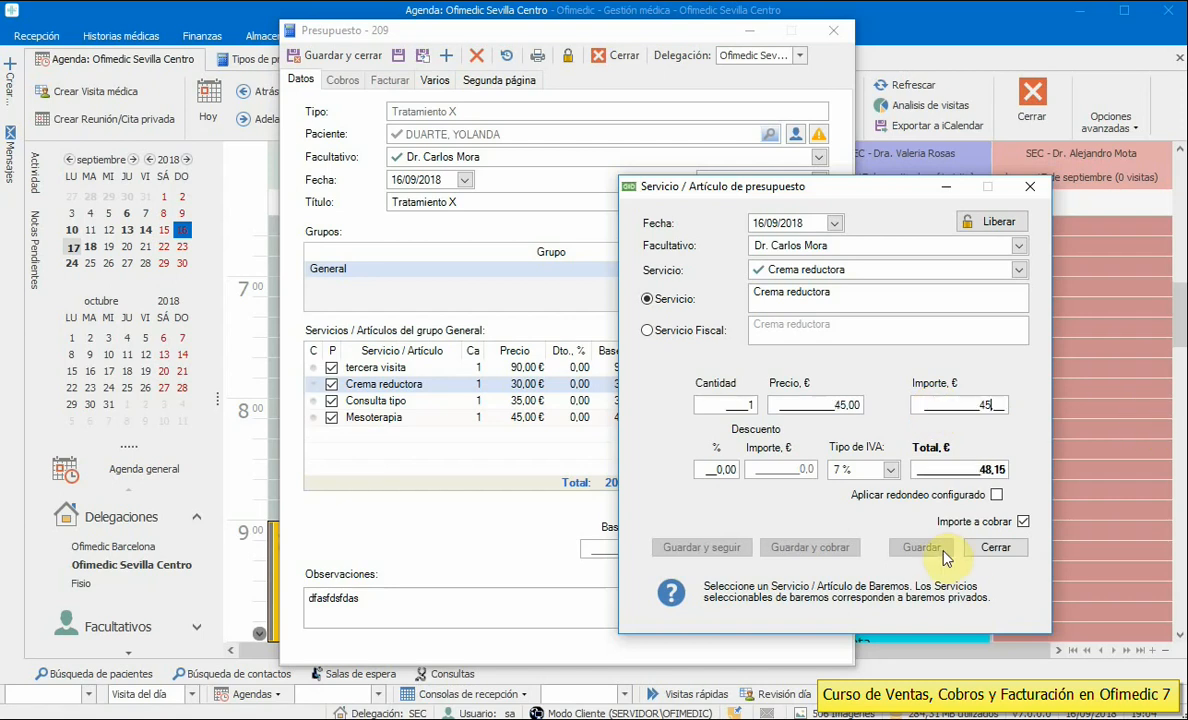
click(990, 224)
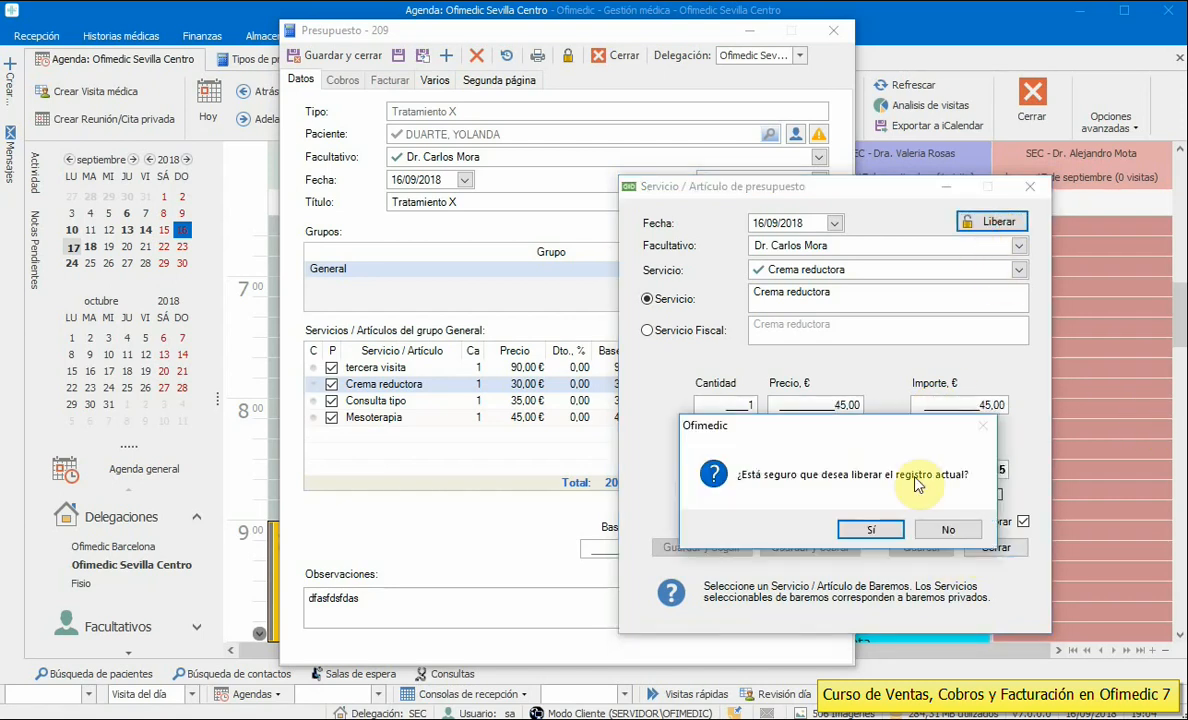
click(872, 529)
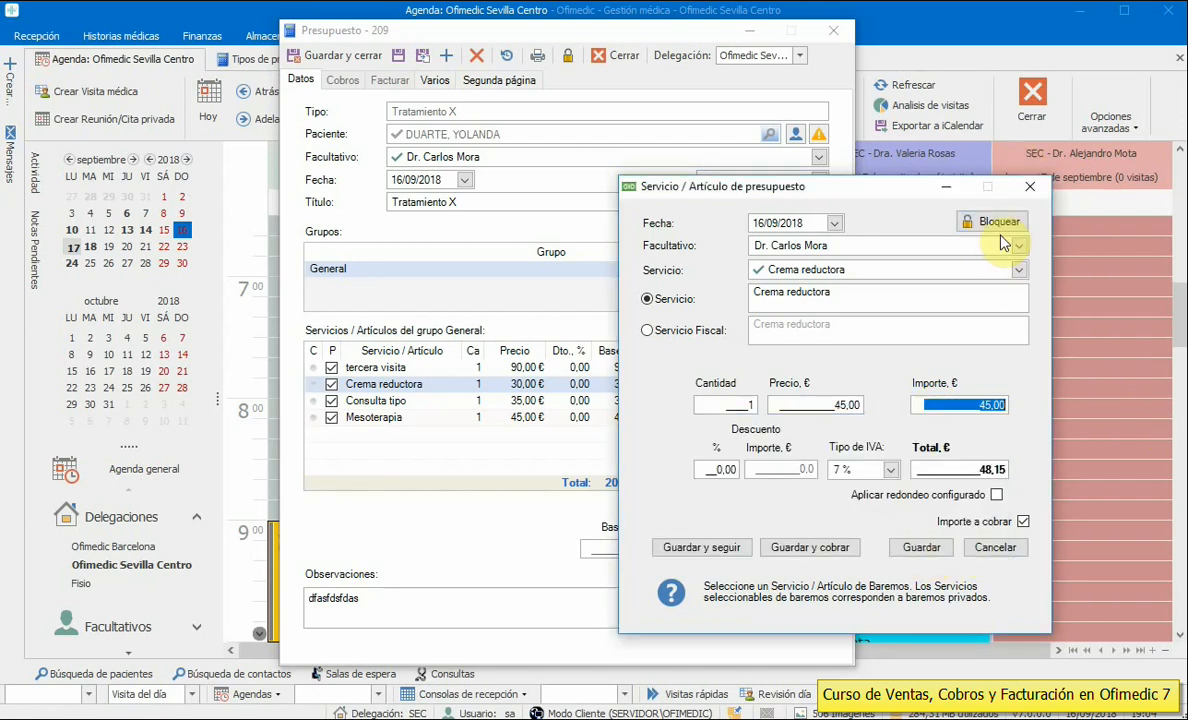
click(920, 548)
click(958, 529)
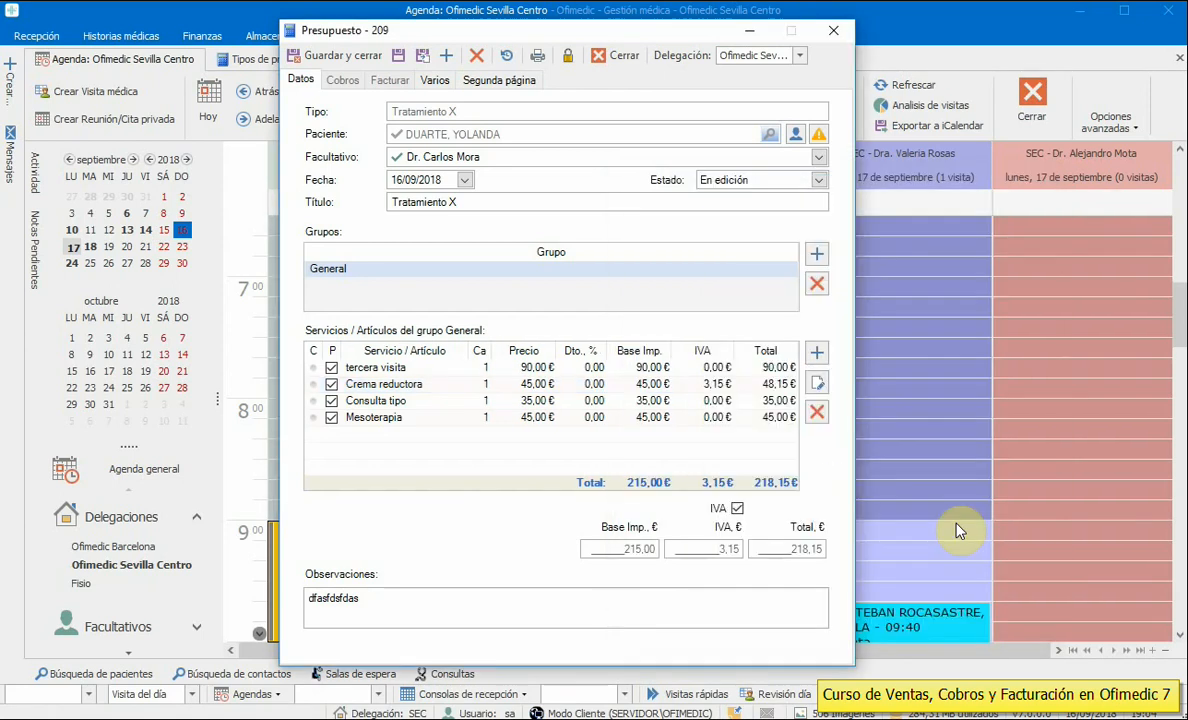
- Start a new service line, cancel it, and open budget 209's print preview
click(418, 404)
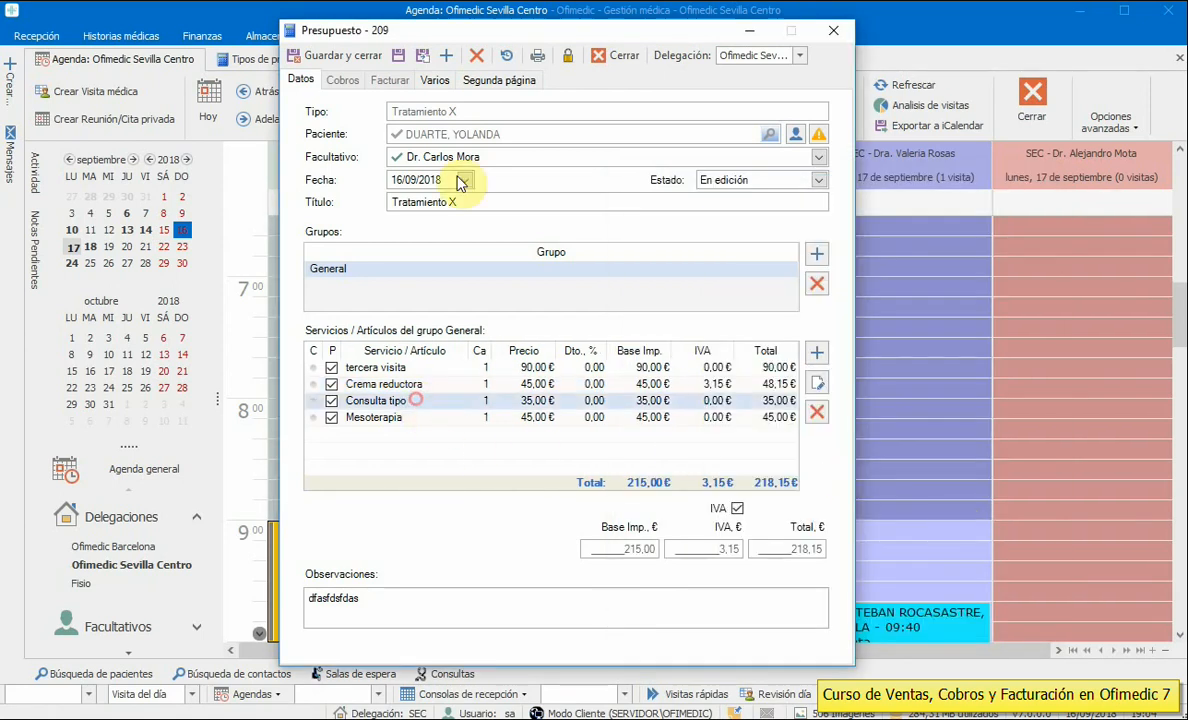
click(816, 355)
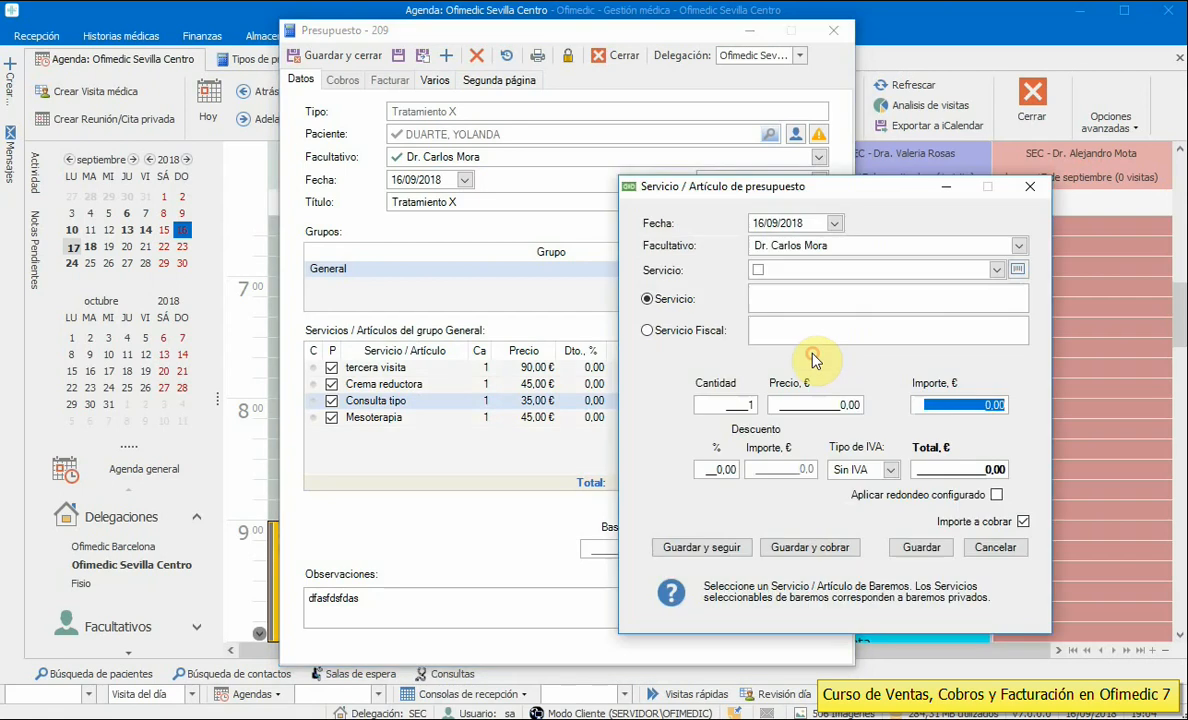
click(996, 269)
click(910, 187)
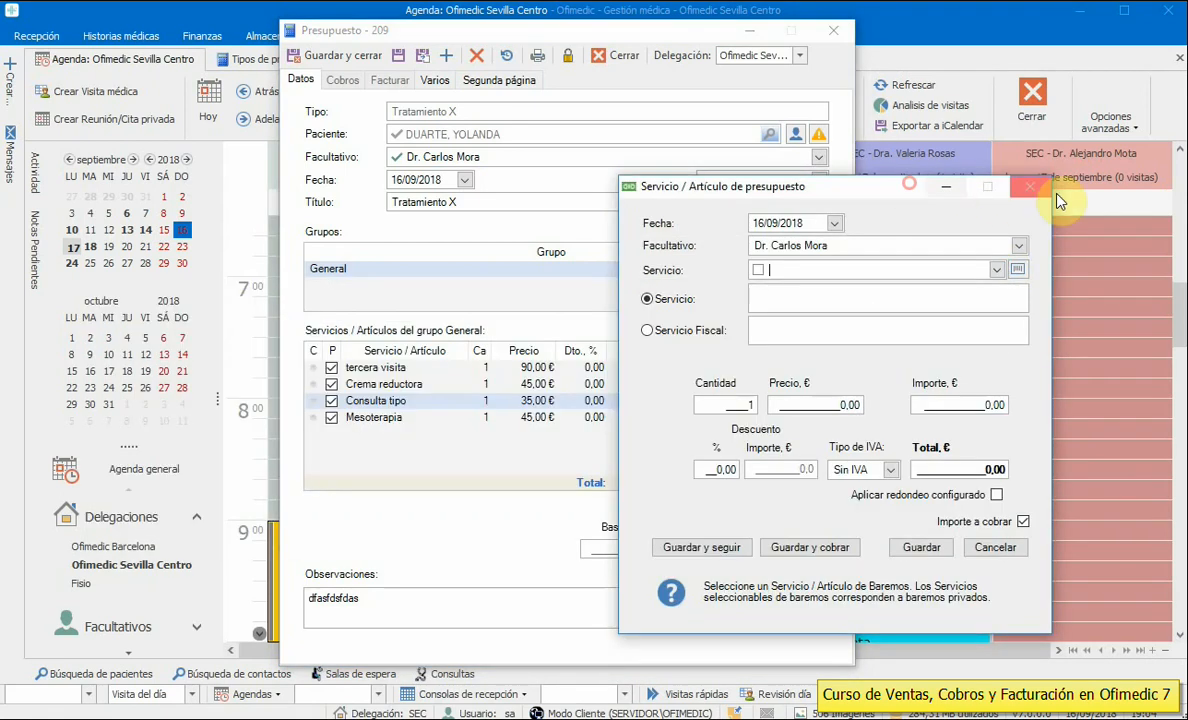
click(1032, 188)
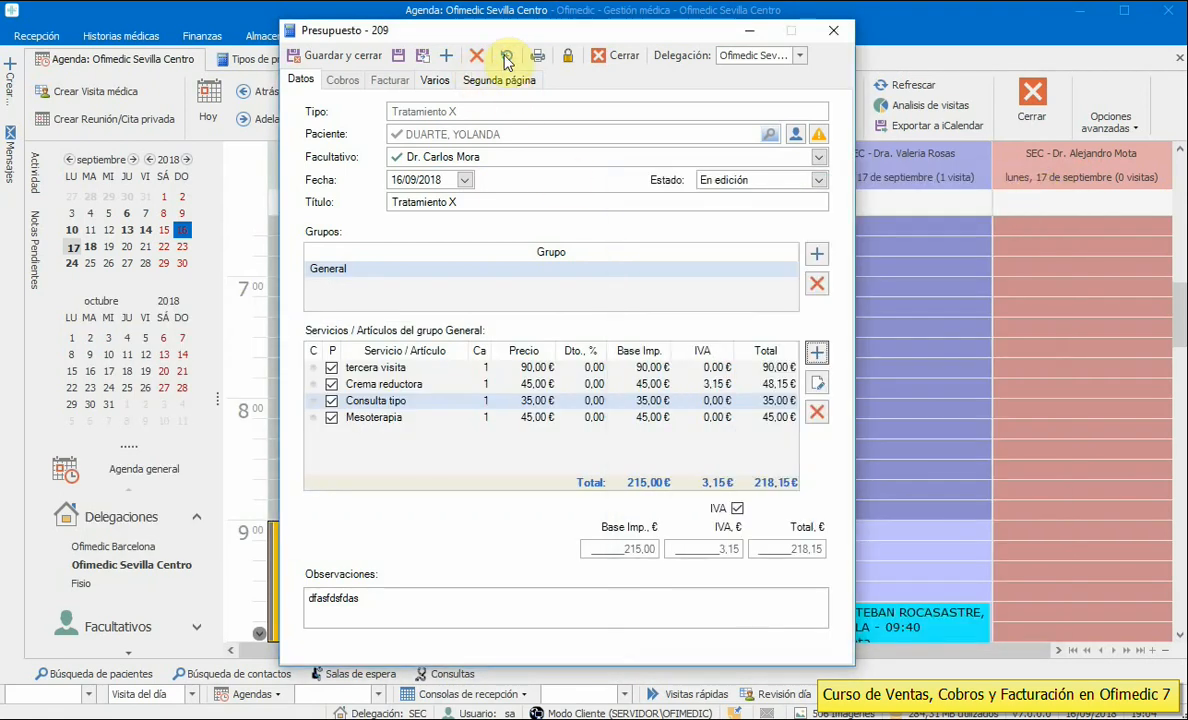
click(537, 56)
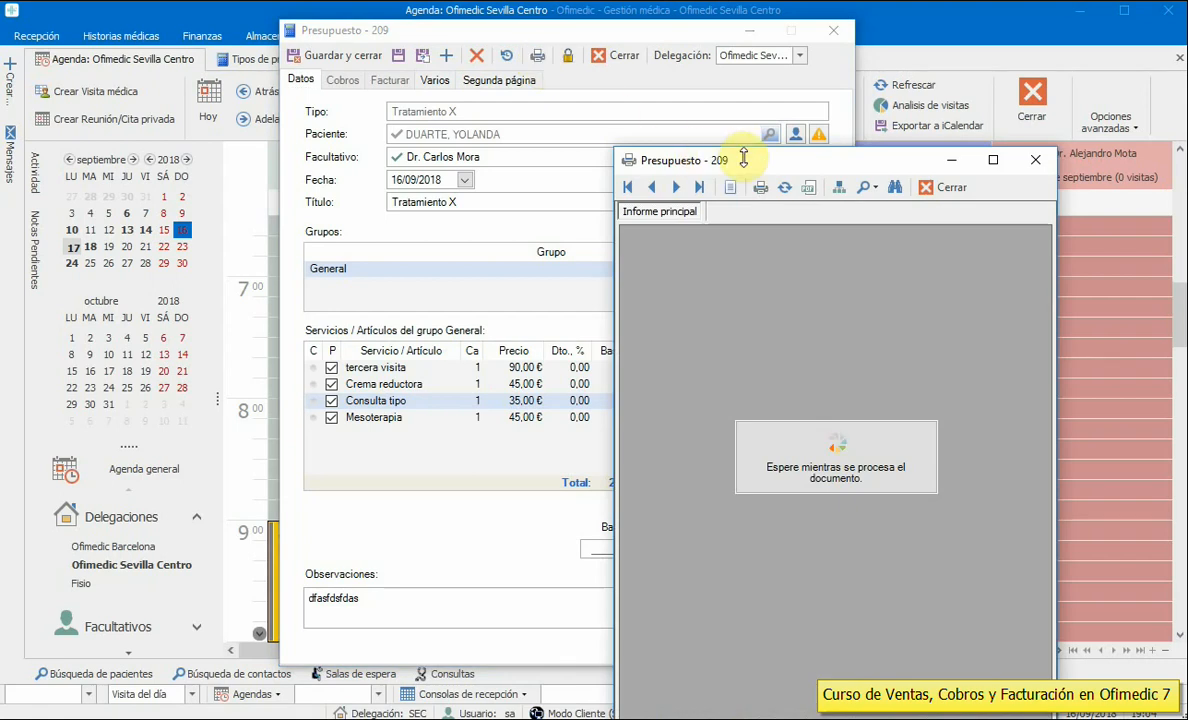
- Enlarge budget 209's print preview, page between pages 1 and 2, then close it
drag(745, 170, 322, 47)
drag(637, 257, 970, 258)
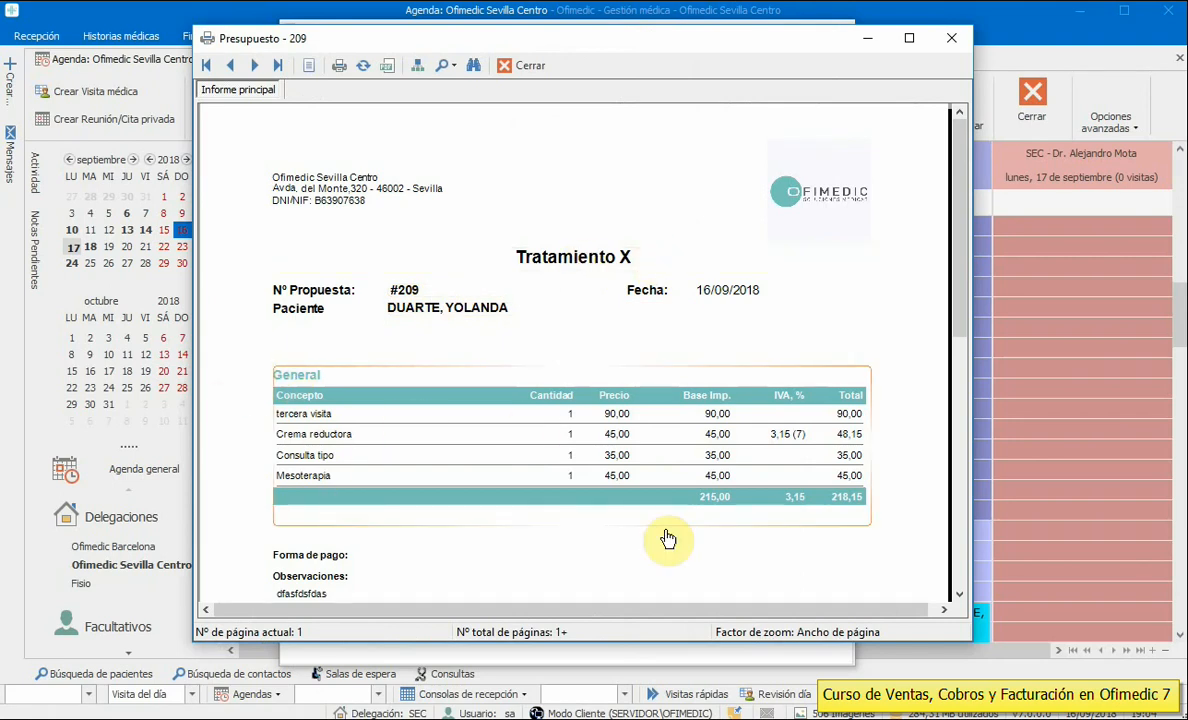
drag(963, 284, 963, 352)
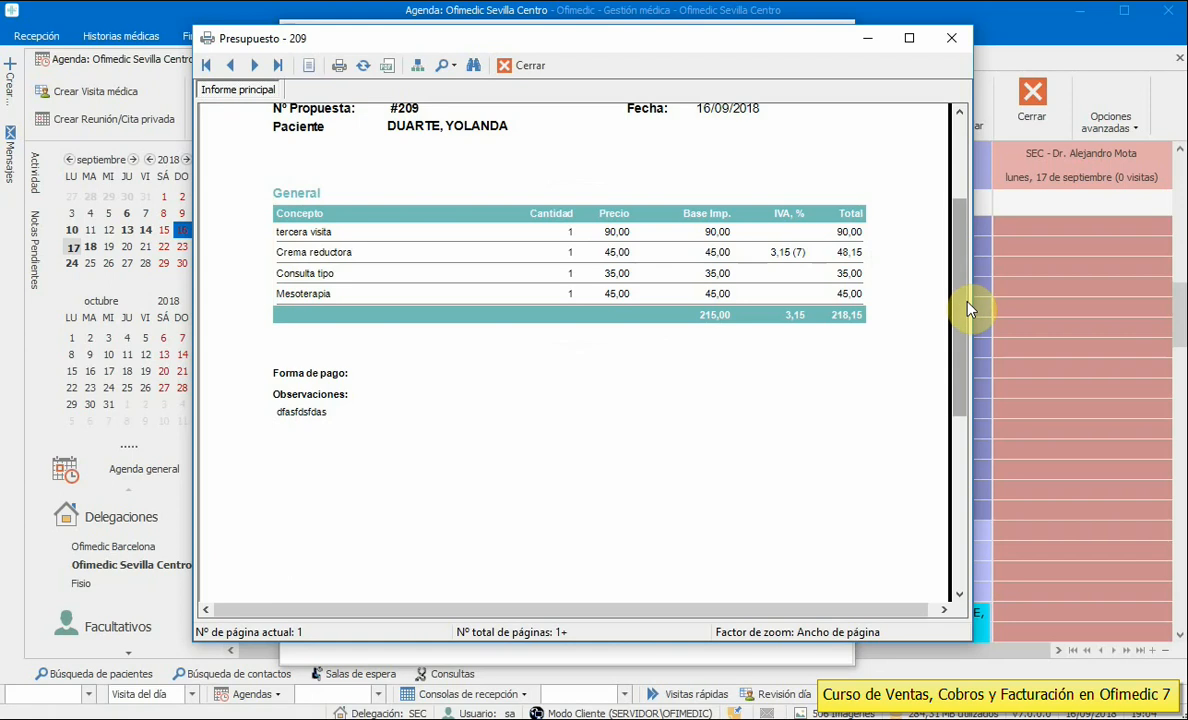
drag(960, 307, 960, 180)
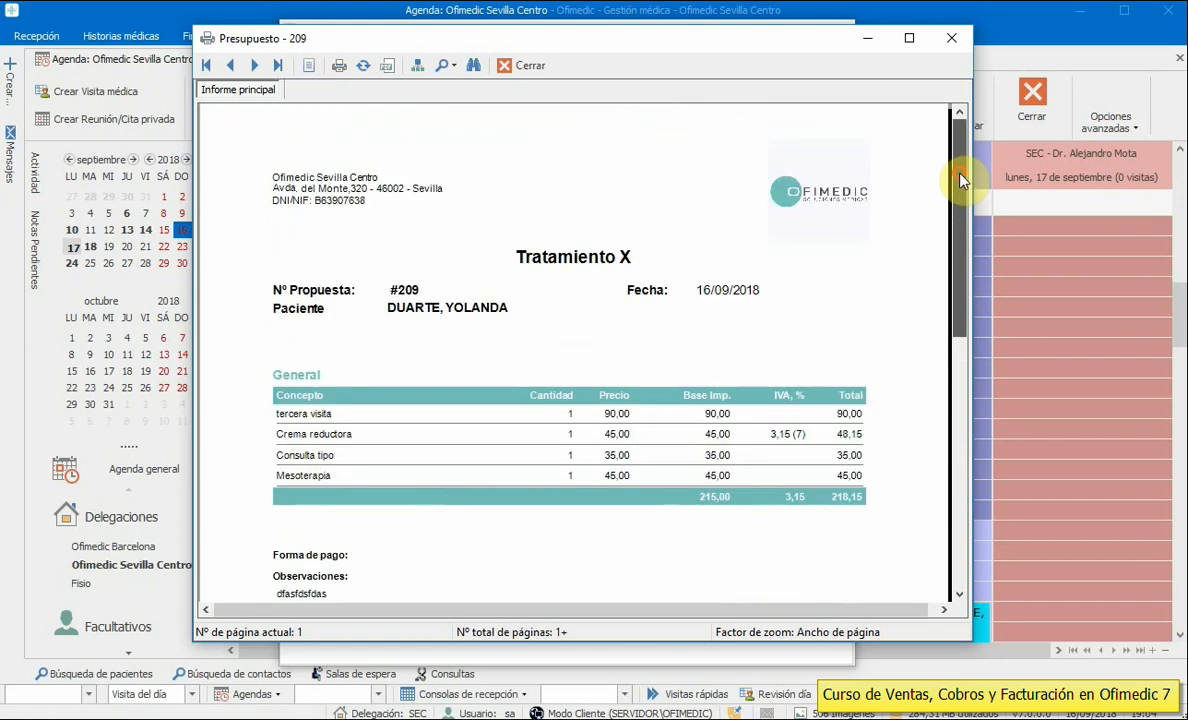
click(254, 65)
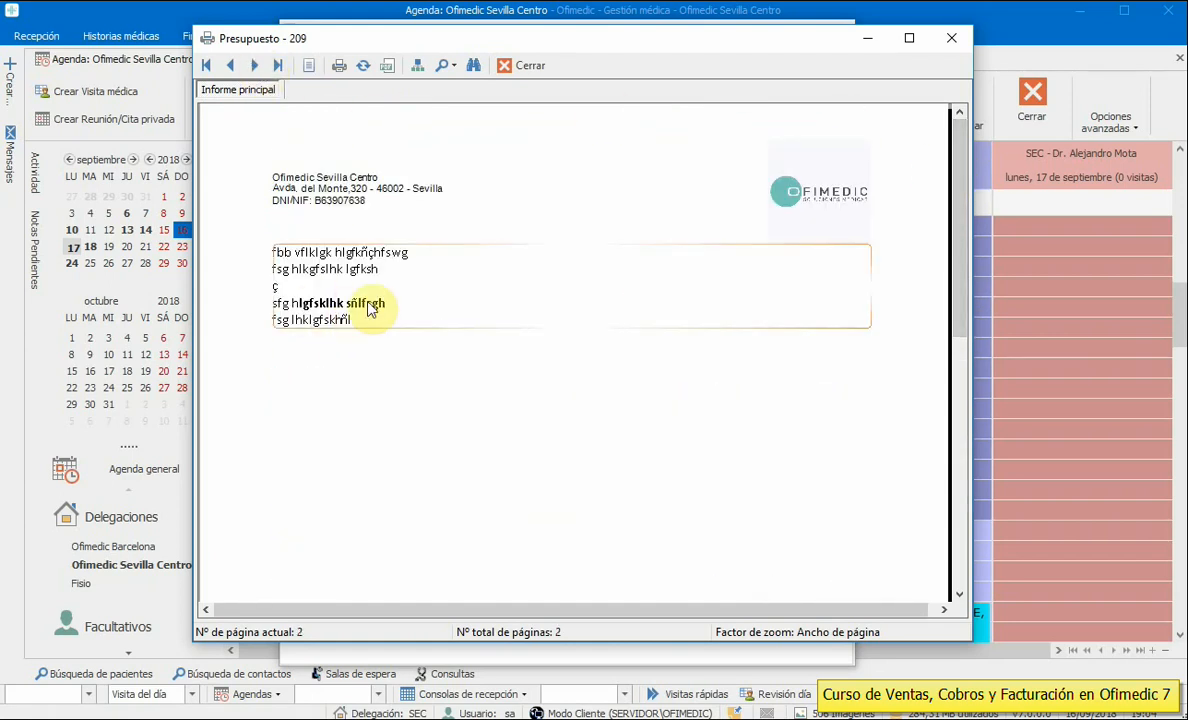
click(230, 66)
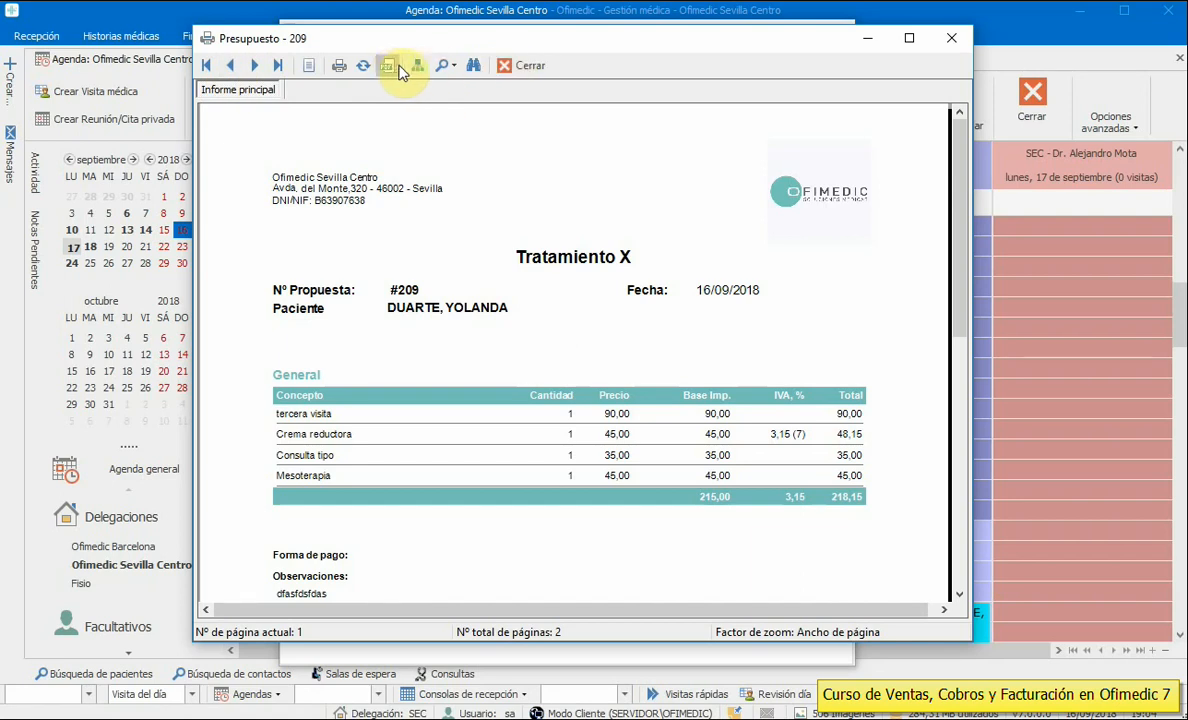
click(521, 68)
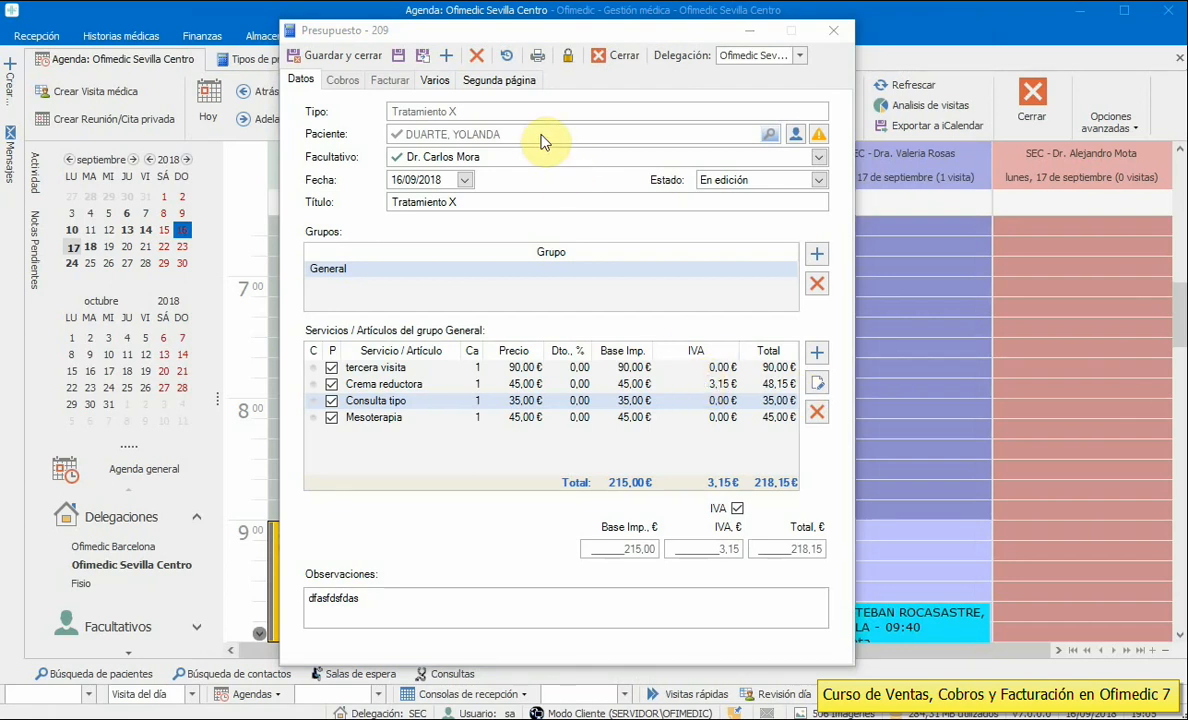
- Switch budget 209's status to En proceso and back to En edición, then save and close
click(716, 184)
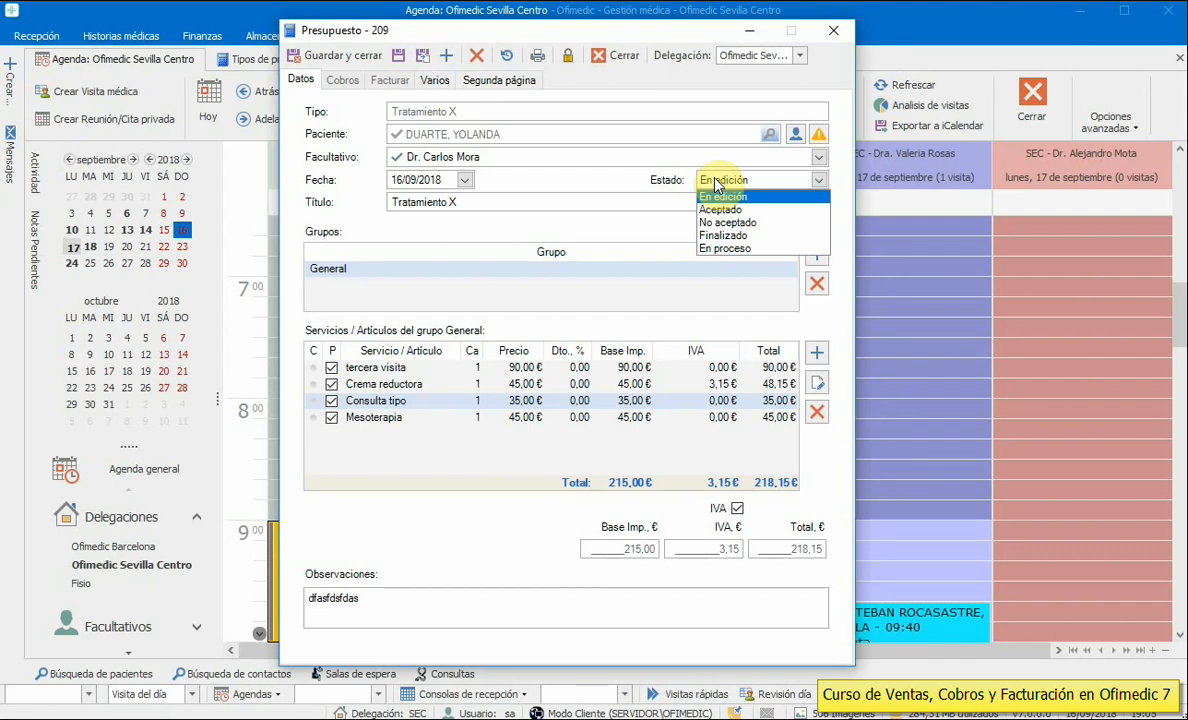
click(715, 181)
click(716, 182)
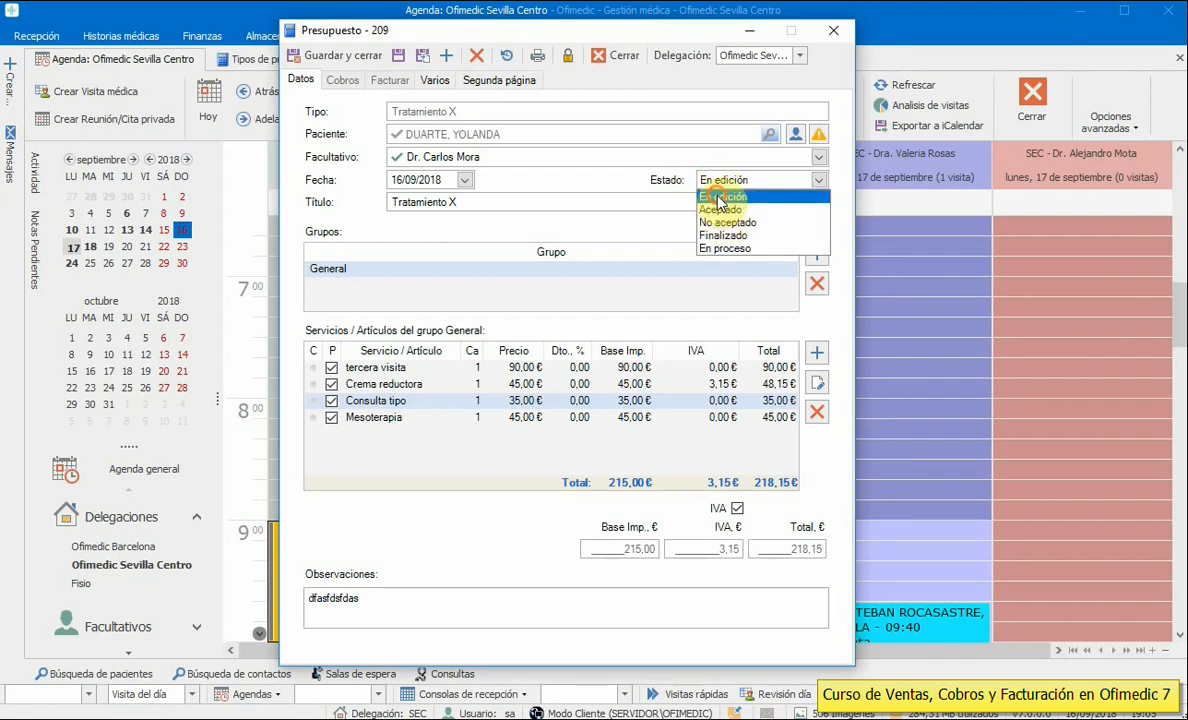
click(718, 197)
click(728, 183)
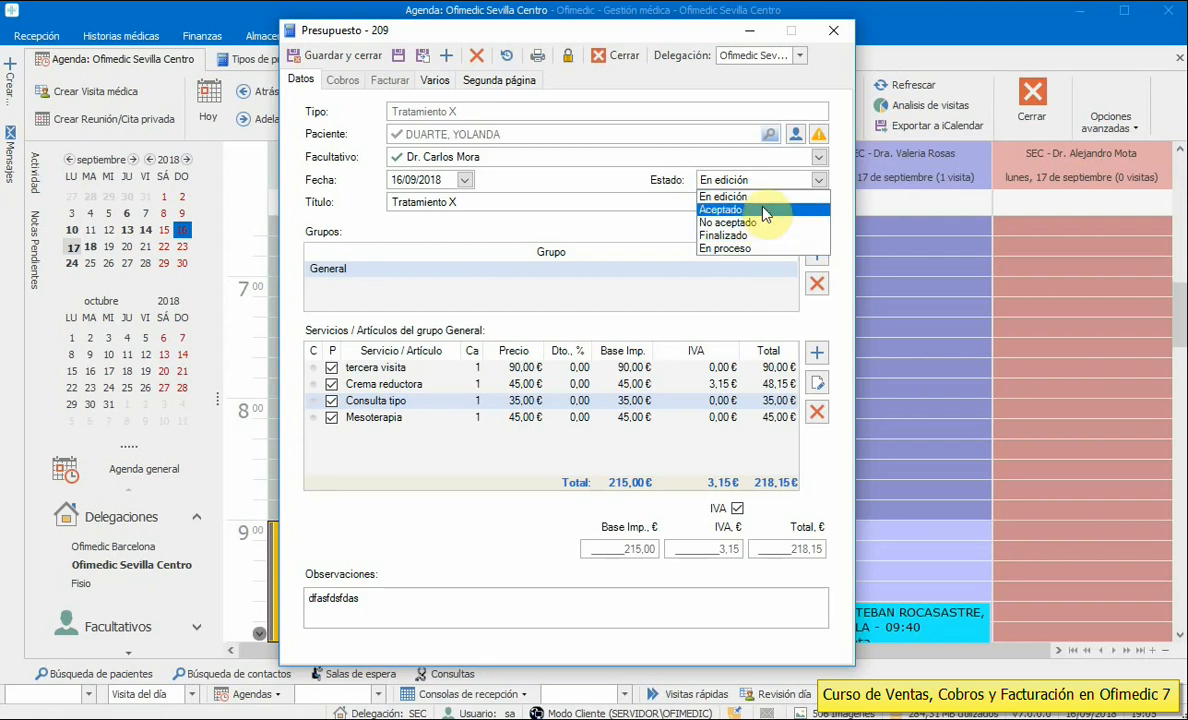
click(761, 249)
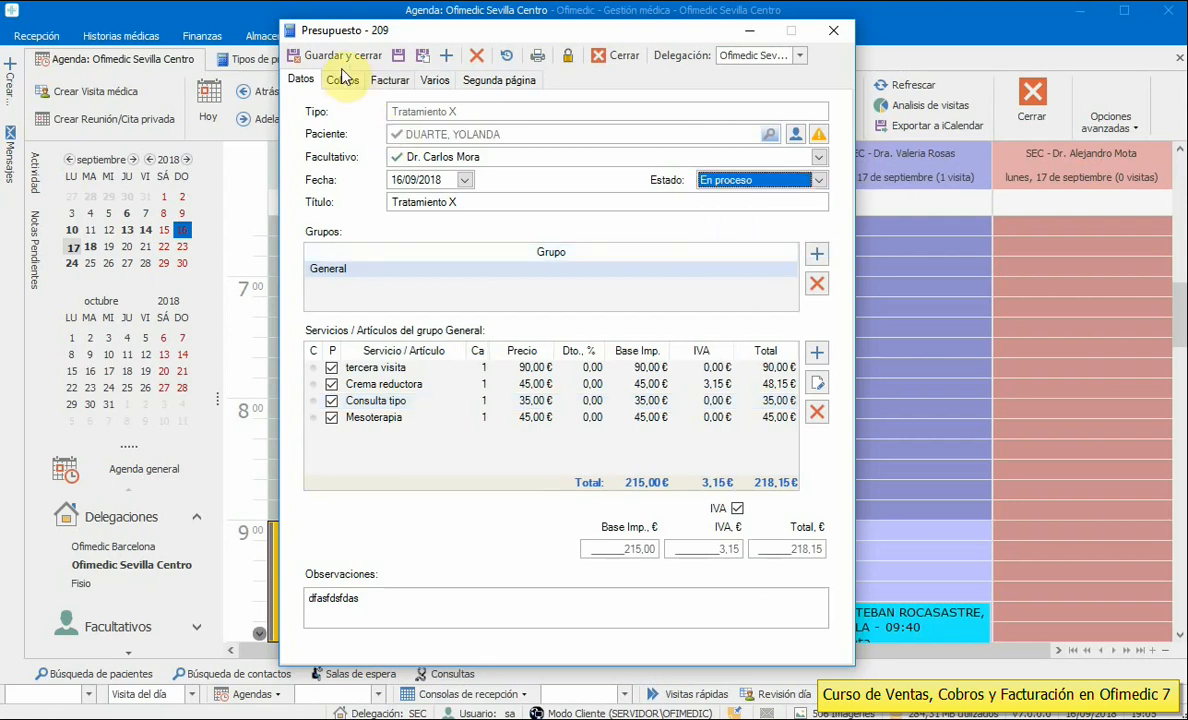
click(732, 183)
click(730, 196)
click(896, 545)
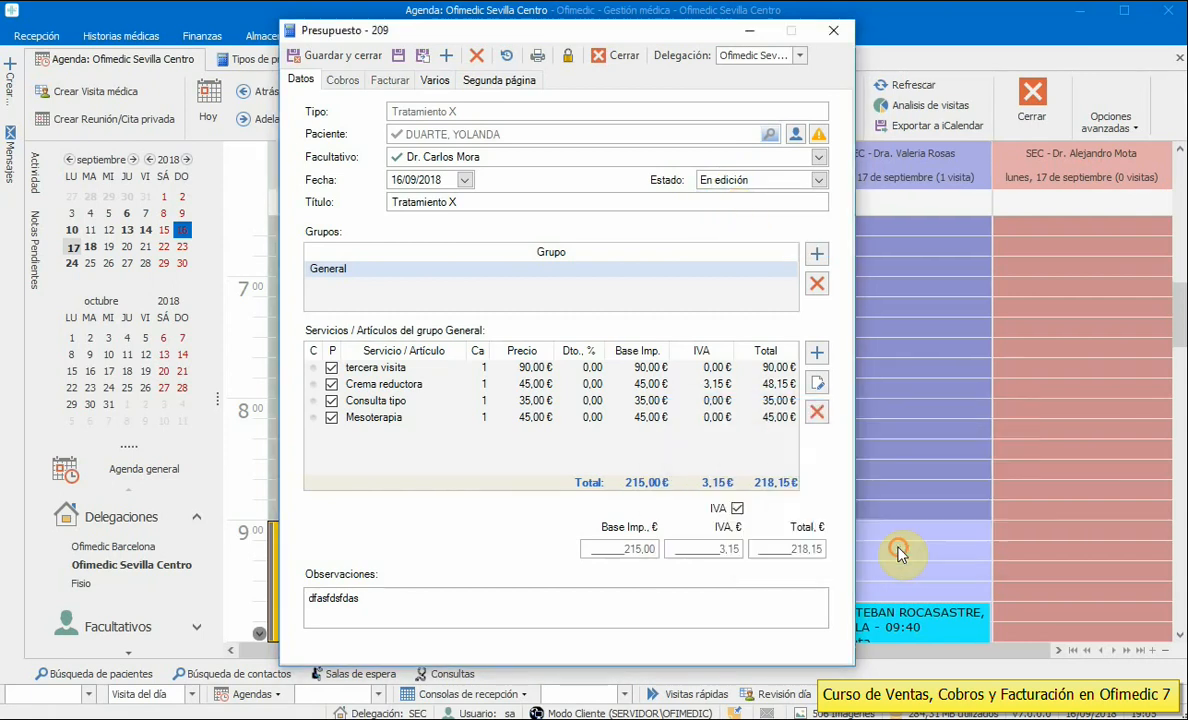
click(331, 54)
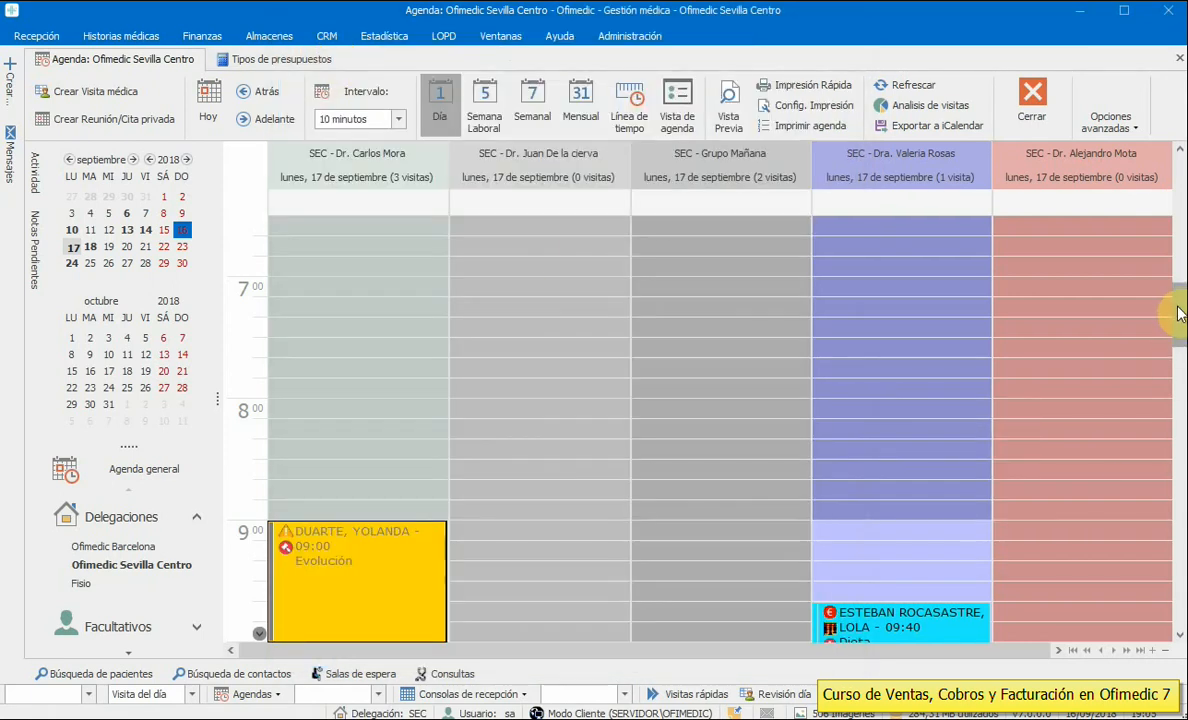
- Open the 9:00 patient's budgets via Administrativas del paciente > Presupuestos, showing budget 209
drag(1176, 311, 1178, 350)
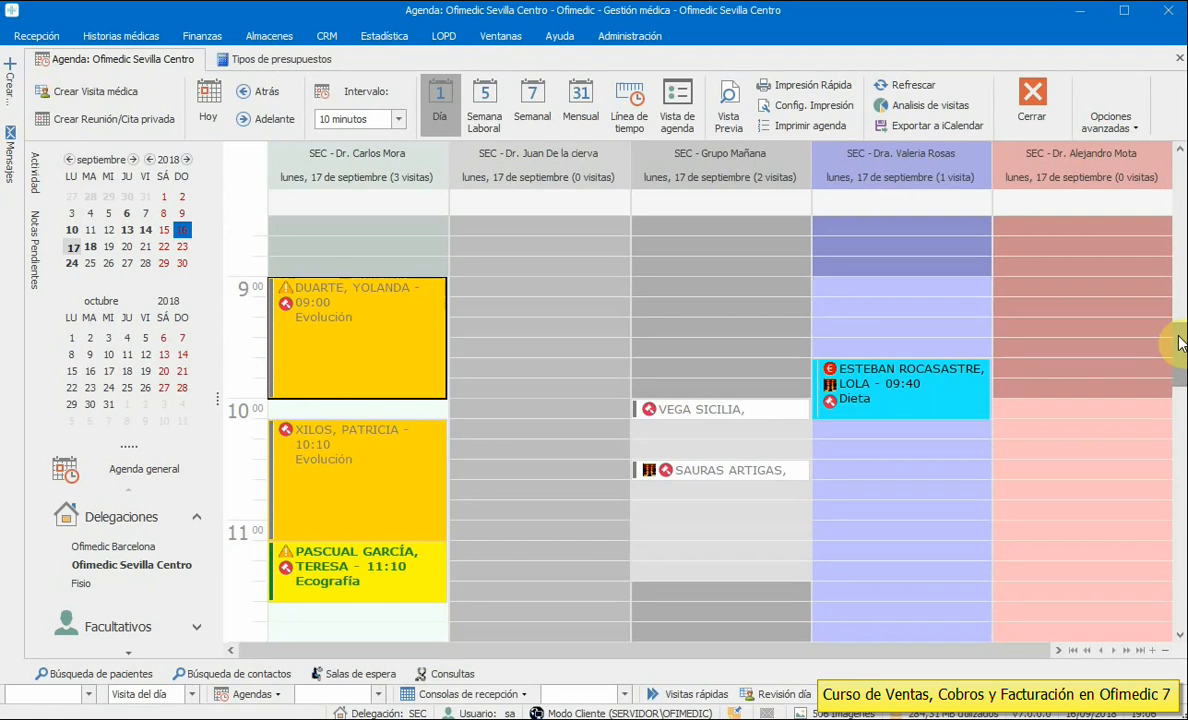
drag(1180, 345, 1180, 358)
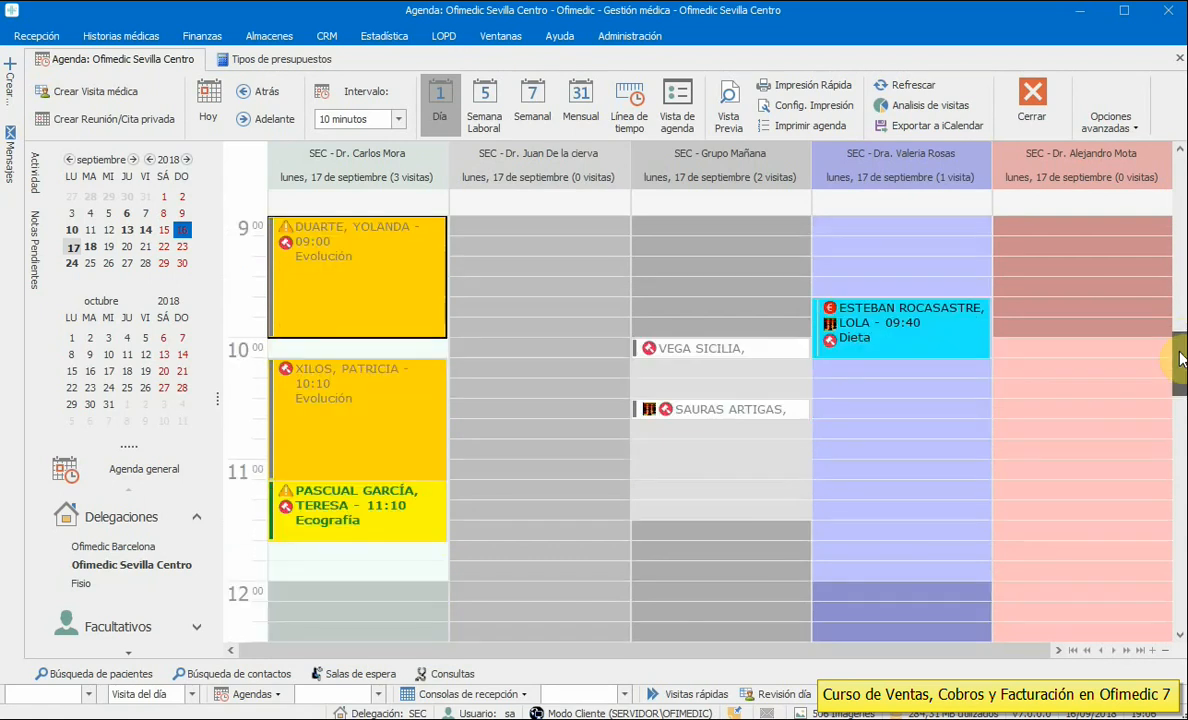
right_click(323, 255)
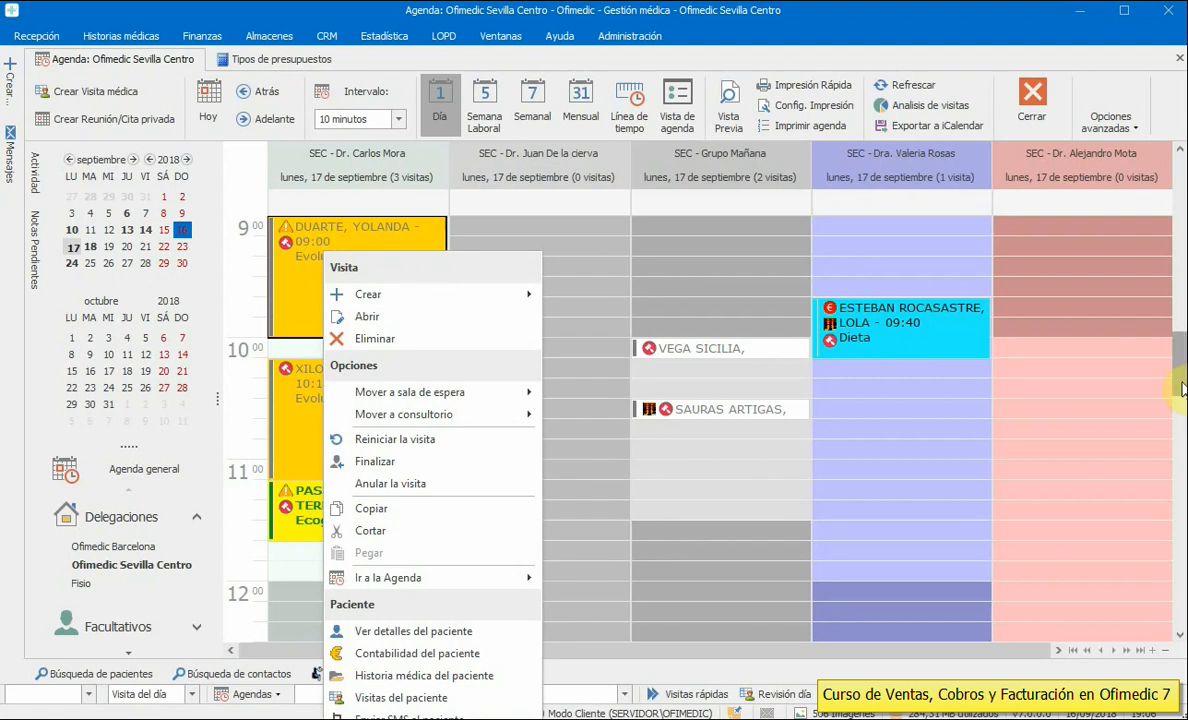
drag(1180, 390, 1180, 328)
right_click(340, 597)
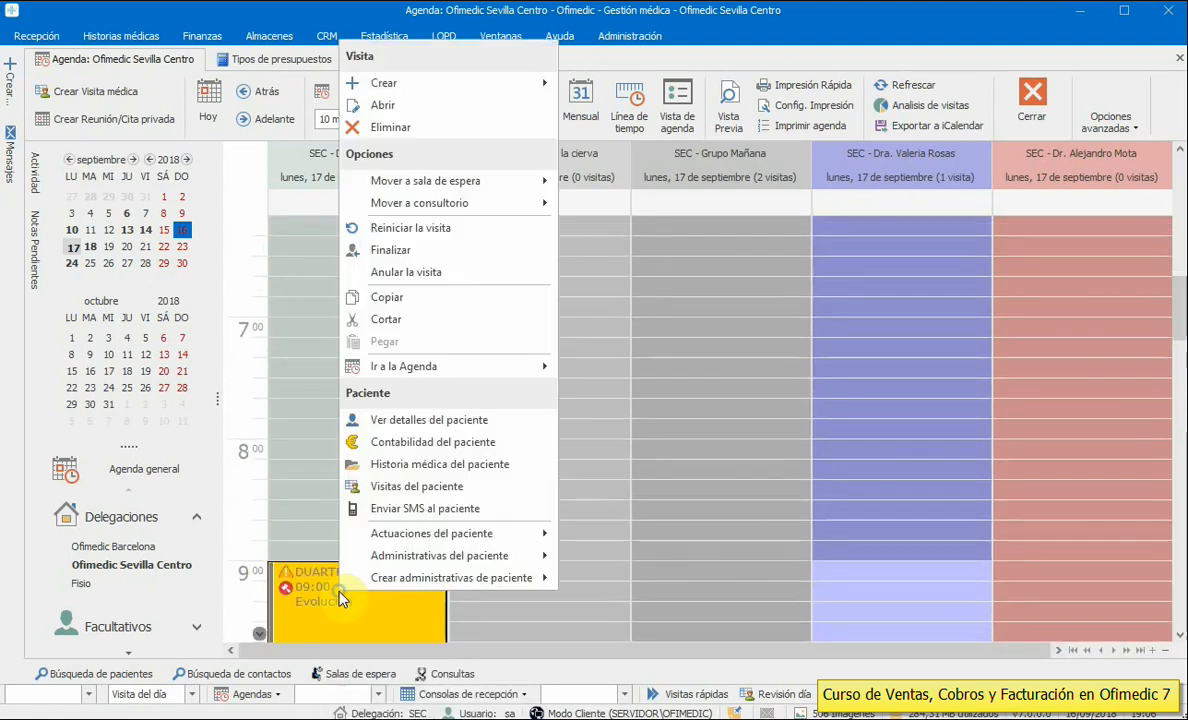
mouse_move(440, 555)
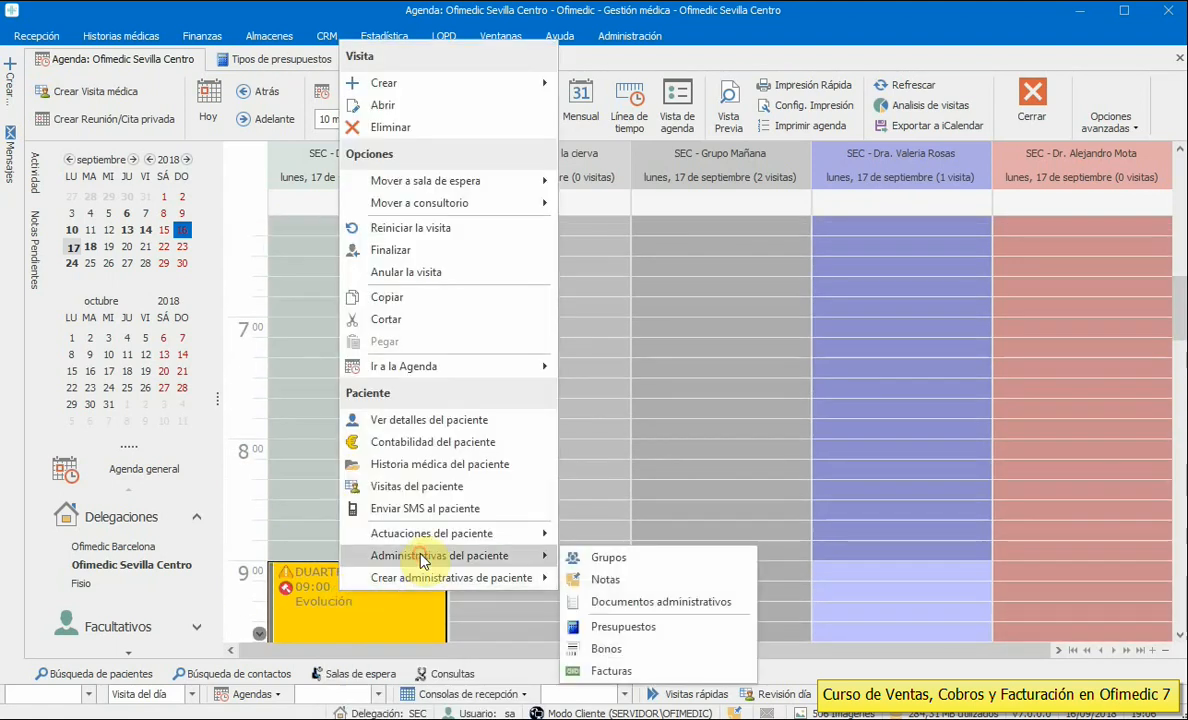
click(636, 627)
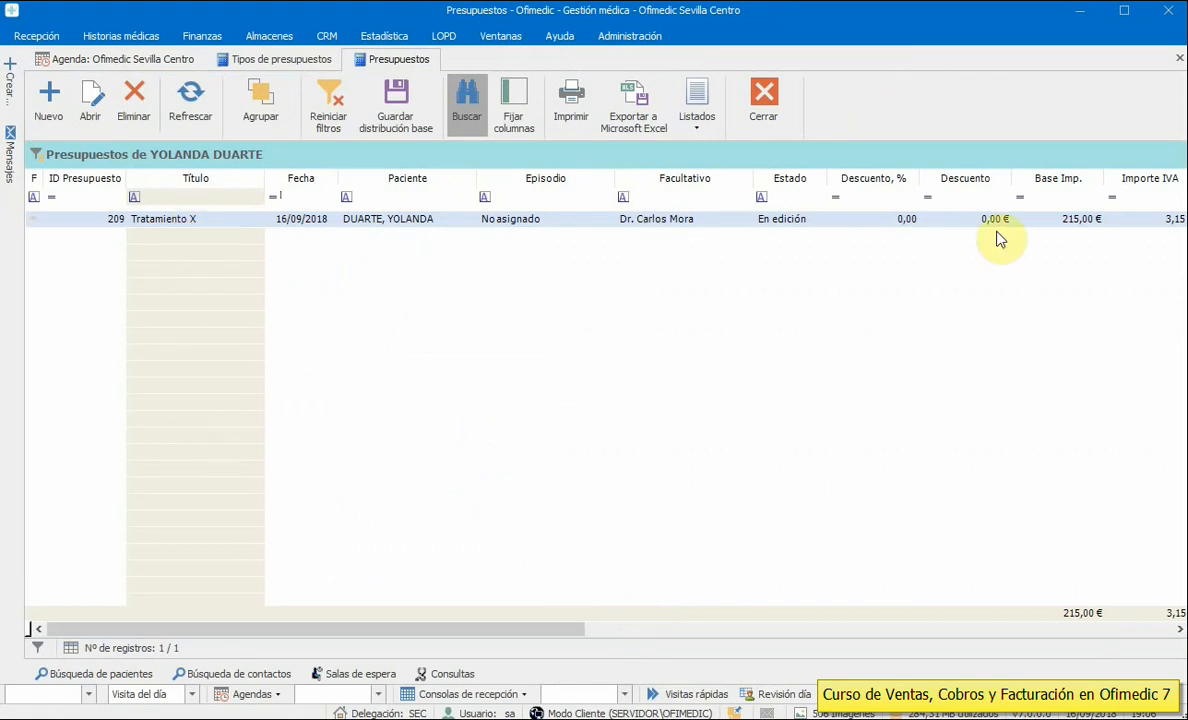
- Check budget 209's totals in the grid, open it, and view its status options unchanged
drag(528, 635, 932, 630)
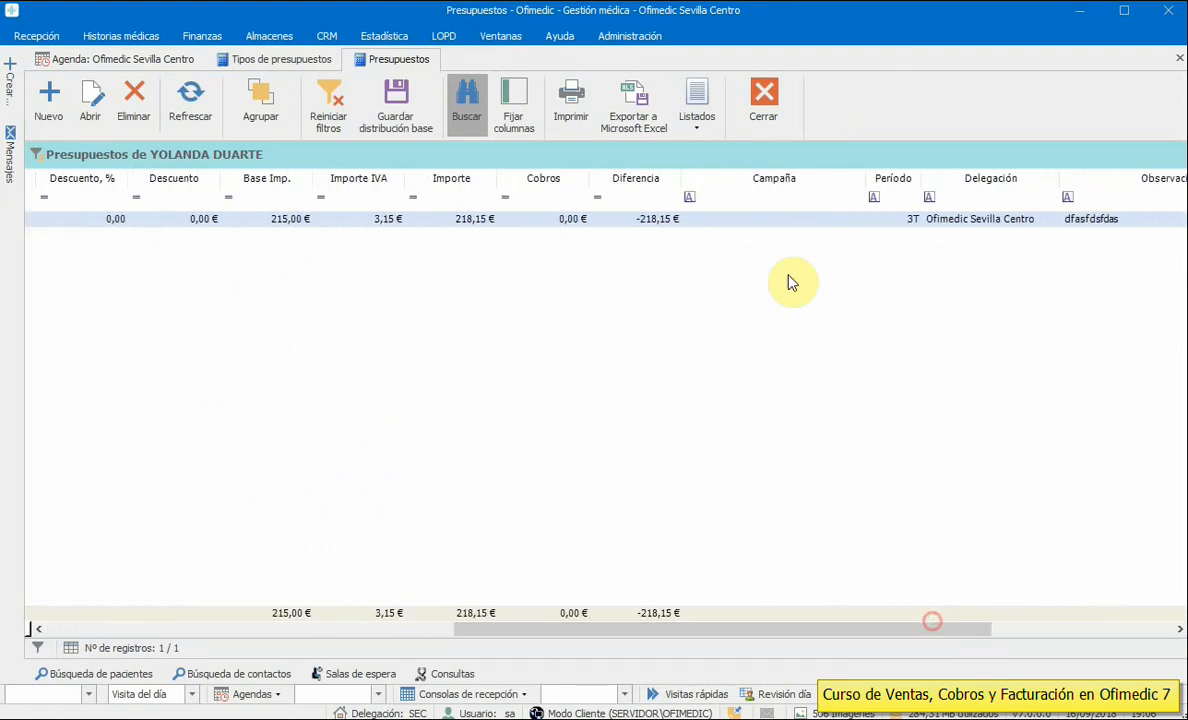
double_click(654, 220)
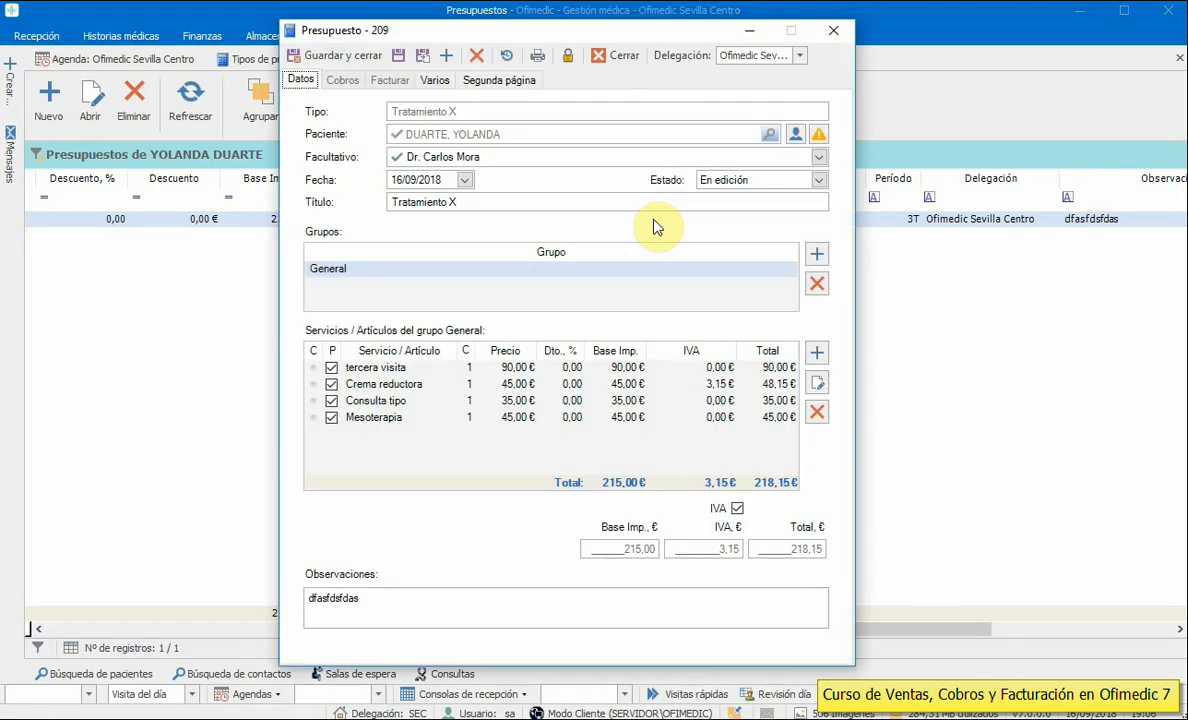
click(728, 181)
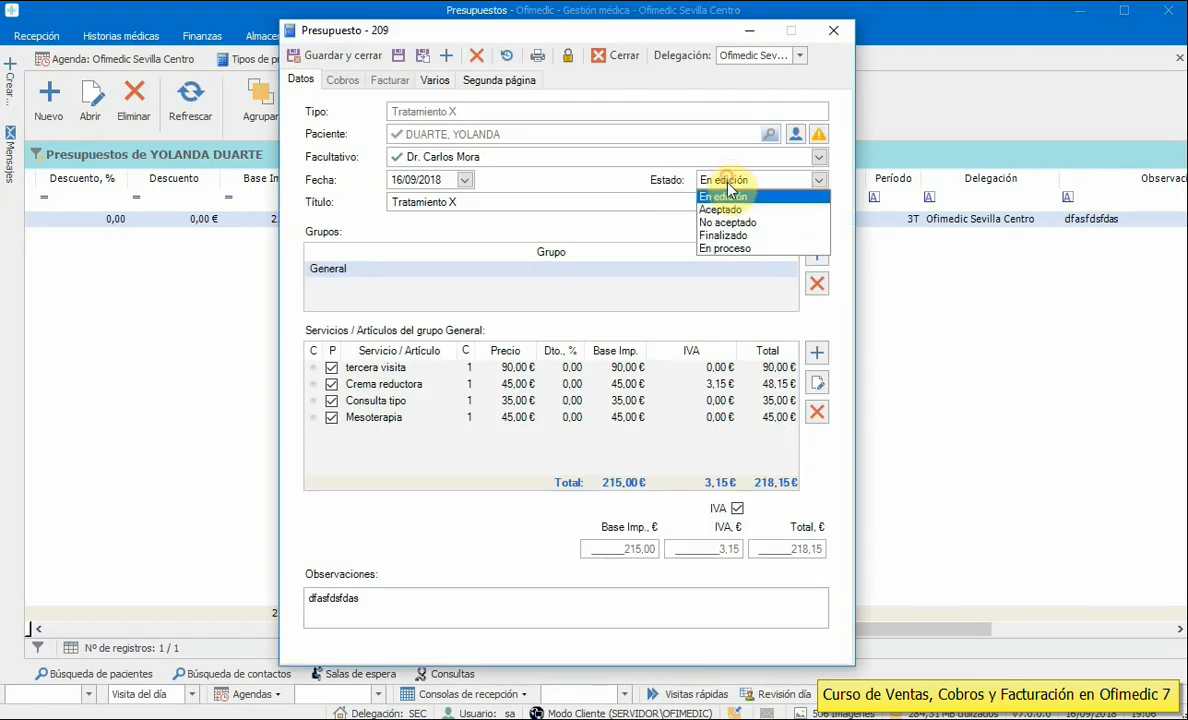
click(585, 30)
- Close budget 209 unsaved and reopen the patient's budget list from the 9:00 visit's Ventas/Cobros
click(617, 55)
click(165, 58)
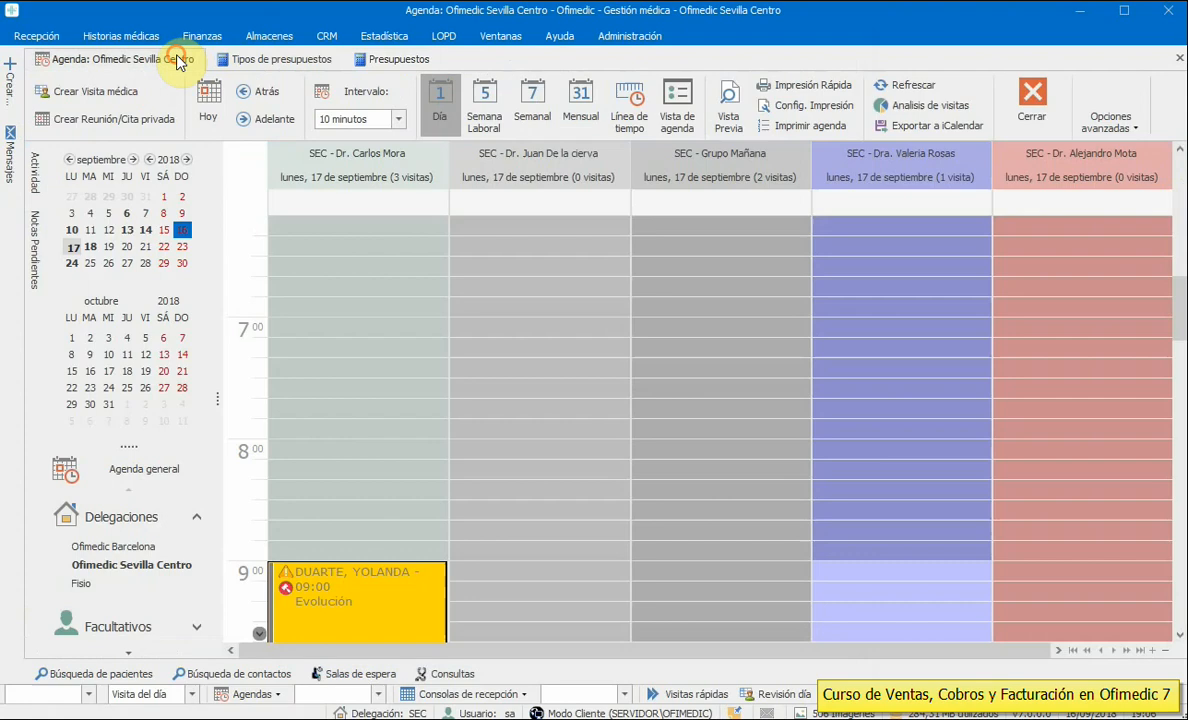
double_click(355, 585)
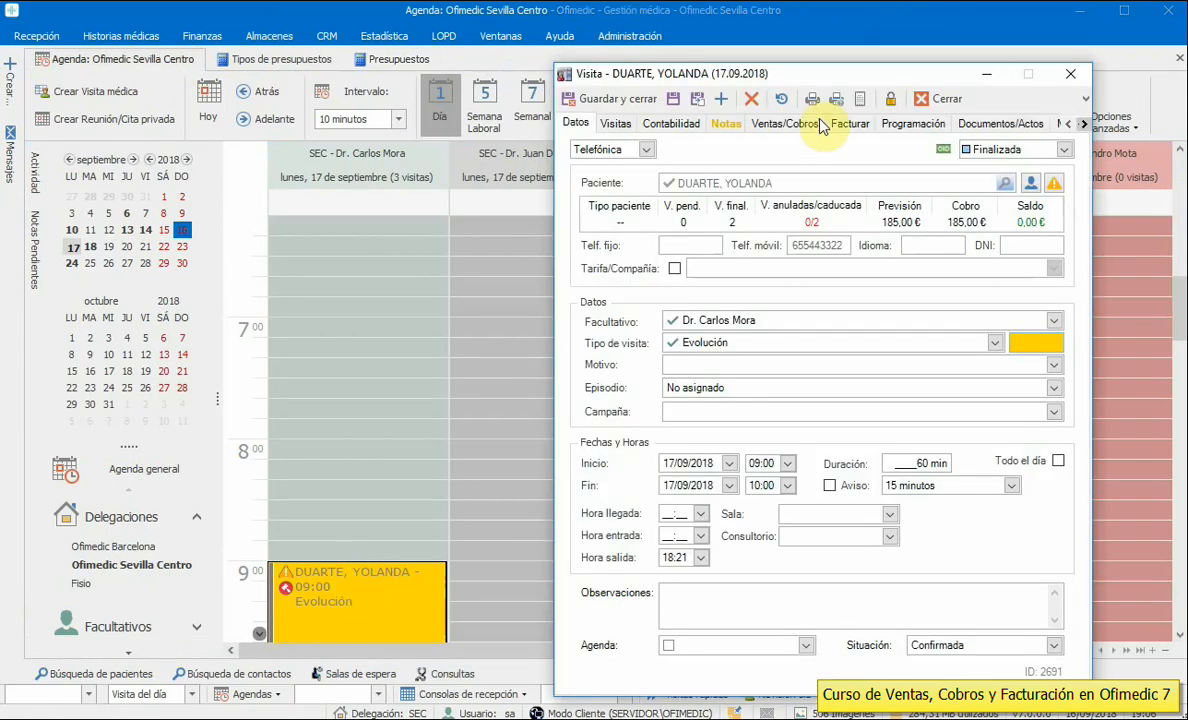
click(797, 123)
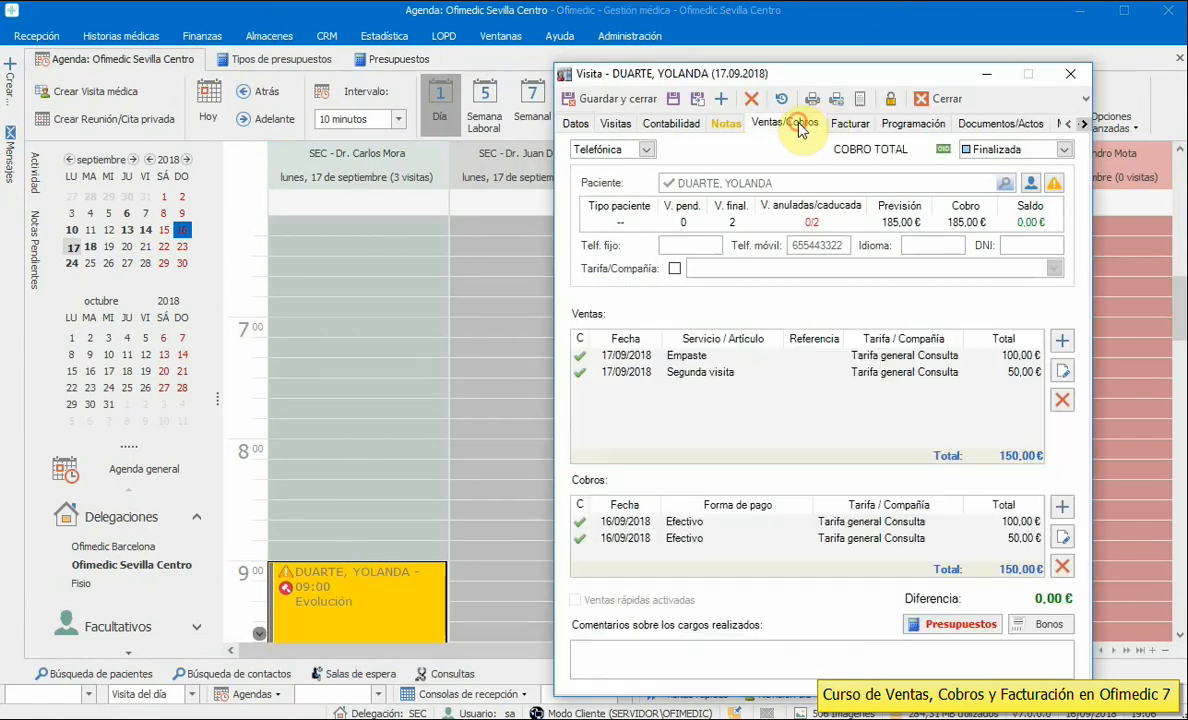
click(950, 628)
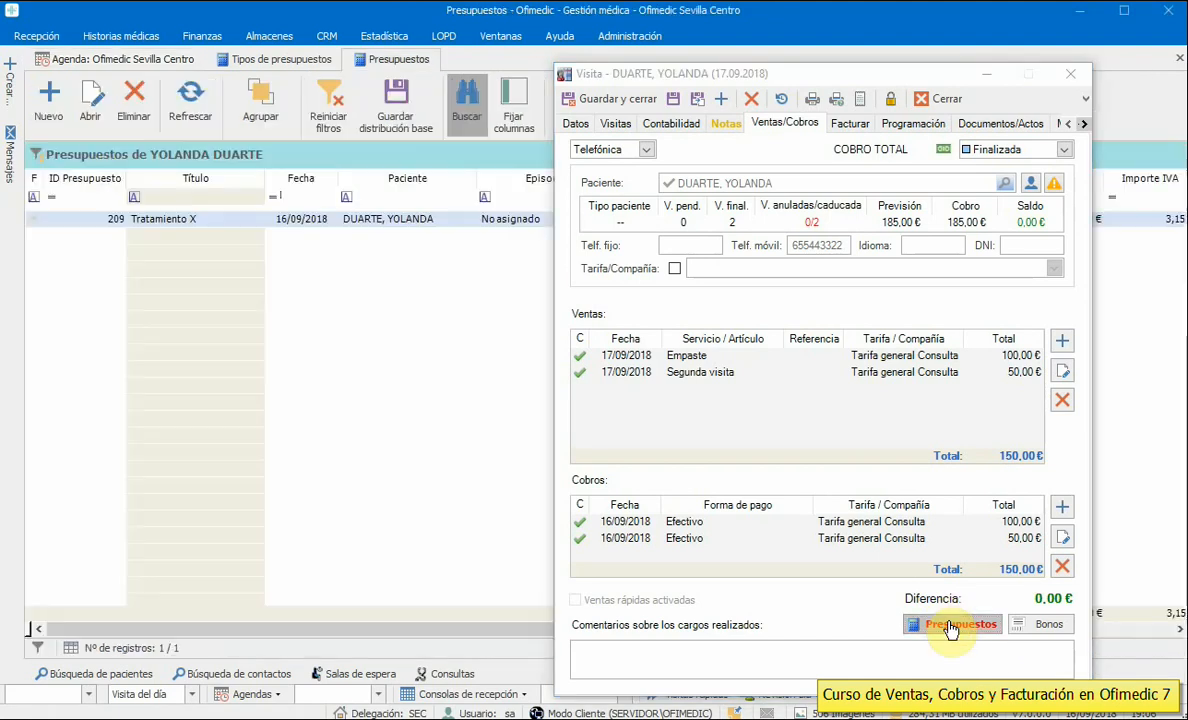
click(985, 74)
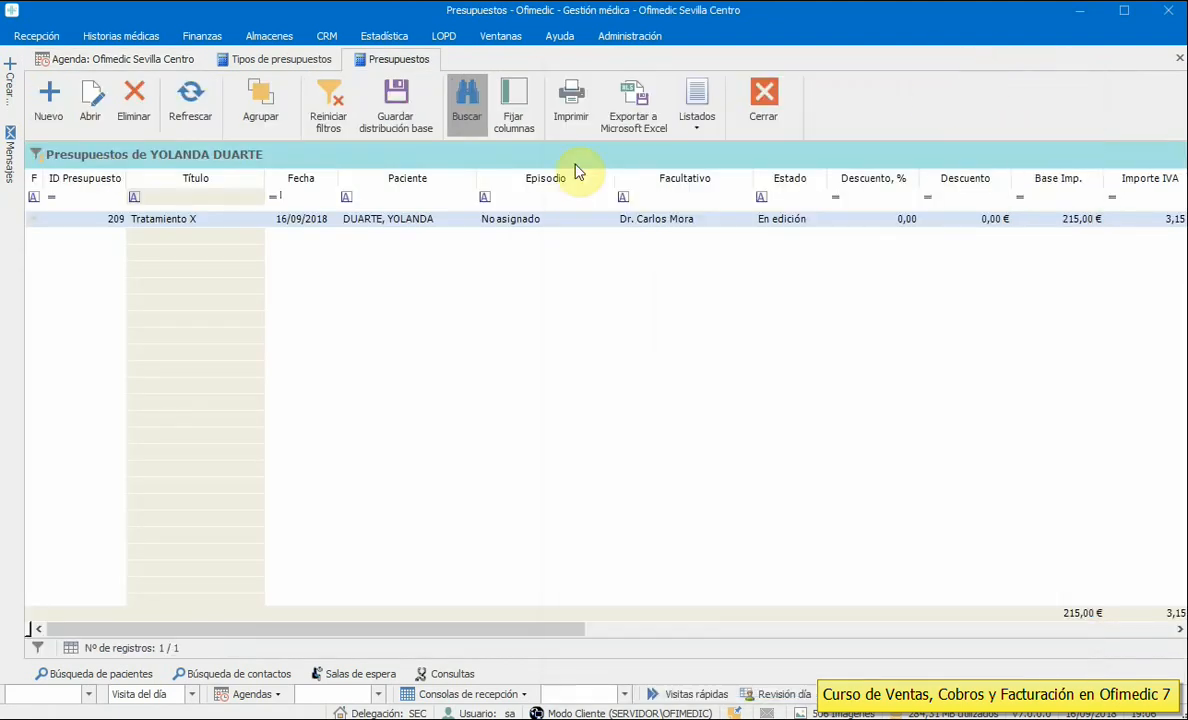
- Open budget 209, set its status to En proceso with sale dates updated, and check payments
double_click(338, 222)
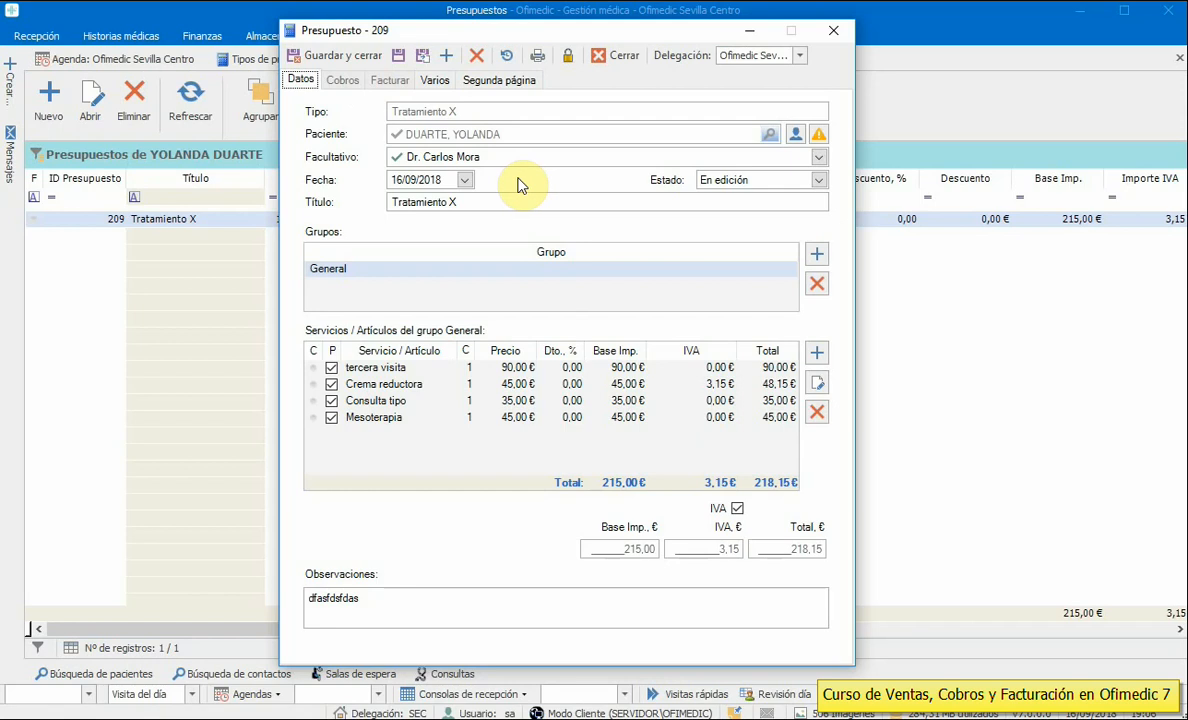
click(727, 184)
click(724, 207)
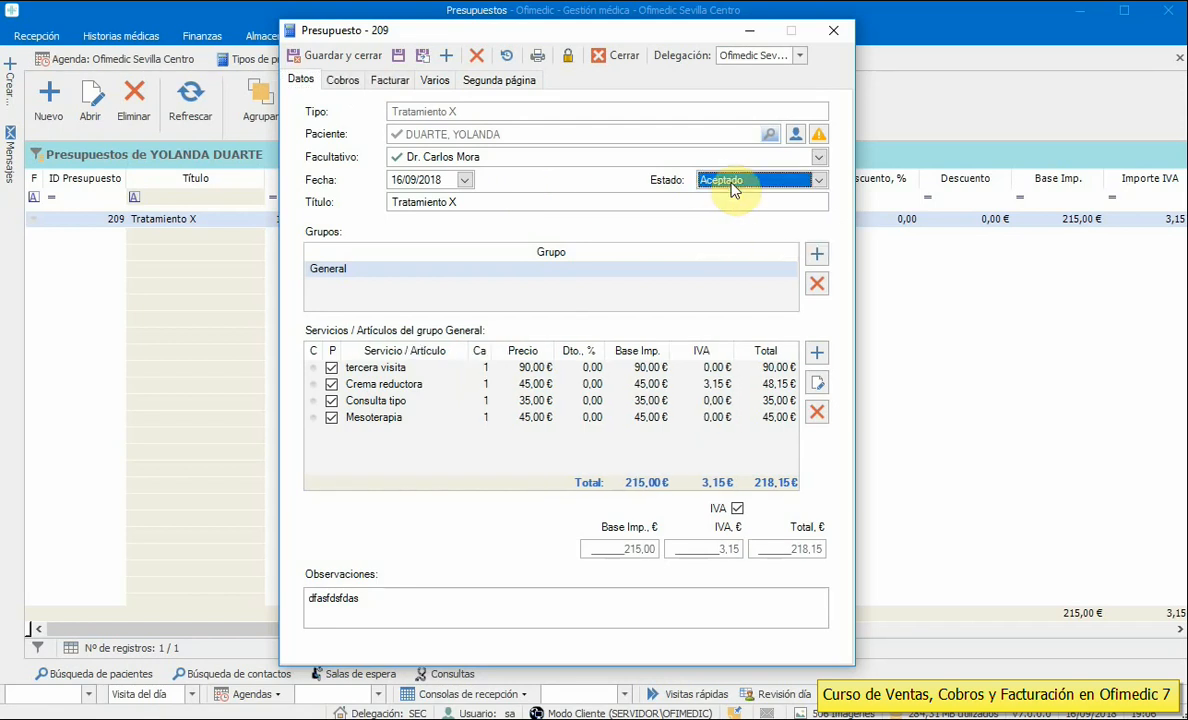
click(732, 184)
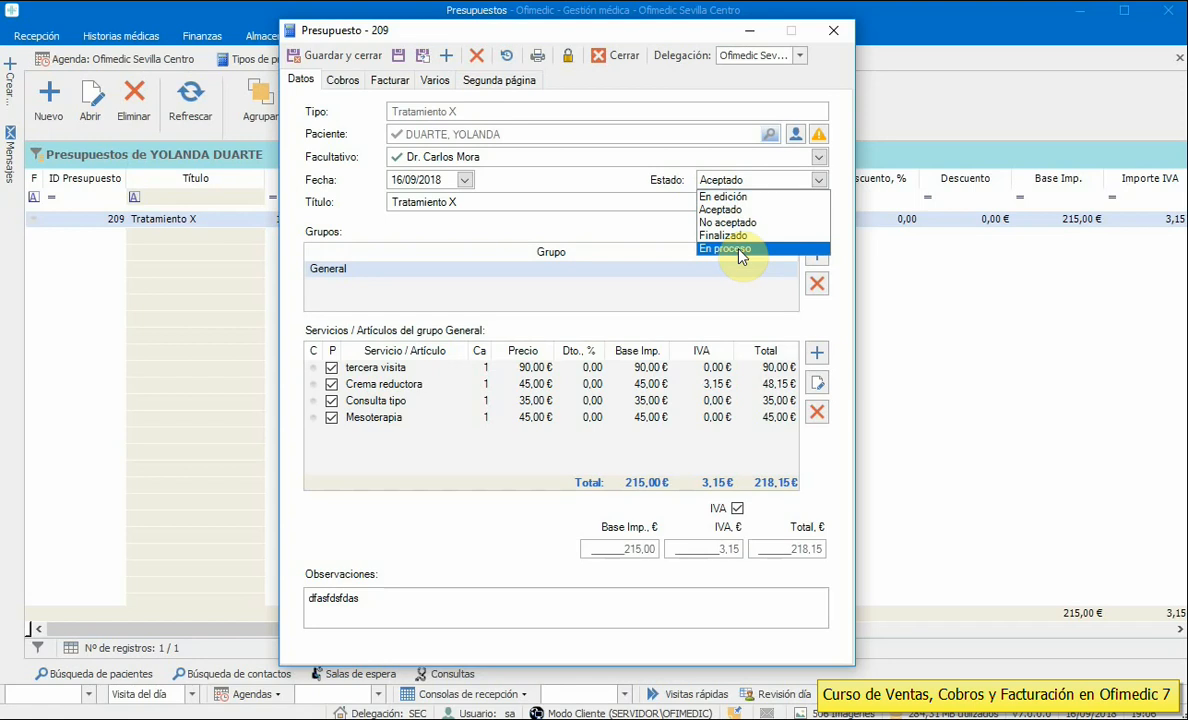
click(741, 251)
click(898, 530)
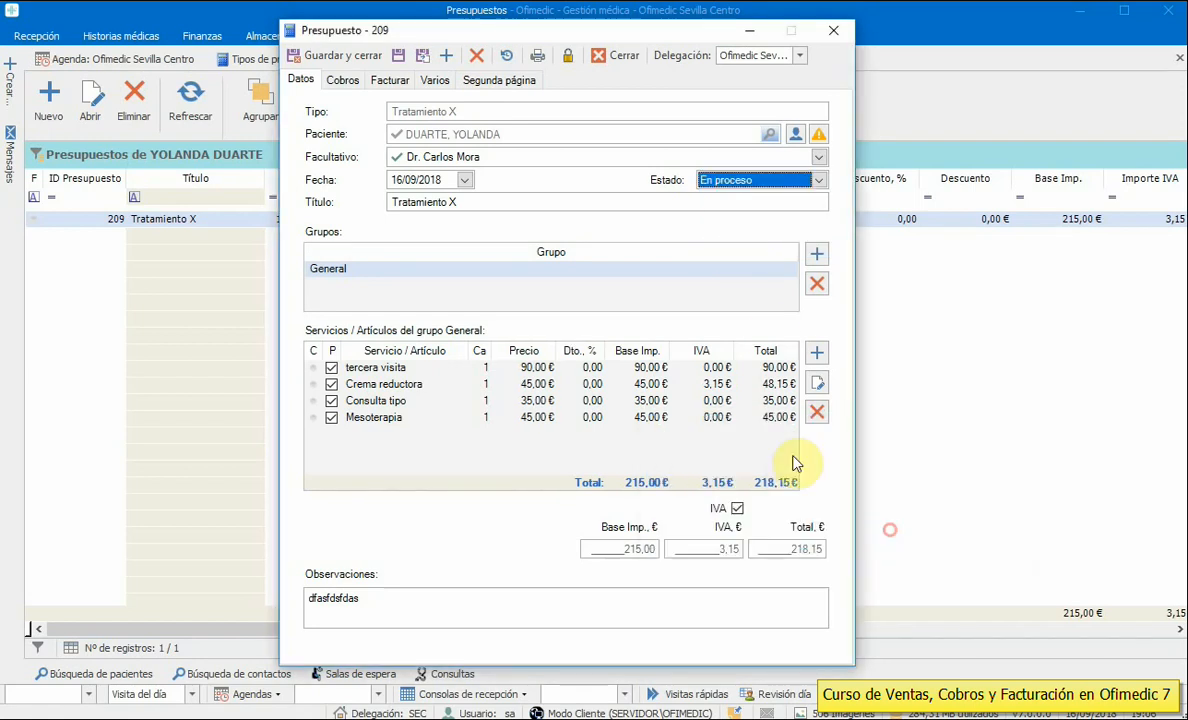
click(343, 80)
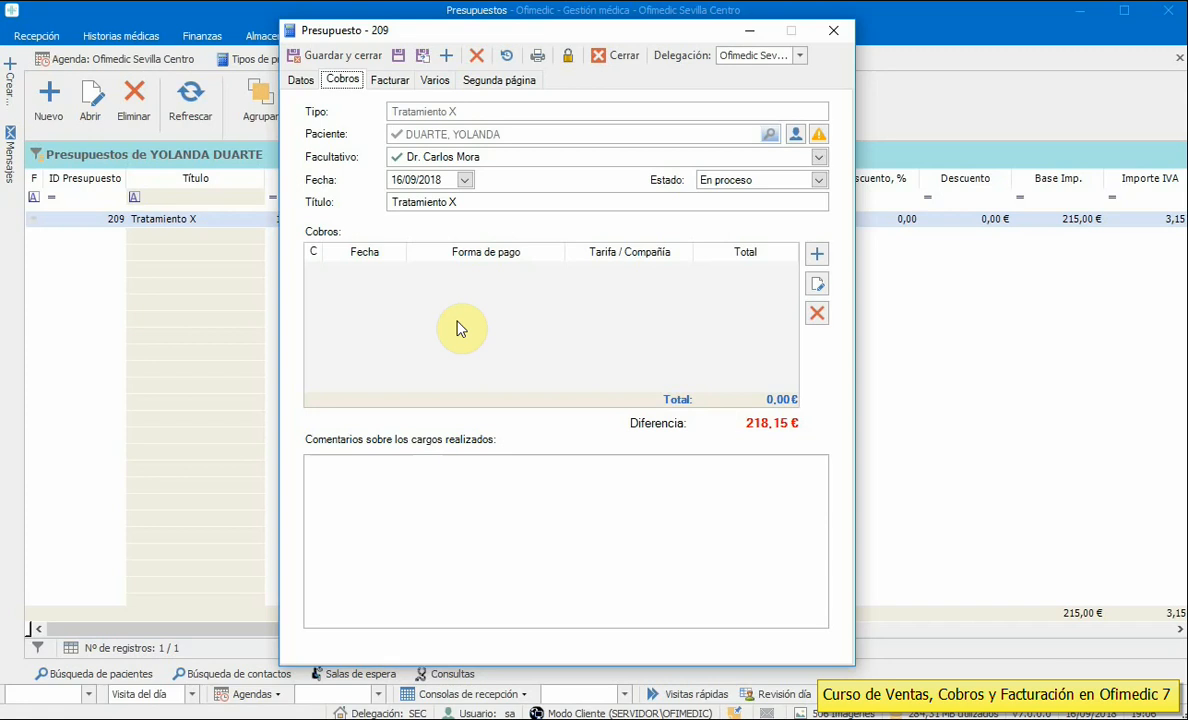
click(302, 80)
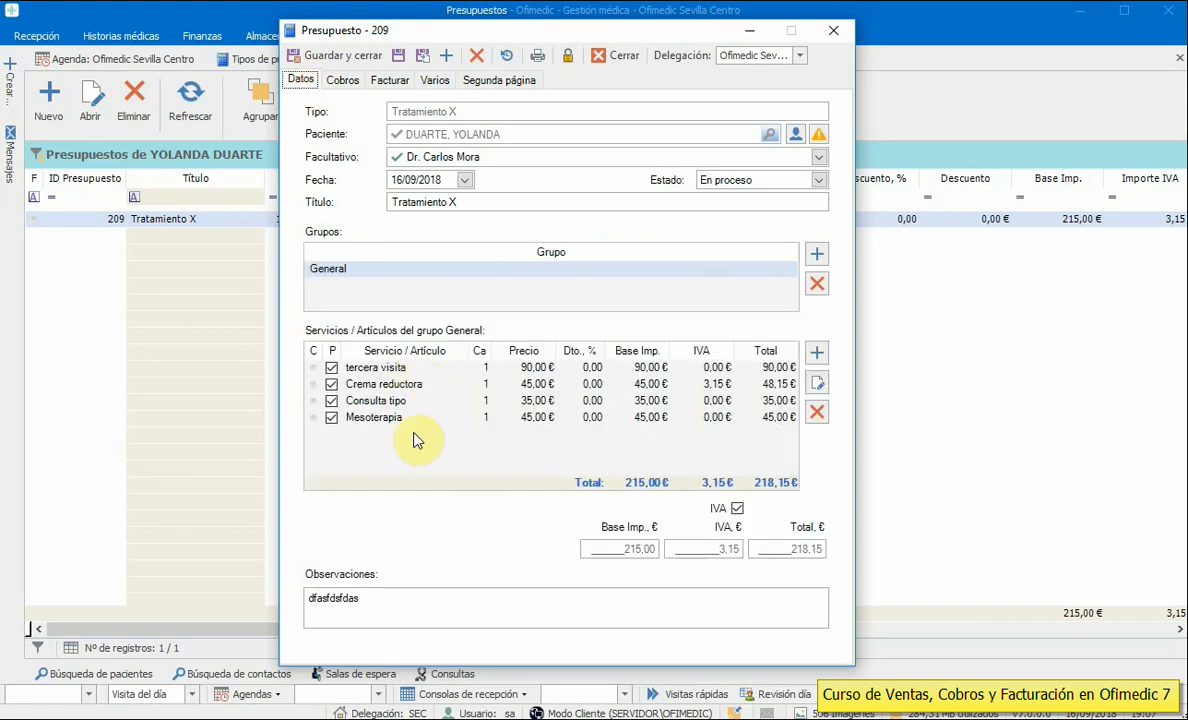
- Change the status to Aceptado, update sale dates to today, and show the Cobros page
click(720, 180)
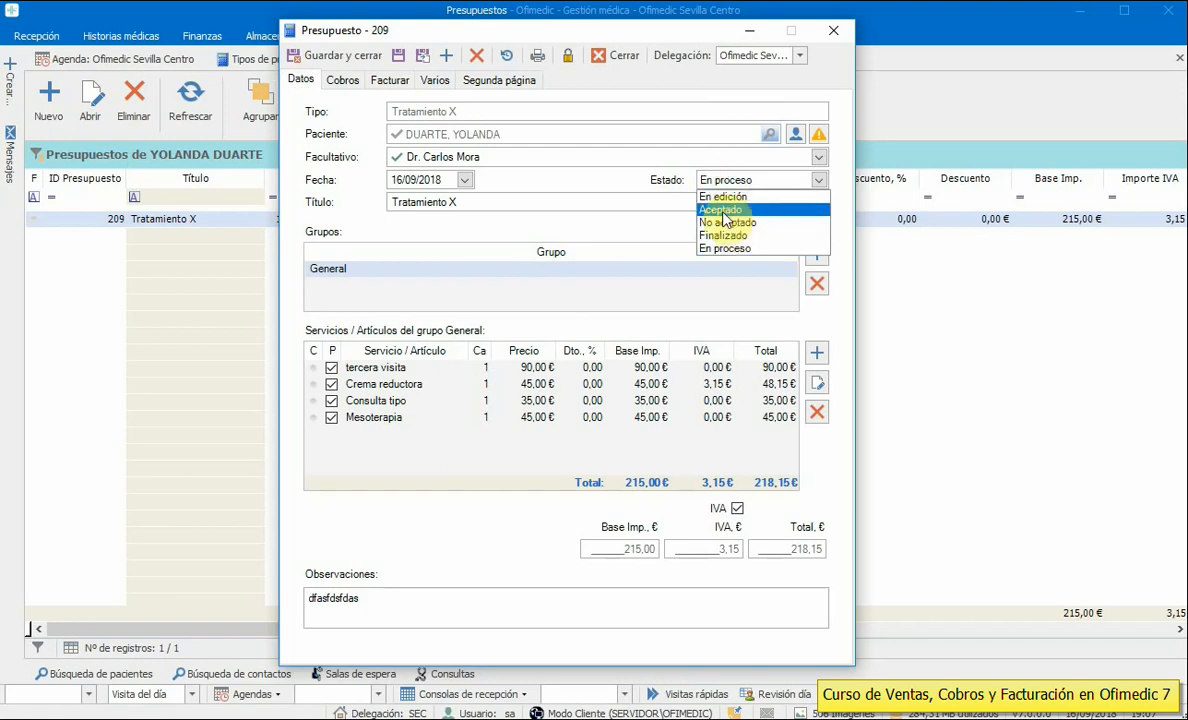
click(733, 212)
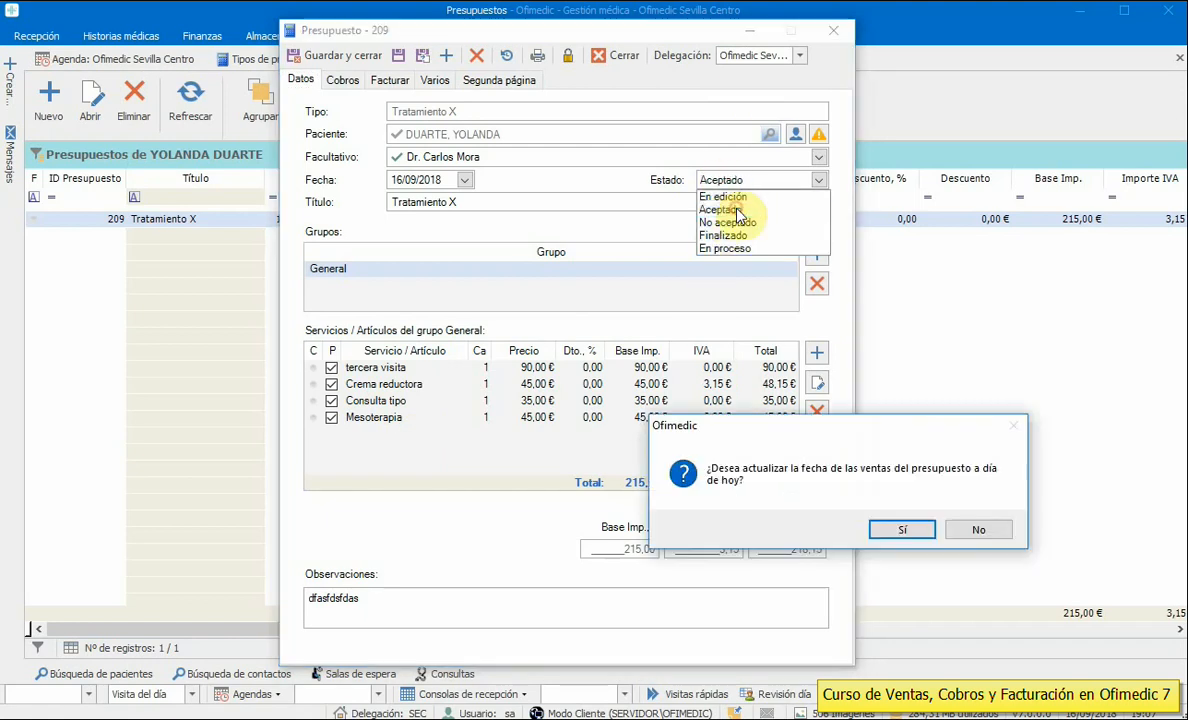
click(902, 529)
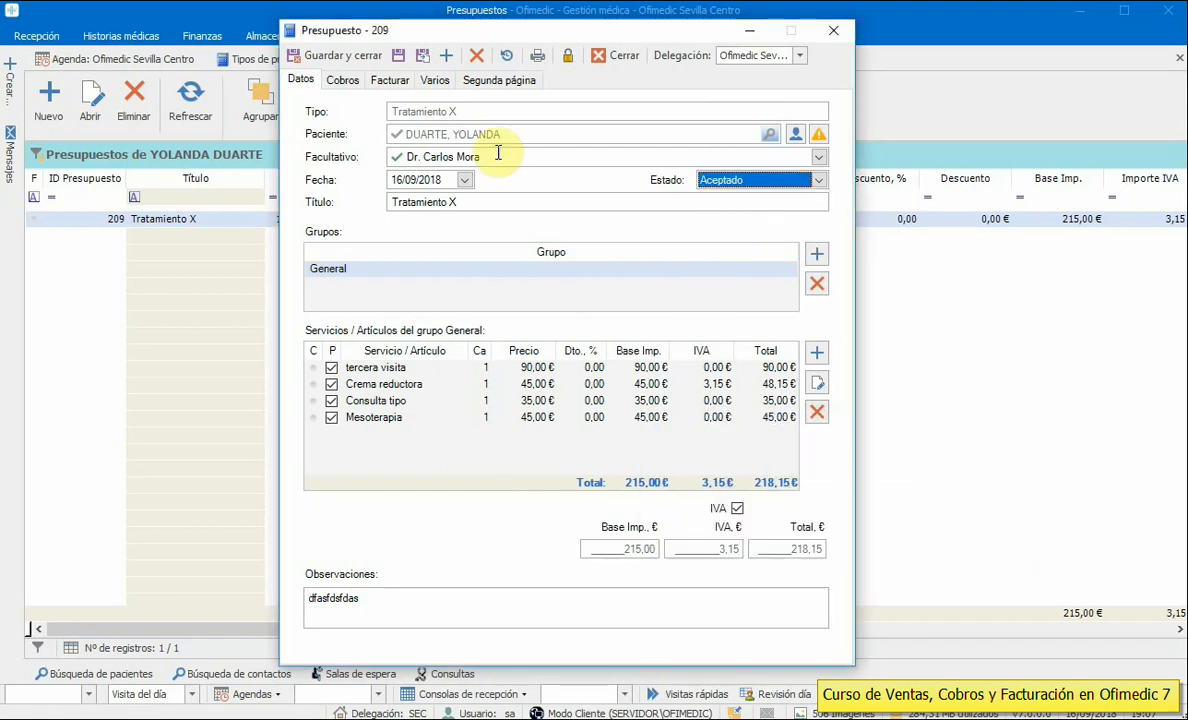
click(341, 80)
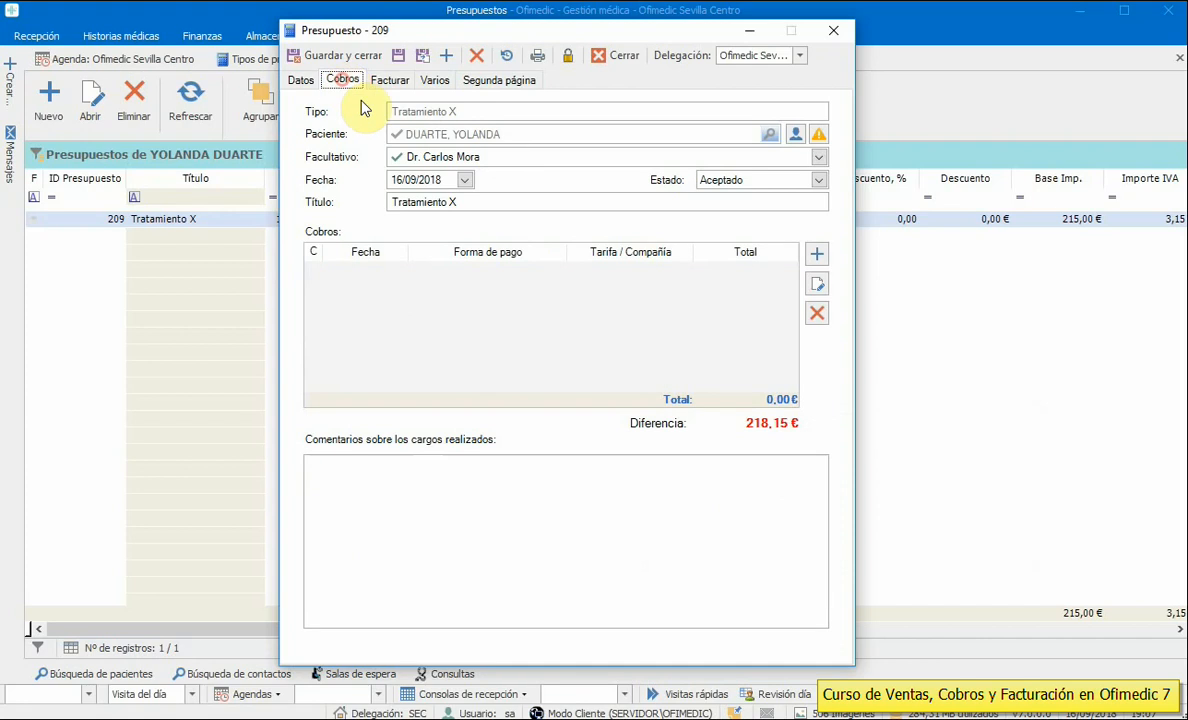
- Add a 150,00 € Efectivo payment to budget 209, then save and close the budget
click(813, 256)
drag(697, 140, 984, 87)
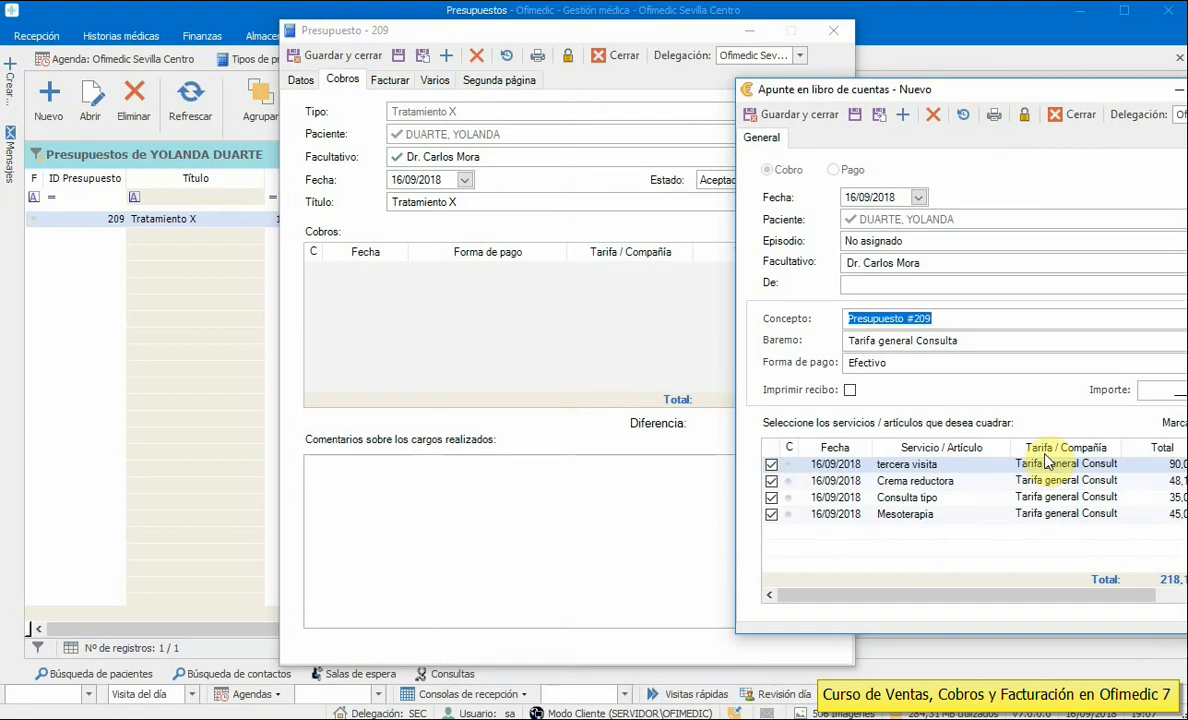
drag(845, 82, 610, 82)
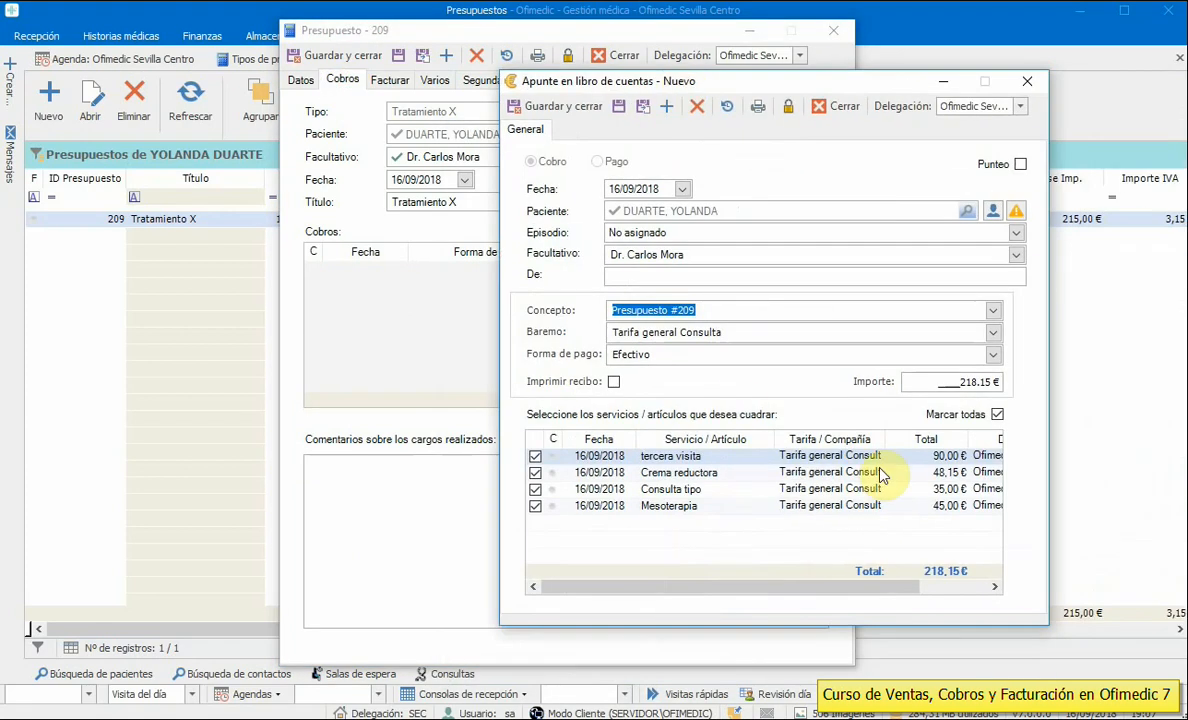
click(921, 381)
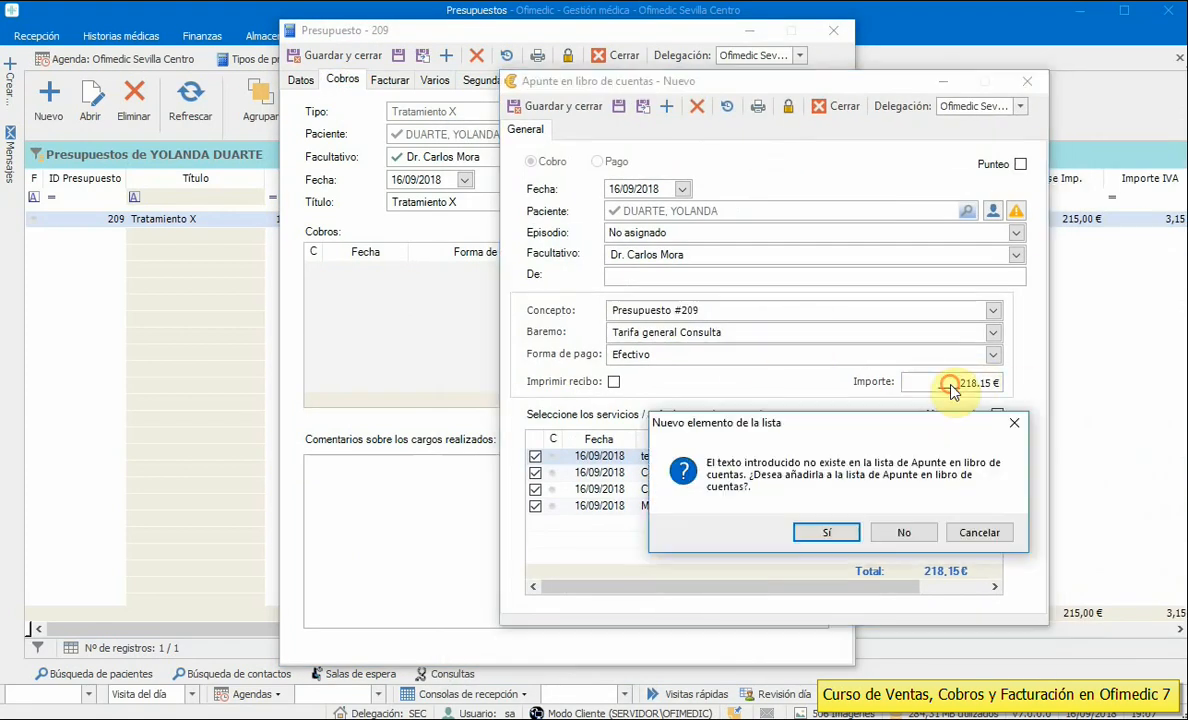
click(830, 531)
text(15)
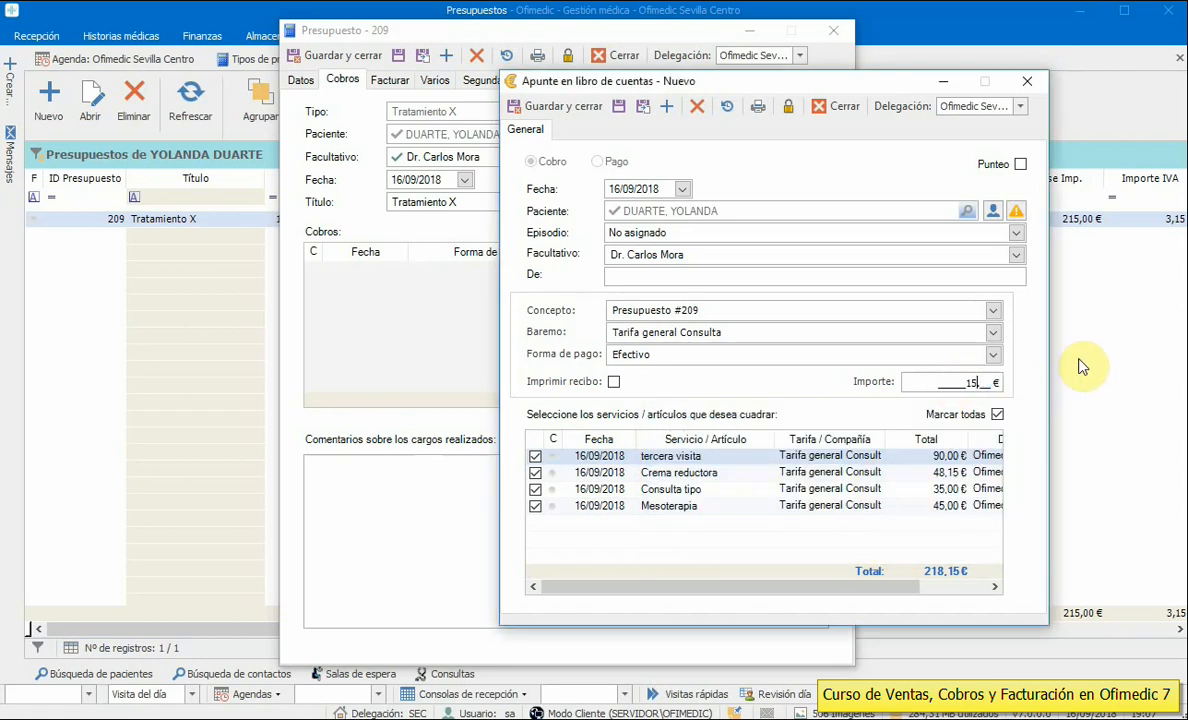
text(0)
click(558, 106)
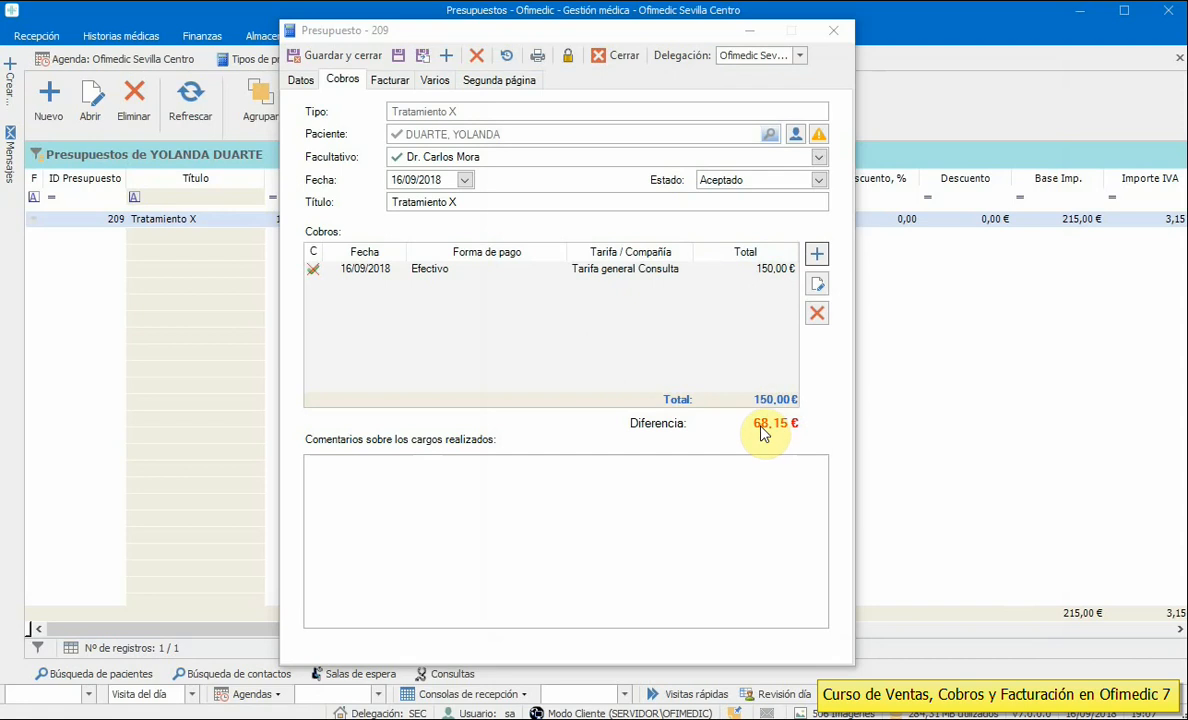
click(318, 57)
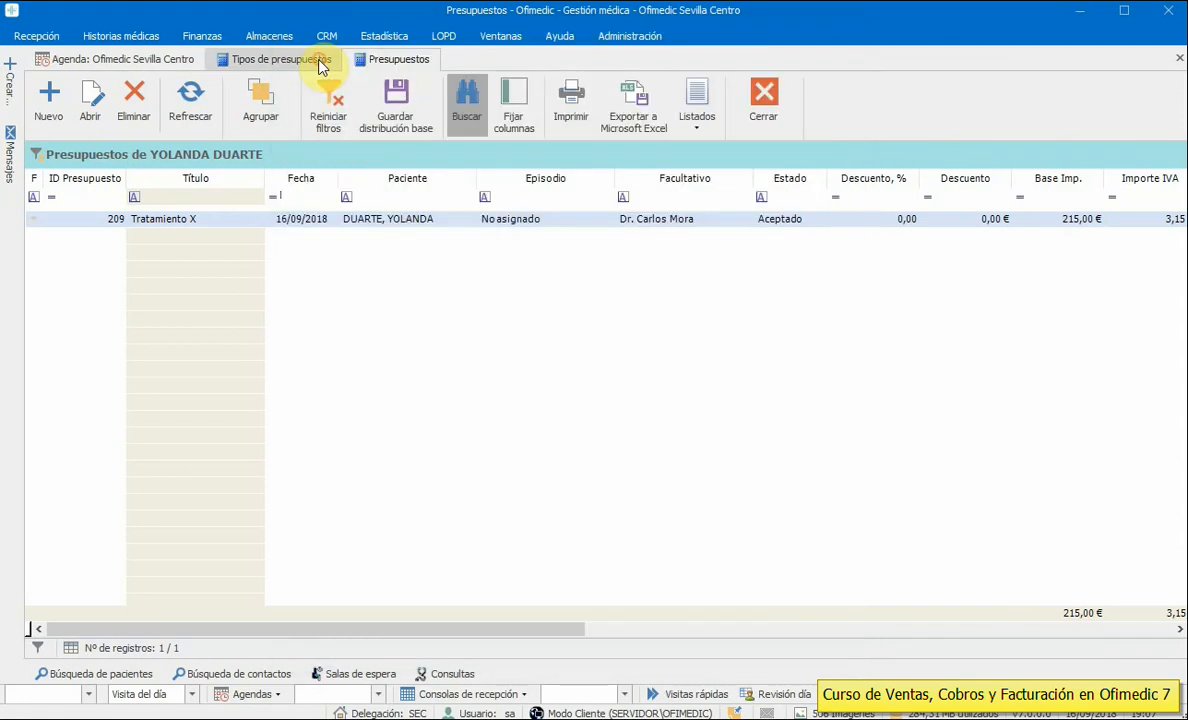
- Close the budgets list, refresh the agenda, and review the 09:00 visit's Contabilidad entries
click(765, 100)
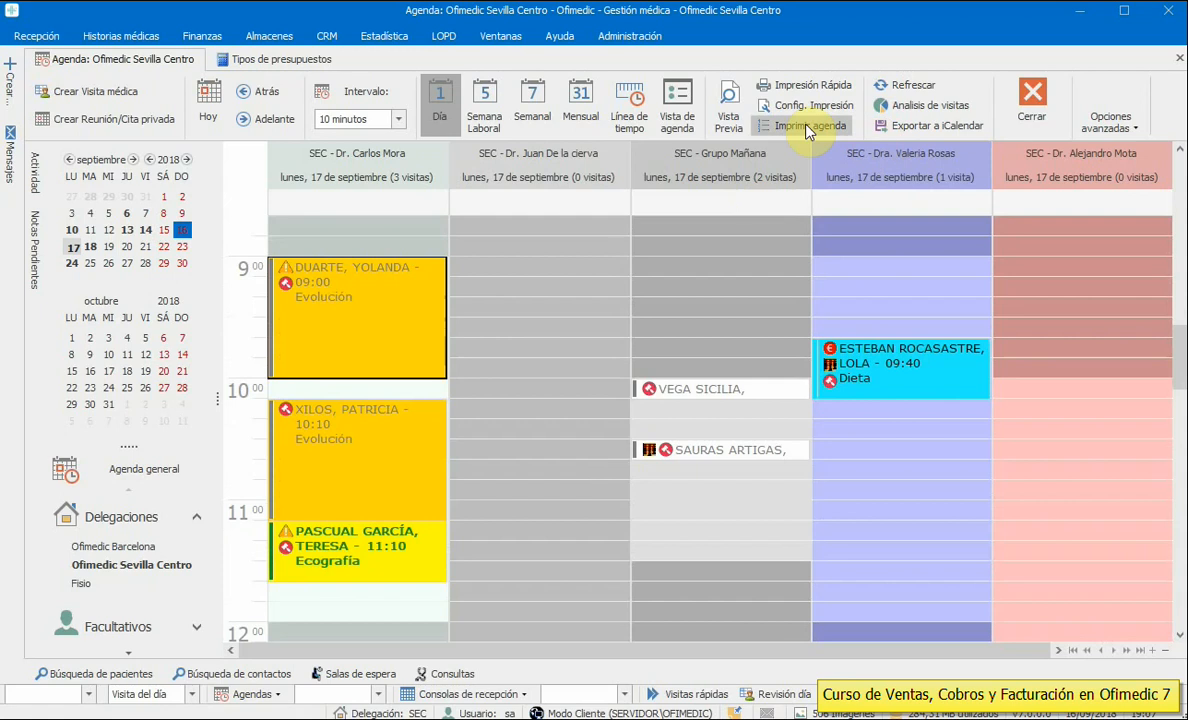
click(918, 87)
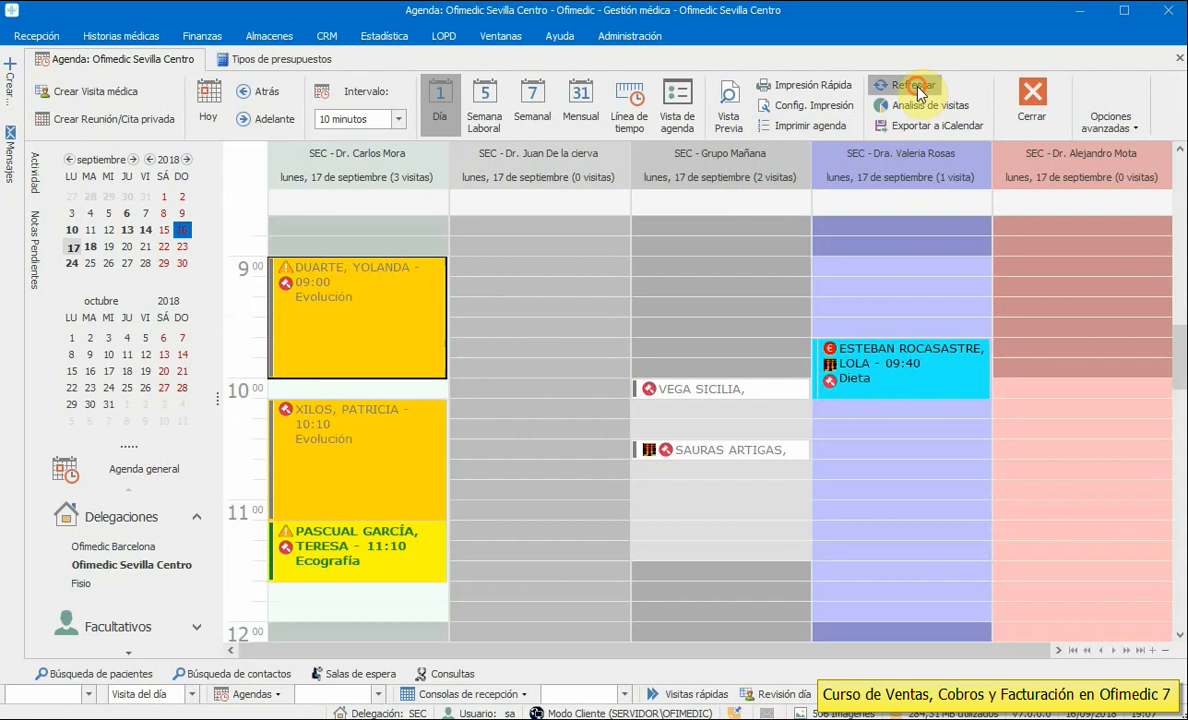
double_click(308, 275)
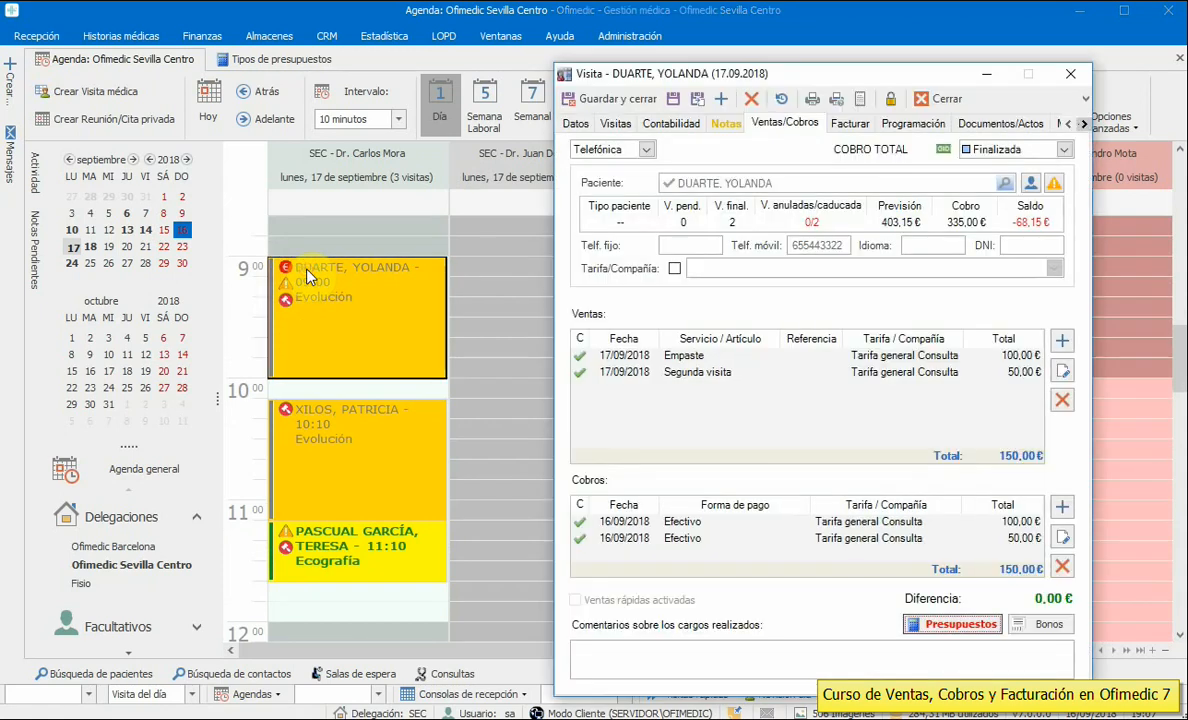
click(668, 123)
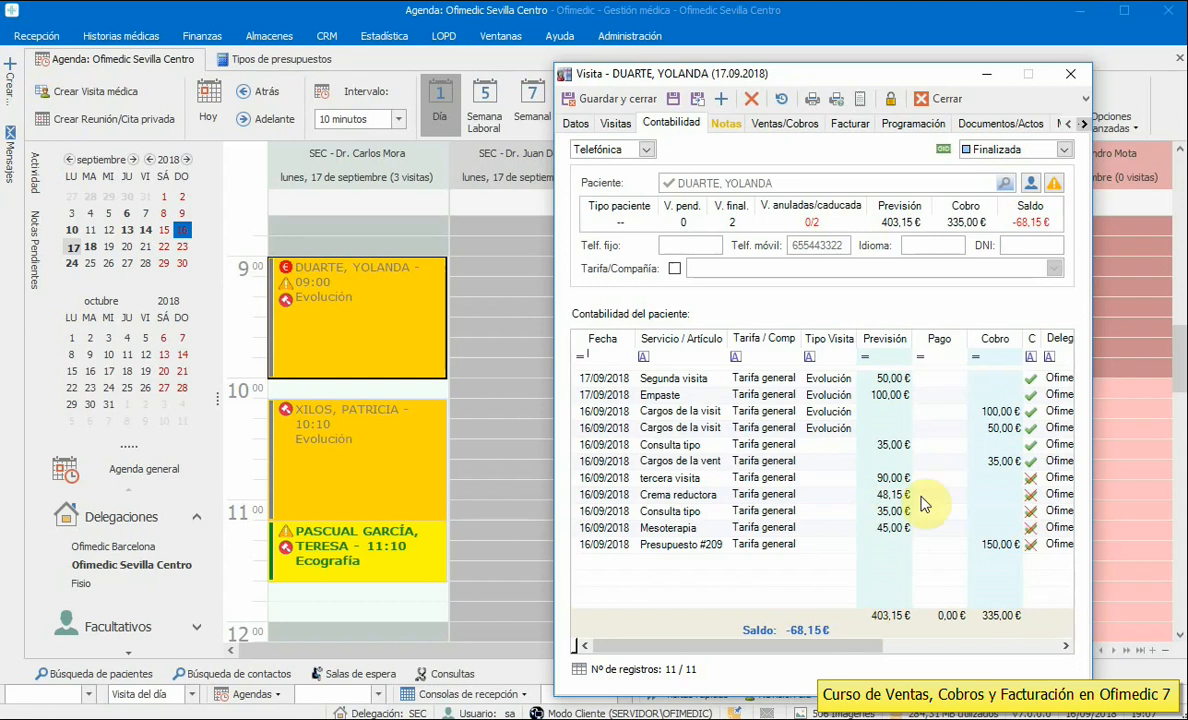
click(935, 98)
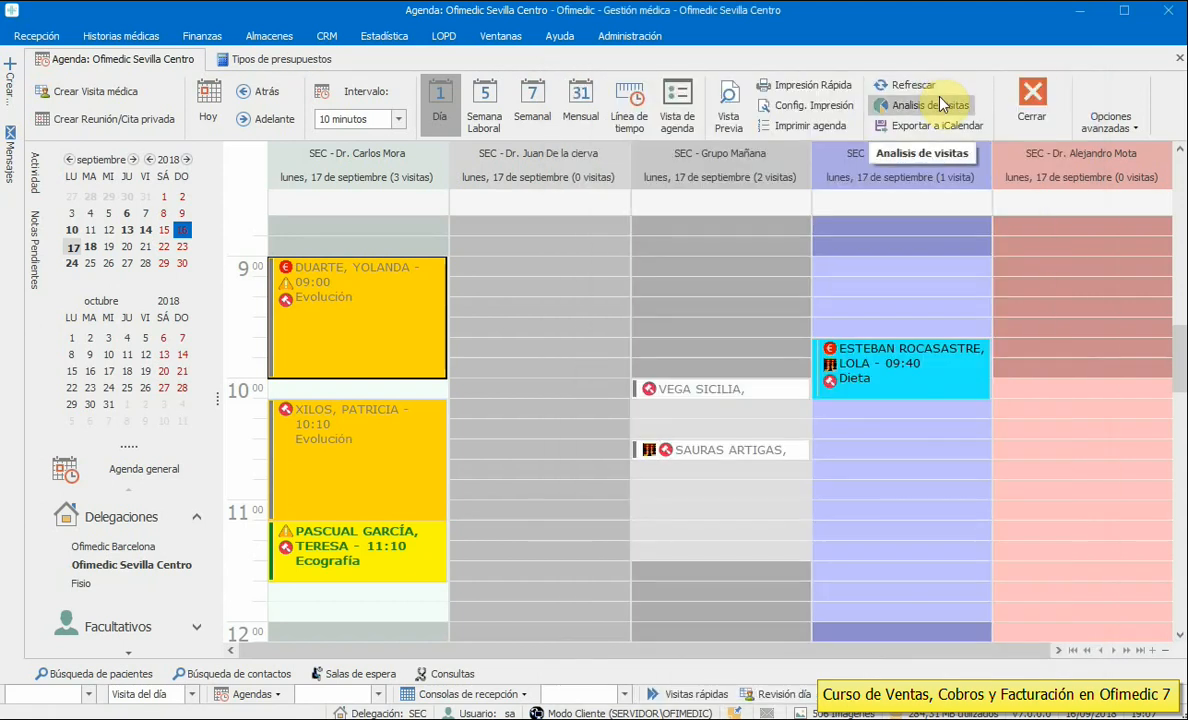
- Check the visit's Ventas/Cobros, start a new payment, then cancel it and close the visit
click(366, 314)
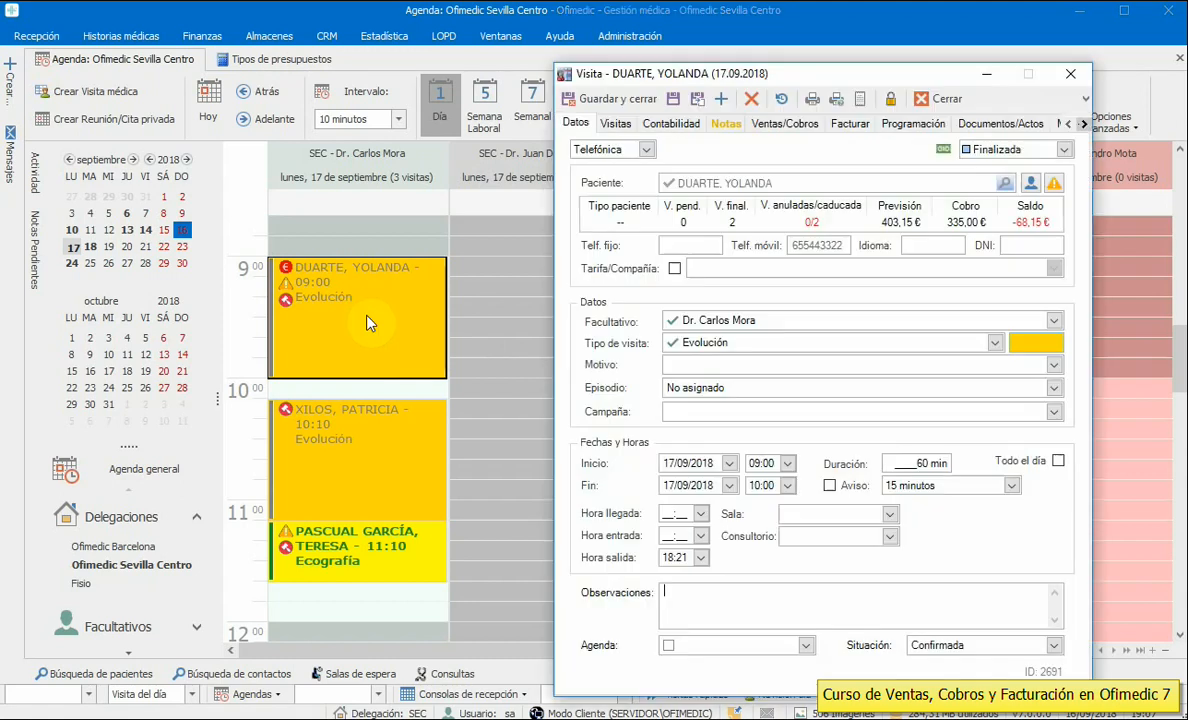
click(780, 121)
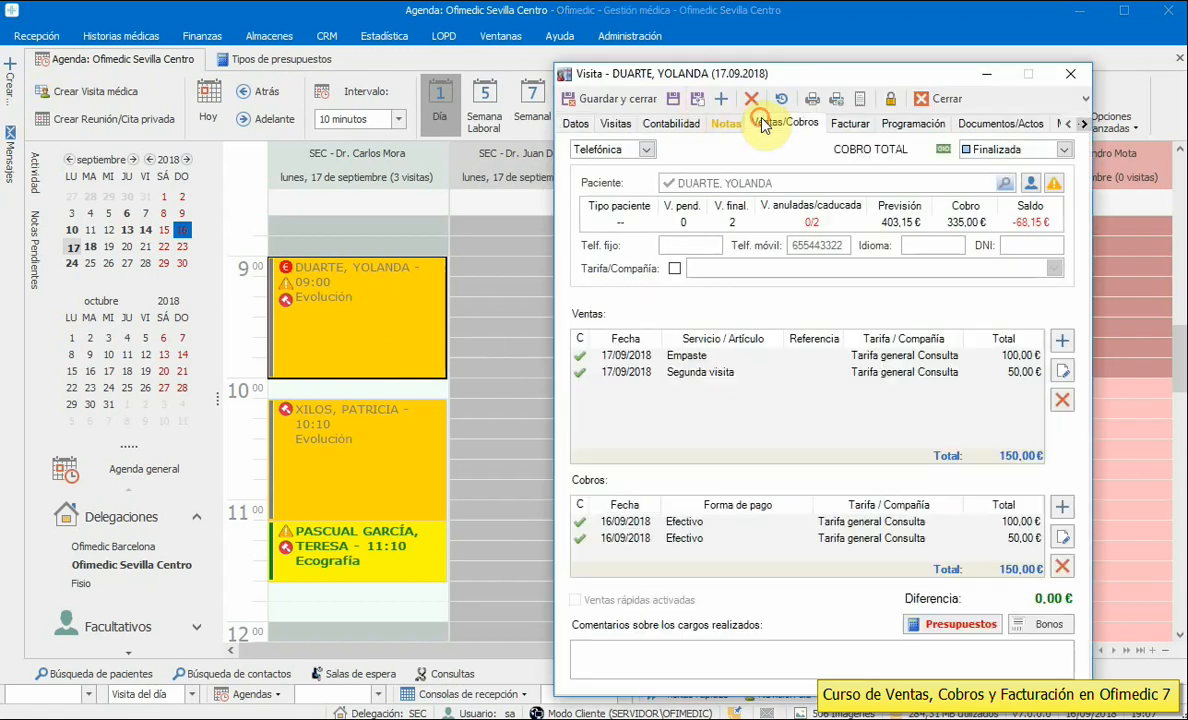
click(1063, 508)
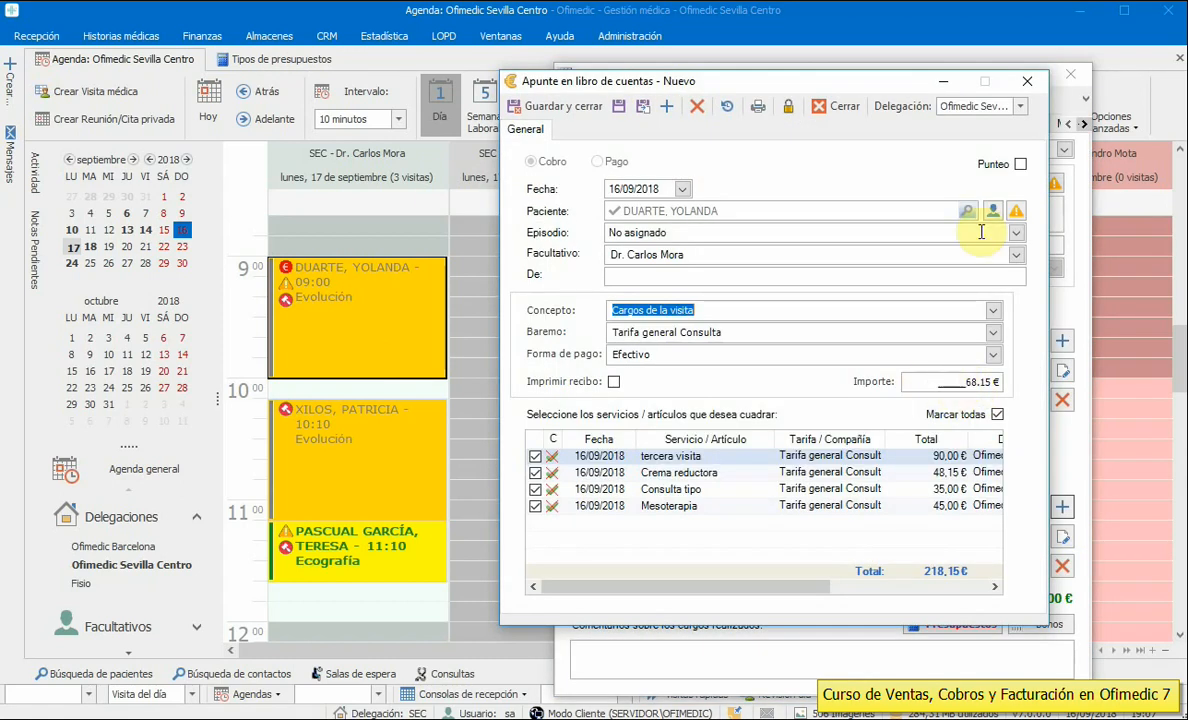
click(1027, 81)
click(1070, 74)
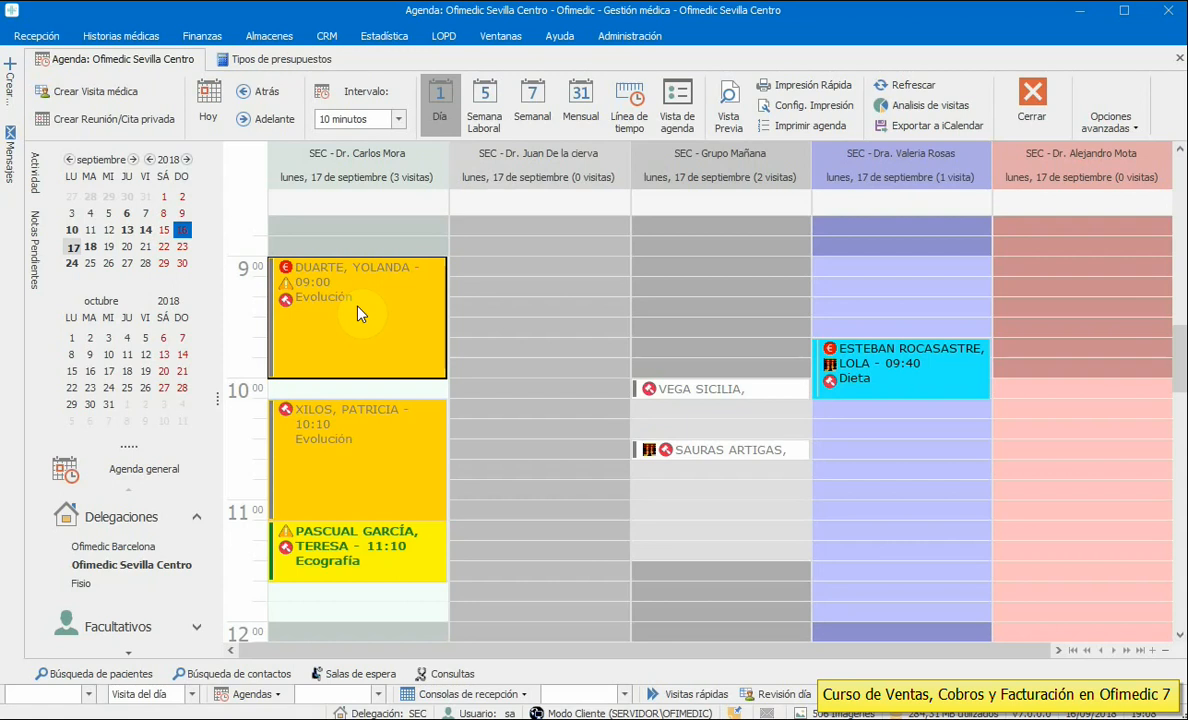
scroll(910, 599, up, 5)
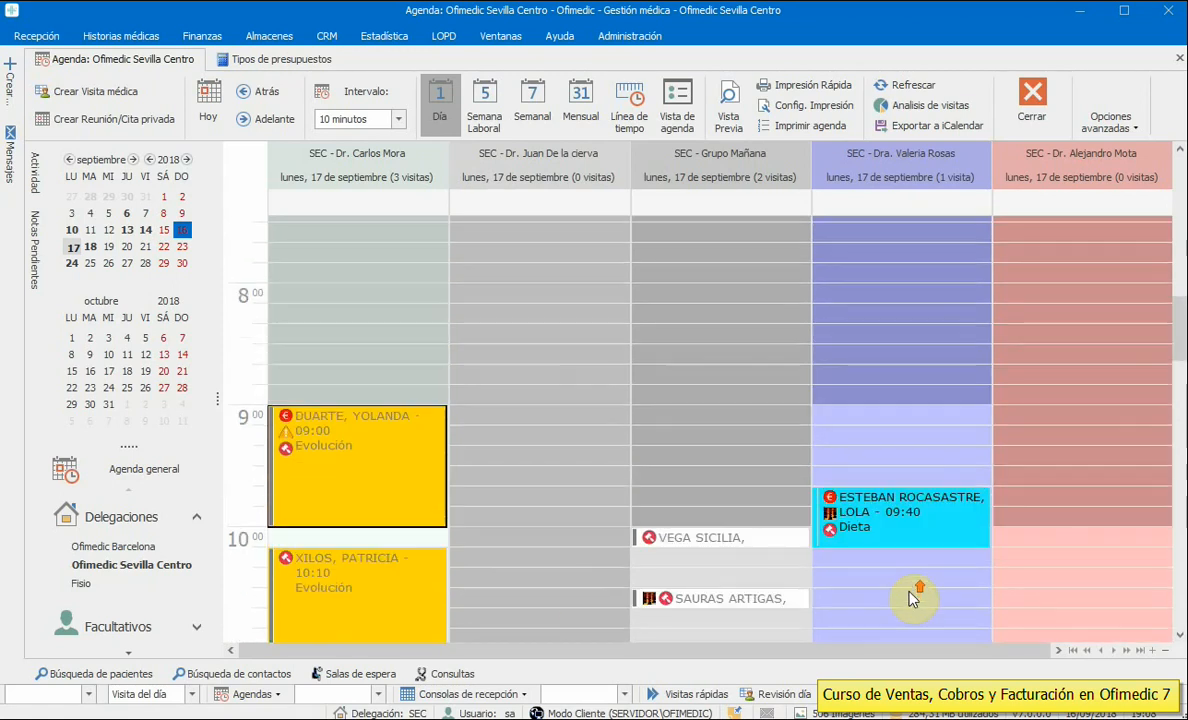
- Reopen budget 209 from the patient's budgets and add a 68,15 € VISA payment for the balance
right_click(350, 532)
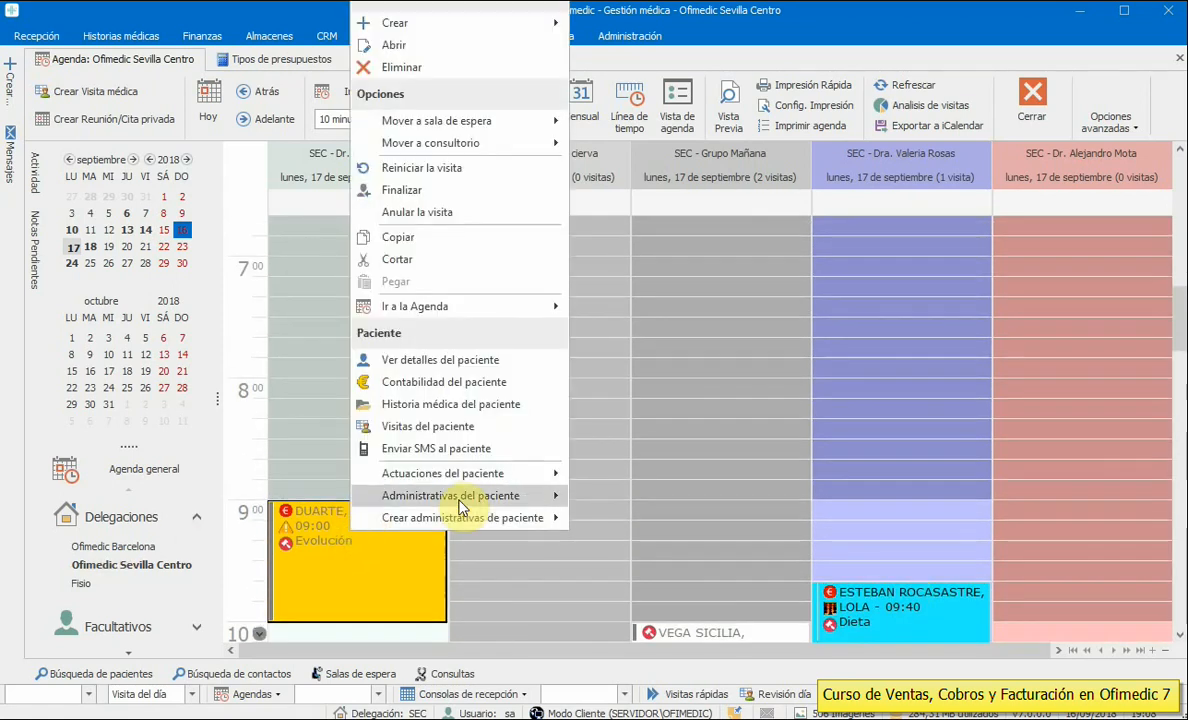
mouse_move(462, 496)
click(634, 566)
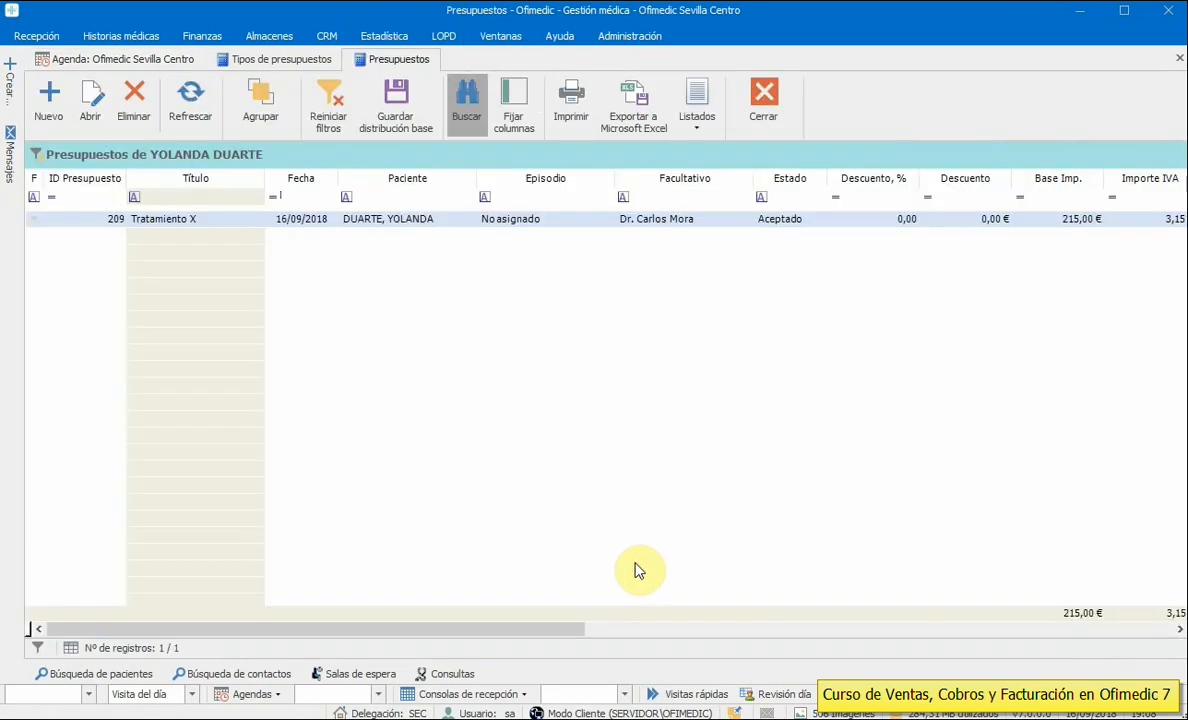
double_click(500, 220)
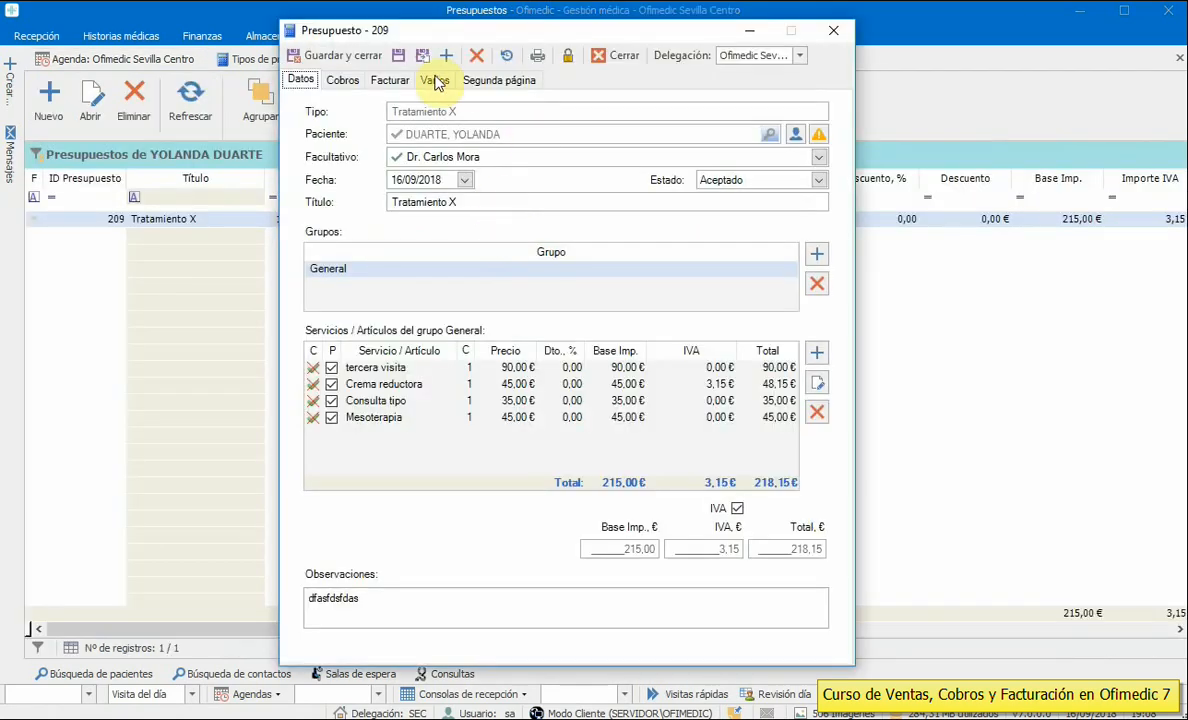
click(341, 80)
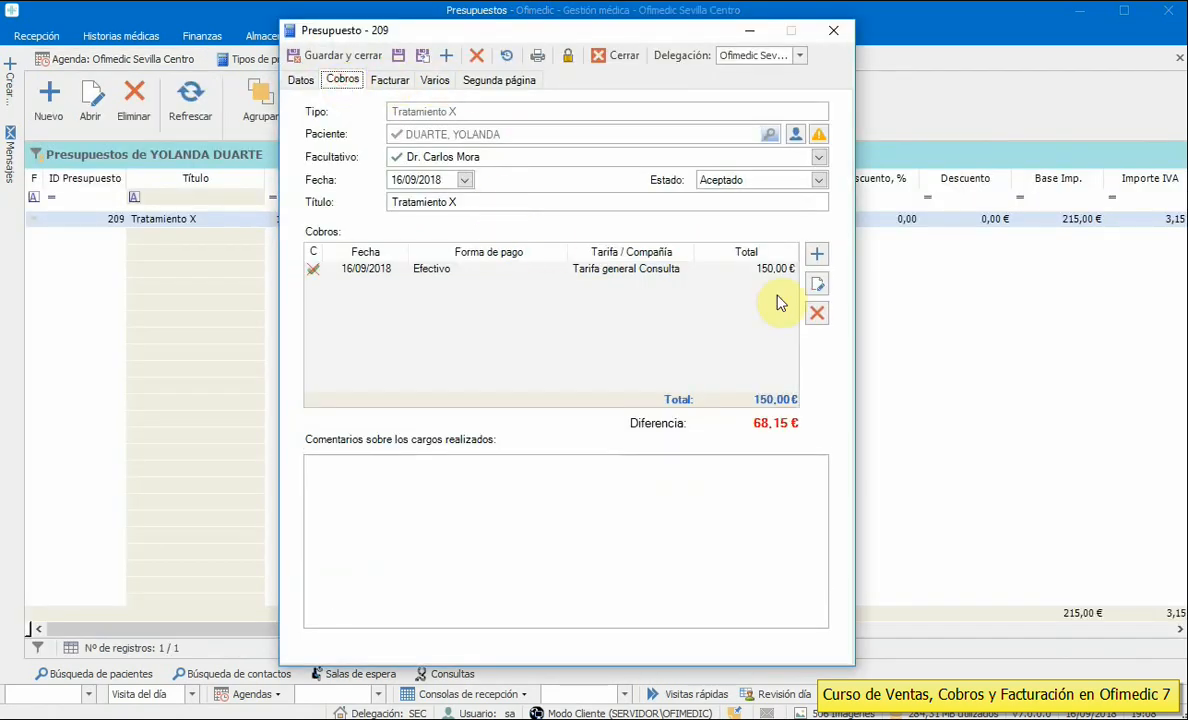
click(818, 256)
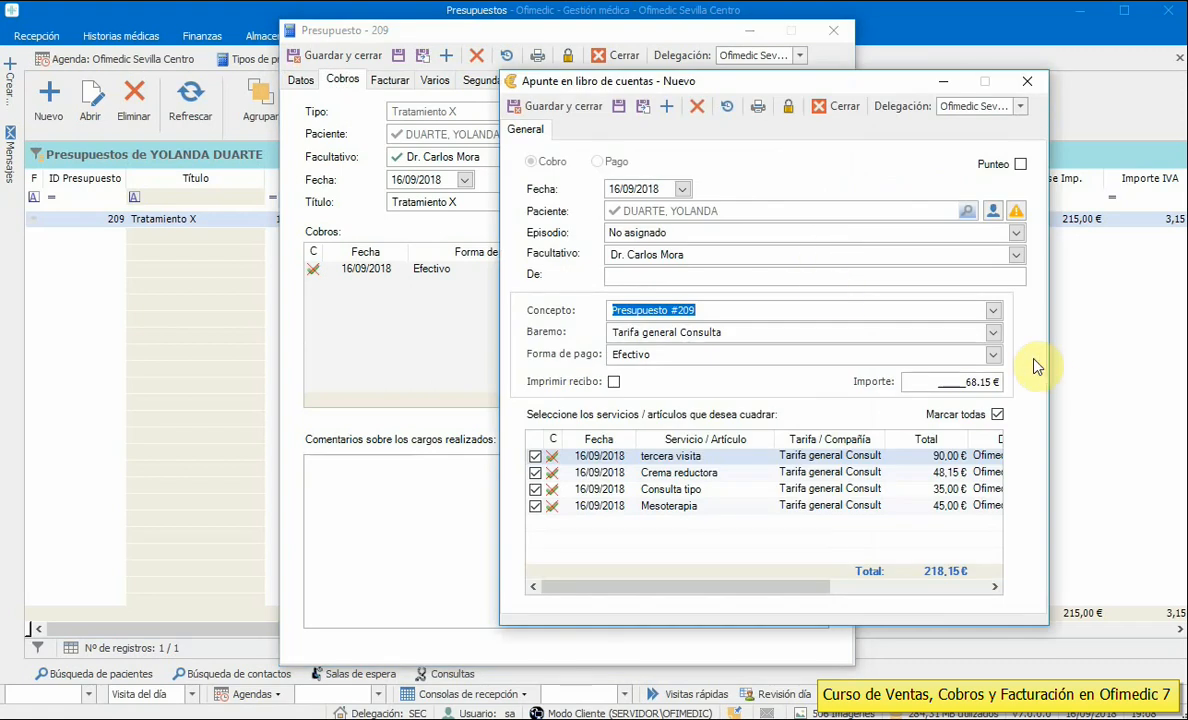
click(991, 355)
click(630, 443)
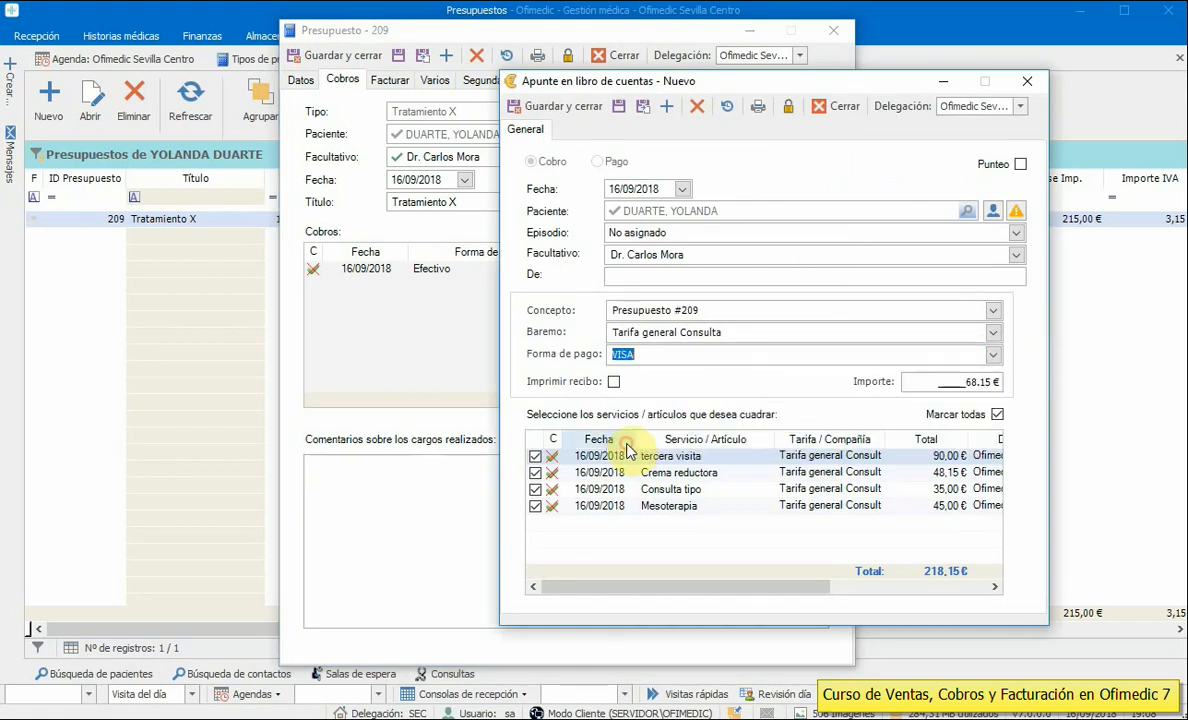
click(570, 108)
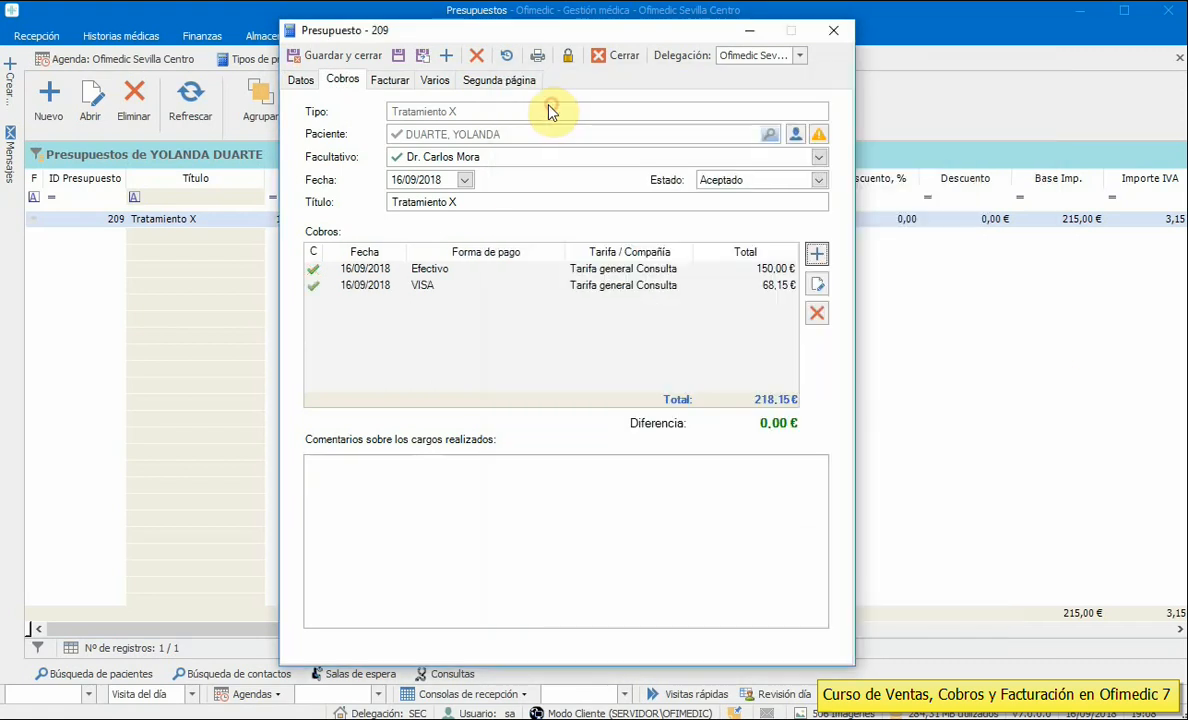
- Set budget 209's status to Finalizado, updating the sale dates to today
click(678, 287)
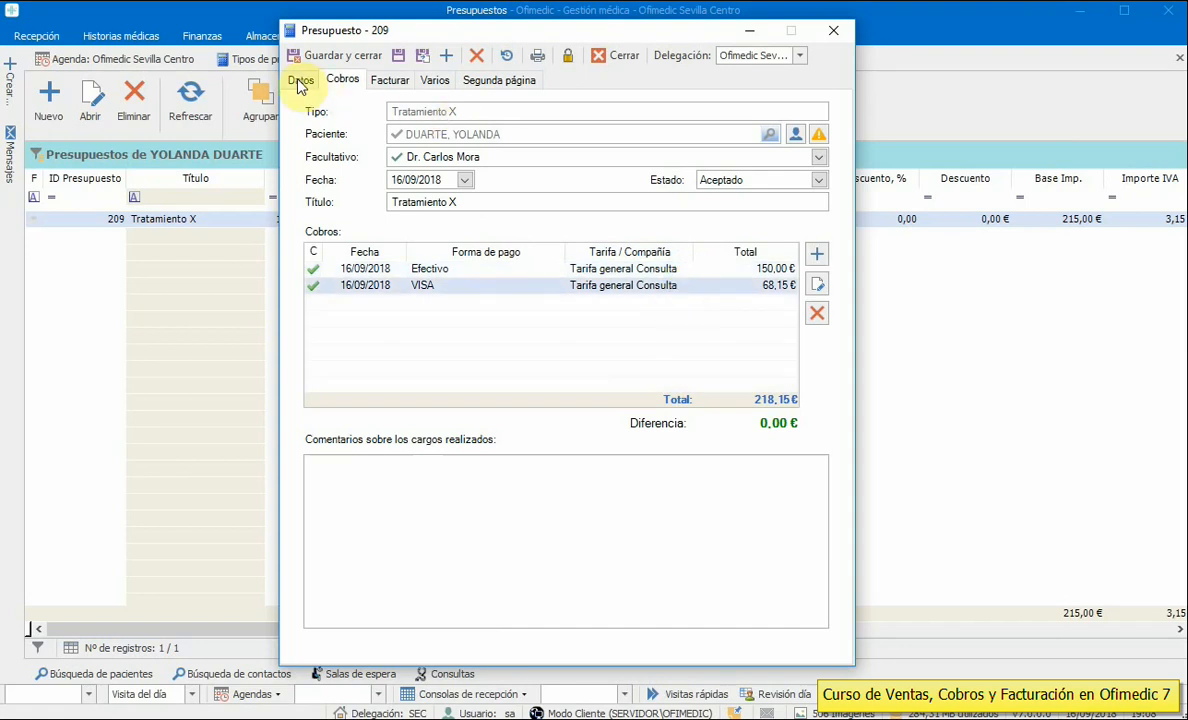
click(733, 182)
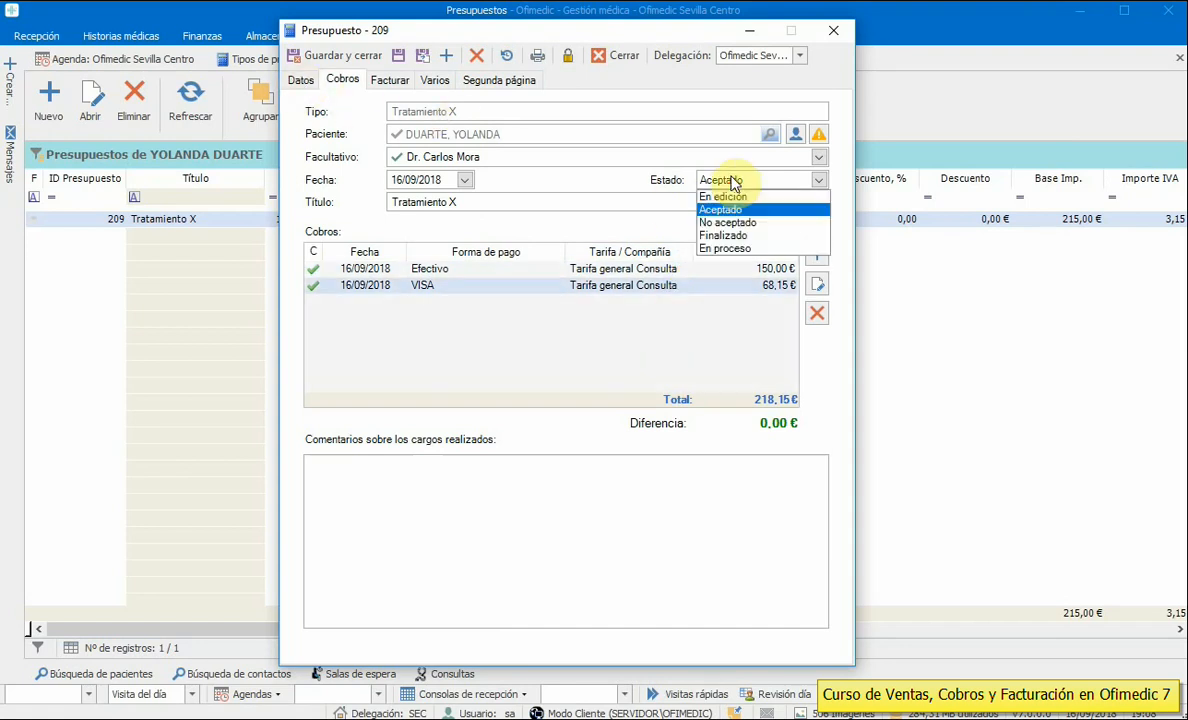
click(737, 240)
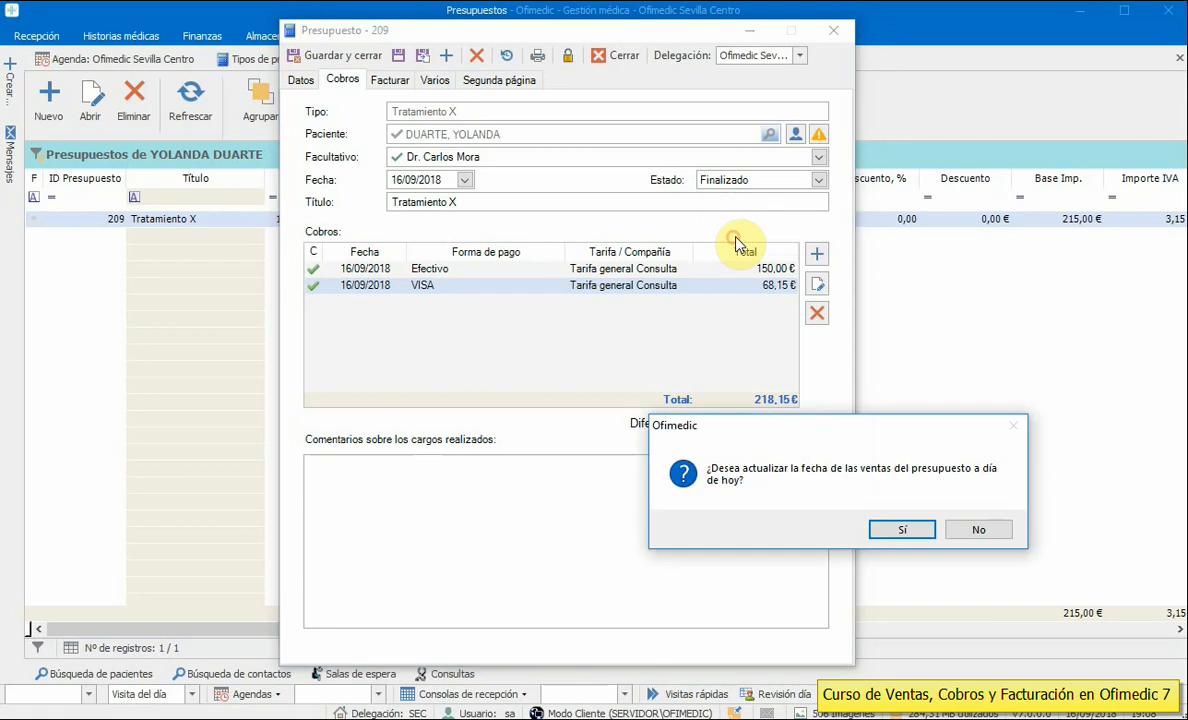
click(924, 533)
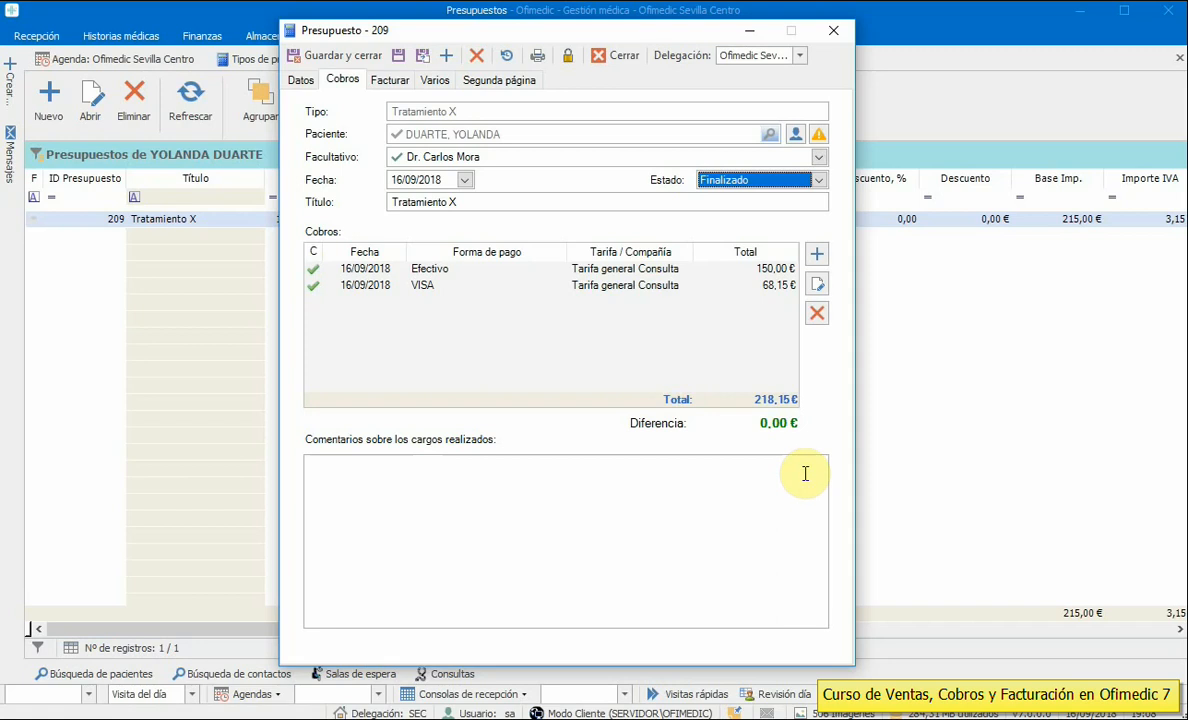
- Start a new invoice from budget 209, discard it unsaved, then close budget 209 and the budgets list
click(389, 79)
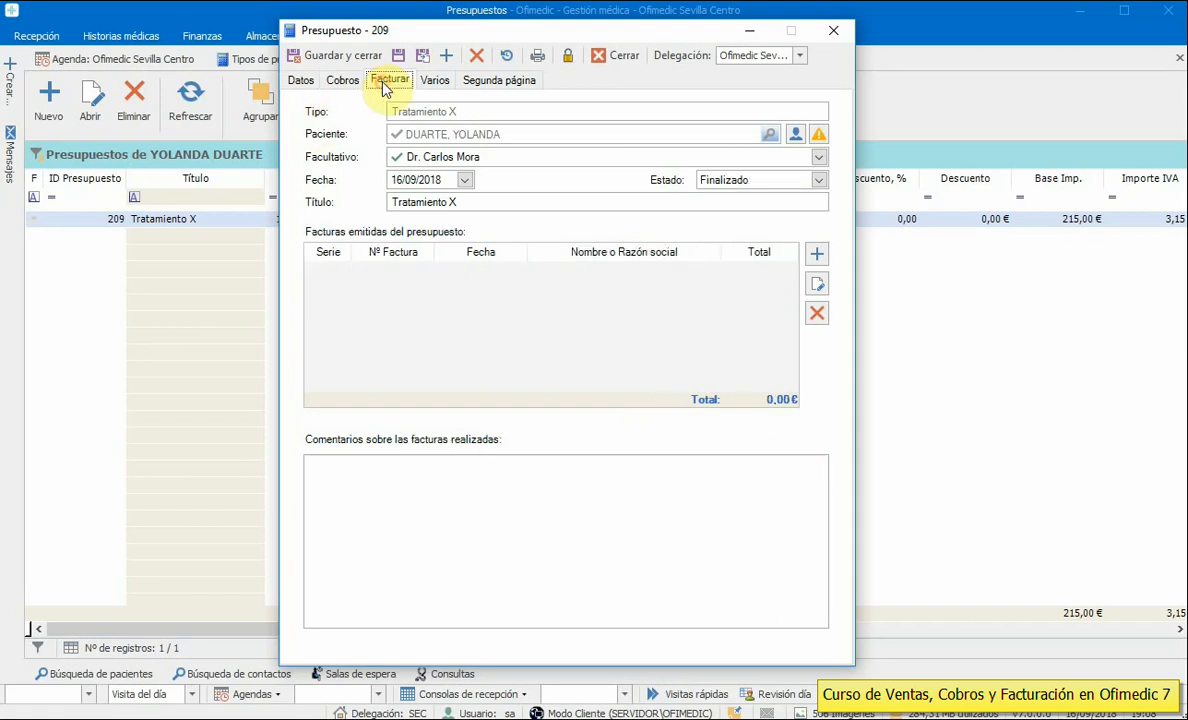
click(817, 254)
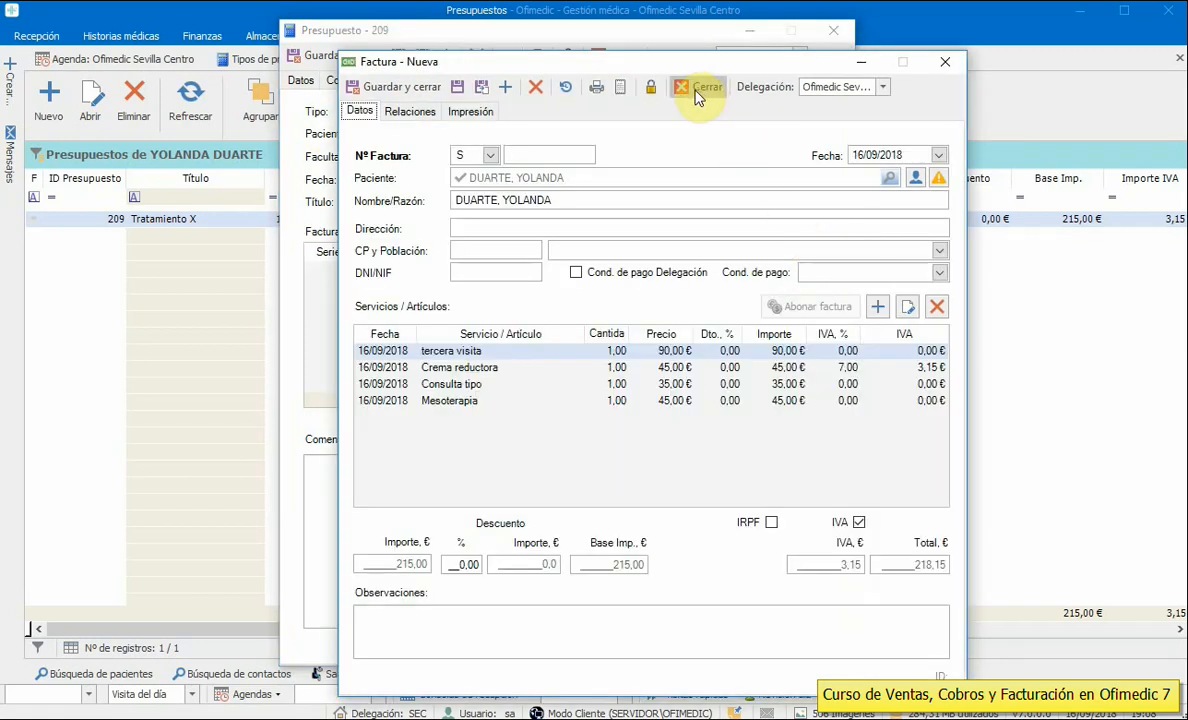
click(697, 91)
click(308, 88)
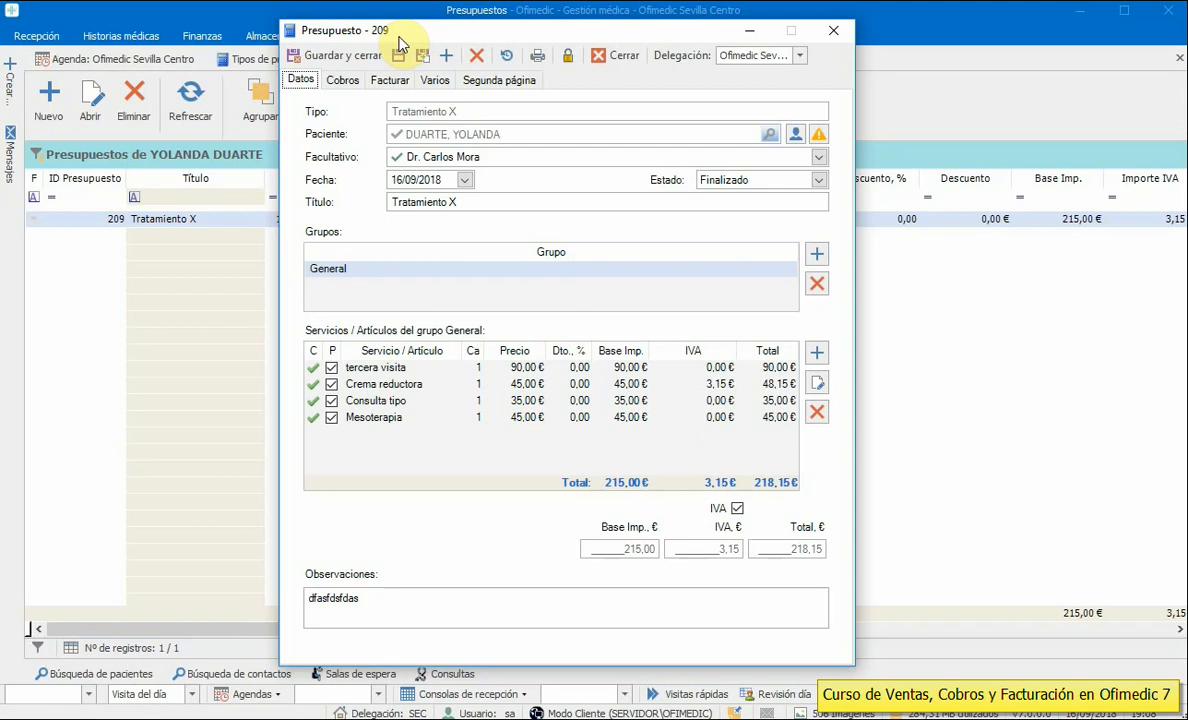
click(615, 56)
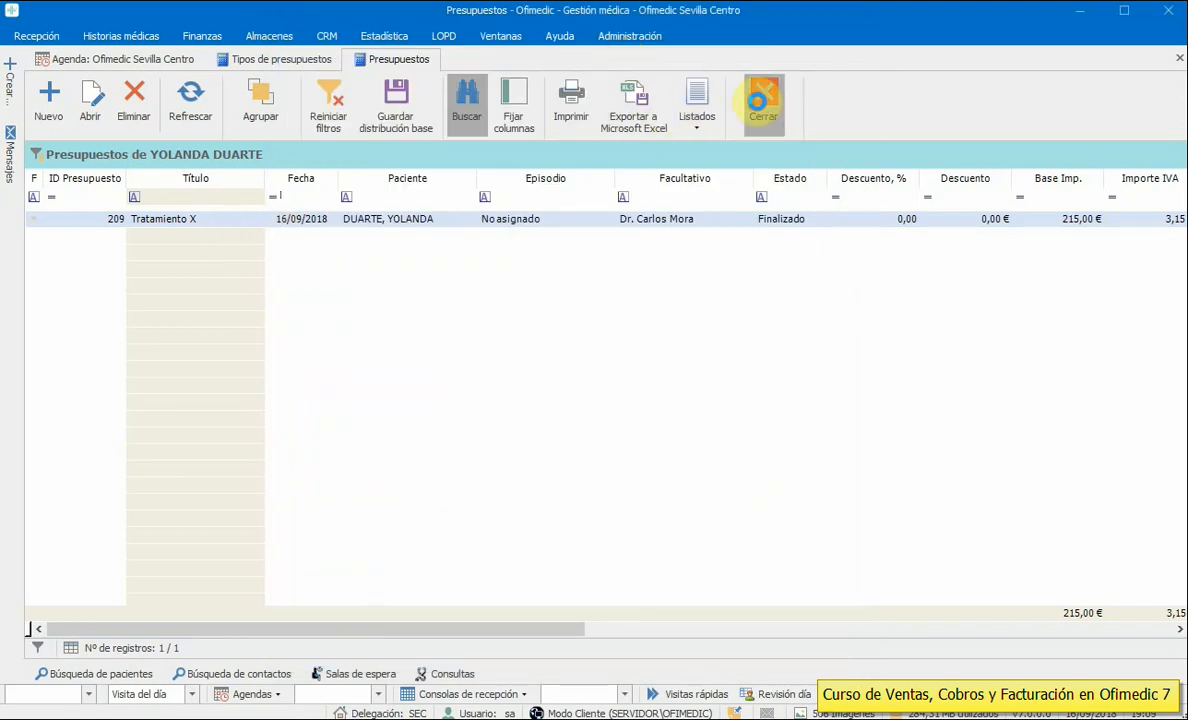
click(762, 98)
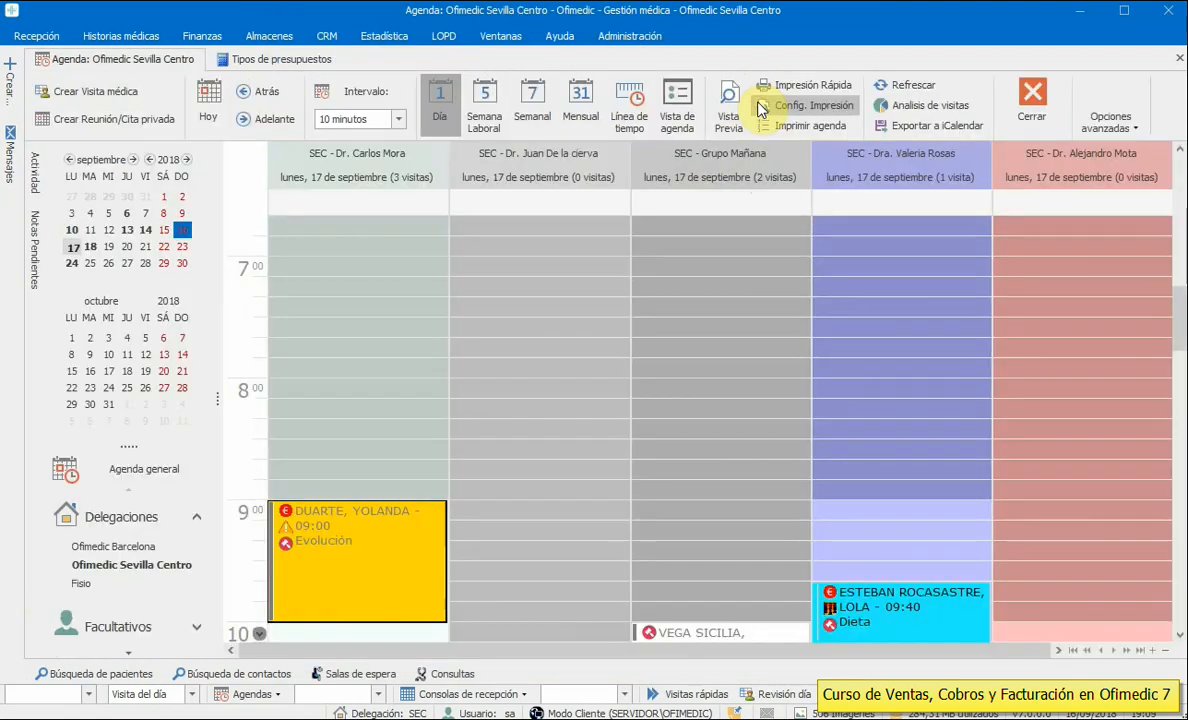
- Load all budgets from 01/01/2015 via Finanzas > Presupuestos and filter Título to Artroscopia (8 budgets)
click(630, 36)
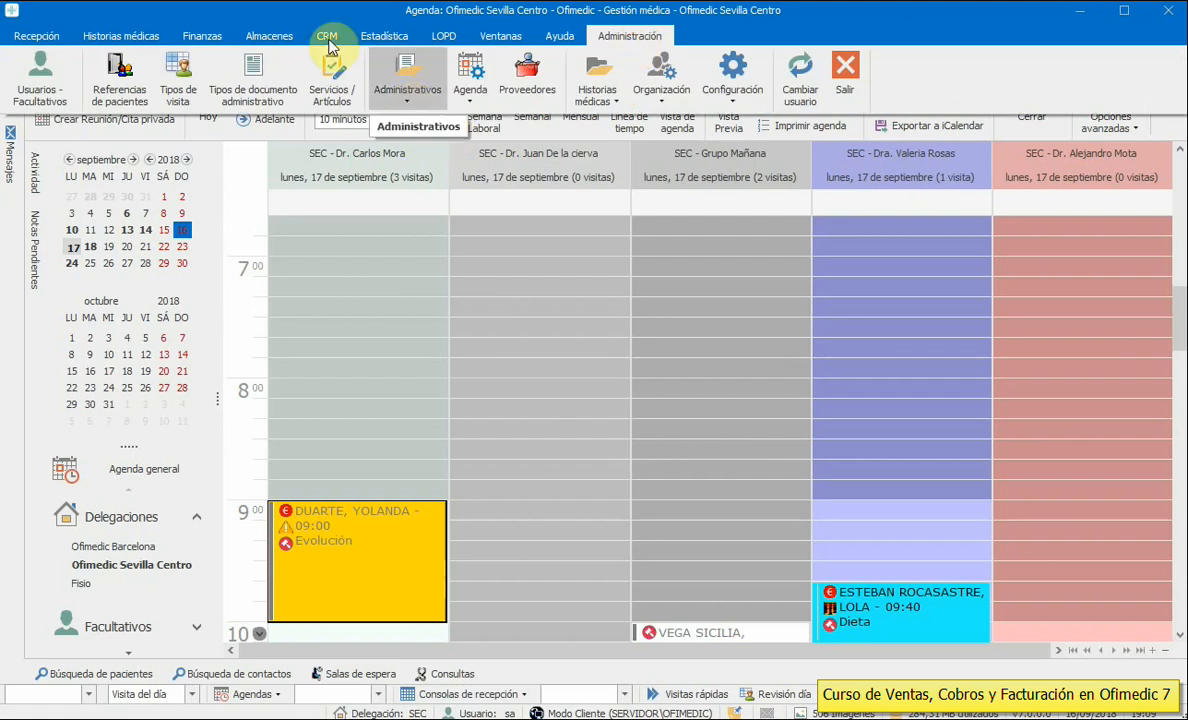
click(208, 37)
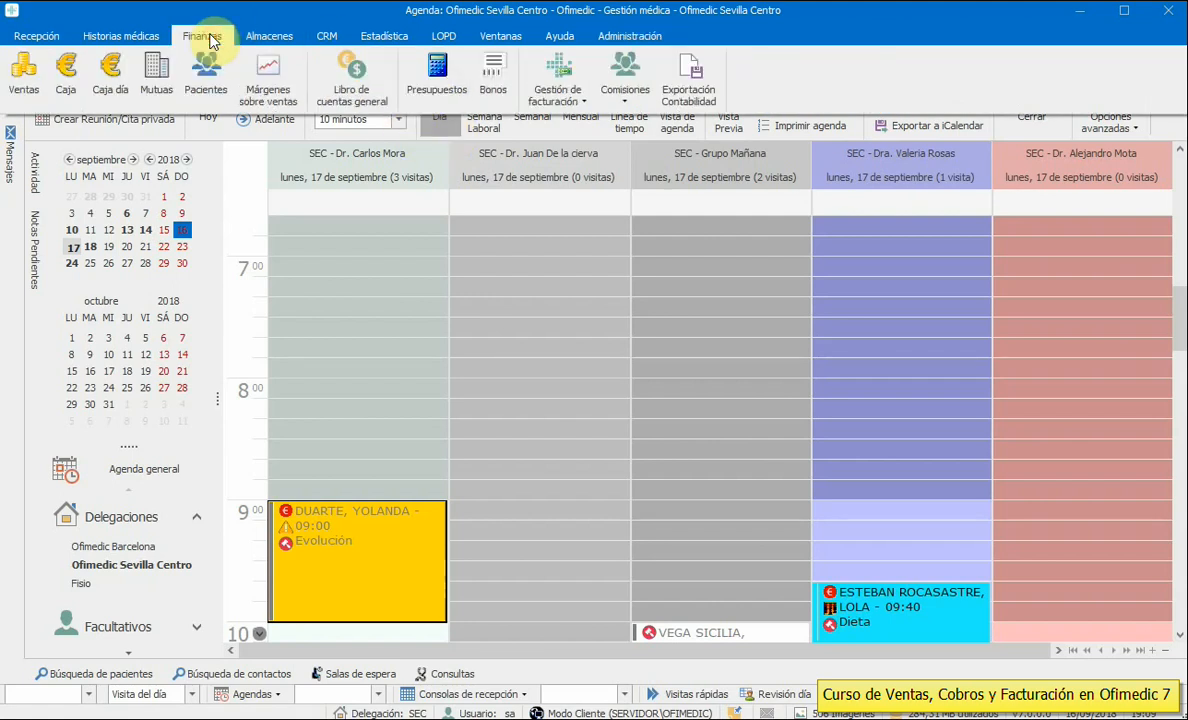
click(440, 97)
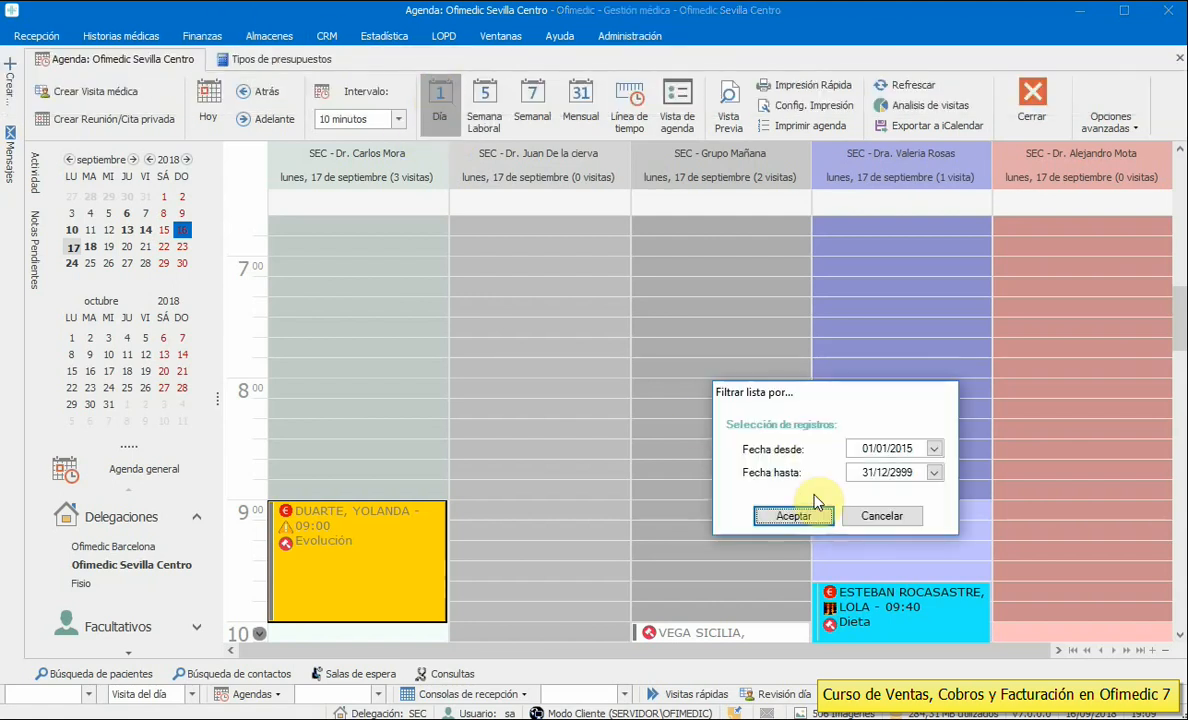
click(790, 518)
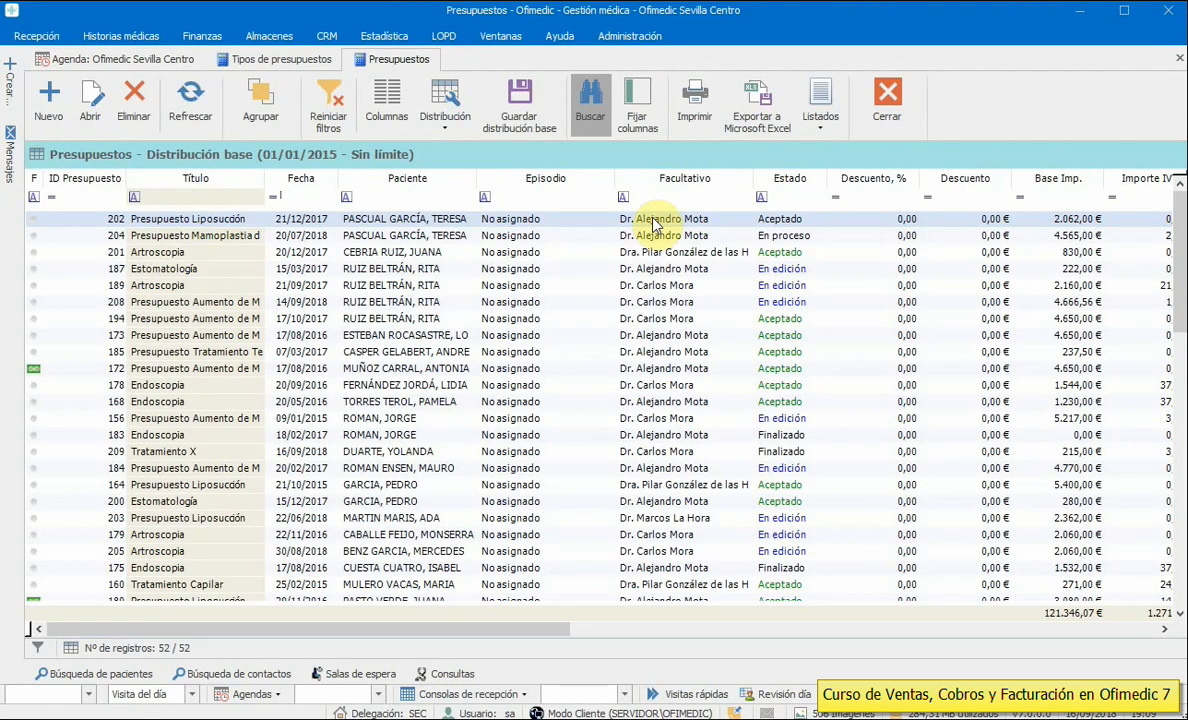
click(540, 629)
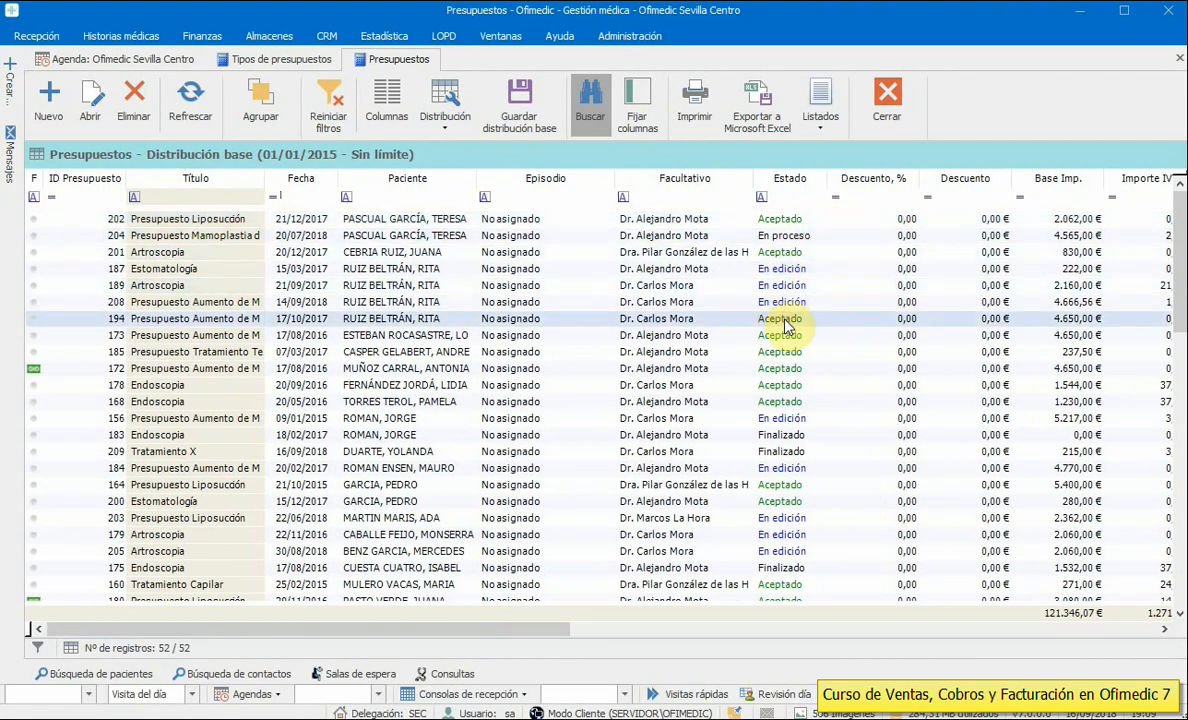
click(240, 198)
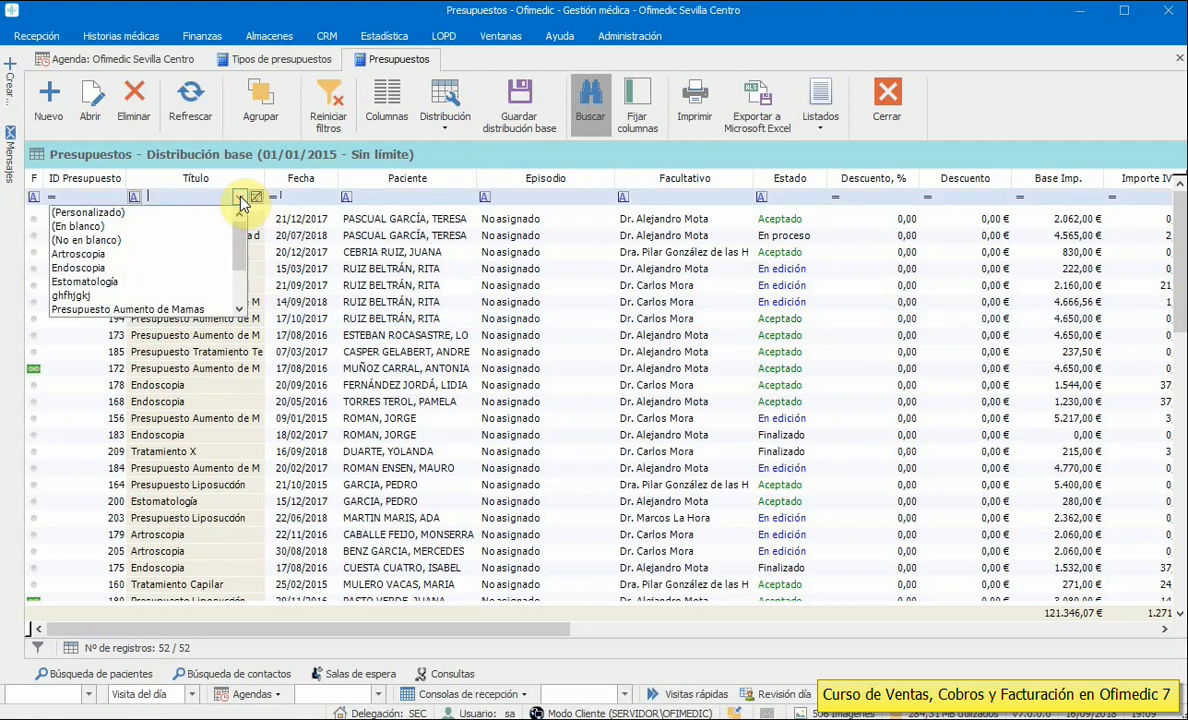
click(150, 253)
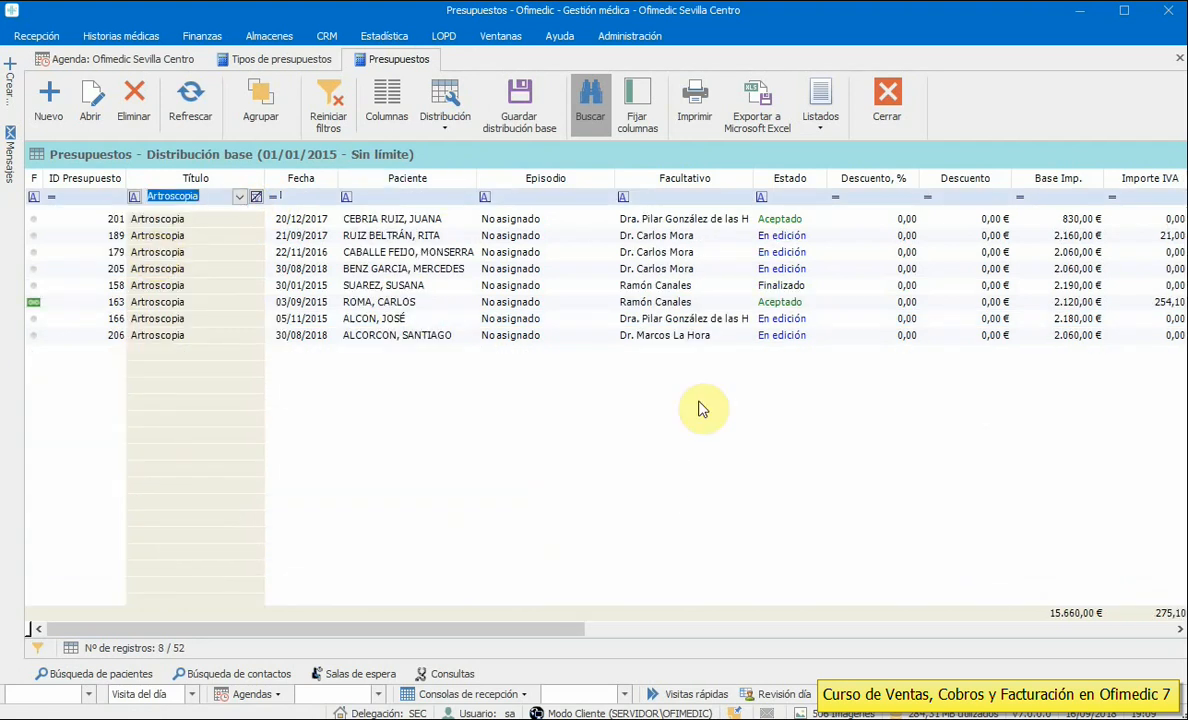
- Group the budgets by Estado, filter titles to Presupuesto Aumento de Mamas, and collapse the groups
click(252, 104)
drag(790, 213, 232, 183)
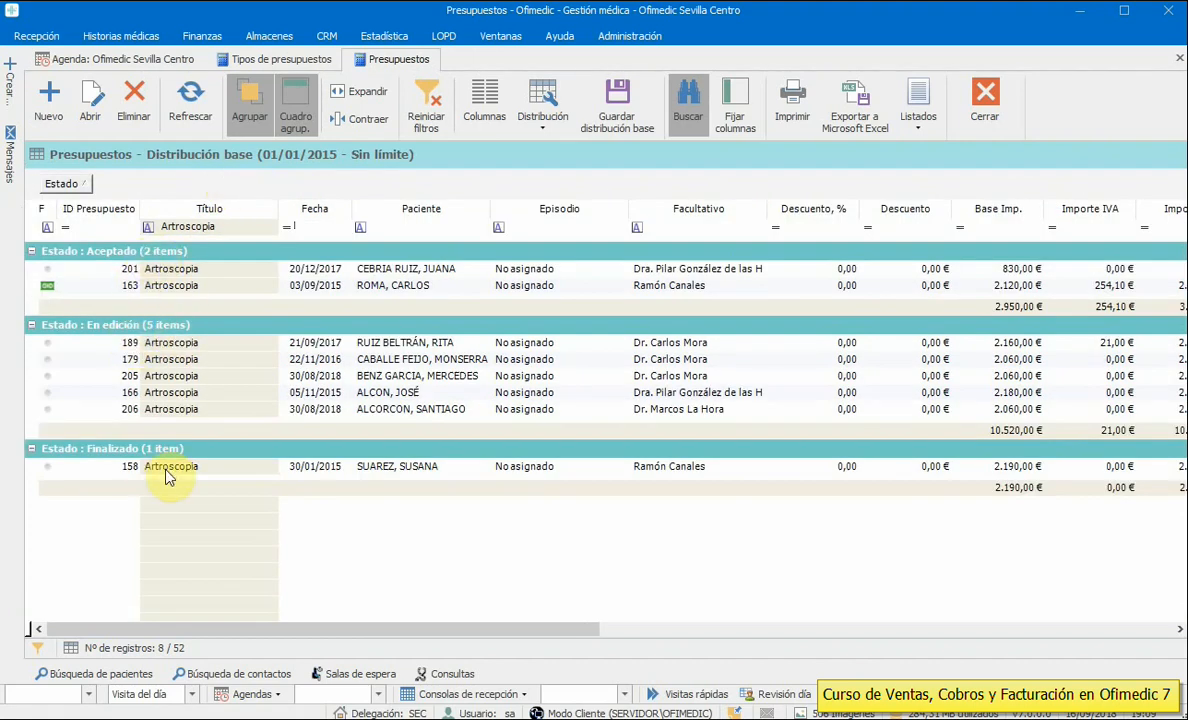
click(254, 227)
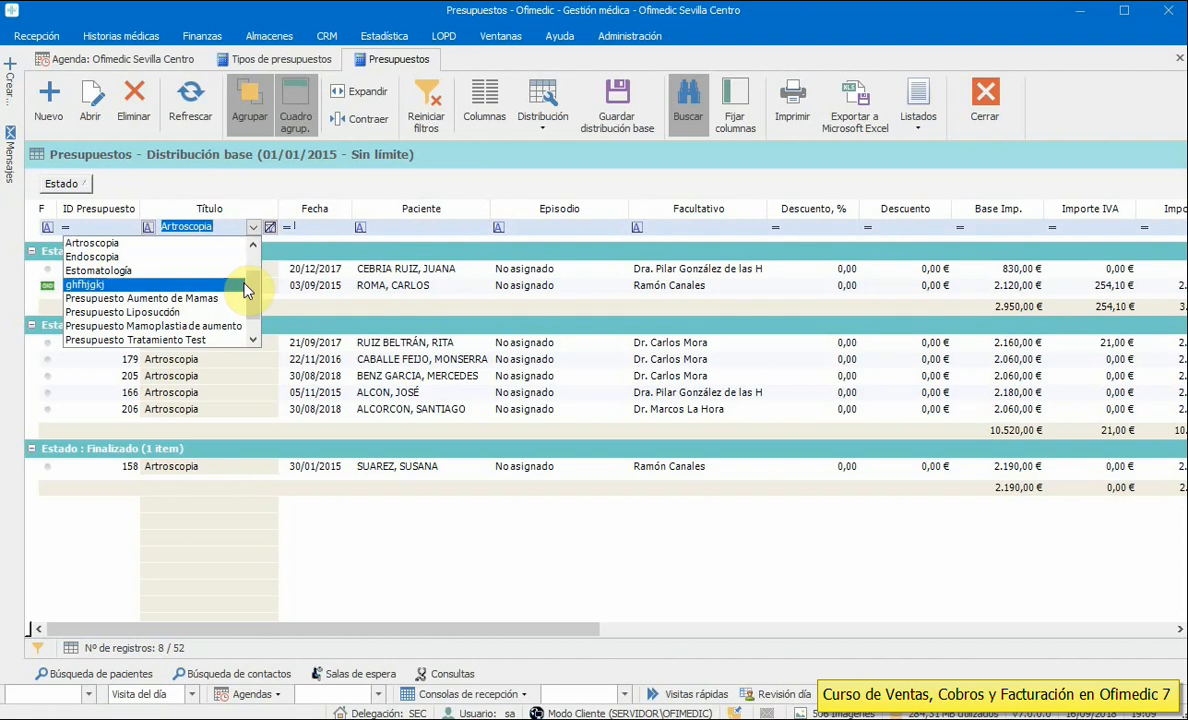
click(239, 298)
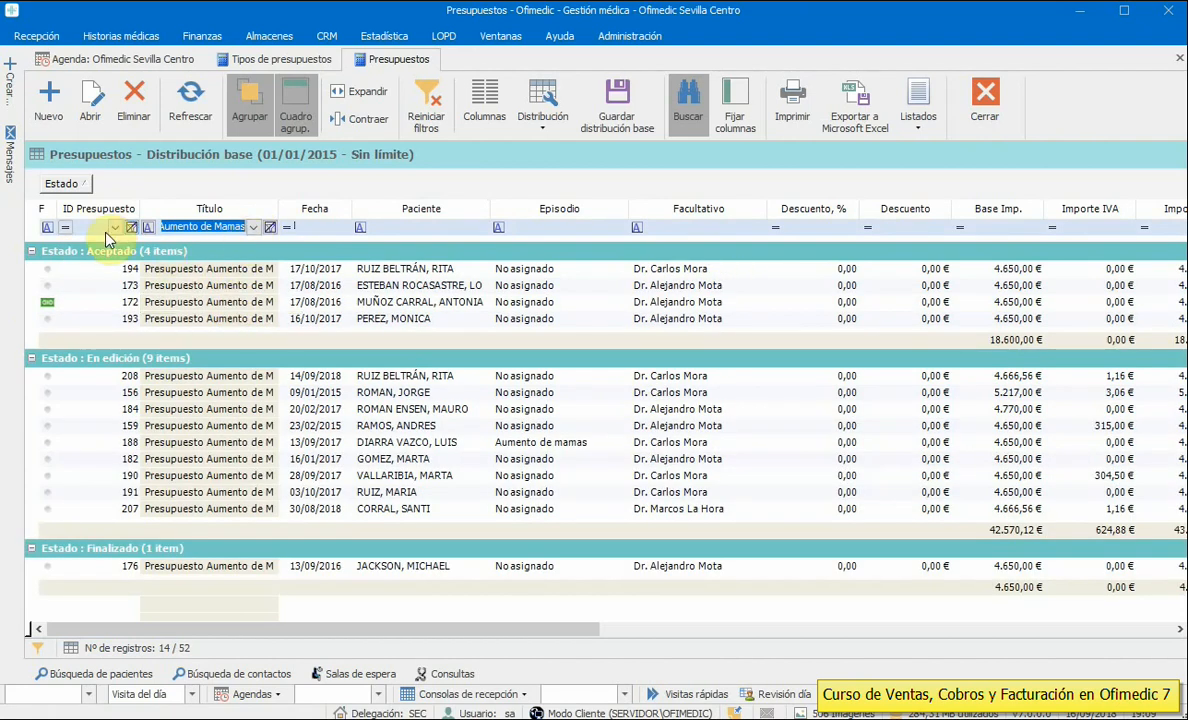
click(358, 118)
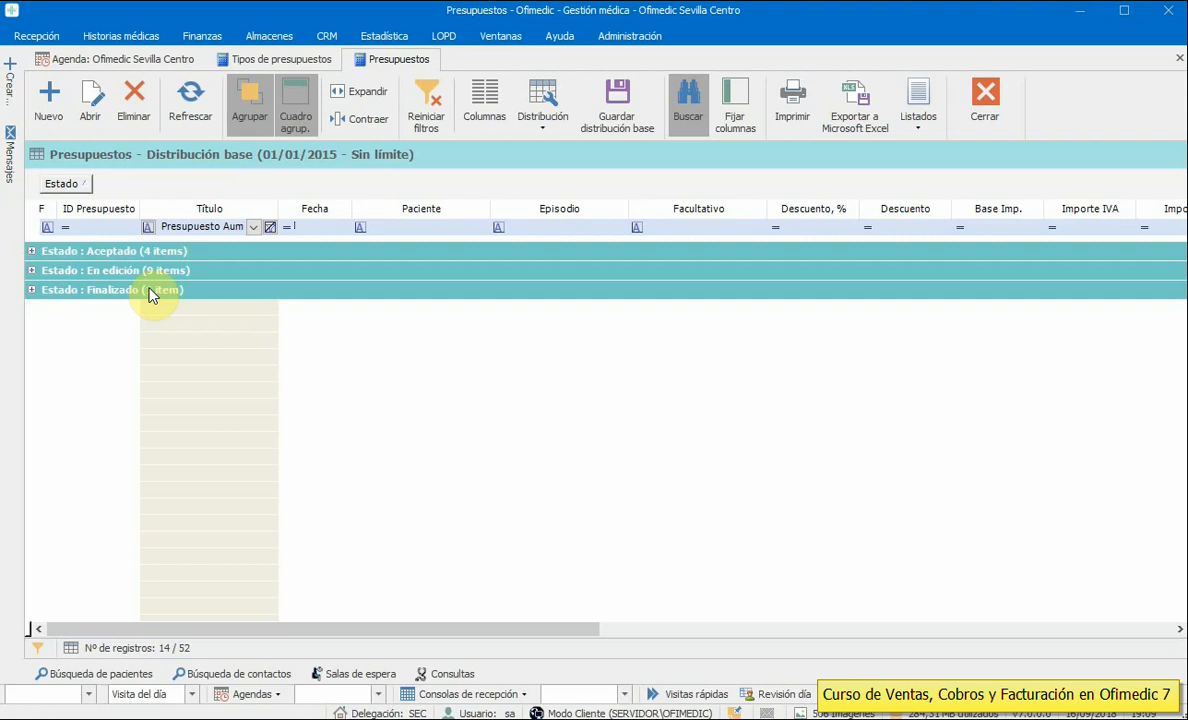
- Clear the title filter, turn grouping off, select budget 189 and close the budgets list
click(270, 227)
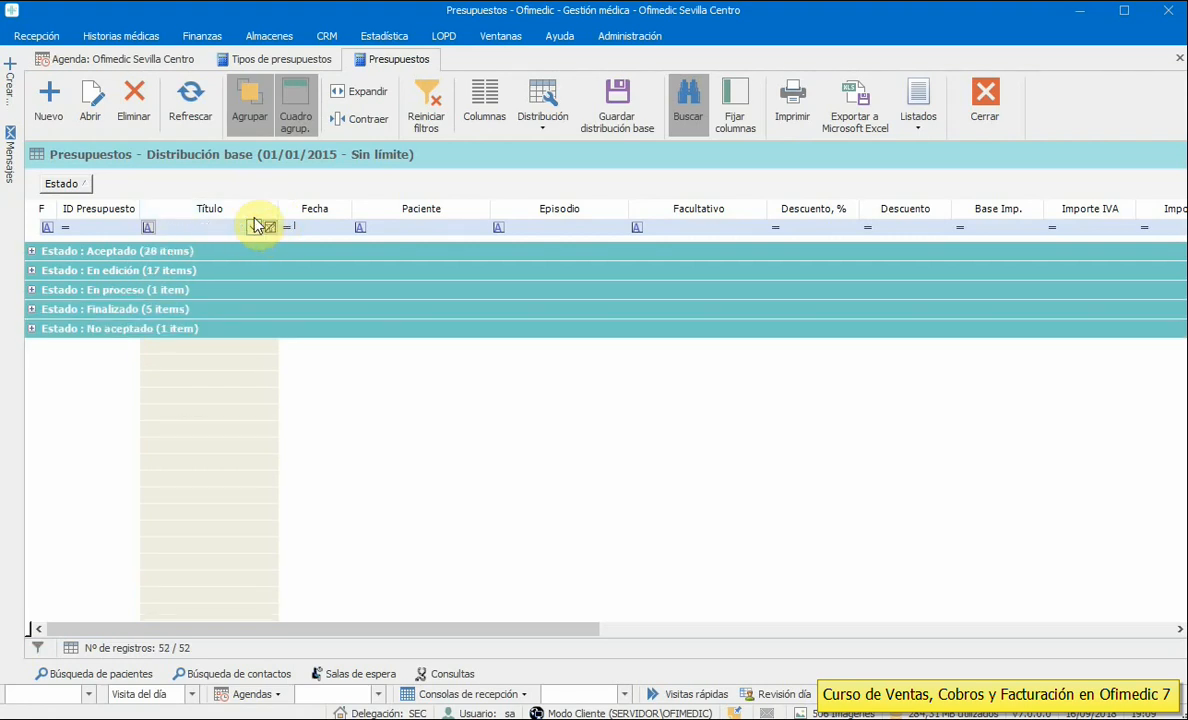
click(251, 106)
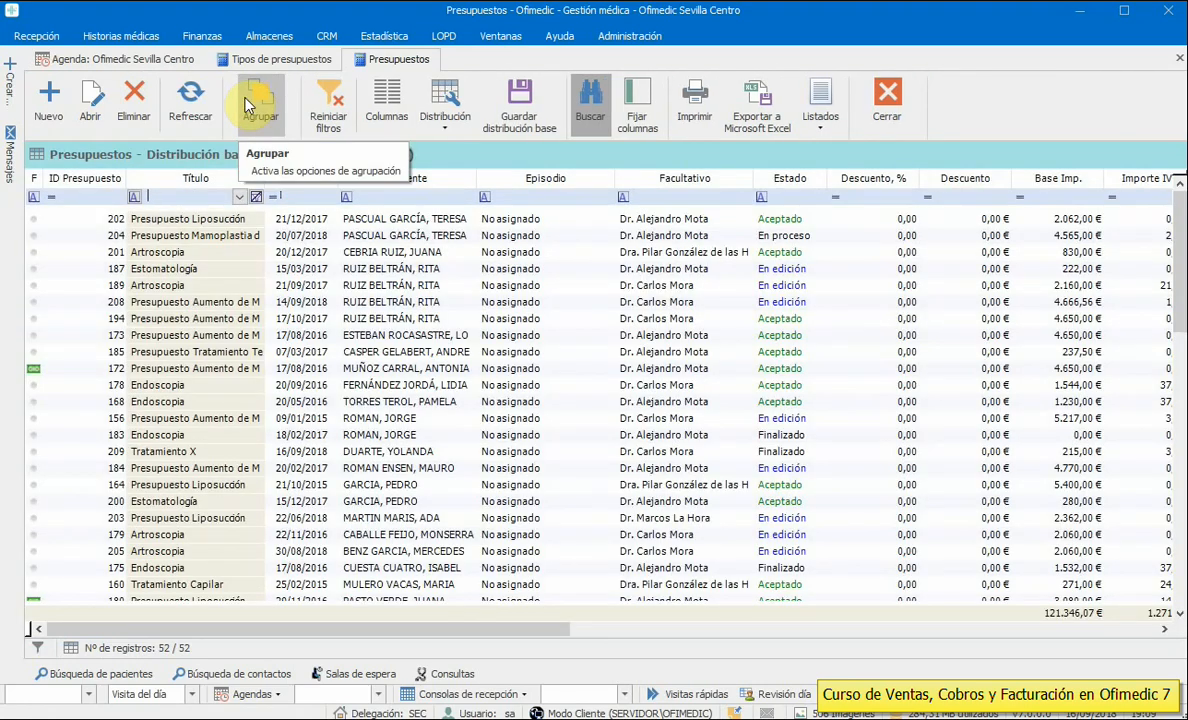
click(739, 288)
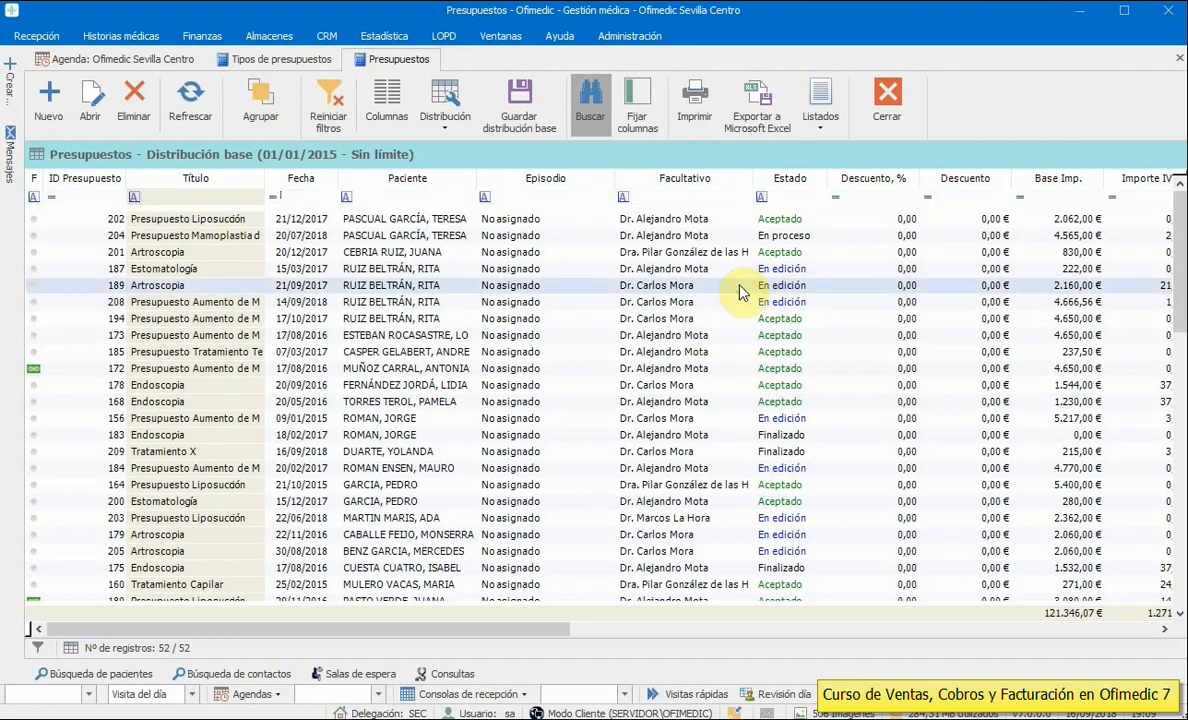
click(884, 104)
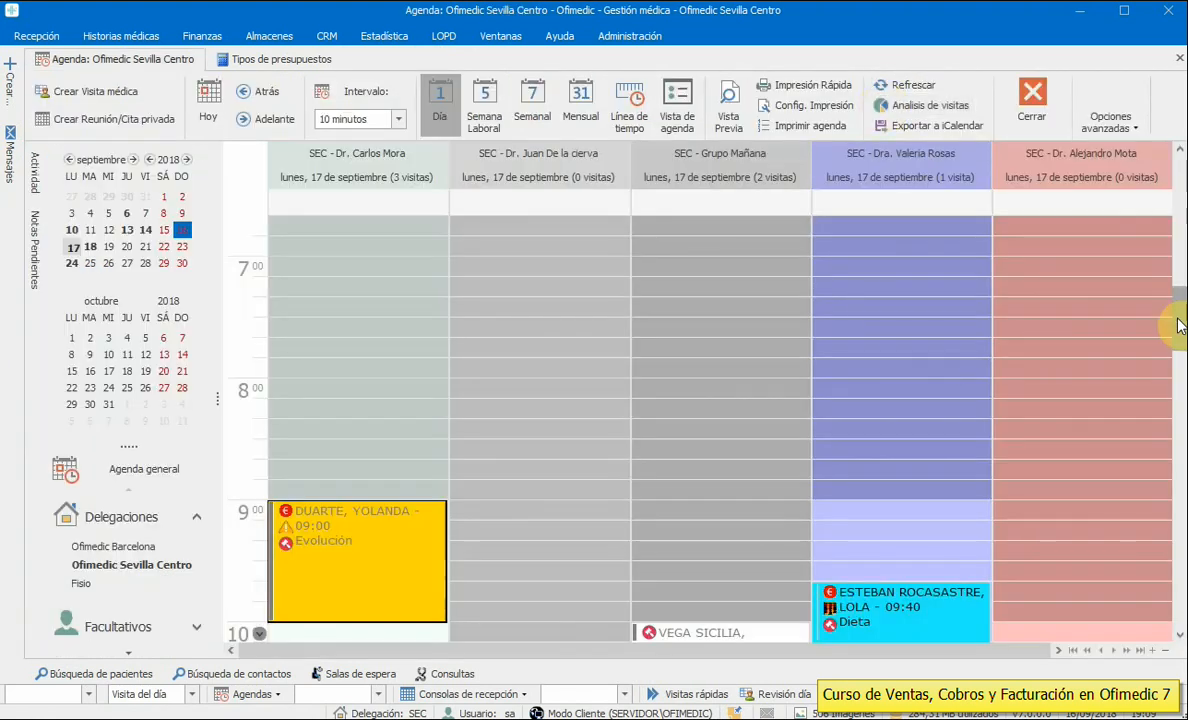
- Open the Finanzas - Ventas list, sort it newest date first, review budget 209's lines, and close it
drag(1175, 323, 1174, 366)
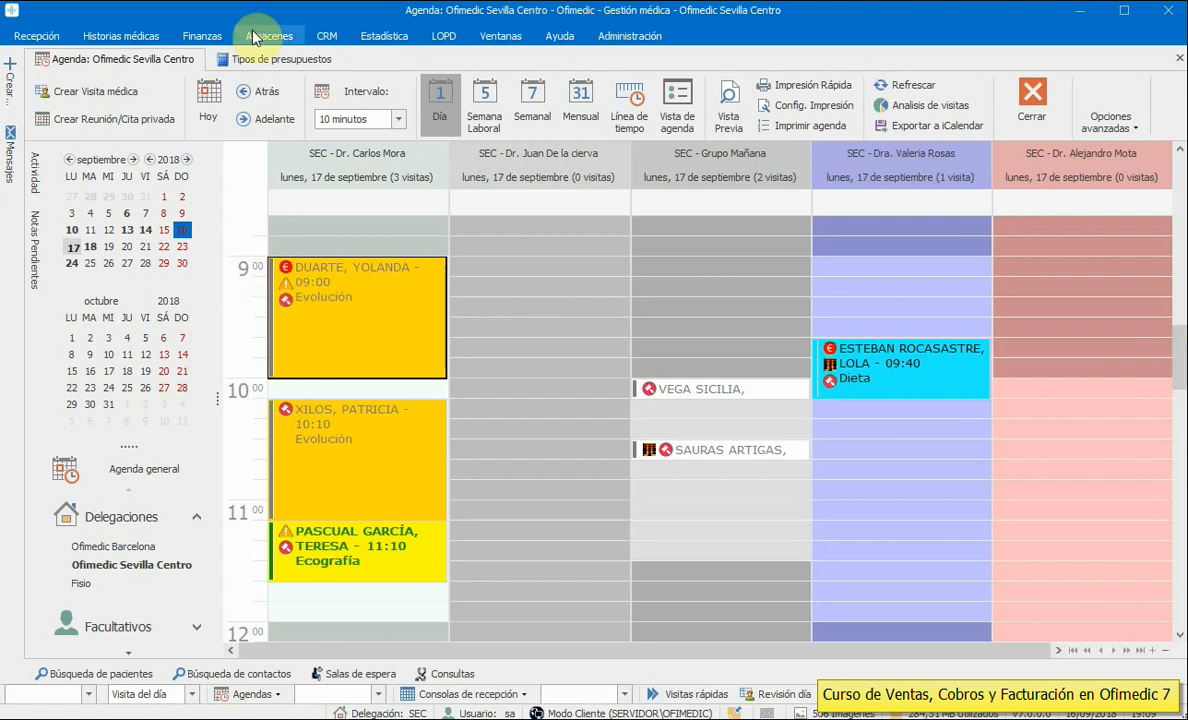
click(202, 36)
click(22, 68)
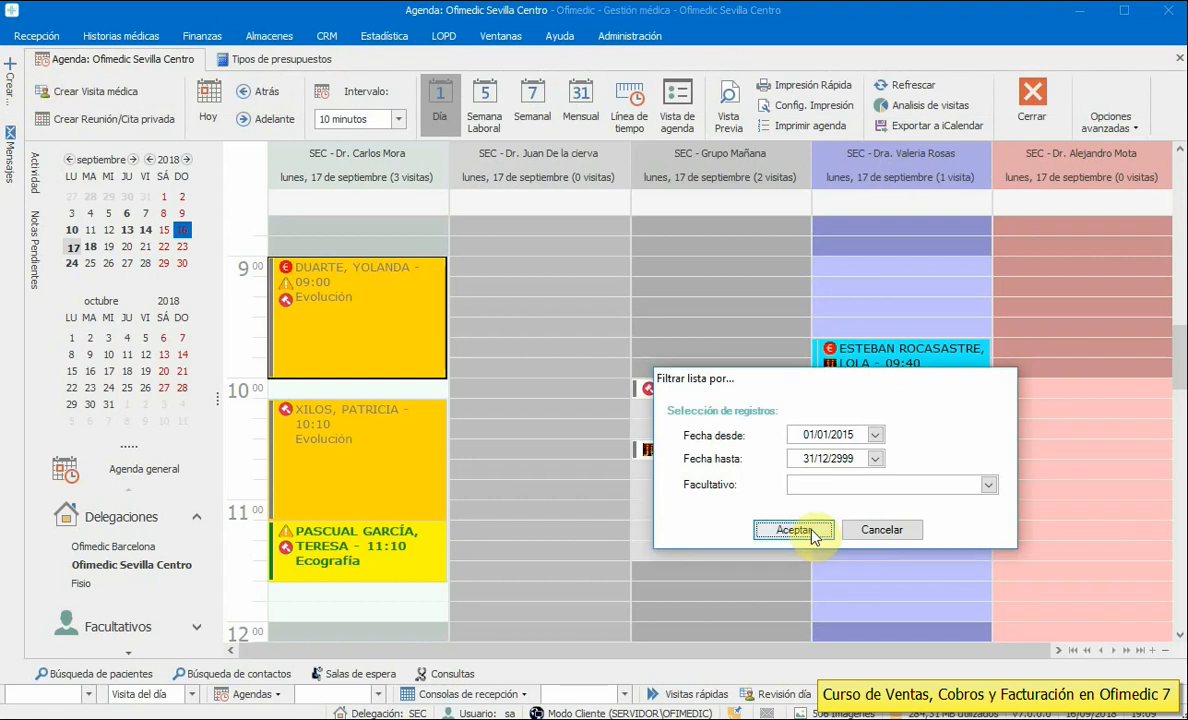
click(797, 533)
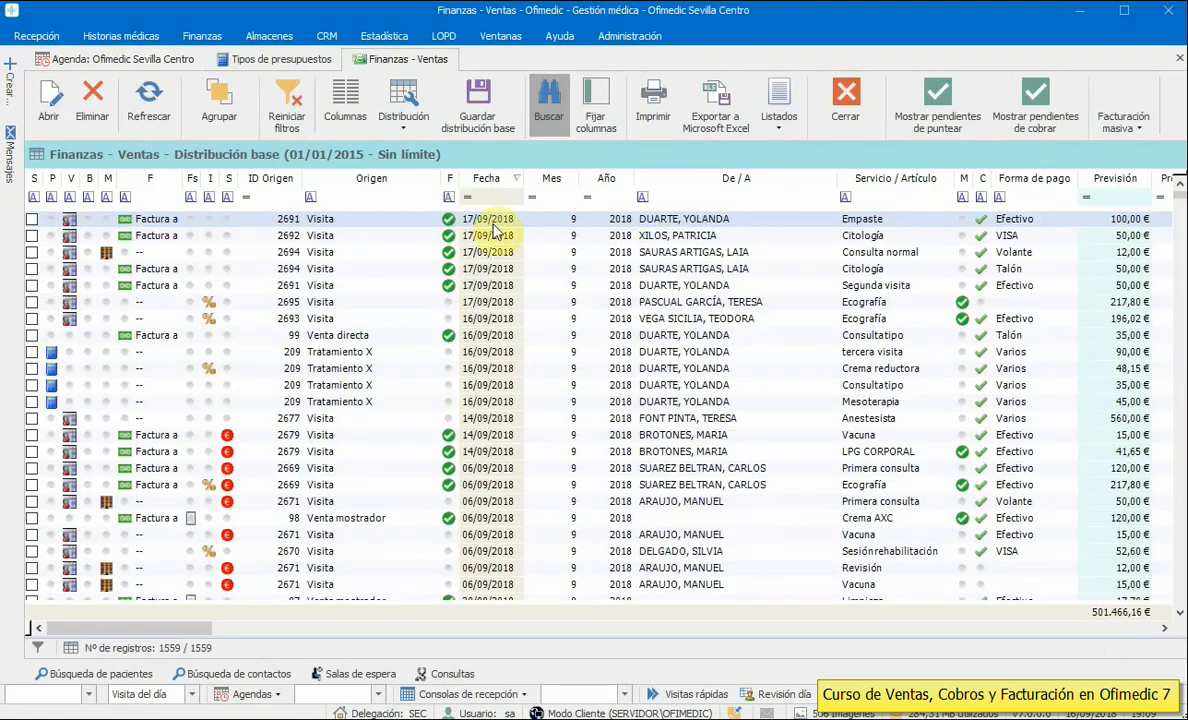
click(482, 180)
click(483, 180)
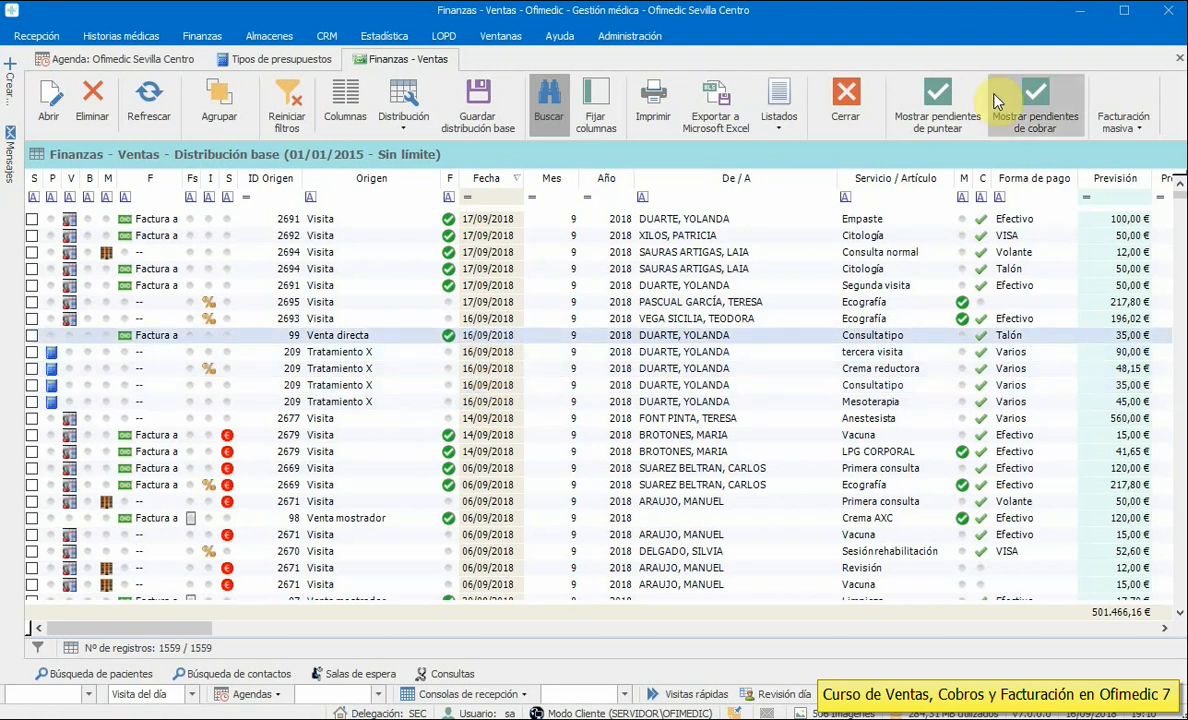
click(845, 100)
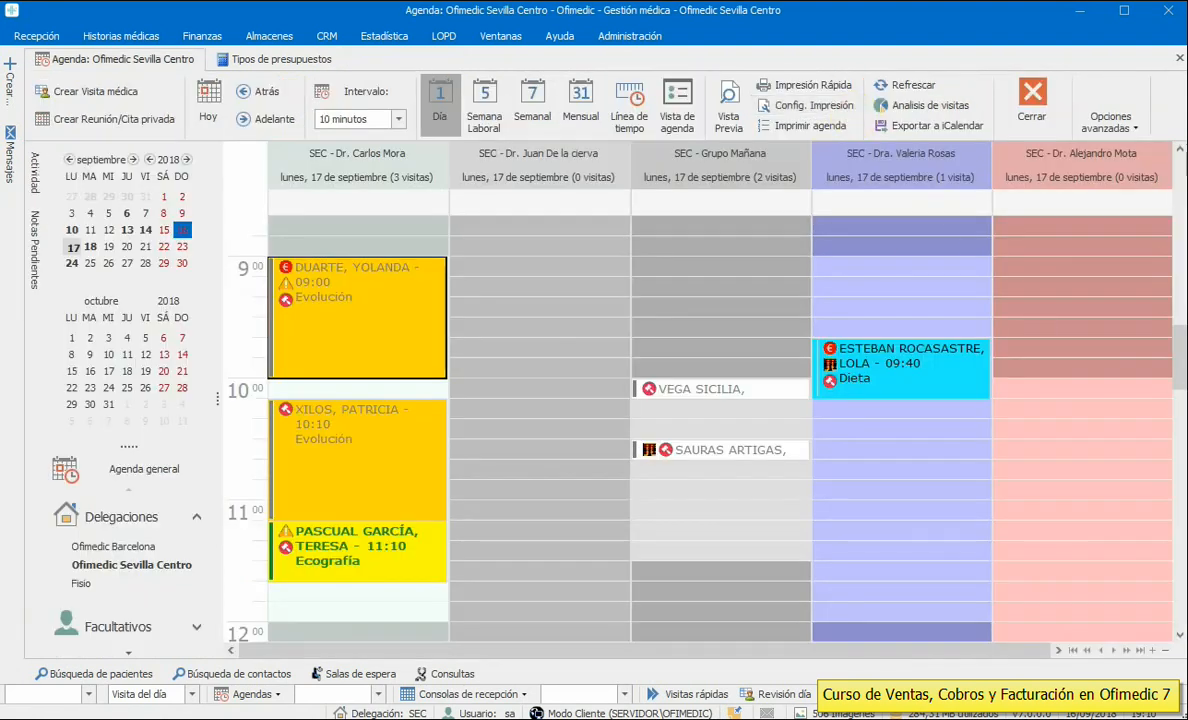
click(615, 330)
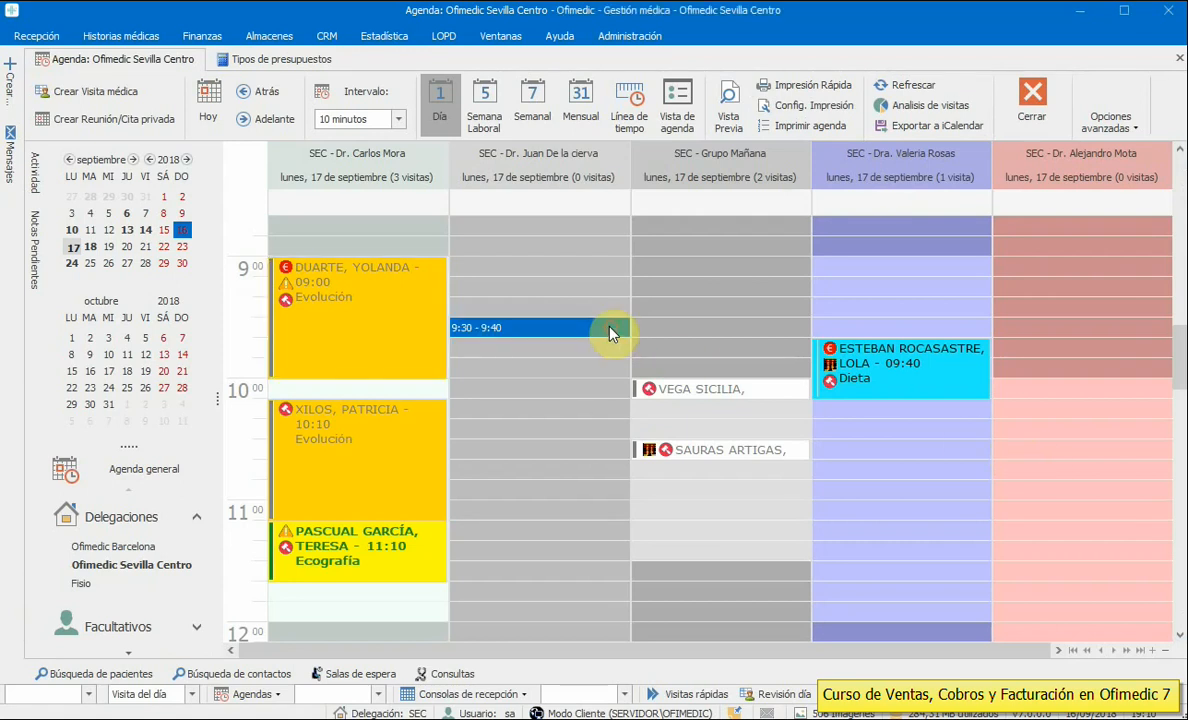
- Open the Presupuesto Liposucción budget type and its Protesis mamarias item for editing
click(275, 60)
double_click(179, 240)
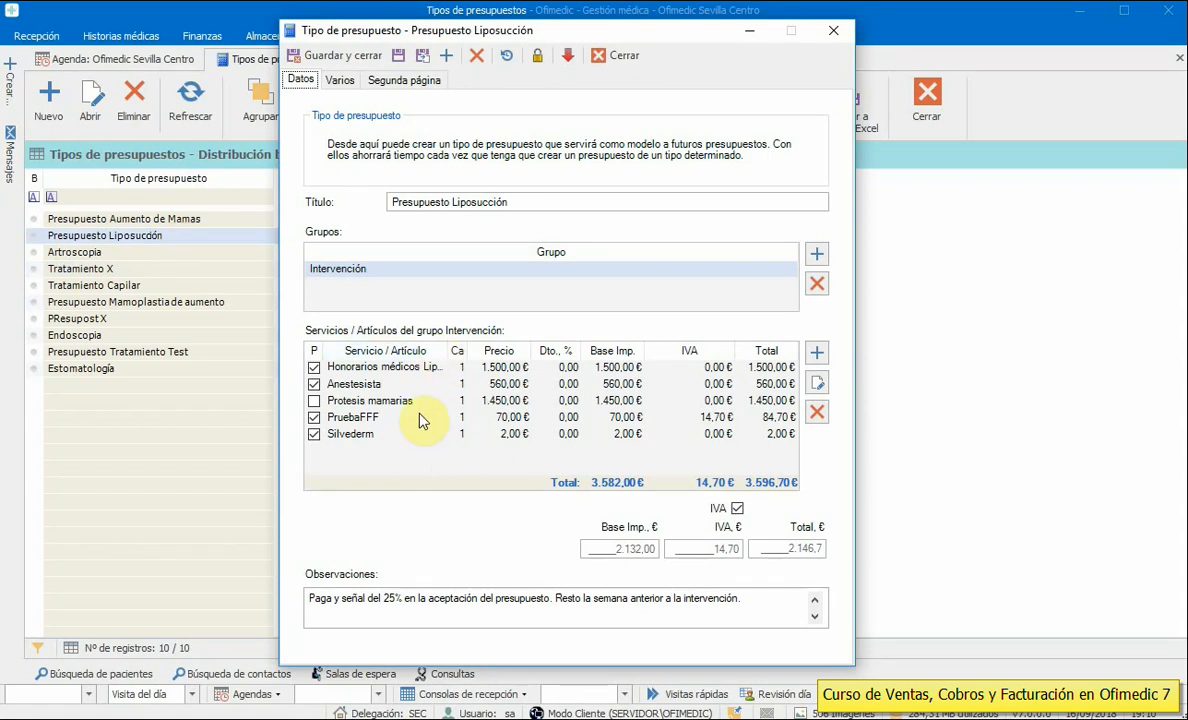
click(399, 372)
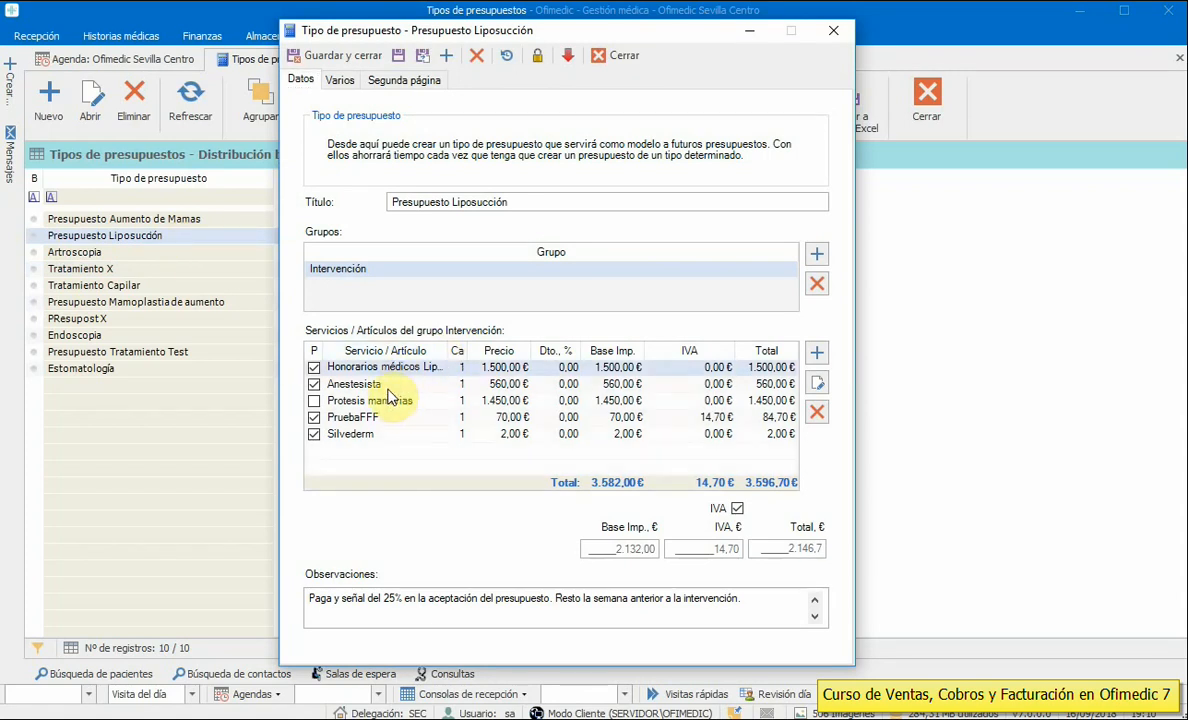
click(389, 404)
double_click(389, 404)
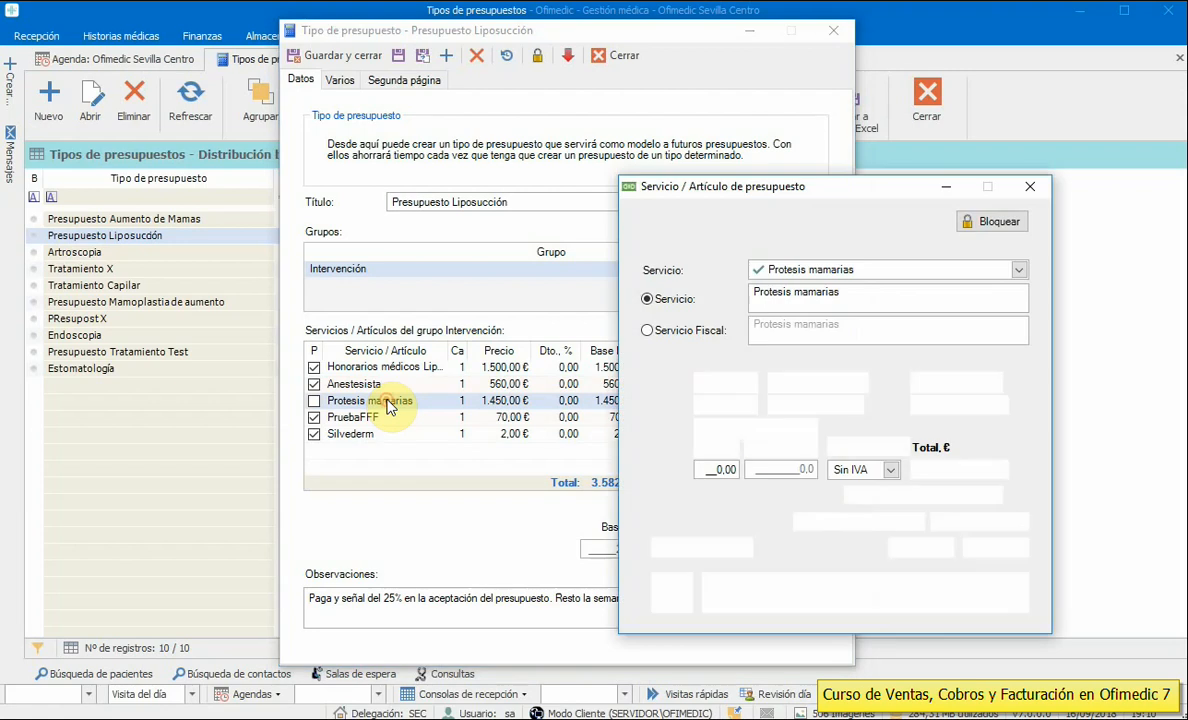
drag(713, 181, 675, 138)
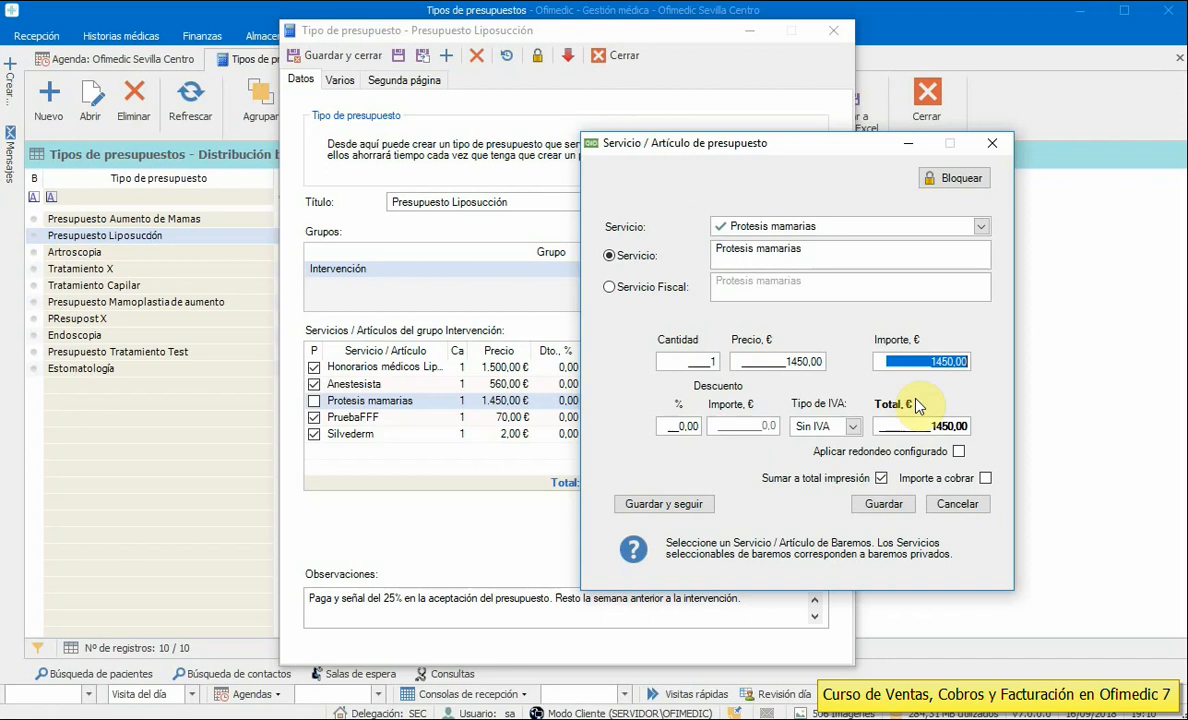
- Uncheck Importe a cobrar, check Sumar a total impresión for Protesis mamarias, and save the budget type
click(986, 479)
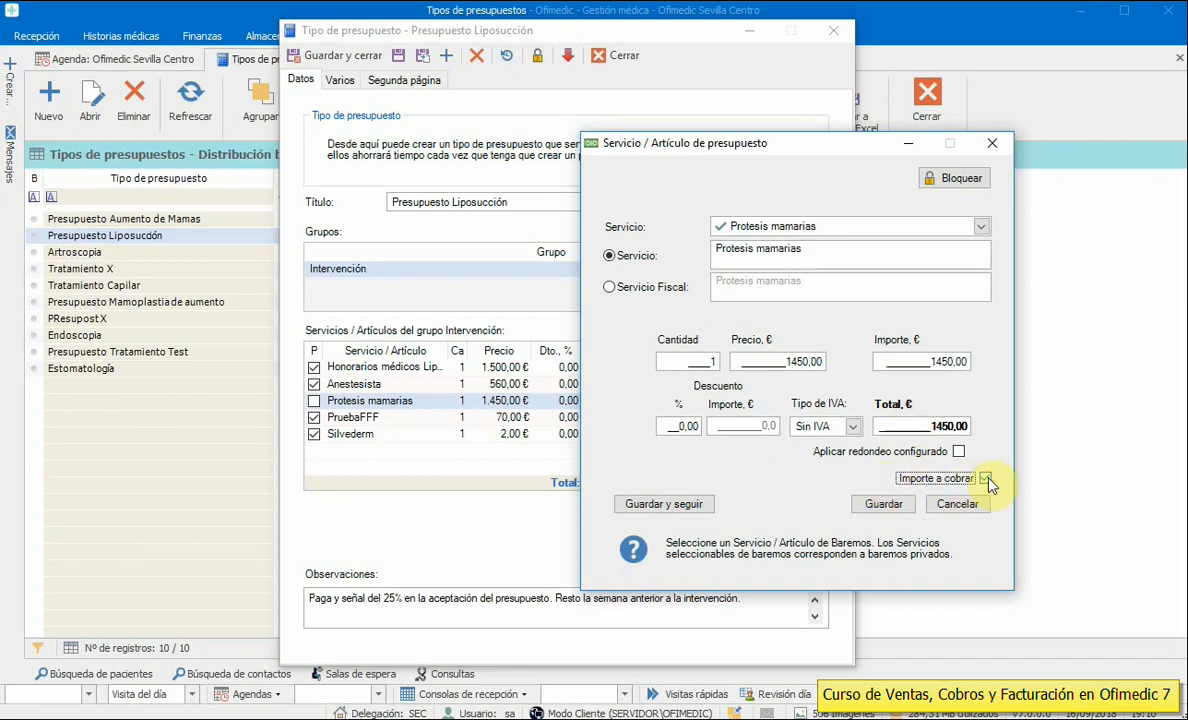
click(986, 479)
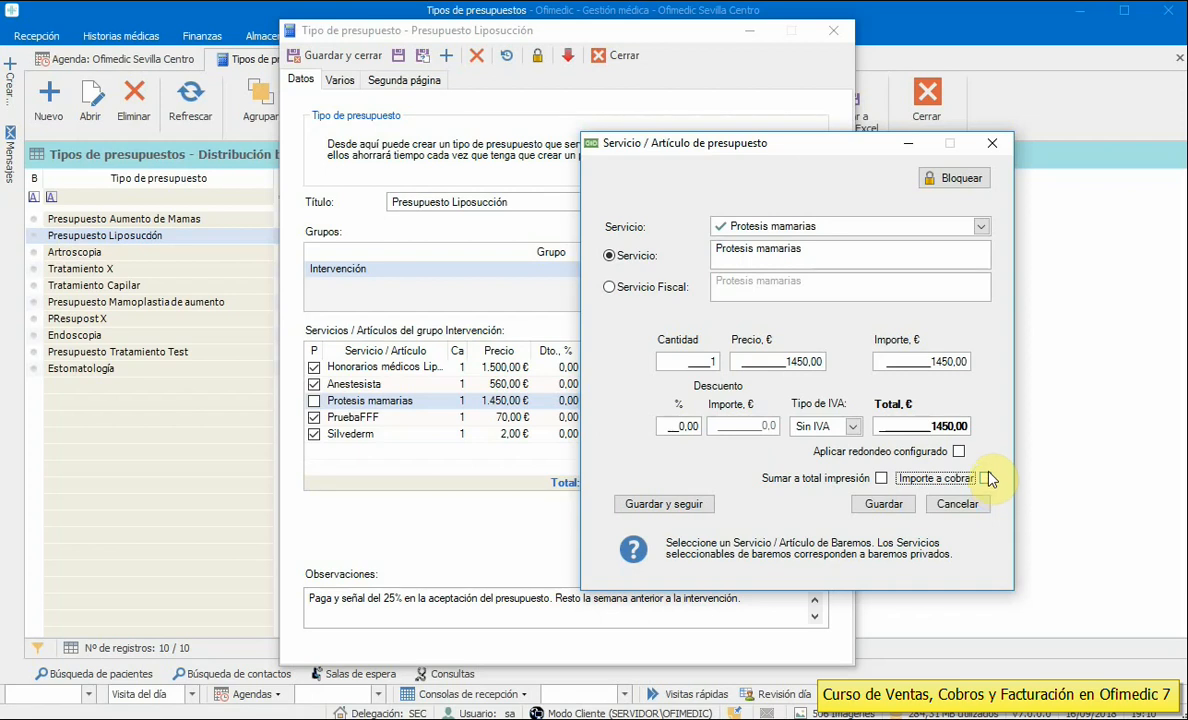
click(881, 479)
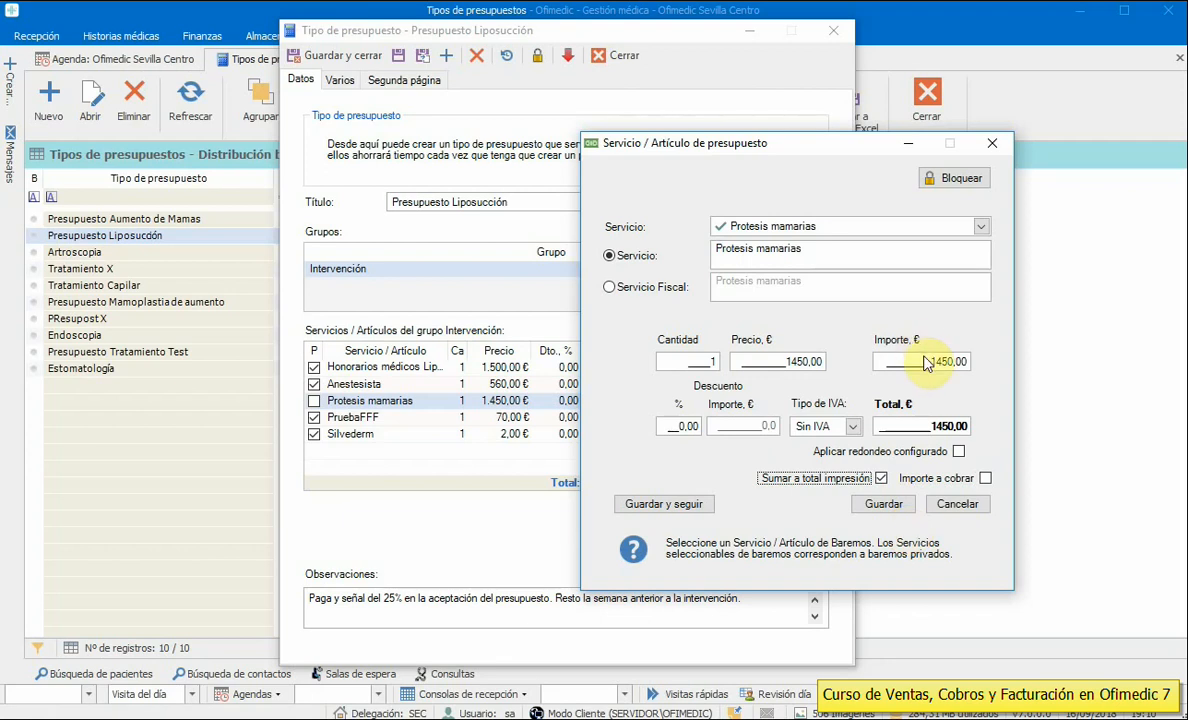
drag(819, 249, 690, 246)
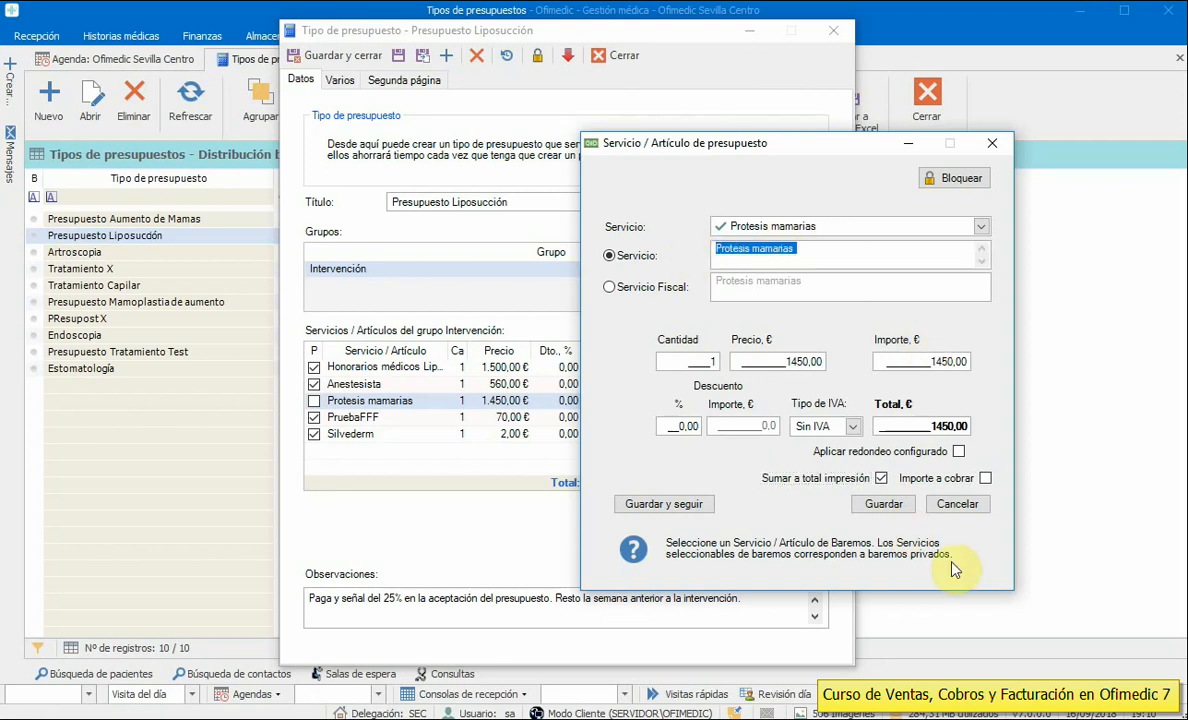
click(880, 479)
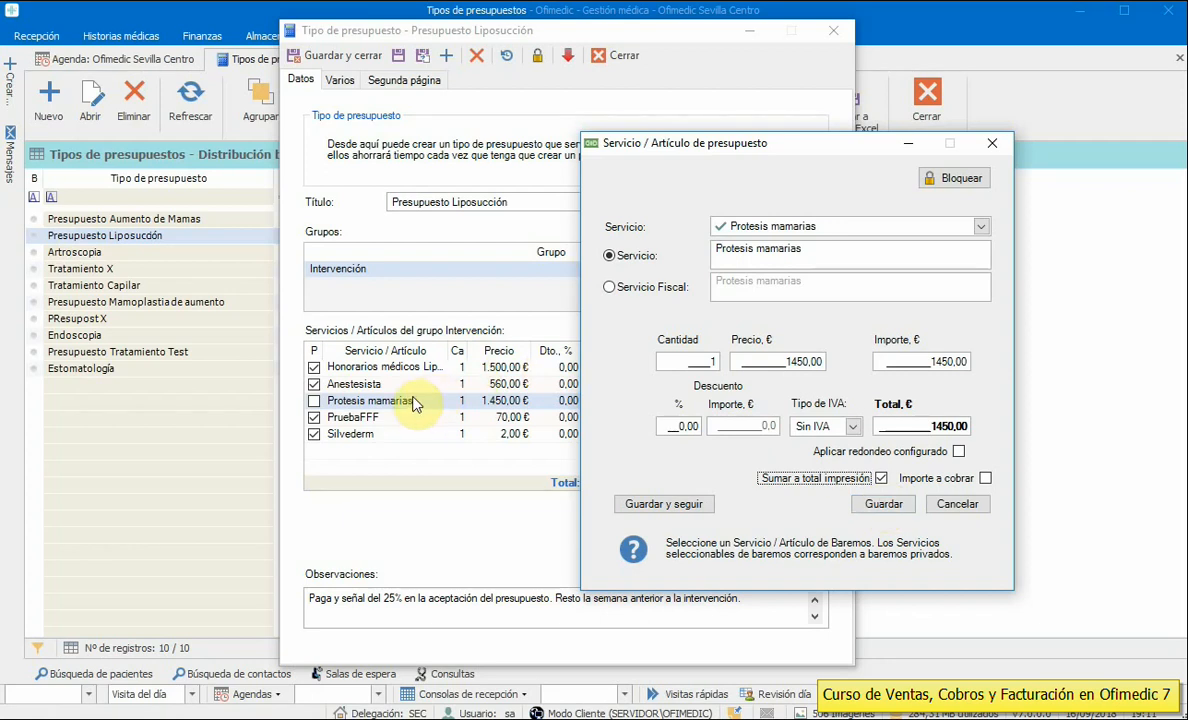
click(878, 505)
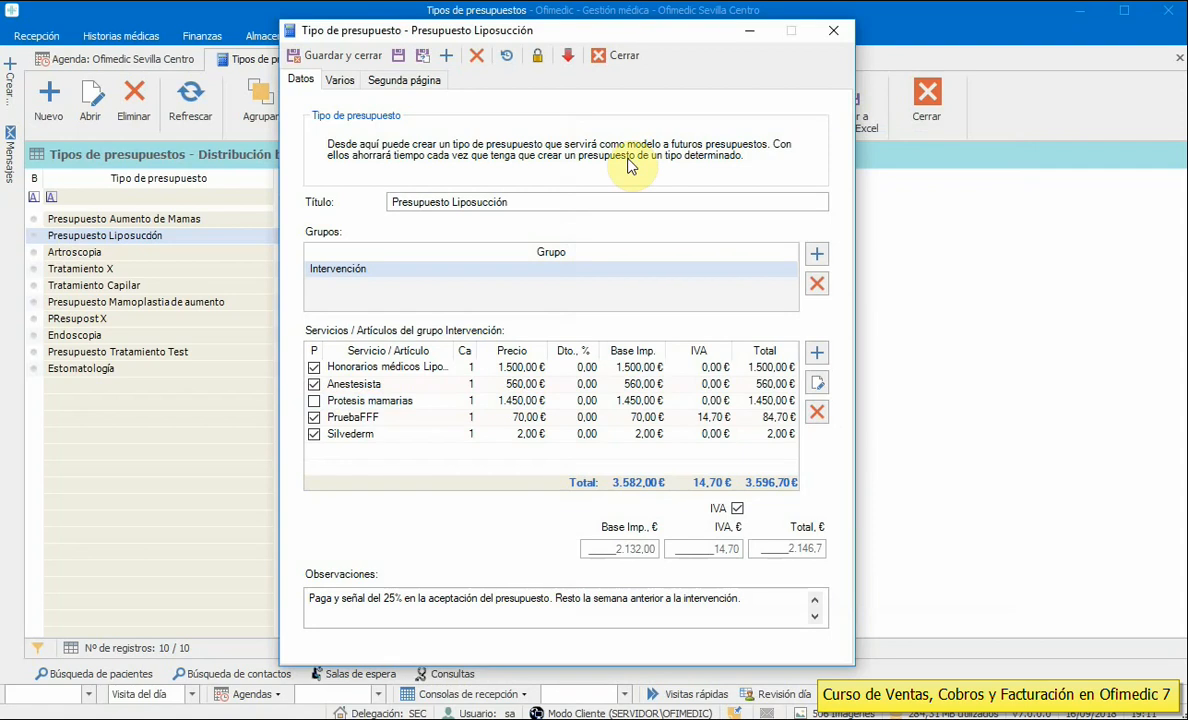
click(313, 62)
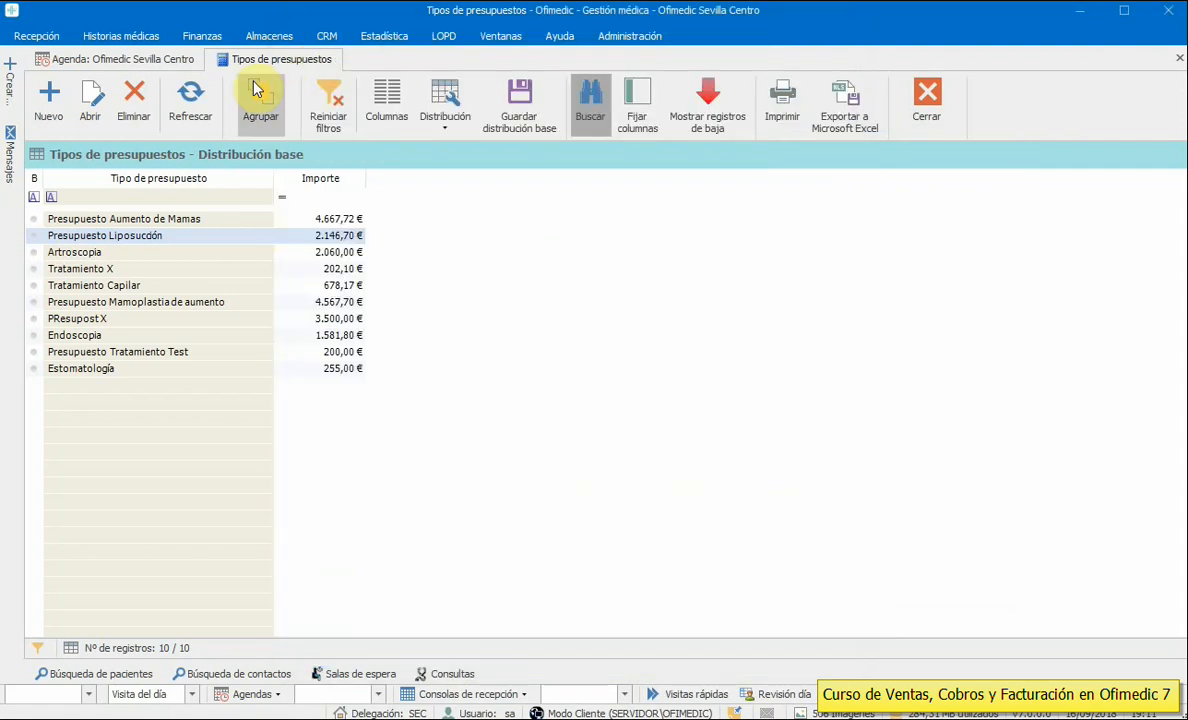
- Load the 52-budget Presupuestos list, open budget 202 and launch its print preview
click(638, 40)
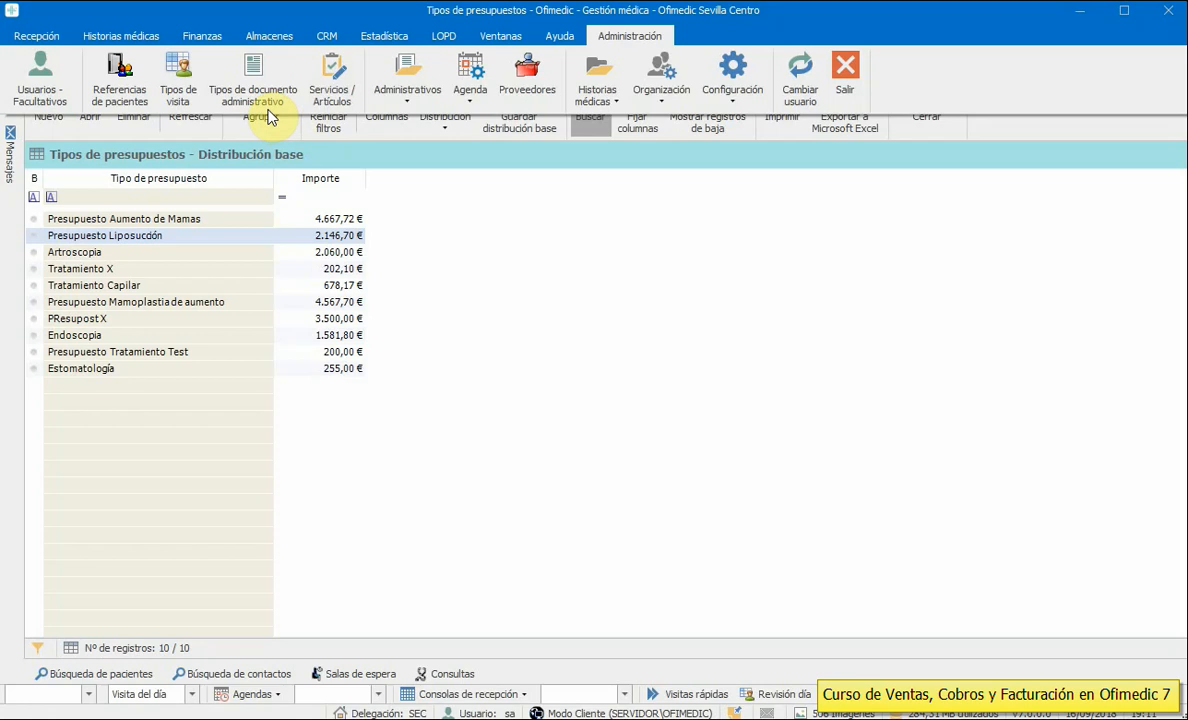
click(197, 35)
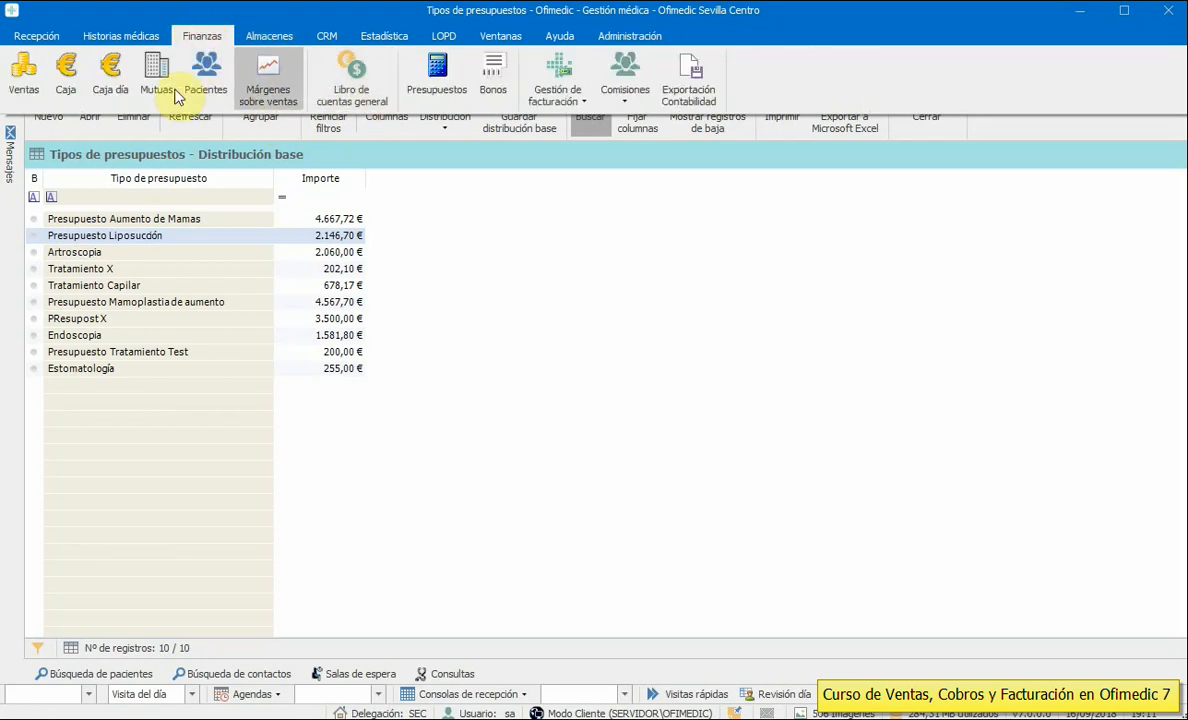
click(447, 93)
click(790, 511)
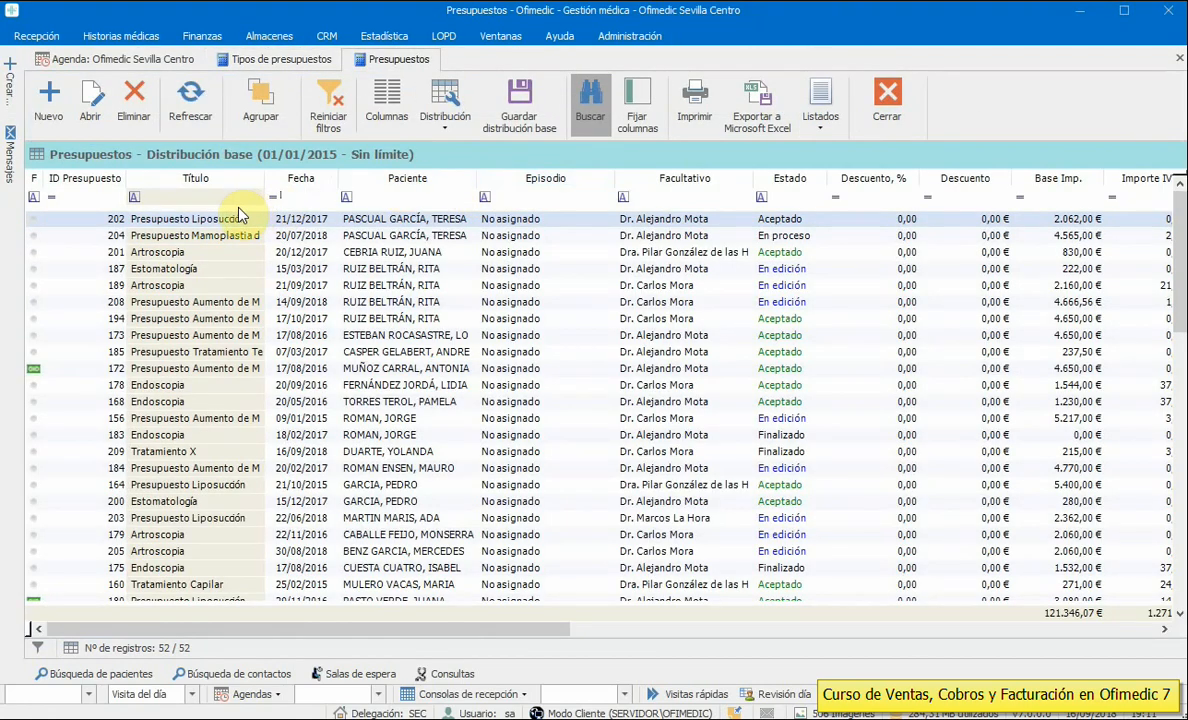
double_click(217, 219)
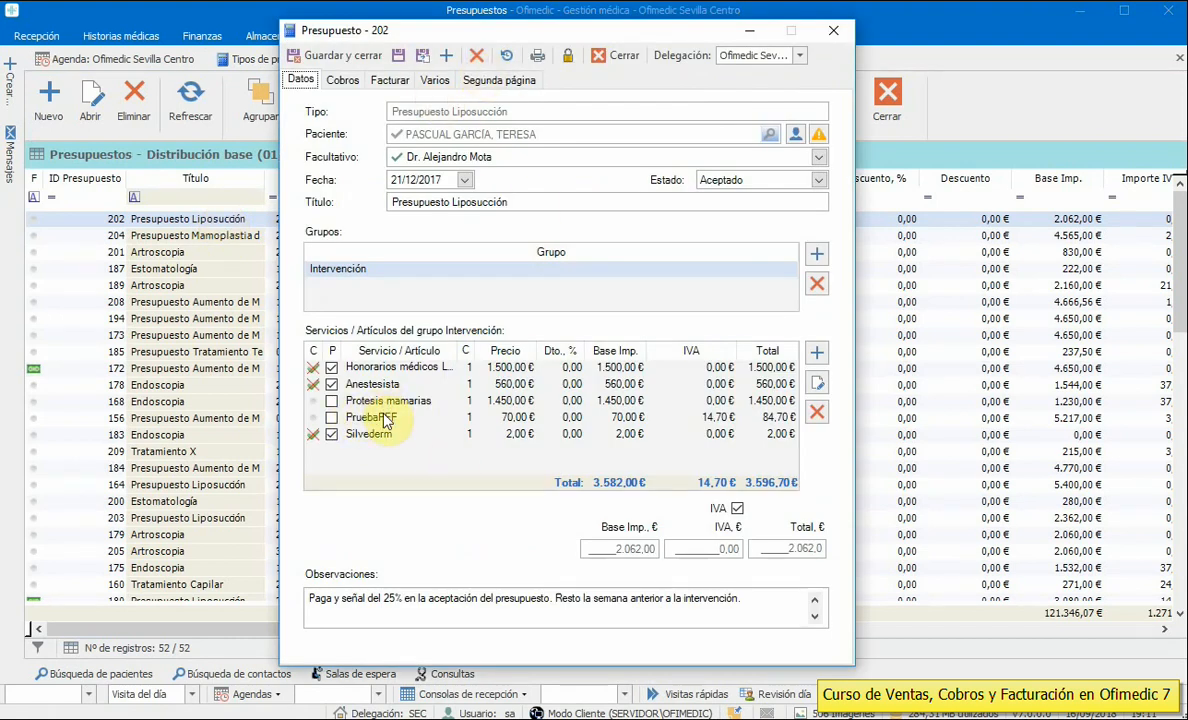
click(536, 56)
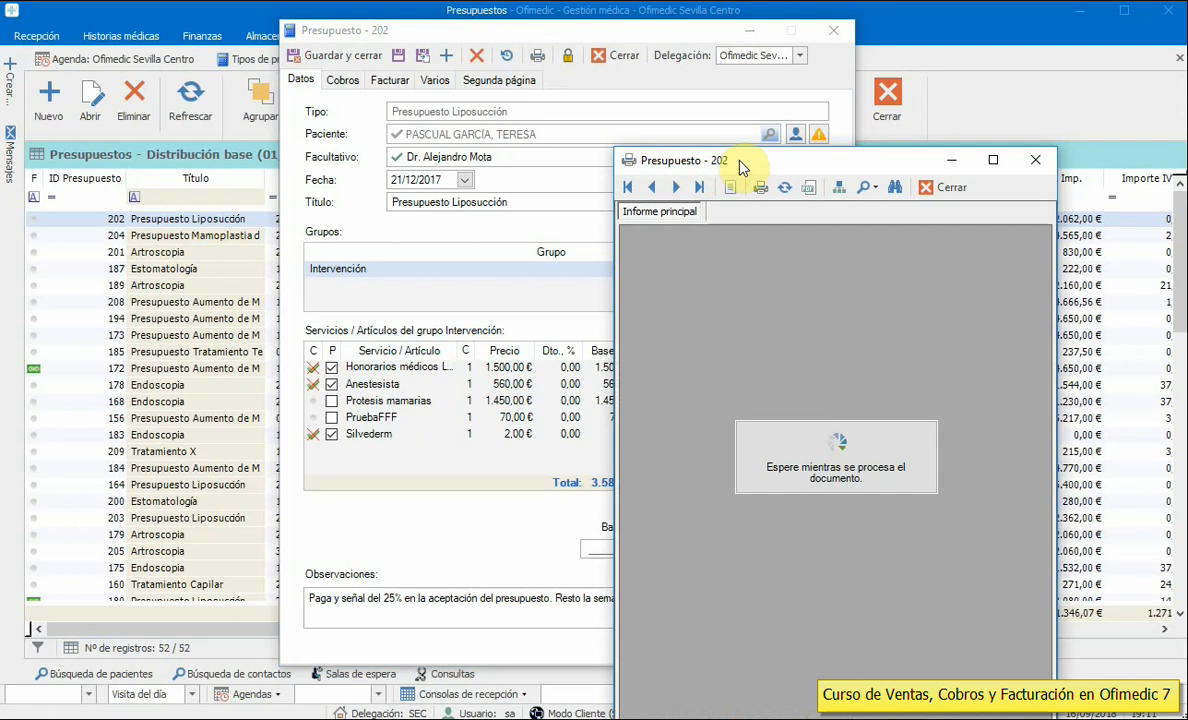
- Reposition and widen budget 202's print preview window to read it
drag(740, 165, 340, 67)
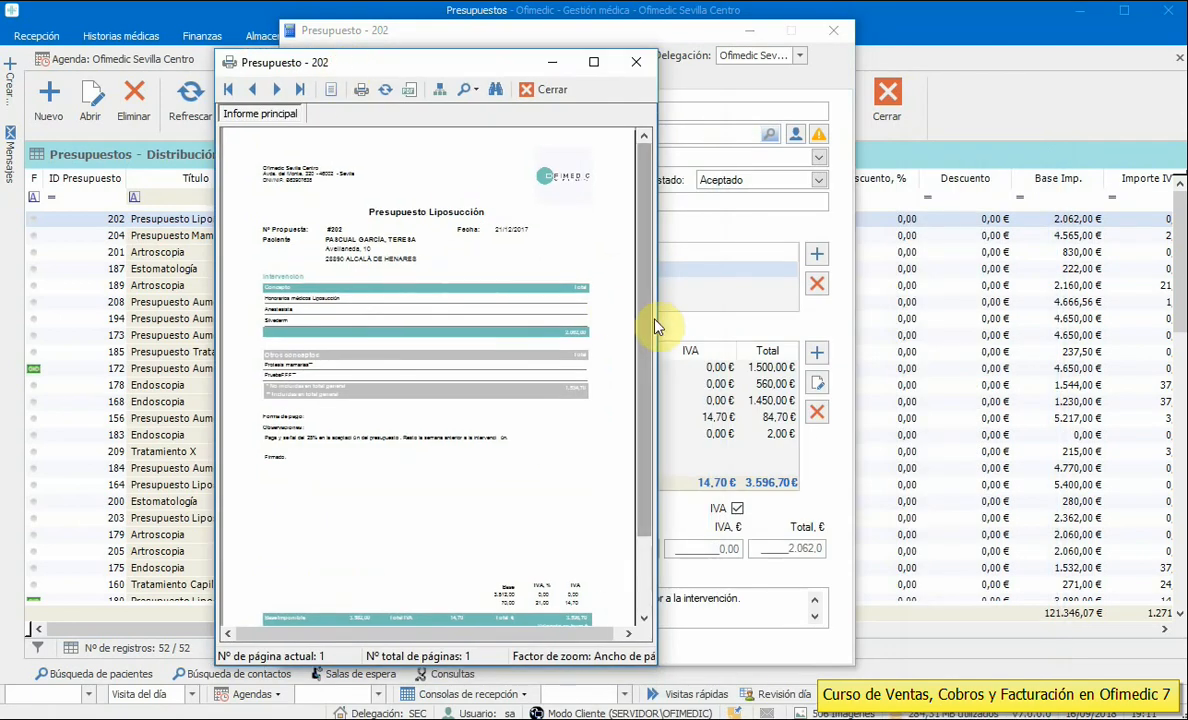
drag(657, 320, 949, 339)
scroll(695, 387, down, 3)
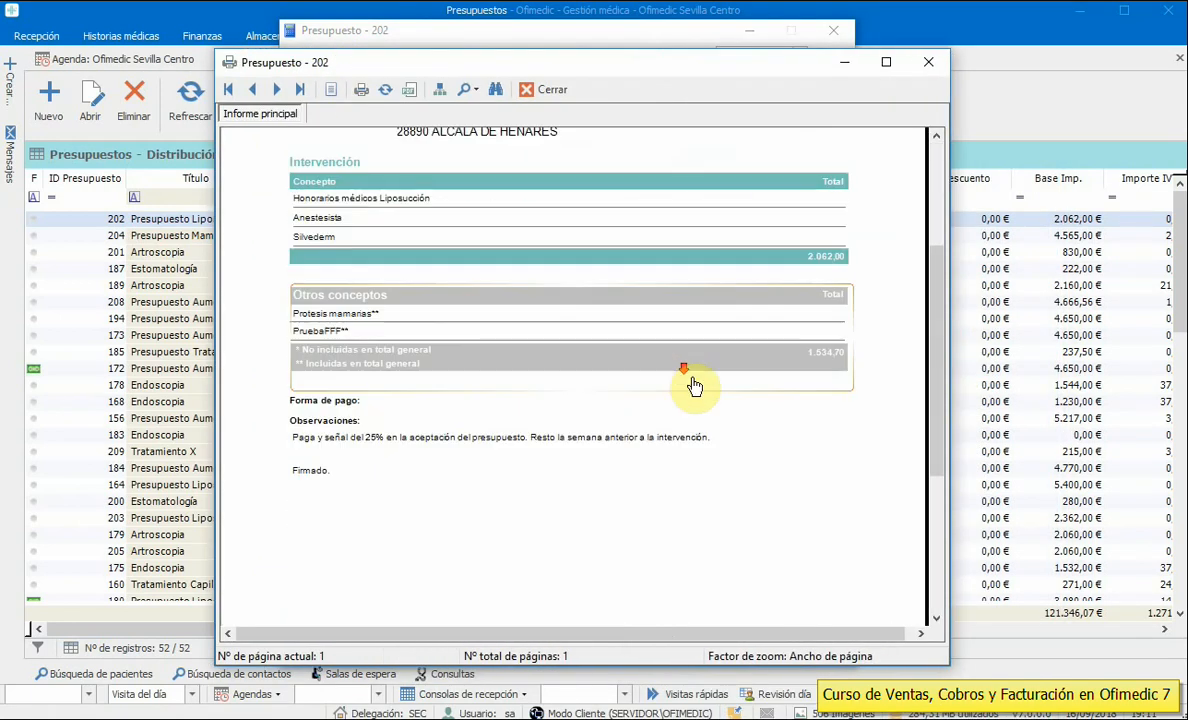
scroll(695, 387, up, 3)
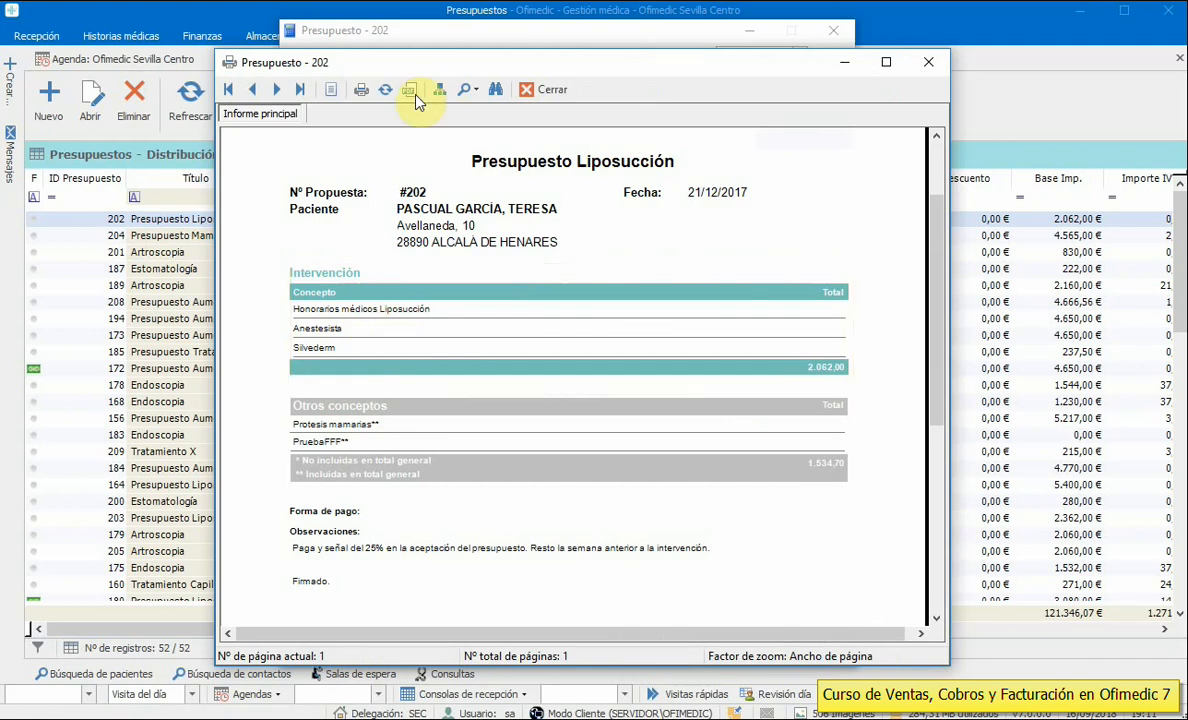
drag(425, 60, 640, 58)
- Check budget 202's Cobros and Varios tabs, then bring the print preview back to front
drag(408, 35, 184, 31)
click(173, 76)
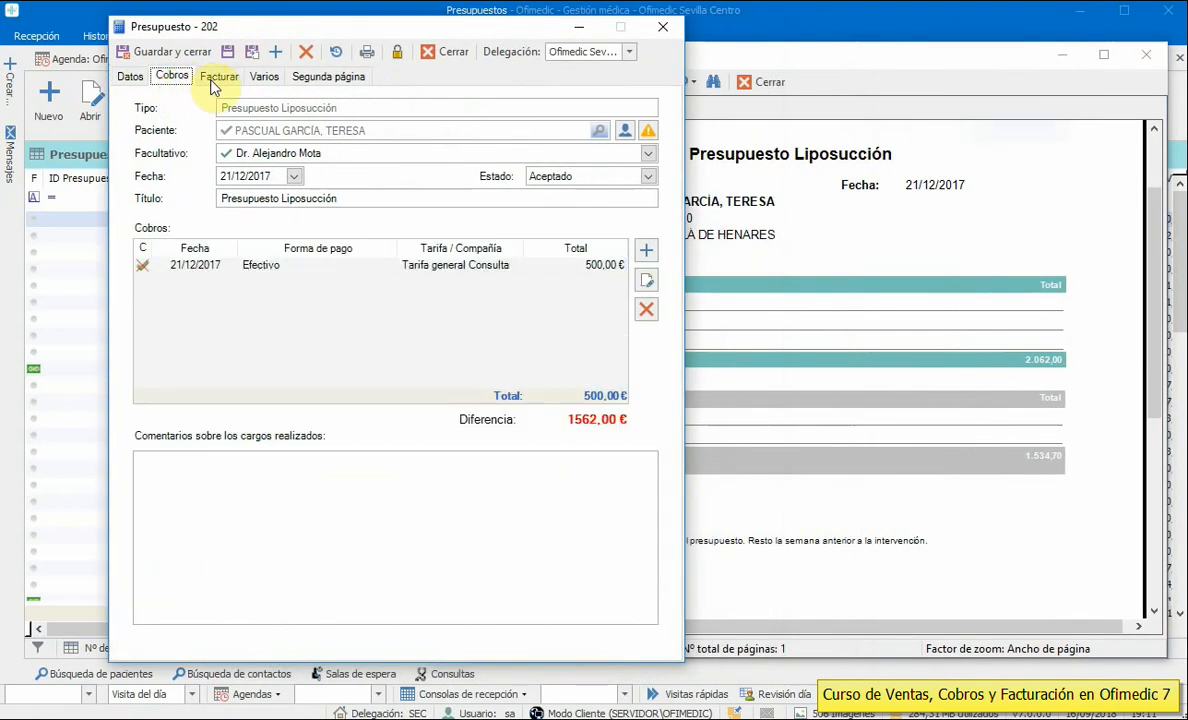
click(263, 77)
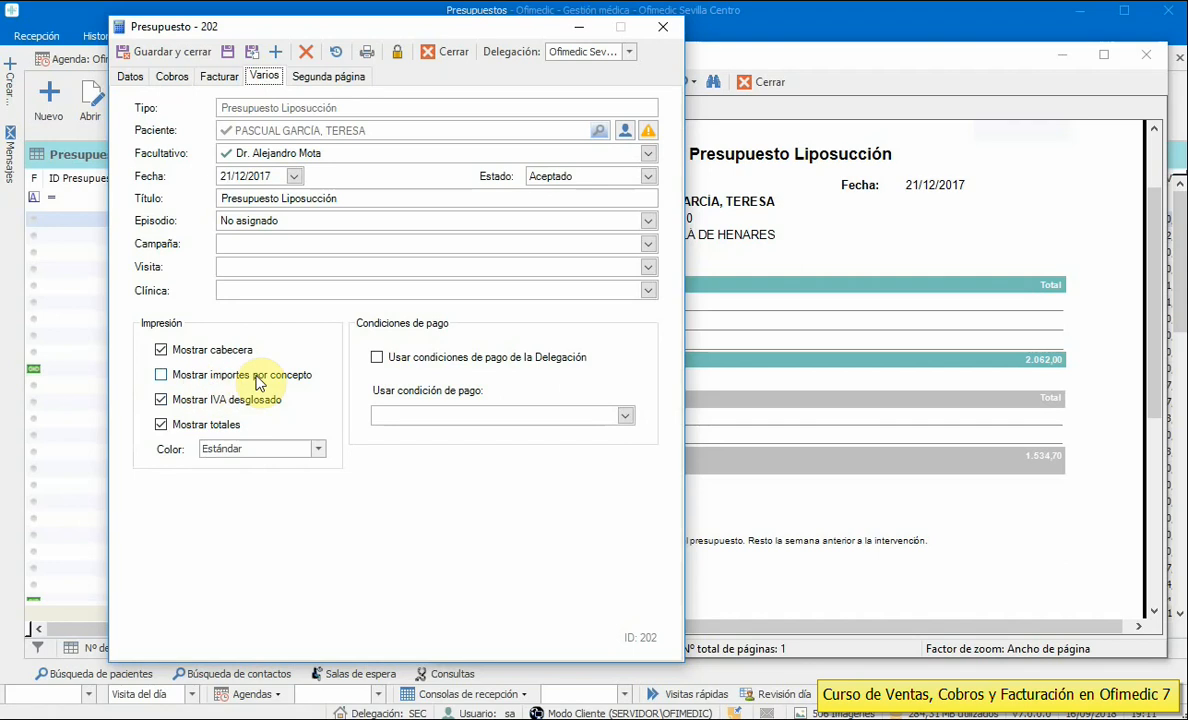
click(783, 58)
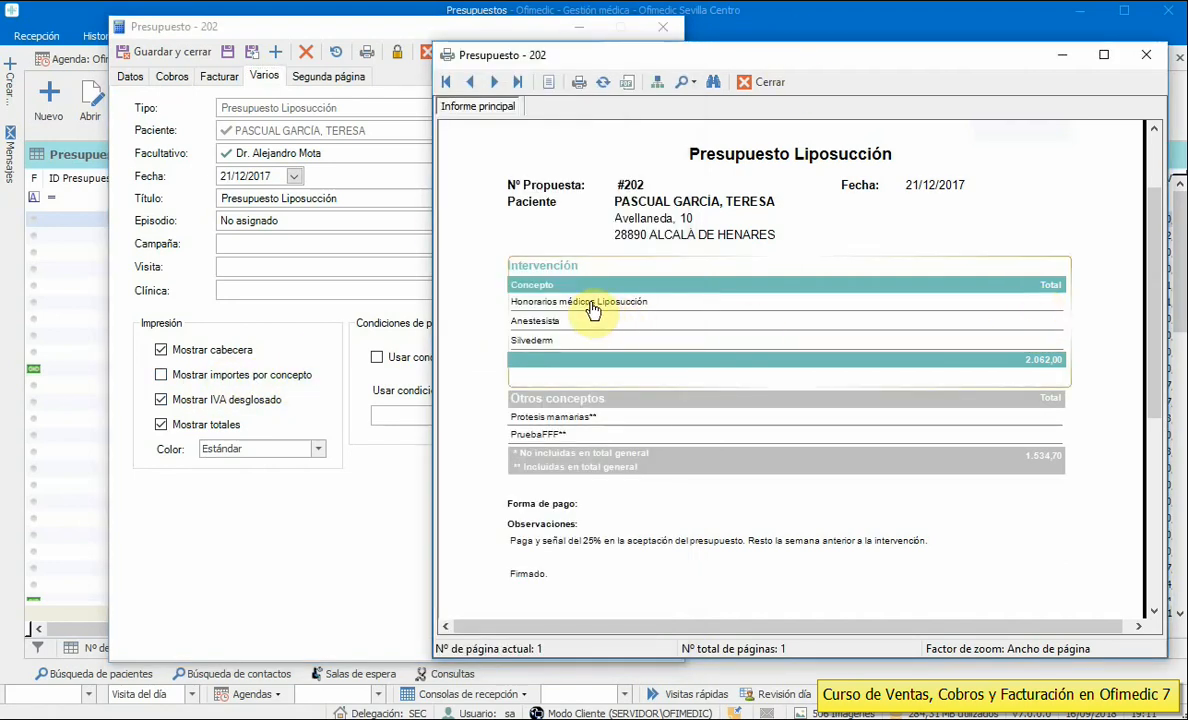
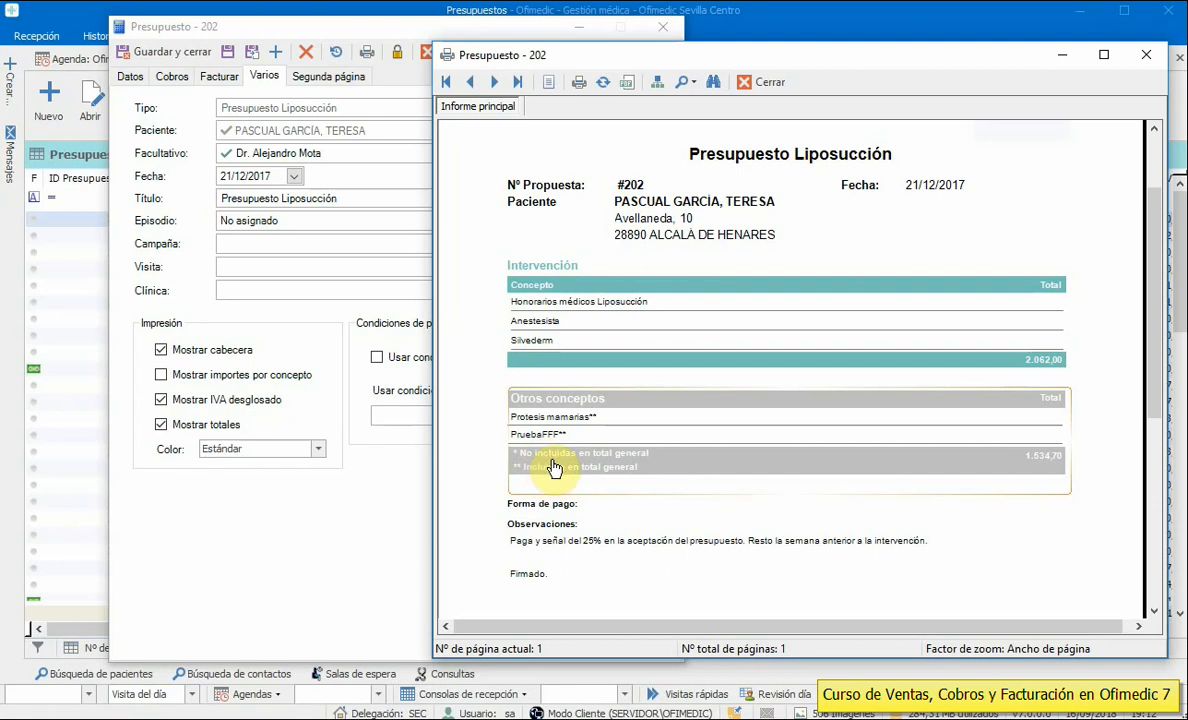
- Scroll through the Presupuesto Liposucción preview for budget 202 (total 3.596,70 €) and close it
scroll(560, 405, down, 5)
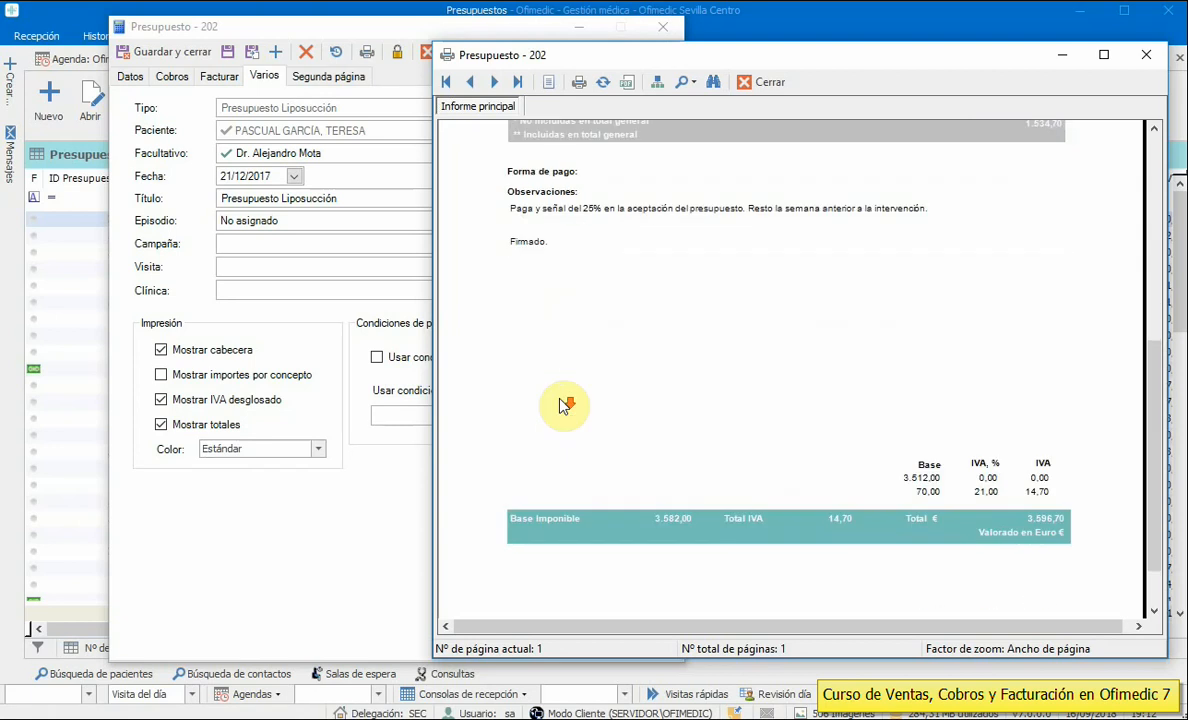
scroll(981, 541, up, 3)
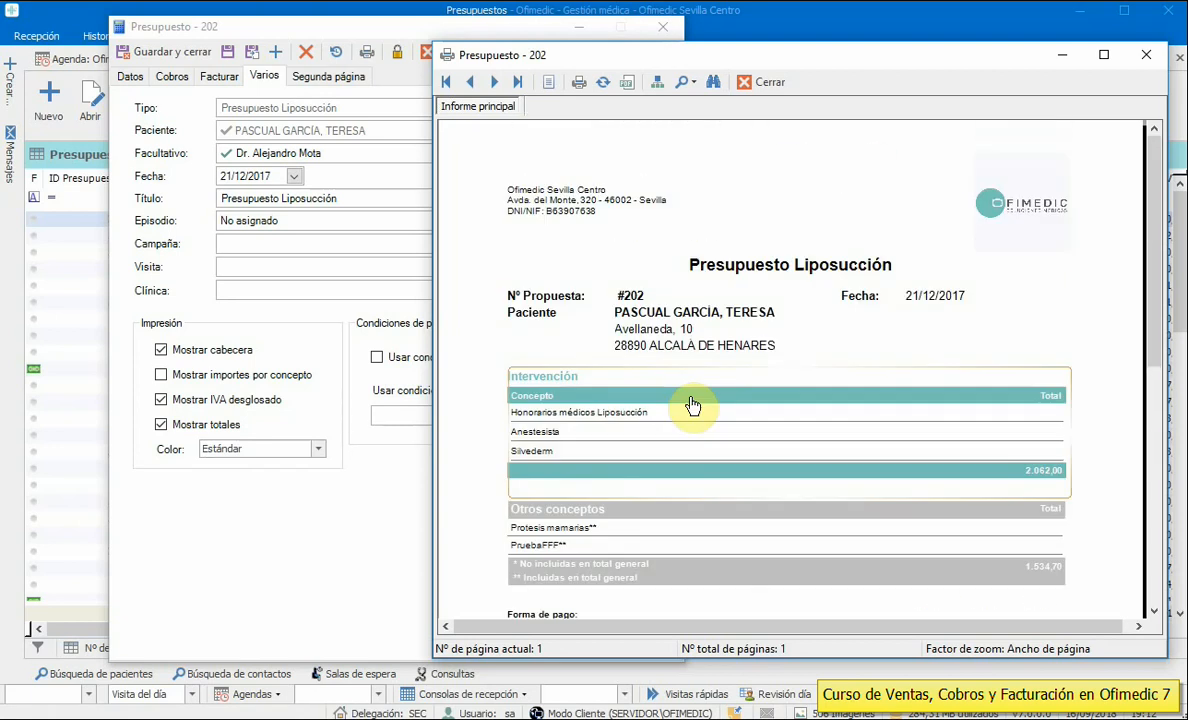
click(768, 86)
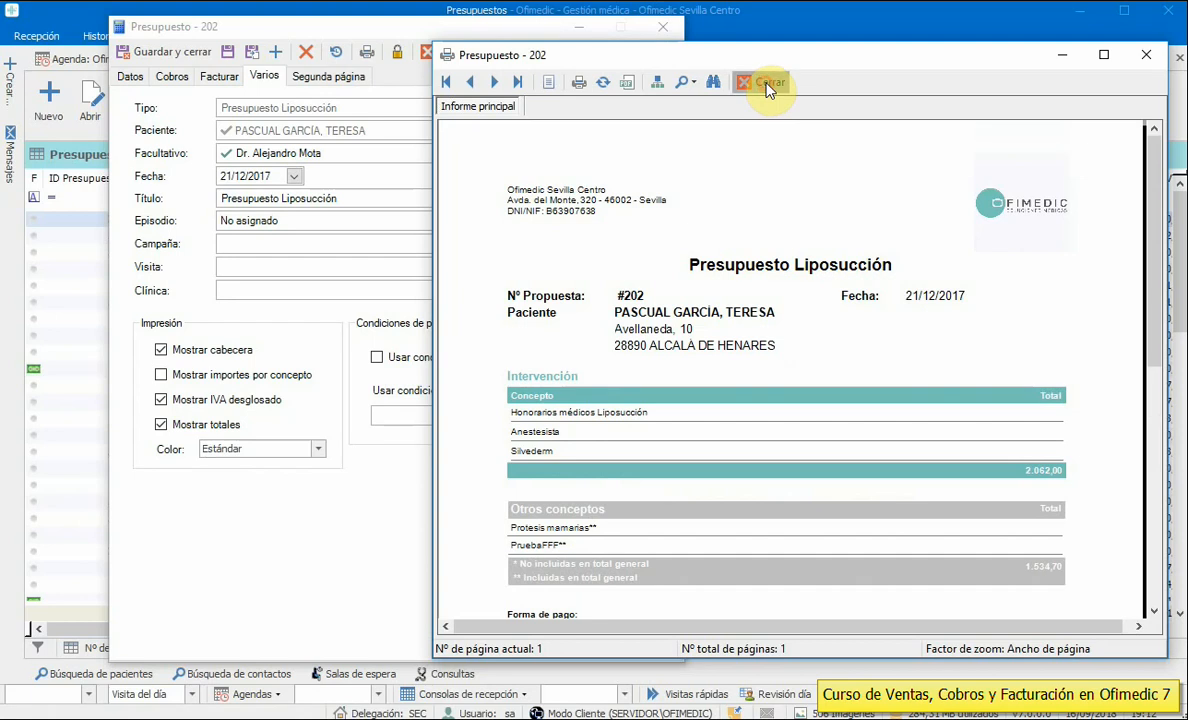
- Review budget 202's PruebaFFF and Honorarios médicos lines, save and close it, and close the budget types list
click(132, 79)
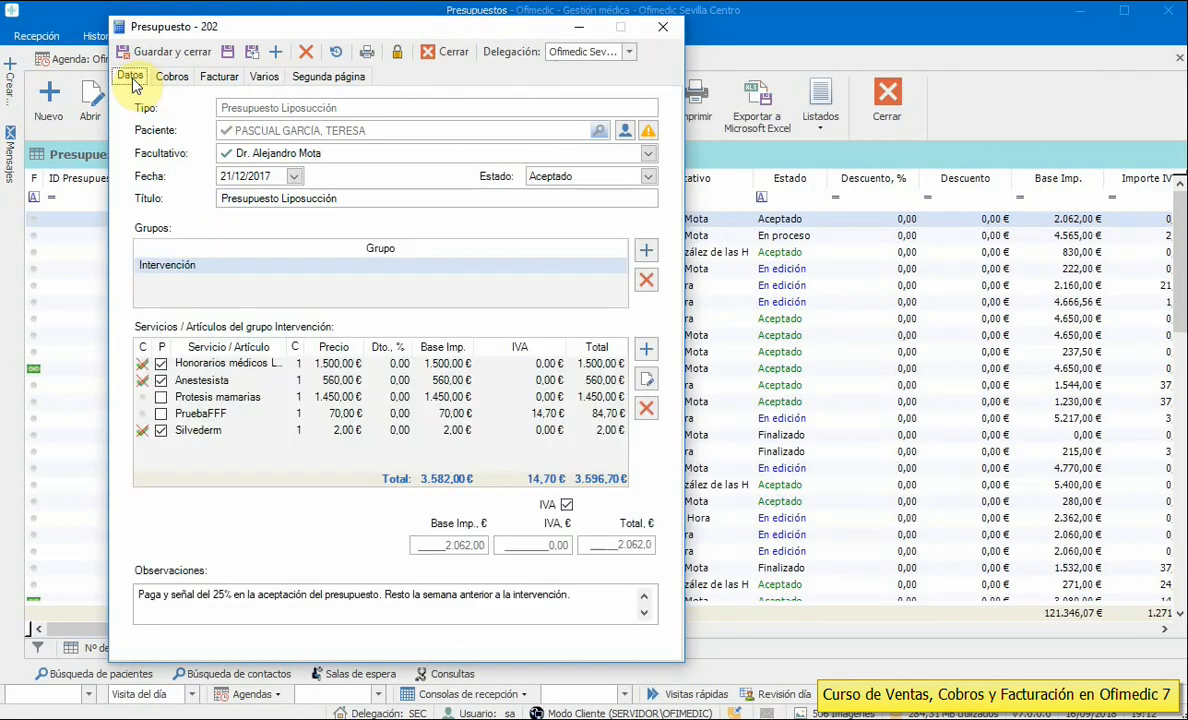
click(263, 411)
click(247, 384)
click(236, 363)
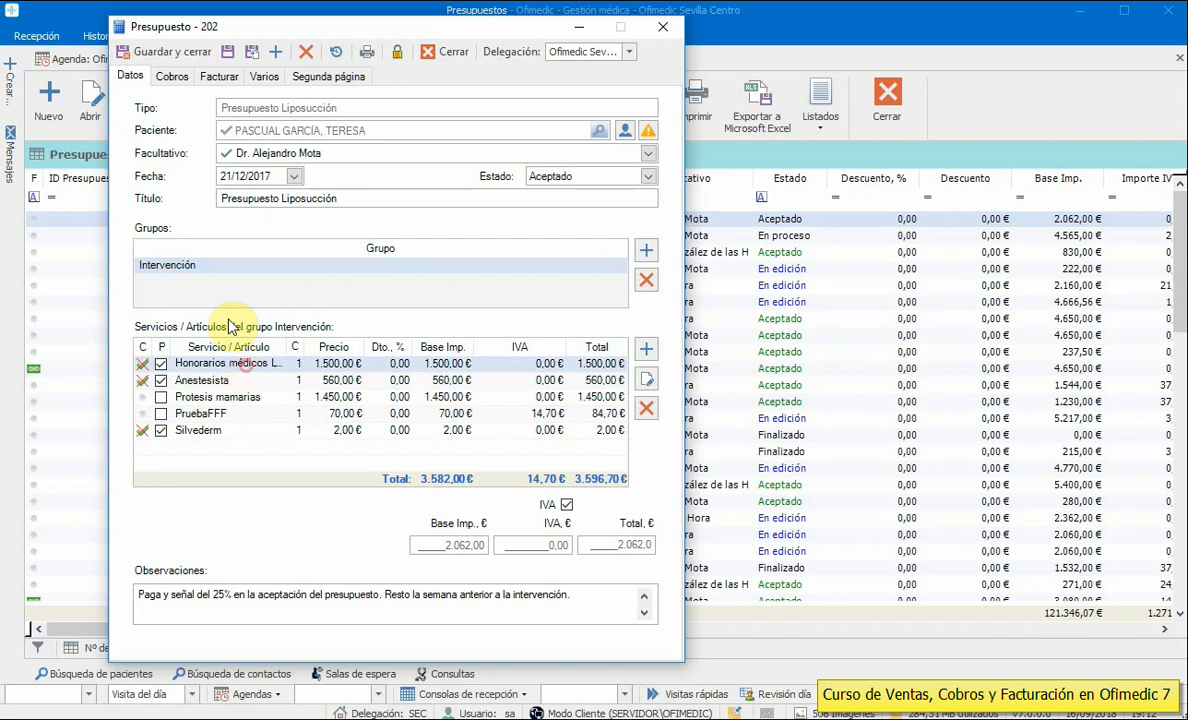
click(162, 51)
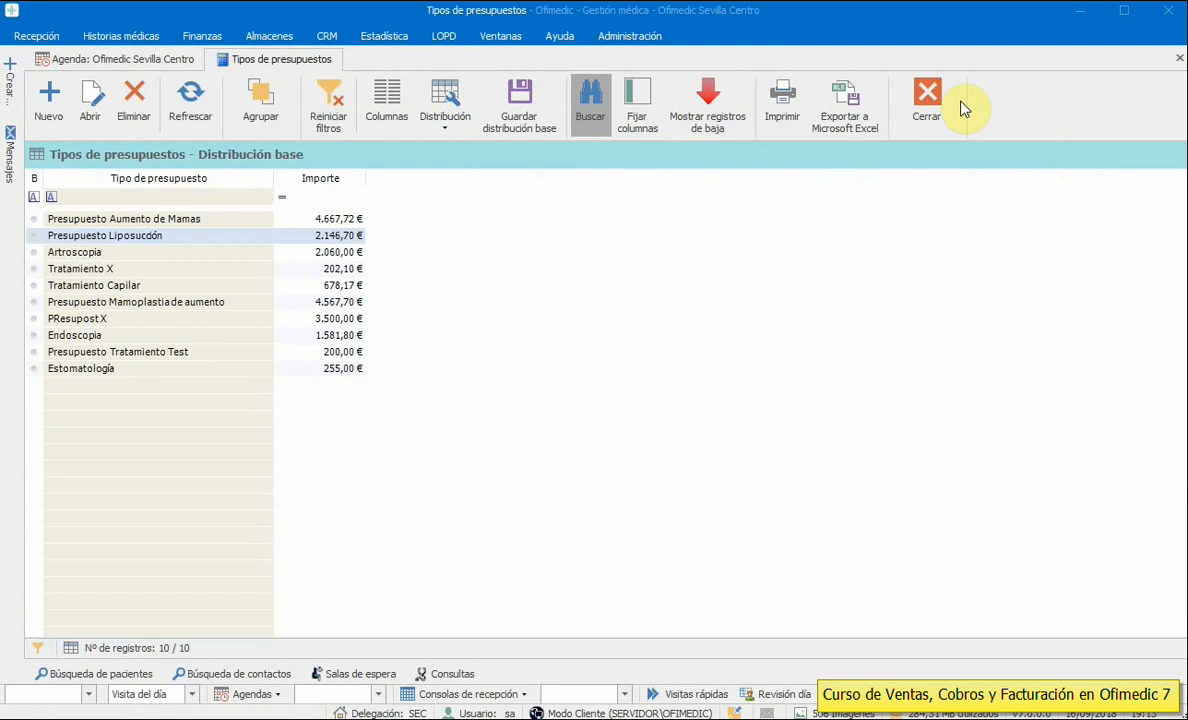
click(930, 97)
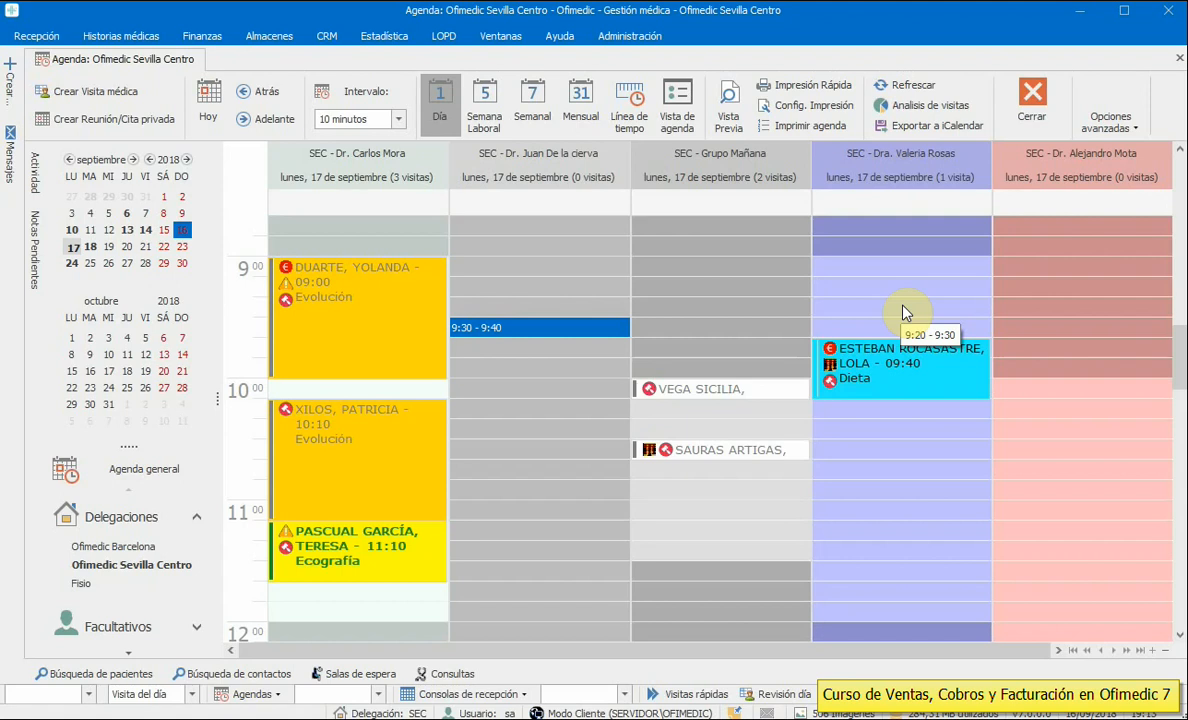
click(644, 38)
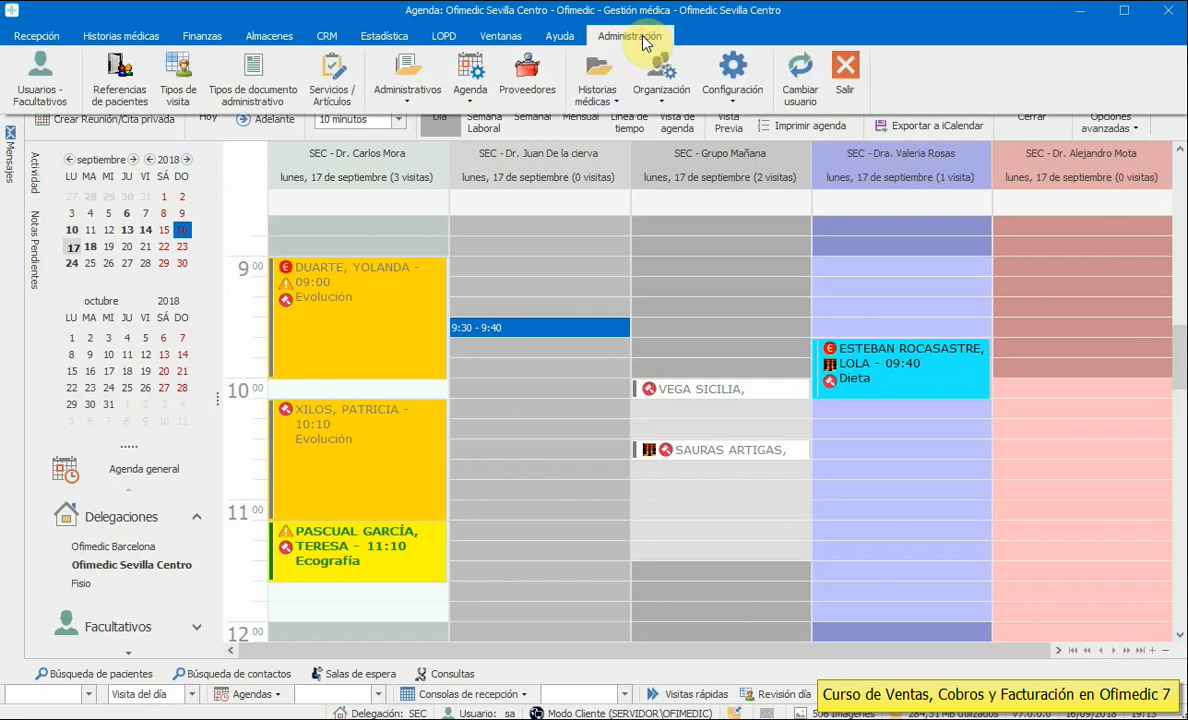
click(386, 103)
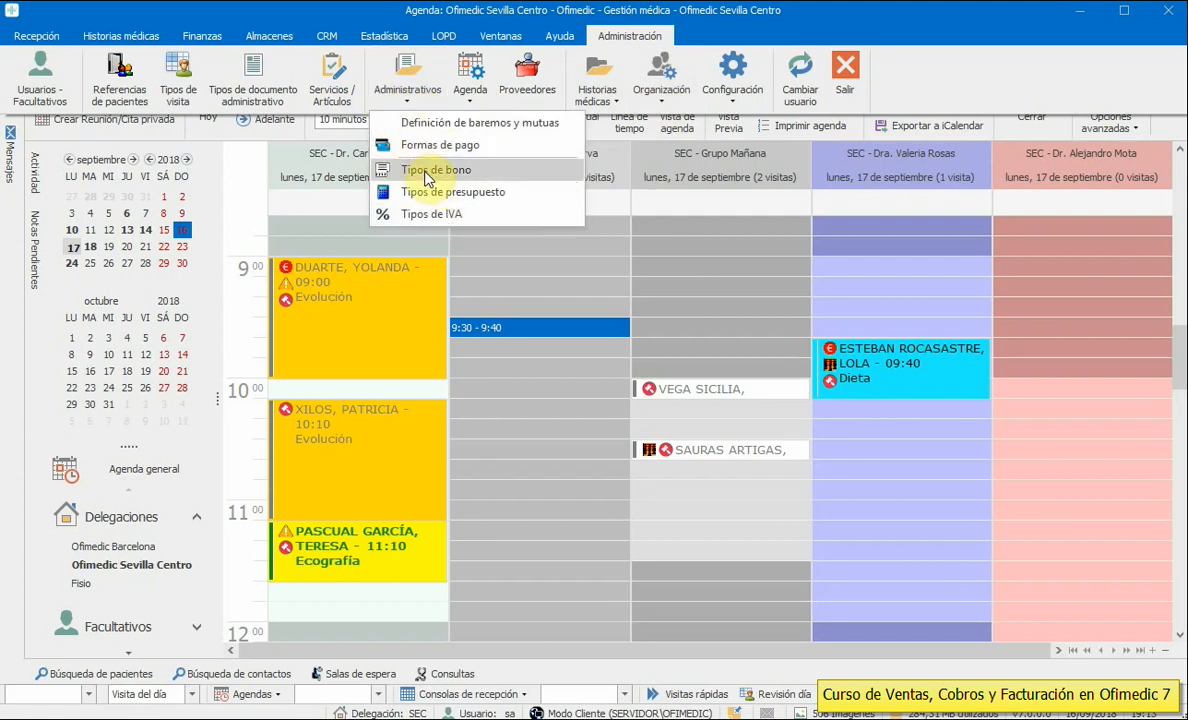
click(331, 78)
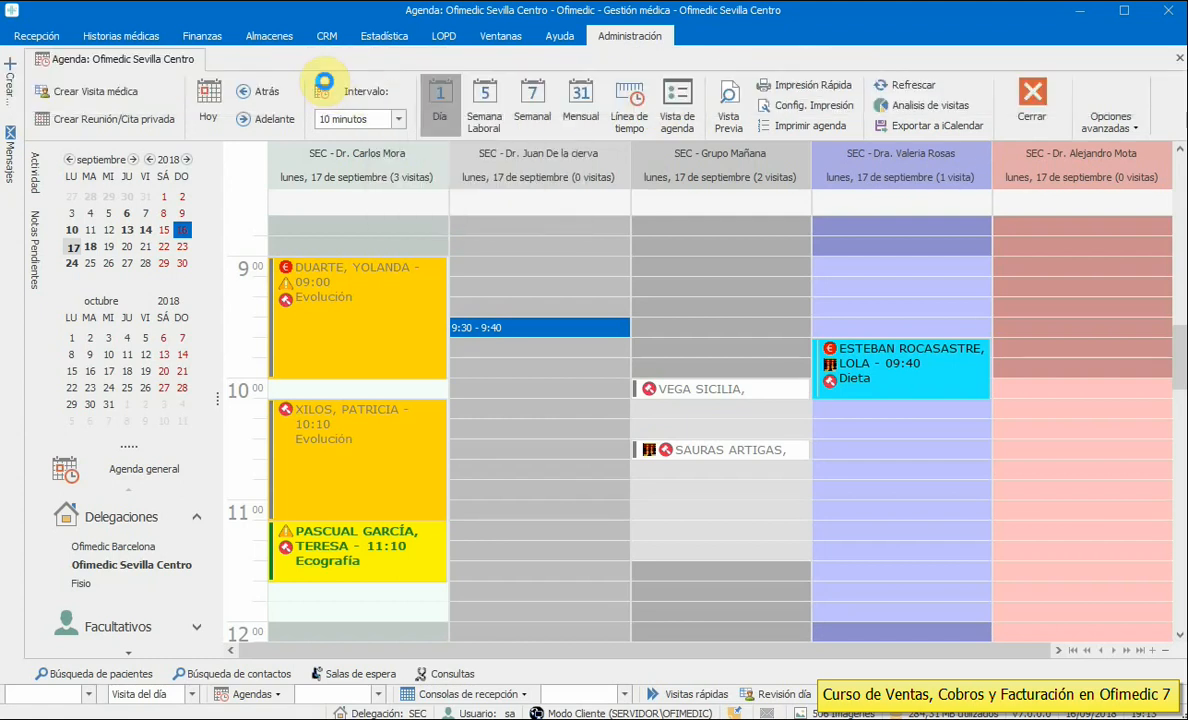
click(300, 209)
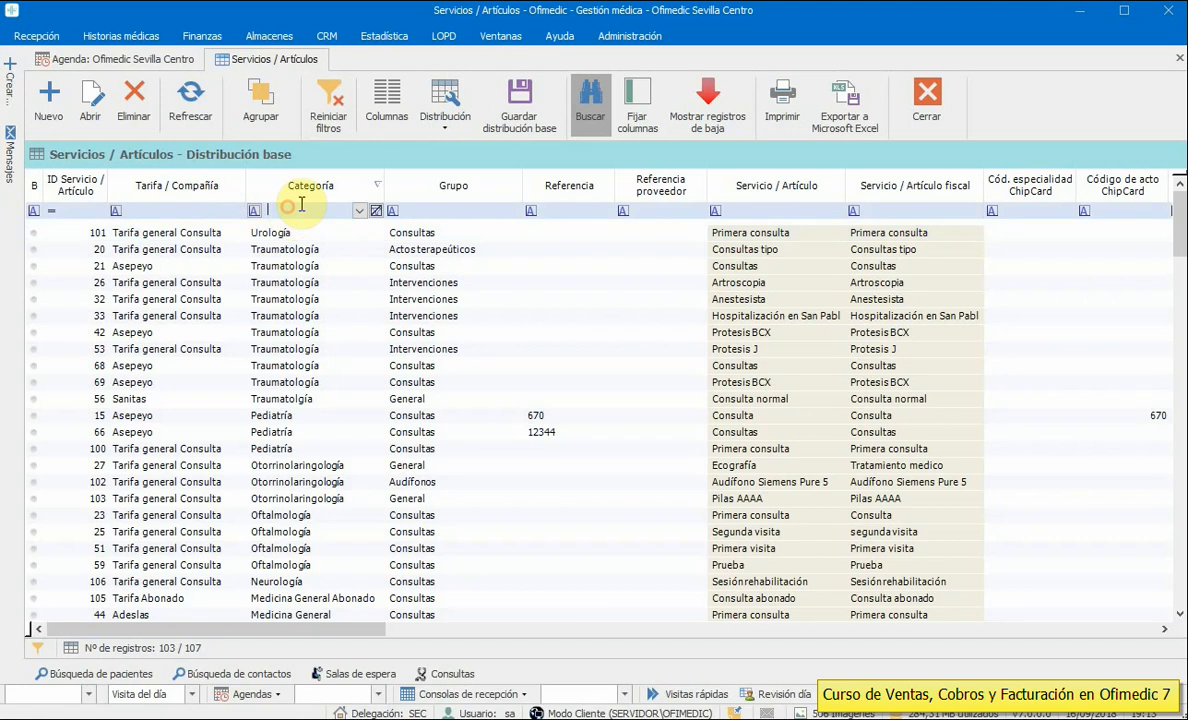
text(reha)
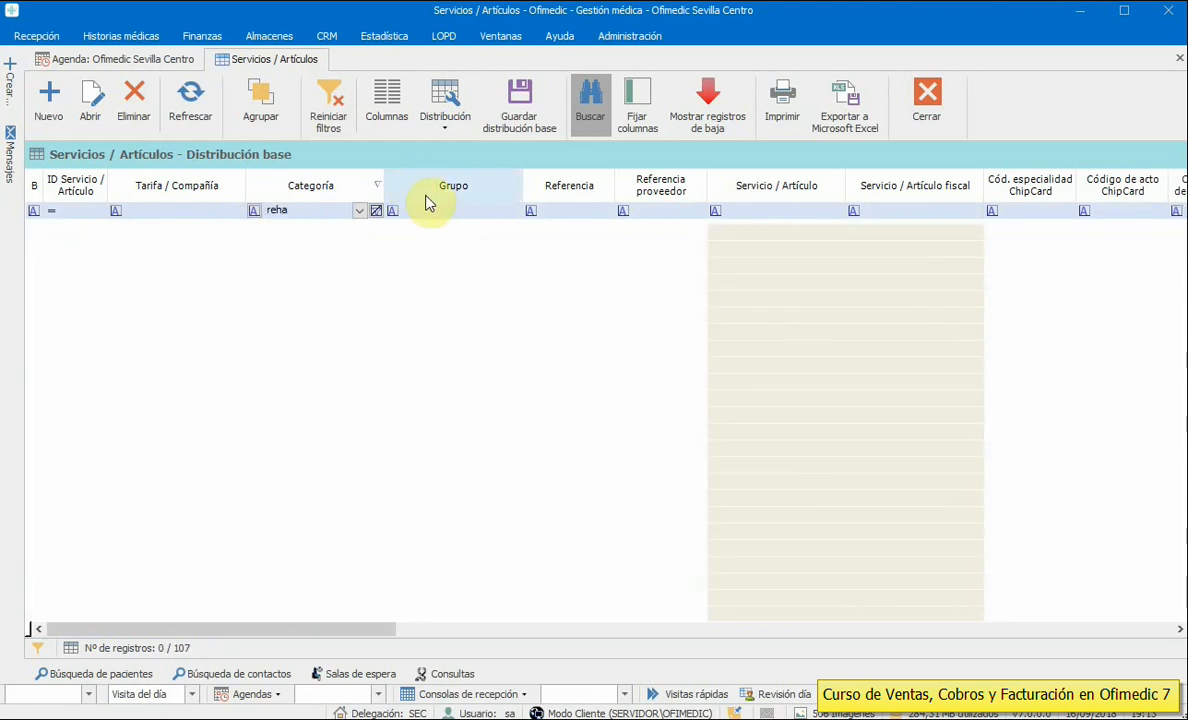
click(376, 210)
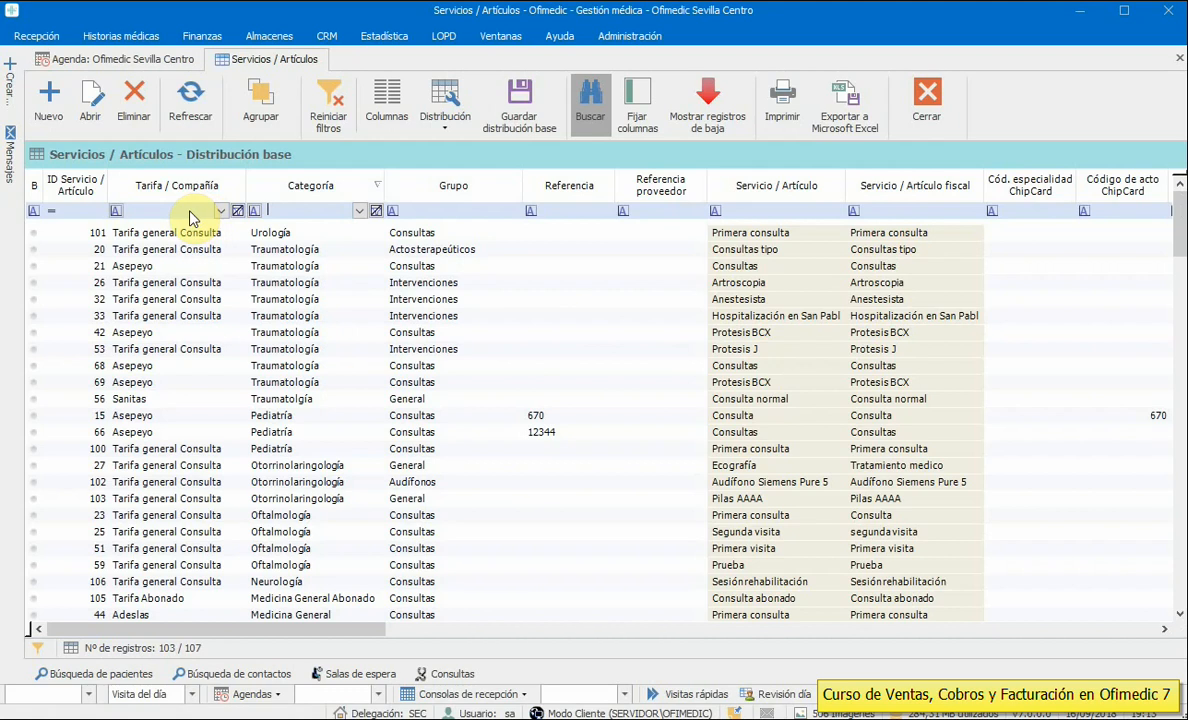
text(fixsi)
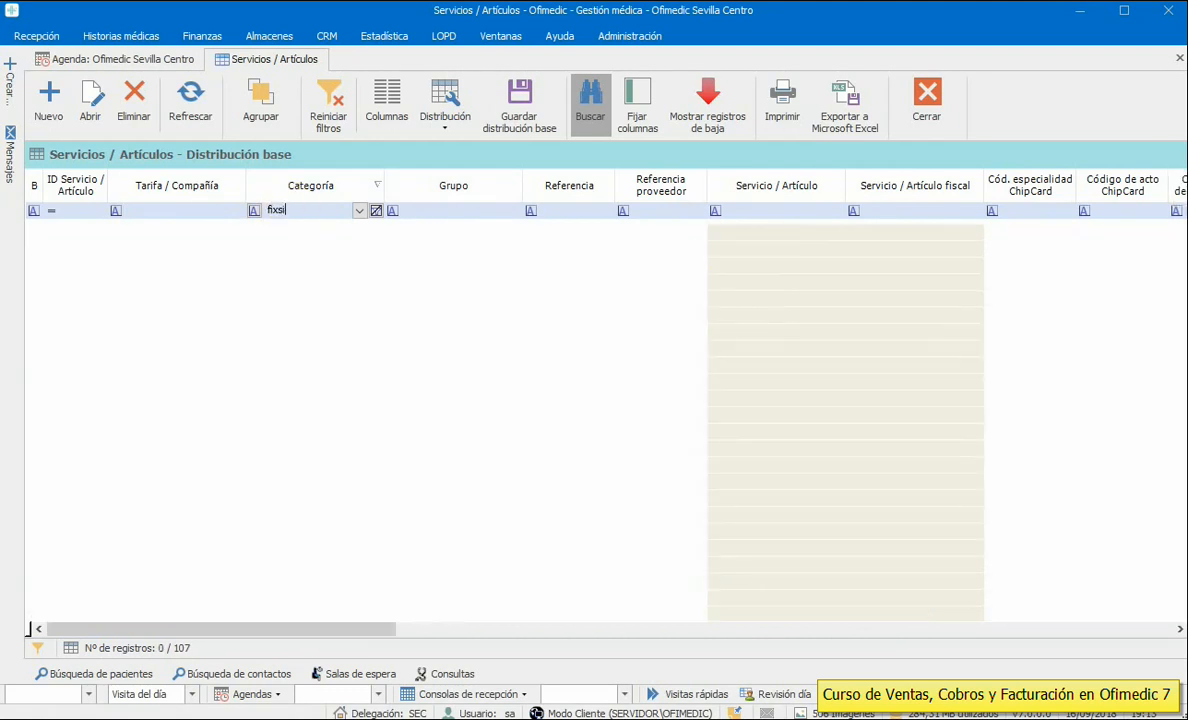
key(BackSpace)
text(s)
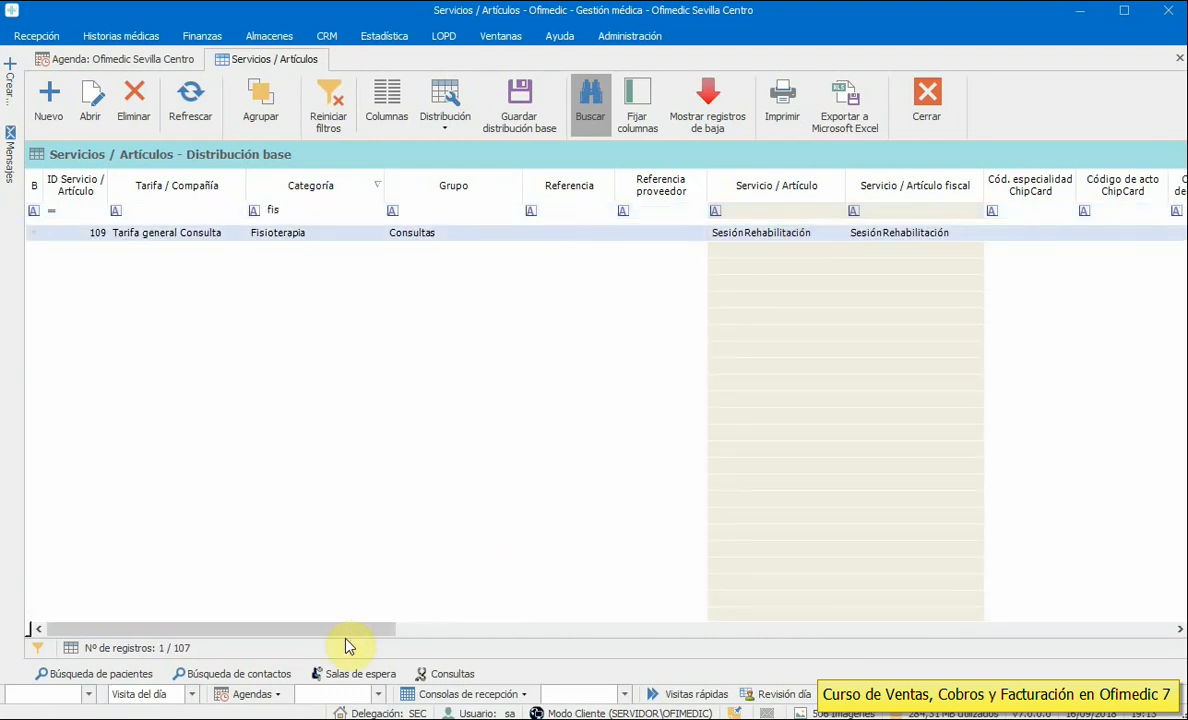
drag(345, 630, 284, 618)
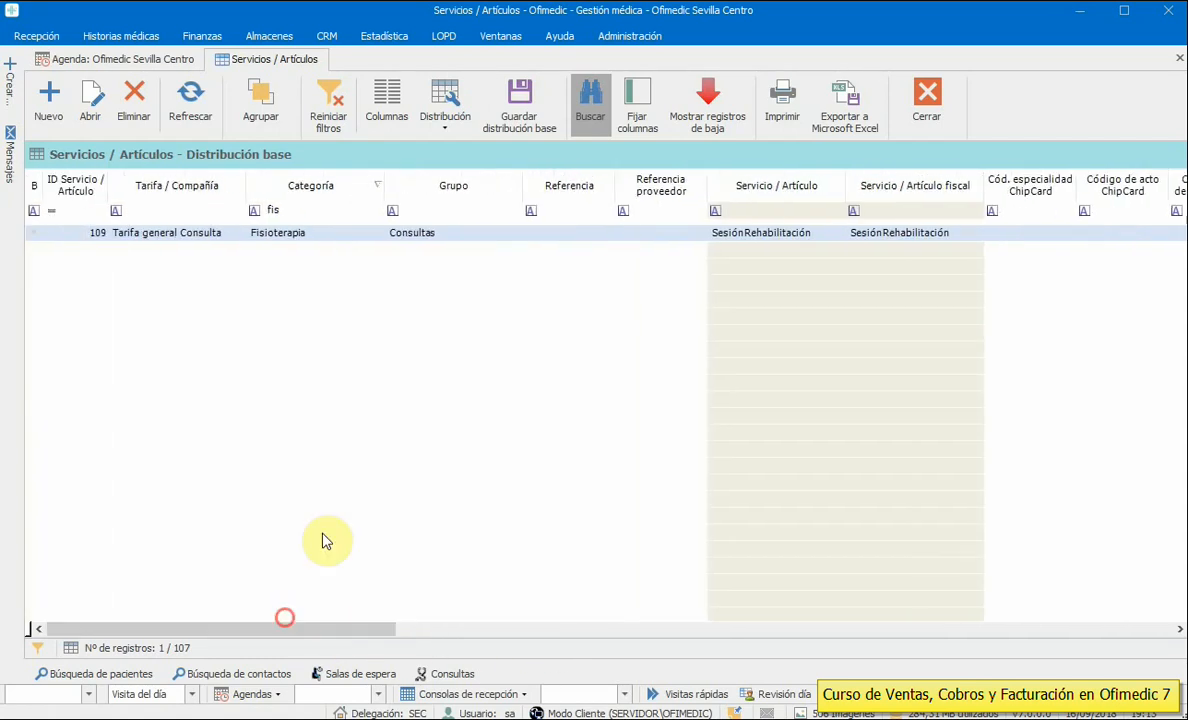
double_click(398, 232)
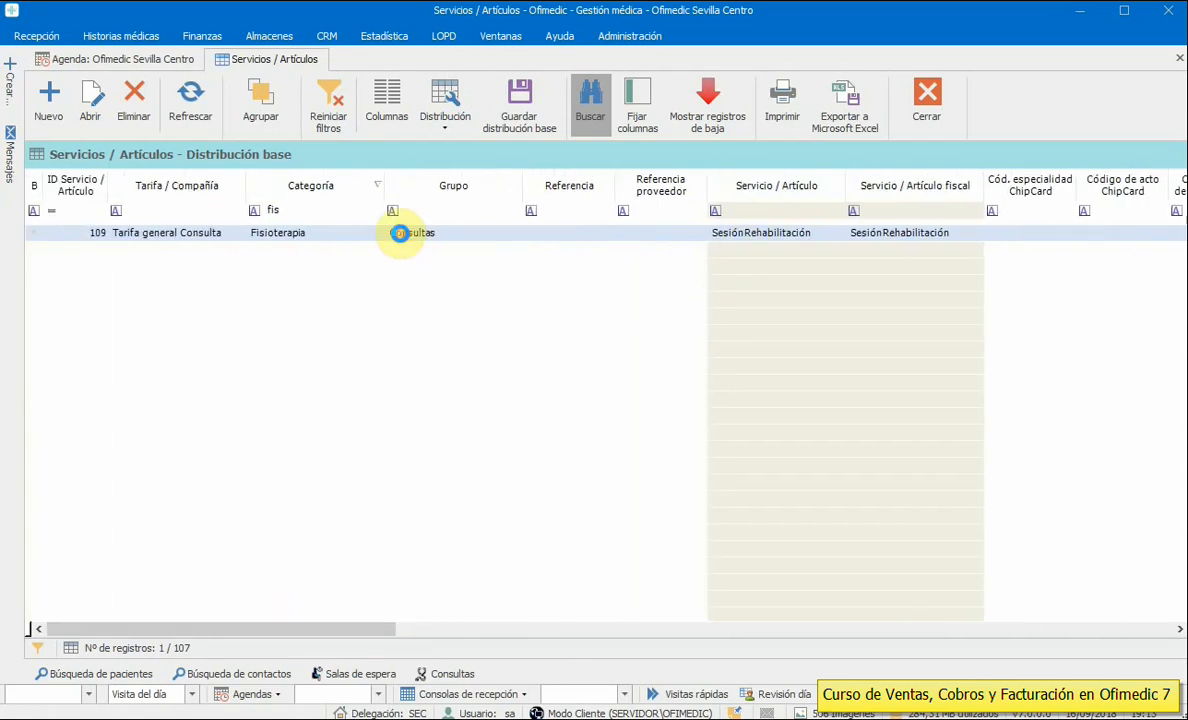
drag(437, 424, 499, 432)
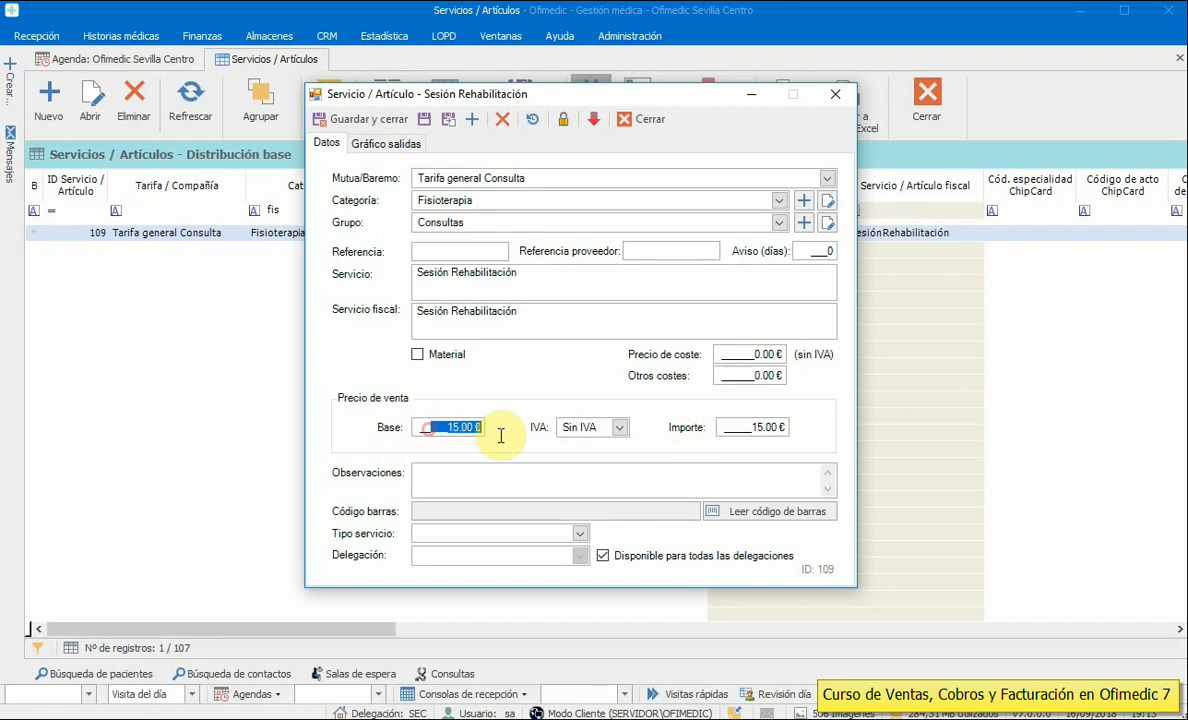
click(651, 123)
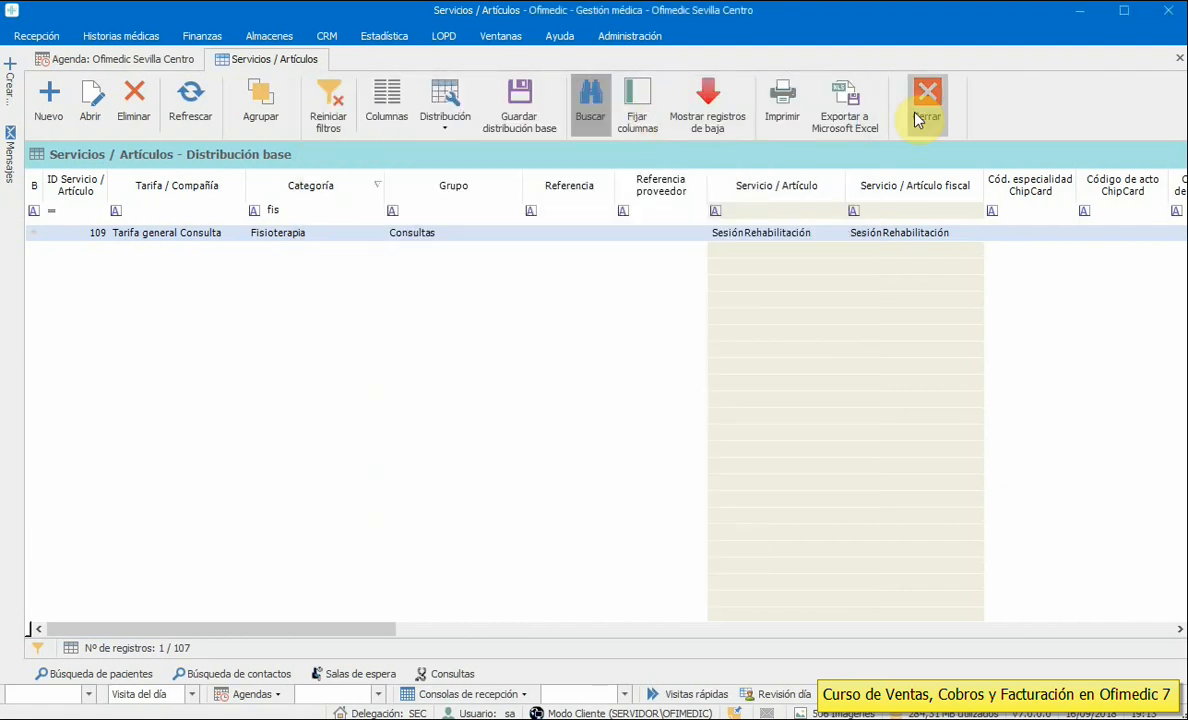
click(926, 100)
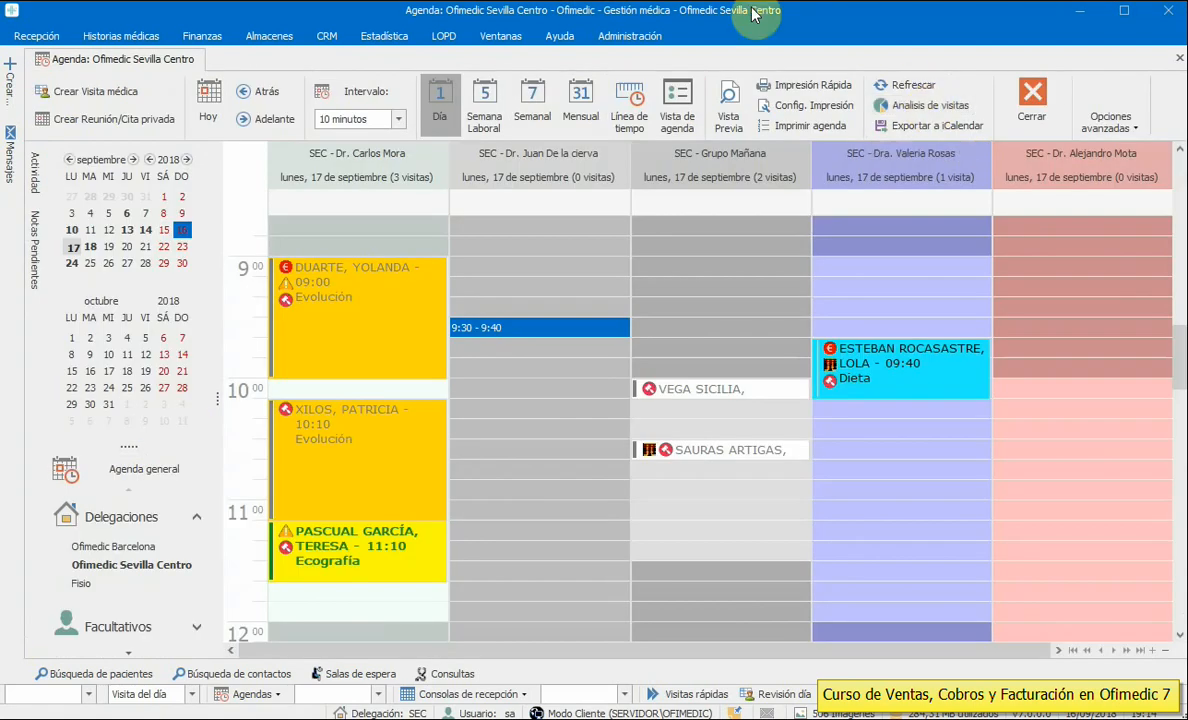
- Start a new voucher type in Tipos de bono using the Tarifa general Consulta tariff
click(630, 36)
click(400, 78)
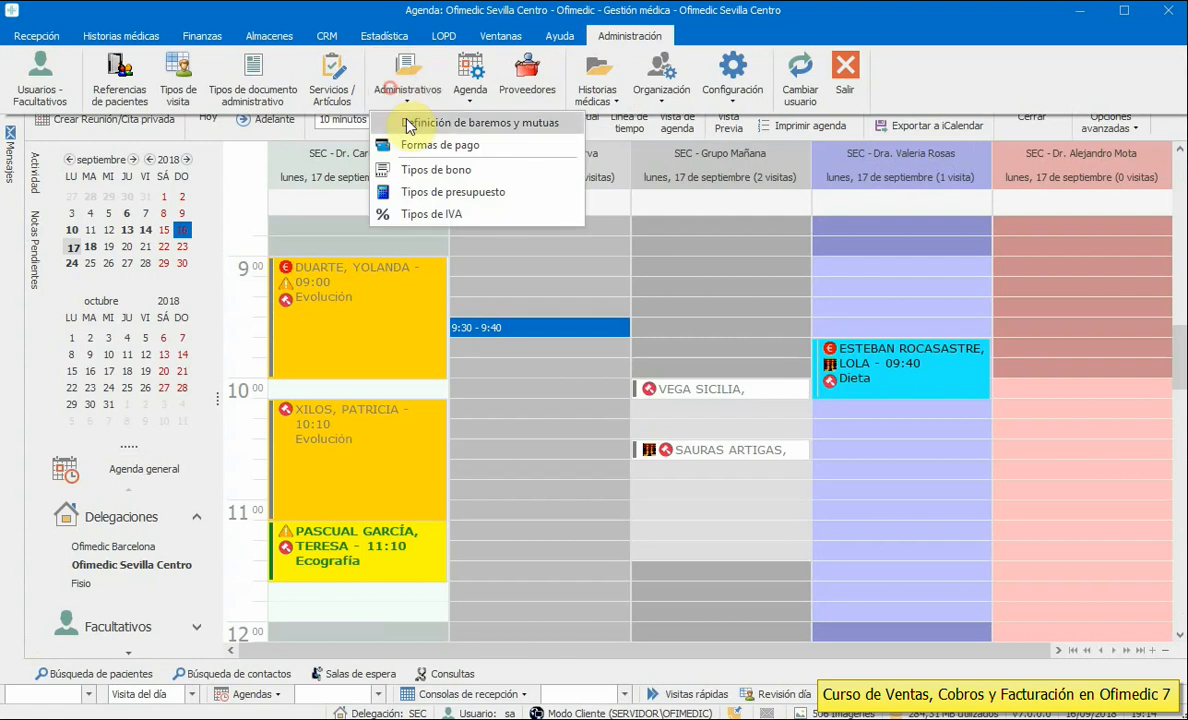
click(424, 166)
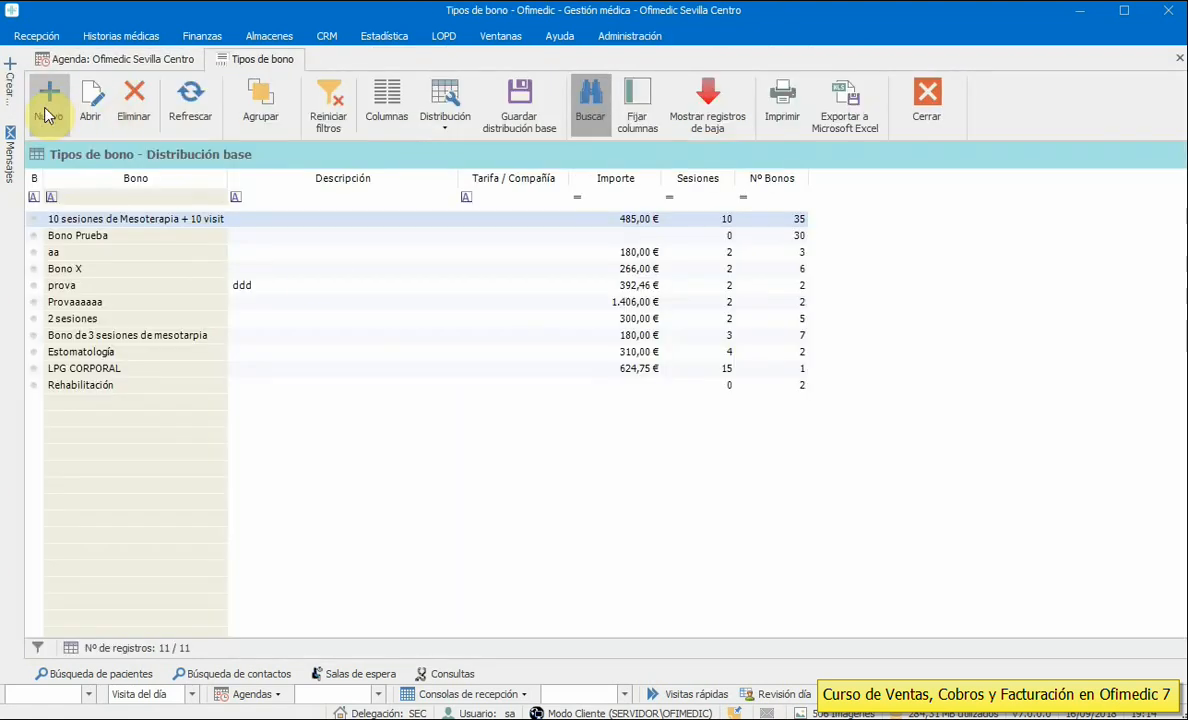
click(147, 320)
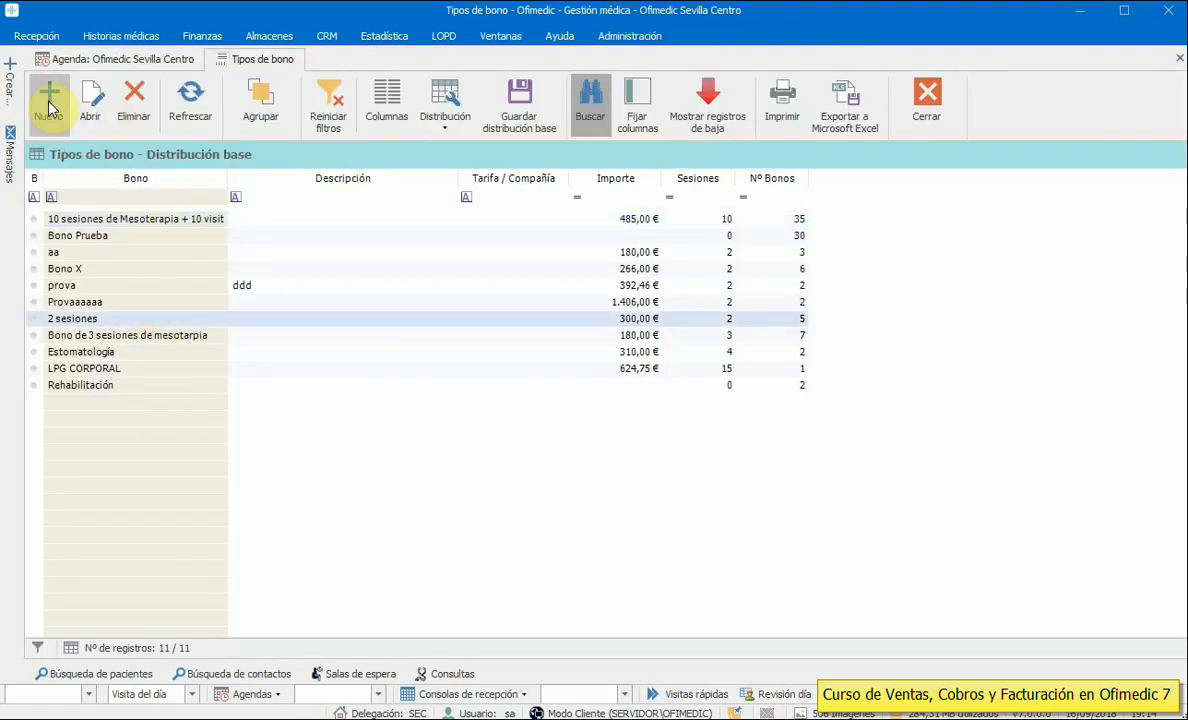
click(48, 98)
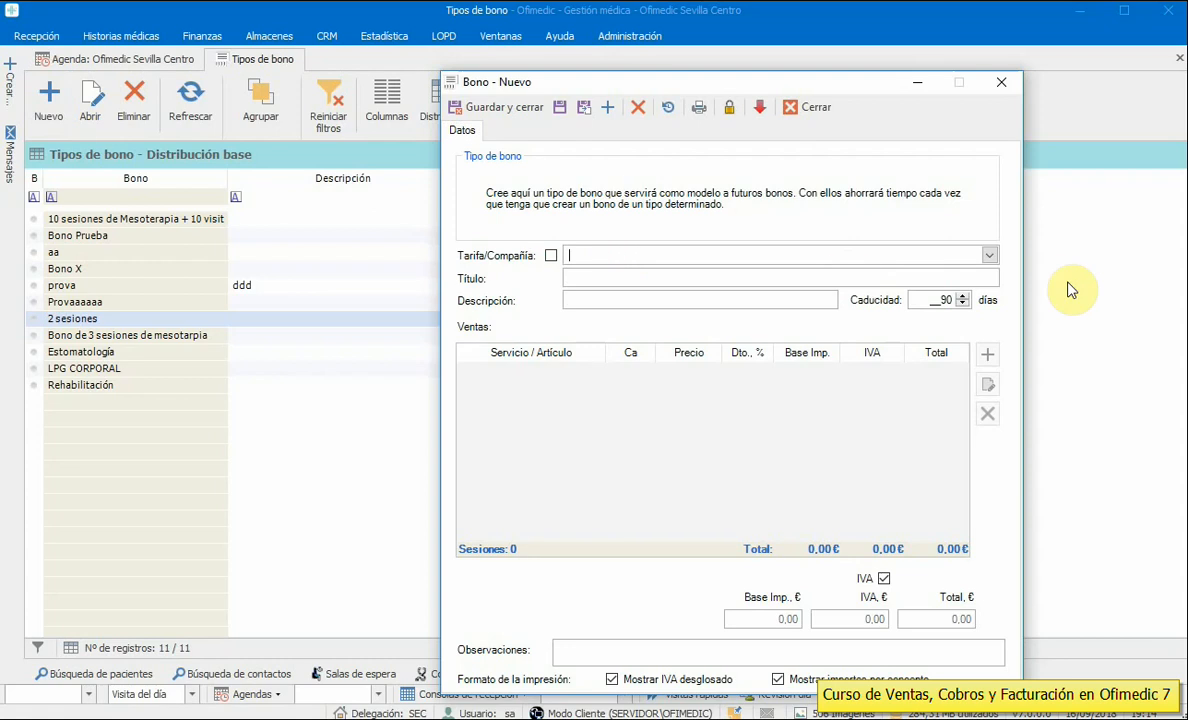
click(989, 255)
scroll(994, 392, down, 2)
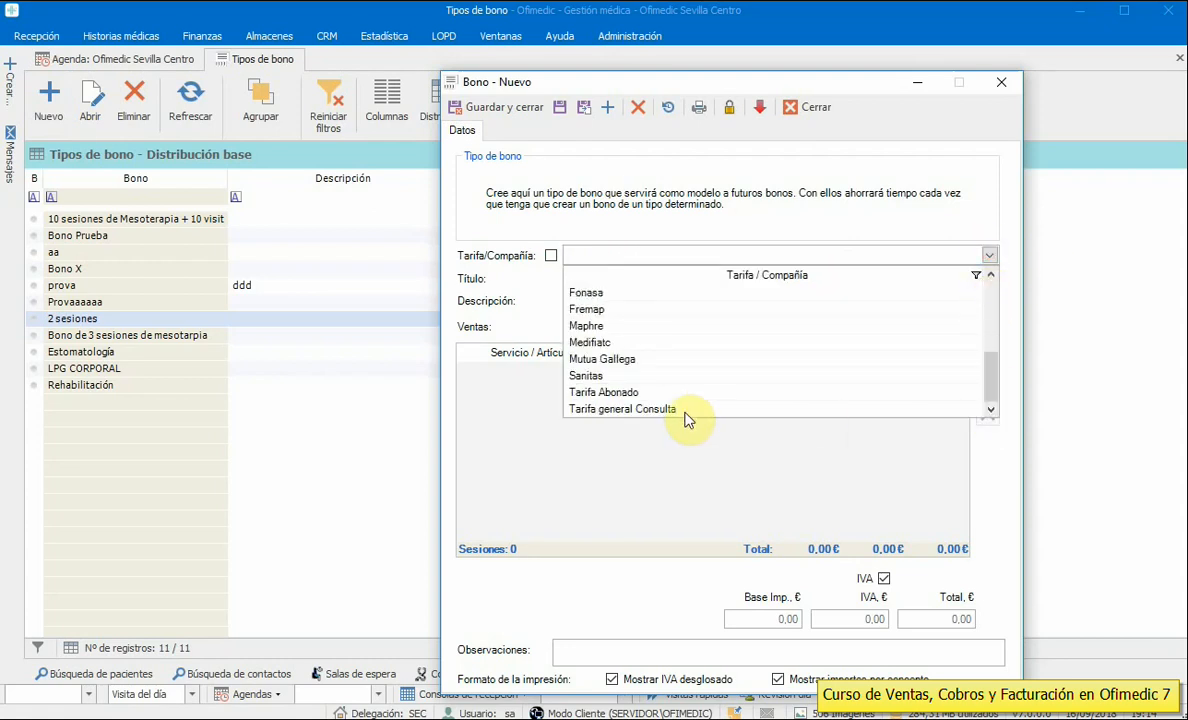
click(642, 414)
click(605, 277)
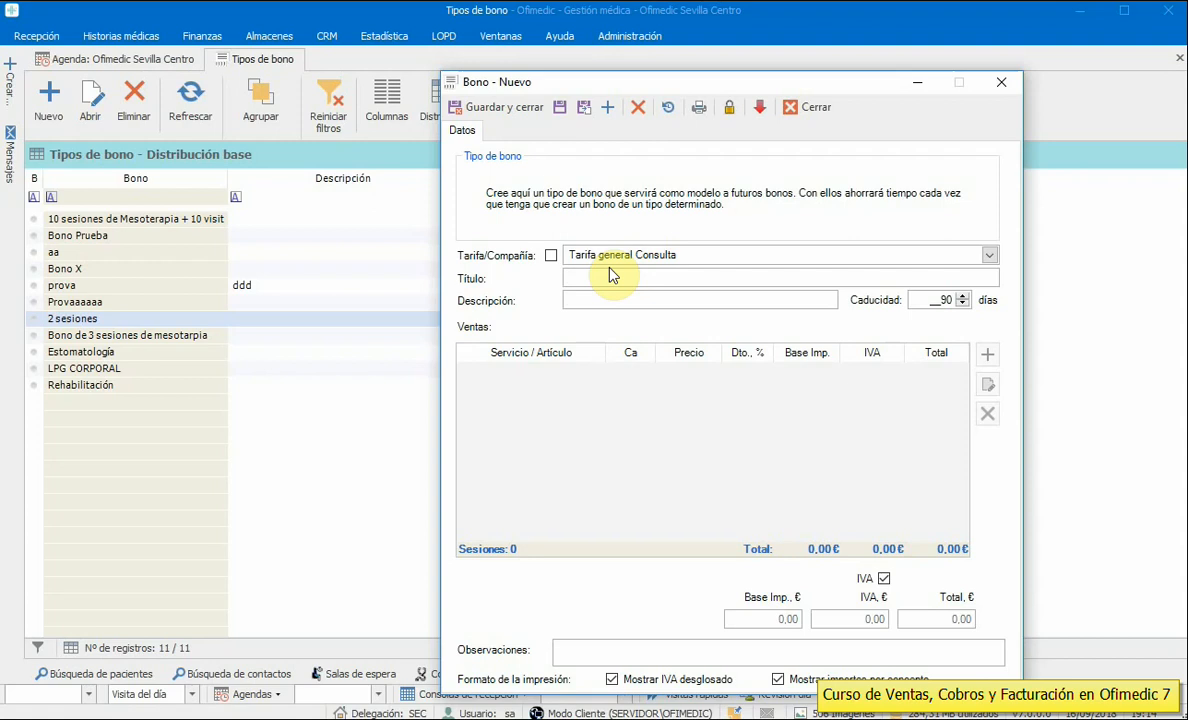
- Title the voucher type '3 Sesiones Rehabilitación', set a 365-day expiry and save it
text(3 R)
click(594, 300)
click(935, 300)
text(365)
click(558, 107)
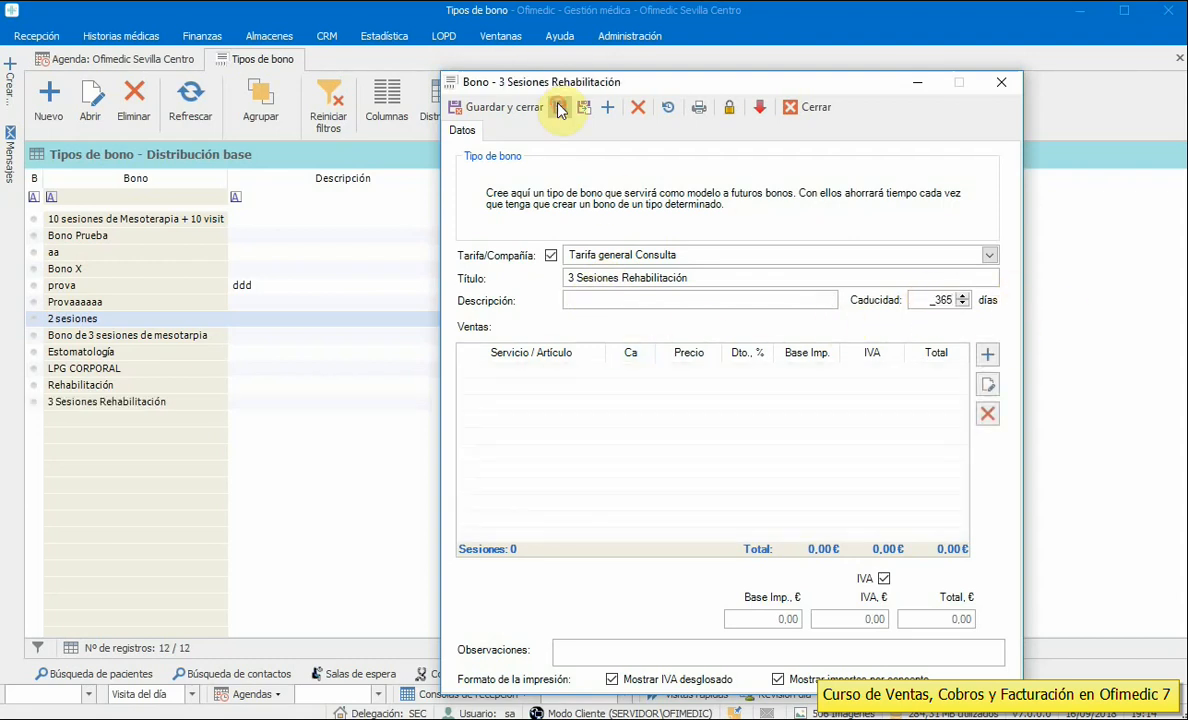
click(988, 355)
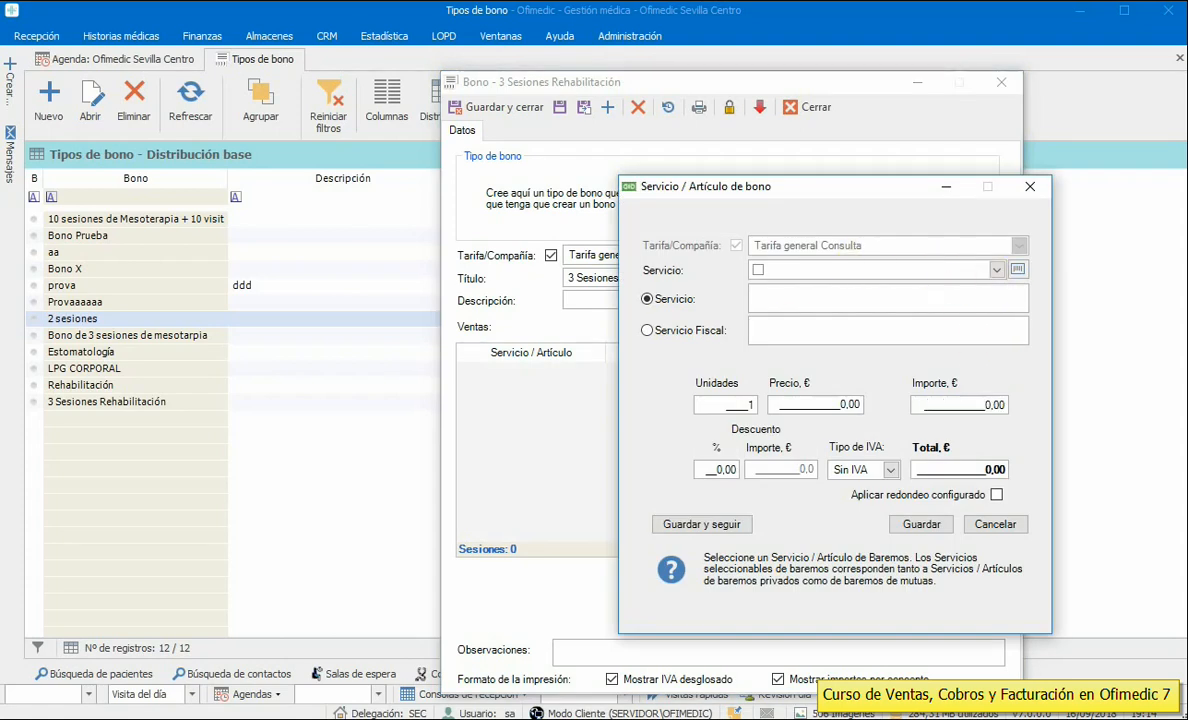
- Add a first Sesión Rehabilitación line, lowering its amount from 15,00 to 13,00
text(Ses)
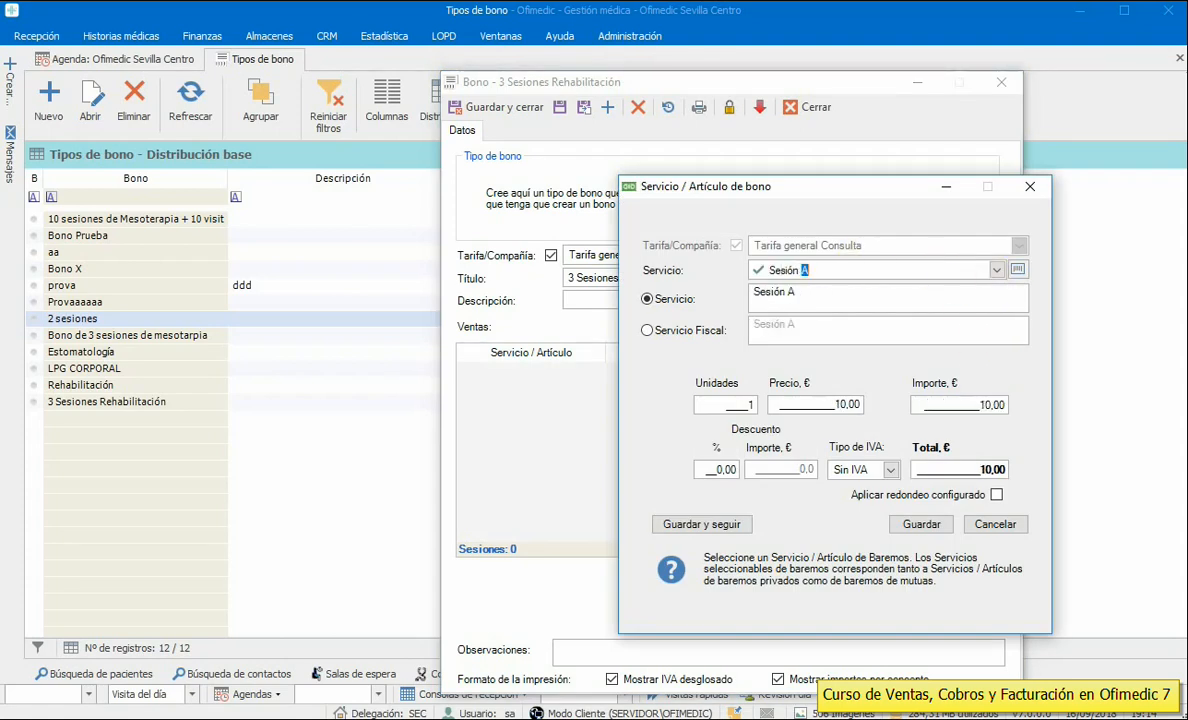
text(ión rehabilitación)
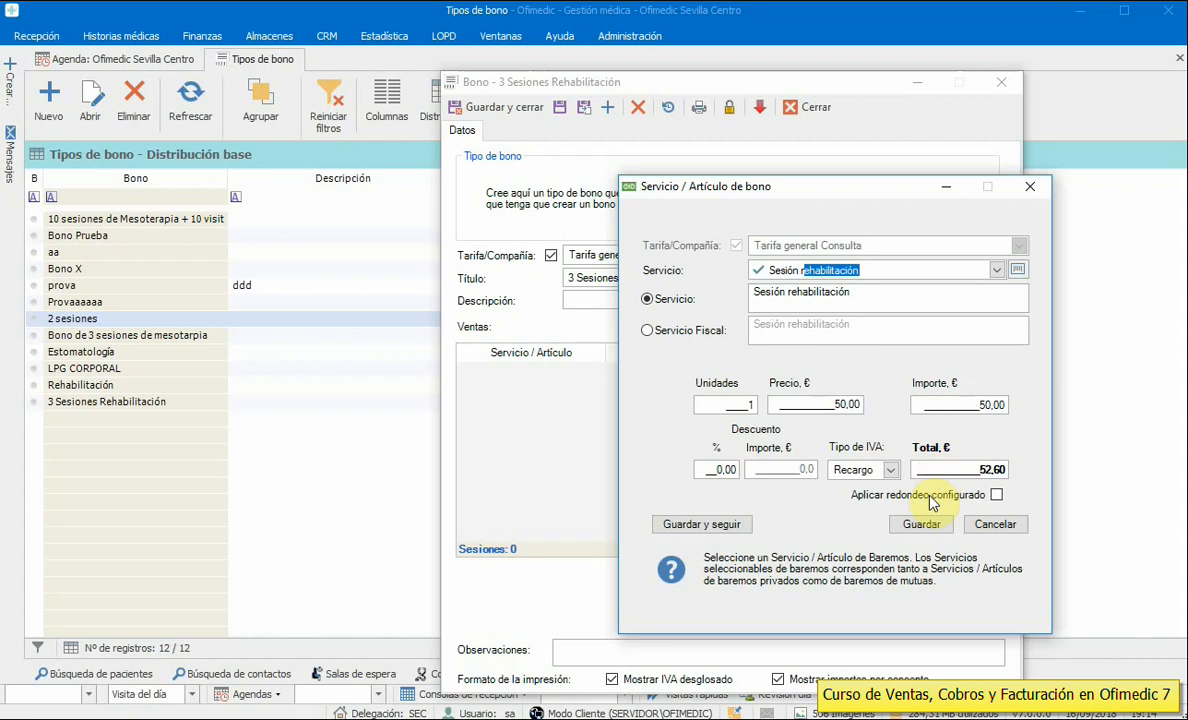
click(997, 269)
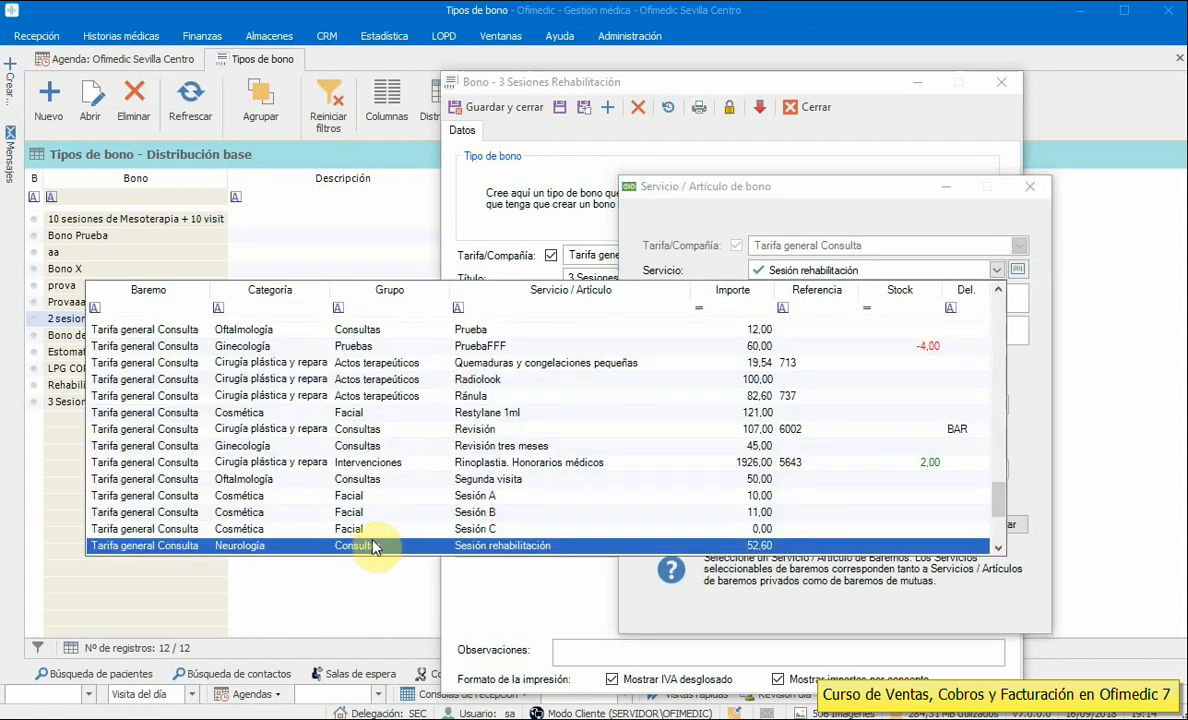
click(998, 548)
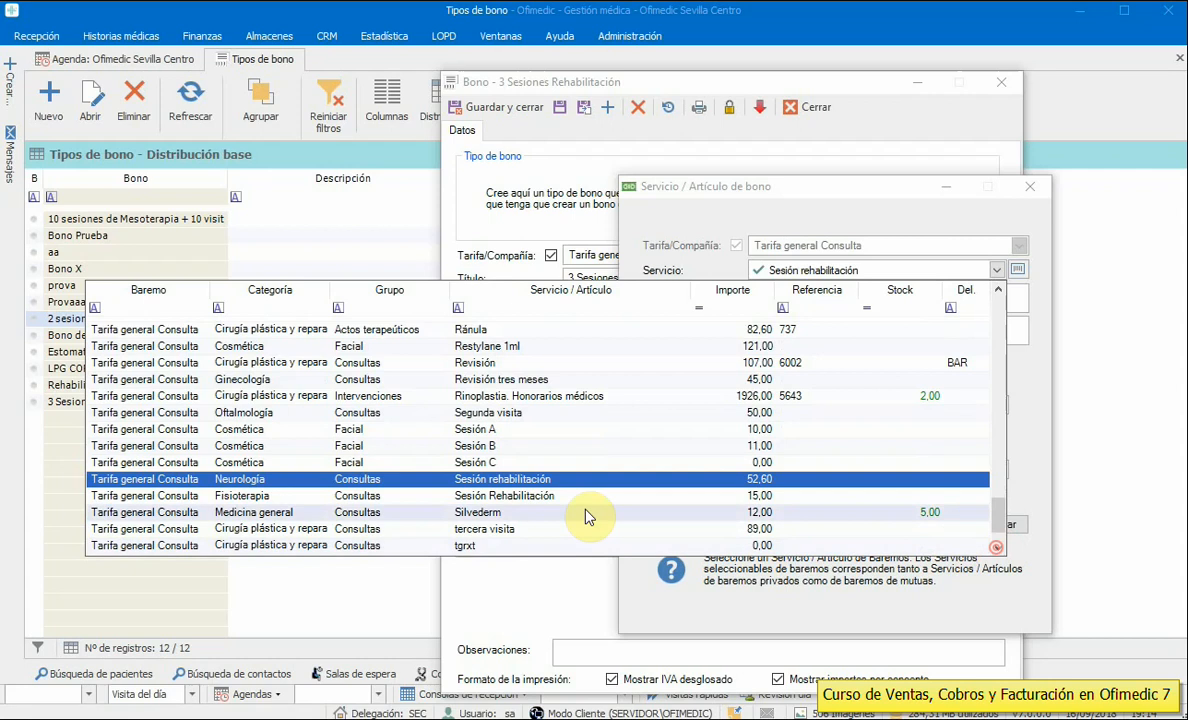
click(471, 500)
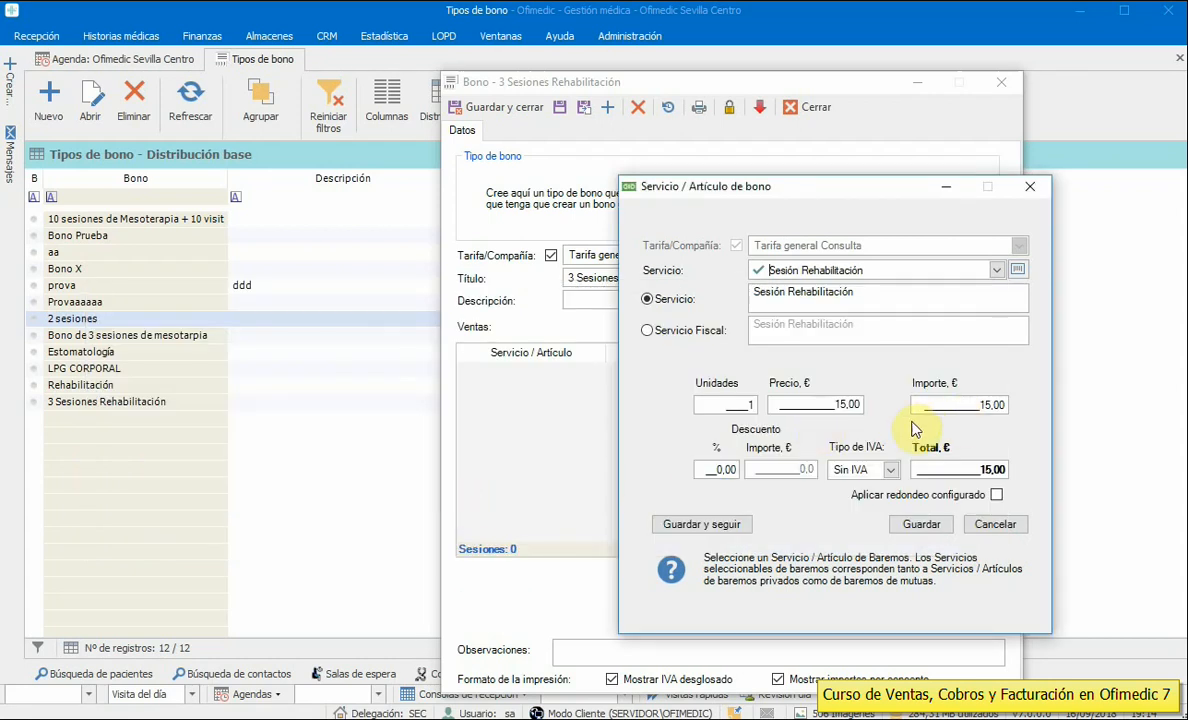
click(824, 404)
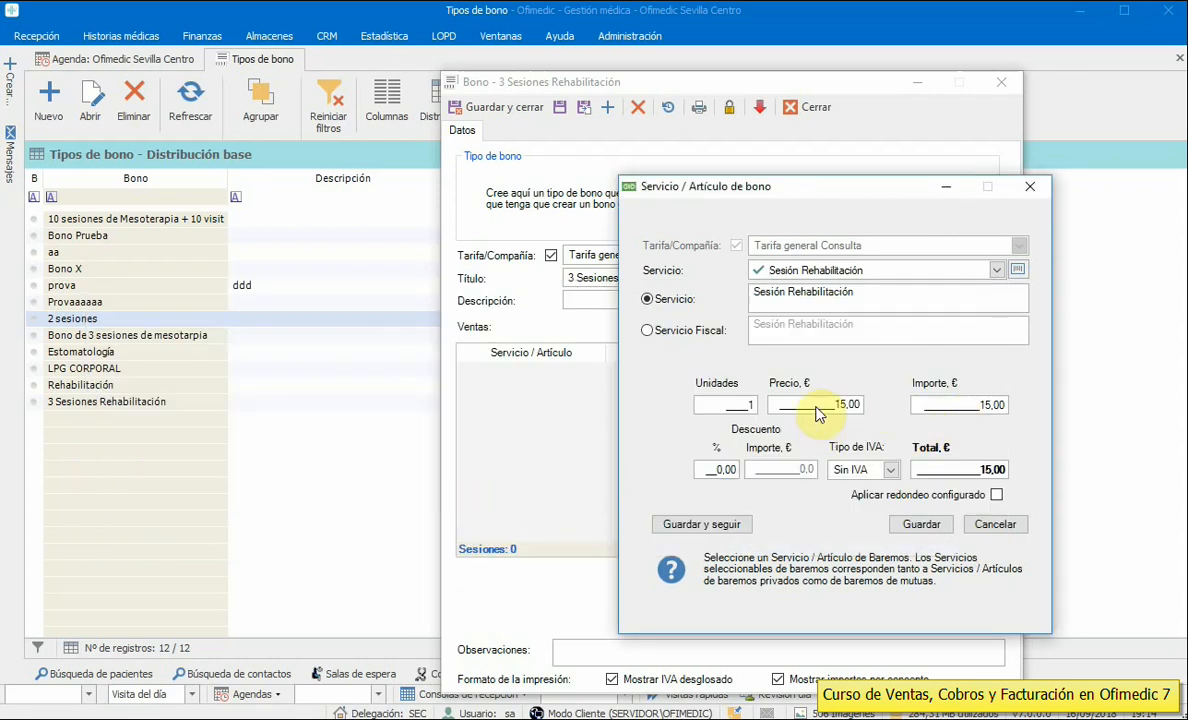
click(937, 404)
text(13,)
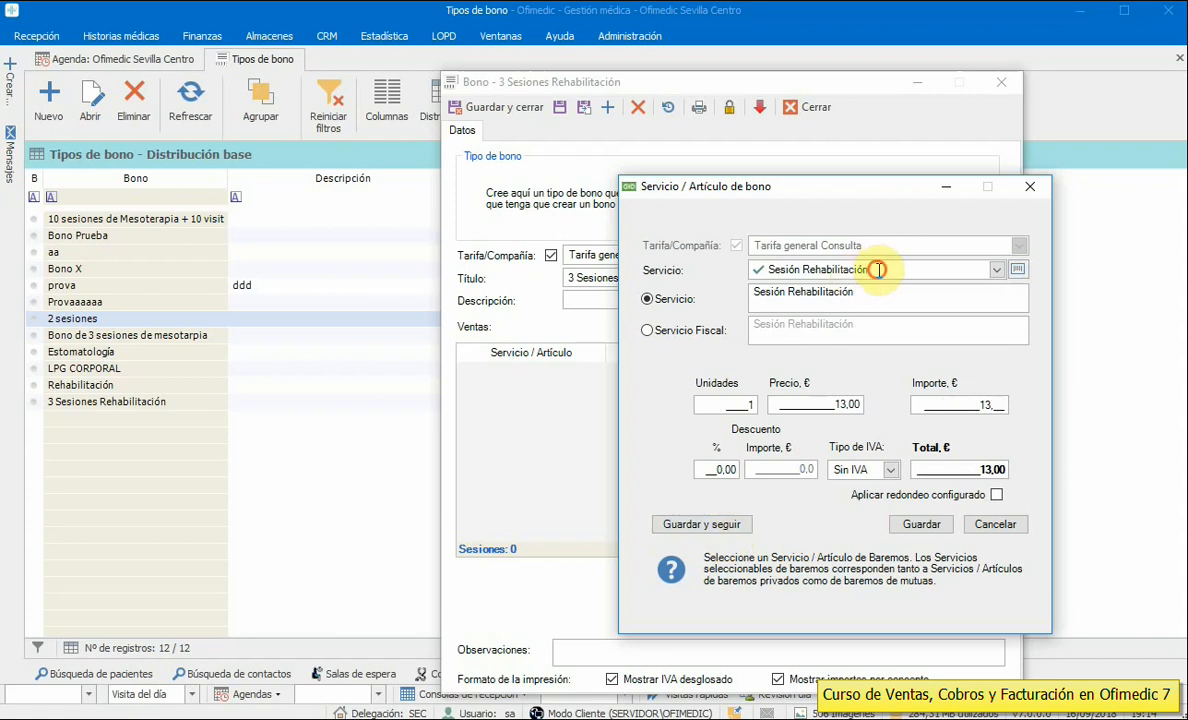
click(878, 269)
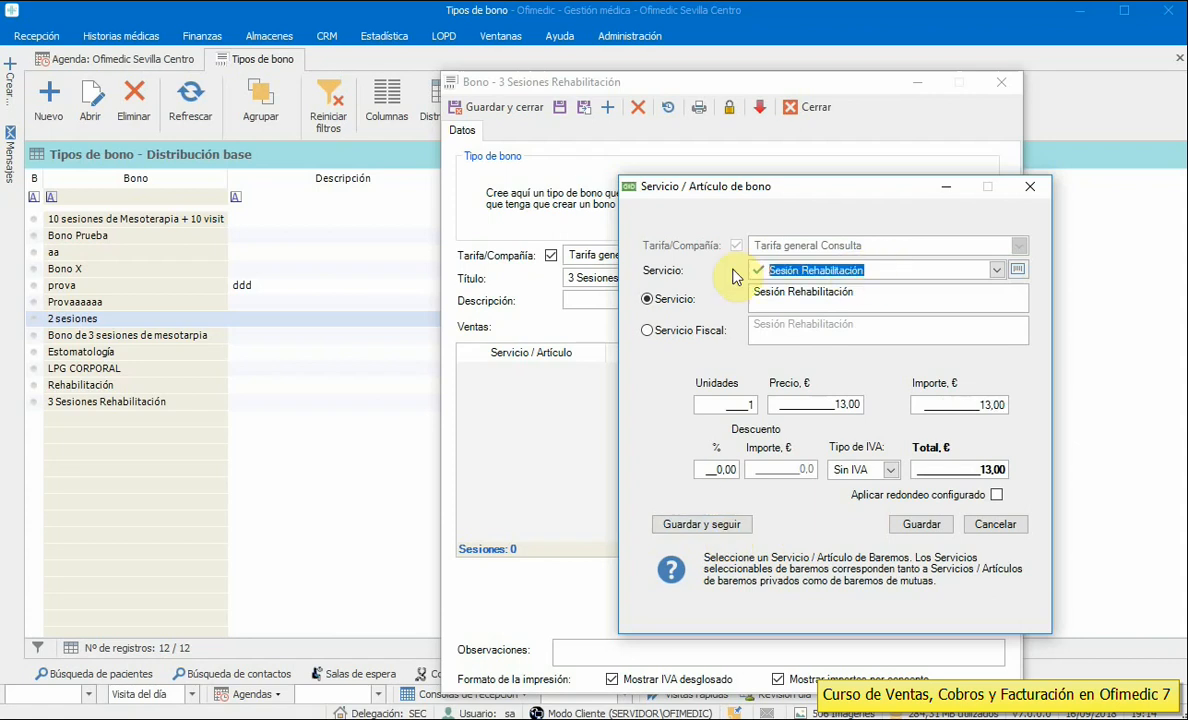
click(698, 524)
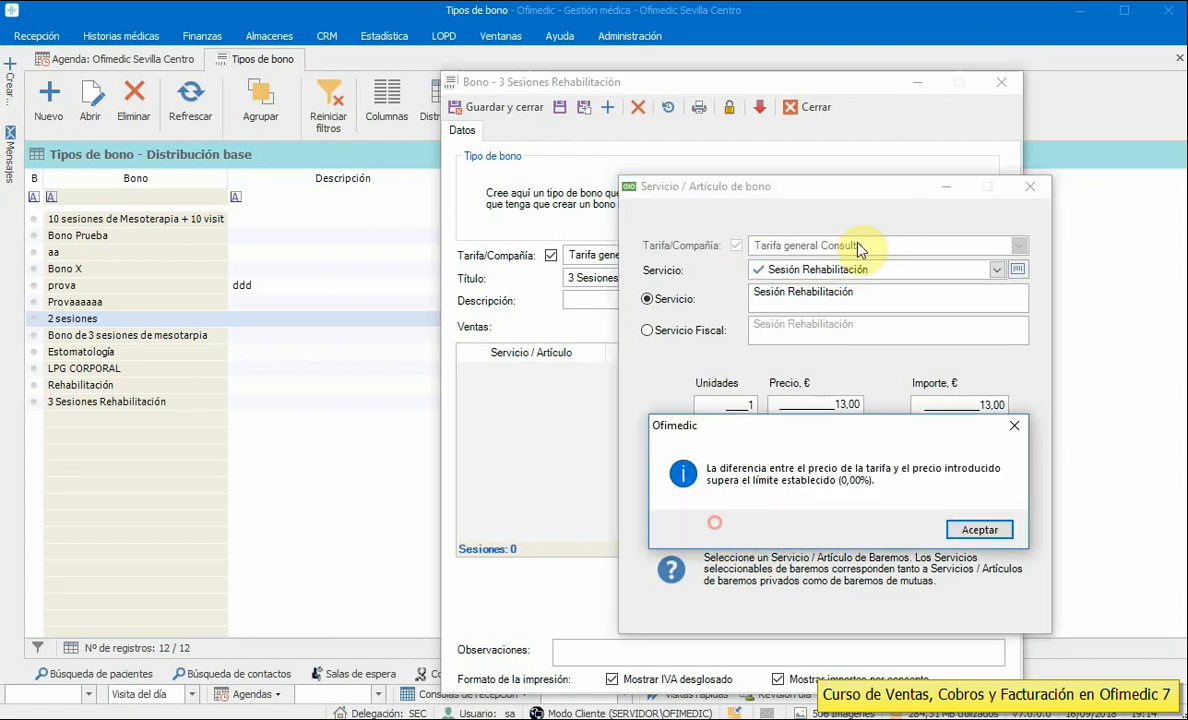
click(976, 531)
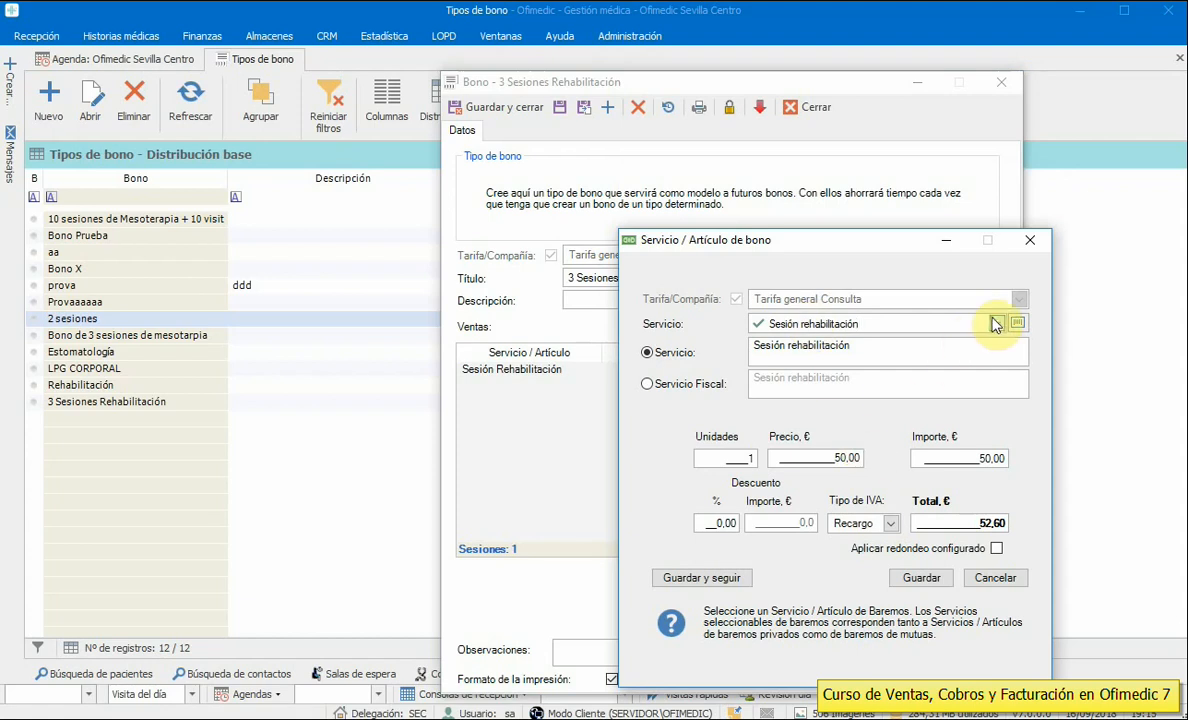
- Add a second Sesión Rehabilitación line at 13,00, accepting the price warning
click(994, 322)
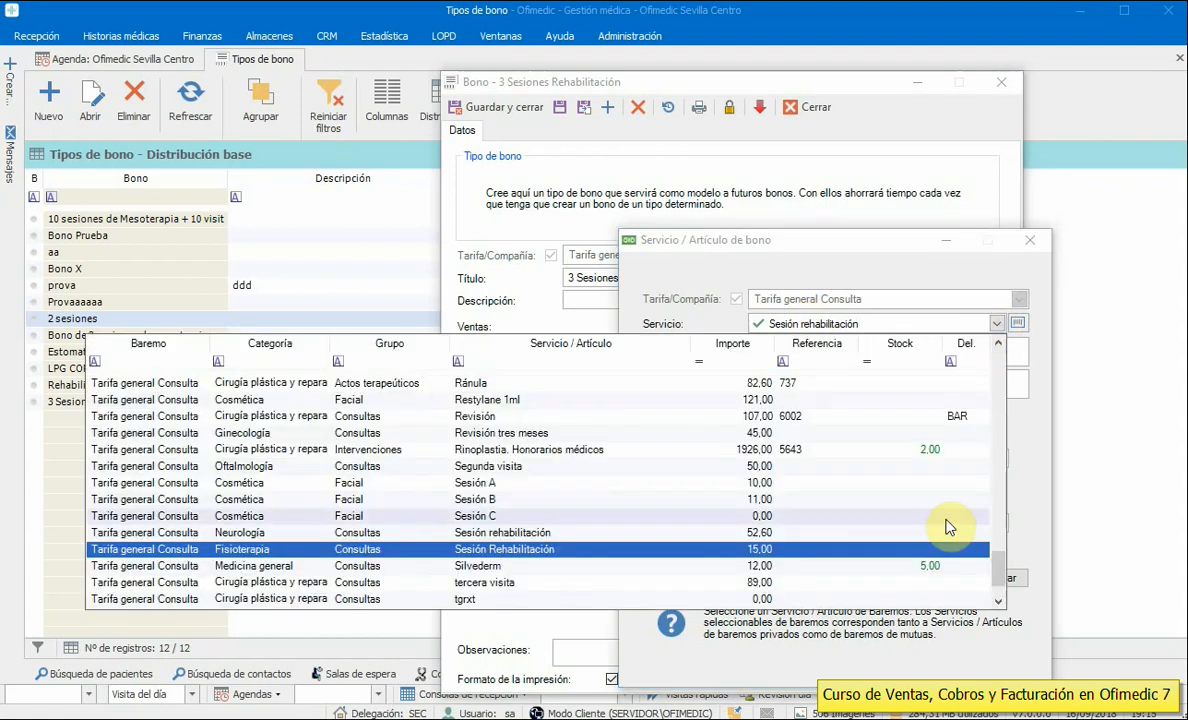
click(522, 549)
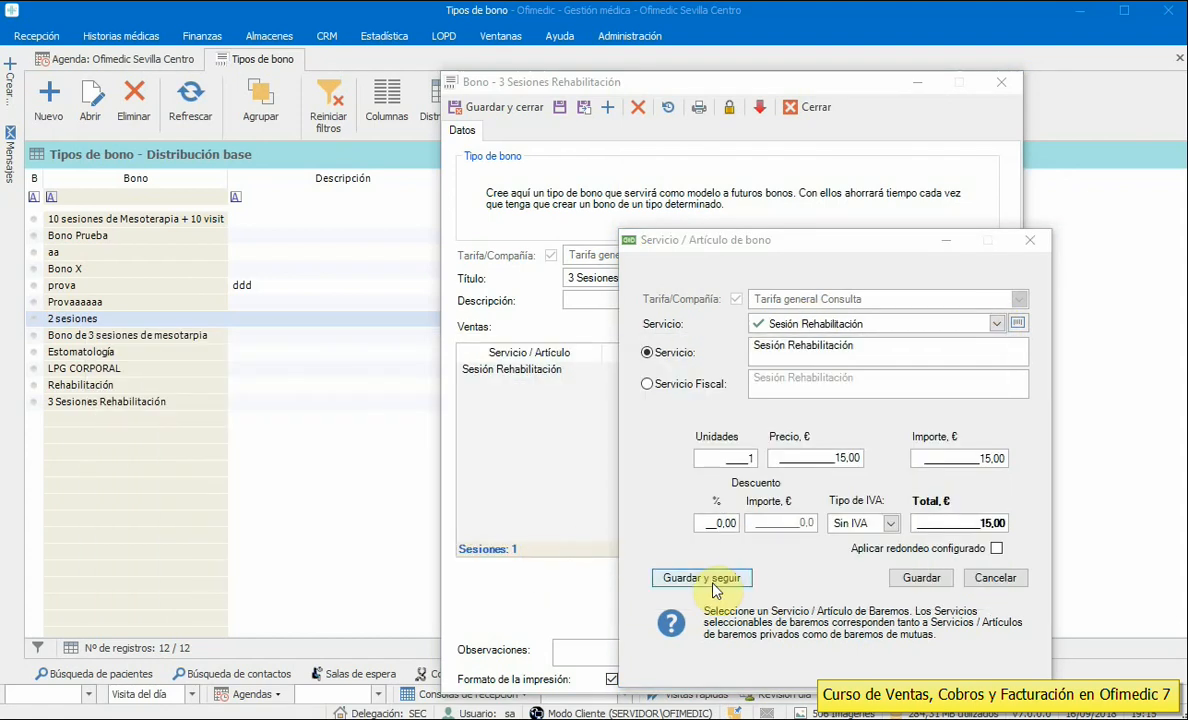
click(952, 460)
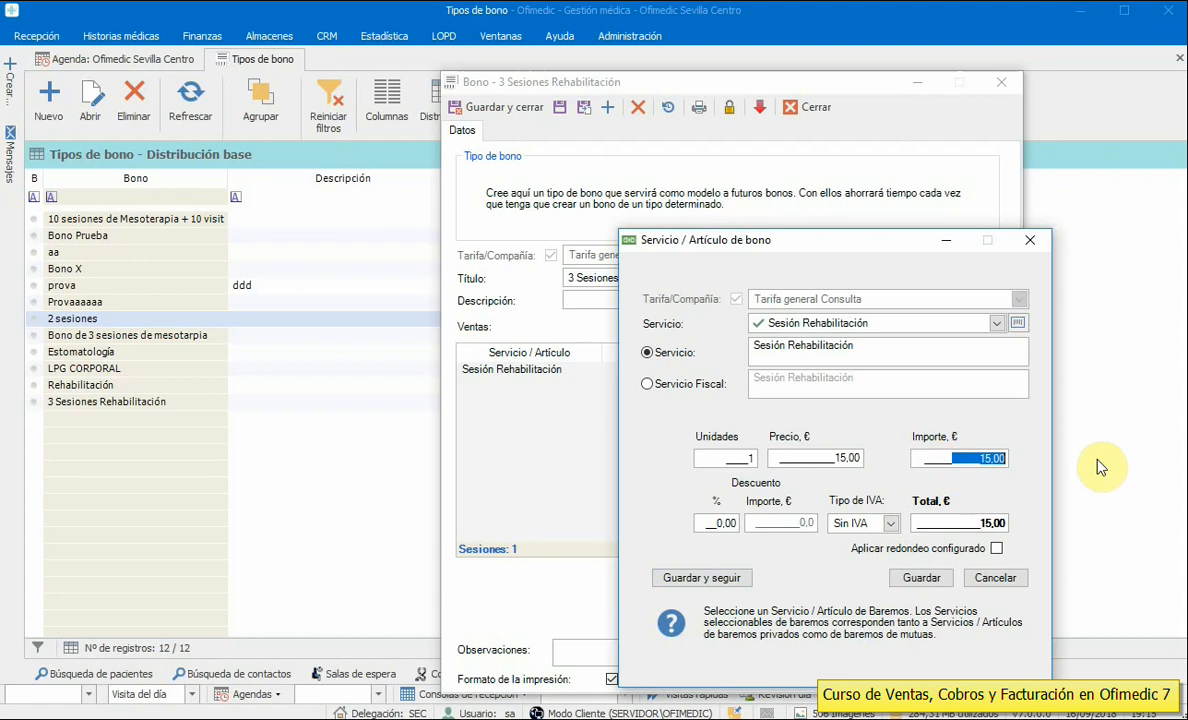
text(13,)
click(700, 579)
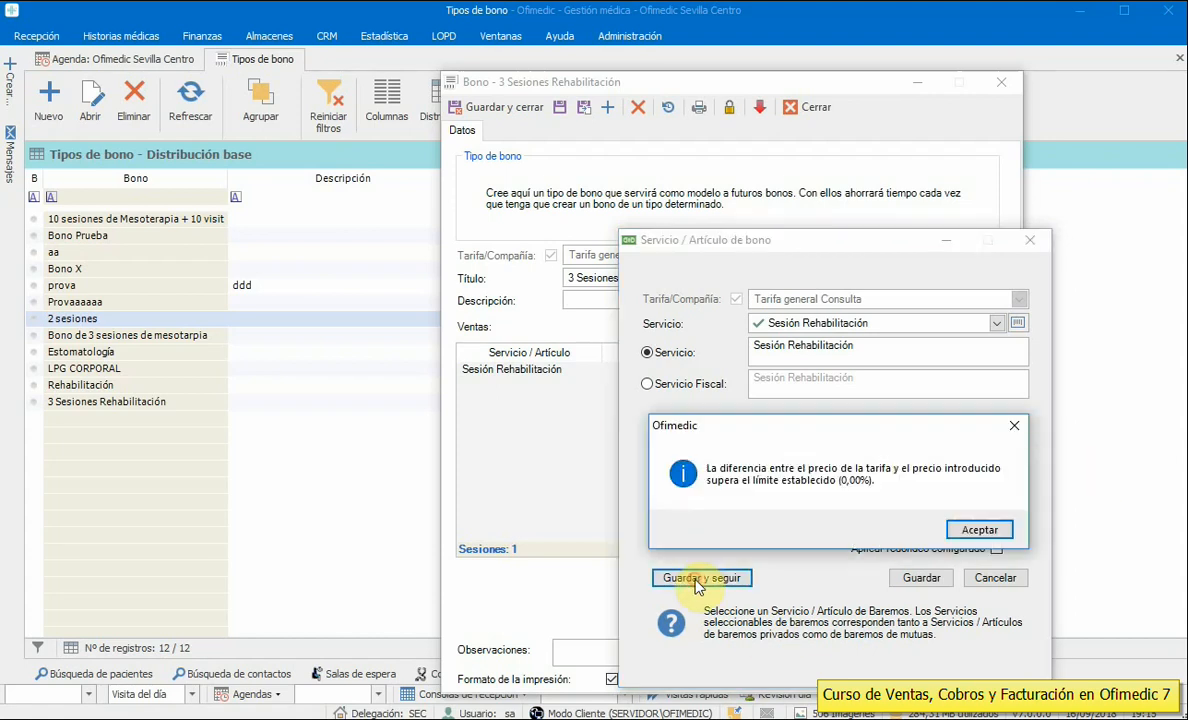
click(975, 540)
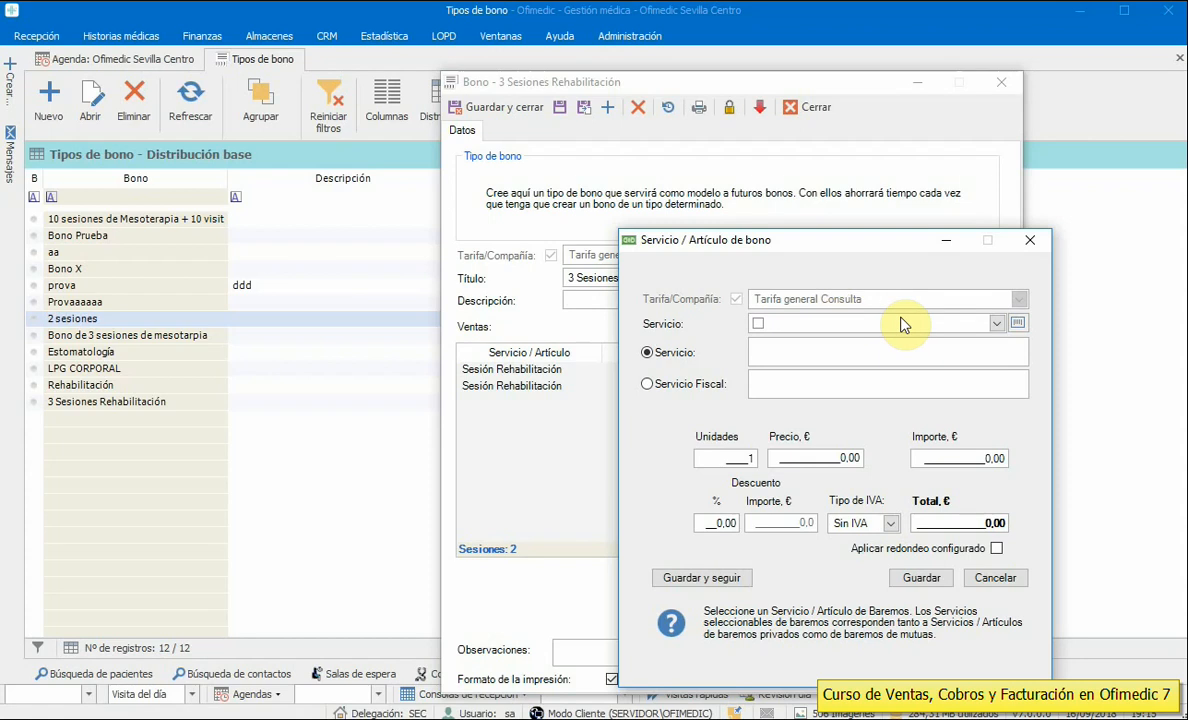
- Add a third 13,00 Sesión Rehabilitación line and save the voucher type at 39,00 €
text(Sesión rehabilitación)
click(994, 325)
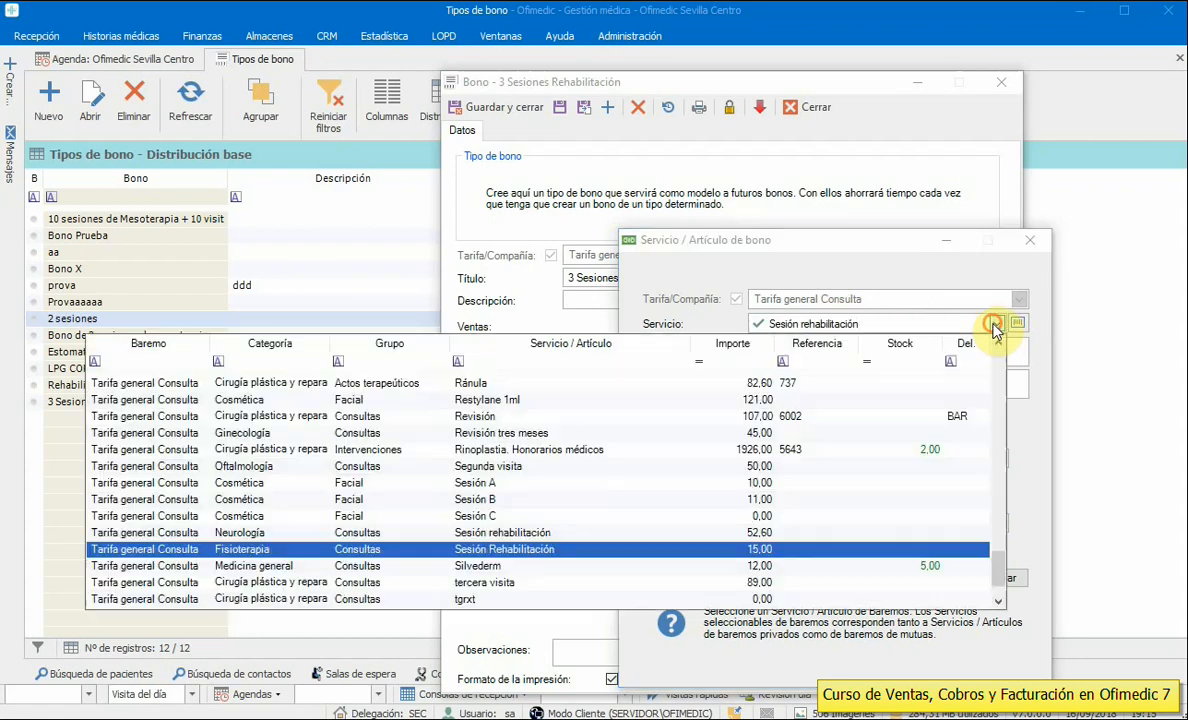
click(508, 549)
click(965, 458)
text(13,)
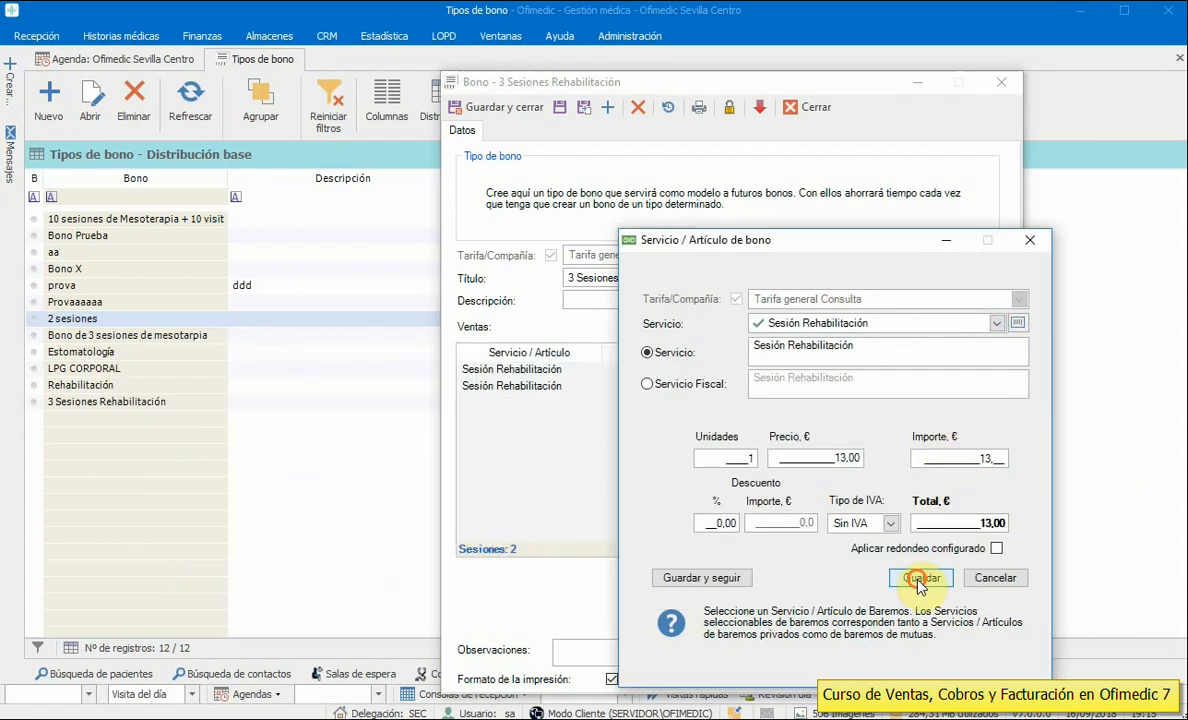
click(921, 578)
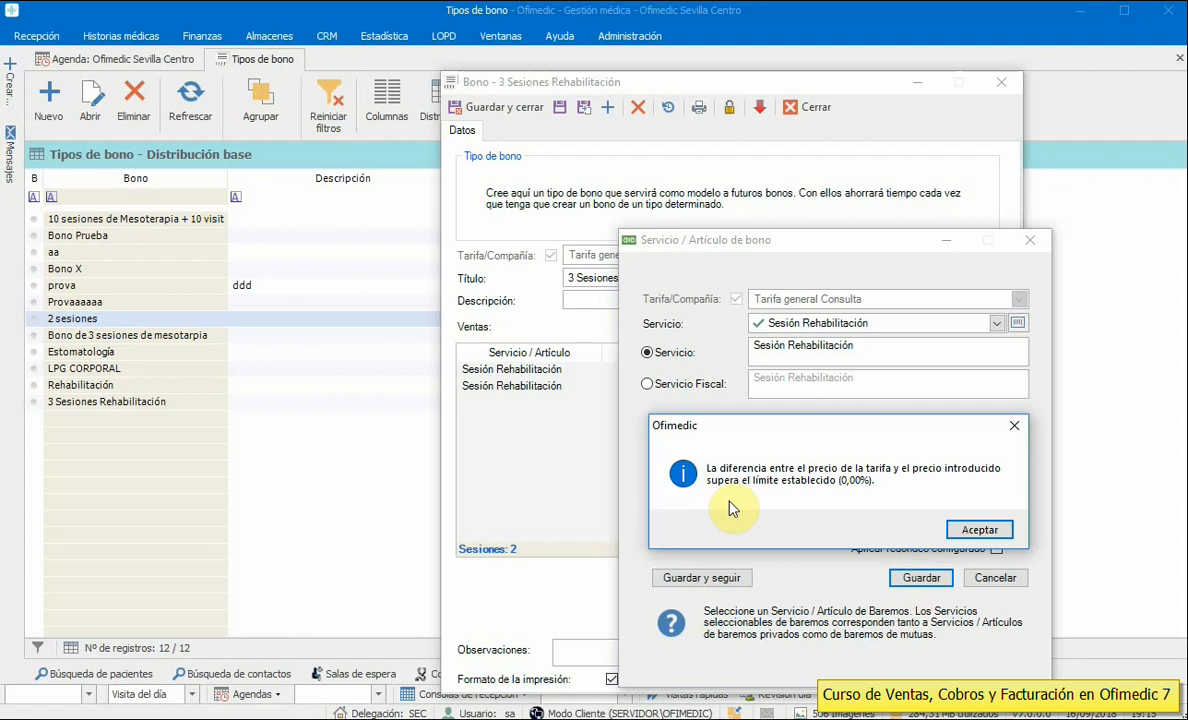
click(980, 530)
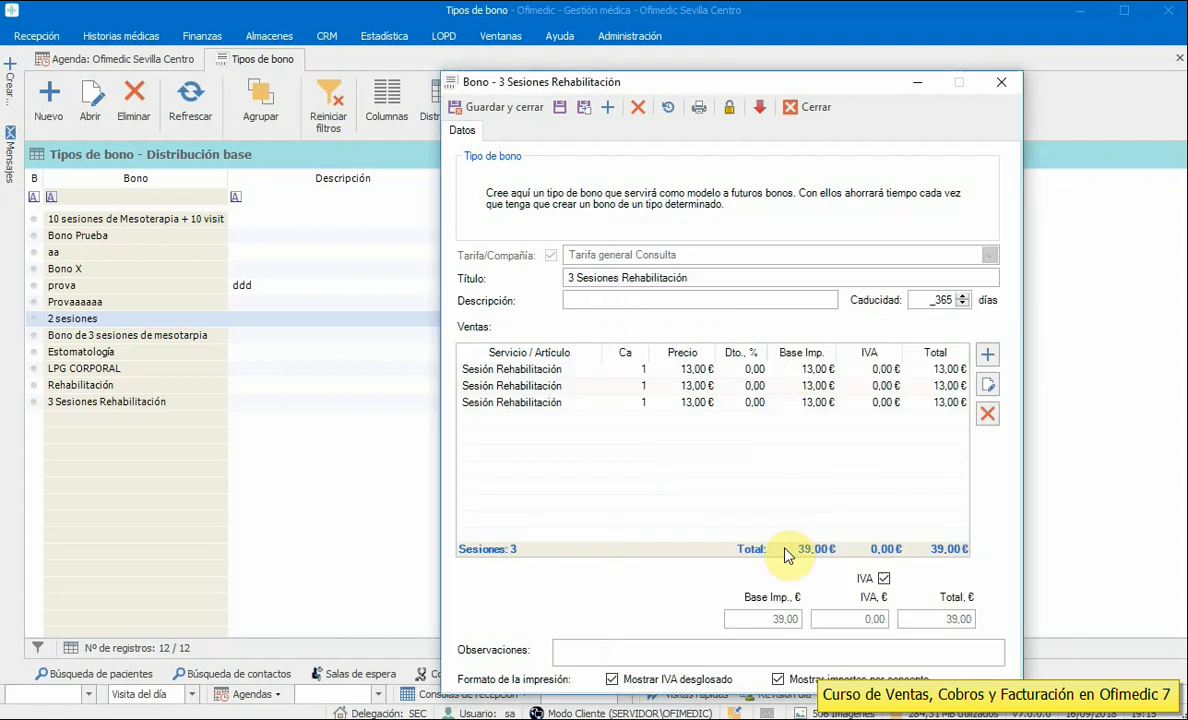
drag(737, 88, 709, 60)
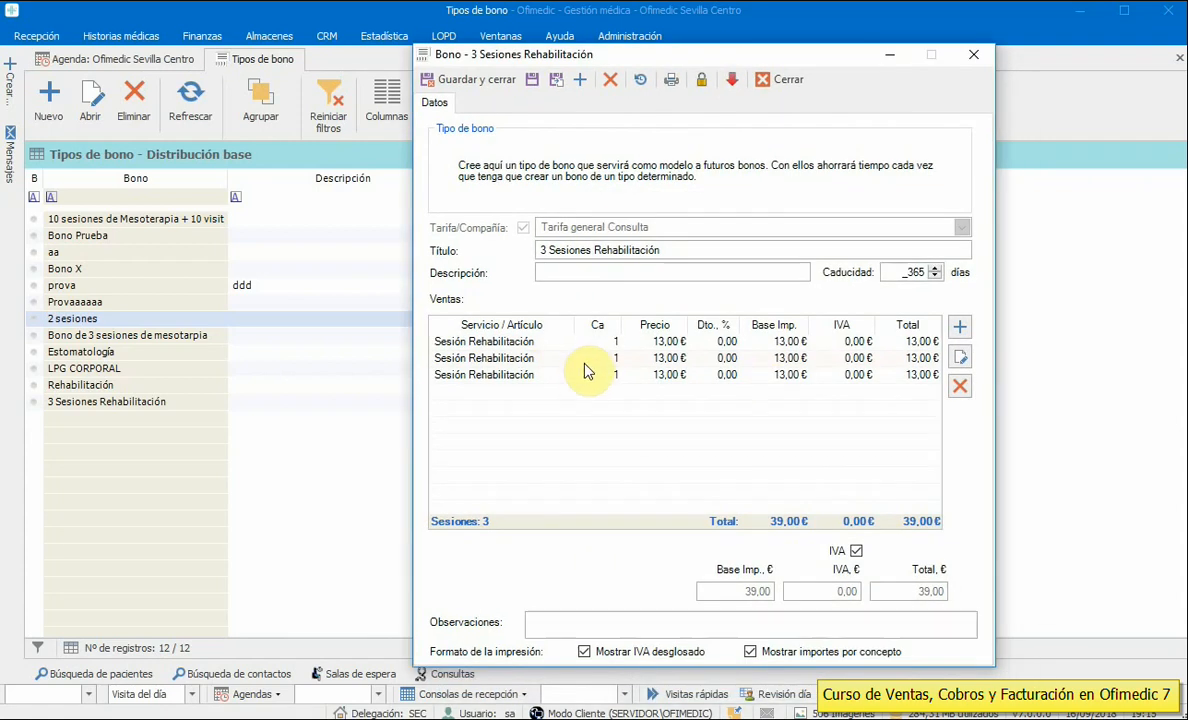
click(445, 80)
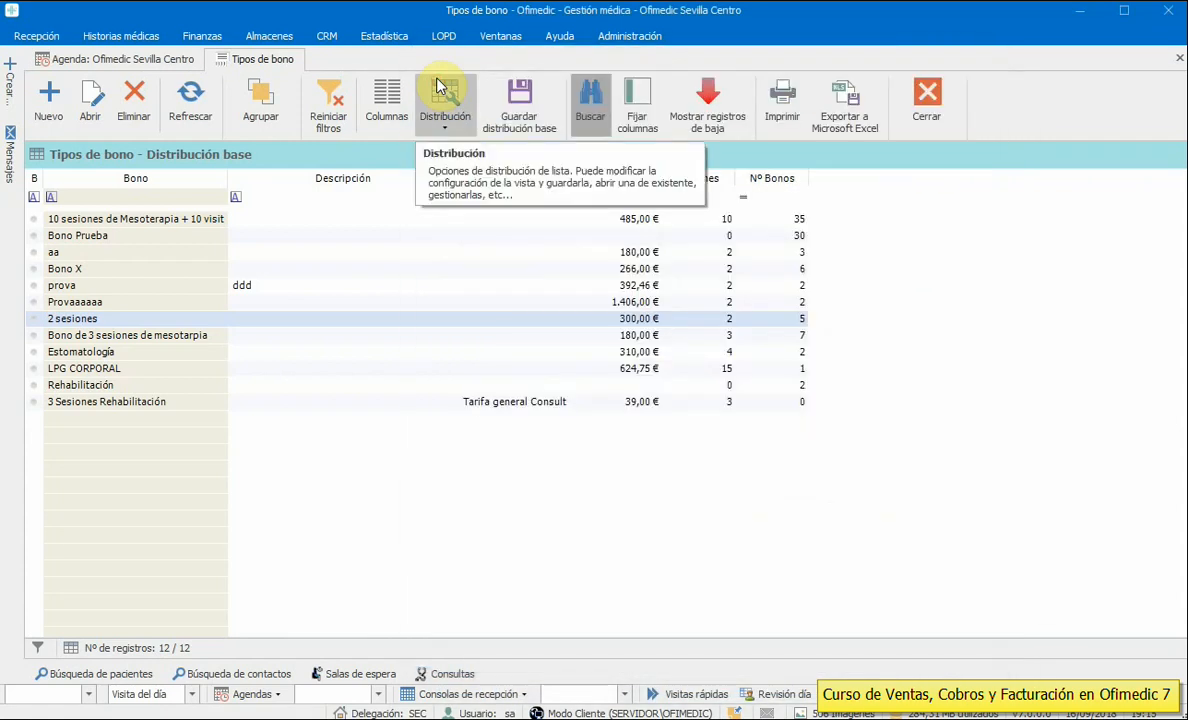
- Close the voucher types list and dismiss the finished-visit warning on the 9:00 appointment
click(928, 101)
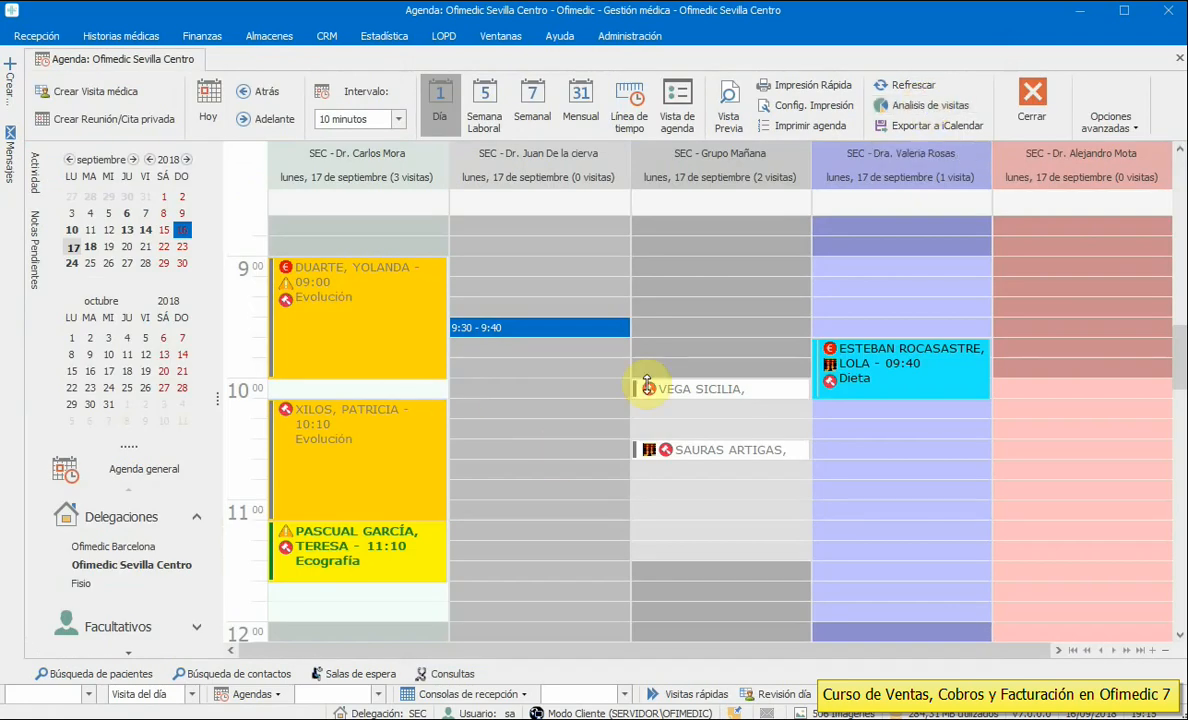
drag(1177, 339, 1177, 304)
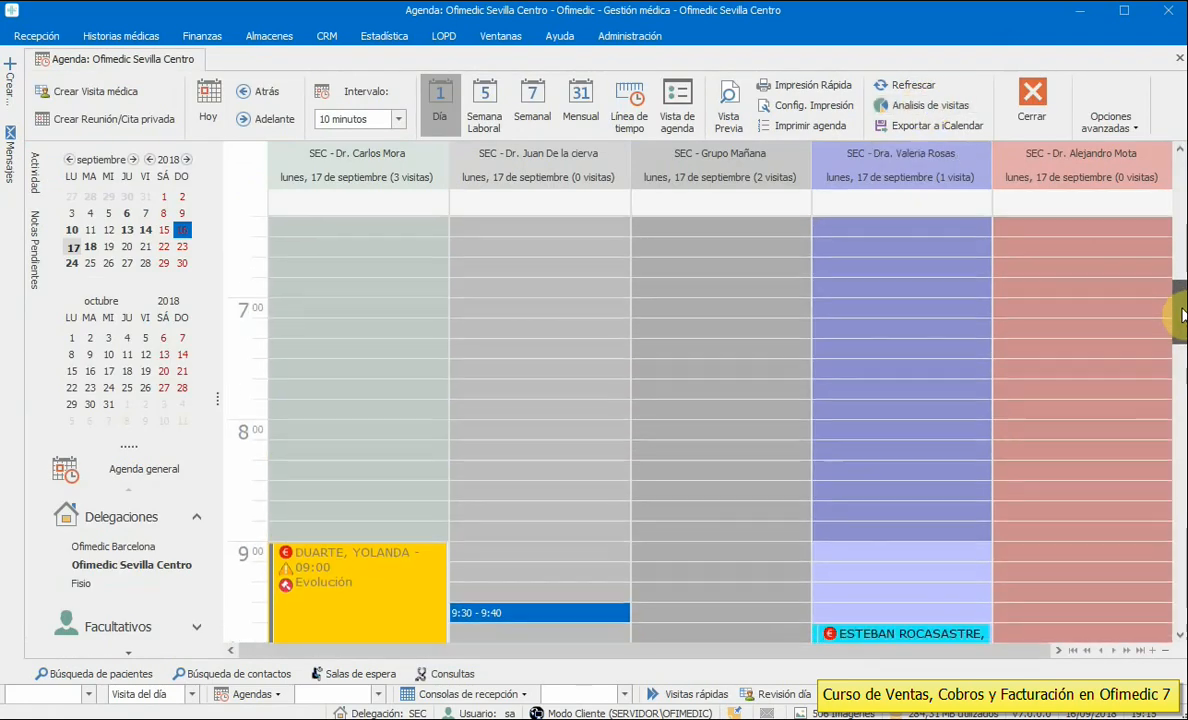
drag(362, 527, 363, 522)
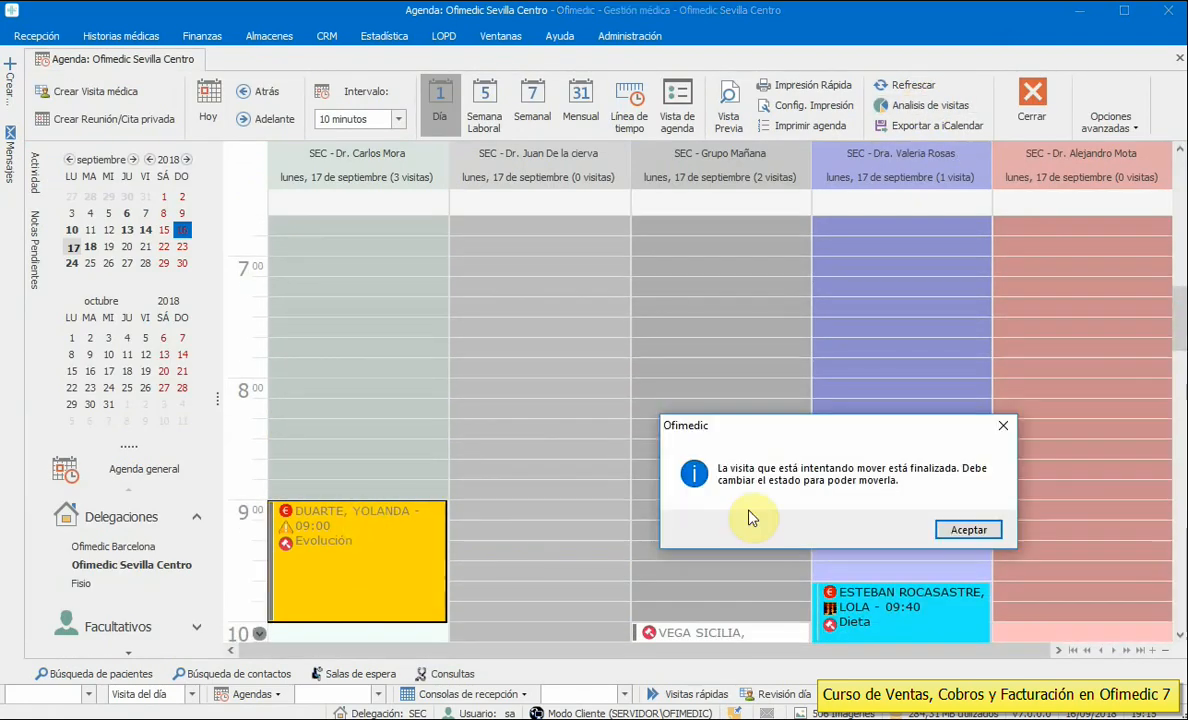
click(952, 523)
- Create a 3 Sesiones Rehabilitación voucher for the 9:00 patient via Crear administrativas de paciente > Bono
right_click(326, 528)
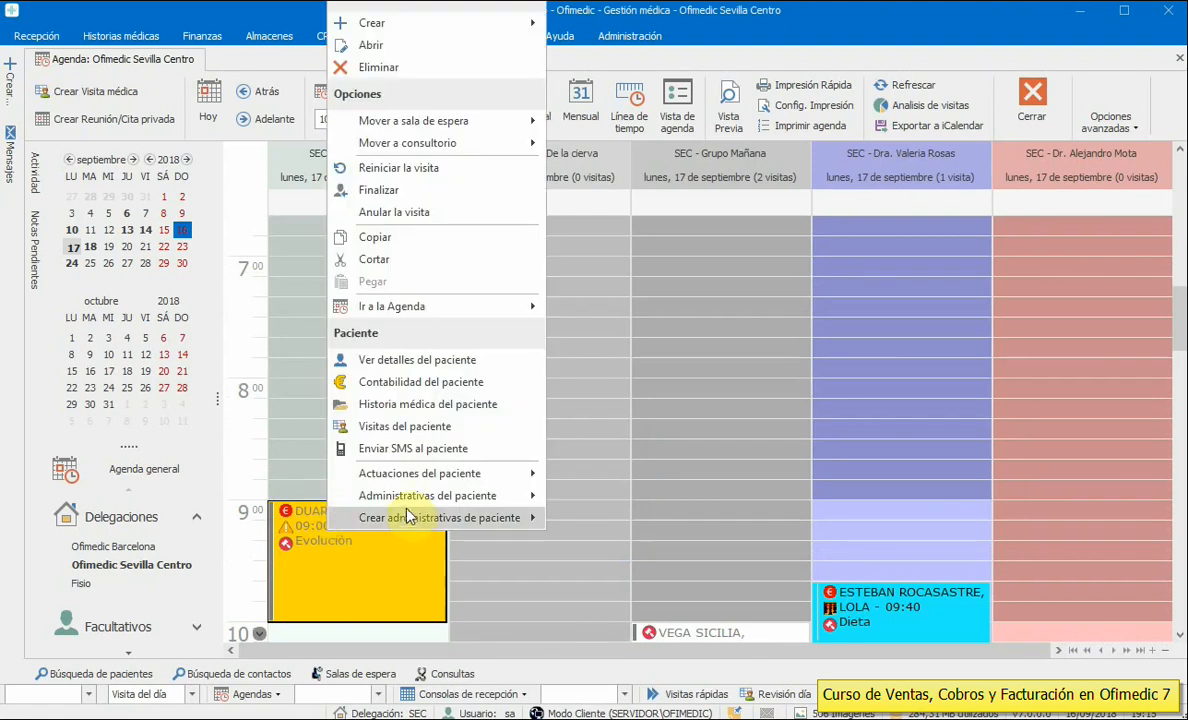
mouse_move(410, 517)
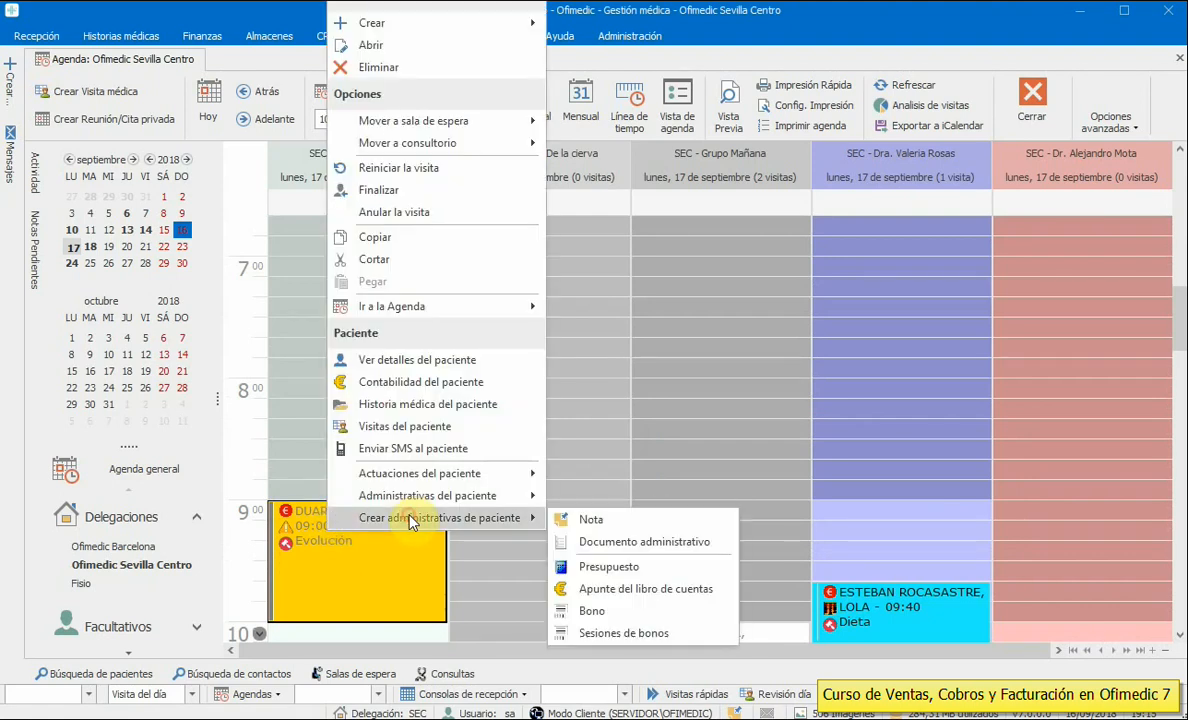
click(613, 614)
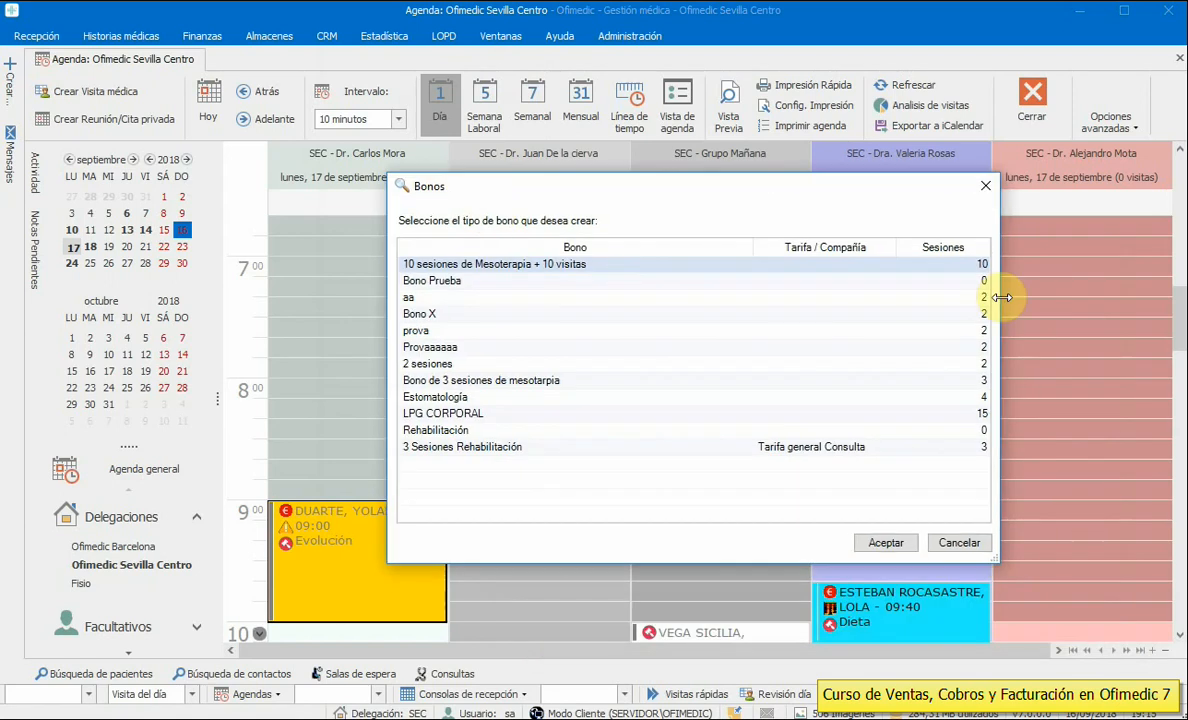
click(520, 449)
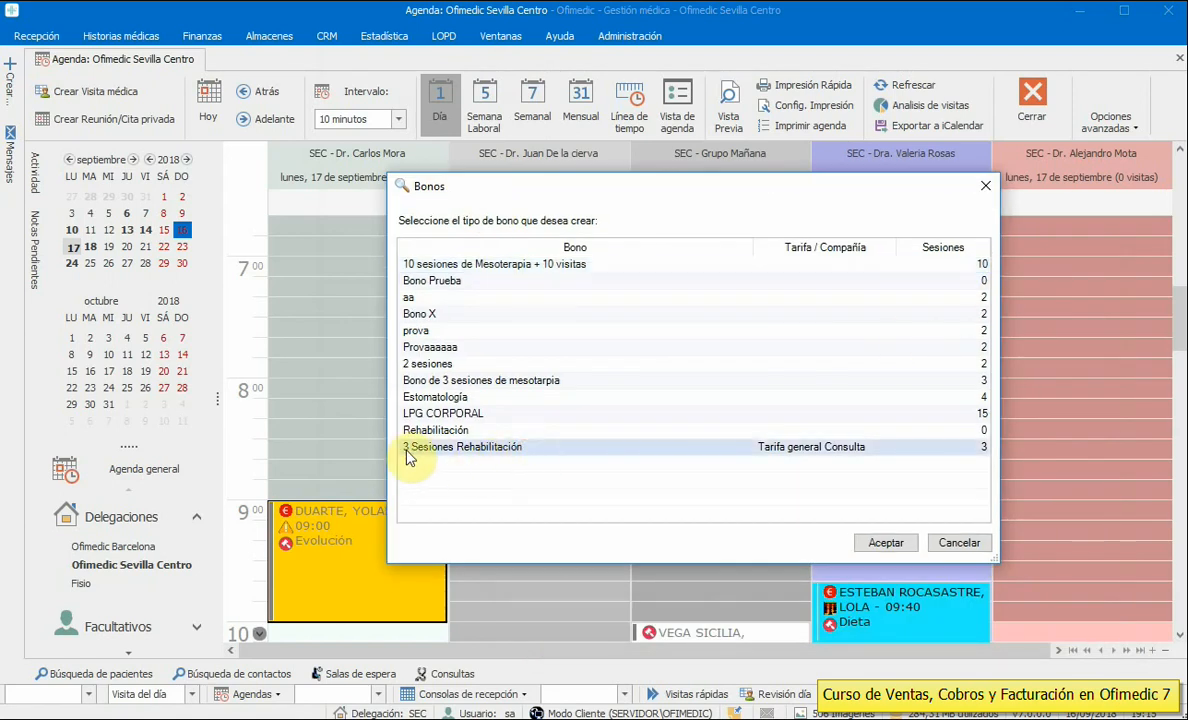
double_click(528, 456)
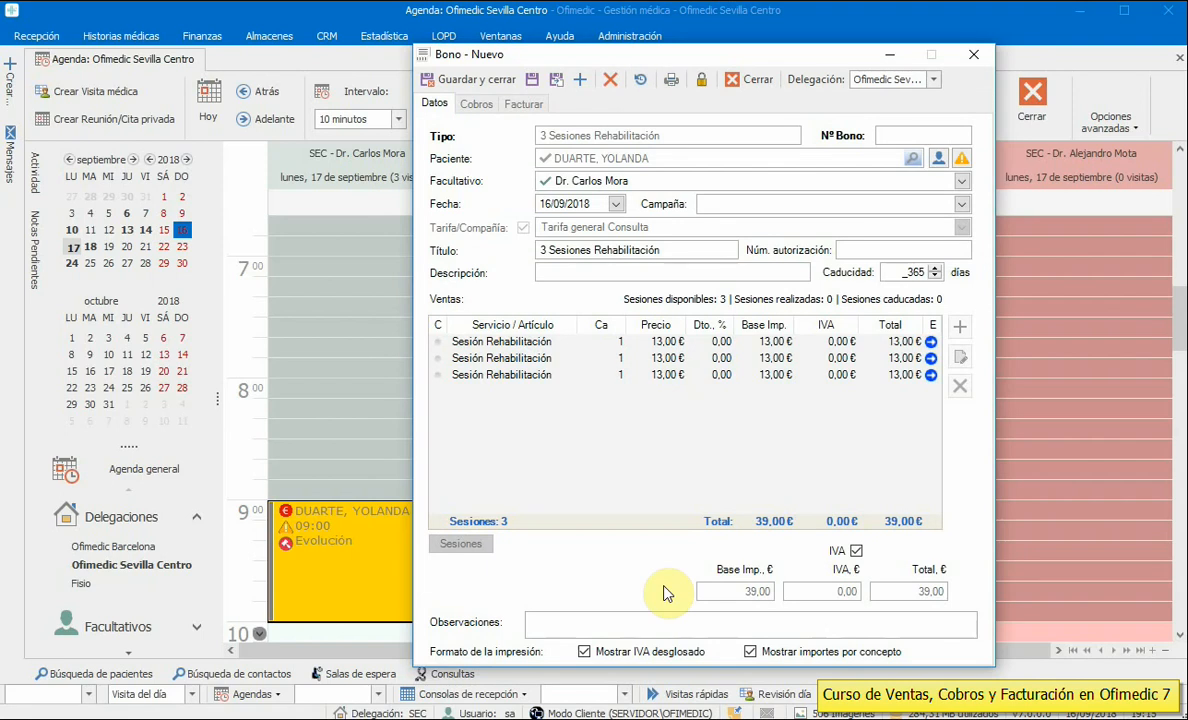
- Save the new voucher and check its three 13,00 € session lines, cancelling an extra service
click(650, 385)
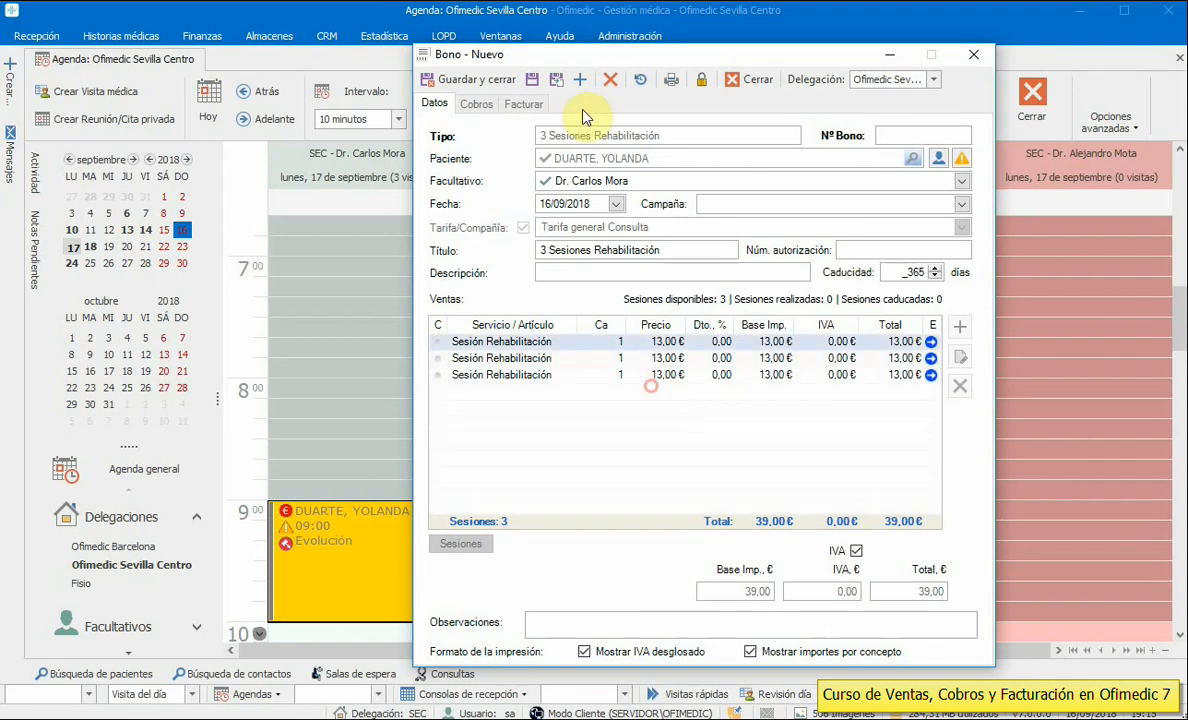
click(535, 84)
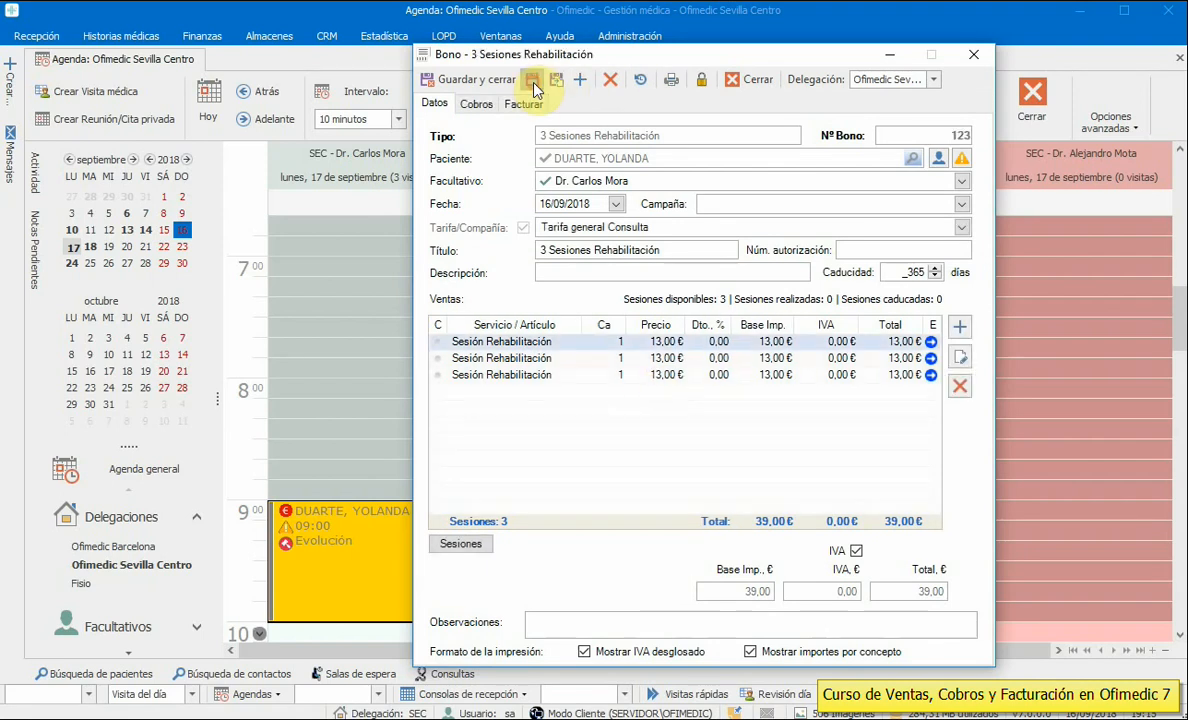
click(530, 360)
click(530, 341)
click(530, 358)
click(530, 374)
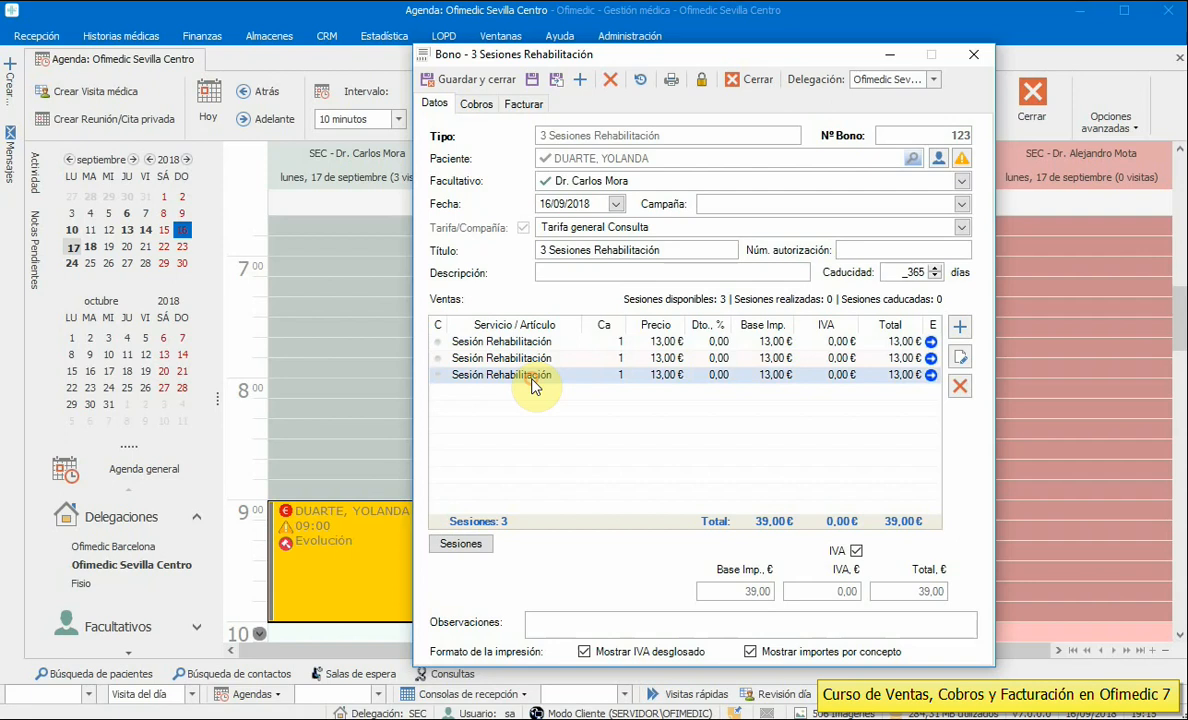
click(960, 328)
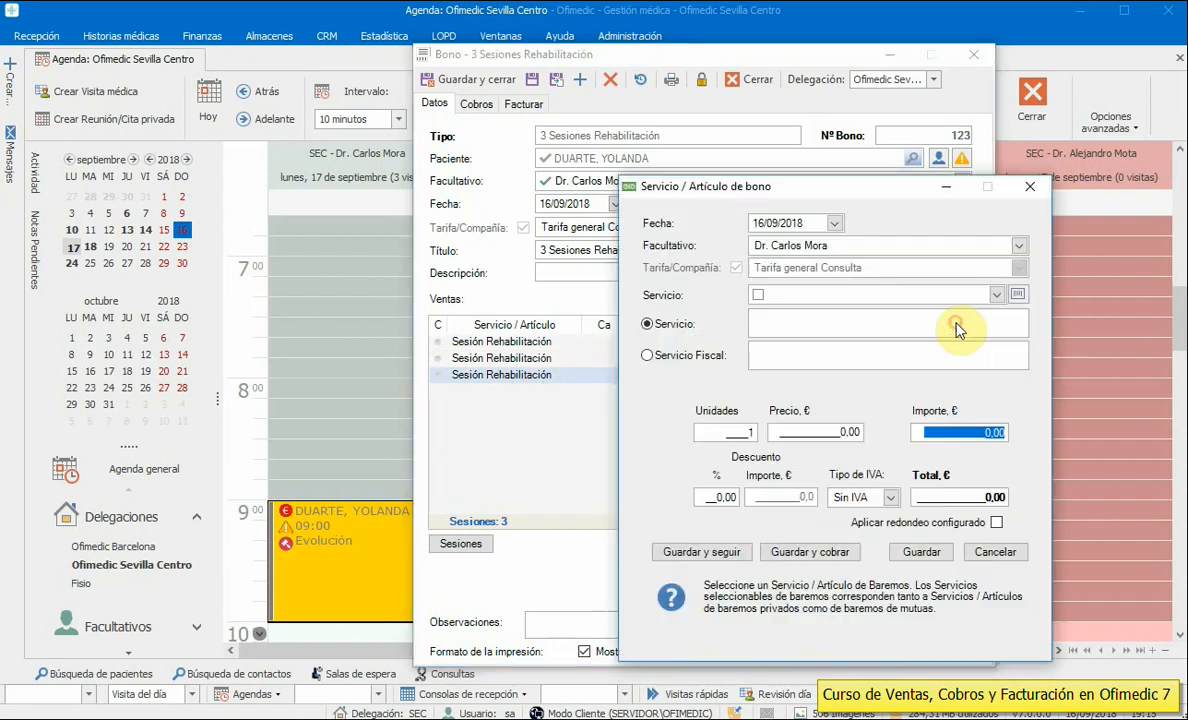
click(996, 552)
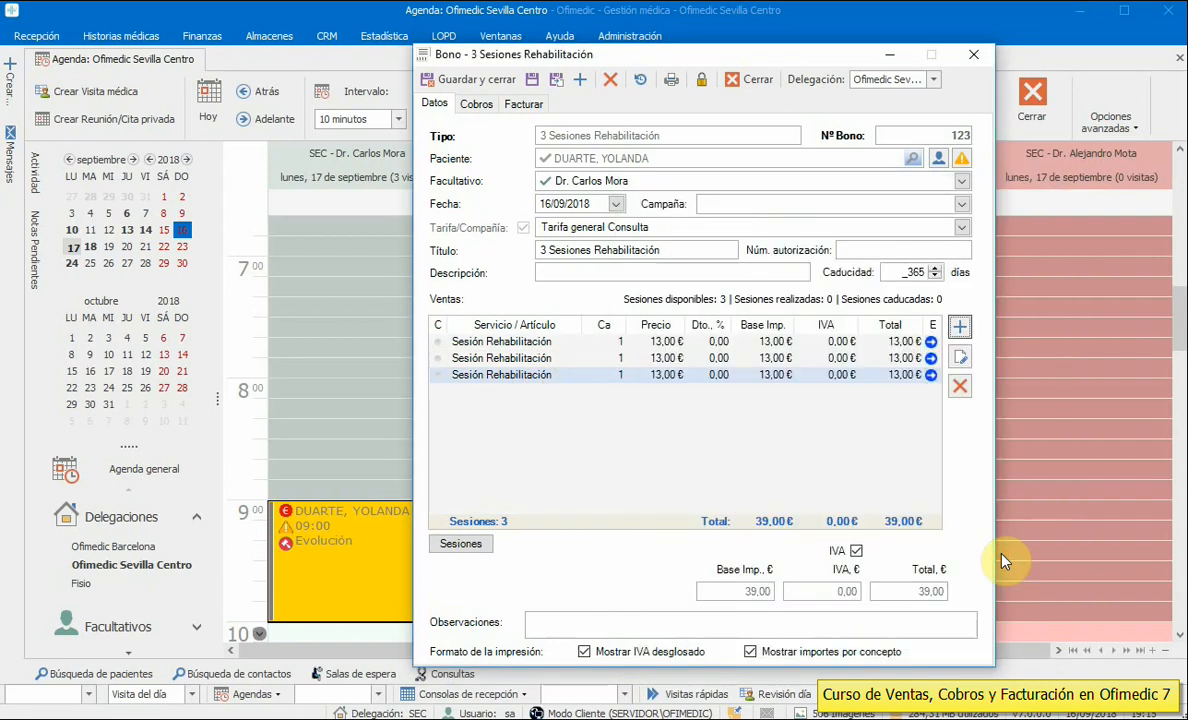
click(540, 345)
click(541, 359)
click(540, 345)
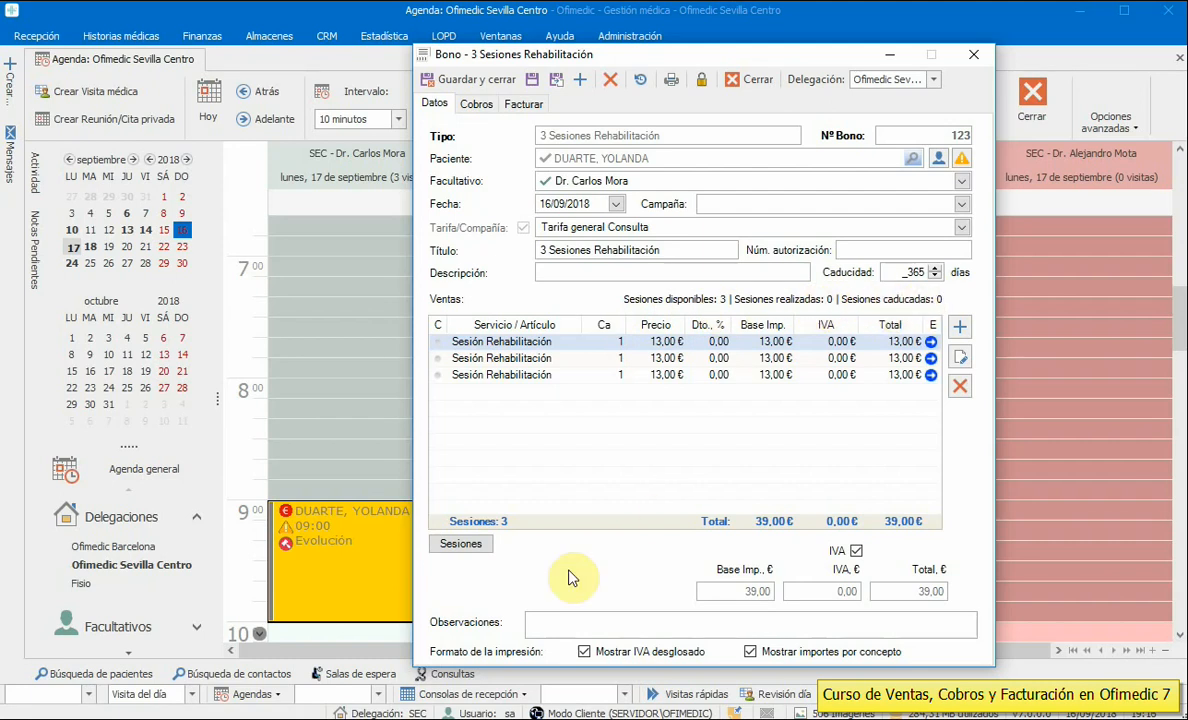
- Review the Sesiones de bono por paciente list, then switch to the voucher's payments
click(465, 545)
drag(660, 268, 510, 190)
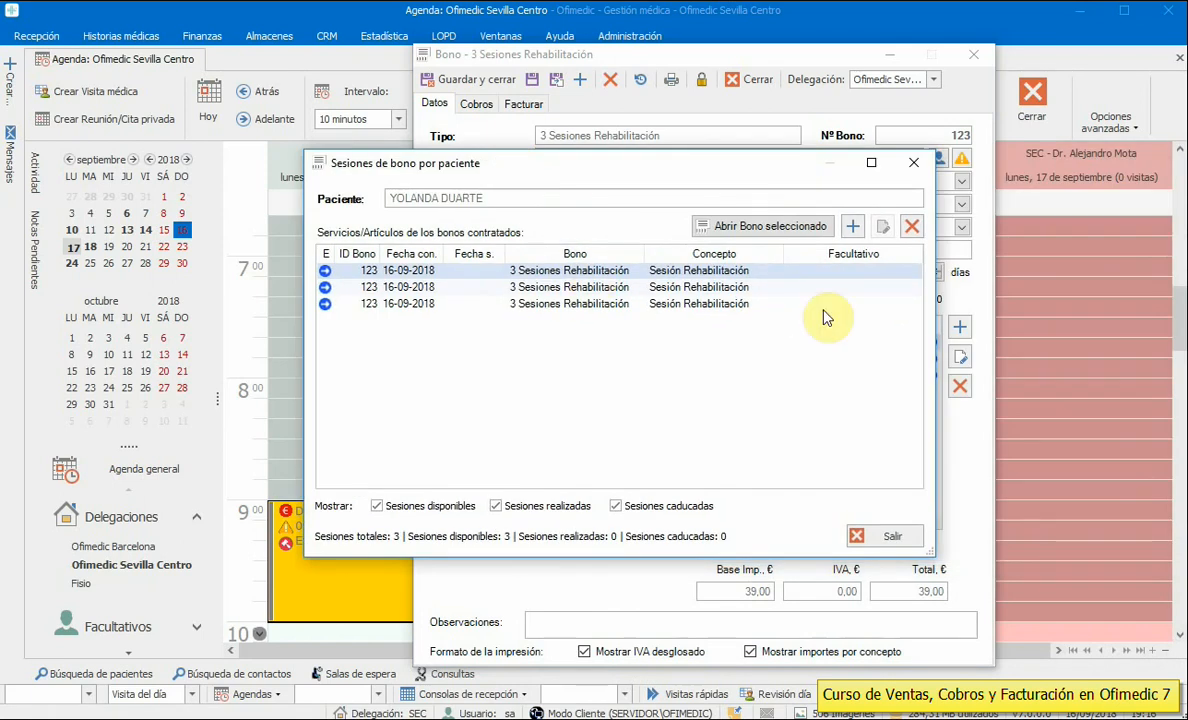
click(690, 304)
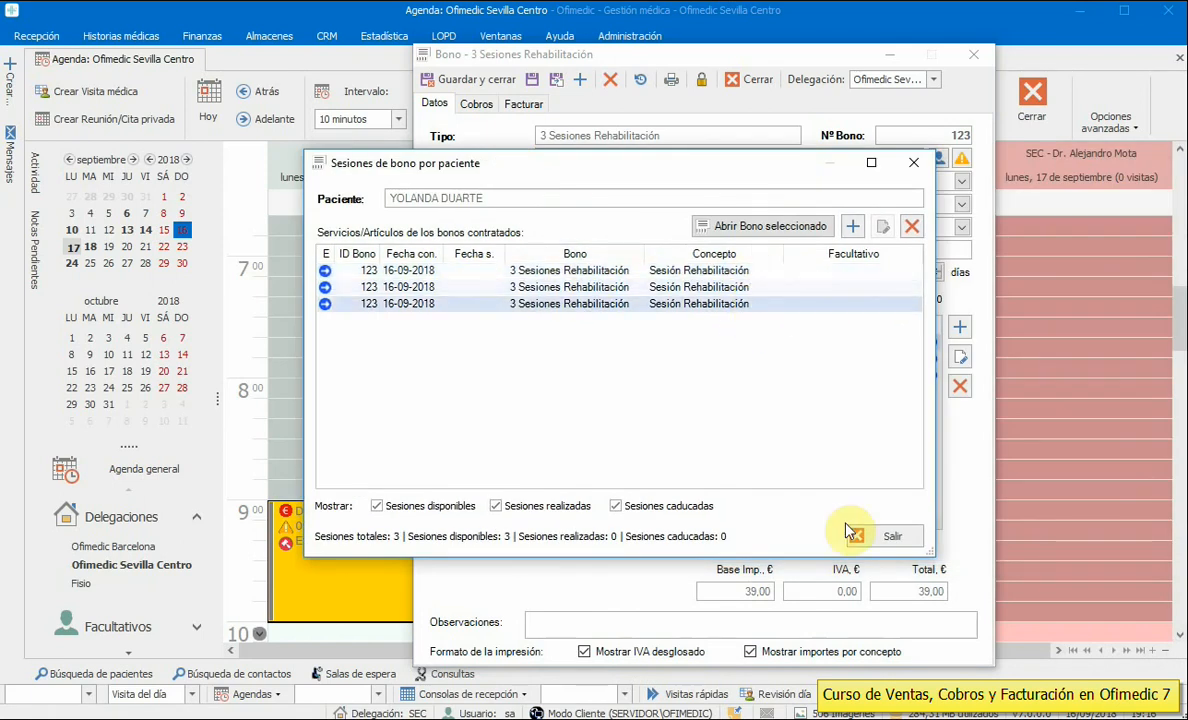
click(884, 536)
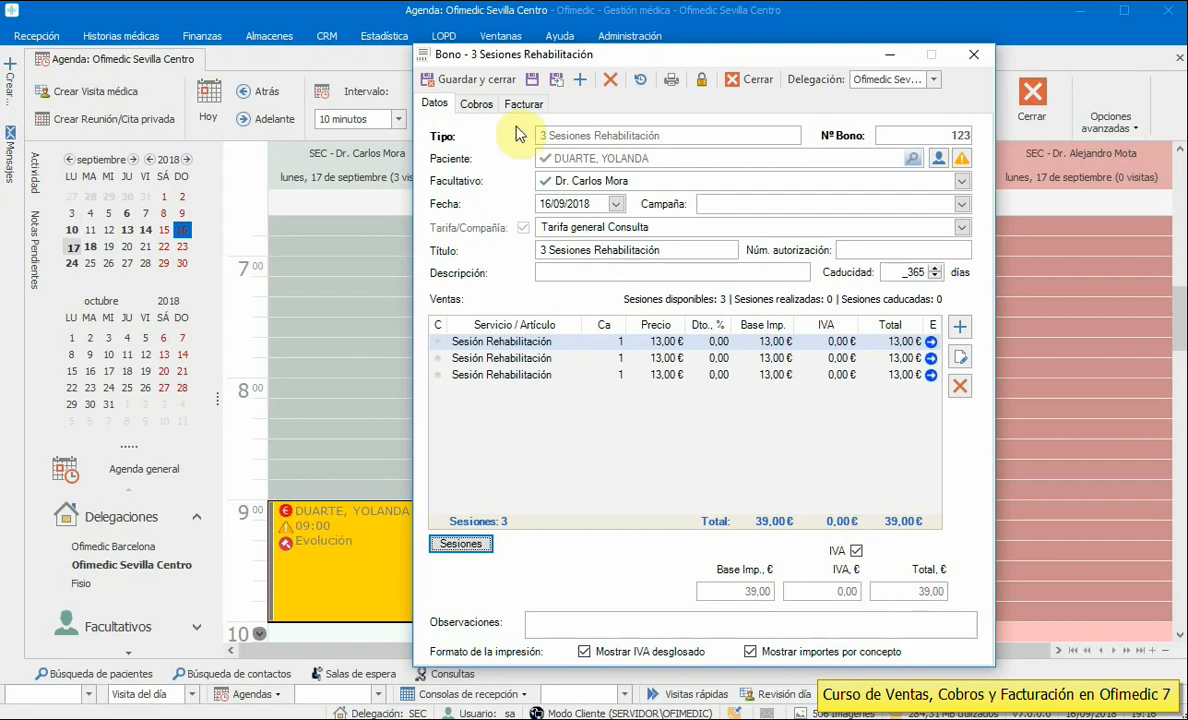
click(476, 104)
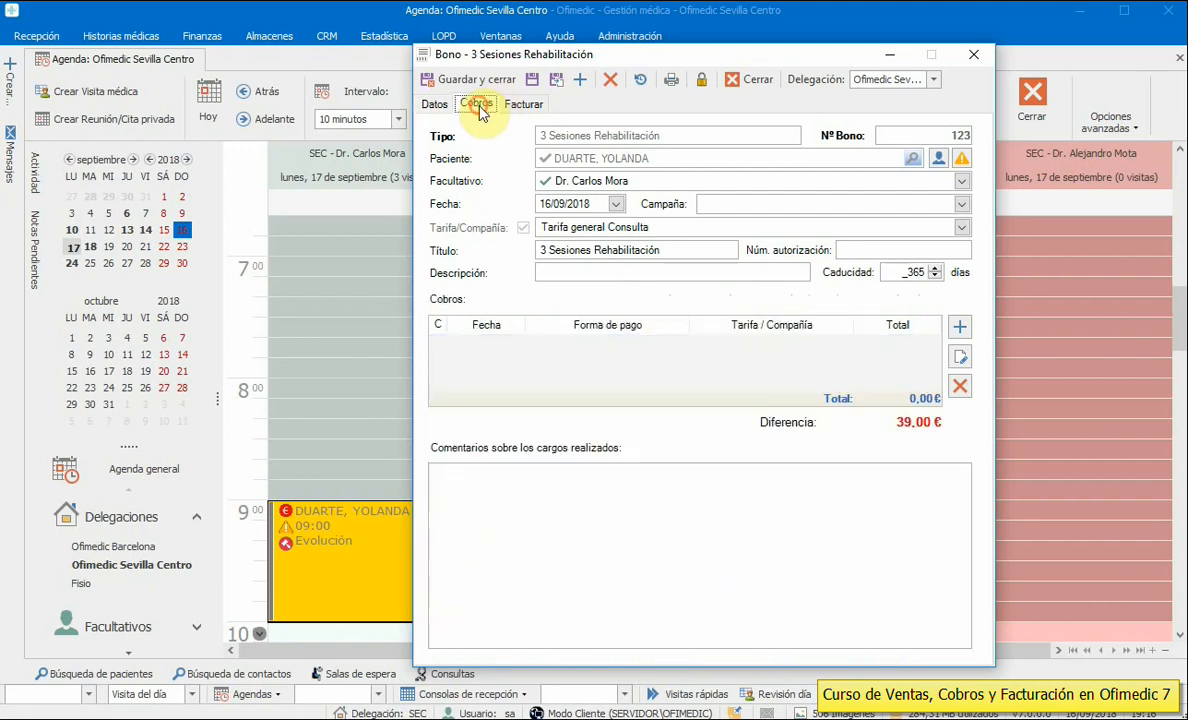
- Record a 39,00 € cash payment for the voucher, accepting it without linked sessions
click(959, 326)
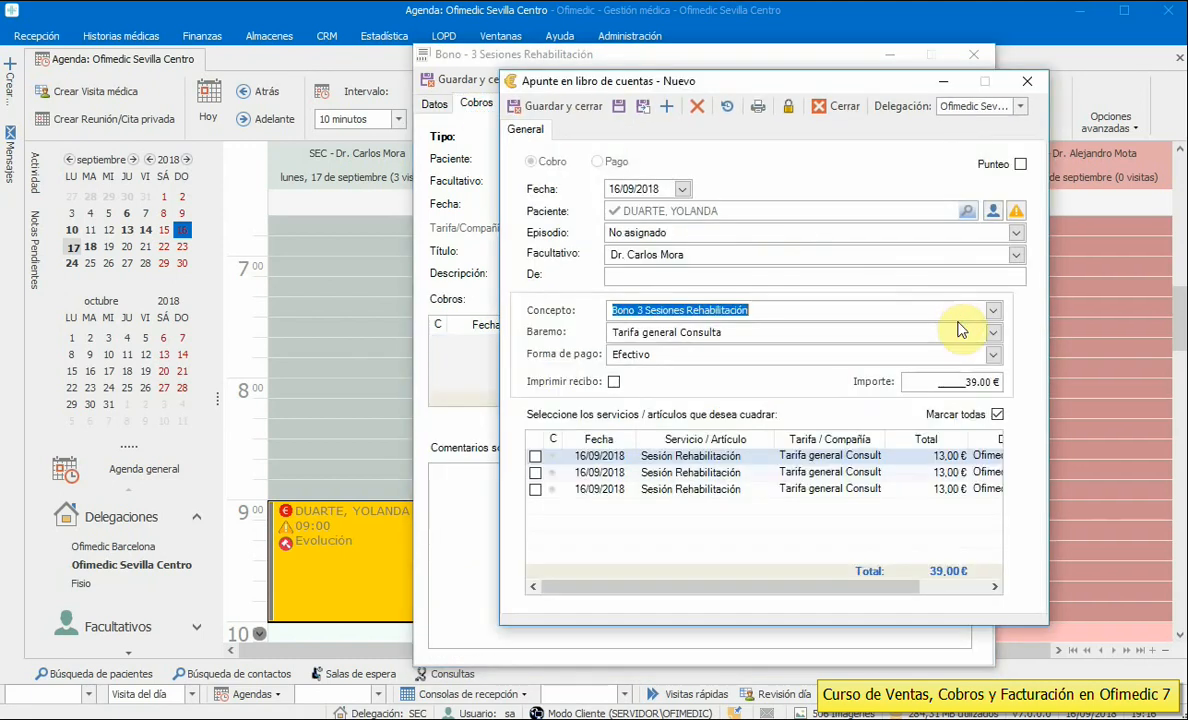
click(555, 106)
click(807, 535)
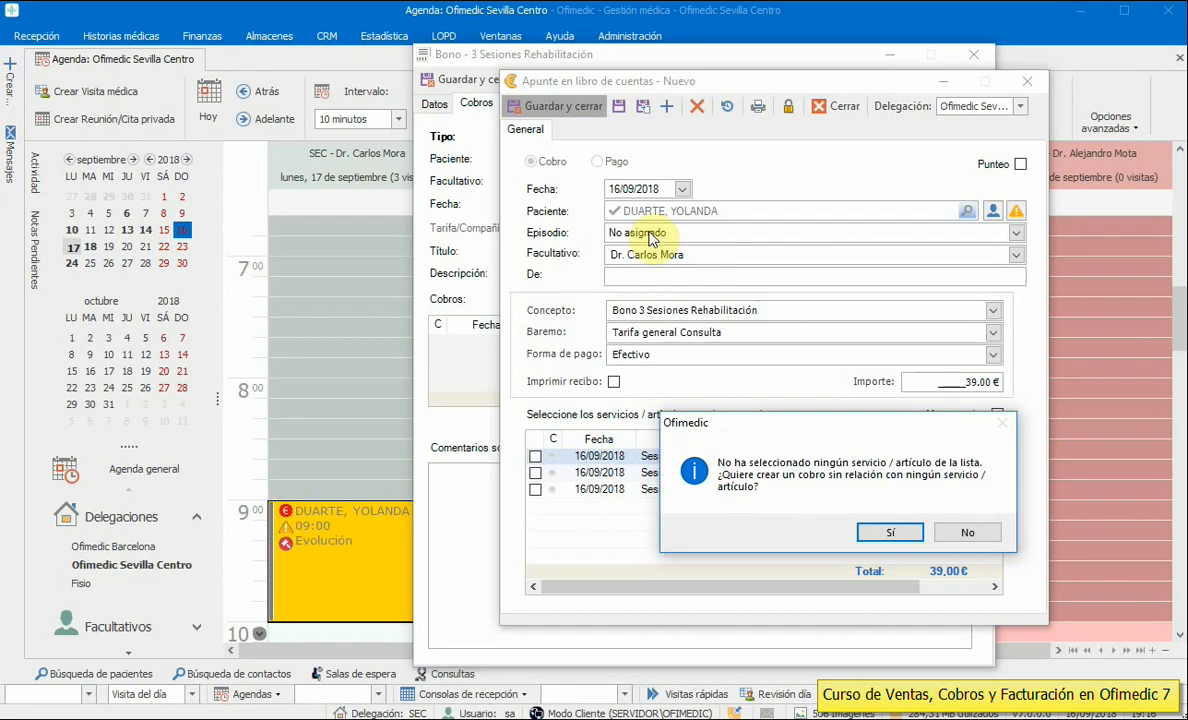
click(887, 533)
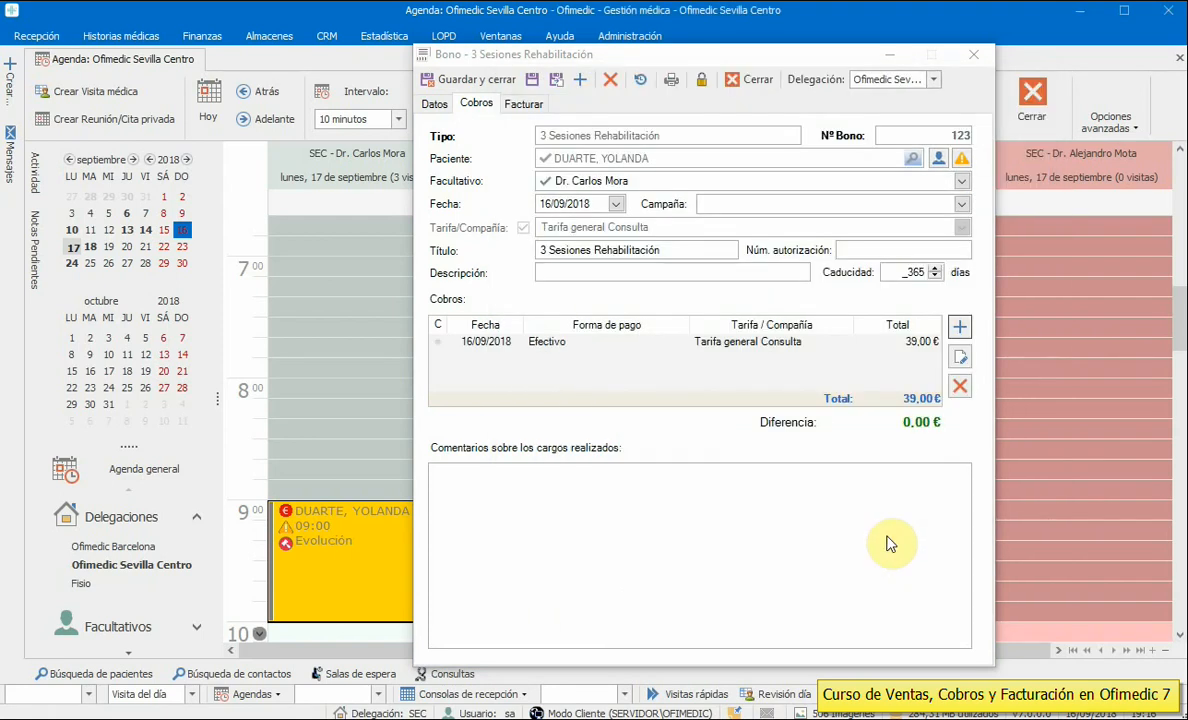
- Issue invoice S 84 for the voucher and save and close it
click(523, 103)
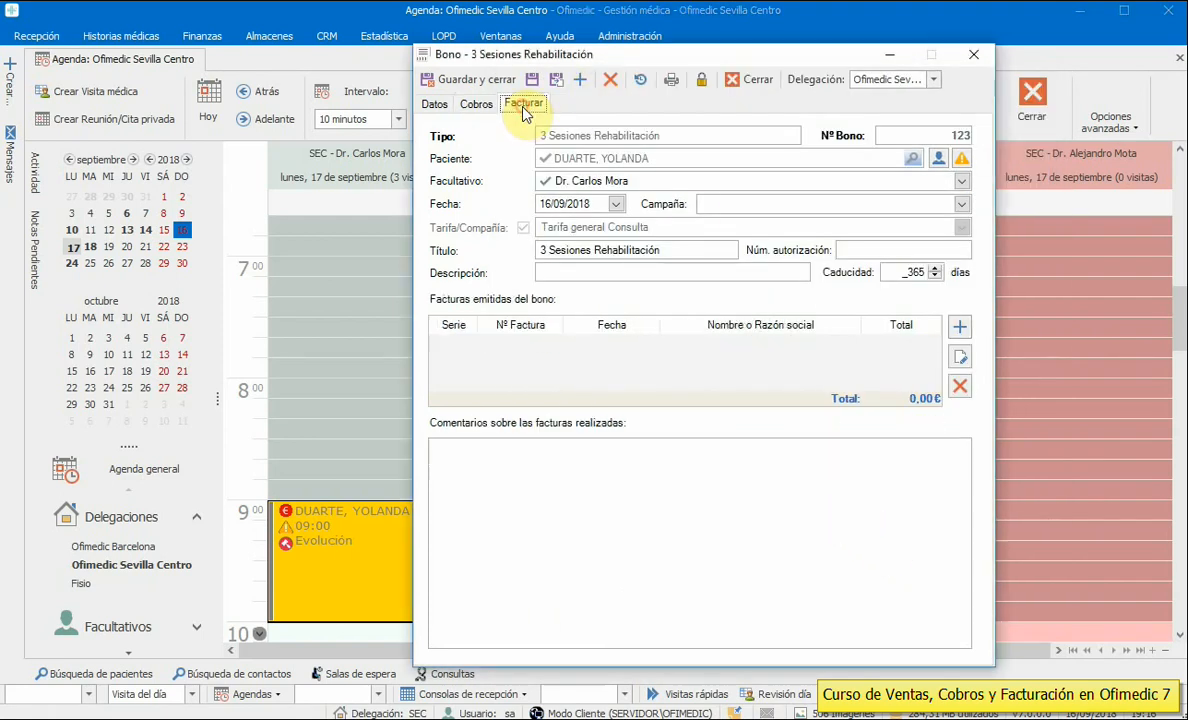
click(956, 332)
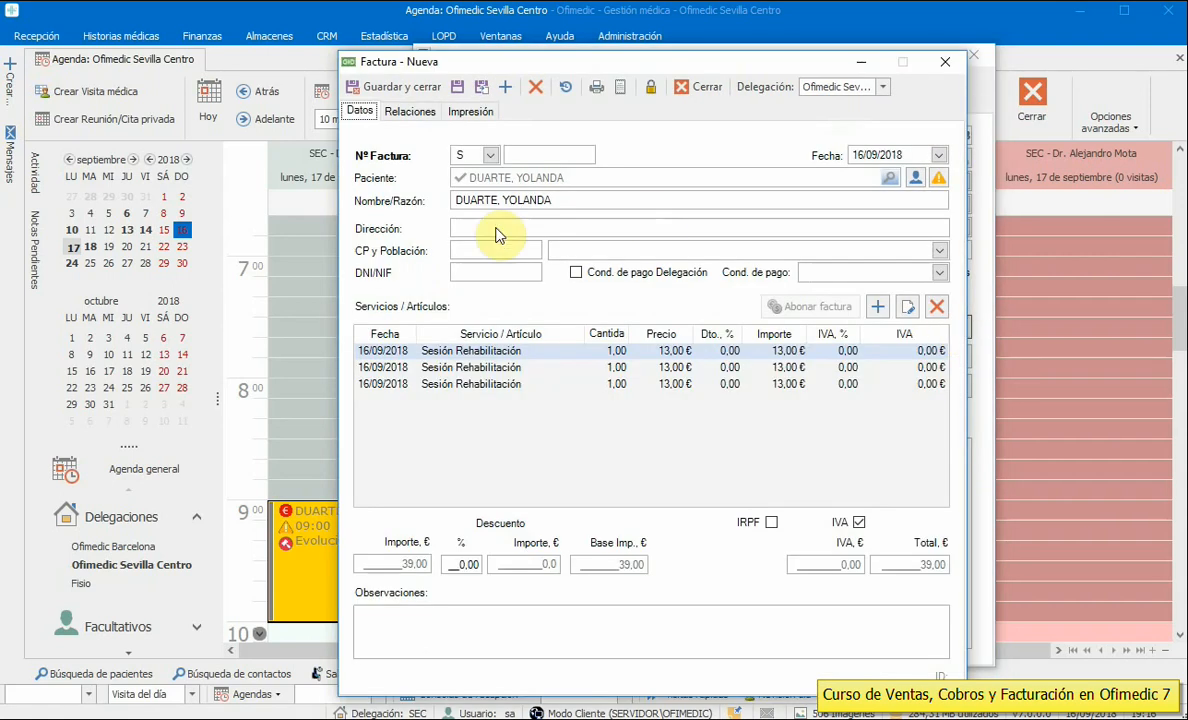
click(393, 89)
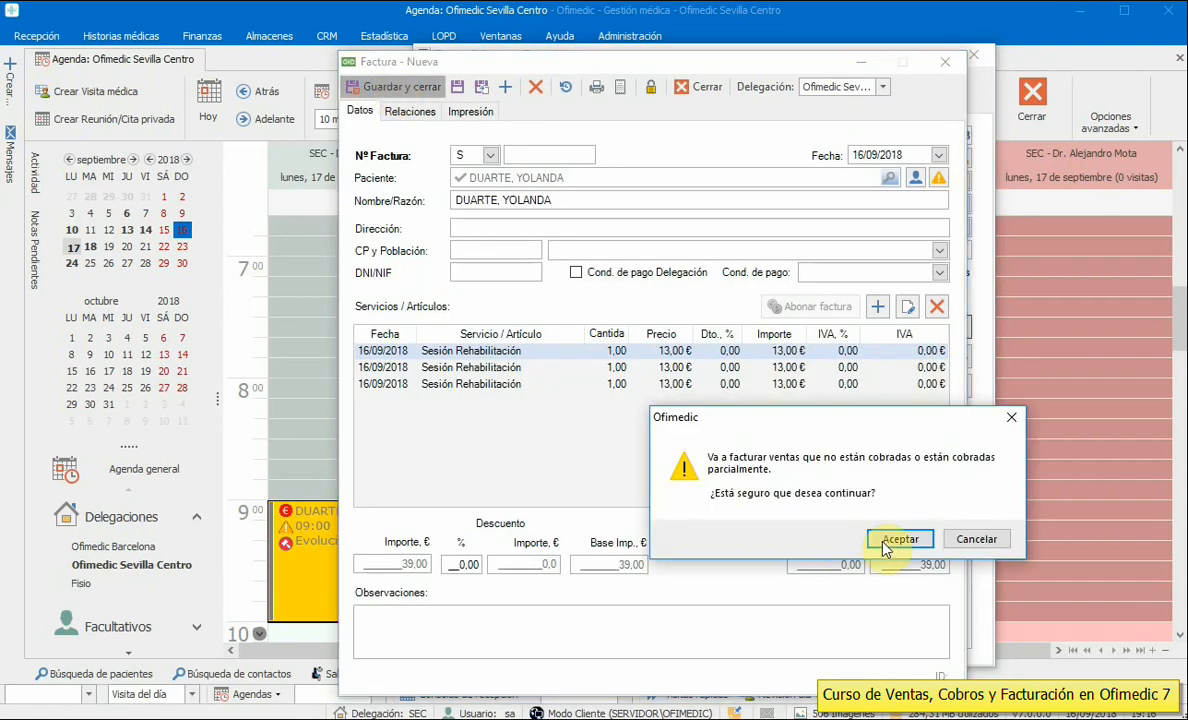
click(895, 537)
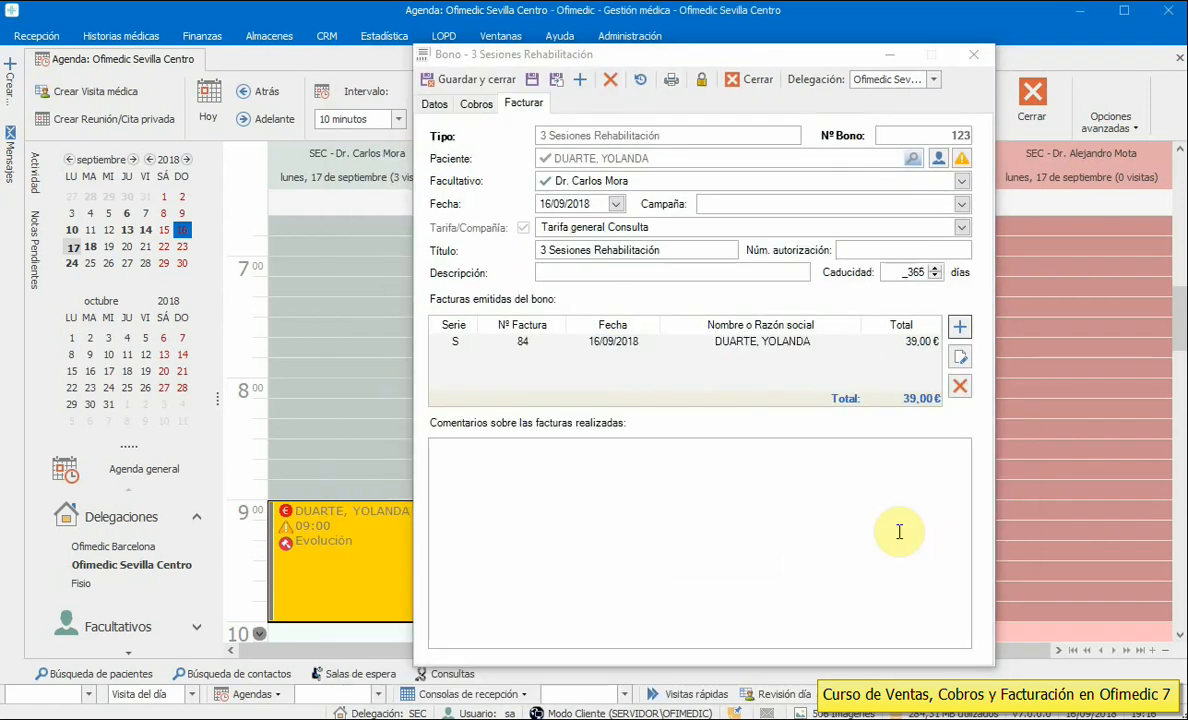
click(434, 104)
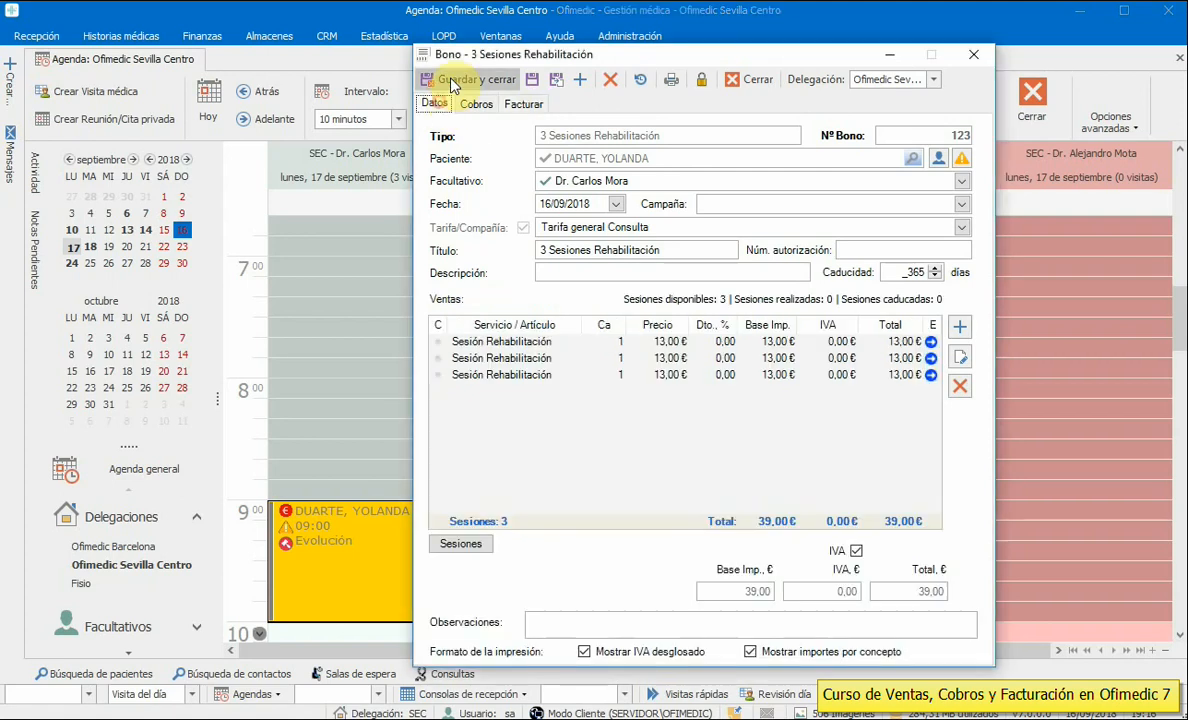
click(451, 82)
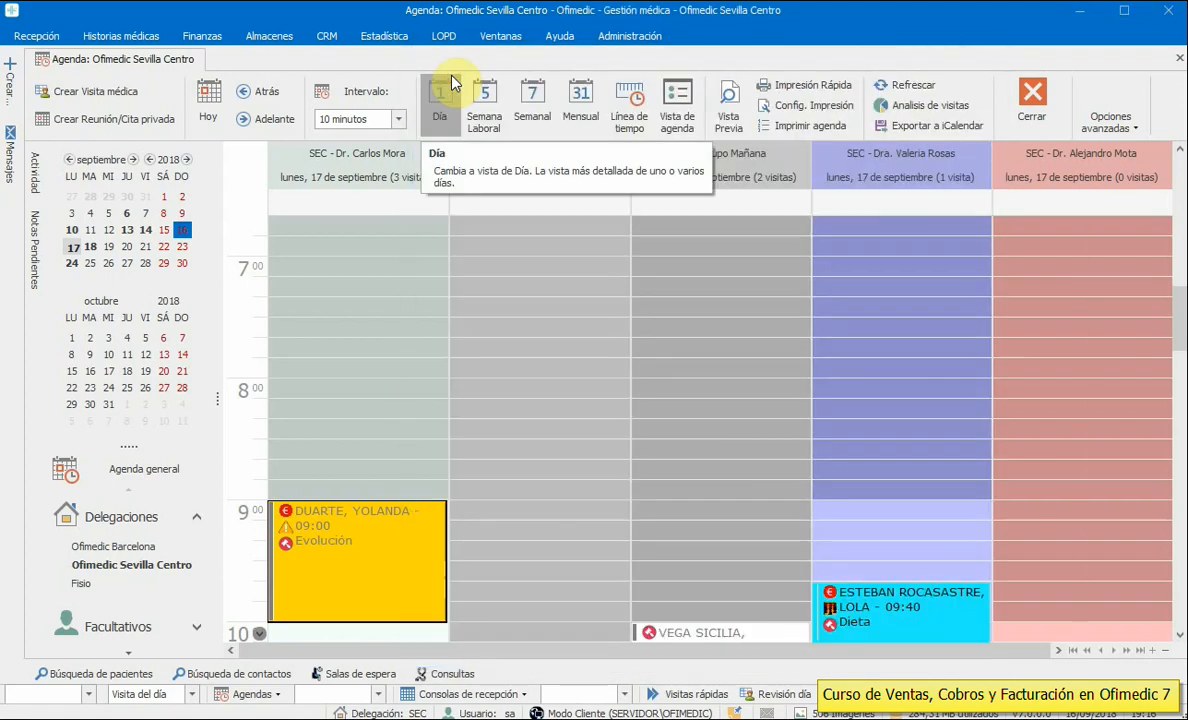
- Open the 9:00 visit's Ventas/Cobros and bring up the patient's voucher sessions
drag(1176, 322, 1180, 344)
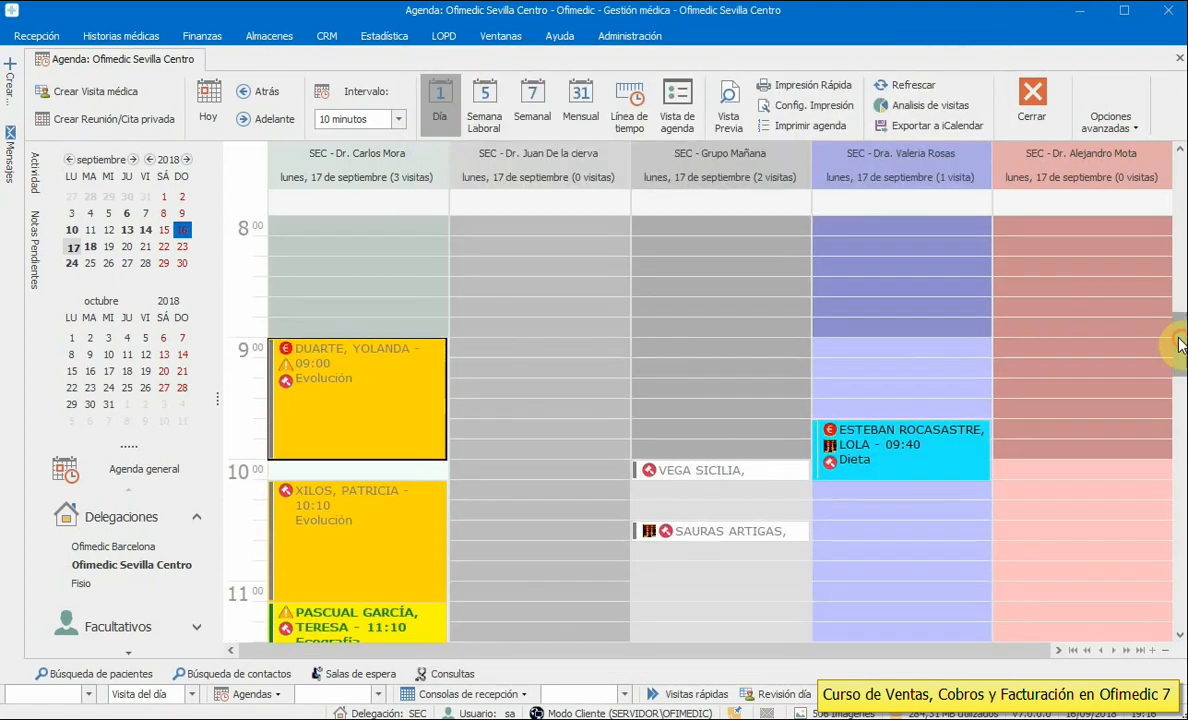
double_click(380, 366)
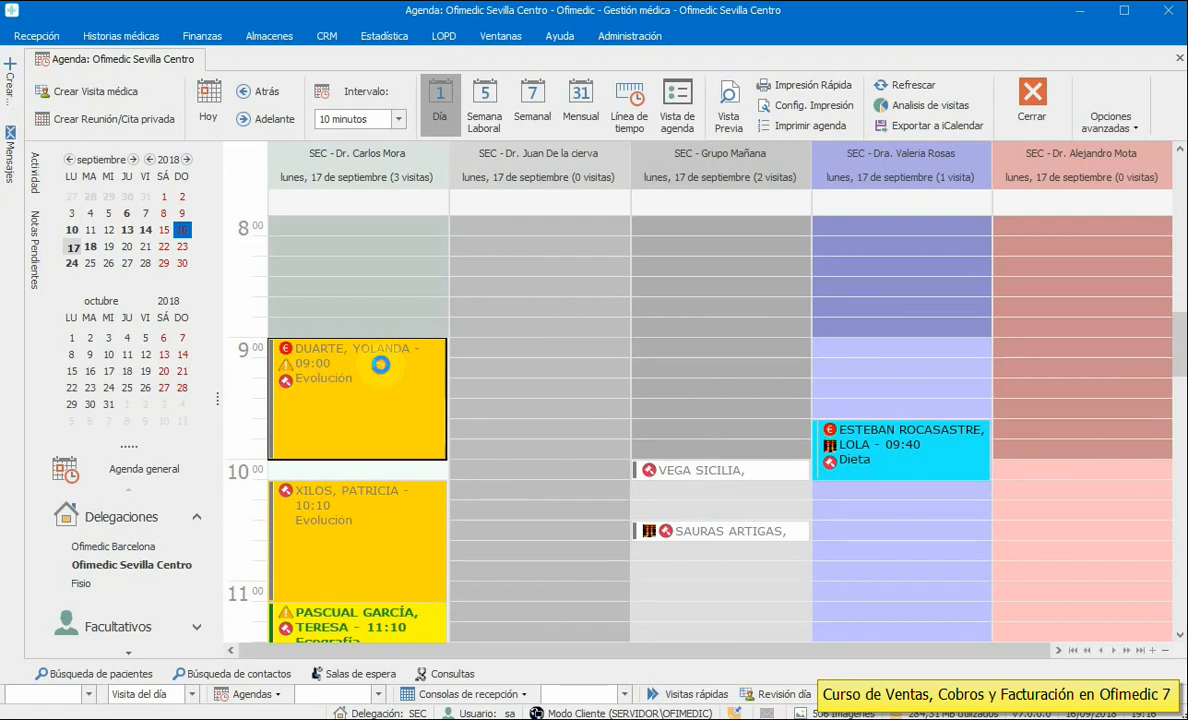
click(795, 123)
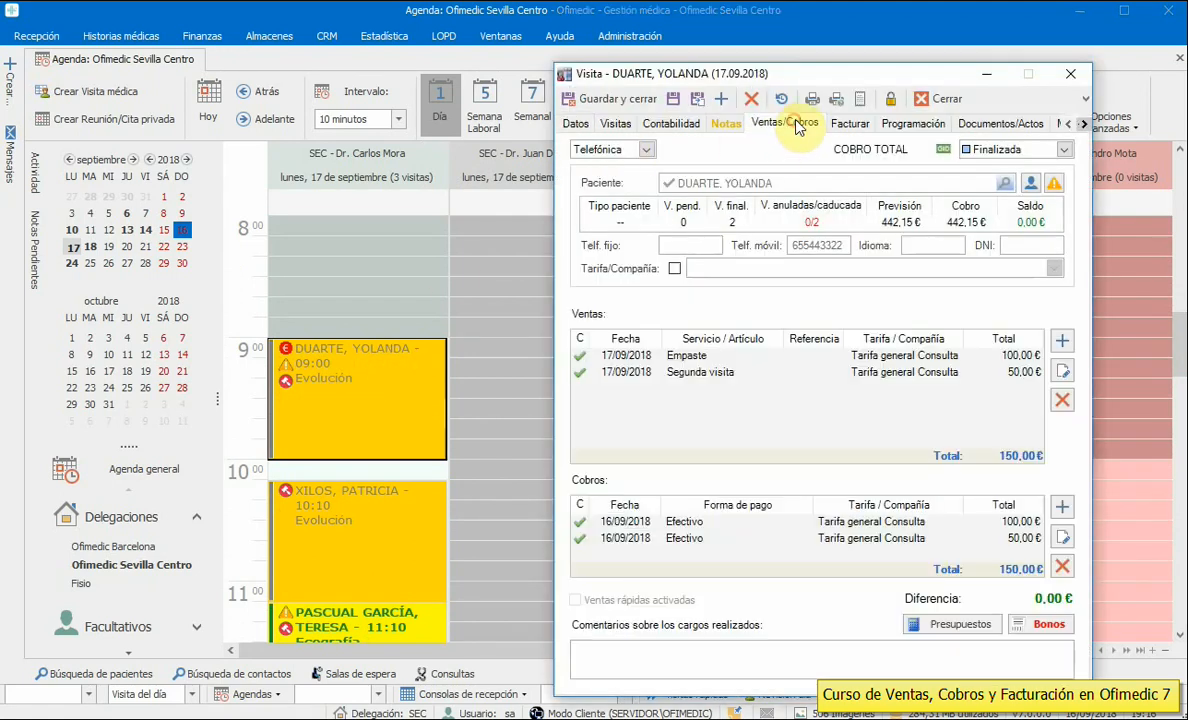
drag(804, 74, 750, 55)
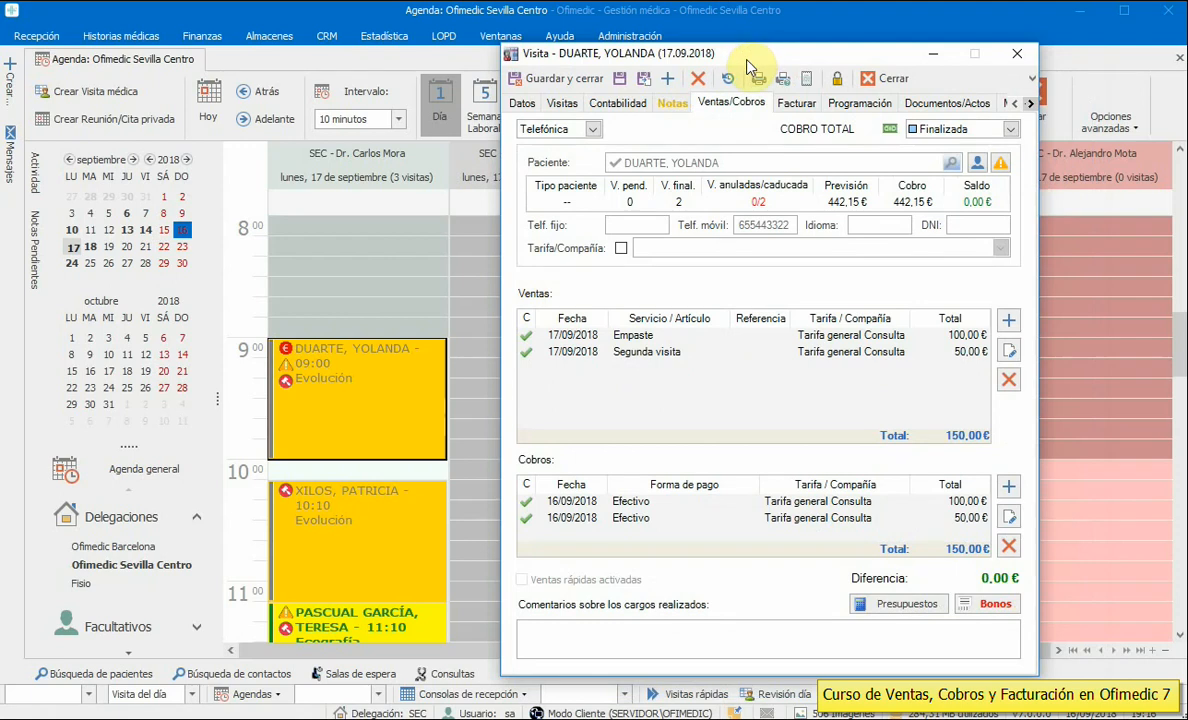
mouse_move(1003, 614)
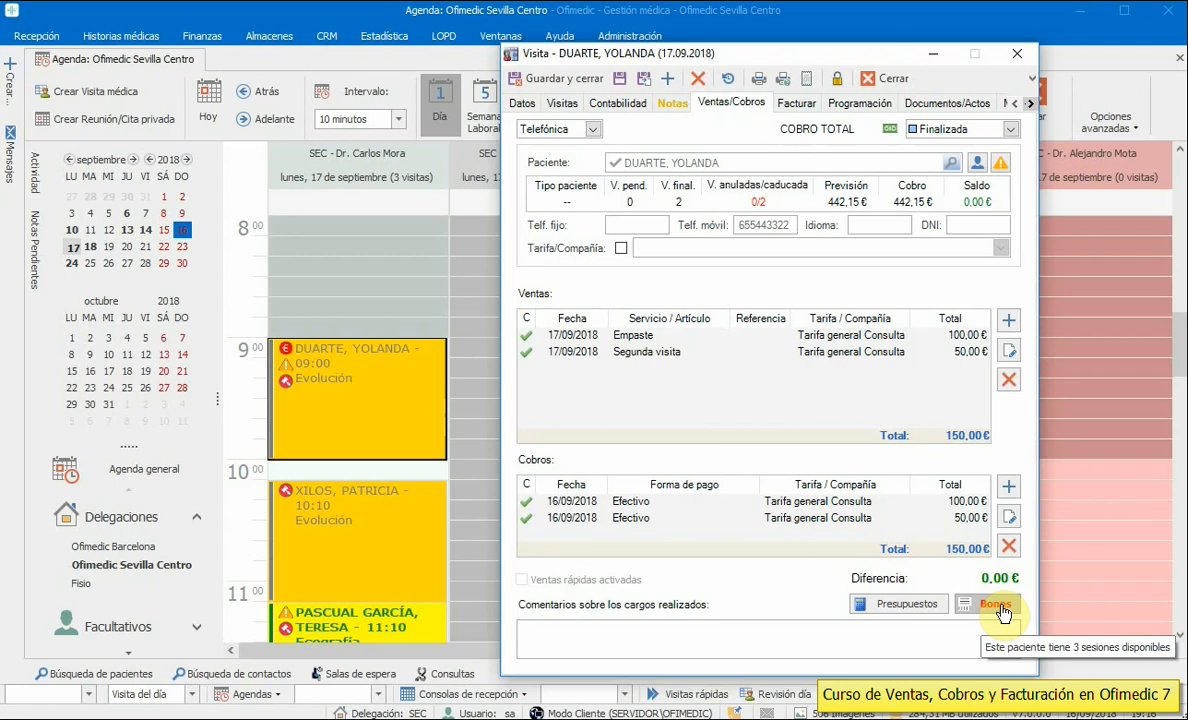
click(1003, 614)
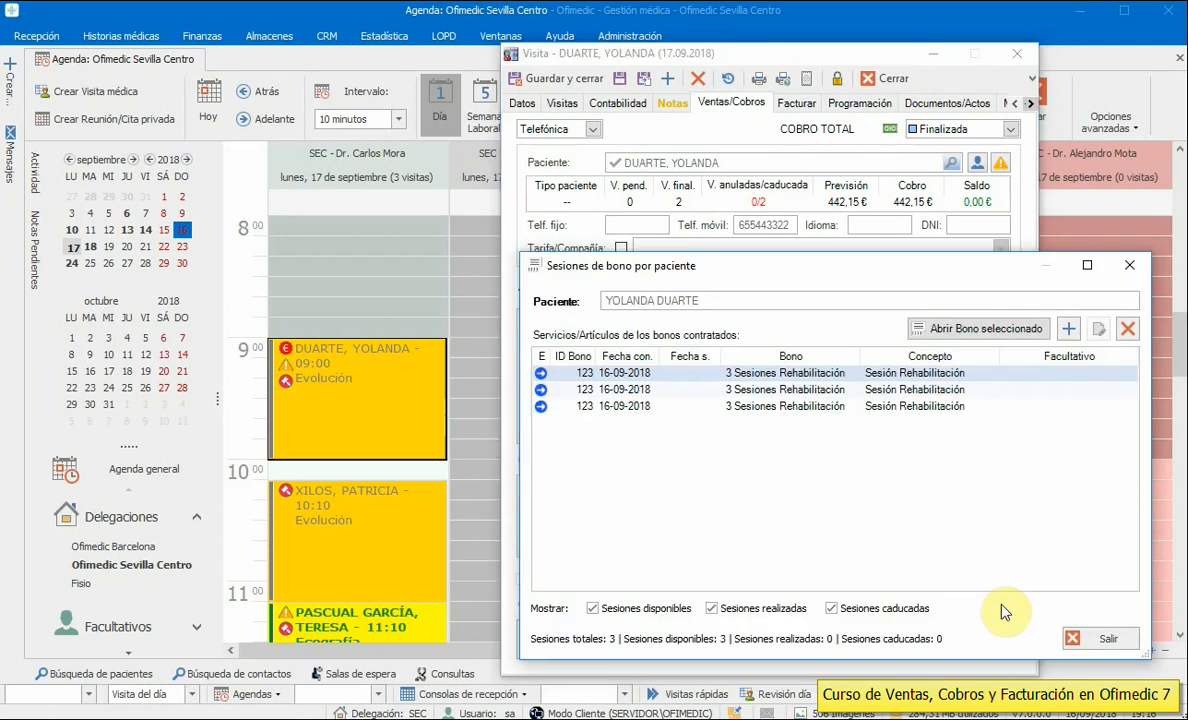
drag(648, 265, 495, 210)
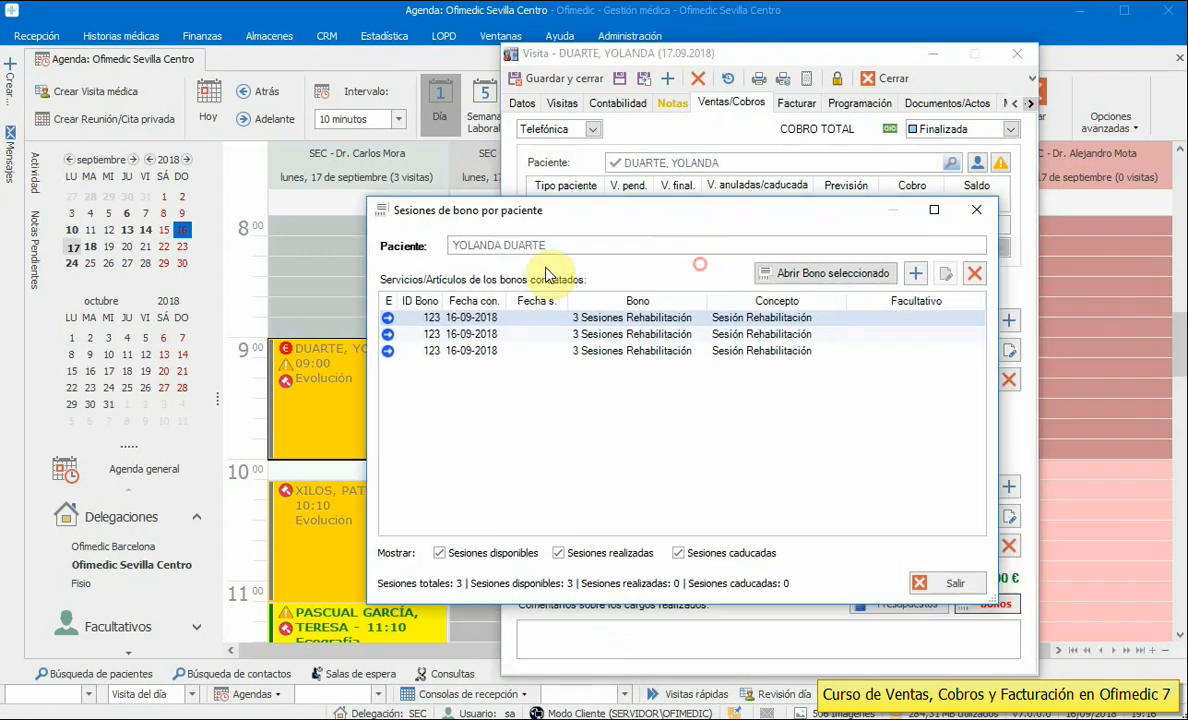
- Mark one rehabilitation voucher session as used, assigning it a practitioner
click(640, 382)
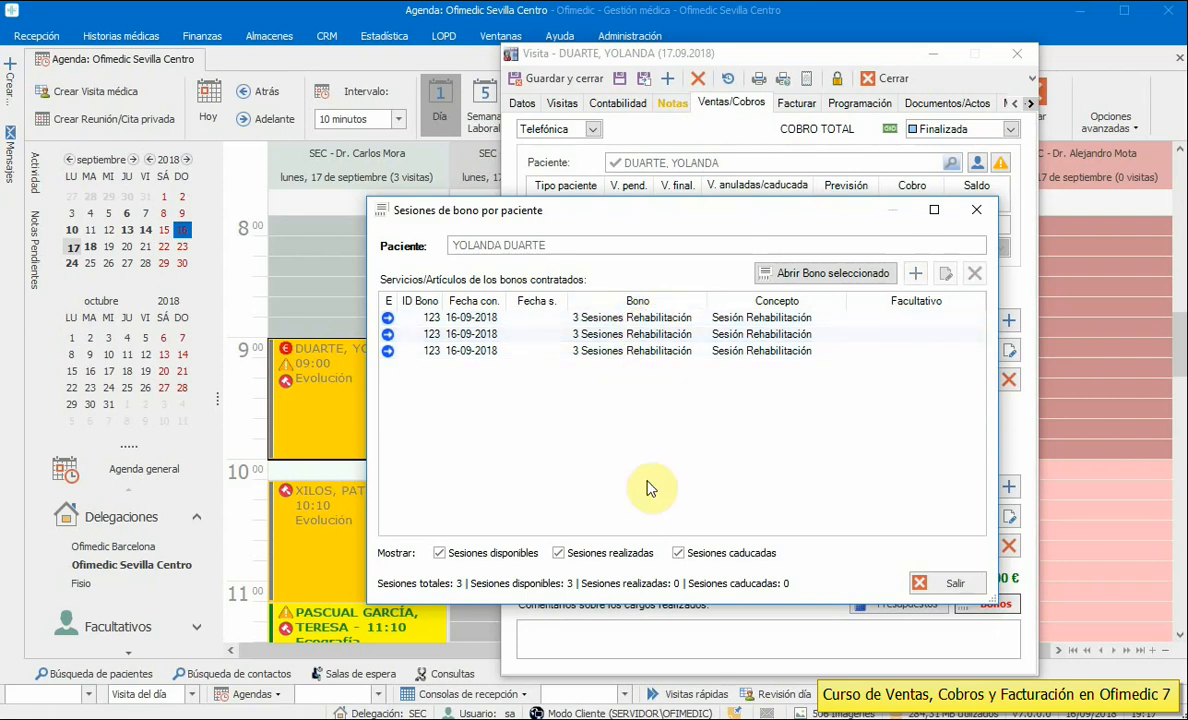
click(666, 320)
key(Down)
key(Down)
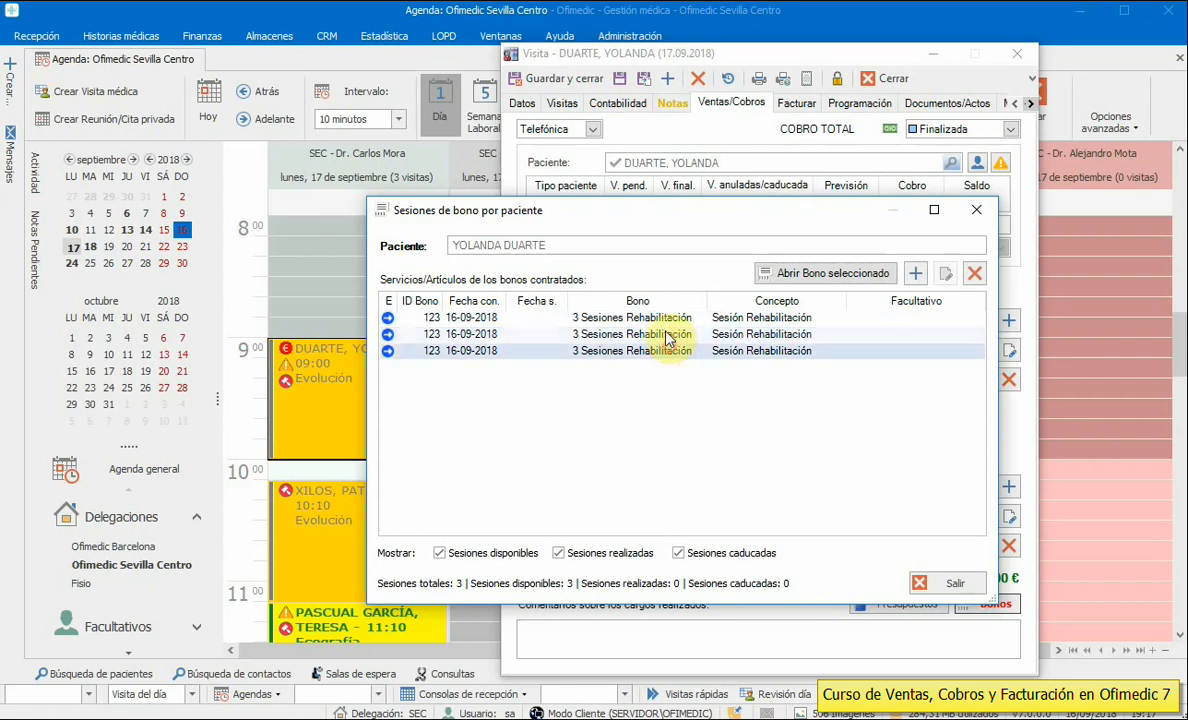
double_click(664, 318)
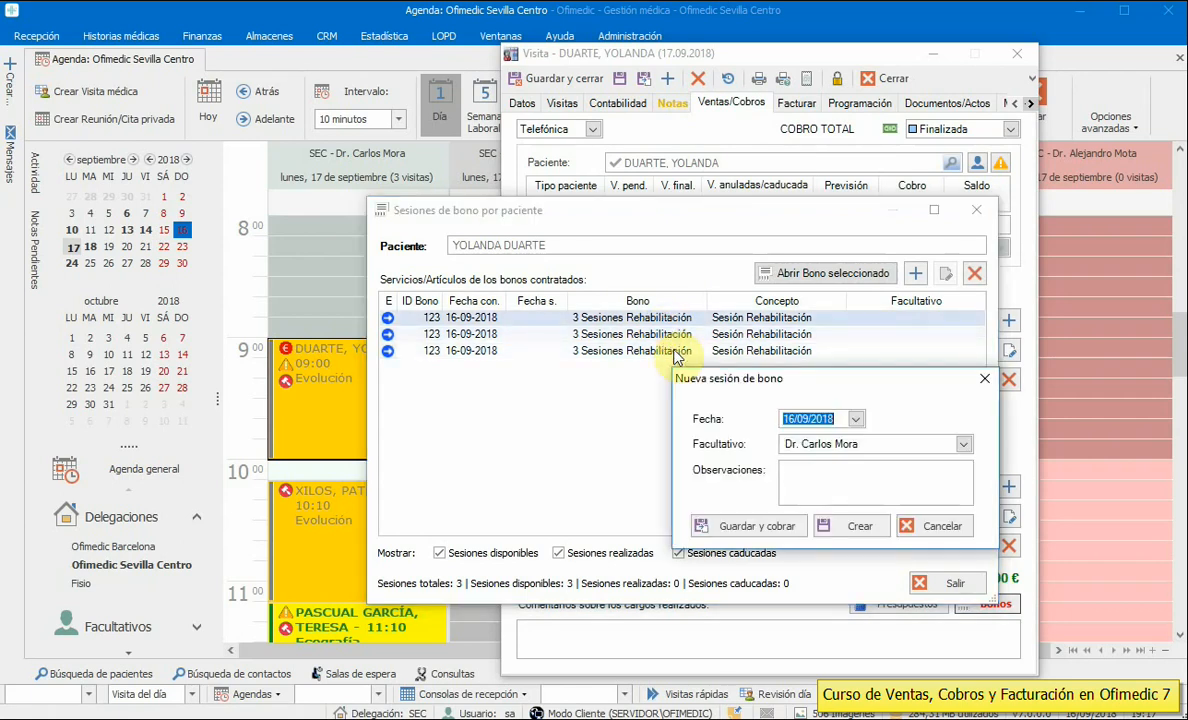
click(965, 445)
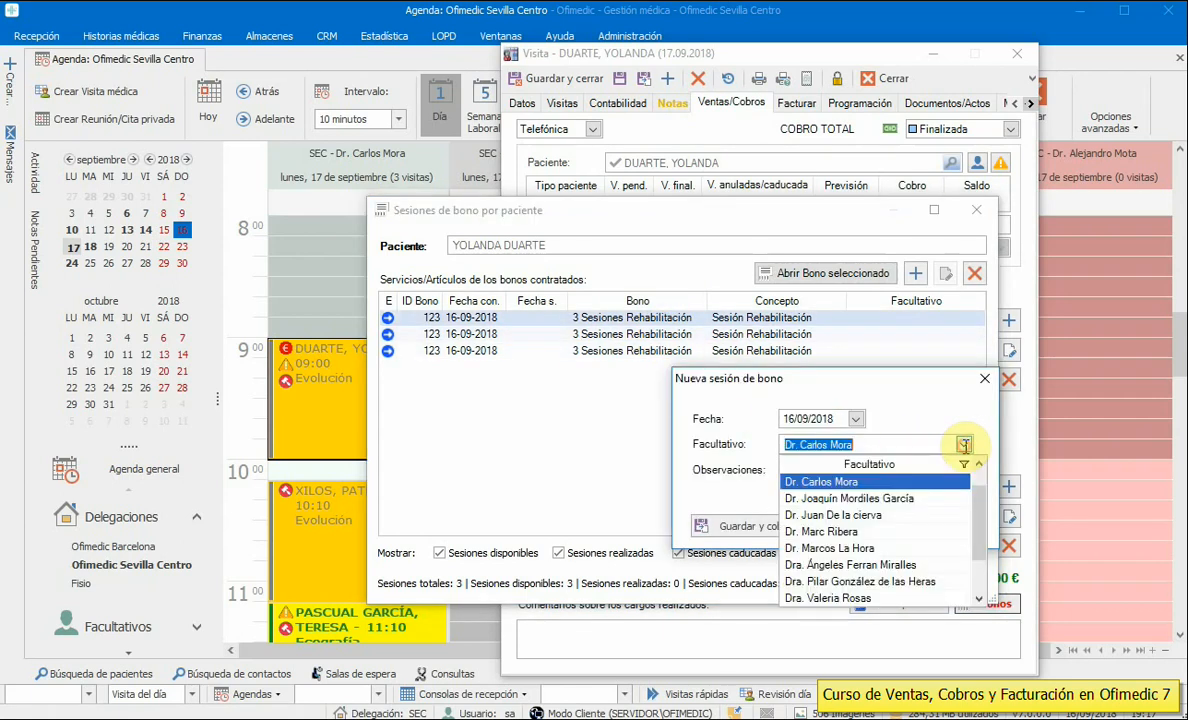
click(965, 445)
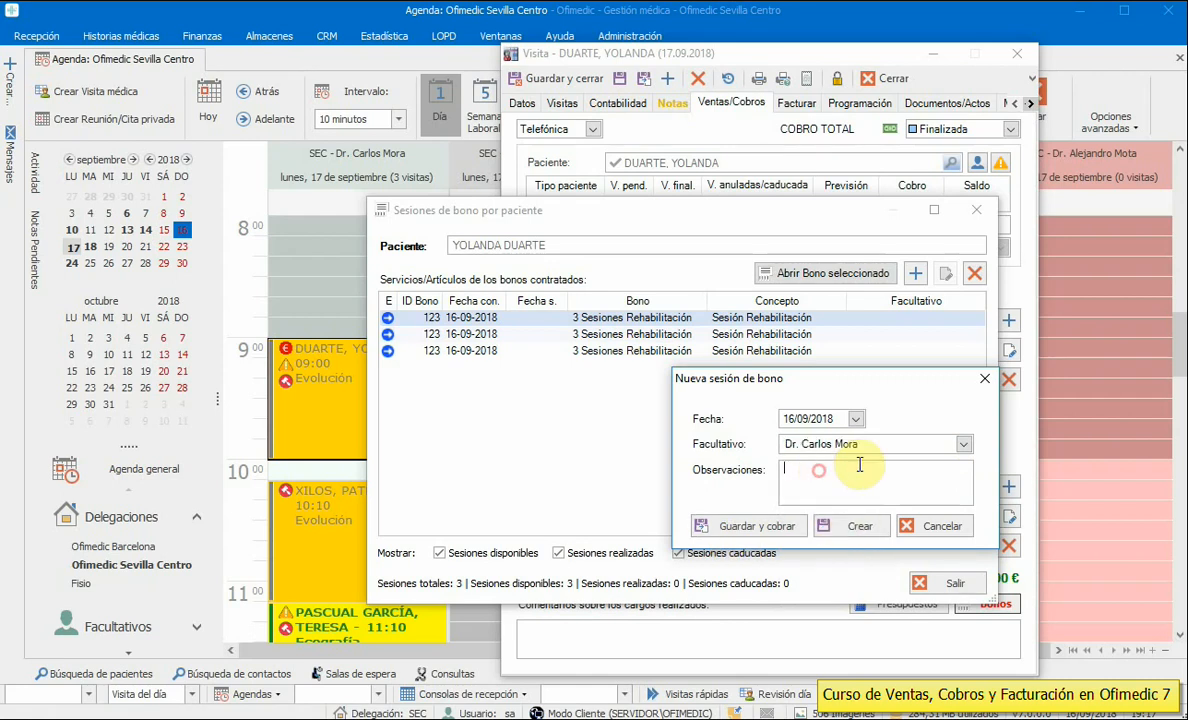
click(963, 445)
click(844, 499)
click(852, 525)
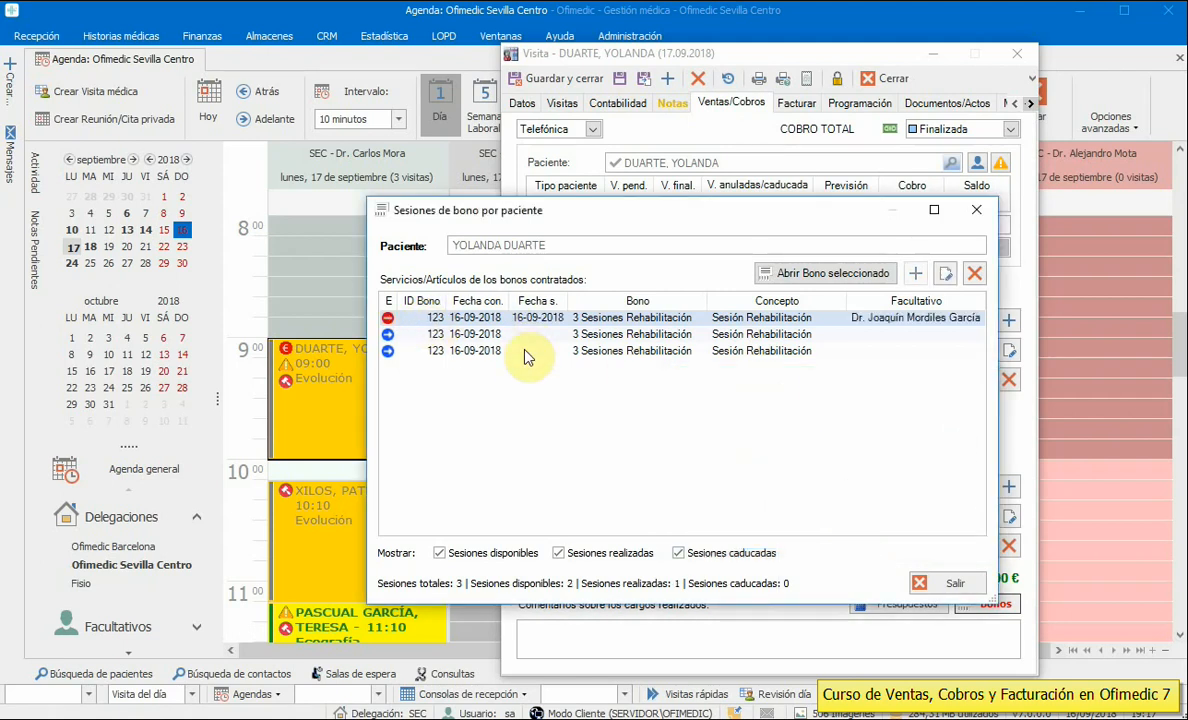
- Mark a second voucher session as used with another practitioner, then close the sessions list
double_click(494, 336)
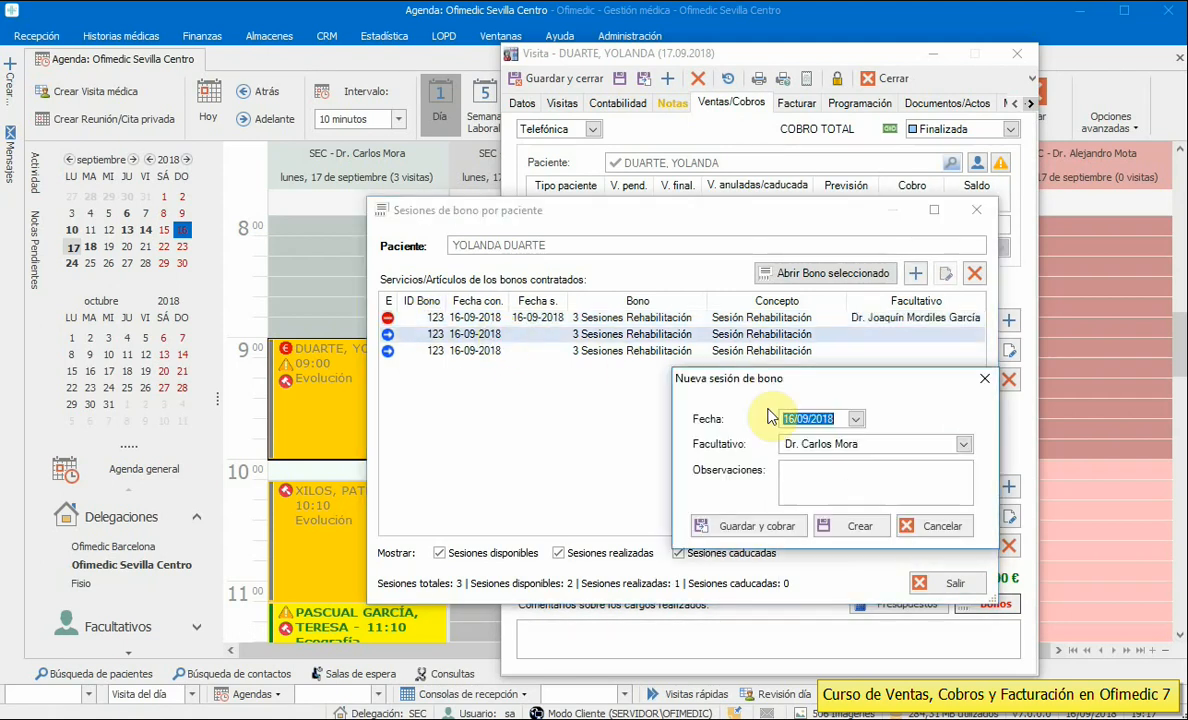
click(966, 447)
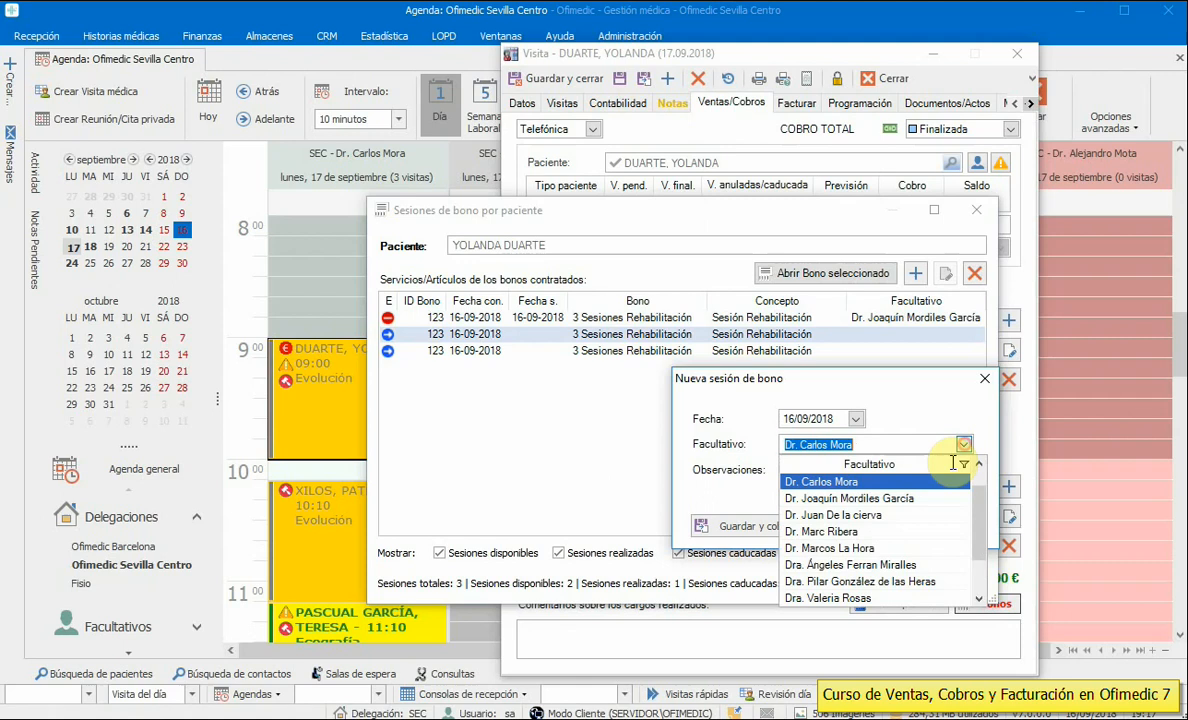
click(828, 546)
click(826, 463)
click(855, 540)
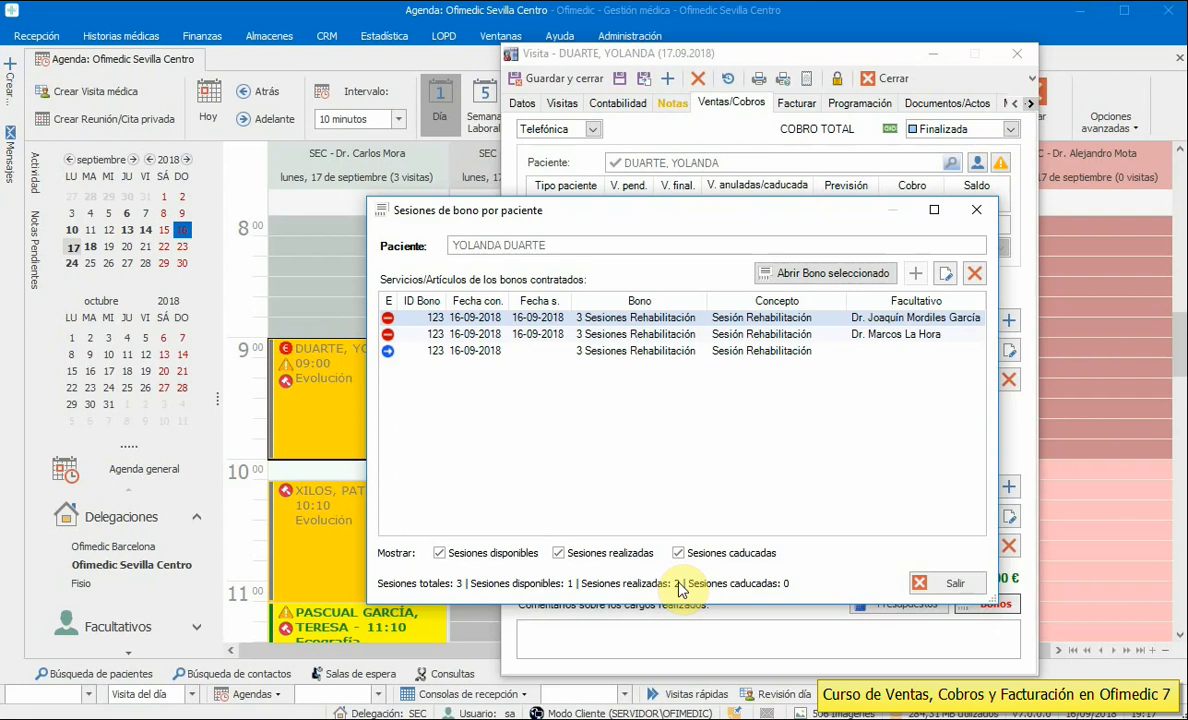
click(945, 584)
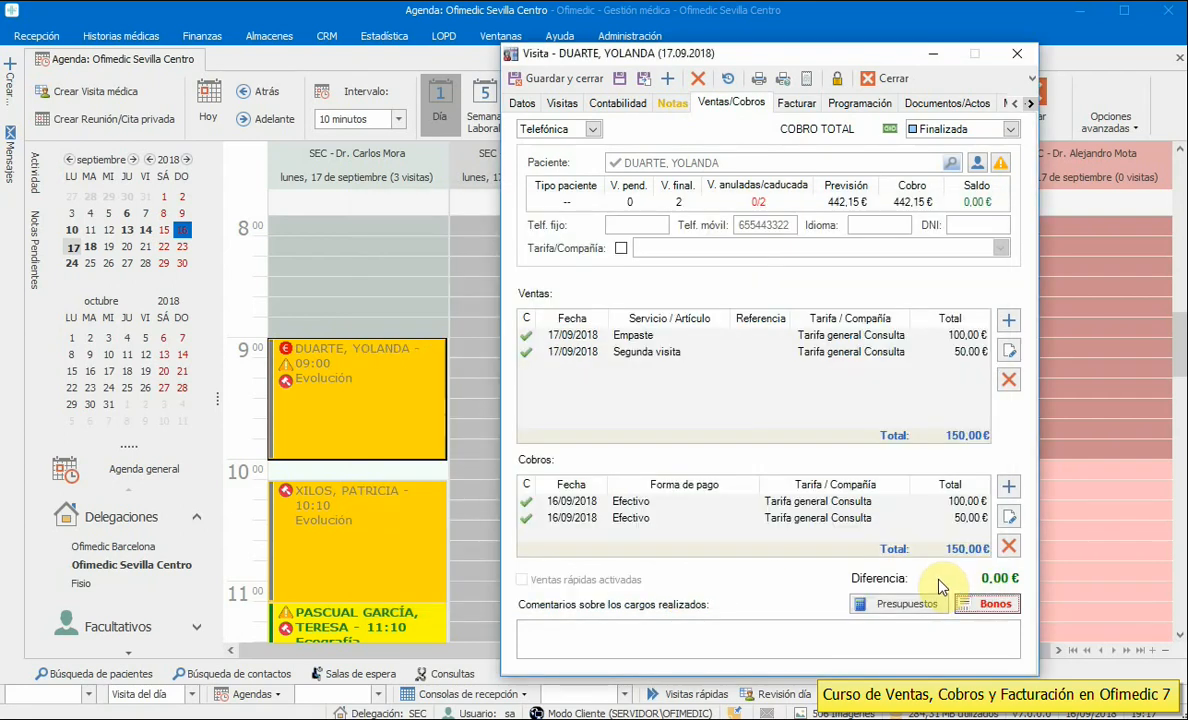
- Save the visit and open the patient's 3 Sesiones Rehabilitación bono from their bonos list
click(548, 82)
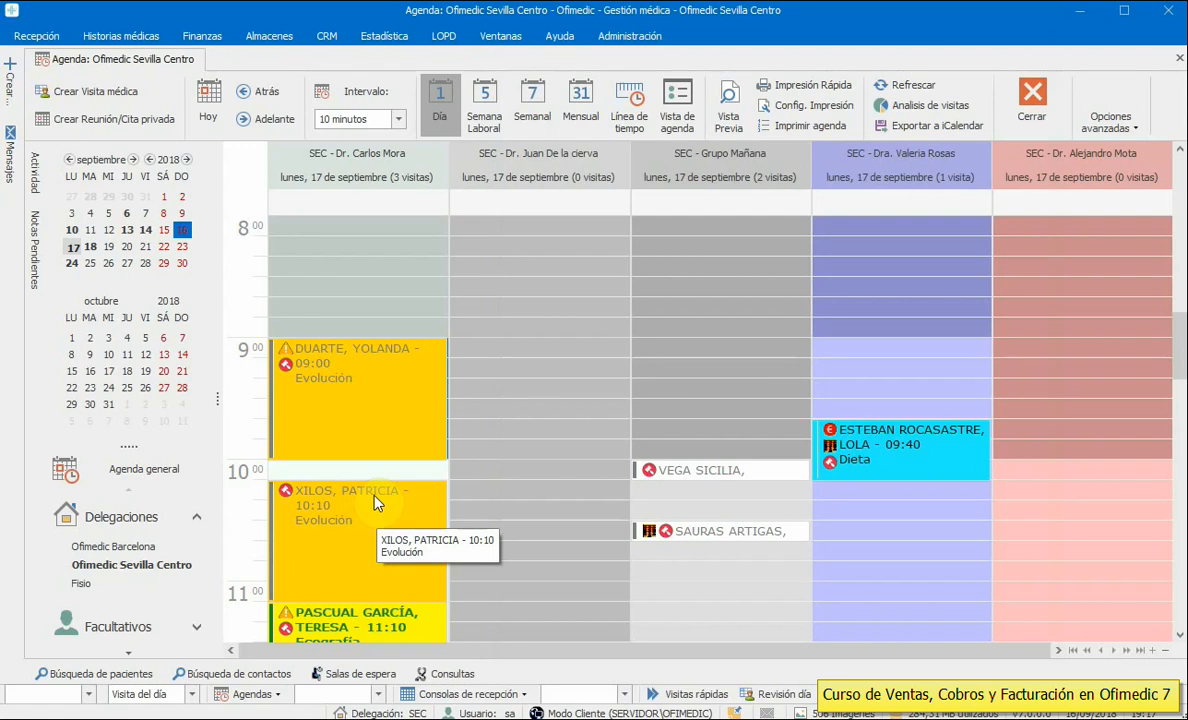
click(137, 677)
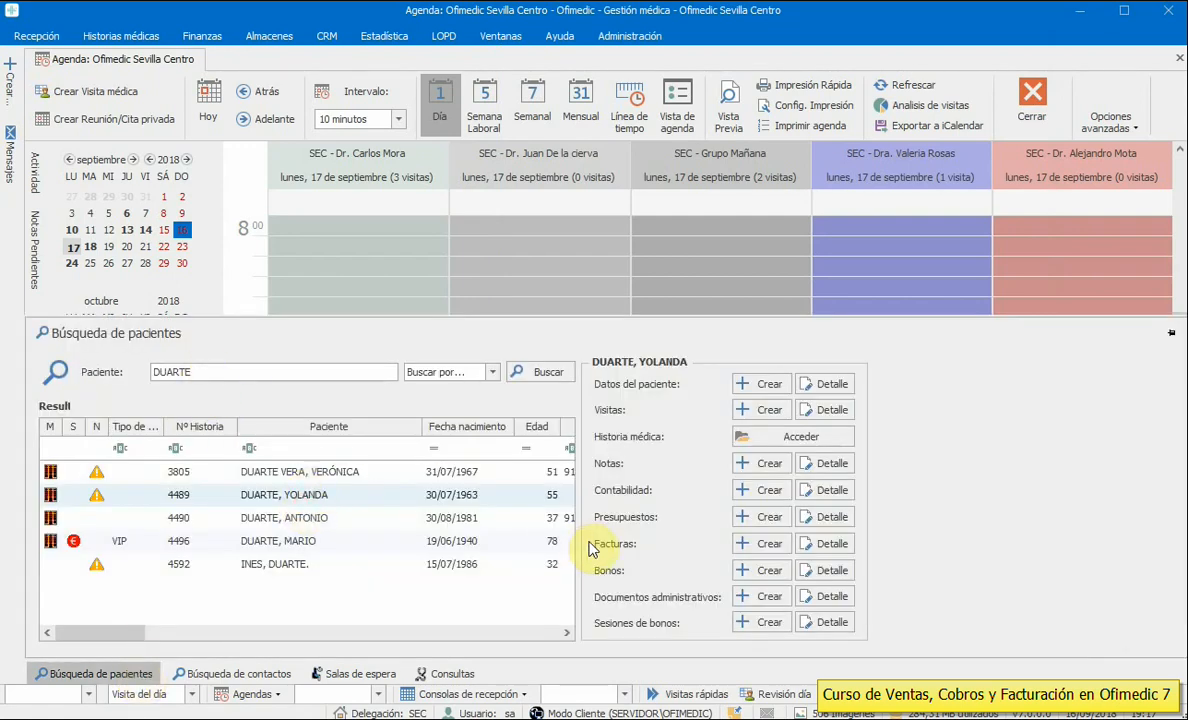
click(818, 569)
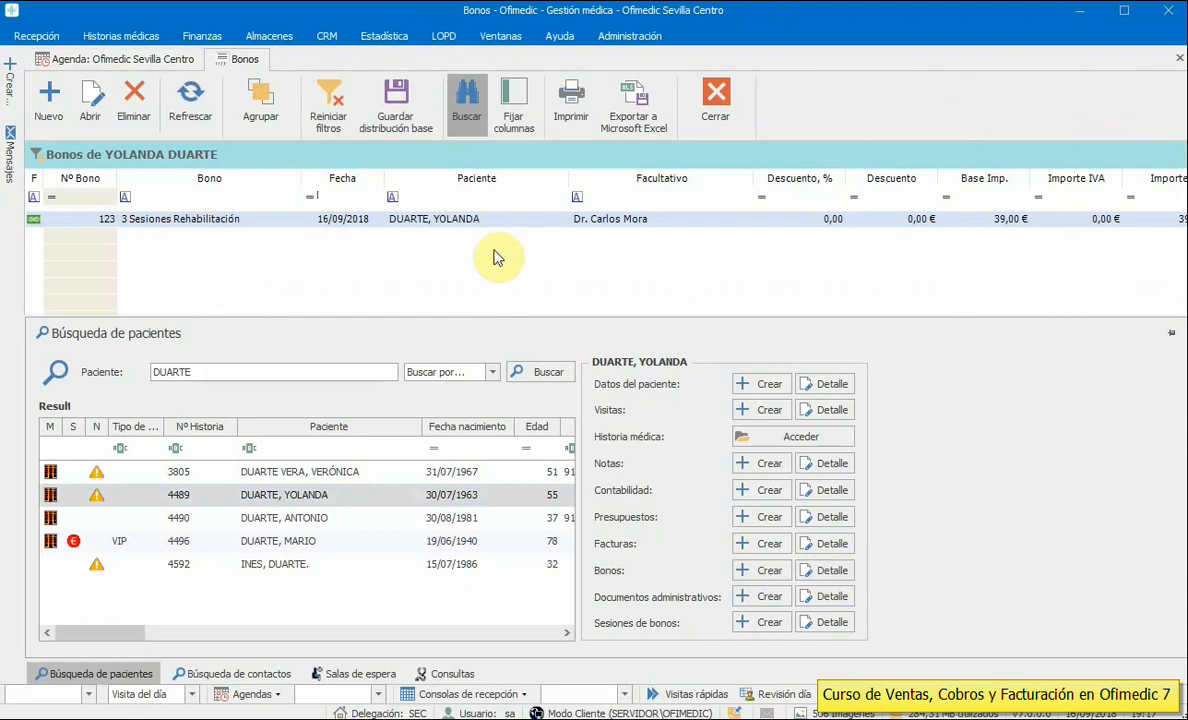
click(493, 310)
click(476, 633)
drag(476, 637, 856, 634)
click(824, 218)
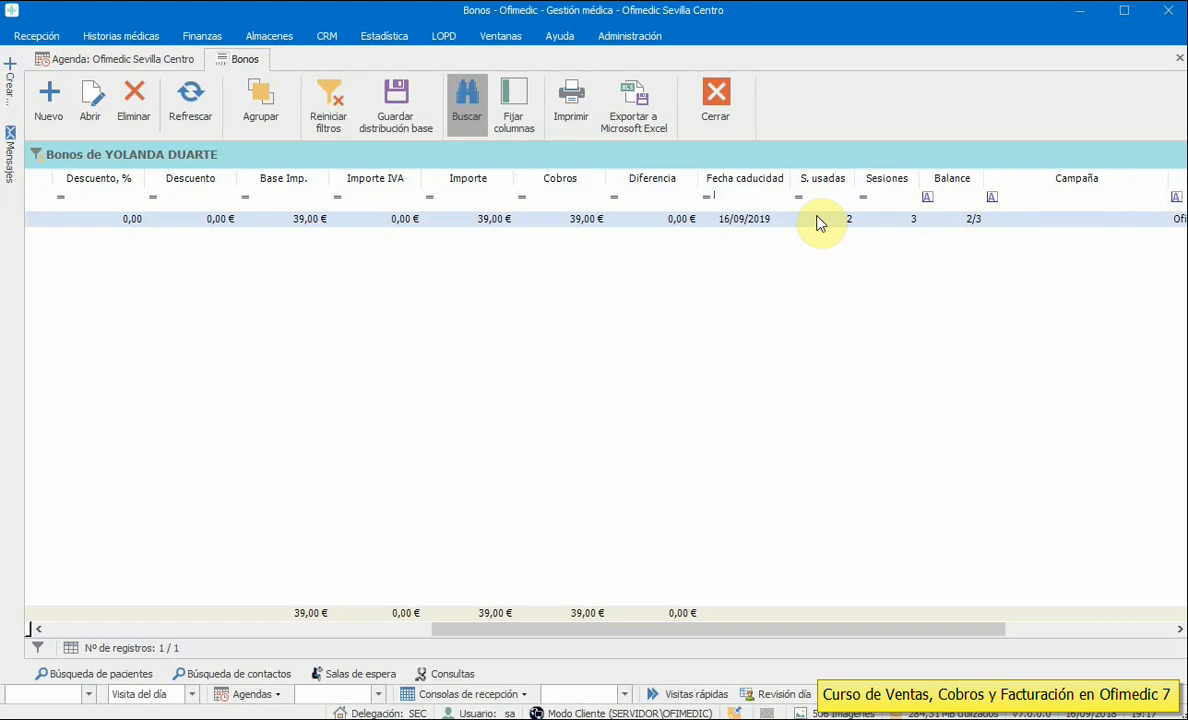
double_click(786, 220)
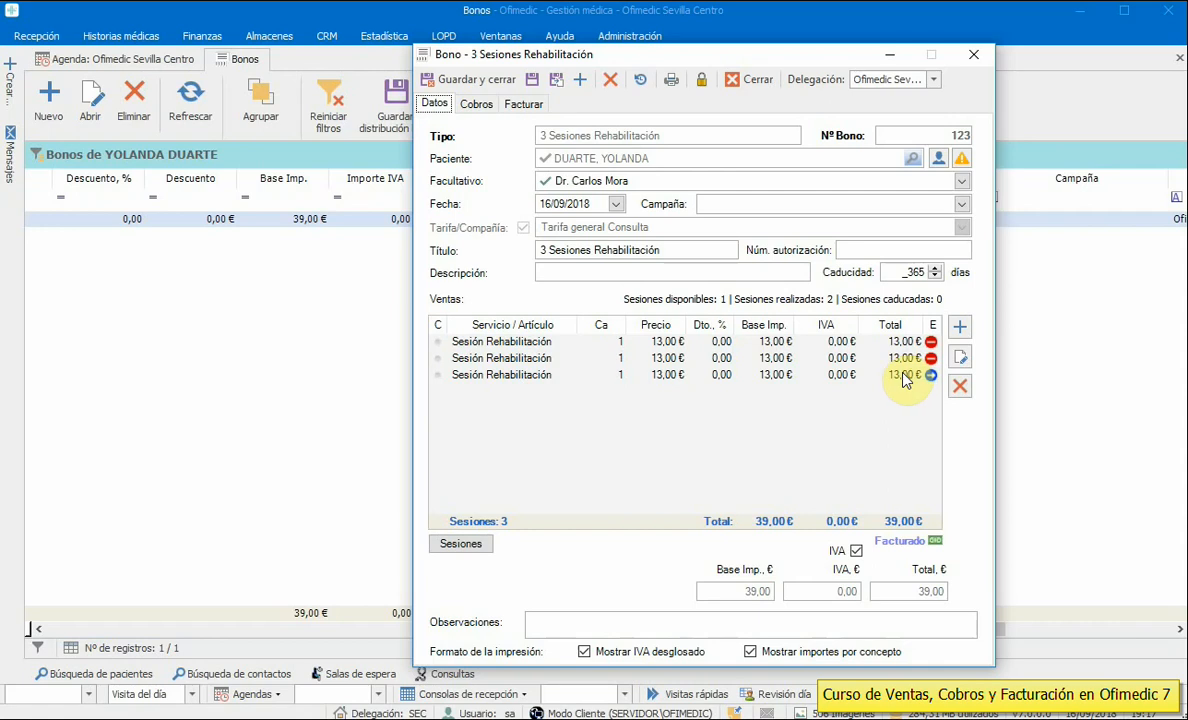
- Inspect the bono's sessions, cancel a session edit unchanged, and close the bono and bonos list
click(900, 342)
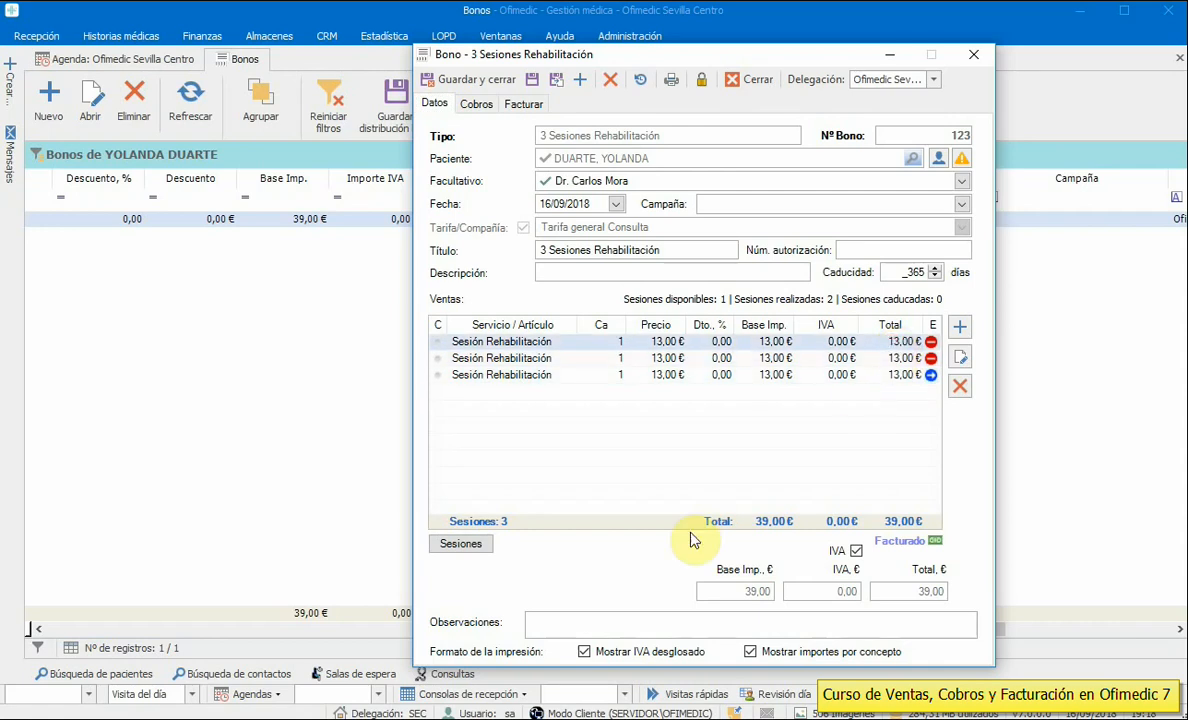
click(463, 545)
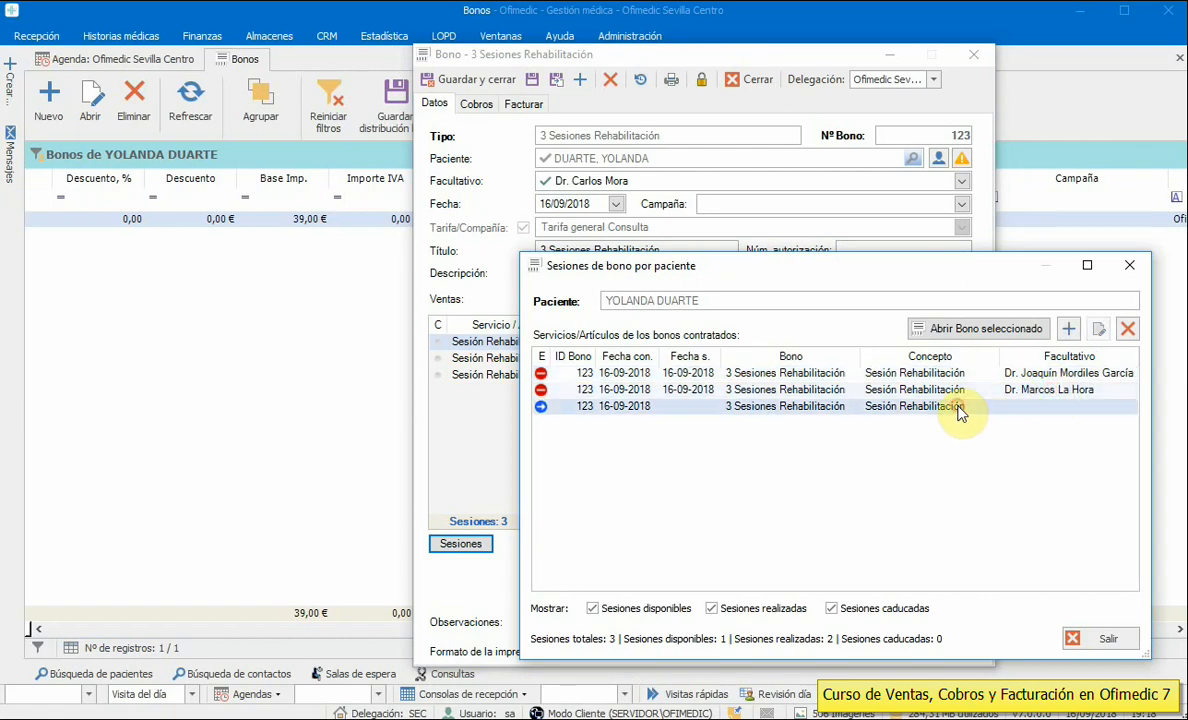
double_click(884, 390)
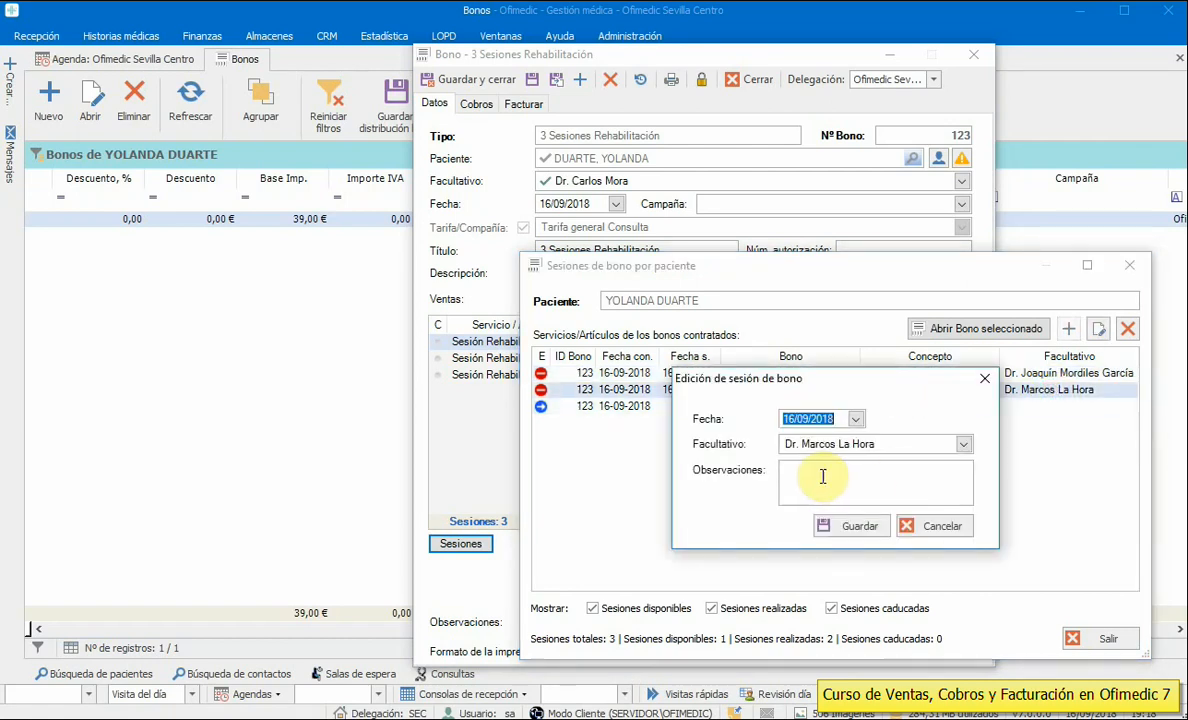
click(823, 477)
click(931, 530)
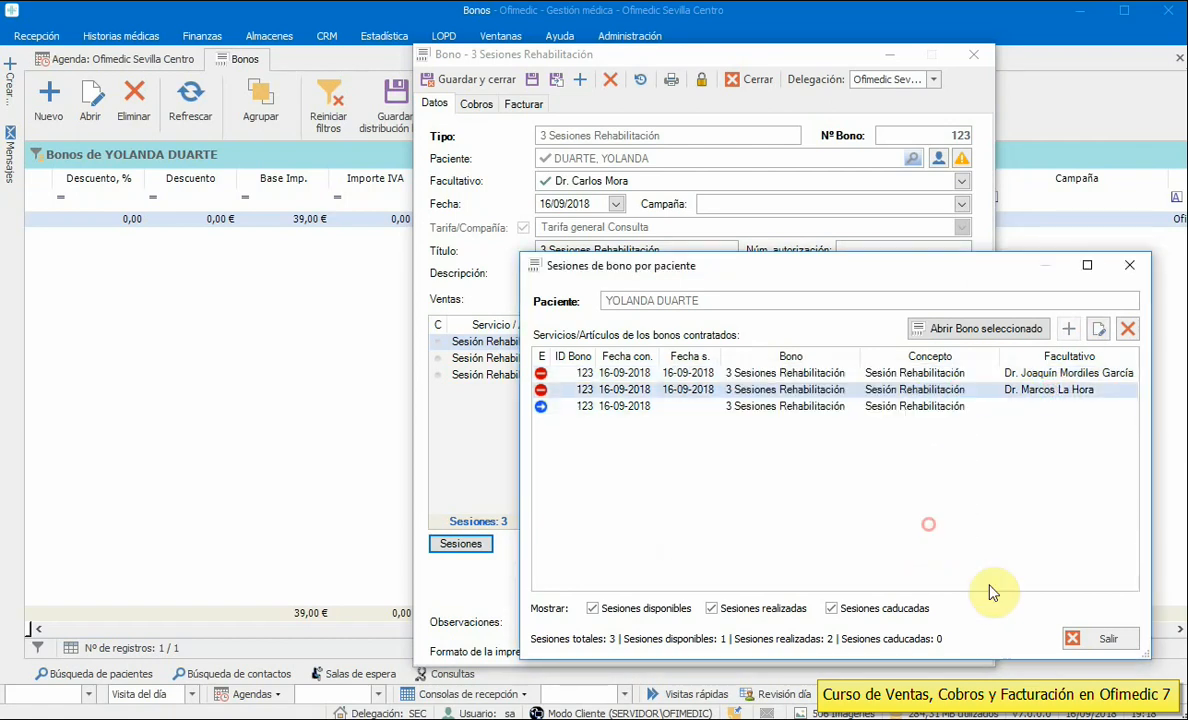
click(1095, 640)
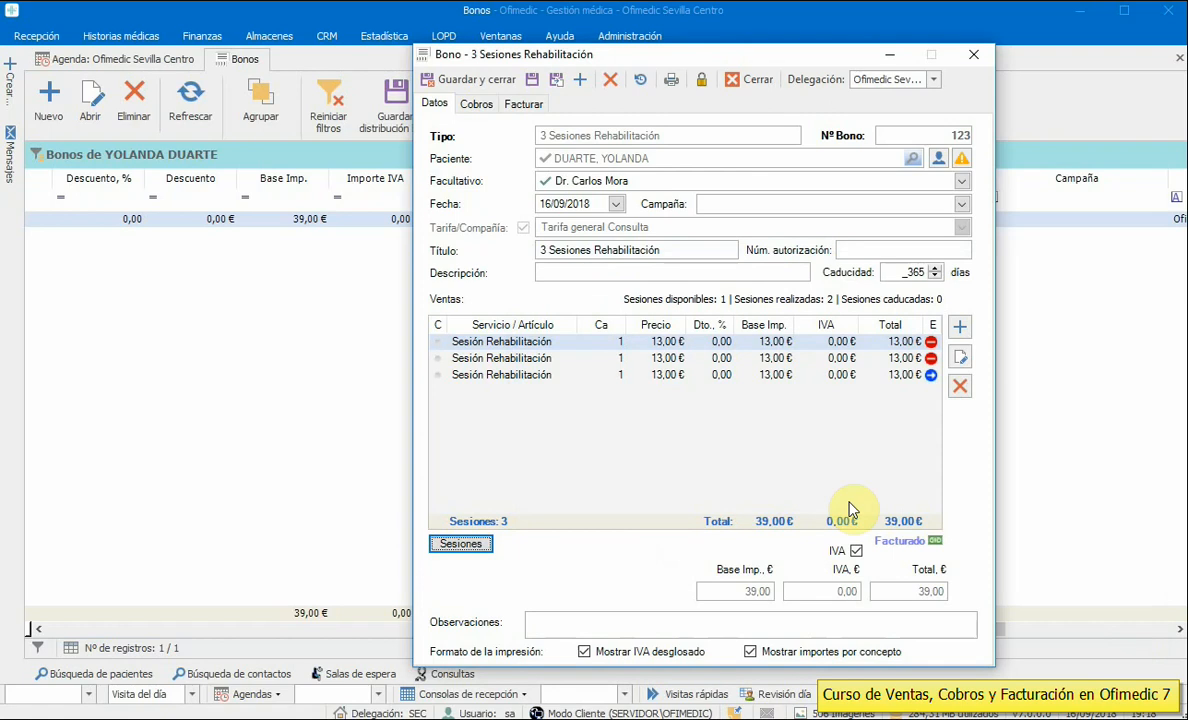
click(970, 54)
click(714, 104)
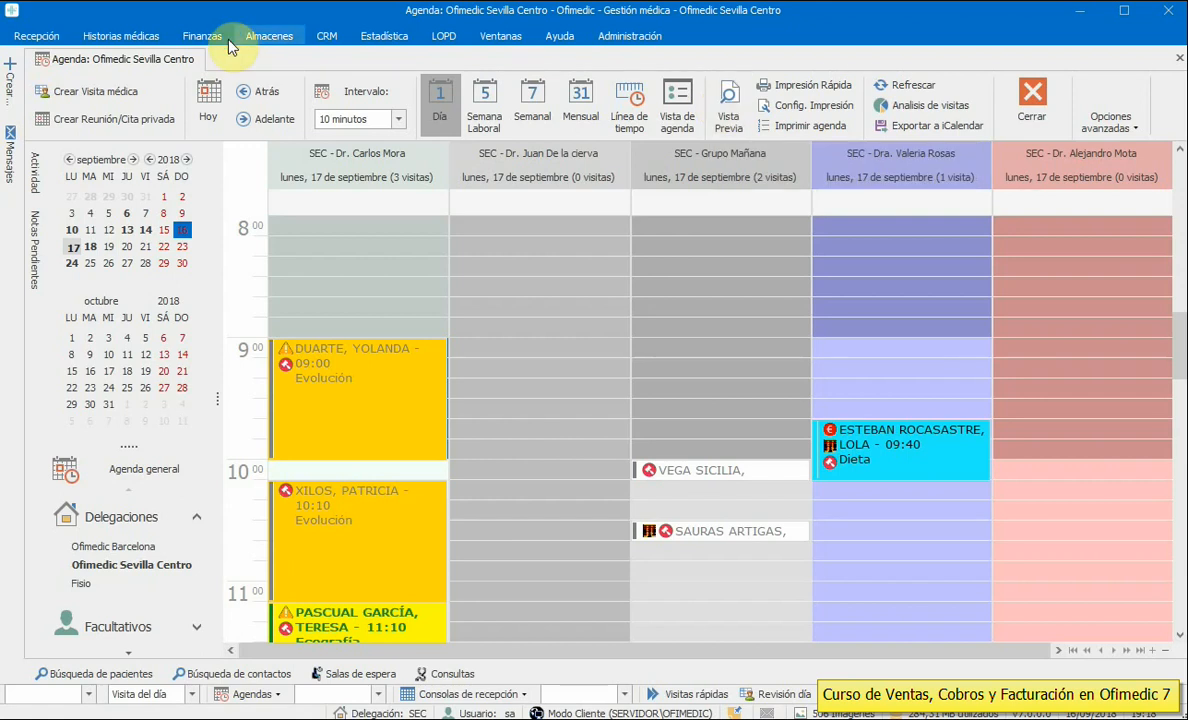
click(195, 37)
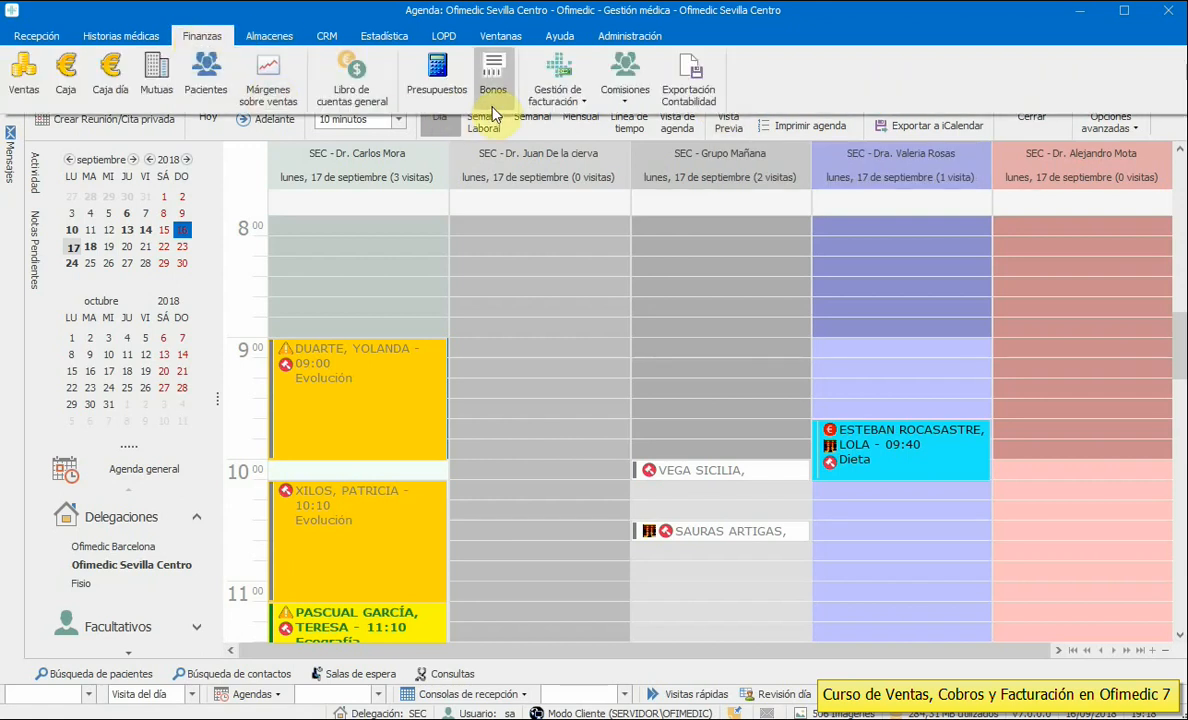
click(492, 80)
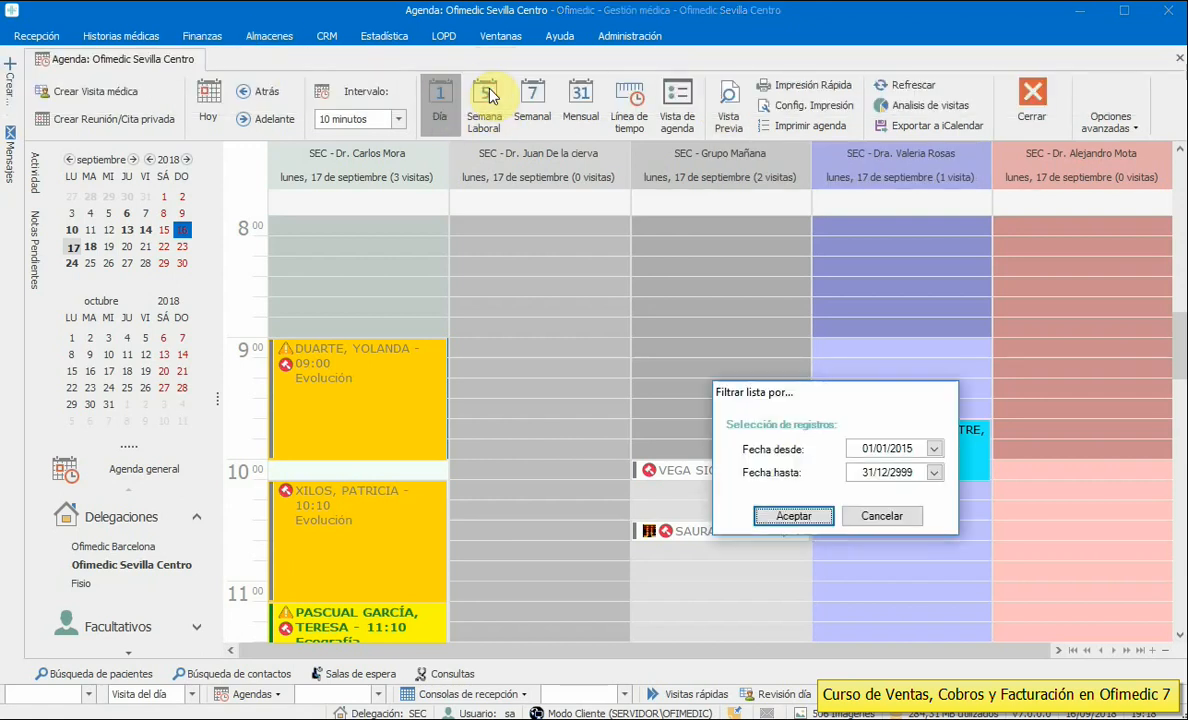
click(789, 516)
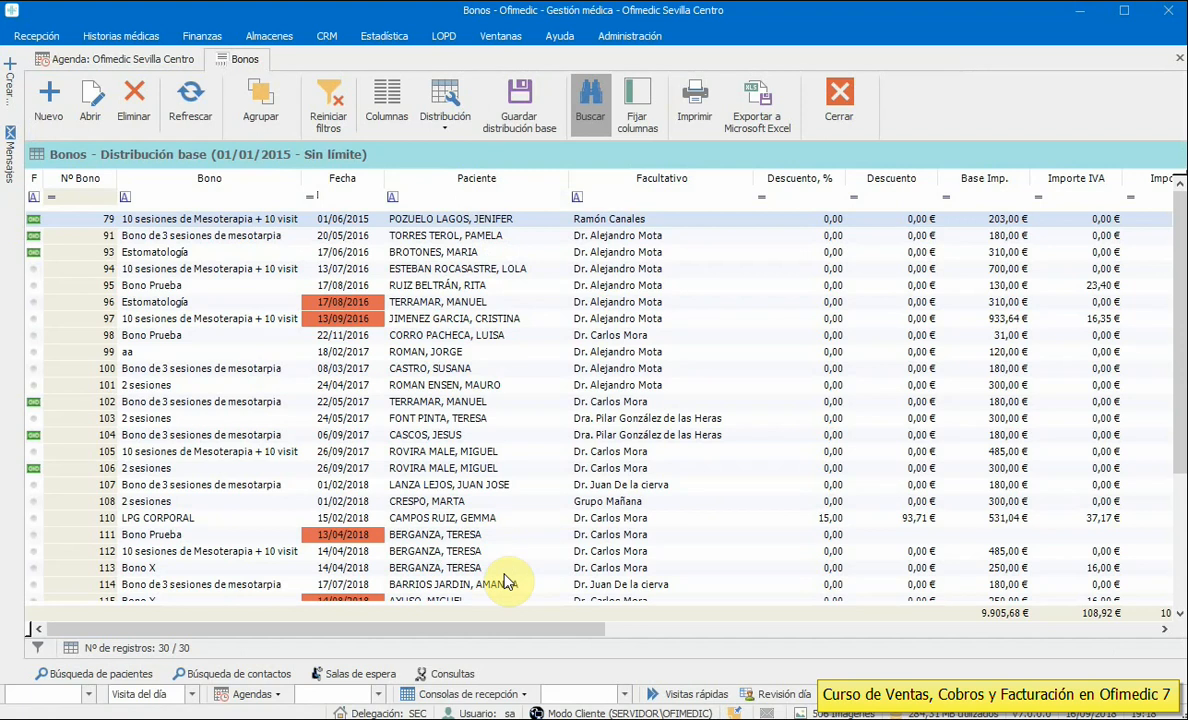
click(342, 304)
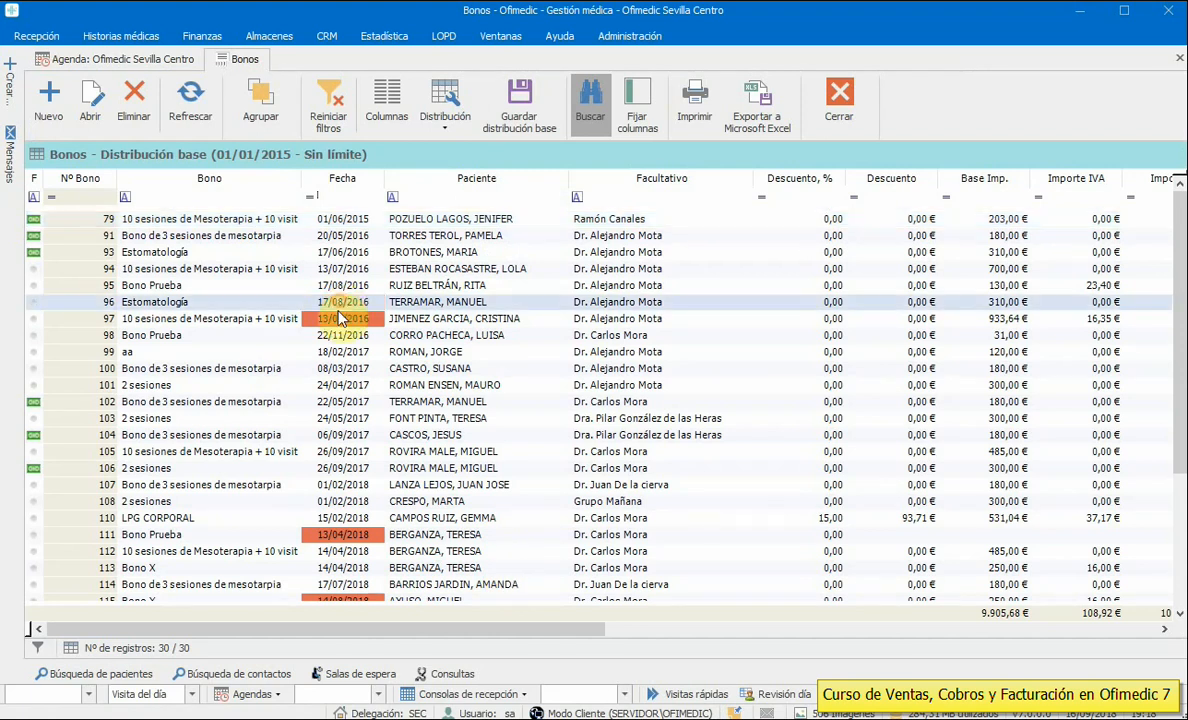
click(338, 320)
click(345, 453)
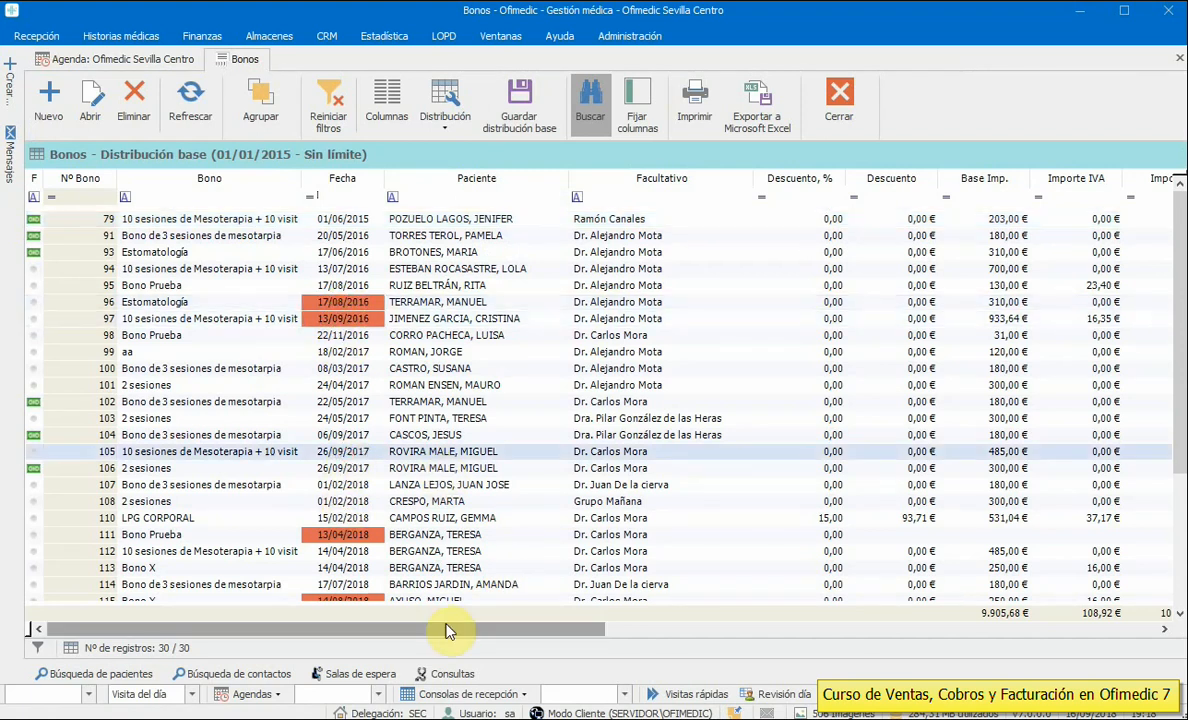
drag(485, 629, 843, 640)
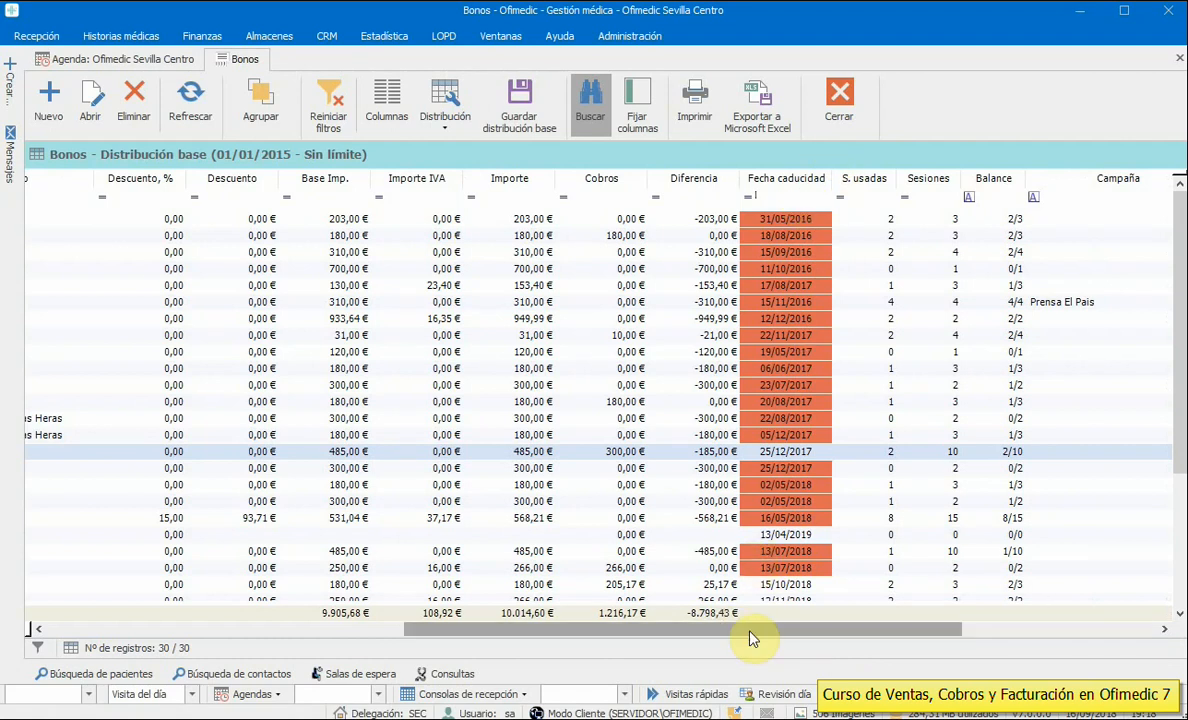
drag(750, 633, 776, 633)
click(662, 401)
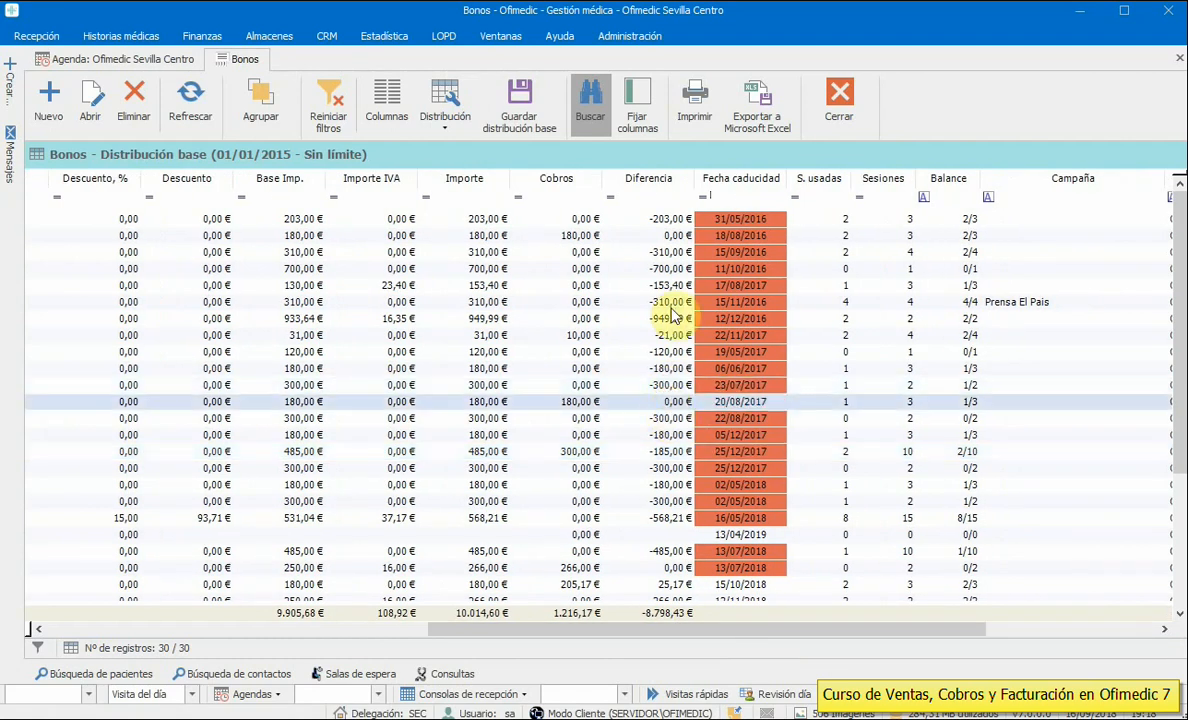
click(820, 268)
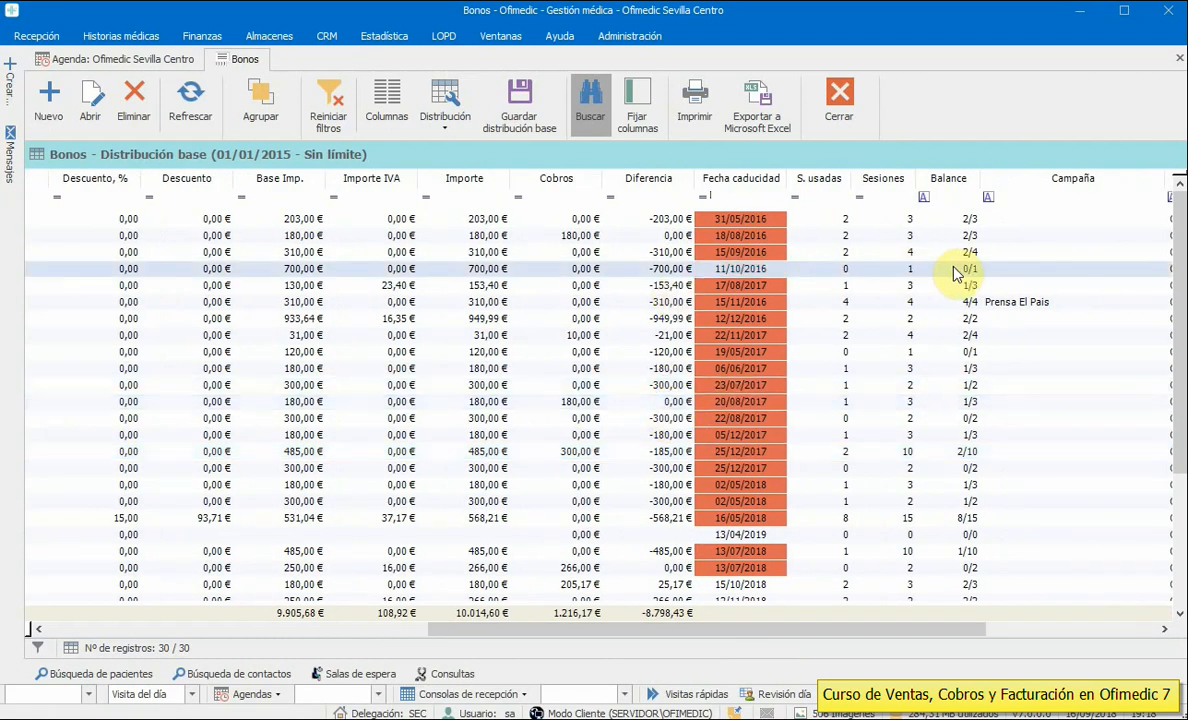
drag(958, 630, 1123, 641)
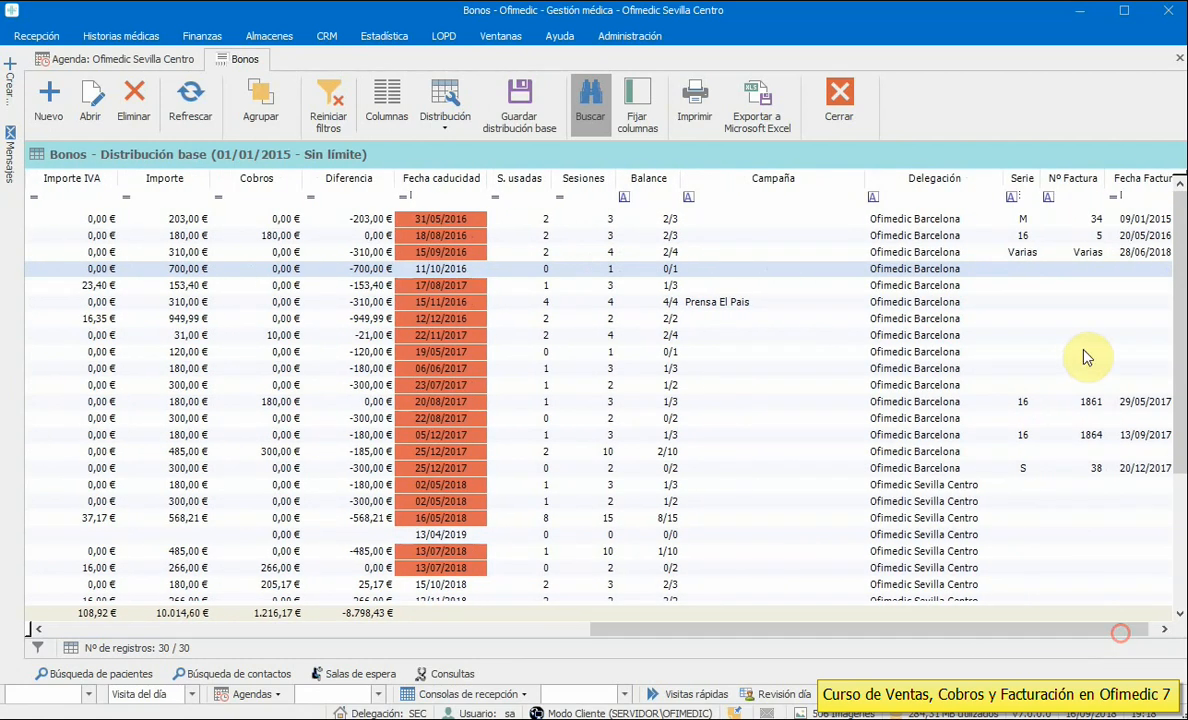
drag(1007, 630, 456, 652)
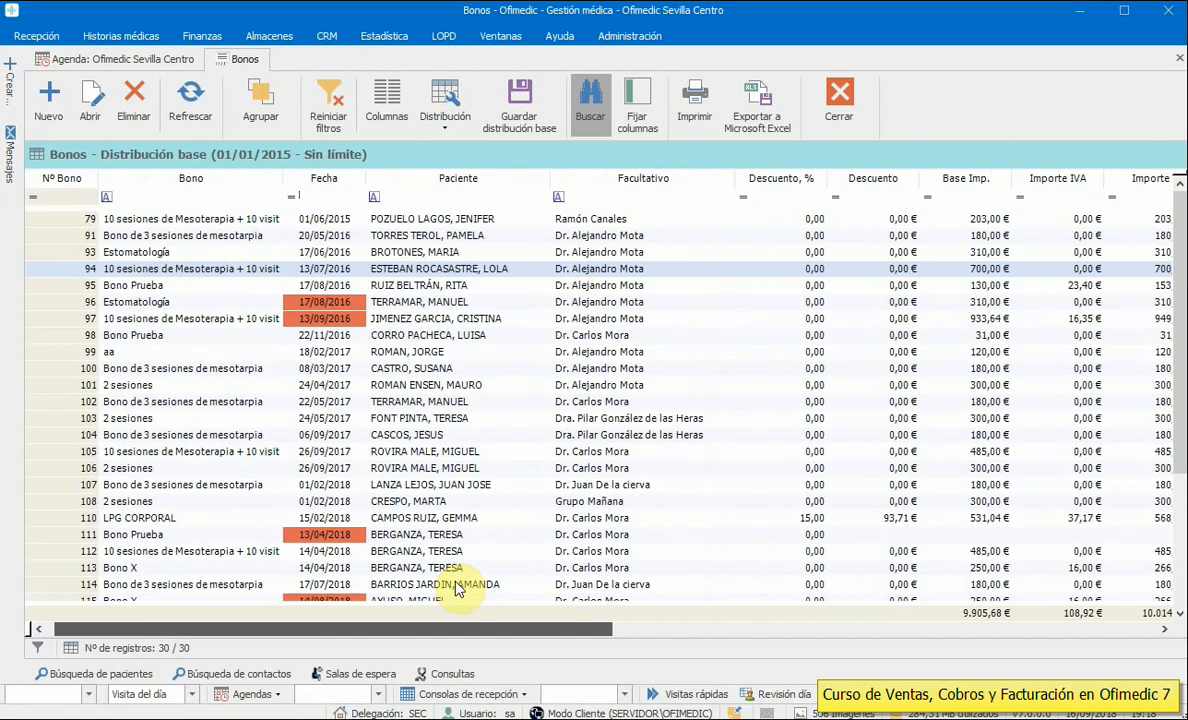
click(278, 196)
drag(276, 233, 276, 272)
click(181, 289)
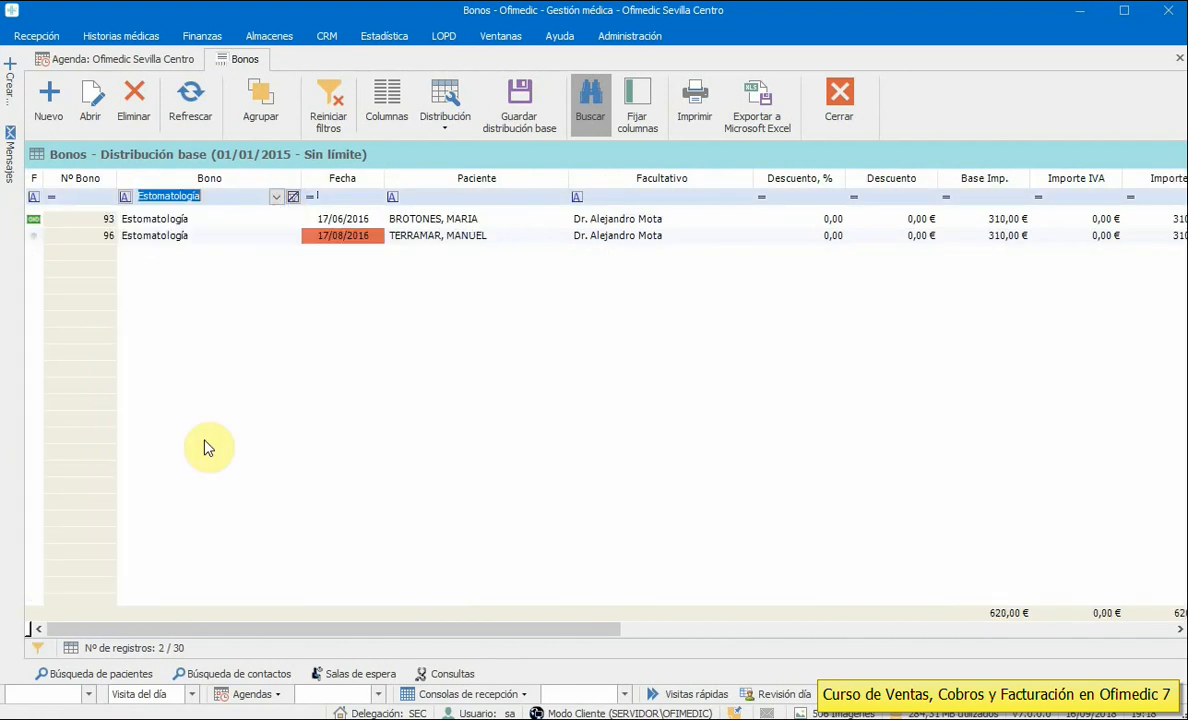
click(292, 198)
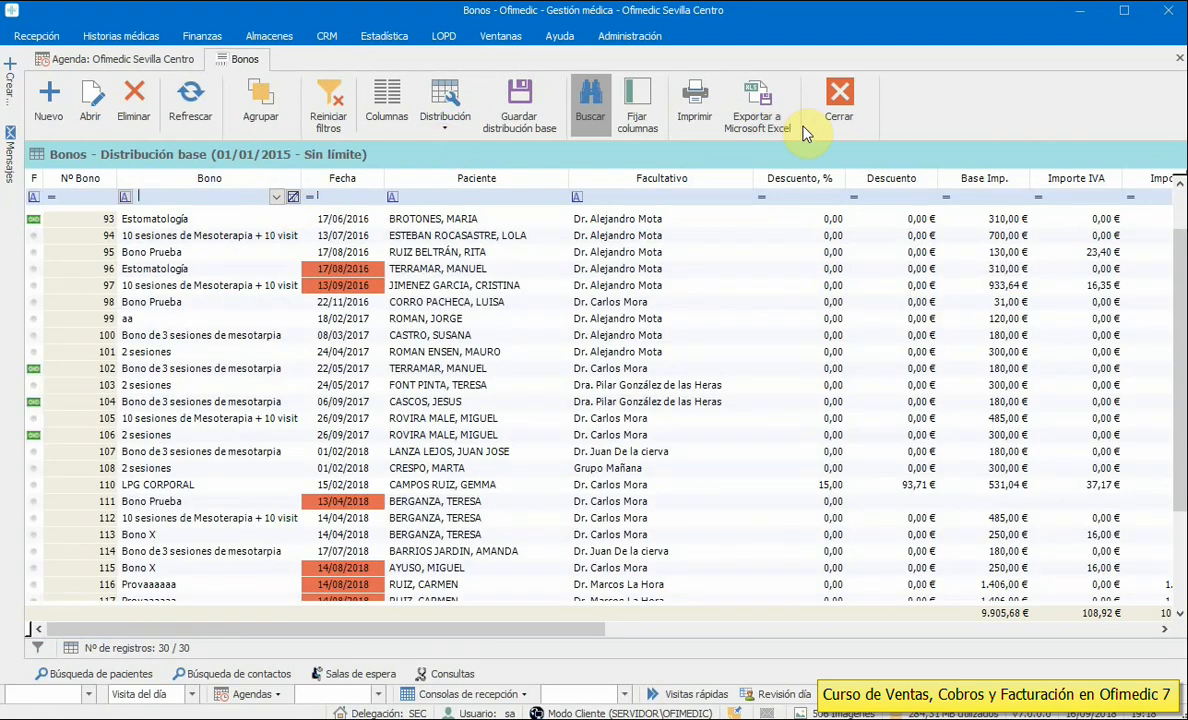
click(841, 97)
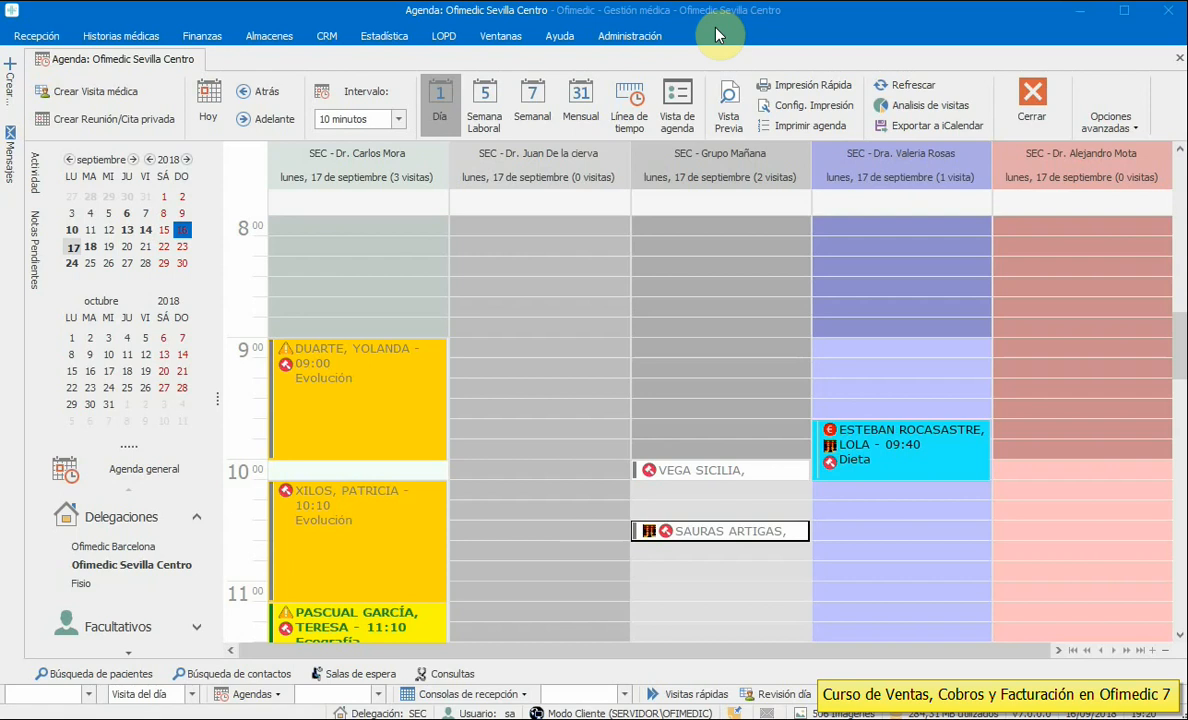
click(630, 36)
click(442, 90)
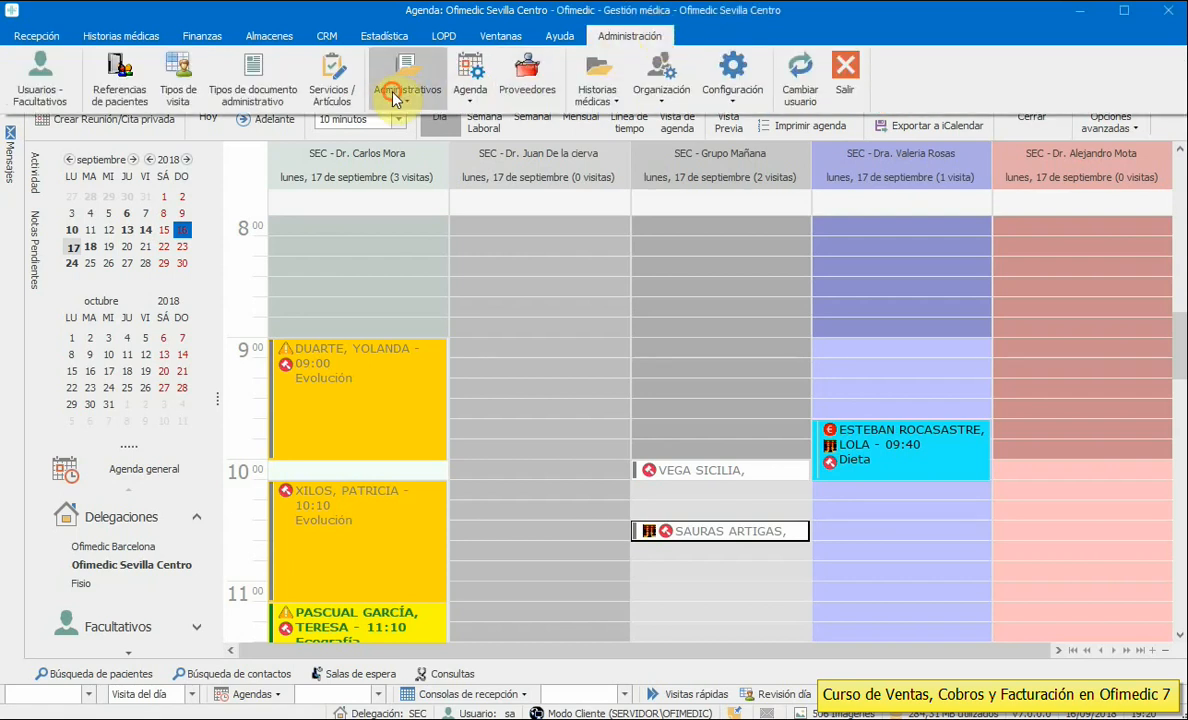
click(432, 168)
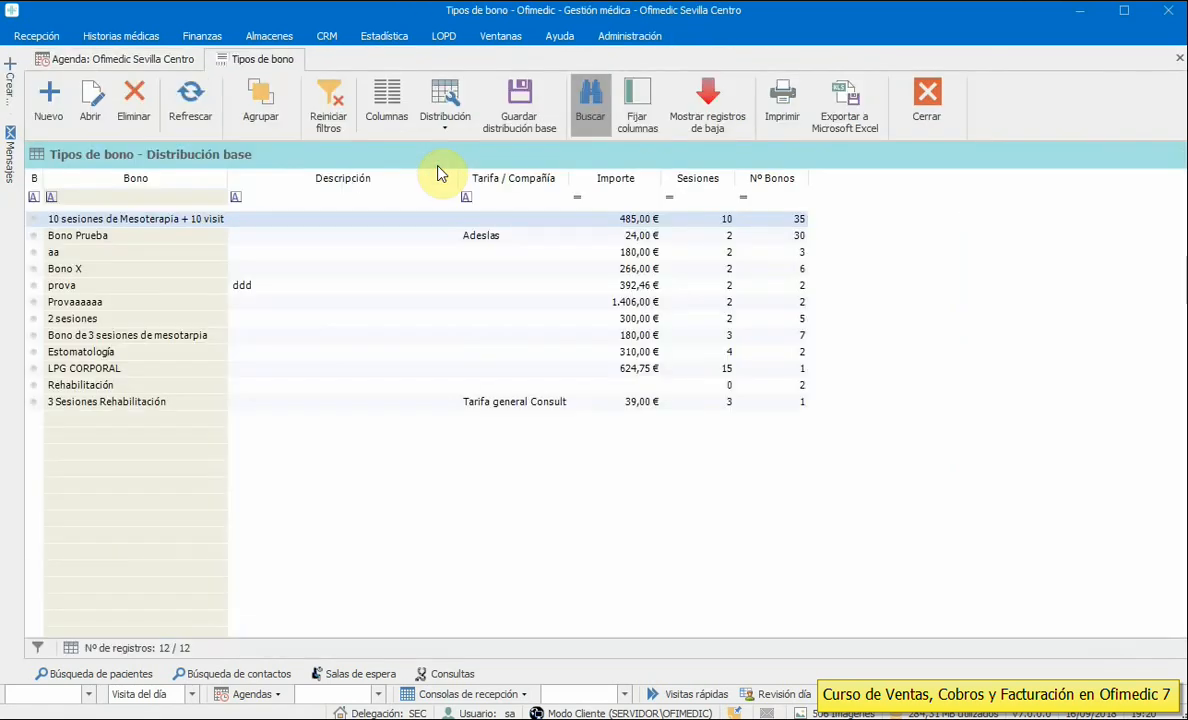
click(80, 238)
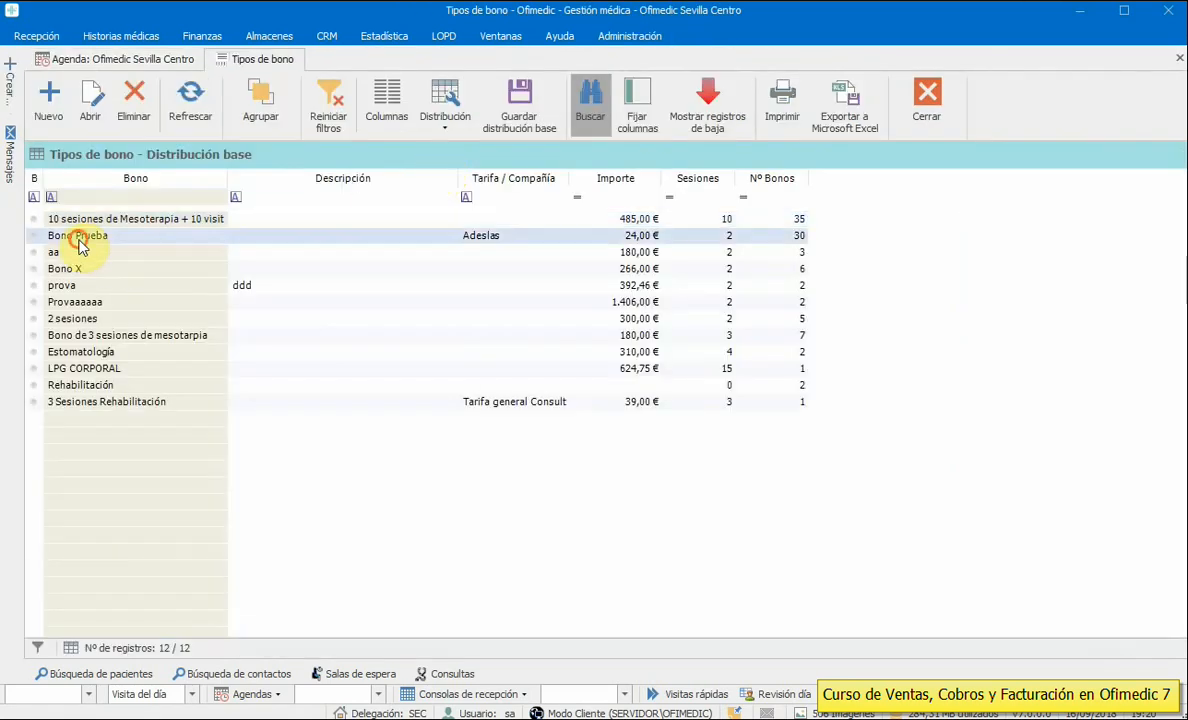
double_click(492, 237)
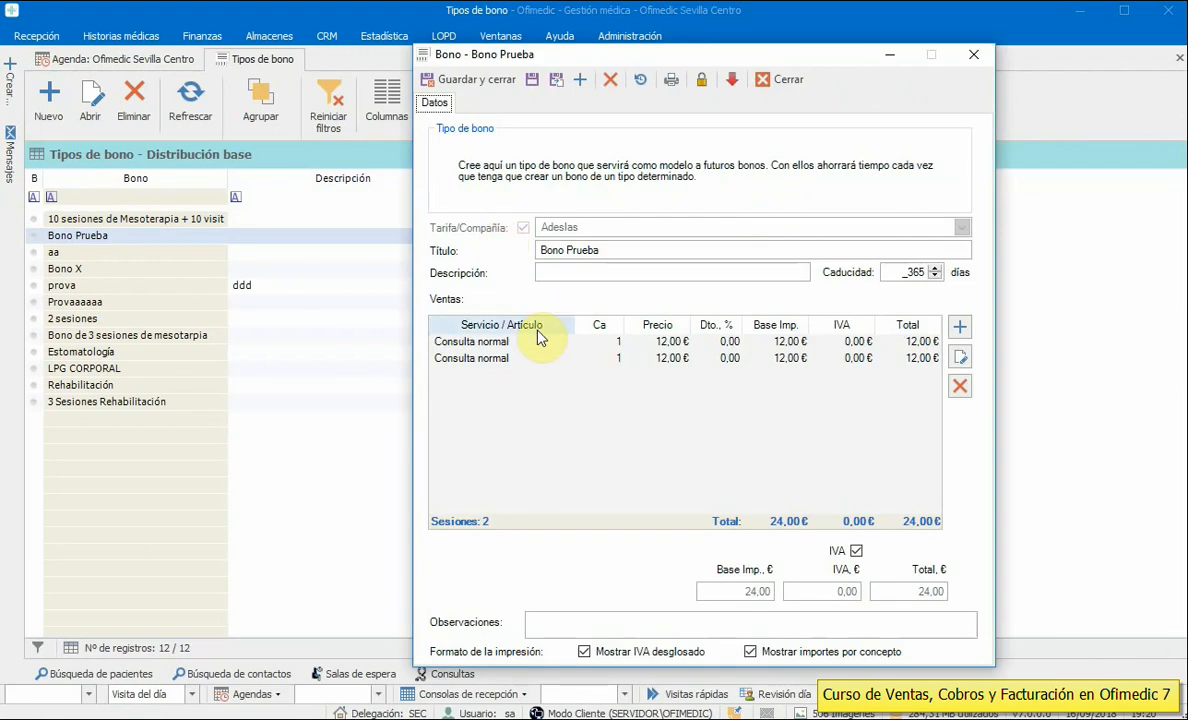
click(516, 359)
click(520, 360)
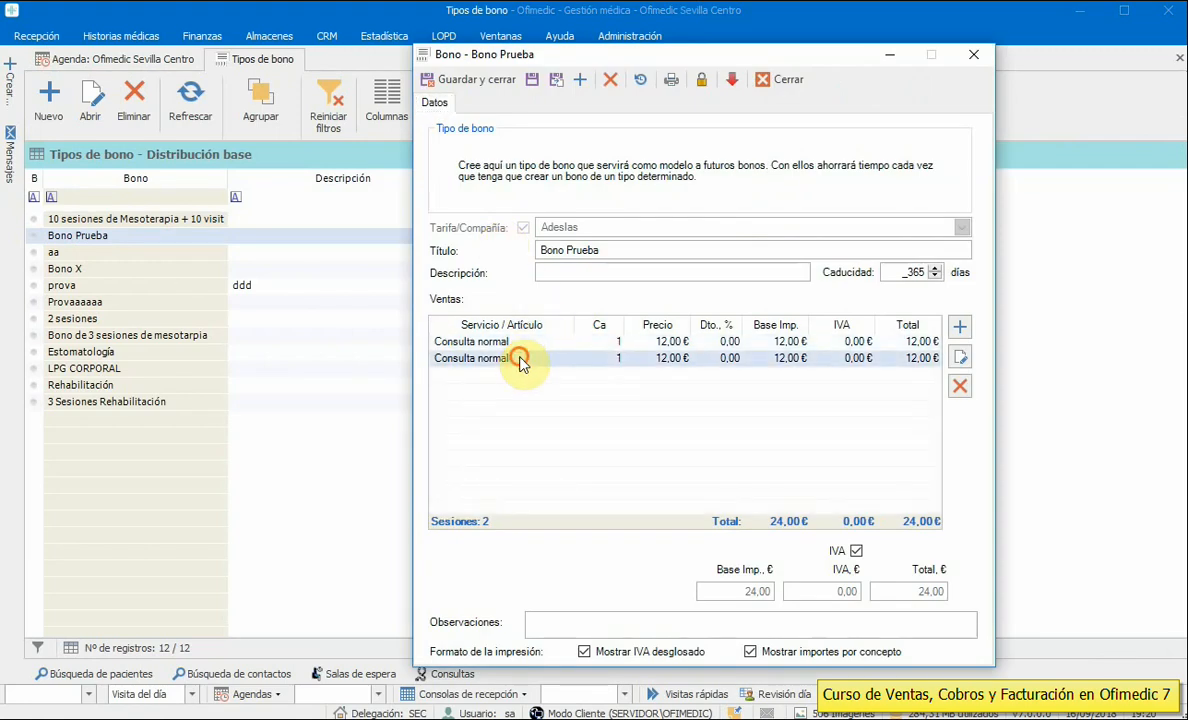
click(522, 343)
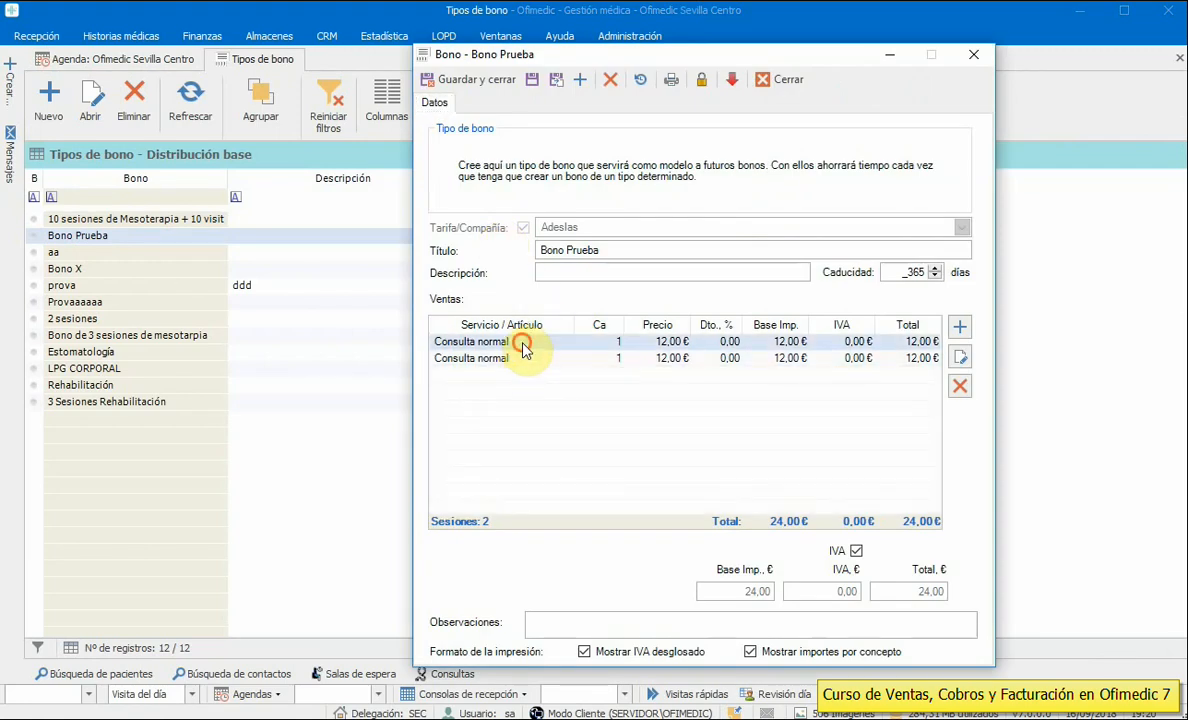
click(524, 360)
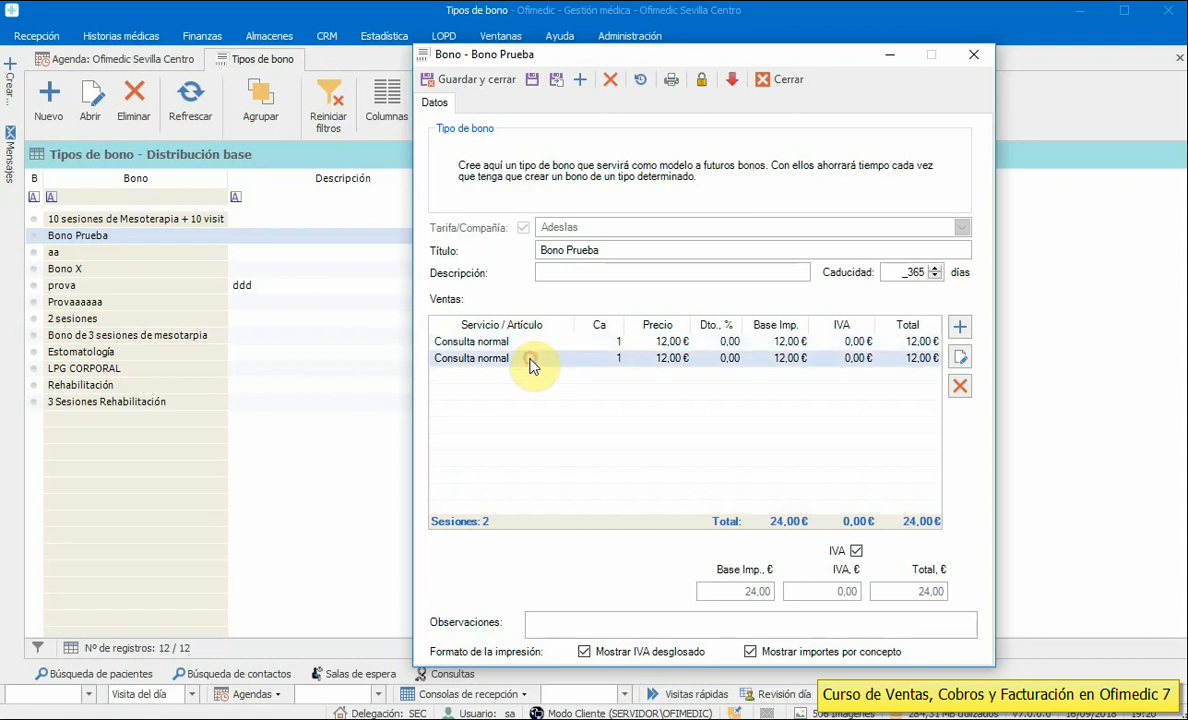
click(836, 362)
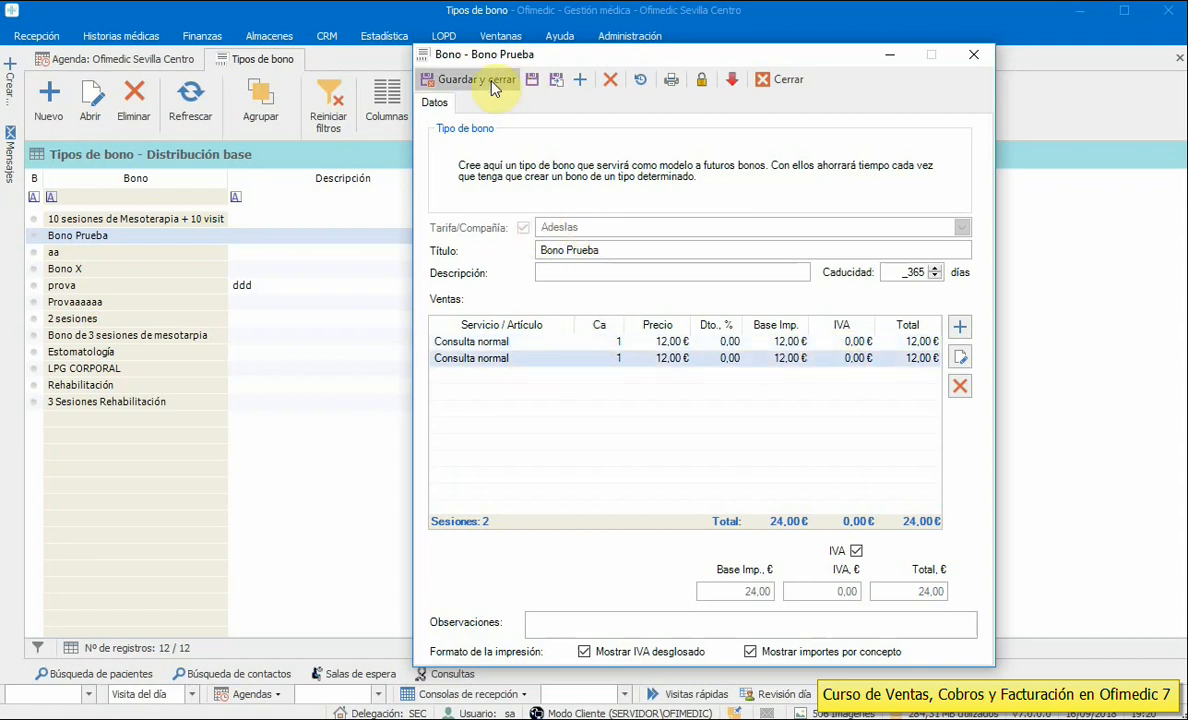
click(462, 79)
click(912, 112)
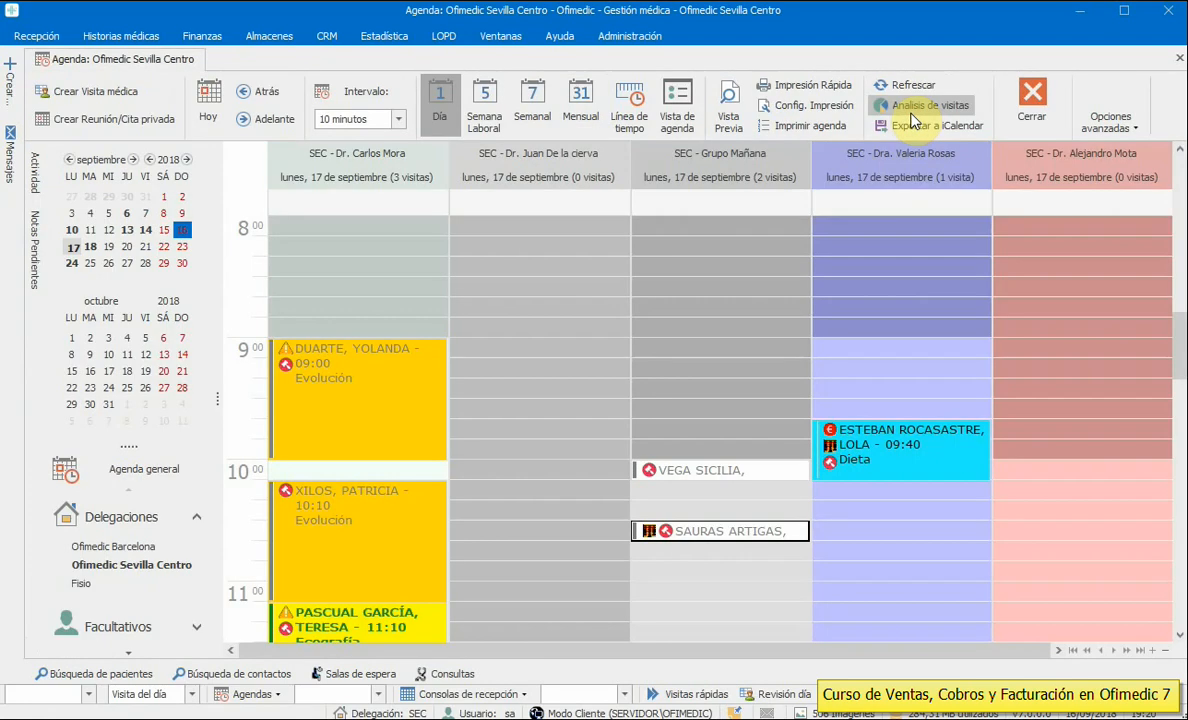
- Open the 10:30 Adeslas group visit and close its details
mouse_move(748, 540)
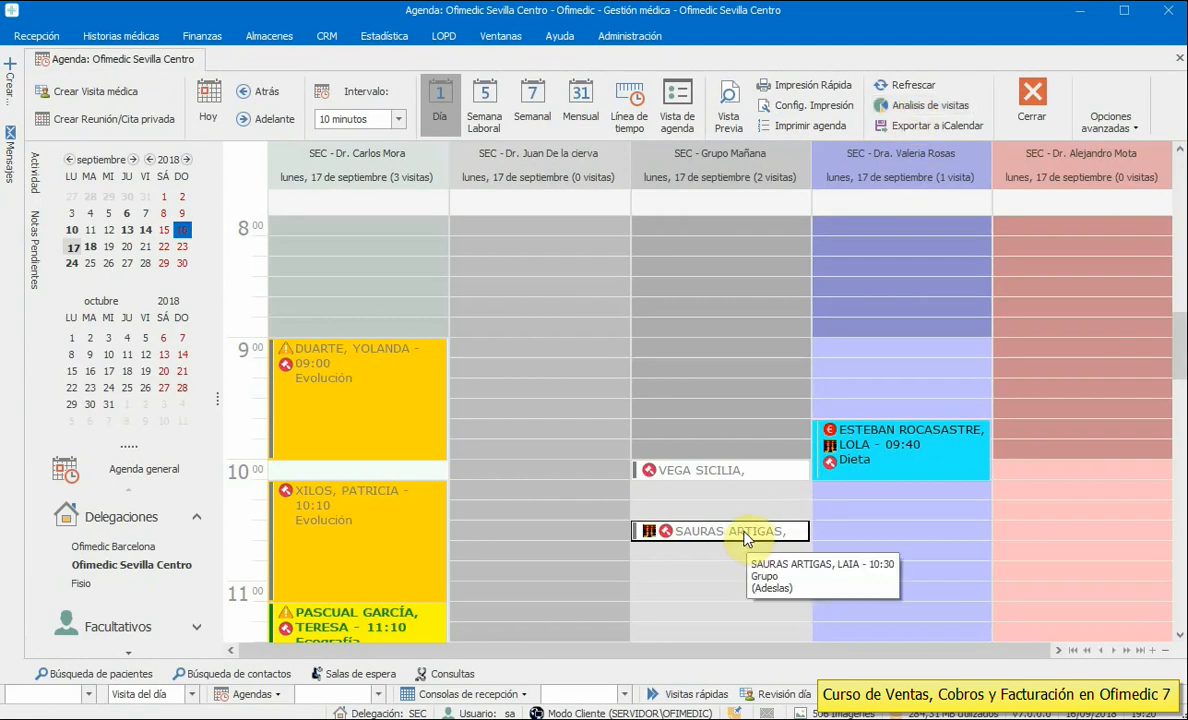
double_click(765, 532)
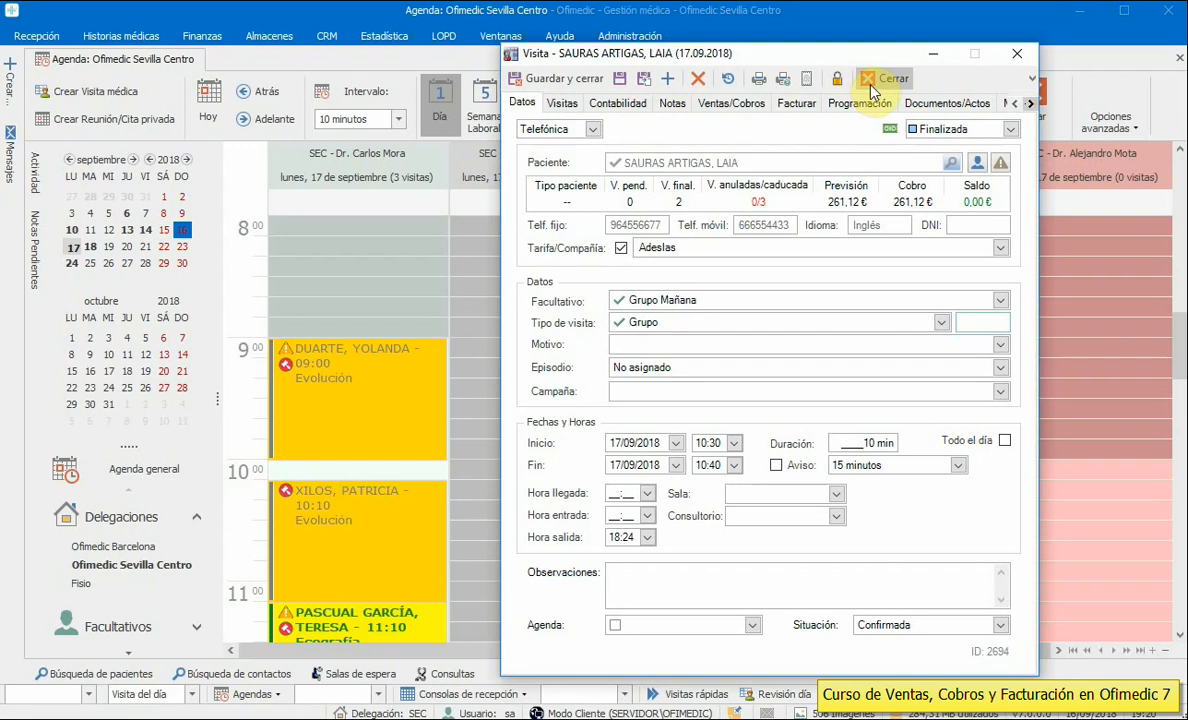
click(882, 80)
- Create and save Bono Prueba voucher 124 for that patient: two Consulta normal sessions, 24,00 €
right_click(710, 540)
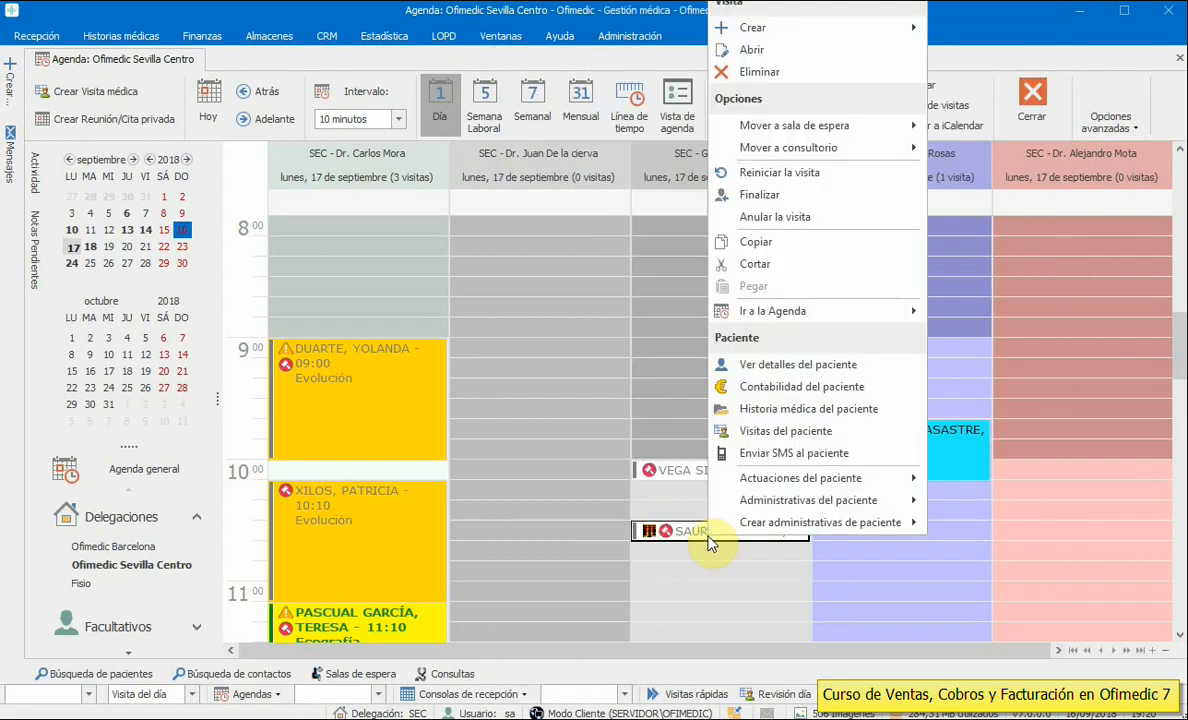
mouse_move(815, 522)
click(985, 617)
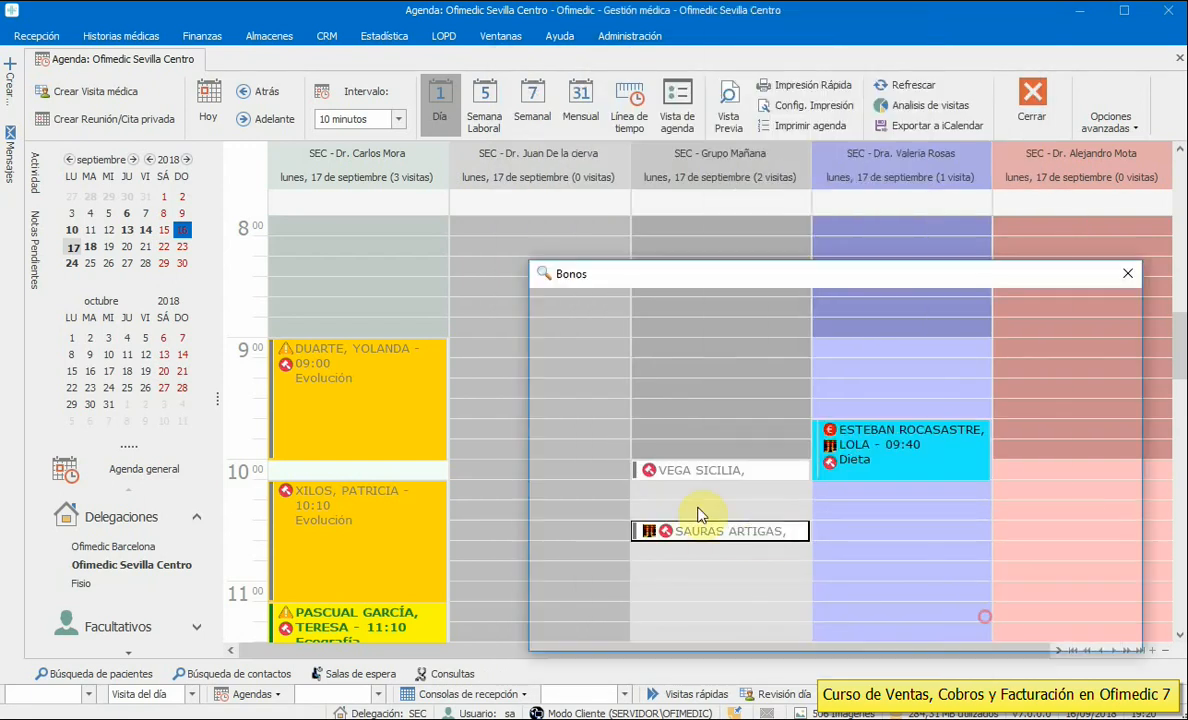
double_click(578, 369)
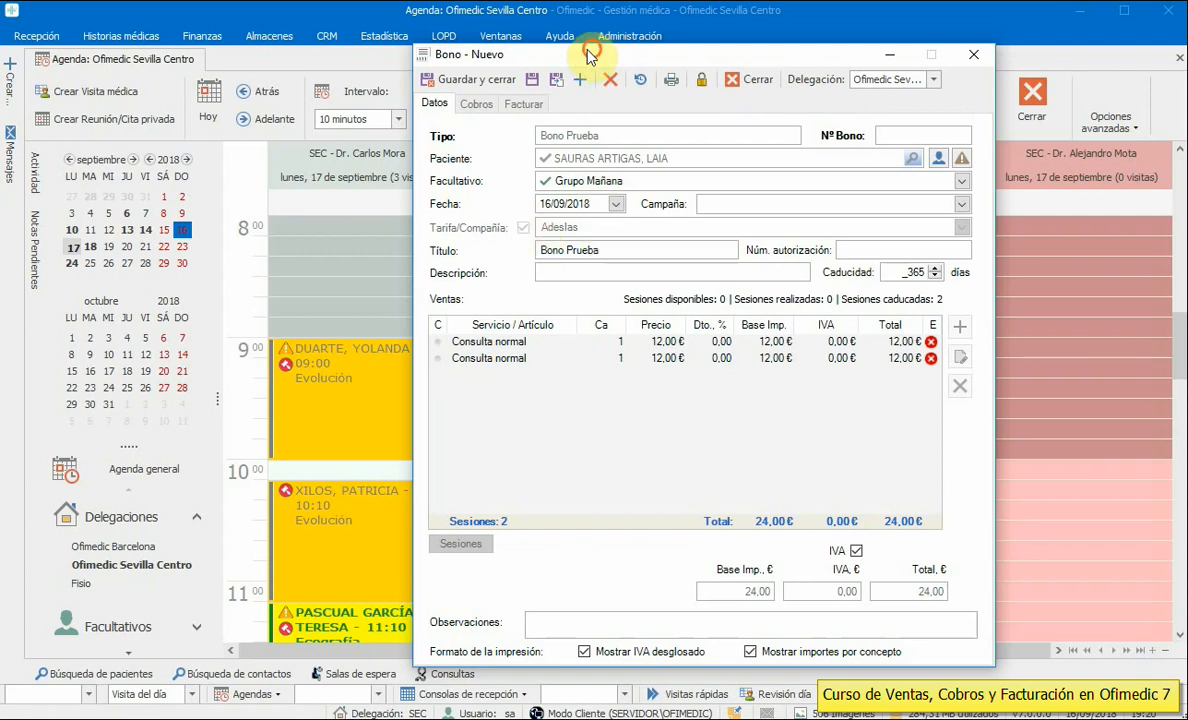
drag(589, 48, 520, 36)
click(463, 69)
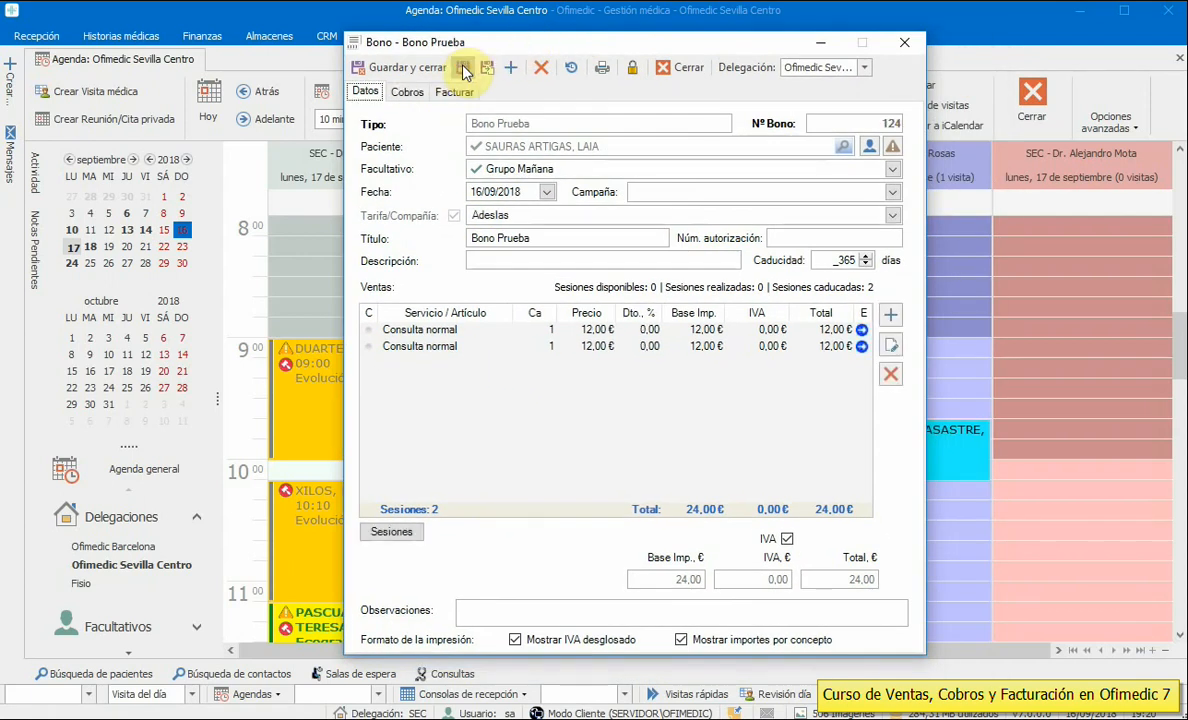
- Add a 24,00 € Volante payment on the bono's Cobros tab
click(406, 92)
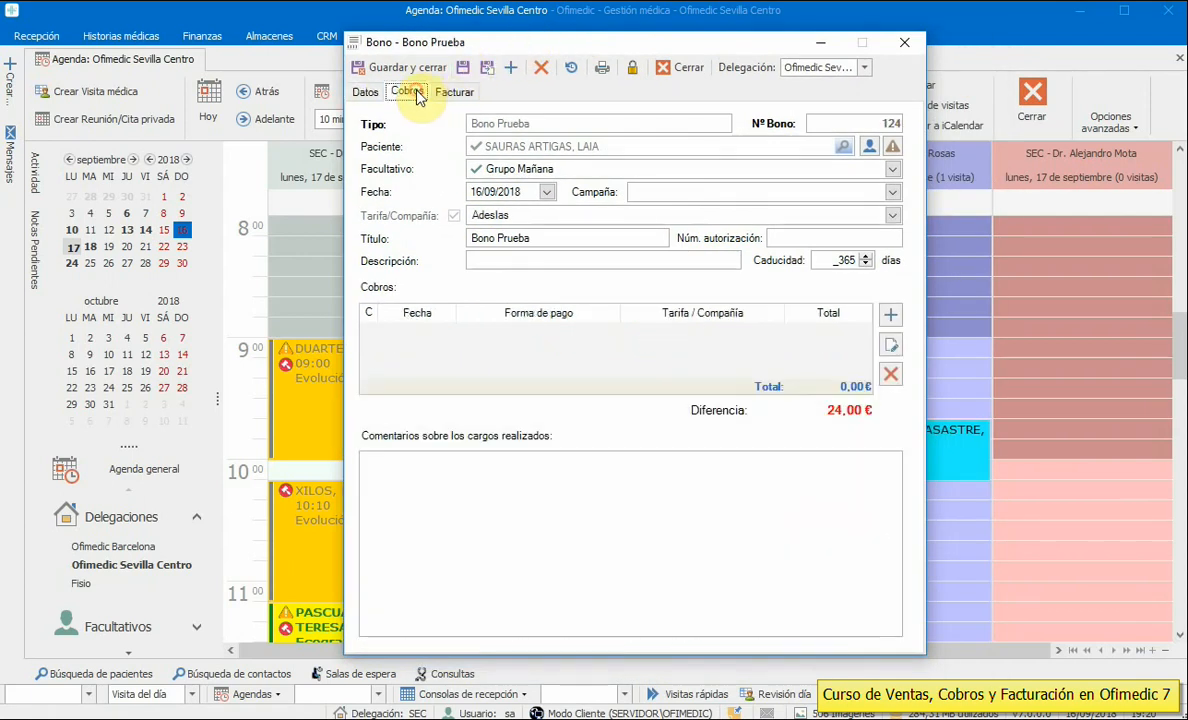
click(890, 314)
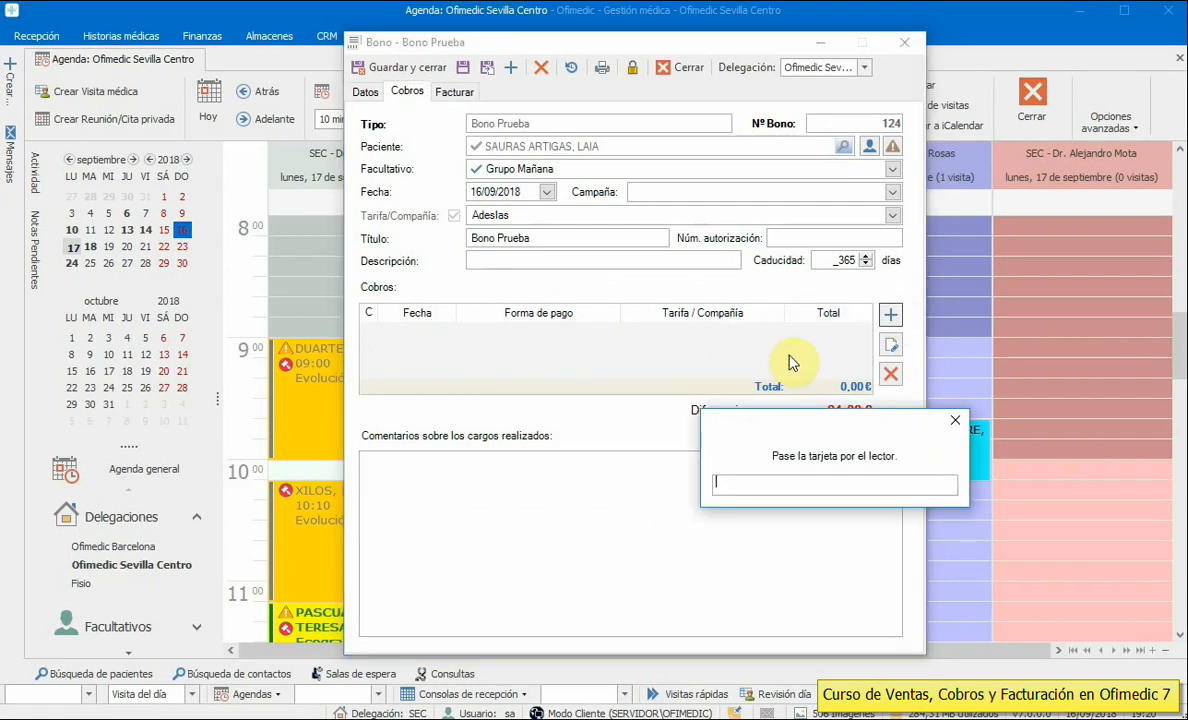
click(957, 421)
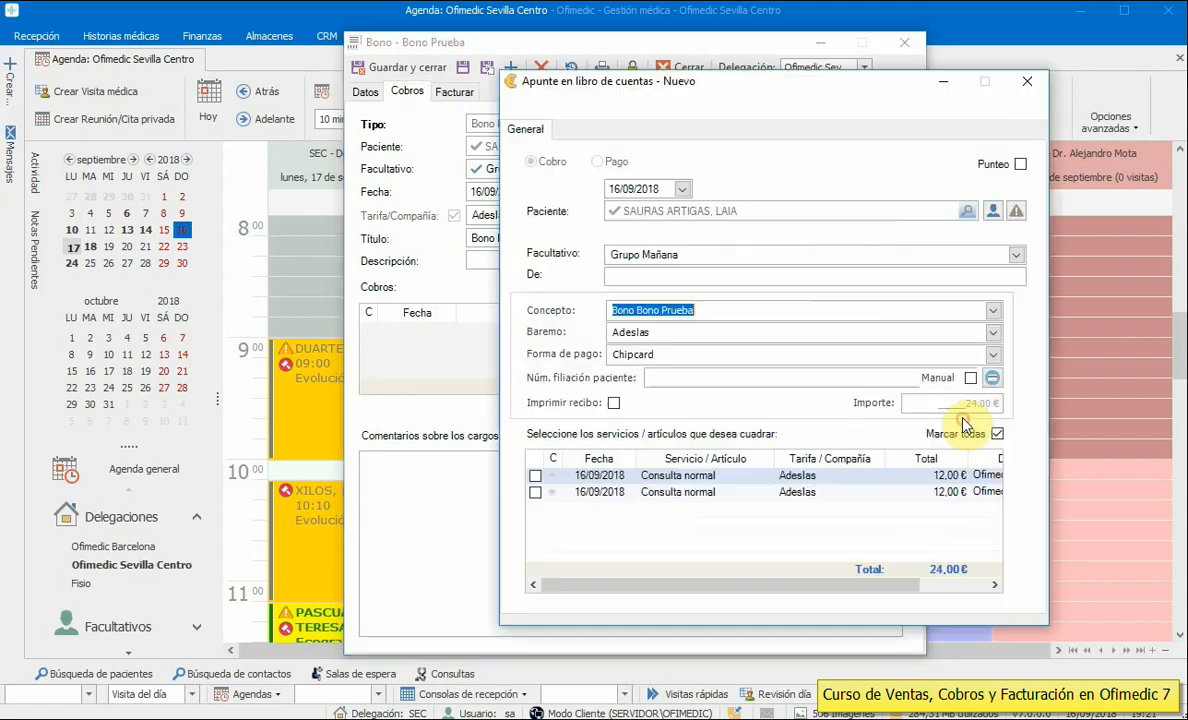
click(990, 354)
click(630, 409)
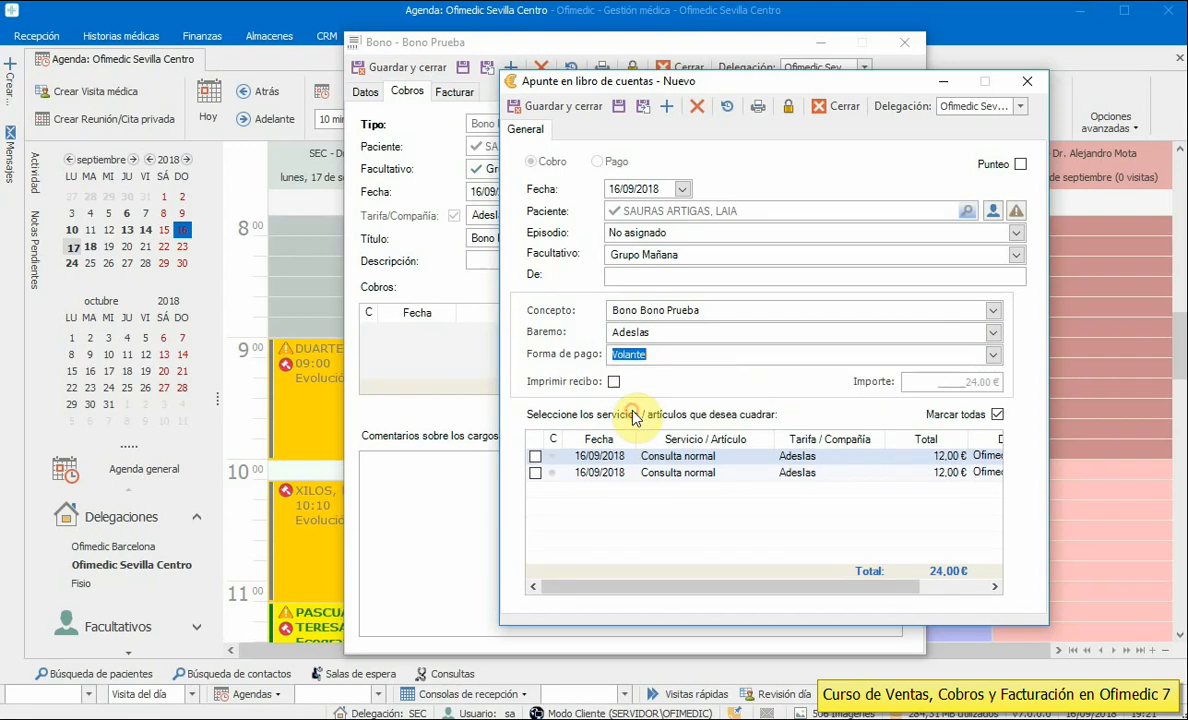
click(565, 106)
click(882, 531)
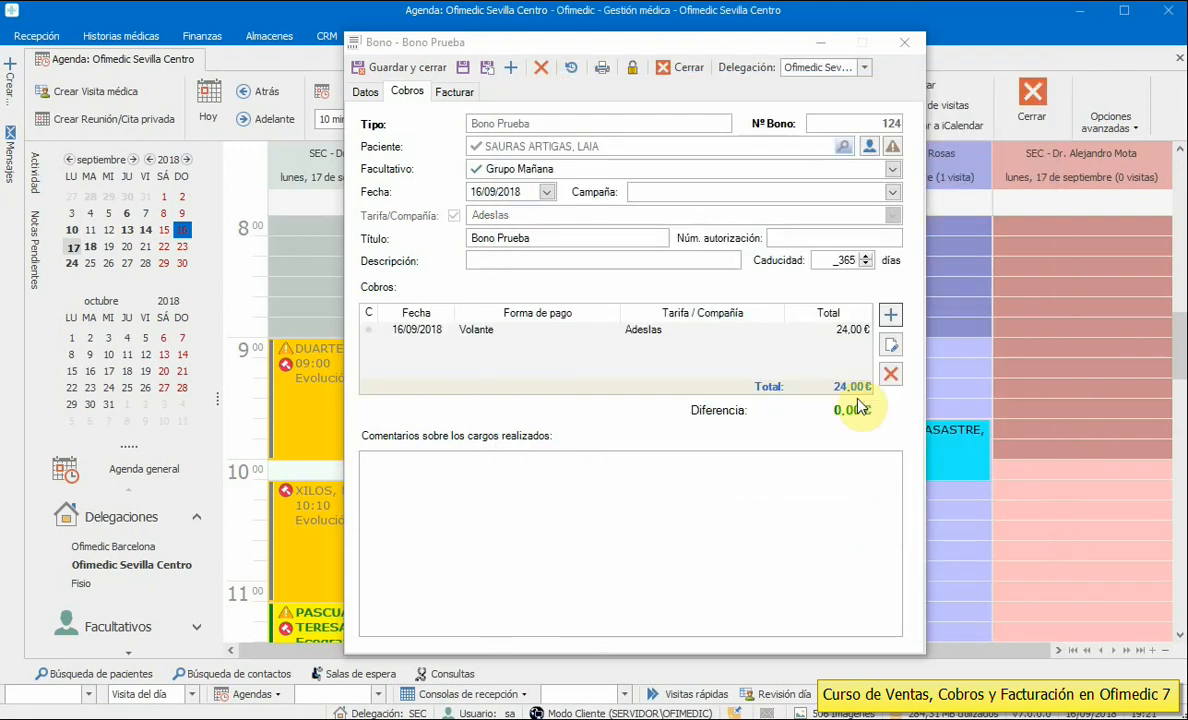
- Delete the Volante payment, then save and close the Bono Prueba voucher
click(845, 331)
click(891, 374)
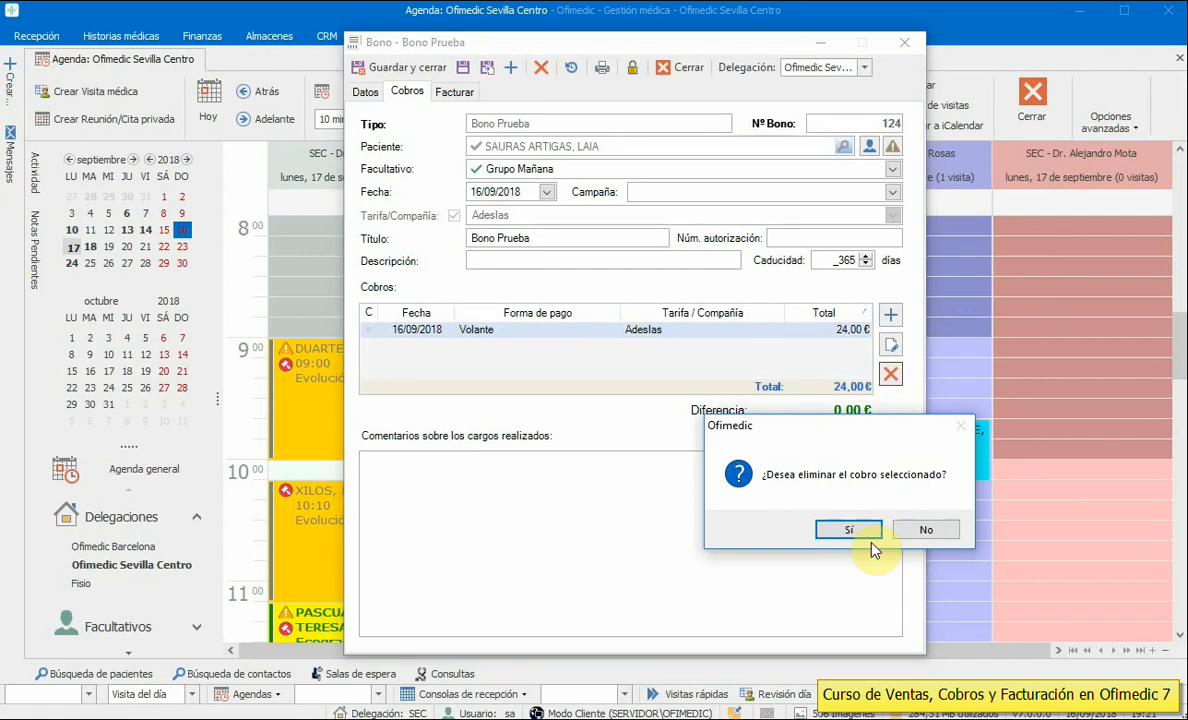
click(845, 533)
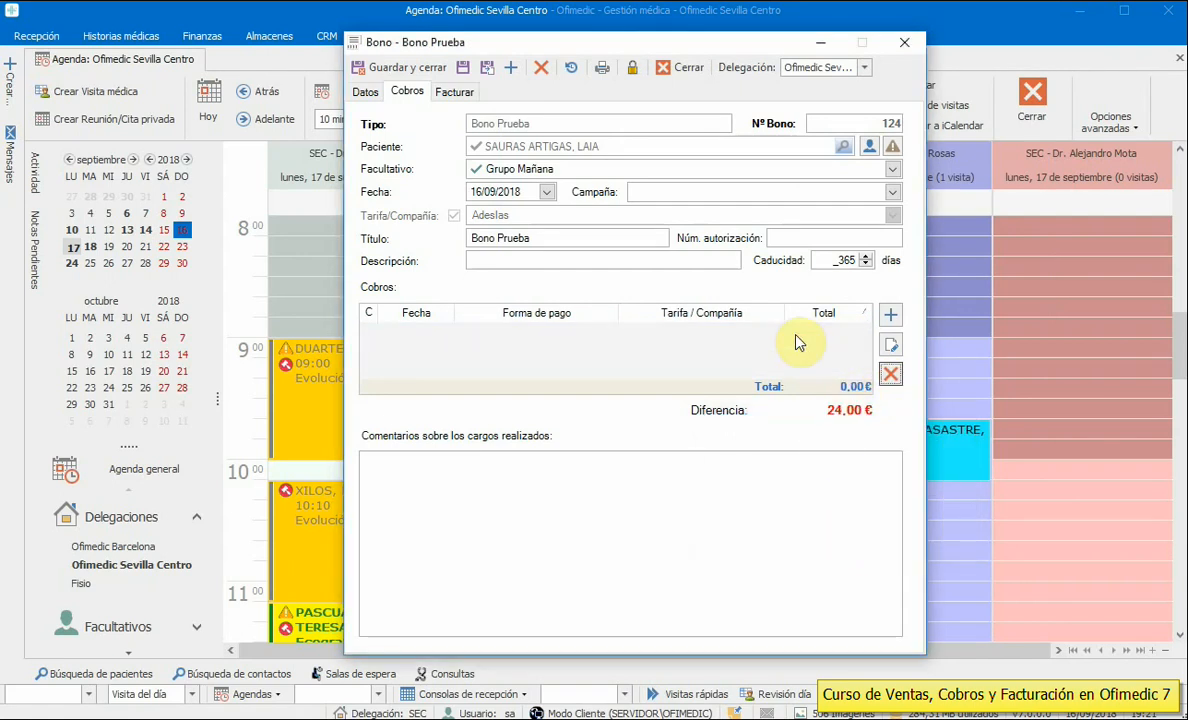
click(365, 91)
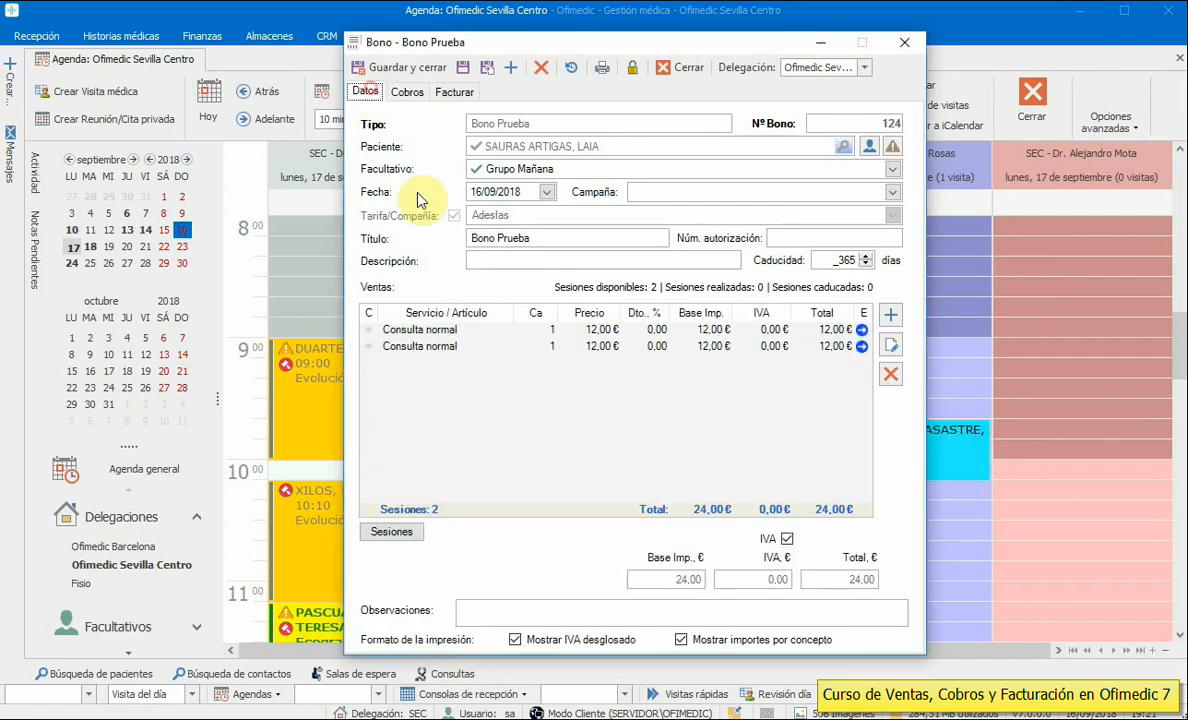
click(641, 347)
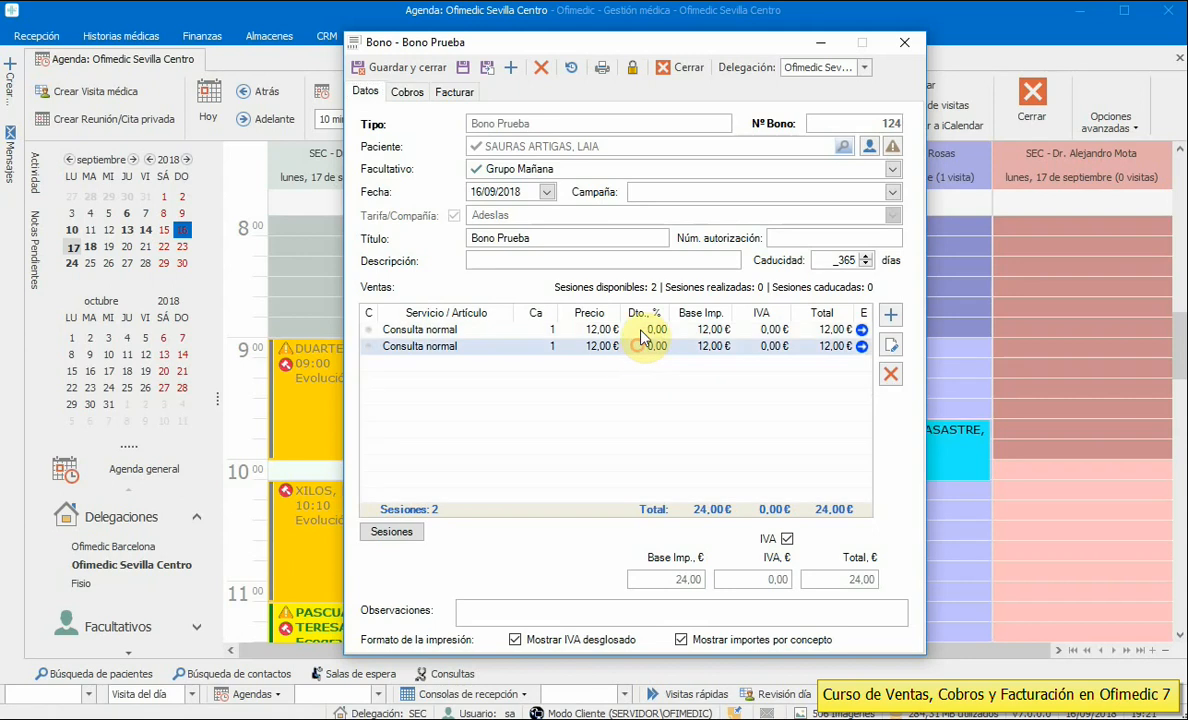
click(418, 77)
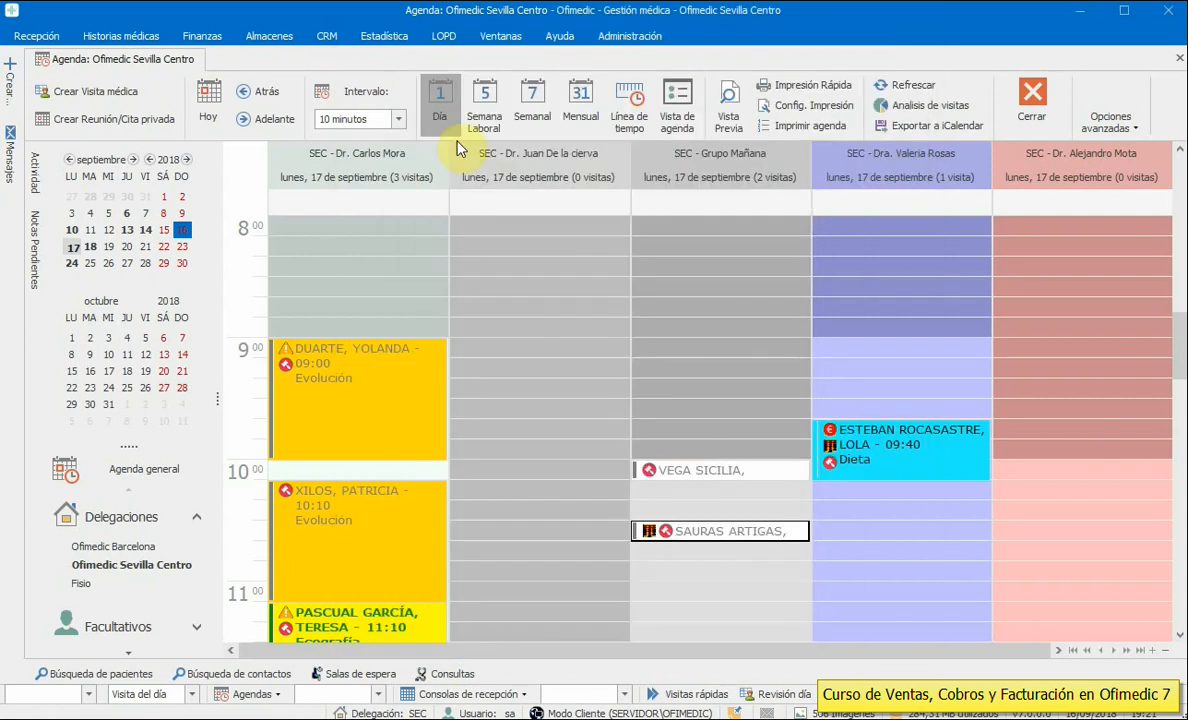
- Open the 10:30 appointment and create a new session from its first bono line
double_click(735, 530)
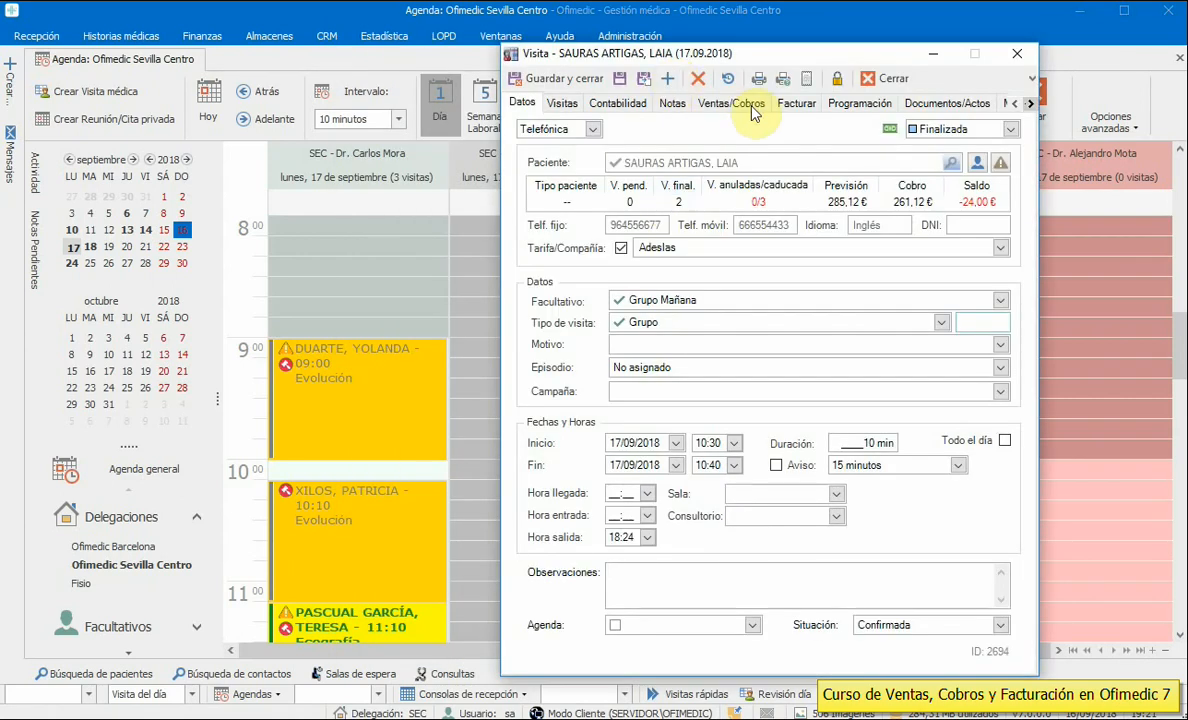
click(705, 102)
click(993, 604)
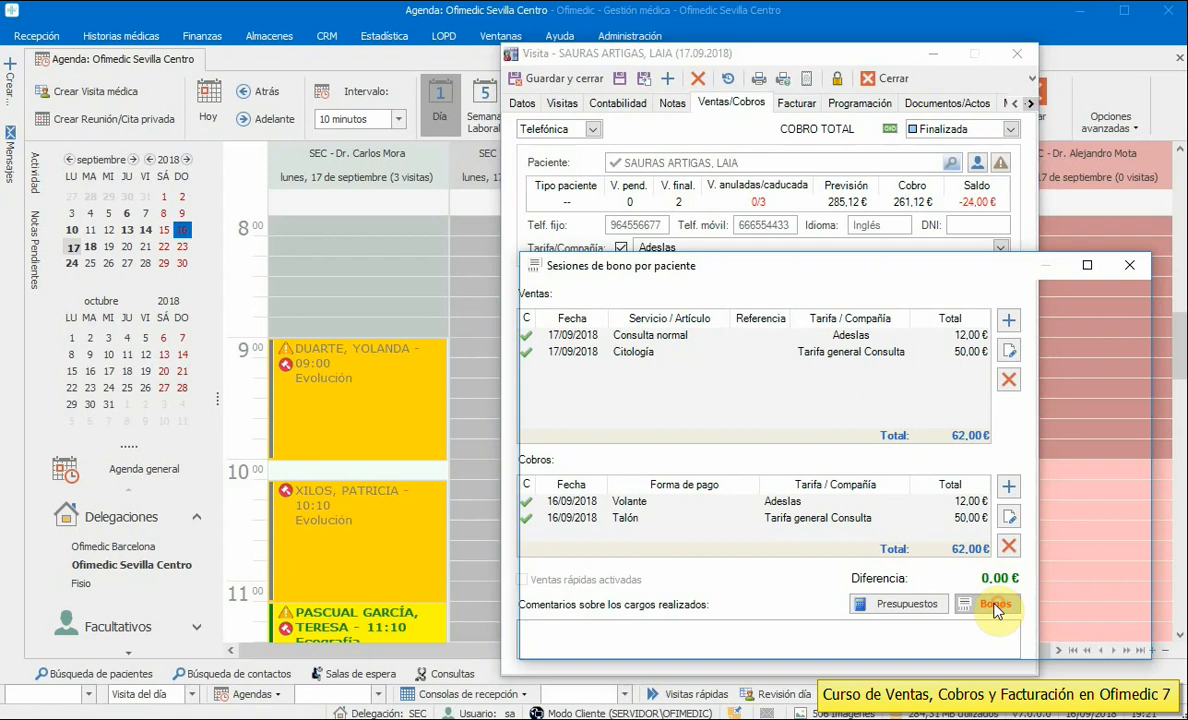
double_click(758, 373)
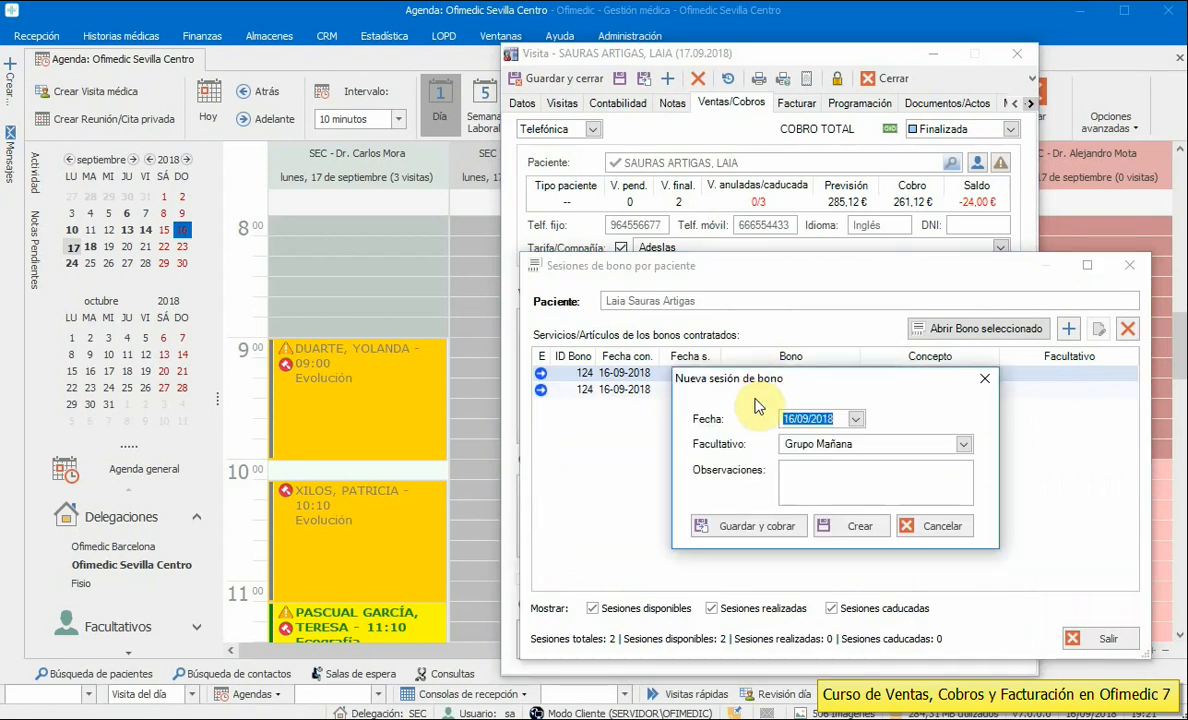
click(750, 526)
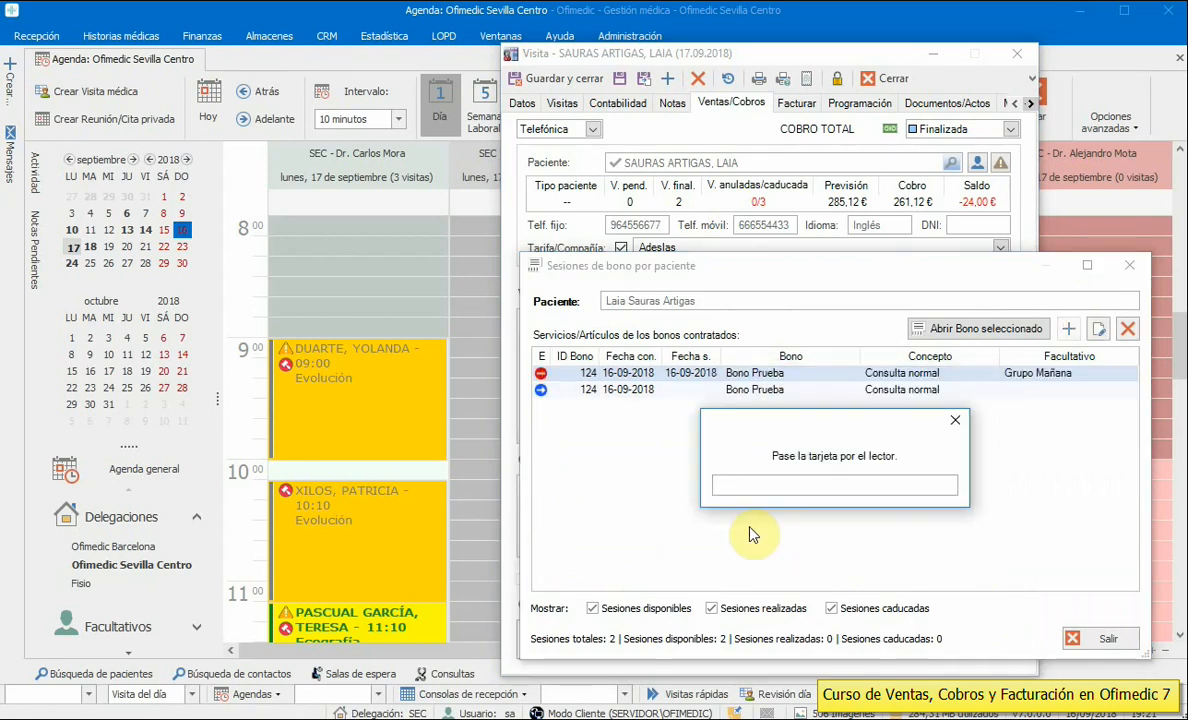
- Record the session's payment with Volante as the payment method
click(951, 426)
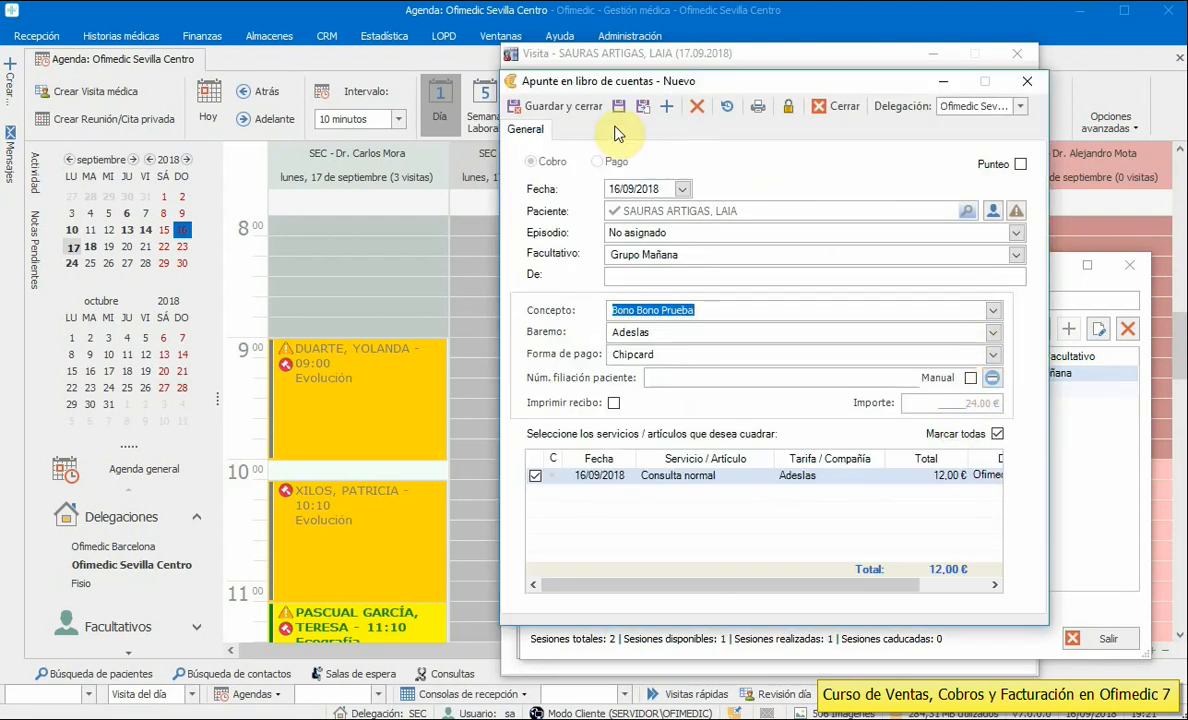
click(560, 106)
click(977, 541)
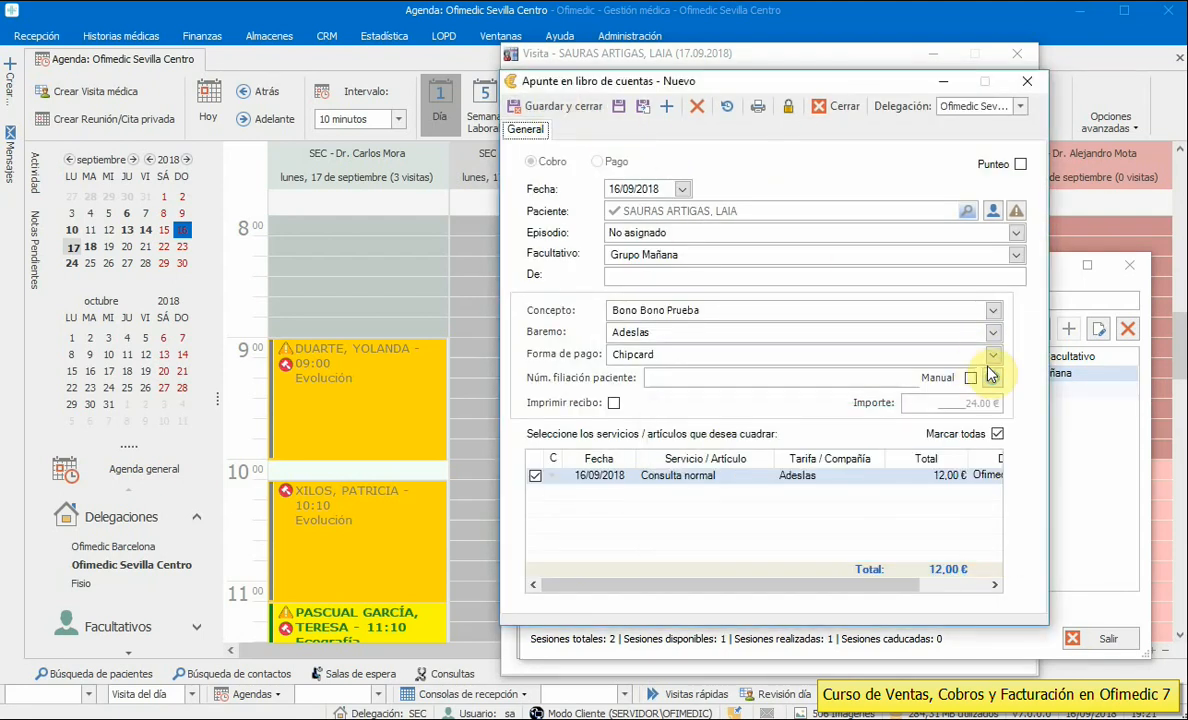
click(993, 354)
click(662, 412)
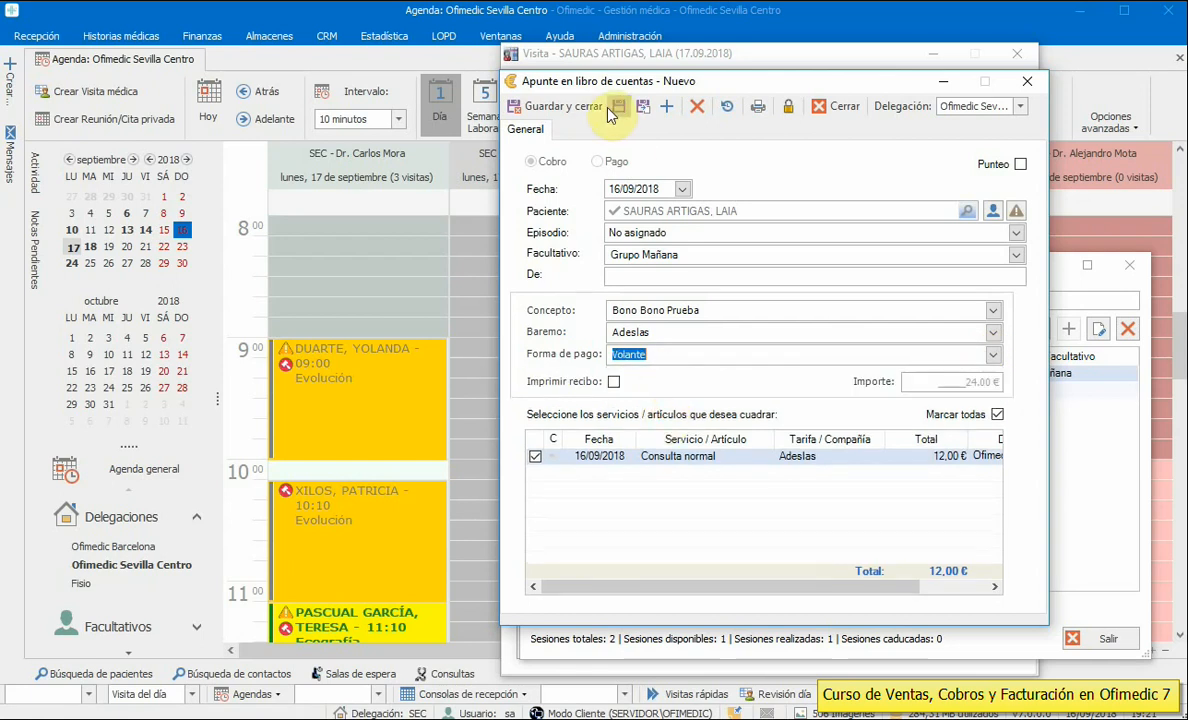
click(545, 106)
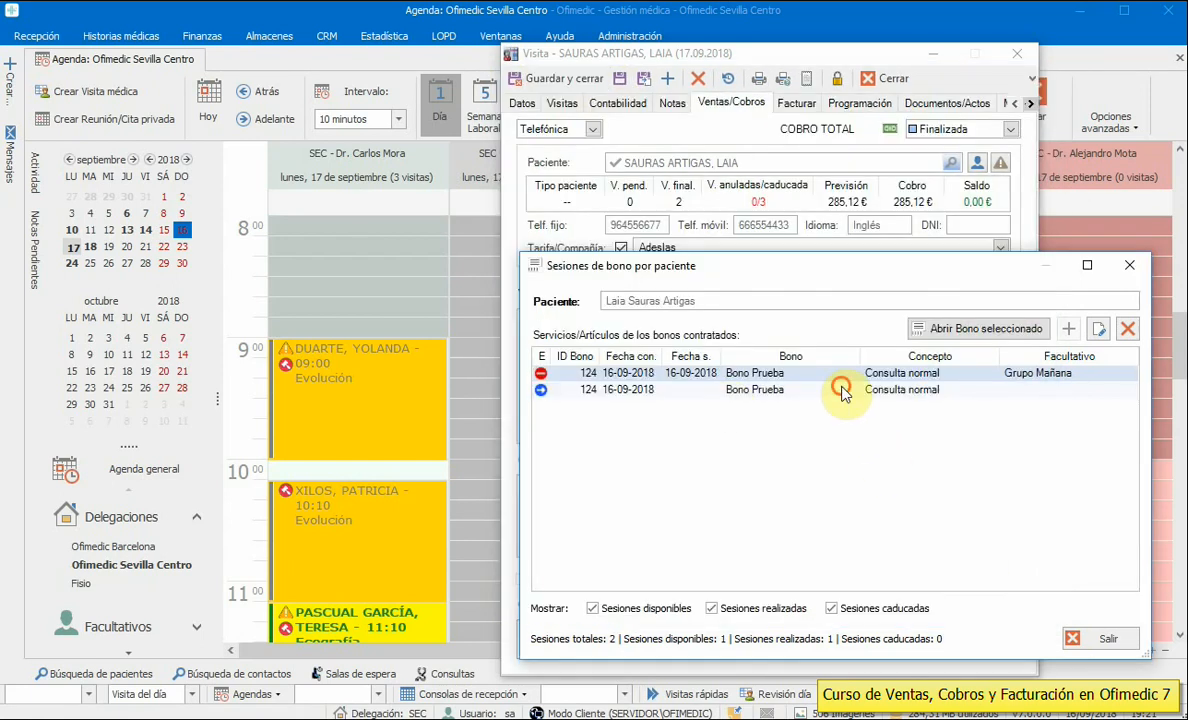
- Close the bono sessions list and save and close the visit
drag(785, 268, 333, 268)
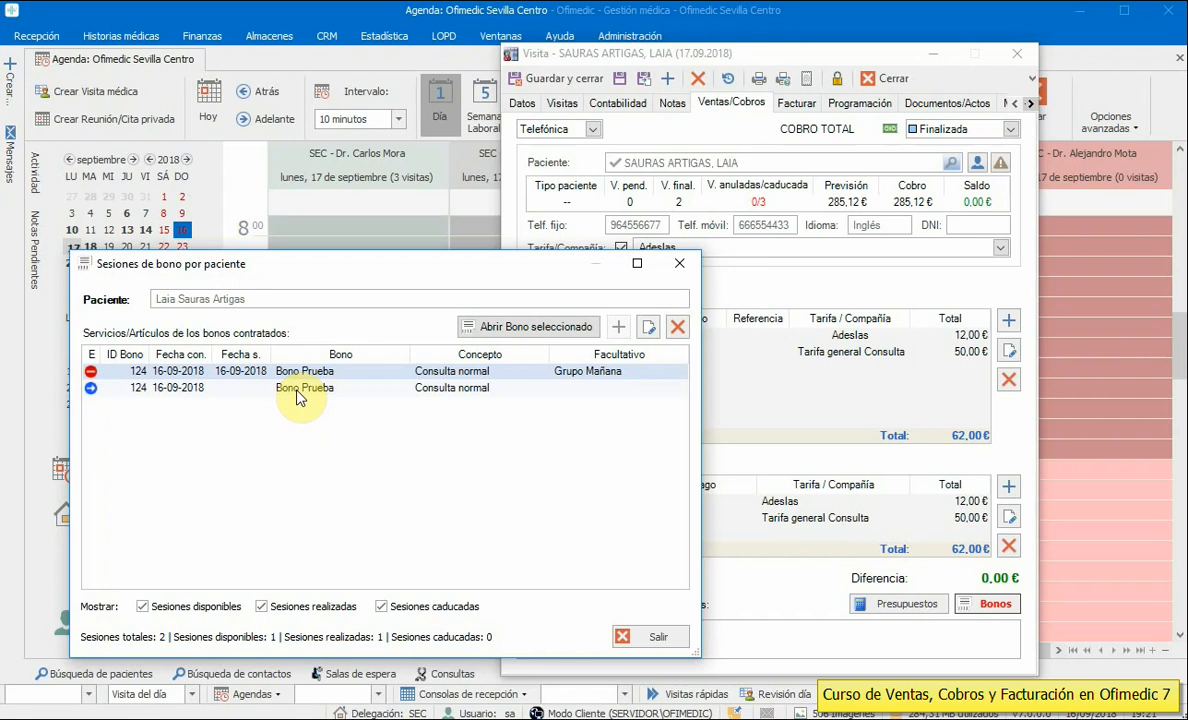
click(655, 636)
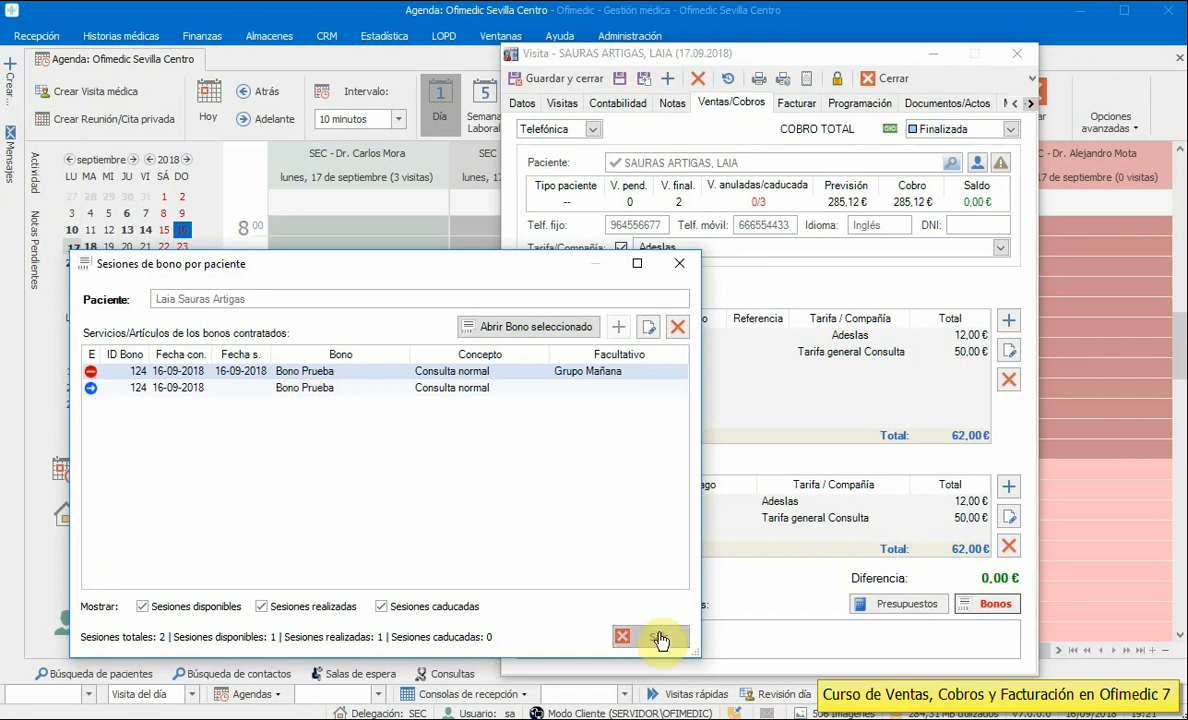
click(521, 104)
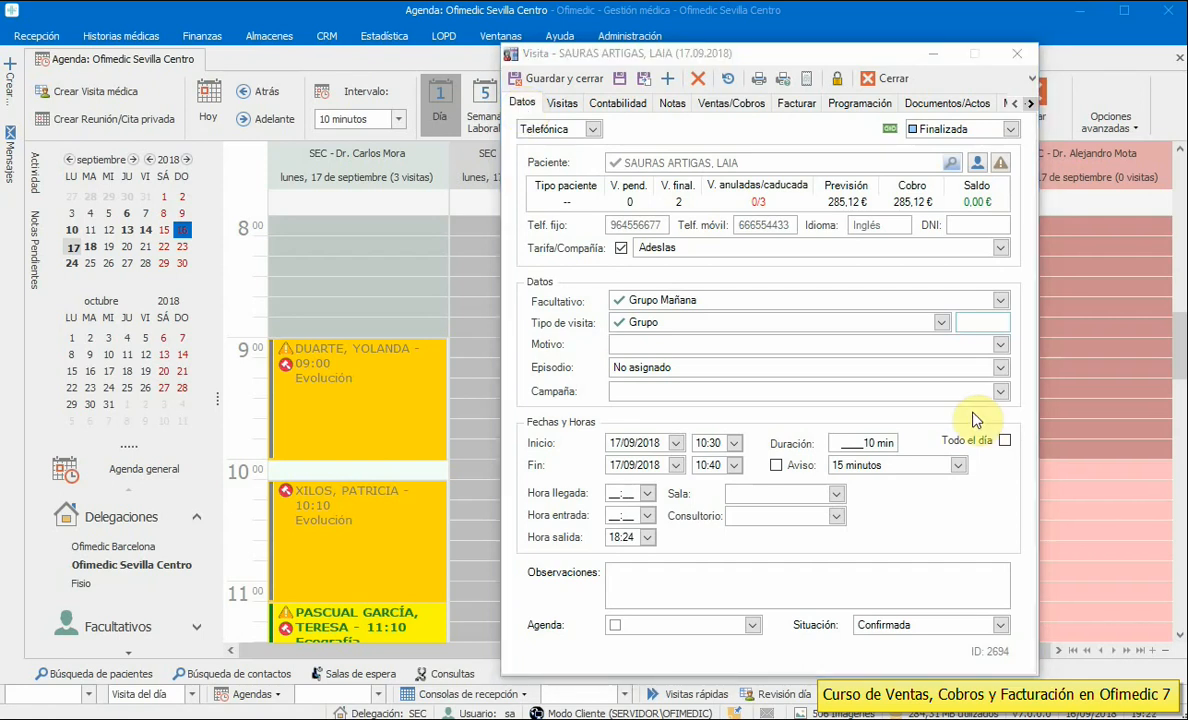
click(550, 84)
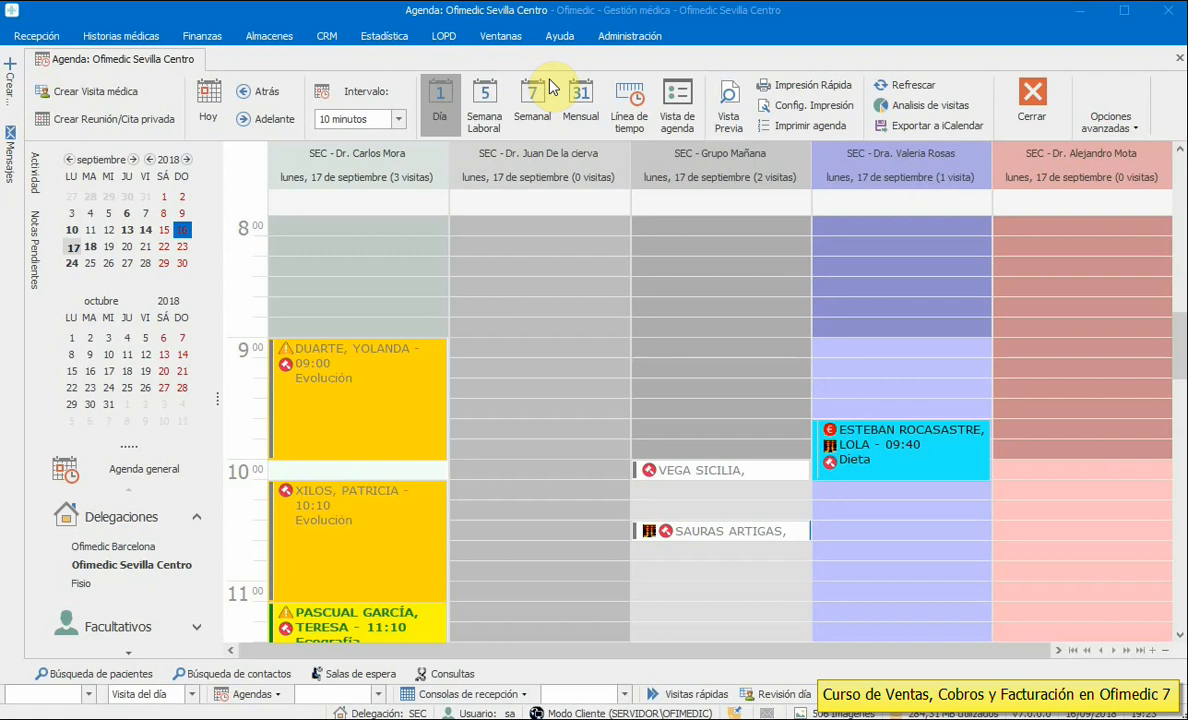
- Start a Ventas Mostrador counter sale using the Tarifa general Consulta tariff
click(30, 38)
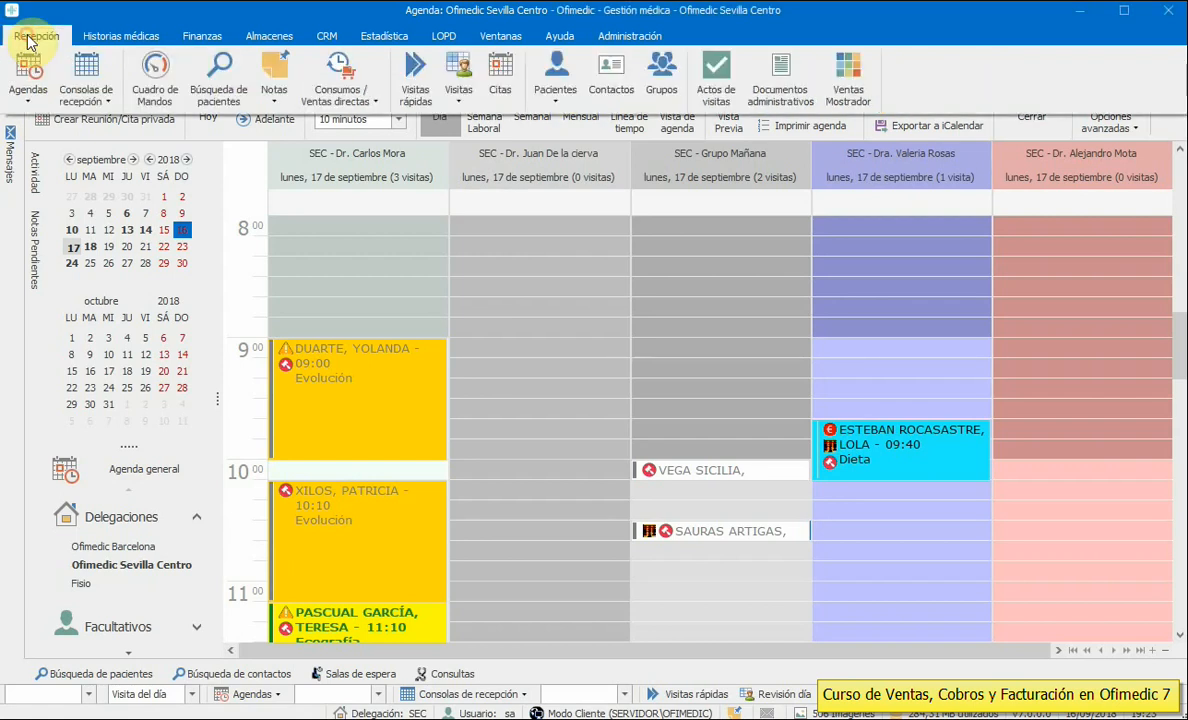
click(852, 100)
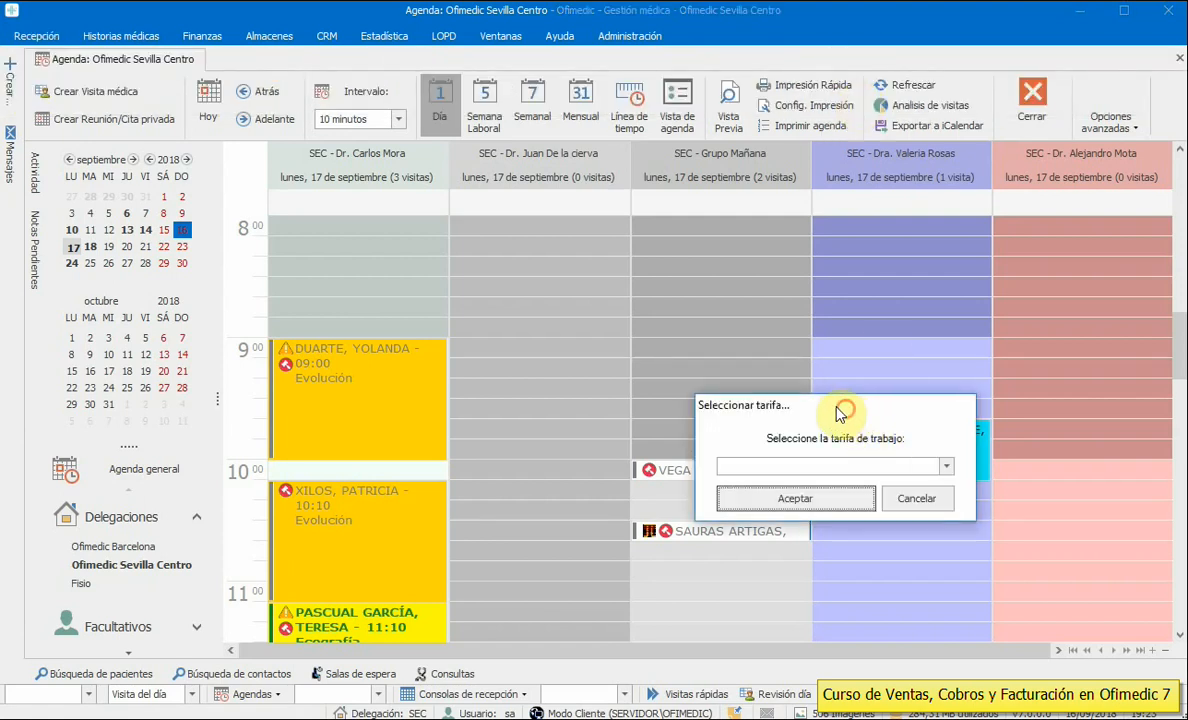
drag(840, 413, 594, 310)
click(693, 365)
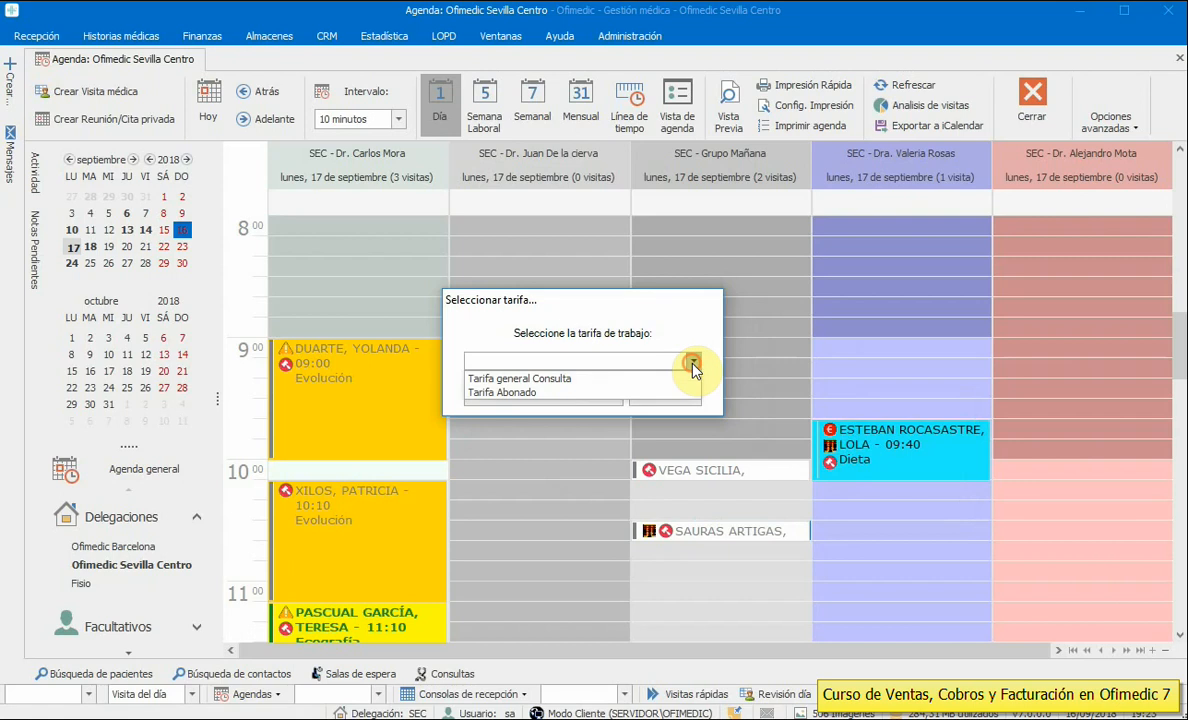
click(545, 379)
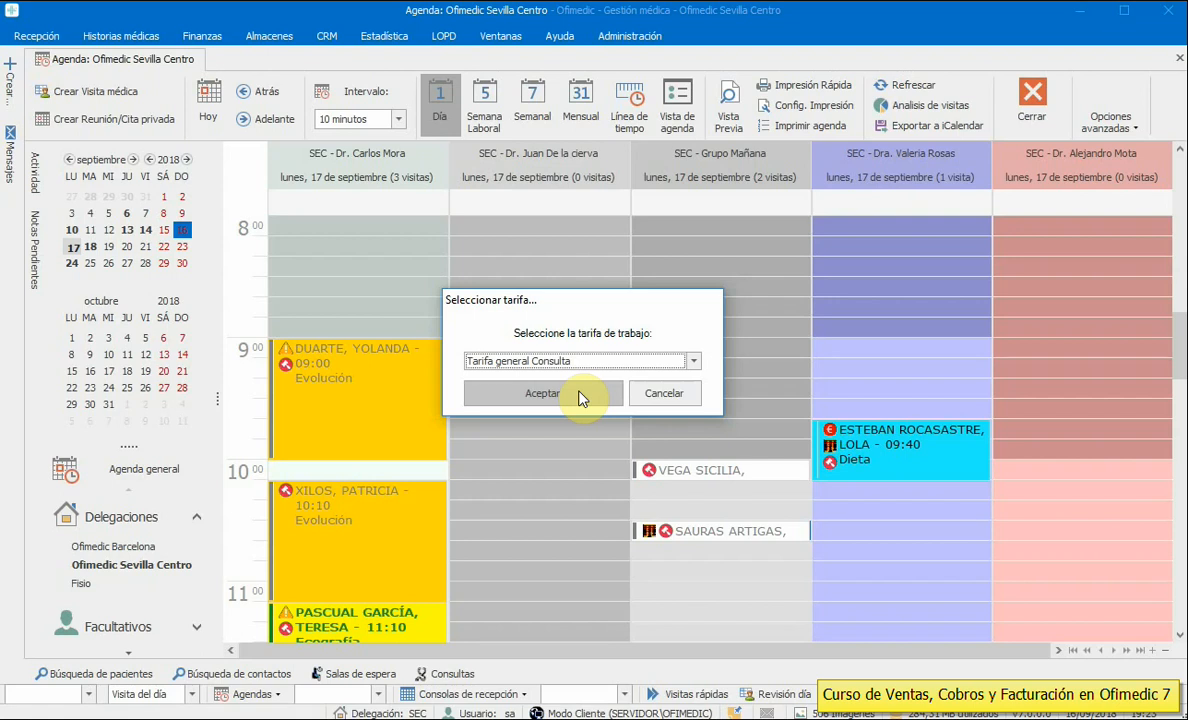
click(579, 393)
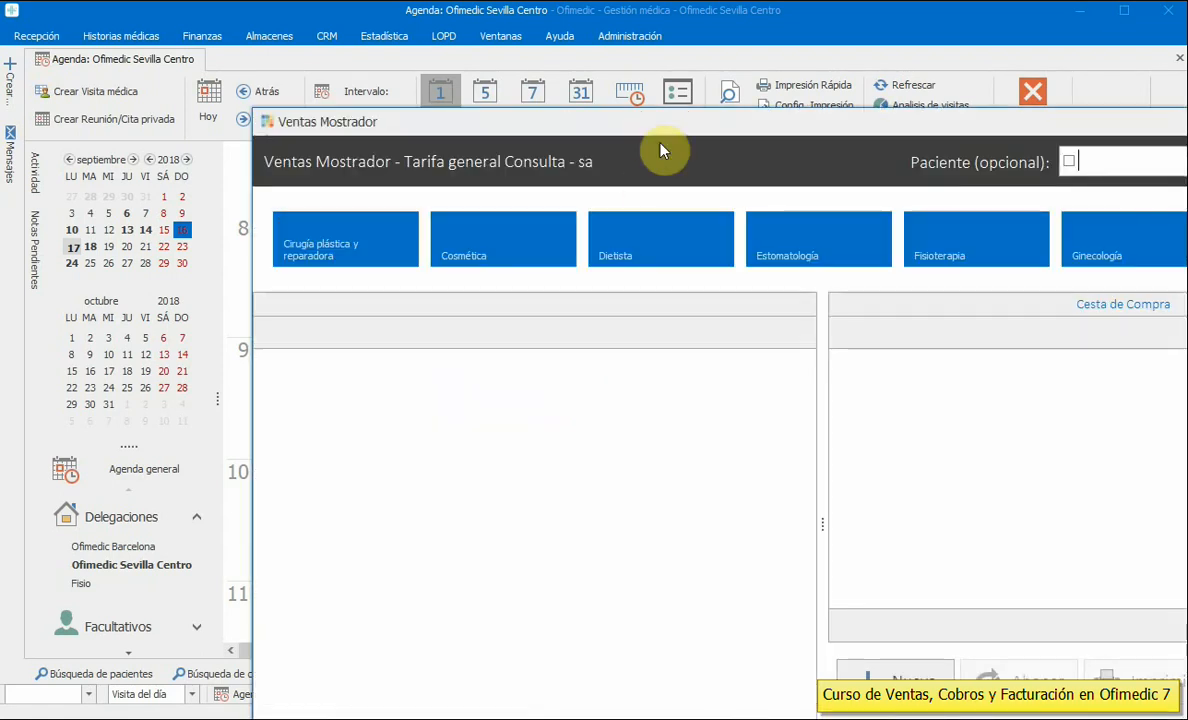
- Enlarge the counter sales window and browse product categories, ending on Cosmética Facial
drag(678, 125, 422, 18)
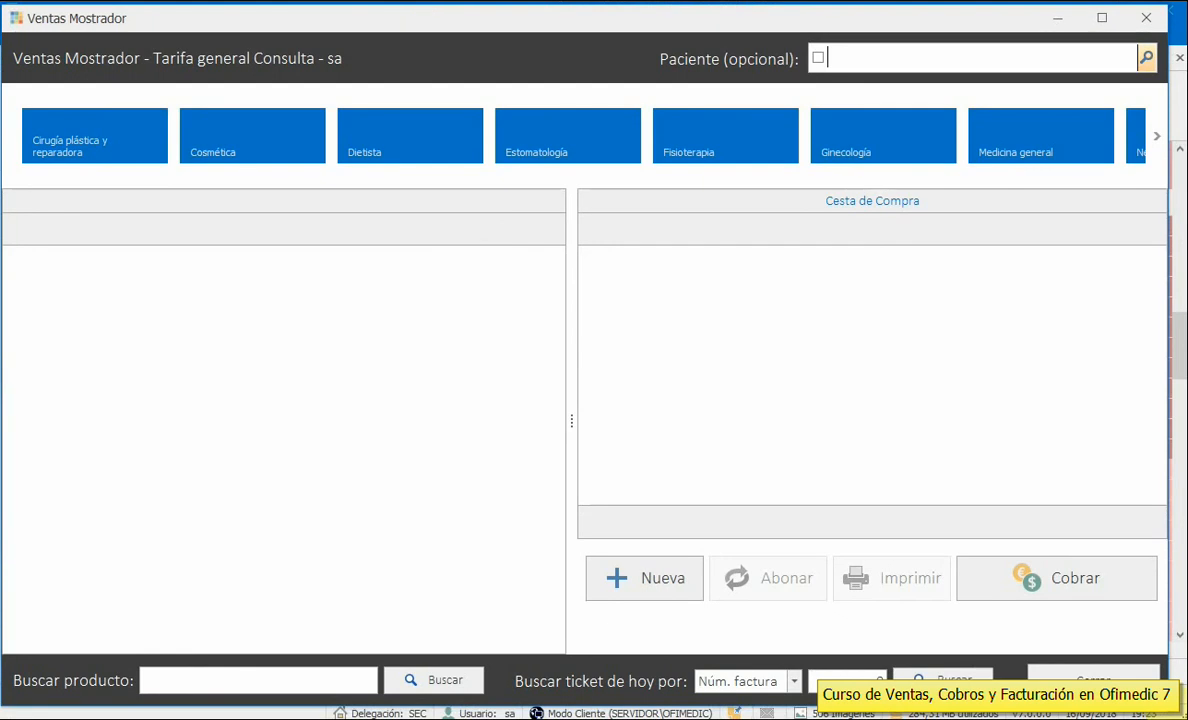
drag(1168, 706, 1179, 706)
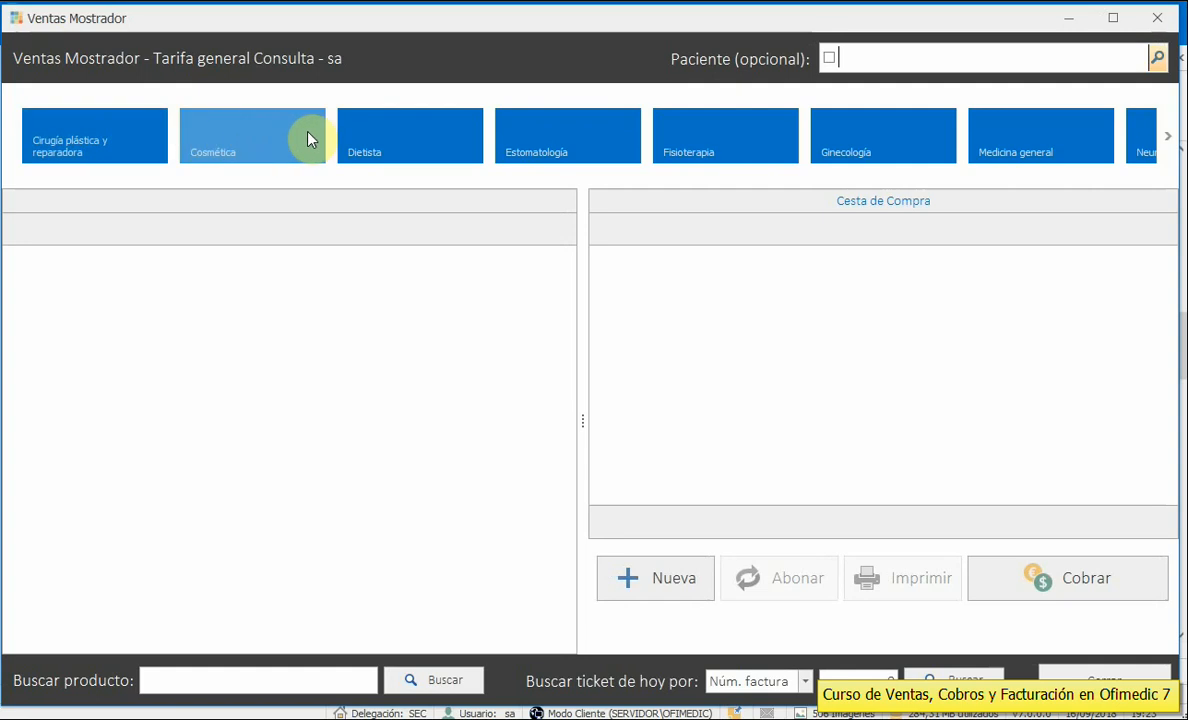
click(1166, 146)
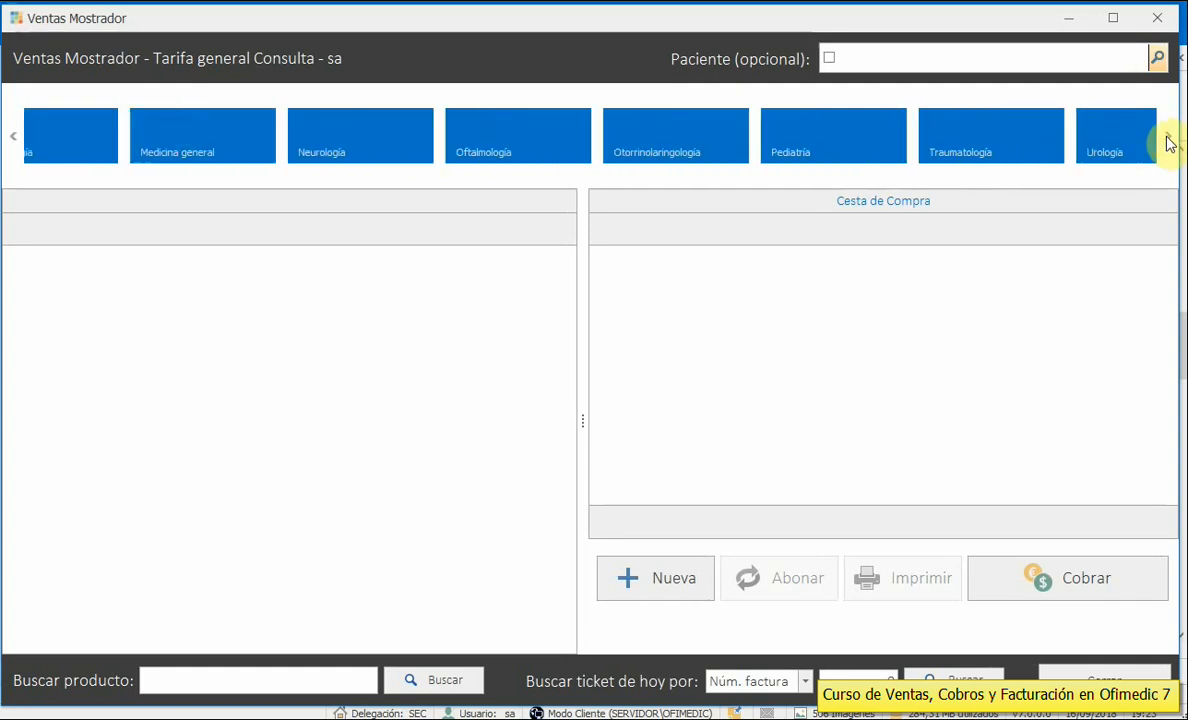
click(15, 136)
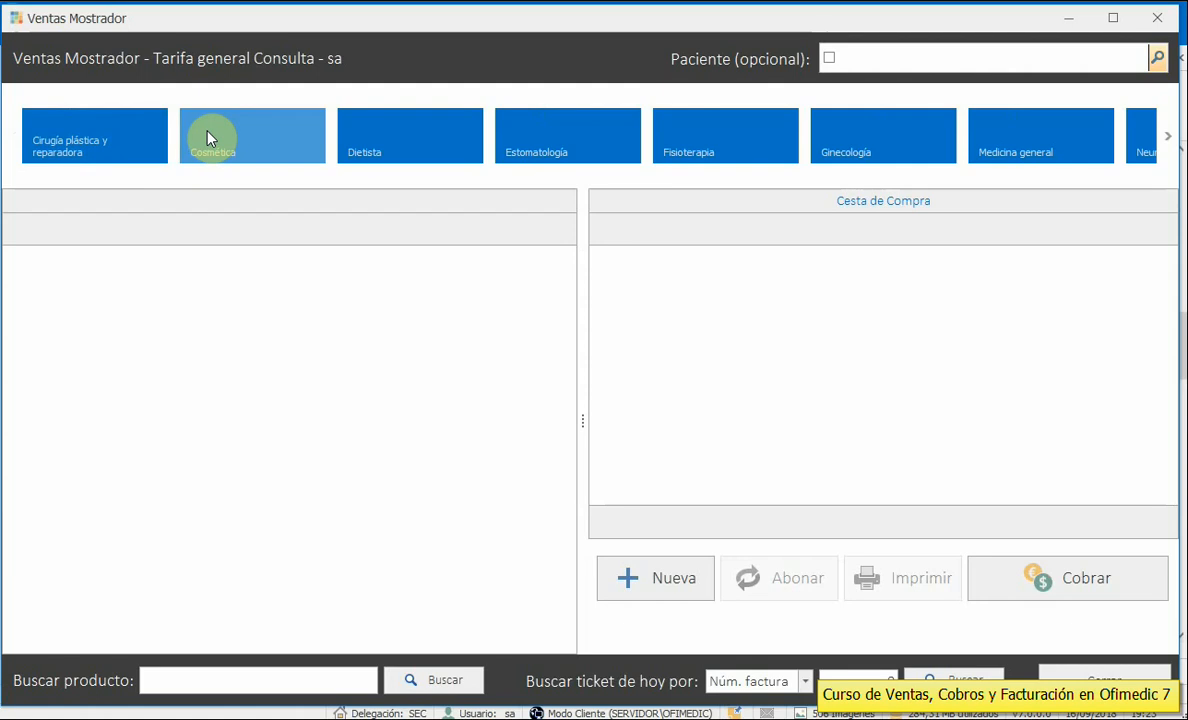
click(229, 150)
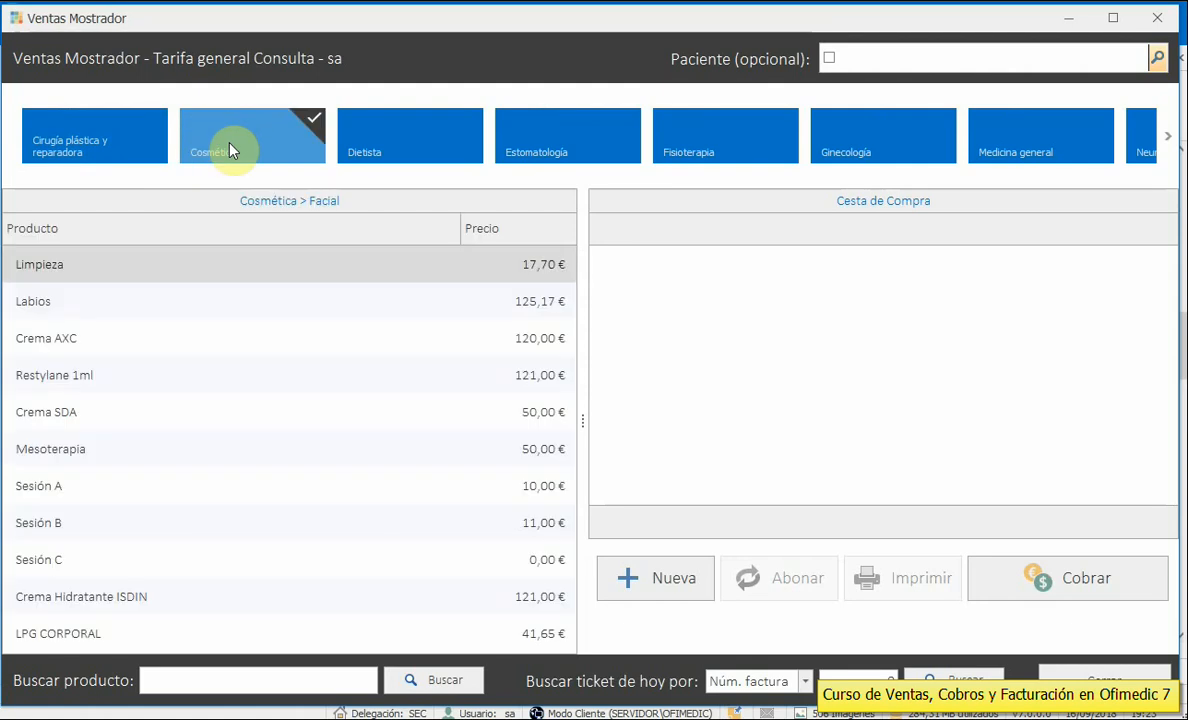
mouse_move(375, 148)
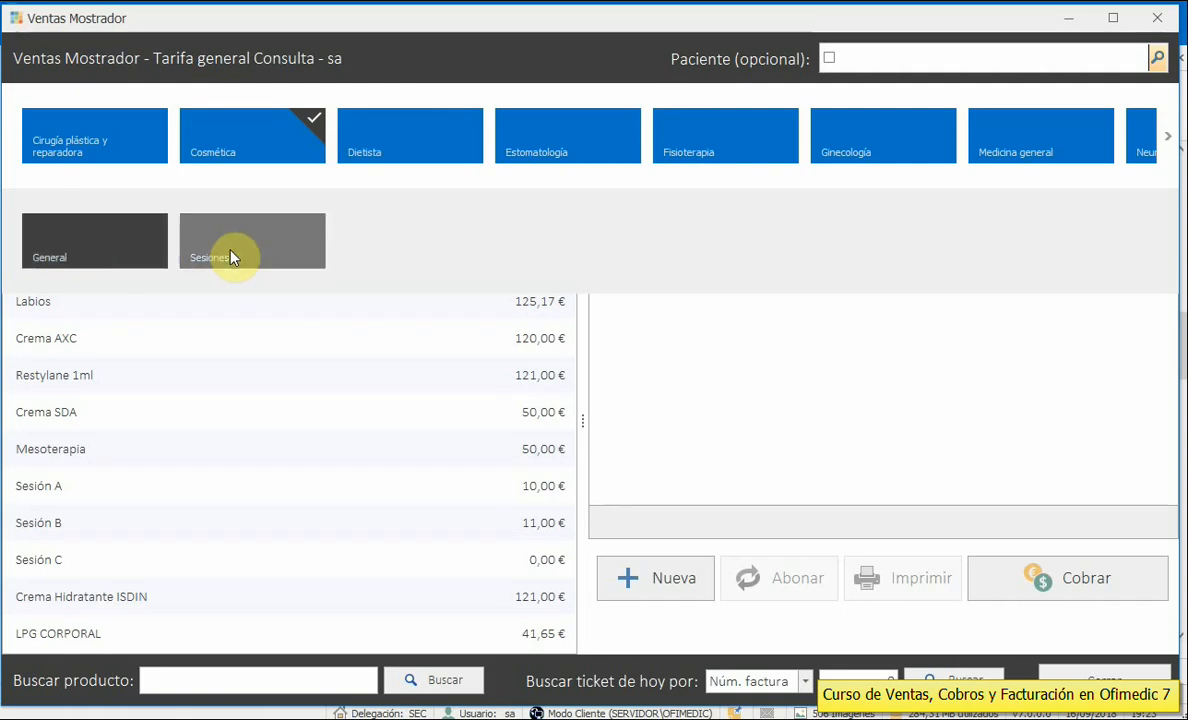
click(80, 250)
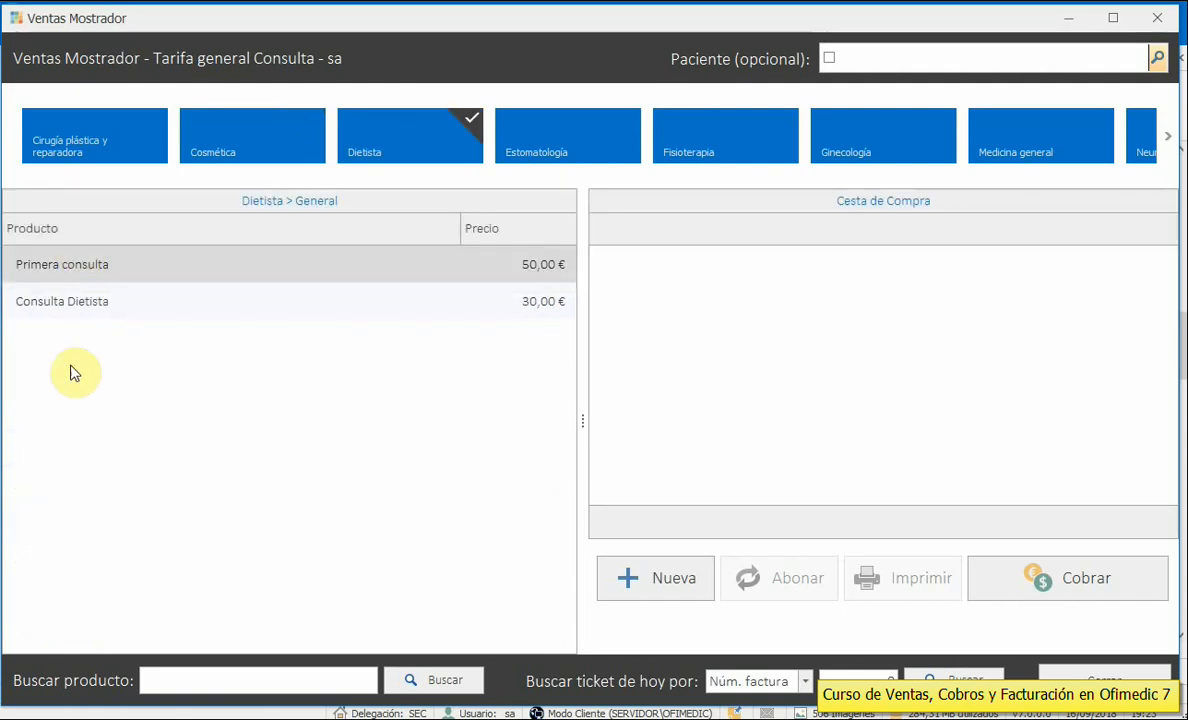
mouse_move(385, 148)
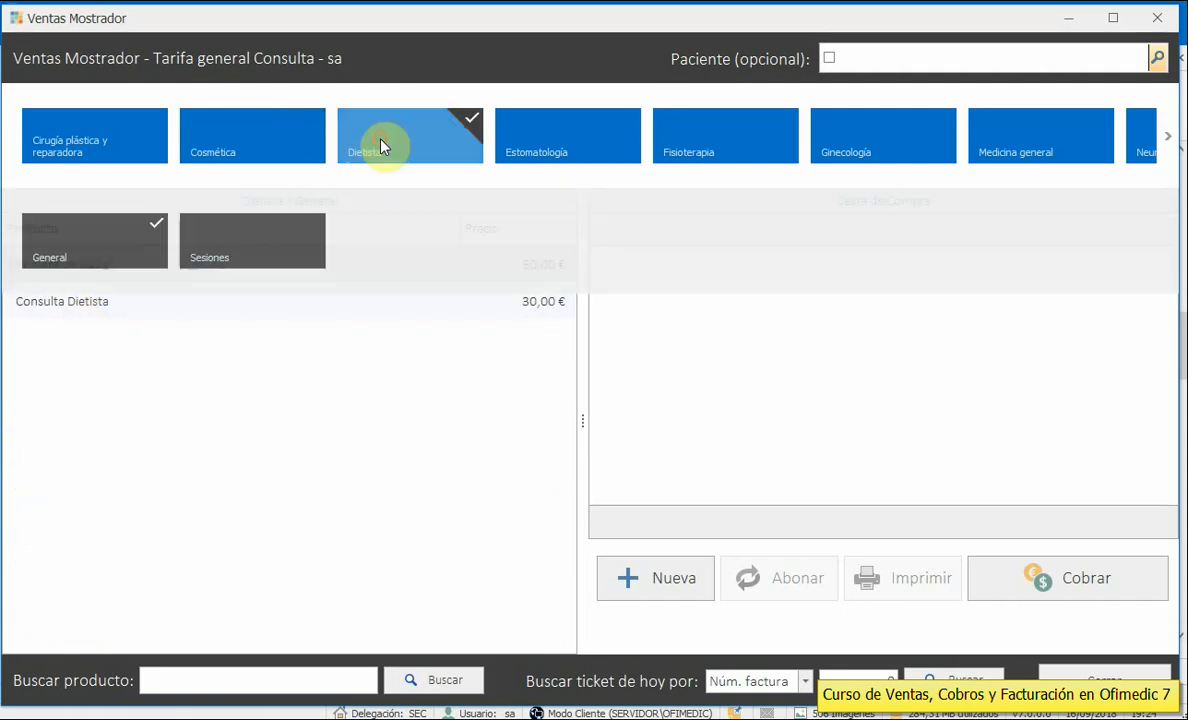
click(250, 250)
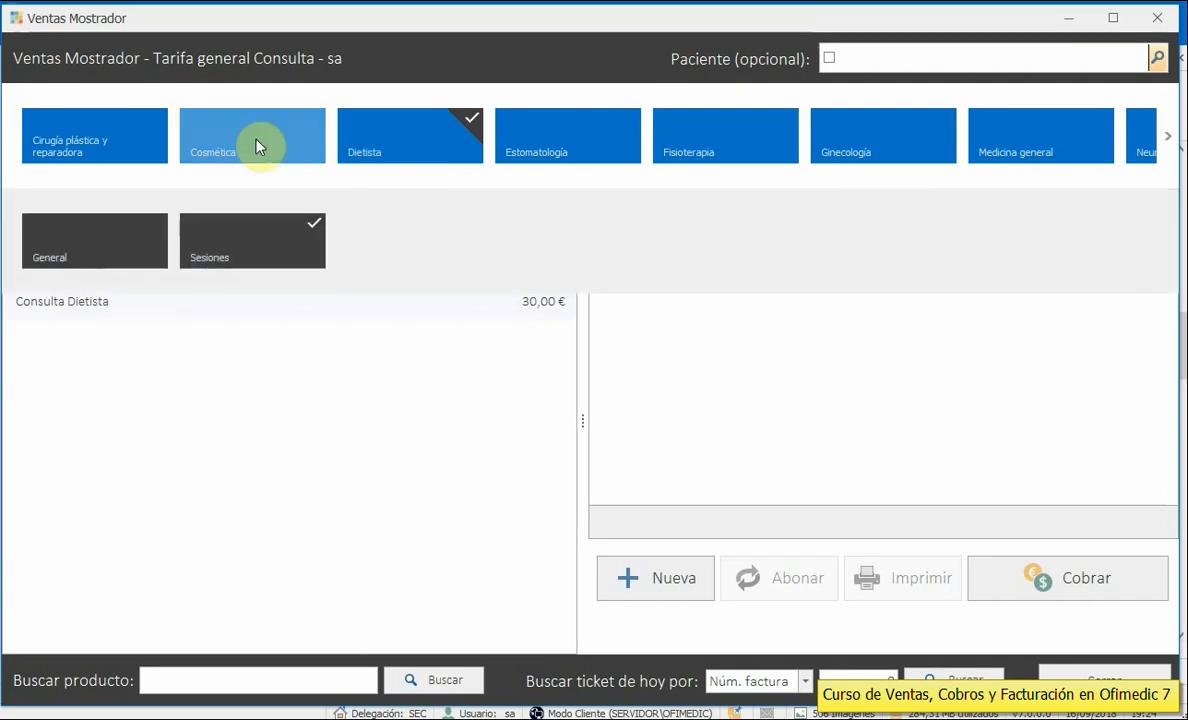
click(258, 146)
click(517, 151)
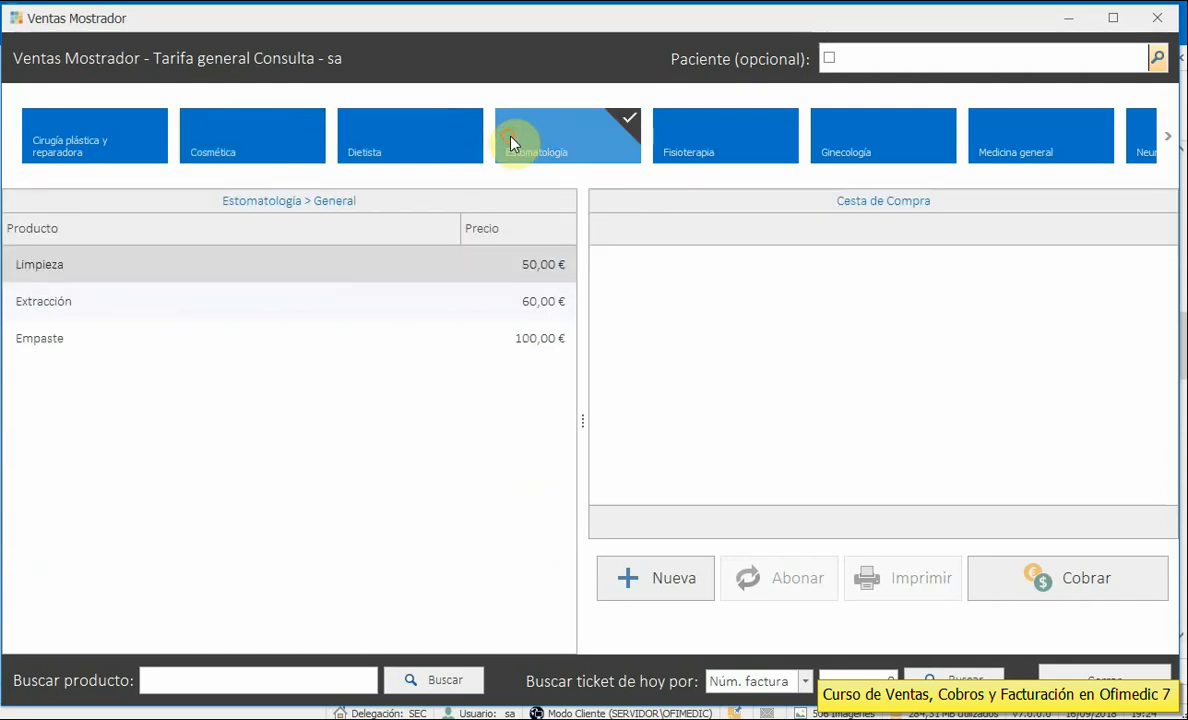
click(693, 148)
click(1007, 148)
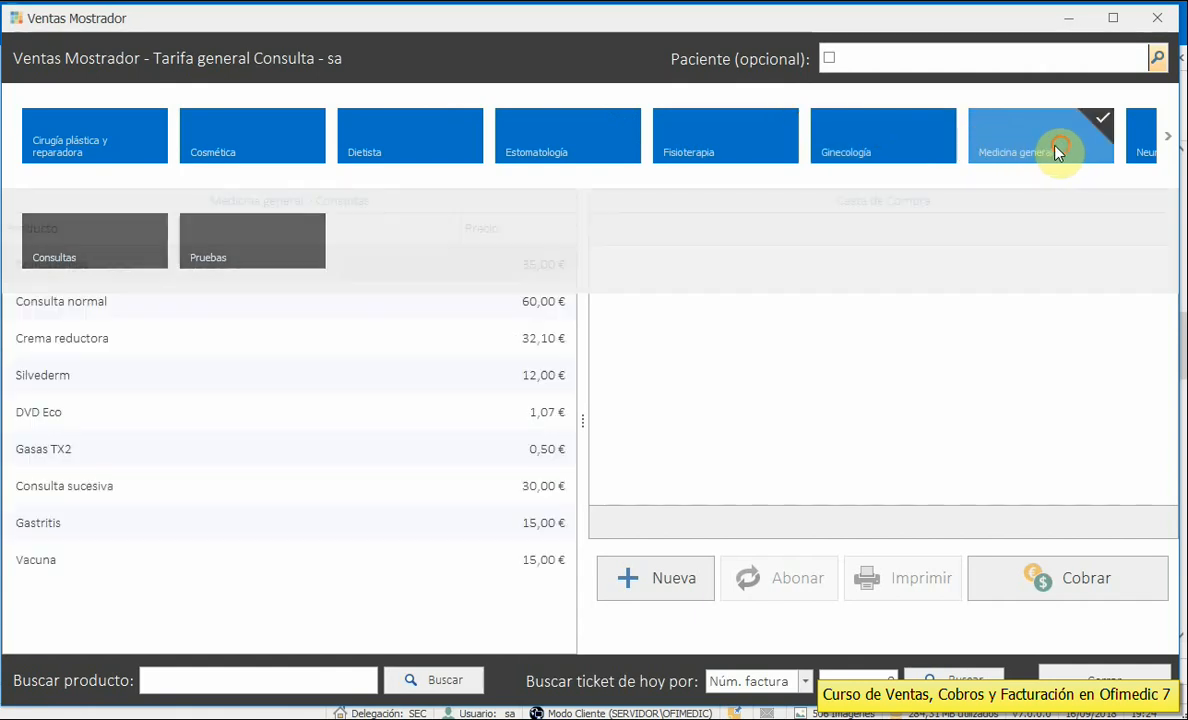
click(279, 143)
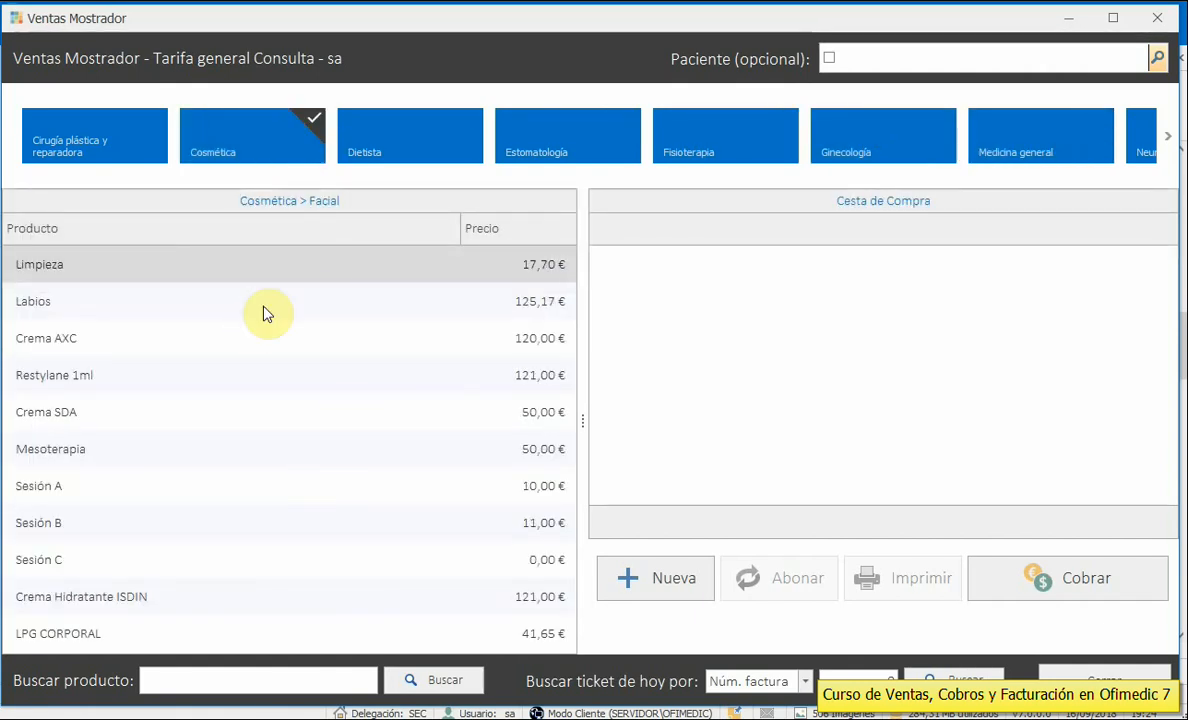
click(242, 139)
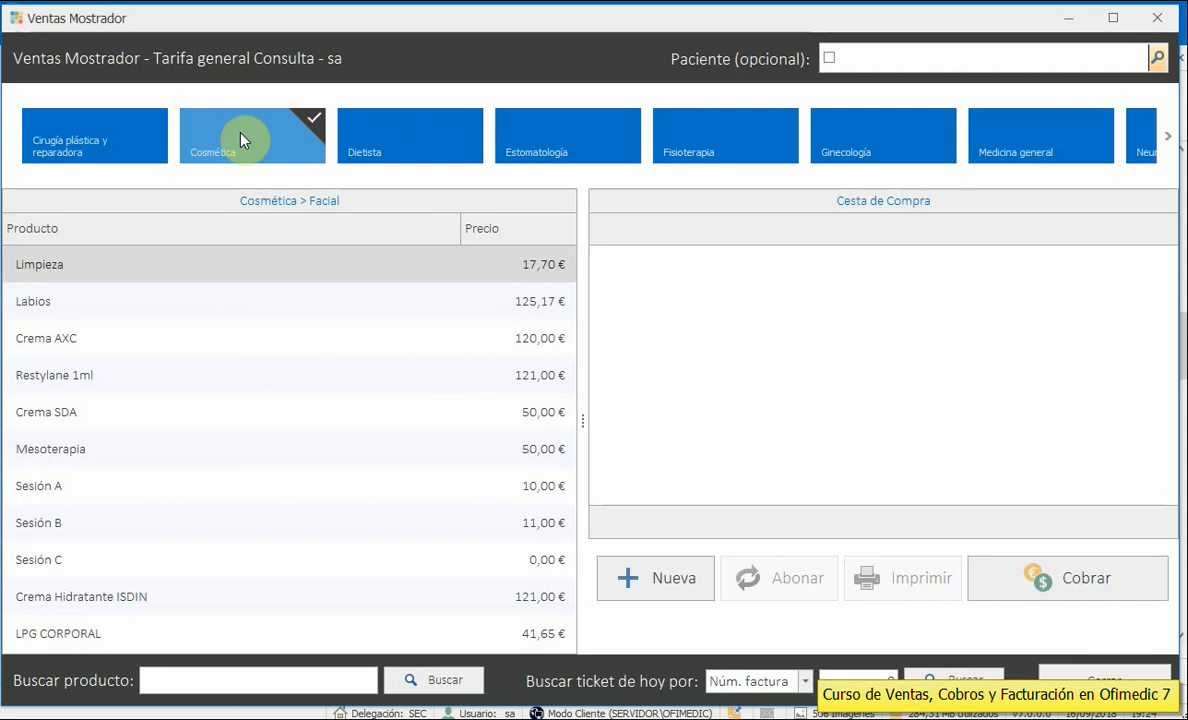
- Add one Crema SDA and one Crema Hidratante ISDIN, then charge the 171,00 € total
click(58, 418)
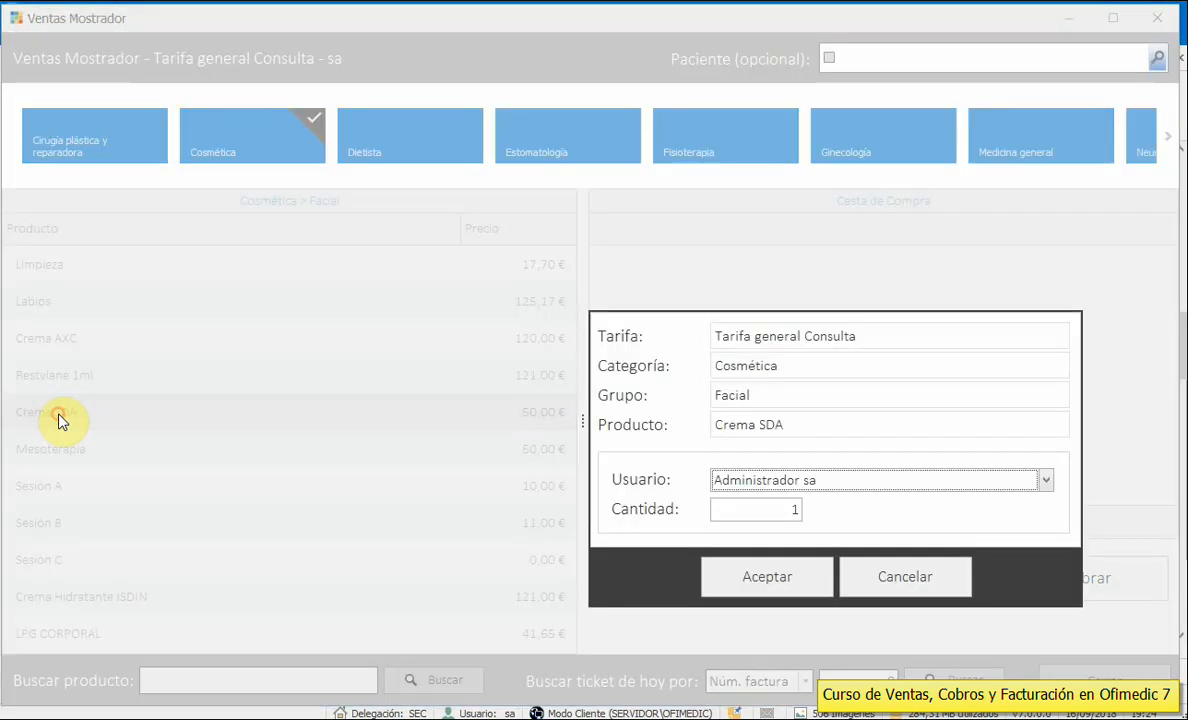
double_click(760, 511)
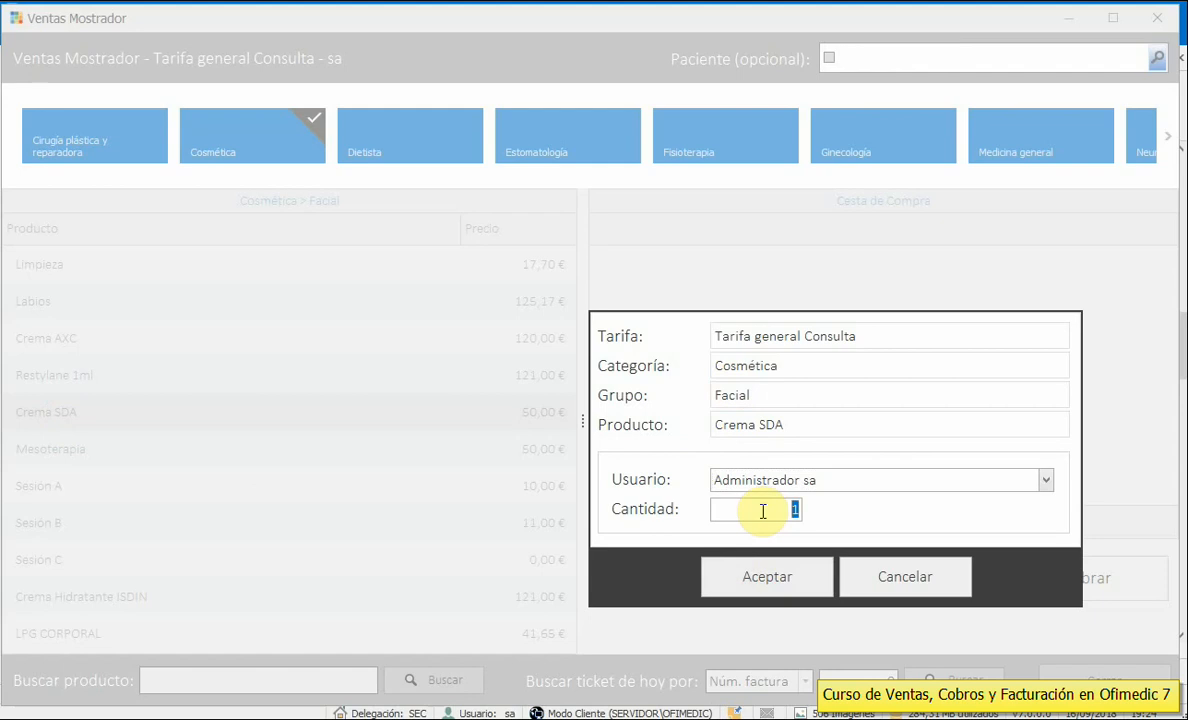
click(766, 589)
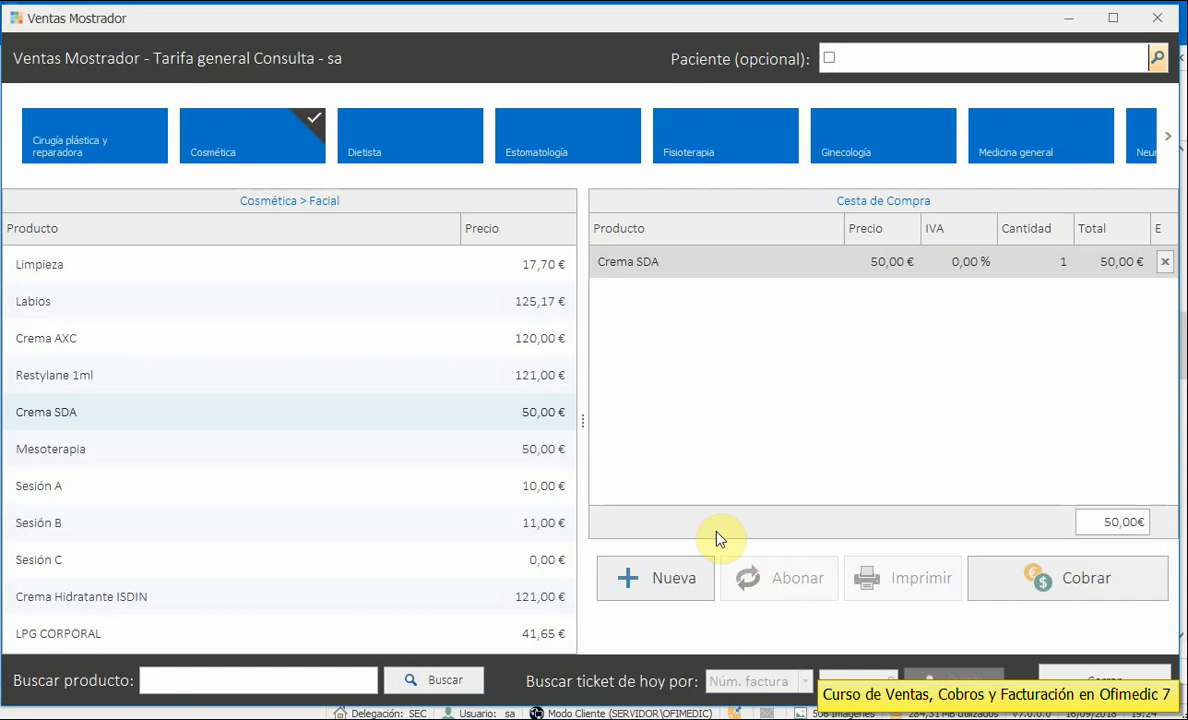
double_click(80, 600)
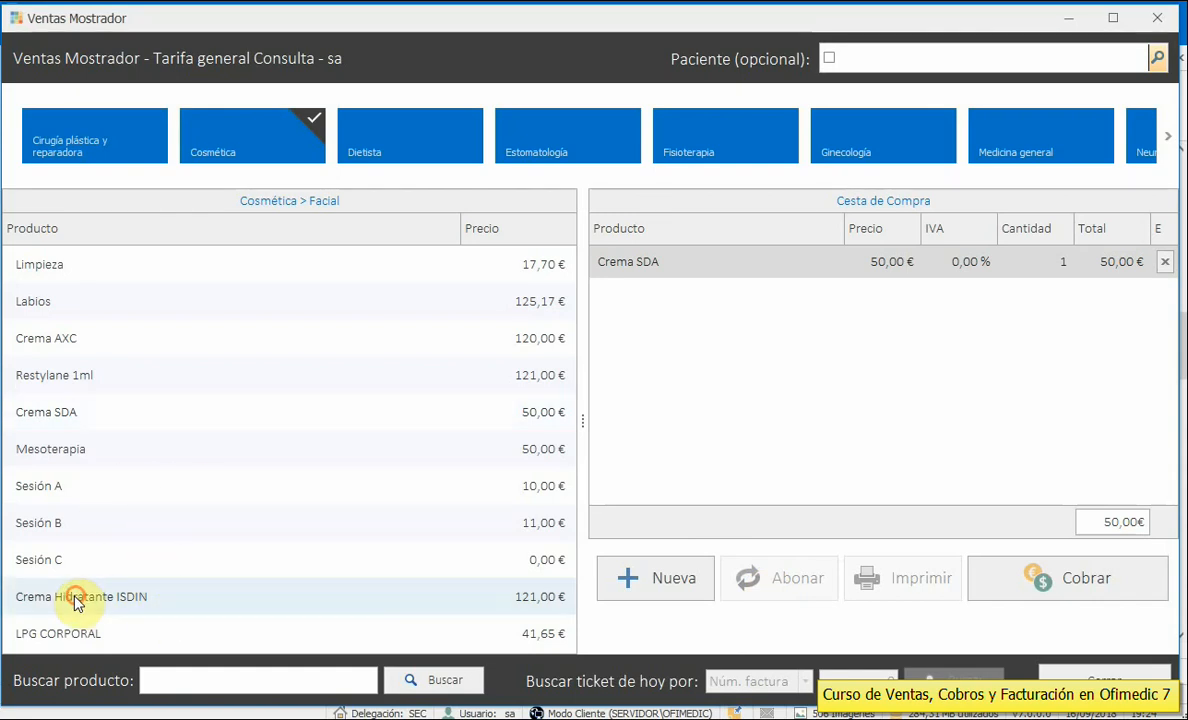
click(762, 577)
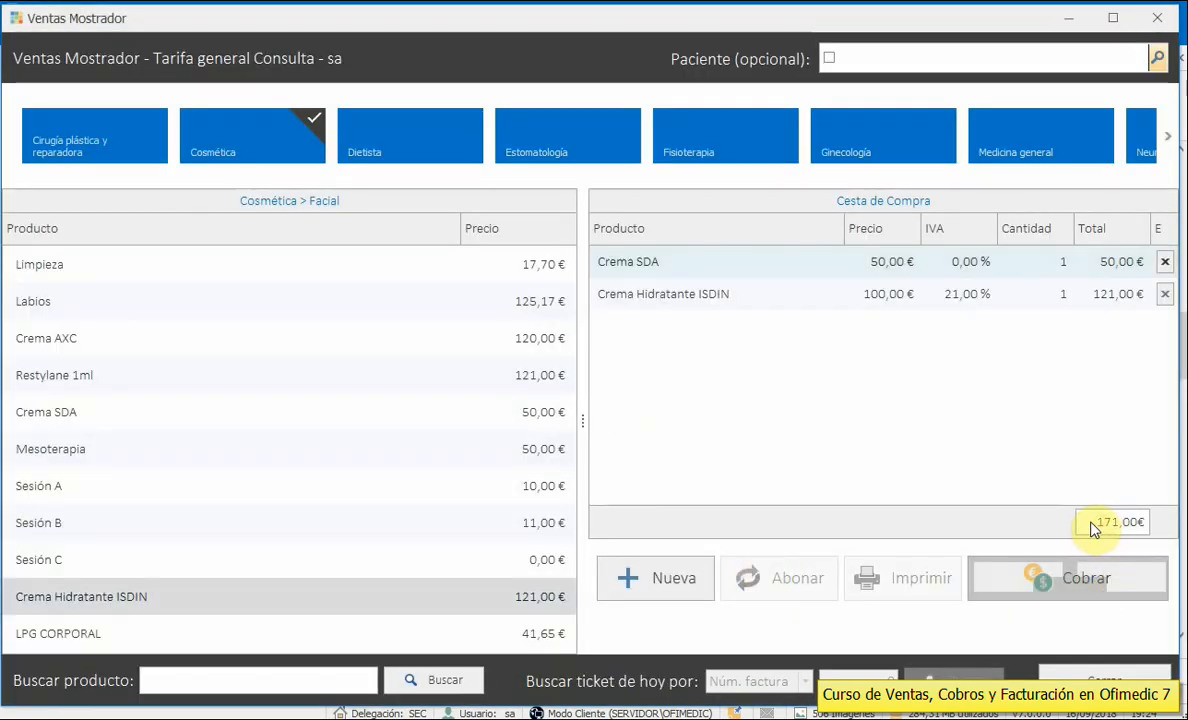
click(1106, 584)
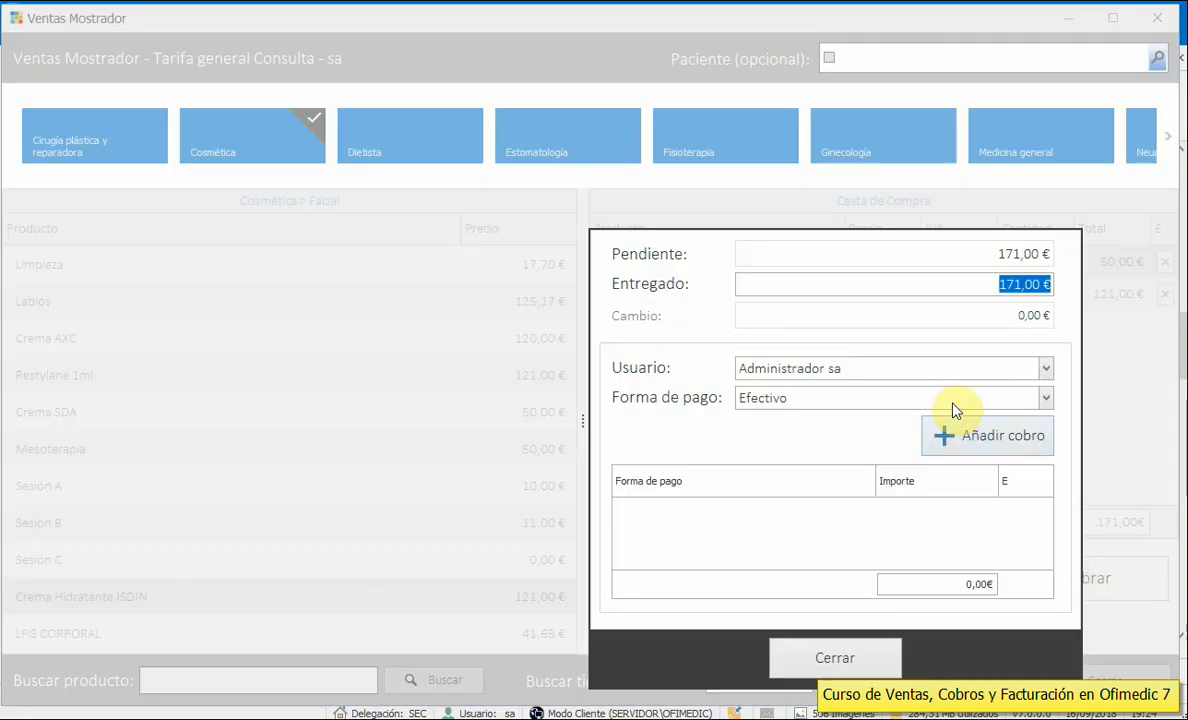
- Record the 171,00 € payment by VISA and close the payment window
click(987, 397)
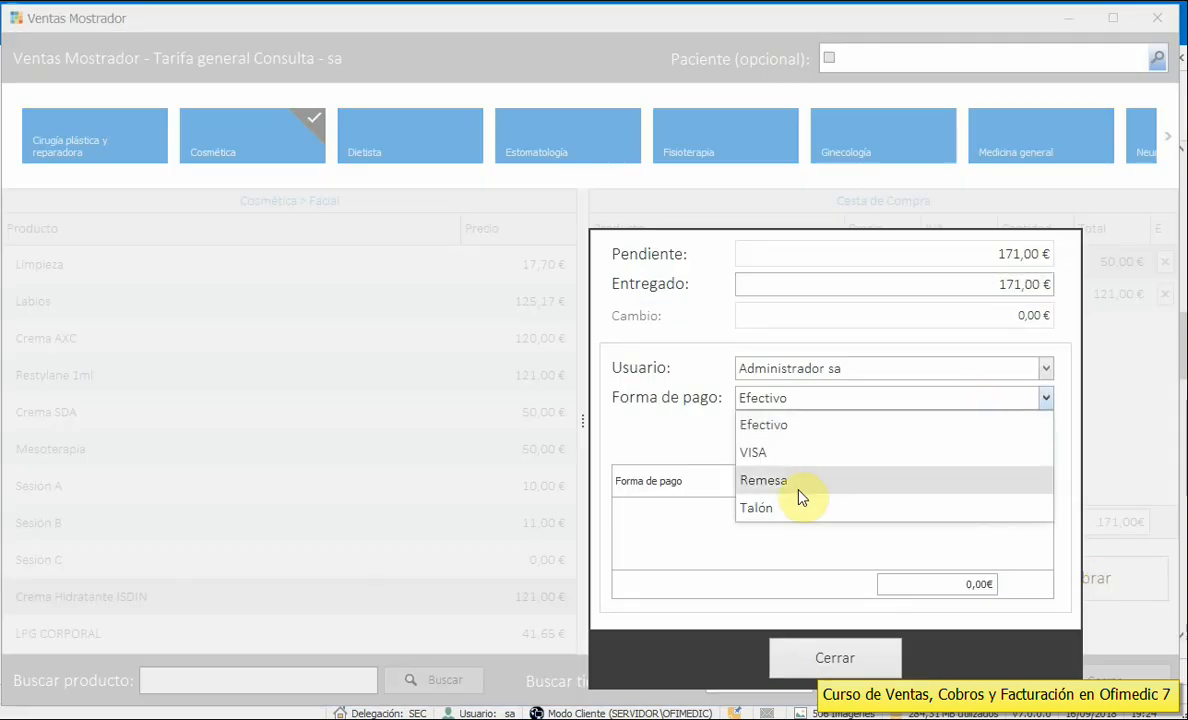
click(776, 456)
click(945, 436)
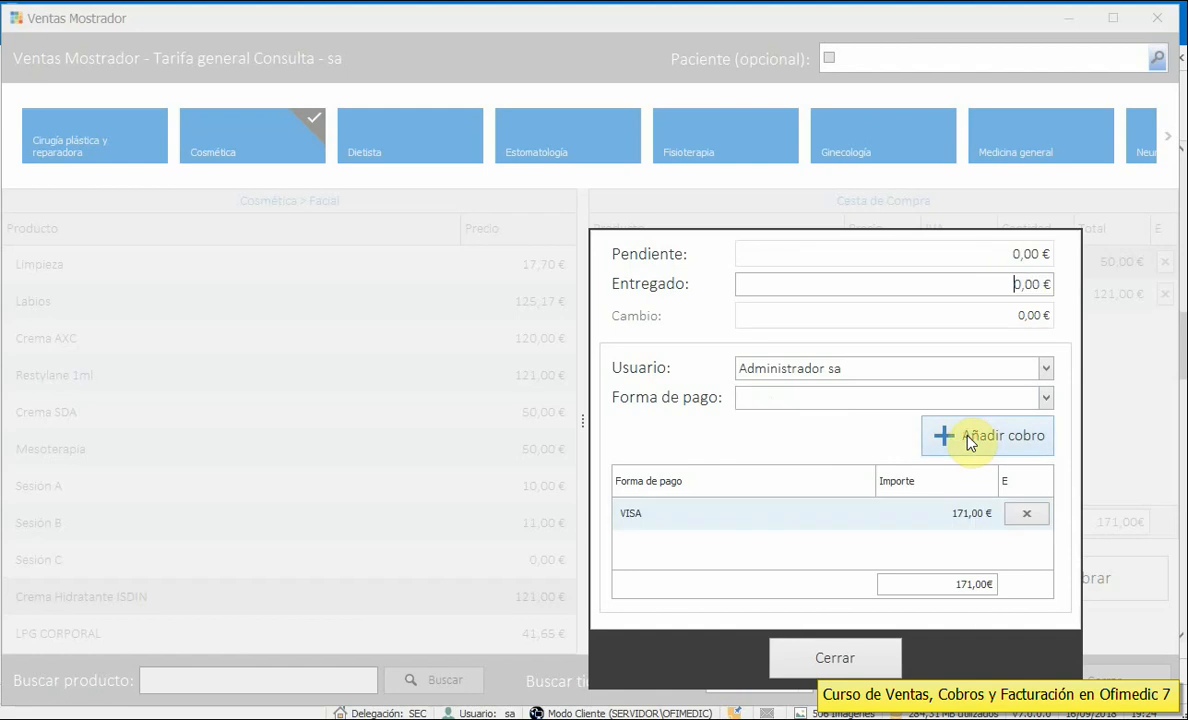
click(846, 659)
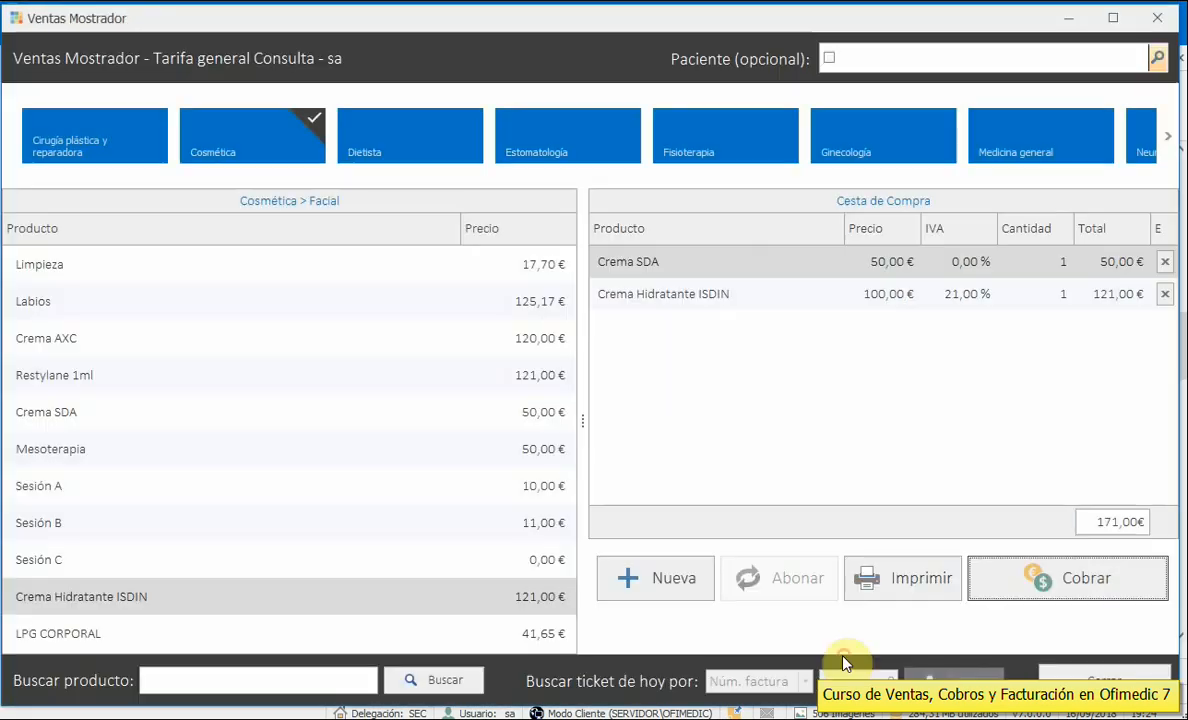
- Finalise the sale without assigning a patient and issue it as a Factura
click(916, 588)
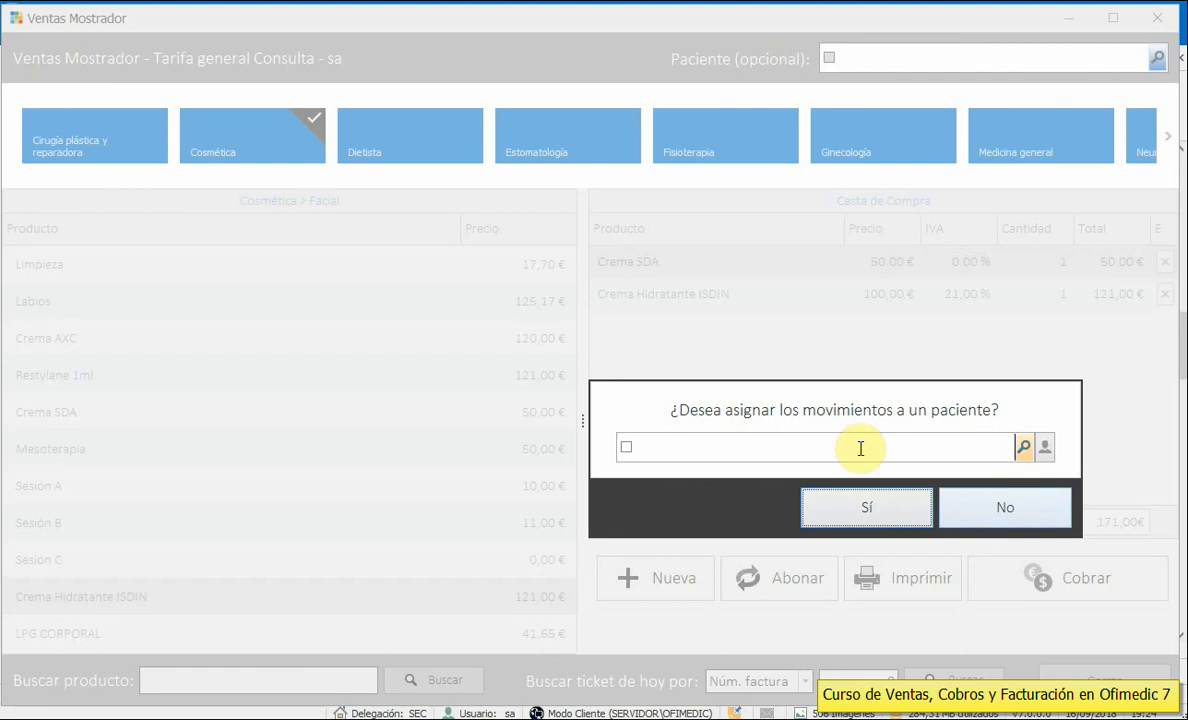
click(1028, 508)
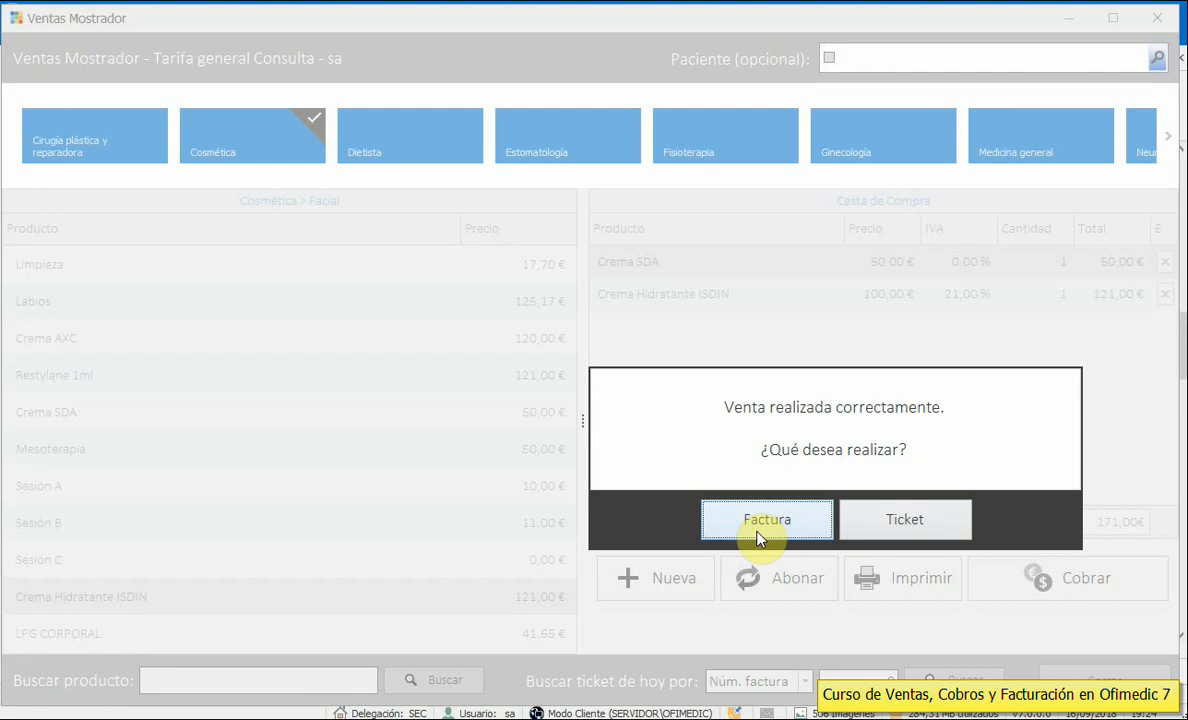
click(896, 520)
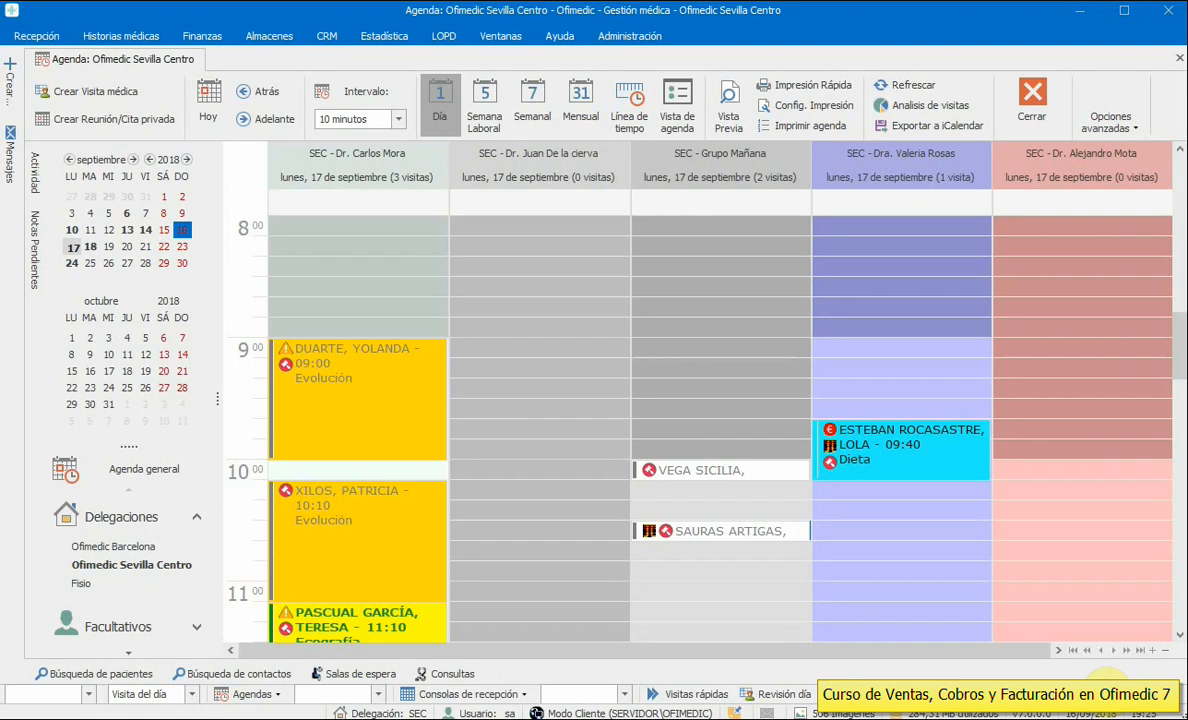
drag(1179, 343, 1179, 353)
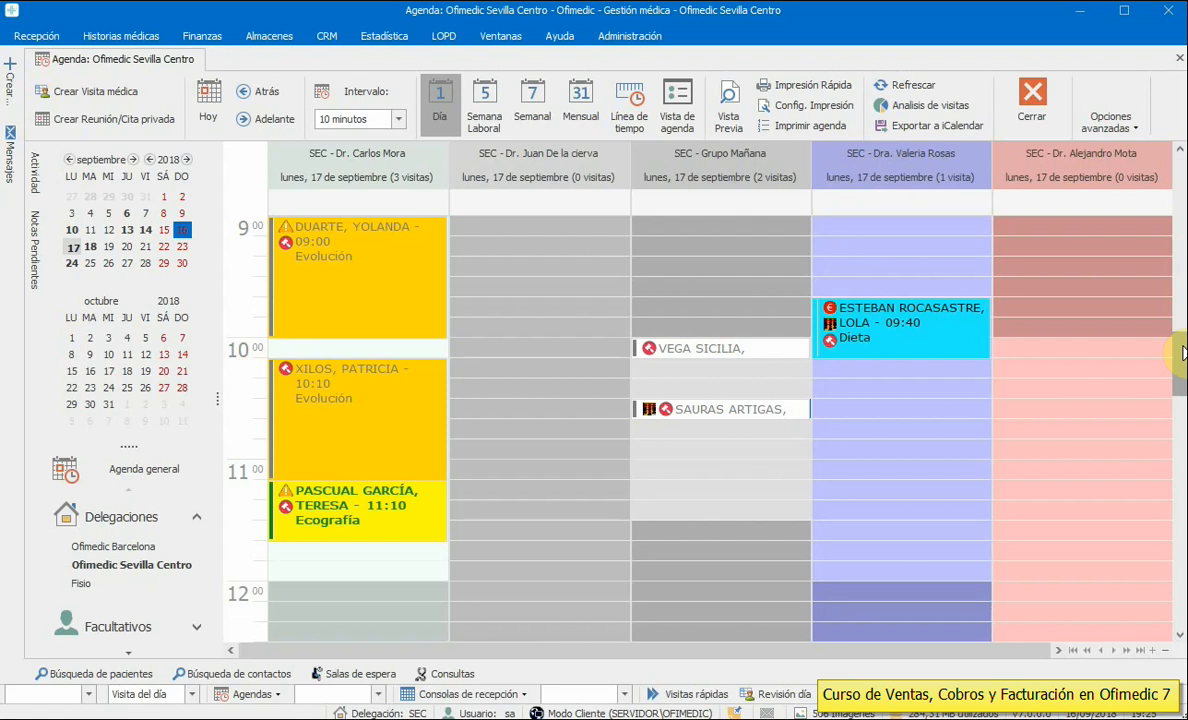
click(202, 35)
click(40, 92)
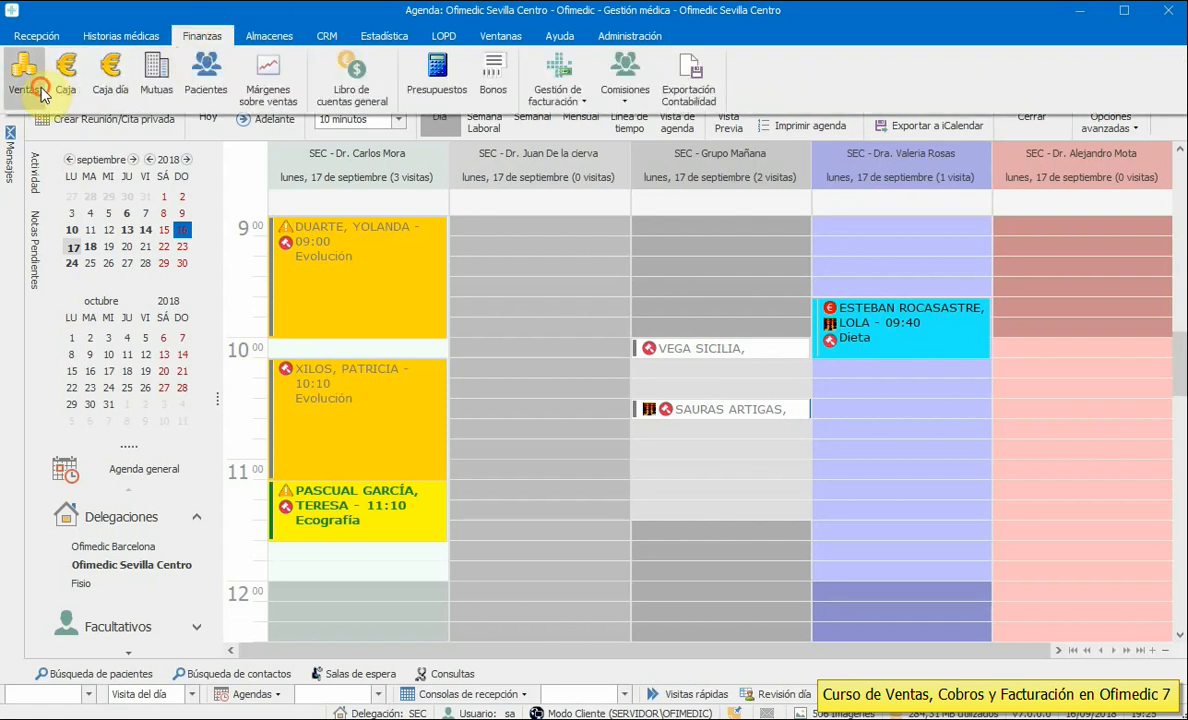
click(791, 530)
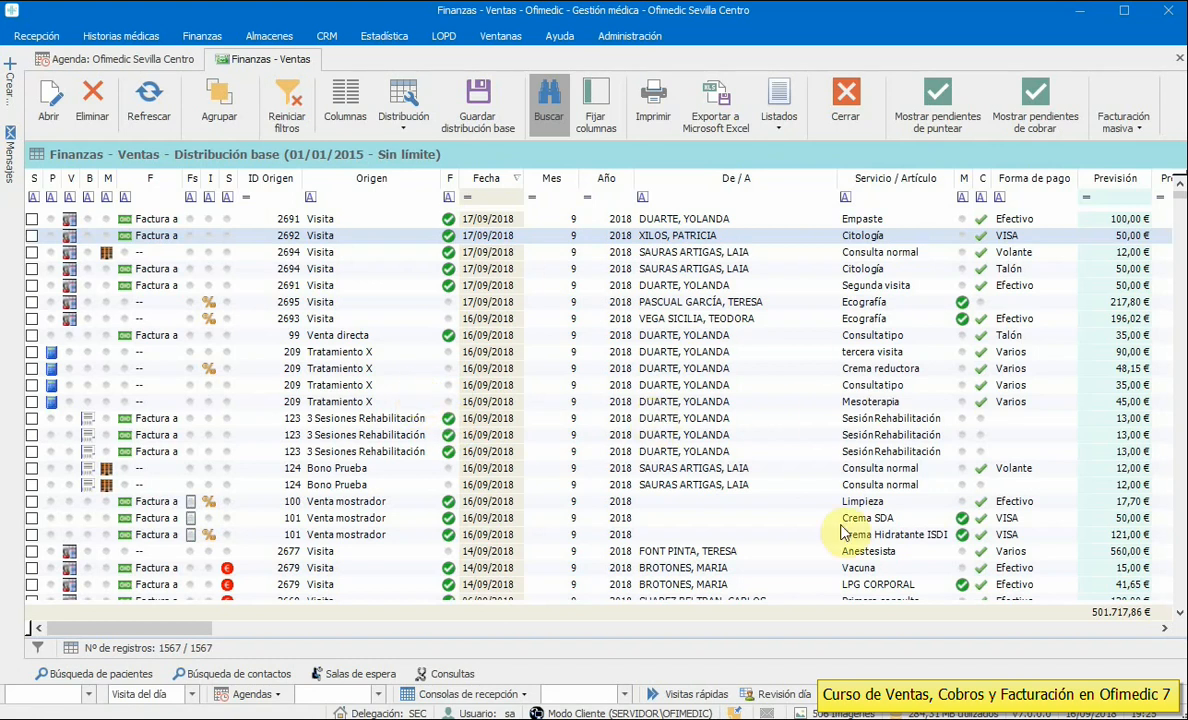
drag(159, 630, 57, 620)
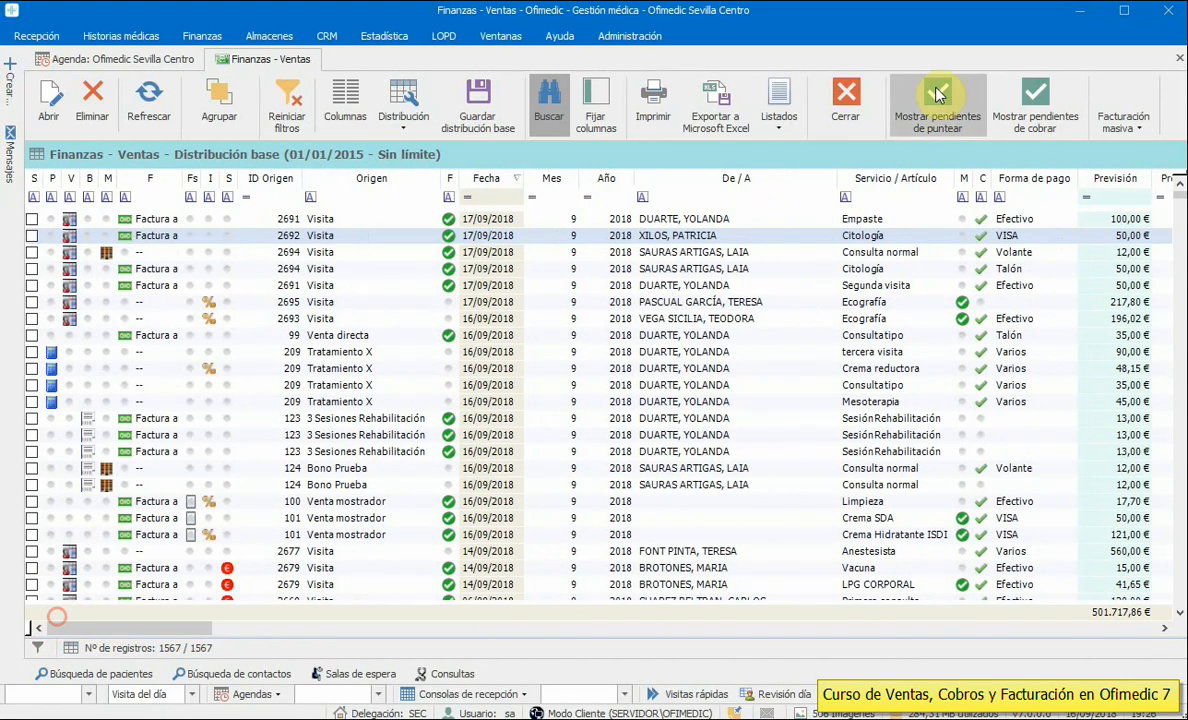
click(846, 97)
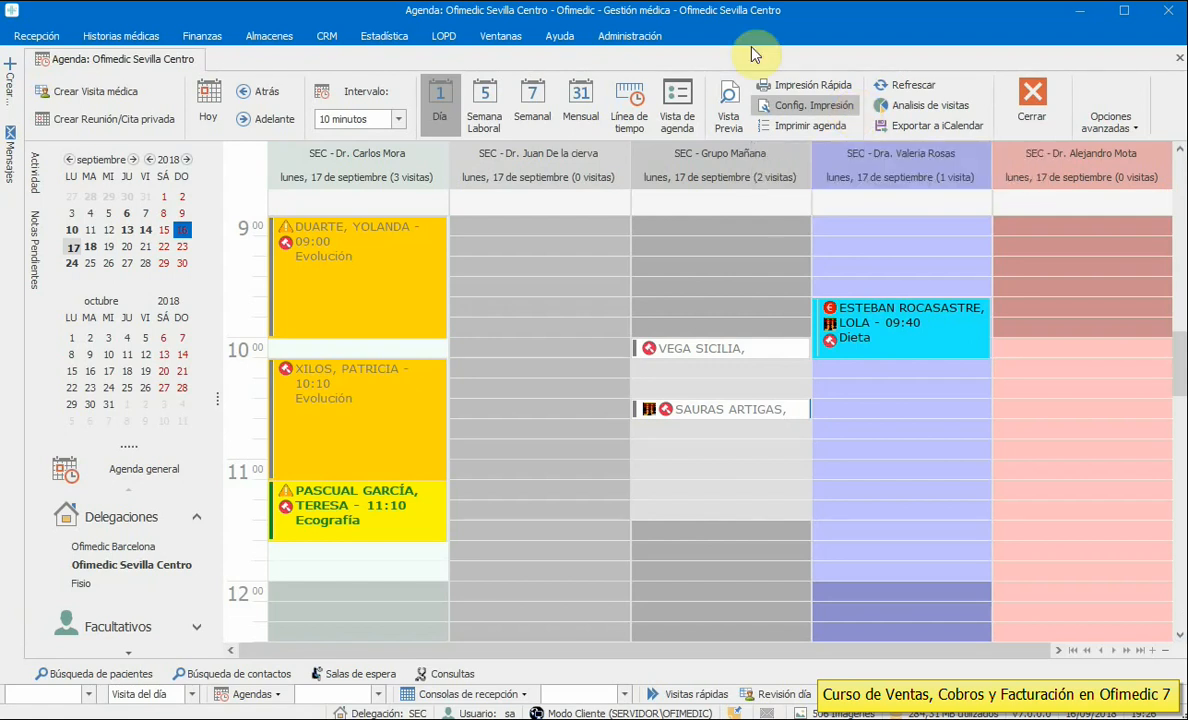
- Open the Finanzas Pacientes list, accepting the default date range
click(196, 37)
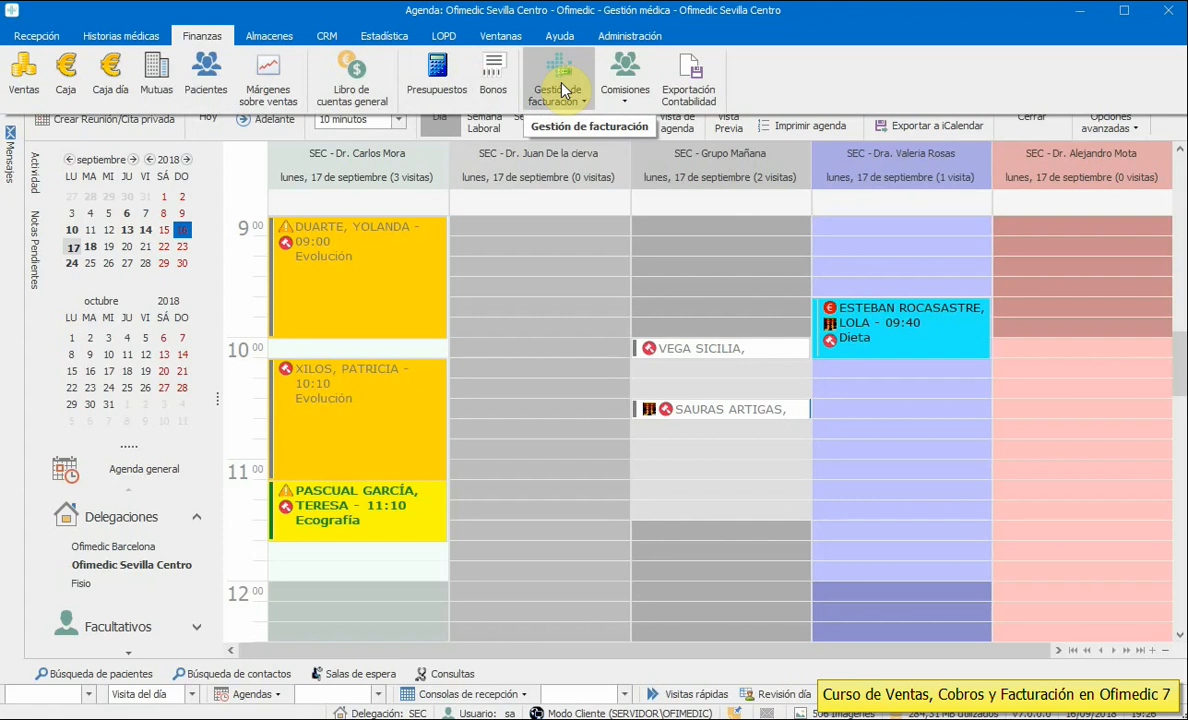
click(195, 97)
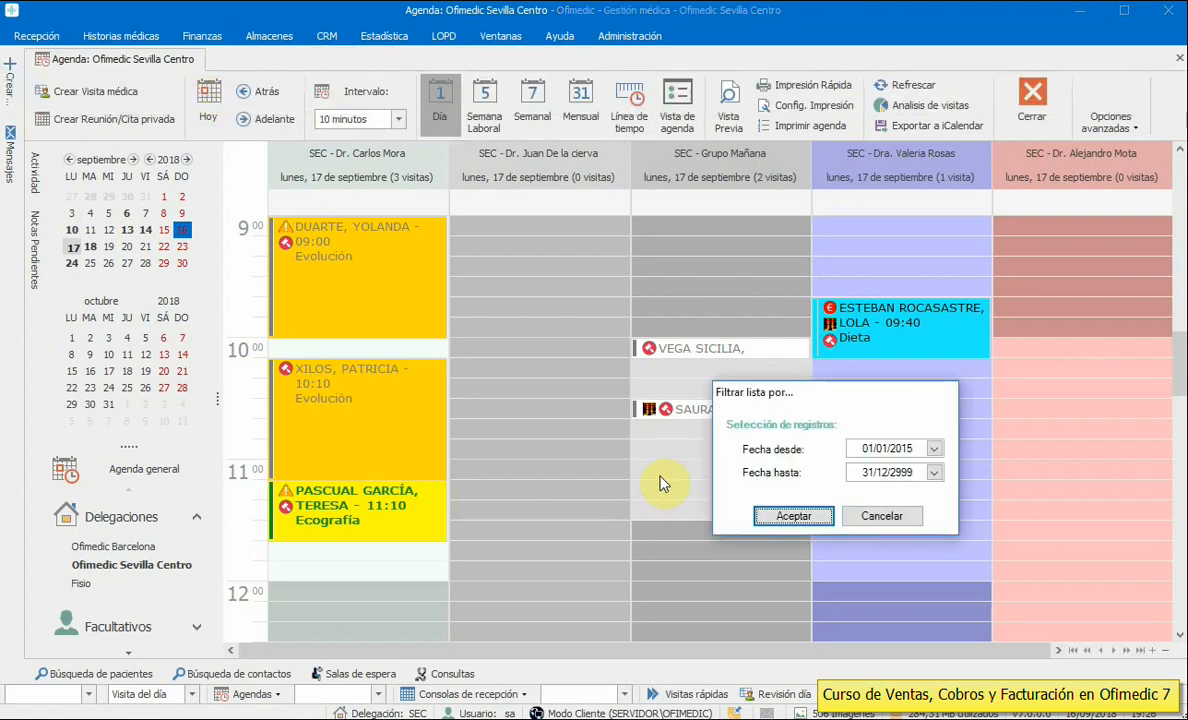
click(790, 516)
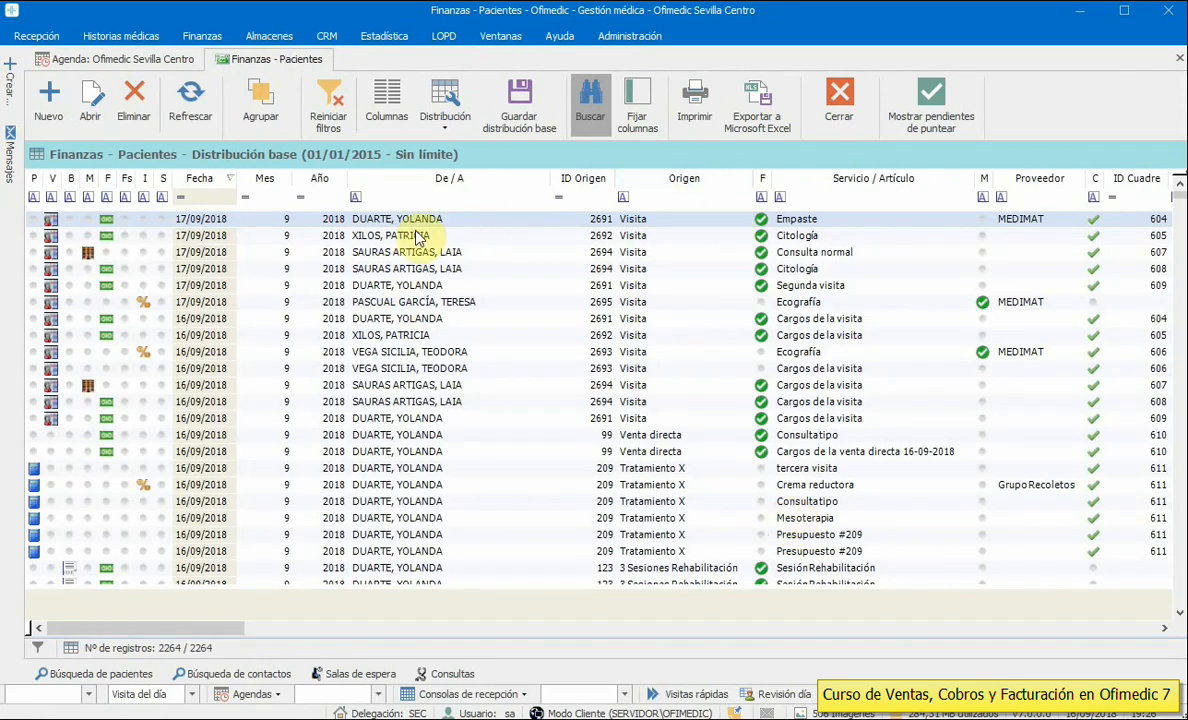
- Sort the patient list by date oldest first and widen the Cobro column
click(189, 179)
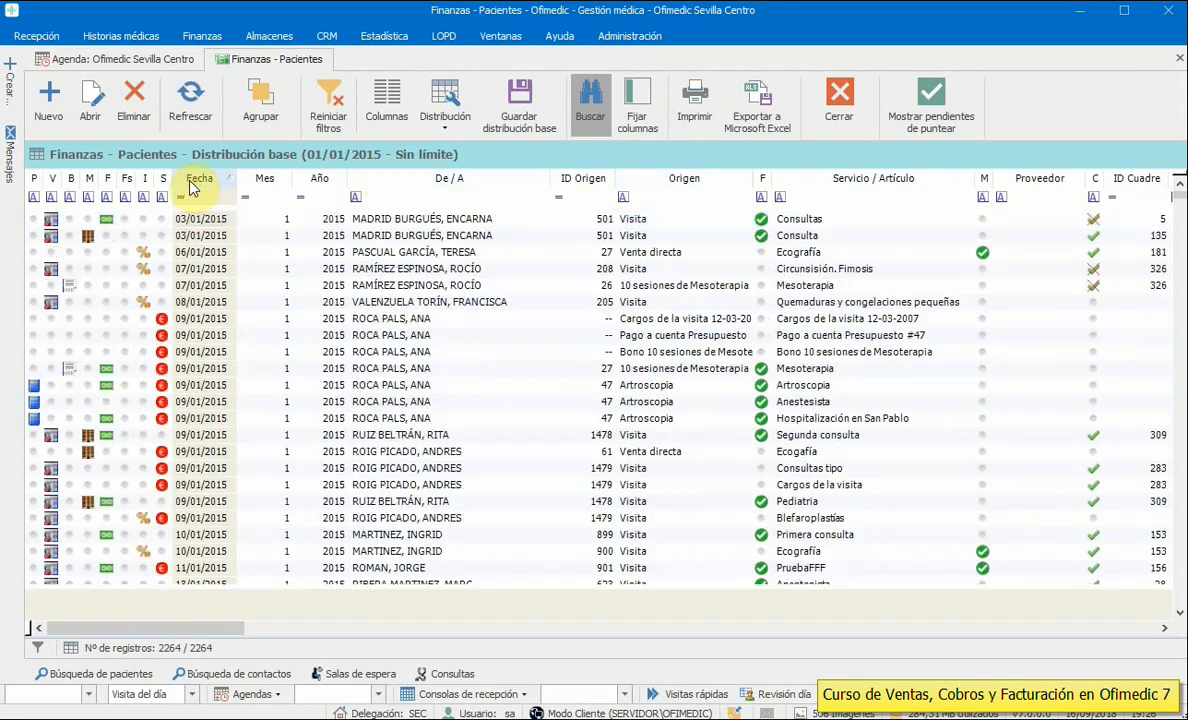
click(420, 252)
click(420, 268)
click(427, 285)
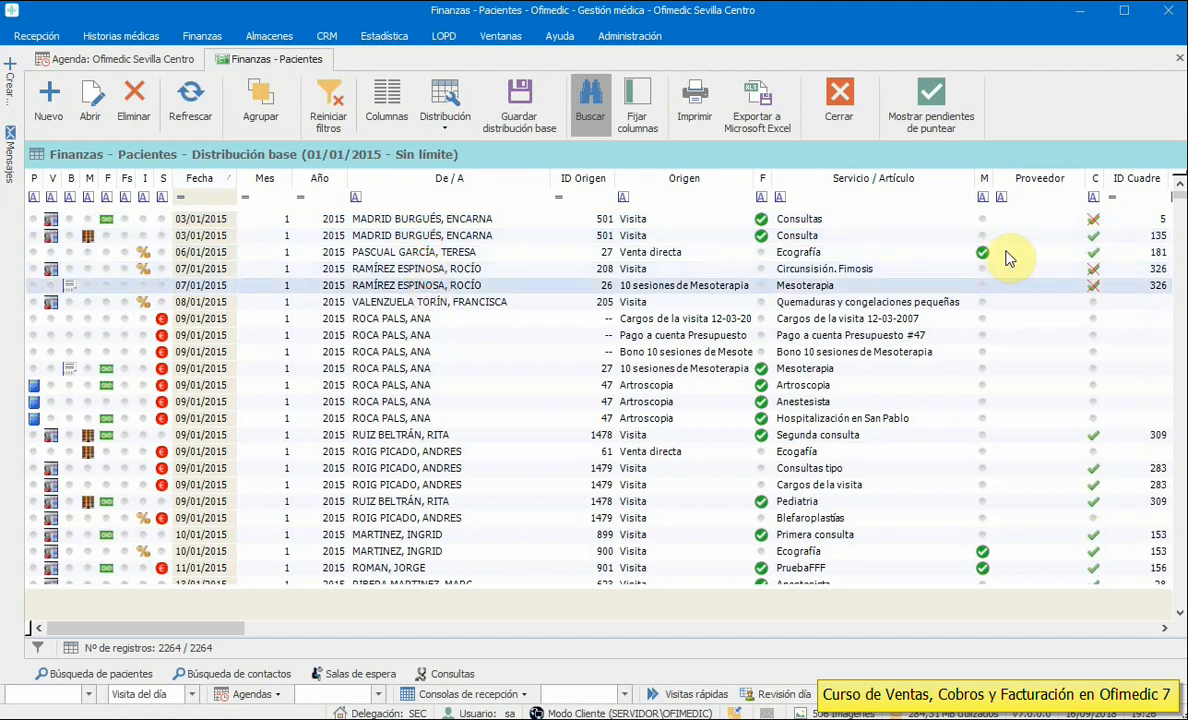
drag(225, 628, 337, 628)
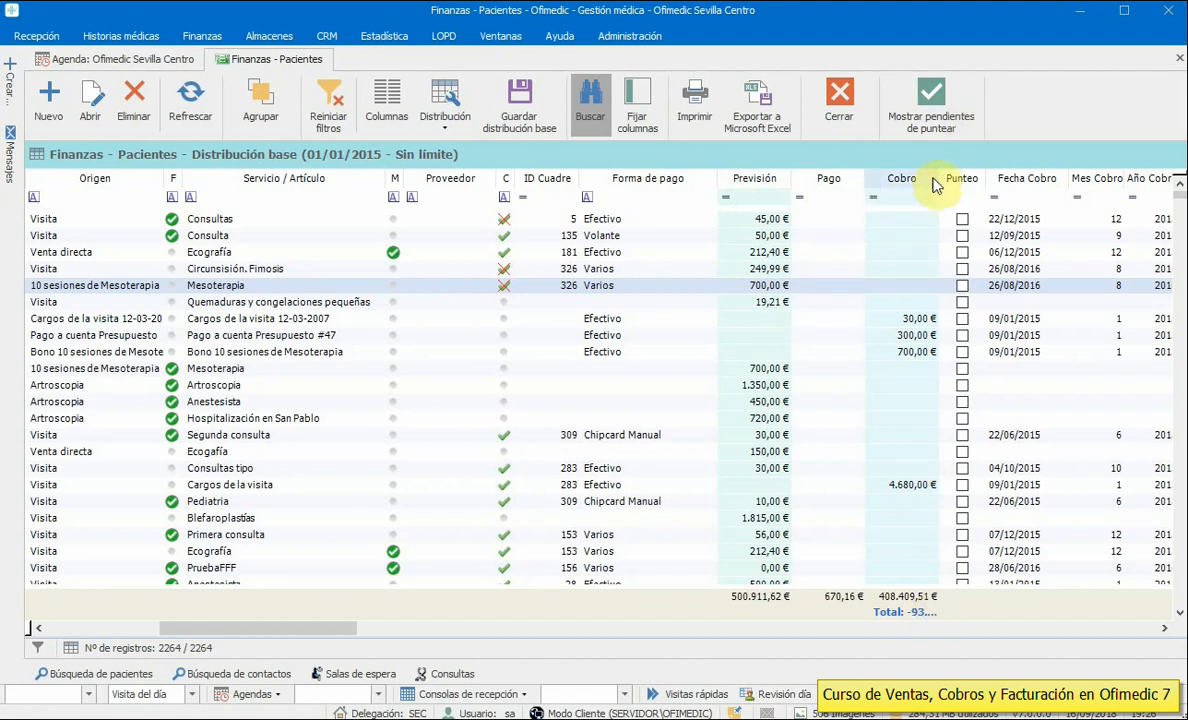
drag(935, 185, 999, 180)
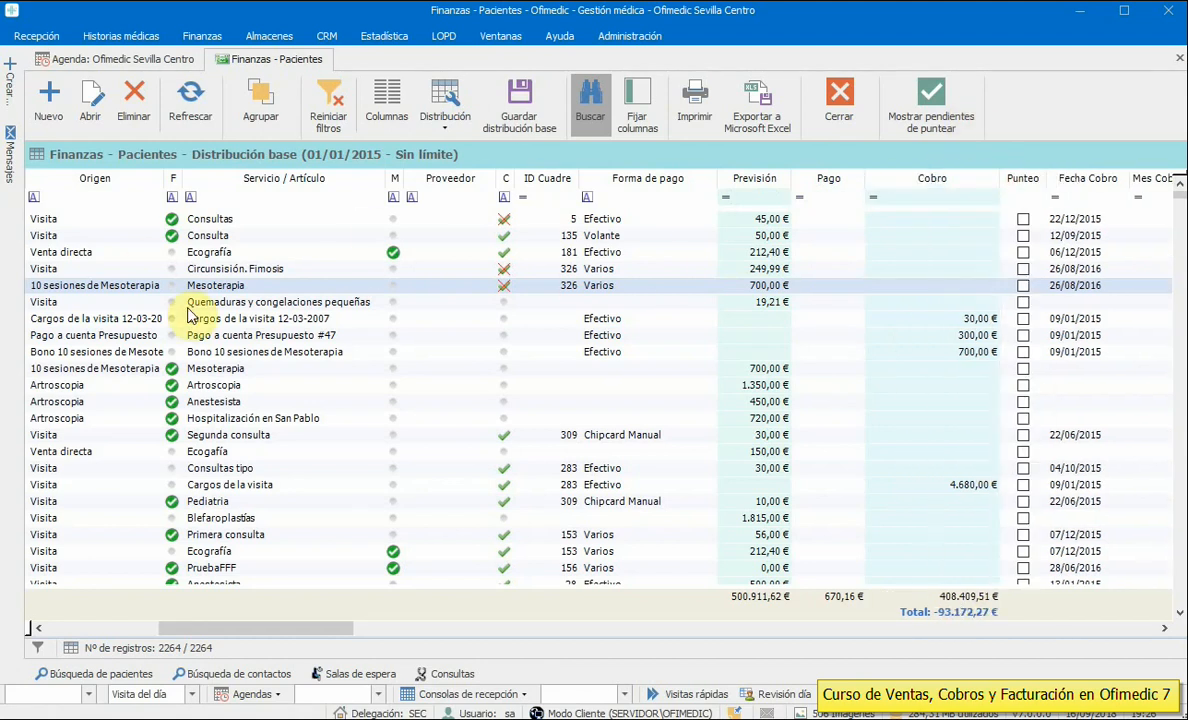
drag(250, 628, 136, 630)
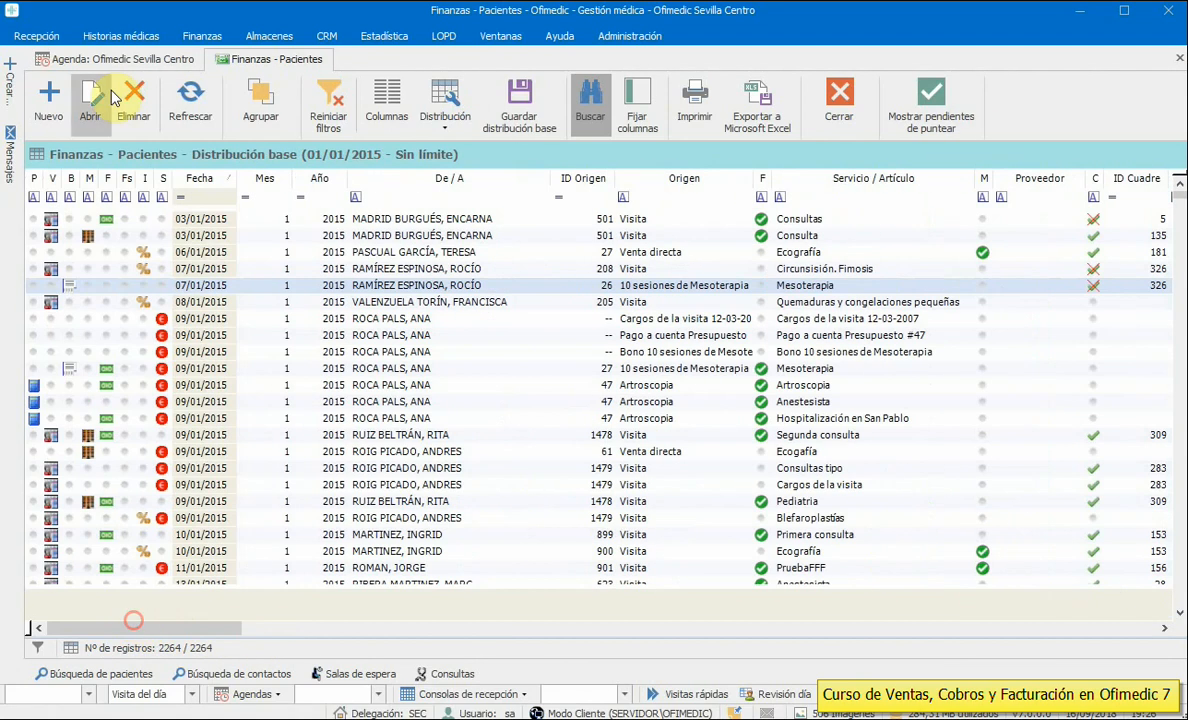
click(181, 38)
click(265, 93)
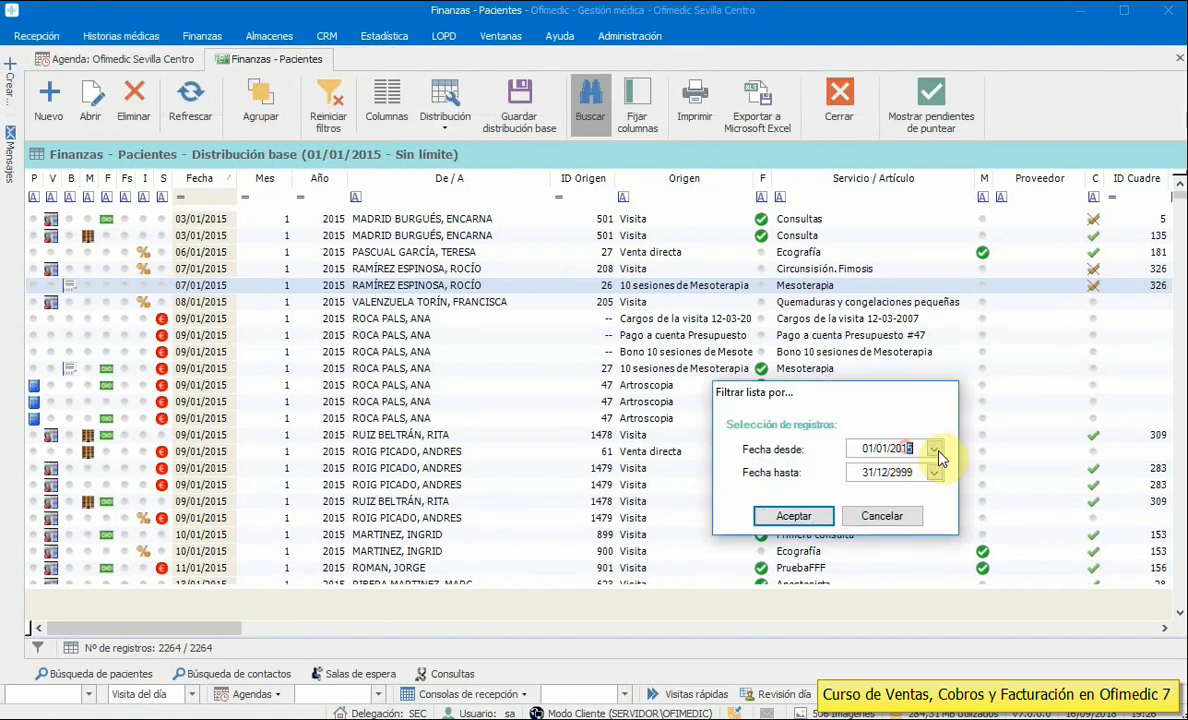
key(Return)
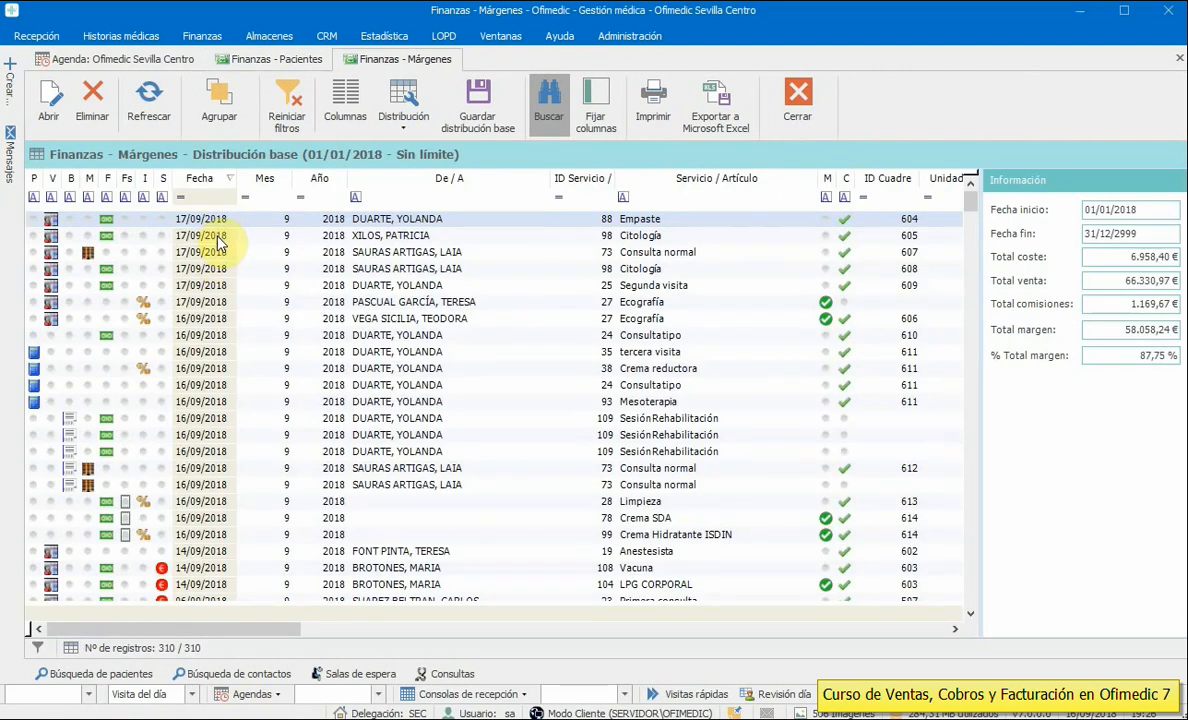
click(220, 235)
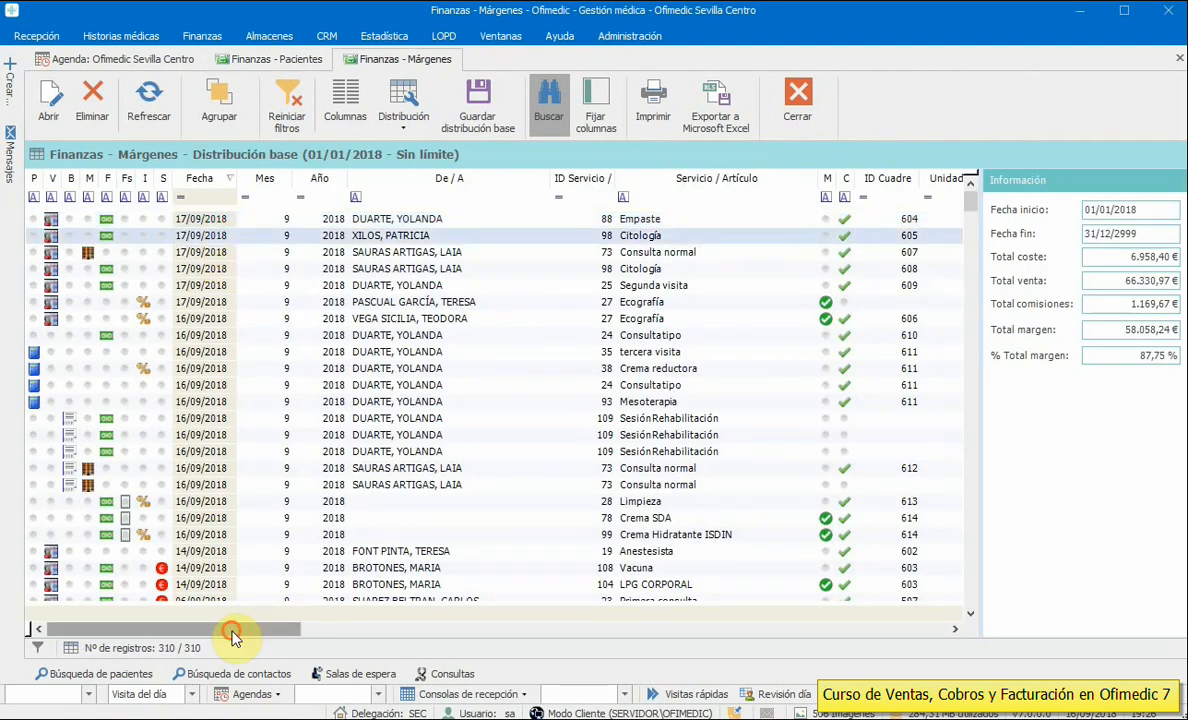
drag(231, 637, 466, 640)
click(191, 220)
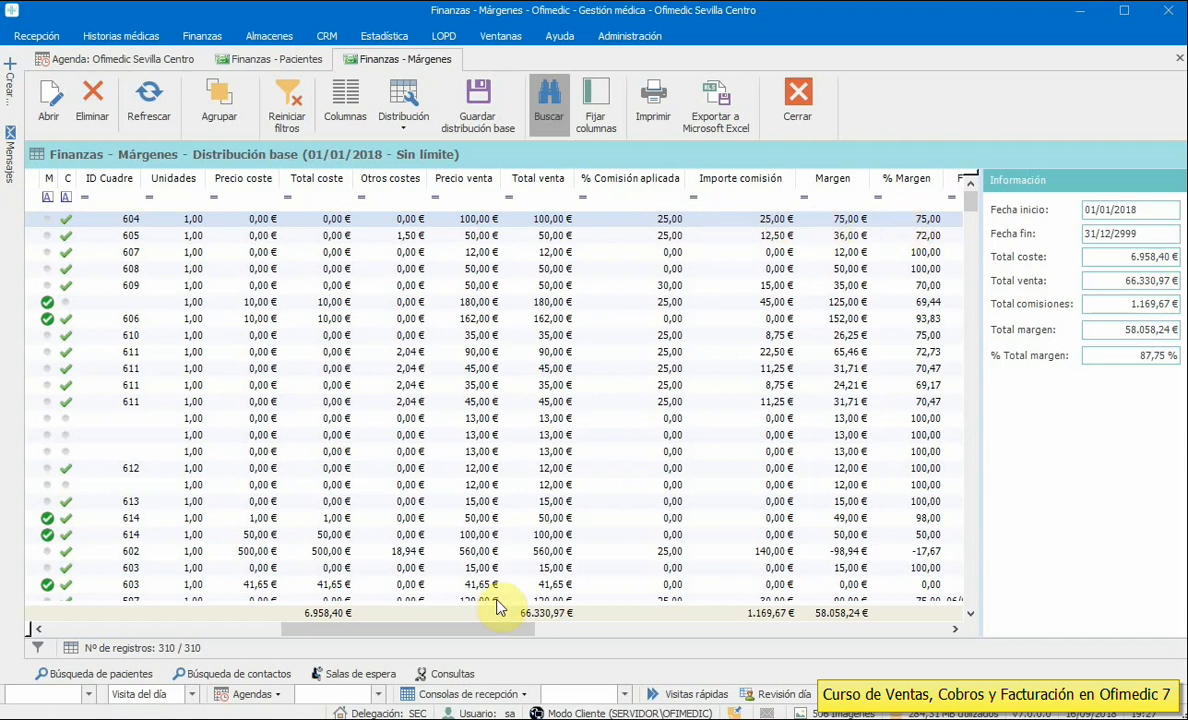
click(497, 631)
drag(497, 631, 544, 631)
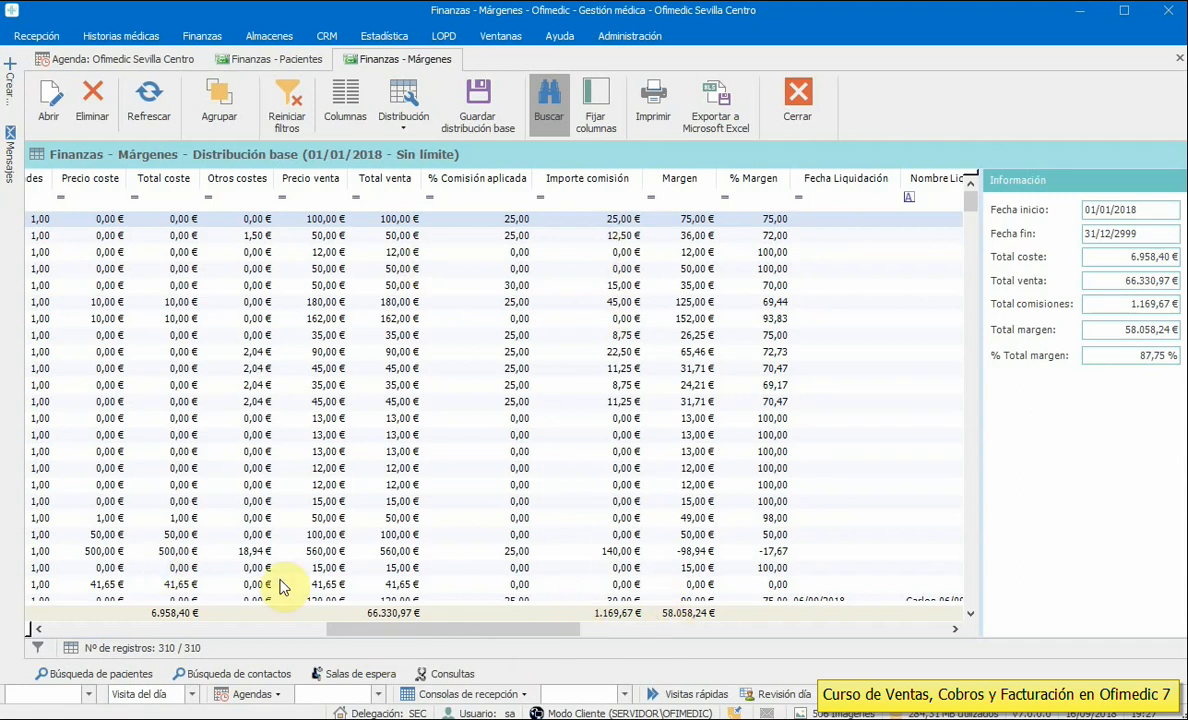
drag(453, 628, 575, 633)
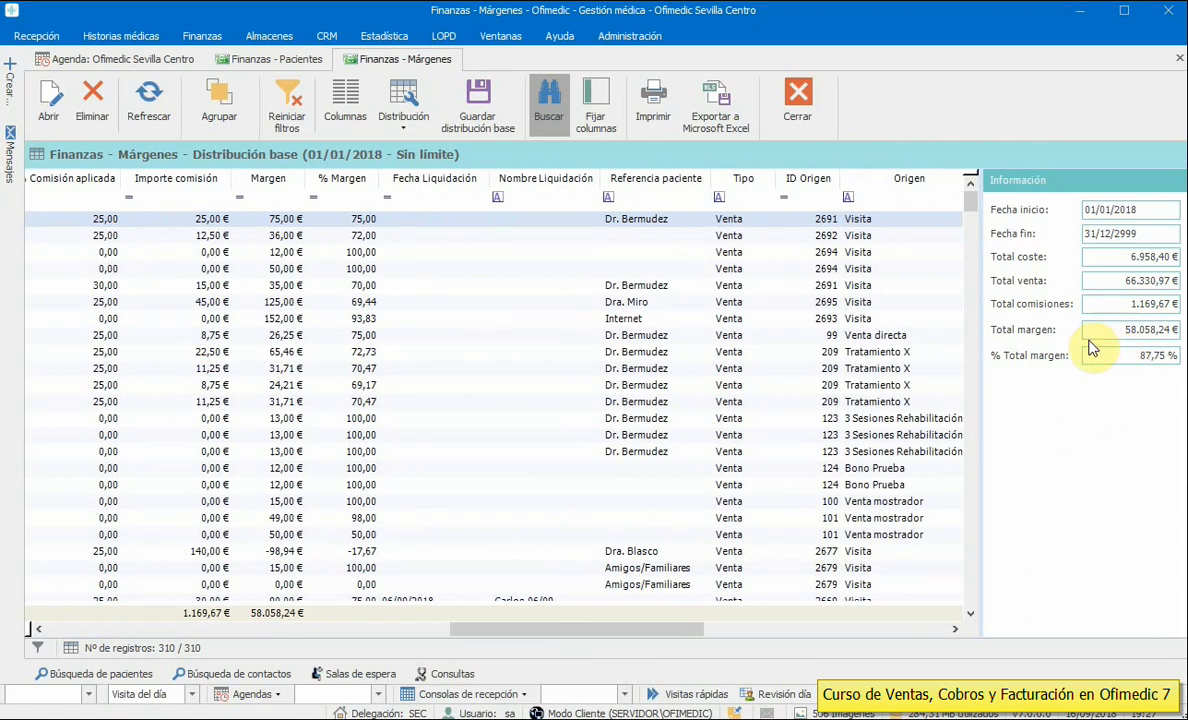
drag(658, 629, 220, 614)
click(798, 100)
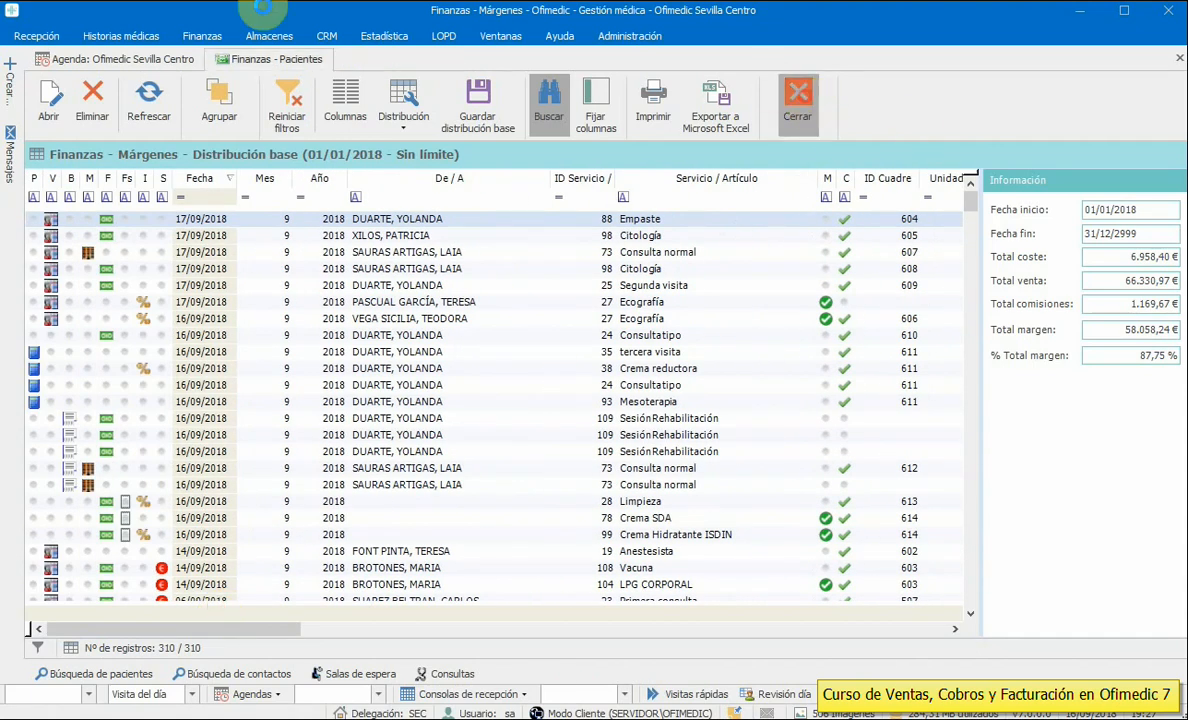
click(203, 36)
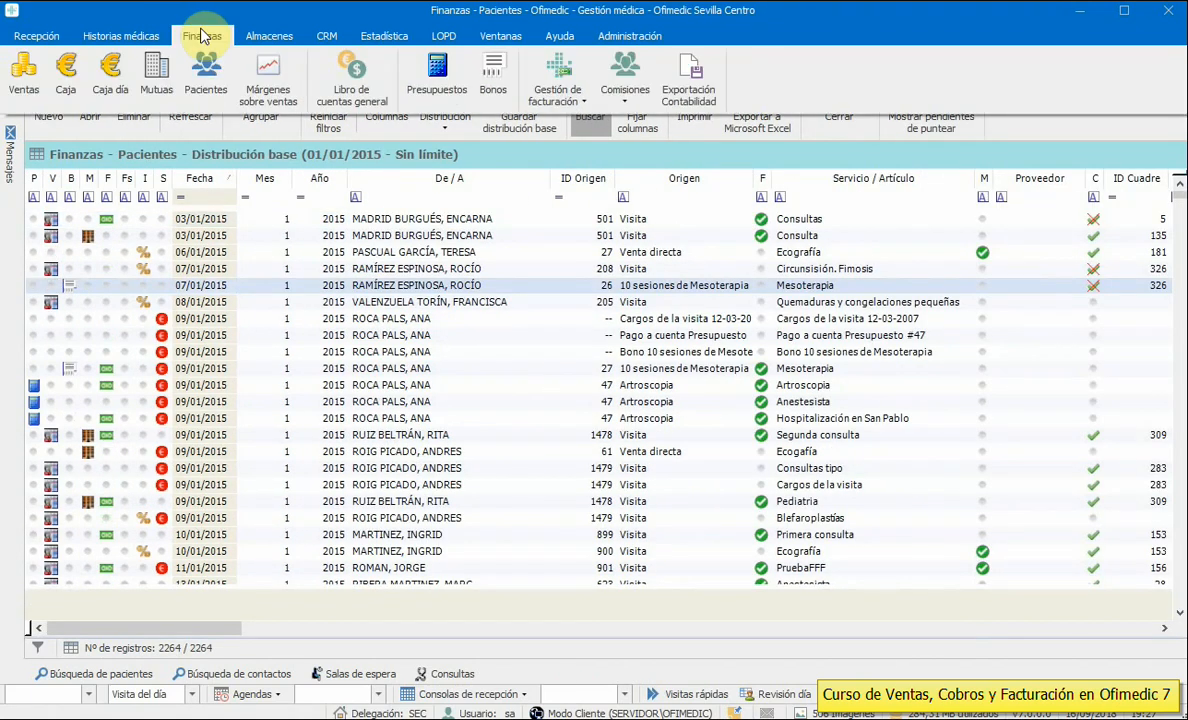
click(345, 85)
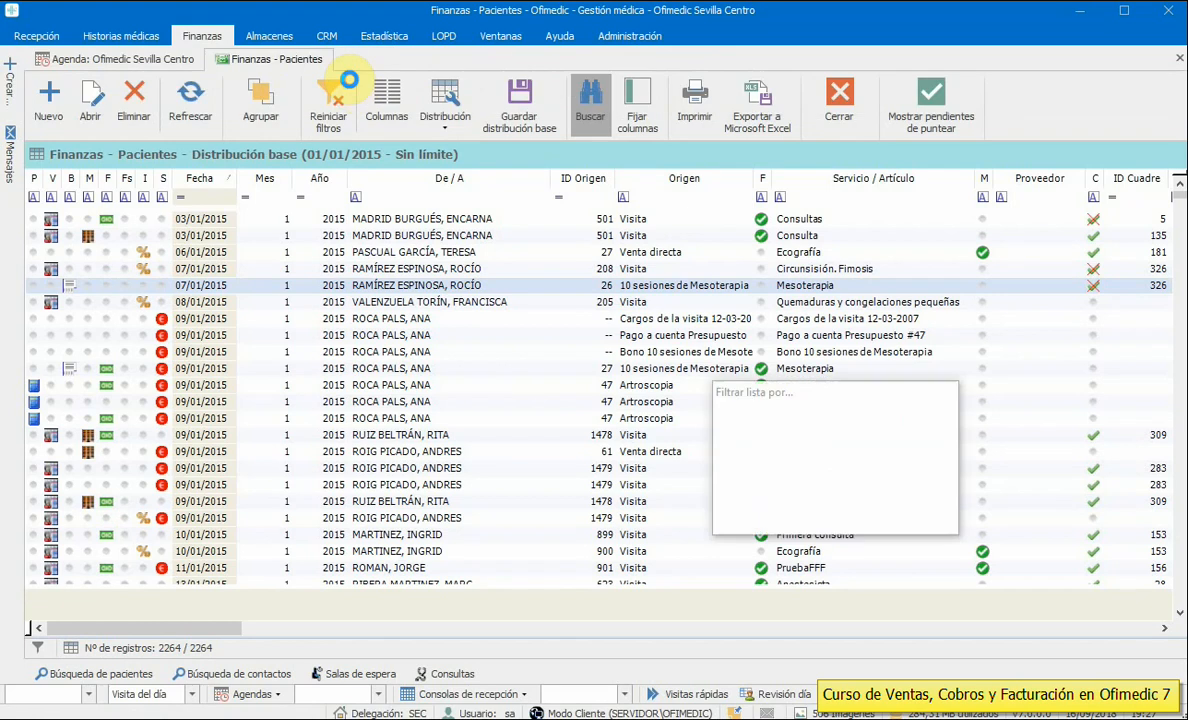
click(794, 516)
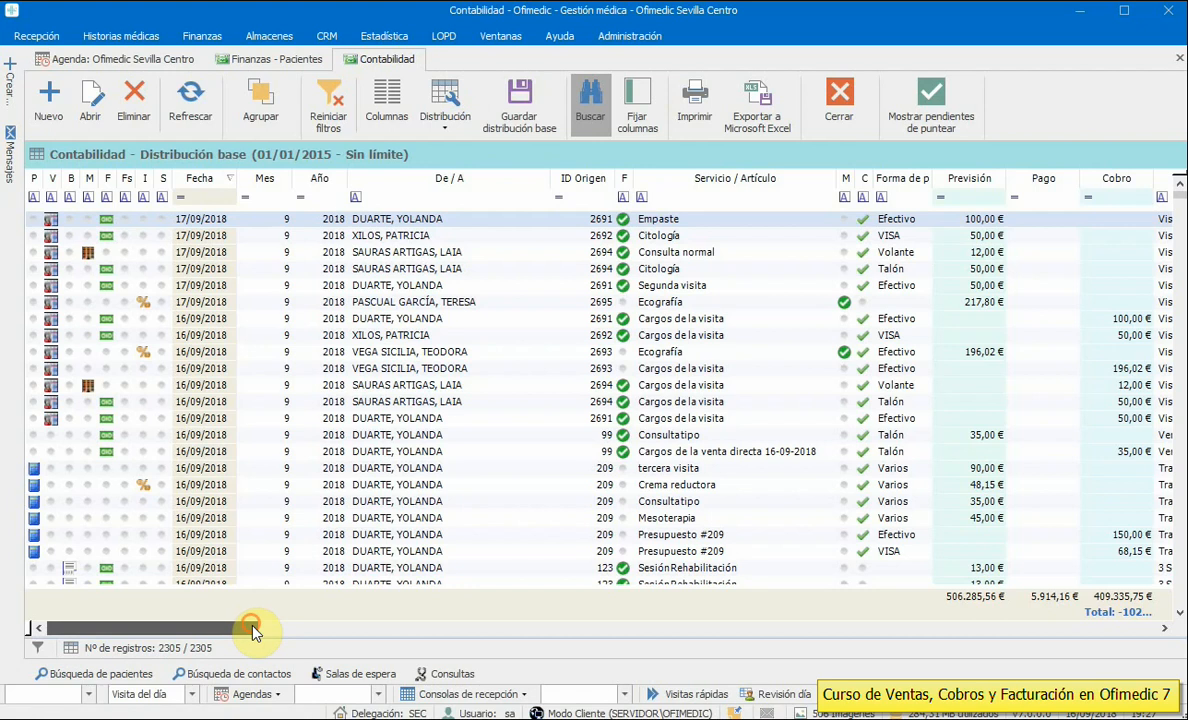
drag(258, 628, 250, 706)
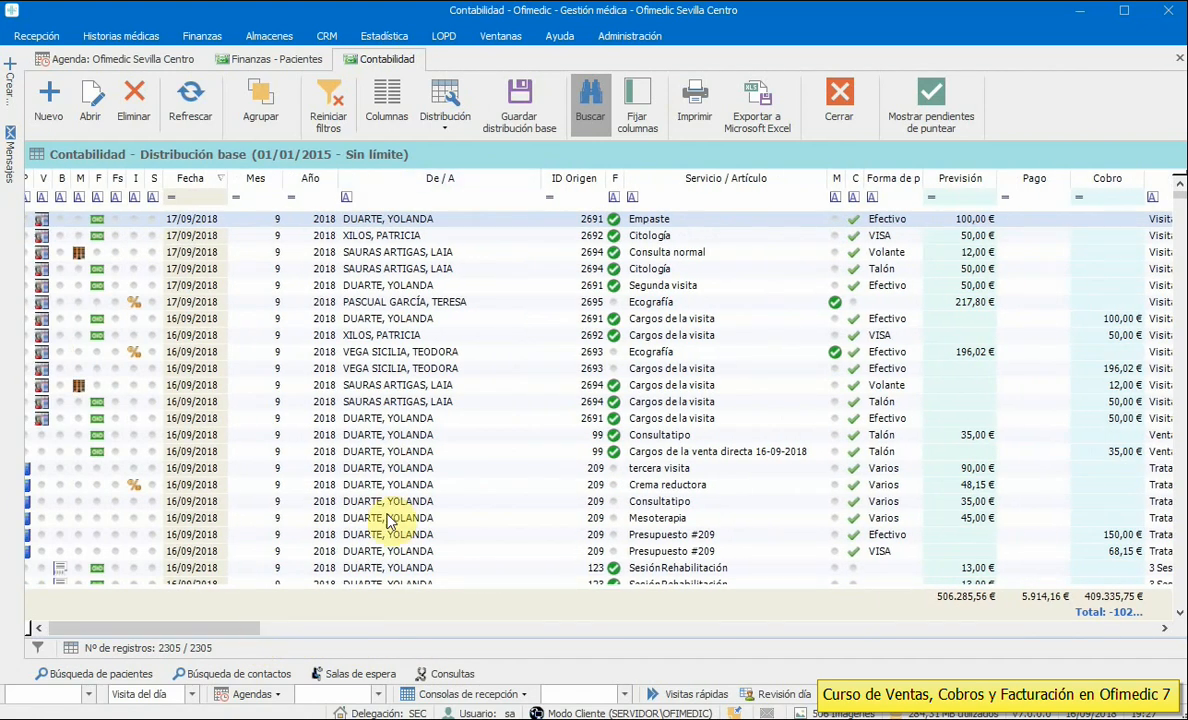
mouse_move(1181, 197)
mouse_down()
mouse_move(1181, 505)
mouse_move(1181, 187)
mouse_up()
click(945, 253)
click(942, 286)
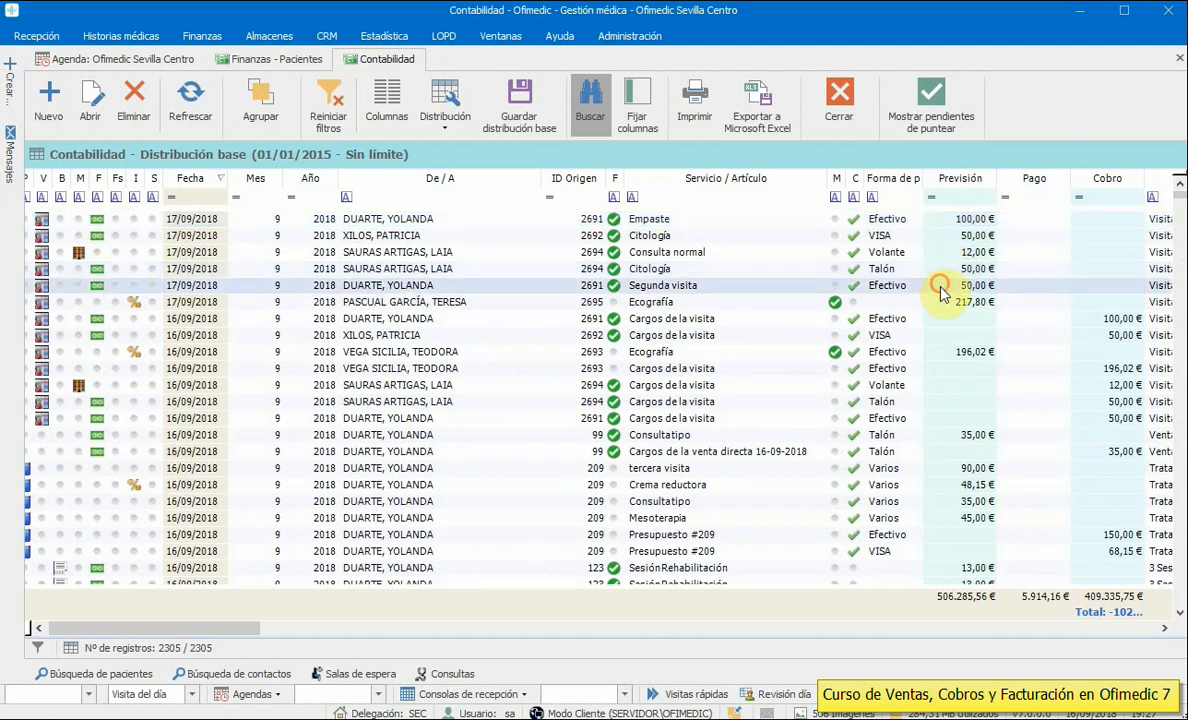
click(940, 302)
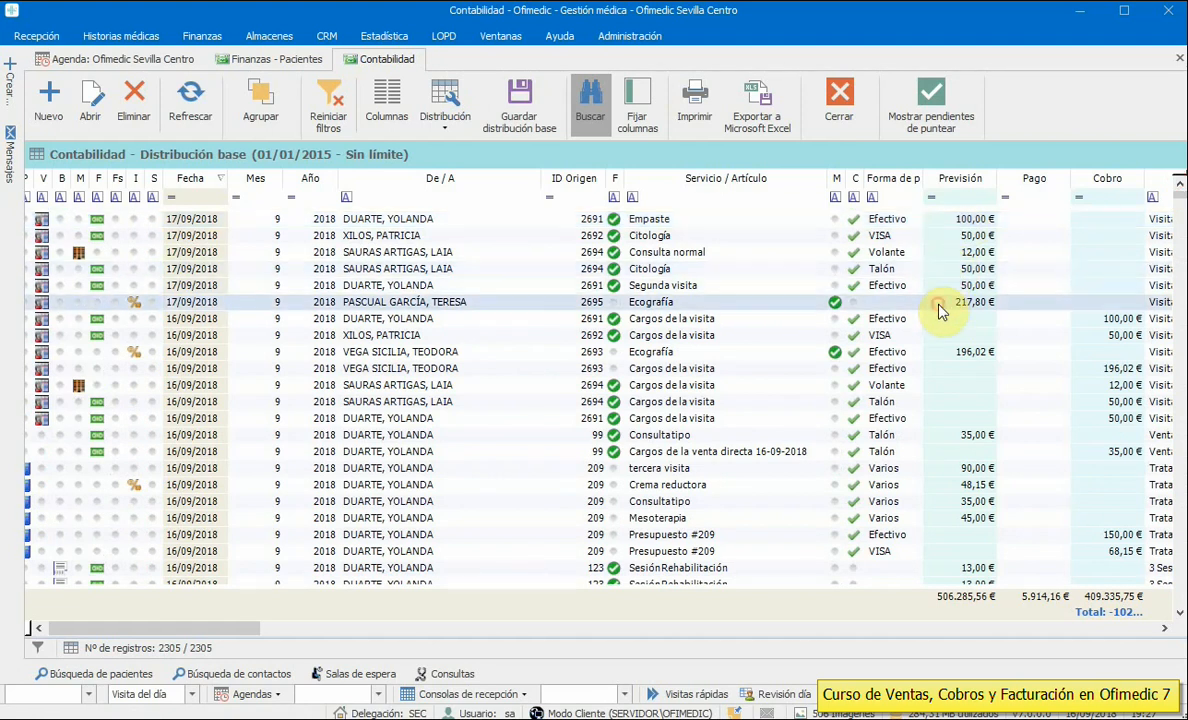
click(838, 98)
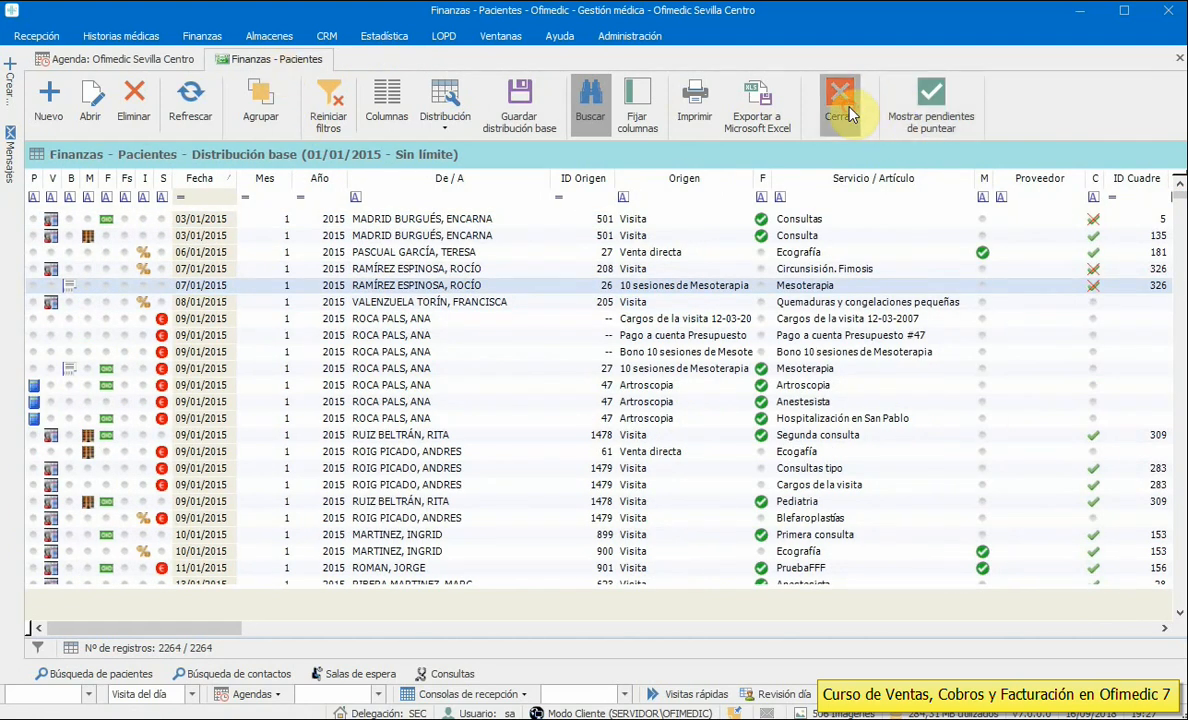
- Close the patient list, open Exportación Contabilidad and select export number 13
click(843, 100)
click(190, 38)
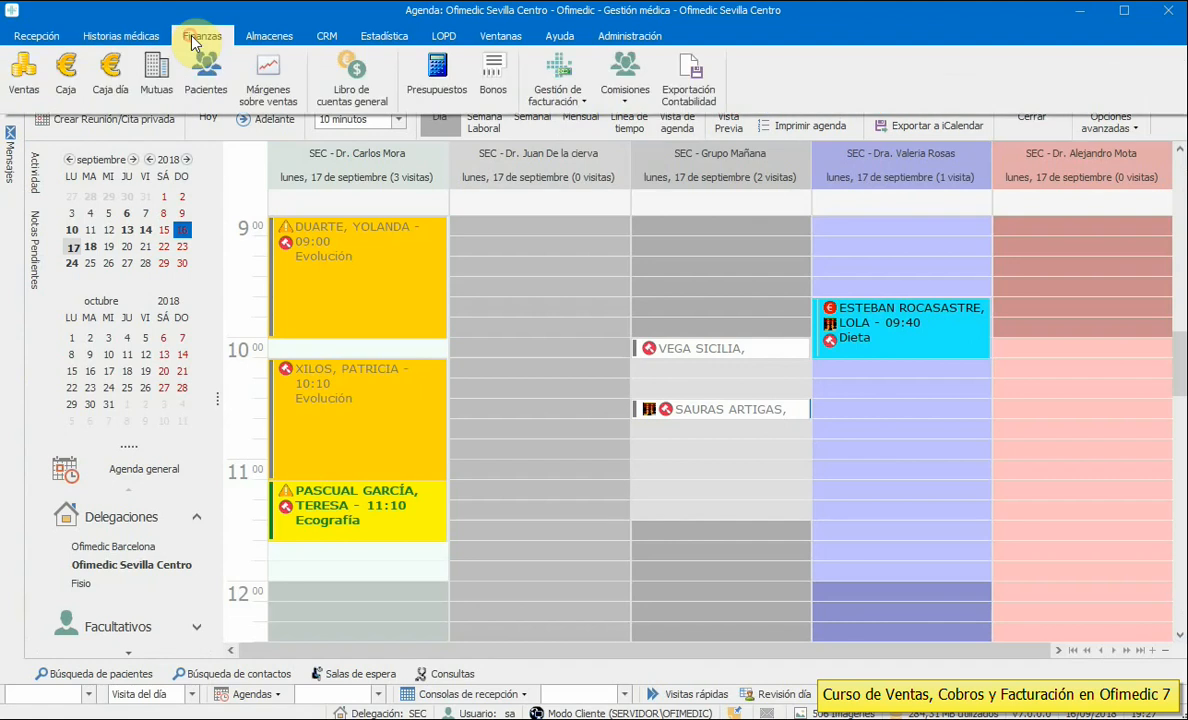
click(686, 96)
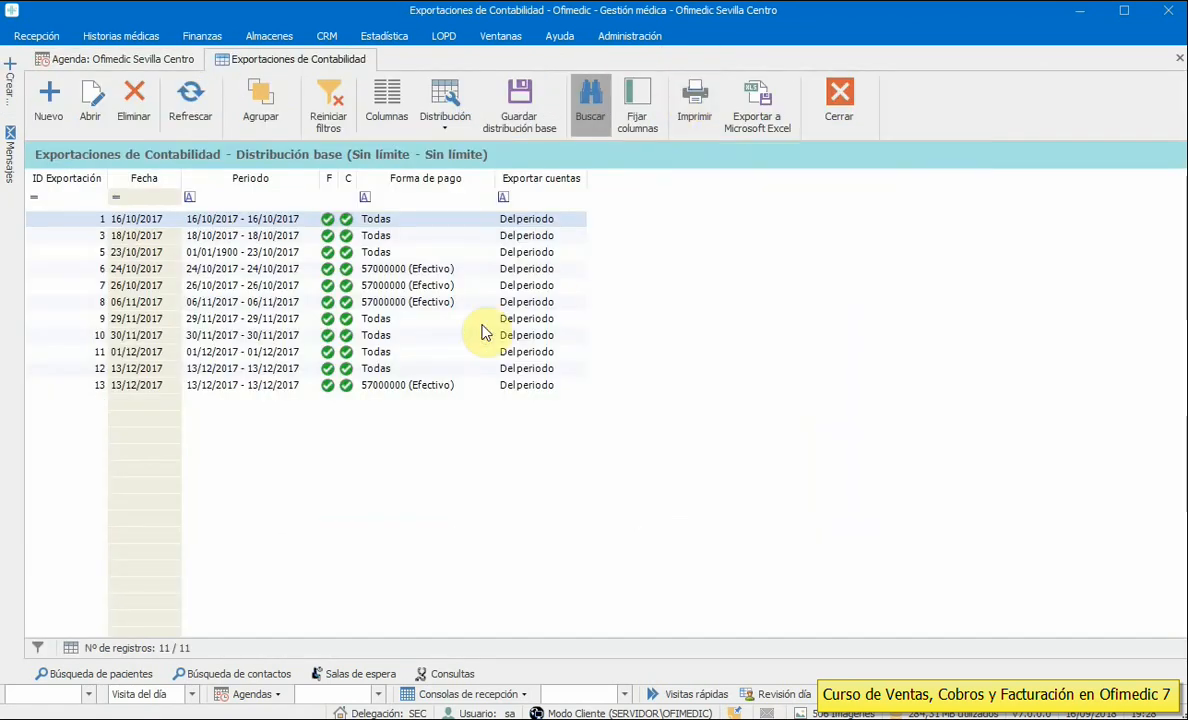
click(282, 388)
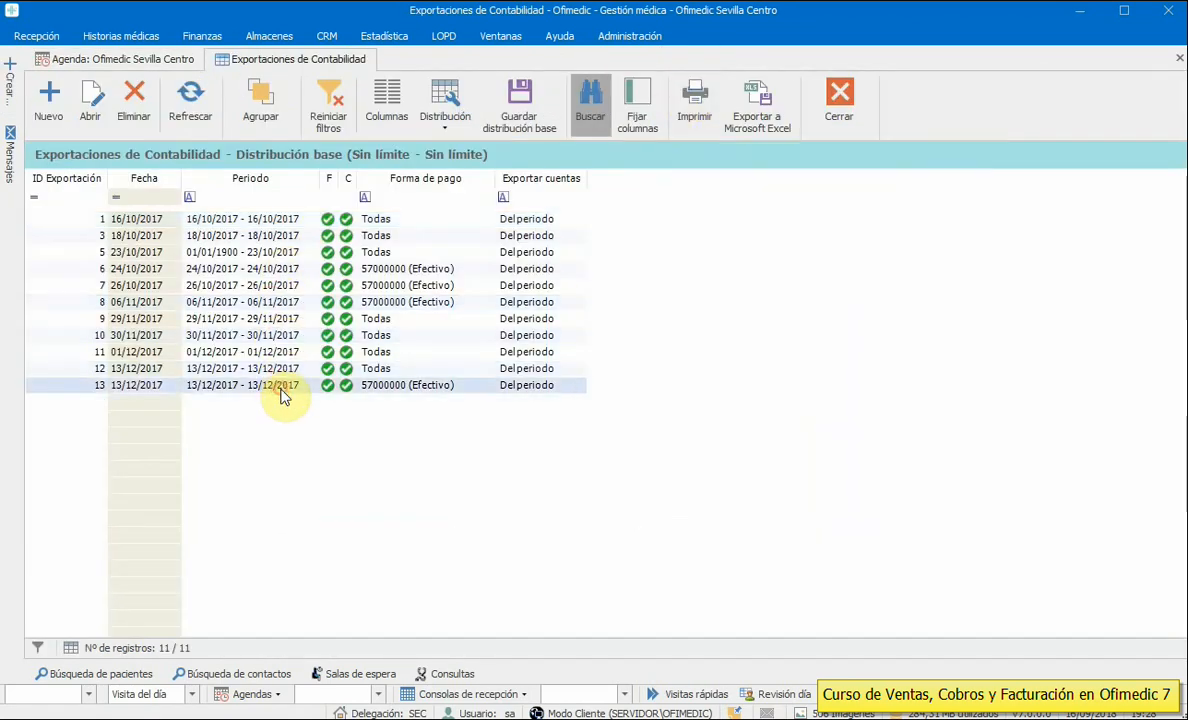
click(631, 40)
click(732, 100)
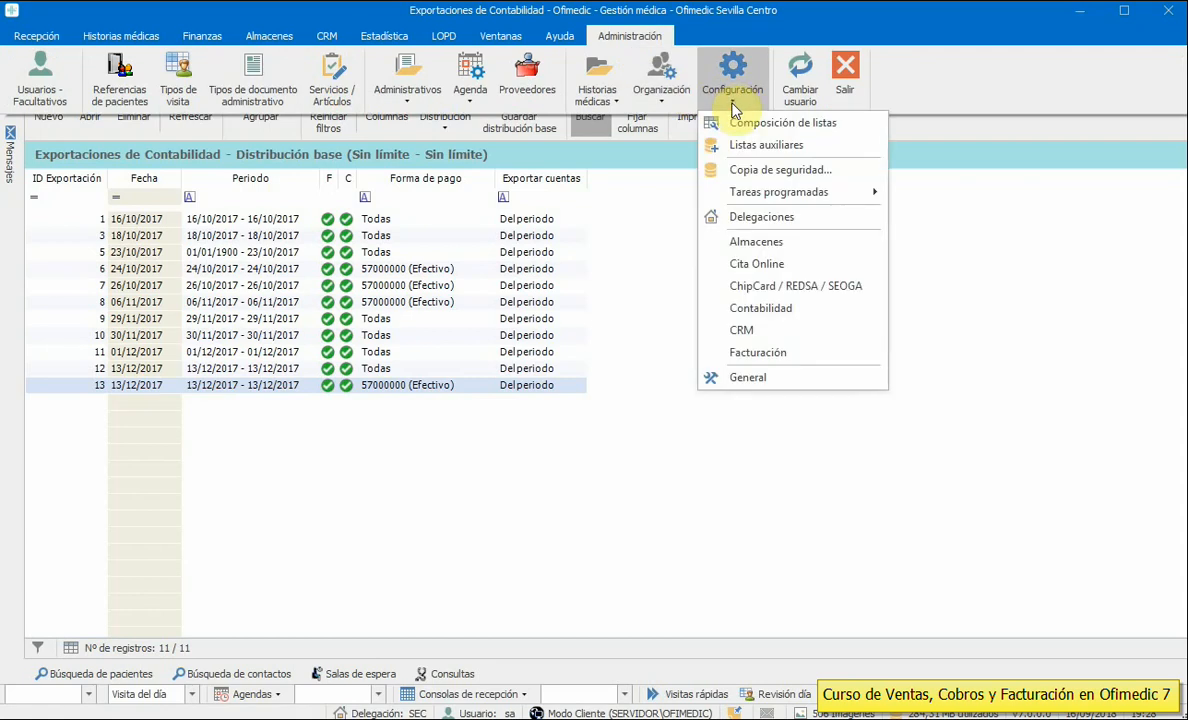
- Review the Enlace contabilidad settings, cancel unchanged, and close the exports list
click(758, 307)
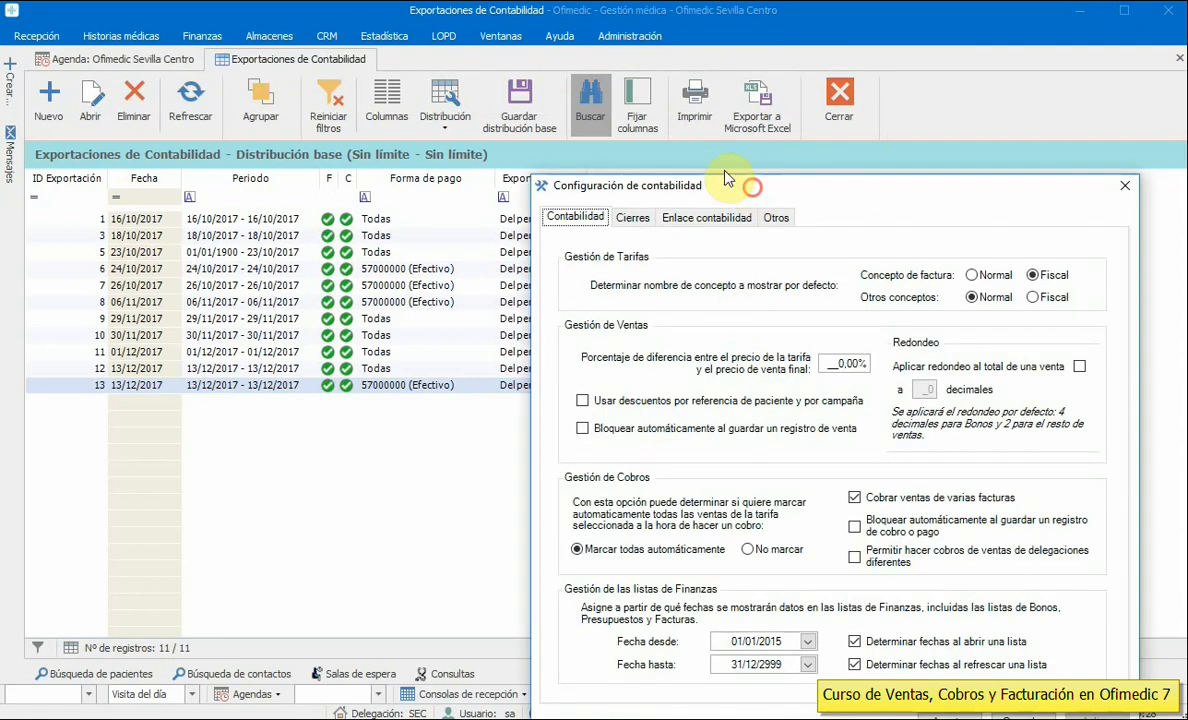
drag(726, 178, 540, 78)
click(506, 121)
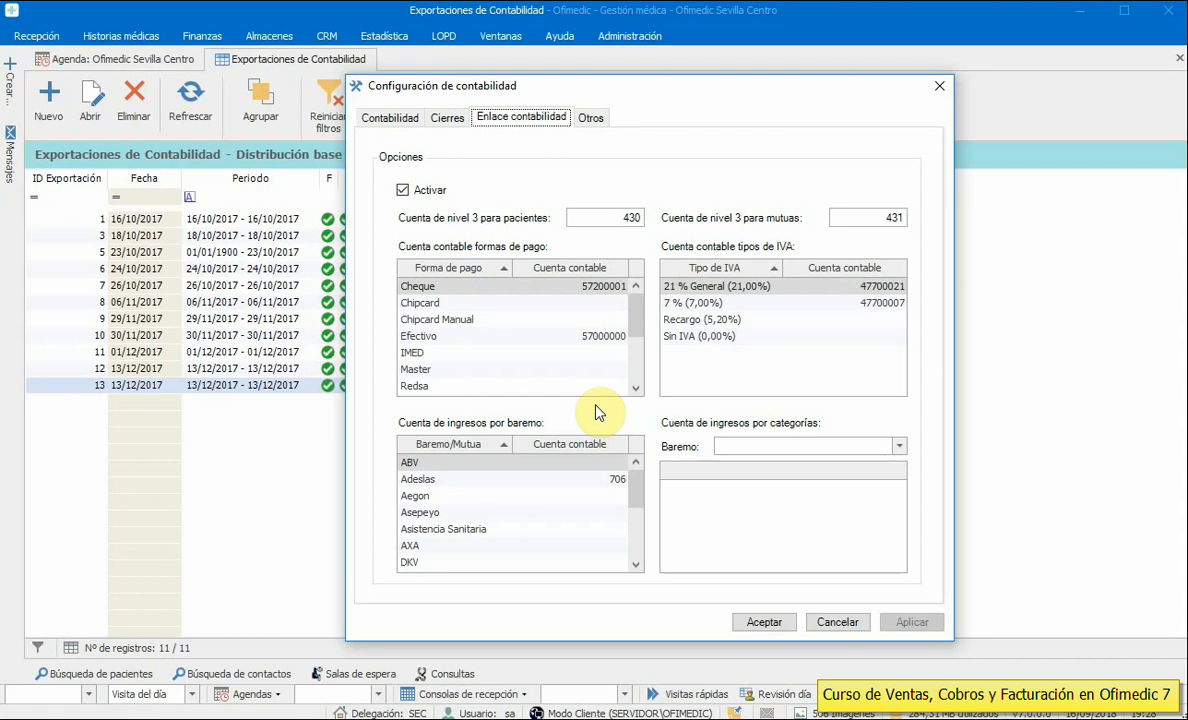
click(846, 625)
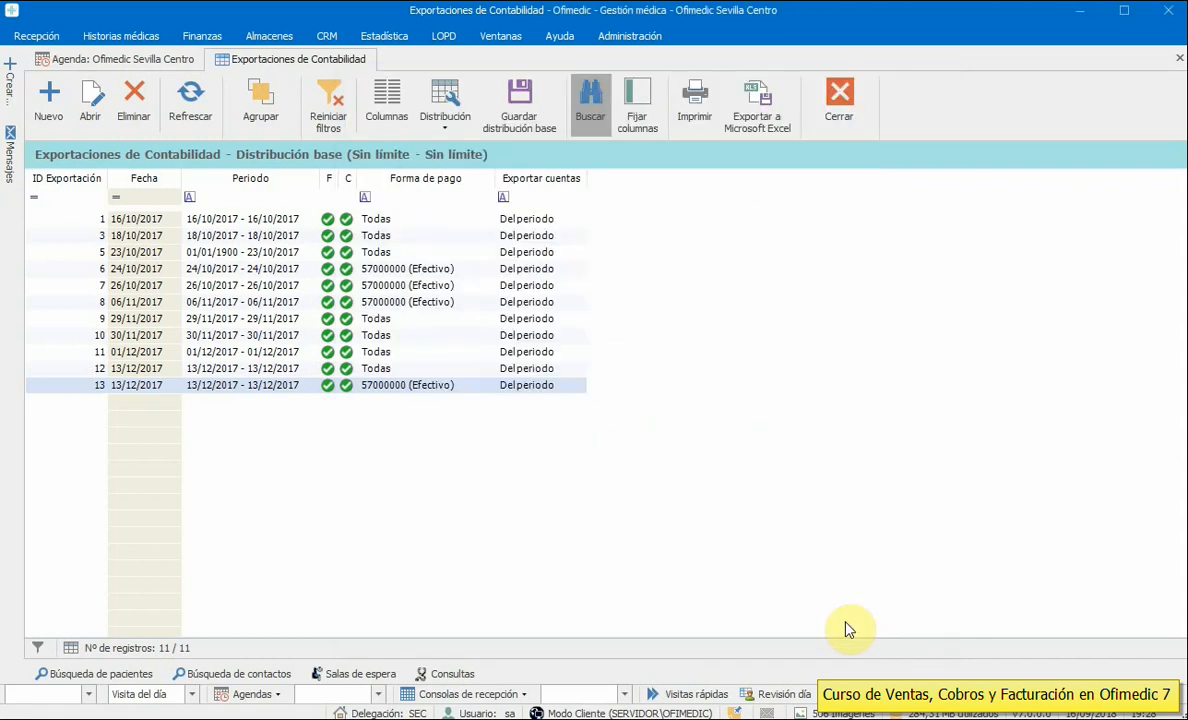
click(839, 100)
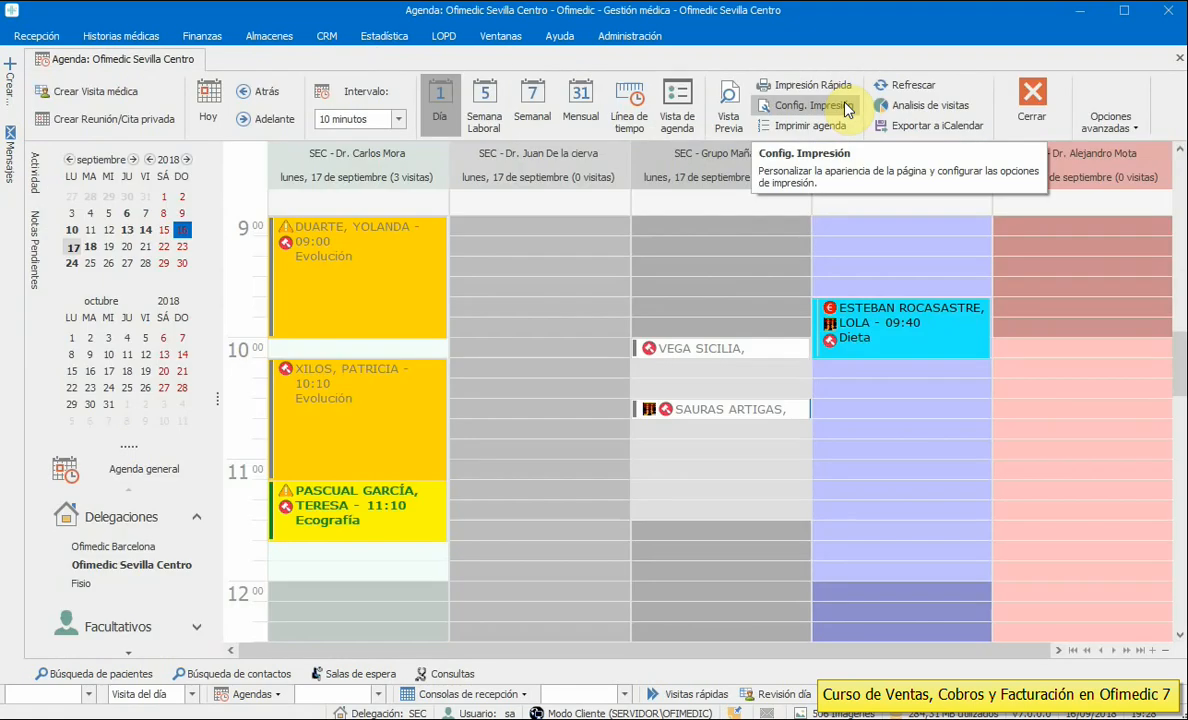